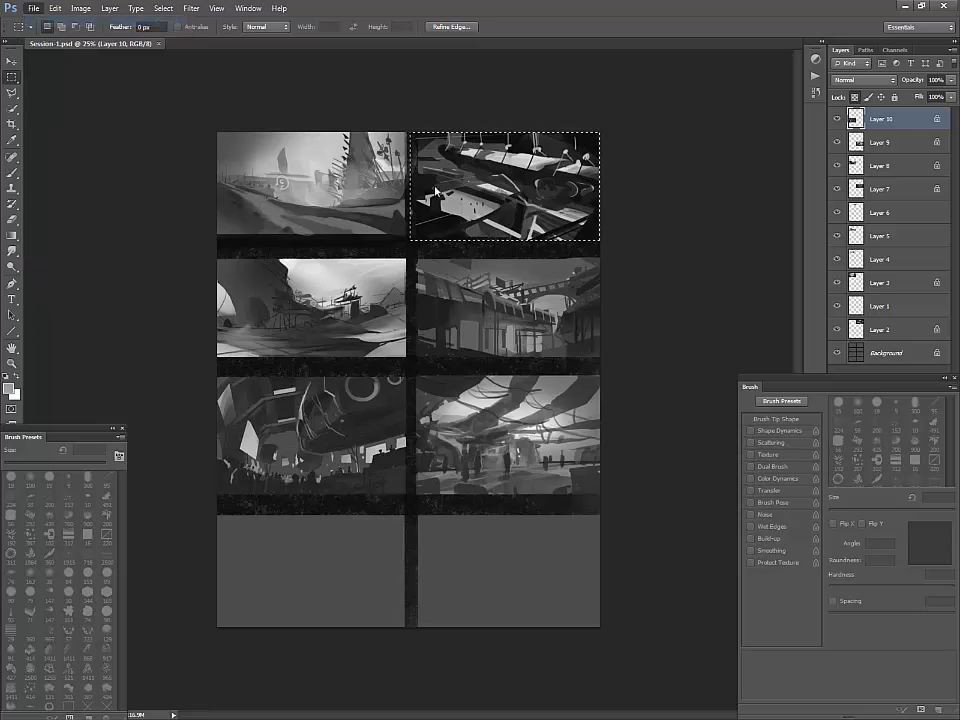
- Create a new U.S. Paper Tabloid document, 11 by 17 inches at 300 pixels/inch in RGB with a white background
{"action": "left_click", "coordinate": [427, 300]}
{"action": "left_click", "coordinate": [388, 341]}
{"action": "left_click", "coordinate": [421, 320]}
{"action": "left_click", "coordinate": [425, 351]}
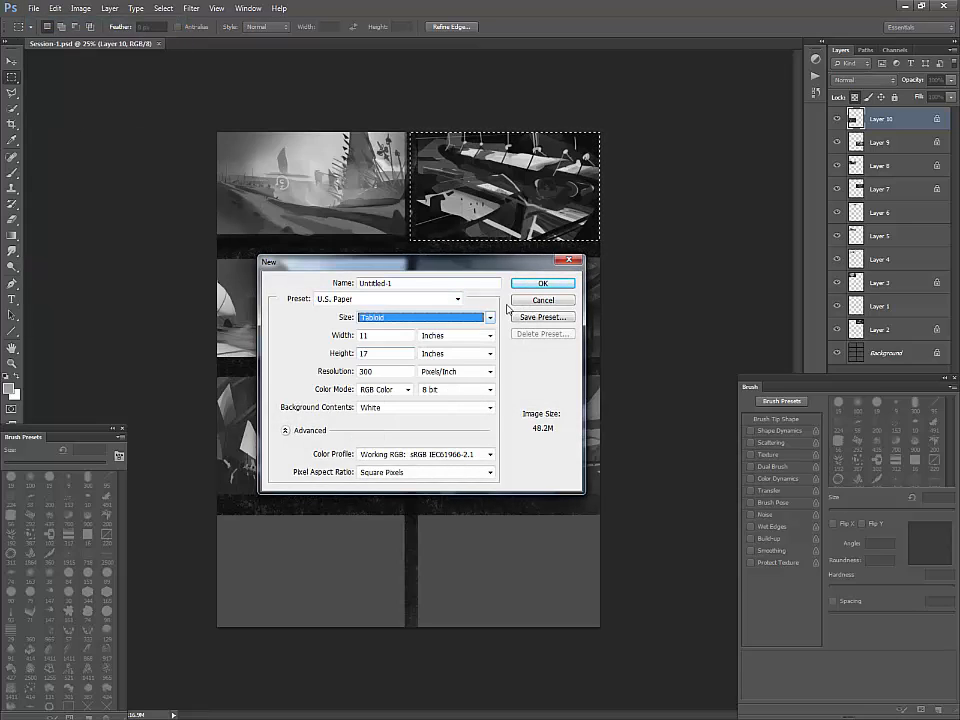
{"action": "left_click", "coordinate": [541, 284]}
- Rotate the blank canvas 90 degrees to landscape orientation
{"action": "left_click", "coordinate": [104, 9]}
{"action": "mouse_move", "coordinate": [82, 10]}
{"action": "mouse_move", "coordinate": [130, 118]}
{"action": "left_click", "coordinate": [289, 130]}
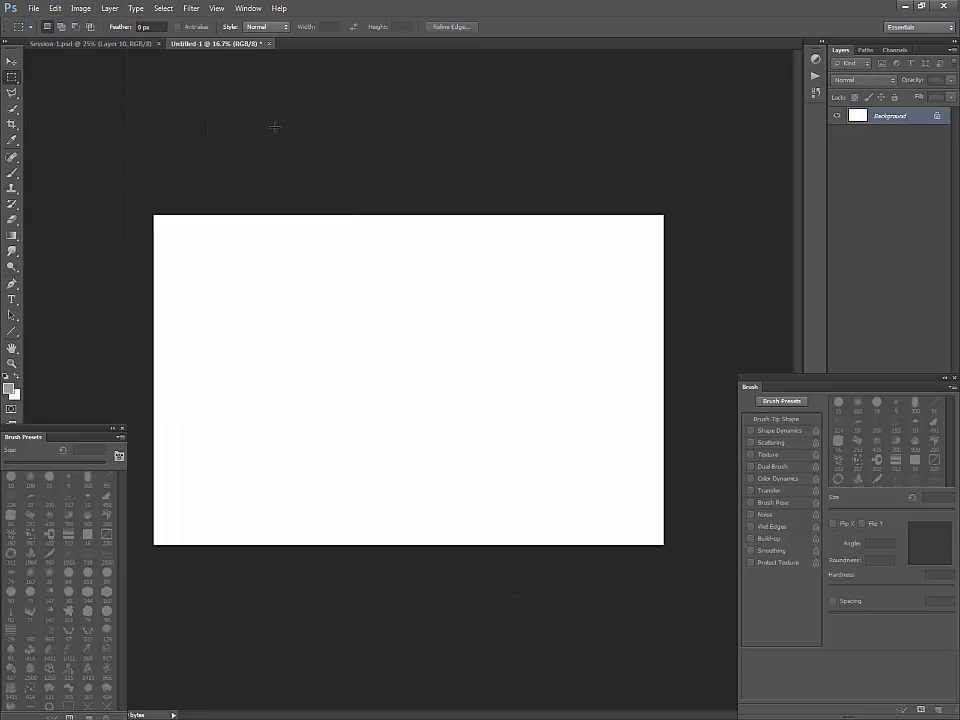
- Paste the copied thumbnail sketch and scale it up to span the full width of the canvas
{"action": "key", "text": "ctrl+v"}
{"action": "key", "text": "ctrl+t"}
{"action": "left_click_drag", "start_coordinate": [471, 339], "coordinate": [667, 231]}
{"action": "key", "text": "alt+space"}
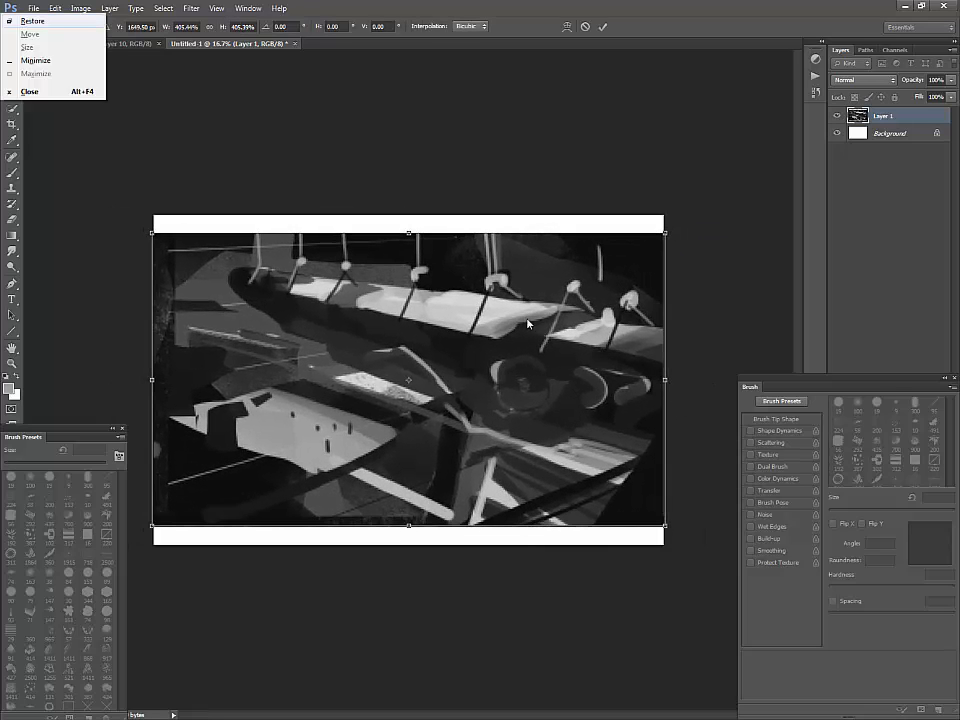
{"action": "key", "text": "Escape"}
{"action": "key", "text": "Return"}
- Crop the canvas to the sketch's height, removing the white bands above and below it
{"action": "left_click", "coordinate": [12, 125]}
{"action": "left_click_drag", "start_coordinate": [409, 215], "coordinate": [415, 234]}
{"action": "key", "text": "Return"}
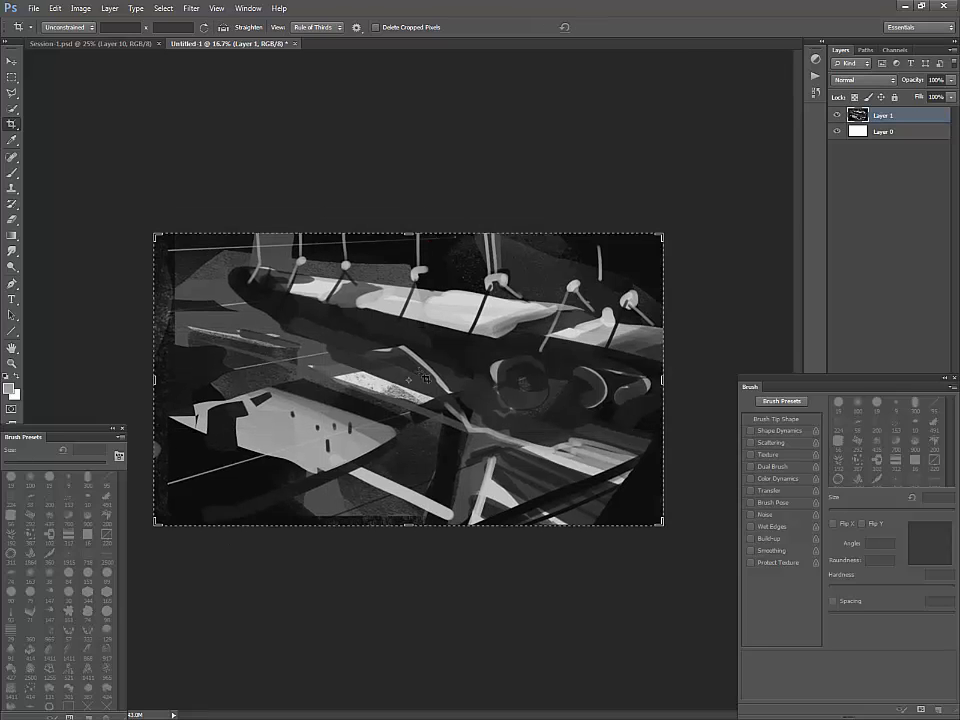
- Switch to full-screen view and flip the sketch horizontally, with the Brush tool active
{"action": "key", "text": "b"}
{"action": "key", "text": "f"}
{"action": "left_click_drag", "start_coordinate": [503, 312], "coordinate": [506, 368]}
{"action": "key", "text": "ctrl+shift+h"}
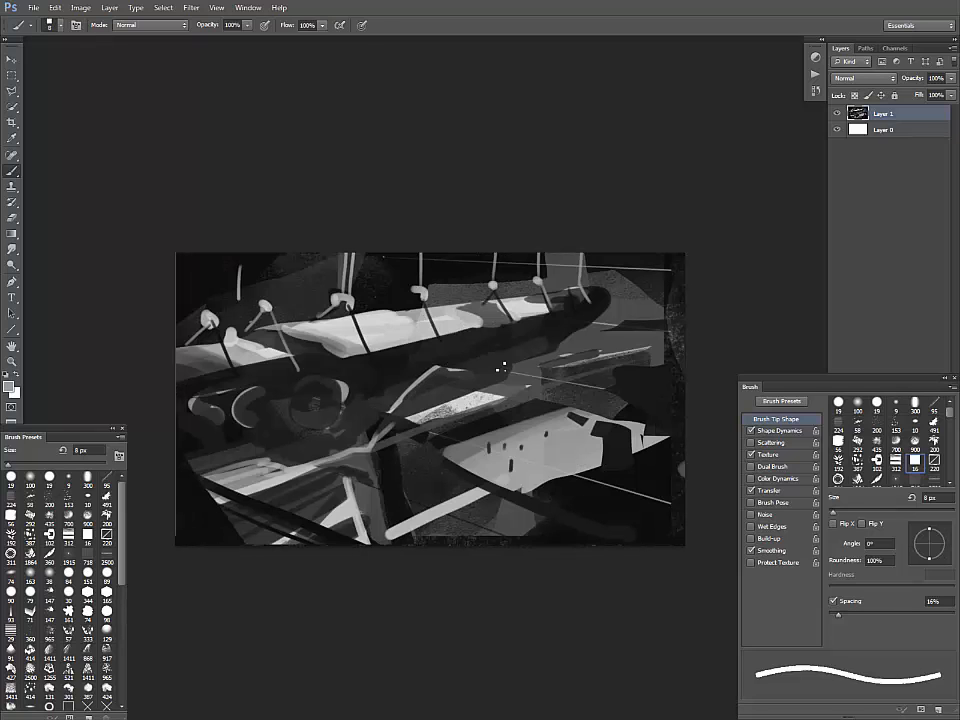
{"action": "key", "text": "m"}
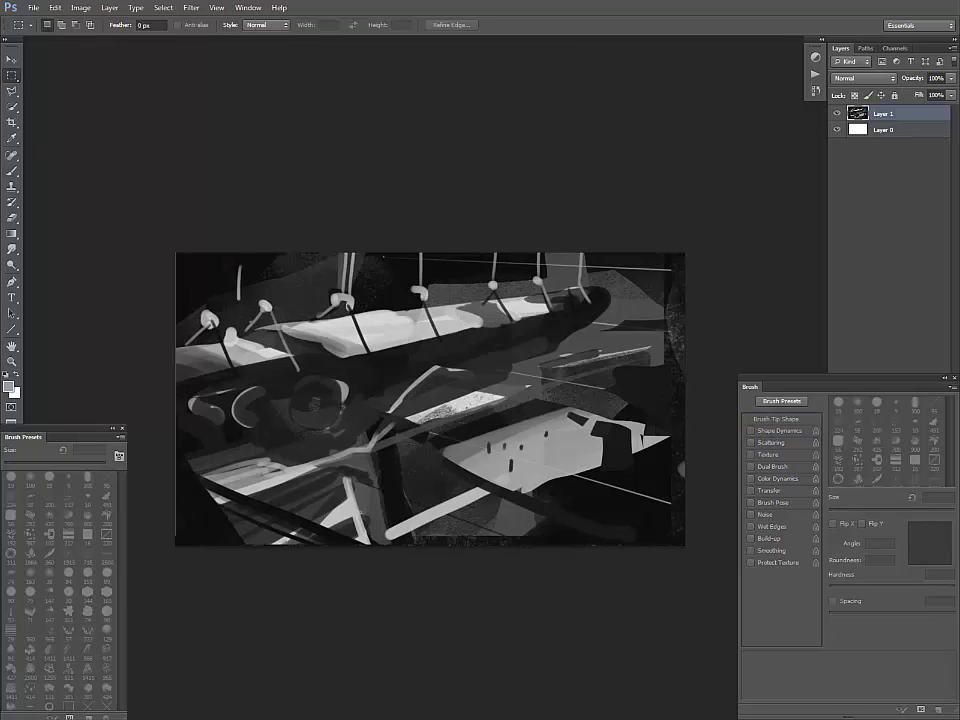
{"action": "key", "text": "b"}
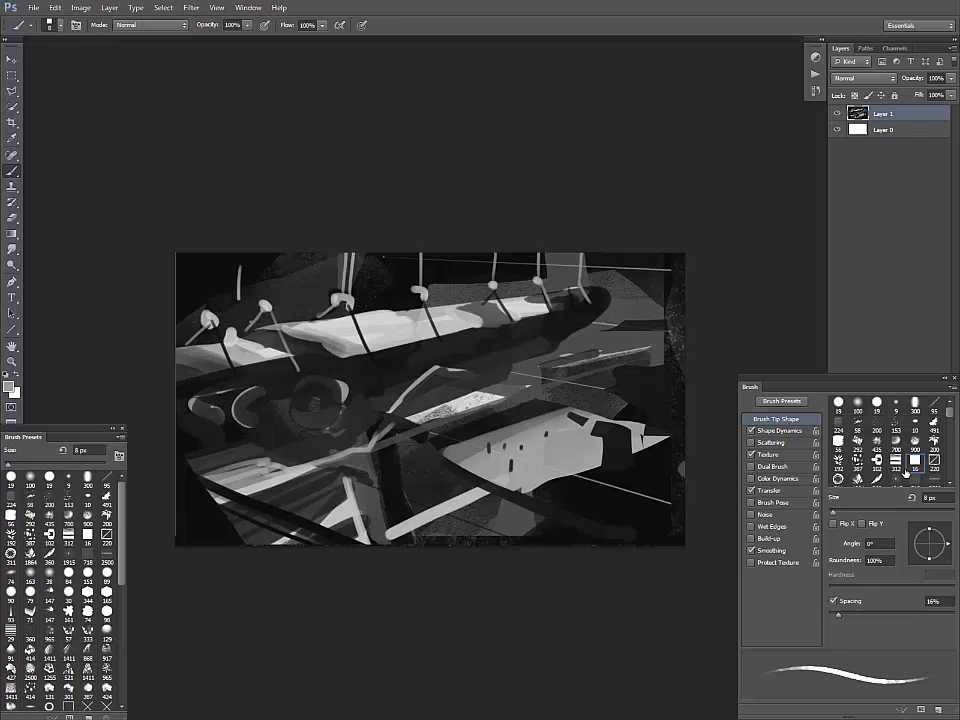
- Choose the soft round 100 px build-up brush and add a new layer above the sketch
{"action": "left_click", "coordinate": [50, 482]}
{"action": "left_click_drag", "start_coordinate": [894, 388], "coordinate": [889, 354]}
{"action": "left_click", "coordinate": [921, 710]}
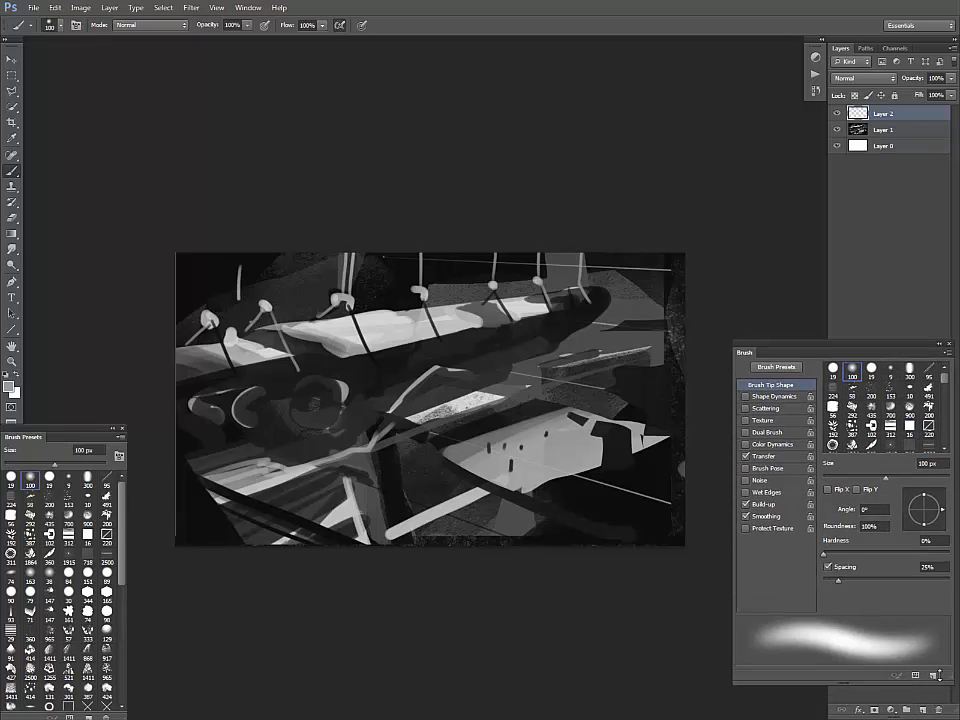
- Fill the new layer with blue-grey #515d6f and set its blend mode to Overlay
{"action": "left_click", "coordinate": [9, 389]}
{"action": "left_click_drag", "start_coordinate": [623, 590], "coordinate": [621, 556]}
{"action": "left_click", "coordinate": [494, 579]}
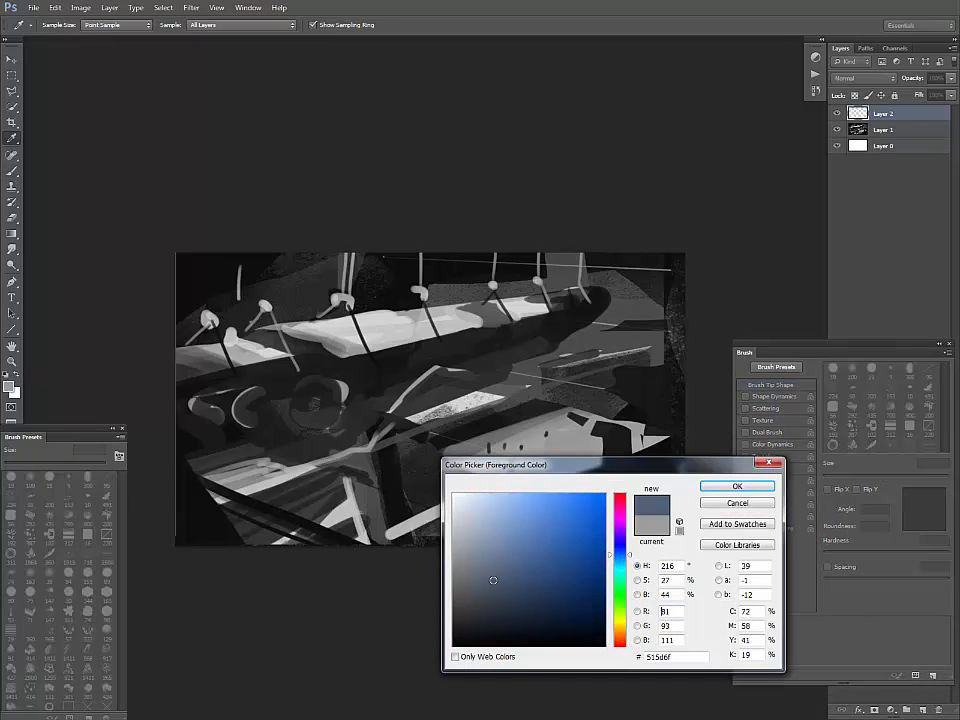
{"action": "left_click", "coordinate": [720, 488]}
{"action": "key", "text": "alt+BackSpace"}
{"action": "left_click", "coordinate": [862, 78]}
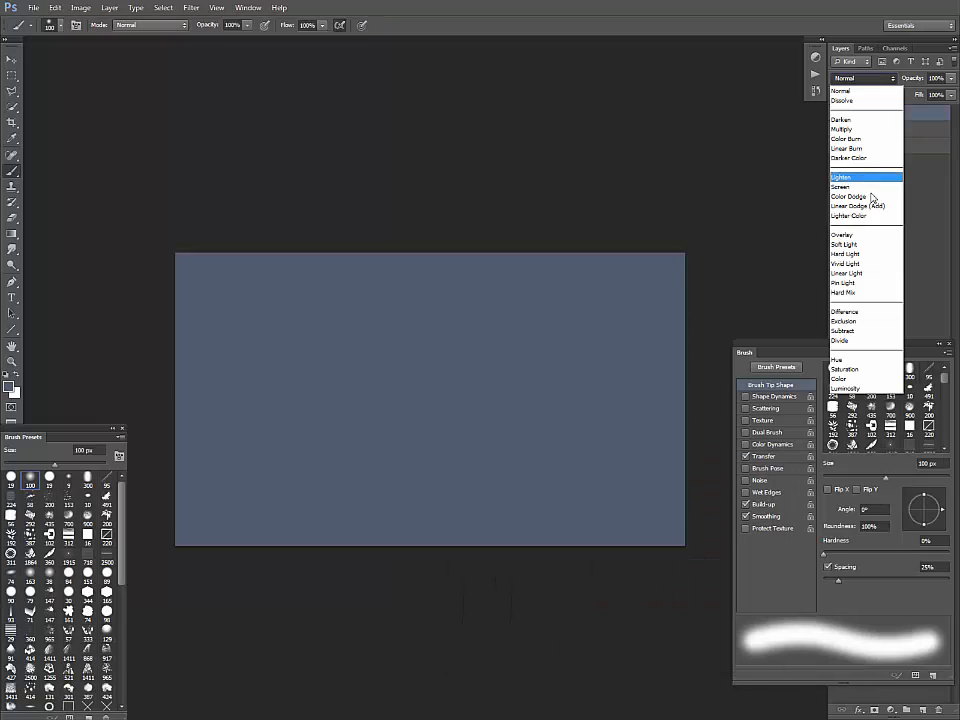
{"action": "left_click", "coordinate": [850, 232]}
- Brighten the blue-grey layer with Curves, lifting the midtones and moving the white point to input 210, output 255
{"action": "key", "text": "ctrl+m"}
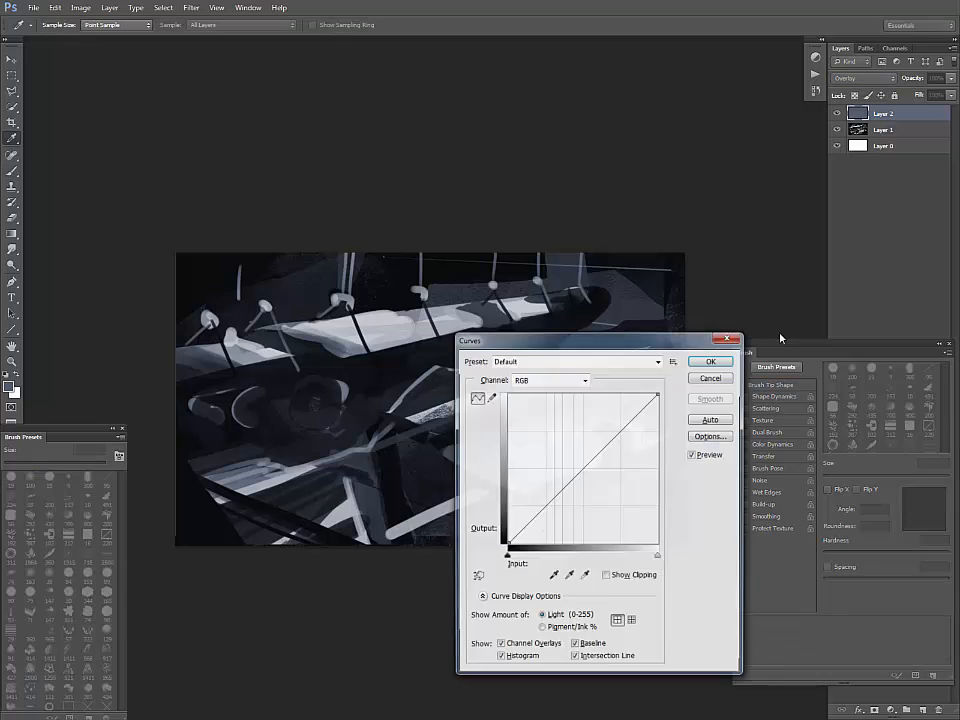
{"action": "mouse_move", "coordinate": [583, 463]}
{"action": "left_mouse_down"}
{"action": "mouse_move", "coordinate": [576, 444]}
{"action": "mouse_move", "coordinate": [568, 452]}
{"action": "left_mouse_up"}
{"action": "left_click_drag", "start_coordinate": [658, 393], "coordinate": [633, 390]}
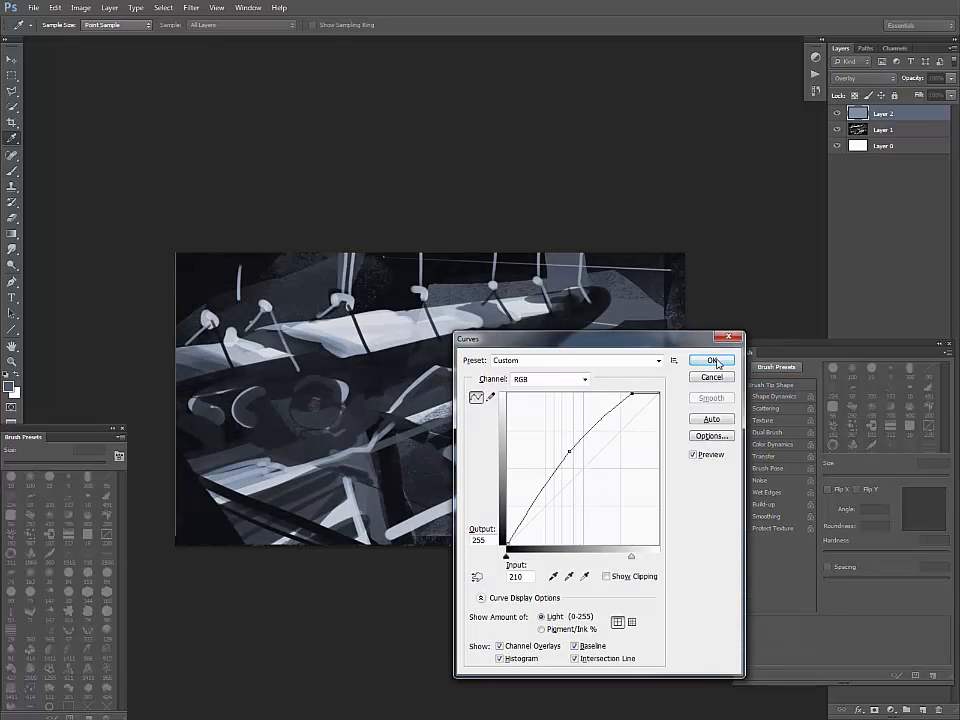
{"action": "left_click", "coordinate": [713, 361]}
- Add another layer on top and set its blend mode to Overlay
{"action": "left_click", "coordinate": [923, 710]}
{"action": "left_click", "coordinate": [862, 78]}
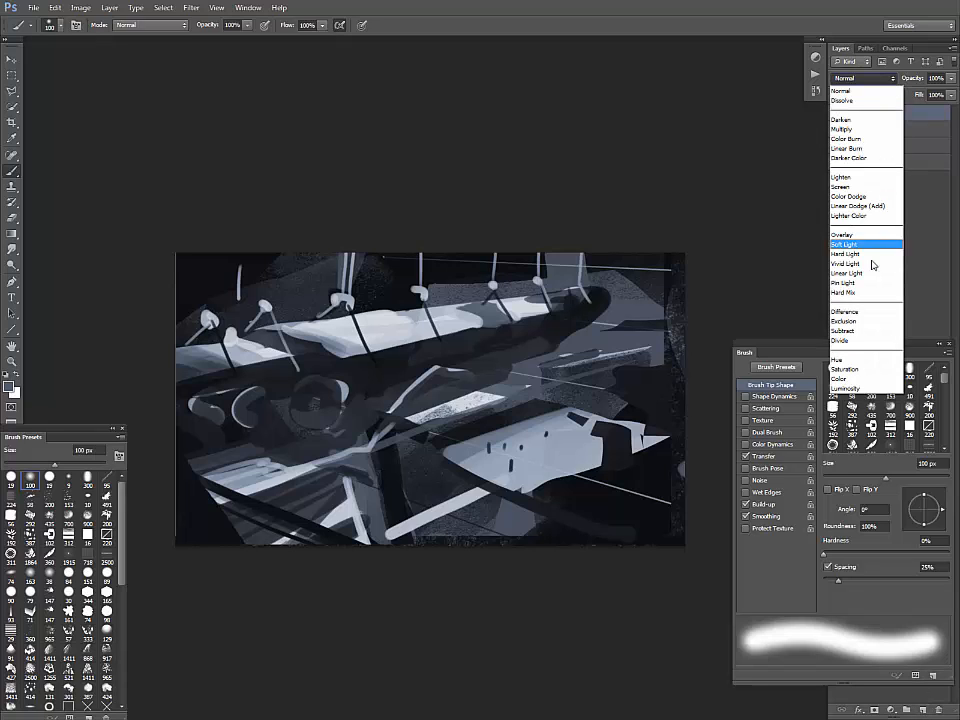
{"action": "left_click", "coordinate": [848, 229]}
- Set the foreground colour to a pale grey-green for painting with the brush
{"action": "left_click", "coordinate": [9, 386]}
{"action": "mouse_move", "coordinate": [495, 512]}
{"action": "left_mouse_down"}
{"action": "mouse_move", "coordinate": [493, 497]}
{"action": "mouse_move", "coordinate": [467, 504]}
{"action": "mouse_move", "coordinate": [491, 504]}
{"action": "mouse_move", "coordinate": [473, 512]}
{"action": "left_mouse_up"}
{"action": "left_click", "coordinate": [620, 588]}
{"action": "left_click", "coordinate": [495, 523]}
{"action": "left_click", "coordinate": [725, 488]}
{"action": "key", "text": "b"}
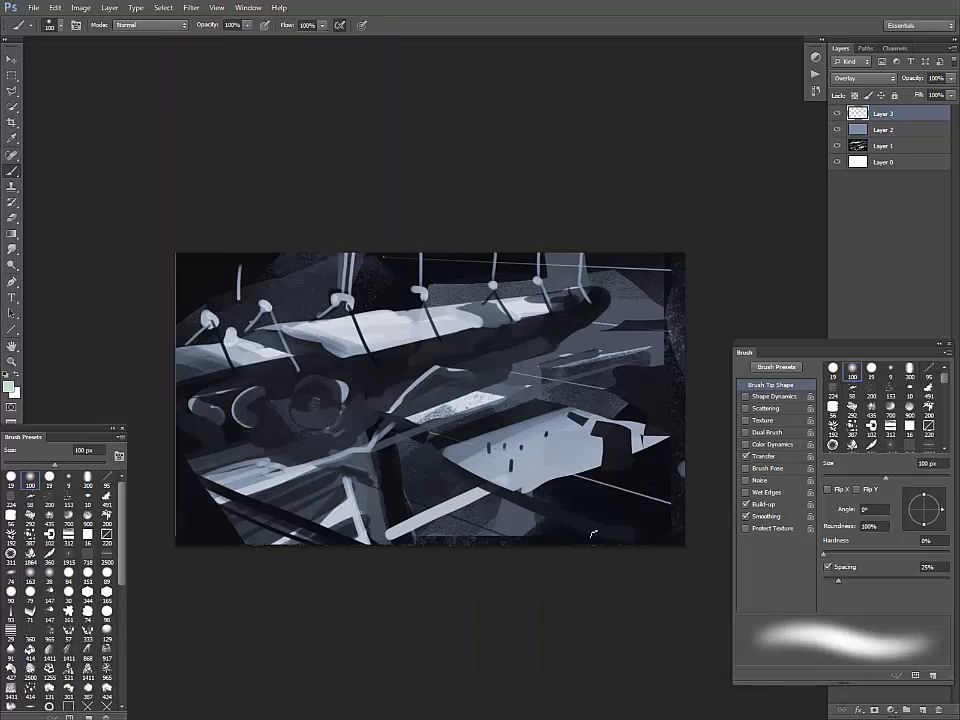
- Adjust the soft brush size and paint pale green glow over the lit floor and the hull's bright upper surface
{"action": "key", "text": "bracketright"}
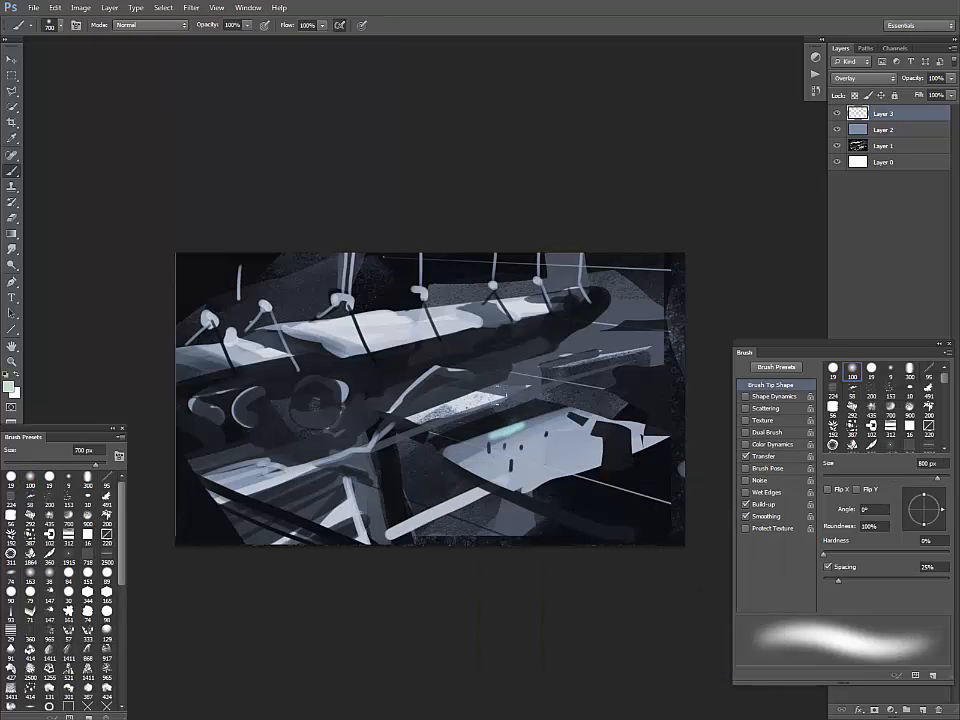
{"action": "key", "text": "bracketleft"}
{"action": "key", "text": "bracketleft"}
{"action": "key", "text": "bracketleft"}
{"action": "key", "text": "ctrl+z"}
{"action": "left_click_drag", "start_coordinate": [473, 440], "coordinate": [530, 421]}
{"action": "left_click_drag", "start_coordinate": [246, 350], "coordinate": [500, 303]}
- Paint soft glow with larger brushes over the bright central strip, the lower beams and the background behind the hull's tip
{"action": "key", "text": "bracketright"}
{"action": "key", "text": "bracketright"}
{"action": "left_click_drag", "start_coordinate": [425, 412], "coordinate": [490, 398]}
{"action": "mouse_move", "coordinate": [368, 445]}
{"action": "left_mouse_down"}
{"action": "mouse_move", "coordinate": [305, 462]}
{"action": "mouse_move", "coordinate": [358, 490]}
{"action": "mouse_move", "coordinate": [345, 518]}
{"action": "left_mouse_up"}
{"action": "key", "text": "bracketright"}
{"action": "key", "text": "bracketright"}
{"action": "left_click_drag", "start_coordinate": [598, 345], "coordinate": [647, 326]}
{"action": "key", "text": "bracketleft"}
{"action": "key", "text": "bracketleft"}
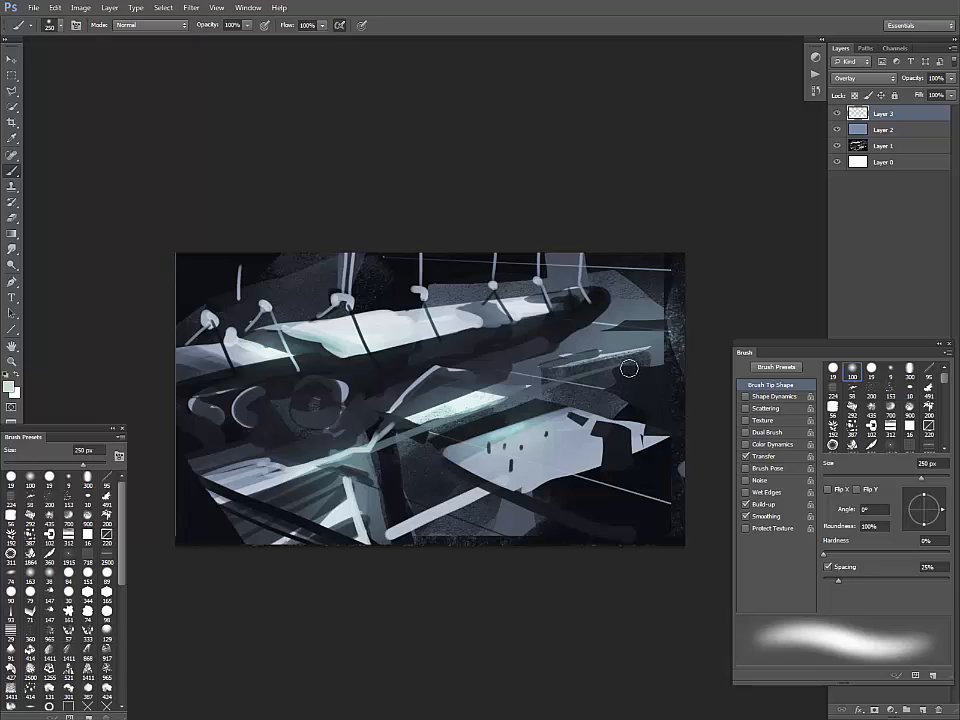
- Add a new layer and outline the background area around the hull's tip with a polygonal lasso selection
{"action": "key", "text": "l"}
{"action": "left_click", "coordinate": [920, 709]}
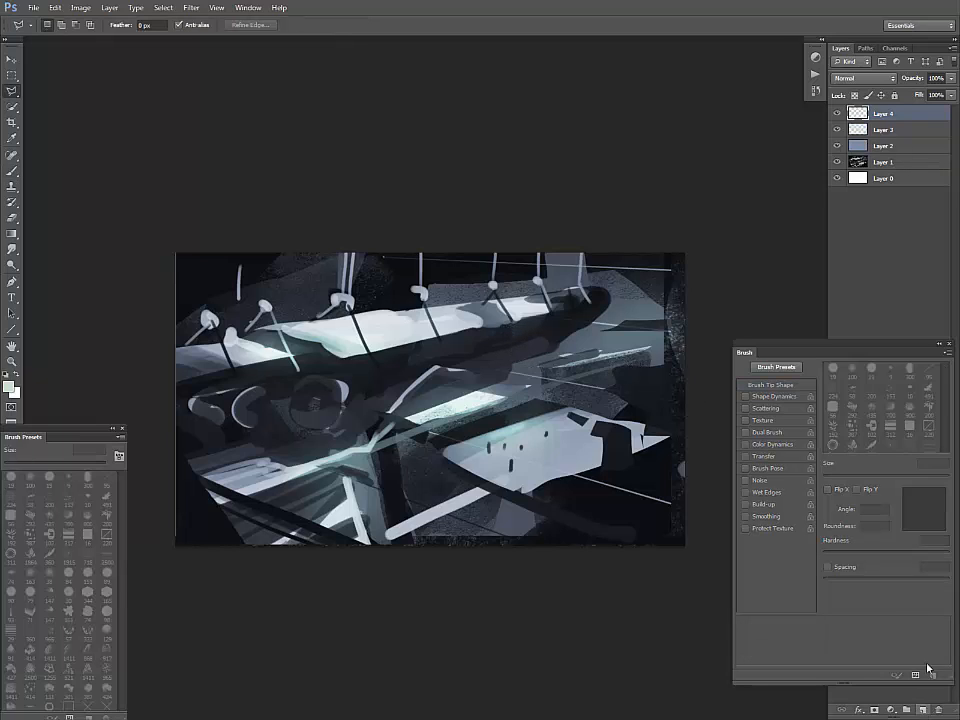
{"action": "left_click", "coordinate": [465, 270]}
{"action": "left_click", "coordinate": [481, 265]}
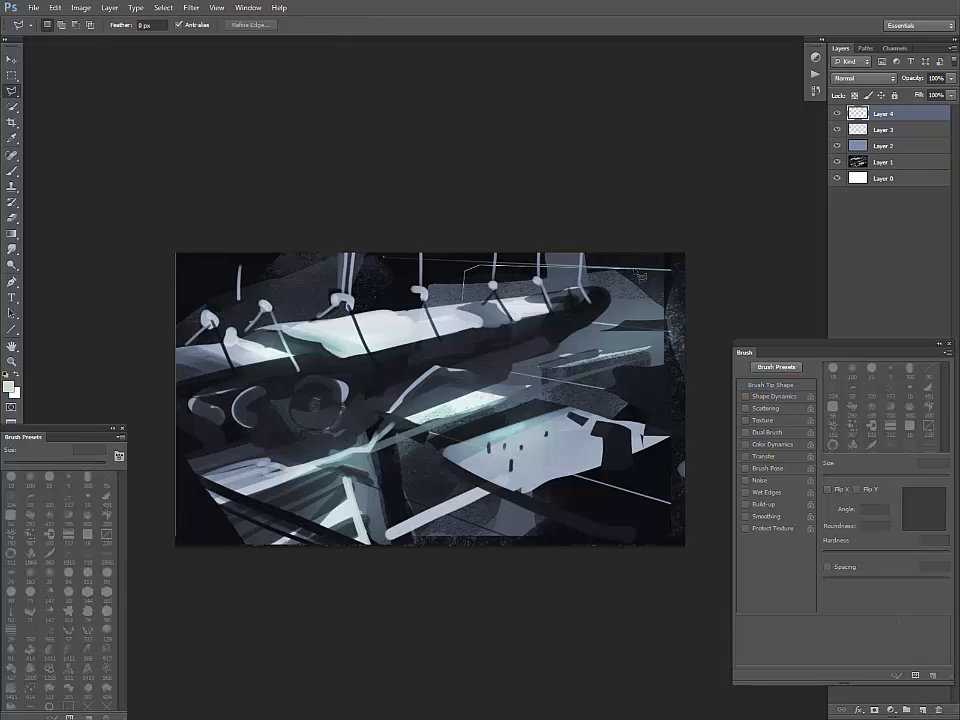
{"action": "left_click", "coordinate": [669, 275]}
{"action": "left_click", "coordinate": [666, 360]}
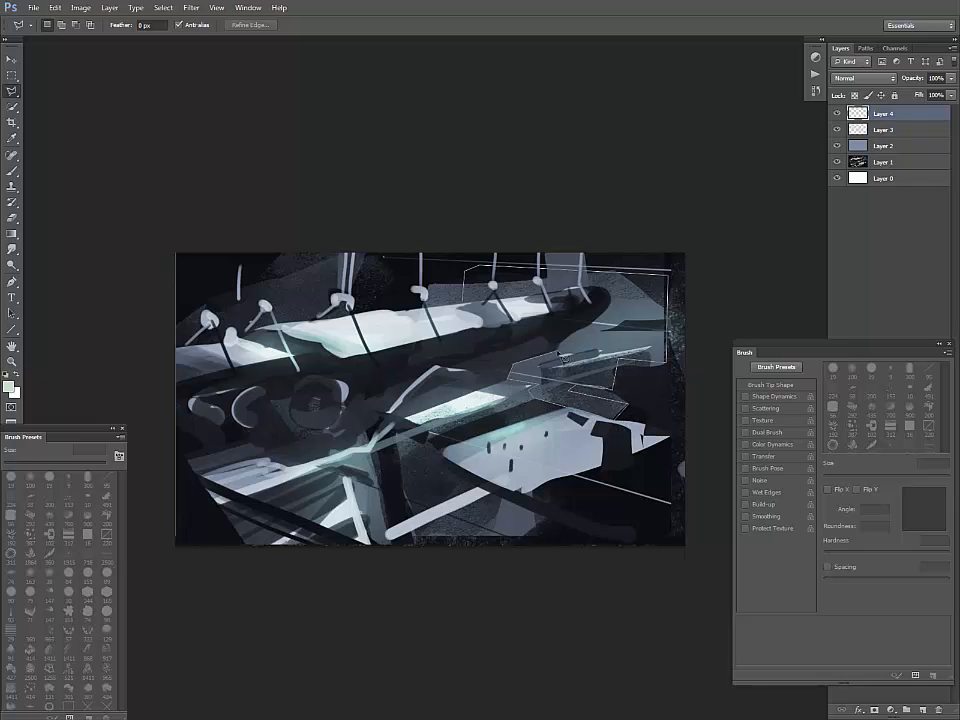
{"action": "key", "text": "Return"}
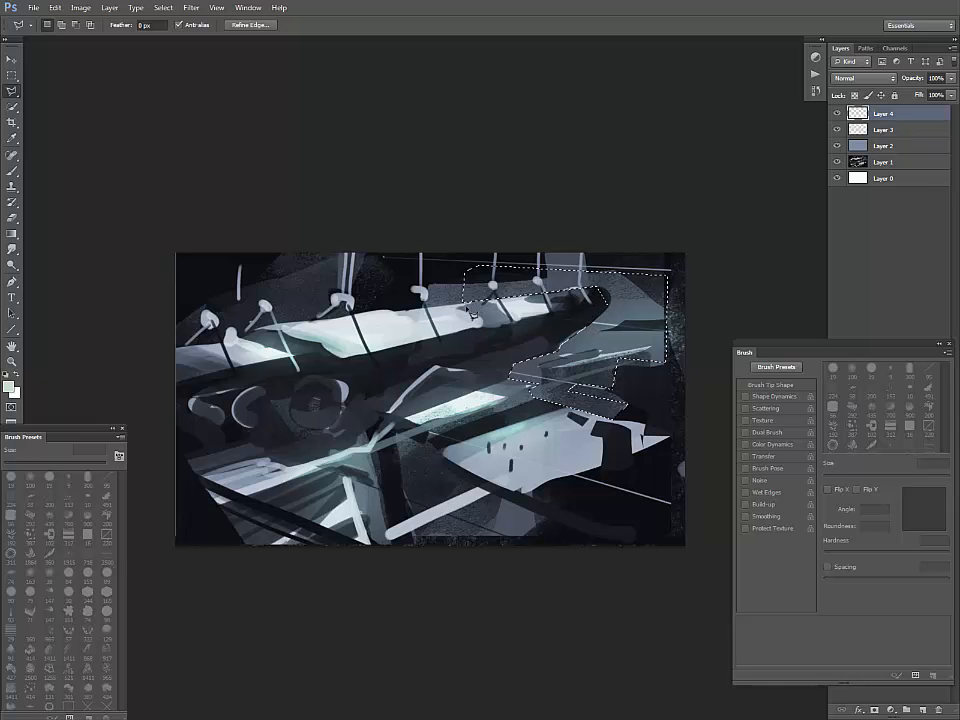
- Choose the 19 px hard round brush, sample a grey-green from a test stroke inside the selection and undo the stroke
{"action": "key", "text": "b"}
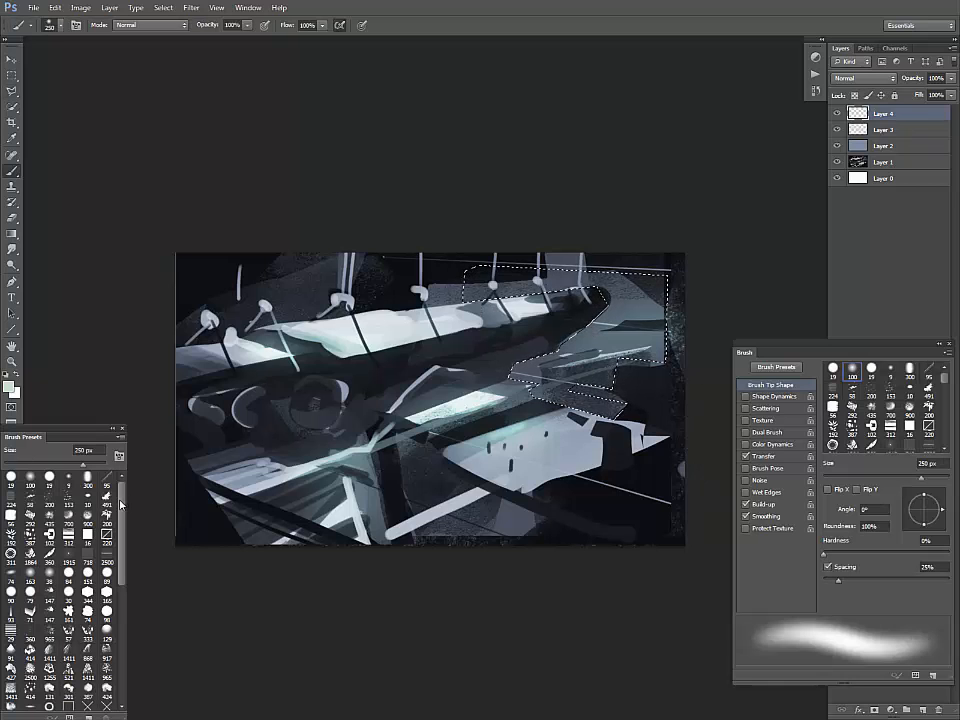
{"action": "left_click_drag", "start_coordinate": [121, 503], "coordinate": [121, 500]}
{"action": "left_click", "coordinate": [11, 478]}
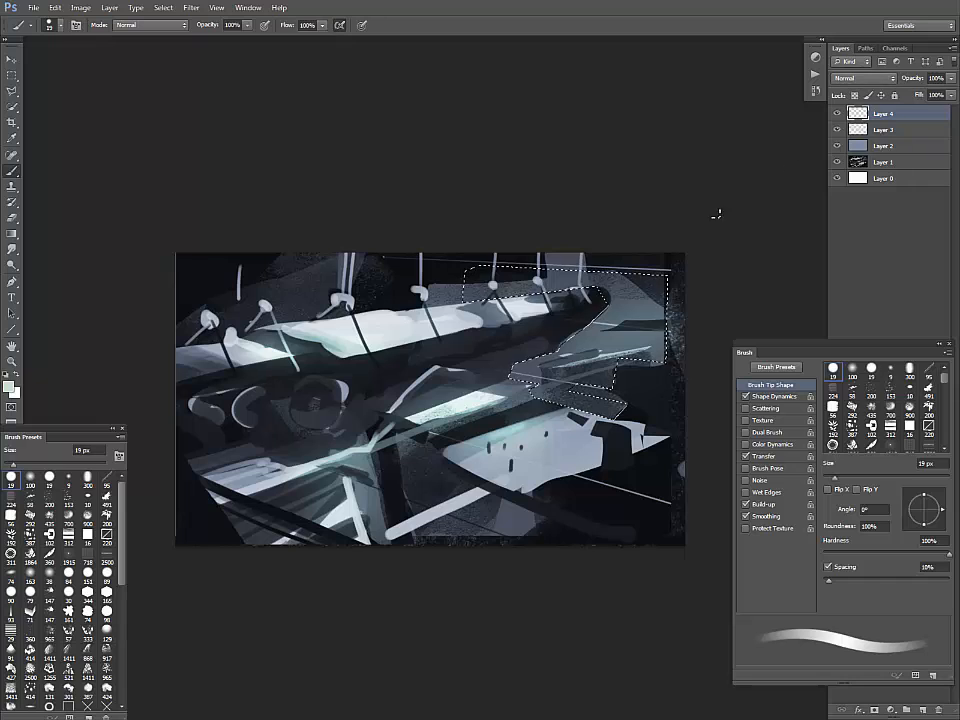
{"action": "left_click_drag", "start_coordinate": [467, 301], "coordinate": [476, 290]}
{"action": "left_click", "coordinate": [470, 295], "text": "alt"}
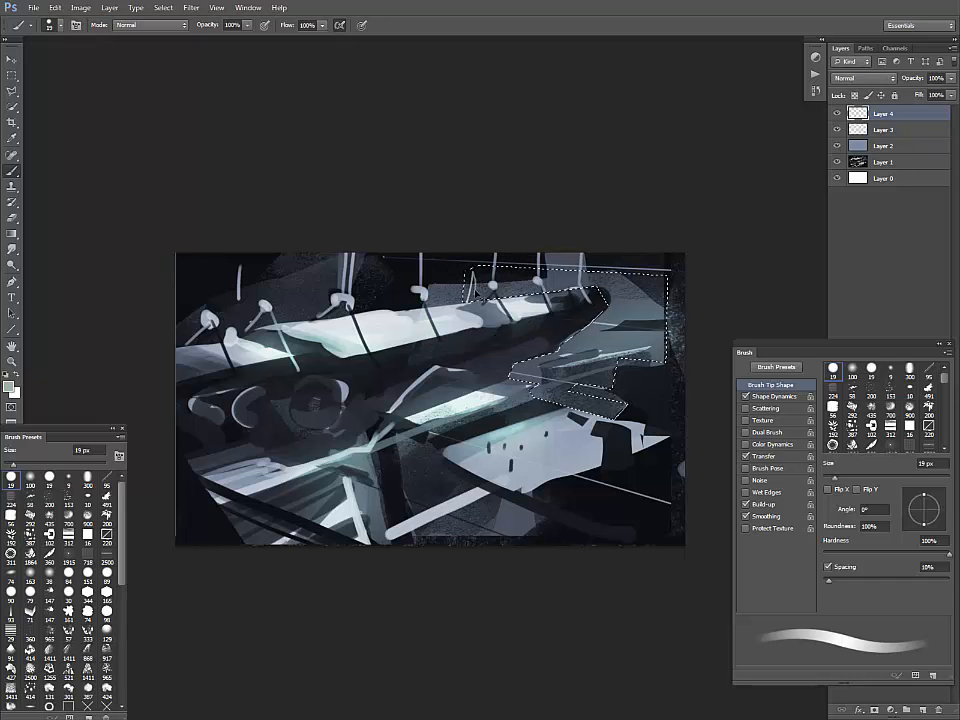
{"action": "key", "text": "ctrl+z"}
- Enlarge the hard round brush to 300 px and paint the selected background with the sampled grey-green
{"action": "key", "text": "]"}
{"action": "key", "text": "]"}
{"action": "key", "text": "]"}
{"action": "key", "text": "]"}
{"action": "key", "text": "]"}
{"action": "key", "text": "]"}
{"action": "key", "text": "]"}
{"action": "key", "text": "]"}
{"action": "key", "text": "]"}
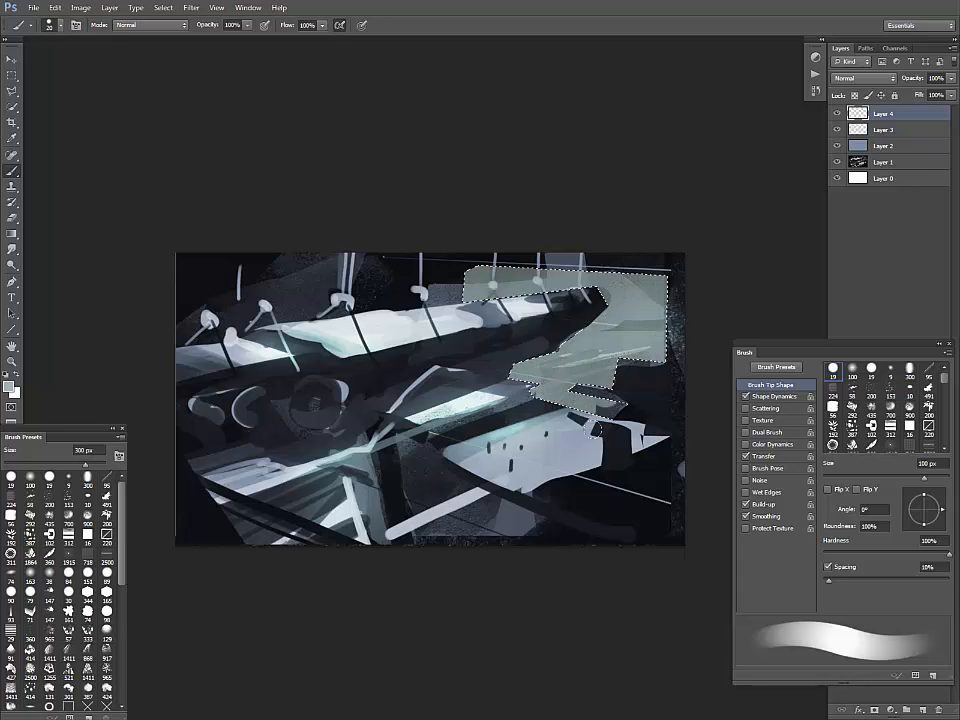
- Set the foreground colour to a light aqua and paint it over the selected background
{"action": "left_click", "coordinate": [10, 385]}
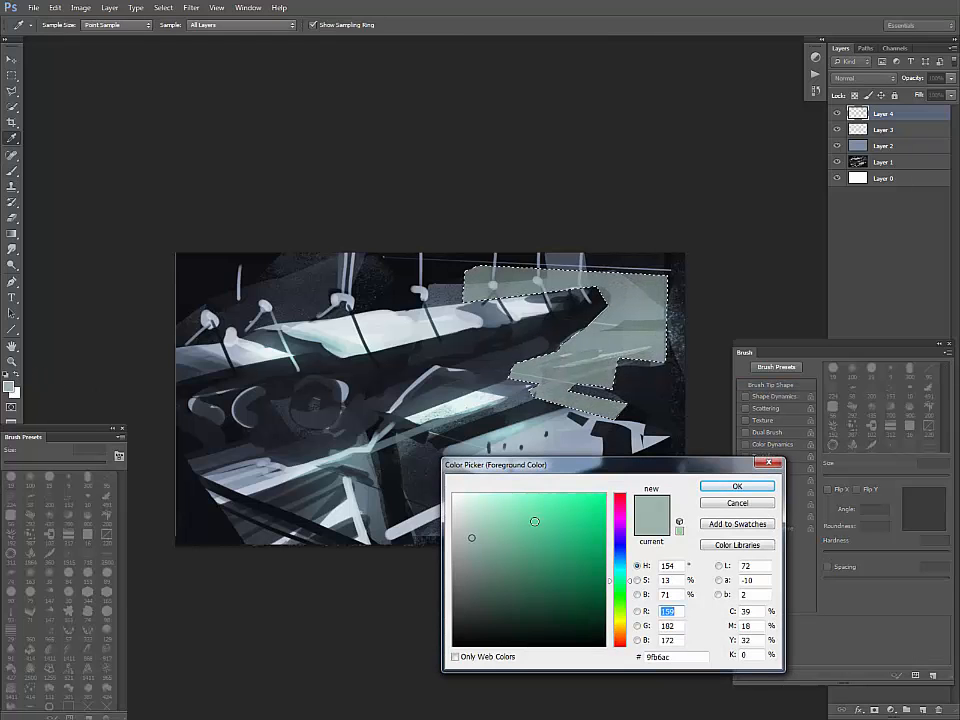
{"action": "left_click", "coordinate": [621, 569]}
{"action": "left_click", "coordinate": [737, 486]}
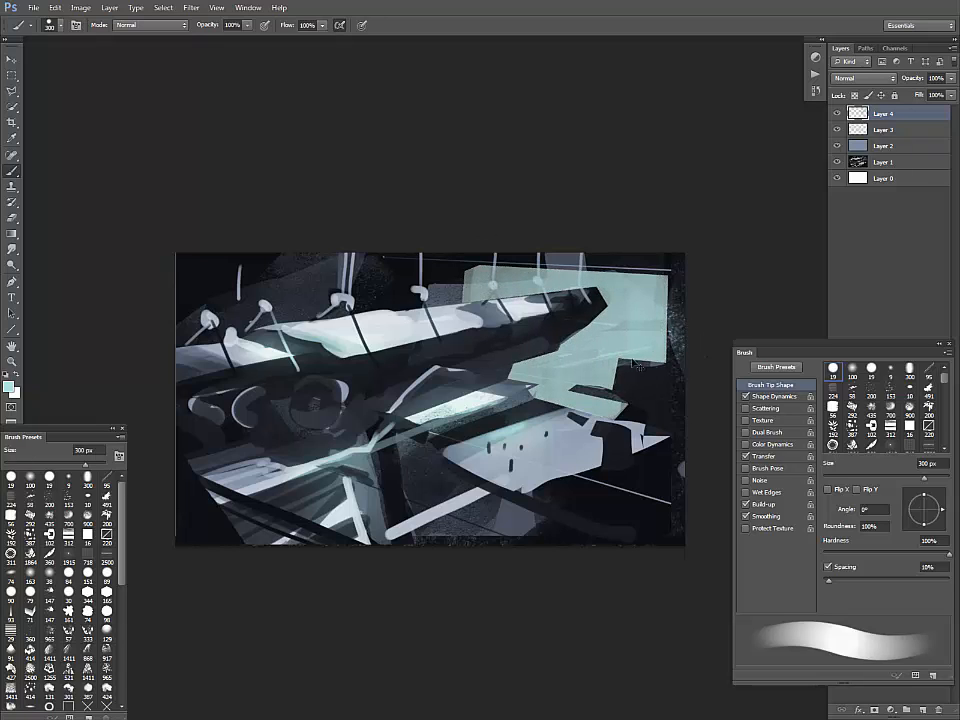
- Set the foreground to a paler blue and paint light horizontal bands across the lower selection, varying the brush size to 150 and 200 px
{"action": "left_click", "coordinate": [9, 387]}
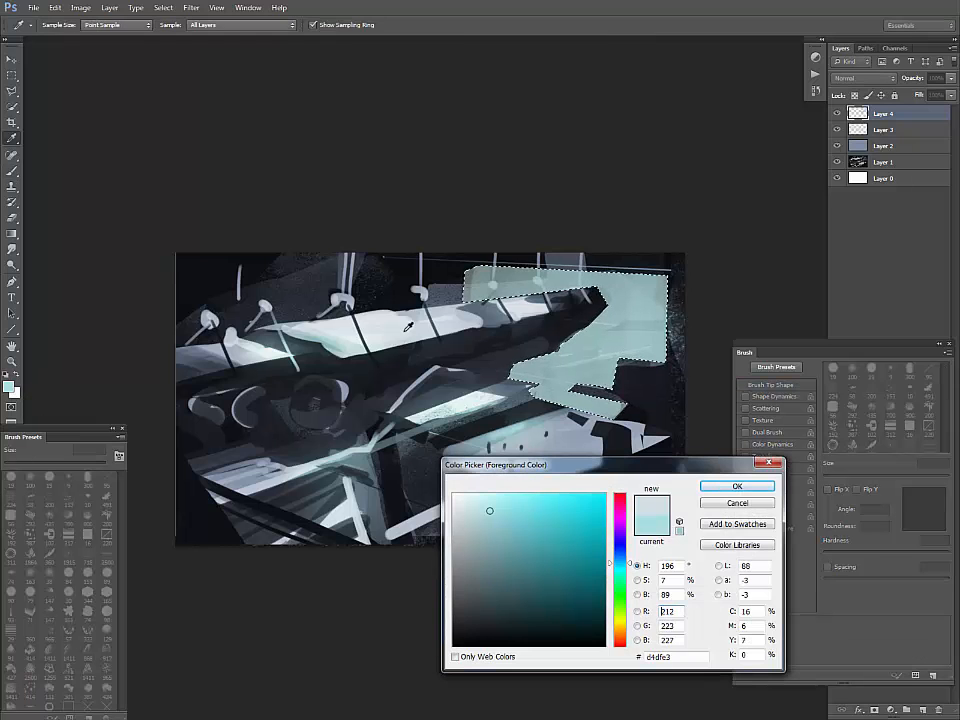
{"action": "left_click", "coordinate": [620, 564]}
{"action": "left_click_drag", "start_coordinate": [481, 520], "coordinate": [478, 503]}
{"action": "left_click", "coordinate": [737, 487]}
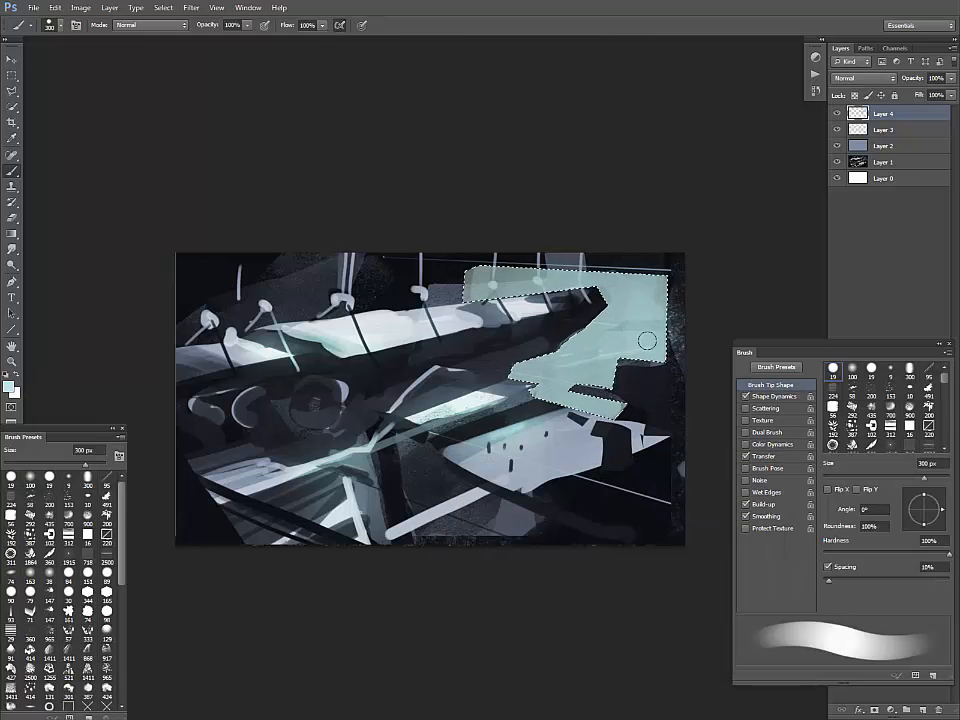
{"action": "left_click_drag", "start_coordinate": [498, 323], "coordinate": [706, 345]}
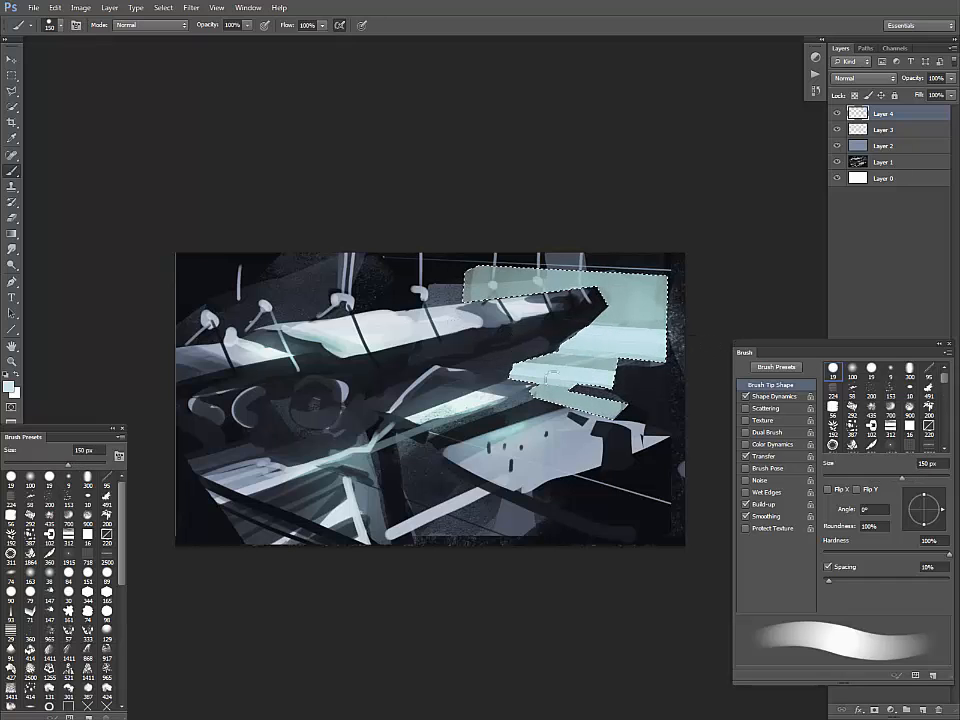
{"action": "key", "text": "bracketleft"}
{"action": "key", "text": "bracketleft"}
{"action": "key", "text": "bracketleft"}
{"action": "key", "text": "bracketright"}
{"action": "key", "text": "bracketright"}
{"action": "key", "text": "bracketright"}
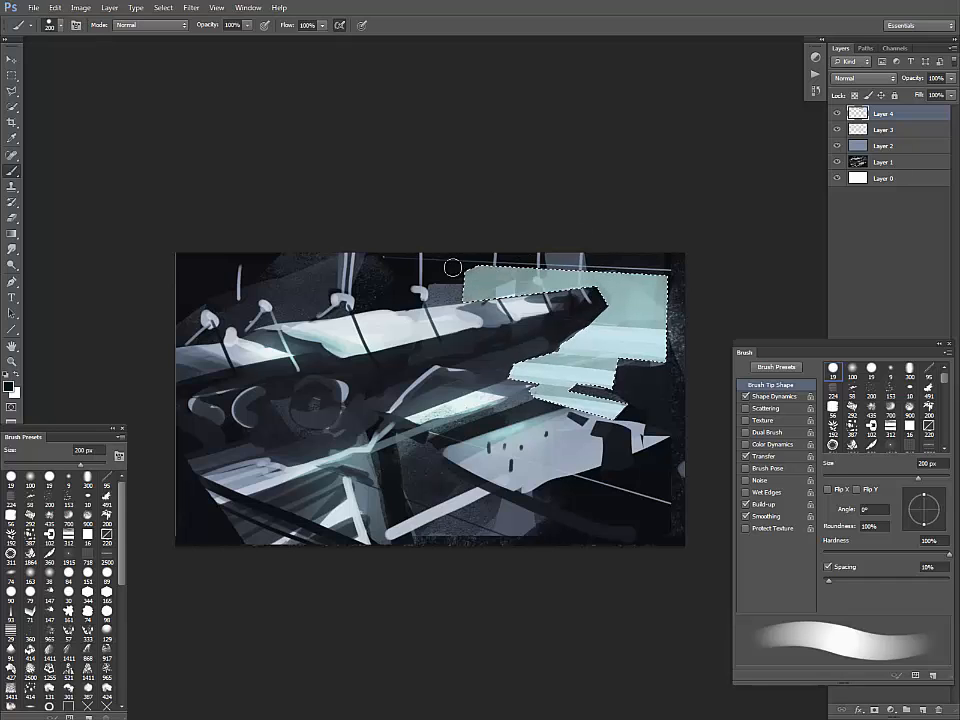
- Shade the selected background's upper and side edges in darker teal, blend its middle with sampled light aqua and deselect
{"action": "left_click", "coordinate": [548, 276], "text": "alt"}
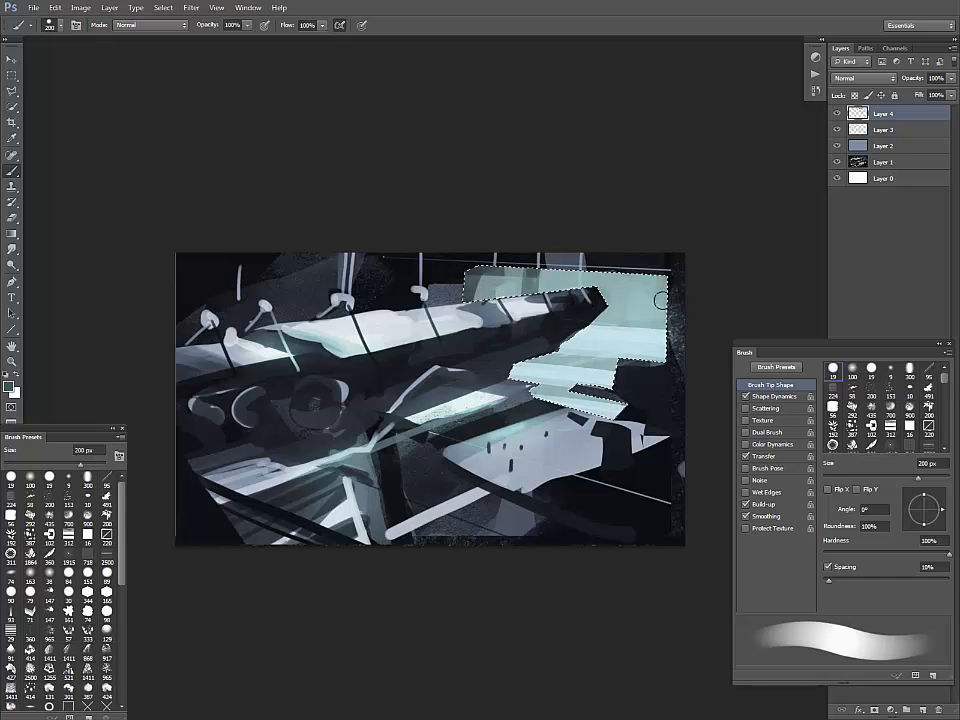
{"action": "left_click", "coordinate": [597, 298], "text": "alt"}
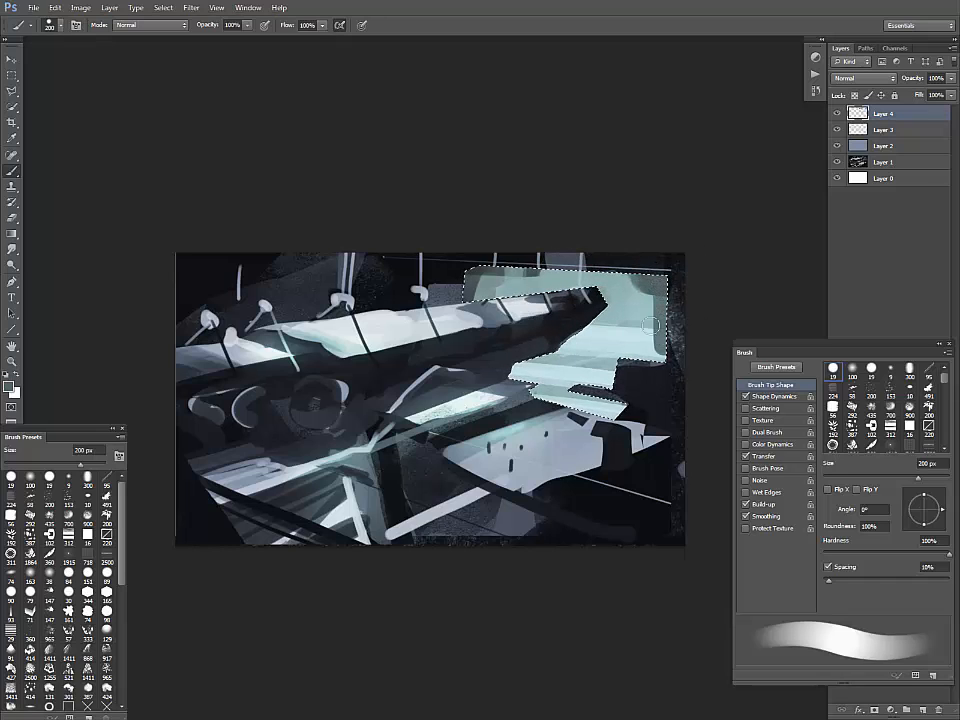
{"action": "left_click", "coordinate": [621, 321], "text": "alt"}
{"action": "left_click_drag", "start_coordinate": [621, 321], "coordinate": [641, 291]}
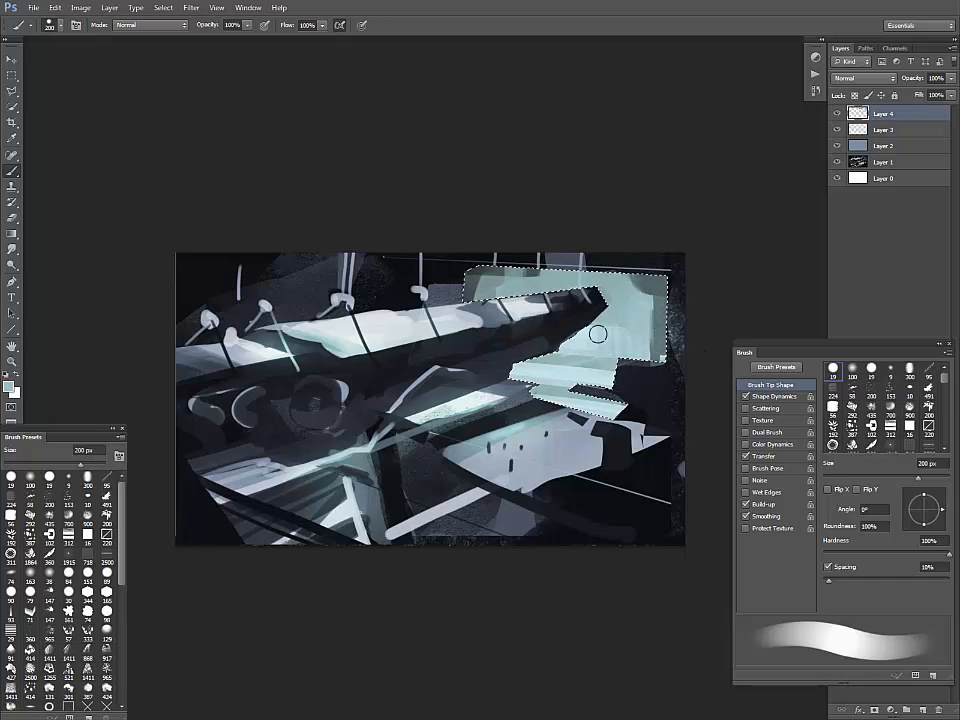
{"action": "key", "text": "ctrl+d"}
- Add a new layer and load the brush file mkuciara_070214.abr into the brush presets
{"action": "left_click", "coordinate": [923, 710]}
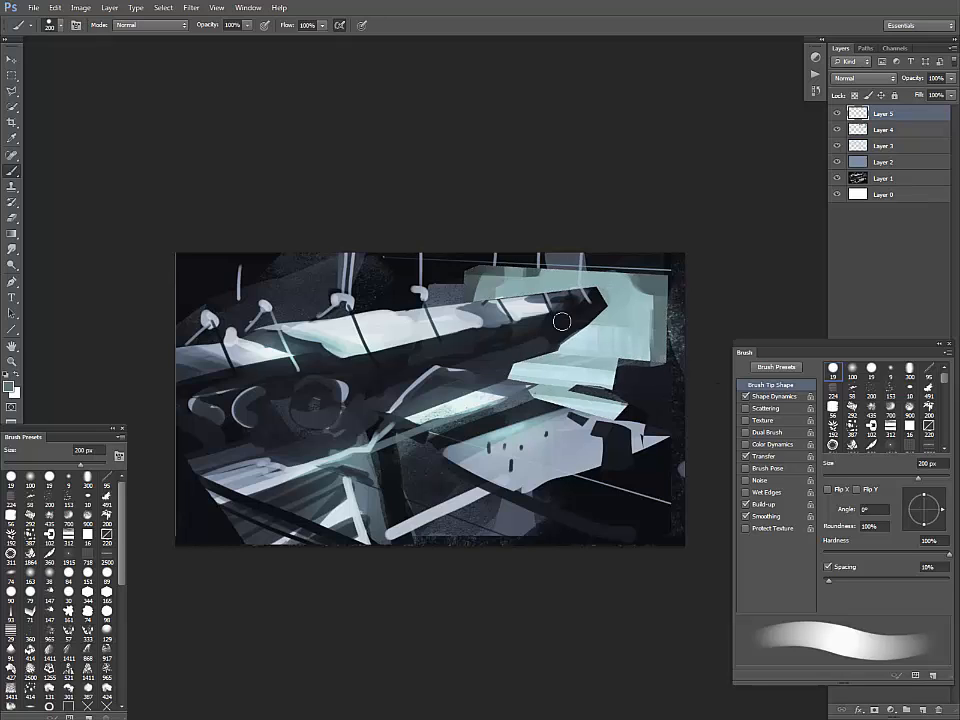
{"action": "left_click", "coordinate": [119, 427]}
{"action": "left_click", "coordinate": [190, 201]}
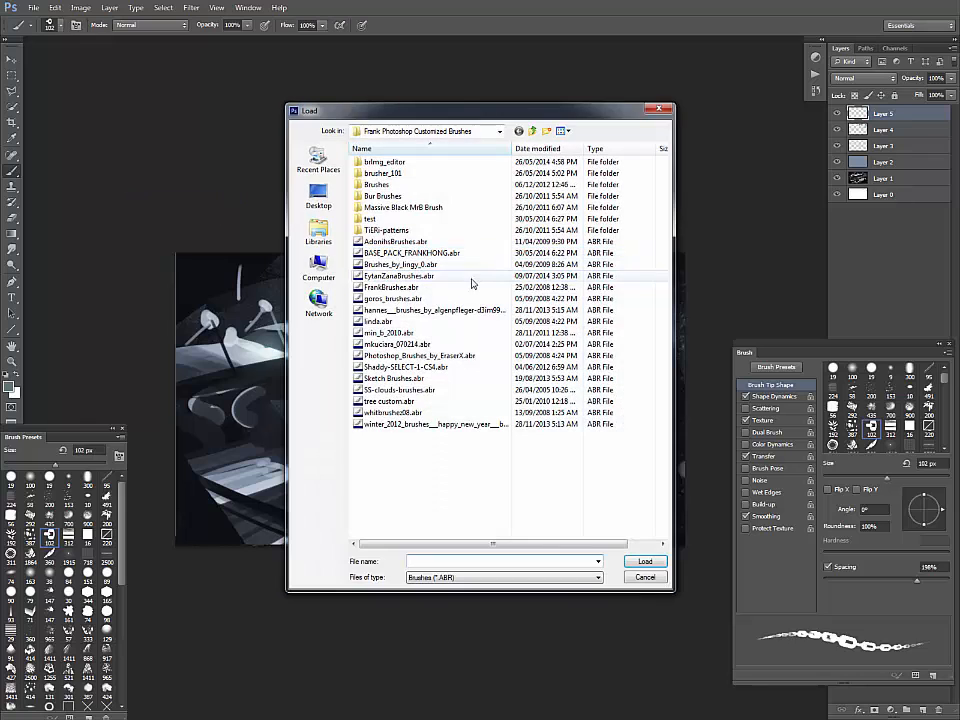
{"action": "left_click", "coordinate": [408, 344]}
{"action": "left_click", "coordinate": [653, 560]}
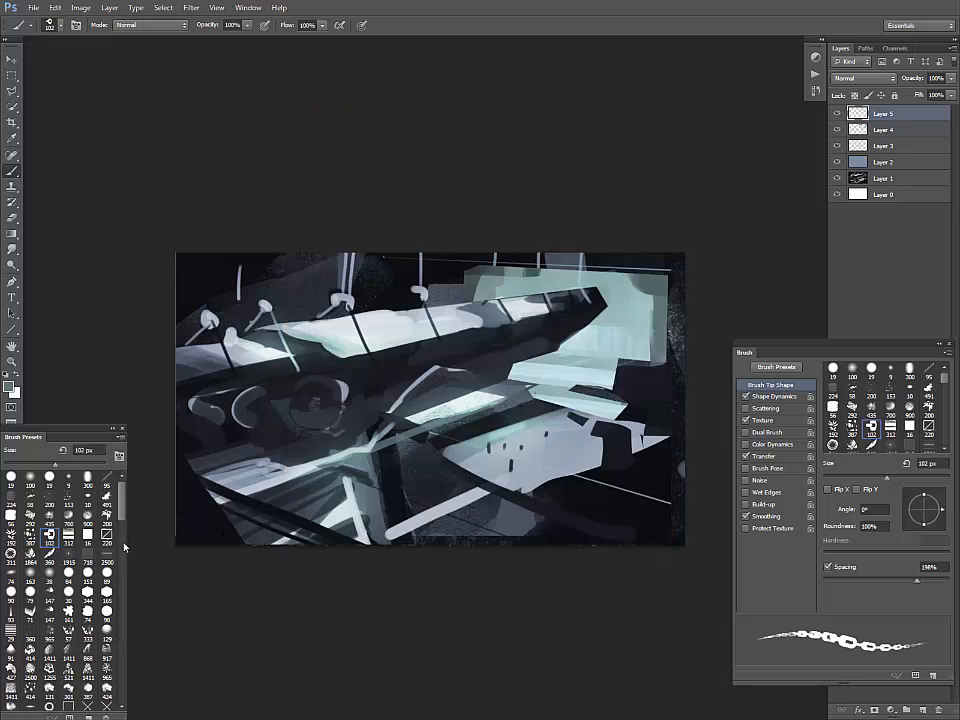
- Choose the 59 px hexagon-pattern brush preset and add another new layer on top
{"action": "scroll", "coordinate": [124, 553], "scroll_direction": "down", "scroll_amount": 10}
{"action": "left_click", "coordinate": [91, 523]}
{"action": "left_click_drag", "start_coordinate": [122, 533], "coordinate": [124, 541]}
{"action": "left_click", "coordinate": [13, 551]}
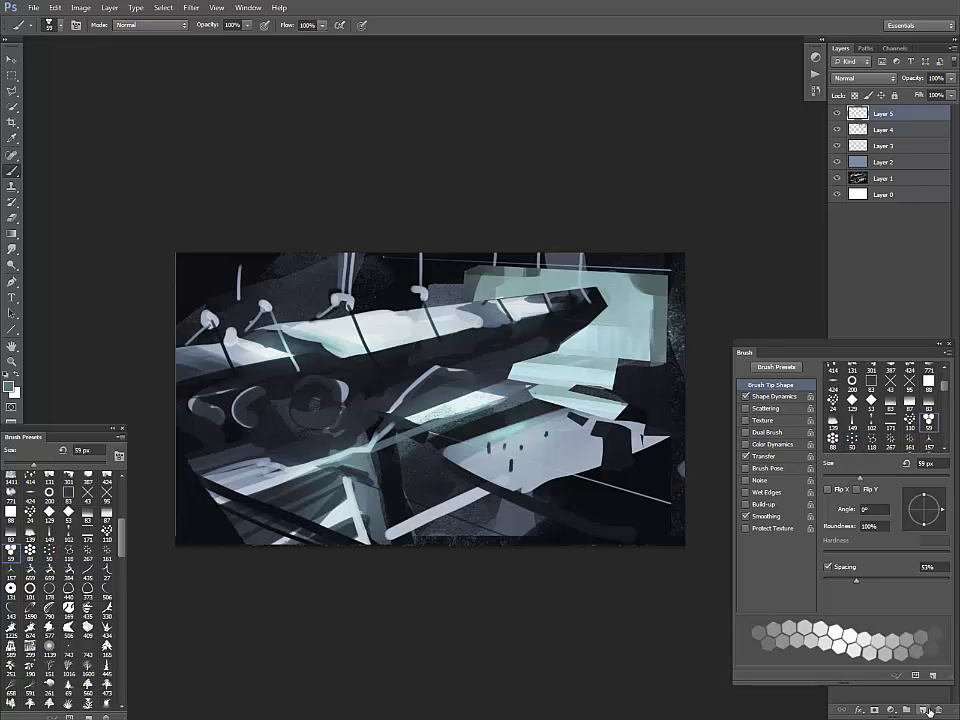
{"action": "left_click", "coordinate": [926, 710]}
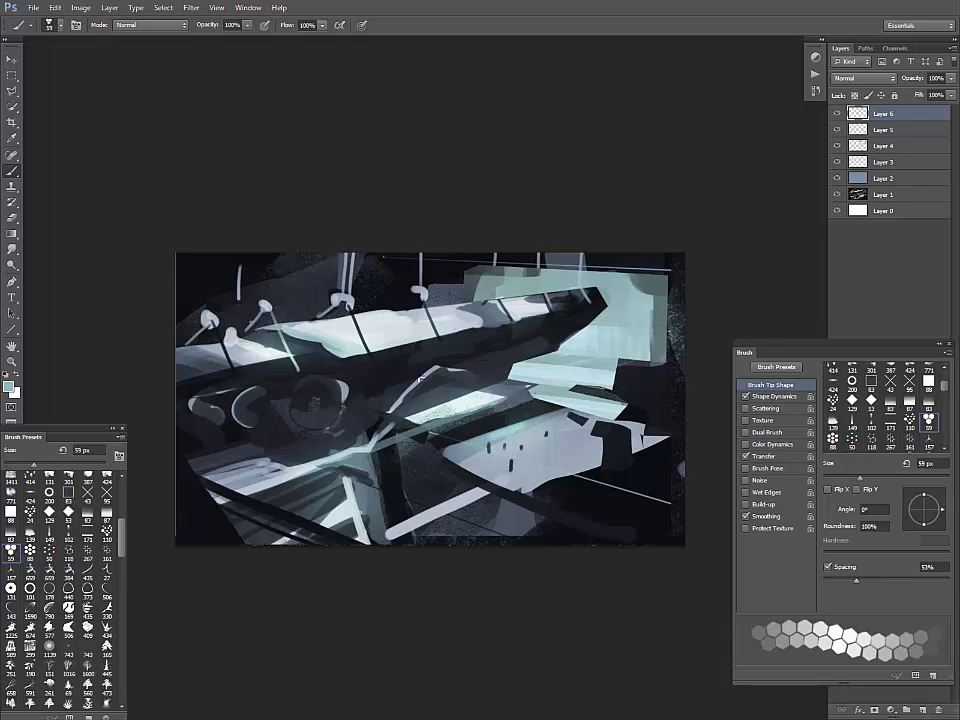
- Select the dark lower side of the ship's hull with the Polygonal Lasso, following its lit top edge and angular underside
{"action": "key", "text": "l"}
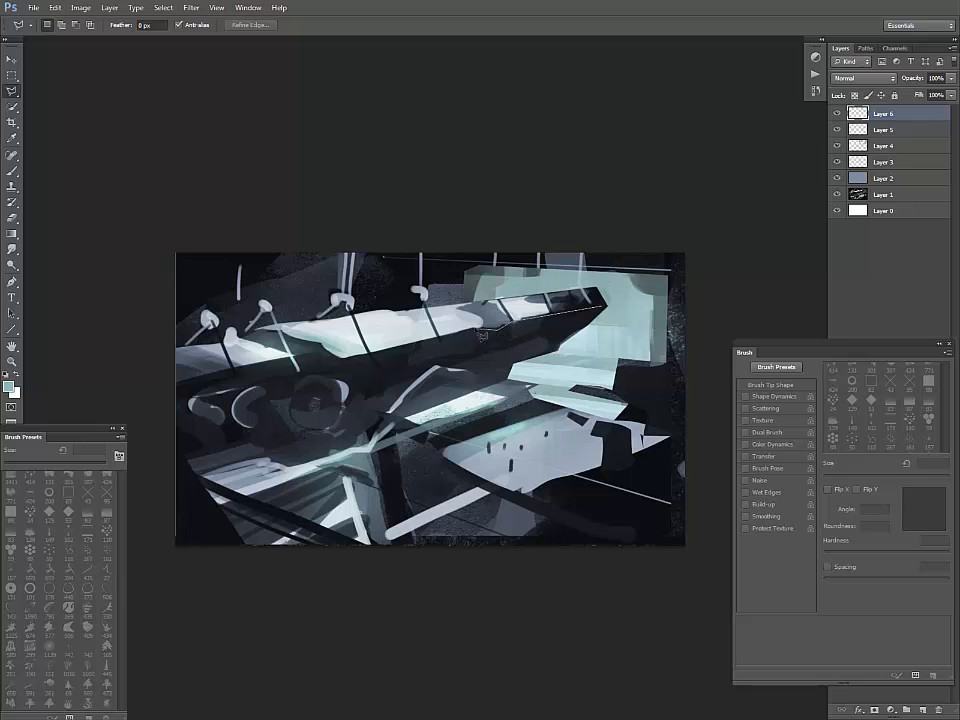
{"action": "left_click", "coordinate": [342, 358]}
{"action": "left_click", "coordinate": [382, 423]}
{"action": "left_click", "coordinate": [436, 367]}
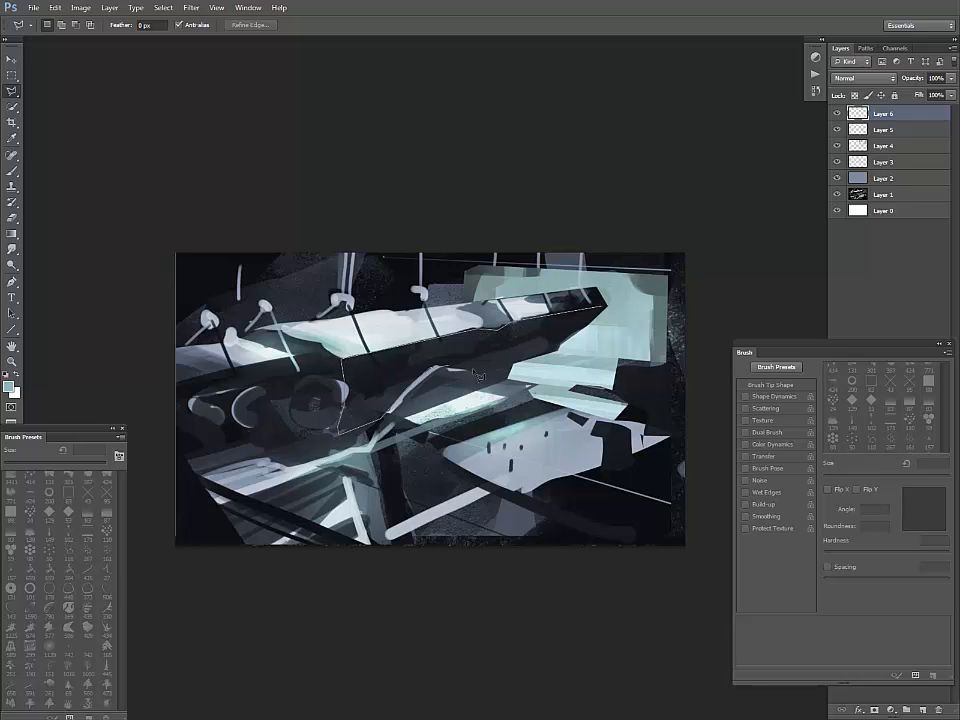
{"action": "left_click", "coordinate": [473, 369]}
{"action": "double_click", "coordinate": [559, 349]}
- Brush a dark tone into the near end of the hull selection and switch to the 50 px flat textured brush preset
{"action": "key", "text": "b"}
{"action": "mouse_move", "coordinate": [352, 398]}
{"action": "left_mouse_down"}
{"action": "mouse_move", "coordinate": [377, 370]}
{"action": "mouse_move", "coordinate": [374, 400]}
{"action": "mouse_move", "coordinate": [369, 355]}
{"action": "mouse_move", "coordinate": [343, 428]}
{"action": "left_mouse_up"}
{"action": "left_click", "coordinate": [376, 378], "text": "alt"}
{"action": "key", "text": "bracketright"}
{"action": "key", "text": "bracketright"}
{"action": "key", "text": "bracketright"}
{"action": "key", "text": "bracketright"}
{"action": "key", "text": "bracketright"}
{"action": "key", "text": "bracketright"}
{"action": "key", "text": "bracketright"}
{"action": "key", "text": "bracketright"}
{"action": "key", "text": "bracketright"}
{"action": "key", "text": "bracketright"}
{"action": "left_click_drag", "start_coordinate": [122, 546], "coordinate": [122, 678]}
{"action": "left_click", "coordinate": [110, 626]}
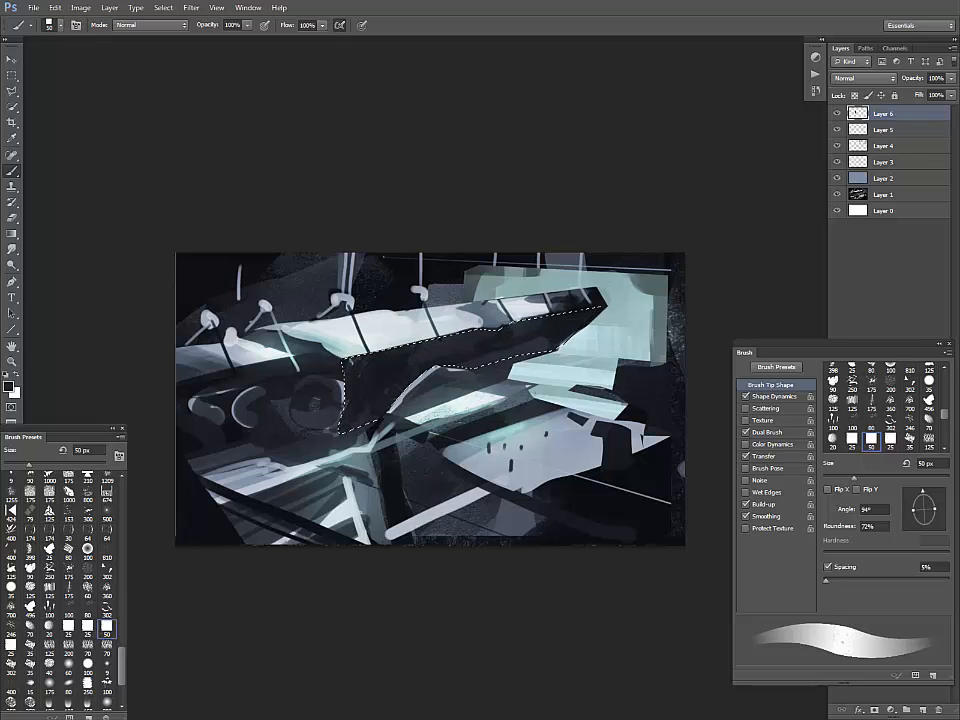
- Paint the selected hull side in sampled dark grey-blues with the 25 px flat brush preset enlarged to 250 px, and deselect
{"action": "left_click", "coordinate": [488, 315], "text": "alt"}
{"action": "key", "text": "bracketright"}
{"action": "key", "text": "bracketright"}
{"action": "key", "text": "bracketright"}
{"action": "key", "text": "bracketright"}
{"action": "key", "text": "bracketright"}
{"action": "key", "text": "bracketright"}
{"action": "key", "text": "bracketright"}
{"action": "key", "text": "bracketright"}
{"action": "key", "text": "bracketright"}
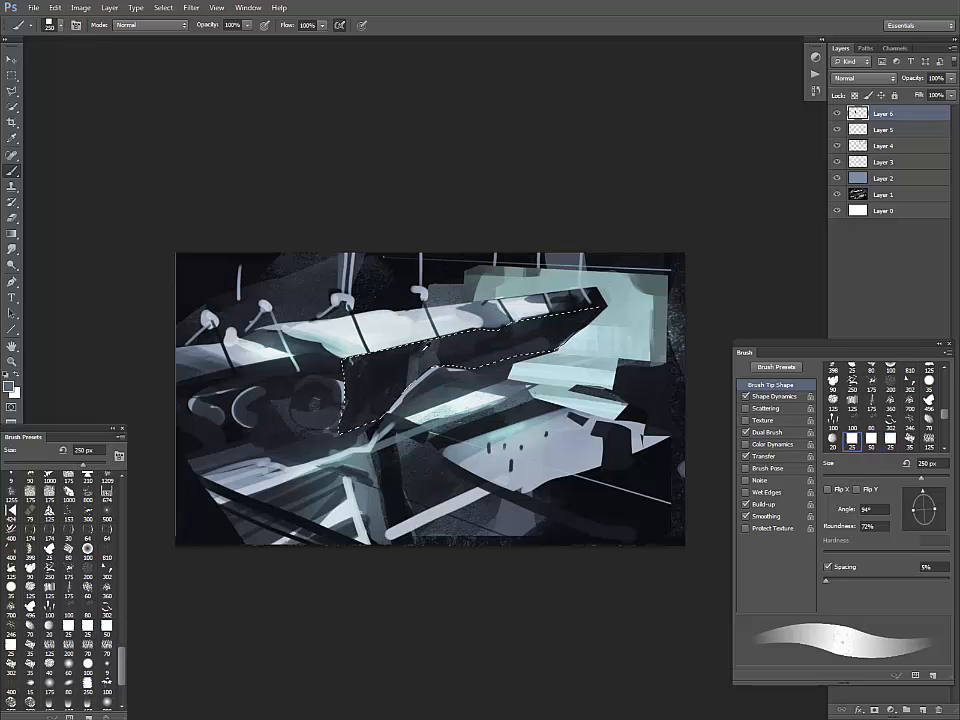
{"action": "left_click", "coordinate": [420, 368], "text": "alt"}
{"action": "key", "text": "bracketright"}
{"action": "left_click", "coordinate": [617, 309], "text": "alt"}
{"action": "mouse_move", "coordinate": [526, 345]}
{"action": "left_mouse_down"}
{"action": "mouse_move", "coordinate": [586, 322]}
{"action": "mouse_move", "coordinate": [515, 345]}
{"action": "mouse_move", "coordinate": [545, 334]}
{"action": "mouse_move", "coordinate": [372, 366]}
{"action": "mouse_move", "coordinate": [392, 385]}
{"action": "mouse_move", "coordinate": [430, 370]}
{"action": "mouse_move", "coordinate": [462, 383]}
{"action": "mouse_move", "coordinate": [400, 403]}
{"action": "left_mouse_up"}
{"action": "left_click", "coordinate": [510, 334], "text": "alt"}
{"action": "key", "text": "ctrl+d"}
- Tone down the light outline and the lit panel just beneath the hull with a sampled dark colour
{"action": "left_click", "coordinate": [452, 360], "text": "alt"}
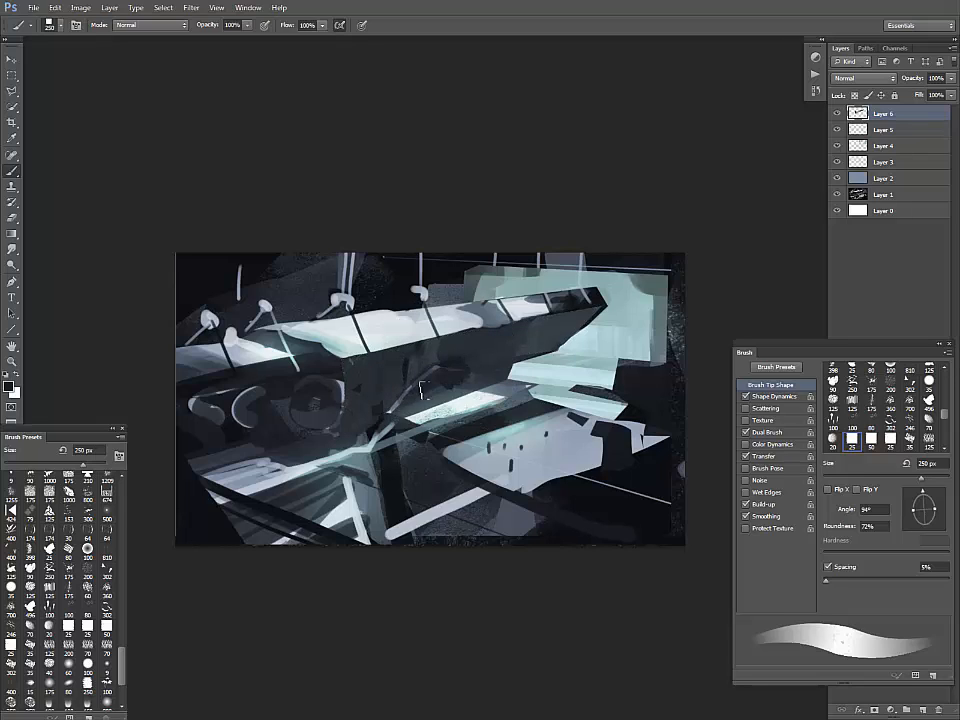
{"action": "mouse_move", "coordinate": [467, 395]}
{"action": "left_mouse_down"}
{"action": "mouse_move", "coordinate": [390, 416]}
{"action": "mouse_move", "coordinate": [331, 383]}
{"action": "left_mouse_up"}
{"action": "left_click", "coordinate": [356, 345], "text": "alt"}
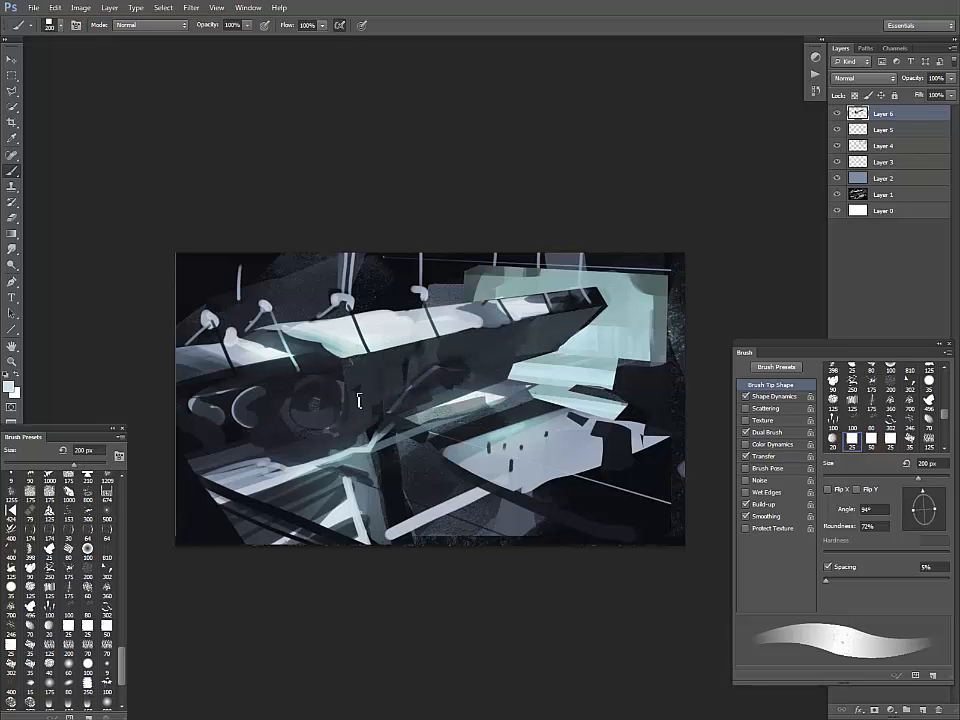
- Reduce the brush to 60 px and repaint the curved light marks on the hull's near end with sampled greys
{"action": "key", "text": "bracketleft"}
{"action": "key", "text": "bracketleft"}
{"action": "key", "text": "bracketleft"}
{"action": "key", "text": "bracketleft"}
{"action": "key", "text": "bracketleft"}
{"action": "key", "text": "bracketleft"}
{"action": "key", "text": "bracketleft"}
{"action": "key", "text": "bracketleft"}
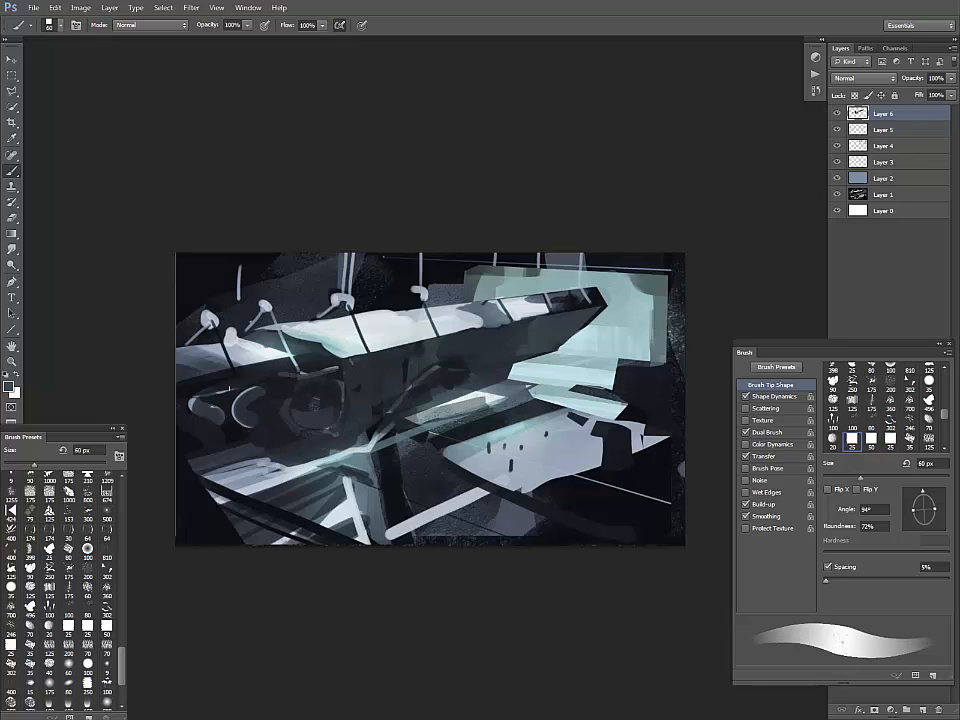
{"action": "left_click_drag", "start_coordinate": [229, 388], "coordinate": [285, 374]}
{"action": "left_click", "coordinate": [304, 383], "text": "alt"}
{"action": "left_click", "coordinate": [298, 366], "text": "alt"}
{"action": "left_click", "coordinate": [229, 379], "text": "alt"}
{"action": "mouse_move", "coordinate": [186, 398]}
{"action": "left_mouse_down"}
{"action": "mouse_move", "coordinate": [227, 388]}
{"action": "mouse_move", "coordinate": [218, 407]}
{"action": "mouse_move", "coordinate": [241, 395]}
{"action": "mouse_move", "coordinate": [192, 402]}
{"action": "left_mouse_up"}
{"action": "left_click", "coordinate": [221, 388], "text": "alt"}
{"action": "left_click", "coordinate": [224, 394], "text": "alt"}
{"action": "left_click", "coordinate": [175, 301], "text": "alt"}
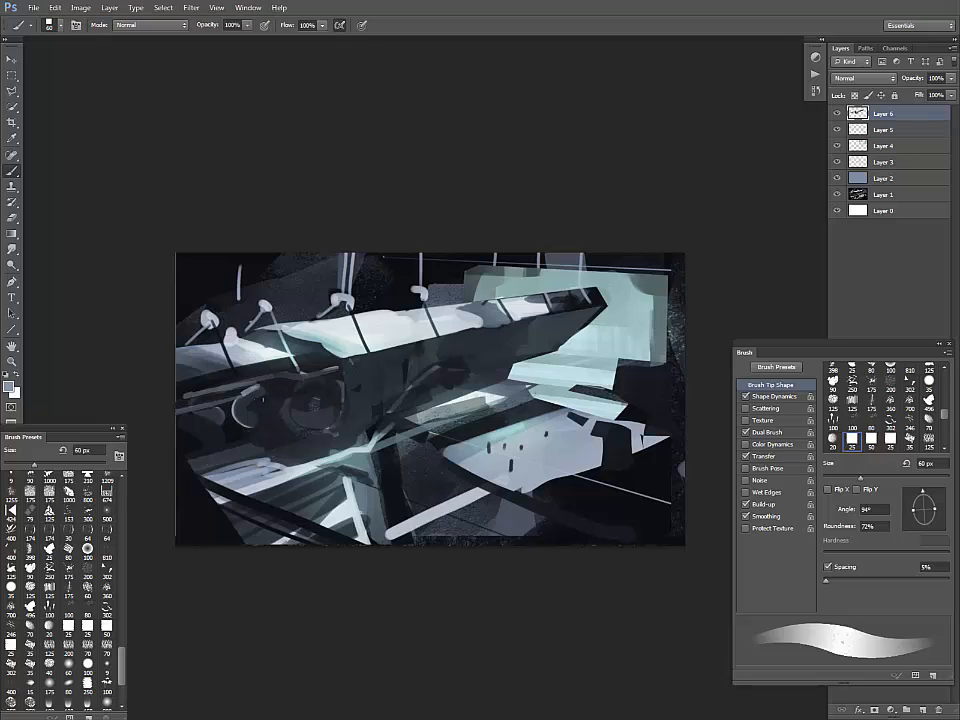
- Paint sampled dark tones around the hull's circular forms and along its lower edge, using the brush at 90 px
{"action": "left_click", "coordinate": [271, 425], "text": "alt"}
{"action": "left_click_drag", "start_coordinate": [274, 420], "coordinate": [269, 456]}
{"action": "left_click", "coordinate": [269, 441], "text": "alt"}
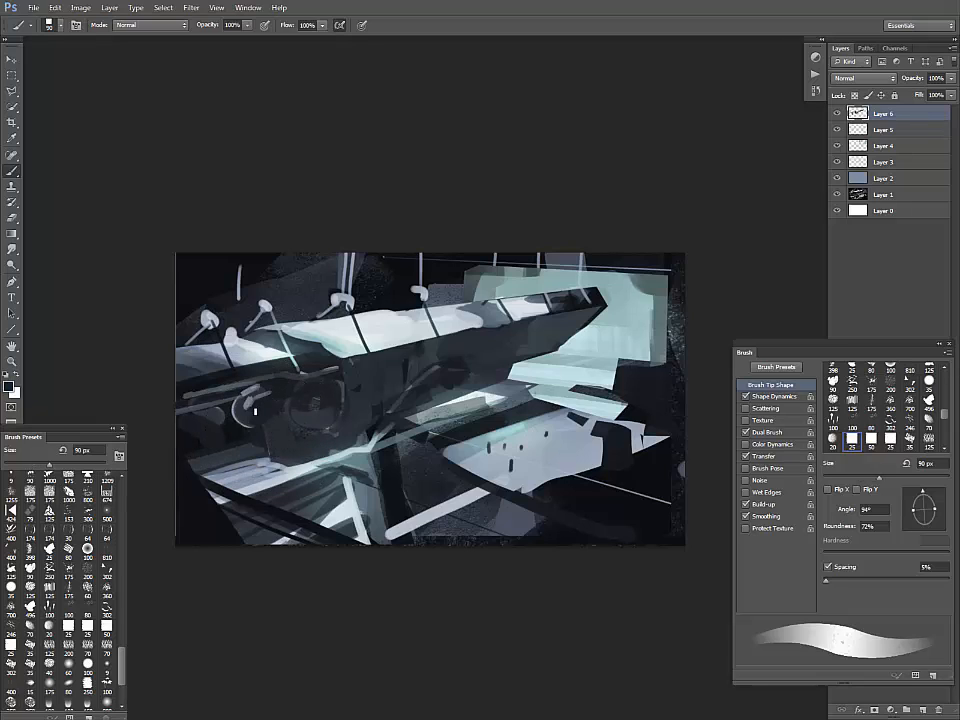
{"action": "mouse_move", "coordinate": [268, 463]}
{"action": "left_mouse_down"}
{"action": "mouse_move", "coordinate": [306, 464]}
{"action": "mouse_move", "coordinate": [354, 447]}
{"action": "left_mouse_up"}
{"action": "left_click", "coordinate": [344, 453], "text": "alt"}
{"action": "left_click", "coordinate": [375, 430], "text": "alt"}
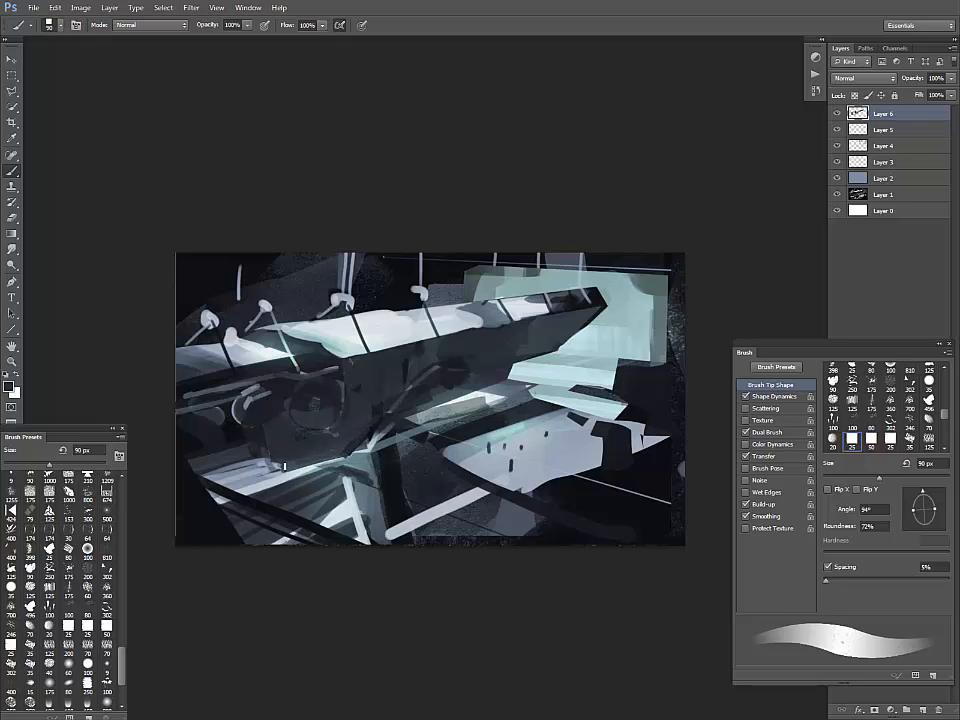
{"action": "left_click", "coordinate": [222, 346], "text": "alt"}
{"action": "left_click", "coordinate": [246, 428], "text": "alt"}
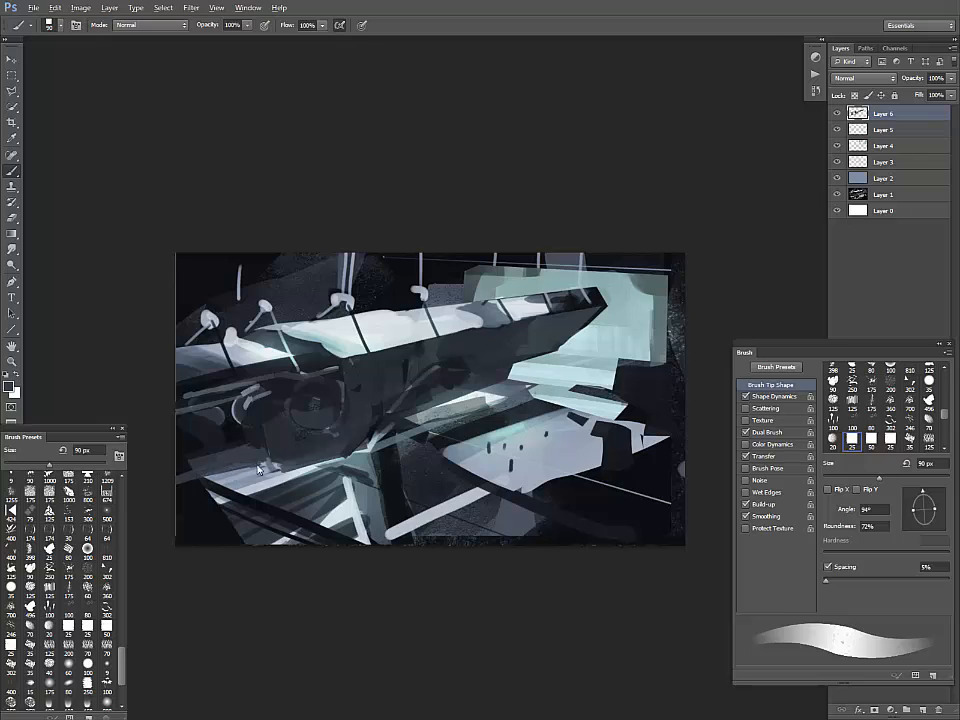
- Refine the pale platform's upper edge and near corner below the hull with sampled light, aqua and dark strokes, reducing the brush to 40 px
{"action": "left_click", "coordinate": [488, 412], "text": "alt"}
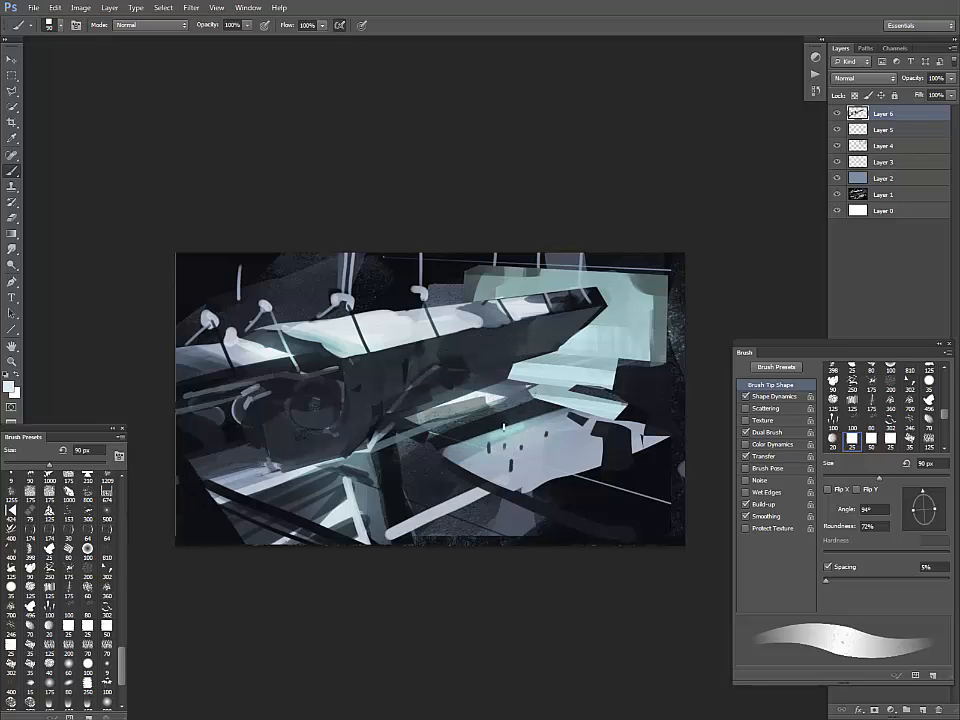
{"action": "left_click", "coordinate": [514, 396], "text": "alt"}
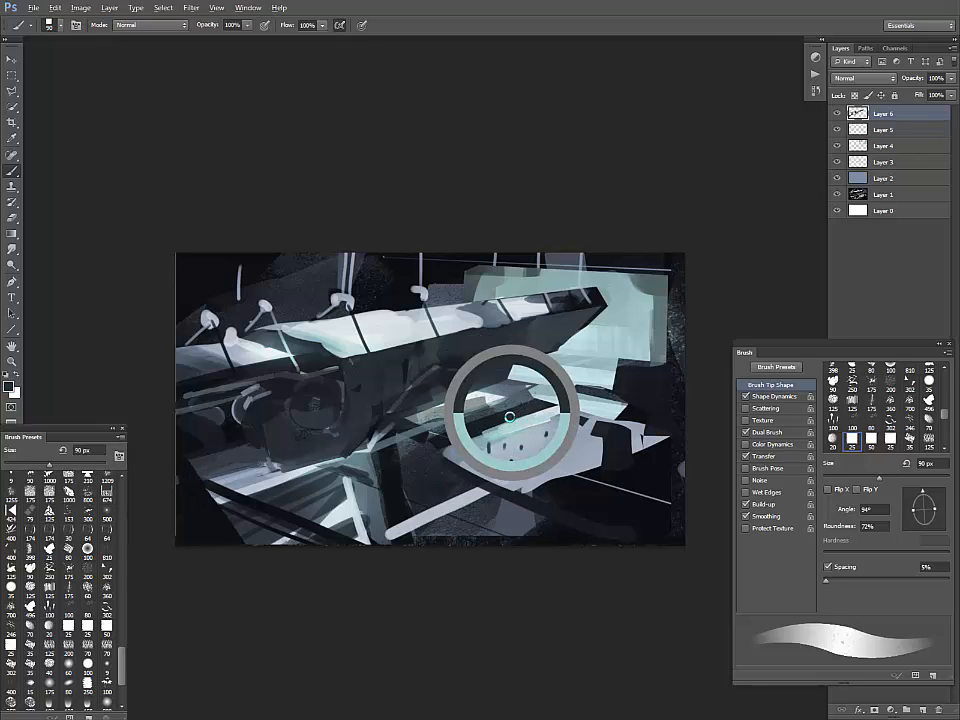
{"action": "left_click", "coordinate": [489, 430], "text": "alt"}
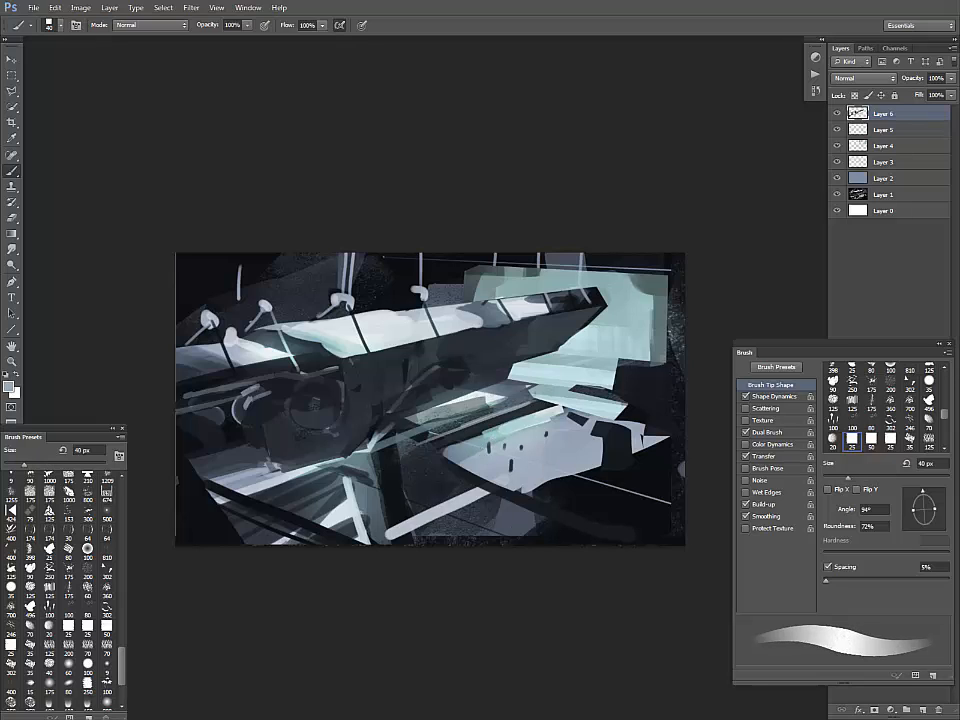
{"action": "left_click", "coordinate": [442, 453], "text": "alt"}
{"action": "left_click_drag", "start_coordinate": [442, 453], "coordinate": [474, 465]}
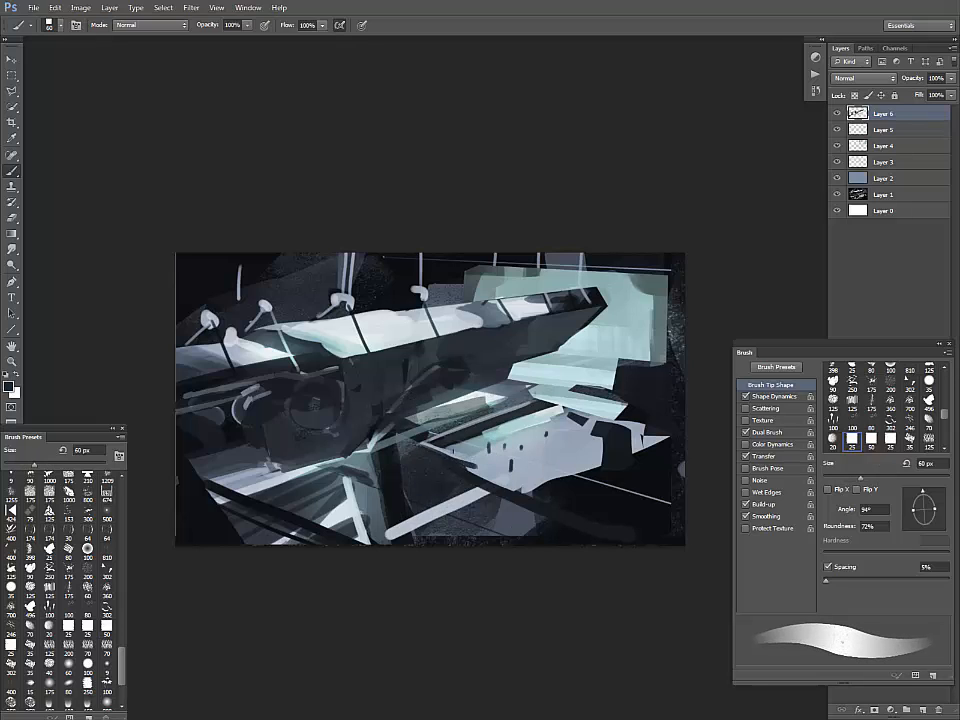
- Paint sampled dark strokes over the struts and light beams beneath the hull, using the brush at 60 px
{"action": "left_click", "coordinate": [409, 425], "text": "alt"}
{"action": "mouse_move", "coordinate": [423, 416]}
{"action": "left_mouse_down"}
{"action": "mouse_move", "coordinate": [387, 468]}
{"action": "mouse_move", "coordinate": [512, 541]}
{"action": "left_mouse_up"}
{"action": "left_click", "coordinate": [420, 438], "text": "alt"}
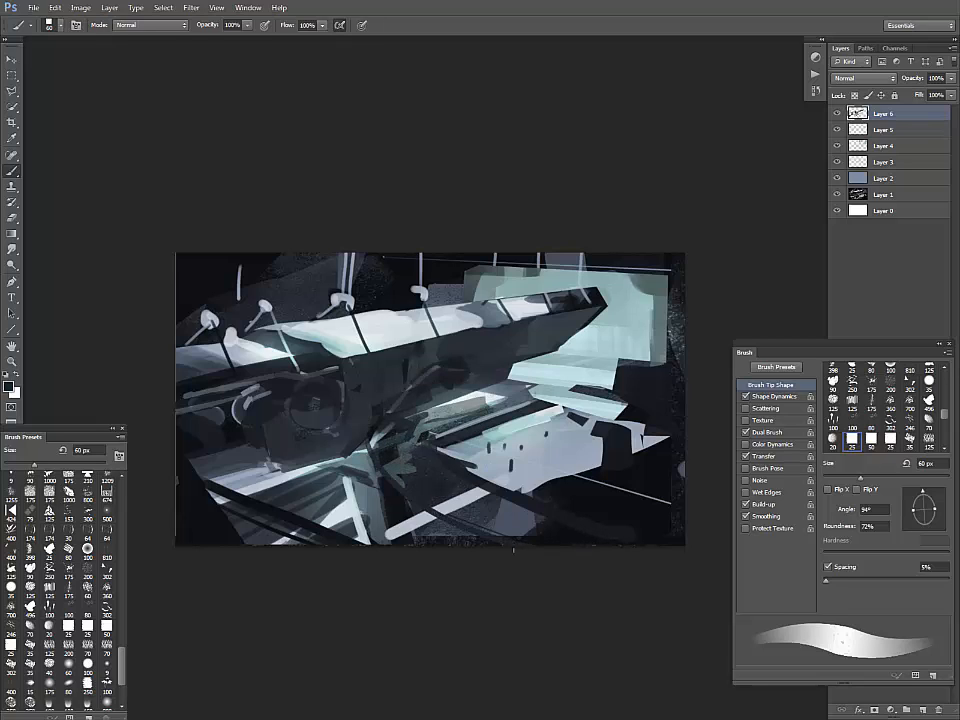
{"action": "left_click_drag", "start_coordinate": [375, 433], "coordinate": [328, 546]}
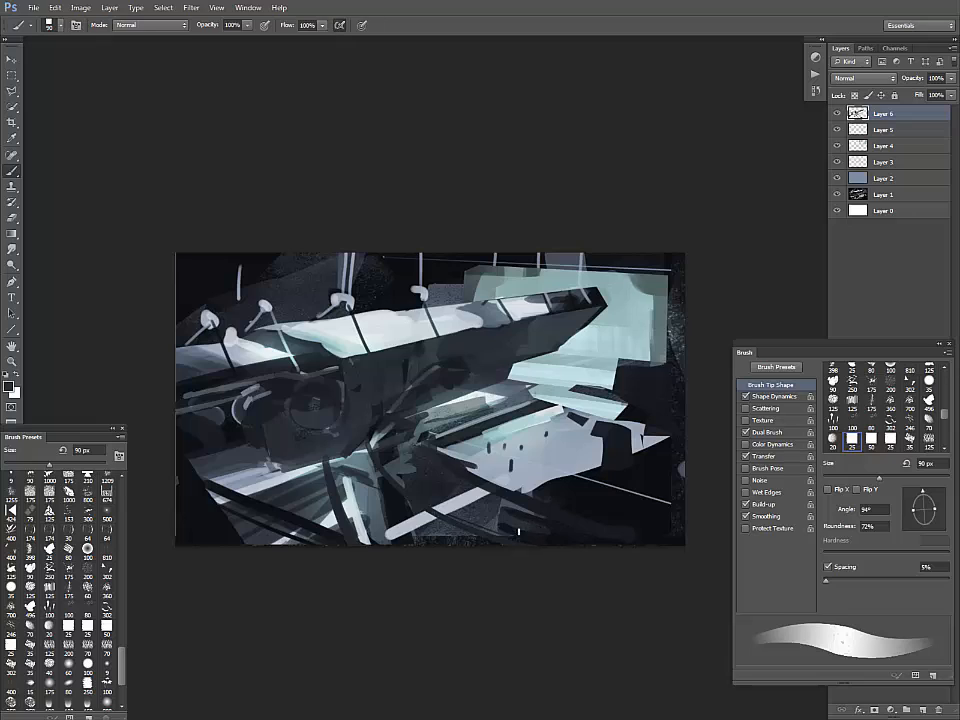
- Darken the diagonal light beam in the foreground and the far end of the pale platform with the 90 px brush
{"action": "left_click", "coordinate": [372, 399], "text": "alt"}
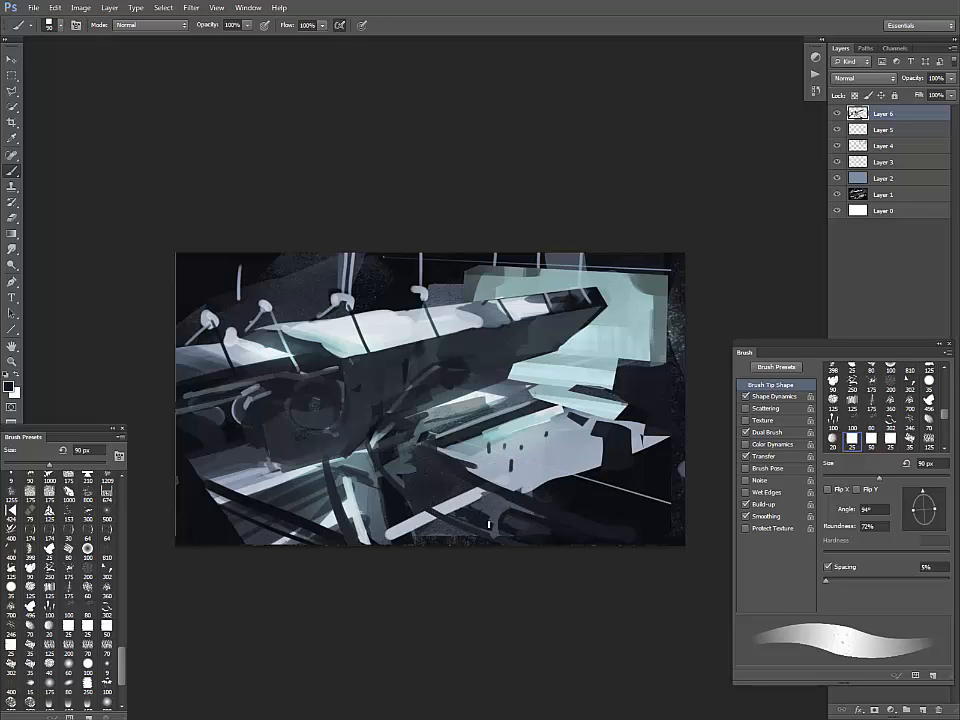
{"action": "left_click_drag", "start_coordinate": [376, 538], "coordinate": [432, 511]}
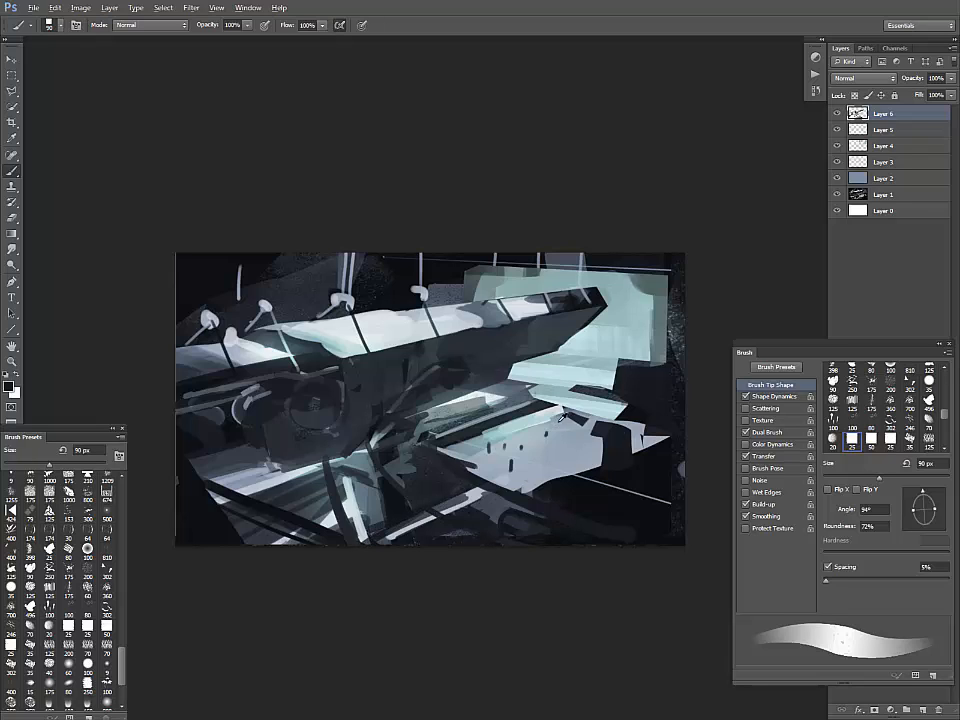
{"action": "left_click", "coordinate": [593, 420], "text": "alt"}
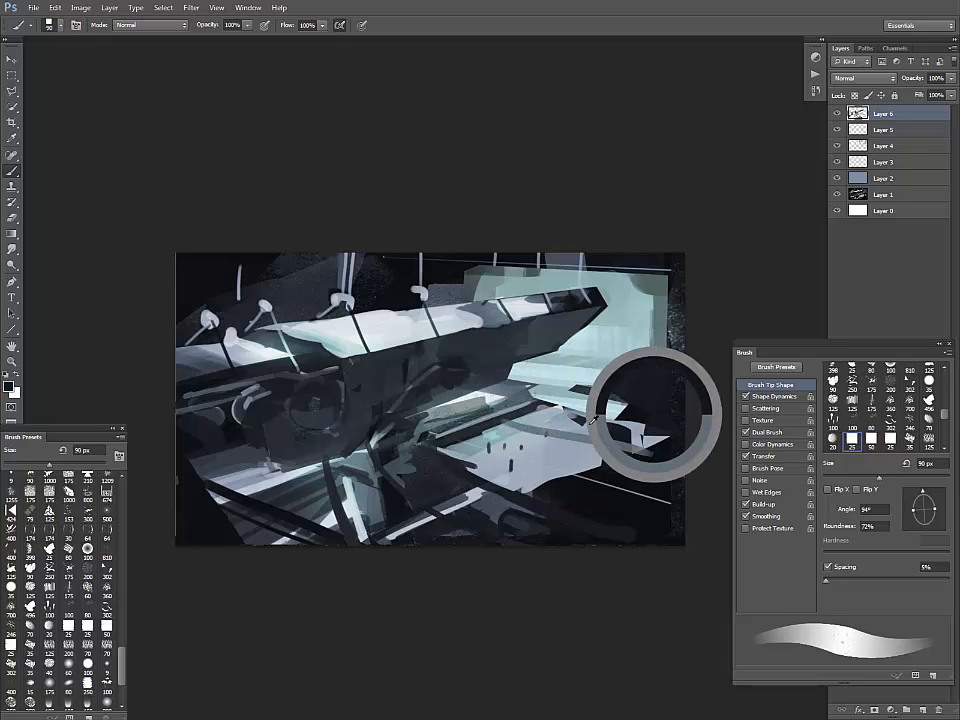
- Try to paint a thin freehand beam across the lit shapes beyond the hull, undoing each stroke
{"action": "left_click_drag", "start_coordinate": [528, 381], "coordinate": [671, 405]}
{"action": "key", "text": "ctrl+z"}
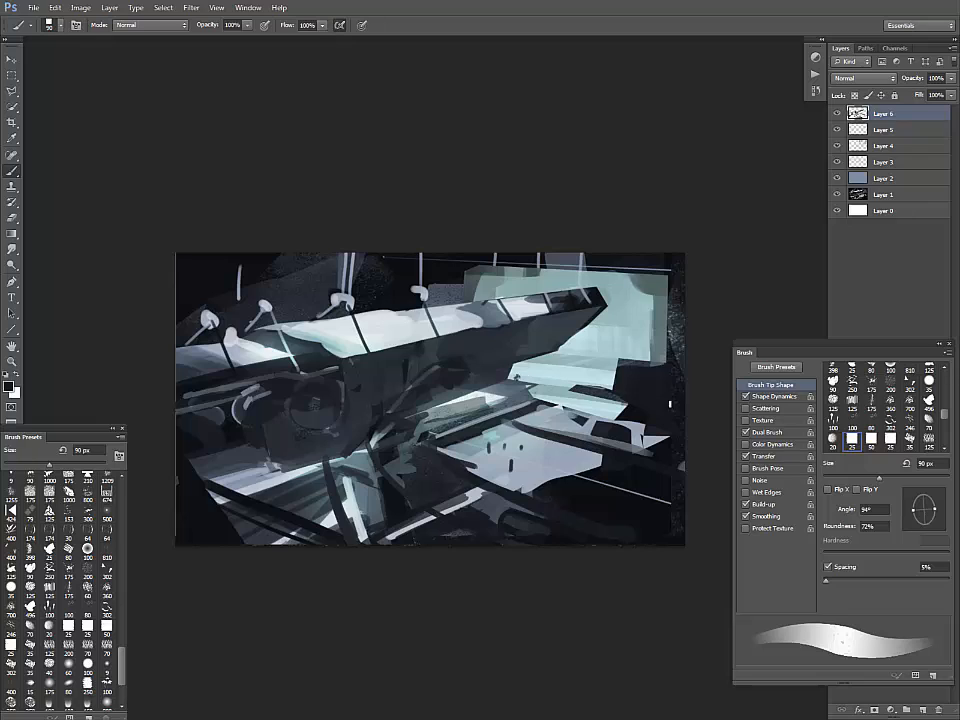
{"action": "left_click_drag", "start_coordinate": [522, 377], "coordinate": [664, 400]}
{"action": "key", "text": "ctrl+z"}
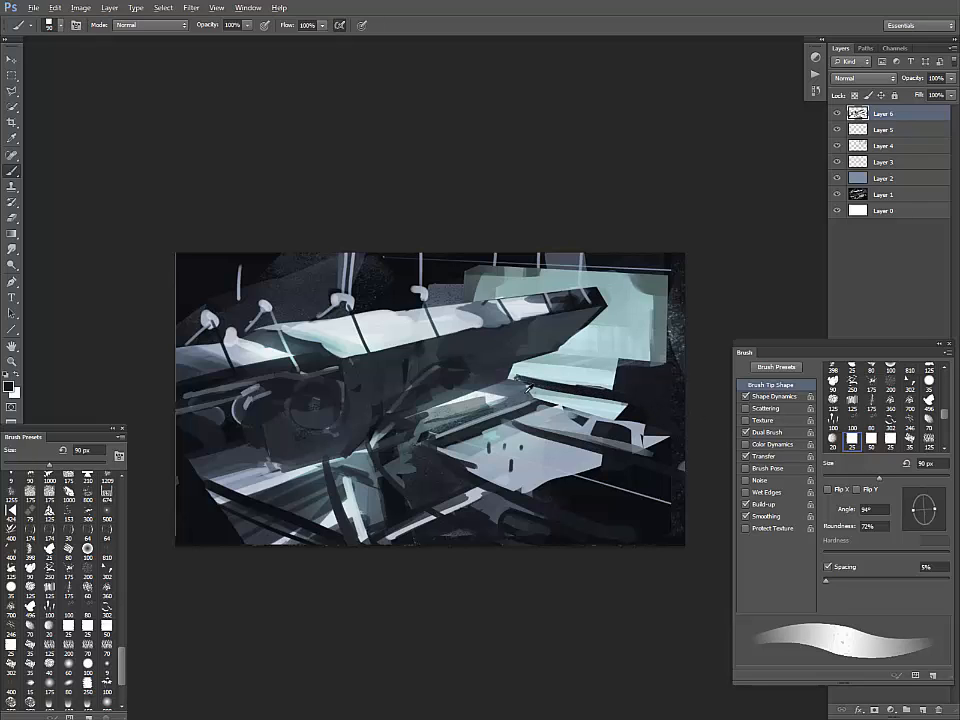
- Select a narrow beam shape below the bright background with the Polygonal Lasso, paint it grey-blue and deselect
{"action": "key", "text": "l"}
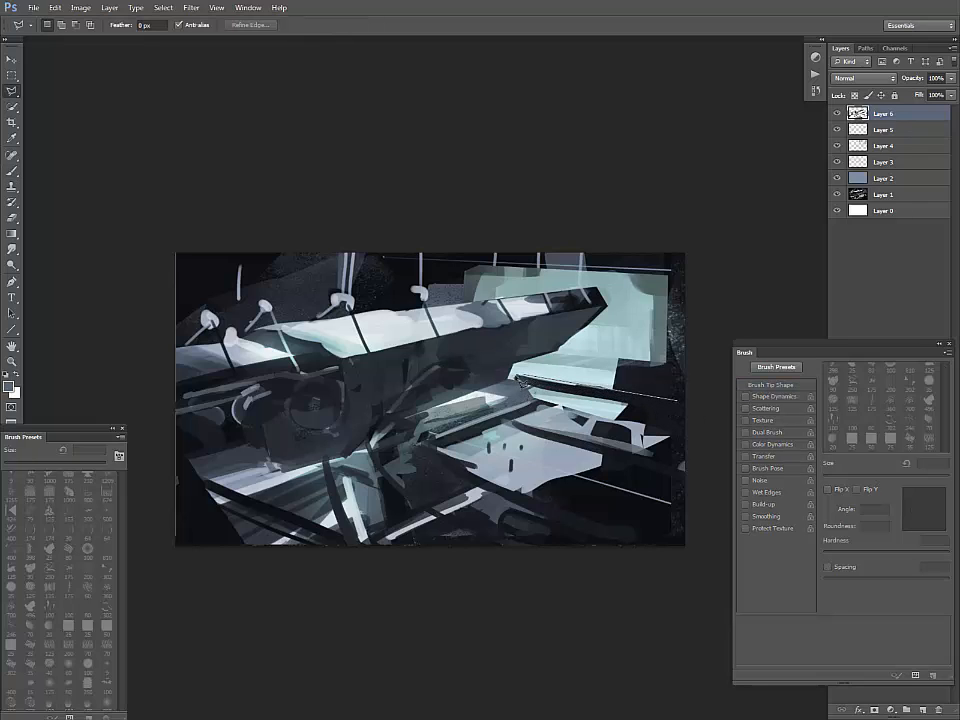
{"action": "mouse_move", "coordinate": [521, 386]}
{"action": "left_mouse_down"}
{"action": "mouse_move", "coordinate": [696, 422]}
{"action": "mouse_move", "coordinate": [683, 408]}
{"action": "left_mouse_up"}
{"action": "key", "text": "b"}
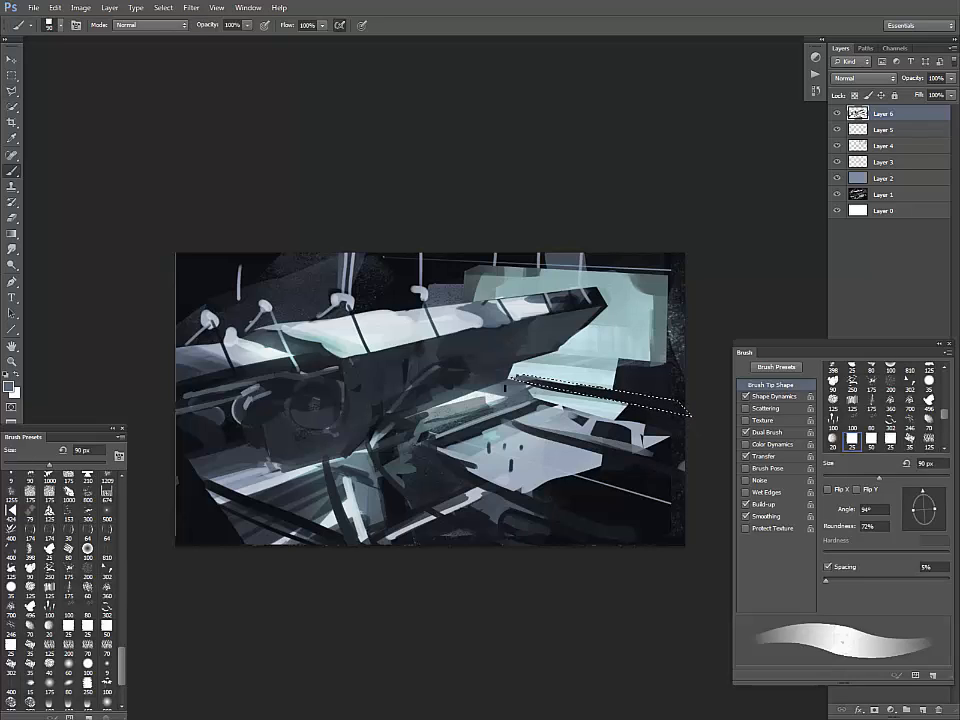
{"action": "left_click_drag", "start_coordinate": [556, 392], "coordinate": [687, 409]}
{"action": "key", "text": "ctrl+d"}
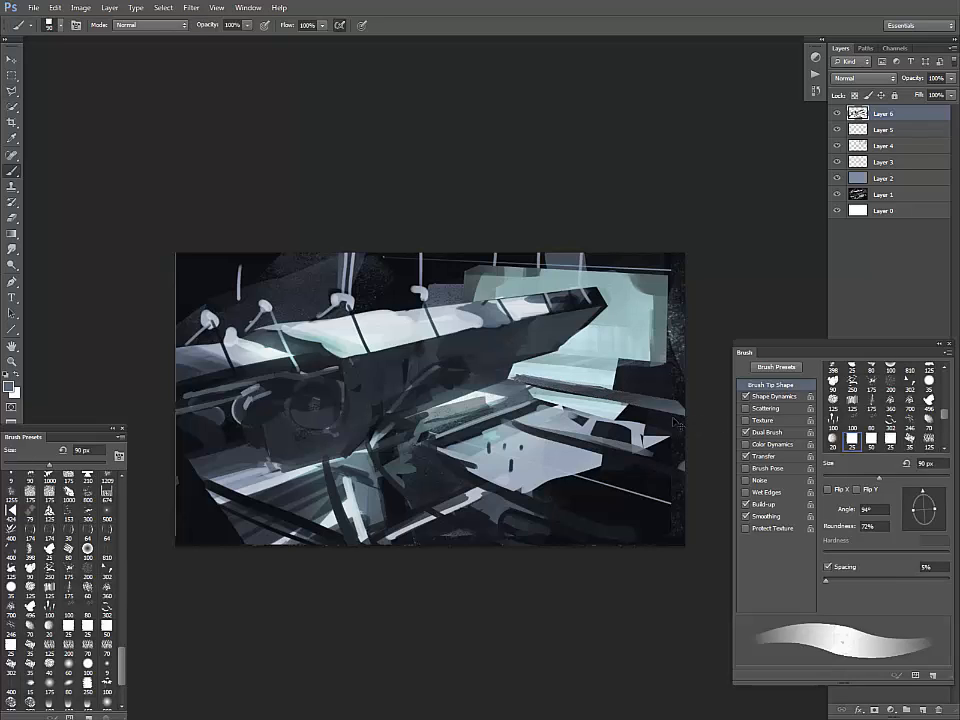
- Restore the beam selection, shade the beam with sampled darker tones and deselect
{"action": "key", "text": "ctrl+z"}
{"action": "left_click", "coordinate": [544, 380], "text": "alt"}
{"action": "left_click", "coordinate": [622, 385], "text": "alt"}
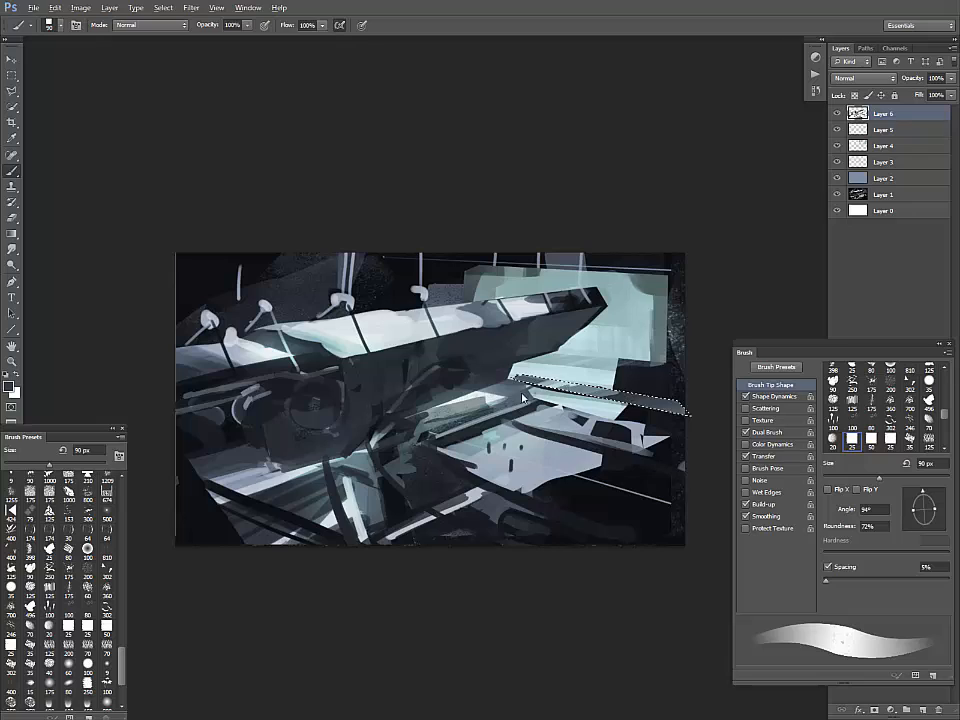
{"action": "key", "text": "ctrl+d"}
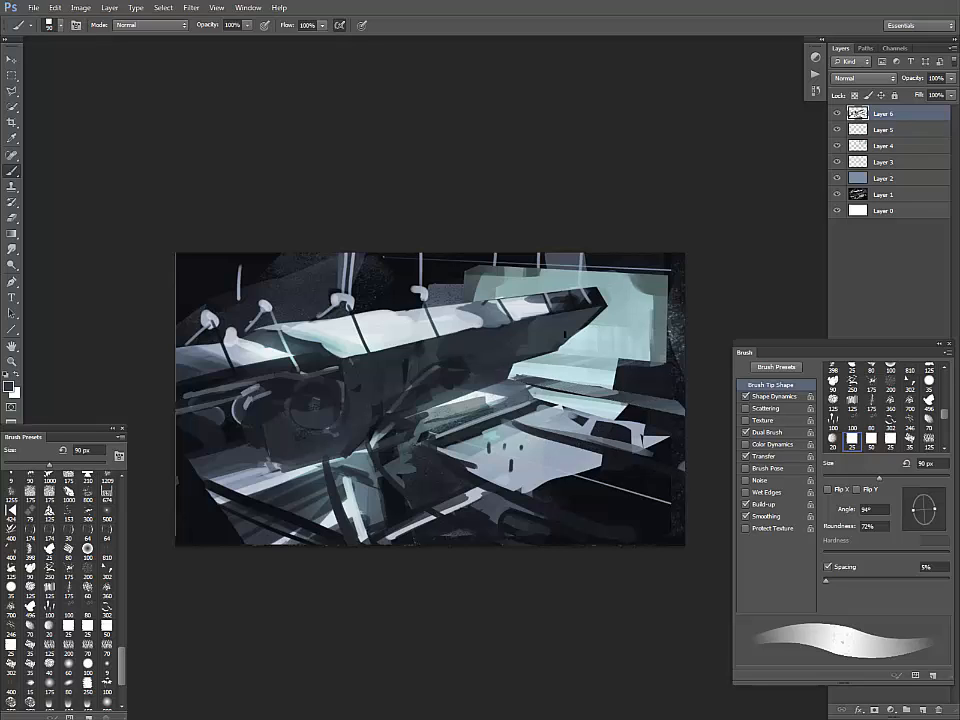
- Select the background above the hull with the Polygonal Lasso and paint over its lamps in sampled blue-grey tones using a 300 px brush
{"action": "key", "text": "l"}
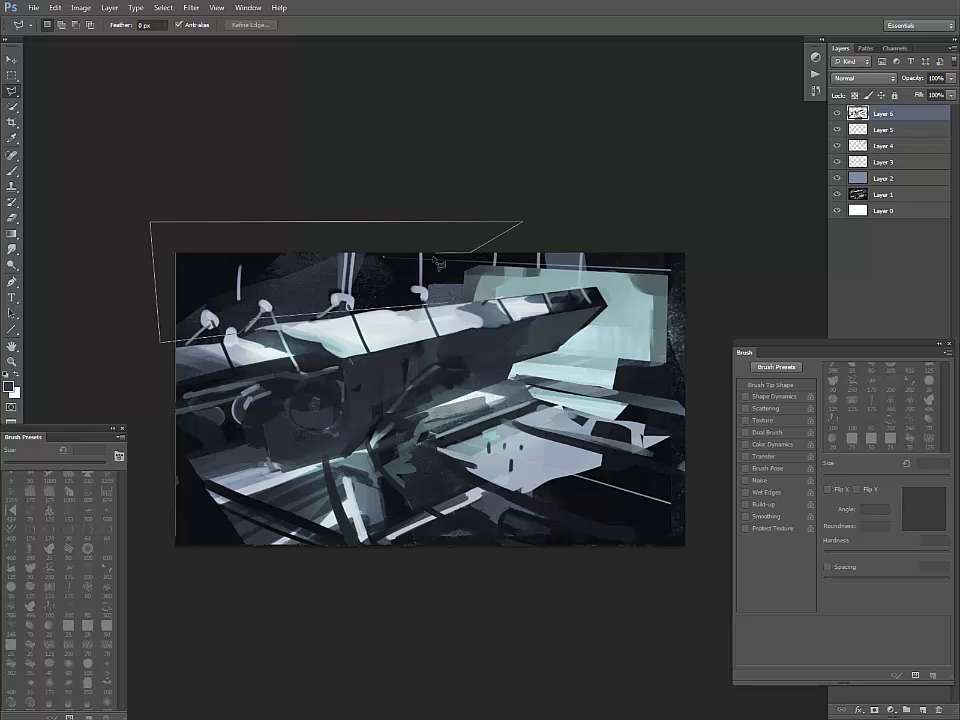
{"action": "double_click", "coordinate": [434, 310]}
{"action": "key", "text": "b"}
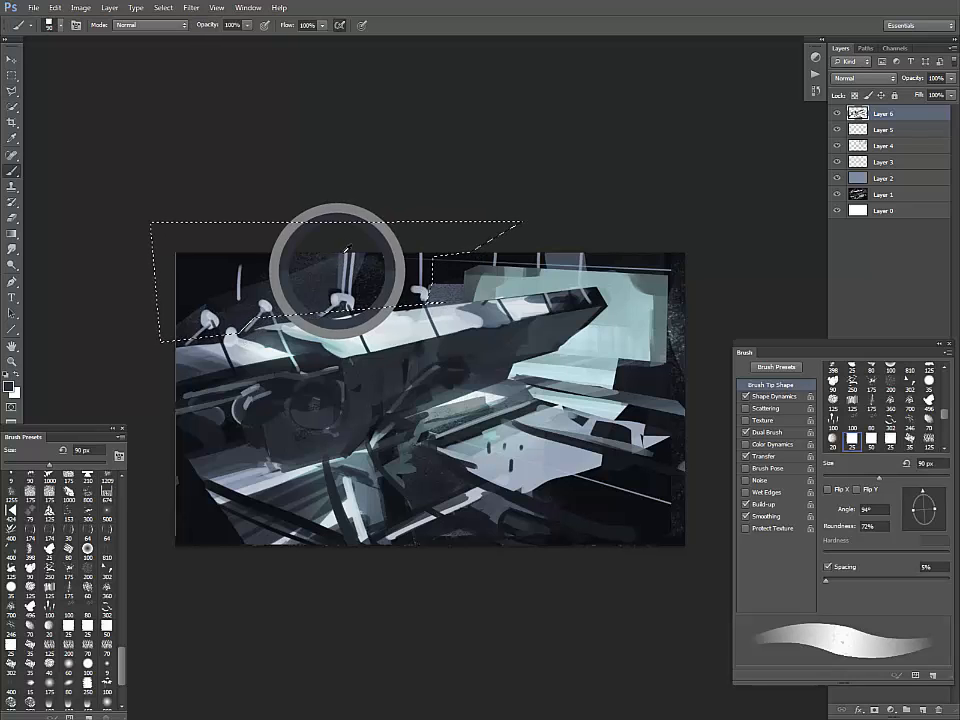
{"action": "key", "text": "bracketright"}
{"action": "key", "text": "bracketright"}
{"action": "key", "text": "bracketright"}
{"action": "key", "text": "bracketright"}
{"action": "key", "text": "bracketright"}
{"action": "left_click_drag", "start_coordinate": [416, 254], "coordinate": [398, 292]}
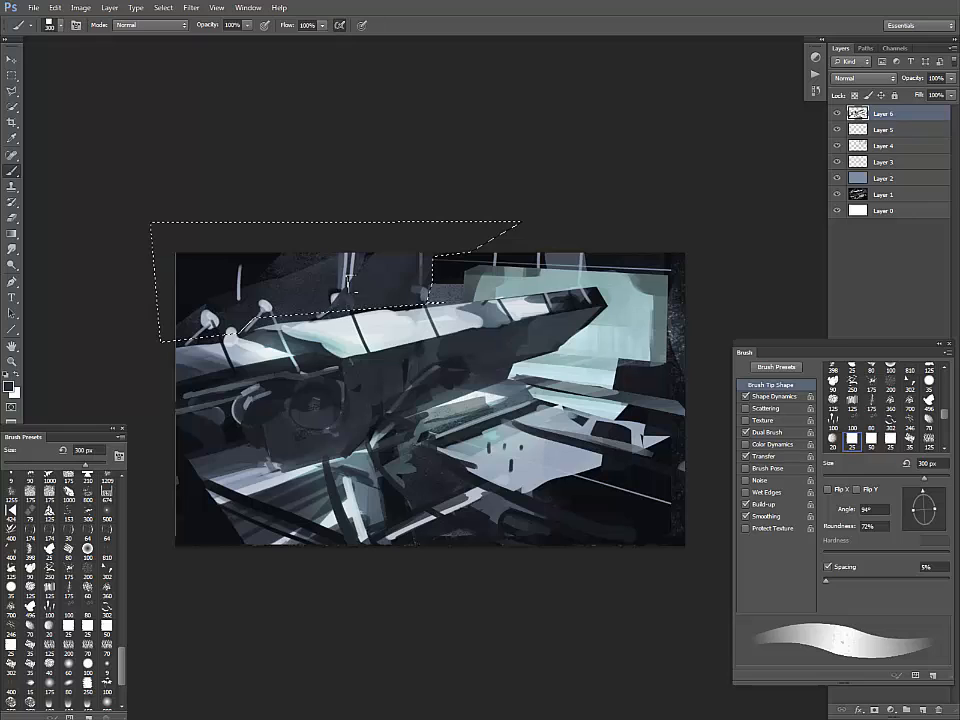
{"action": "left_click_drag", "start_coordinate": [345, 255], "coordinate": [343, 292]}
{"action": "left_click", "coordinate": [366, 294], "text": "alt"}
{"action": "mouse_move", "coordinate": [408, 257]}
{"action": "left_mouse_down"}
{"action": "mouse_move", "coordinate": [386, 300]}
{"action": "mouse_move", "coordinate": [371, 302]}
{"action": "mouse_move", "coordinate": [408, 298]}
{"action": "left_mouse_up"}
{"action": "left_click", "coordinate": [403, 261], "text": "alt"}
{"action": "mouse_move", "coordinate": [338, 304]}
{"action": "left_mouse_down"}
{"action": "mouse_move", "coordinate": [285, 303]}
{"action": "mouse_move", "coordinate": [286, 226]}
{"action": "left_mouse_up"}
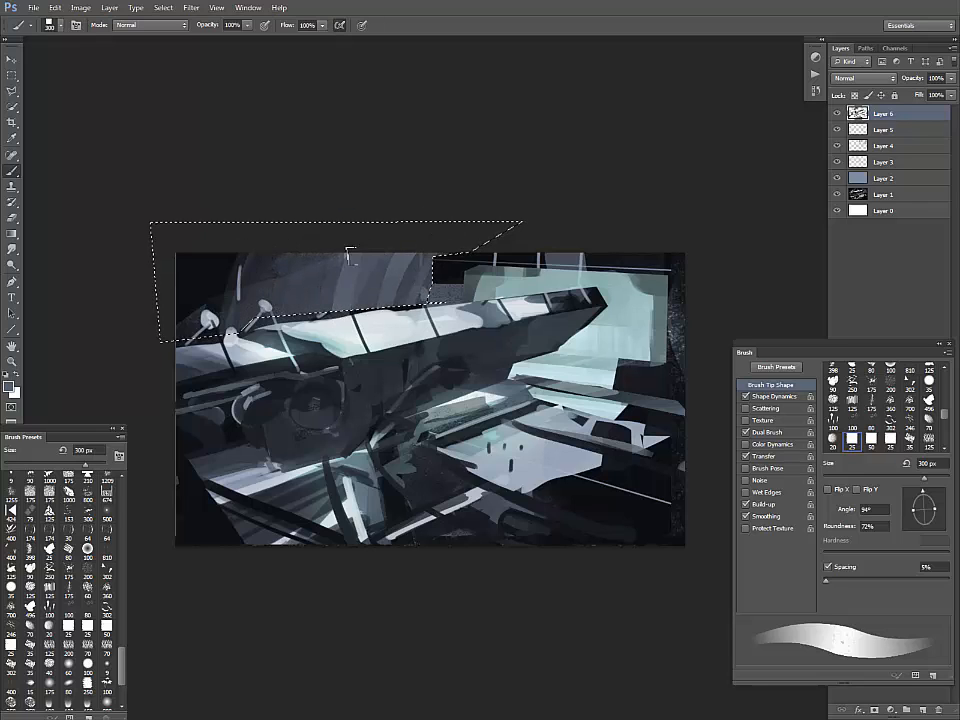
- Restore the selection above the hull, layer darker streaks over the background and the farthest lamp, and deselect
{"action": "key", "text": "ctrl+d"}
{"action": "key", "text": "ctrl+shift+d"}
{"action": "key", "text": "l"}
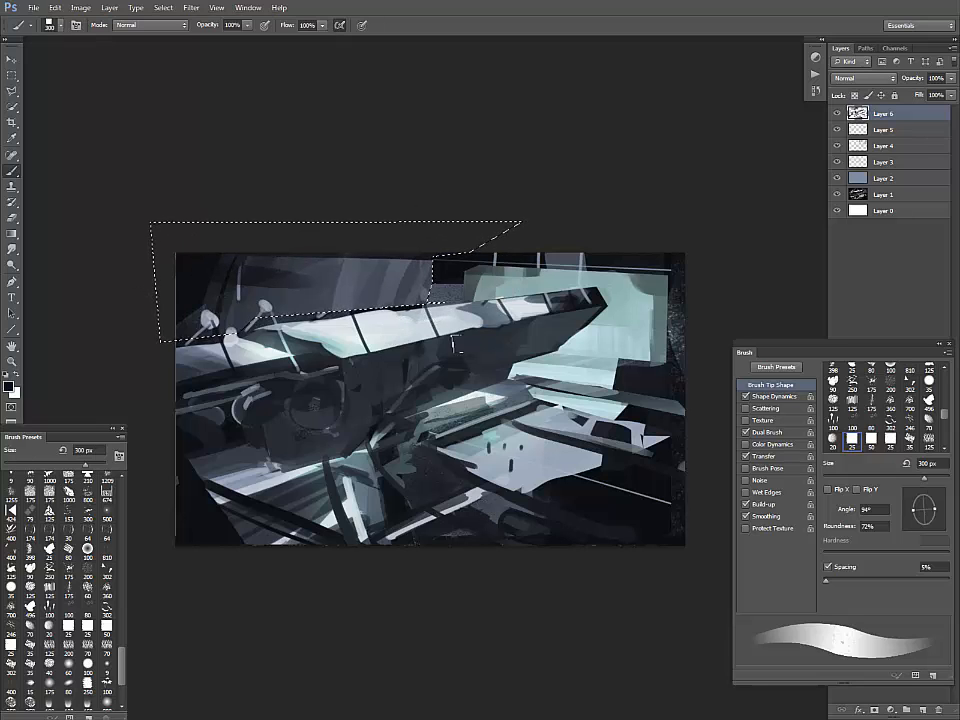
{"action": "mouse_move", "coordinate": [410, 225]}
{"action": "left_mouse_down"}
{"action": "mouse_move", "coordinate": [383, 320]}
{"action": "mouse_move", "coordinate": [350, 302]}
{"action": "left_mouse_up"}
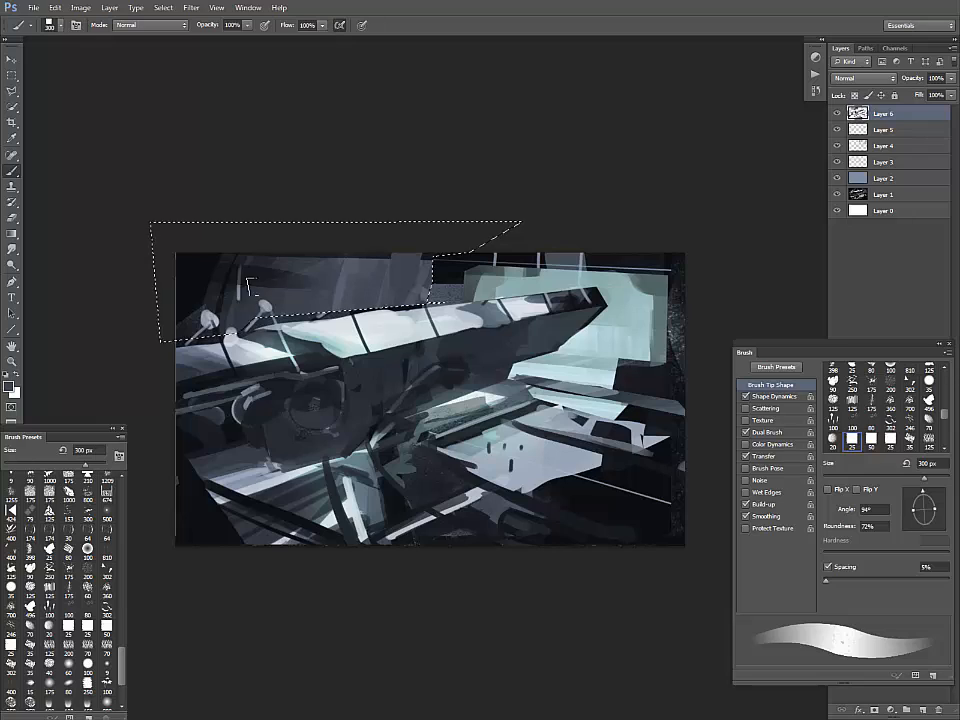
{"action": "left_click", "coordinate": [219, 266], "text": "alt"}
{"action": "left_click_drag", "start_coordinate": [206, 314], "coordinate": [208, 266]}
{"action": "key", "text": "ctrl+d"}
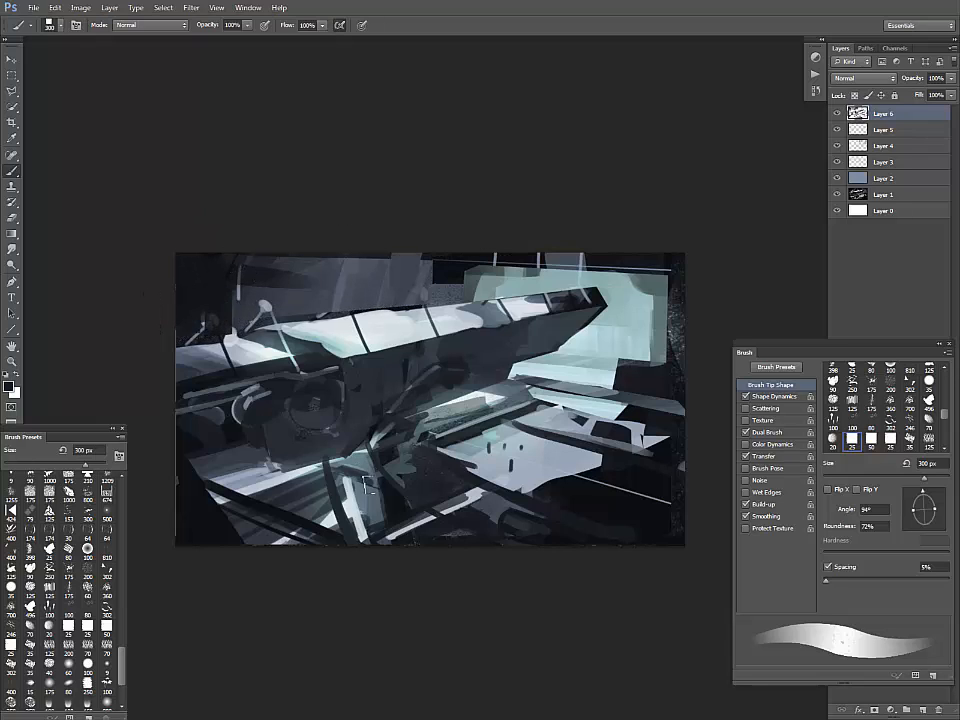
- Paint a lit grey strip along the platform beneath the hull's bow with a 40 px brush and sampled tones
{"action": "left_click", "coordinate": [534, 370], "text": "alt"}
{"action": "key", "text": "bracketleft"}
{"action": "key", "text": "bracketleft"}
{"action": "key", "text": "bracketleft"}
{"action": "key", "text": "bracketleft"}
{"action": "key", "text": "bracketleft"}
{"action": "key", "text": "bracketleft"}
{"action": "key", "text": "bracketleft"}
{"action": "key", "text": "bracketleft"}
{"action": "key", "text": "bracketleft"}
{"action": "key", "text": "bracketleft"}
{"action": "key", "text": "bracketleft"}
{"action": "key", "text": "bracketleft"}
{"action": "key", "text": "bracketleft"}
{"action": "left_click_drag", "start_coordinate": [507, 382], "coordinate": [472, 394]}
{"action": "left_click", "coordinate": [493, 384], "text": "alt"}
{"action": "left_click", "coordinate": [510, 379], "text": "alt"}
{"action": "left_click", "coordinate": [480, 403], "text": "alt"}
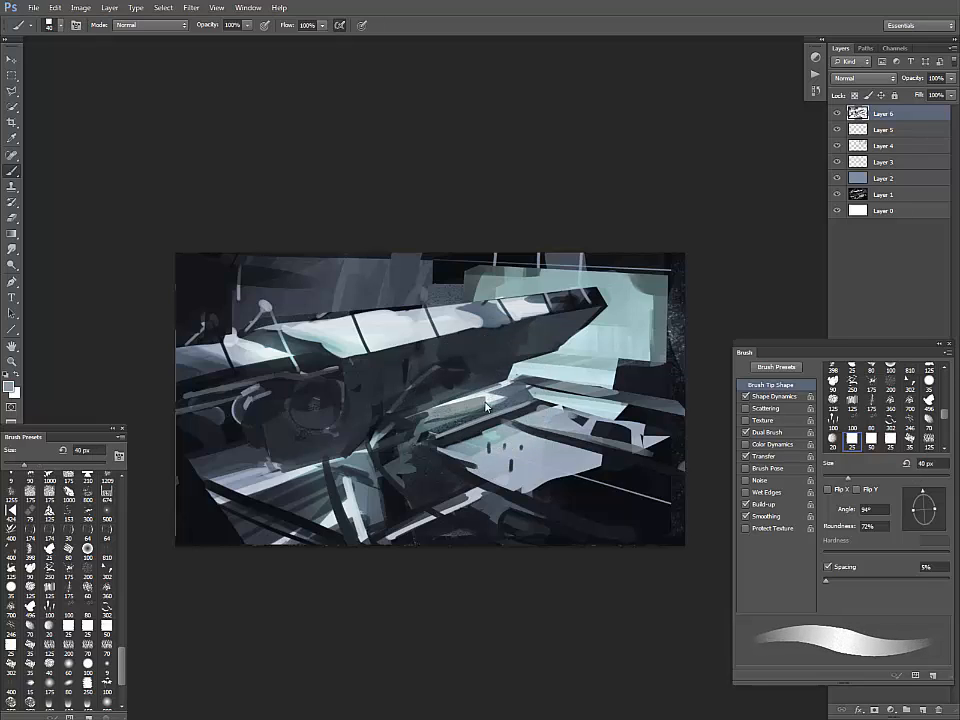
- Darken the pale platform strip beneath the hull with sampled dark tones
{"action": "left_click", "coordinate": [525, 400], "text": "alt"}
{"action": "left_click_drag", "start_coordinate": [542, 401], "coordinate": [442, 439]}
{"action": "mouse_move", "coordinate": [504, 426]}
{"action": "left_mouse_down"}
{"action": "mouse_move", "coordinate": [441, 449]}
{"action": "mouse_move", "coordinate": [510, 401]}
{"action": "left_mouse_up"}
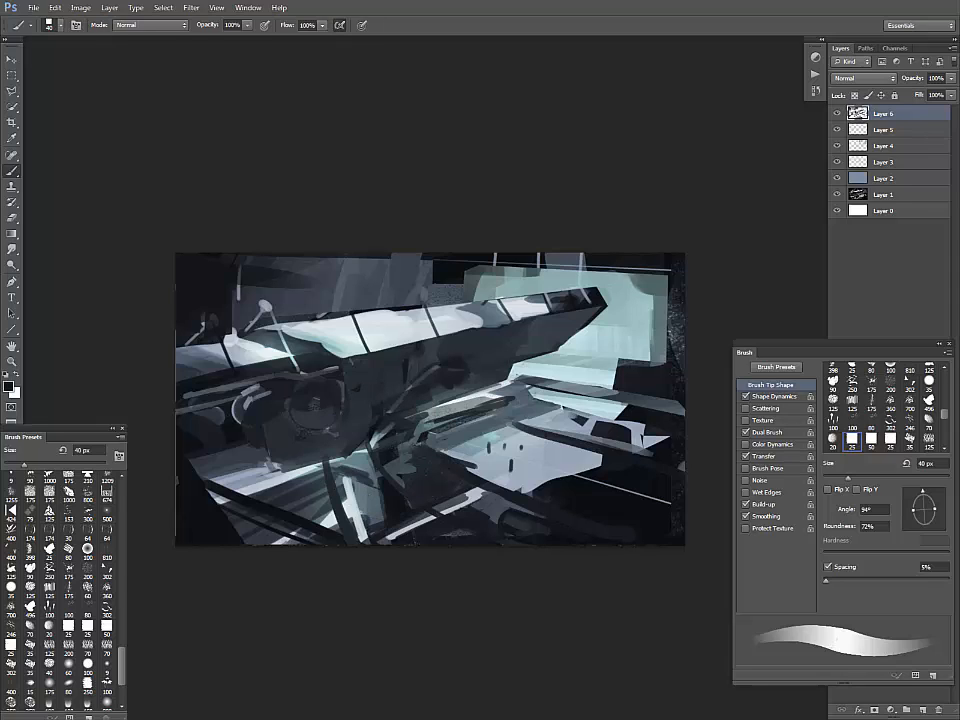
- Paint dark strokes along the upper edge of the hull's middle deck panel, reducing the brush to 25 px
{"action": "key", "text": "bracketleft"}
{"action": "mouse_move", "coordinate": [336, 317]}
{"action": "left_mouse_down"}
{"action": "mouse_move", "coordinate": [361, 327]}
{"action": "mouse_move", "coordinate": [413, 319]}
{"action": "mouse_move", "coordinate": [395, 311]}
{"action": "left_mouse_up"}
{"action": "key", "text": "bracketleft"}
{"action": "left_click_drag", "start_coordinate": [355, 319], "coordinate": [410, 317]}
{"action": "left_click_drag", "start_coordinate": [343, 318], "coordinate": [363, 322]}
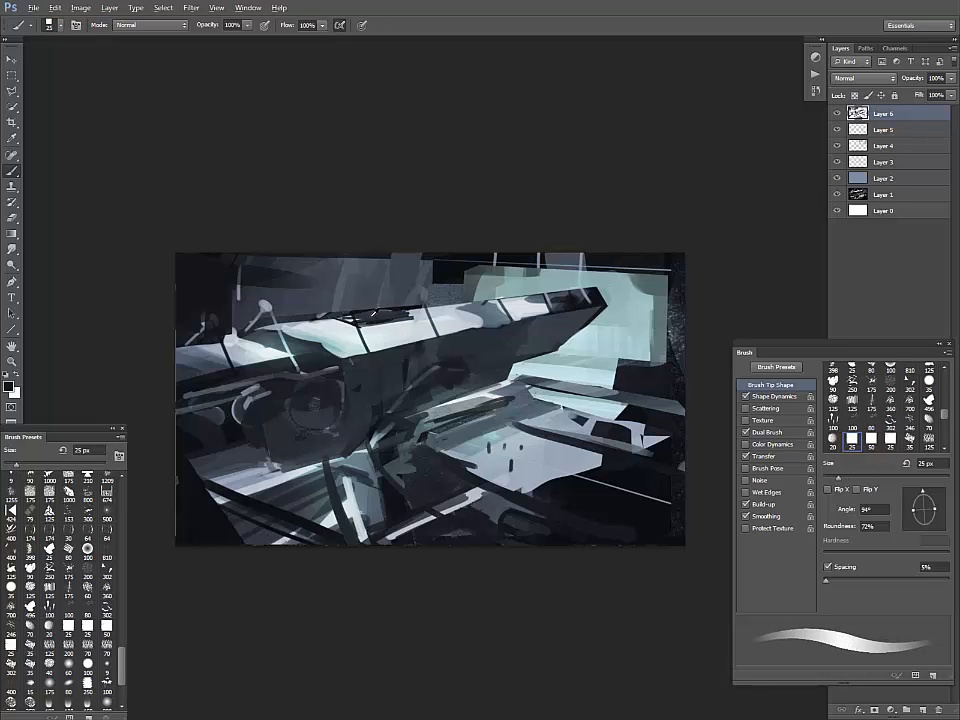
- Soften the dark strokes on the middle deck panel with sampled light greys using a 70 px brush
{"action": "left_click", "coordinate": [355, 320], "text": "alt"}
{"action": "left_click", "coordinate": [489, 312], "text": "alt"}
{"action": "key", "text": "bracketright"}
{"action": "key", "text": "bracketright"}
{"action": "key", "text": "bracketright"}
{"action": "key", "text": "bracketright"}
{"action": "key", "text": "bracketright"}
{"action": "key", "text": "bracketright"}
{"action": "key", "text": "bracketright"}
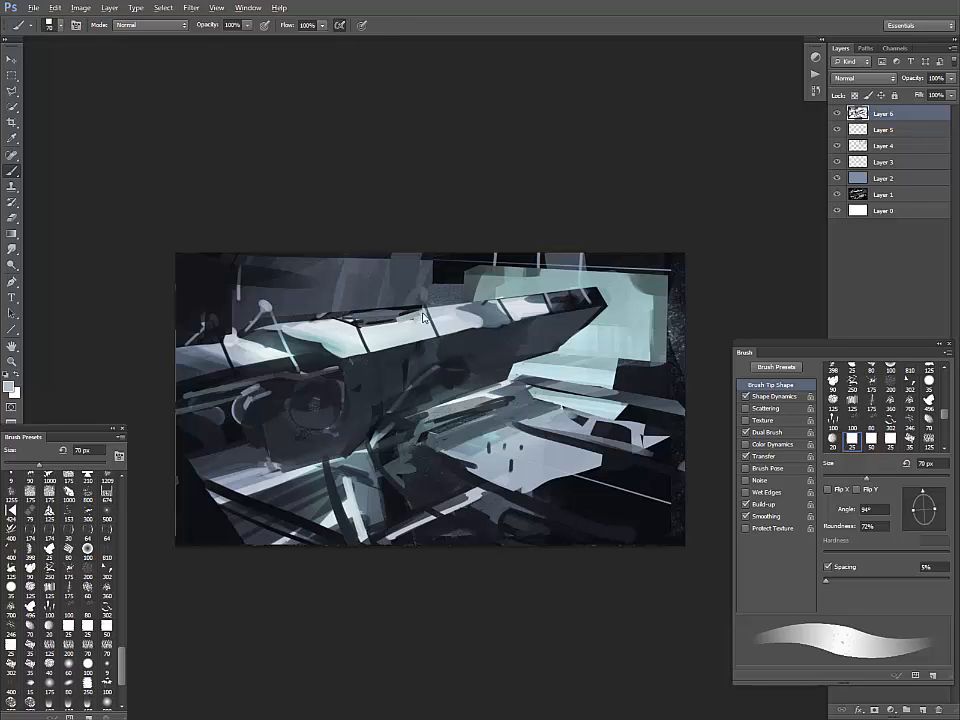
{"action": "mouse_move", "coordinate": [395, 320]}
{"action": "left_mouse_down"}
{"action": "mouse_move", "coordinate": [325, 326]}
{"action": "mouse_move", "coordinate": [384, 319]}
{"action": "left_mouse_up"}
{"action": "left_click", "coordinate": [392, 322], "text": "alt"}
{"action": "mouse_move", "coordinate": [370, 321]}
{"action": "left_mouse_down"}
{"action": "mouse_move", "coordinate": [338, 326]}
{"action": "mouse_move", "coordinate": [329, 344]}
{"action": "left_mouse_up"}
- Refine the lit deck panel and shade the deck and hull side near the bow with sampled tones
{"action": "left_click", "coordinate": [369, 304], "text": "alt"}
{"action": "left_click", "coordinate": [344, 319], "text": "alt"}
{"action": "left_click", "coordinate": [350, 344], "text": "alt"}
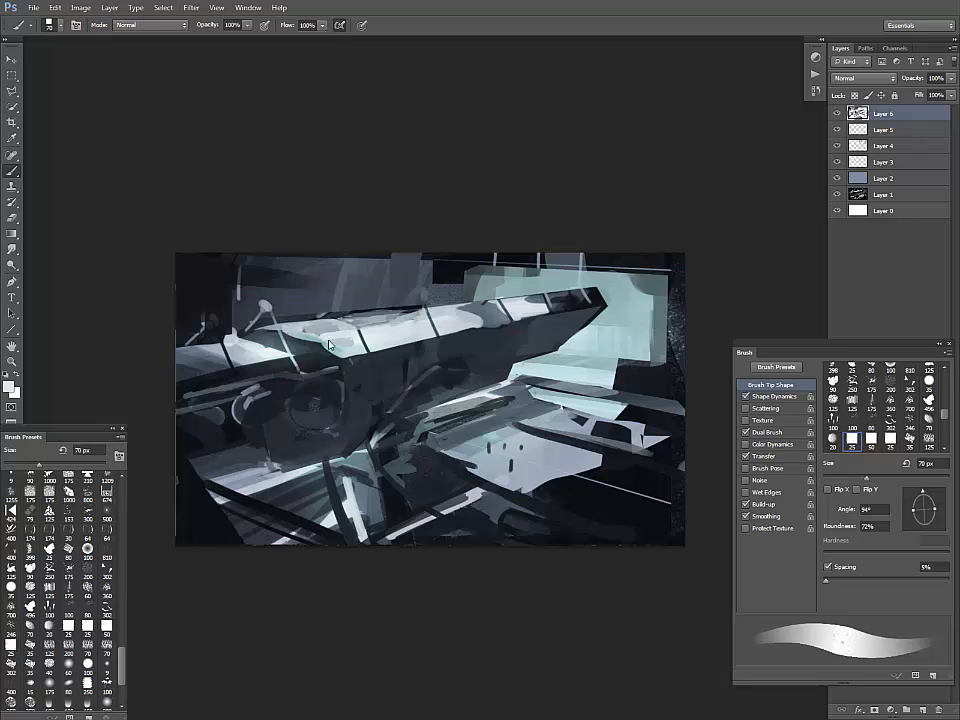
{"action": "left_click", "coordinate": [360, 244], "text": "alt"}
{"action": "left_click", "coordinate": [506, 298], "text": "alt"}
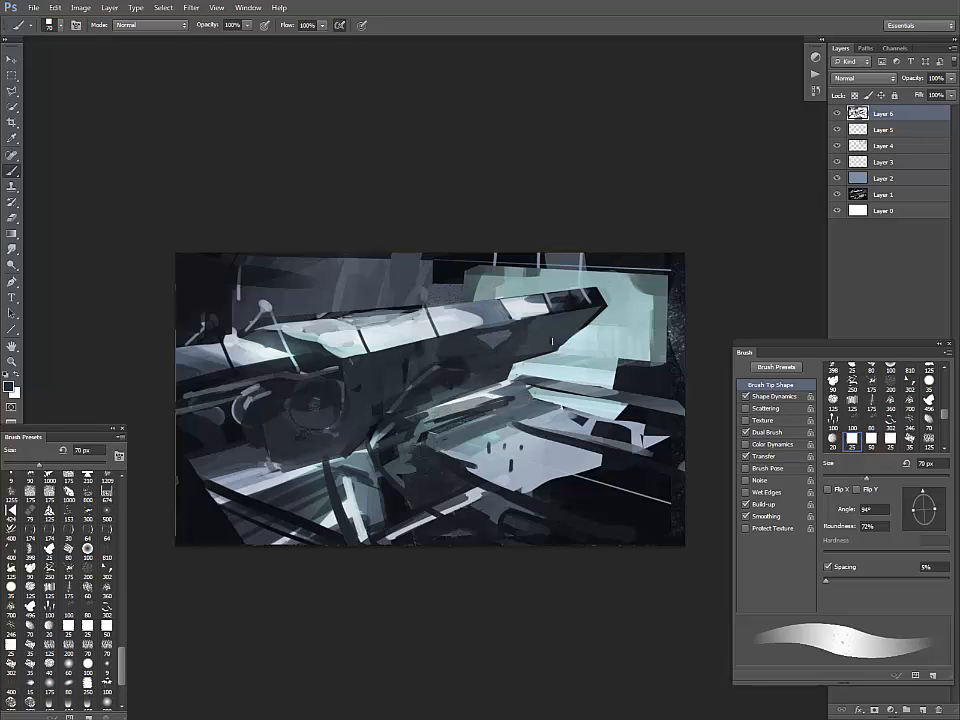
- Paint a dark lattice tower with an upright post and crossed braces over the bright background beyond the bow
{"action": "left_click", "coordinate": [511, 302], "text": "alt"}
{"action": "left_click_drag", "start_coordinate": [637, 356], "coordinate": [640, 288]}
{"action": "left_click", "coordinate": [640, 368], "text": "alt"}
{"action": "left_click_drag", "start_coordinate": [625, 365], "coordinate": [628, 275]}
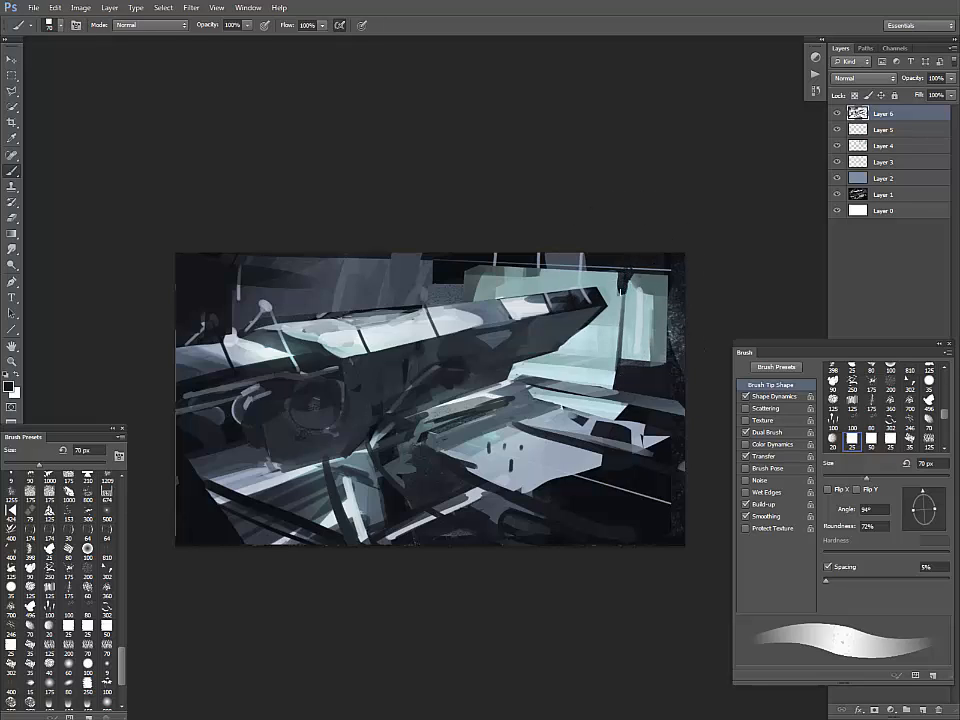
{"action": "mouse_move", "coordinate": [620, 290]}
{"action": "left_mouse_down"}
{"action": "mouse_move", "coordinate": [620, 362]}
{"action": "mouse_move", "coordinate": [624, 300]}
{"action": "mouse_move", "coordinate": [648, 276]}
{"action": "mouse_move", "coordinate": [670, 322]}
{"action": "left_mouse_up"}
{"action": "mouse_move", "coordinate": [651, 277]}
{"action": "left_mouse_down"}
{"action": "mouse_move", "coordinate": [634, 317]}
{"action": "mouse_move", "coordinate": [665, 373]}
{"action": "left_mouse_up"}
{"action": "mouse_move", "coordinate": [665, 322]}
{"action": "left_mouse_down"}
{"action": "mouse_move", "coordinate": [616, 362]}
{"action": "mouse_move", "coordinate": [612, 386]}
{"action": "left_mouse_up"}
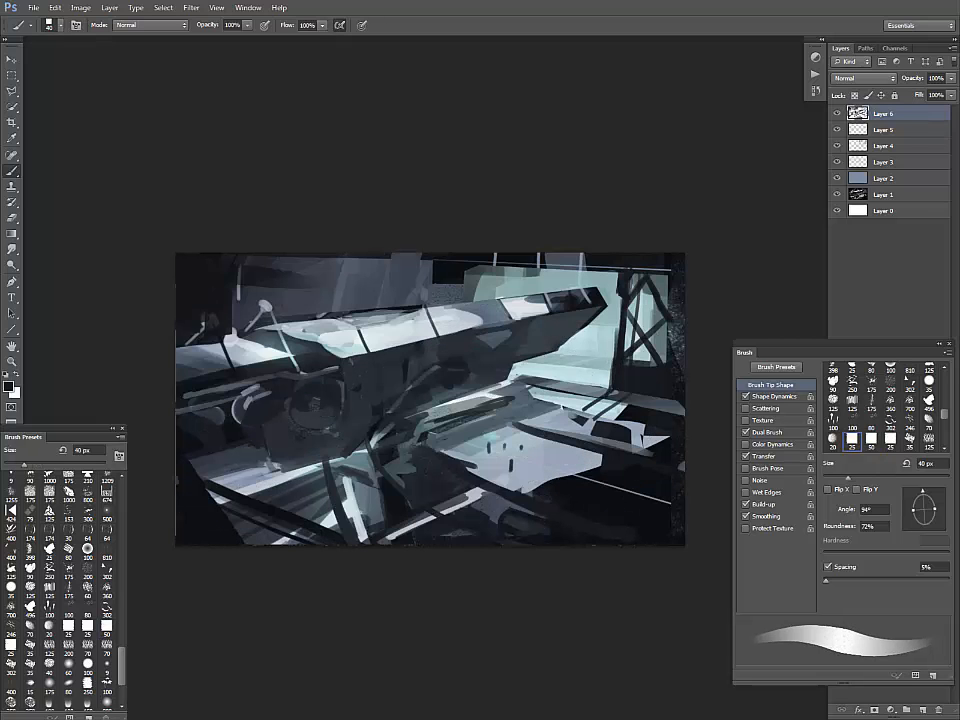
- Paint thin diagonal beams alongside the pale foreground beam with the 40 px brush and sampled light and dark tones
{"action": "left_click_drag", "start_coordinate": [518, 450], "coordinate": [478, 471]}
{"action": "left_click", "coordinate": [465, 501], "text": "alt"}
{"action": "mouse_move", "coordinate": [427, 512]}
{"action": "left_mouse_down"}
{"action": "mouse_move", "coordinate": [382, 541]}
{"action": "mouse_move", "coordinate": [390, 545]}
{"action": "left_mouse_up"}
{"action": "left_click", "coordinate": [430, 526], "text": "alt"}
{"action": "mouse_move", "coordinate": [460, 505]}
{"action": "left_mouse_down"}
{"action": "mouse_move", "coordinate": [388, 545]}
{"action": "mouse_move", "coordinate": [409, 530]}
{"action": "left_mouse_up"}
{"action": "left_click", "coordinate": [474, 497], "text": "alt"}
{"action": "left_click_drag", "start_coordinate": [462, 509], "coordinate": [405, 545]}
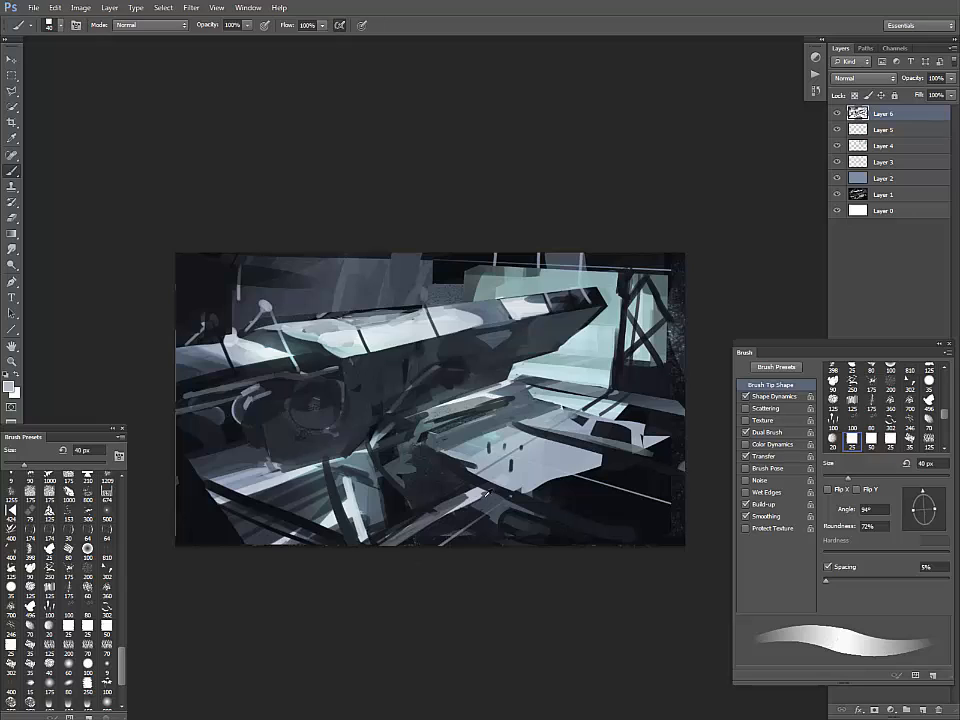
{"action": "left_click_drag", "start_coordinate": [509, 500], "coordinate": [431, 547]}
{"action": "left_click", "coordinate": [452, 528], "text": "alt"}
{"action": "mouse_move", "coordinate": [508, 501]}
{"action": "left_mouse_down"}
{"action": "mouse_move", "coordinate": [444, 545]}
{"action": "mouse_move", "coordinate": [414, 551]}
{"action": "left_mouse_up"}
{"action": "left_click", "coordinate": [473, 498], "text": "alt"}
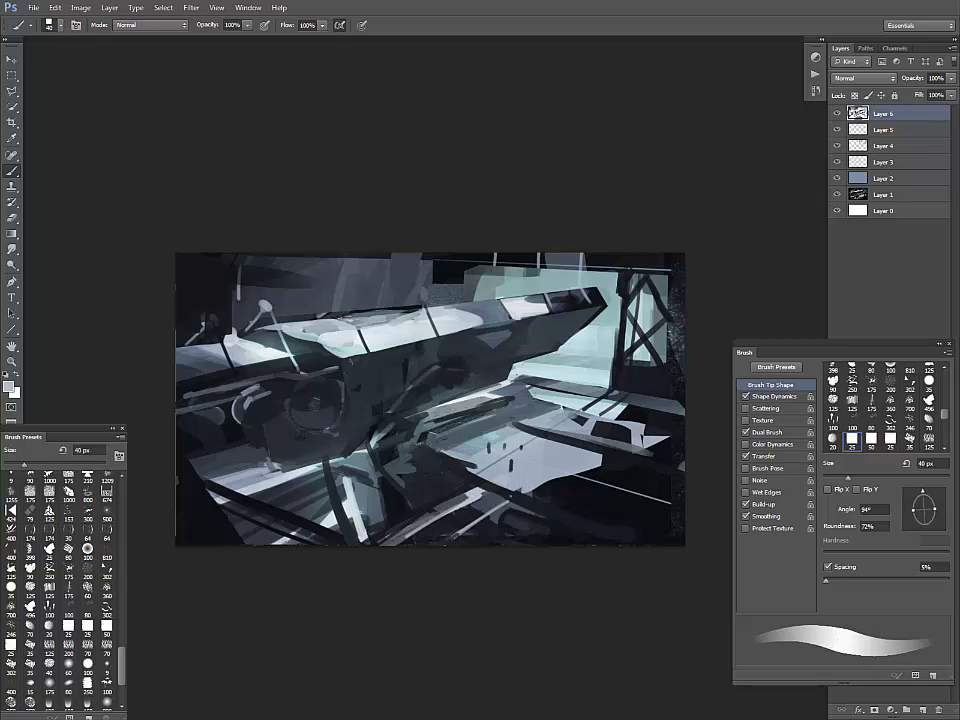
- Add long parallel diagonal beams across the lower foreground and darken the area beneath the hull
{"action": "left_click_drag", "start_coordinate": [476, 479], "coordinate": [350, 547]}
{"action": "left_click_drag", "start_coordinate": [428, 485], "coordinate": [309, 547]}
{"action": "left_click", "coordinate": [351, 530], "text": "alt"}
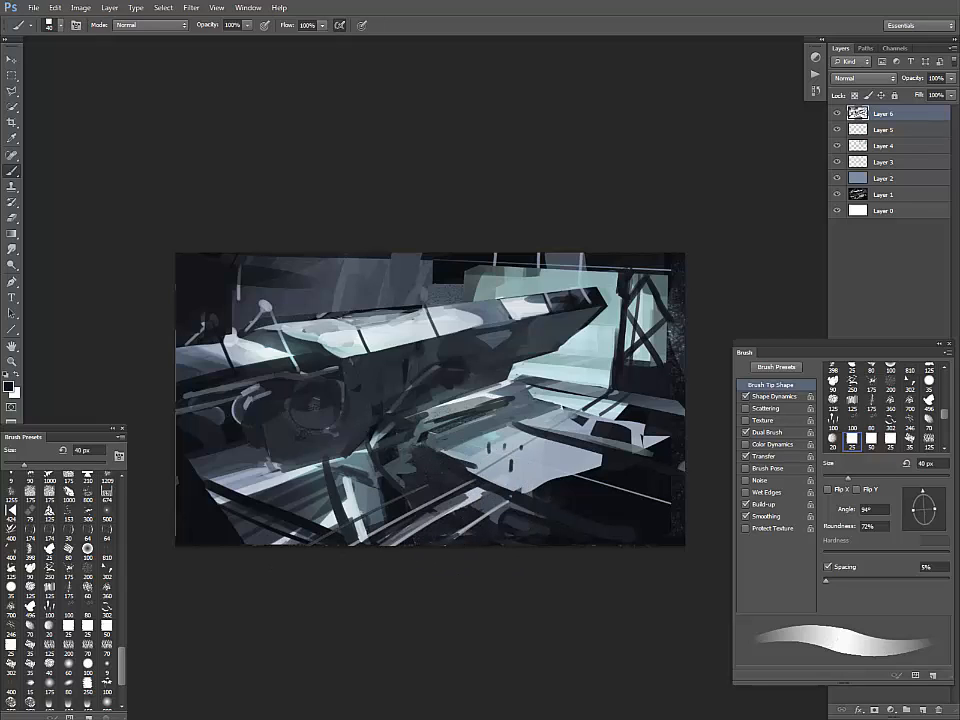
{"action": "left_click_drag", "start_coordinate": [380, 486], "coordinate": [264, 544]}
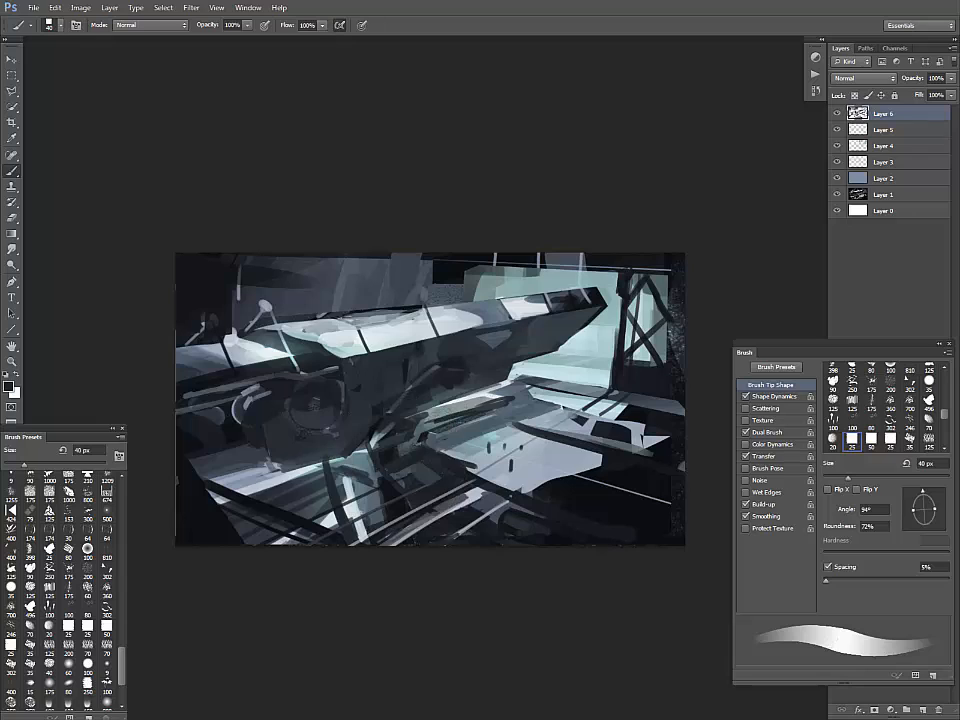
{"action": "left_click", "coordinate": [402, 468], "text": "alt"}
{"action": "left_click_drag", "start_coordinate": [402, 467], "coordinate": [381, 494]}
- Paint pale highlight patches on the lit floor below the engine with a 45 px brush
{"action": "left_click", "coordinate": [350, 440], "text": "alt"}
{"action": "key", "text": "bracketleft"}
{"action": "key", "text": "bracketleft"}
{"action": "key", "text": "bracketleft"}
{"action": "key", "text": "bracketright"}
{"action": "key", "text": "bracketright"}
{"action": "key", "text": "bracketright"}
{"action": "key", "text": "bracketright"}
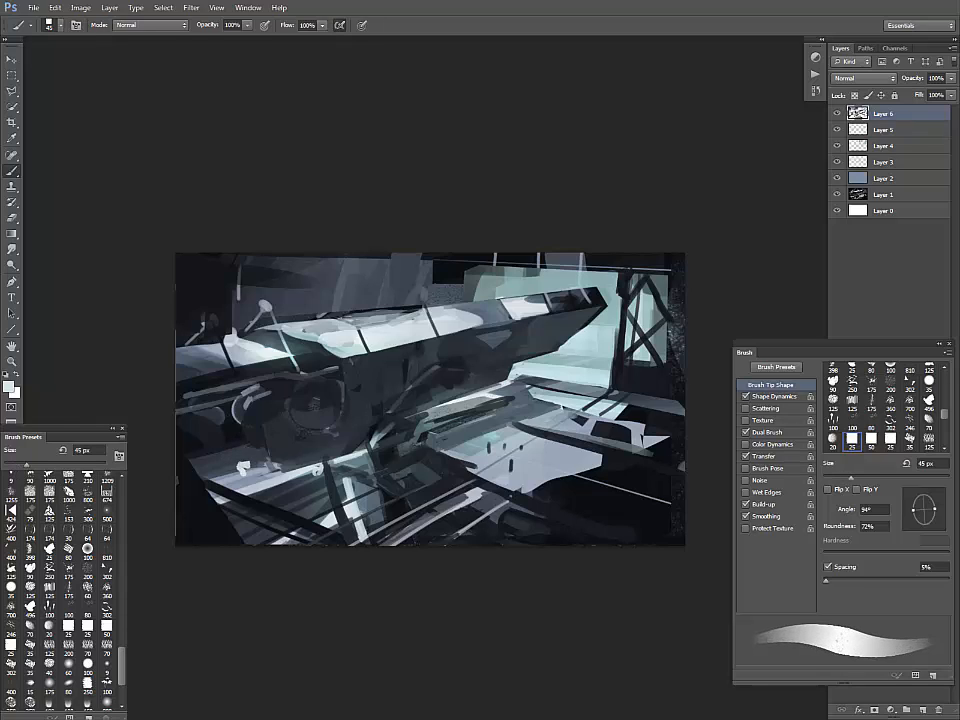
{"action": "left_click", "coordinate": [255, 458], "text": "alt"}
{"action": "mouse_move", "coordinate": [245, 482]}
{"action": "left_mouse_down"}
{"action": "mouse_move", "coordinate": [217, 484]}
{"action": "mouse_move", "coordinate": [279, 468]}
{"action": "mouse_move", "coordinate": [256, 476]}
{"action": "mouse_move", "coordinate": [278, 484]}
{"action": "left_mouse_up"}
{"action": "left_click", "coordinate": [260, 467], "text": "alt"}
- Select a freehand area above the bow's deck with the Lasso and sample a blue-grey for painting it
{"action": "left_click", "coordinate": [555, 300], "text": "alt"}
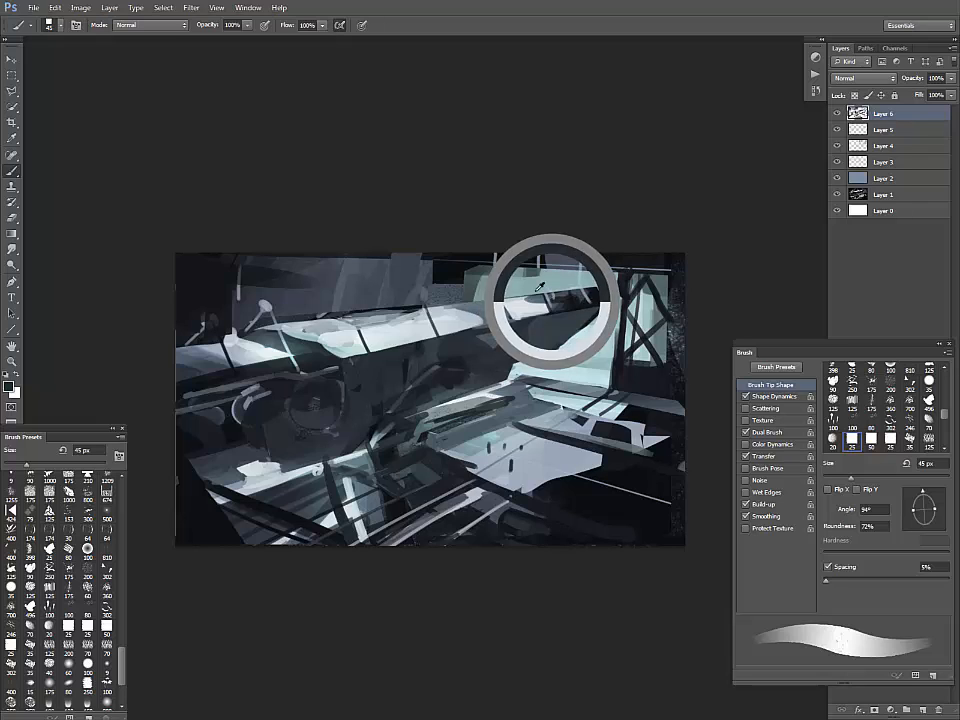
{"action": "key", "text": "l"}
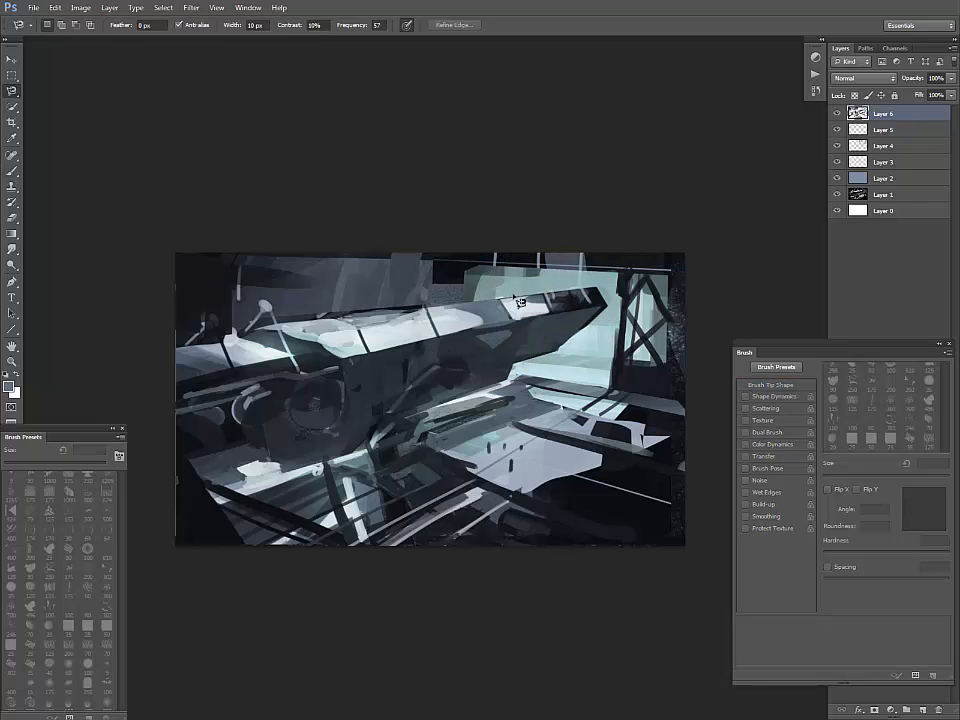
{"action": "mouse_move", "coordinate": [488, 273]}
{"action": "left_mouse_down"}
{"action": "mouse_move", "coordinate": [416, 272]}
{"action": "mouse_move", "coordinate": [448, 302]}
{"action": "mouse_move", "coordinate": [440, 306]}
{"action": "mouse_move", "coordinate": [590, 288]}
{"action": "left_mouse_up"}
{"action": "key", "text": "b"}
{"action": "left_click", "coordinate": [490, 298], "text": "alt"}
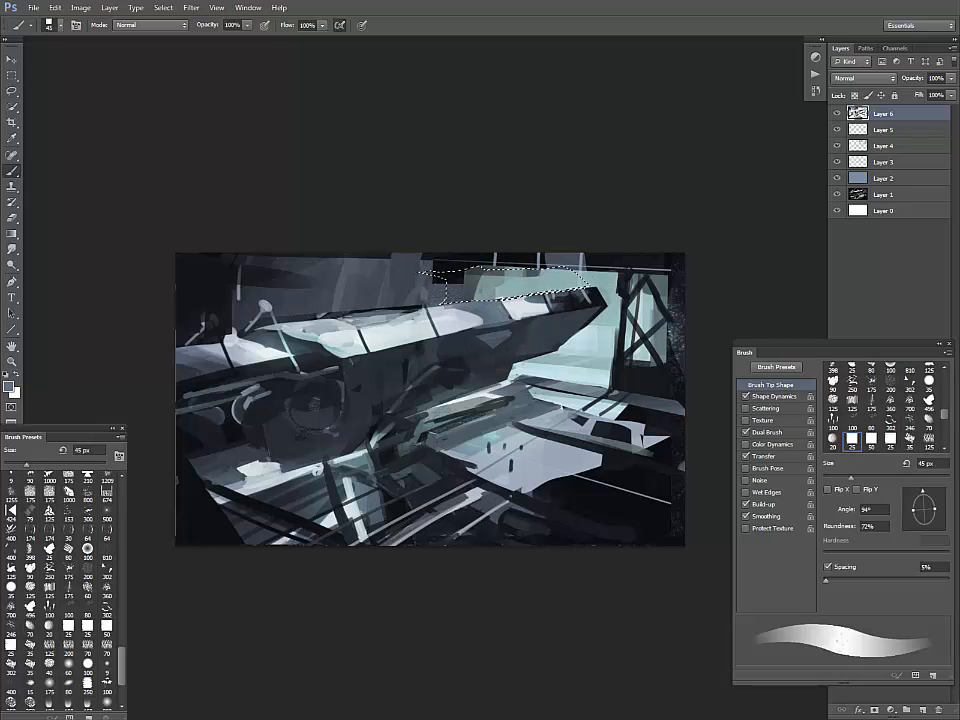
- Fill the selected area above the bow with sampled blue-grey tones using a 300 px brush, then deselect
{"action": "key", "text": "]"}
{"action": "key", "text": "]"}
{"action": "key", "text": "]"}
{"action": "key", "text": "]"}
{"action": "key", "text": "]"}
{"action": "key", "text": "]"}
{"action": "key", "text": "]"}
{"action": "key", "text": "]"}
{"action": "key", "text": "]"}
{"action": "key", "text": "]"}
{"action": "key", "text": "]"}
{"action": "key", "text": "]"}
{"action": "mouse_move", "coordinate": [439, 287]}
{"action": "left_mouse_down"}
{"action": "mouse_move", "coordinate": [581, 270]}
{"action": "mouse_move", "coordinate": [582, 258]}
{"action": "mouse_move", "coordinate": [554, 260]}
{"action": "mouse_move", "coordinate": [586, 280]}
{"action": "mouse_move", "coordinate": [567, 276]}
{"action": "mouse_move", "coordinate": [551, 310]}
{"action": "mouse_move", "coordinate": [554, 292]}
{"action": "mouse_move", "coordinate": [524, 268]}
{"action": "mouse_move", "coordinate": [531, 280]}
{"action": "mouse_move", "coordinate": [541, 270]}
{"action": "mouse_move", "coordinate": [563, 275]}
{"action": "mouse_move", "coordinate": [546, 297]}
{"action": "mouse_move", "coordinate": [526, 268]}
{"action": "mouse_move", "coordinate": [526, 307]}
{"action": "mouse_move", "coordinate": [528, 265]}
{"action": "mouse_move", "coordinate": [486, 265]}
{"action": "mouse_move", "coordinate": [573, 284]}
{"action": "mouse_move", "coordinate": [557, 256]}
{"action": "mouse_move", "coordinate": [560, 300]}
{"action": "left_mouse_up"}
{"action": "left_click", "coordinate": [592, 296], "text": "alt"}
{"action": "left_click", "coordinate": [601, 295], "text": "alt"}
{"action": "left_click", "coordinate": [554, 295], "text": "alt"}
{"action": "left_click", "coordinate": [569, 275], "text": "alt"}
{"action": "left_click", "coordinate": [510, 283], "text": "alt"}
{"action": "left_click", "coordinate": [555, 292], "text": "alt"}
{"action": "left_click", "coordinate": [556, 284], "text": "alt"}
{"action": "key", "text": "ctrl+d"}
- Blend the new raised deck shape into the bow with sampled blue-greys
{"action": "left_click_drag", "start_coordinate": [590, 283], "coordinate": [482, 325]}
{"action": "left_click", "coordinate": [534, 298], "text": "alt"}
{"action": "left_click", "coordinate": [515, 291], "text": "alt"}
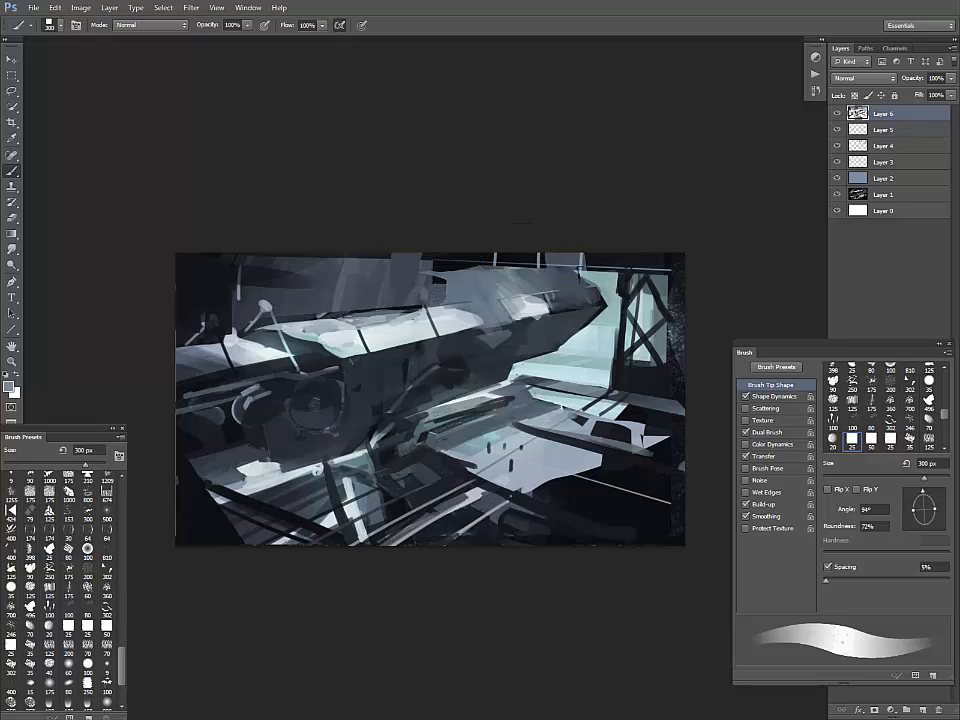
- Paint a raised block behind the bow's upper deck and darken it and the adjoining deck edge with a 60 px brush
{"action": "left_click", "coordinate": [463, 277], "text": "alt"}
{"action": "mouse_move", "coordinate": [446, 278]}
{"action": "left_mouse_down"}
{"action": "mouse_move", "coordinate": [412, 292]}
{"action": "mouse_move", "coordinate": [481, 270]}
{"action": "mouse_move", "coordinate": [408, 274]}
{"action": "mouse_move", "coordinate": [398, 290]}
{"action": "mouse_move", "coordinate": [419, 305]}
{"action": "left_mouse_up"}
{"action": "key", "text": "bracketleft"}
{"action": "key", "text": "bracketleft"}
{"action": "key", "text": "bracketleft"}
{"action": "key", "text": "bracketleft"}
{"action": "key", "text": "bracketleft"}
{"action": "key", "text": "bracketleft"}
{"action": "key", "text": "bracketleft"}
{"action": "key", "text": "bracketleft"}
{"action": "key", "text": "bracketleft"}
{"action": "key", "text": "bracketleft"}
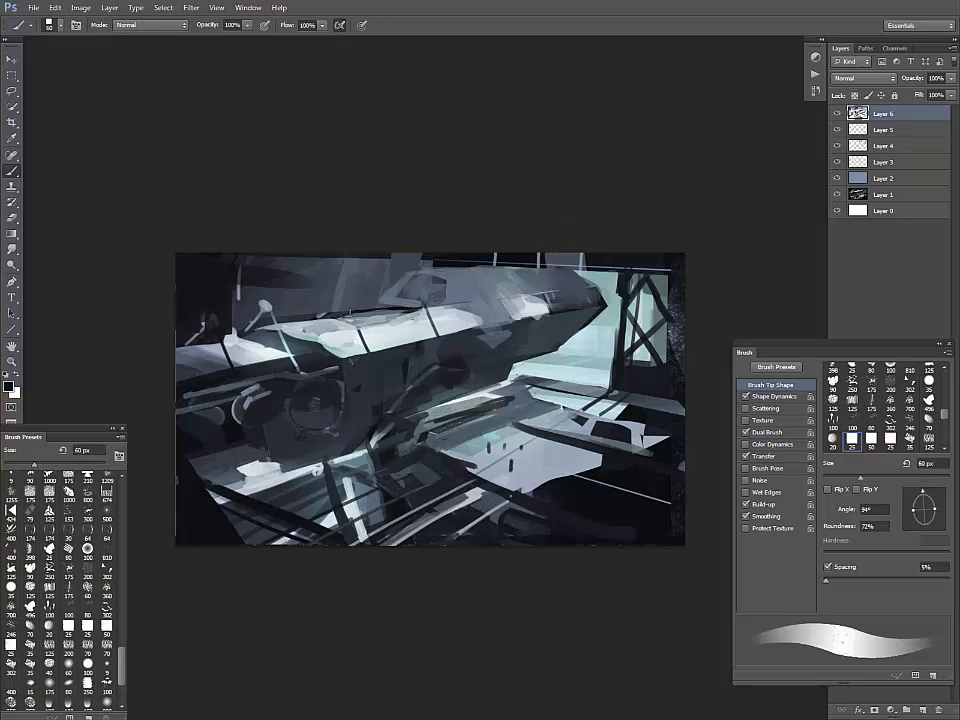
{"action": "left_click_drag", "start_coordinate": [350, 313], "coordinate": [432, 301]}
{"action": "mouse_move", "coordinate": [384, 303]}
{"action": "left_mouse_down"}
{"action": "mouse_move", "coordinate": [416, 279]}
{"action": "mouse_move", "coordinate": [444, 298]}
{"action": "mouse_move", "coordinate": [408, 299]}
{"action": "mouse_move", "coordinate": [440, 297]}
{"action": "left_mouse_up"}
{"action": "mouse_move", "coordinate": [442, 299]}
{"action": "left_mouse_down"}
{"action": "mouse_move", "coordinate": [371, 314]}
{"action": "mouse_move", "coordinate": [298, 311]}
{"action": "mouse_move", "coordinate": [390, 304]}
{"action": "mouse_move", "coordinate": [300, 311]}
{"action": "mouse_move", "coordinate": [279, 323]}
{"action": "left_mouse_up"}
- Shade the deck's upper edge toward the stern with sampled grey and dark tones
{"action": "left_click", "coordinate": [458, 301], "text": "alt"}
{"action": "left_click", "coordinate": [460, 309], "text": "alt"}
{"action": "left_click", "coordinate": [352, 313], "text": "alt"}
{"action": "left_click", "coordinate": [320, 320], "text": "alt"}
{"action": "left_click", "coordinate": [327, 321], "text": "alt"}
{"action": "left_click_drag", "start_coordinate": [353, 315], "coordinate": [305, 322]}
{"action": "mouse_move", "coordinate": [325, 318]}
{"action": "left_mouse_down"}
{"action": "mouse_move", "coordinate": [253, 336]}
{"action": "mouse_move", "coordinate": [233, 325]}
{"action": "mouse_move", "coordinate": [238, 342]}
{"action": "mouse_move", "coordinate": [224, 342]}
{"action": "left_mouse_up"}
- Shade the deck's upper edge at the stern with sampled dark and light grey tones
{"action": "left_click", "coordinate": [306, 335], "text": "alt"}
{"action": "left_click", "coordinate": [256, 326], "text": "alt"}
{"action": "mouse_move", "coordinate": [246, 321]}
{"action": "left_mouse_down"}
{"action": "mouse_move", "coordinate": [170, 324]}
{"action": "mouse_move", "coordinate": [182, 328]}
{"action": "left_mouse_up"}
{"action": "left_click", "coordinate": [213, 334], "text": "alt"}
{"action": "left_click_drag", "start_coordinate": [227, 316], "coordinate": [244, 314]}
{"action": "left_click", "coordinate": [250, 317], "text": "alt"}
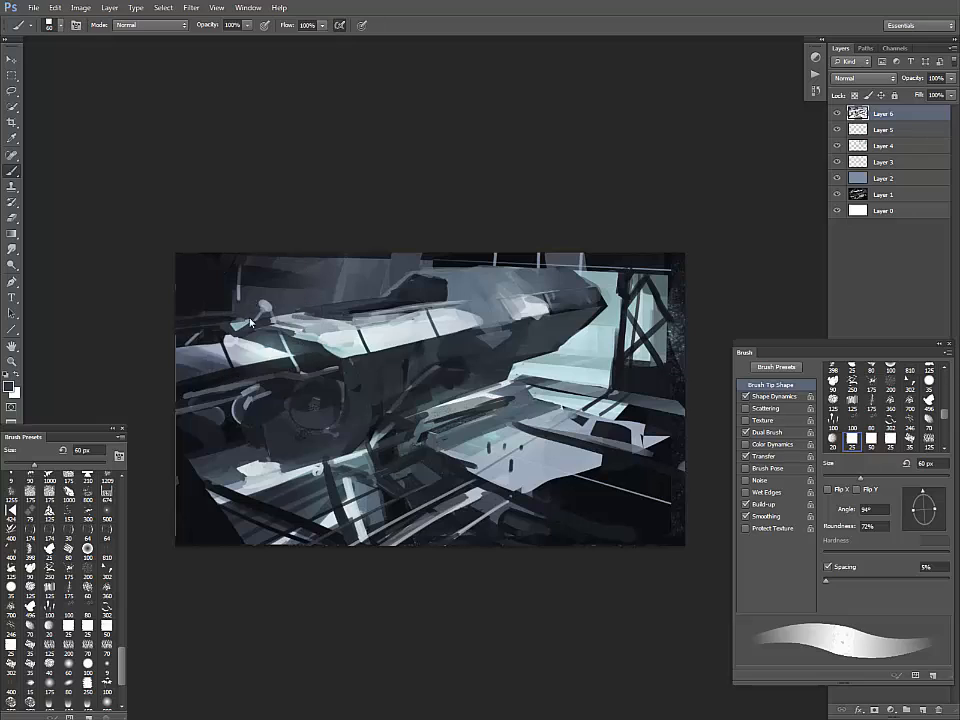
- Paint grey and pale structural details along the deck's upper edge from the raised block toward the stern
{"action": "left_click", "coordinate": [448, 280], "text": "alt"}
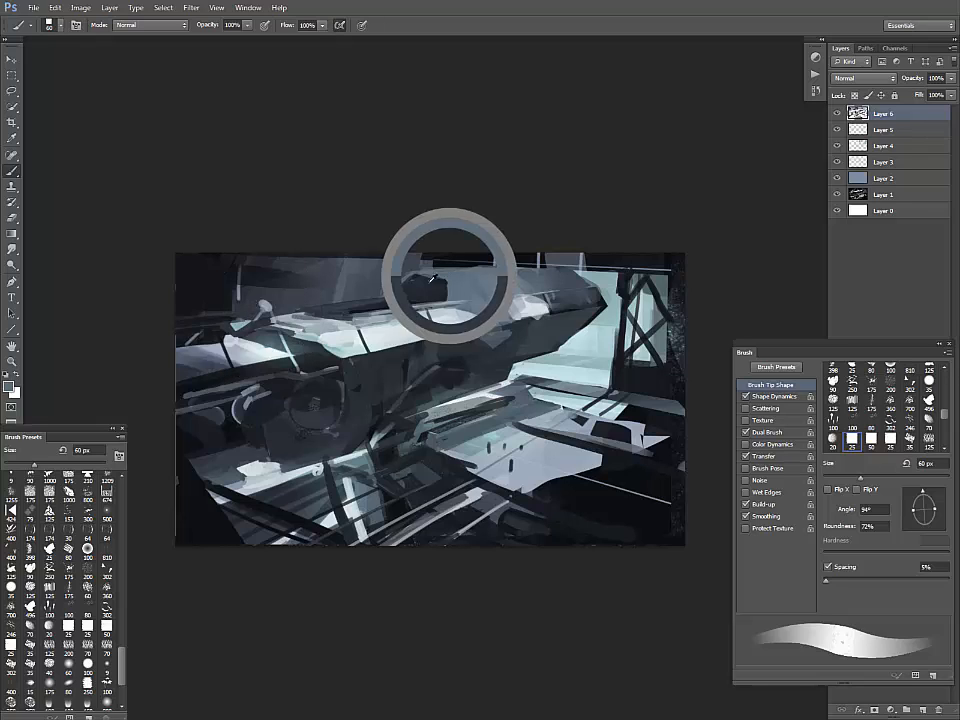
{"action": "mouse_move", "coordinate": [400, 297]}
{"action": "left_mouse_down"}
{"action": "mouse_move", "coordinate": [412, 292]}
{"action": "mouse_move", "coordinate": [376, 307]}
{"action": "mouse_move", "coordinate": [337, 304]}
{"action": "left_mouse_up"}
{"action": "left_click", "coordinate": [411, 316], "text": "alt"}
{"action": "left_click", "coordinate": [415, 292], "text": "alt"}
{"action": "left_click", "coordinate": [402, 299], "text": "alt"}
{"action": "left_click_drag", "start_coordinate": [374, 302], "coordinate": [288, 317]}
{"action": "left_click", "coordinate": [362, 301], "text": "alt"}
{"action": "left_click", "coordinate": [340, 297], "text": "alt"}
{"action": "left_click", "coordinate": [316, 306], "text": "alt"}
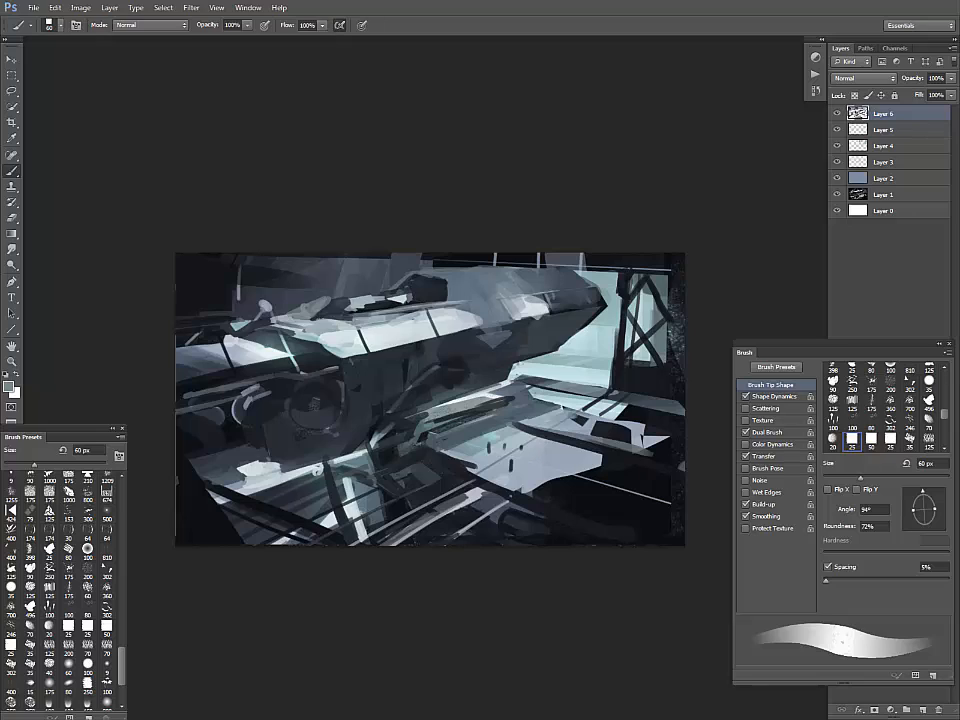
{"action": "left_click", "coordinate": [311, 327], "text": "alt"}
{"action": "mouse_move", "coordinate": [309, 329]}
{"action": "left_mouse_down"}
{"action": "mouse_move", "coordinate": [288, 319]}
{"action": "mouse_move", "coordinate": [378, 294]}
{"action": "left_mouse_up"}
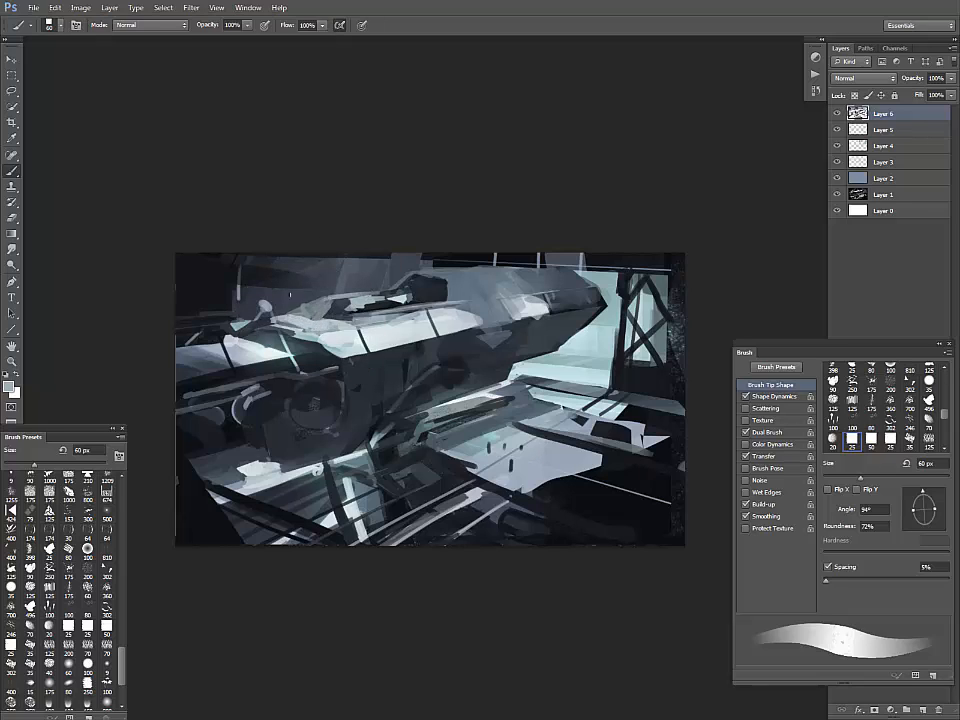
- Paint pale, teal and dark struts forming a railing-like structure above the stern deck
{"action": "mouse_move", "coordinate": [236, 310]}
{"action": "left_mouse_down"}
{"action": "mouse_move", "coordinate": [200, 319]}
{"action": "mouse_move", "coordinate": [260, 302]}
{"action": "left_mouse_up"}
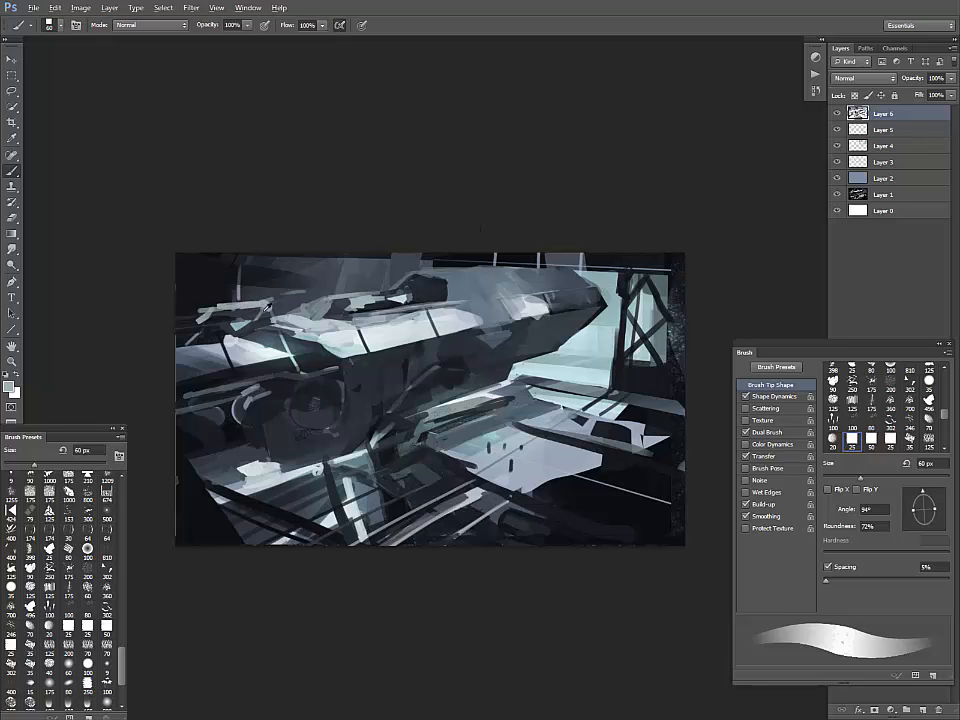
{"action": "left_click", "coordinate": [204, 318], "text": "alt"}
{"action": "left_click", "coordinate": [241, 320], "text": "alt"}
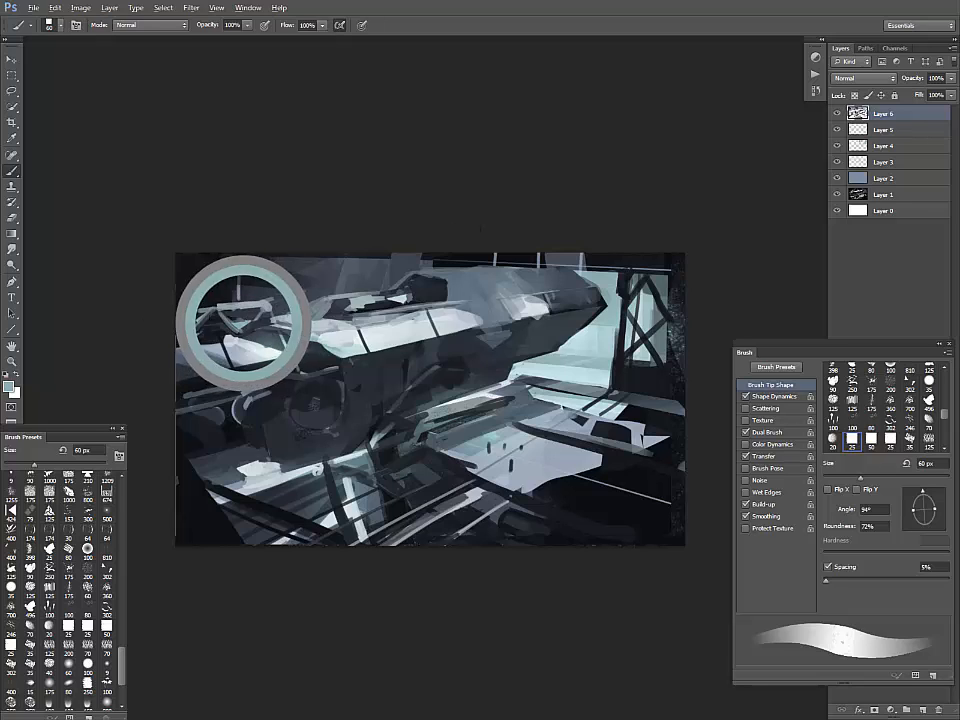
{"action": "left_click", "coordinate": [217, 334], "text": "alt"}
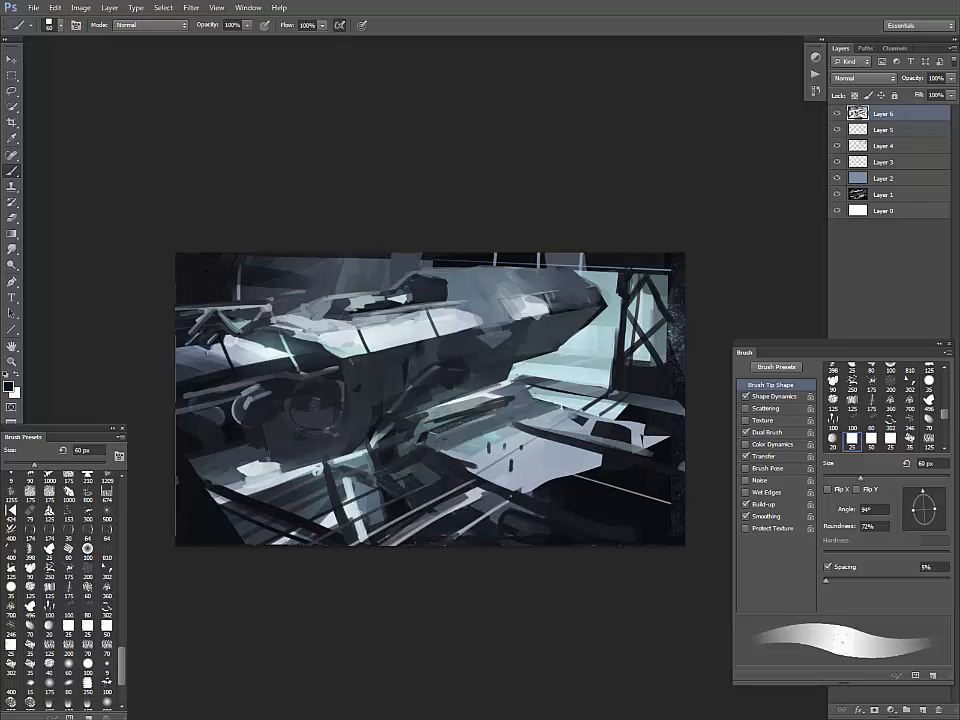
{"action": "left_click", "coordinate": [218, 353], "text": "alt"}
- Add dark seams and edge accents to the light deck panels near the middle of the ship
{"action": "left_click", "coordinate": [319, 345], "text": "alt"}
{"action": "left_click_drag", "start_coordinate": [291, 333], "coordinate": [386, 320]}
{"action": "left_click_drag", "start_coordinate": [326, 330], "coordinate": [358, 332]}
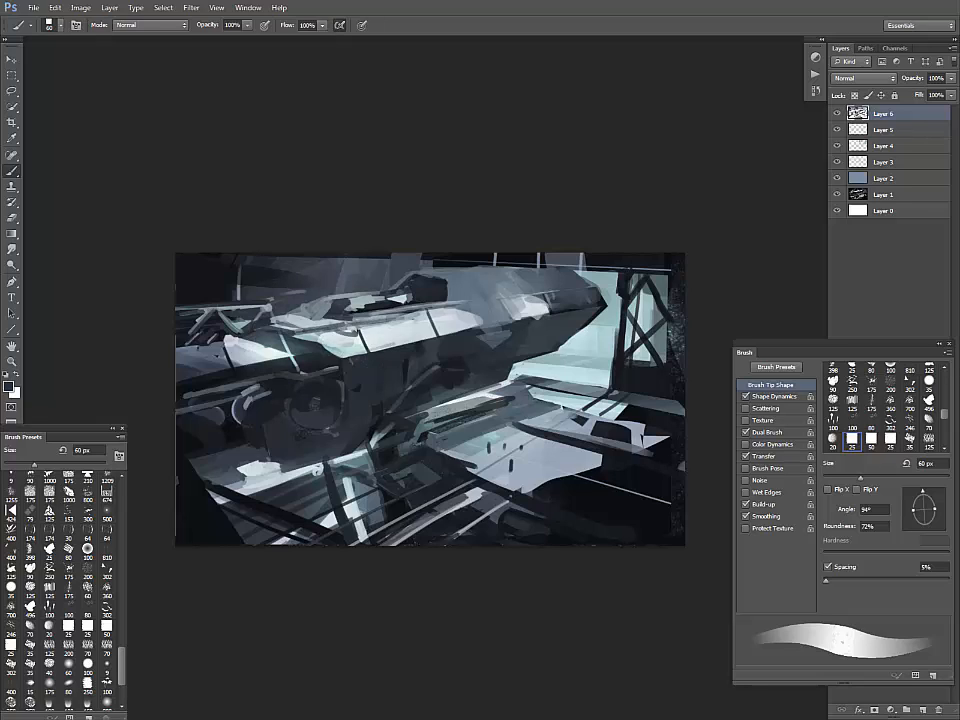
{"action": "left_click", "coordinate": [275, 268], "text": "alt"}
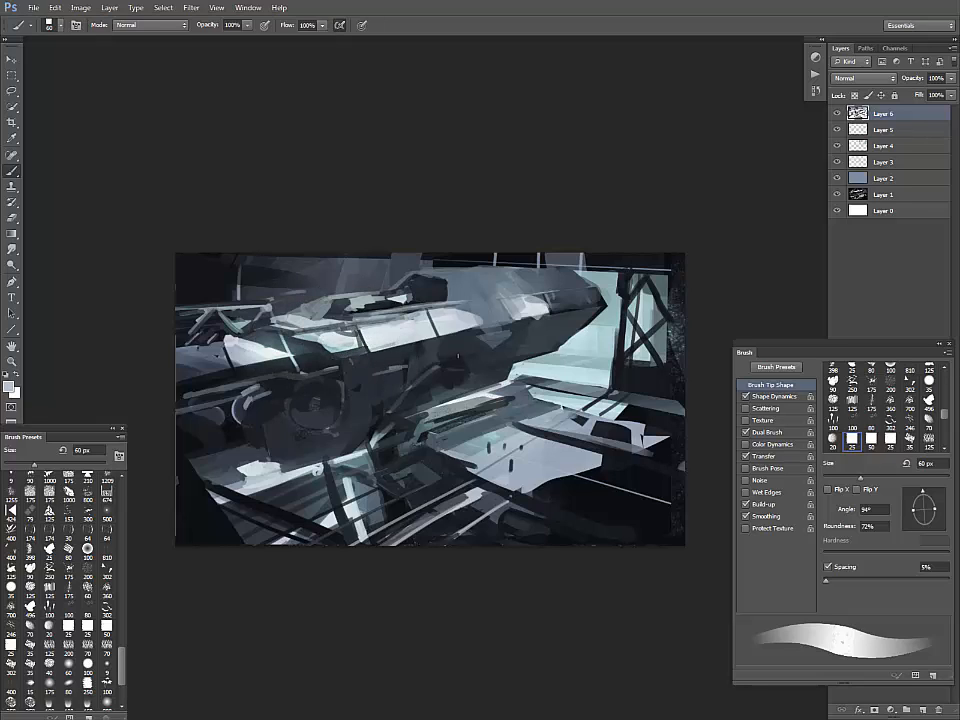
- Paint grey panel strokes along the hull side beneath the light deck and trim them with sampled darks
{"action": "left_click", "coordinate": [492, 338], "text": "alt"}
{"action": "left_click_drag", "start_coordinate": [378, 364], "coordinate": [470, 342]}
{"action": "left_click", "coordinate": [449, 343], "text": "alt"}
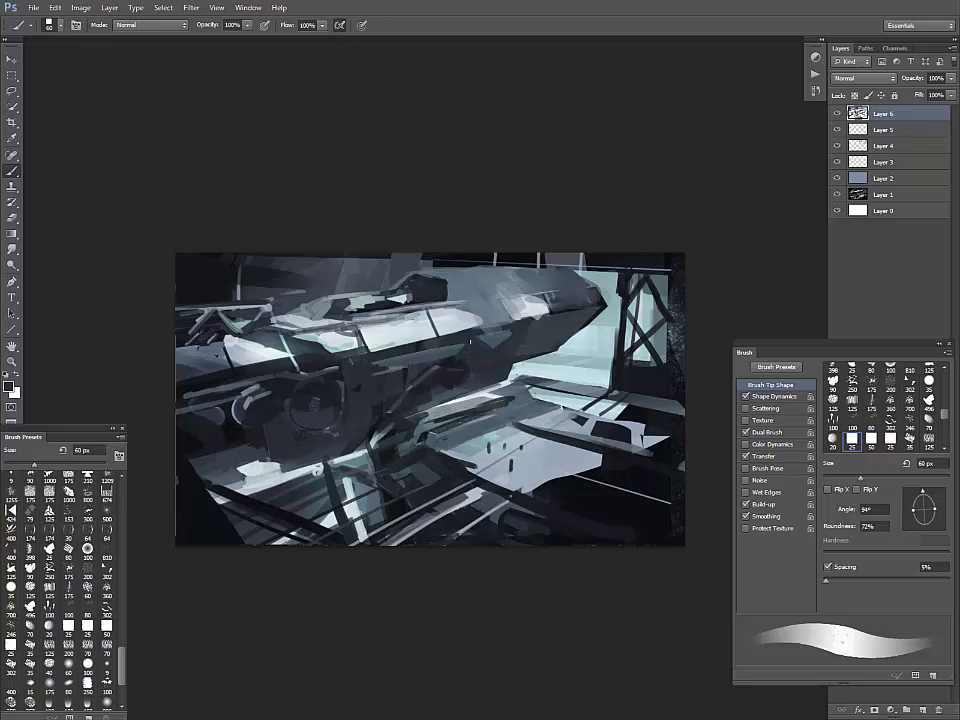
{"action": "left_click", "coordinate": [386, 360], "text": "alt"}
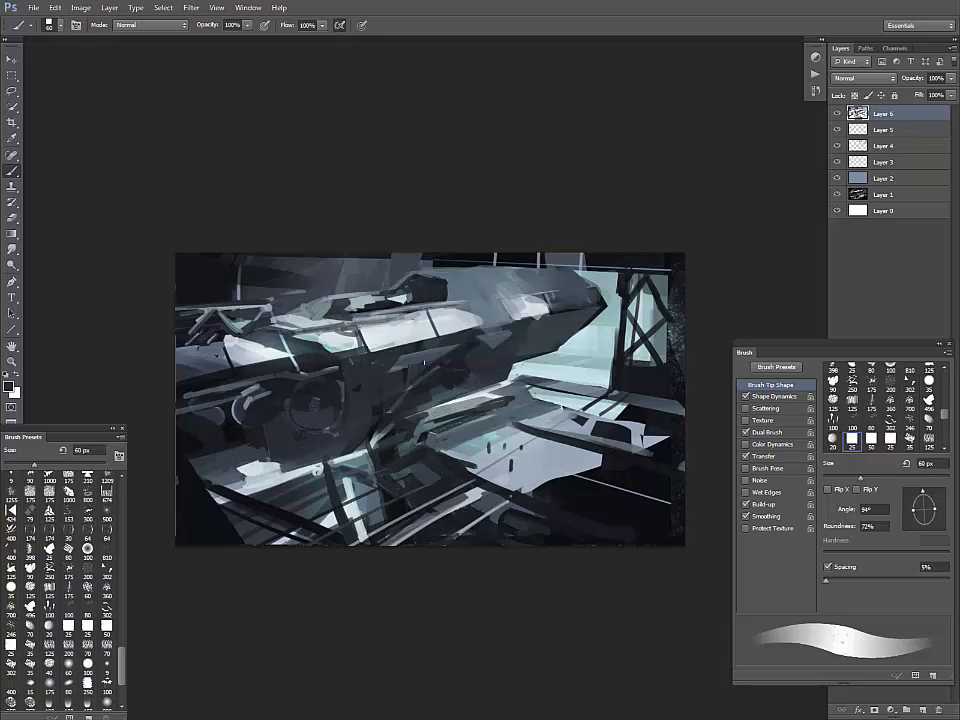
{"action": "left_click", "coordinate": [392, 366], "text": "alt"}
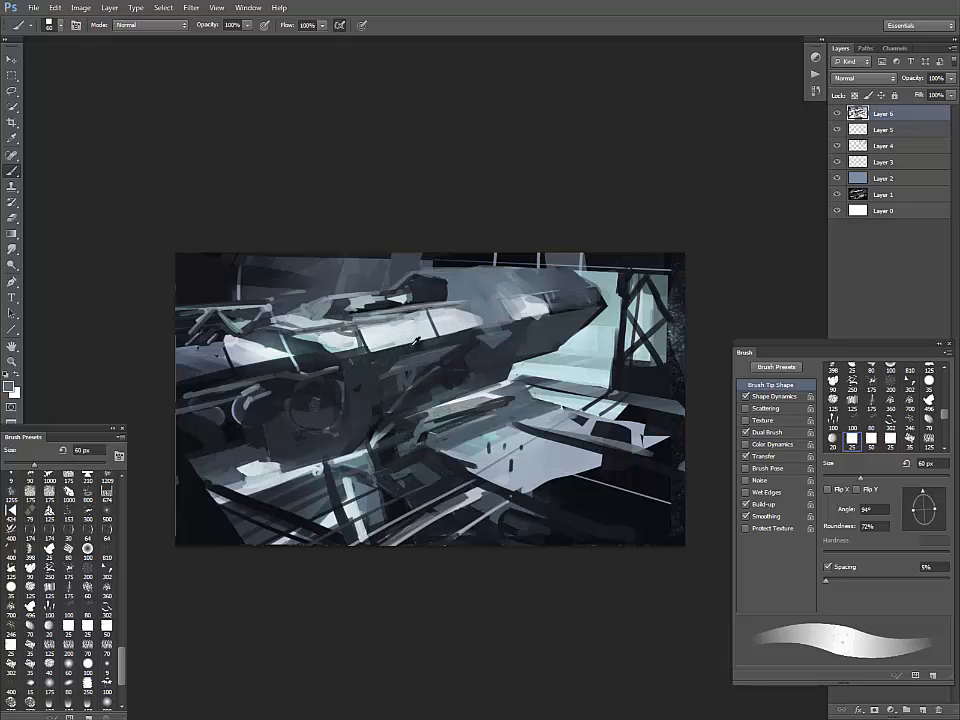
- Repaint the lower middle hull side with sampled dark greys and a 150 px brush
{"action": "left_click", "coordinate": [350, 390], "text": "alt"}
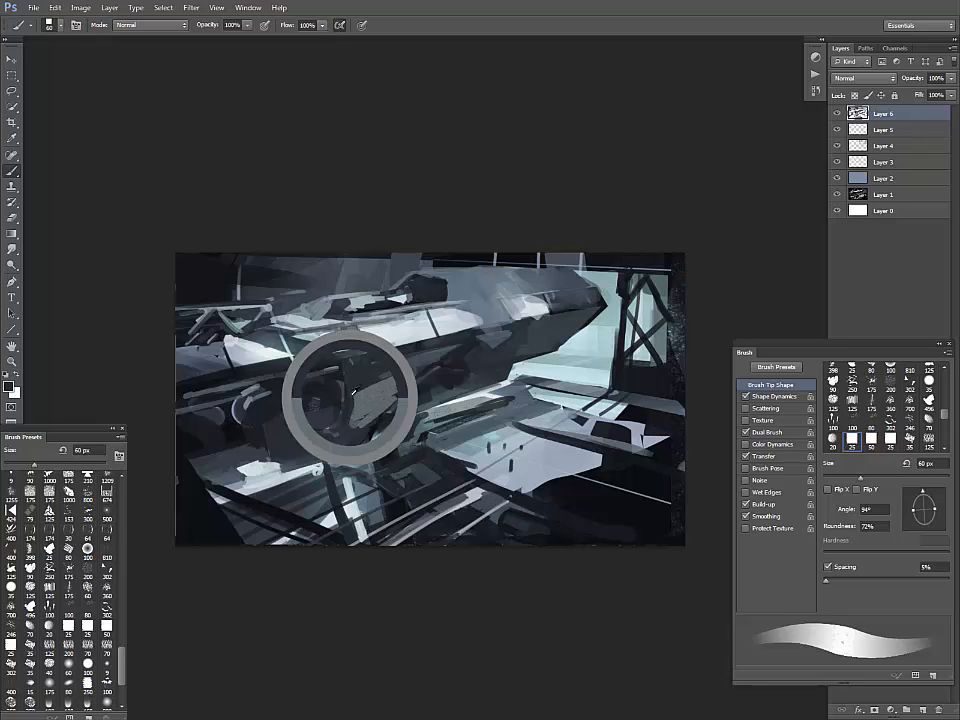
{"action": "key", "text": "bracketright"}
{"action": "key", "text": "bracketright"}
{"action": "key", "text": "bracketright"}
{"action": "key", "text": "bracketright"}
{"action": "mouse_move", "coordinate": [406, 391]}
{"action": "left_mouse_down"}
{"action": "mouse_move", "coordinate": [354, 421]}
{"action": "mouse_move", "coordinate": [350, 440]}
{"action": "left_mouse_up"}
{"action": "left_click", "coordinate": [393, 384], "text": "alt"}
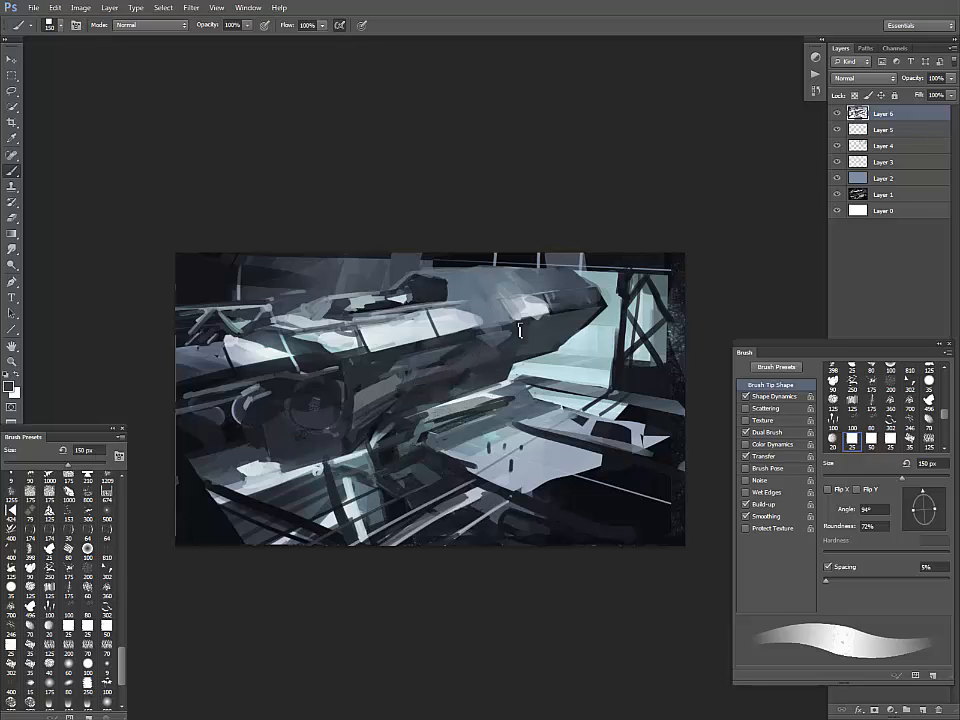
- Darken the hull side toward the bow and refine the bow tip's edges, finishing with a 40 px brush
{"action": "key", "text": "bracketleft"}
{"action": "key", "text": "bracketleft"}
{"action": "key", "text": "bracketleft"}
{"action": "key", "text": "bracketleft"}
{"action": "key", "text": "bracketright"}
{"action": "key", "text": "bracketright"}
{"action": "left_click", "coordinate": [562, 308], "text": "alt"}
{"action": "key", "text": "bracketleft"}
{"action": "key", "text": "bracketleft"}
{"action": "key", "text": "bracketleft"}
{"action": "key", "text": "bracketleft"}
{"action": "key", "text": "bracketleft"}
{"action": "key", "text": "bracketleft"}
{"action": "left_click", "coordinate": [589, 302], "text": "alt"}
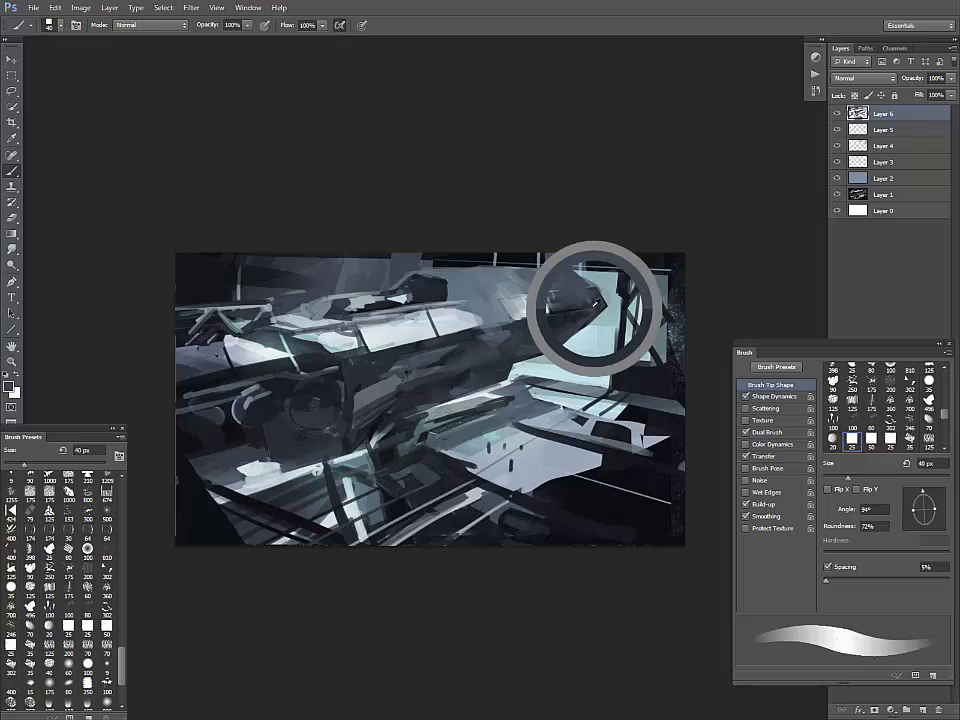
{"action": "left_click", "coordinate": [587, 312], "text": "alt"}
{"action": "left_click", "coordinate": [579, 302], "text": "alt"}
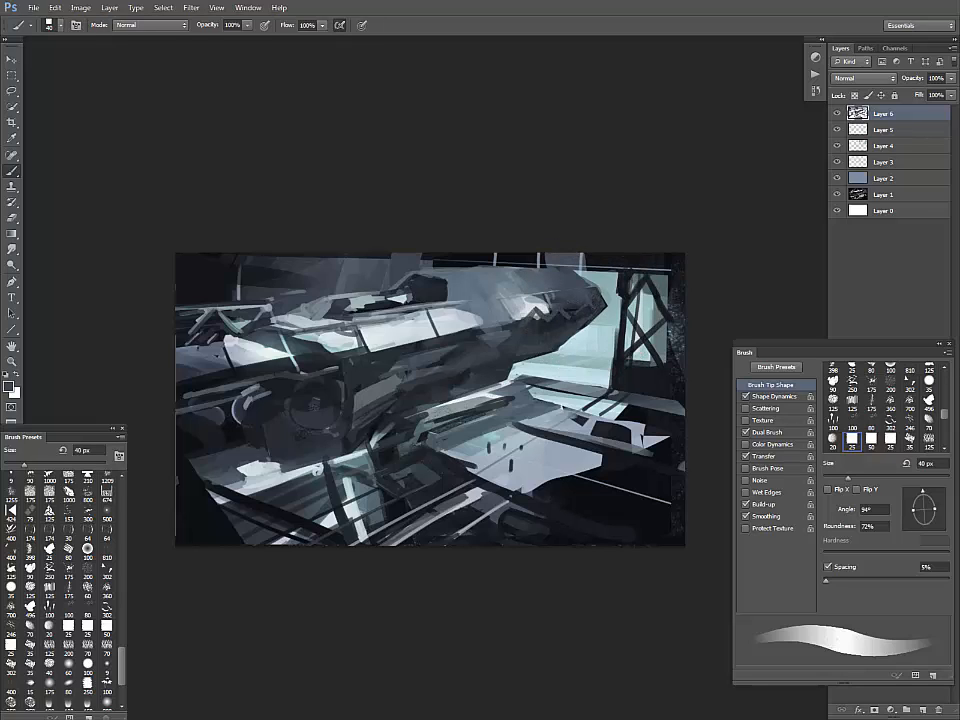
- Rework the bow's highlight into a dark recess with small pale accents using sampled tones
{"action": "left_click", "coordinate": [536, 320], "text": "alt"}
{"action": "left_click", "coordinate": [531, 300], "text": "alt"}
{"action": "left_click", "coordinate": [574, 317], "text": "alt"}
{"action": "left_click", "coordinate": [537, 295], "text": "alt"}
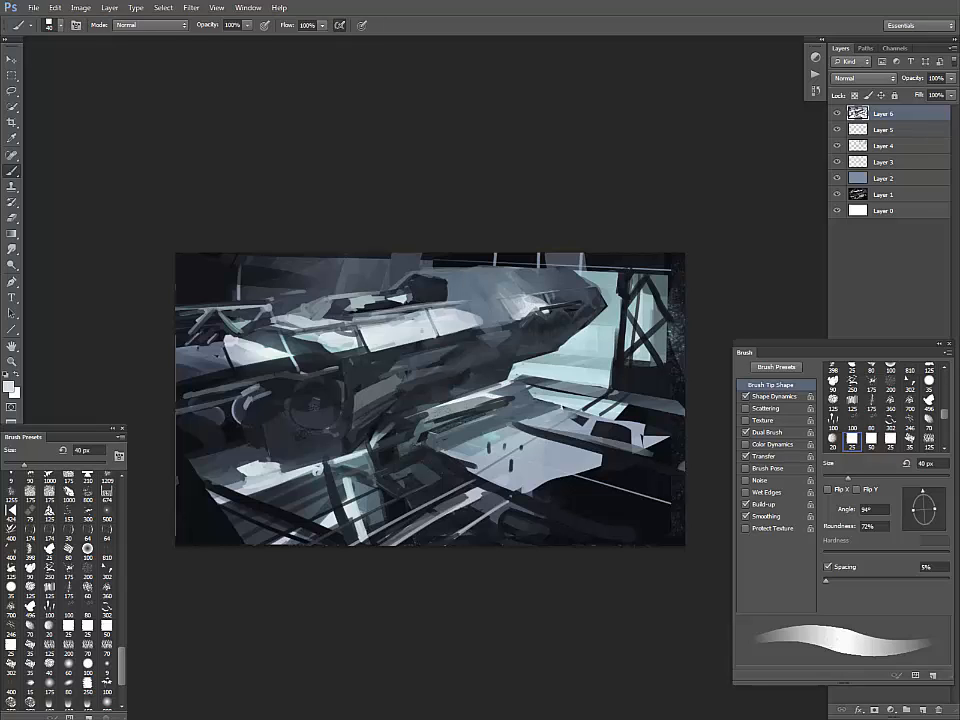
- Vary the light deck panels amidships with sampled grey and teal tones and a 125 px brush
{"action": "left_click", "coordinate": [402, 320], "text": "alt"}
{"action": "key", "text": "bracketright"}
{"action": "key", "text": "bracketright"}
{"action": "key", "text": "bracketright"}
{"action": "key", "text": "bracketright"}
{"action": "key", "text": "bracketright"}
{"action": "key", "text": "bracketright"}
{"action": "key", "text": "bracketright"}
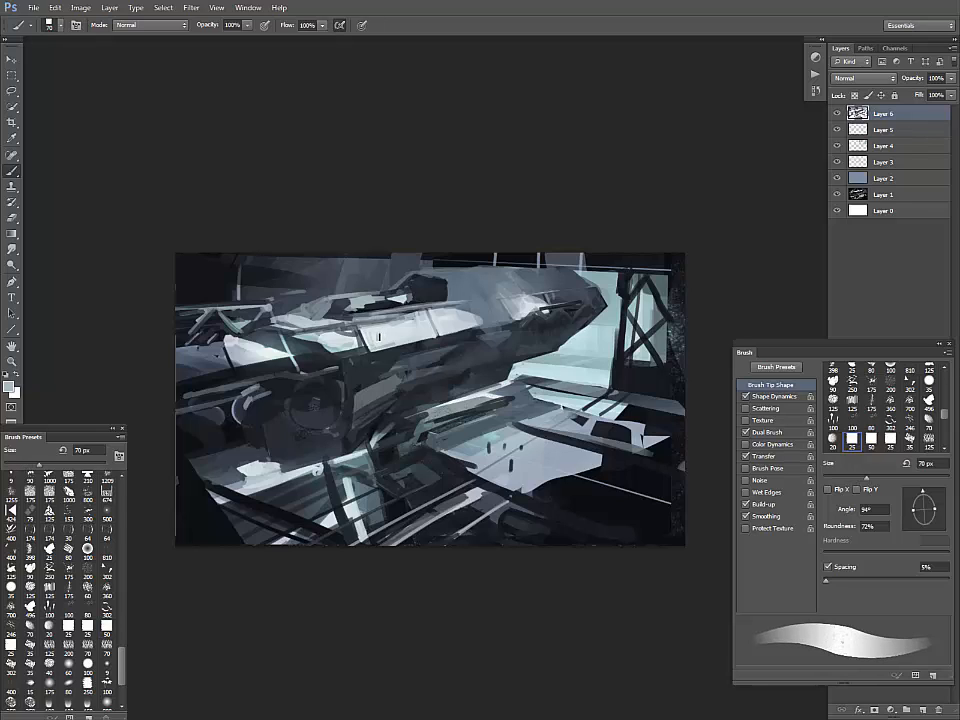
{"action": "left_click", "coordinate": [336, 348], "text": "alt"}
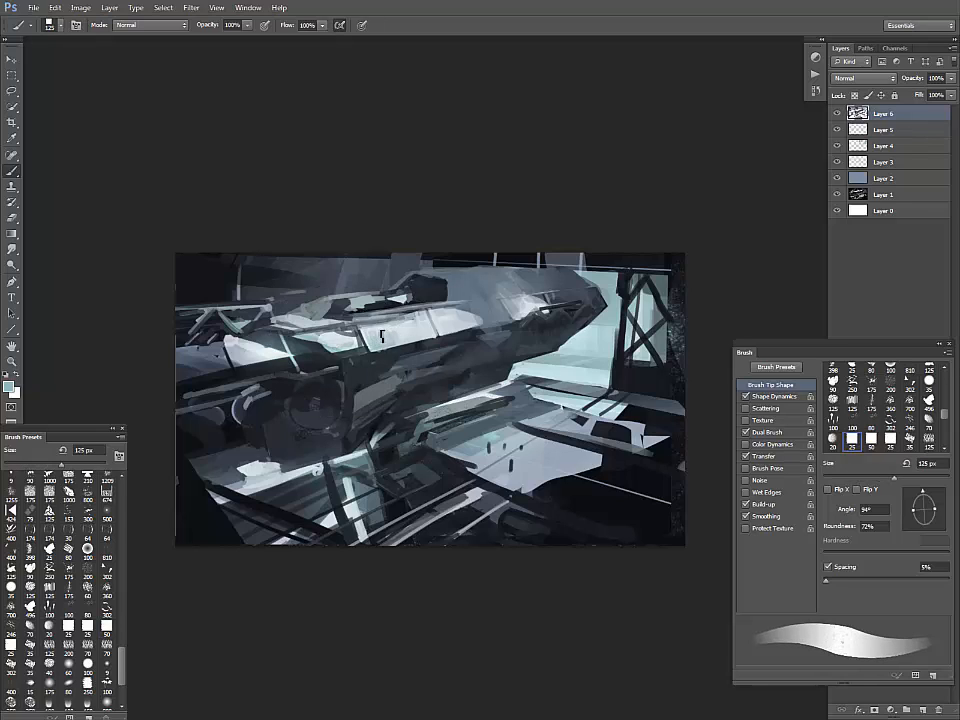
{"action": "mouse_move", "coordinate": [386, 335]}
{"action": "left_mouse_down"}
{"action": "mouse_move", "coordinate": [407, 325]}
{"action": "mouse_move", "coordinate": [404, 334]}
{"action": "mouse_move", "coordinate": [388, 312]}
{"action": "mouse_move", "coordinate": [354, 316]}
{"action": "left_mouse_up"}
{"action": "left_click", "coordinate": [369, 343], "text": "alt"}
- Blend the forward deck panels and reshape the dark raised block behind the bow with sampled tones
{"action": "left_click", "coordinate": [472, 309], "text": "alt"}
{"action": "left_click", "coordinate": [472, 308], "text": "alt"}
{"action": "left_click", "coordinate": [403, 329], "text": "alt"}
{"action": "left_click", "coordinate": [413, 322], "text": "alt"}
{"action": "left_click", "coordinate": [466, 303], "text": "alt"}
{"action": "left_click", "coordinate": [385, 307], "text": "alt"}
{"action": "left_click", "coordinate": [412, 308], "text": "alt"}
{"action": "mouse_move", "coordinate": [410, 302]}
{"action": "left_mouse_down"}
{"action": "mouse_move", "coordinate": [445, 292]}
{"action": "mouse_move", "coordinate": [443, 270]}
{"action": "mouse_move", "coordinate": [408, 273]}
{"action": "left_mouse_up"}
{"action": "left_click", "coordinate": [416, 275], "text": "alt"}
{"action": "left_click", "coordinate": [468, 270], "text": "alt"}
- Extend the hull's underside below the bow with sampled dark greys and repaint the lit surface beneath it
{"action": "left_click", "coordinate": [466, 363], "text": "alt"}
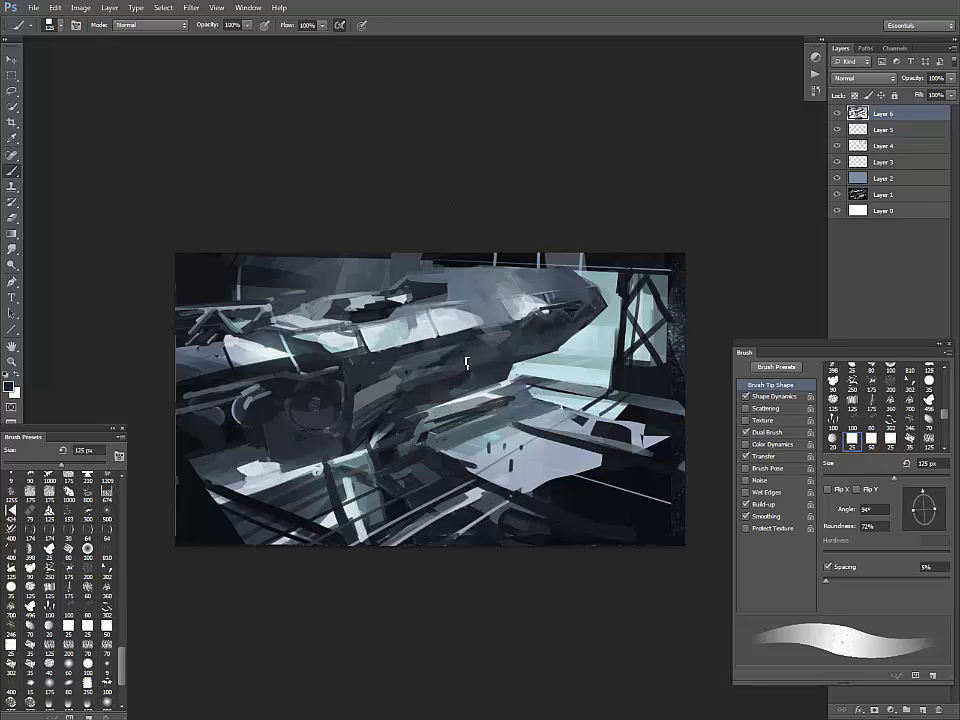
{"action": "left_click", "coordinate": [472, 383], "text": "alt"}
{"action": "left_click", "coordinate": [456, 384], "text": "alt"}
{"action": "left_click", "coordinate": [504, 388], "text": "alt"}
{"action": "left_click", "coordinate": [495, 383], "text": "alt"}
{"action": "left_click_drag", "start_coordinate": [465, 395], "coordinate": [512, 394]}
{"action": "left_click", "coordinate": [500, 391], "text": "alt"}
- Refine the underside edge with a 45 px brush and paint dark support struts beneath the hull with the 50 px brush preset
{"action": "key", "text": "bracketleft"}
{"action": "key", "text": "bracketleft"}
{"action": "key", "text": "bracketleft"}
{"action": "key", "text": "bracketleft"}
{"action": "key", "text": "bracketleft"}
{"action": "key", "text": "bracketleft"}
{"action": "key", "text": "bracketleft"}
{"action": "key", "text": "bracketleft"}
{"action": "key", "text": "bracketleft"}
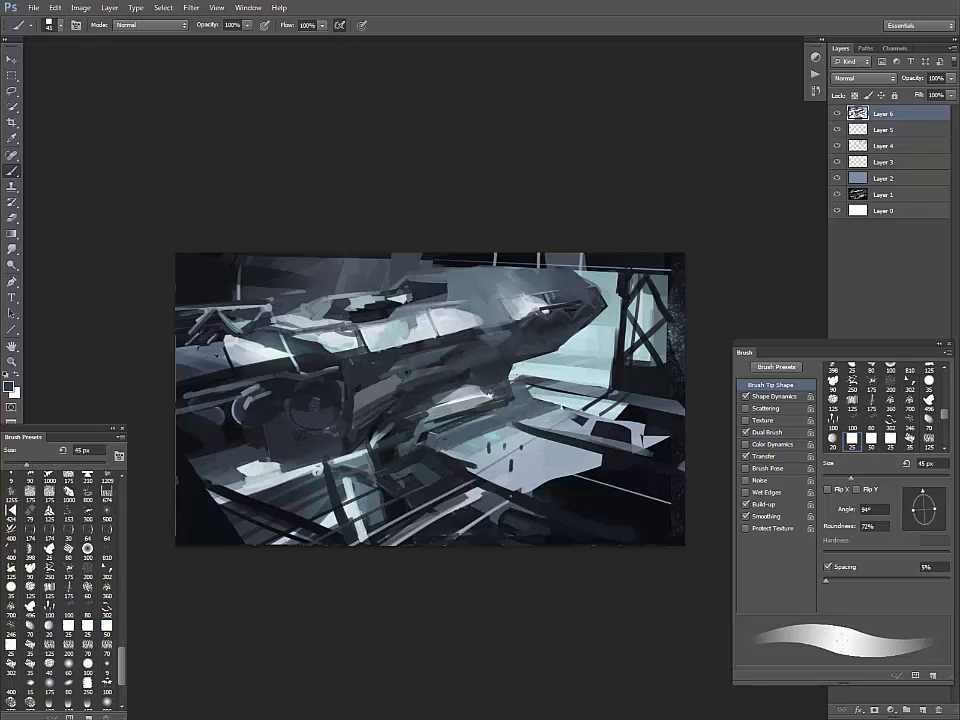
{"action": "key", "text": "period"}
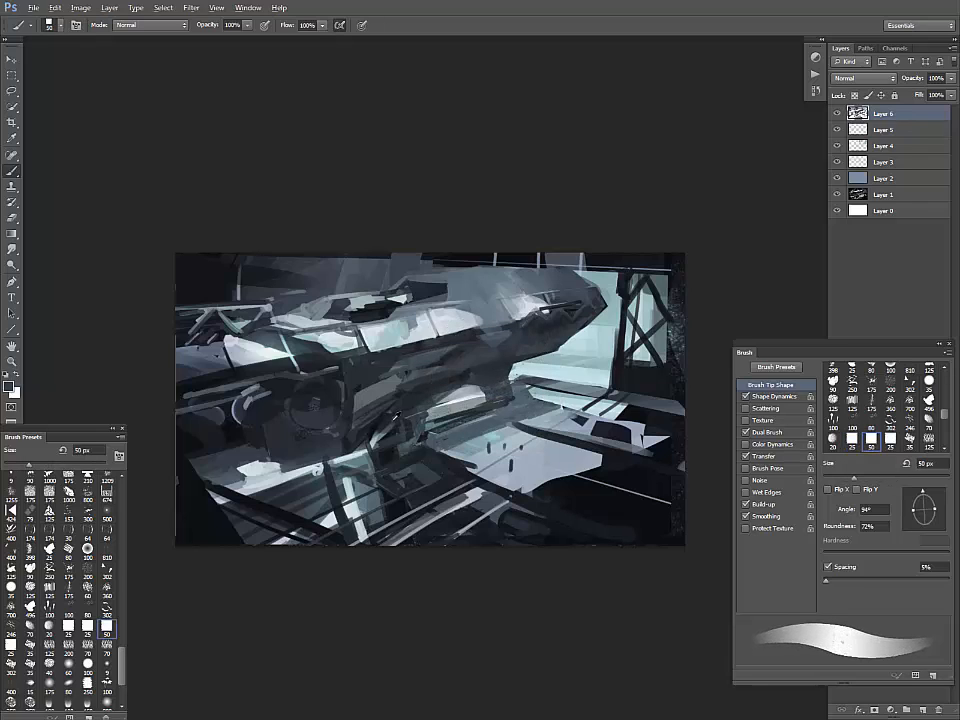
{"action": "left_click_drag", "start_coordinate": [395, 424], "coordinate": [411, 465]}
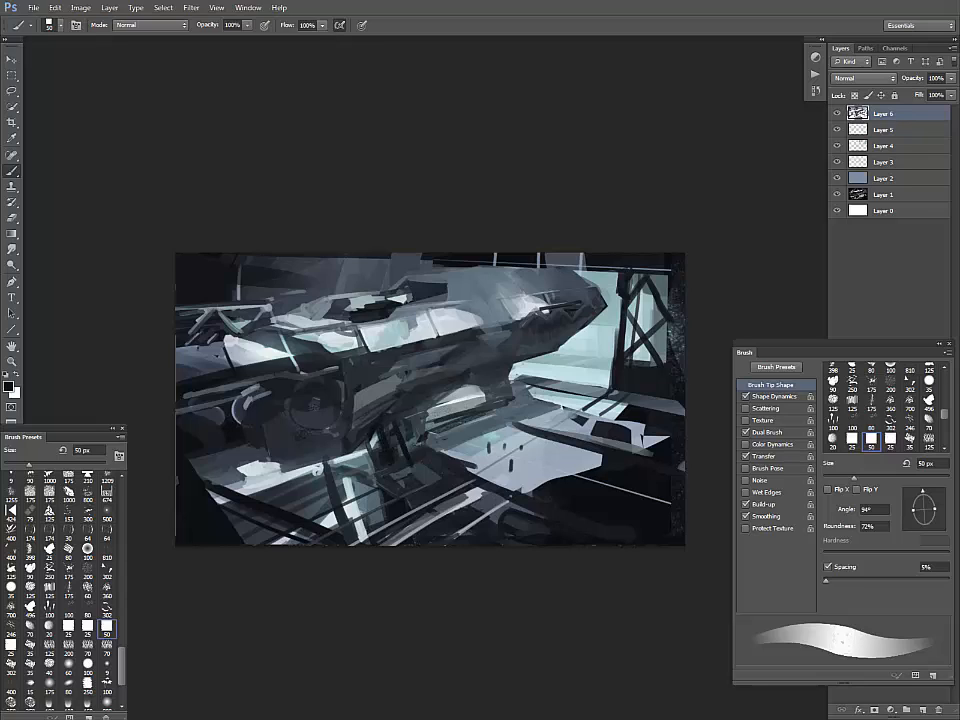
- Paint pale and dark lattice details between the struts beneath the hull with the previous brush preset at 30 px
{"action": "key", "text": "comma"}
{"action": "left_click", "coordinate": [286, 331], "text": "alt"}
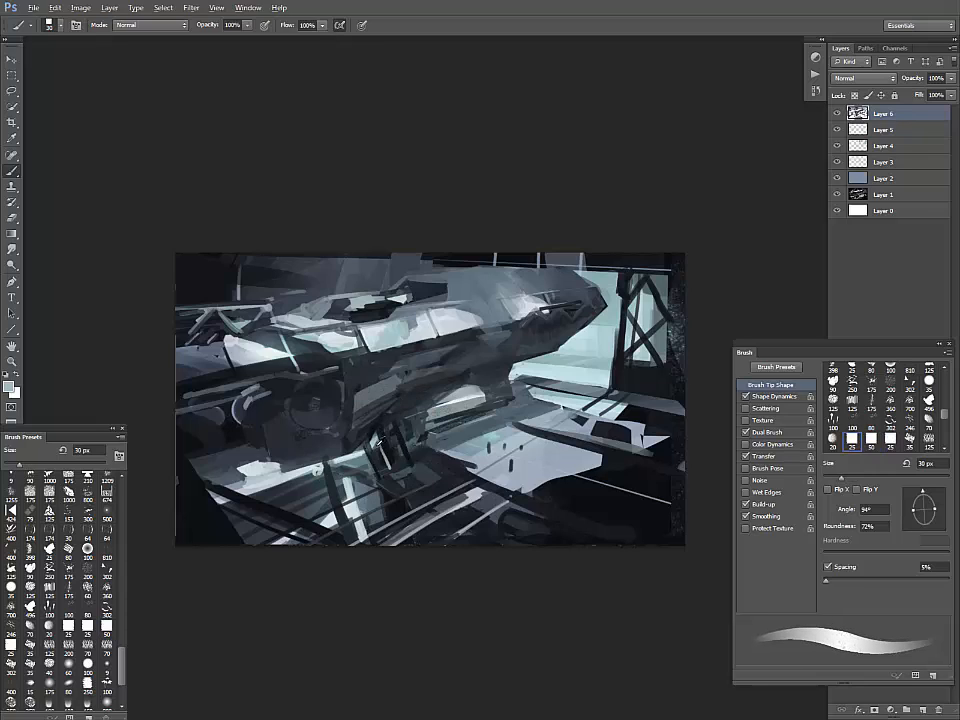
{"action": "left_click", "coordinate": [371, 461], "text": "alt"}
{"action": "left_click_drag", "start_coordinate": [380, 449], "coordinate": [387, 465]}
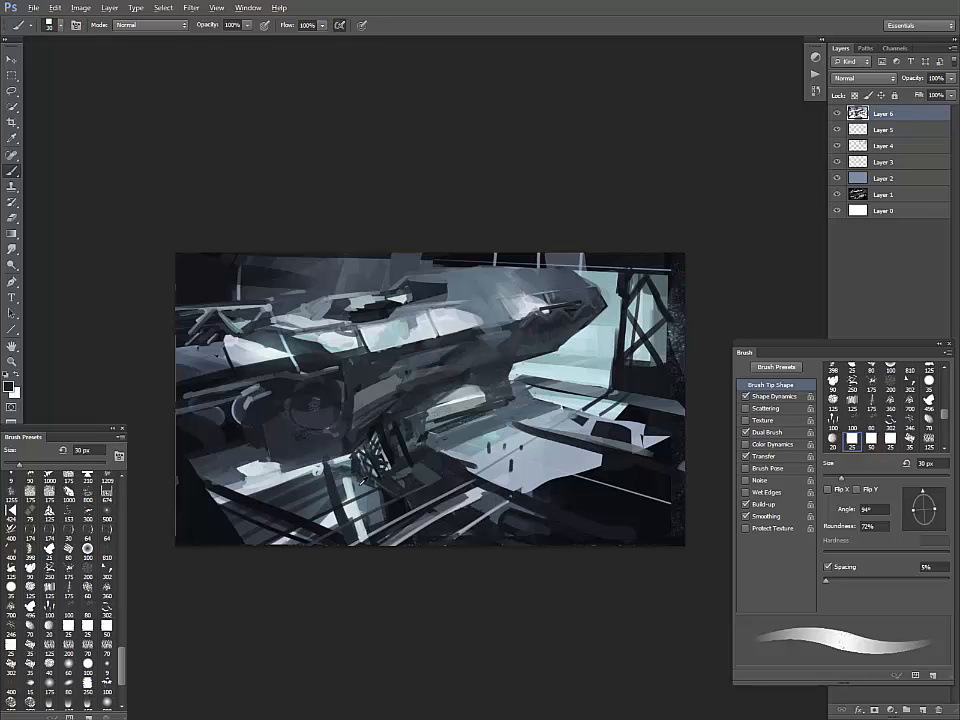
{"action": "left_click", "coordinate": [268, 350], "text": "alt"}
{"action": "left_click", "coordinate": [393, 458], "text": "alt"}
{"action": "left_click", "coordinate": [310, 331], "text": "alt"}
{"action": "left_click", "coordinate": [310, 335], "text": "alt"}
{"action": "left_click", "coordinate": [445, 401], "text": "alt"}
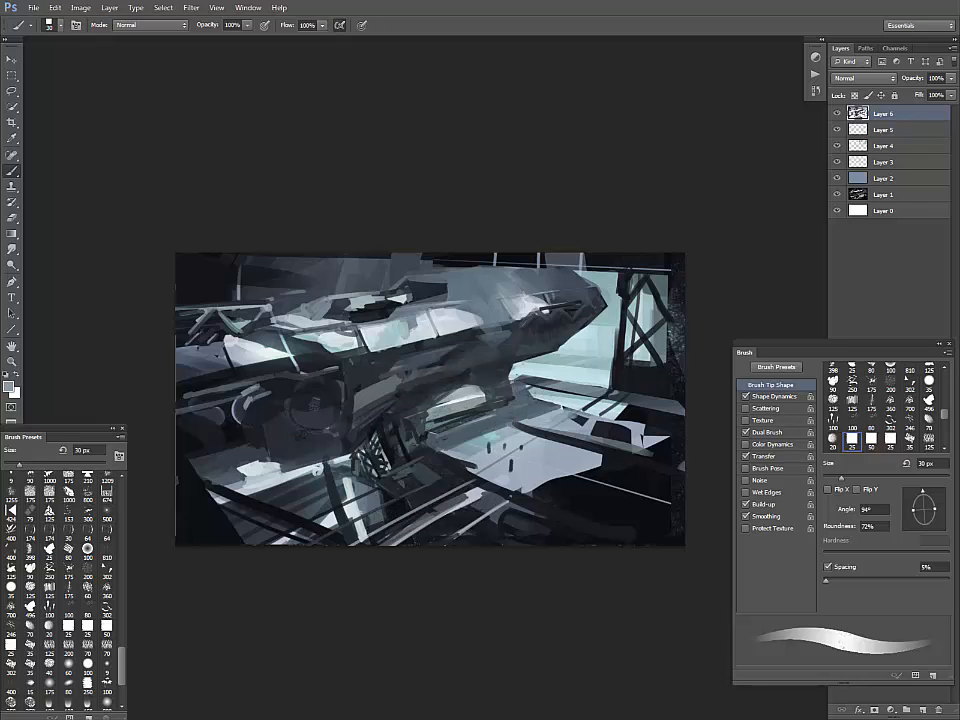
- Paint a second support structure with pale and dark strokes to the bow side of the lattice
{"action": "mouse_move", "coordinate": [420, 422]}
{"action": "left_mouse_down"}
{"action": "mouse_move", "coordinate": [419, 430]}
{"action": "mouse_move", "coordinate": [434, 410]}
{"action": "left_mouse_up"}
{"action": "left_click", "coordinate": [436, 410], "text": "alt"}
{"action": "mouse_move", "coordinate": [432, 410]}
{"action": "left_mouse_down"}
{"action": "mouse_move", "coordinate": [418, 428]}
{"action": "mouse_move", "coordinate": [428, 454]}
{"action": "left_mouse_up"}
{"action": "left_click", "coordinate": [439, 419], "text": "alt"}
{"action": "left_click", "coordinate": [420, 432], "text": "alt"}
{"action": "left_click", "coordinate": [425, 434], "text": "alt"}
{"action": "left_click", "coordinate": [408, 323], "text": "alt"}
- Sharpen the lit underside surface and rework the platform edge below it with sampled tones
{"action": "left_click_drag", "start_coordinate": [436, 396], "coordinate": [478, 387]}
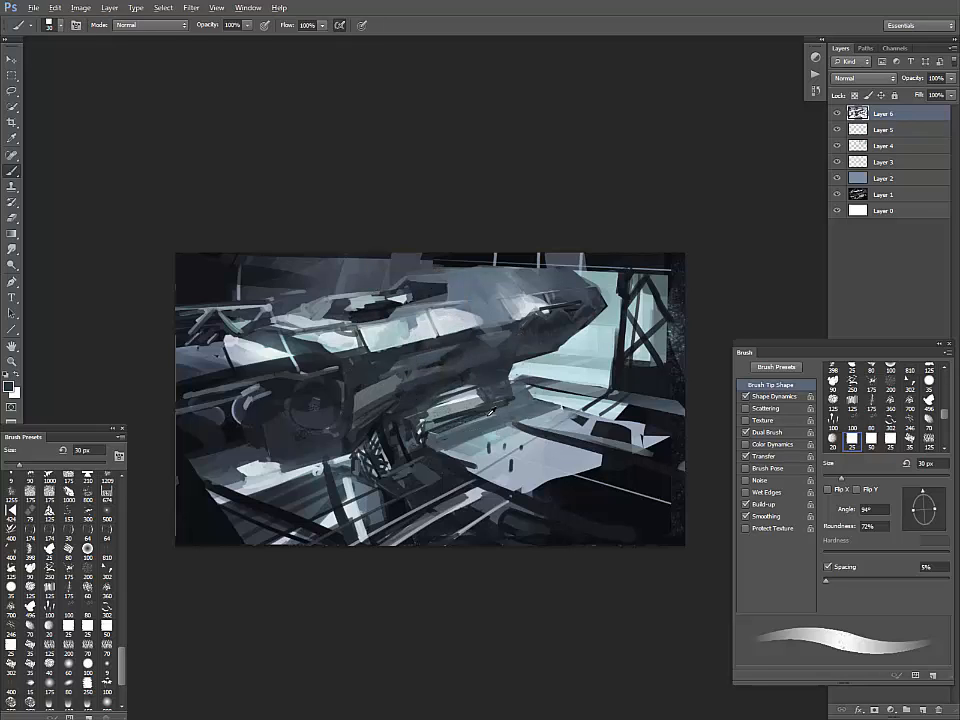
{"action": "left_click", "coordinate": [490, 412], "text": "alt"}
{"action": "left_click", "coordinate": [478, 410], "text": "alt"}
{"action": "left_click_drag", "start_coordinate": [478, 422], "coordinate": [545, 438]}
{"action": "key", "text": "ctrl+z"}
{"action": "left_click", "coordinate": [498, 430], "text": "alt"}
{"action": "left_click_drag", "start_coordinate": [478, 419], "coordinate": [522, 436]}
{"action": "left_click", "coordinate": [502, 432], "text": "alt"}
{"action": "left_click", "coordinate": [517, 436], "text": "alt"}
{"action": "left_click", "coordinate": [502, 425], "text": "alt"}
{"action": "left_click", "coordinate": [534, 390], "text": "alt"}
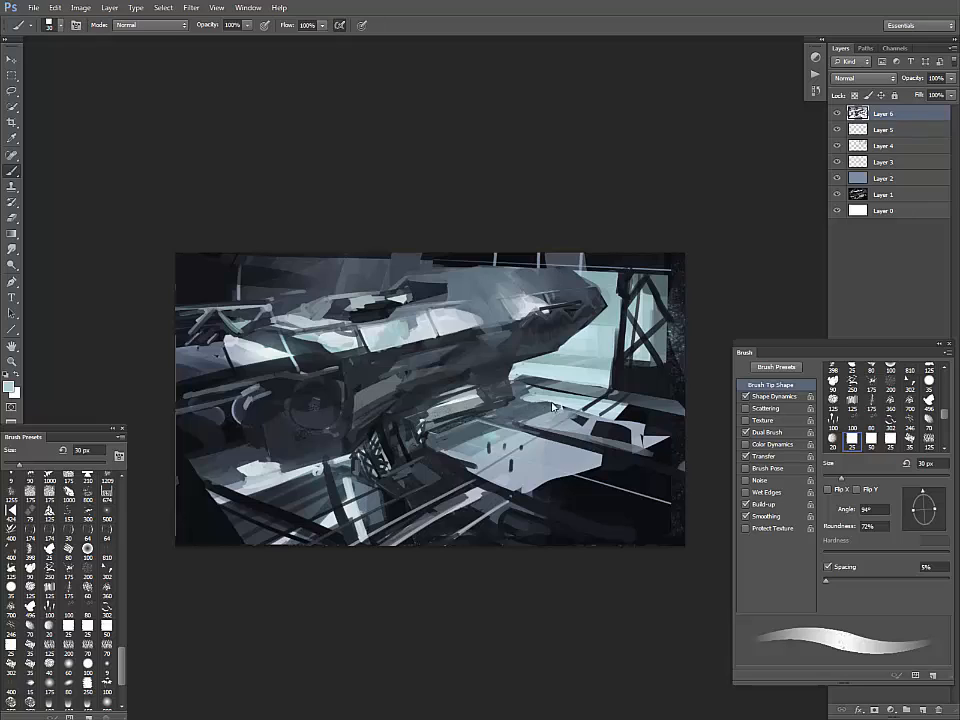
- Lasso a strip of the bright floor beyond the bow, paint it with sampled blue-grey, and deselect
{"action": "left_click_drag", "start_coordinate": [522, 390], "coordinate": [571, 374], "text": "alt"}
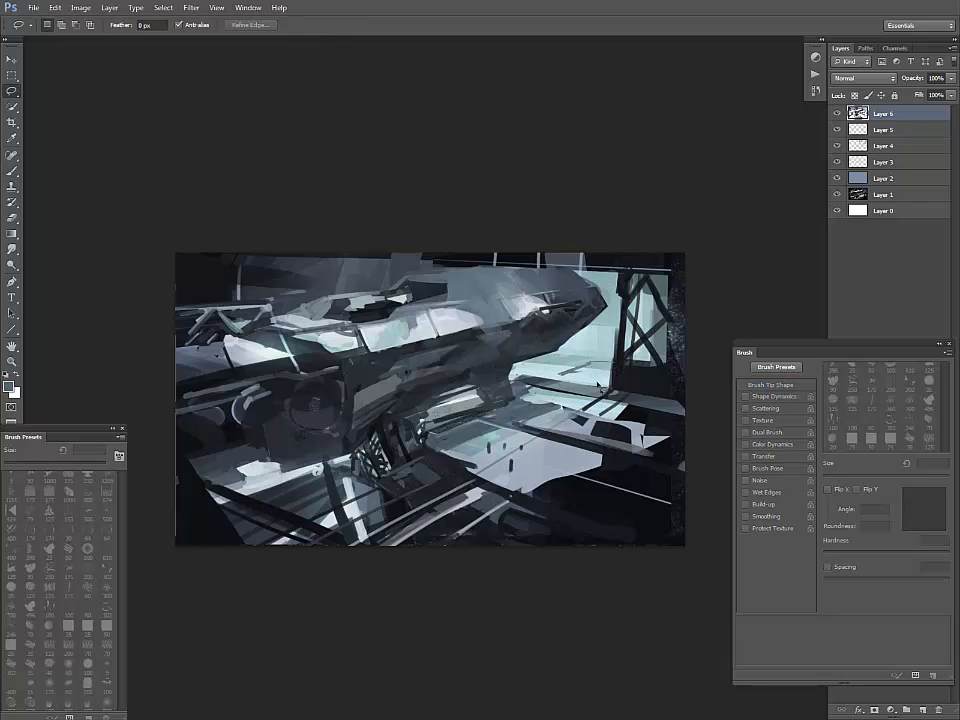
{"action": "left_click_drag", "start_coordinate": [572, 374], "coordinate": [608, 376]}
{"action": "key", "text": "ctrl+d"}
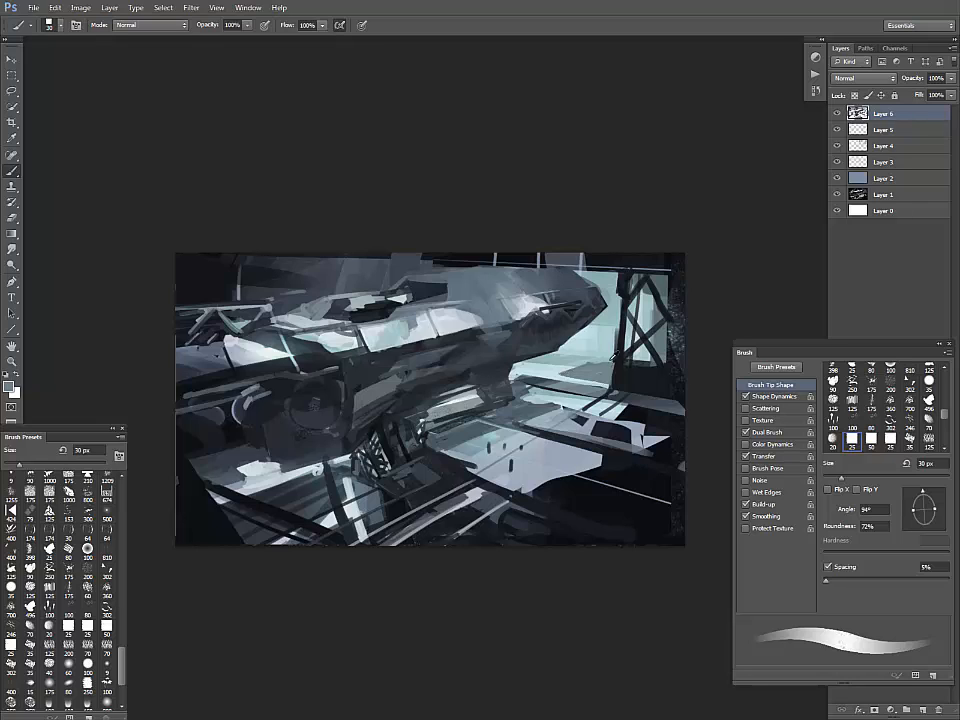
- Blend the floor strip beyond the bow with sampled pale cyan tones and add light strokes toward the tower
{"action": "left_click", "coordinate": [590, 369], "text": "alt"}
{"action": "left_click", "coordinate": [581, 370], "text": "alt"}
{"action": "key", "text": "ctrl+d"}
{"action": "left_click", "coordinate": [569, 359], "text": "alt"}
{"action": "left_click", "coordinate": [569, 367], "text": "alt"}
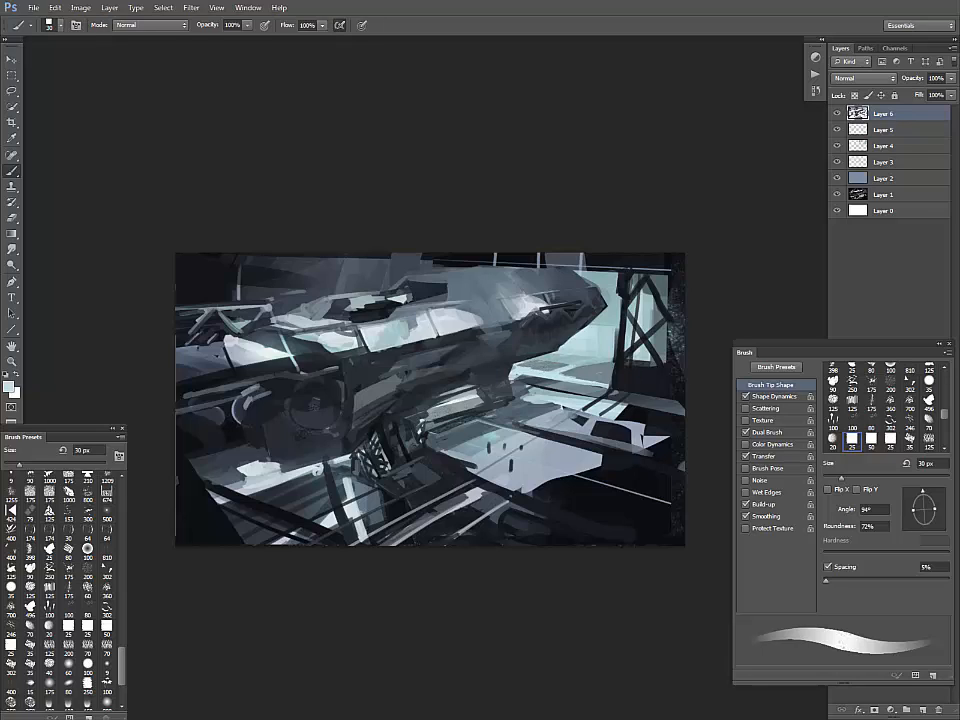
{"action": "left_click_drag", "start_coordinate": [577, 378], "coordinate": [627, 386]}
- Paint thin pale cyan lines in the background above the deck, undoing the stroke over the bow's upper edge
{"action": "left_click", "coordinate": [593, 339], "text": "alt"}
{"action": "left_click_drag", "start_coordinate": [434, 266], "coordinate": [528, 269]}
{"action": "key", "text": "ctrl+z"}
{"action": "left_click_drag", "start_coordinate": [312, 285], "coordinate": [391, 280]}
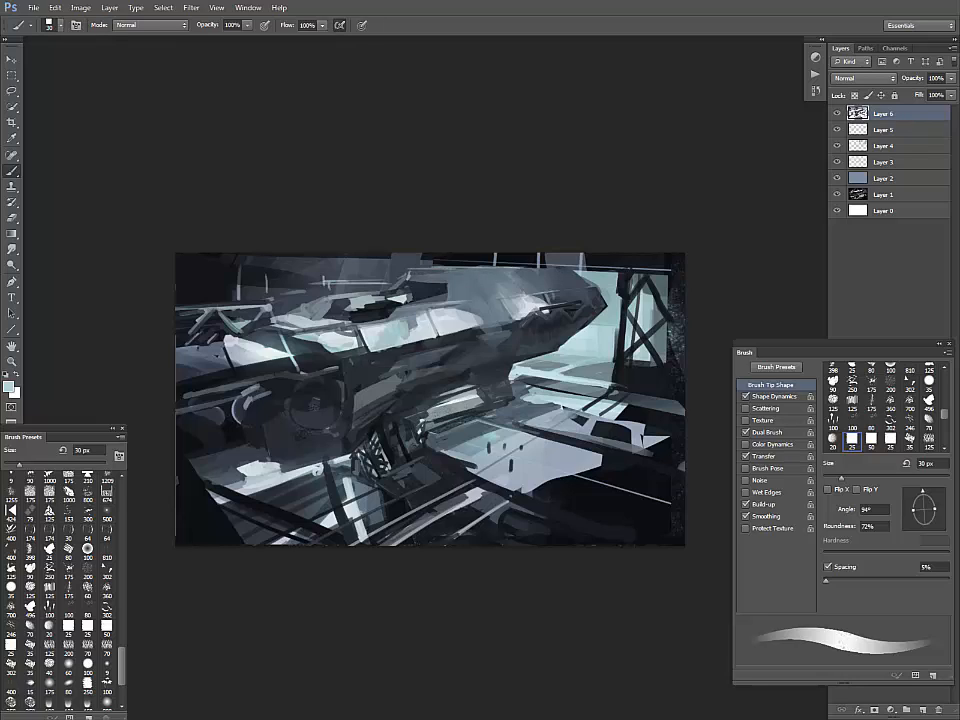
- Sketch thin pale lines and small marks across the background above the stern, undoing unwanted strokes
{"action": "left_click_drag", "start_coordinate": [177, 277], "coordinate": [256, 281]}
{"action": "key", "text": "ctrl+z"}
{"action": "left_click_drag", "start_coordinate": [204, 255], "coordinate": [280, 262]}
{"action": "key", "text": "ctrl+z"}
{"action": "mouse_move", "coordinate": [202, 254]}
{"action": "left_mouse_down"}
{"action": "mouse_move", "coordinate": [386, 260]}
{"action": "mouse_move", "coordinate": [272, 262]}
{"action": "mouse_move", "coordinate": [306, 281]}
{"action": "left_mouse_up"}
{"action": "key", "text": "ctrl+z"}
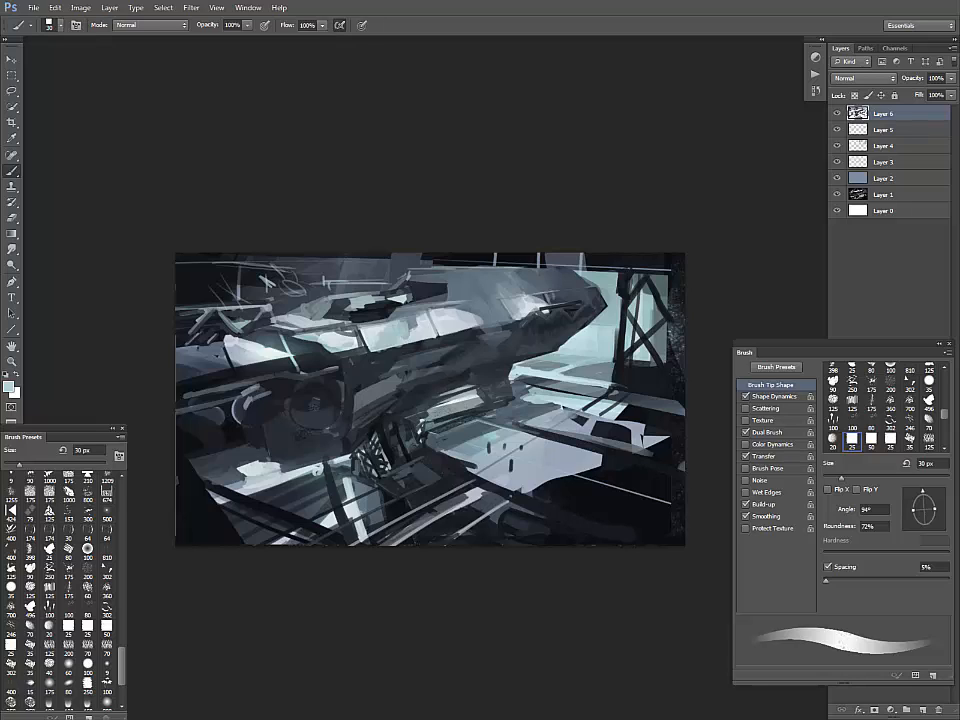
- Paint dark accents along the bow's upper deck in front of the raised block
{"action": "left_click", "coordinate": [437, 275], "text": "alt"}
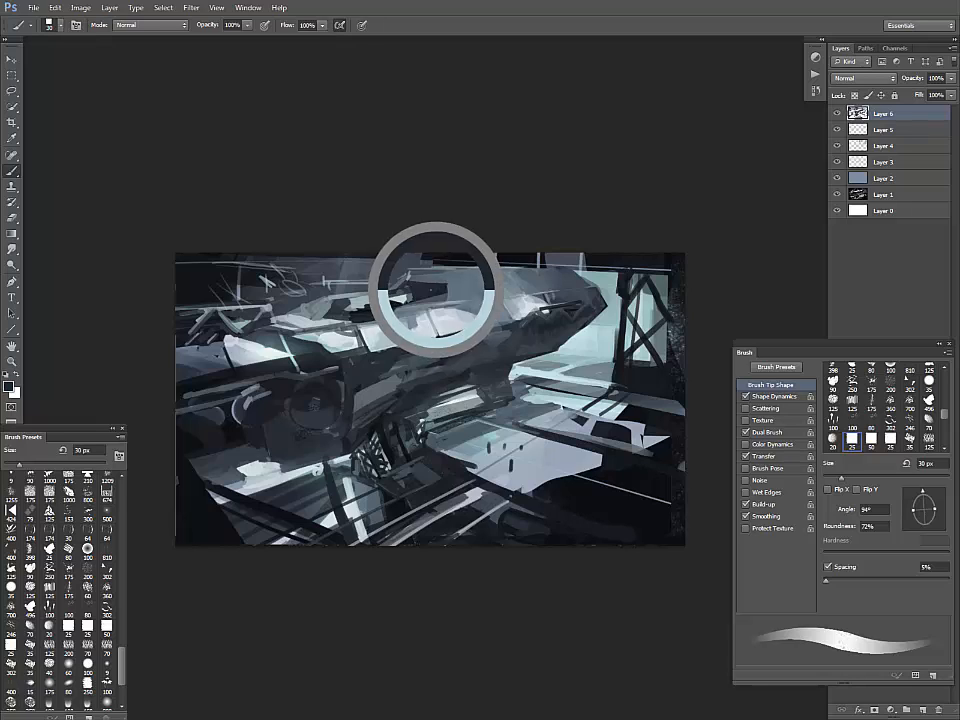
{"action": "left_click_drag", "start_coordinate": [451, 283], "coordinate": [516, 271]}
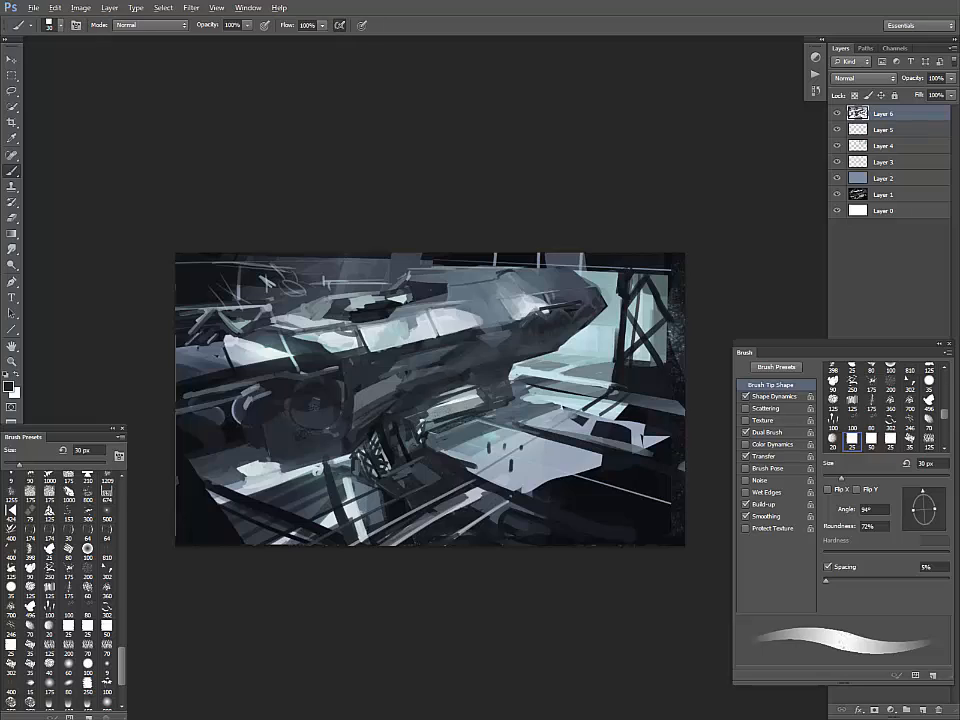
- Blend the bow's upper deck and upper side with sampled grey and pale tones
{"action": "left_click", "coordinate": [506, 272], "text": "alt"}
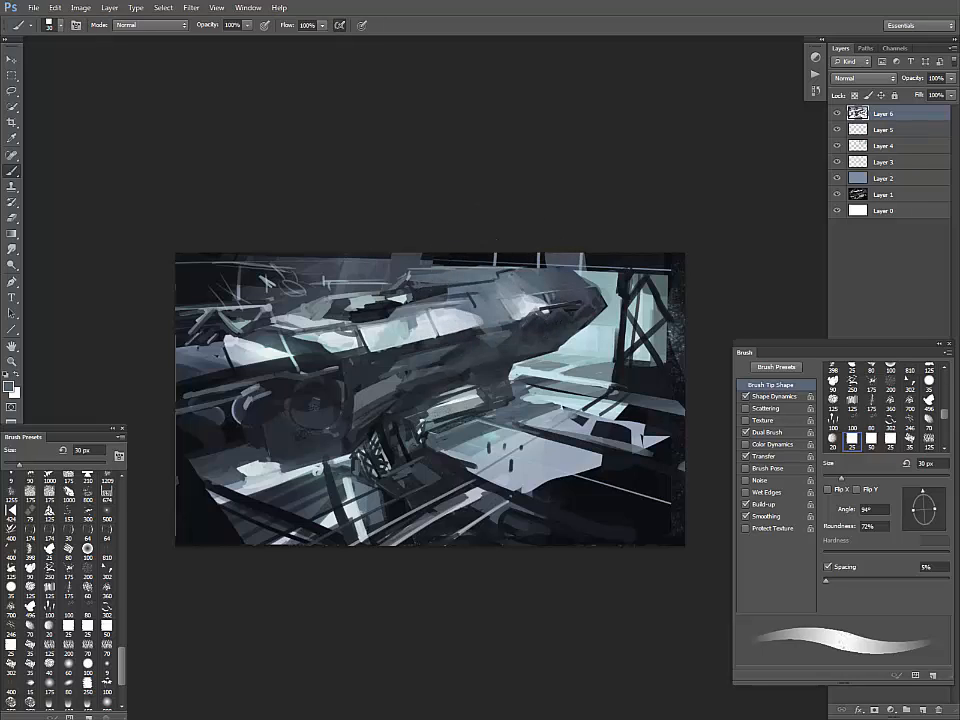
{"action": "left_click", "coordinate": [446, 284], "text": "alt"}
{"action": "left_click", "coordinate": [355, 248], "text": "alt"}
{"action": "left_click", "coordinate": [504, 321], "text": "alt"}
{"action": "left_click", "coordinate": [508, 319], "text": "alt"}
{"action": "left_click", "coordinate": [410, 292], "text": "alt"}
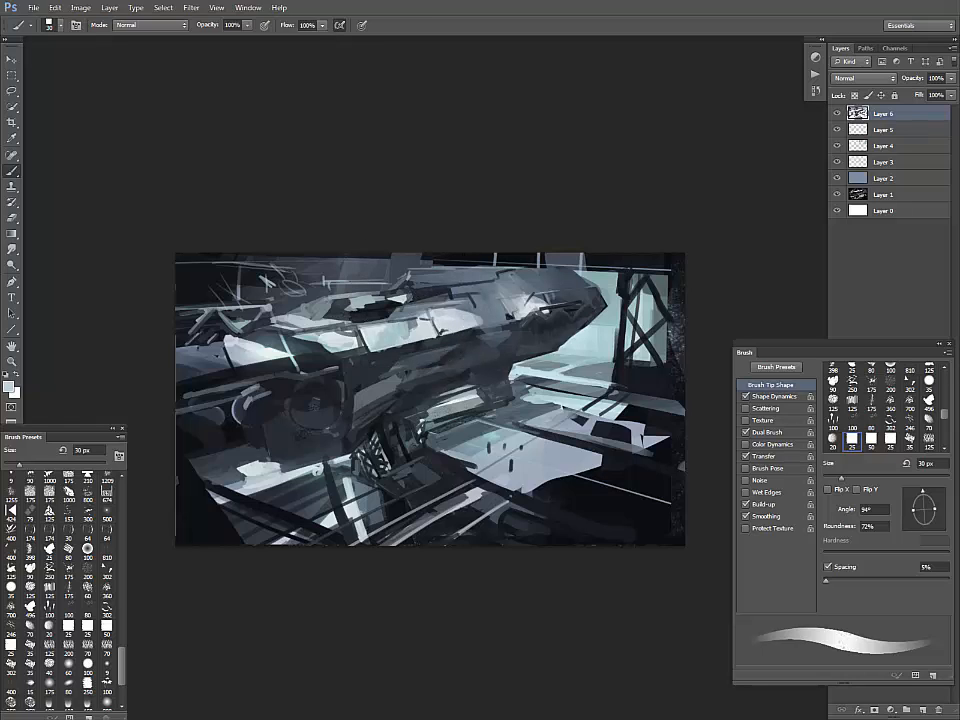
- Paint a pale highlight on the raised deck block with the brush at 45 px
{"action": "key", "text": "bracketright"}
{"action": "key", "text": "bracketright"}
{"action": "key", "text": "bracketright"}
{"action": "mouse_move", "coordinate": [407, 299]}
{"action": "left_mouse_down"}
{"action": "mouse_move", "coordinate": [437, 288]}
{"action": "mouse_move", "coordinate": [430, 279]}
{"action": "mouse_move", "coordinate": [391, 292]}
{"action": "left_mouse_up"}
{"action": "left_click", "coordinate": [412, 287], "text": "alt"}
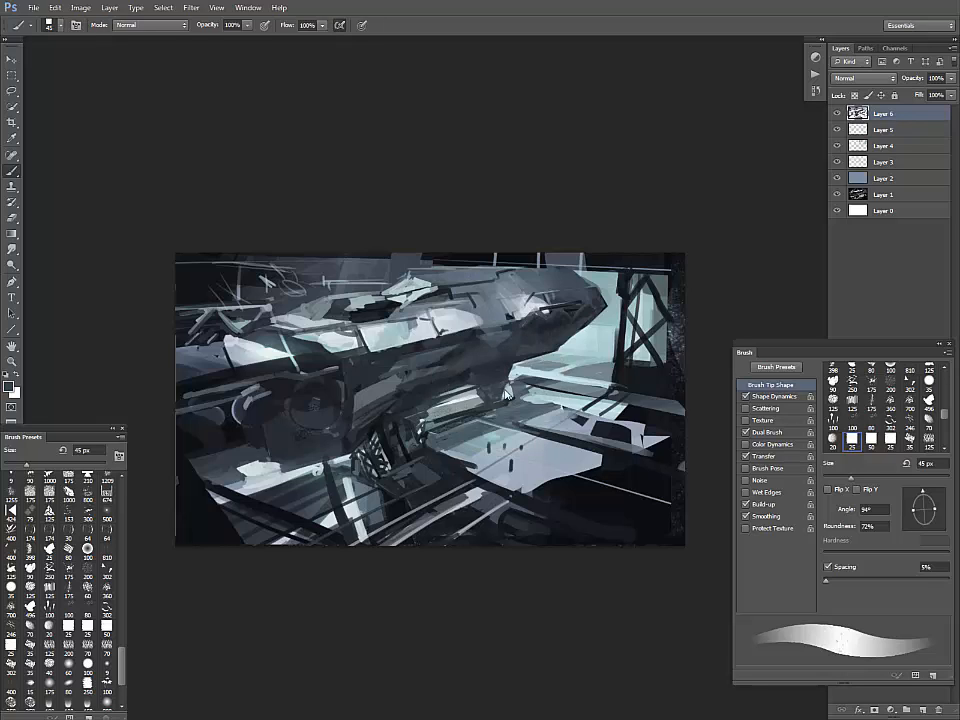
- Touch up the shadowed hull underside above the pale strip with sampled dark tones
{"action": "left_click", "coordinate": [460, 372], "text": "alt"}
{"action": "left_click", "coordinate": [465, 395], "text": "alt"}
{"action": "key", "text": "d"}
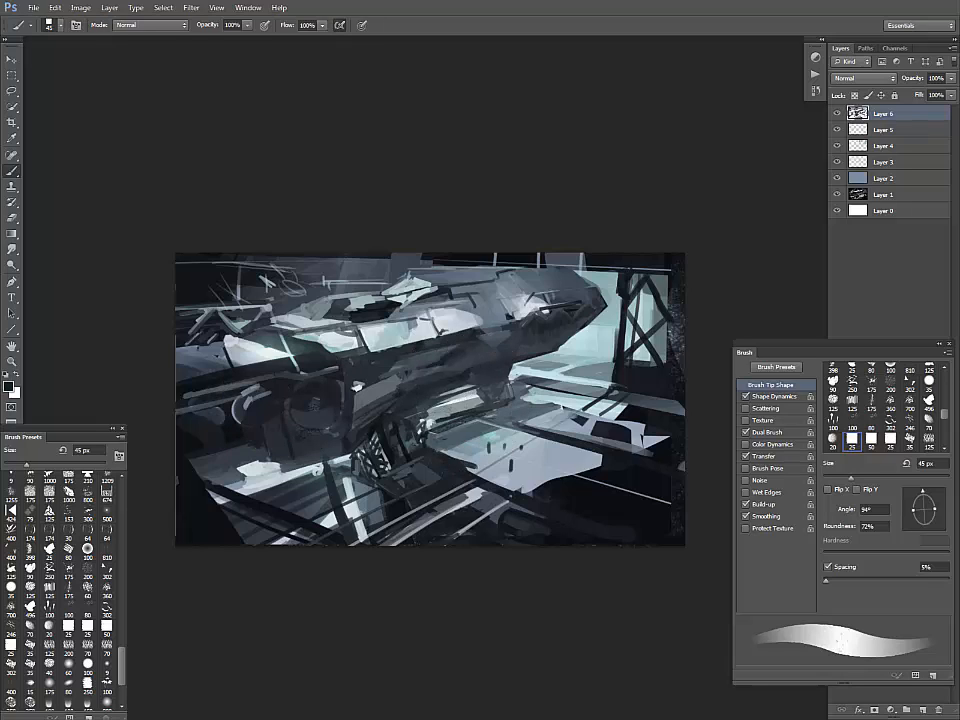
- Paint dark vertical strokes below the round engine, down to the pale floor edge
{"action": "left_click", "coordinate": [286, 405], "text": "alt"}
{"action": "mouse_move", "coordinate": [274, 433]}
{"action": "left_mouse_down"}
{"action": "mouse_move", "coordinate": [274, 464]}
{"action": "mouse_move", "coordinate": [292, 456]}
{"action": "mouse_move", "coordinate": [276, 469]}
{"action": "mouse_move", "coordinate": [292, 462]}
{"action": "left_mouse_up"}
{"action": "left_click", "coordinate": [269, 422], "text": "alt"}
{"action": "left_click", "coordinate": [284, 472], "text": "alt"}
{"action": "left_click", "coordinate": [292, 461], "text": "alt"}
{"action": "key", "text": "period"}
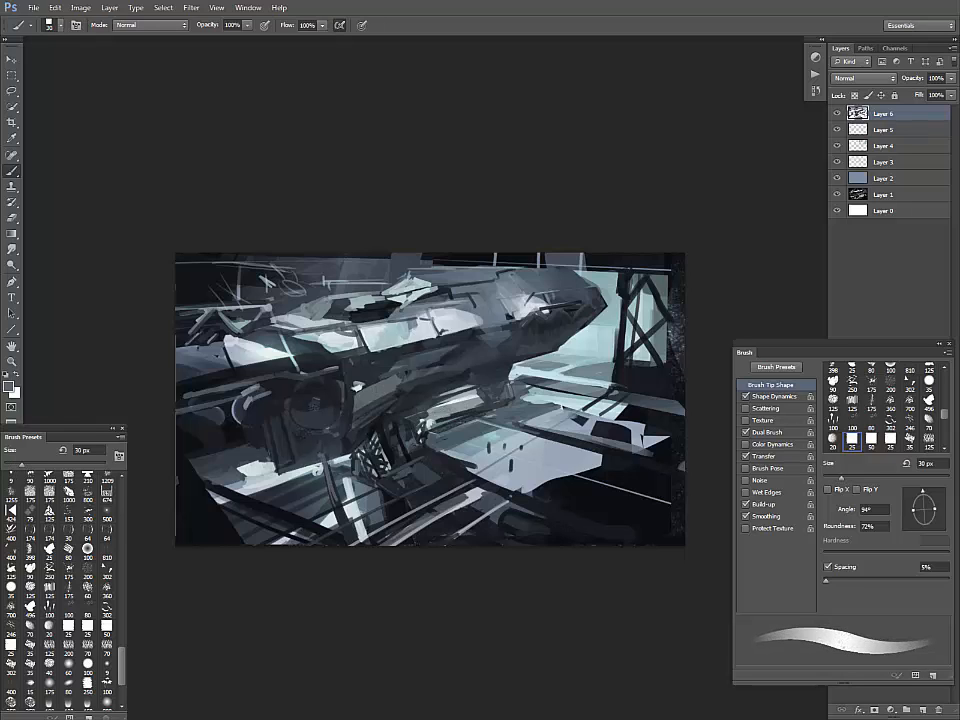
- Extend the engine's lower housing over the pale floor with sampled dark tones, using the 50 px brush
{"action": "left_click", "coordinate": [309, 440], "text": "alt"}
{"action": "left_click", "coordinate": [327, 441], "text": "alt"}
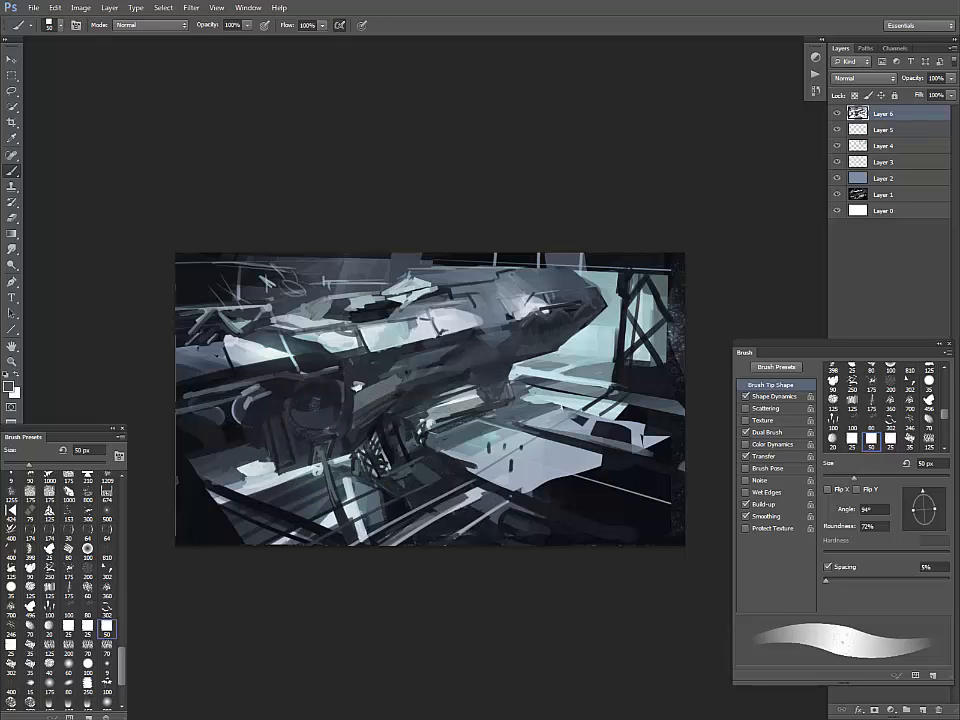
{"action": "left_click", "coordinate": [314, 457], "text": "alt"}
{"action": "left_click_drag", "start_coordinate": [329, 446], "coordinate": [295, 467]}
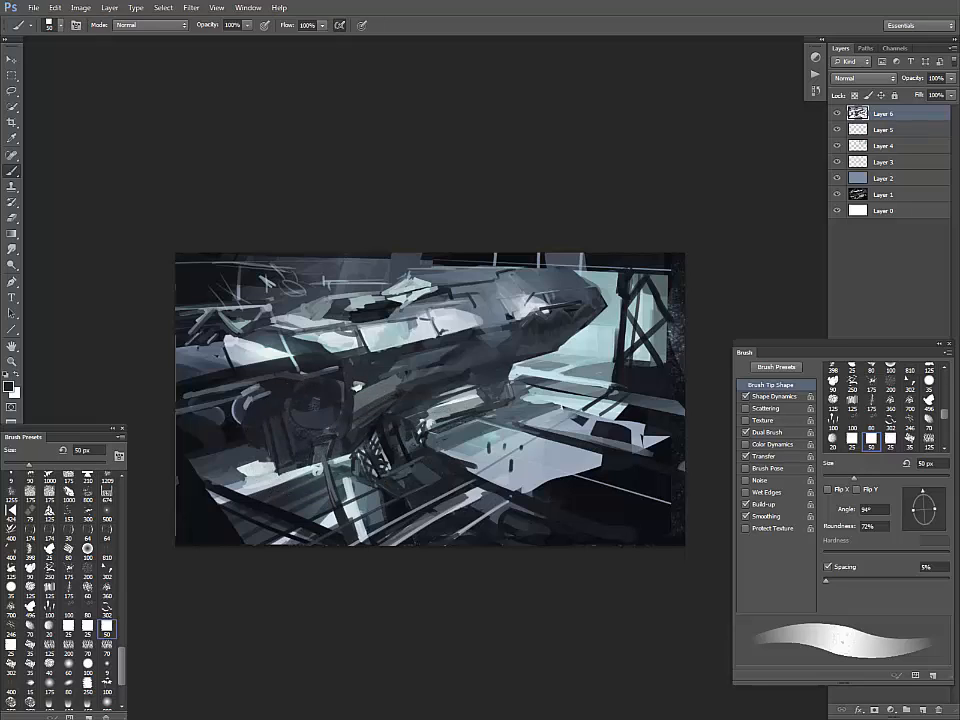
{"action": "left_click", "coordinate": [317, 447], "text": "alt"}
{"action": "mouse_move", "coordinate": [209, 356]}
{"action": "left_mouse_down"}
{"action": "mouse_move", "coordinate": [234, 352]}
{"action": "mouse_move", "coordinate": [209, 355]}
{"action": "left_mouse_up"}
{"action": "left_click", "coordinate": [226, 341], "text": "alt"}
{"action": "left_click_drag", "start_coordinate": [271, 475], "coordinate": [248, 456]}
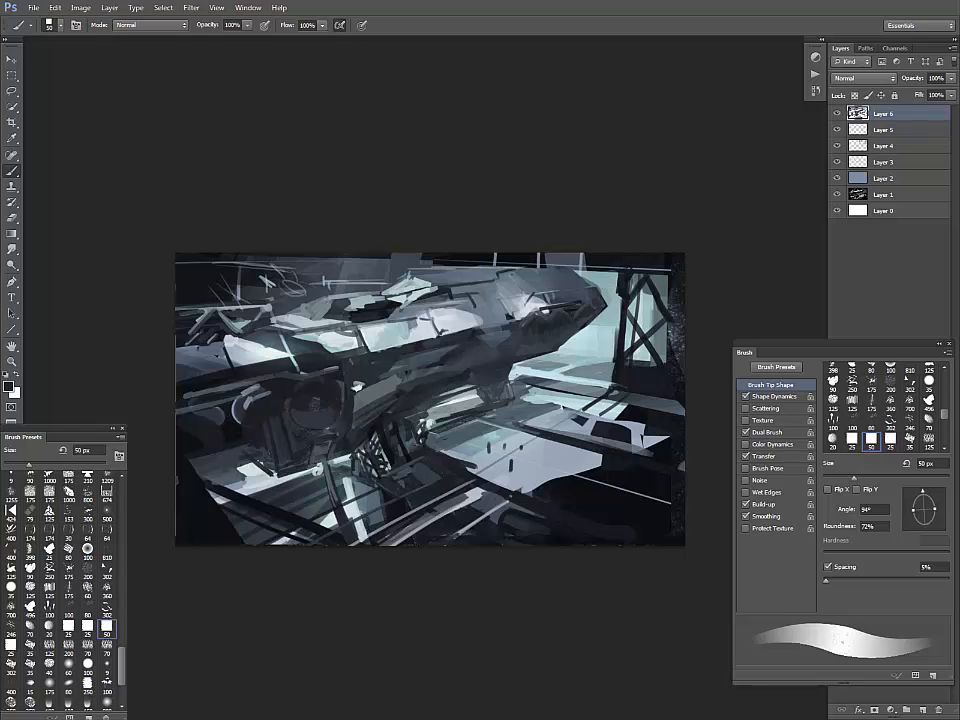
- Darken the stern beside the round engine and the floor beneath it with a 125 px brush
{"action": "key", "text": "bracketright"}
{"action": "key", "text": "bracketright"}
{"action": "key", "text": "bracketright"}
{"action": "key", "text": "bracketright"}
{"action": "key", "text": "bracketright"}
{"action": "key", "text": "bracketright"}
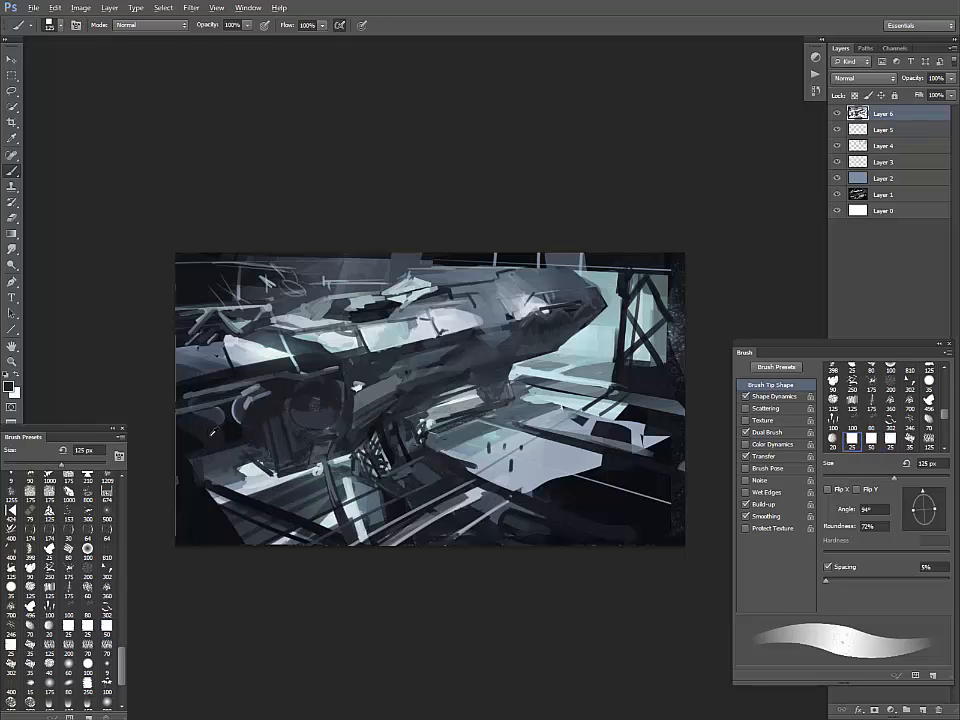
{"action": "left_click", "coordinate": [221, 410], "text": "alt"}
{"action": "mouse_move", "coordinate": [219, 413]}
{"action": "left_mouse_down"}
{"action": "mouse_move", "coordinate": [222, 448]}
{"action": "mouse_move", "coordinate": [197, 449]}
{"action": "mouse_move", "coordinate": [191, 416]}
{"action": "left_mouse_up"}
{"action": "left_click", "coordinate": [218, 408], "text": "alt"}
{"action": "mouse_move", "coordinate": [242, 449]}
{"action": "left_mouse_down"}
{"action": "mouse_move", "coordinate": [191, 477]}
{"action": "mouse_move", "coordinate": [235, 484]}
{"action": "left_mouse_up"}
{"action": "left_click", "coordinate": [230, 448], "text": "alt"}
{"action": "mouse_move", "coordinate": [256, 468]}
{"action": "left_mouse_down"}
{"action": "mouse_move", "coordinate": [221, 485]}
{"action": "mouse_move", "coordinate": [222, 500]}
{"action": "left_mouse_up"}
{"action": "left_click_drag", "start_coordinate": [318, 474], "coordinate": [226, 501]}
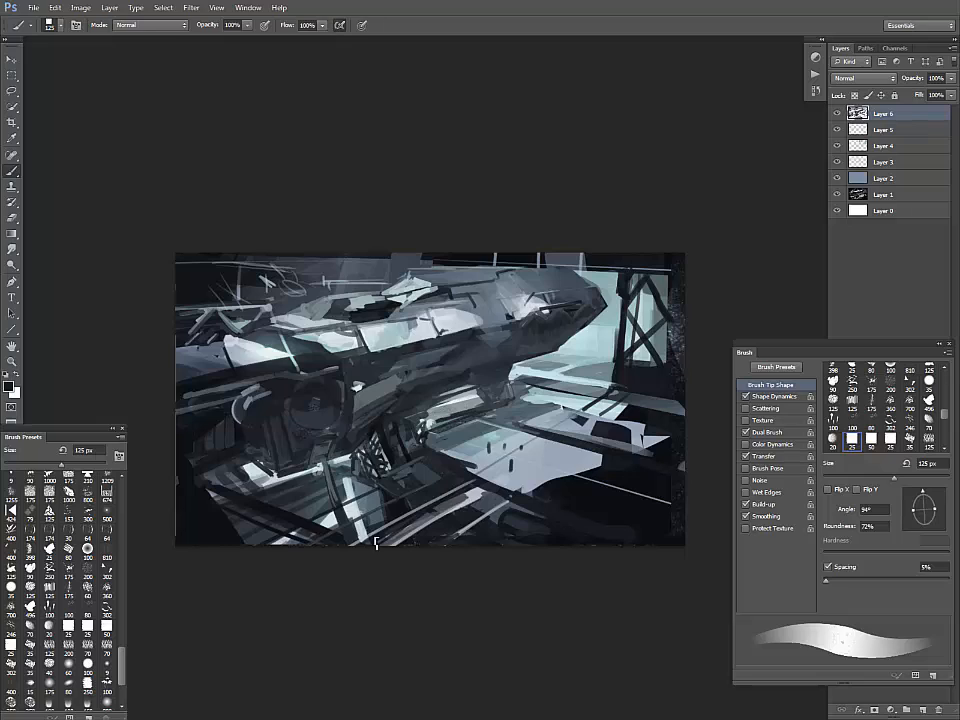
- Paint a teal platform across the dark lower foreground, enlarging the brush to 80 px
{"action": "left_click", "coordinate": [317, 504], "text": "alt"}
{"action": "left_click", "coordinate": [333, 464], "text": "alt"}
{"action": "key", "text": "bracketleft"}
{"action": "key", "text": "bracketleft"}
{"action": "key", "text": "bracketleft"}
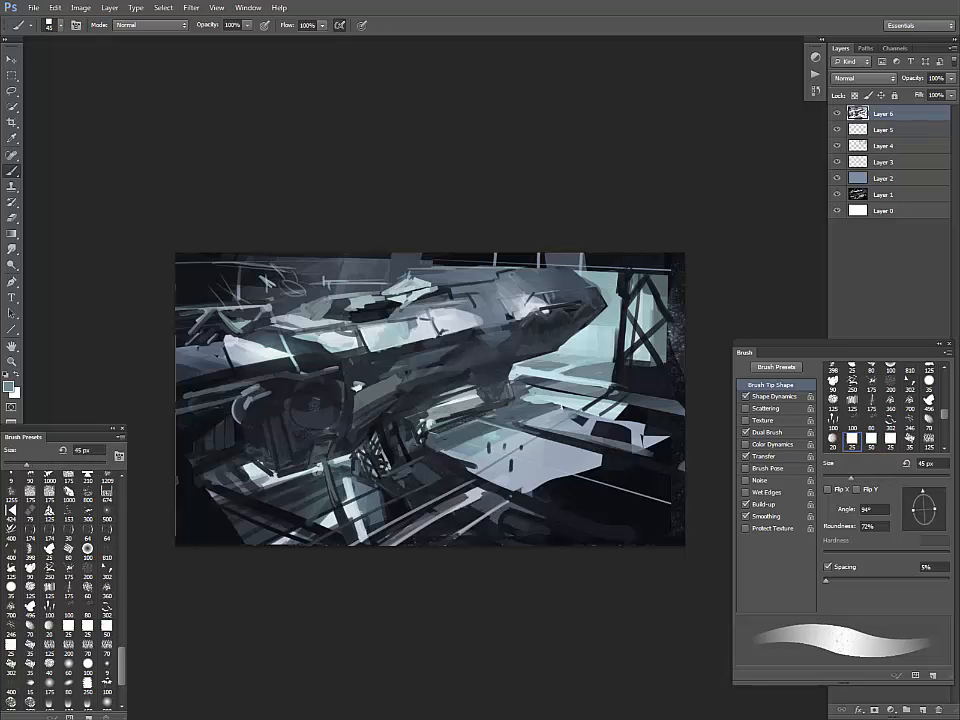
{"action": "key", "text": "bracketleft"}
{"action": "mouse_move", "coordinate": [465, 483]}
{"action": "left_mouse_down"}
{"action": "mouse_move", "coordinate": [422, 515]}
{"action": "mouse_move", "coordinate": [413, 511]}
{"action": "mouse_move", "coordinate": [508, 493]}
{"action": "left_mouse_up"}
{"action": "key", "text": "bracketright"}
{"action": "left_click", "coordinate": [463, 492], "text": "alt"}
{"action": "left_click", "coordinate": [452, 503], "text": "alt"}
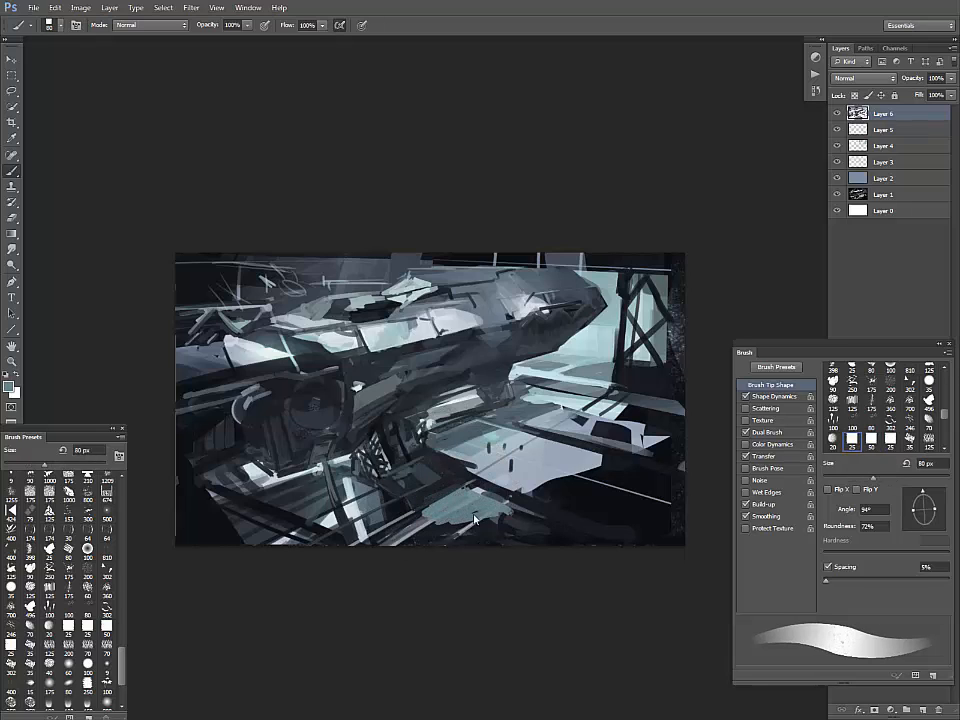
{"action": "mouse_move", "coordinate": [446, 519]}
{"action": "left_mouse_down"}
{"action": "mouse_move", "coordinate": [510, 512]}
{"action": "mouse_move", "coordinate": [568, 537]}
{"action": "left_mouse_up"}
{"action": "left_click_drag", "start_coordinate": [472, 531], "coordinate": [544, 541]}
- Shape the teal foreground platform's edges with sampled grey and dark strokes at 80 px
{"action": "left_click", "coordinate": [476, 527], "text": "alt"}
{"action": "left_click", "coordinate": [475, 529], "text": "alt"}
{"action": "left_click_drag", "start_coordinate": [420, 520], "coordinate": [495, 542]}
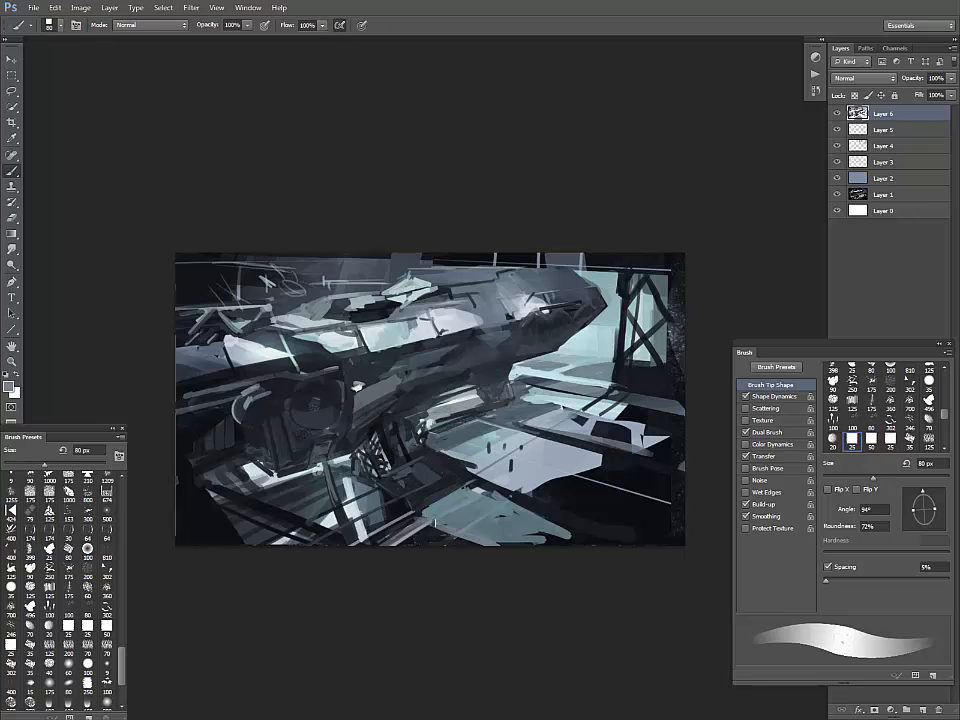
{"action": "left_click", "coordinate": [519, 540], "text": "alt"}
{"action": "left_click_drag", "start_coordinate": [431, 519], "coordinate": [488, 545]}
{"action": "left_click", "coordinate": [480, 486], "text": "alt"}
{"action": "mouse_move", "coordinate": [457, 495]}
{"action": "left_mouse_down"}
{"action": "mouse_move", "coordinate": [479, 489]}
{"action": "mouse_move", "coordinate": [494, 509]}
{"action": "mouse_move", "coordinate": [616, 536]}
{"action": "mouse_move", "coordinate": [515, 535]}
{"action": "mouse_move", "coordinate": [620, 531]}
{"action": "left_mouse_up"}
{"action": "left_click", "coordinate": [532, 518], "text": "alt"}
{"action": "left_click", "coordinate": [582, 524], "text": "alt"}
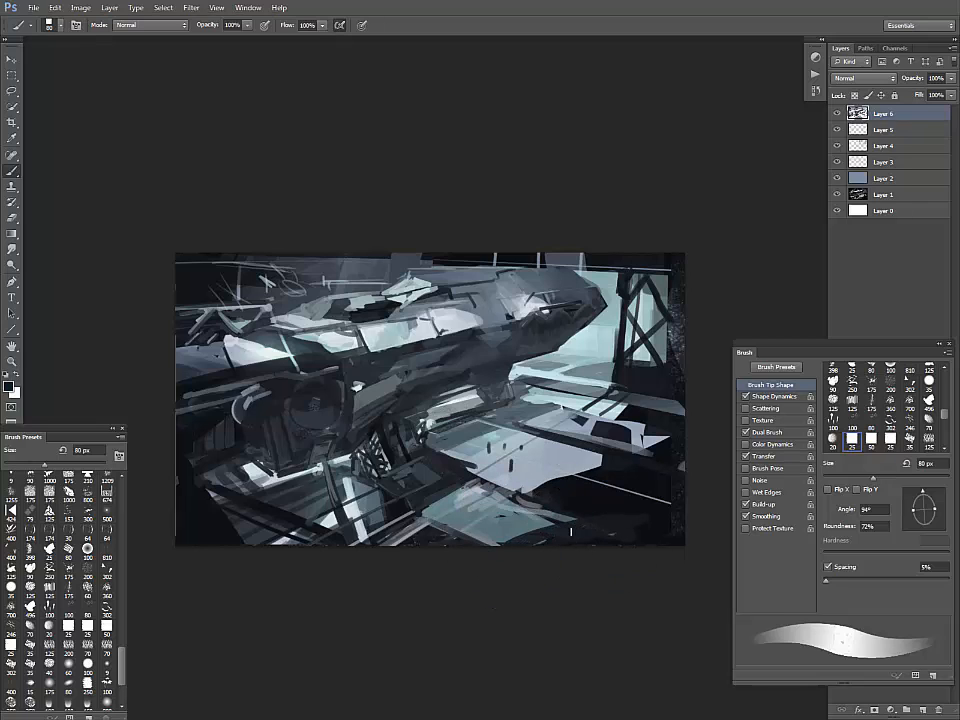
- Save the painting as a new Photoshop file named Session-2.psd in the Real Time Session 01 folder
{"action": "key", "text": "ctrl+shift+s"}
{"action": "left_click", "coordinate": [508, 178]}
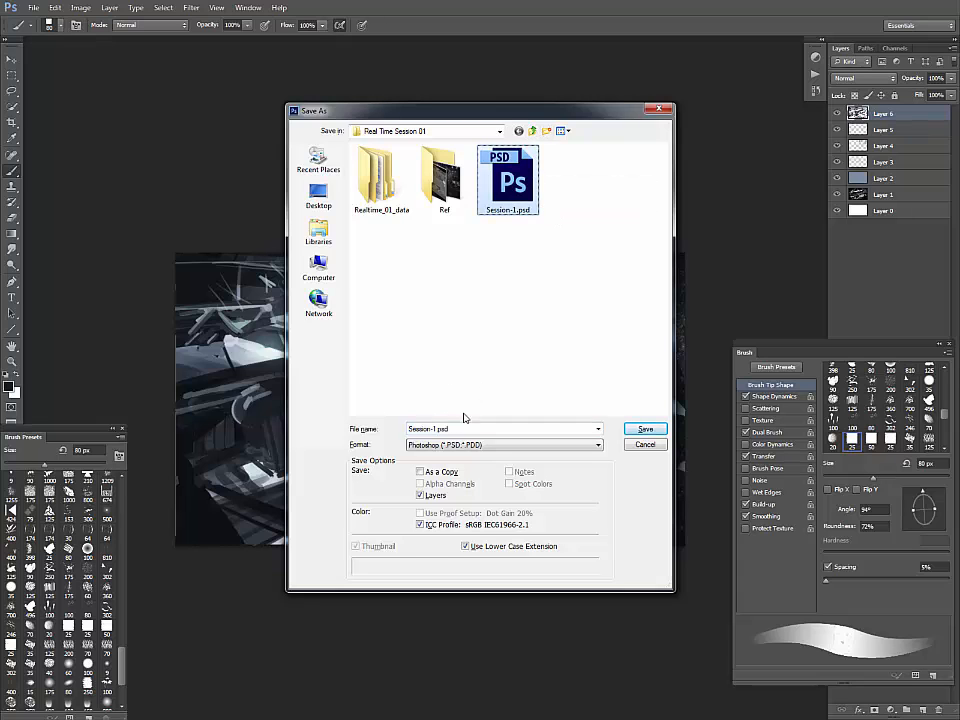
{"action": "double_click", "coordinate": [440, 432]}
{"action": "left_click", "coordinate": [440, 433]}
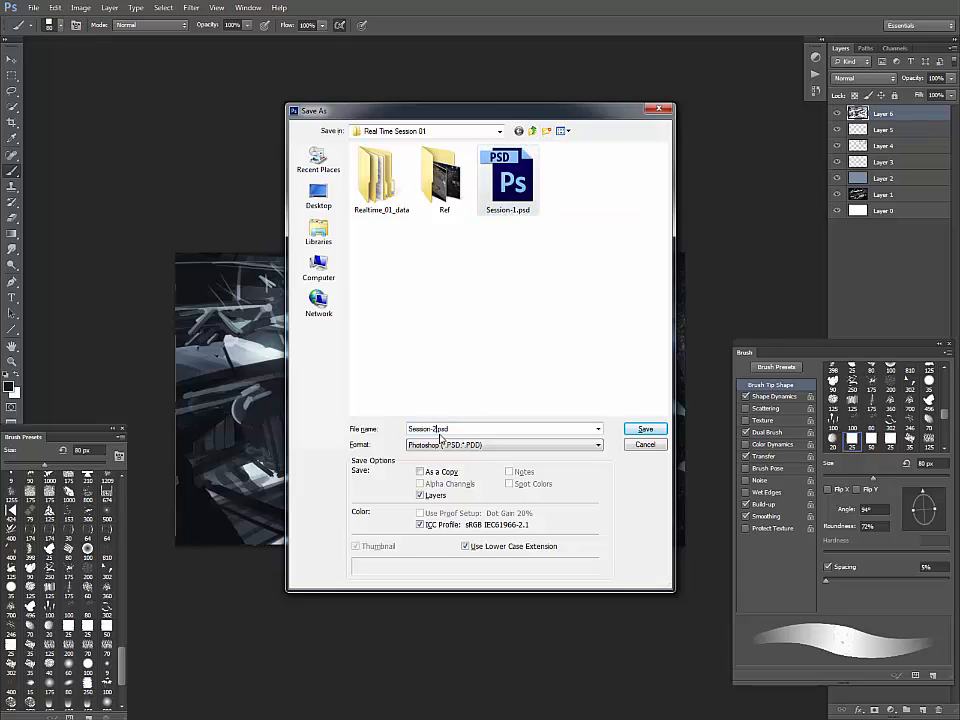
{"action": "type", "text": "2"}
{"action": "key", "text": "Return"}
{"action": "key", "text": "Return"}
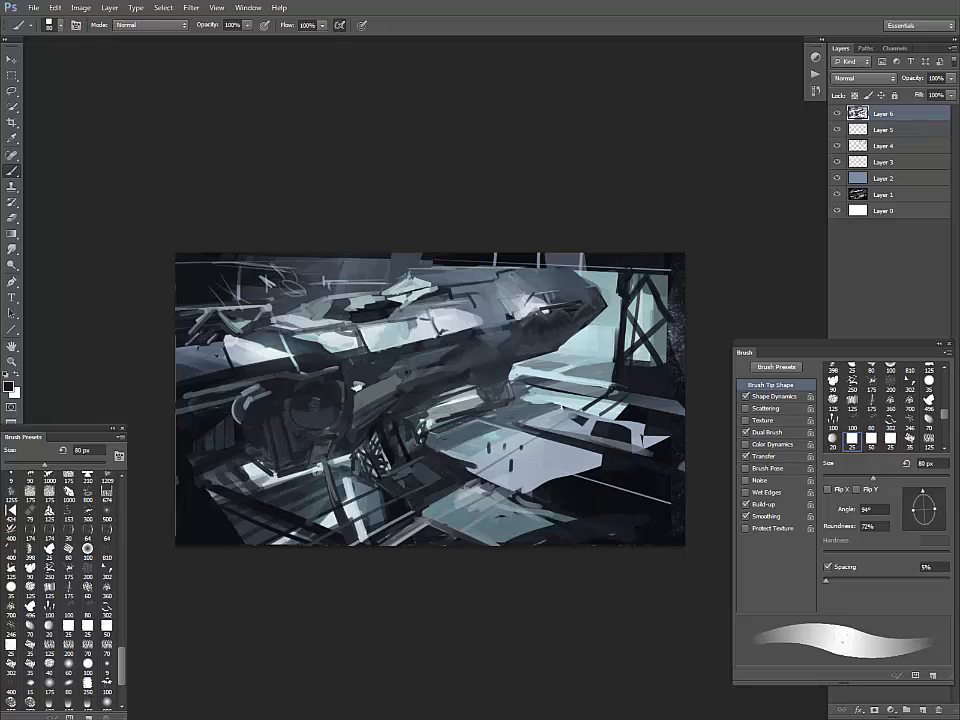
- Paint a diagonal grey plane beside the raised deck block with the textured square brush at 125 px, undoing the first stroke
{"action": "scroll", "coordinate": [100, 620], "scroll_direction": "up", "scroll_amount": 1}
{"action": "left_click", "coordinate": [11, 663]}
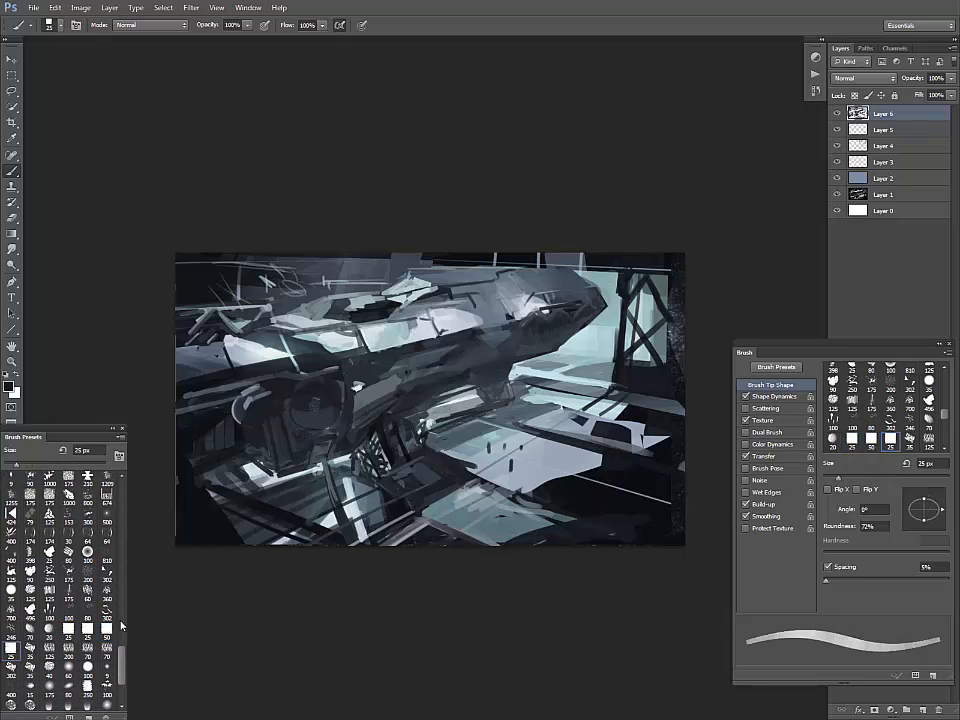
{"action": "left_click", "coordinate": [435, 290], "text": "alt"}
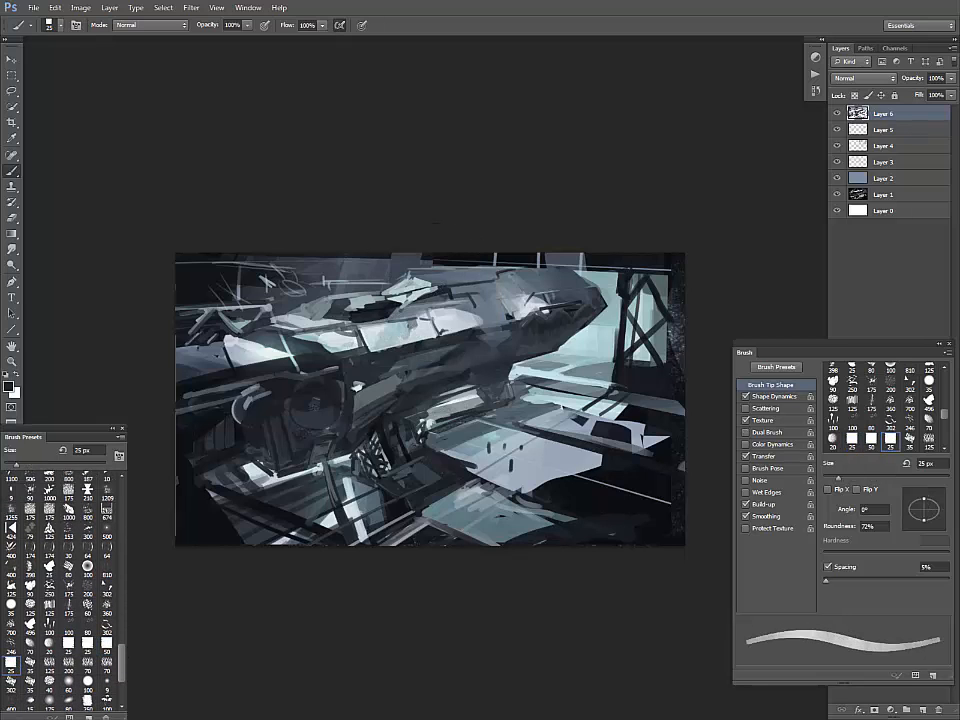
{"action": "key", "text": "bracketleft"}
{"action": "key", "text": "bracketleft"}
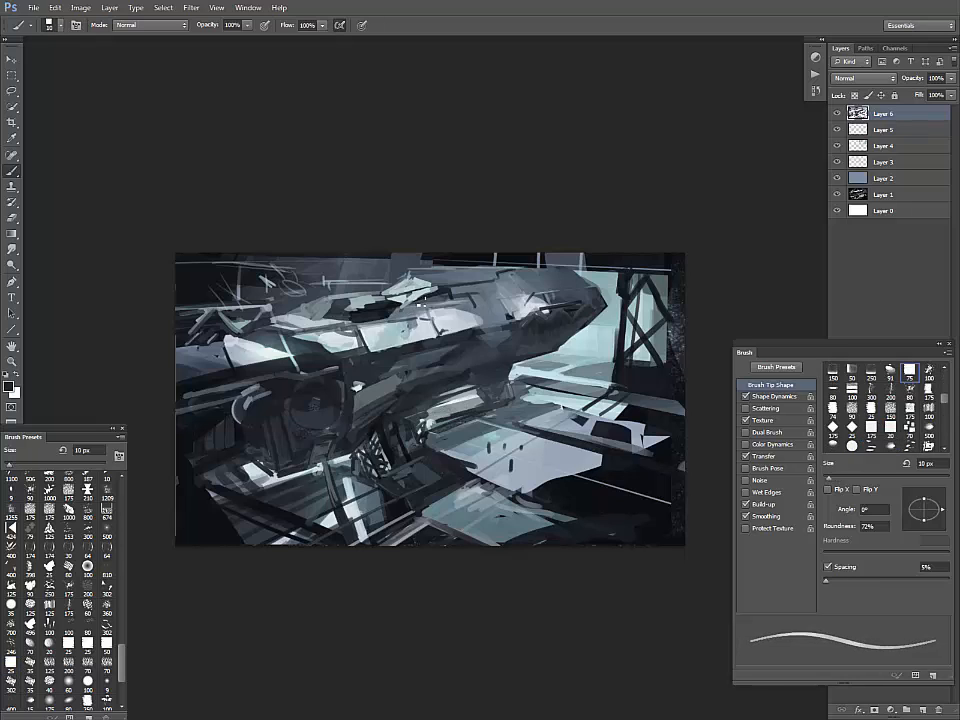
{"action": "key", "text": "bracketright"}
{"action": "key", "text": "bracketright"}
{"action": "key", "text": "bracketright"}
{"action": "key", "text": "bracketright"}
{"action": "key", "text": "bracketright"}
{"action": "key", "text": "bracketright"}
{"action": "key", "text": "bracketright"}
{"action": "key", "text": "bracketright"}
{"action": "key", "text": "bracketright"}
{"action": "key", "text": "bracketright"}
{"action": "key", "text": "bracketright"}
{"action": "key", "text": "bracketright"}
{"action": "key", "text": "bracketright"}
{"action": "left_click", "coordinate": [422, 303], "text": "alt"}
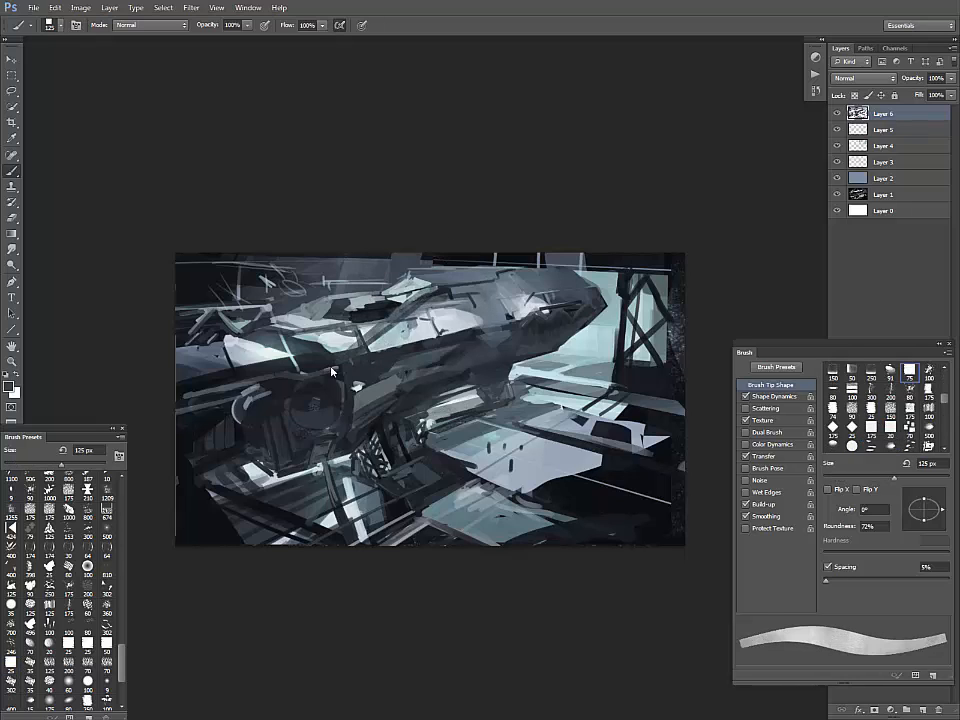
{"action": "key", "text": "ctrl+z"}
{"action": "mouse_move", "coordinate": [354, 353]}
{"action": "left_mouse_down"}
{"action": "mouse_move", "coordinate": [423, 293]}
{"action": "mouse_move", "coordinate": [400, 308]}
{"action": "mouse_move", "coordinate": [376, 300]}
{"action": "left_mouse_up"}
- Repaint the raised deck block with sampled dark and mid-grey tones, covering its pale highlight
{"action": "left_click", "coordinate": [419, 321], "text": "alt"}
{"action": "left_click", "coordinate": [440, 292], "text": "alt"}
{"action": "left_click", "coordinate": [439, 278], "text": "alt"}
{"action": "mouse_move", "coordinate": [447, 272]}
{"action": "left_mouse_down"}
{"action": "mouse_move", "coordinate": [425, 288]}
{"action": "mouse_move", "coordinate": [361, 298]}
{"action": "left_mouse_up"}
{"action": "left_click", "coordinate": [373, 296], "text": "alt"}
{"action": "left_click", "coordinate": [367, 309], "text": "alt"}
{"action": "mouse_move", "coordinate": [394, 281]}
{"action": "left_mouse_down"}
{"action": "mouse_move", "coordinate": [342, 314]}
{"action": "mouse_move", "coordinate": [348, 304]}
{"action": "mouse_move", "coordinate": [354, 332]}
{"action": "mouse_move", "coordinate": [440, 288]}
{"action": "mouse_move", "coordinate": [402, 310]}
{"action": "left_mouse_up"}
{"action": "left_click", "coordinate": [370, 322], "text": "alt"}
{"action": "left_click", "coordinate": [412, 311], "text": "alt"}
{"action": "left_click", "coordinate": [443, 288], "text": "alt"}
- Carve back the bow's underside with sampled pale cyan and rework its lower edge in dark tones
{"action": "left_click", "coordinate": [535, 359], "text": "alt"}
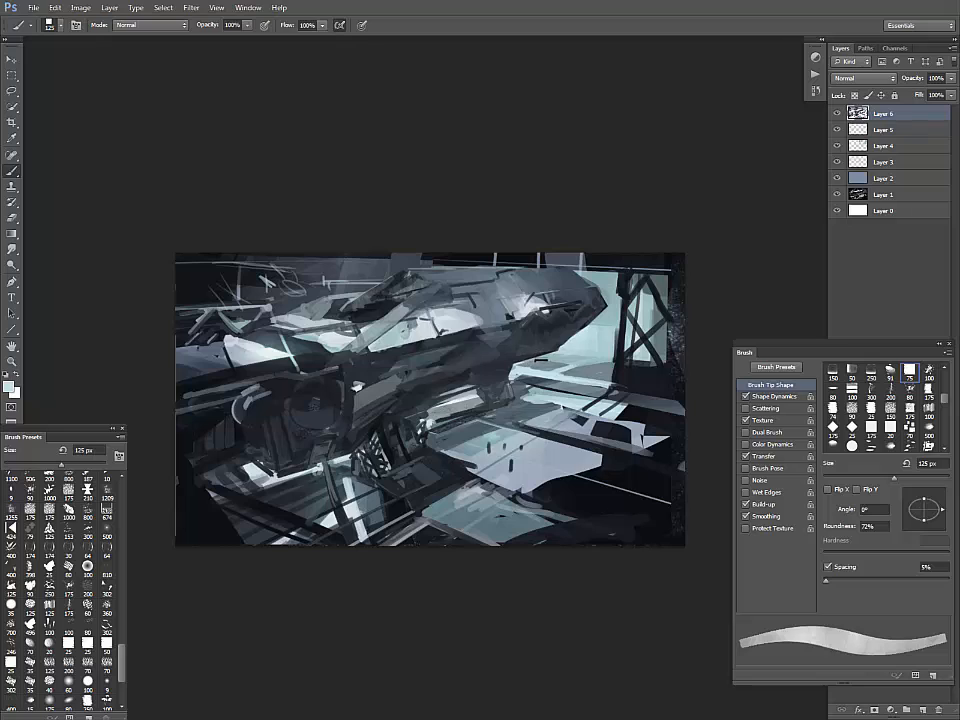
{"action": "mouse_move", "coordinate": [545, 355]}
{"action": "left_mouse_down"}
{"action": "mouse_move", "coordinate": [523, 362]}
{"action": "mouse_move", "coordinate": [591, 331]}
{"action": "mouse_move", "coordinate": [516, 361]}
{"action": "mouse_move", "coordinate": [596, 319]}
{"action": "mouse_move", "coordinate": [518, 362]}
{"action": "left_mouse_up"}
{"action": "left_click", "coordinate": [582, 336], "text": "alt"}
{"action": "left_click", "coordinate": [551, 345], "text": "alt"}
{"action": "left_click", "coordinate": [523, 347], "text": "alt"}
{"action": "left_click", "coordinate": [549, 339], "text": "alt"}
{"action": "left_click", "coordinate": [540, 349], "text": "alt"}
{"action": "left_click", "coordinate": [523, 343], "text": "alt"}
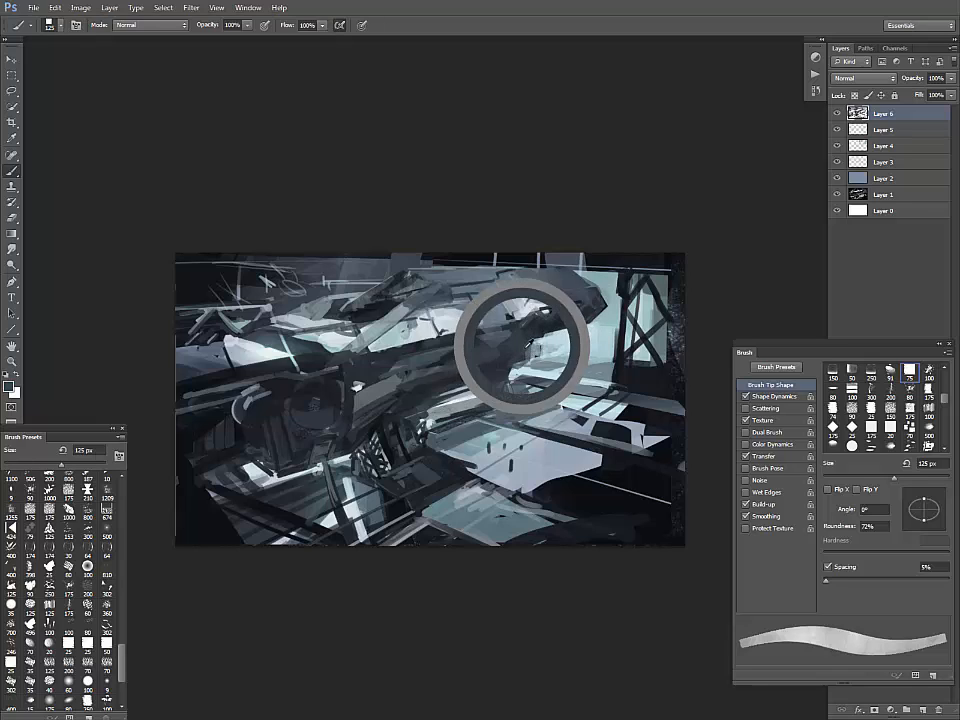
- Paint a dark recessed panel with vertical slats on the hull side, using a brush up to 100 px
{"action": "key", "text": "bracketleft"}
{"action": "key", "text": "bracketleft"}
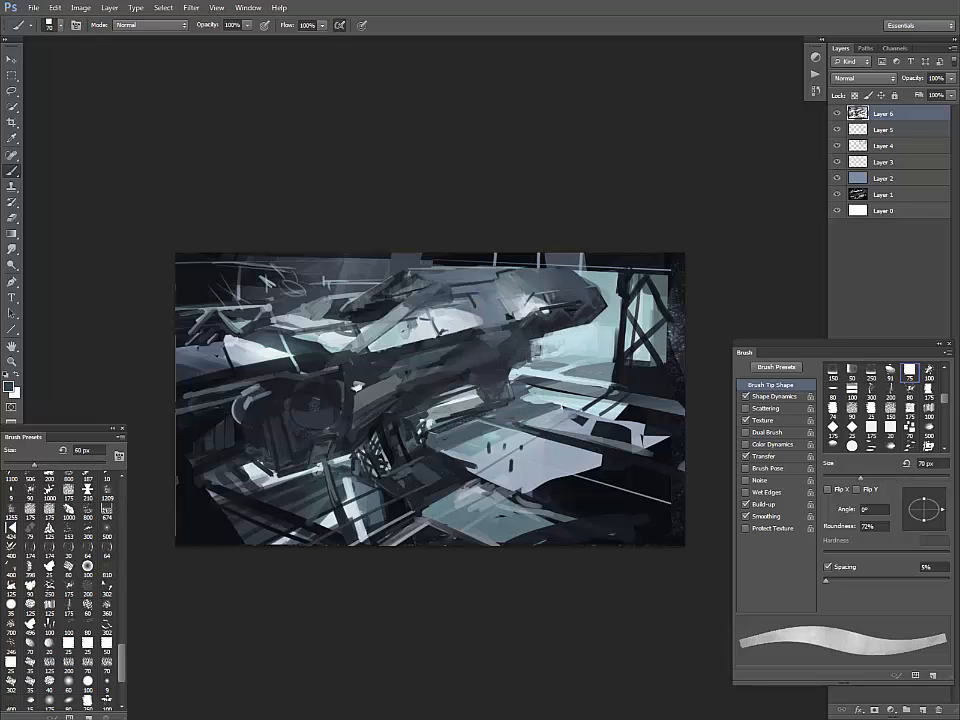
{"action": "key", "text": "bracketleft"}
{"action": "key", "text": "bracketright"}
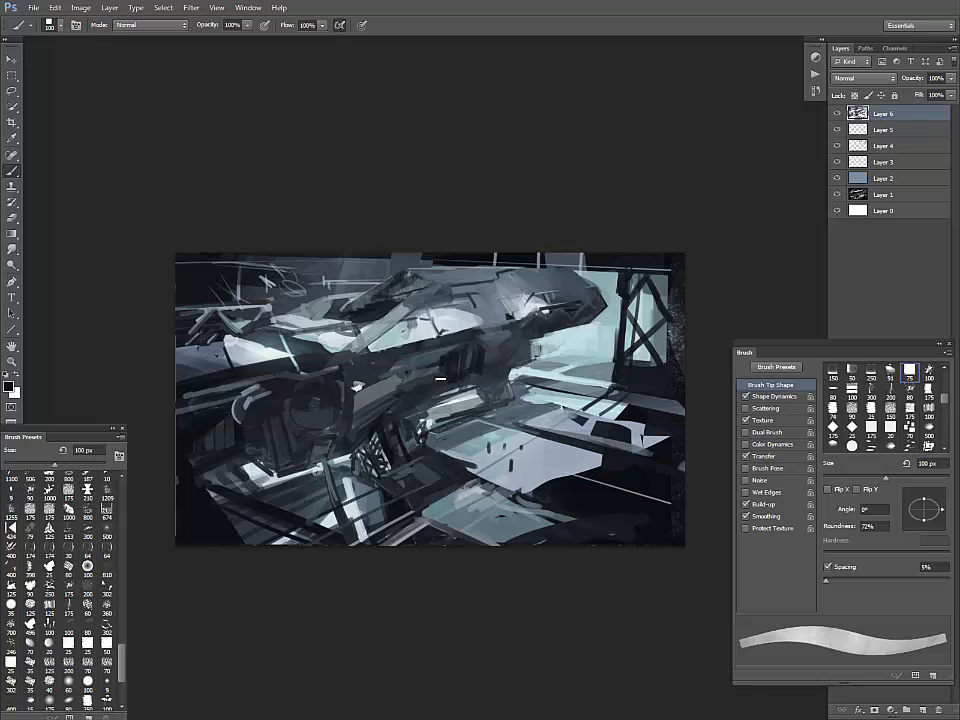
{"action": "mouse_move", "coordinate": [441, 357]}
{"action": "left_mouse_down"}
{"action": "mouse_move", "coordinate": [422, 362]}
{"action": "mouse_move", "coordinate": [425, 391]}
{"action": "mouse_move", "coordinate": [437, 388]}
{"action": "left_mouse_up"}
{"action": "left_click", "coordinate": [467, 360], "text": "alt"}
{"action": "mouse_move", "coordinate": [448, 356]}
{"action": "left_mouse_down"}
{"action": "mouse_move", "coordinate": [447, 386]}
{"action": "mouse_move", "coordinate": [435, 378]}
{"action": "left_mouse_up"}
{"action": "left_click", "coordinate": [454, 359], "text": "alt"}
- Texture the hull side next to the slatted panel with the 35 px grainy brush enlarged to 80 px
{"action": "scroll", "coordinate": [125, 661], "scroll_direction": "down", "scroll_amount": 2}
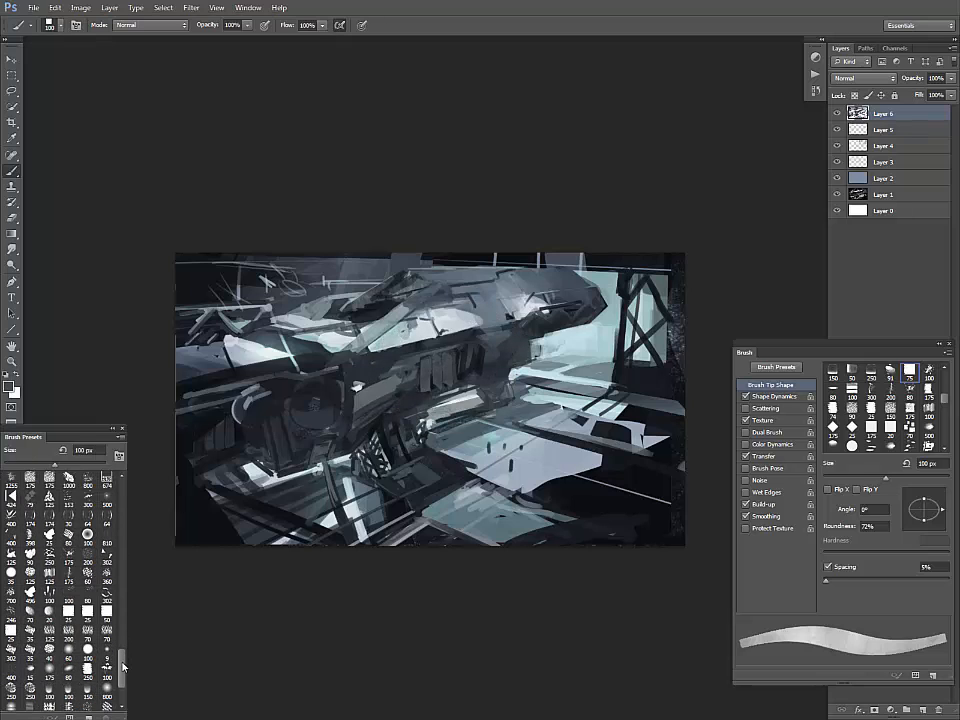
{"action": "left_click", "coordinate": [30, 622]}
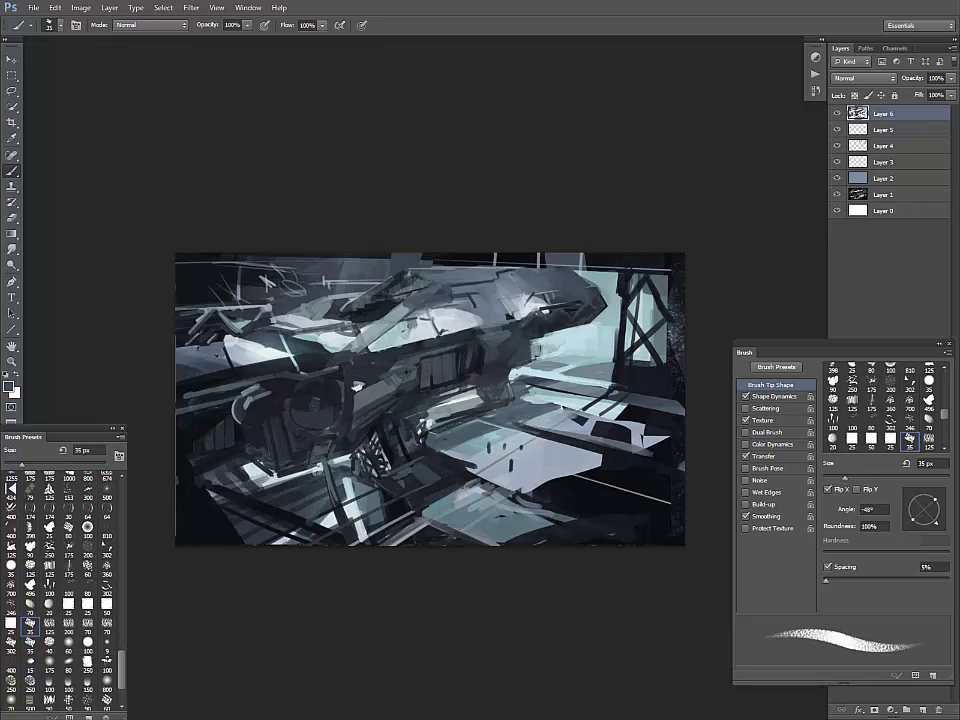
{"action": "key", "text": "bracketright"}
{"action": "key", "text": "bracketright"}
{"action": "key", "text": "bracketright"}
{"action": "key", "text": "bracketright"}
{"action": "key", "text": "bracketright"}
{"action": "key", "text": "bracketright"}
{"action": "left_click", "coordinate": [385, 396], "text": "alt"}
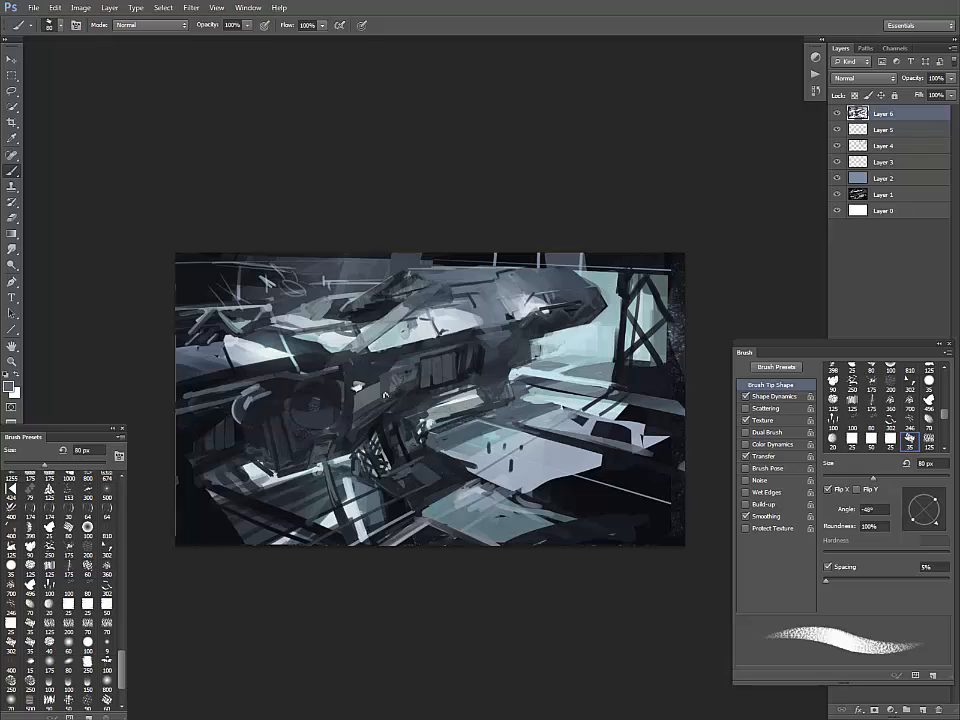
{"action": "left_click", "coordinate": [407, 387], "text": "alt"}
{"action": "left_click_drag", "start_coordinate": [403, 391], "coordinate": [389, 404]}
- Soften the slatted hull panel with sampled dark and grey textured strokes
{"action": "left_click", "coordinate": [432, 387], "text": "alt"}
{"action": "mouse_move", "coordinate": [418, 365]}
{"action": "left_mouse_down"}
{"action": "mouse_move", "coordinate": [419, 389]}
{"action": "mouse_move", "coordinate": [436, 383]}
{"action": "mouse_move", "coordinate": [423, 378]}
{"action": "mouse_move", "coordinate": [423, 387]}
{"action": "left_mouse_up"}
{"action": "left_click", "coordinate": [427, 389], "text": "alt"}
{"action": "left_click", "coordinate": [430, 376], "text": "alt"}
{"action": "left_click", "coordinate": [422, 389], "text": "alt"}
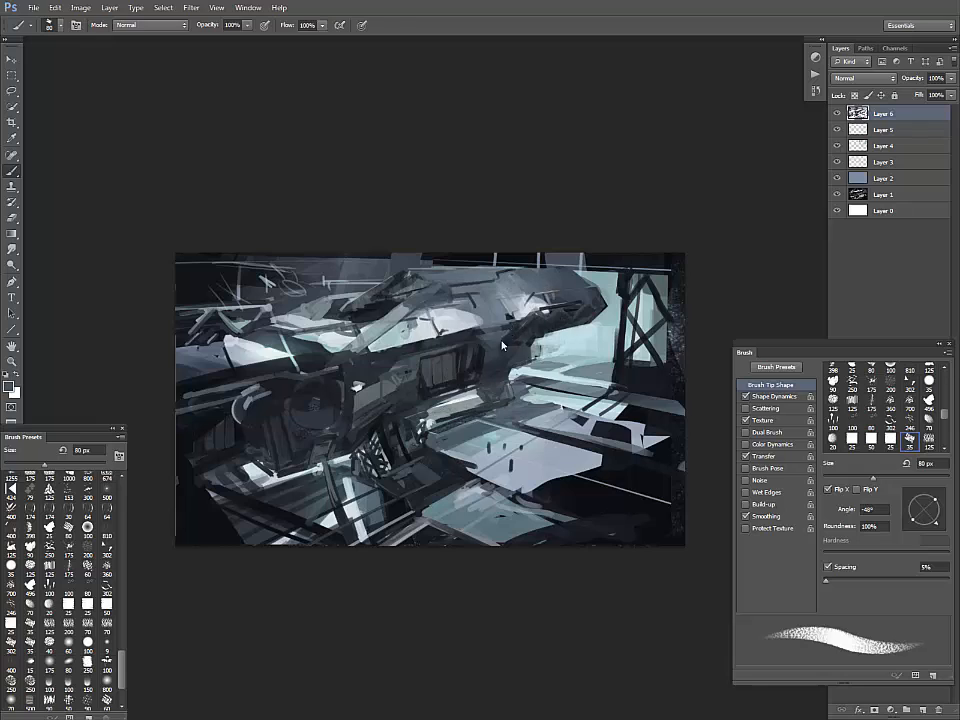
- Rework the hull section under the bow with sampled dark and grey tones
{"action": "left_click", "coordinate": [494, 354], "text": "alt"}
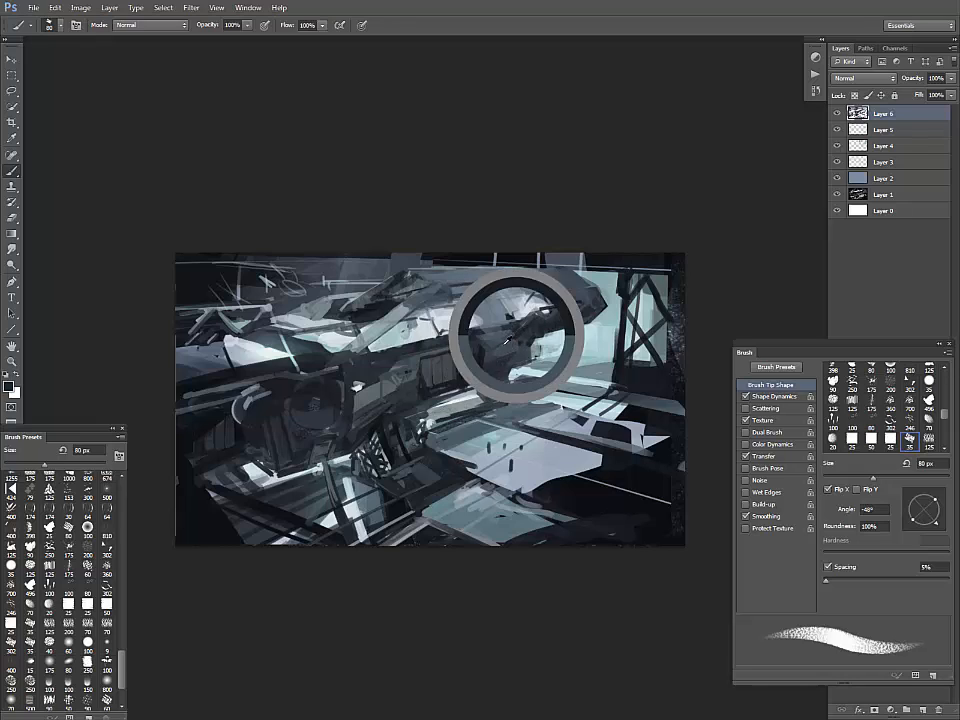
{"action": "left_click", "coordinate": [491, 366], "text": "alt"}
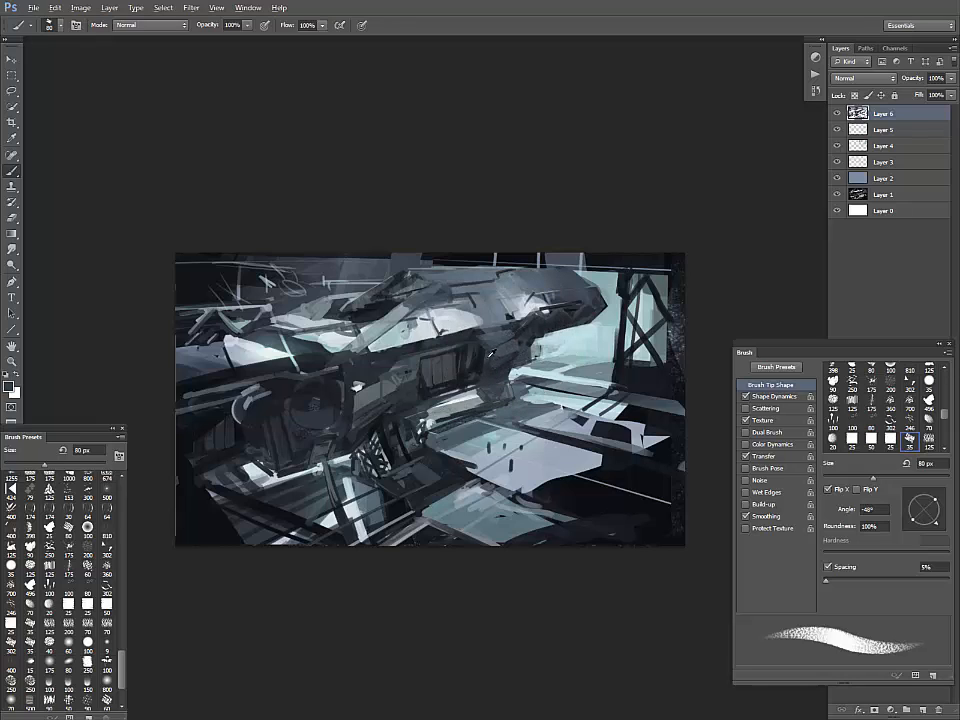
{"action": "left_click", "coordinate": [497, 363], "text": "alt"}
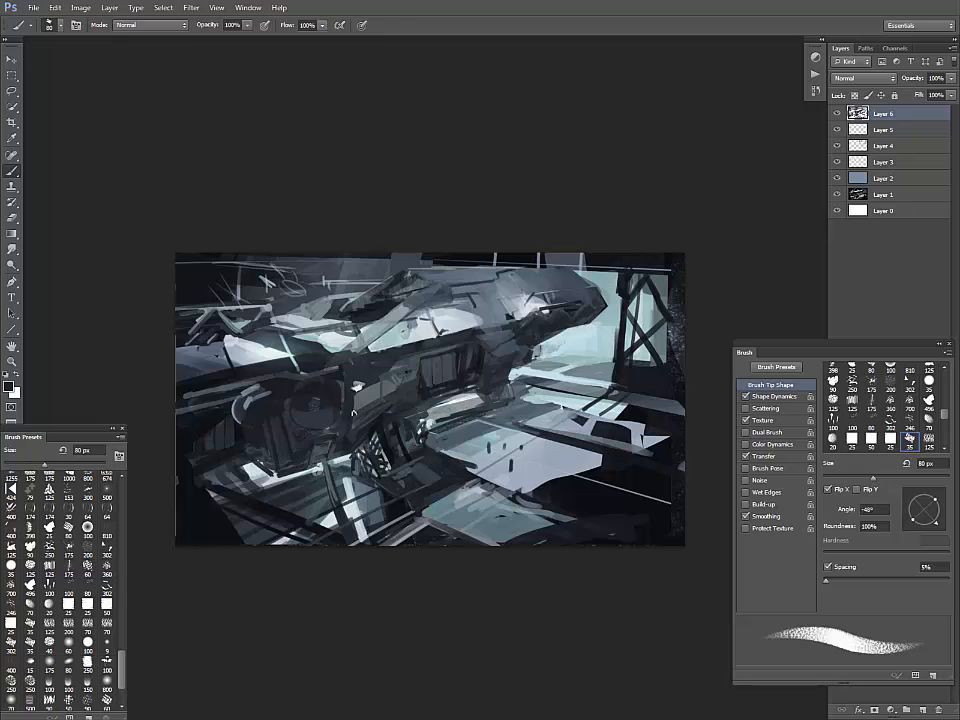
- Cover the pale curved highlight beside the round engine and unify its housing with dark textured strokes
{"action": "left_click", "coordinate": [252, 399], "text": "alt"}
{"action": "left_click_drag", "start_coordinate": [209, 413], "coordinate": [267, 393]}
{"action": "left_click", "coordinate": [256, 402], "text": "alt"}
{"action": "mouse_move", "coordinate": [236, 410]}
{"action": "left_mouse_down"}
{"action": "mouse_move", "coordinate": [238, 443]}
{"action": "mouse_move", "coordinate": [237, 414]}
{"action": "left_mouse_up"}
{"action": "left_click", "coordinate": [245, 432], "text": "alt"}
{"action": "left_click", "coordinate": [240, 424], "text": "alt"}
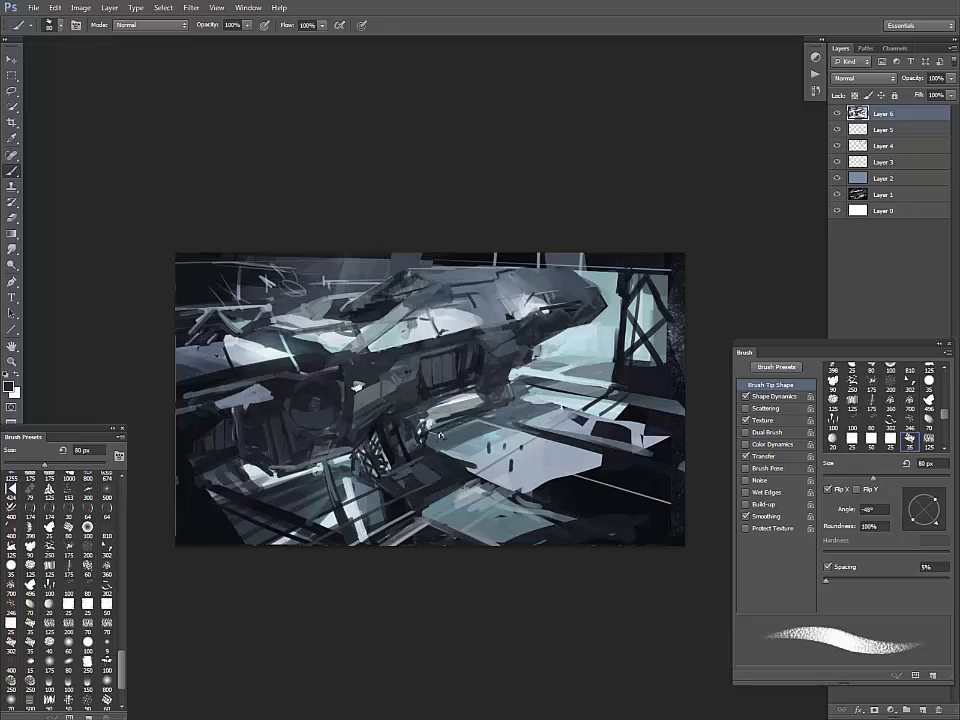
- Paint sampled dark textured strokes over the floor strips beyond the pale platform
{"action": "left_click", "coordinate": [603, 415], "text": "alt"}
{"action": "left_click_drag", "start_coordinate": [606, 413], "coordinate": [545, 405]}
{"action": "mouse_move", "coordinate": [616, 411]}
{"action": "left_mouse_down"}
{"action": "mouse_move", "coordinate": [578, 417]}
{"action": "mouse_move", "coordinate": [564, 439]}
{"action": "left_mouse_up"}
{"action": "left_click", "coordinate": [599, 423], "text": "alt"}
{"action": "left_click", "coordinate": [603, 432], "text": "alt"}
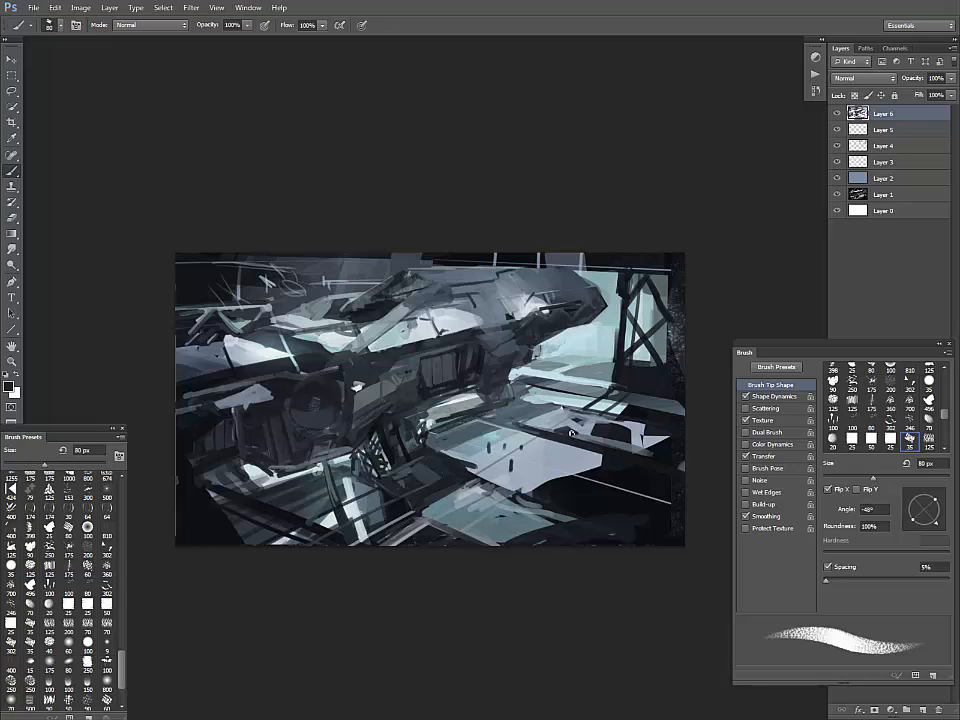
- Refine the pale platform's lower edge with sampled textured strokes
{"action": "left_click", "coordinate": [356, 348], "text": "alt"}
{"action": "left_click", "coordinate": [551, 491], "text": "alt"}
{"action": "mouse_move", "coordinate": [541, 491]}
{"action": "left_mouse_down"}
{"action": "mouse_move", "coordinate": [464, 469]}
{"action": "mouse_move", "coordinate": [481, 465]}
{"action": "mouse_move", "coordinate": [436, 507]}
{"action": "mouse_move", "coordinate": [509, 503]}
{"action": "mouse_move", "coordinate": [472, 489]}
{"action": "mouse_move", "coordinate": [457, 500]}
{"action": "mouse_move", "coordinate": [497, 489]}
{"action": "left_mouse_up"}
{"action": "left_click", "coordinate": [468, 468], "text": "alt"}
- Lasso an area along the teal foreground platform's upper edge, paint inside it with a sampled tone, and deselect
{"action": "left_click", "coordinate": [398, 378], "text": "alt"}
{"action": "key", "text": "l"}
{"action": "key", "text": "b"}
{"action": "mouse_move", "coordinate": [466, 488]}
{"action": "left_mouse_down"}
{"action": "mouse_move", "coordinate": [505, 490]}
{"action": "mouse_move", "coordinate": [497, 523]}
{"action": "mouse_move", "coordinate": [540, 522]}
{"action": "left_mouse_up"}
{"action": "key", "text": "ctrl+d"}
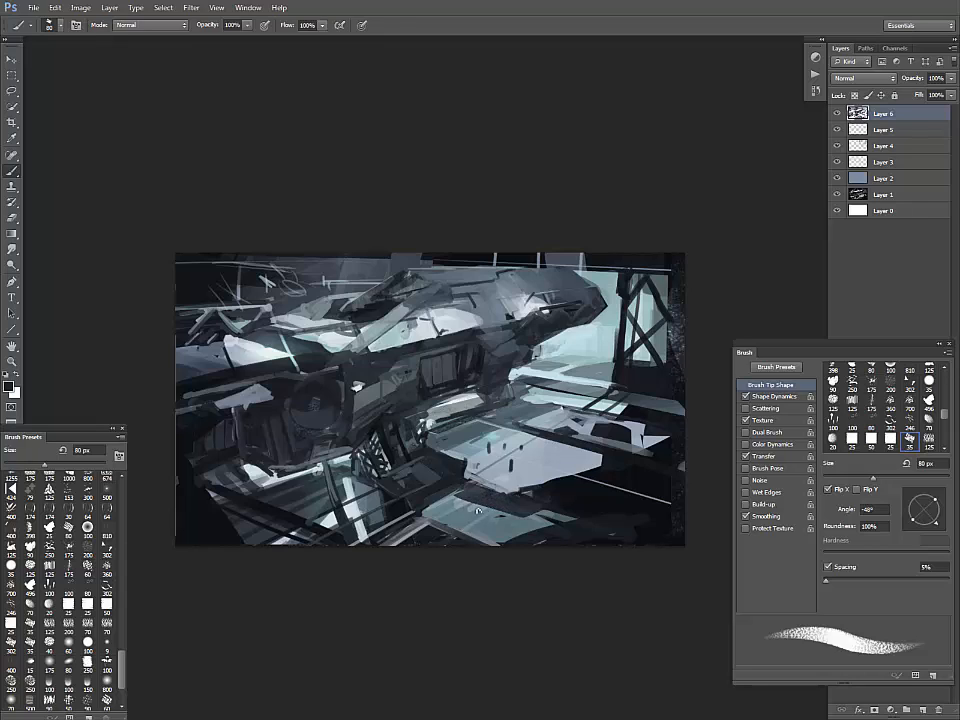
- Refine the hull's top contour above the dark recess with sampled blue-grey strokes
{"action": "left_click", "coordinate": [474, 490], "text": "alt"}
{"action": "left_click", "coordinate": [420, 502], "text": "alt"}
{"action": "left_click", "coordinate": [378, 291], "text": "alt"}
{"action": "left_click", "coordinate": [424, 276], "text": "alt"}
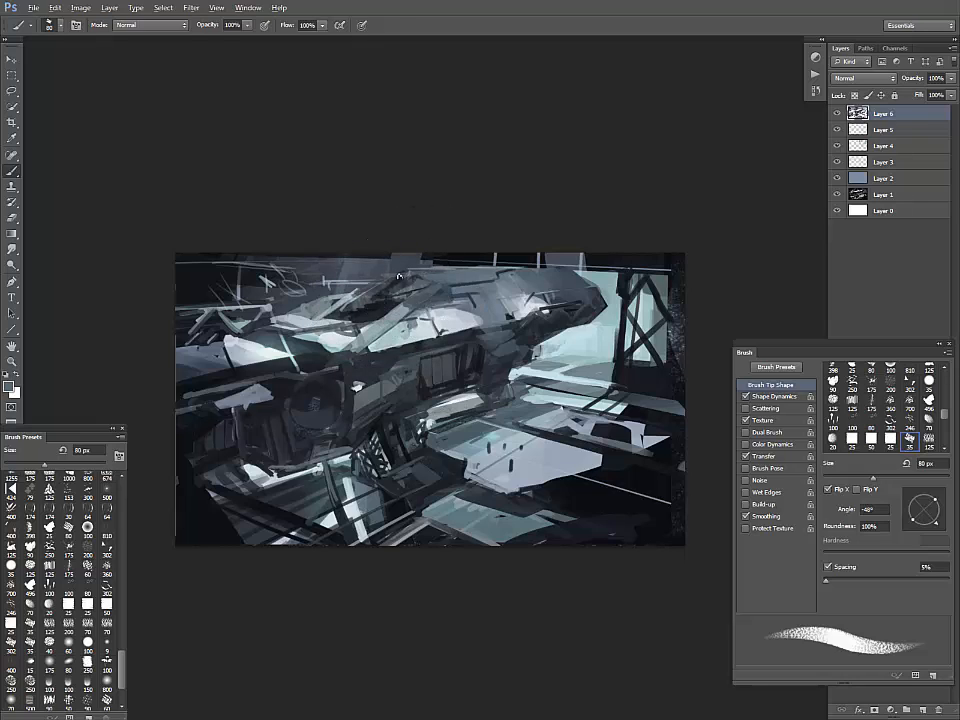
{"action": "left_click", "coordinate": [388, 283], "text": "alt"}
{"action": "left_click", "coordinate": [402, 287], "text": "alt"}
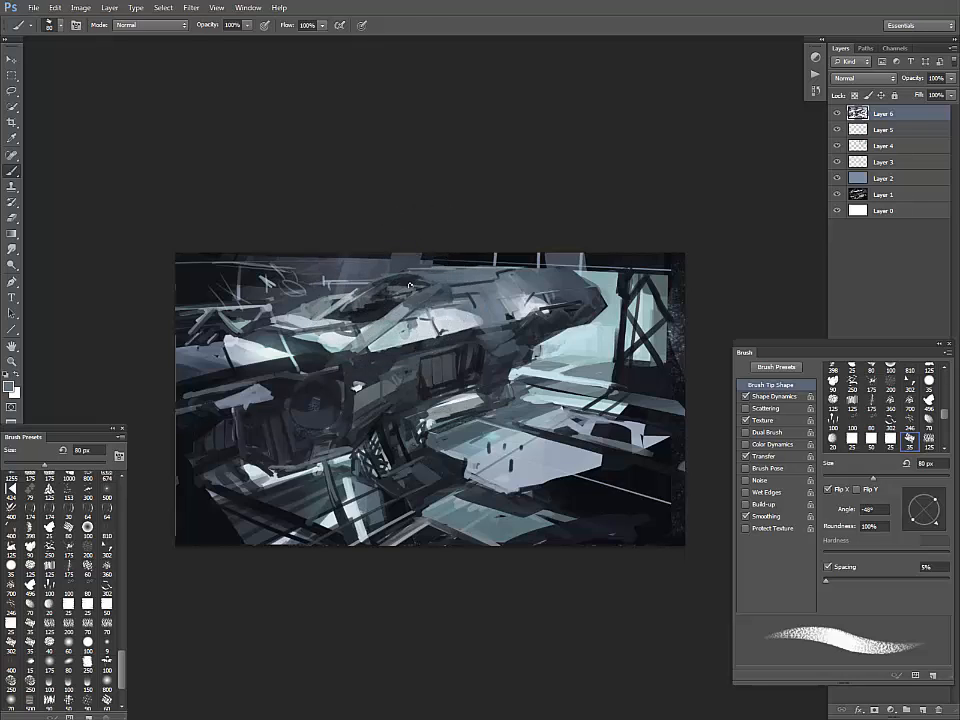
- Define the dark recess in the upper hull, painting small slats inside it with sampled dark and light tones
{"action": "left_click", "coordinate": [407, 278], "text": "alt"}
{"action": "left_click", "coordinate": [407, 292], "text": "alt"}
{"action": "mouse_move", "coordinate": [393, 295]}
{"action": "left_mouse_down"}
{"action": "mouse_move", "coordinate": [367, 307]}
{"action": "mouse_move", "coordinate": [398, 289]}
{"action": "mouse_move", "coordinate": [358, 305]}
{"action": "mouse_move", "coordinate": [397, 290]}
{"action": "left_mouse_up"}
{"action": "left_click", "coordinate": [376, 310], "text": "alt"}
{"action": "left_click", "coordinate": [405, 293], "text": "alt"}
{"action": "left_click", "coordinate": [369, 309], "text": "alt"}
{"action": "left_click", "coordinate": [384, 302], "text": "alt"}
{"action": "left_click", "coordinate": [384, 291], "text": "alt"}
{"action": "left_click", "coordinate": [387, 316], "text": "alt"}
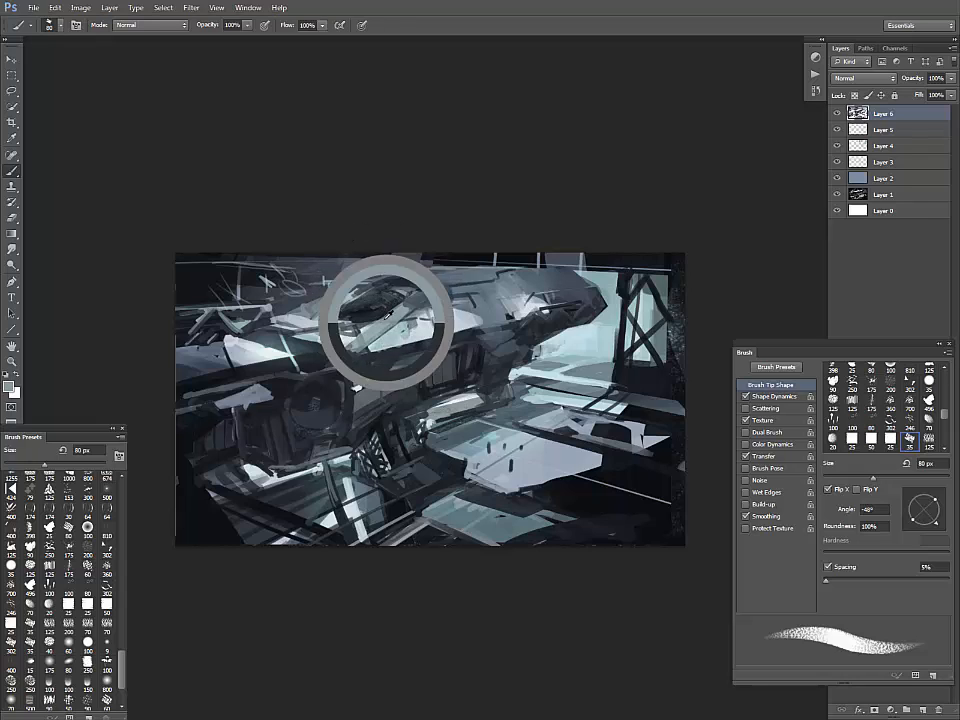
{"action": "left_click", "coordinate": [390, 293], "text": "alt"}
{"action": "left_click", "coordinate": [383, 314], "text": "alt"}
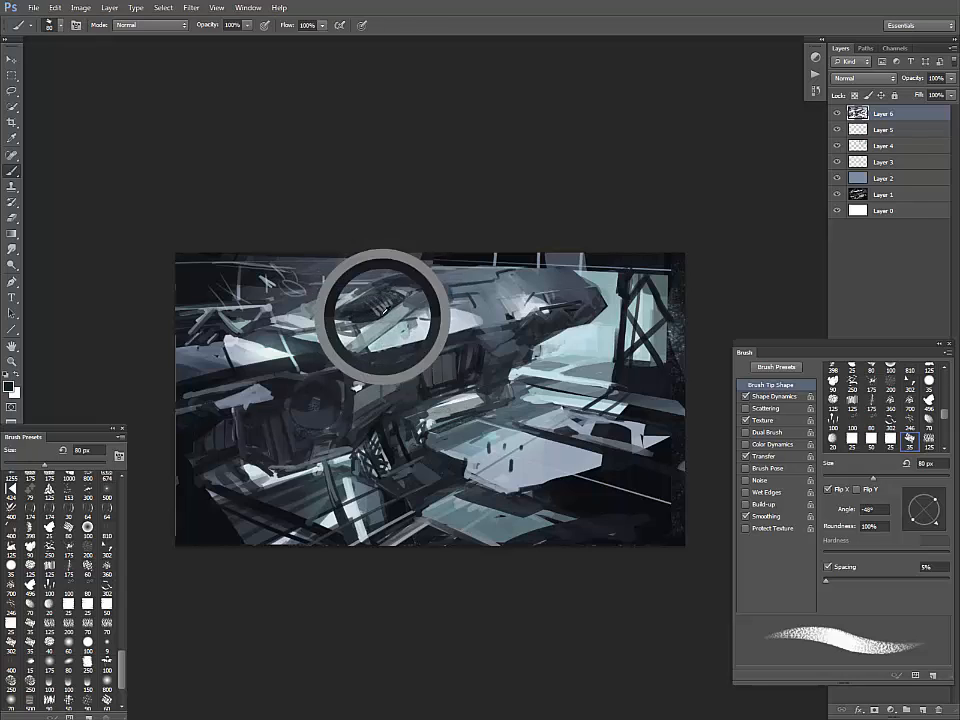
- Extend the slatted recess's surround over the adjoining pale panel and its lower corner with sampled darker strokes
{"action": "left_click", "coordinate": [352, 315], "text": "alt"}
{"action": "left_click", "coordinate": [352, 289], "text": "alt"}
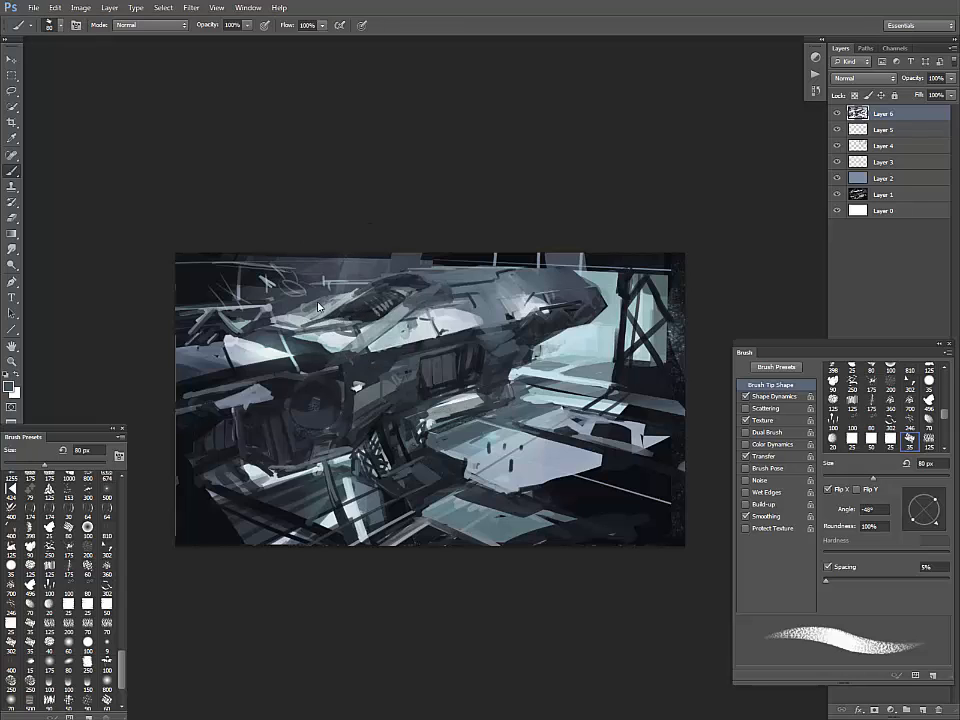
{"action": "left_click", "coordinate": [331, 289], "text": "alt"}
{"action": "left_click", "coordinate": [345, 288], "text": "alt"}
{"action": "left_click", "coordinate": [348, 308], "text": "alt"}
{"action": "left_click", "coordinate": [341, 327], "text": "alt"}
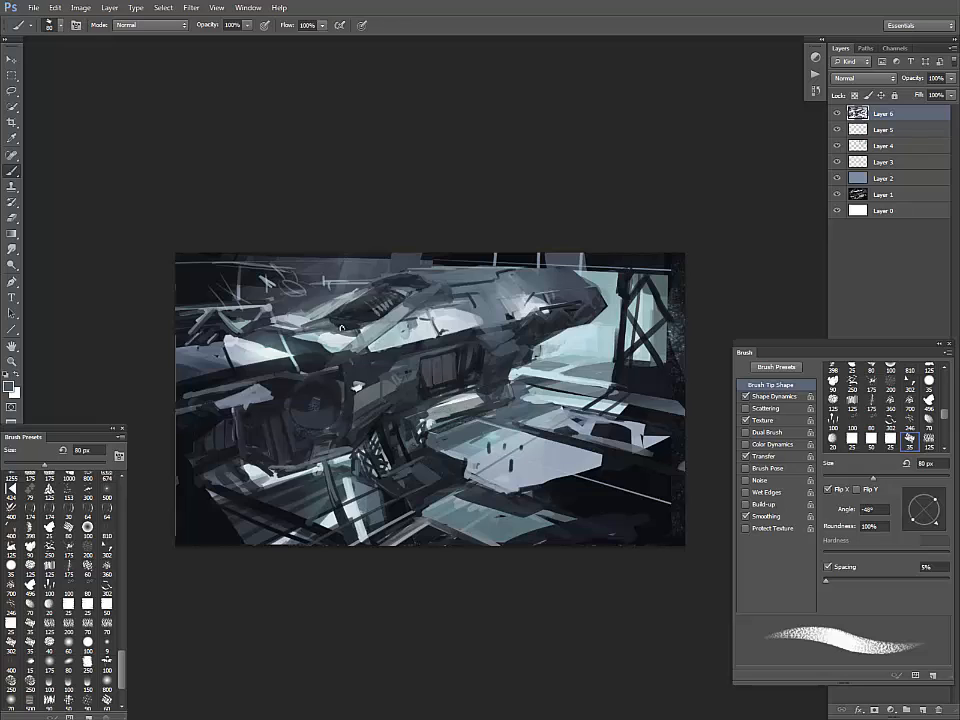
{"action": "left_click", "coordinate": [342, 323], "text": "alt"}
{"action": "left_click", "coordinate": [334, 322], "text": "alt"}
{"action": "mouse_move", "coordinate": [318, 322]}
{"action": "left_mouse_down"}
{"action": "mouse_move", "coordinate": [287, 333]}
{"action": "mouse_move", "coordinate": [318, 336]}
{"action": "left_mouse_up"}
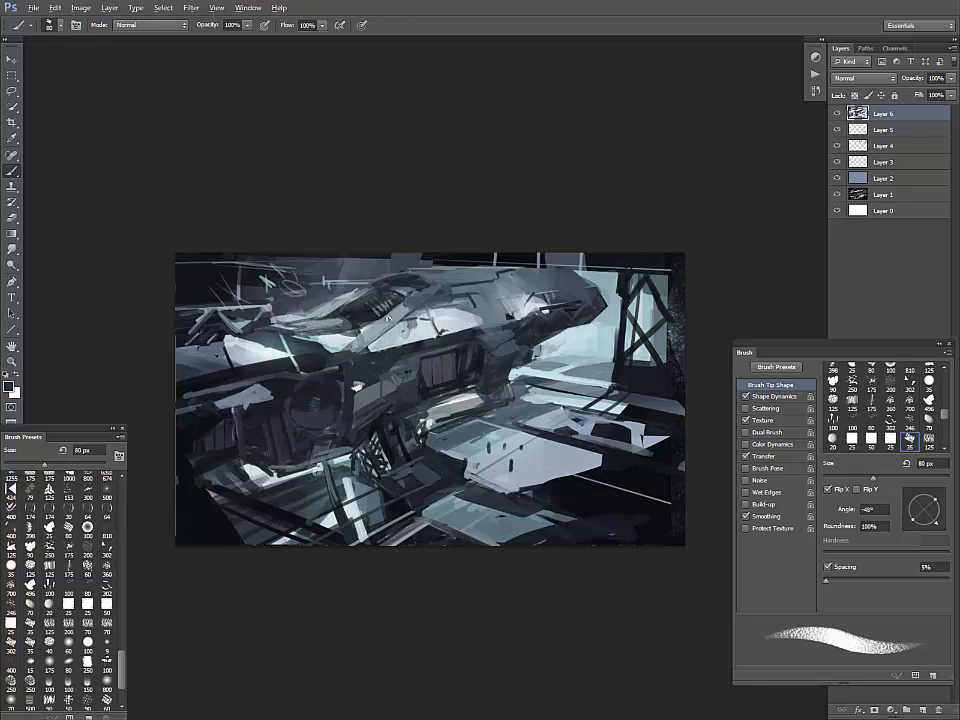
{"action": "left_click", "coordinate": [338, 326], "text": "alt"}
- Tidy the hull's pale top edge beside the recess and cover the thin background lines above it with dark strokes
{"action": "left_click", "coordinate": [411, 253], "text": "alt"}
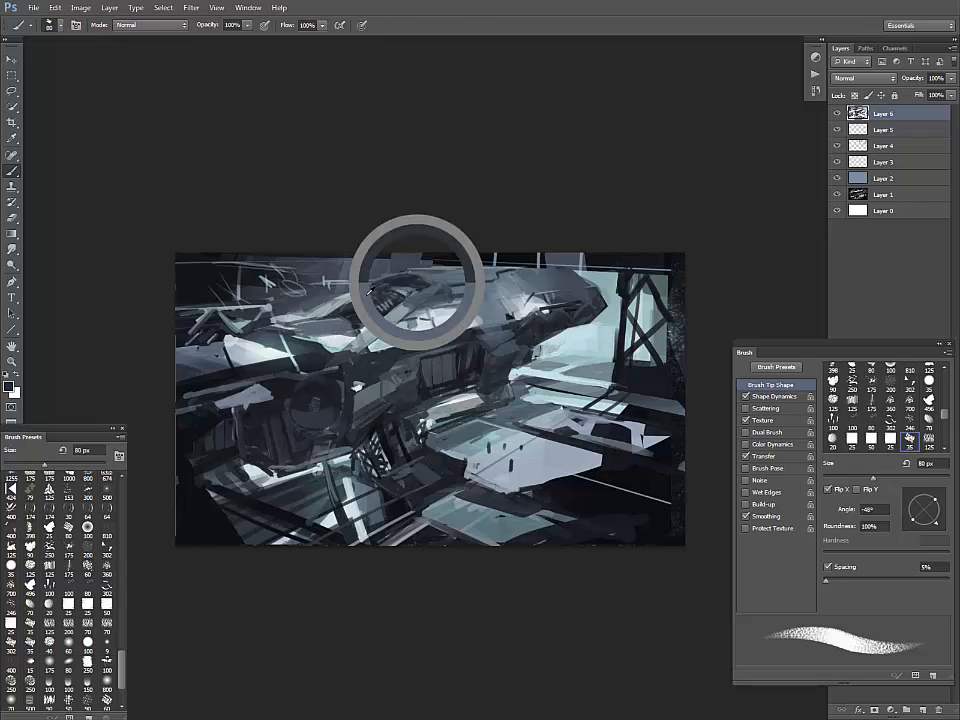
{"action": "left_click", "coordinate": [350, 316], "text": "alt"}
{"action": "mouse_move", "coordinate": [352, 316]}
{"action": "left_mouse_down"}
{"action": "mouse_move", "coordinate": [345, 327]}
{"action": "mouse_move", "coordinate": [296, 328]}
{"action": "mouse_move", "coordinate": [260, 308]}
{"action": "mouse_move", "coordinate": [272, 326]}
{"action": "left_mouse_up"}
{"action": "left_click", "coordinate": [282, 312], "text": "alt"}
{"action": "left_click", "coordinate": [285, 274], "text": "alt"}
{"action": "left_click_drag", "start_coordinate": [300, 258], "coordinate": [193, 265]}
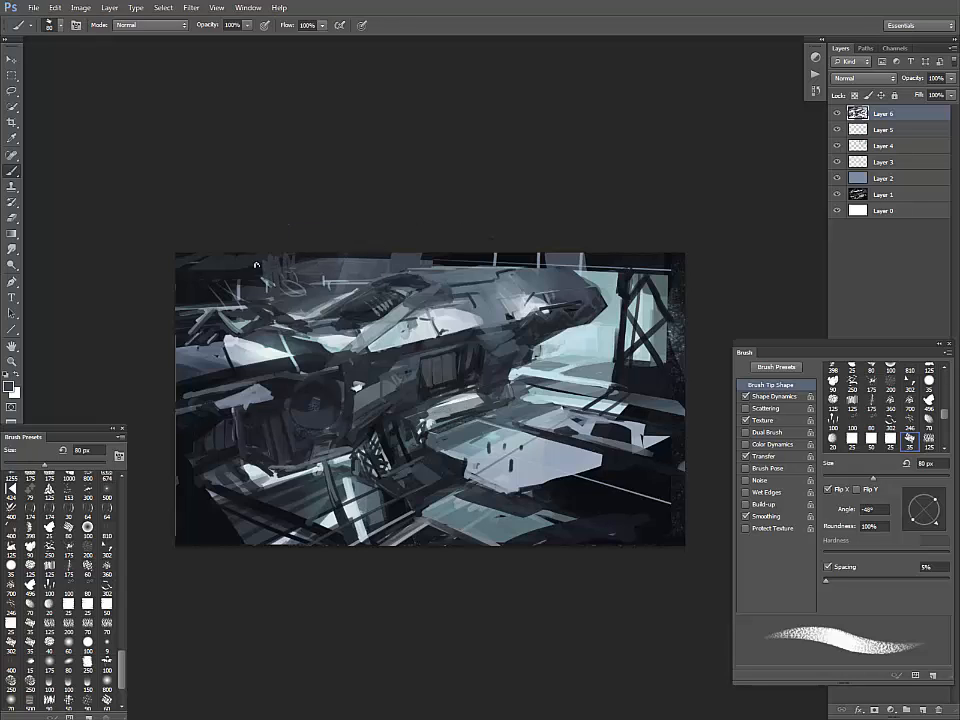
- Stamp spiky teal marks along the hull edge above the round engine with the 302 px dual-tip brush
{"action": "left_click", "coordinate": [107, 549]}
{"action": "left_click", "coordinate": [243, 278], "text": "alt"}
{"action": "left_click_drag", "start_coordinate": [260, 270], "coordinate": [290, 260]}
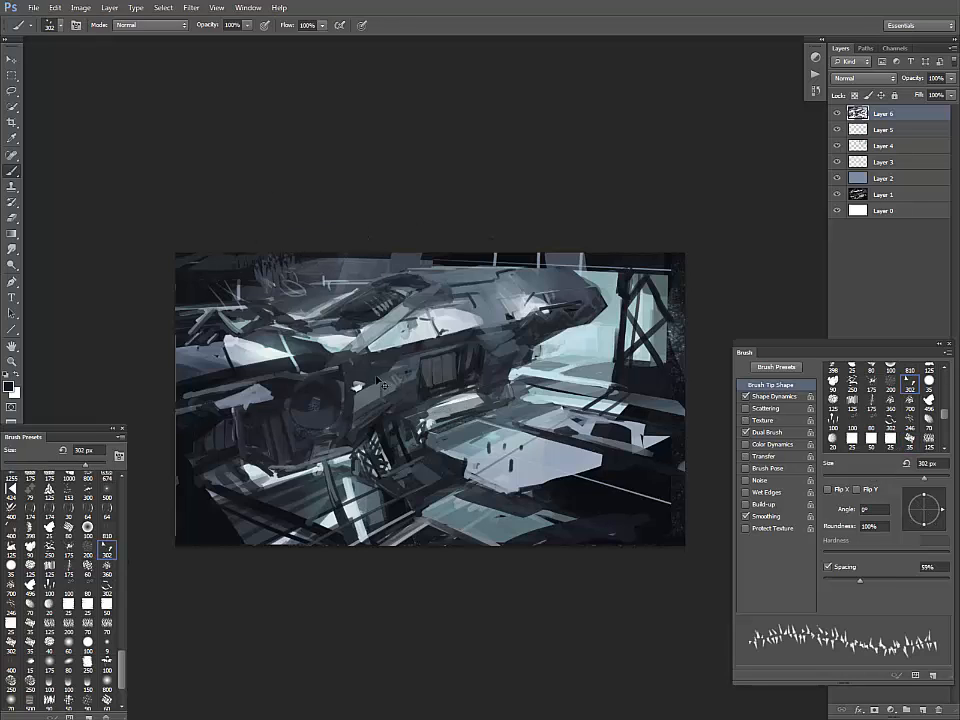
{"action": "key", "text": "ctrl+z"}
{"action": "left_click", "coordinate": [296, 355], "text": "alt"}
{"action": "left_click_drag", "start_coordinate": [204, 379], "coordinate": [335, 361]}
{"action": "key", "text": "ctrl+z"}
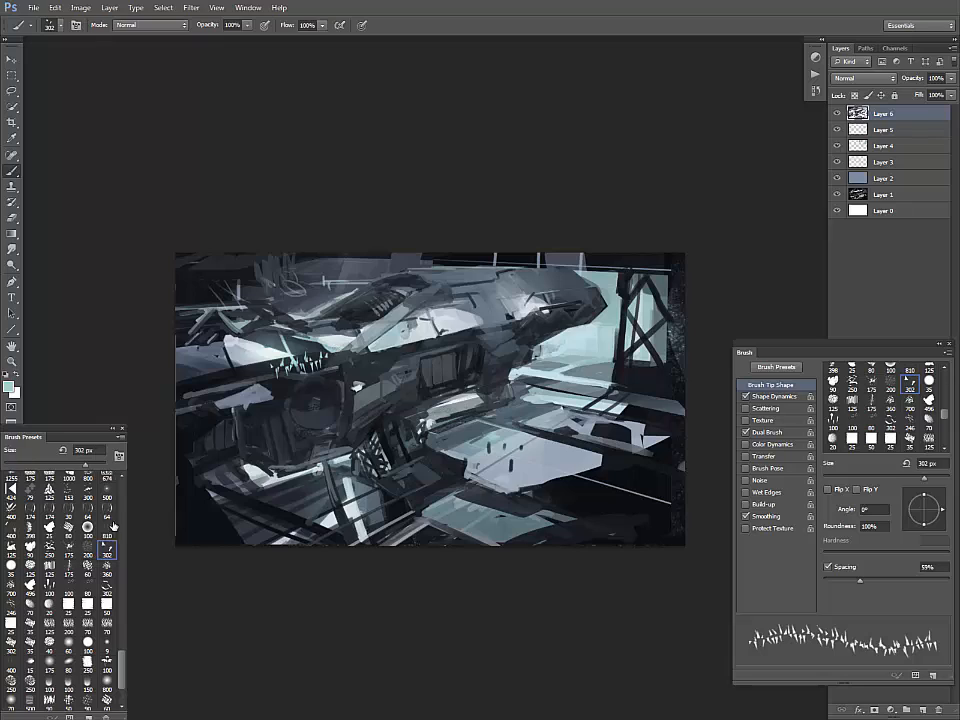
- Trim and blend the spiky teal marks with sampled strokes of the 125 px textured brush
{"action": "left_click", "coordinate": [49, 567]}
{"action": "left_click", "coordinate": [301, 360], "text": "alt"}
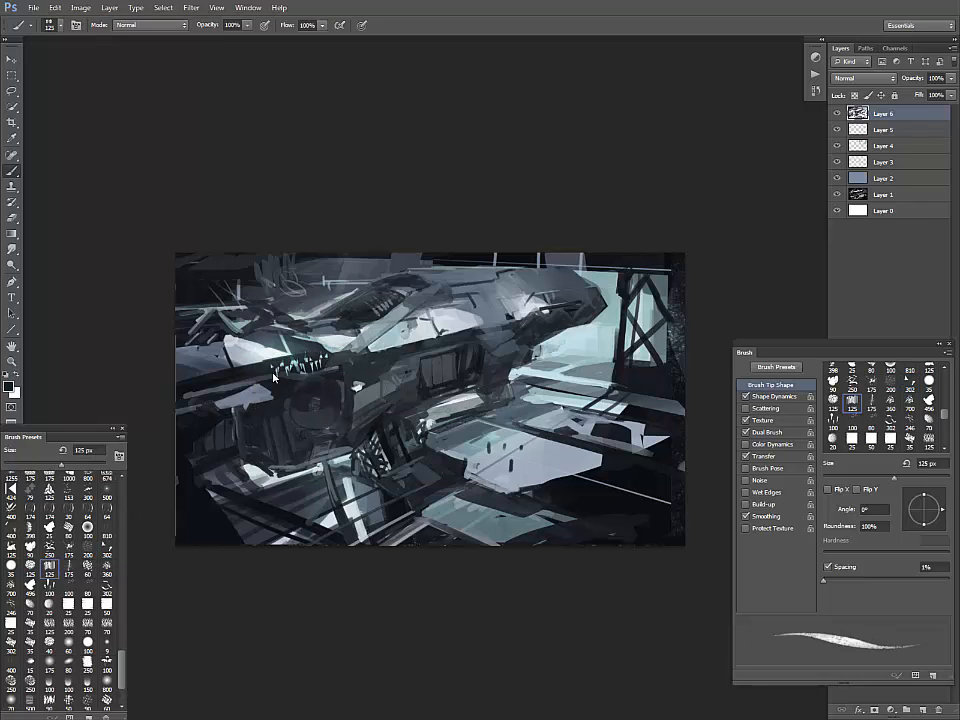
{"action": "left_click_drag", "start_coordinate": [280, 363], "coordinate": [331, 371]}
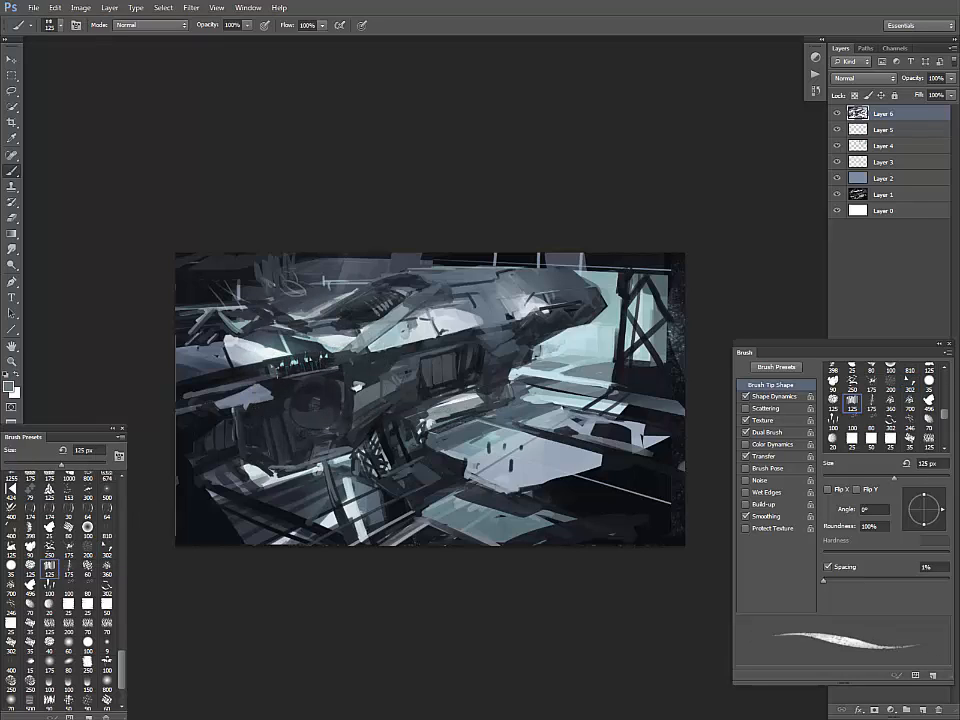
{"action": "left_click", "coordinate": [255, 370], "text": "alt"}
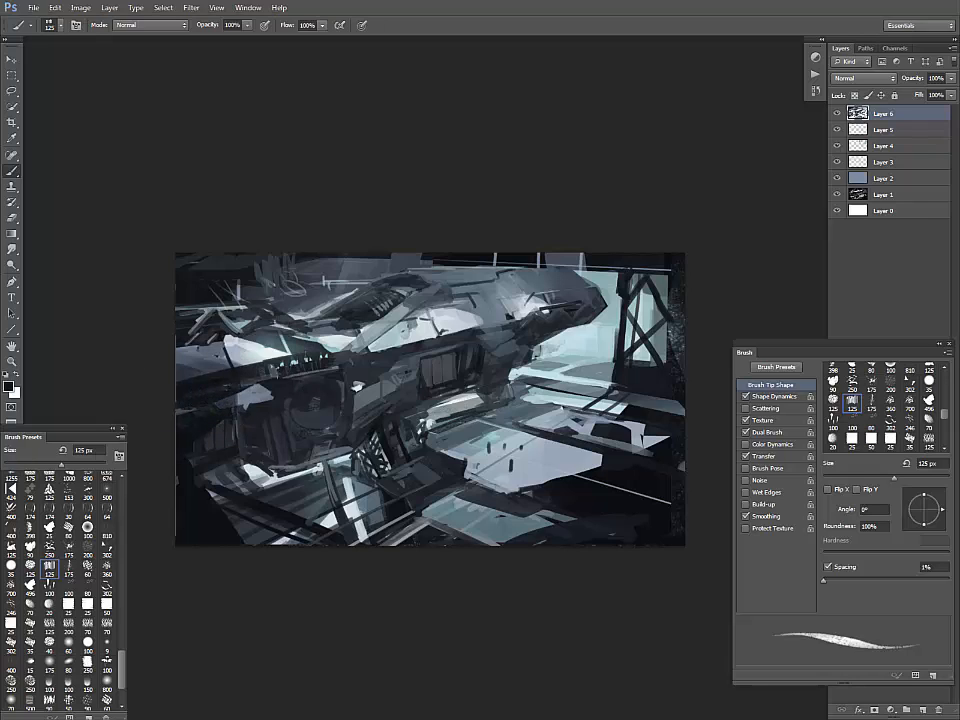
- Paint sampled dark textured strokes over the engine housing and the hull end beside it
{"action": "left_click", "coordinate": [181, 407], "text": "alt"}
{"action": "left_click", "coordinate": [195, 381], "text": "alt"}
{"action": "left_click_drag", "start_coordinate": [238, 400], "coordinate": [273, 399]}
{"action": "left_click", "coordinate": [264, 408], "text": "alt"}
{"action": "left_click", "coordinate": [355, 387], "text": "alt"}
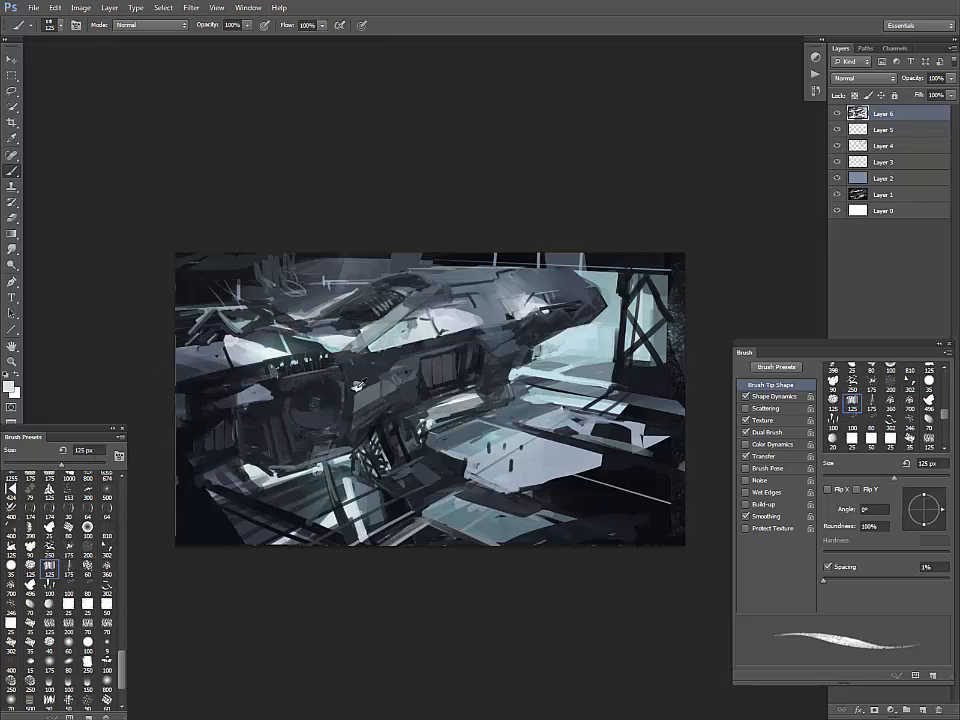
- Paint a long band along the hull edge above the round engine with sampled grey tones
{"action": "left_click", "coordinate": [290, 271], "text": "alt"}
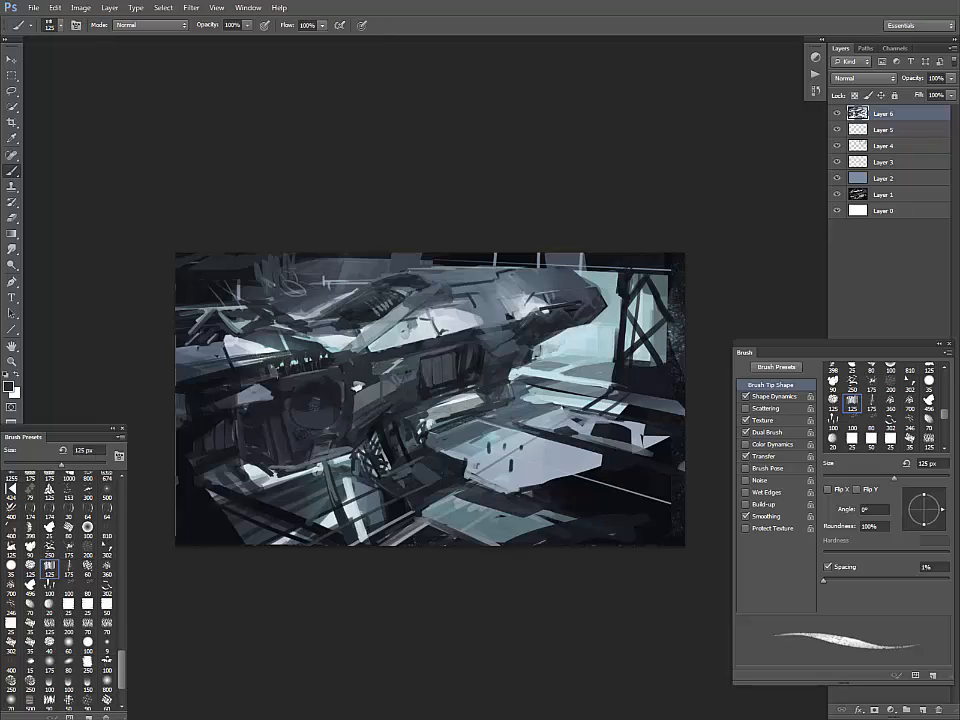
{"action": "left_click", "coordinate": [376, 350], "text": "alt"}
{"action": "left_click_drag", "start_coordinate": [390, 361], "coordinate": [316, 378]}
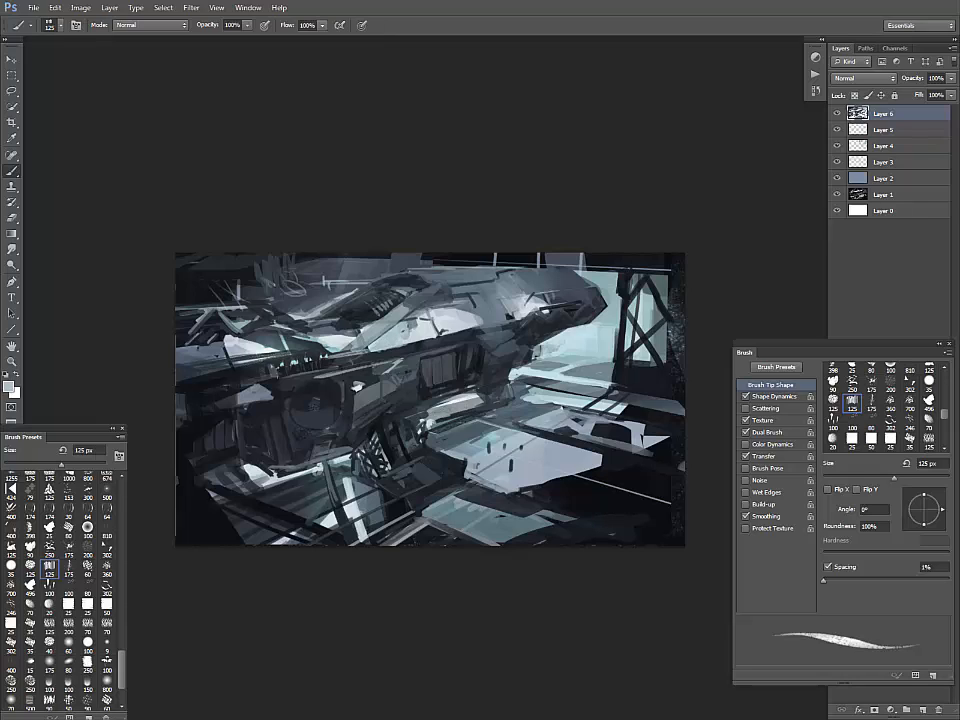
{"action": "left_click", "coordinate": [384, 343], "text": "alt"}
{"action": "left_click", "coordinate": [356, 367], "text": "alt"}
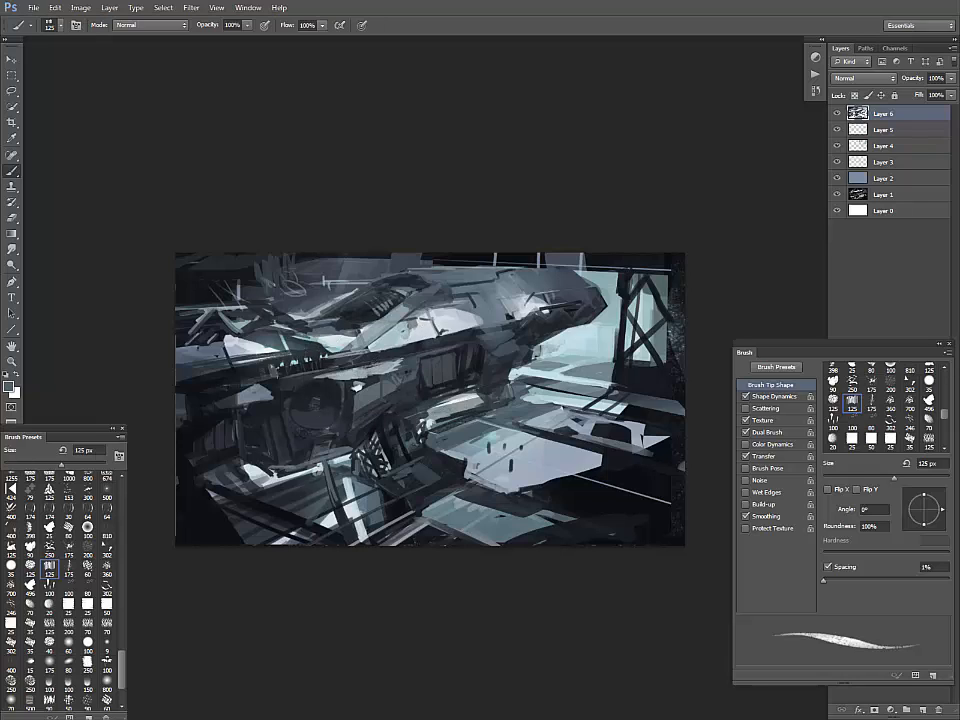
- Sharpen the plating just above the round engine with alternating sampled dark and light strokes
{"action": "left_click", "coordinate": [351, 353], "text": "alt"}
{"action": "left_click", "coordinate": [347, 372], "text": "alt"}
{"action": "left_click", "coordinate": [375, 359], "text": "alt"}
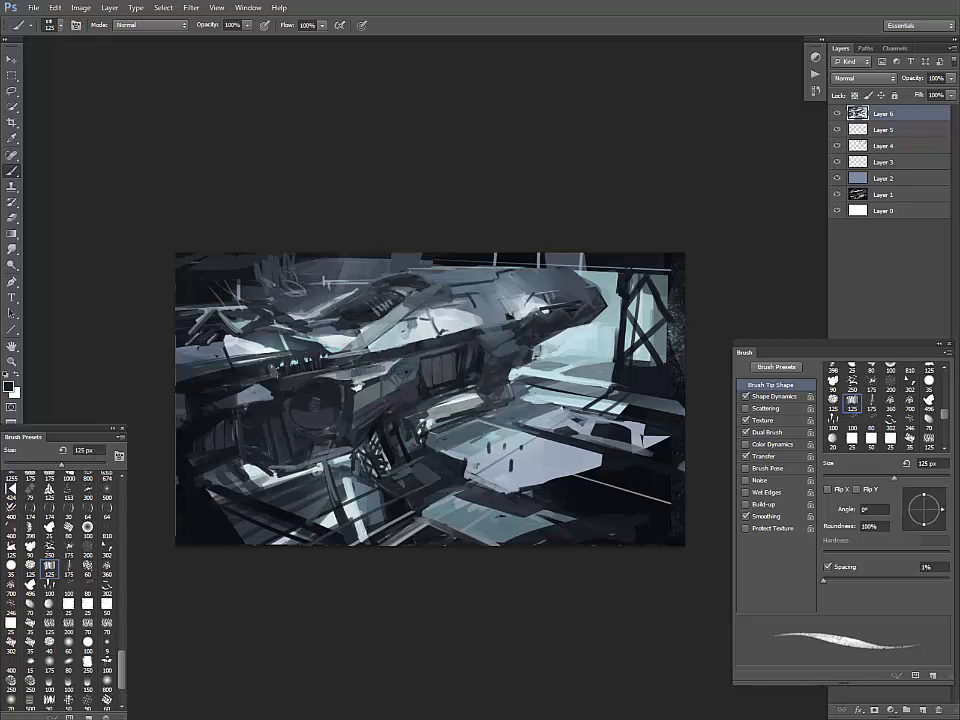
{"action": "left_click", "coordinate": [331, 374], "text": "alt"}
{"action": "mouse_move", "coordinate": [334, 370]}
{"action": "left_mouse_down"}
{"action": "mouse_move", "coordinate": [297, 377]}
{"action": "mouse_move", "coordinate": [314, 376]}
{"action": "left_mouse_up"}
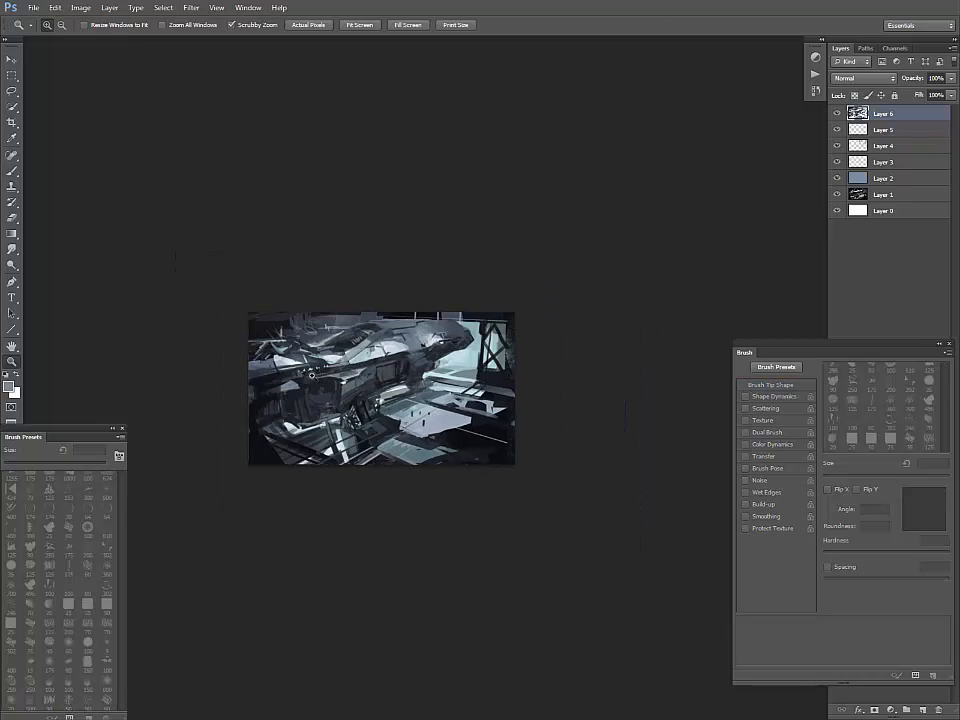
- Rework the round engine's housing with sampled textured strokes, undoing the stroke that does not fit
{"action": "key", "text": "ctrl+plus"}
{"action": "key", "text": "ctrl+plus"}
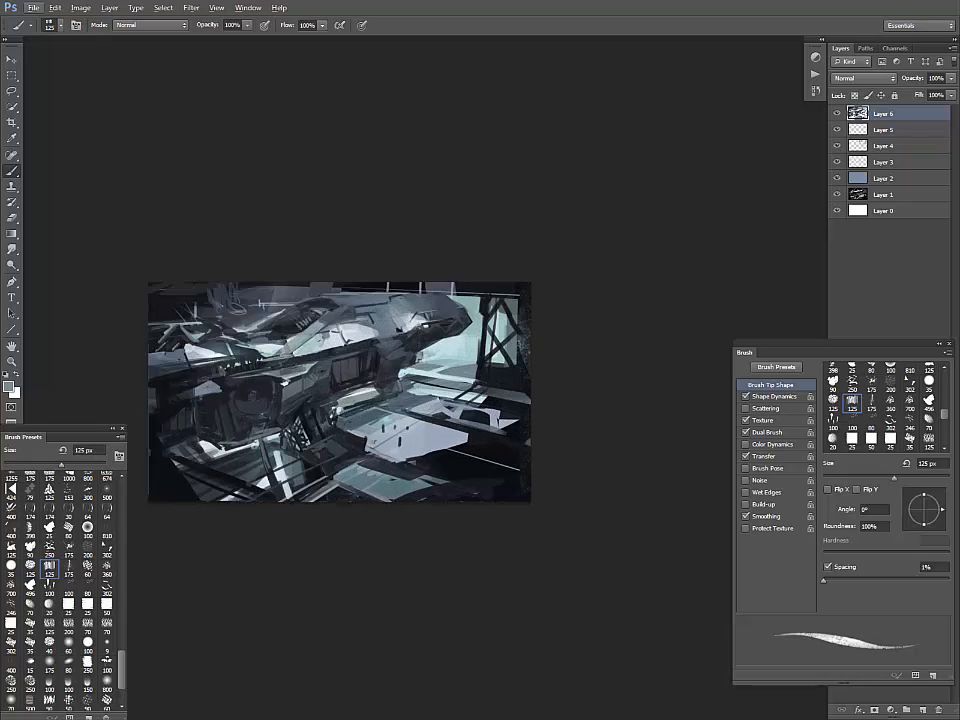
{"action": "left_click_drag", "start_coordinate": [429, 427], "coordinate": [597, 414]}
{"action": "left_click", "coordinate": [421, 348], "text": "alt"}
{"action": "mouse_move", "coordinate": [322, 367]}
{"action": "left_mouse_down"}
{"action": "mouse_move", "coordinate": [292, 374]}
{"action": "mouse_move", "coordinate": [301, 420]}
{"action": "left_mouse_up"}
{"action": "left_click", "coordinate": [293, 374], "text": "alt"}
{"action": "key", "text": "ctrl+z"}
{"action": "left_click_drag", "start_coordinate": [295, 411], "coordinate": [277, 428]}
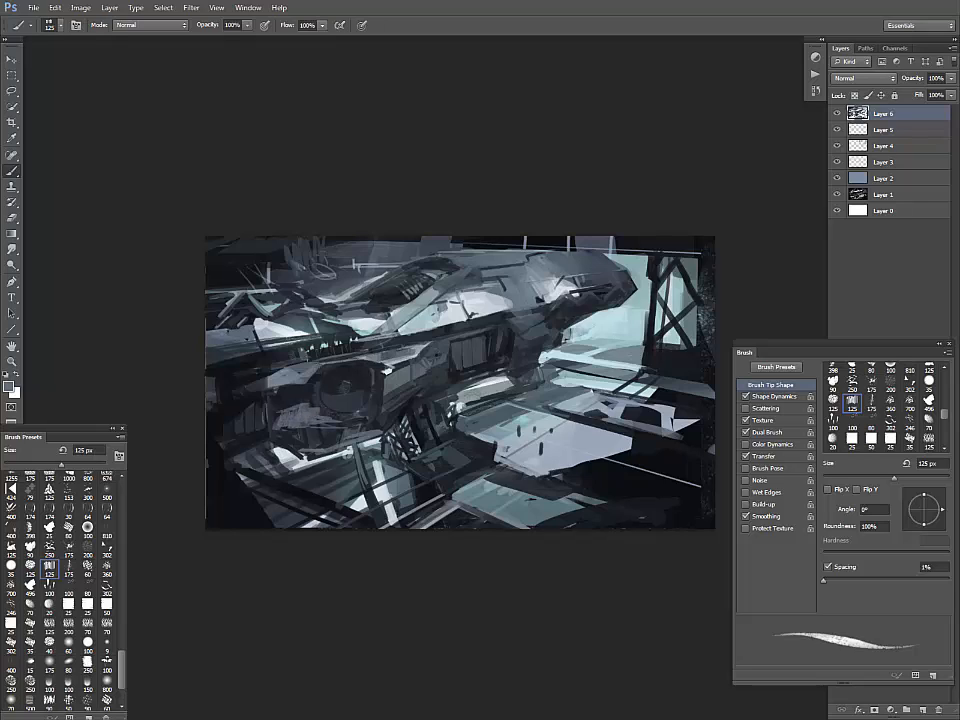
{"action": "left_click", "coordinate": [310, 404], "text": "alt"}
- Paint a sampled muted violet-grey tone onto the hull's far end beside the pale panel
{"action": "left_click", "coordinate": [270, 308], "text": "alt"}
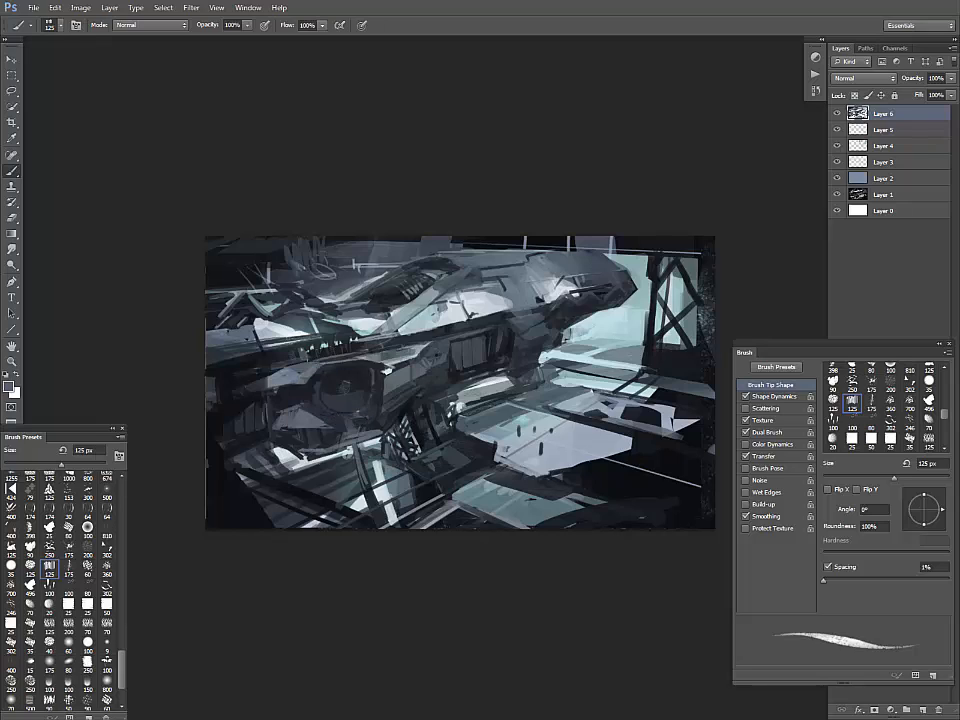
{"action": "left_click", "coordinate": [255, 314], "text": "alt"}
{"action": "left_click_drag", "start_coordinate": [266, 323], "coordinate": [234, 348]}
- Cover the pale streak beneath the round engine with sampled dark strokes
{"action": "mouse_move", "coordinate": [387, 435]}
{"action": "left_mouse_down"}
{"action": "mouse_move", "coordinate": [321, 458]}
{"action": "mouse_move", "coordinate": [341, 454]}
{"action": "left_mouse_up"}
{"action": "left_click", "coordinate": [388, 387], "text": "alt"}
{"action": "left_click", "coordinate": [343, 430], "text": "alt"}
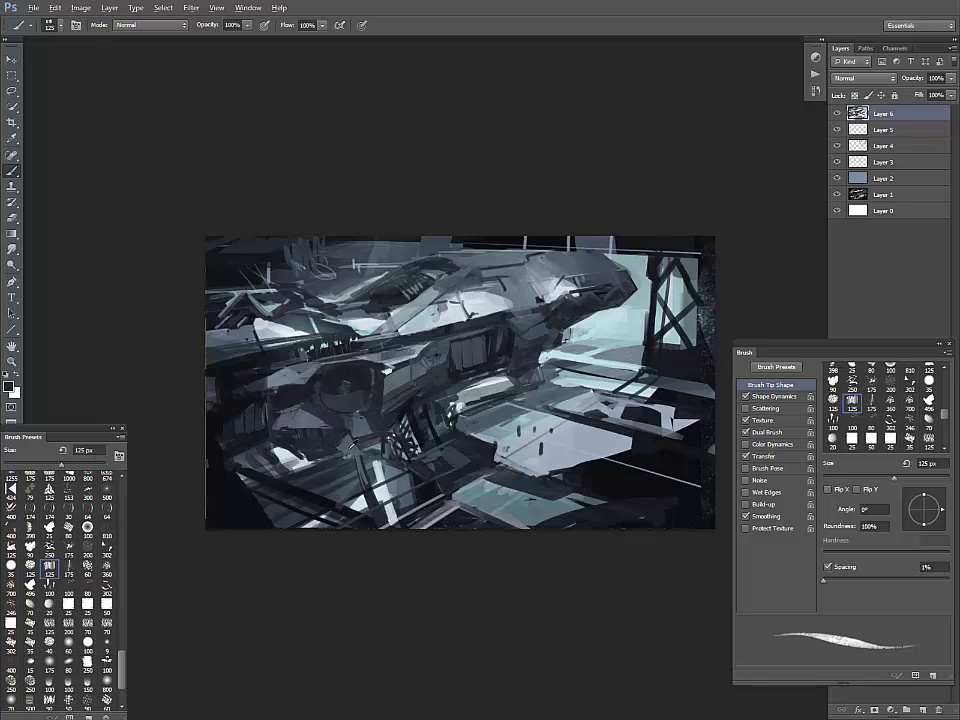
{"action": "left_click", "coordinate": [380, 442], "text": "alt"}
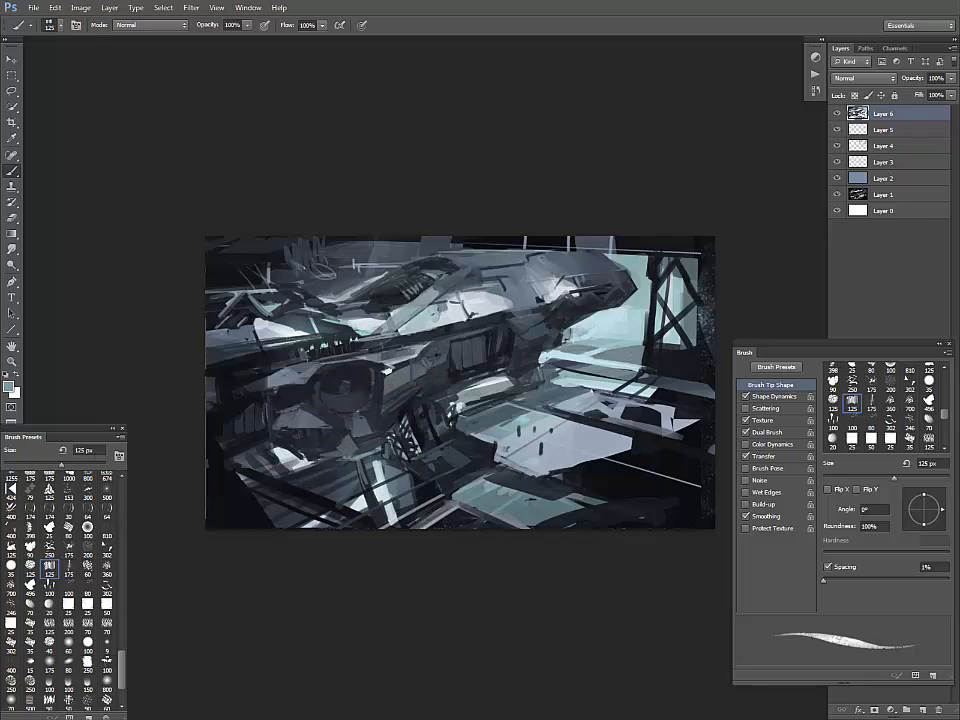
- Enlarge the brush to 300 px and paint teal and dark textured strokes over the pale strut beneath the engine
{"action": "key", "text": "bracketright"}
{"action": "key", "text": "bracketright"}
{"action": "key", "text": "bracketright"}
{"action": "key", "text": "bracketright"}
{"action": "key", "text": "bracketright"}
{"action": "mouse_move", "coordinate": [352, 463]}
{"action": "left_mouse_down"}
{"action": "mouse_move", "coordinate": [334, 482]}
{"action": "mouse_move", "coordinate": [346, 499]}
{"action": "mouse_move", "coordinate": [395, 496]}
{"action": "left_mouse_up"}
{"action": "left_click", "coordinate": [340, 481], "text": "alt"}
{"action": "left_click_drag", "start_coordinate": [346, 470], "coordinate": [338, 486]}
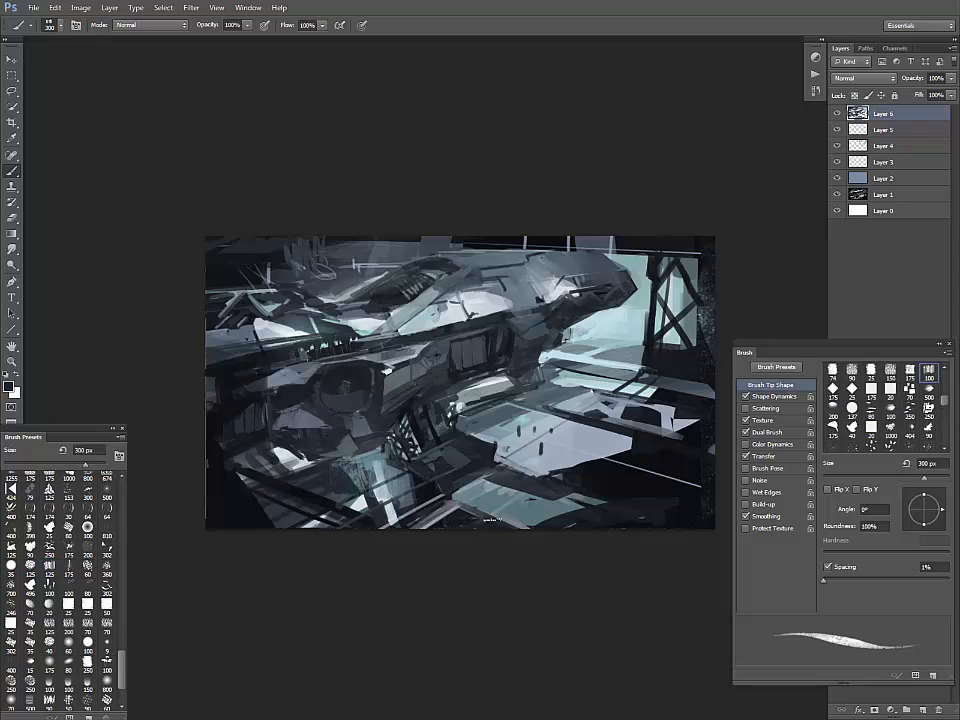
- Texture the teal foreground platform with sampled strokes and touch up the pale platform's lower edge
{"action": "left_click", "coordinate": [510, 465], "text": "alt"}
{"action": "left_click_drag", "start_coordinate": [460, 518], "coordinate": [482, 528]}
{"action": "left_click", "coordinate": [472, 520], "text": "alt"}
{"action": "left_click", "coordinate": [485, 514], "text": "alt"}
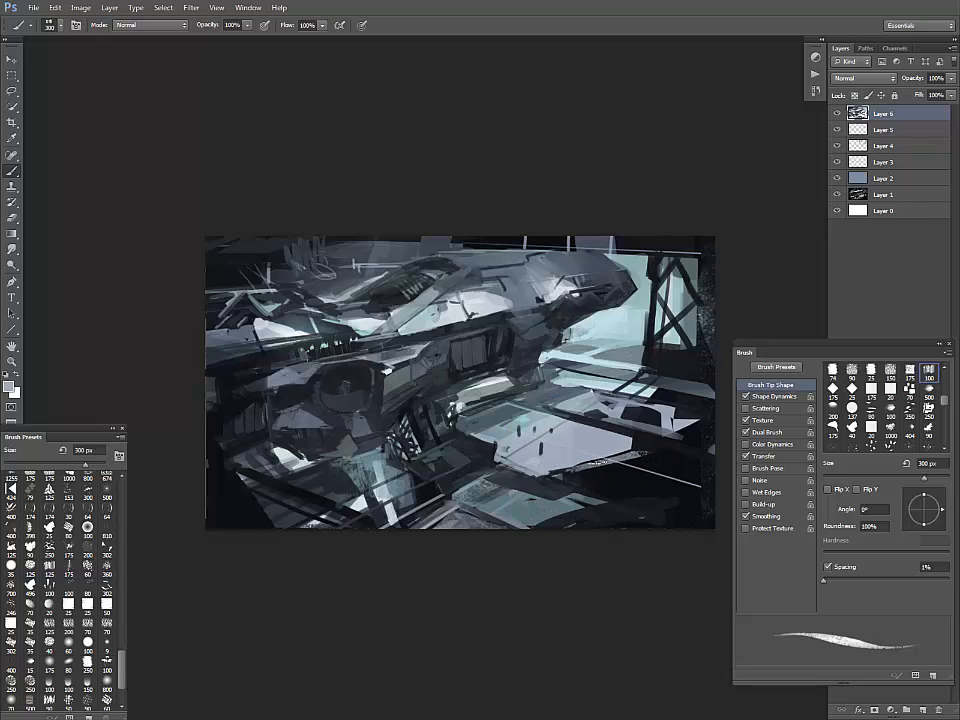
{"action": "left_click", "coordinate": [572, 458], "text": "alt"}
{"action": "left_click", "coordinate": [470, 488], "text": "alt"}
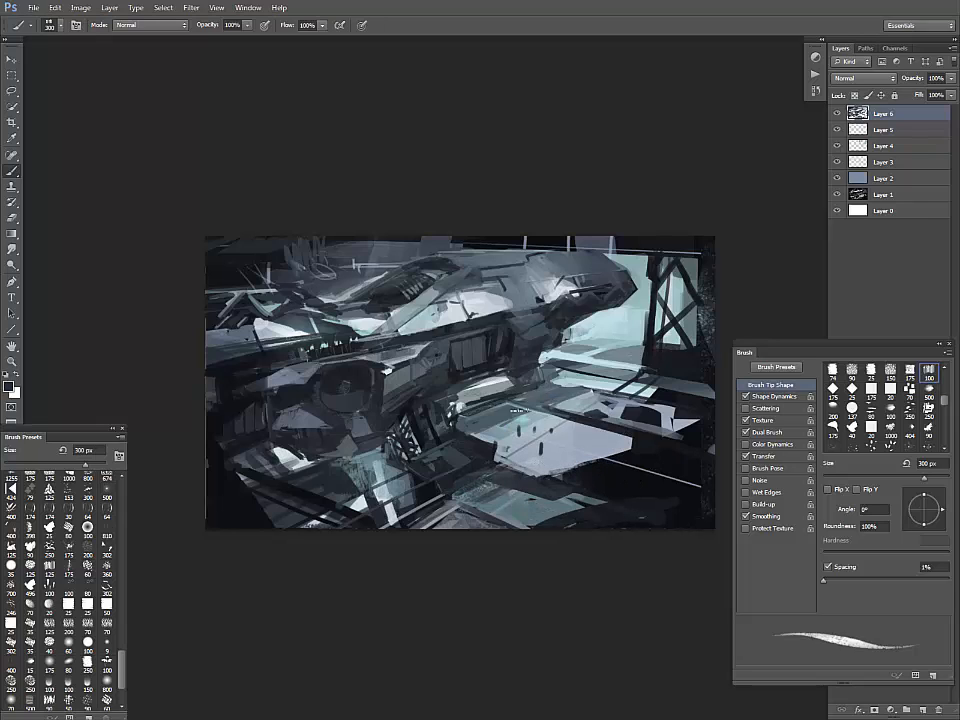
- Paint sampled textured strokes along the hull's underside above the pale platform, discarding the first attempt
{"action": "left_click", "coordinate": [462, 409], "text": "alt"}
{"action": "left_click_drag", "start_coordinate": [436, 402], "coordinate": [465, 406]}
{"action": "key", "text": "ctrl+z"}
{"action": "mouse_move", "coordinate": [520, 385]}
{"action": "left_mouse_down"}
{"action": "mouse_move", "coordinate": [480, 401]}
{"action": "mouse_move", "coordinate": [511, 390]}
{"action": "left_mouse_up"}
{"action": "left_click", "coordinate": [473, 409], "text": "alt"}
{"action": "left_click", "coordinate": [519, 396], "text": "alt"}
- Try several brush presets and choose the 175 px square scattering brush
{"action": "left_click", "coordinate": [104, 604]}
{"action": "left_click", "coordinate": [88, 529]}
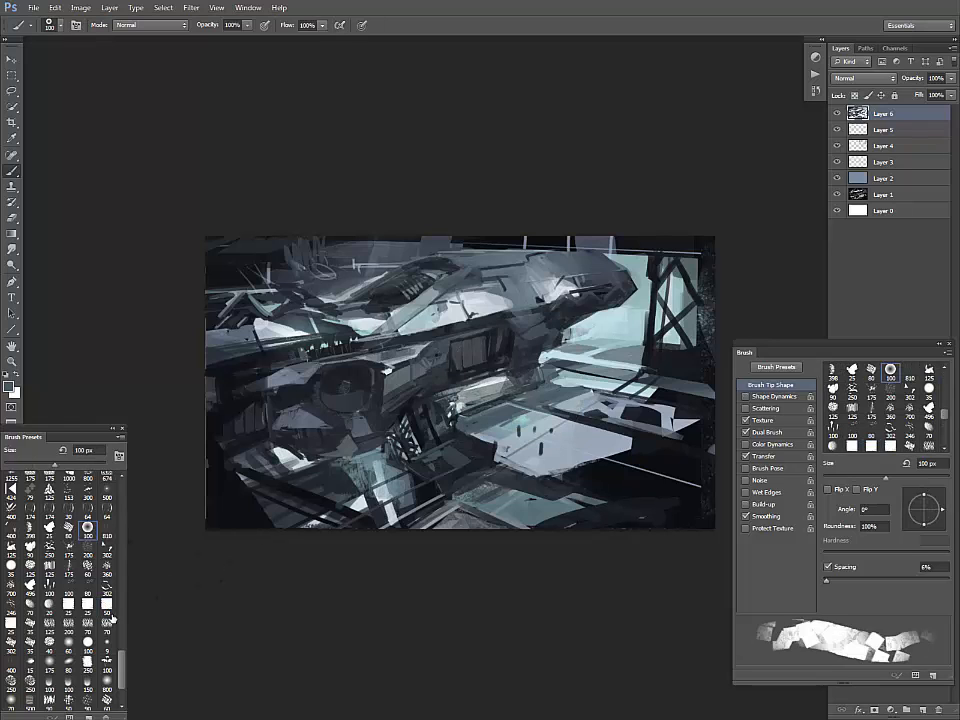
{"action": "left_click_drag", "start_coordinate": [122, 658], "coordinate": [121, 607]}
{"action": "left_click", "coordinate": [107, 689]}
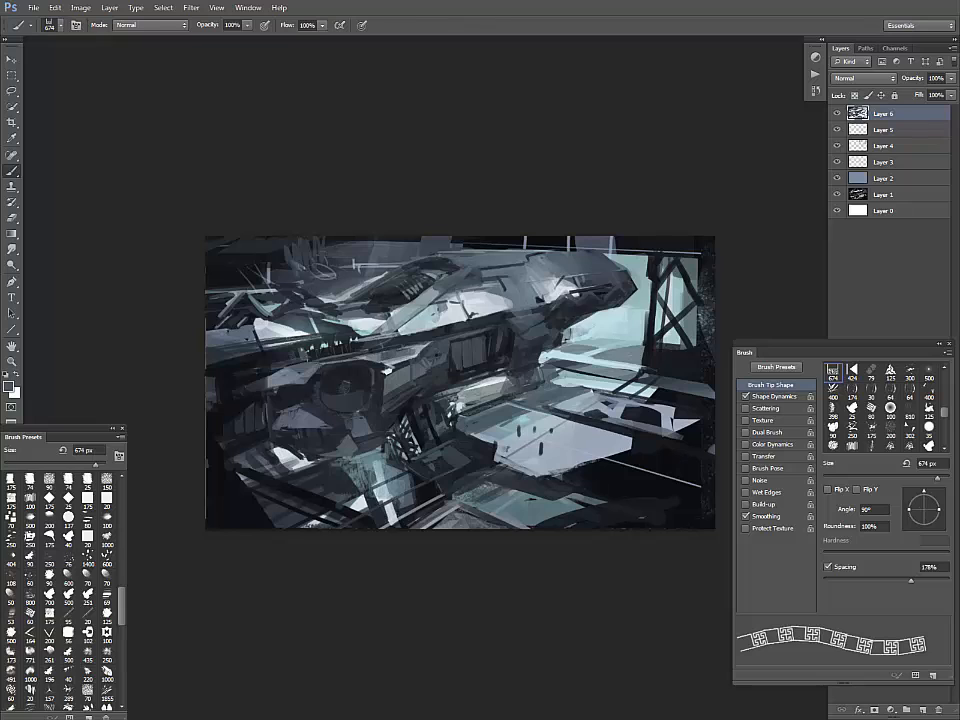
{"action": "left_click", "coordinate": [88, 498]}
{"action": "left_click_drag", "start_coordinate": [122, 603], "coordinate": [122, 589]}
- Lasso the bright background between the ship's nose and the lattice tower, and try a textured stroke inside it
{"action": "key", "text": "l"}
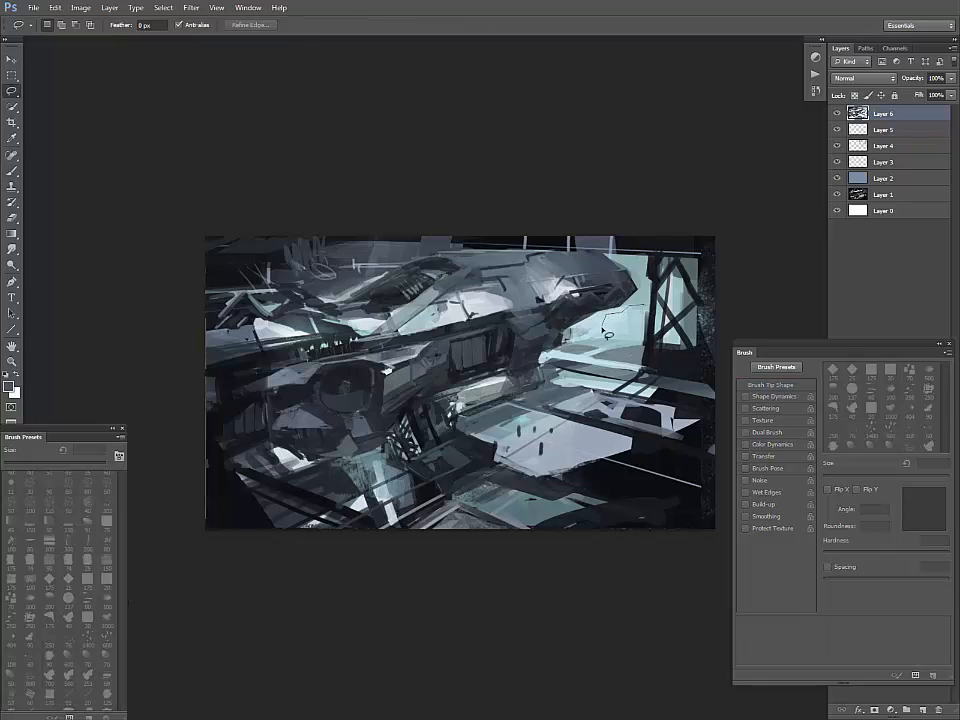
{"action": "key", "text": "b"}
{"action": "mouse_move", "coordinate": [651, 356]}
{"action": "left_mouse_down"}
{"action": "mouse_move", "coordinate": [648, 307]}
{"action": "mouse_move", "coordinate": [616, 326]}
{"action": "mouse_move", "coordinate": [668, 352]}
{"action": "left_mouse_up"}
{"action": "key", "text": "ctrl+z"}
- Set the foreground colour to near-white, paint blocky textured marks inside the lassoed background area, and deselect
{"action": "left_click", "coordinate": [477, 301], "text": "alt"}
{"action": "left_click", "coordinate": [9, 386]}
{"action": "left_click", "coordinate": [458, 499]}
{"action": "left_click", "coordinate": [730, 485]}
{"action": "key", "text": "z"}
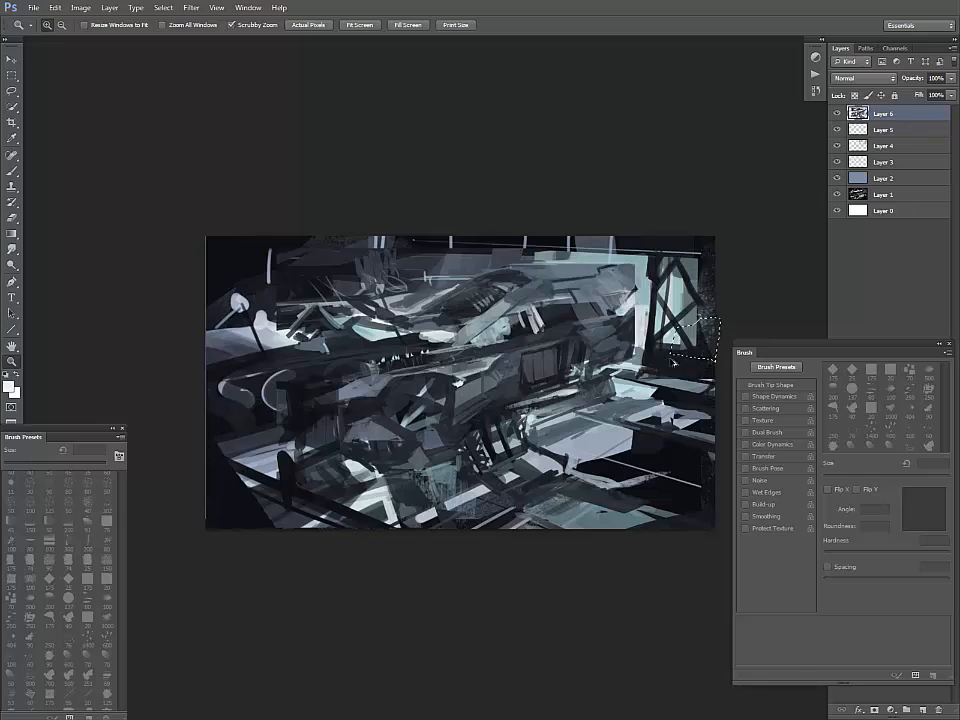
{"action": "key", "text": "ctrl+z"}
{"action": "mouse_move", "coordinate": [597, 337]}
{"action": "left_mouse_down"}
{"action": "mouse_move", "coordinate": [671, 353]}
{"action": "mouse_move", "coordinate": [594, 353]}
{"action": "left_mouse_up"}
{"action": "key", "text": "b"}
{"action": "key", "text": "ctrl+d"}
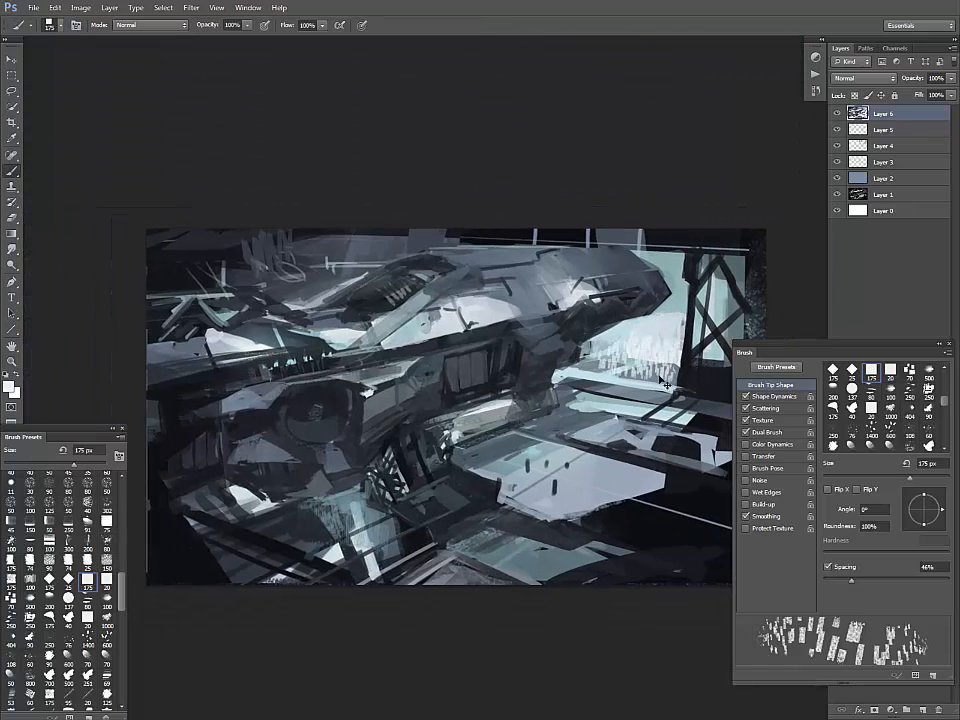
- Switch to the 75 px square textured brush and blend sampled colours into the lower edge of the bright background below the ship's nose
{"action": "left_click_drag", "start_coordinate": [668, 405], "coordinate": [632, 429]}
{"action": "left_click", "coordinate": [107, 522]}
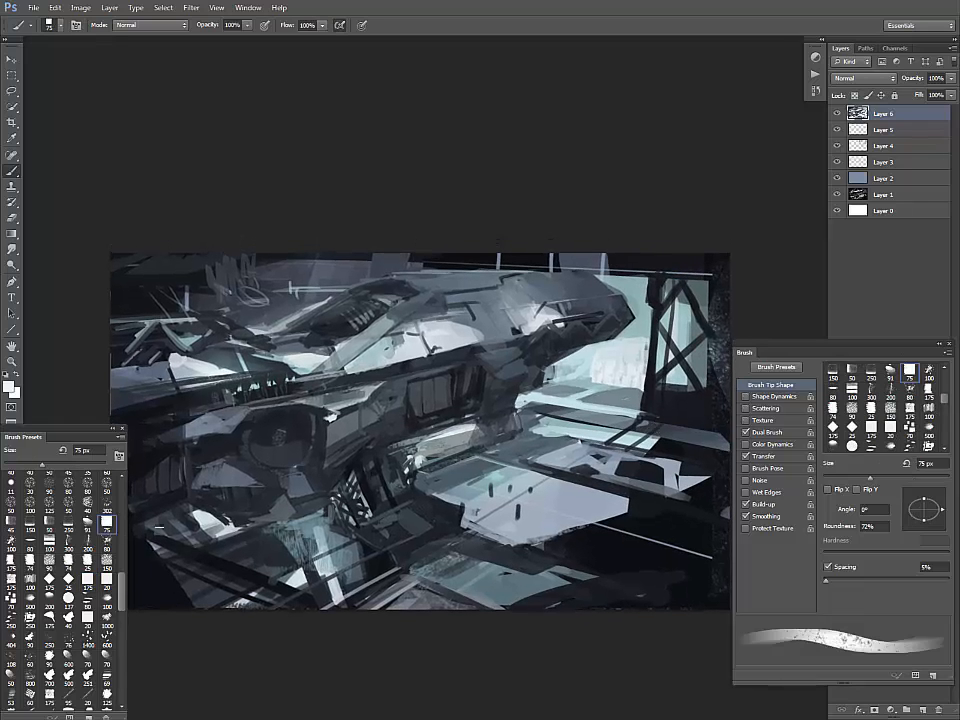
{"action": "left_click", "coordinate": [597, 355], "text": "alt"}
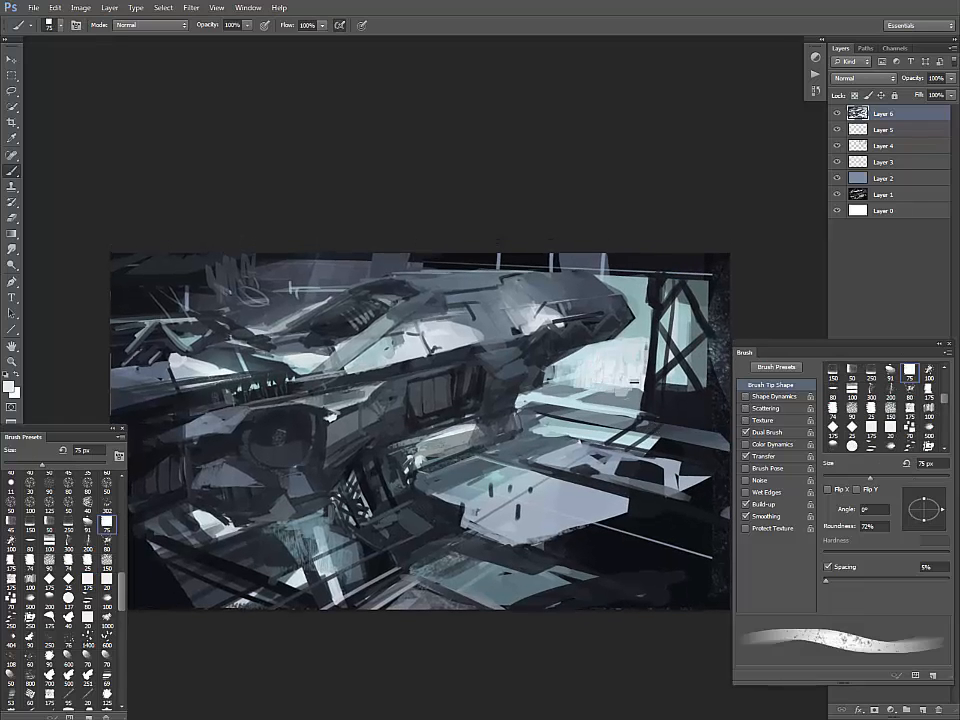
{"action": "left_click", "coordinate": [623, 392], "text": "alt"}
{"action": "mouse_move", "coordinate": [600, 391]}
{"action": "left_mouse_down"}
{"action": "mouse_move", "coordinate": [581, 399]}
{"action": "mouse_move", "coordinate": [603, 399]}
{"action": "left_mouse_up"}
{"action": "left_click", "coordinate": [606, 400], "text": "alt"}
{"action": "left_click", "coordinate": [556, 408], "text": "alt"}
{"action": "left_click_drag", "start_coordinate": [523, 398], "coordinate": [542, 402]}
- Enlarge the brush to 125 px and paint a dark translucent stroke over the platform strips just below the bright background
{"action": "key", "text": "]"}
{"action": "key", "text": "]"}
{"action": "key", "text": "]"}
{"action": "key", "text": "]"}
{"action": "key", "text": "]"}
{"action": "key", "text": "]"}
{"action": "key", "text": "]"}
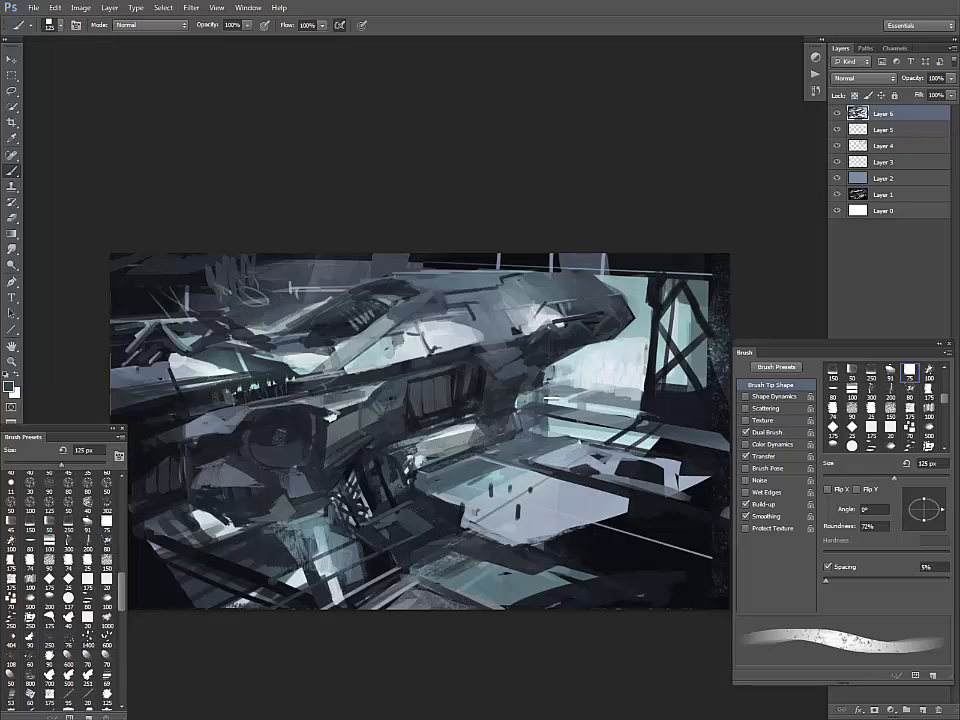
{"action": "left_click_drag", "start_coordinate": [562, 400], "coordinate": [594, 412]}
- Enlarge the brush to 250 px and soften the side of the pale platform nearest the hull with sampled translucent strokes
{"action": "key", "text": "["}
{"action": "key", "text": "["}
{"action": "key", "text": "]"}
{"action": "mouse_move", "coordinate": [512, 460]}
{"action": "left_mouse_down"}
{"action": "mouse_move", "coordinate": [450, 500]}
{"action": "mouse_move", "coordinate": [489, 522]}
{"action": "mouse_move", "coordinate": [444, 514]}
{"action": "left_mouse_up"}
{"action": "key", "text": "]"}
{"action": "key", "text": "]"}
{"action": "left_click", "coordinate": [498, 475], "text": "alt"}
{"action": "left_click", "coordinate": [469, 492], "text": "alt"}
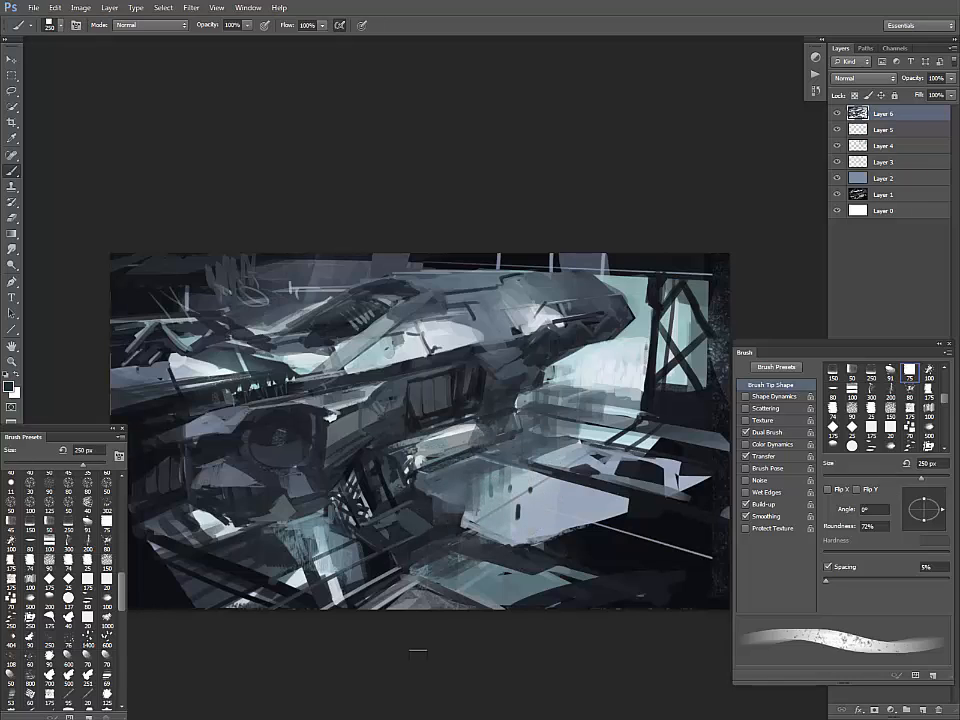
{"action": "left_click", "coordinate": [529, 478], "text": "alt"}
{"action": "mouse_move", "coordinate": [534, 480]}
{"action": "left_mouse_down"}
{"action": "mouse_move", "coordinate": [530, 499]}
{"action": "mouse_move", "coordinate": [472, 506]}
{"action": "left_mouse_up"}
{"action": "left_click", "coordinate": [521, 476], "text": "alt"}
- Paint sampled dark strokes over the lattice supports beneath the hull and the pale shapes at the foreground's base, undoing one stroke
{"action": "left_click", "coordinate": [396, 506], "text": "alt"}
{"action": "mouse_move", "coordinate": [404, 452]}
{"action": "left_mouse_down"}
{"action": "mouse_move", "coordinate": [376, 515]}
{"action": "mouse_move", "coordinate": [384, 524]}
{"action": "left_mouse_up"}
{"action": "left_click", "coordinate": [322, 532], "text": "alt"}
{"action": "mouse_move", "coordinate": [320, 570]}
{"action": "left_mouse_down"}
{"action": "mouse_move", "coordinate": [330, 522]}
{"action": "mouse_move", "coordinate": [312, 602]}
{"action": "left_mouse_up"}
{"action": "left_click_drag", "start_coordinate": [298, 550], "coordinate": [286, 604]}
{"action": "key", "text": "ctrl+z"}
{"action": "left_click", "coordinate": [352, 589], "text": "alt"}
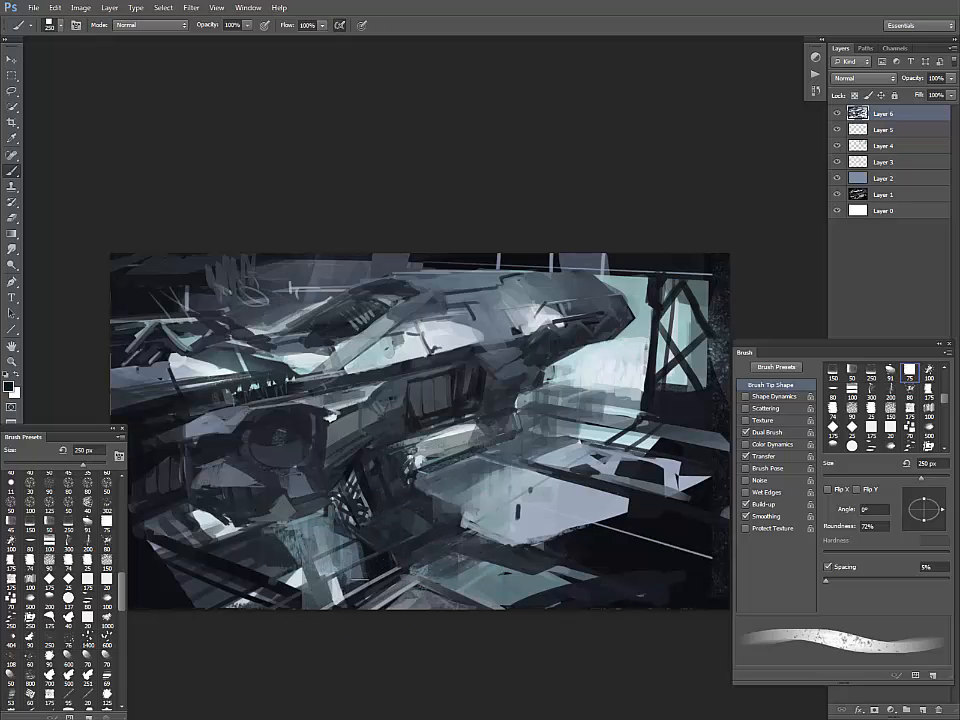
{"action": "left_click_drag", "start_coordinate": [360, 578], "coordinate": [346, 602]}
- Darken the outer half of the pale platform with overlapping sampled grey strokes extending into the dark foreground
{"action": "mouse_move", "coordinate": [616, 476]}
{"action": "left_mouse_down"}
{"action": "mouse_move", "coordinate": [612, 520]}
{"action": "mouse_move", "coordinate": [592, 536]}
{"action": "left_mouse_up"}
{"action": "left_click_drag", "start_coordinate": [578, 478], "coordinate": [564, 538]}
{"action": "left_click_drag", "start_coordinate": [552, 478], "coordinate": [544, 544]}
{"action": "mouse_move", "coordinate": [543, 476]}
{"action": "left_mouse_down"}
{"action": "mouse_move", "coordinate": [548, 522]}
{"action": "mouse_move", "coordinate": [526, 544]}
{"action": "left_mouse_up"}
{"action": "left_click_drag", "start_coordinate": [568, 514], "coordinate": [522, 544]}
{"action": "left_click", "coordinate": [564, 532], "text": "alt"}
{"action": "mouse_move", "coordinate": [600, 518]}
{"action": "left_mouse_down"}
{"action": "mouse_move", "coordinate": [536, 544]}
{"action": "mouse_move", "coordinate": [568, 552]}
{"action": "left_mouse_up"}
{"action": "mouse_move", "coordinate": [606, 514]}
{"action": "left_mouse_down"}
{"action": "mouse_move", "coordinate": [594, 558]}
{"action": "mouse_move", "coordinate": [614, 562]}
{"action": "left_mouse_up"}
{"action": "mouse_move", "coordinate": [632, 504]}
{"action": "left_mouse_down"}
{"action": "mouse_move", "coordinate": [634, 572]}
{"action": "mouse_move", "coordinate": [648, 556]}
{"action": "left_mouse_up"}
{"action": "left_click", "coordinate": [602, 538], "text": "alt"}
{"action": "left_click_drag", "start_coordinate": [684, 504], "coordinate": [626, 490]}
- Sample nearby tones and paint broad strokes along the pale platform's far edge, beneath the strips behind it
{"action": "left_click", "coordinate": [573, 457], "text": "alt"}
{"action": "mouse_move", "coordinate": [614, 474]}
{"action": "left_mouse_down"}
{"action": "mouse_move", "coordinate": [576, 468]}
{"action": "mouse_move", "coordinate": [574, 484]}
{"action": "left_mouse_up"}
{"action": "mouse_move", "coordinate": [562, 458]}
{"action": "left_mouse_down"}
{"action": "mouse_move", "coordinate": [542, 474]}
{"action": "mouse_move", "coordinate": [556, 460]}
{"action": "mouse_move", "coordinate": [444, 492]}
{"action": "mouse_move", "coordinate": [515, 475]}
{"action": "left_mouse_up"}
{"action": "left_click", "coordinate": [518, 474], "text": "alt"}
{"action": "left_click", "coordinate": [526, 448], "text": "alt"}
{"action": "left_click_drag", "start_coordinate": [426, 489], "coordinate": [504, 470]}
- Paint sampled translucent strokes over the lattice tower, the floor strips at its base and the dark band above the bright background
{"action": "left_click_drag", "start_coordinate": [654, 447], "coordinate": [584, 468]}
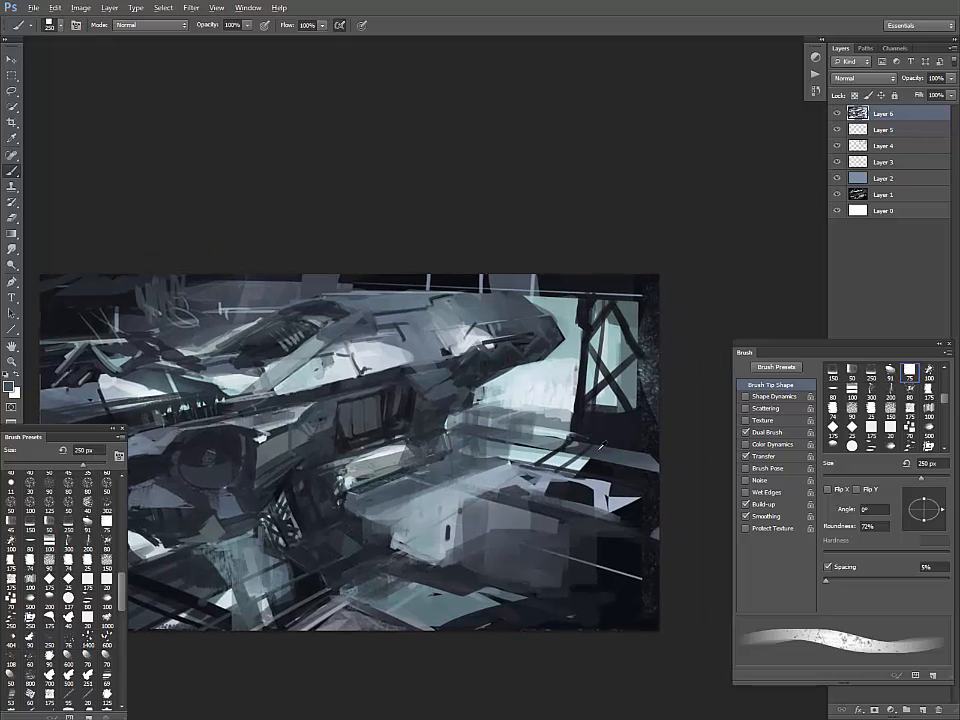
{"action": "left_click", "coordinate": [602, 445], "text": "alt"}
{"action": "mouse_move", "coordinate": [576, 420]}
{"action": "left_mouse_down"}
{"action": "mouse_move", "coordinate": [610, 432]}
{"action": "mouse_move", "coordinate": [648, 428]}
{"action": "left_mouse_up"}
{"action": "left_click", "coordinate": [655, 466], "text": "alt"}
{"action": "mouse_move", "coordinate": [650, 384]}
{"action": "left_mouse_down"}
{"action": "mouse_move", "coordinate": [650, 326]}
{"action": "mouse_move", "coordinate": [600, 292]}
{"action": "mouse_move", "coordinate": [534, 284]}
{"action": "mouse_move", "coordinate": [556, 289]}
{"action": "mouse_move", "coordinate": [577, 328]}
{"action": "mouse_move", "coordinate": [568, 387]}
{"action": "left_mouse_up"}
{"action": "left_click", "coordinate": [556, 302], "text": "alt"}
{"action": "left_click", "coordinate": [570, 378], "text": "alt"}
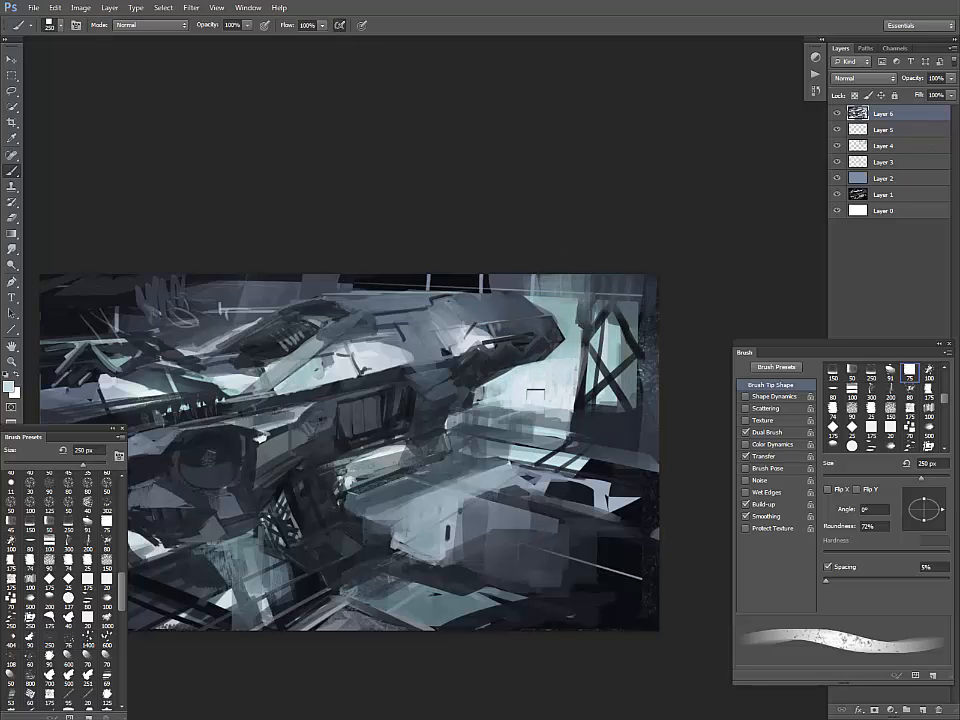
- Reduce the brush to 50 px and refine the hull's lower edge under the nose with sampled colours
{"action": "left_click", "coordinate": [488, 368], "text": "alt"}
{"action": "key", "text": "bracketleft"}
{"action": "key", "text": "bracketleft"}
{"action": "key", "text": "bracketleft"}
{"action": "key", "text": "bracketleft"}
{"action": "key", "text": "bracketleft"}
{"action": "key", "text": "bracketleft"}
{"action": "key", "text": "bracketleft"}
{"action": "key", "text": "bracketleft"}
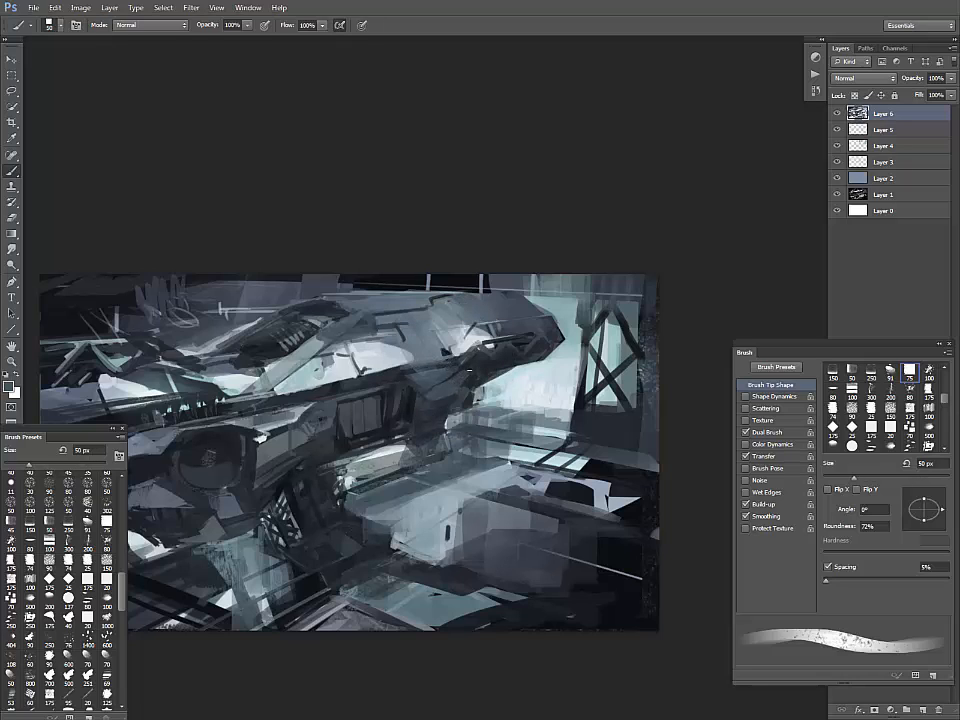
{"action": "left_click", "coordinate": [476, 364], "text": "alt"}
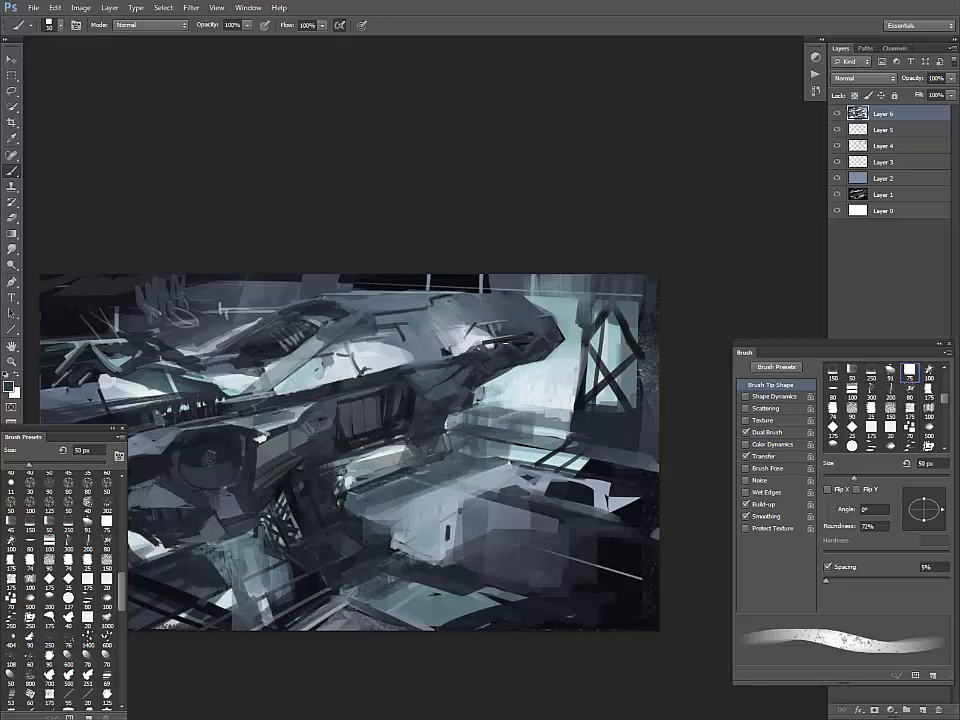
- Set the foreground colour to a dark, desaturated reddish brown
{"action": "left_click", "coordinate": [9, 387]}
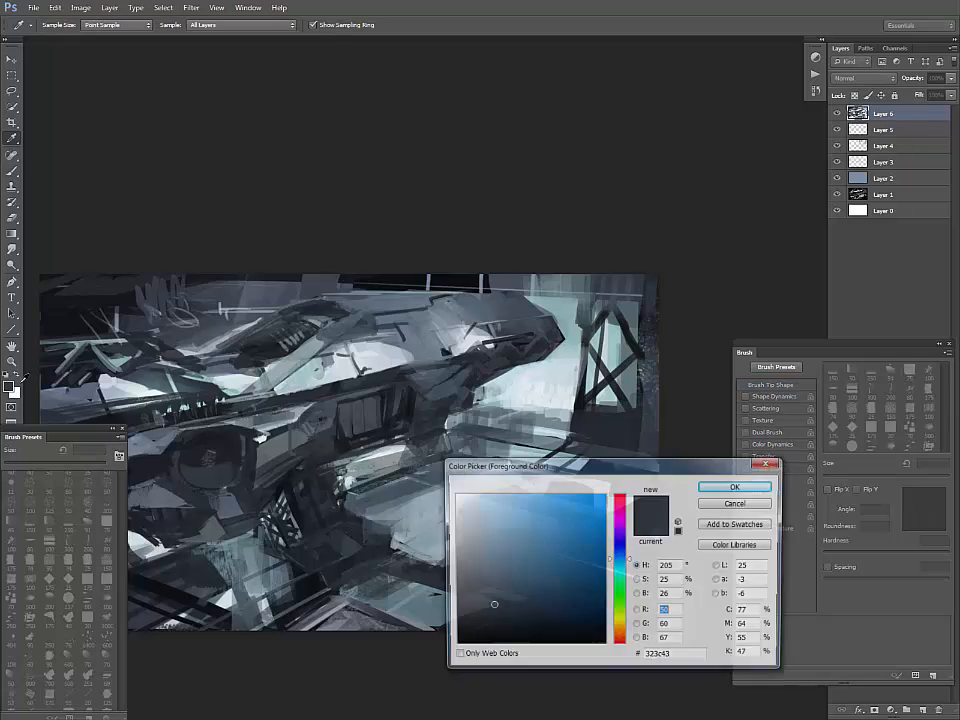
{"action": "left_click", "coordinate": [621, 640]}
{"action": "left_click", "coordinate": [490, 594]}
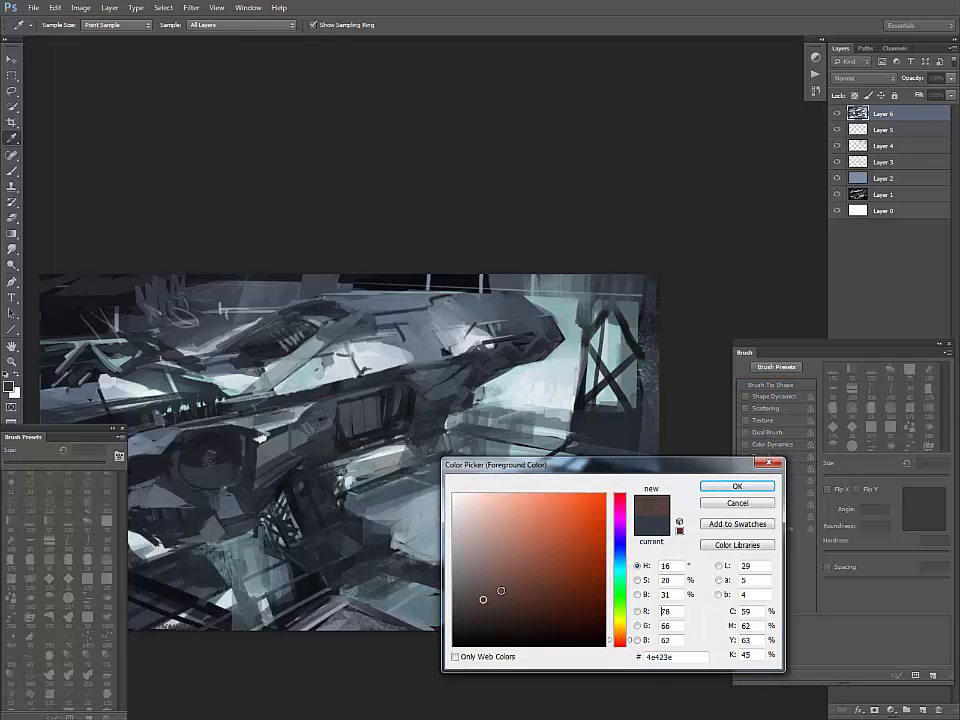
{"action": "left_click", "coordinate": [737, 487]}
- Add a new layer above the painting and set its blend mode to Overlay
{"action": "left_click", "coordinate": [921, 708]}
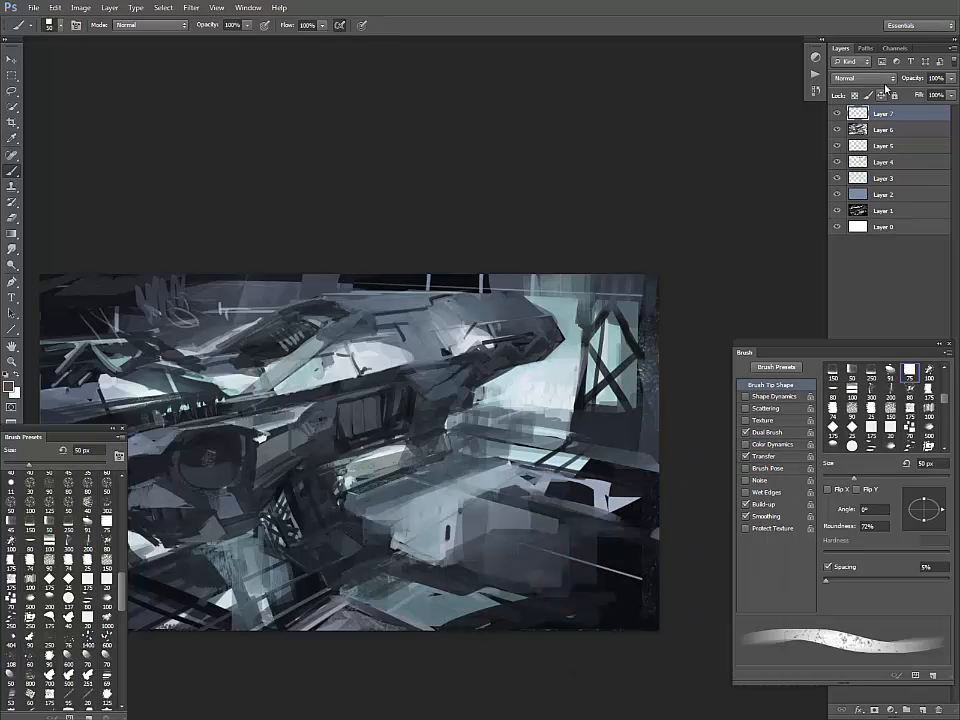
{"action": "left_click", "coordinate": [866, 78]}
{"action": "left_click", "coordinate": [858, 237]}
- Enlarge the brush to 800 px and tint the dark lower foreground and platform with broad brown strokes
{"action": "key", "text": "ctrl+minus"}
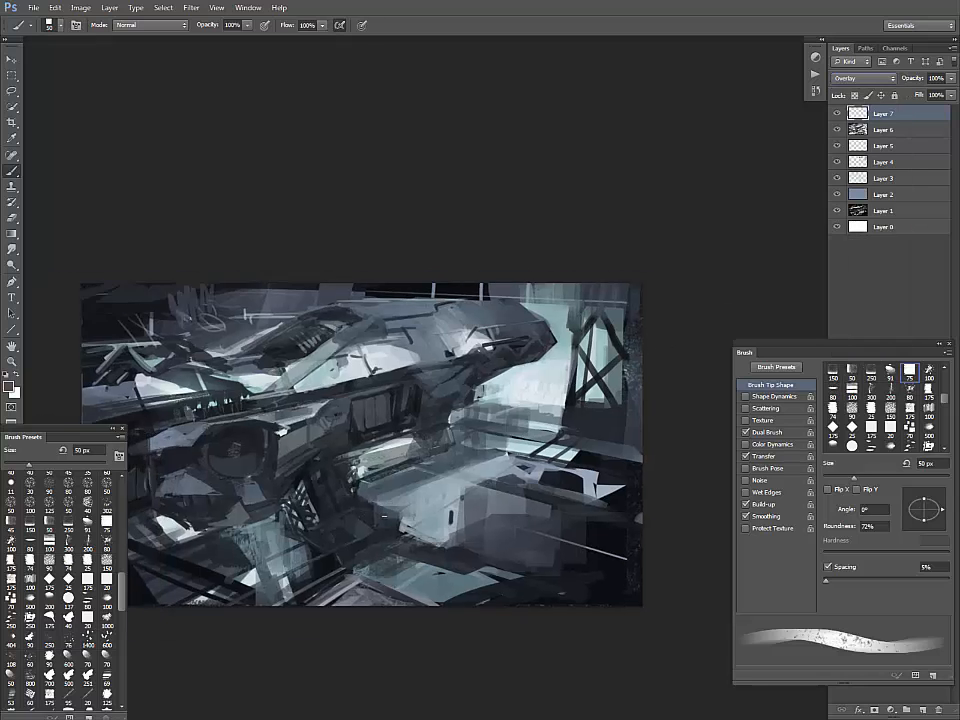
{"action": "key", "text": "ctrl+plus"}
{"action": "left_click_drag", "start_coordinate": [527, 532], "coordinate": [626, 470]}
{"action": "key", "text": "ctrl+minus"}
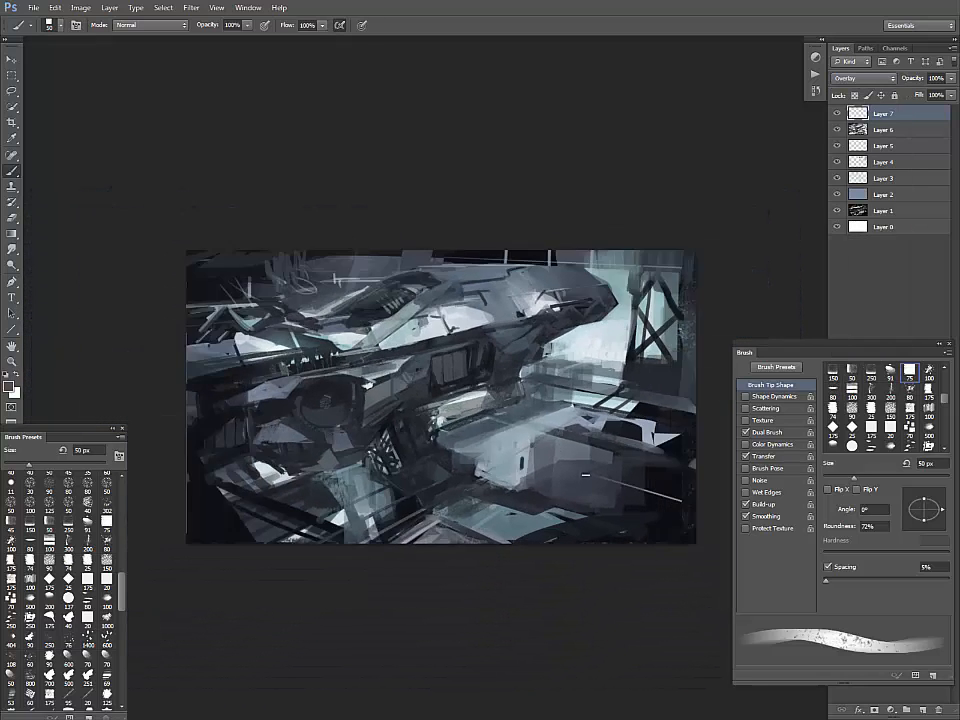
{"action": "key", "text": "ctrl+minus"}
{"action": "key", "text": "bracketright"}
{"action": "key", "text": "bracketright"}
{"action": "key", "text": "bracketright"}
{"action": "key", "text": "bracketright"}
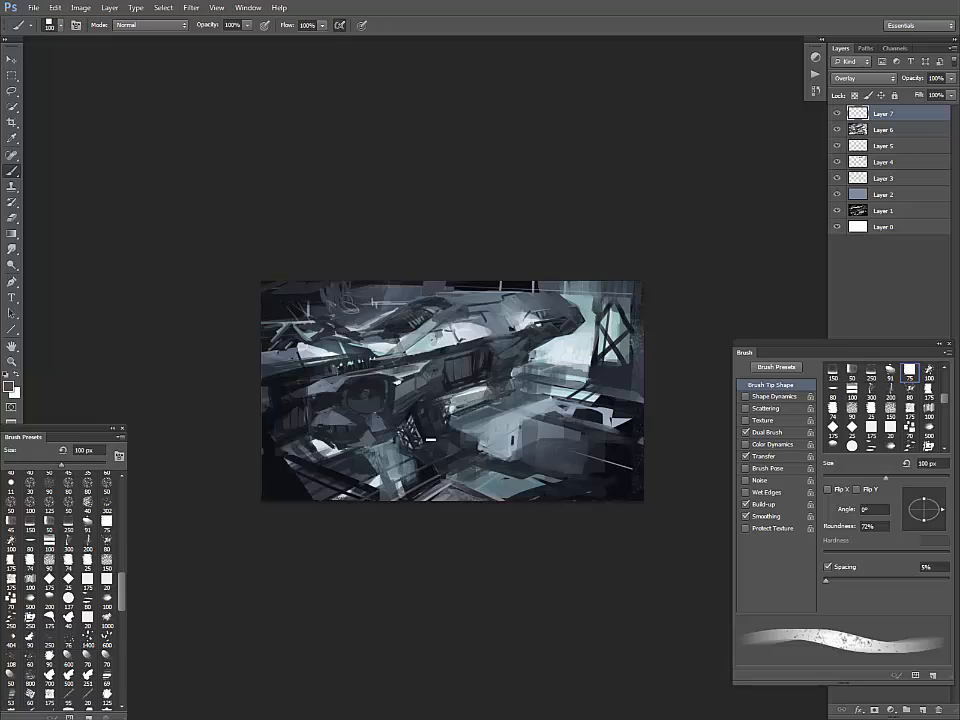
{"action": "key", "text": "bracketright"}
{"action": "key", "text": "bracketright"}
{"action": "key", "text": "bracketright"}
{"action": "key", "text": "bracketright"}
{"action": "key", "text": "bracketright"}
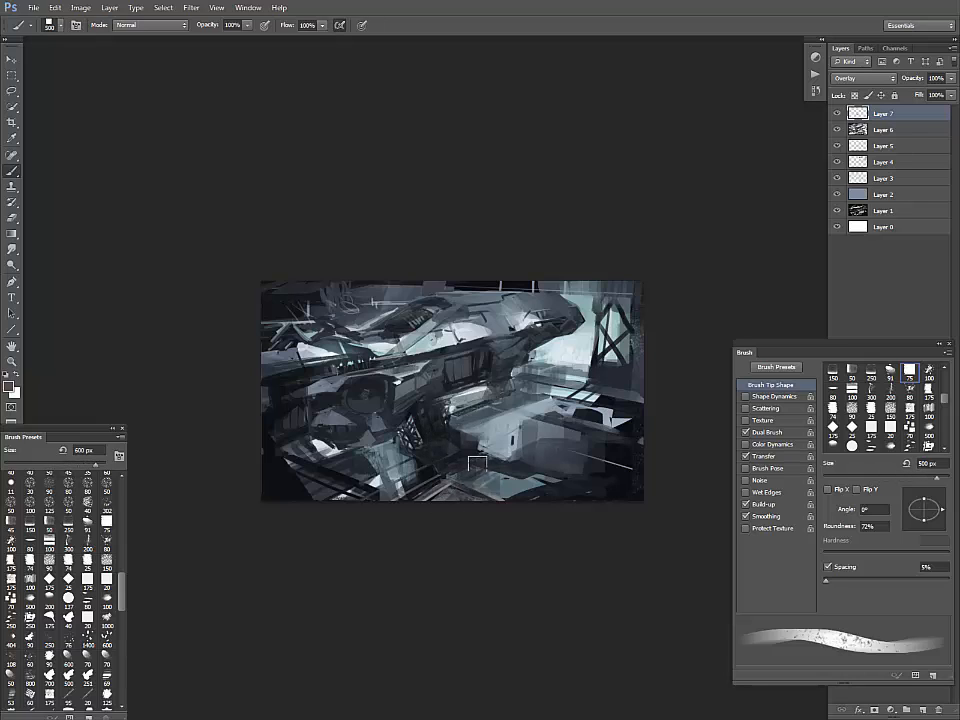
{"action": "key", "text": "bracketright"}
{"action": "key", "text": "bracketright"}
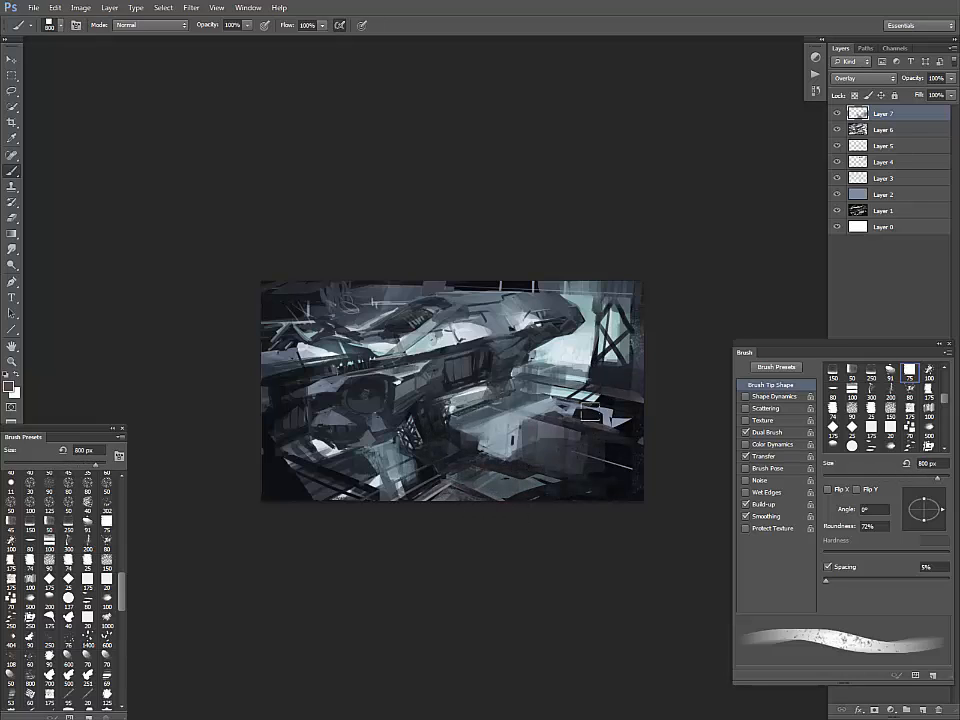
{"action": "left_click_drag", "start_coordinate": [277, 490], "coordinate": [282, 419]}
{"action": "key", "text": "bracketright"}
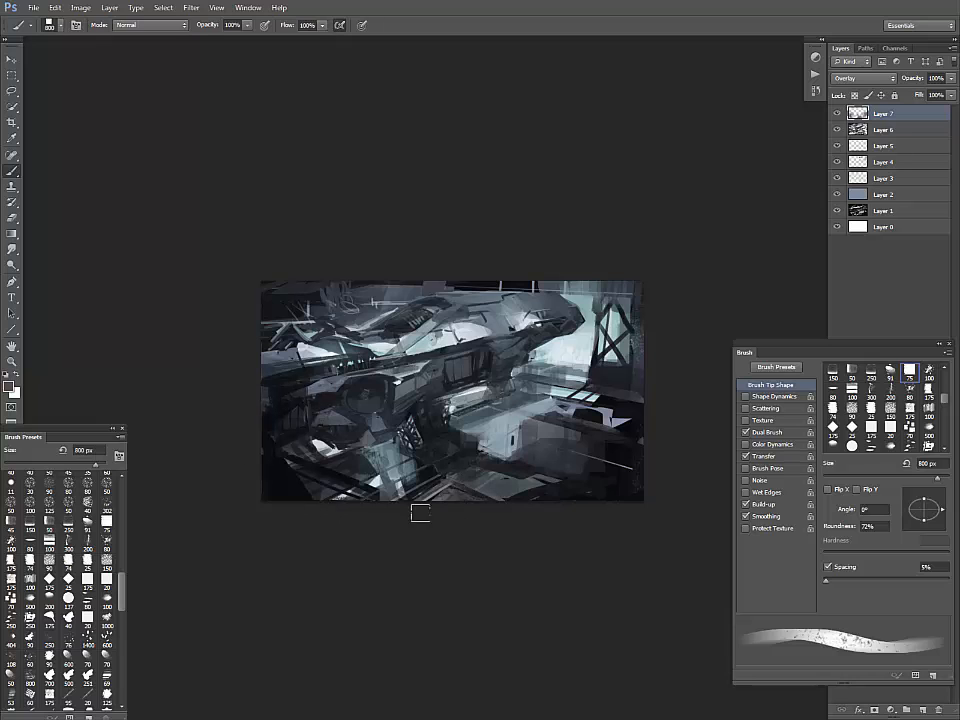
- Set the foreground colour to light tan, c8b68a
{"action": "left_click", "coordinate": [9, 386]}
{"action": "left_click_drag", "start_coordinate": [622, 626], "coordinate": [622, 632]}
{"action": "left_click", "coordinate": [491, 551]}
{"action": "left_click", "coordinate": [622, 629]}
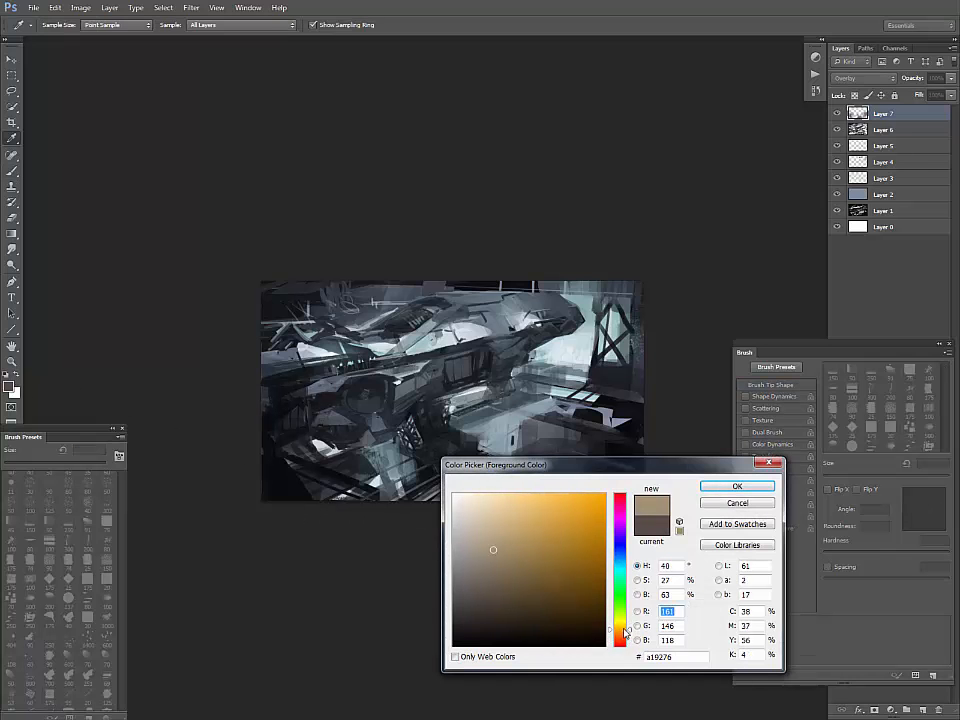
{"action": "left_click", "coordinate": [497, 526]}
{"action": "key", "text": "Return"}
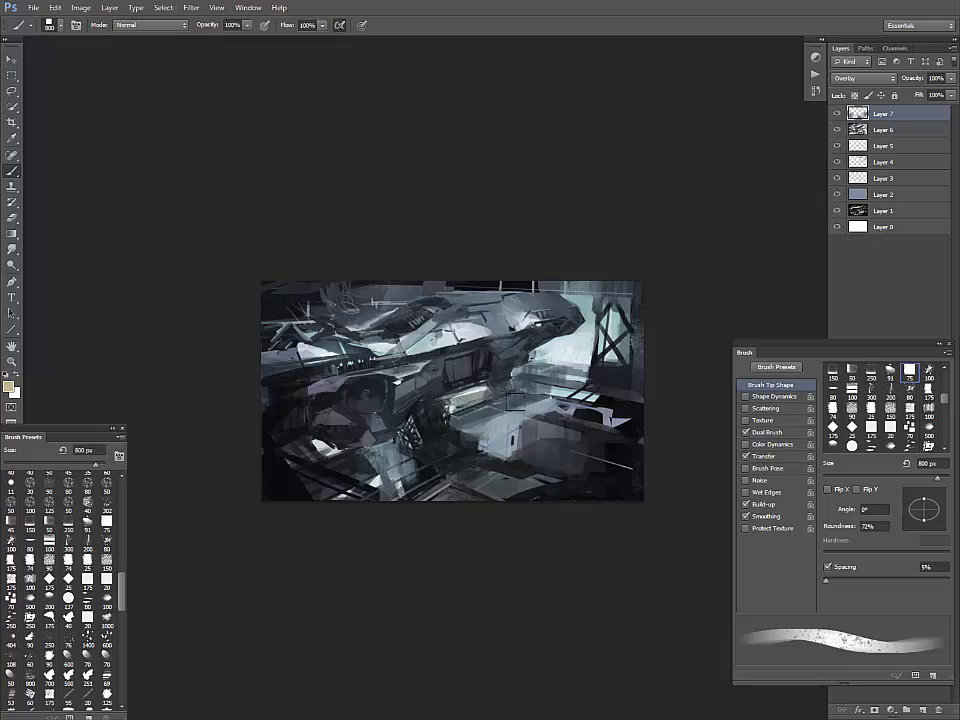
- Reduce the brush to 175 px and add warm tan accents under the hull, around the platform strips and in the central foreground
{"action": "key", "text": "bracketleft"}
{"action": "key", "text": "bracketleft"}
{"action": "key", "text": "bracketleft"}
{"action": "key", "text": "bracketleft"}
{"action": "key", "text": "bracketleft"}
{"action": "key", "text": "bracketleft"}
{"action": "key", "text": "bracketleft"}
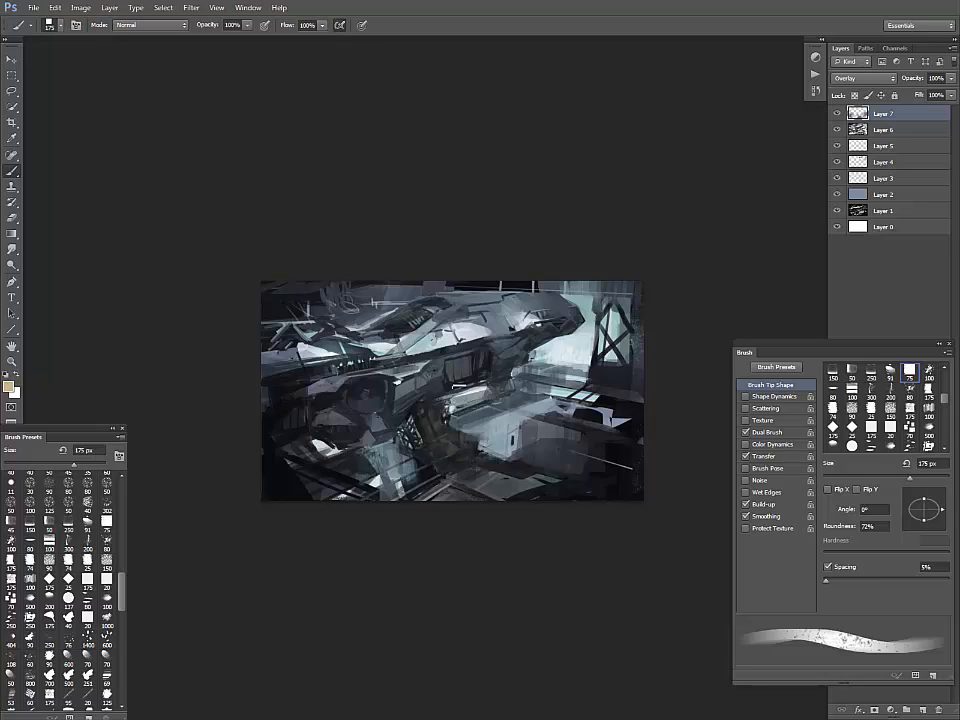
{"action": "mouse_move", "coordinate": [498, 368]}
{"action": "left_mouse_down"}
{"action": "mouse_move", "coordinate": [502, 388]}
{"action": "mouse_move", "coordinate": [510, 384]}
{"action": "left_mouse_up"}
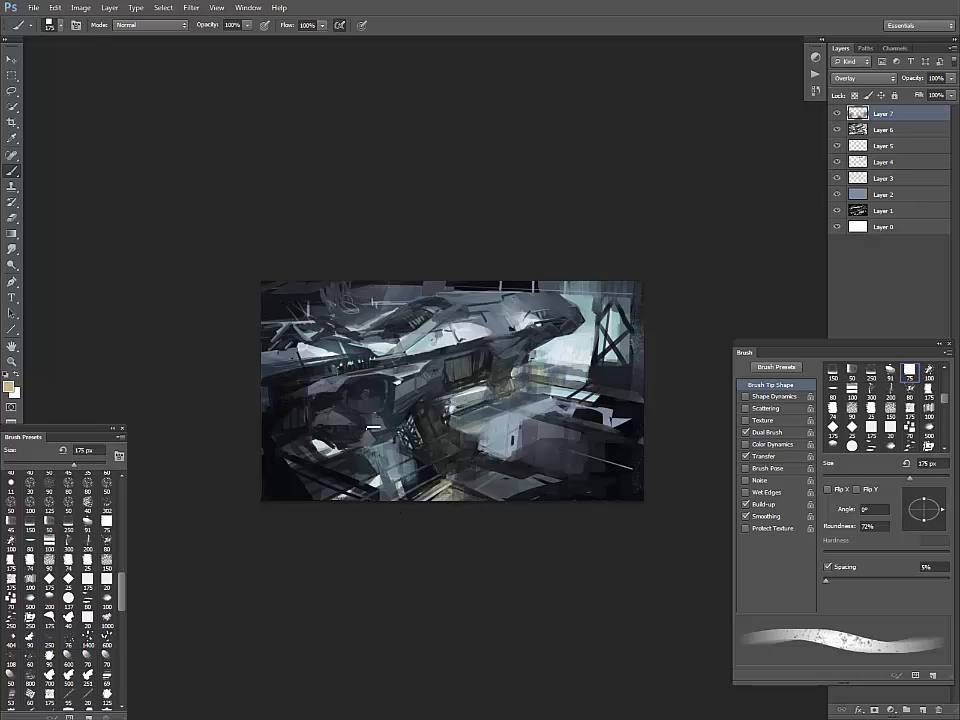
- Set the foreground colour to a muted teal green and tint small areas of the upper hull
{"action": "left_click", "coordinate": [9, 387]}
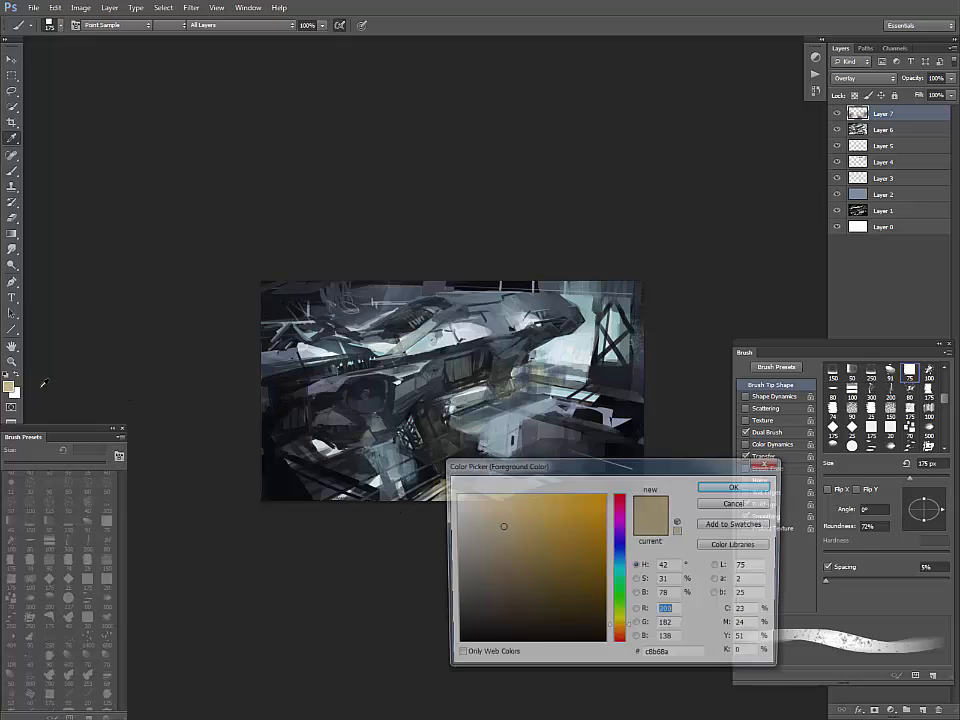
{"action": "left_click", "coordinate": [621, 573]}
{"action": "left_click", "coordinate": [484, 527]}
{"action": "left_click_drag", "start_coordinate": [621, 575], "coordinate": [621, 580]}
{"action": "left_click", "coordinate": [496, 538]}
{"action": "key", "text": "Return"}
{"action": "key", "text": "b"}
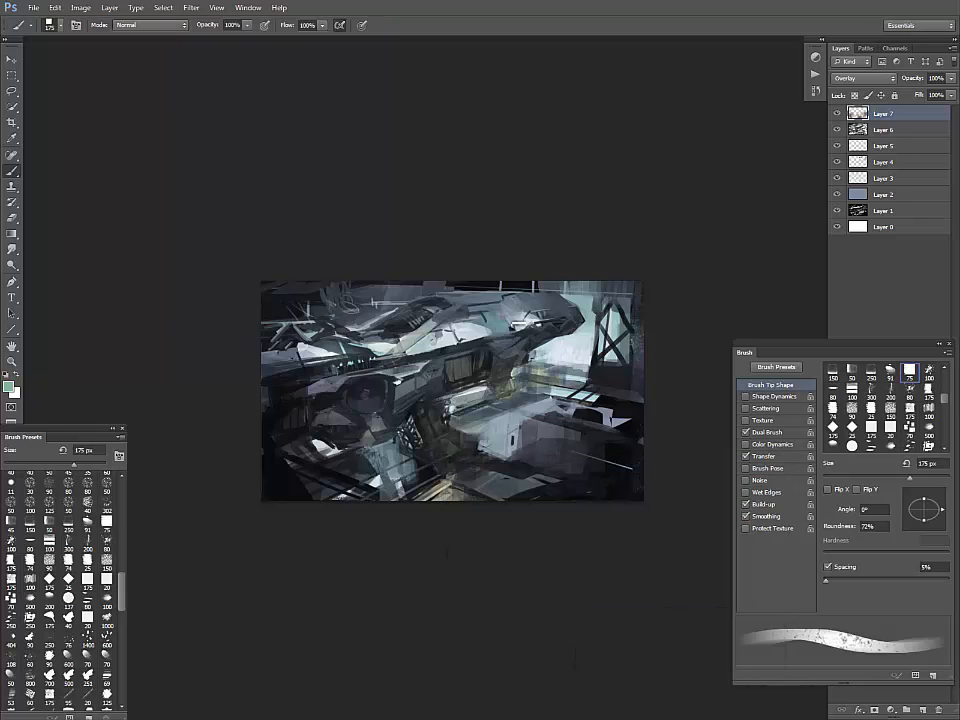
- Change the foreground colour to green 82b490, enlarge the brush to 800 px and tint the upper hull and bright background
{"action": "left_click", "coordinate": [10, 388]}
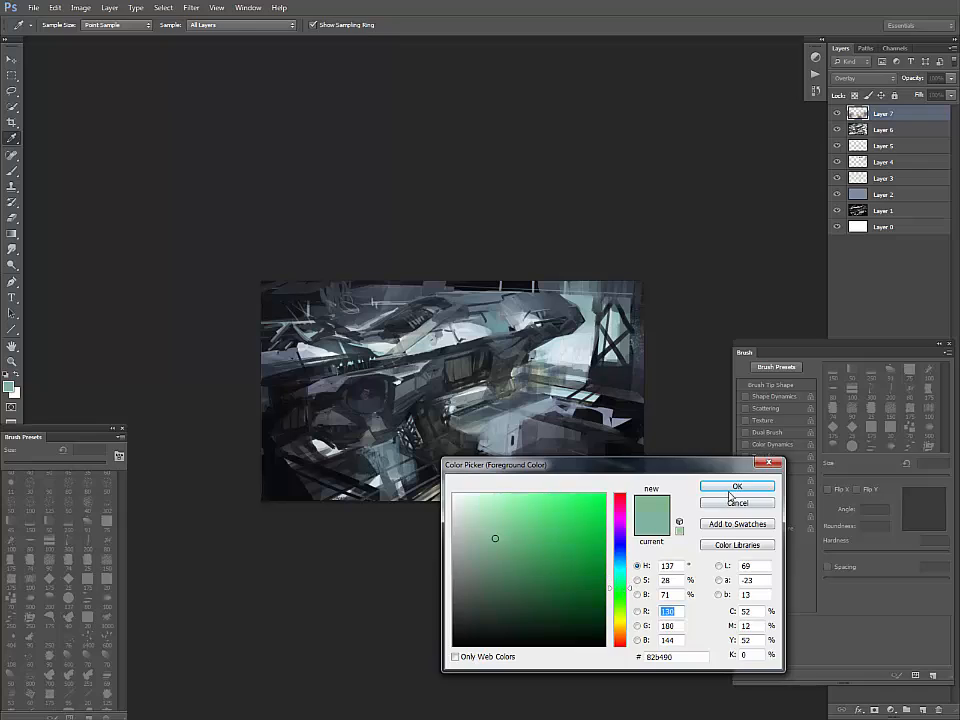
{"action": "left_click", "coordinate": [735, 428]}
{"action": "key", "text": "bracketright"}
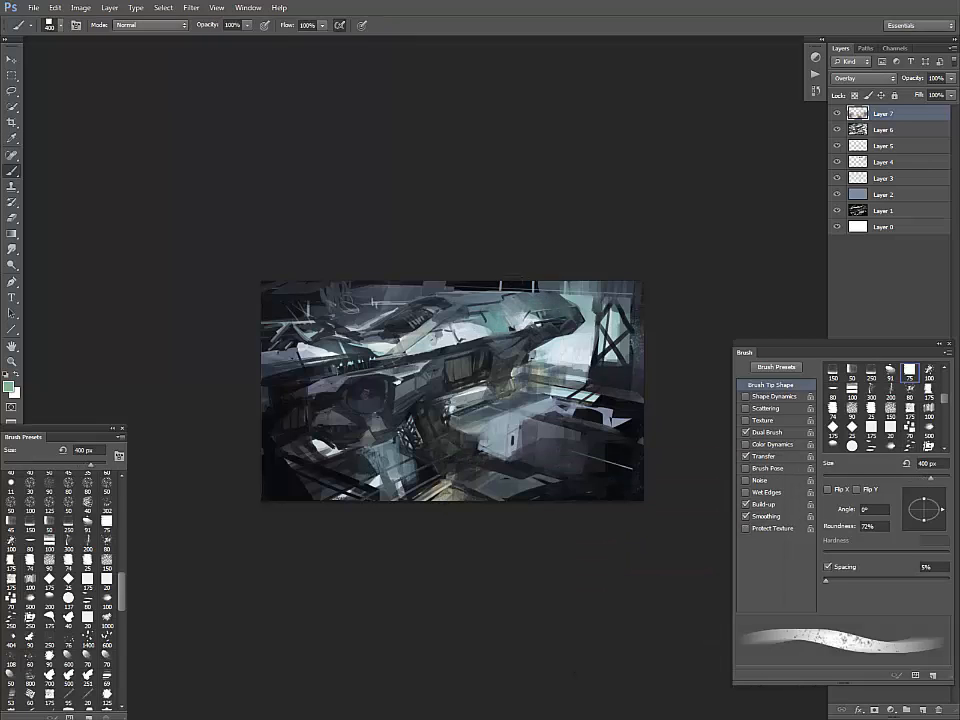
{"action": "key", "text": "bracketright"}
{"action": "key", "text": "bracketright"}
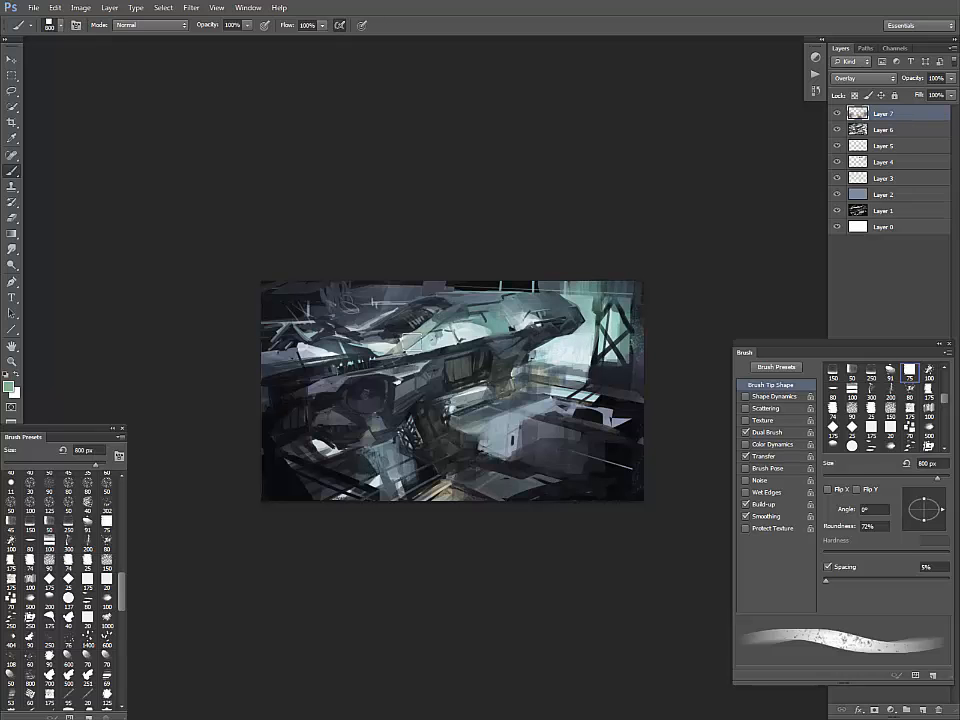
- Set the foreground colour to a darker, greyer green and paint broad strokes over the upper hull
{"action": "left_click", "coordinate": [9, 387]}
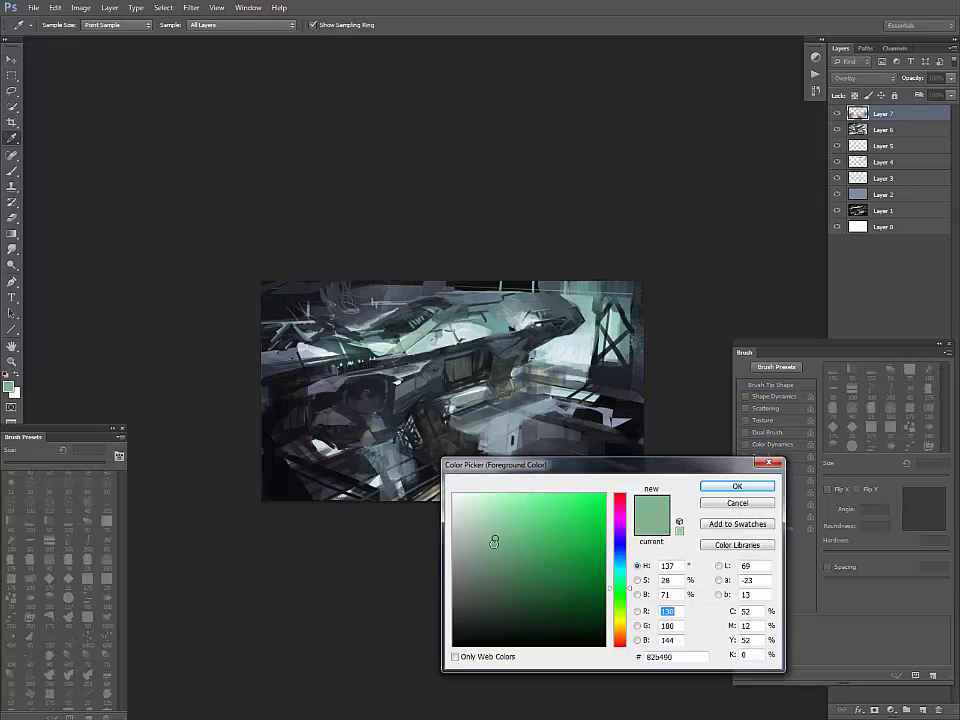
{"action": "left_click", "coordinate": [475, 571]}
{"action": "left_click", "coordinate": [710, 488]}
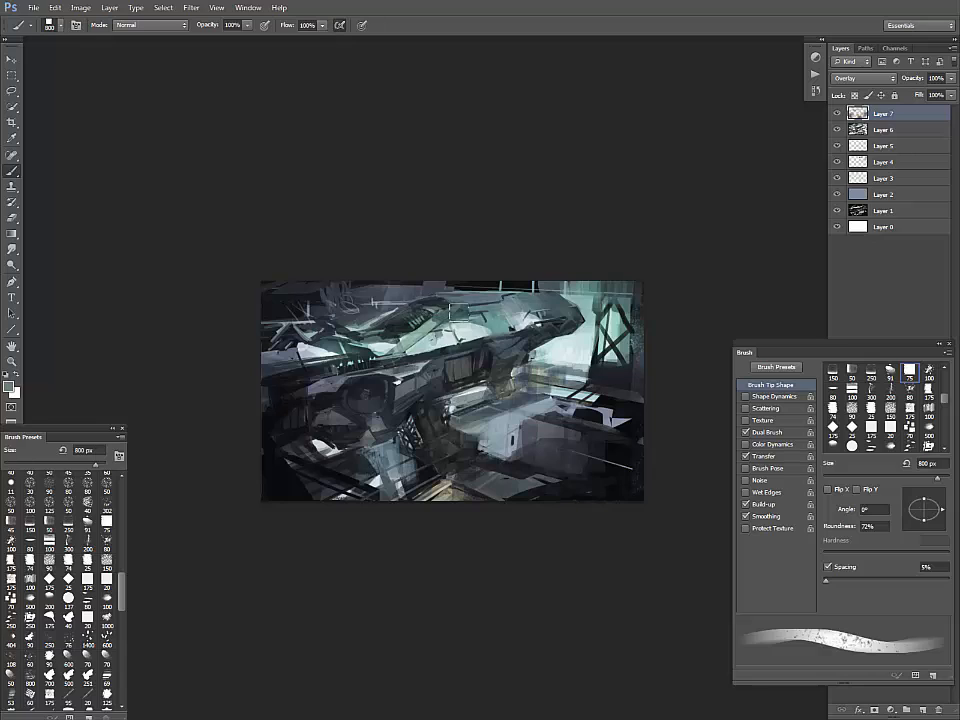
- Erase the green tint from the ship's hull using an enlarged version of the 75 px square textured brush as the eraser
{"action": "key", "text": "e"}
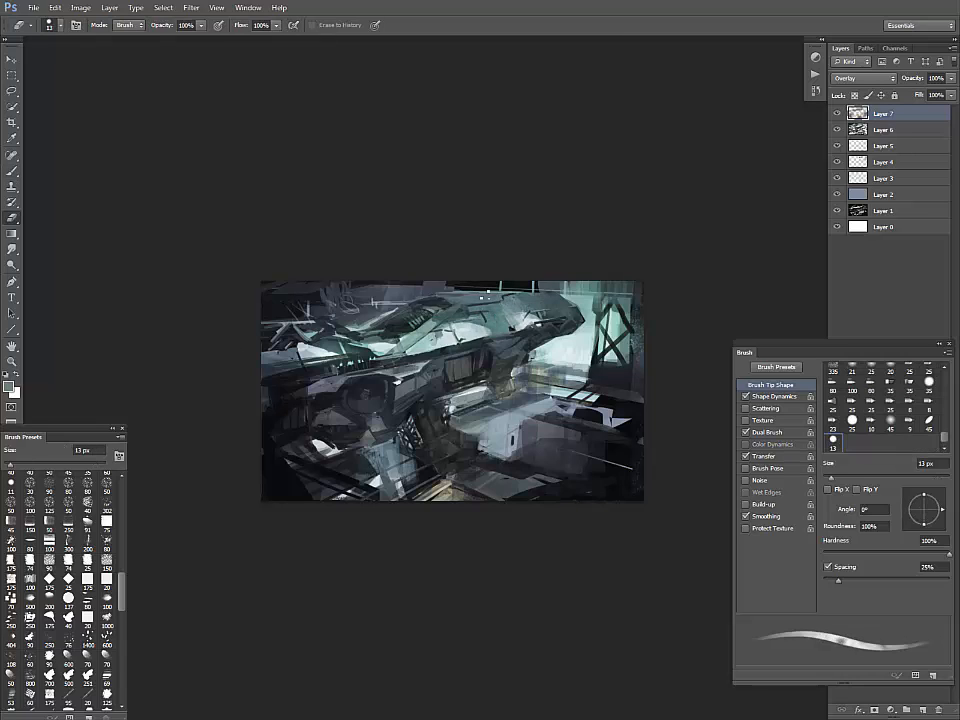
{"action": "left_click", "coordinate": [107, 521]}
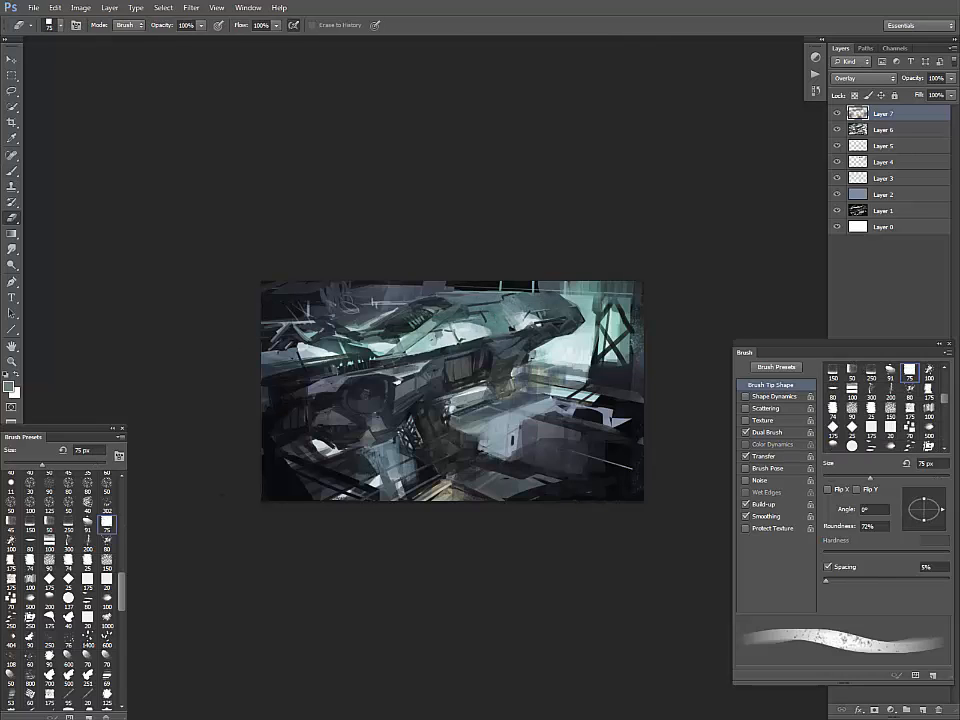
{"action": "key", "text": "bracketright"}
{"action": "key", "text": "bracketright"}
{"action": "key", "text": "bracketright"}
{"action": "key", "text": "bracketright"}
{"action": "key", "text": "bracketright"}
{"action": "key", "text": "bracketright"}
{"action": "key", "text": "bracketright"}
{"action": "key", "text": "bracketright"}
{"action": "key", "text": "bracketright"}
{"action": "key", "text": "bracketright"}
- Set the foreground colour to pale cyan and tint the background above and behind the ship with the 800 px brush
{"action": "key", "text": "i"}
{"action": "left_click", "coordinate": [9, 386]}
{"action": "mouse_move", "coordinate": [482, 515]}
{"action": "left_mouse_down"}
{"action": "mouse_move", "coordinate": [501, 508]}
{"action": "mouse_move", "coordinate": [484, 511]}
{"action": "left_mouse_up"}
{"action": "left_click", "coordinate": [735, 487]}
{"action": "key", "text": "b"}
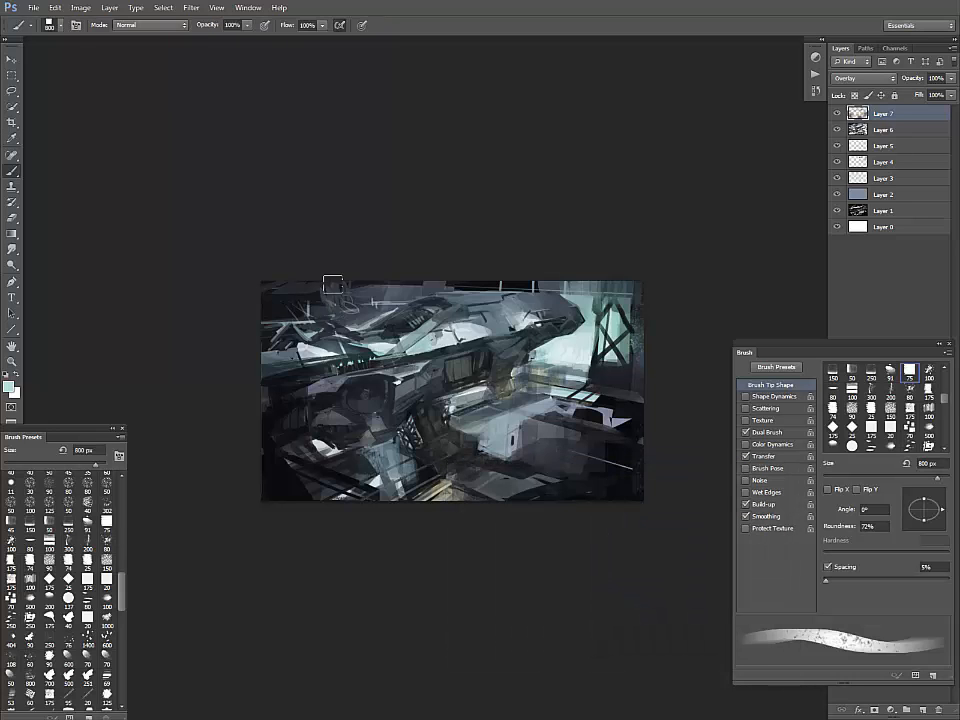
{"action": "mouse_move", "coordinate": [423, 275]}
{"action": "left_mouse_down"}
{"action": "mouse_move", "coordinate": [510, 273]}
{"action": "mouse_move", "coordinate": [458, 282]}
{"action": "mouse_move", "coordinate": [596, 290]}
{"action": "mouse_move", "coordinate": [525, 277]}
{"action": "left_mouse_up"}
- Try broad sampled-colour strokes across the rear upper hull and the engine area
{"action": "left_click", "coordinate": [342, 328], "text": "alt"}
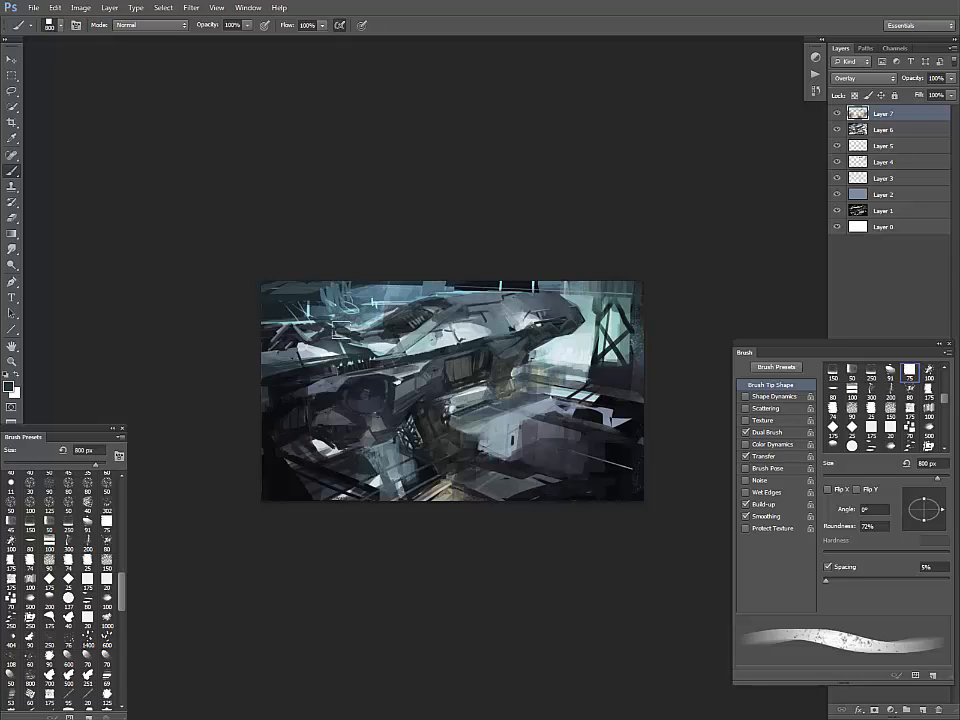
{"action": "left_click_drag", "start_coordinate": [346, 324], "coordinate": [390, 304]}
{"action": "key", "text": "ctrl+z"}
{"action": "left_click", "coordinate": [399, 281], "text": "alt"}
{"action": "left_click_drag", "start_coordinate": [427, 380], "coordinate": [382, 404]}
{"action": "mouse_move", "coordinate": [347, 390]}
{"action": "left_mouse_down"}
{"action": "mouse_move", "coordinate": [309, 419]}
{"action": "mouse_move", "coordinate": [343, 455]}
{"action": "left_mouse_up"}
{"action": "key", "text": "ctrl+z"}
{"action": "key", "text": "ctrl+z"}
- Sample a blue-grey from the engine area and tint the lower foreground and pale platform with it
{"action": "left_click", "coordinate": [308, 448], "text": "alt"}
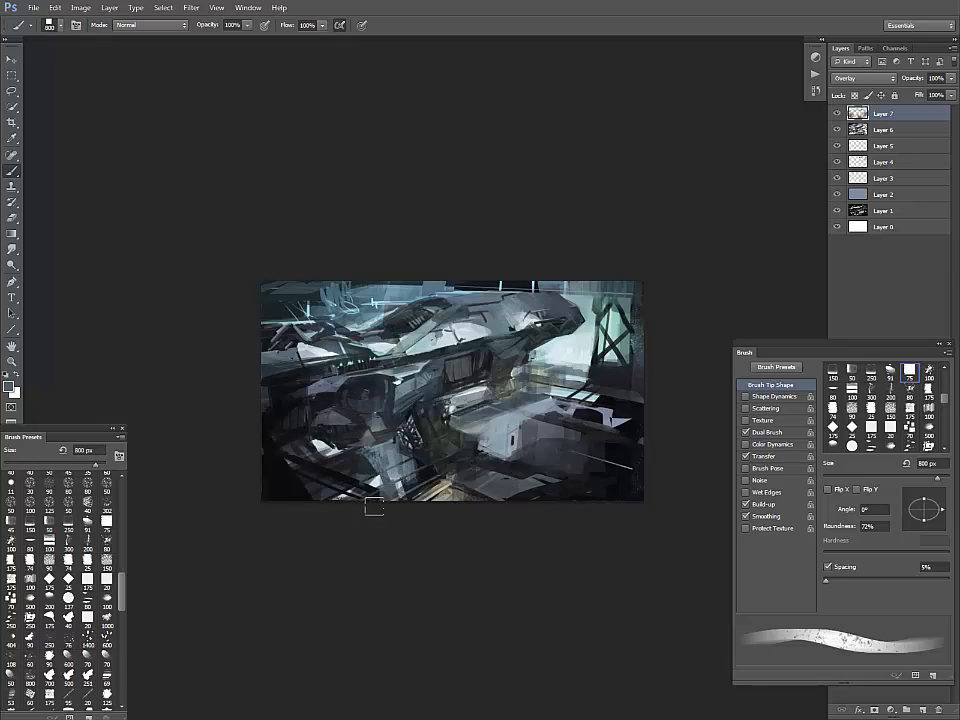
{"action": "mouse_move", "coordinate": [427, 493]}
{"action": "left_mouse_down"}
{"action": "mouse_move", "coordinate": [443, 507]}
{"action": "mouse_move", "coordinate": [536, 430]}
{"action": "left_mouse_up"}
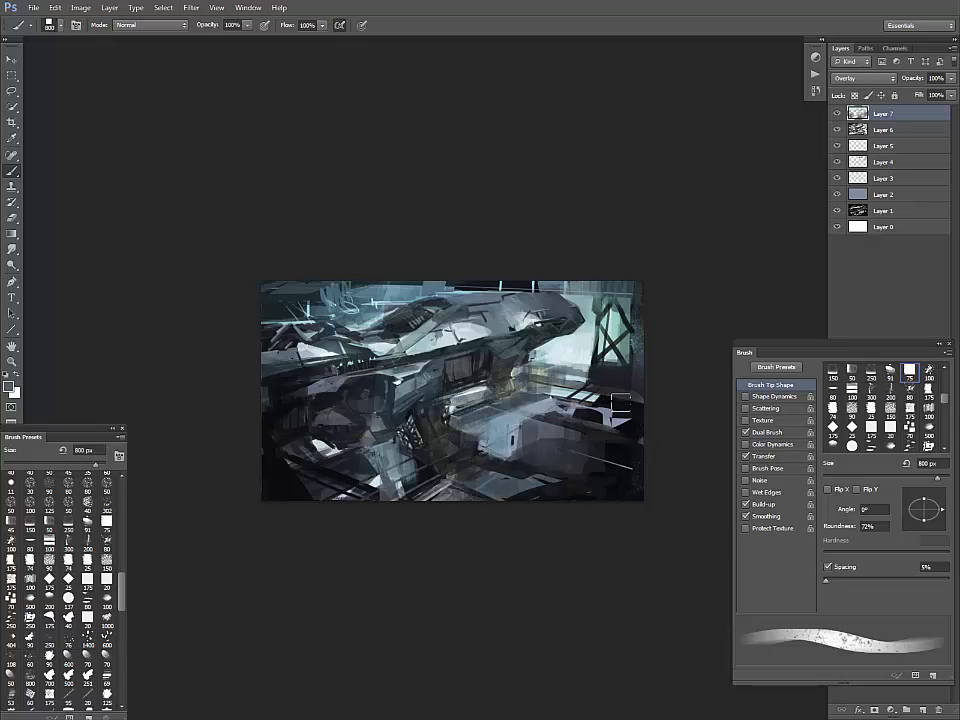
- Reduce the textured brush to 45 px and add a new Normal-mode layer above the Overlay layer
{"action": "key", "text": "bracketleft"}
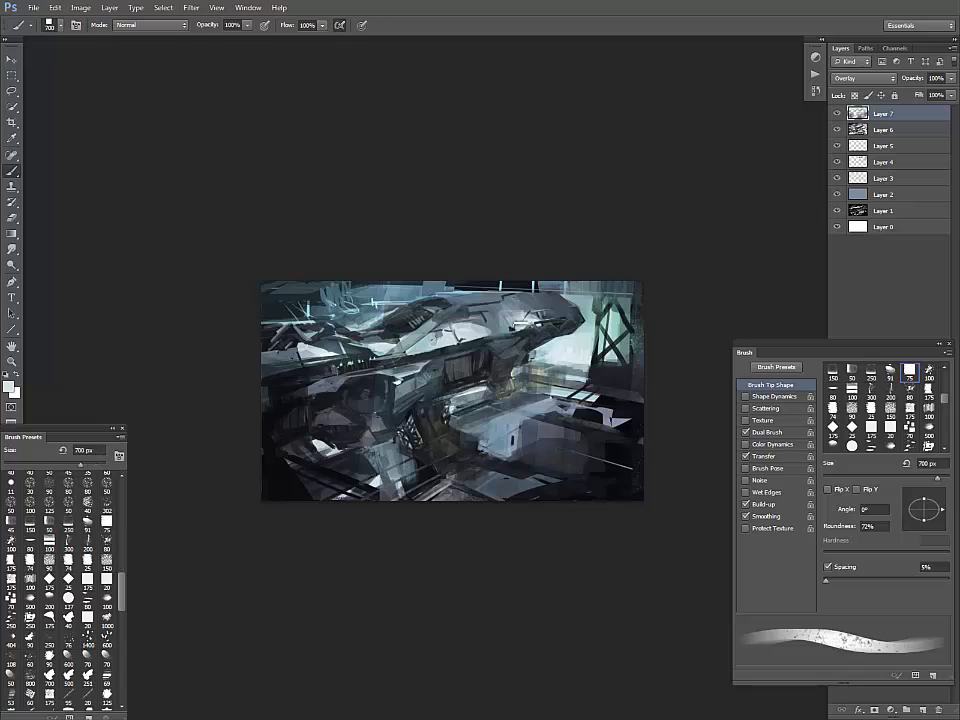
{"action": "key", "text": "bracketleft"}
{"action": "key", "text": "bracketleft"}
{"action": "key", "text": "bracketleft"}
{"action": "key", "text": "bracketleft"}
{"action": "key", "text": "bracketleft"}
{"action": "key", "text": "bracketleft"}
{"action": "key", "text": "bracketleft"}
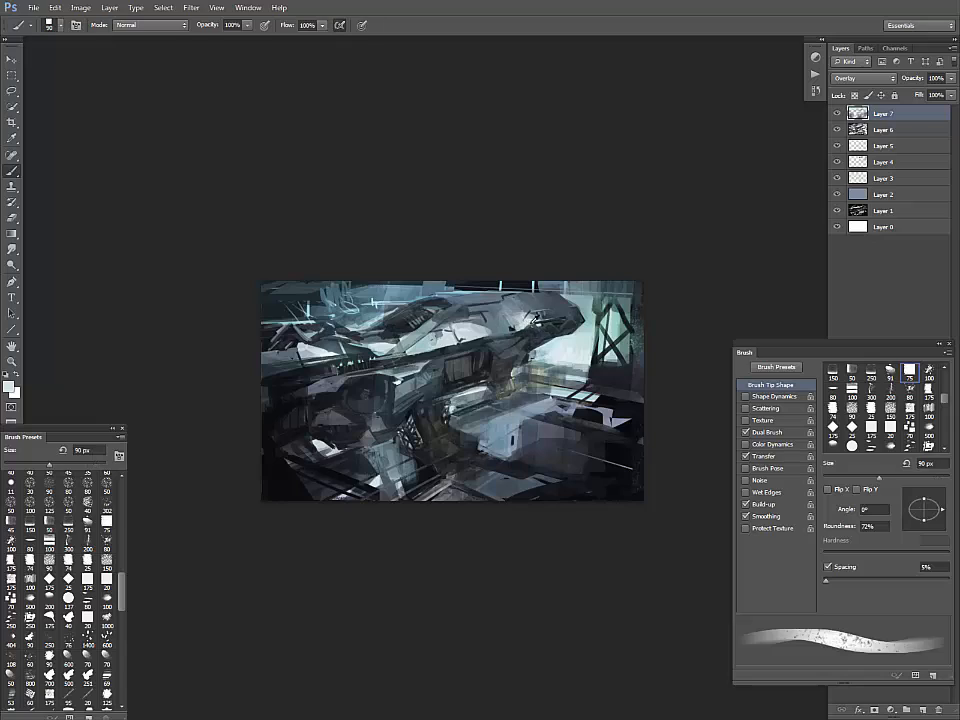
{"action": "left_click", "coordinate": [920, 708]}
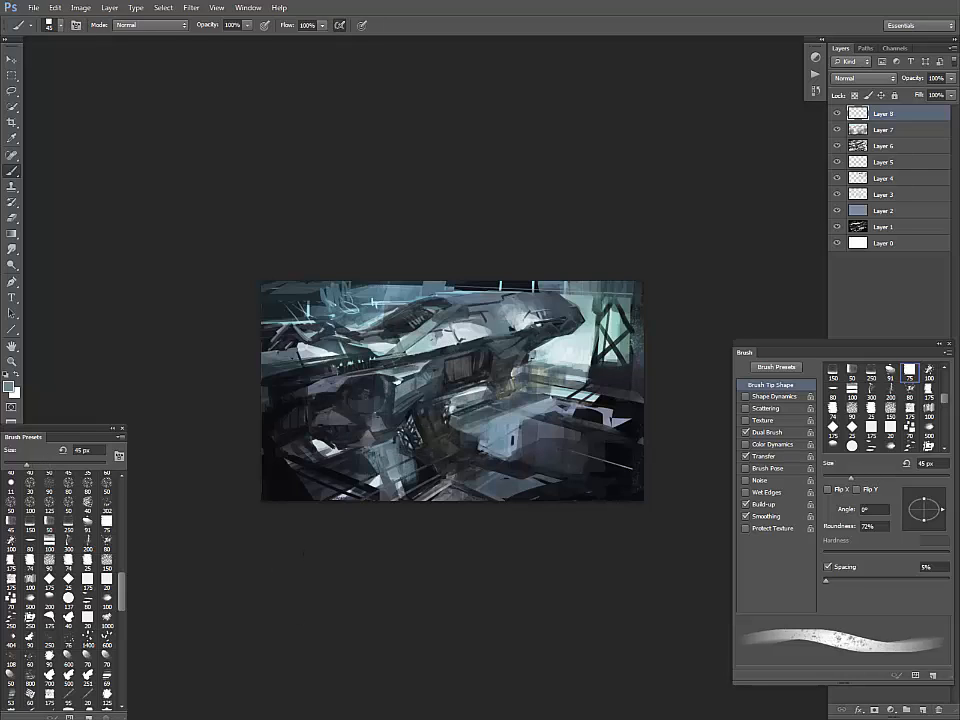
- Paint over the upper part of the lower engine pod with sampled dark blue-grey tones, using the brush at 70 px
{"action": "key", "text": "bracketleft"}
{"action": "left_click", "coordinate": [370, 382], "text": "alt"}
{"action": "mouse_move", "coordinate": [370, 380]}
{"action": "left_mouse_down"}
{"action": "mouse_move", "coordinate": [366, 392]}
{"action": "mouse_move", "coordinate": [366, 384]}
{"action": "left_mouse_up"}
{"action": "left_click", "coordinate": [341, 378], "text": "alt"}
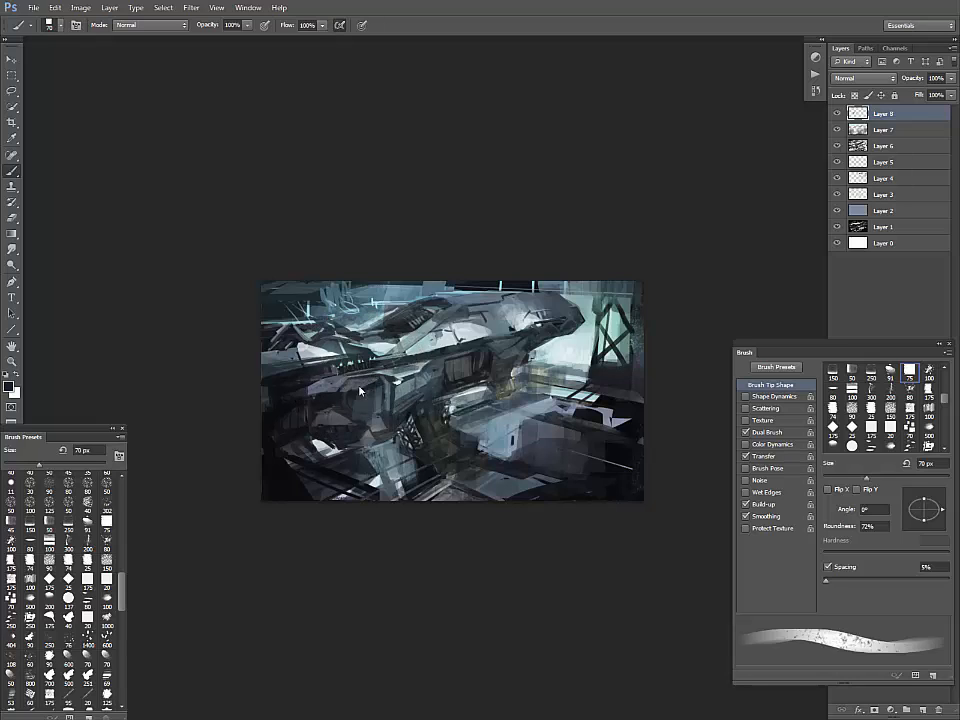
{"action": "left_click", "coordinate": [322, 381], "text": "alt"}
{"action": "left_click", "coordinate": [372, 366], "text": "alt"}
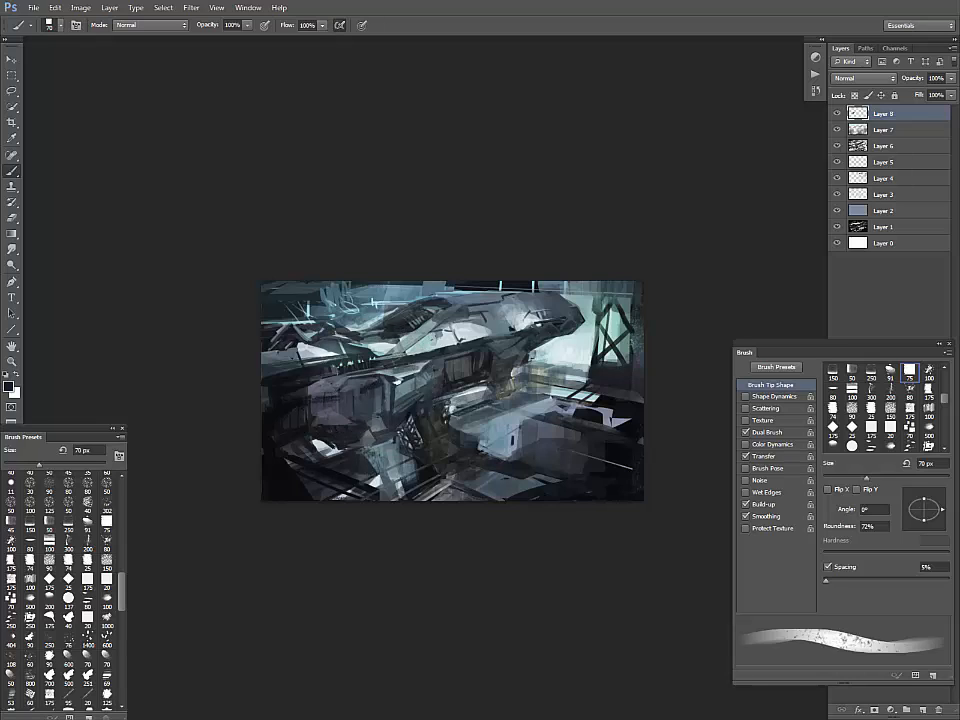
- Refine the planes on the engine pod's side with dark and mid greys sampled from around it
{"action": "left_click", "coordinate": [331, 398], "text": "alt"}
{"action": "left_click", "coordinate": [380, 409], "text": "alt"}
{"action": "left_click", "coordinate": [352, 415], "text": "alt"}
{"action": "left_click", "coordinate": [367, 392], "text": "alt"}
{"action": "left_click", "coordinate": [326, 416], "text": "alt"}
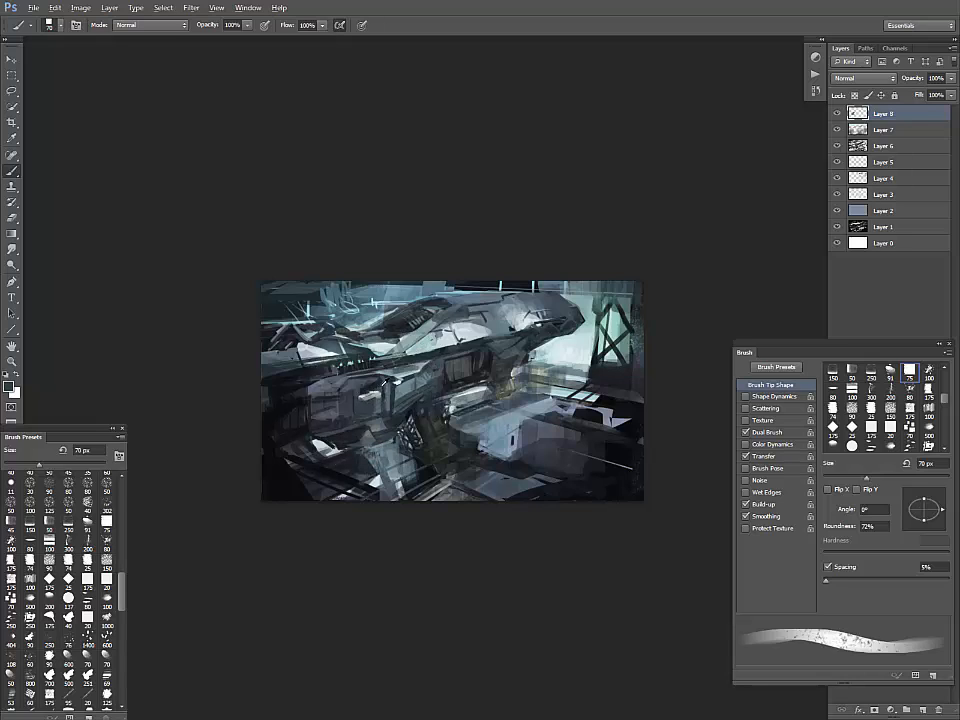
- Define the engine pod's underside and rear edge with sampled dark and blue-grey tones
{"action": "left_click", "coordinate": [282, 284], "text": "alt"}
{"action": "left_click", "coordinate": [386, 421], "text": "alt"}
{"action": "left_click", "coordinate": [322, 408], "text": "alt"}
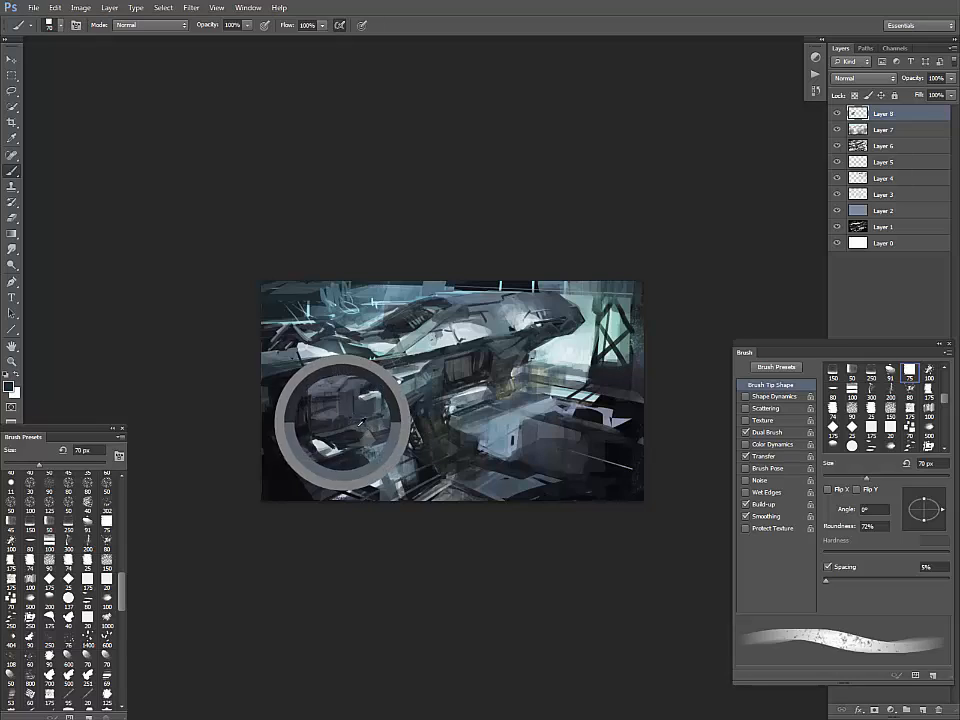
{"action": "left_click", "coordinate": [398, 420], "text": "alt"}
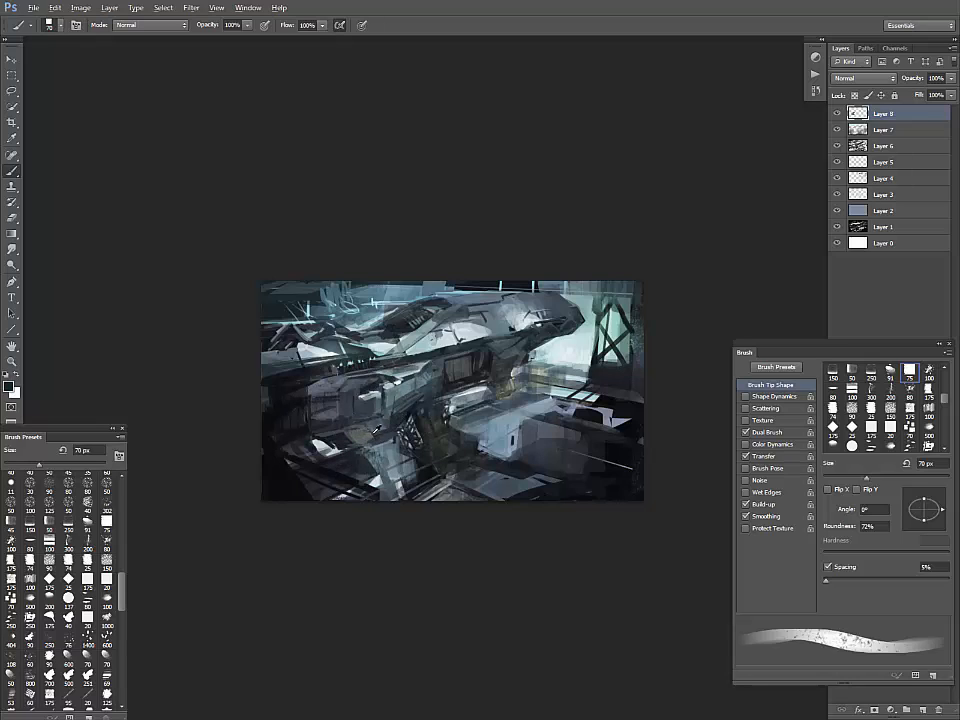
{"action": "left_click", "coordinate": [262, 340], "text": "alt"}
{"action": "left_click", "coordinate": [377, 451], "text": "alt"}
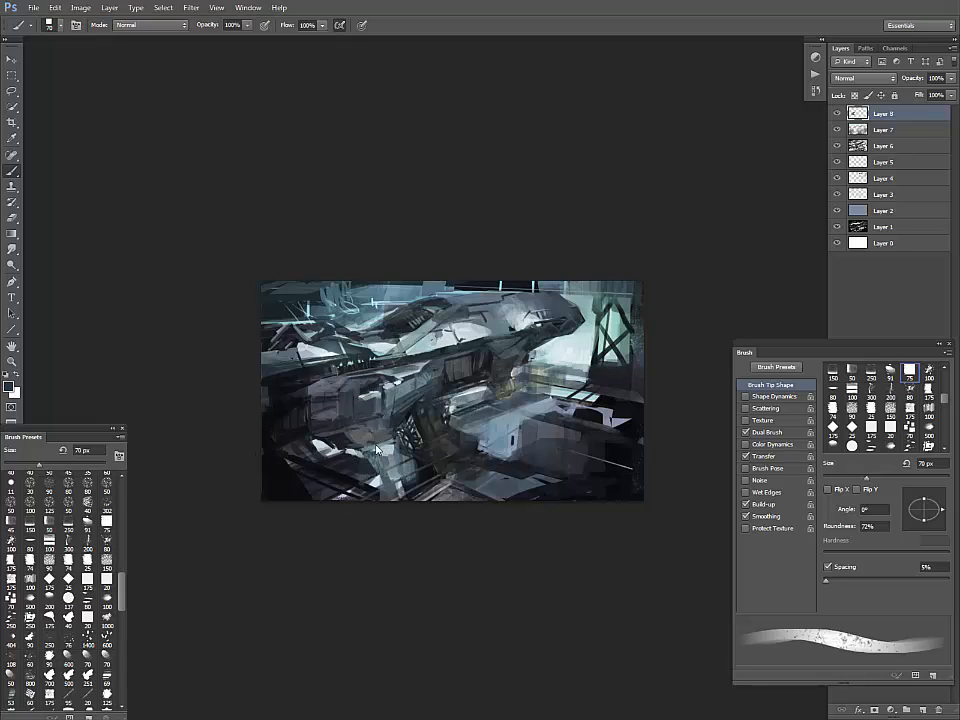
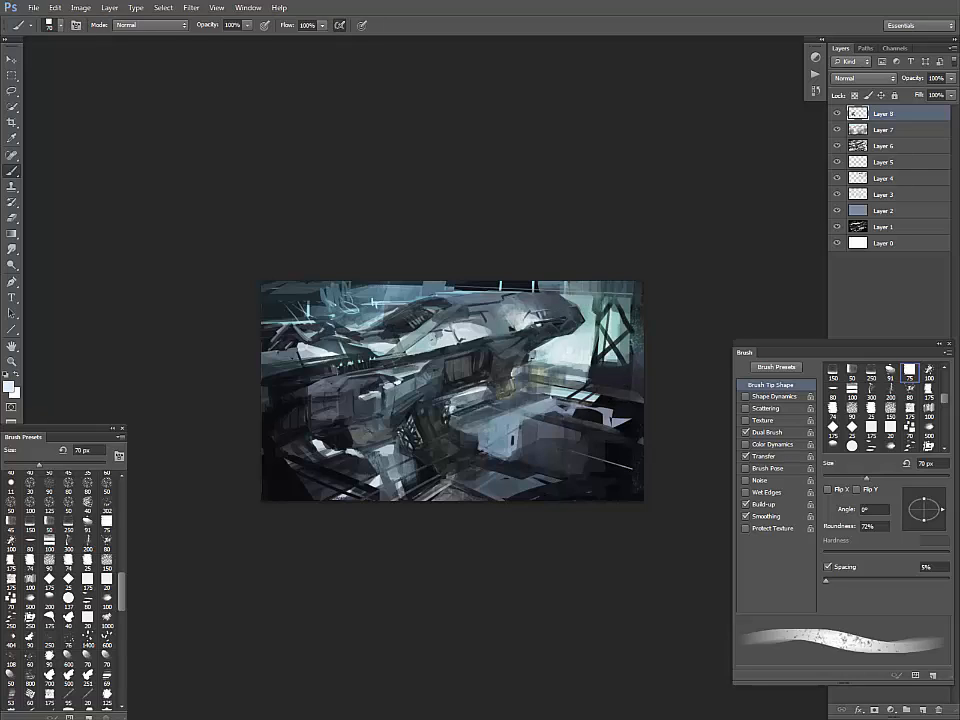
- Paint small pale highlight strokes on the platform below the ship's front with a smaller brush of about 45 px
{"action": "key", "text": "bracketleft"}
{"action": "key", "text": "bracketleft"}
{"action": "key", "text": "bracketleft"}
{"action": "key", "text": "bracketleft"}
{"action": "key", "text": "bracketright"}
{"action": "key", "text": "bracketright"}
{"action": "key", "text": "bracketright"}
{"action": "key", "text": "bracketright"}
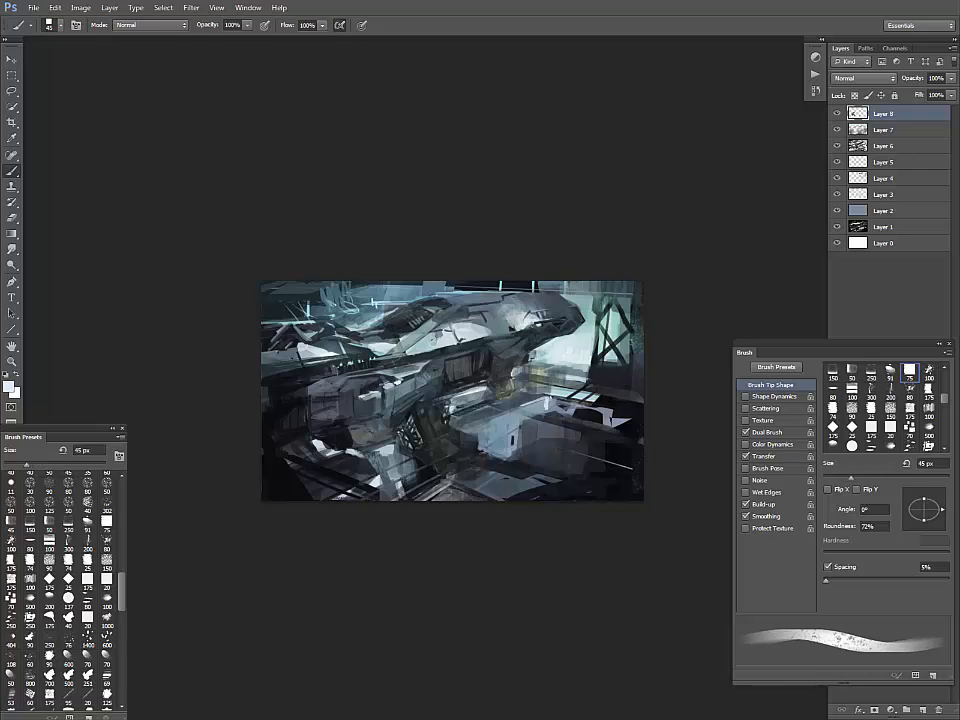
{"action": "key", "text": "bracketright"}
{"action": "mouse_move", "coordinate": [545, 404]}
{"action": "left_mouse_down"}
{"action": "mouse_move", "coordinate": [570, 411]}
{"action": "mouse_move", "coordinate": [533, 424]}
{"action": "left_mouse_up"}
- Enlarge the brush to 400 px and outline the pale platform area below the ship with the Polygonal Lasso
{"action": "key", "text": "bracketright"}
{"action": "key", "text": "bracketright"}
{"action": "key", "text": "bracketright"}
{"action": "key", "text": "bracketright"}
{"action": "key", "text": "bracketright"}
{"action": "key", "text": "bracketright"}
{"action": "key", "text": "bracketright"}
{"action": "key", "text": "bracketright"}
{"action": "key", "text": "bracketright"}
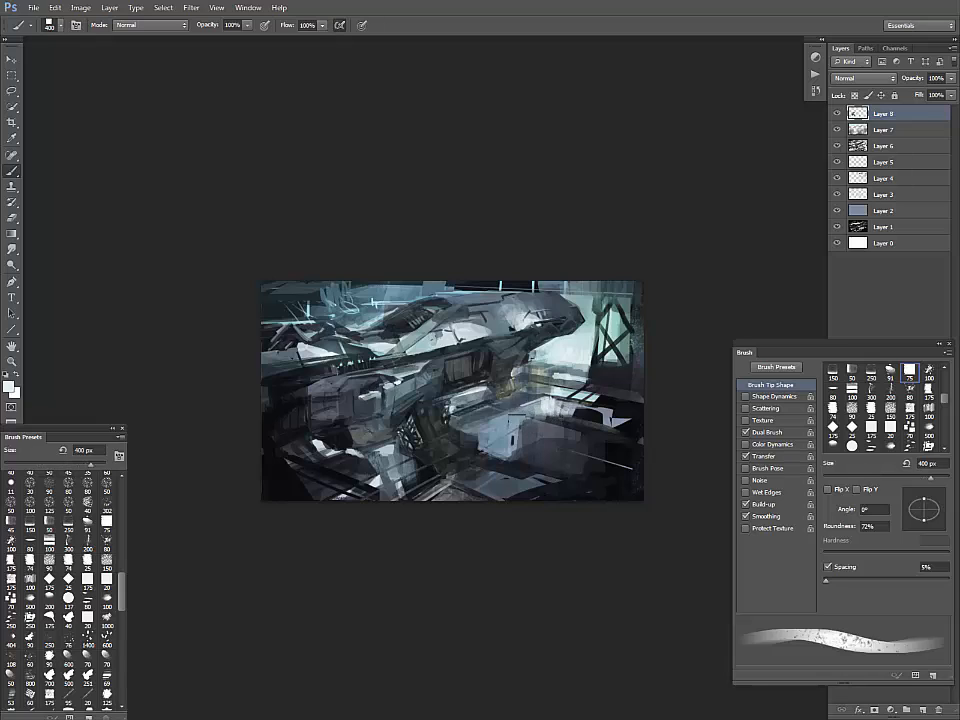
{"action": "key", "text": "l"}
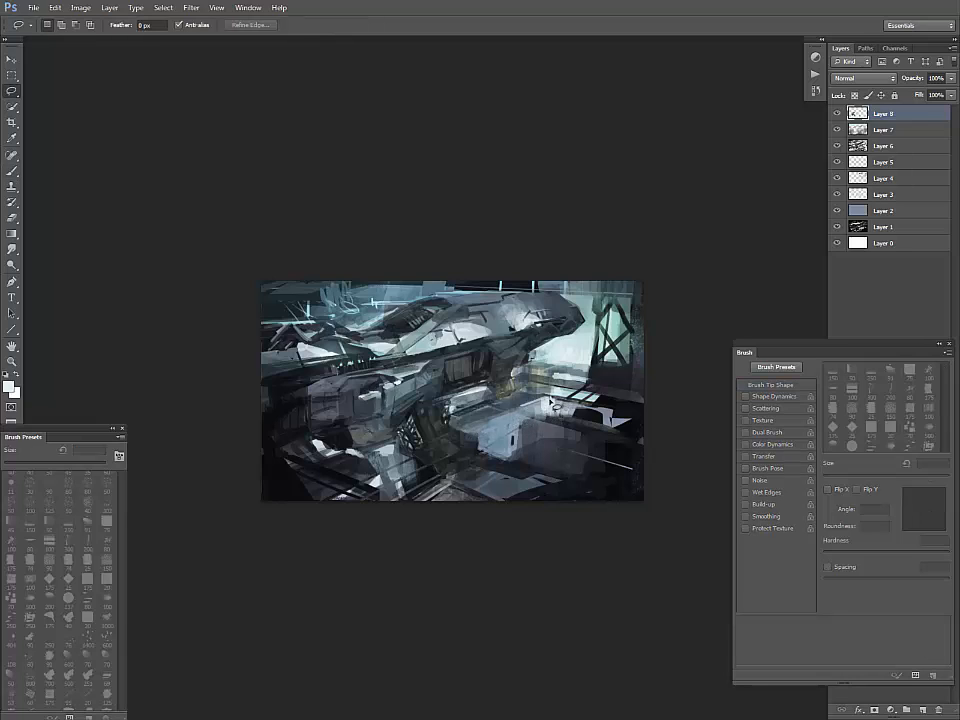
{"action": "key", "text": "shift+l"}
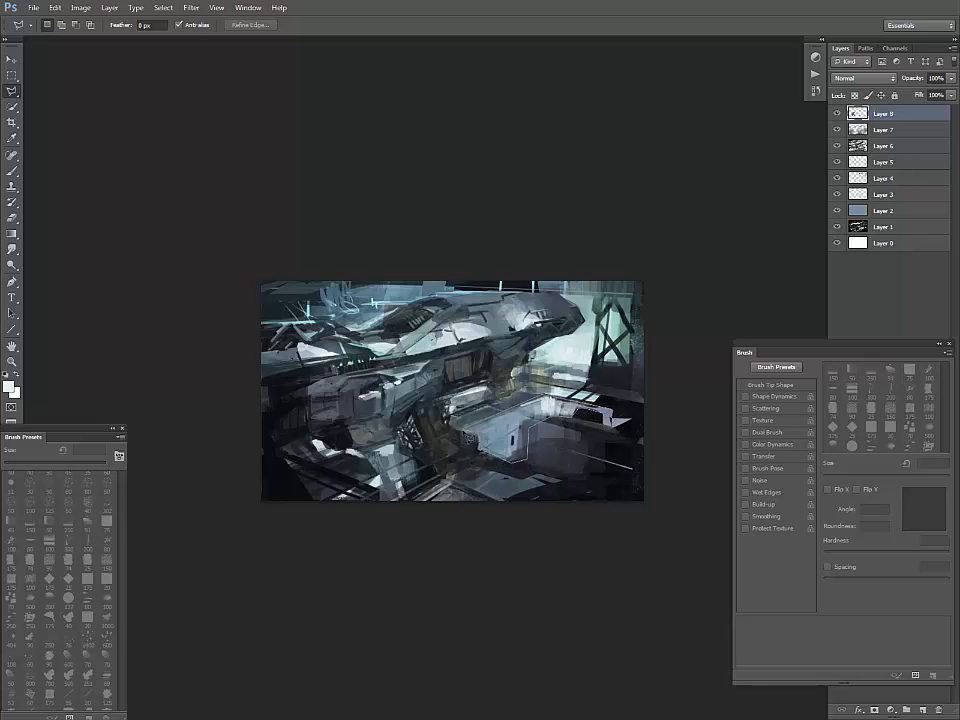
- Lighten the platform below the ship with sampled pale grey and cyan tones, using the 400 px brush
{"action": "key", "text": "b"}
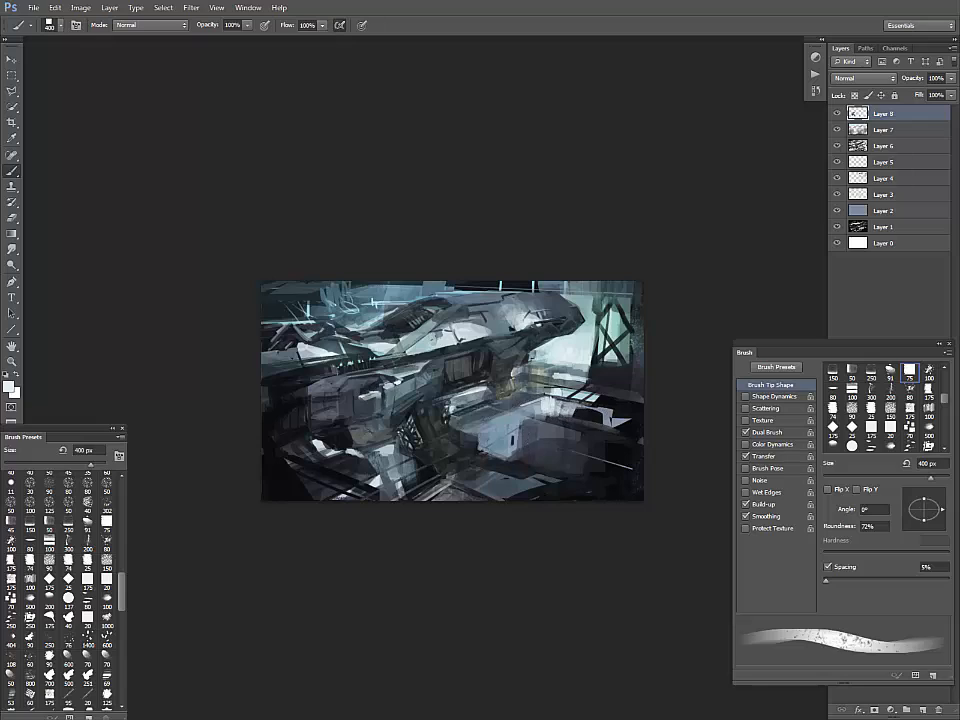
{"action": "left_click", "coordinate": [560, 391], "text": "alt"}
{"action": "mouse_move", "coordinate": [566, 400]}
{"action": "left_mouse_down"}
{"action": "mouse_move", "coordinate": [524, 424]}
{"action": "mouse_move", "coordinate": [588, 404]}
{"action": "left_mouse_up"}
{"action": "left_click", "coordinate": [565, 406], "text": "alt"}
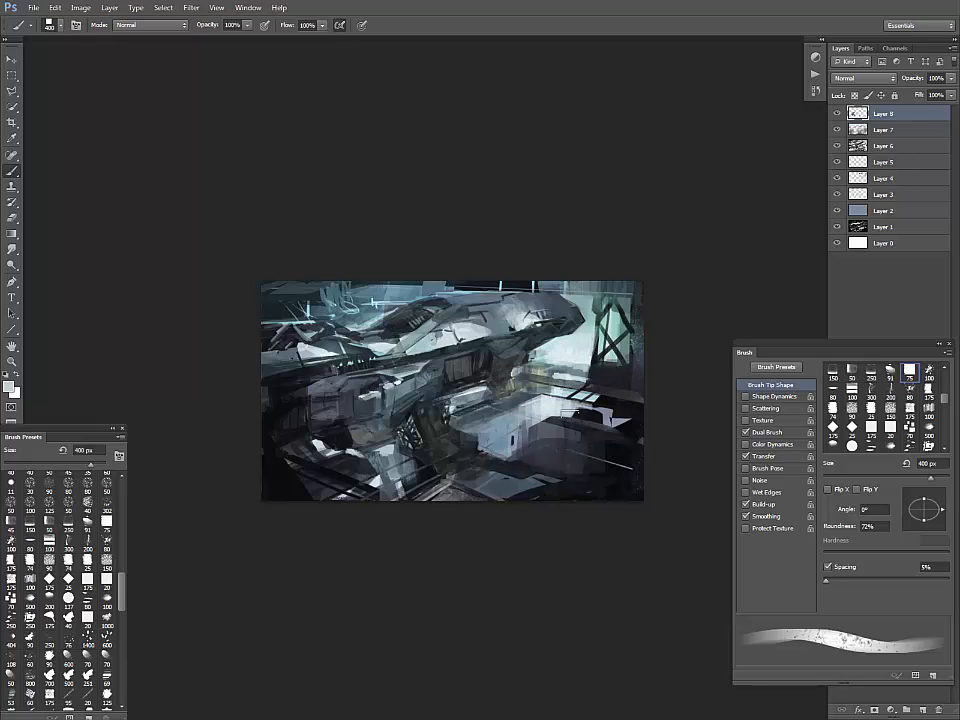
{"action": "left_click", "coordinate": [531, 405], "text": "alt"}
{"action": "left_click", "coordinate": [487, 429], "text": "alt"}
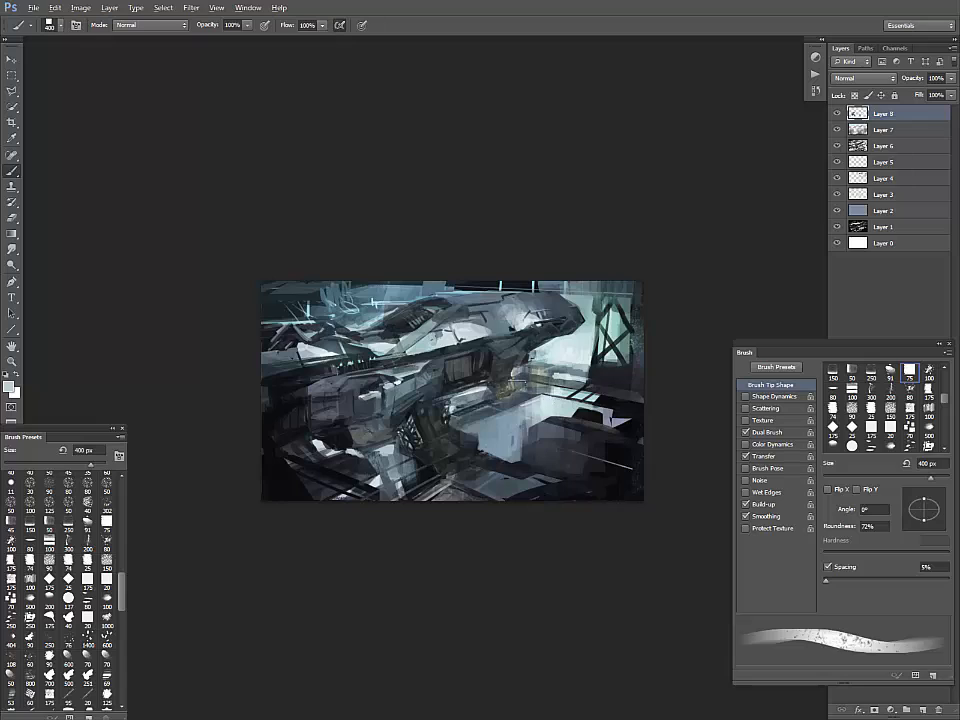
- Paint sampled blue over the dark bars above the ship and cover the rear background with dark blue inside a polygonal selection
{"action": "left_click", "coordinate": [520, 298], "text": "alt"}
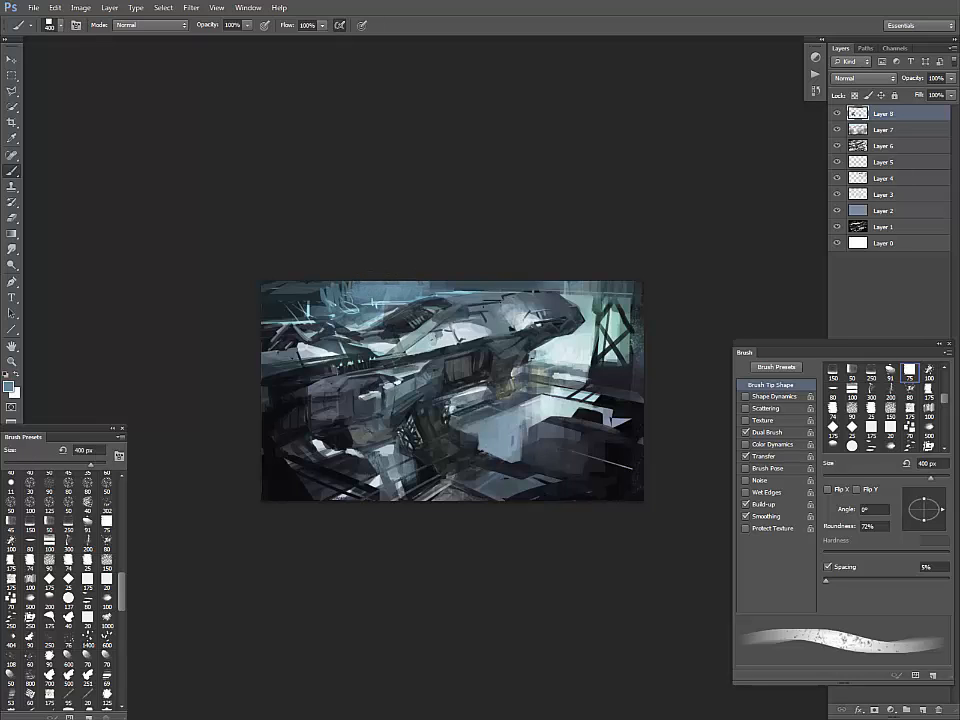
{"action": "key", "text": "l"}
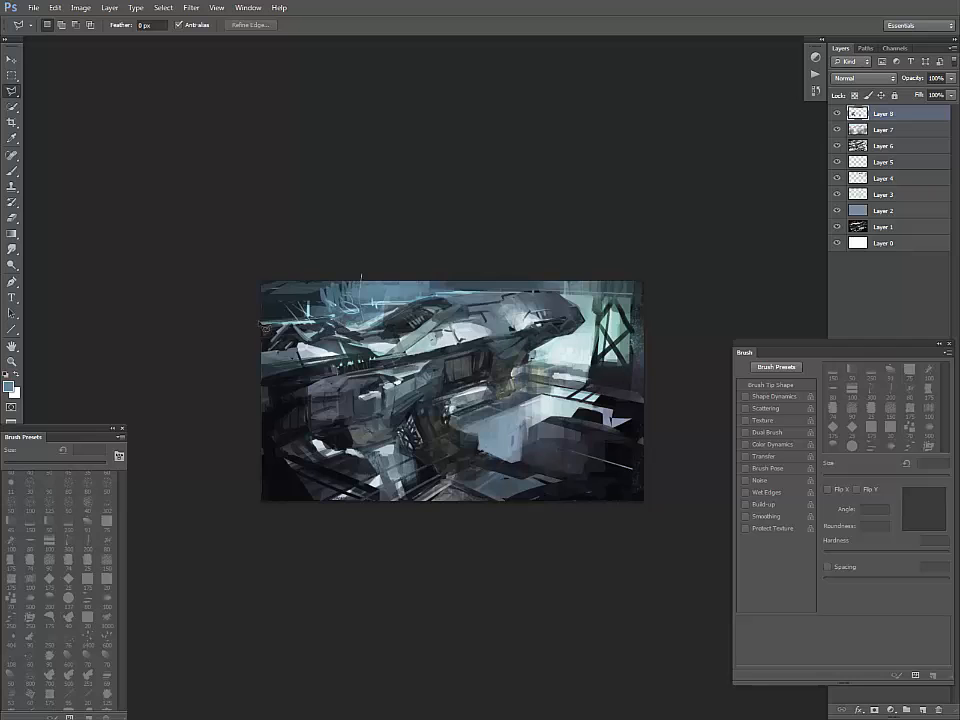
{"action": "left_click", "coordinate": [254, 321]}
{"action": "left_click", "coordinate": [244, 272]}
{"action": "left_click", "coordinate": [374, 252]}
{"action": "left_click", "coordinate": [362, 276]}
{"action": "left_click", "coordinate": [327, 304], "text": "alt"}
{"action": "mouse_move", "coordinate": [322, 305]}
{"action": "left_mouse_down"}
{"action": "mouse_move", "coordinate": [262, 309]}
{"action": "mouse_move", "coordinate": [272, 298]}
{"action": "mouse_move", "coordinate": [312, 311]}
{"action": "left_mouse_up"}
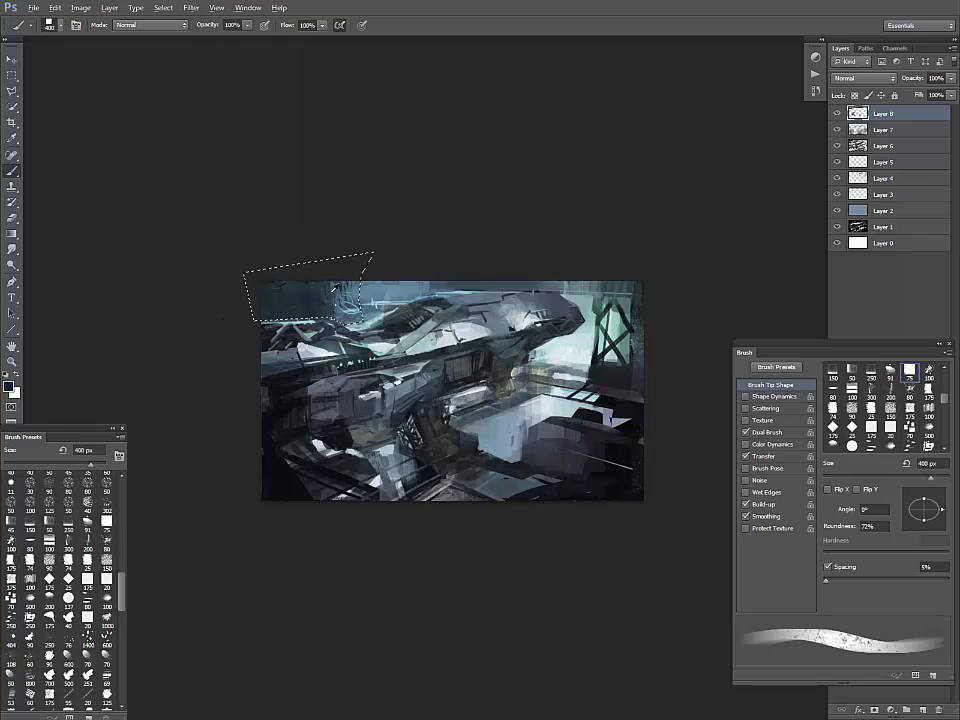
{"action": "key", "text": "ctrl+d"}
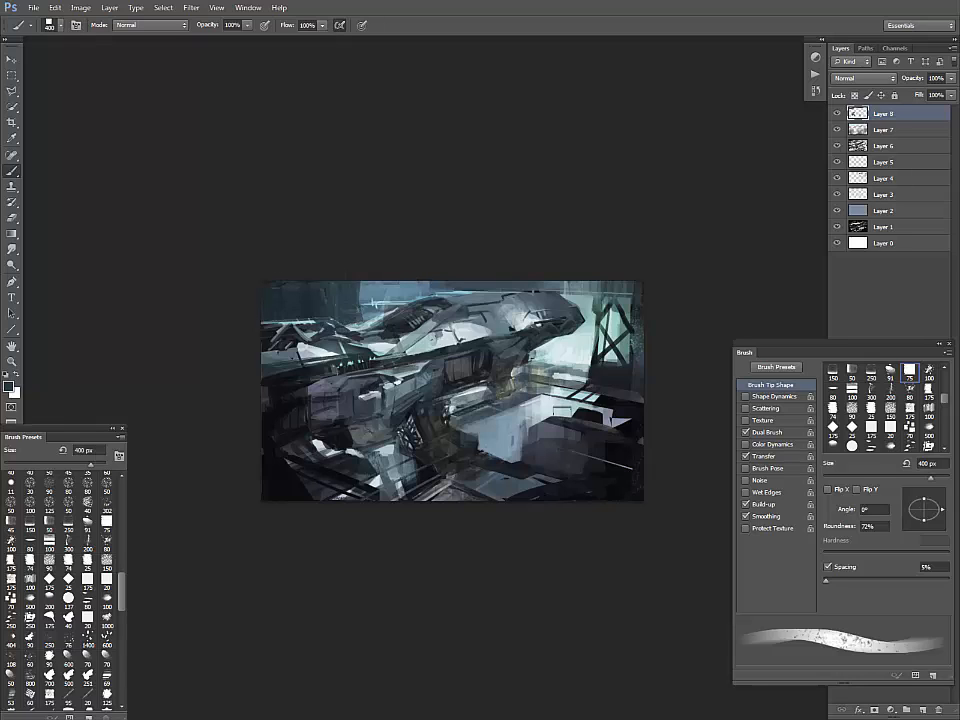
- Block in a small dark shape beneath the ship's front, just above the pale platform, using the Polygonal Lasso and brush
{"action": "key", "text": "l"}
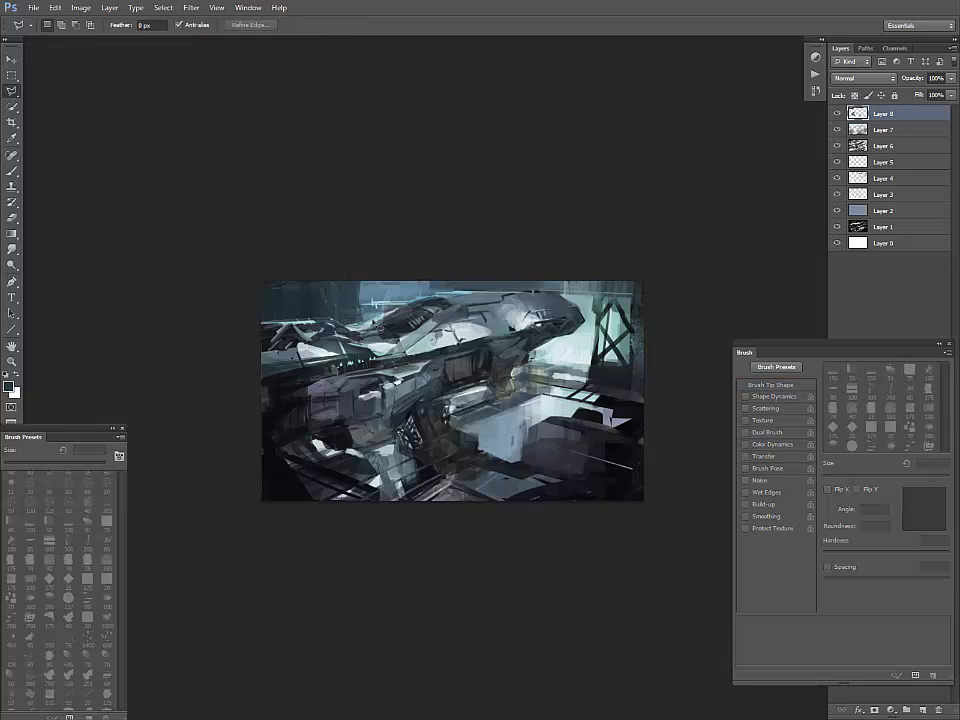
{"action": "key", "text": "b"}
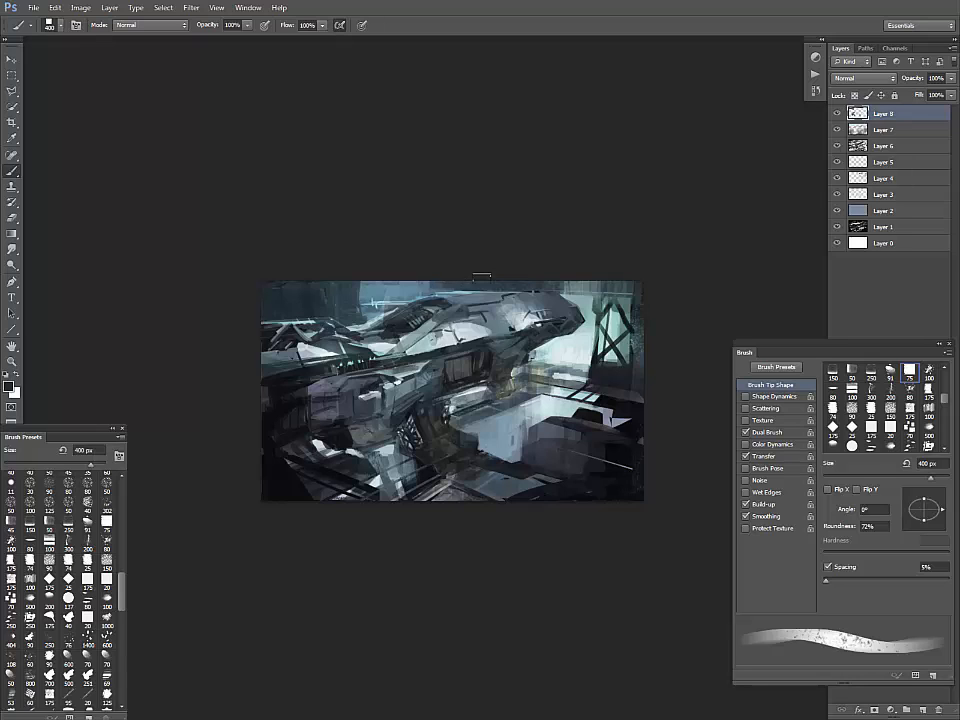
{"action": "key", "text": "l"}
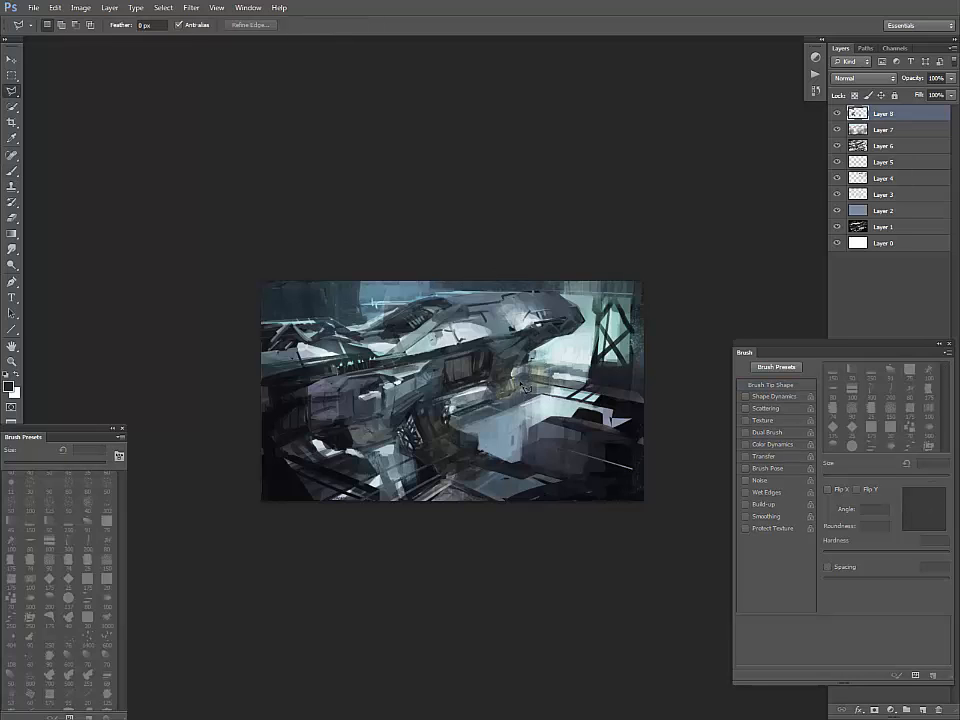
{"action": "key", "text": "b"}
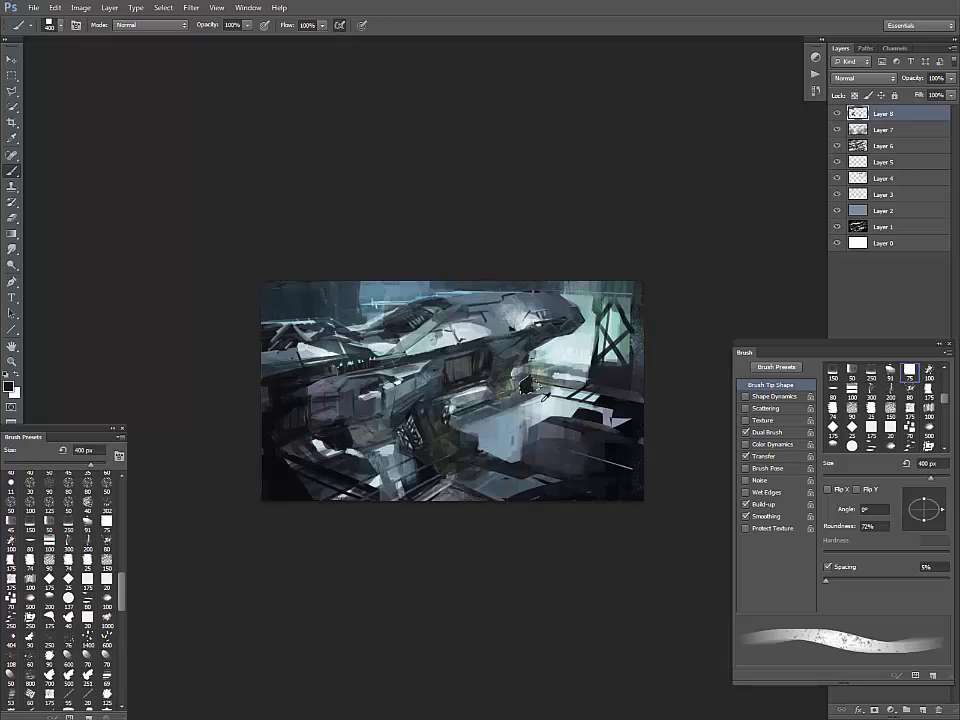
- Reduce the brush to 175 px and rework the platform's far edge beneath the ship with sampled dark and grey-blue tones
{"action": "key", "text": "bracketleft"}
{"action": "key", "text": "bracketleft"}
{"action": "key", "text": "bracketleft"}
{"action": "key", "text": "bracketleft"}
{"action": "left_click", "coordinate": [538, 386], "text": "alt"}
{"action": "left_click_drag", "start_coordinate": [538, 385], "coordinate": [454, 407]}
{"action": "left_click", "coordinate": [481, 406], "text": "alt"}
{"action": "left_click", "coordinate": [477, 393], "text": "alt"}
{"action": "left_click", "coordinate": [476, 394], "text": "alt"}
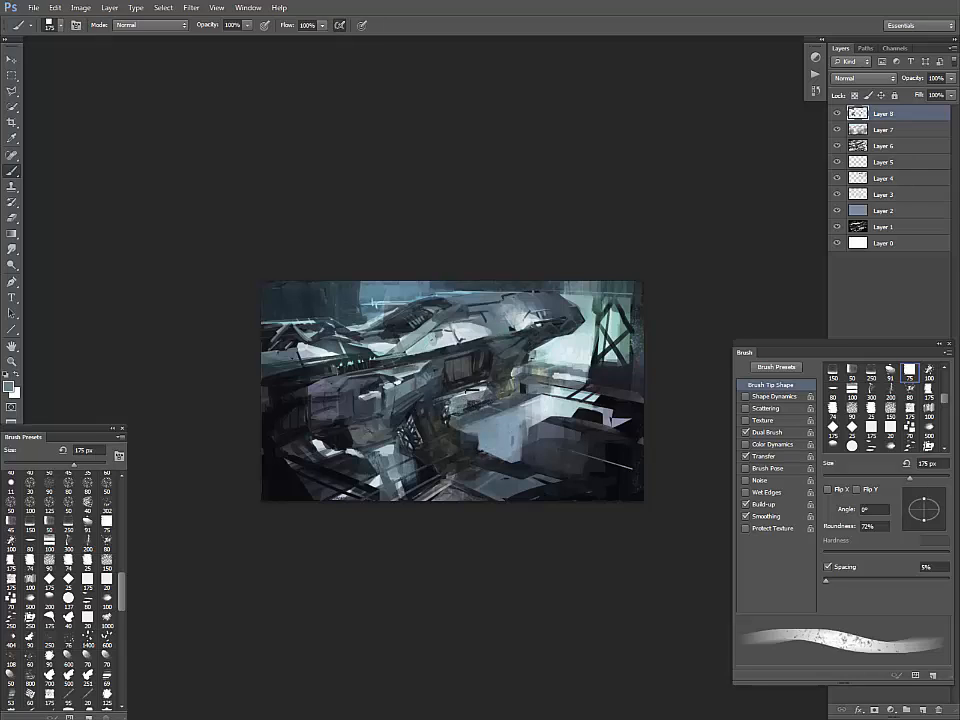
- Reduce the brush to 30 px and refine the rear upper hull around the vents with sampled light and dark tones
{"action": "left_click", "coordinate": [472, 337], "text": "alt"}
{"action": "key", "text": "["}
{"action": "key", "text": "["}
{"action": "key", "text": "["}
{"action": "key", "text": "["}
{"action": "key", "text": "["}
{"action": "key", "text": "["}
{"action": "key", "text": "["}
{"action": "key", "text": "["}
{"action": "key", "text": "["}
{"action": "key", "text": "["}
{"action": "left_click", "coordinate": [409, 326], "text": "alt"}
{"action": "mouse_move", "coordinate": [417, 317]}
{"action": "left_mouse_down"}
{"action": "mouse_move", "coordinate": [383, 354]}
{"action": "mouse_move", "coordinate": [368, 354]}
{"action": "left_mouse_up"}
{"action": "key", "text": "ctrl+z"}
{"action": "left_click", "coordinate": [418, 318], "text": "alt"}
{"action": "left_click", "coordinate": [371, 352], "text": "alt"}
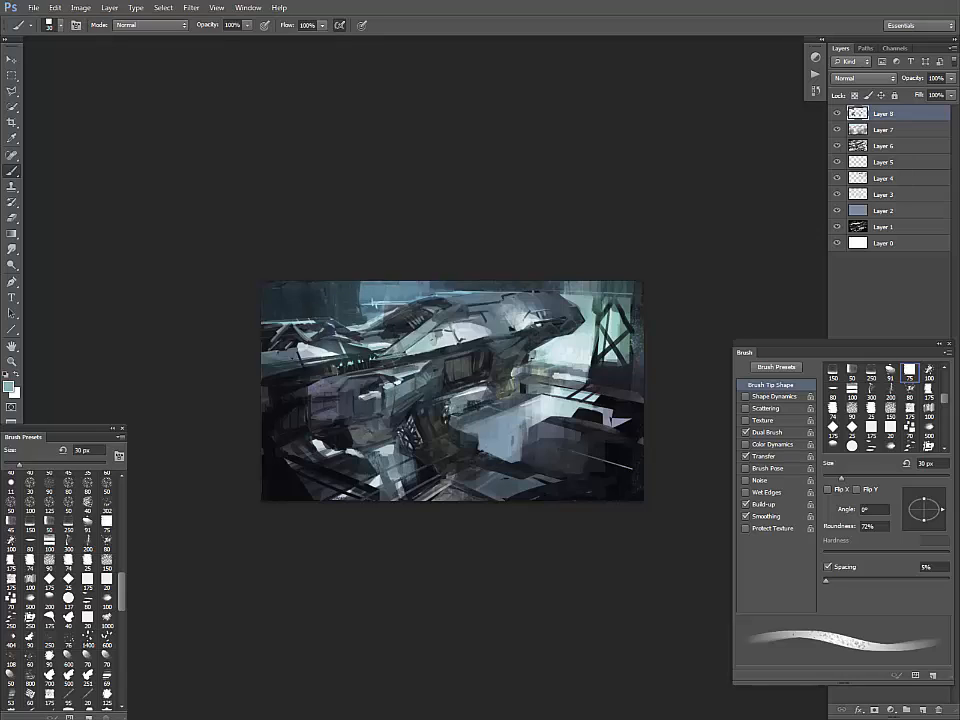
{"action": "left_click", "coordinate": [363, 331], "text": "alt"}
{"action": "left_click", "coordinate": [377, 322], "text": "alt"}
- Detail the ship's under-nose structure and side panels with sampled dark and grey tones, using the 30 px brush
{"action": "left_click", "coordinate": [516, 330], "text": "alt"}
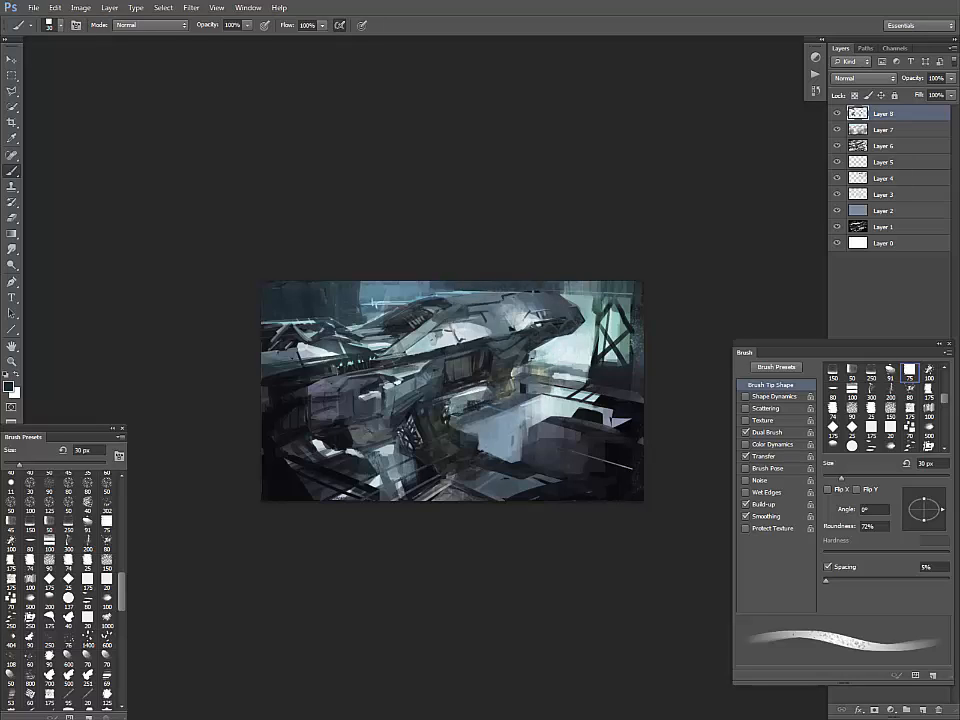
{"action": "left_click", "coordinate": [518, 340], "text": "alt"}
{"action": "left_click", "coordinate": [497, 343], "text": "alt"}
{"action": "left_click", "coordinate": [461, 342], "text": "alt"}
{"action": "left_click", "coordinate": [487, 364], "text": "alt"}
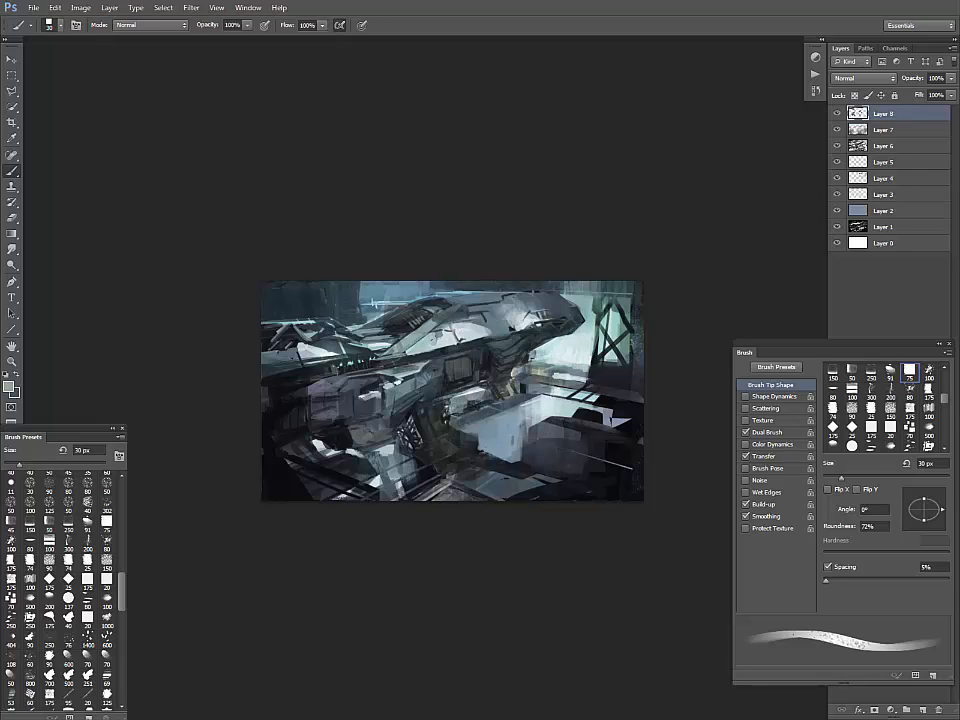
{"action": "left_click", "coordinate": [505, 381], "text": "alt"}
- Enlarge the brush to 90 px and paint black horizontal beams across the light background in front of the tower
{"action": "key", "text": "bracketright"}
{"action": "key", "text": "bracketright"}
{"action": "key", "text": "bracketright"}
{"action": "key", "text": "bracketright"}
{"action": "key", "text": "bracketright"}
{"action": "key", "text": "bracketright"}
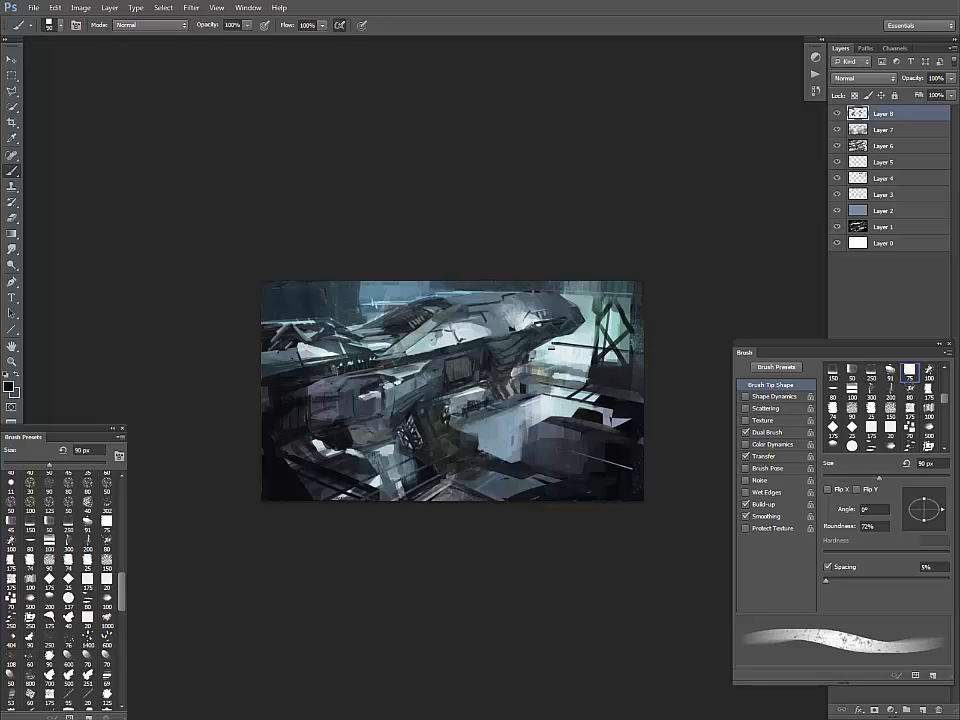
{"action": "left_click_drag", "start_coordinate": [541, 349], "coordinate": [646, 364]}
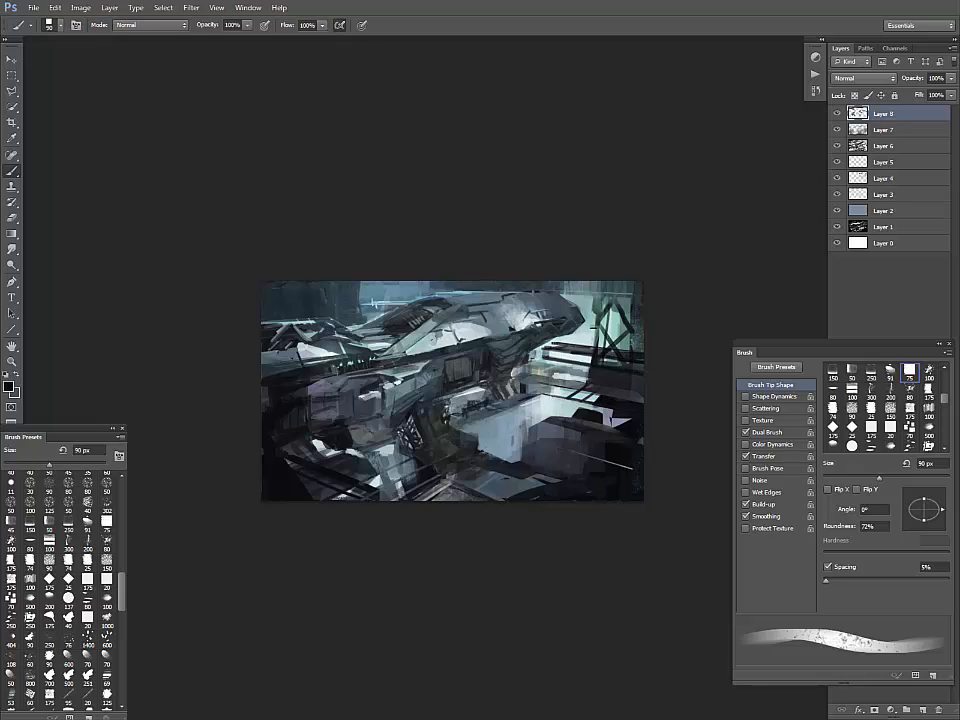
- Paint black zigzag cross-bracing between the horizontal beams near the tower, with the brush reduced to 20–30 px
{"action": "key", "text": "bracketright"}
{"action": "key", "text": "bracketright"}
{"action": "key", "text": "bracketright"}
{"action": "key", "text": "bracketright"}
{"action": "key", "text": "bracketright"}
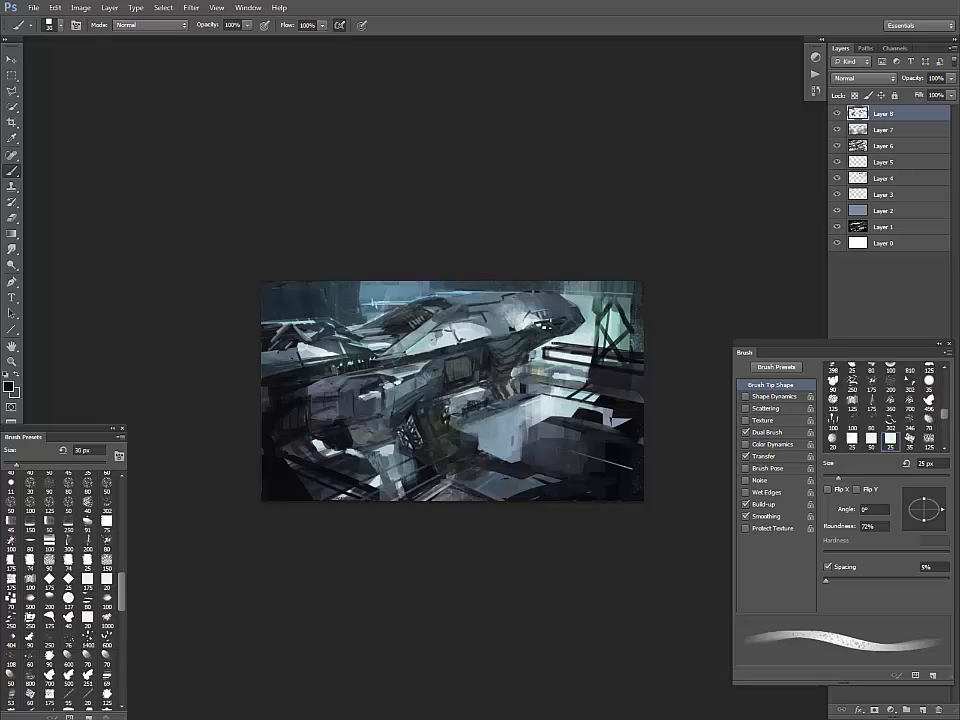
{"action": "key", "text": "bracketleft"}
{"action": "key", "text": "bracketleft"}
{"action": "key", "text": "bracketleft"}
{"action": "key", "text": "bracketleft"}
{"action": "key", "text": "bracketleft"}
{"action": "key", "text": "bracketleft"}
{"action": "key", "text": "bracketleft"}
{"action": "key", "text": "bracketleft"}
{"action": "key", "text": "bracketleft"}
{"action": "key", "text": "bracketleft"}
{"action": "key", "text": "bracketleft"}
{"action": "key", "text": "bracketleft"}
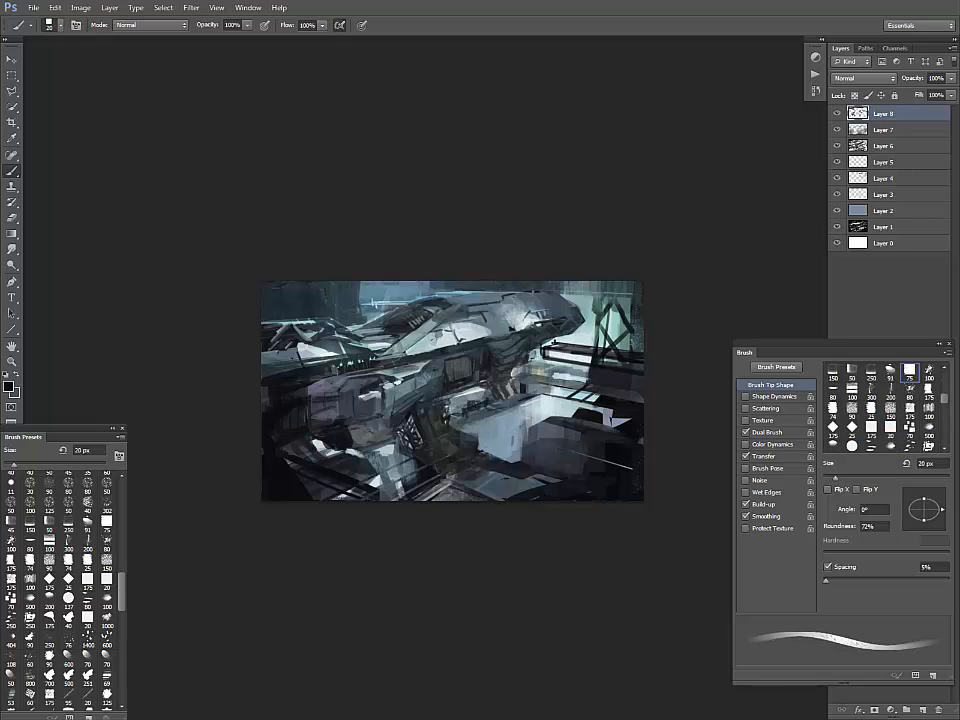
{"action": "key", "text": "bracketright"}
{"action": "key", "text": "bracketright"}
{"action": "key", "text": "bracketright"}
{"action": "key", "text": "bracketleft"}
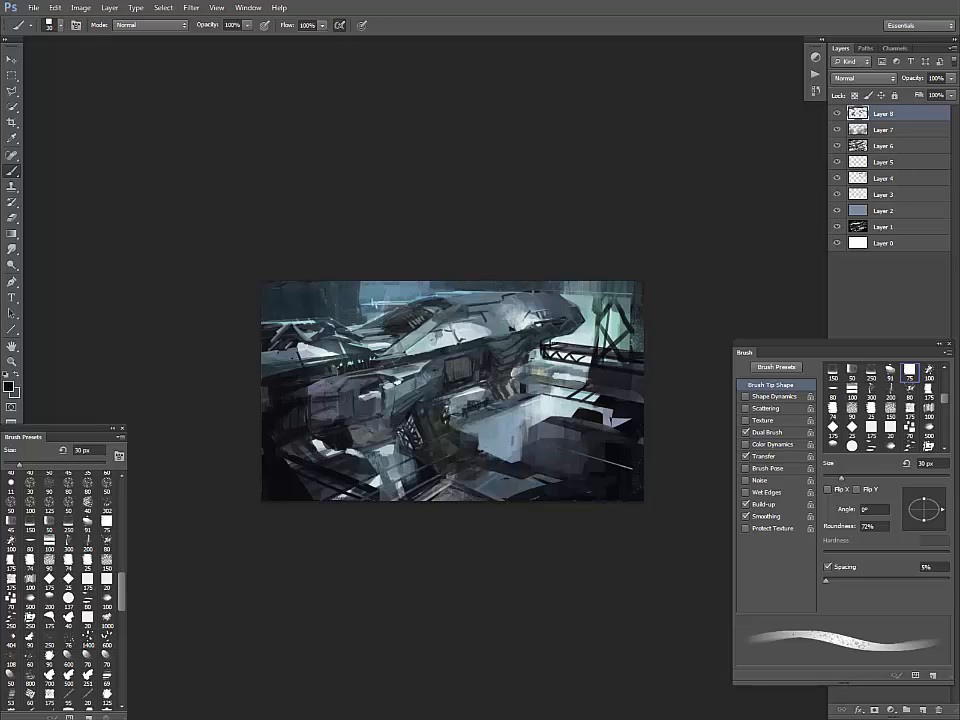
{"action": "key", "text": "bracketleft"}
{"action": "key", "text": "bracketleft"}
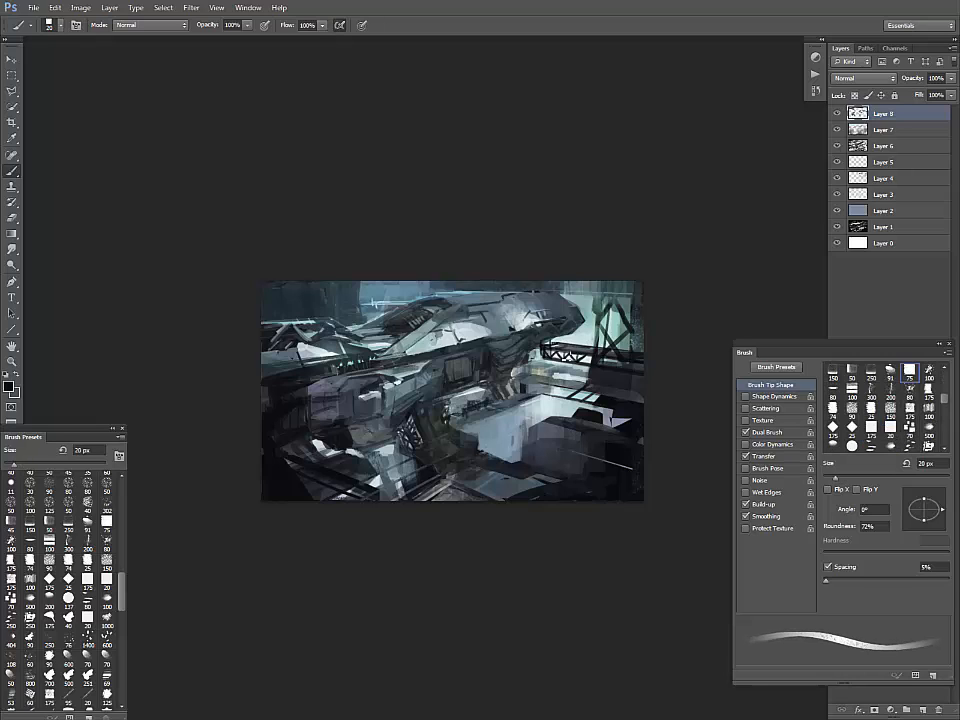
- Add fine black details to the beams and railing at the foot of the tower, reducing the brush to 10 px
{"action": "key", "text": "bracketright"}
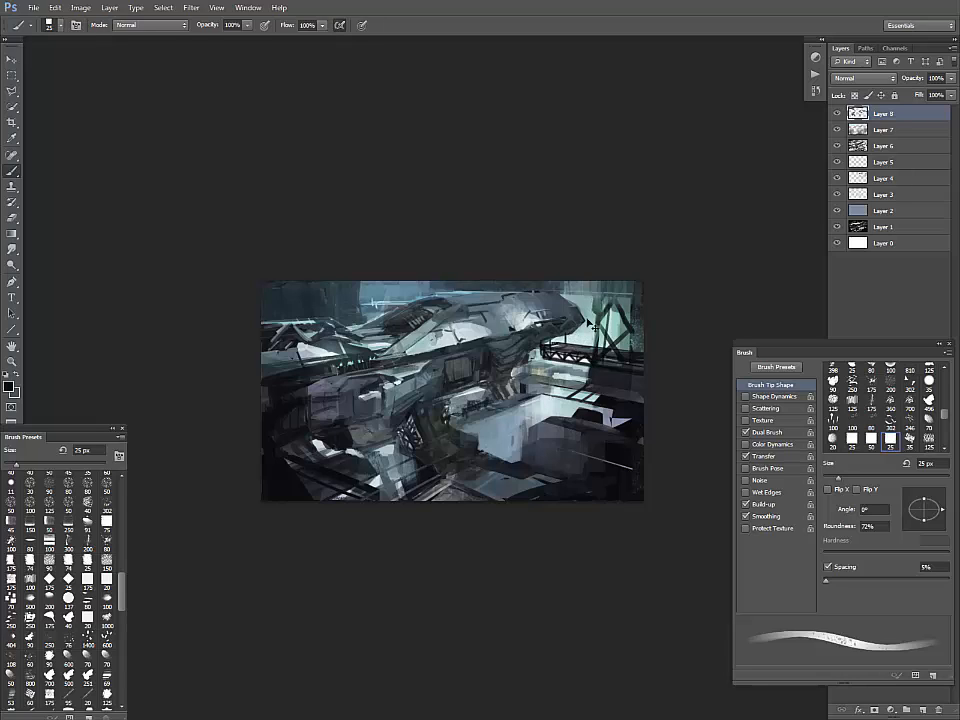
{"action": "key", "text": "bracketleft"}
{"action": "key", "text": "bracketleft"}
{"action": "key", "text": "bracketleft"}
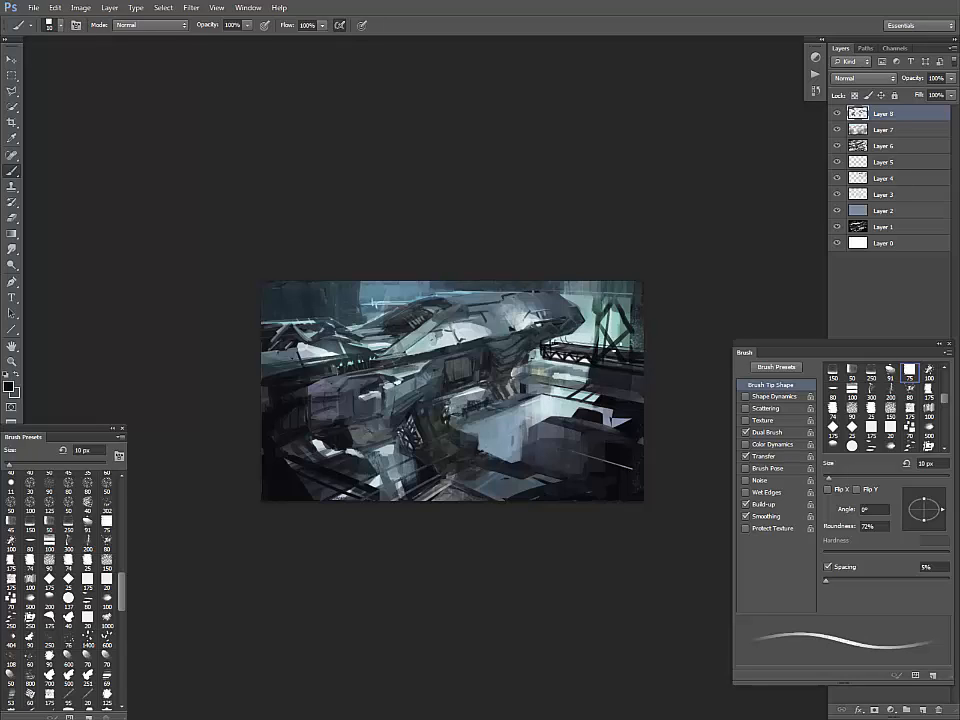
- Enlarge the brush to 50 px and rework the tower base and dark beams with sampled dark and green tones
{"action": "key", "text": "bracketright"}
{"action": "key", "text": "bracketright"}
{"action": "key", "text": "bracketright"}
{"action": "key", "text": "bracketright"}
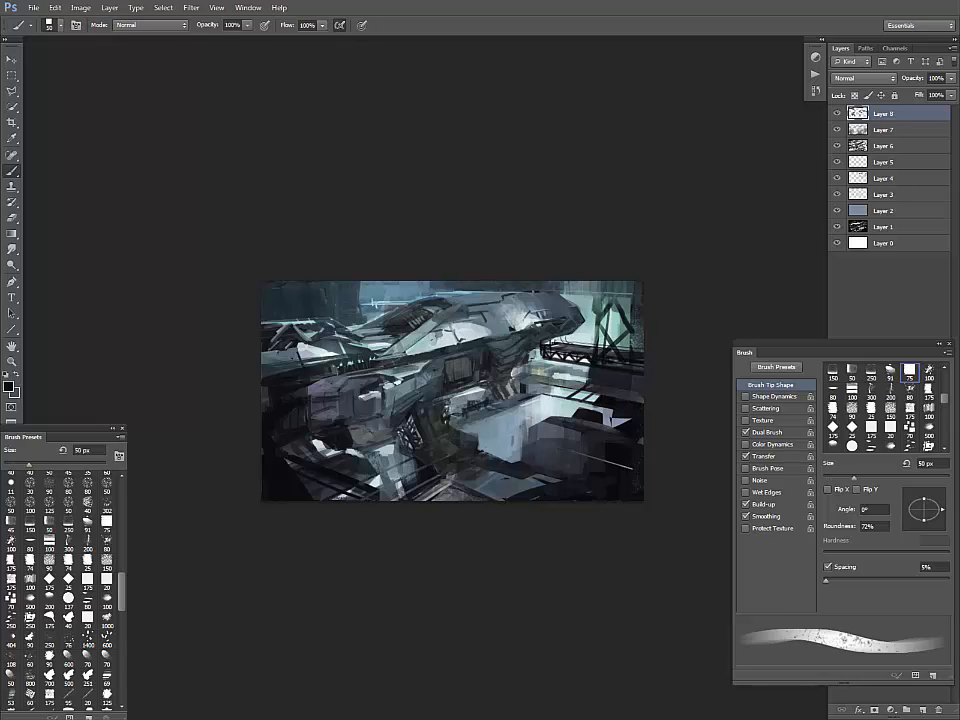
{"action": "left_click", "coordinate": [630, 342], "text": "alt"}
{"action": "left_click", "coordinate": [634, 358], "text": "alt"}
{"action": "left_click", "coordinate": [600, 350], "text": "alt"}
{"action": "left_click", "coordinate": [619, 332], "text": "alt"}
{"action": "left_click", "coordinate": [587, 370], "text": "alt"}
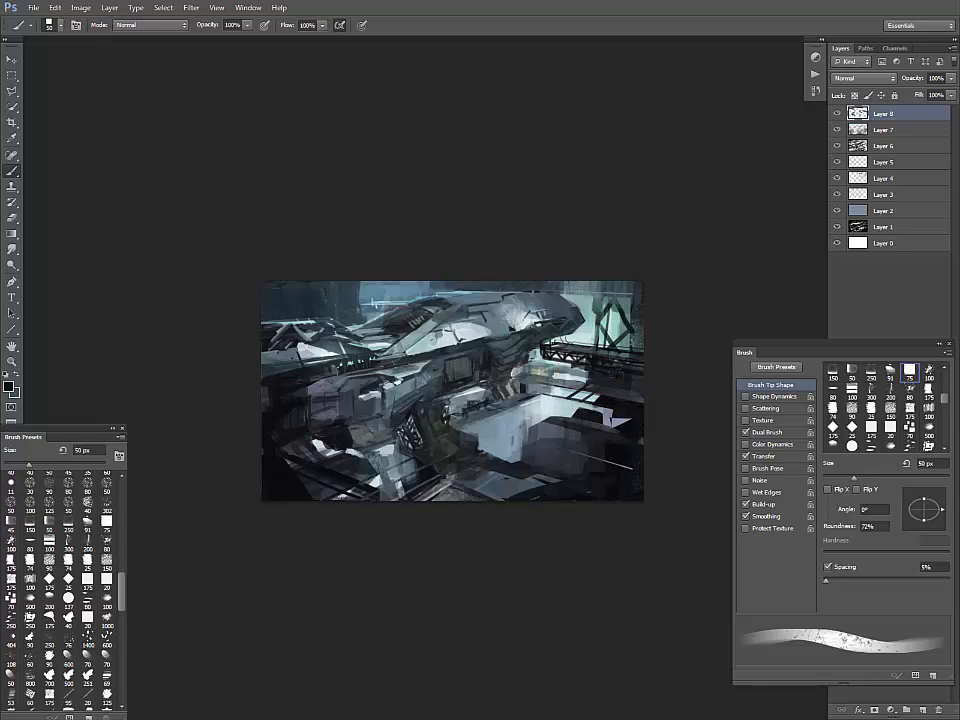
- Break up the truss below the ship's nose and paint planks on the platform with sampled grey and dark tones
{"action": "left_click", "coordinate": [557, 312], "text": "alt"}
{"action": "left_click", "coordinate": [573, 357], "text": "alt"}
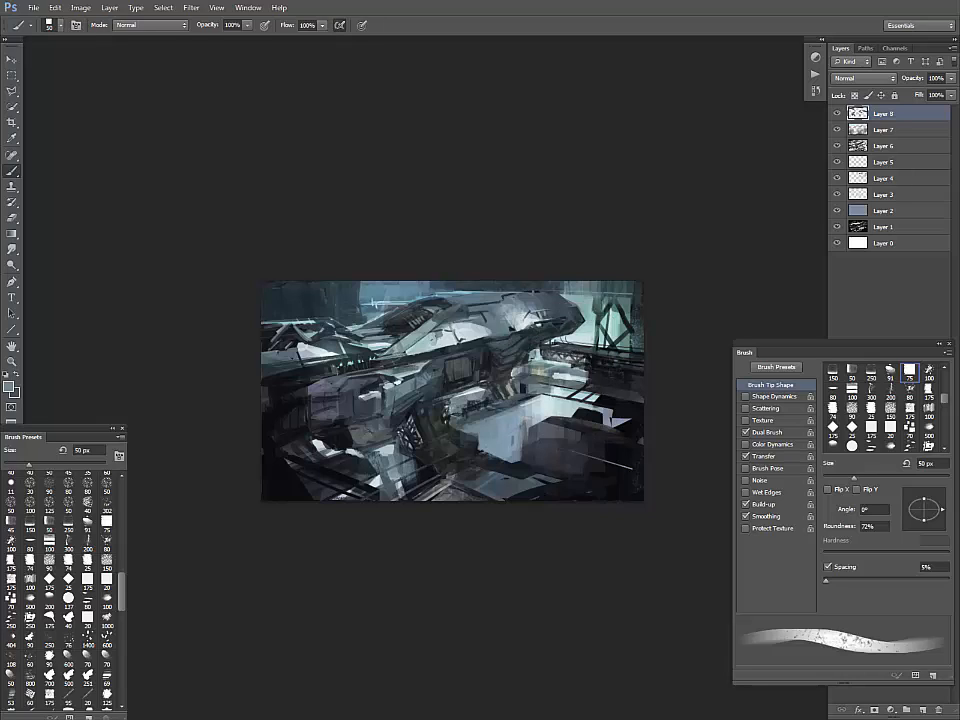
{"action": "mouse_move", "coordinate": [587, 360]}
{"action": "left_mouse_down"}
{"action": "mouse_move", "coordinate": [591, 384]}
{"action": "mouse_move", "coordinate": [616, 393]}
{"action": "left_mouse_up"}
{"action": "left_click", "coordinate": [593, 370], "text": "alt"}
{"action": "left_click", "coordinate": [583, 376], "text": "alt"}
{"action": "left_click", "coordinate": [610, 388], "text": "alt"}
{"action": "left_click", "coordinate": [600, 390], "text": "alt"}
{"action": "left_click", "coordinate": [603, 374], "text": "alt"}
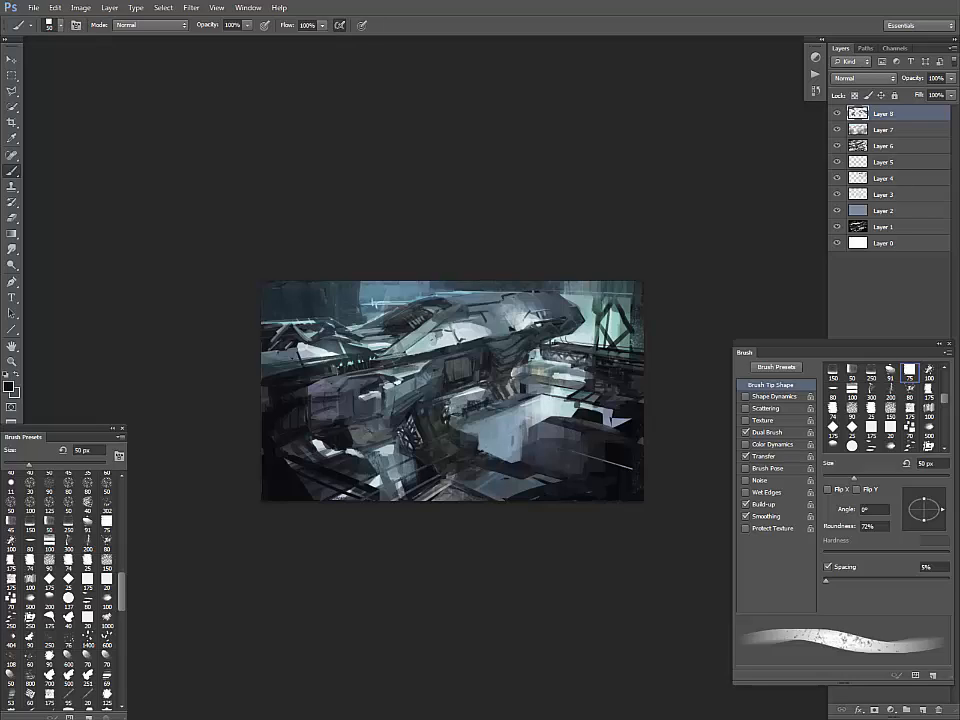
- Refine the lit platform under the nose with sampled dark and light blue-grey tones at 50 px
{"action": "left_click", "coordinate": [525, 388], "text": "alt"}
{"action": "left_click", "coordinate": [557, 369], "text": "alt"}
{"action": "left_click", "coordinate": [397, 290], "text": "alt"}
{"action": "left_click", "coordinate": [346, 297], "text": "alt"}
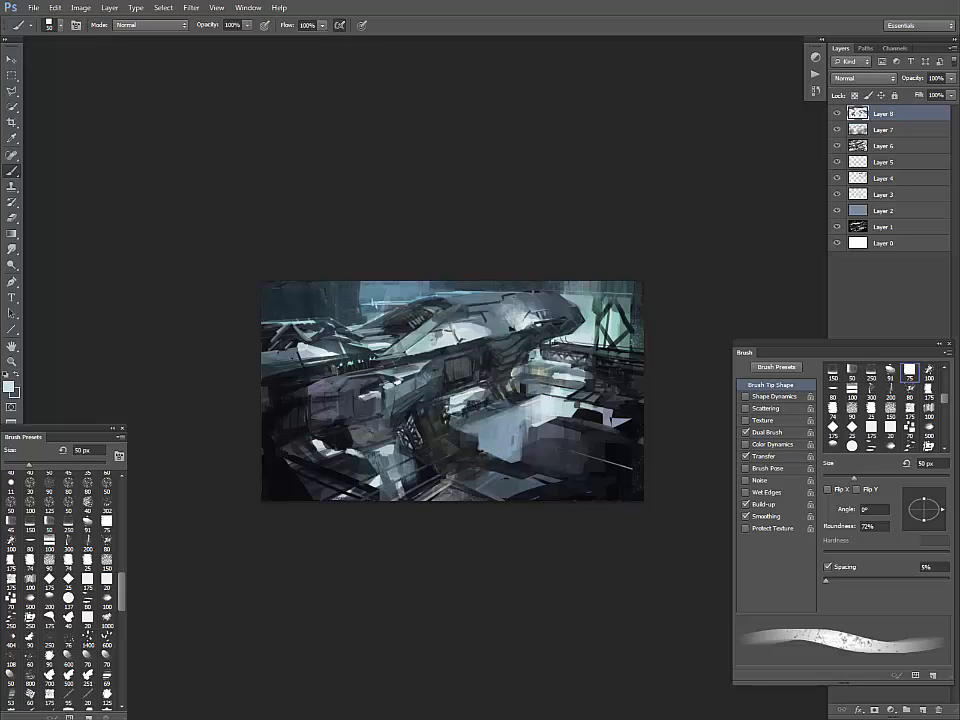
- Reduce the brush to 20 px and paint light edge lines and small marks on the pale blue wall below the platform
{"action": "key", "text": "bracketleft"}
{"action": "key", "text": "bracketleft"}
{"action": "key", "text": "bracketleft"}
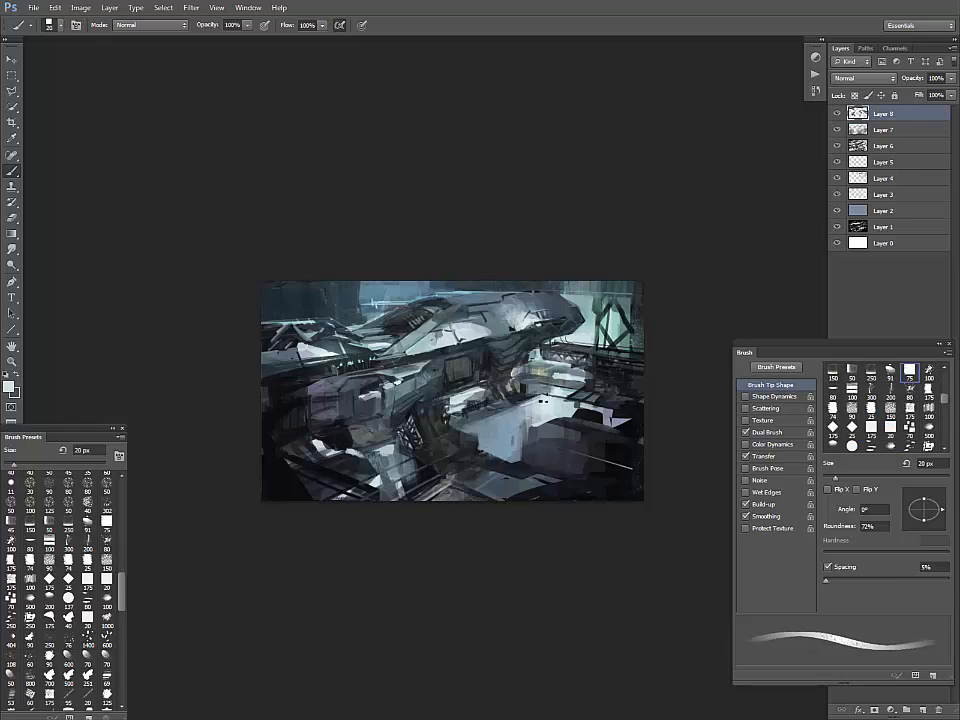
{"action": "left_click_drag", "start_coordinate": [467, 443], "coordinate": [570, 405]}
{"action": "mouse_move", "coordinate": [527, 450]}
{"action": "left_mouse_down"}
{"action": "mouse_move", "coordinate": [487, 460]}
{"action": "mouse_move", "coordinate": [521, 450]}
{"action": "mouse_move", "coordinate": [525, 438]}
{"action": "left_mouse_up"}
{"action": "left_click", "coordinate": [502, 460], "text": "alt"}
{"action": "left_click", "coordinate": [507, 451], "text": "alt"}
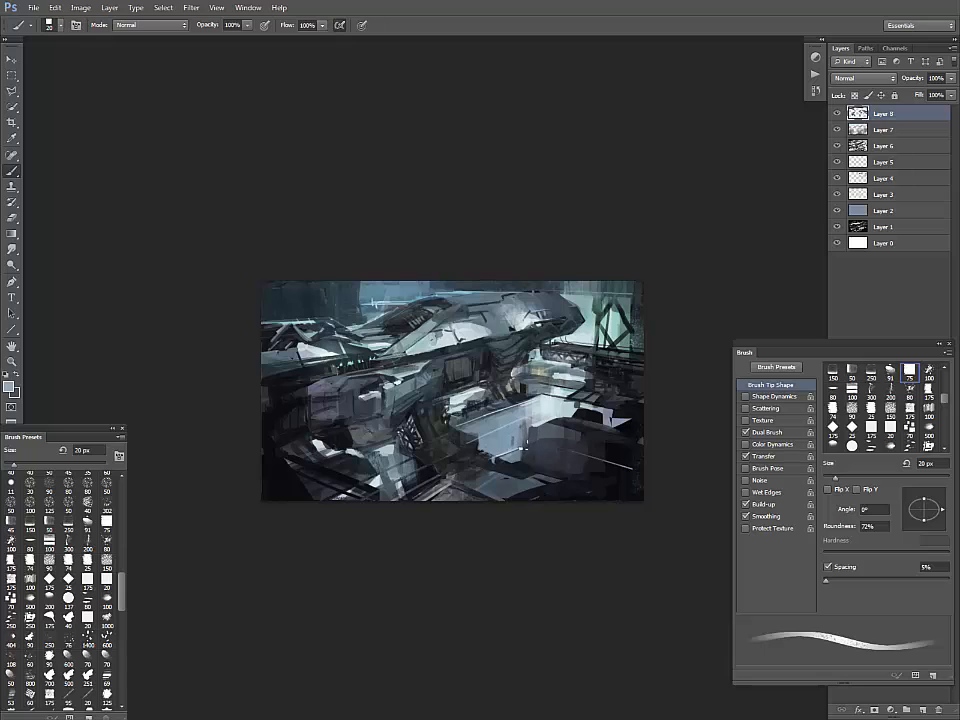
- Enlarge the brush to 50 px and darken the mechanical structure beside the pale blue wall with sampled tones
{"action": "key", "text": "bracketright"}
{"action": "key", "text": "bracketright"}
{"action": "key", "text": "bracketright"}
{"action": "key", "text": "bracketright"}
{"action": "key", "text": "bracketright"}
{"action": "key", "text": "bracketright"}
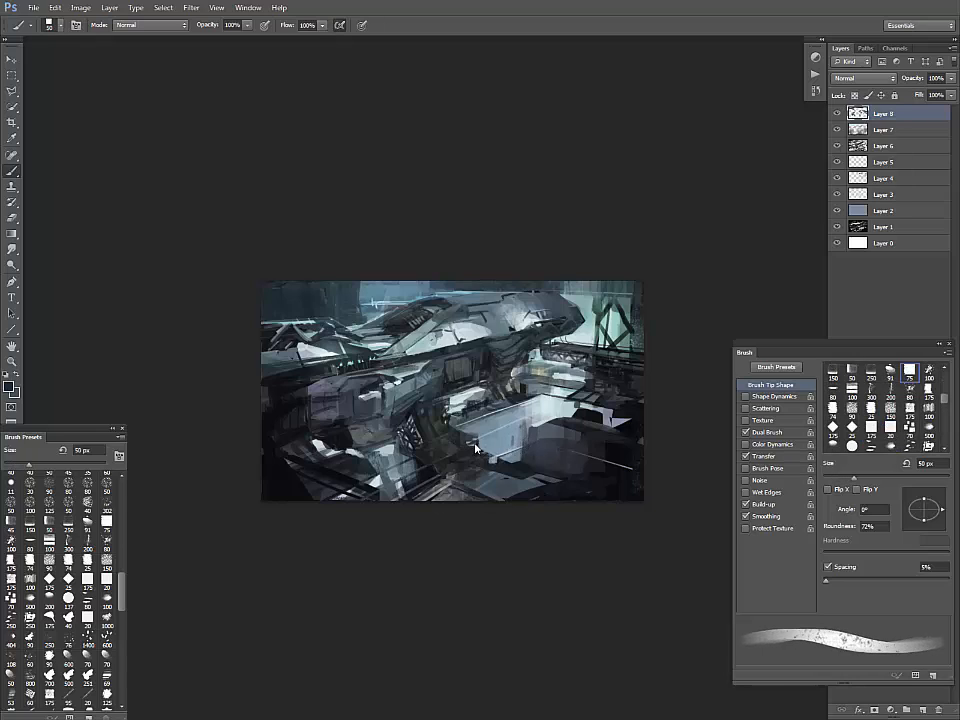
{"action": "left_click_drag", "start_coordinate": [456, 455], "coordinate": [424, 466]}
{"action": "left_click", "coordinate": [470, 443], "text": "alt"}
{"action": "left_click", "coordinate": [424, 410], "text": "alt"}
{"action": "left_click", "coordinate": [426, 410], "text": "alt"}
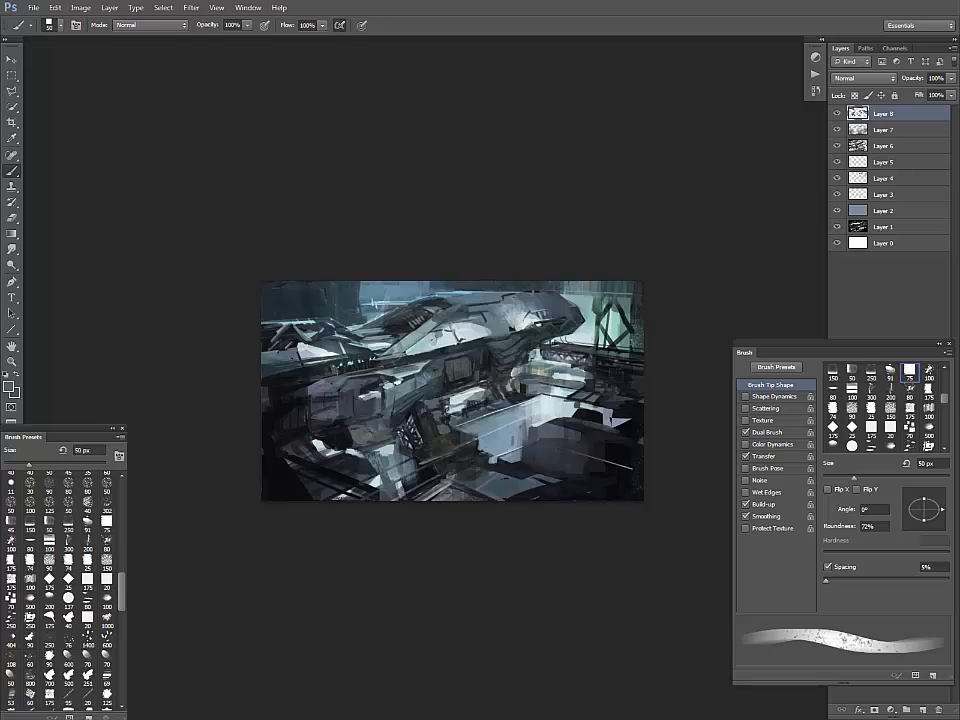
- Shape the angled support next to the lattice with sampled grey-green and dark strokes
{"action": "left_click_drag", "start_coordinate": [439, 409], "coordinate": [432, 457]}
{"action": "left_click", "coordinate": [431, 412], "text": "alt"}
{"action": "left_click", "coordinate": [514, 296], "text": "alt"}
{"action": "left_click", "coordinate": [424, 407], "text": "alt"}
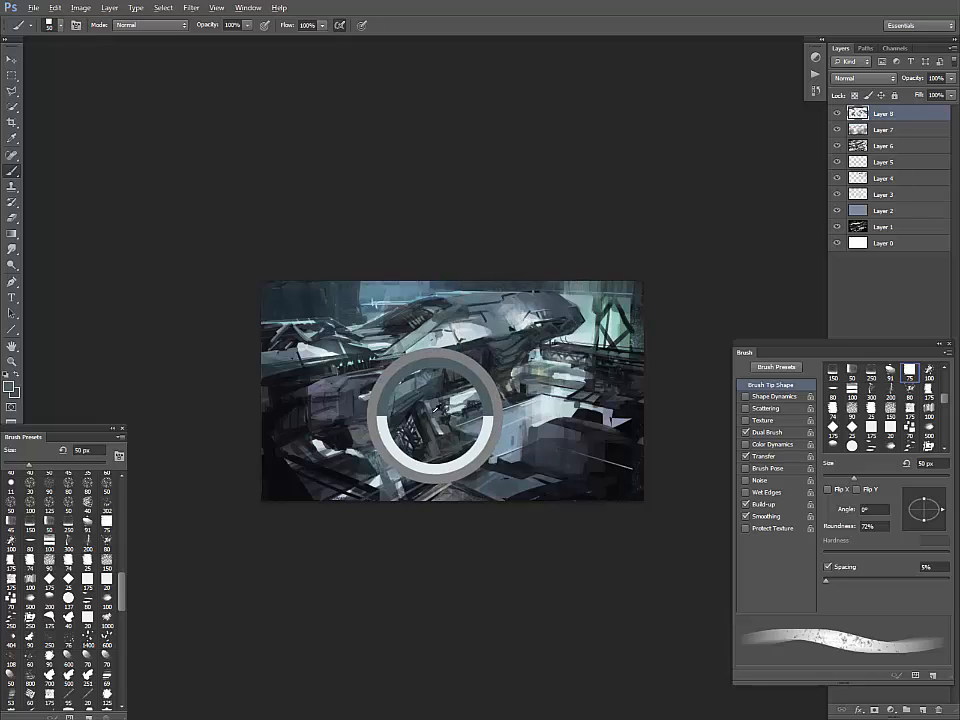
{"action": "left_click", "coordinate": [441, 433], "text": "alt"}
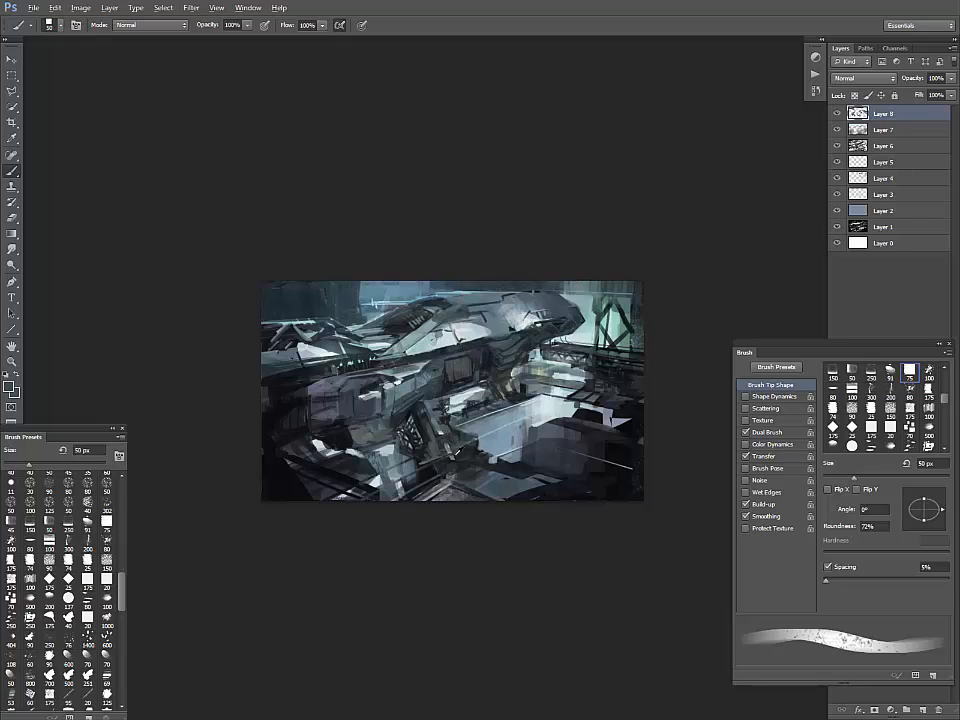
{"action": "left_click", "coordinate": [449, 453], "text": "alt"}
- Reduce the brush to 30 px and detail the lower machinery, under-nose structure and platform with sampled greys
{"action": "key", "text": "bracketleft"}
{"action": "key", "text": "bracketleft"}
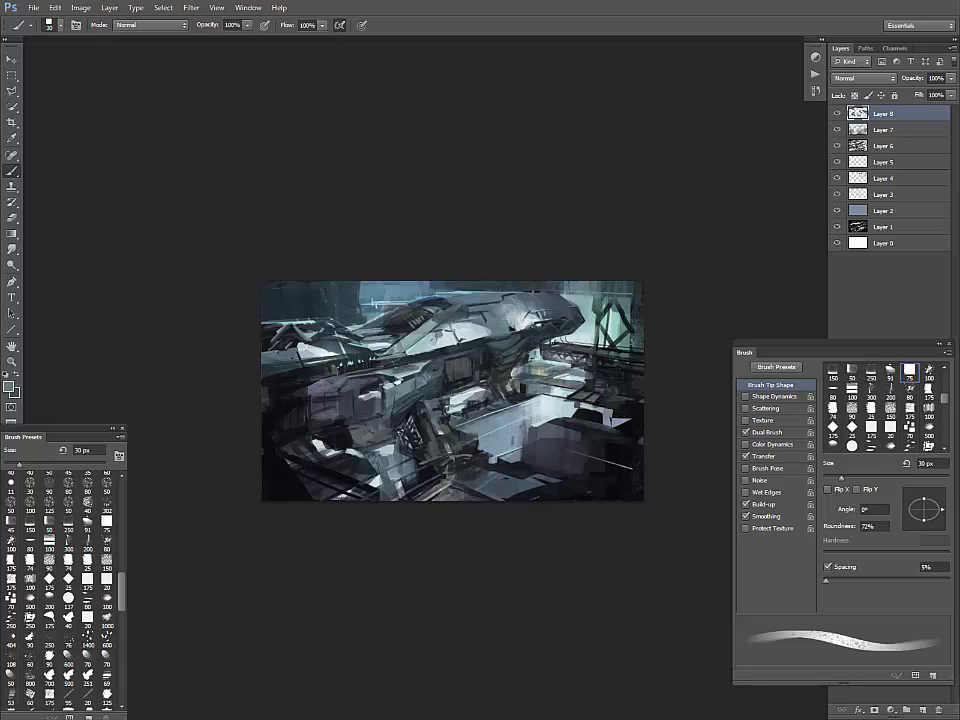
{"action": "left_click", "coordinate": [504, 364], "text": "alt"}
{"action": "left_click", "coordinate": [555, 386], "text": "alt"}
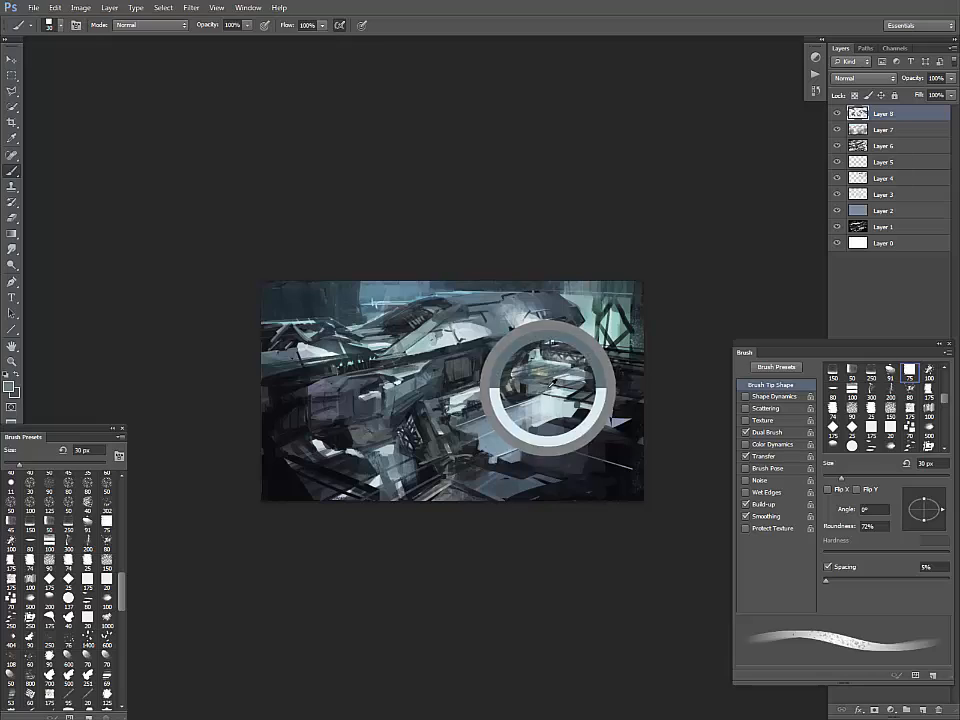
{"action": "left_click", "coordinate": [565, 368], "text": "alt"}
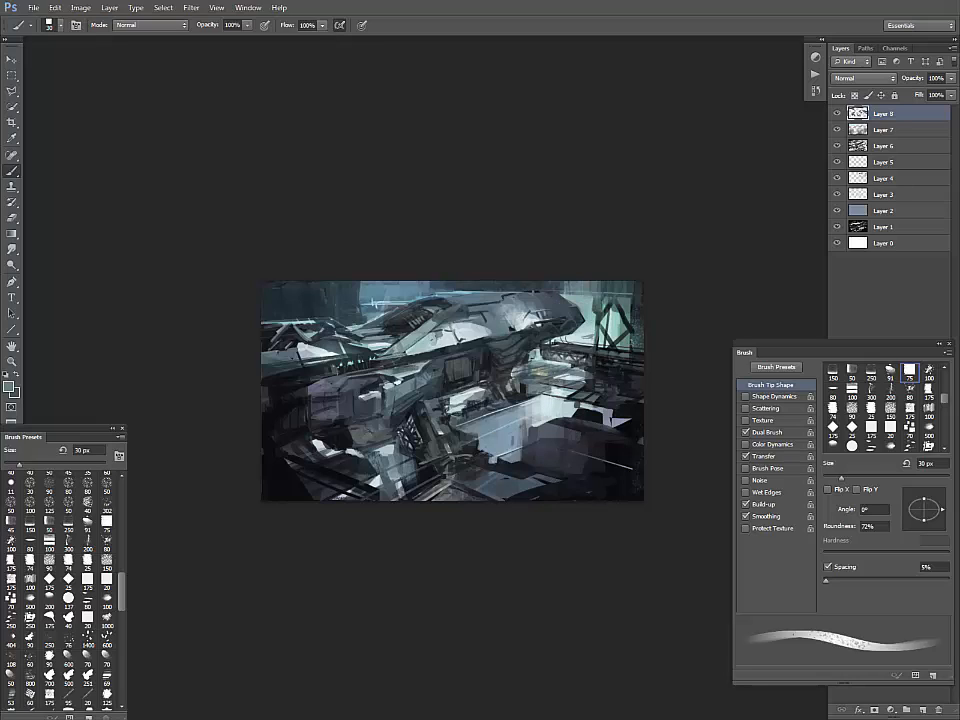
- Lasso a long pointed shape in the background above the ship's rear, paint it with sampled blue-grey, and deselect
{"action": "left_click", "coordinate": [468, 318], "text": "alt"}
{"action": "key", "text": "l"}
{"action": "left_click", "coordinate": [337, 309]}
{"action": "left_click", "coordinate": [357, 304]}
{"action": "left_click", "coordinate": [273, 293]}
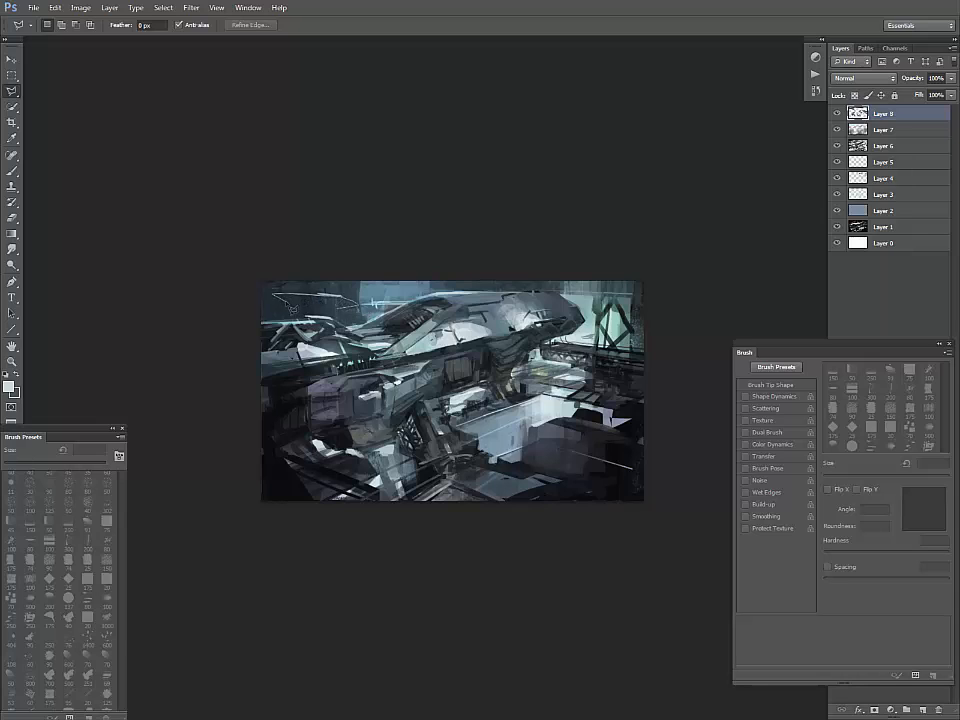
{"action": "left_click", "coordinate": [289, 305]}
{"action": "left_click", "coordinate": [337, 309]}
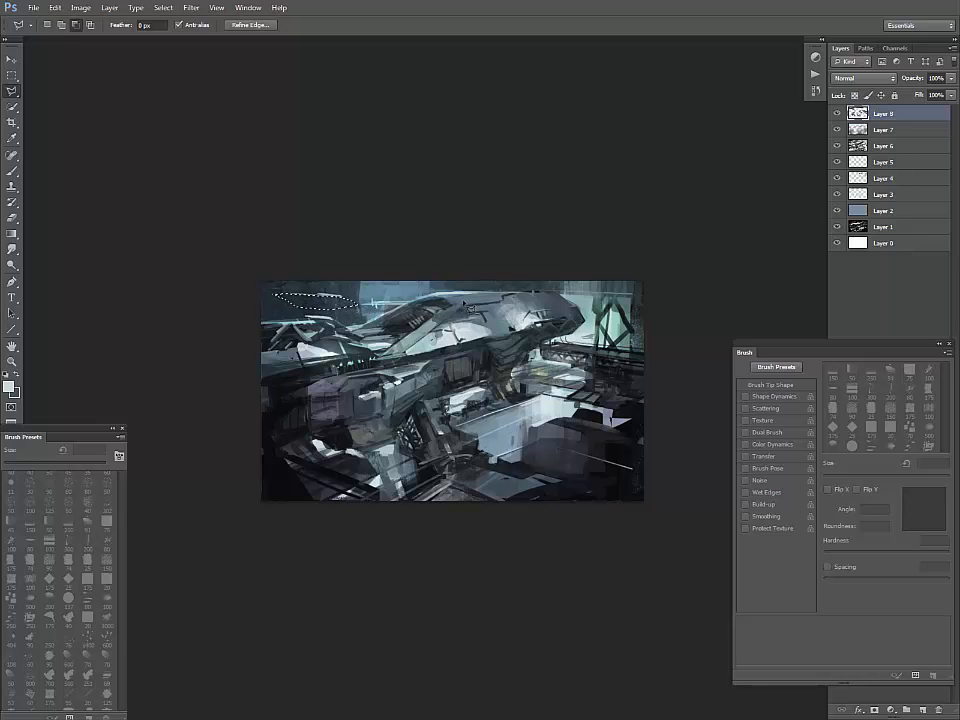
{"action": "key", "text": "b"}
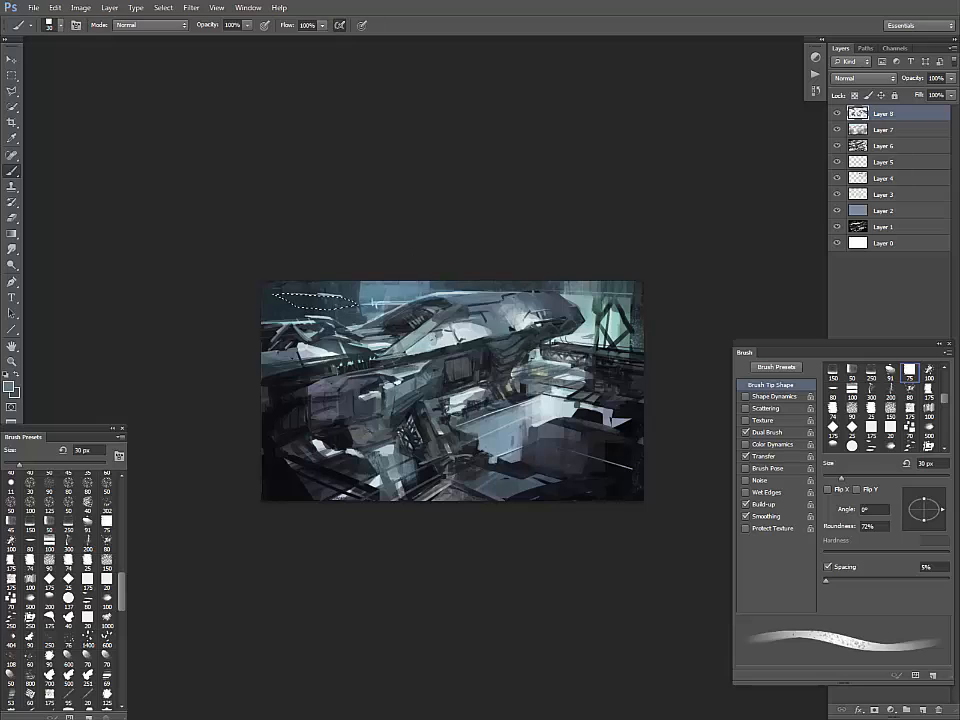
{"action": "key", "text": "ctrl+d"}
- Enlarge the brush to 175 px and develop the pointed background shape with sampled light and dark blue-grey tones
{"action": "key", "text": "bracketright"}
{"action": "key", "text": "bracketright"}
{"action": "key", "text": "bracketright"}
{"action": "key", "text": "bracketright"}
{"action": "key", "text": "bracketright"}
{"action": "key", "text": "bracketright"}
{"action": "key", "text": "bracketright"}
{"action": "key", "text": "bracketright"}
{"action": "key", "text": "bracketright"}
{"action": "key", "text": "bracketright"}
{"action": "key", "text": "bracketright"}
{"action": "key", "text": "bracketright"}
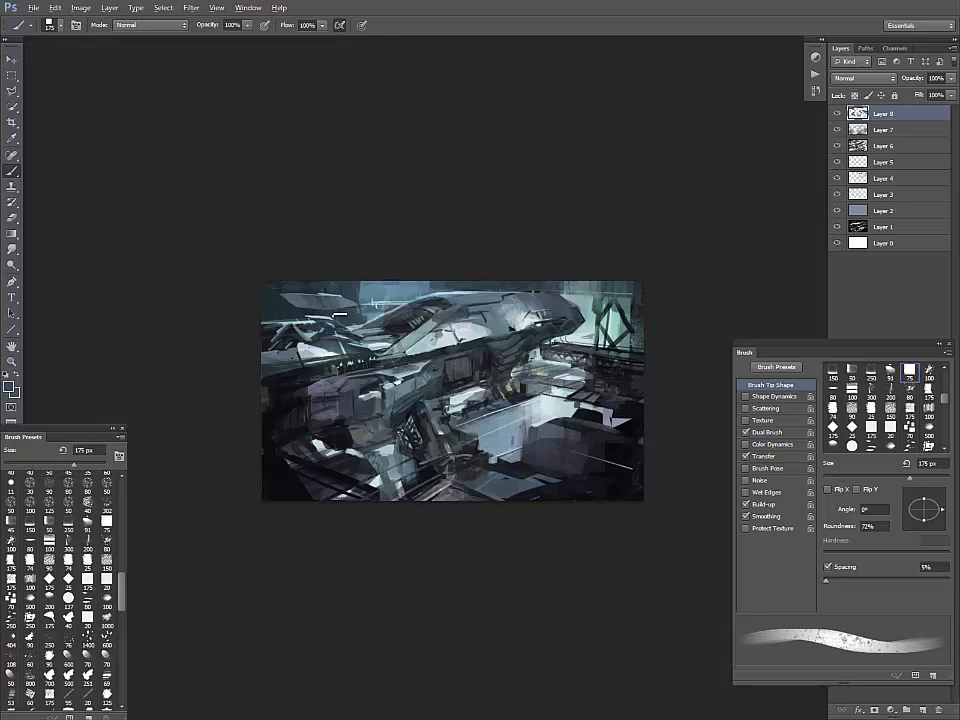
{"action": "left_click", "coordinate": [317, 317], "text": "alt"}
{"action": "mouse_move", "coordinate": [276, 296]}
{"action": "left_mouse_down"}
{"action": "mouse_move", "coordinate": [357, 307]}
{"action": "mouse_move", "coordinate": [346, 299]}
{"action": "left_mouse_up"}
{"action": "left_click", "coordinate": [287, 305], "text": "alt"}
{"action": "left_click", "coordinate": [365, 304], "text": "alt"}
{"action": "left_click", "coordinate": [355, 326], "text": "alt"}
{"action": "left_click", "coordinate": [328, 298], "text": "alt"}
{"action": "left_click", "coordinate": [352, 296], "text": "alt"}
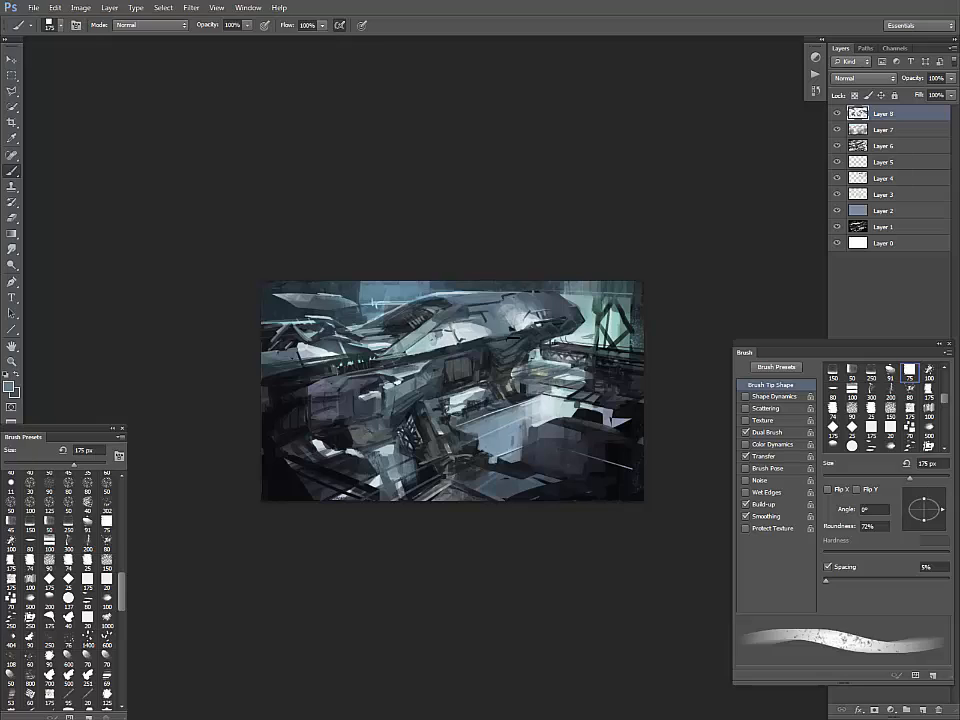
- Paint sampled dark and grey tones beneath the pointed background shape, reducing the brush to 100 px
{"action": "left_click", "coordinate": [292, 335], "text": "alt"}
{"action": "left_click_drag", "start_coordinate": [276, 304], "coordinate": [289, 322]}
{"action": "left_click", "coordinate": [268, 339], "text": "alt"}
{"action": "key", "text": "bracketleft"}
{"action": "key", "text": "bracketleft"}
{"action": "key", "text": "bracketleft"}
{"action": "key", "text": "bracketleft"}
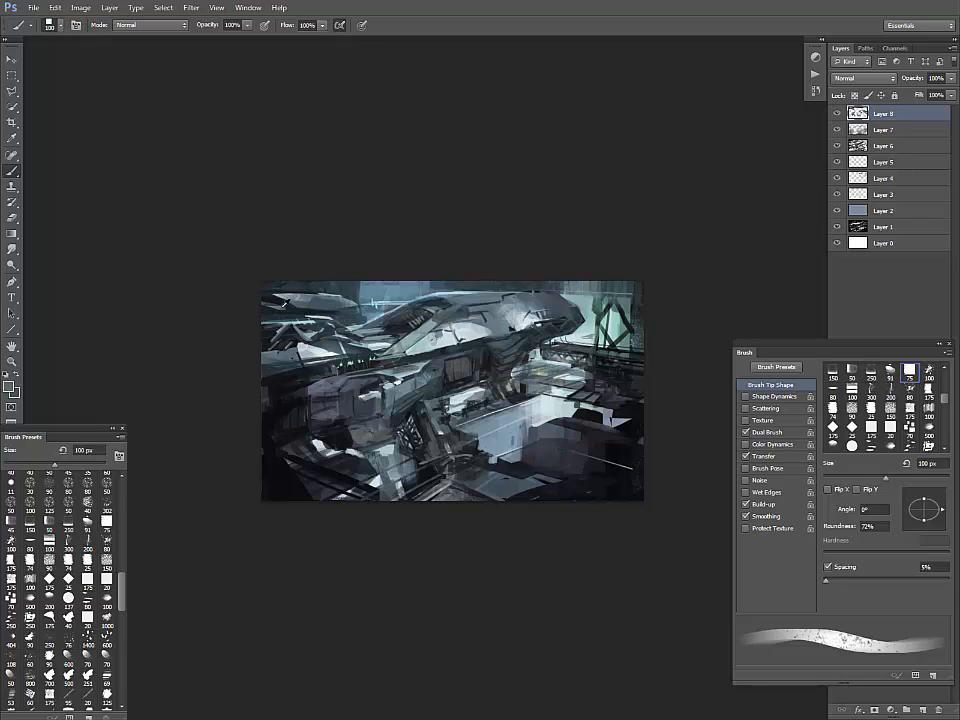
{"action": "key", "text": "bracketright"}
{"action": "left_click", "coordinate": [283, 309], "text": "alt"}
{"action": "mouse_move", "coordinate": [283, 304]}
{"action": "left_mouse_down"}
{"action": "mouse_move", "coordinate": [264, 308]}
{"action": "mouse_move", "coordinate": [308, 304]}
{"action": "mouse_move", "coordinate": [336, 320]}
{"action": "left_mouse_up"}
{"action": "left_click", "coordinate": [280, 320], "text": "alt"}
{"action": "left_click", "coordinate": [279, 318], "text": "alt"}
- Paint dark blocks into the background along the canvas's upper edge between the ship's nose and the tower
{"action": "left_click", "coordinate": [542, 300], "text": "alt"}
{"action": "left_click_drag", "start_coordinate": [523, 279], "coordinate": [515, 290]}
{"action": "mouse_move", "coordinate": [592, 284]}
{"action": "left_mouse_down"}
{"action": "mouse_move", "coordinate": [593, 302]}
{"action": "mouse_move", "coordinate": [605, 292]}
{"action": "left_mouse_up"}
{"action": "left_click", "coordinate": [604, 289], "text": "alt"}
- Build up the dark foreground block beside the pale wall and cover the lavender patches with sampled dark tones
{"action": "left_click", "coordinate": [574, 408], "text": "alt"}
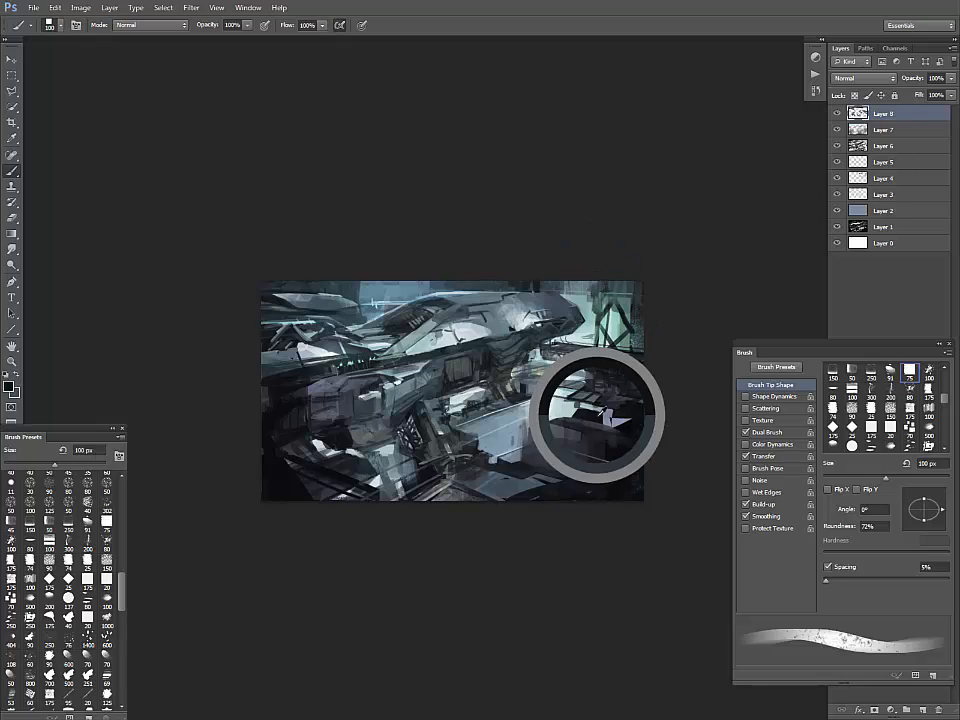
{"action": "left_click", "coordinate": [574, 438], "text": "alt"}
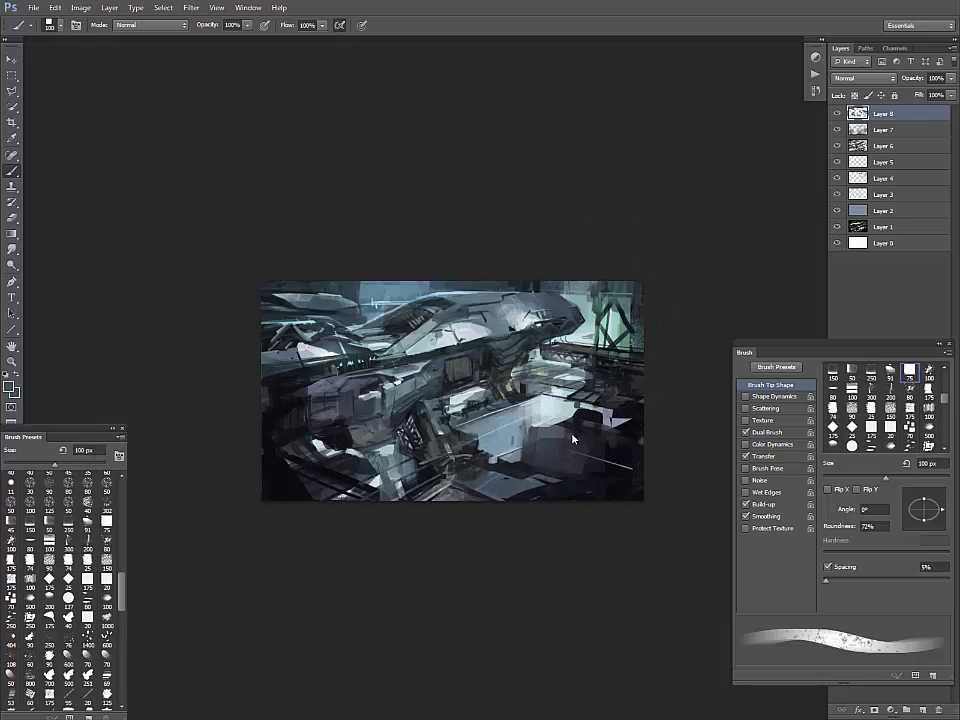
{"action": "left_click_drag", "start_coordinate": [577, 441], "coordinate": [577, 466]}
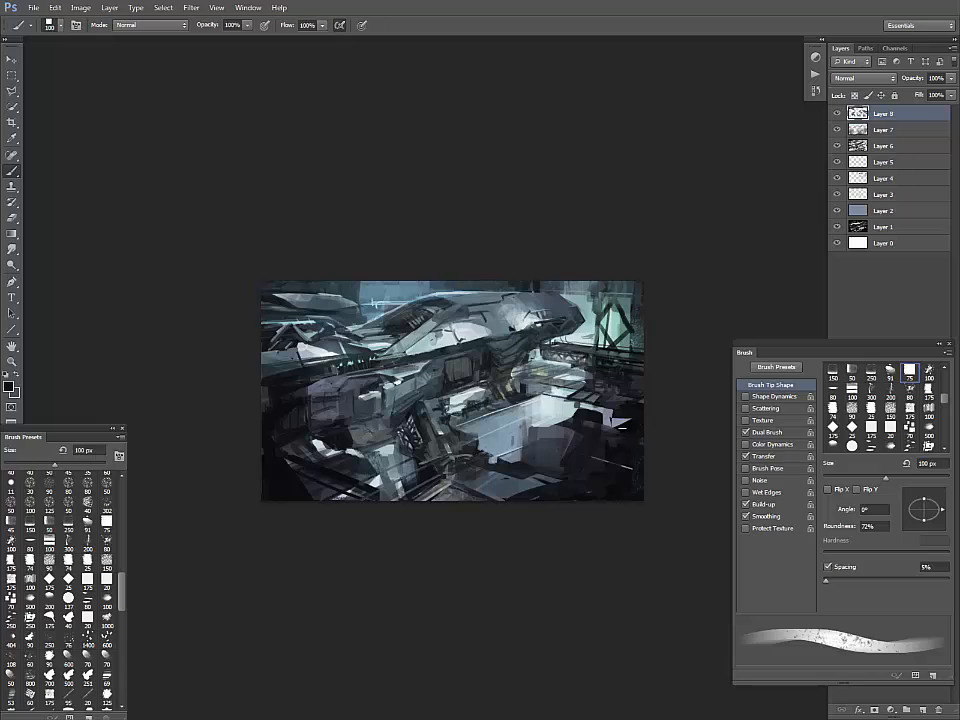
{"action": "left_click", "coordinate": [621, 416], "text": "alt"}
{"action": "left_click", "coordinate": [626, 410], "text": "alt"}
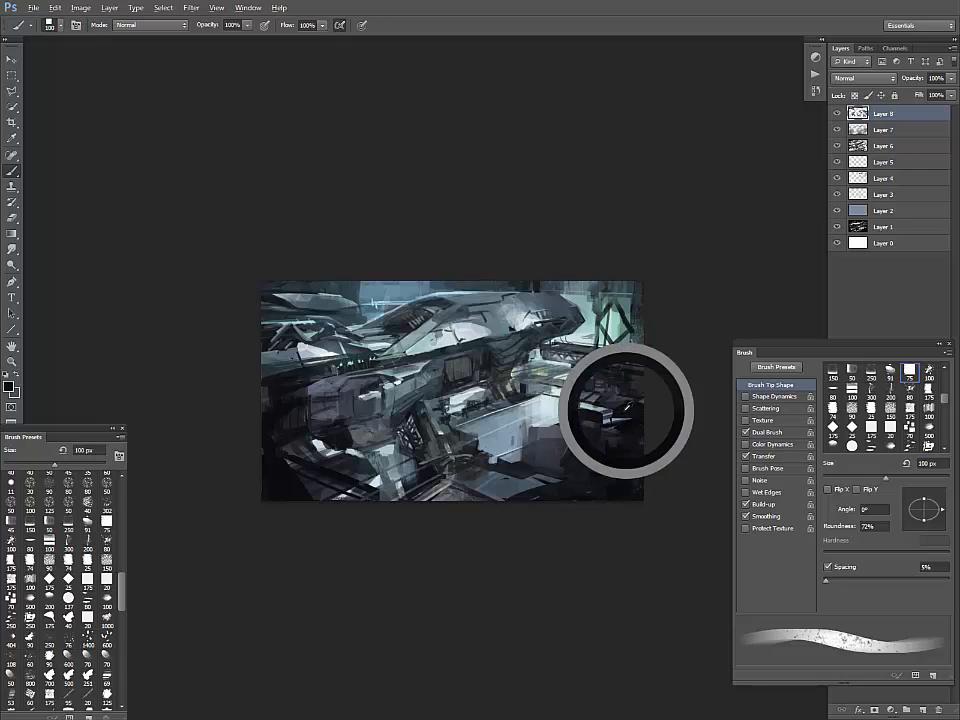
{"action": "left_click_drag", "start_coordinate": [628, 407], "coordinate": [607, 420]}
- Paint a blue-grey deck plane along the canvas's lower edge below the pale wall, using sampled tones
{"action": "left_click", "coordinate": [532, 484], "text": "alt"}
{"action": "mouse_move", "coordinate": [546, 489]}
{"action": "left_mouse_down"}
{"action": "mouse_move", "coordinate": [598, 495]}
{"action": "mouse_move", "coordinate": [553, 510]}
{"action": "mouse_move", "coordinate": [482, 500]}
{"action": "left_mouse_up"}
{"action": "left_click", "coordinate": [557, 476], "text": "alt"}
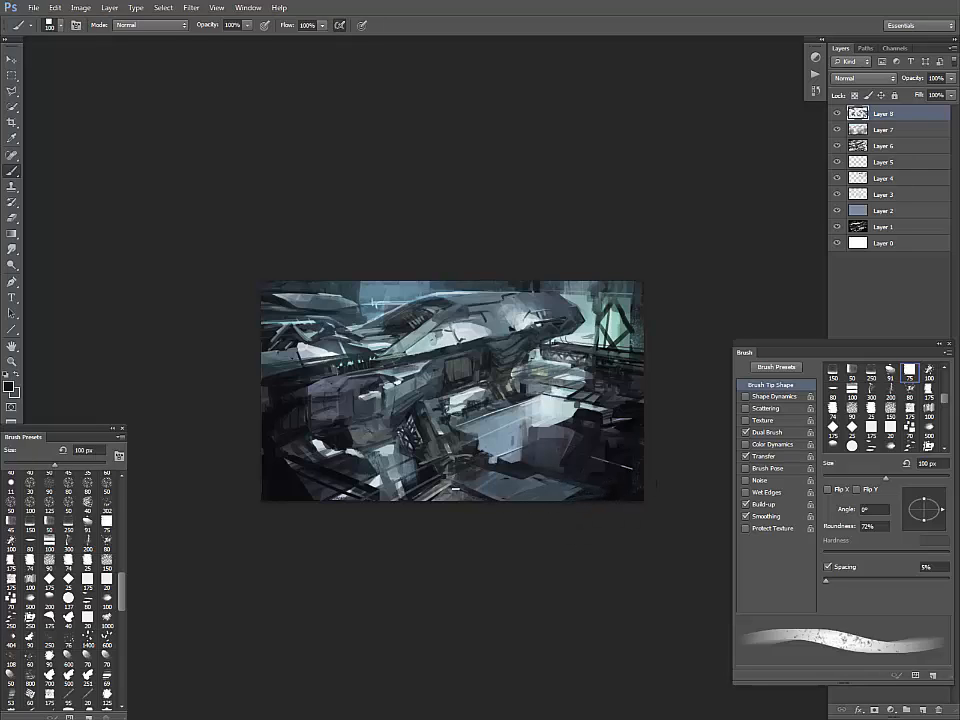
- Rework the rear hull and the foreground below the lattice with sampled dark and grey strokes at 100 px
{"action": "mouse_move", "coordinate": [364, 373]}
{"action": "left_mouse_down"}
{"action": "mouse_move", "coordinate": [325, 366]}
{"action": "mouse_move", "coordinate": [301, 344]}
{"action": "left_mouse_up"}
{"action": "left_click", "coordinate": [402, 450], "text": "alt"}
{"action": "mouse_move", "coordinate": [405, 459]}
{"action": "left_mouse_down"}
{"action": "mouse_move", "coordinate": [385, 473]}
{"action": "mouse_move", "coordinate": [386, 465]}
{"action": "mouse_move", "coordinate": [393, 488]}
{"action": "mouse_move", "coordinate": [374, 503]}
{"action": "left_mouse_up"}
{"action": "left_click", "coordinate": [398, 468], "text": "alt"}
{"action": "left_click", "coordinate": [416, 477], "text": "alt"}
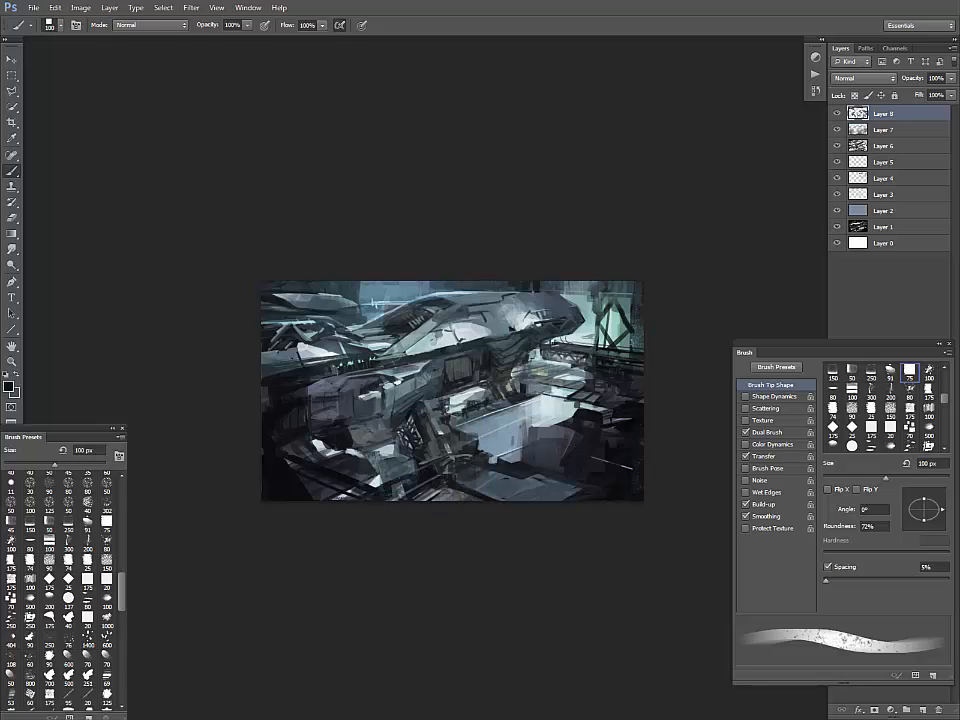
- Add a new layer and outline the ship's sloping rear wing surface with a polygonal lasso selection
{"action": "key", "text": "ctrl+plus"}
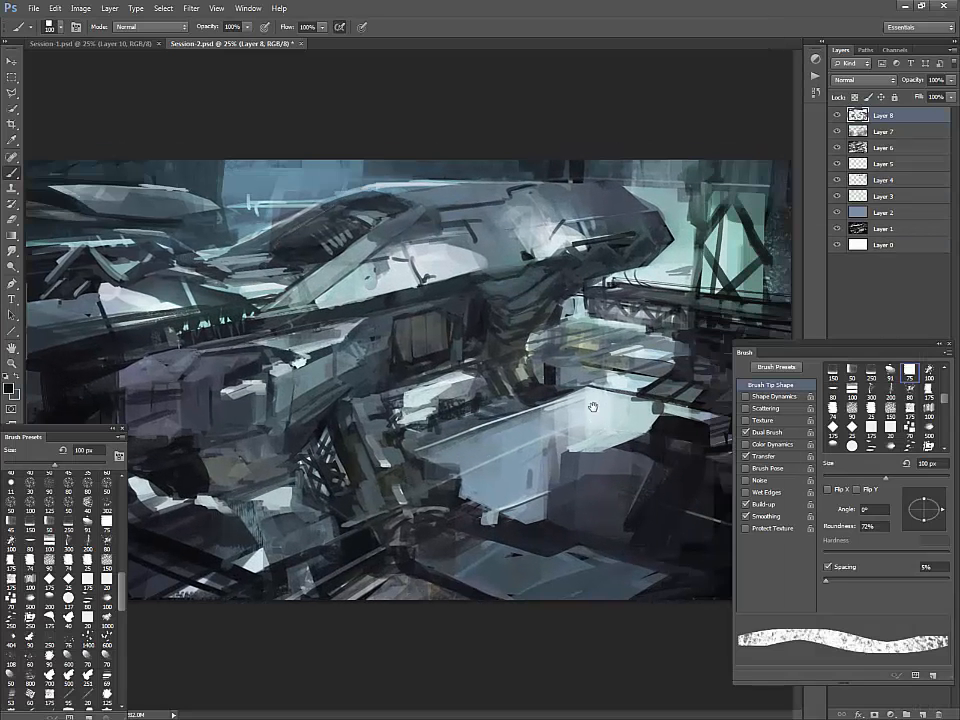
{"action": "key", "text": "l"}
{"action": "left_click", "coordinate": [922, 712]}
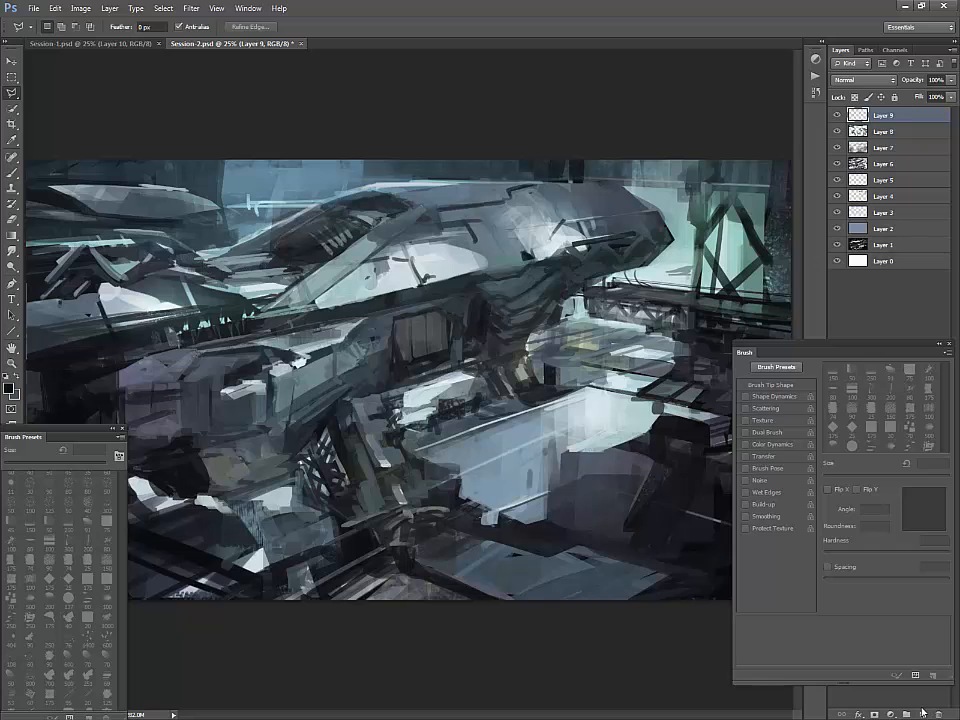
{"action": "key", "text": "ctrl+minus"}
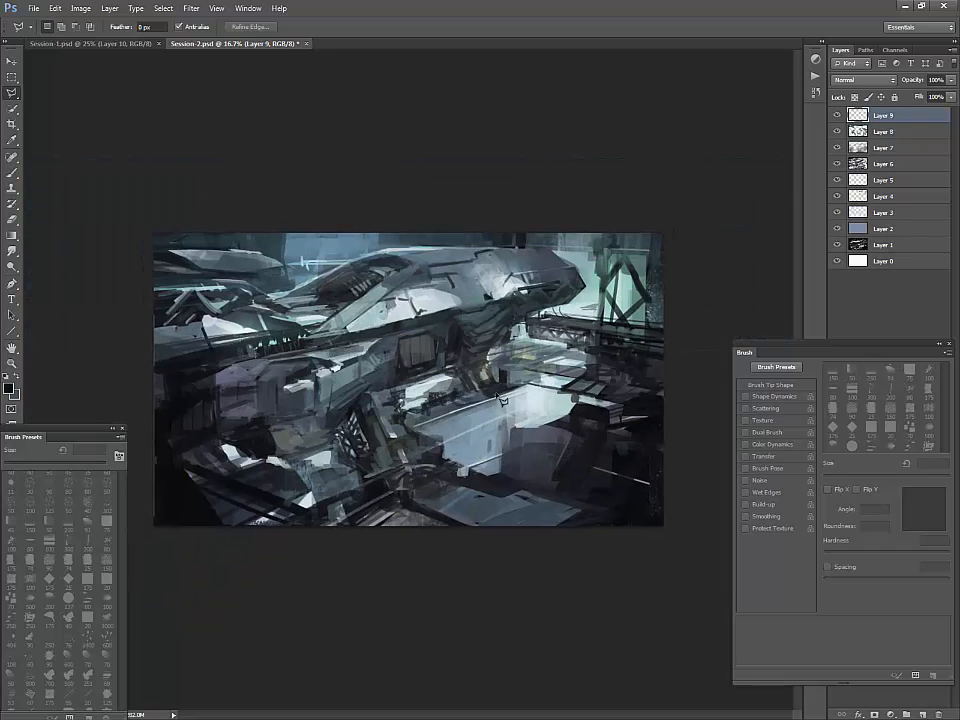
{"action": "left_click", "coordinate": [156, 359]}
{"action": "left_click", "coordinate": [303, 334]}
{"action": "left_click", "coordinate": [250, 308]}
{"action": "left_click", "coordinate": [204, 319]}
{"action": "left_click", "coordinate": [152, 328]}
{"action": "left_click", "coordinate": [147, 356]}
{"action": "left_click", "coordinate": [157, 358]}
- Paint over the selected rear wing surface at 100 px with sampled dark blue-grey tones
{"action": "key", "text": "b"}
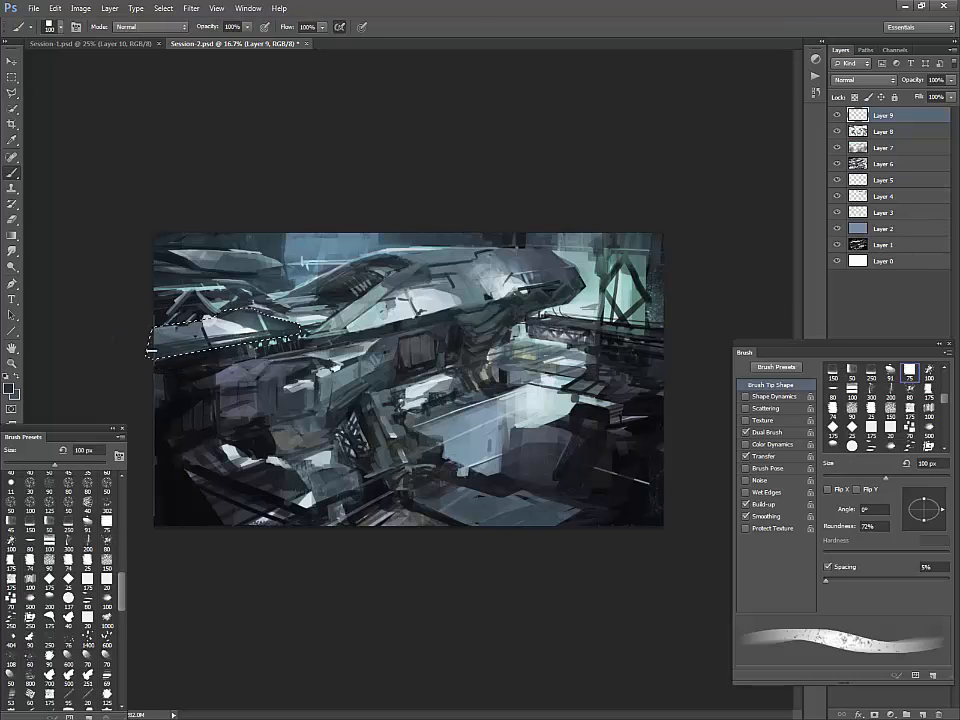
{"action": "mouse_move", "coordinate": [168, 336]}
{"action": "left_mouse_down"}
{"action": "mouse_move", "coordinate": [255, 330]}
{"action": "mouse_move", "coordinate": [200, 345]}
{"action": "mouse_move", "coordinate": [262, 322]}
{"action": "left_mouse_up"}
{"action": "left_click", "coordinate": [262, 322], "text": "alt"}
{"action": "left_click", "coordinate": [228, 312], "text": "alt"}
{"action": "left_click", "coordinate": [230, 321], "text": "alt"}
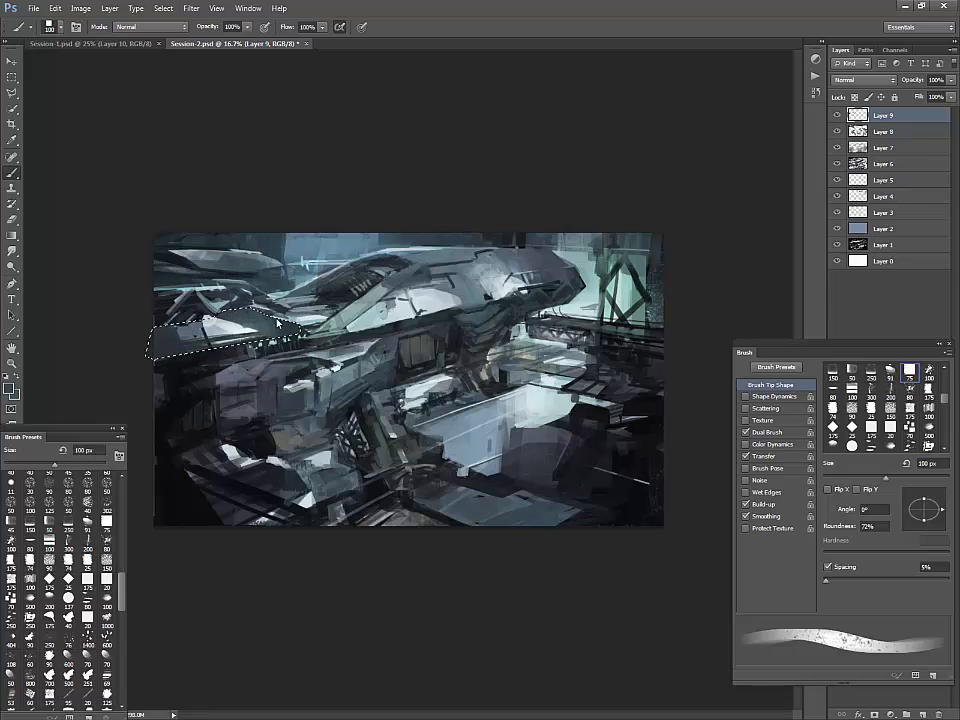
{"action": "left_click", "coordinate": [270, 336], "text": "alt"}
{"action": "mouse_move", "coordinate": [262, 338]}
{"action": "left_mouse_down"}
{"action": "mouse_move", "coordinate": [177, 332]}
{"action": "mouse_move", "coordinate": [166, 354]}
{"action": "mouse_move", "coordinate": [238, 333]}
{"action": "left_mouse_up"}
{"action": "left_click", "coordinate": [204, 342], "text": "alt"}
{"action": "left_click", "coordinate": [182, 331], "text": "alt"}
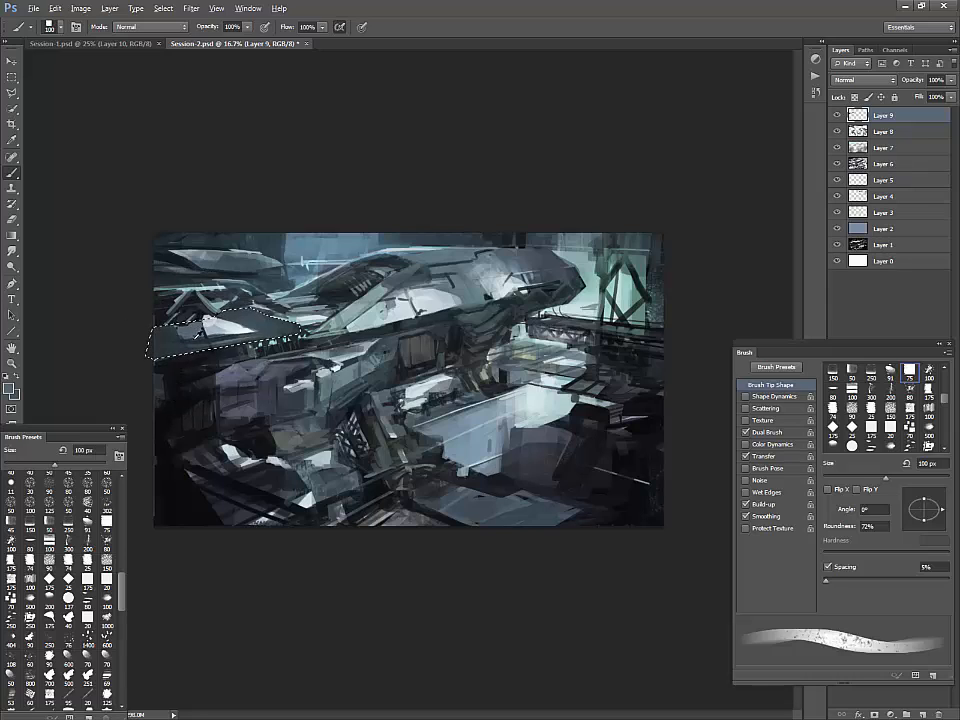
- Cover the remaining lavender patch in the wing selection and reshape the pale highlight with sampled tones
{"action": "left_click_drag", "start_coordinate": [160, 333], "coordinate": [238, 343]}
{"action": "left_click", "coordinate": [208, 327], "text": "alt"}
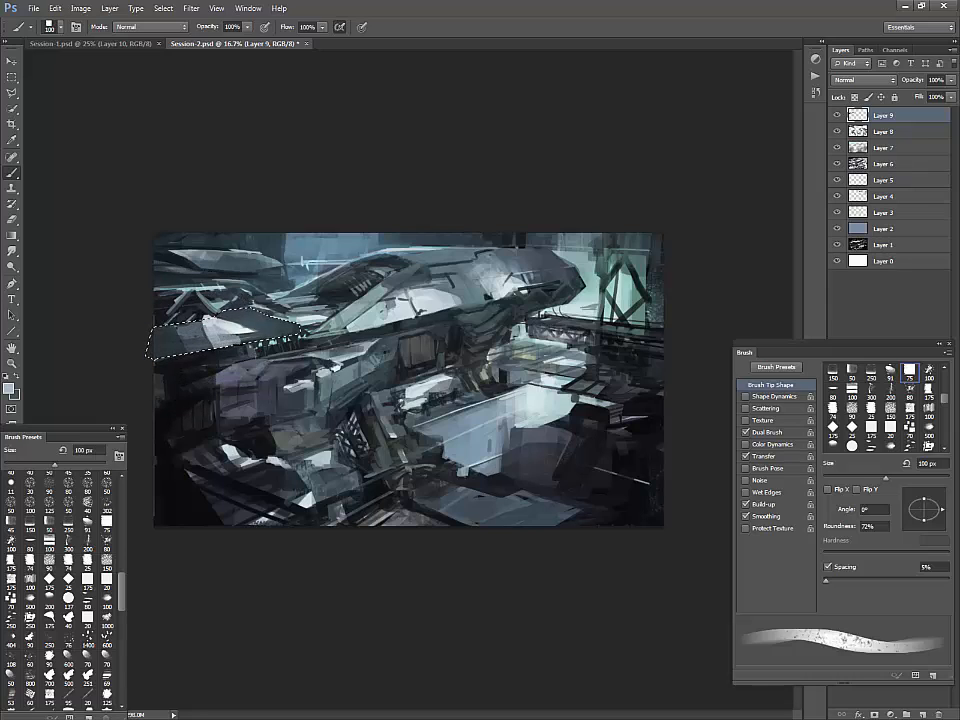
{"action": "left_click", "coordinate": [232, 333], "text": "alt"}
{"action": "left_click", "coordinate": [234, 337], "text": "alt"}
{"action": "left_click", "coordinate": [230, 330], "text": "alt"}
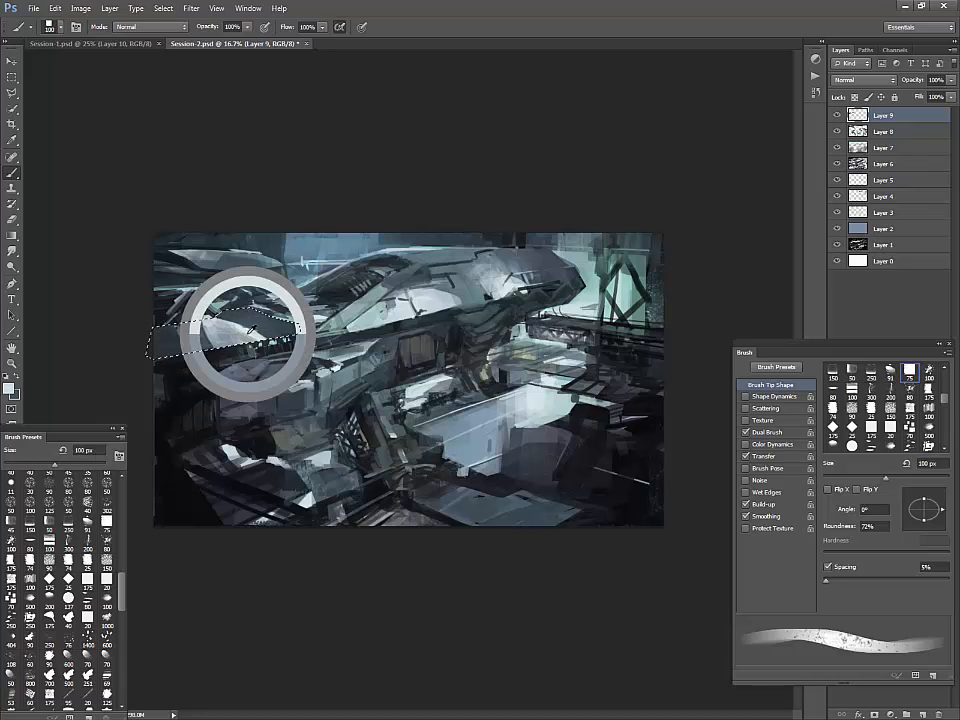
- Deselect the wing surface and rework its upper and lower edges with sampled grey and dark strokes
{"action": "key", "text": "ctrl+d"}
{"action": "left_click", "coordinate": [236, 313], "text": "alt"}
{"action": "left_click_drag", "start_coordinate": [224, 321], "coordinate": [187, 319]}
{"action": "left_click", "coordinate": [216, 320], "text": "alt"}
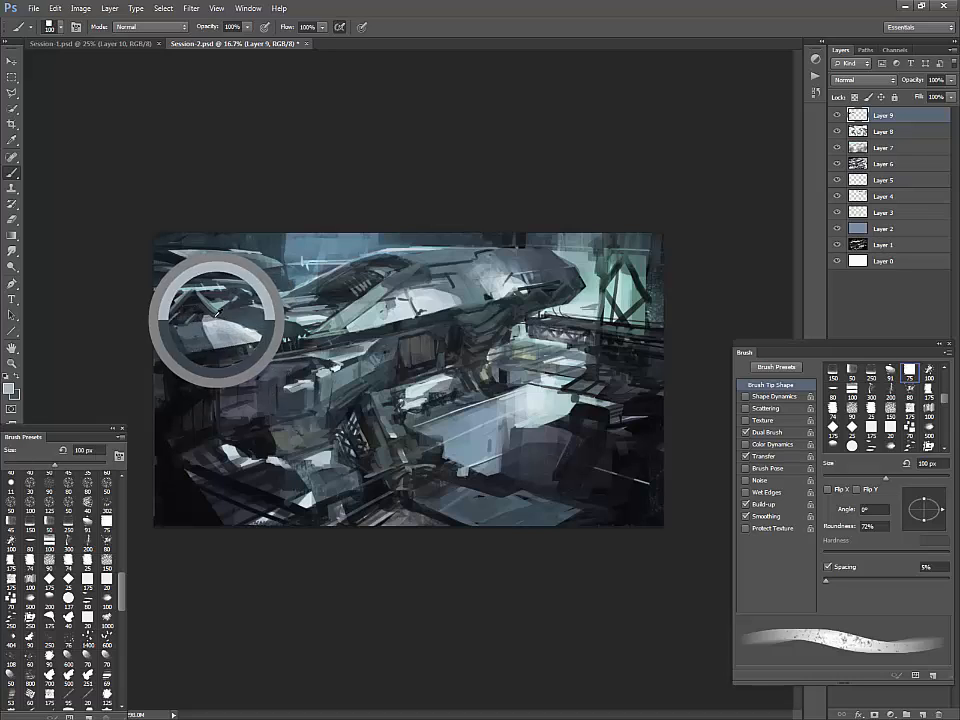
{"action": "left_click", "coordinate": [230, 347], "text": "alt"}
{"action": "left_click_drag", "start_coordinate": [254, 344], "coordinate": [211, 351]}
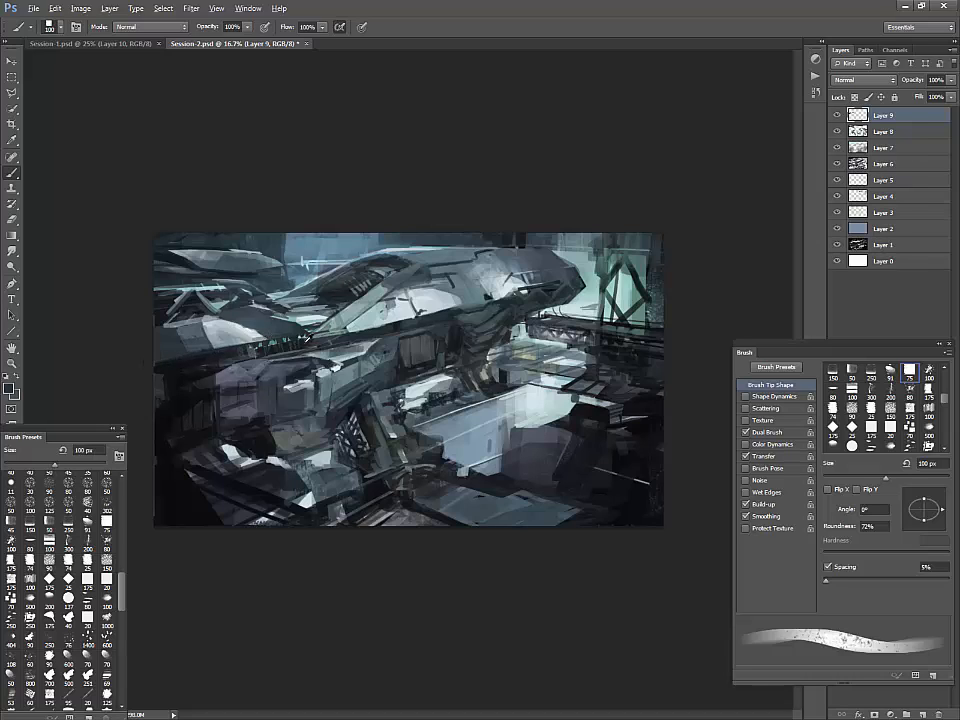
- Paint the beam and the hull edge directly below the rear wing at 50 px with sampled tones
{"action": "key", "text": "bracketleft"}
{"action": "key", "text": "bracketleft"}
{"action": "key", "text": "bracketleft"}
{"action": "key", "text": "bracketleft"}
{"action": "key", "text": "bracketleft"}
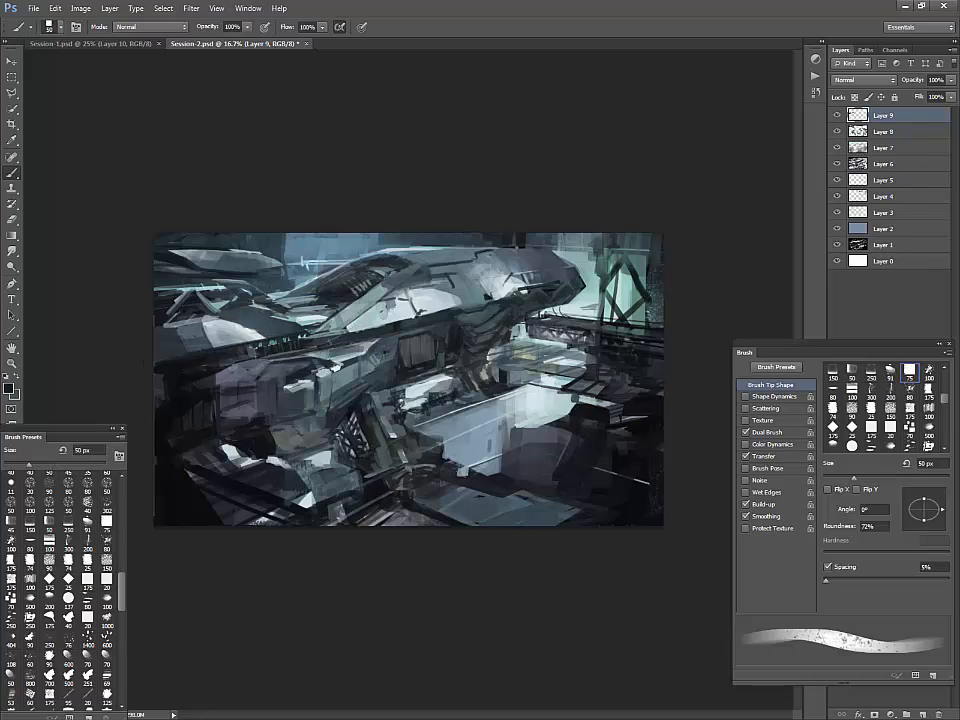
{"action": "left_click", "coordinate": [244, 324], "text": "alt"}
{"action": "mouse_move", "coordinate": [265, 341]}
{"action": "left_mouse_down"}
{"action": "mouse_move", "coordinate": [307, 333]}
{"action": "mouse_move", "coordinate": [254, 340]}
{"action": "mouse_move", "coordinate": [288, 355]}
{"action": "mouse_move", "coordinate": [258, 358]}
{"action": "mouse_move", "coordinate": [274, 359]}
{"action": "left_mouse_up"}
{"action": "left_click", "coordinate": [311, 331], "text": "alt"}
{"action": "left_click", "coordinate": [244, 324], "text": "alt"}
{"action": "left_click", "coordinate": [290, 350], "text": "alt"}
{"action": "left_click", "coordinate": [226, 369], "text": "alt"}
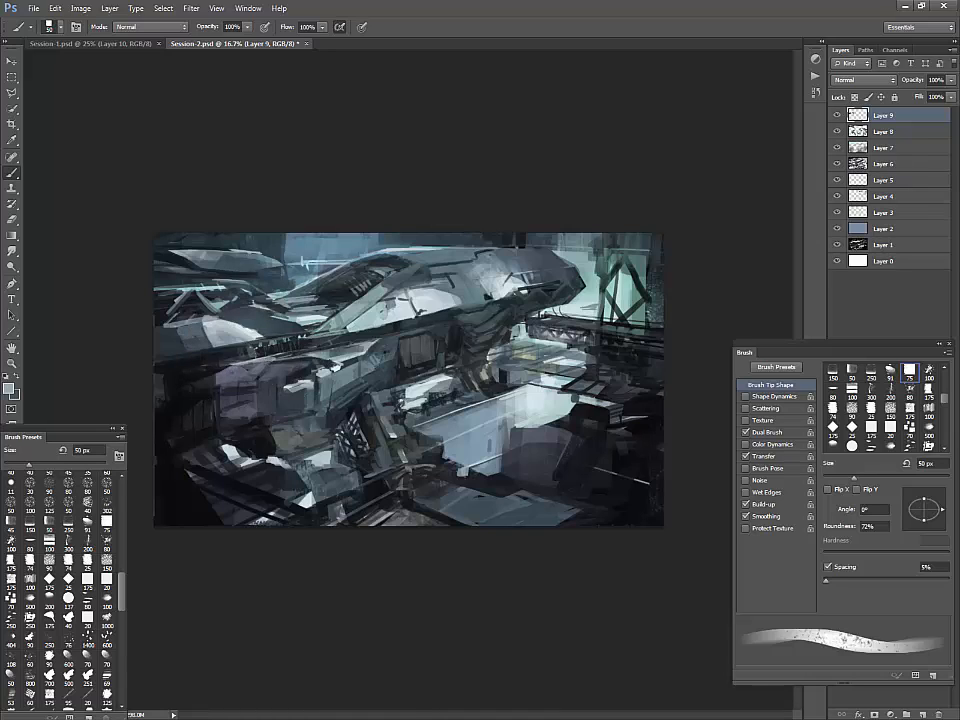
- Refine the side hull panels beneath the beam with sampled pale and dark tones at 50 px
{"action": "left_click", "coordinate": [282, 361], "text": "alt"}
{"action": "left_click", "coordinate": [158, 245], "text": "alt"}
{"action": "left_click", "coordinate": [222, 367], "text": "alt"}
{"action": "left_click", "coordinate": [282, 378], "text": "alt"}
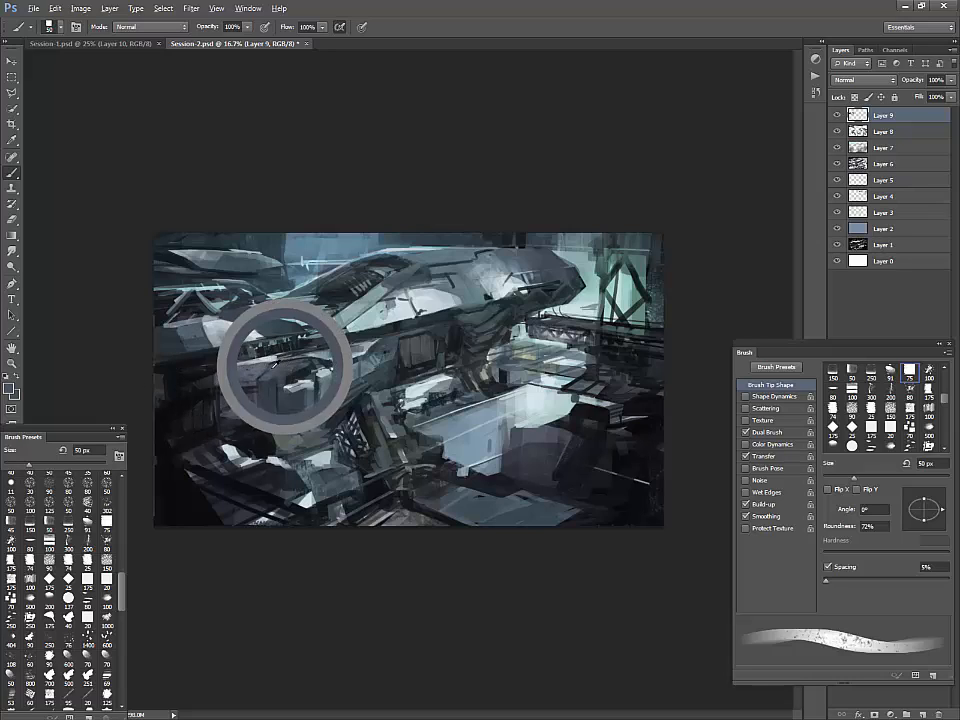
{"action": "left_click", "coordinate": [293, 377], "text": "alt"}
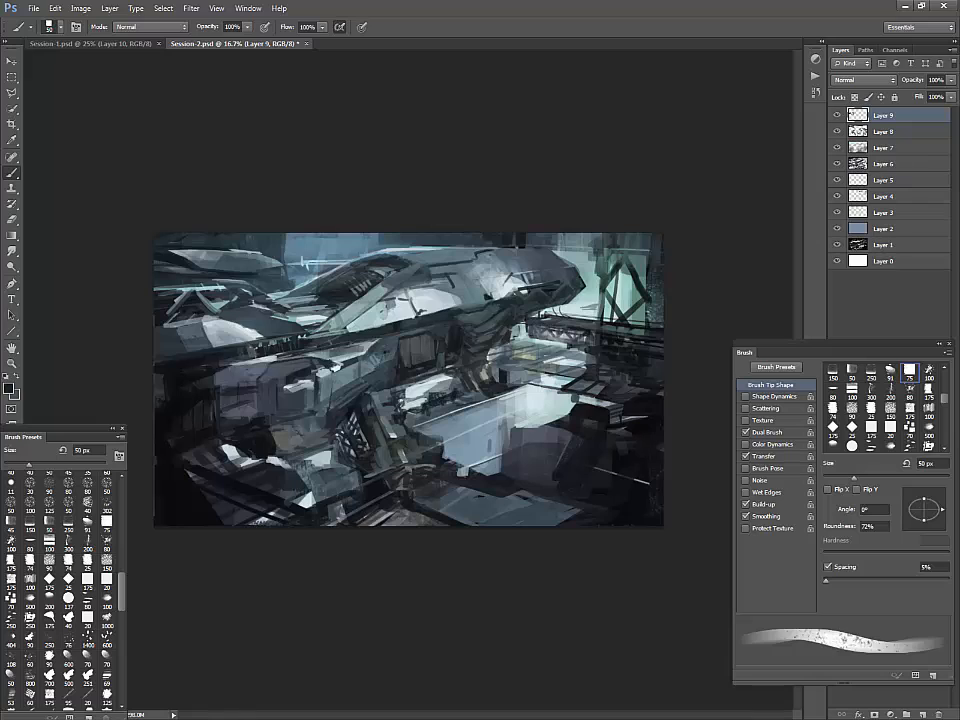
- Add fine light and dark panel details to the side hull at 25 px using sampled tones
{"action": "key", "text": "bracketleft"}
{"action": "key", "text": "bracketleft"}
{"action": "key", "text": "bracketleft"}
{"action": "key", "text": "bracketleft"}
{"action": "key", "text": "bracketleft"}
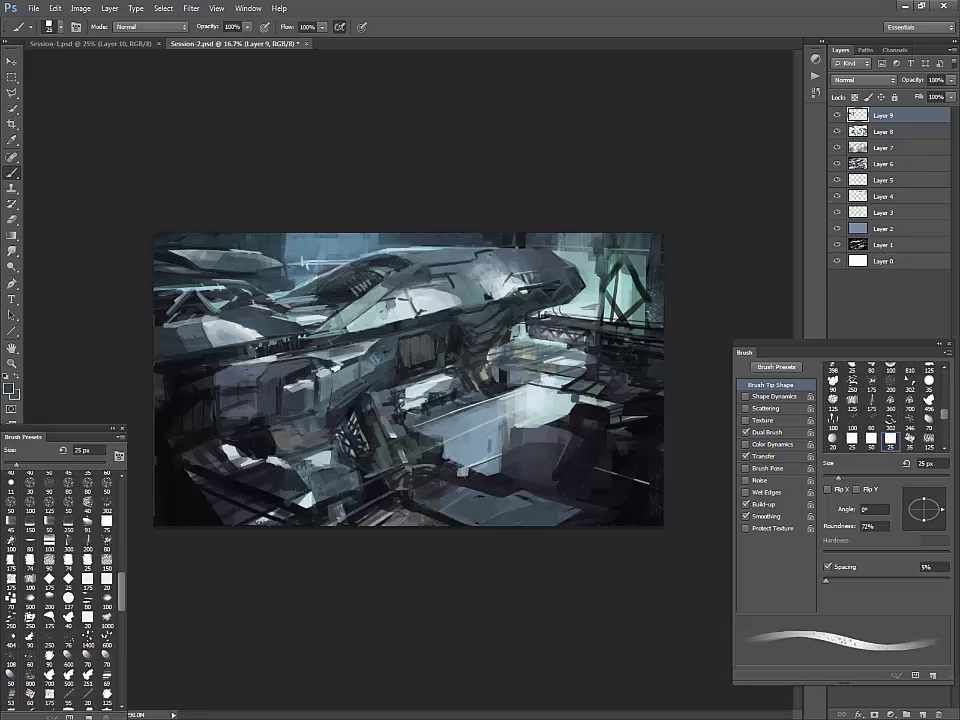
{"action": "left_click", "coordinate": [244, 327], "text": "alt"}
{"action": "left_click", "coordinate": [224, 297], "text": "alt"}
{"action": "left_click", "coordinate": [285, 371], "text": "alt"}
{"action": "left_click", "coordinate": [300, 362], "text": "alt"}
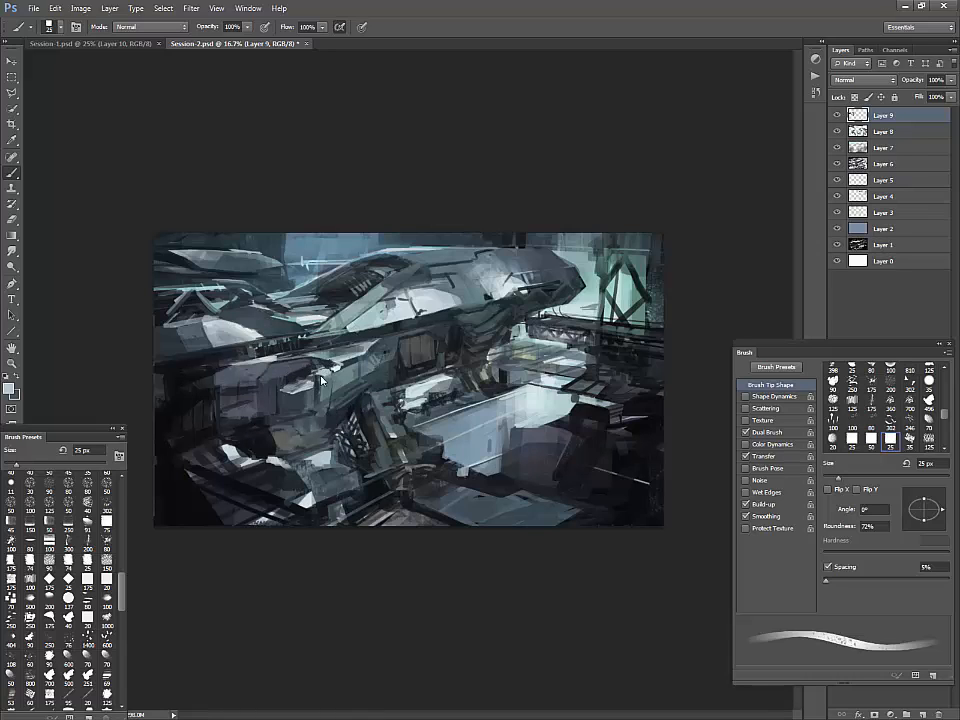
- Paint the small railing struts and beam edge where the rear wing meets the main hull, using sampled tones
{"action": "left_click_drag", "start_coordinate": [324, 345], "coordinate": [362, 345], "text": "alt"}
{"action": "left_click", "coordinate": [366, 318], "text": "alt"}
{"action": "left_click", "coordinate": [248, 243], "text": "alt"}
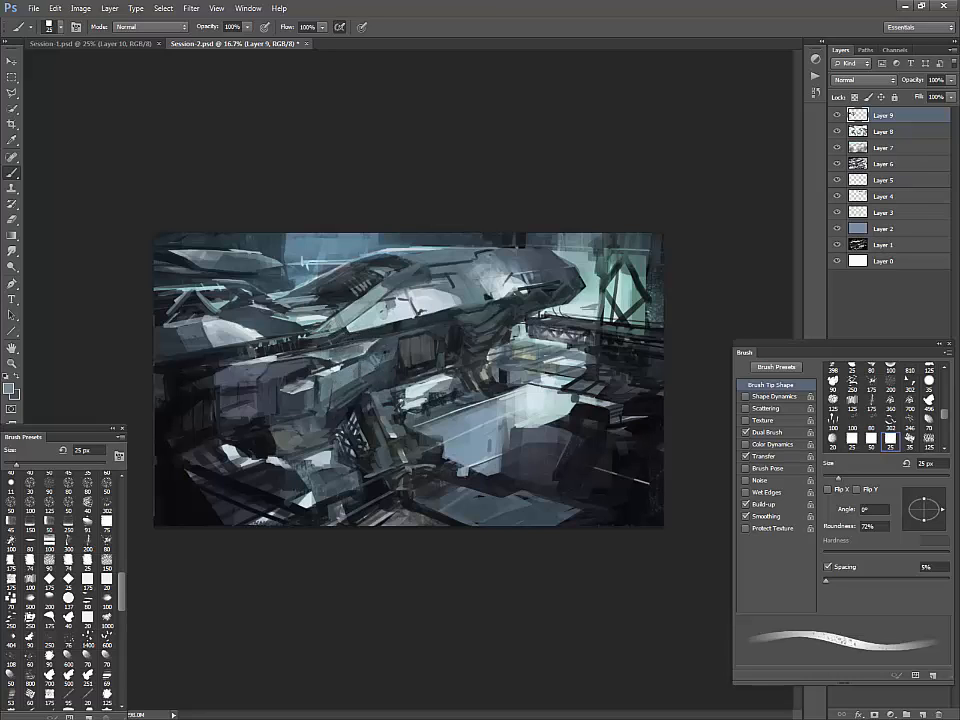
{"action": "left_click", "coordinate": [308, 338], "text": "alt"}
{"action": "left_click", "coordinate": [246, 247], "text": "alt"}
{"action": "left_click", "coordinate": [341, 325], "text": "alt"}
{"action": "left_click", "coordinate": [349, 343], "text": "alt"}
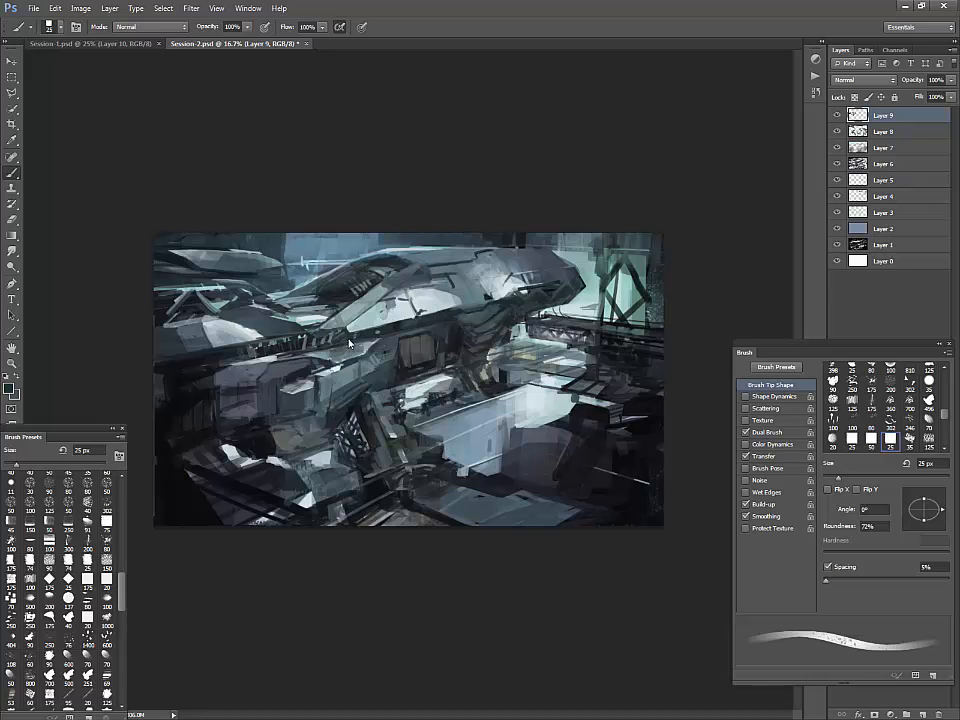
{"action": "left_click", "coordinate": [451, 310], "text": "alt"}
{"action": "left_click_drag", "start_coordinate": [456, 325], "coordinate": [402, 334]}
{"action": "key", "text": "ctrl+z"}
- Choose a pale warm pink foreground colour and use it to highlight the main hull's lower edge
{"action": "left_click", "coordinate": [9, 388]}
{"action": "left_click", "coordinate": [540, 511]}
{"action": "left_click_drag", "start_coordinate": [540, 511], "coordinate": [486, 561]}
{"action": "left_click_drag", "start_coordinate": [625, 608], "coordinate": [622, 641]}
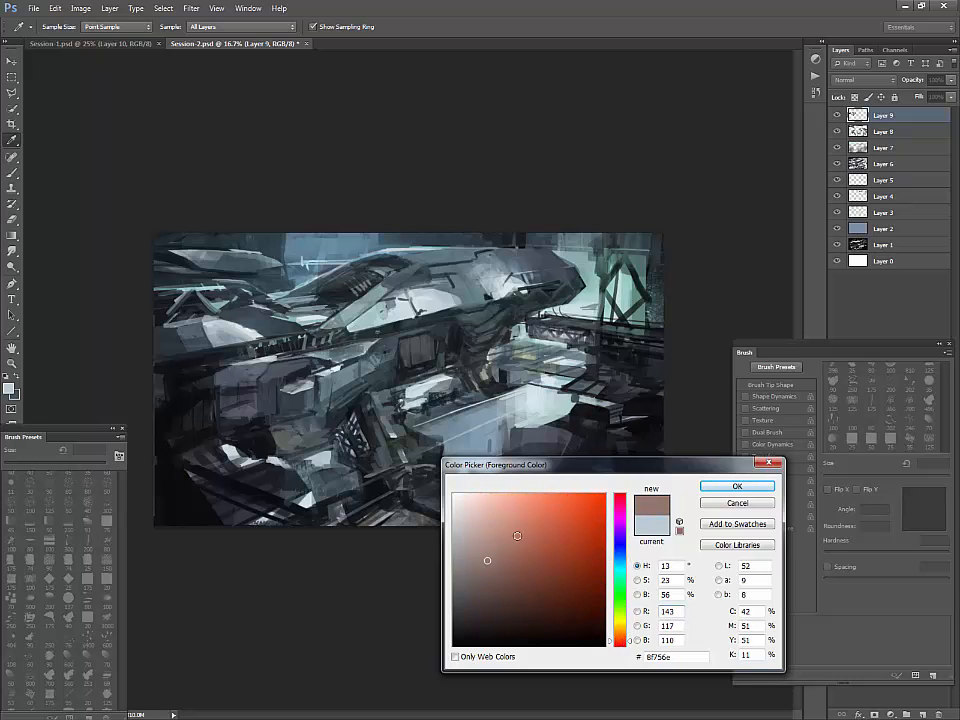
{"action": "left_click_drag", "start_coordinate": [516, 536], "coordinate": [465, 511]}
{"action": "key", "text": "Return"}
{"action": "key", "text": "b"}
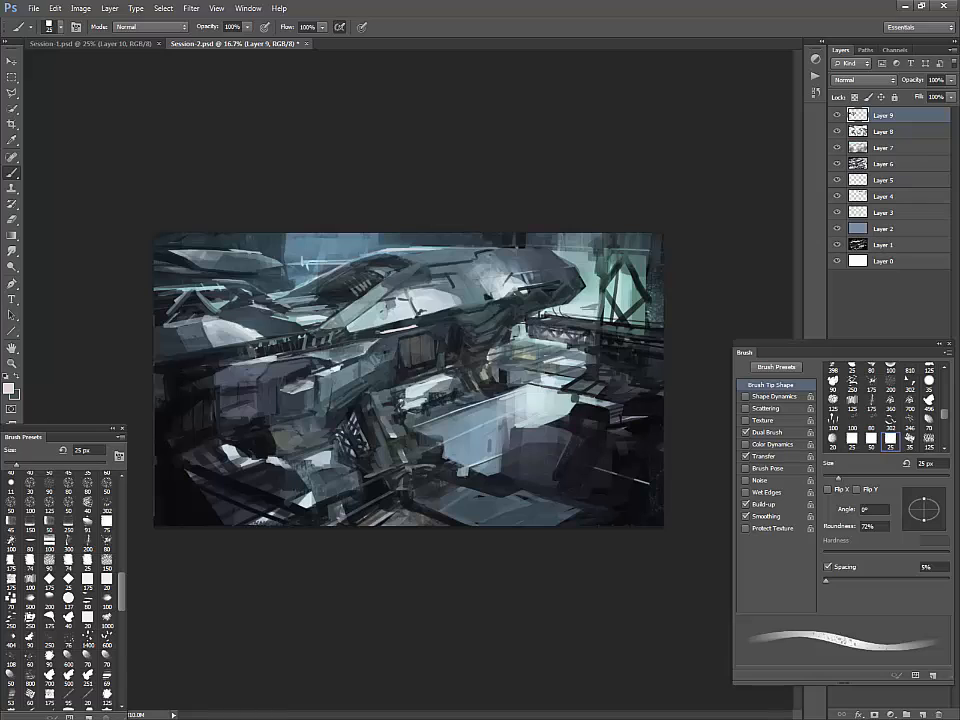
- Darken the hull underside beside the window recess at 45 px with a sampled dark tone
{"action": "left_click", "coordinate": [316, 241], "text": "alt"}
{"action": "left_click", "coordinate": [341, 231], "text": "alt"}
{"action": "left_click", "coordinate": [459, 339], "text": "alt"}
{"action": "key", "text": "period"}
{"action": "key", "text": "bracketleft"}
{"action": "key", "text": "bracketleft"}
{"action": "key", "text": "bracketleft"}
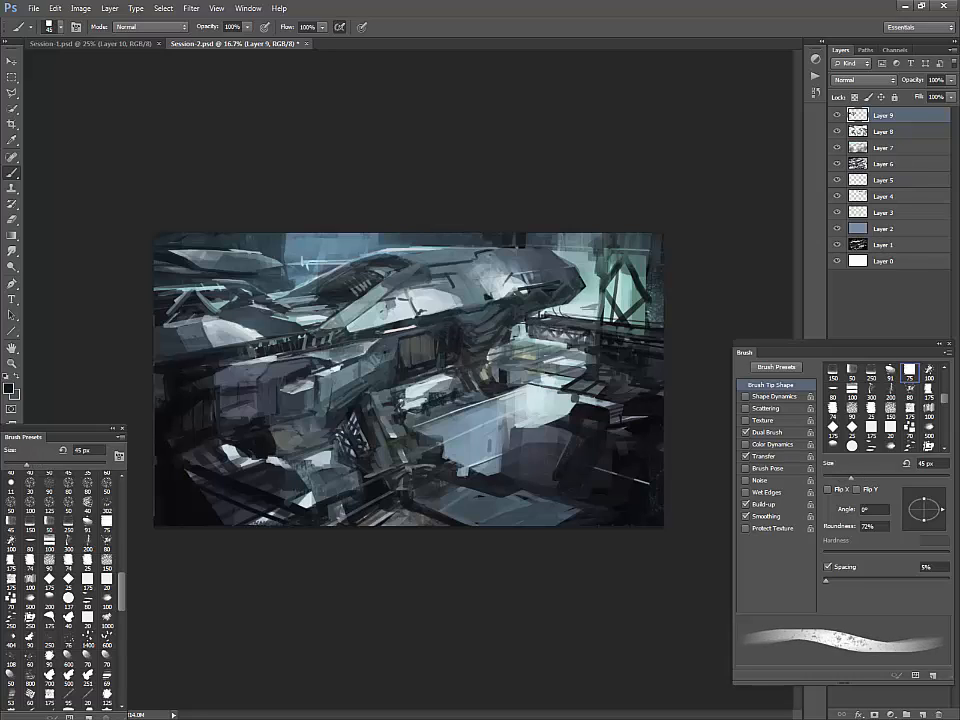
{"action": "left_click_drag", "start_coordinate": [461, 353], "coordinate": [469, 364]}
- Refine the structure around the window recess at 35 px with sampled dark tones
{"action": "key", "text": "bracketleft"}
{"action": "key", "text": "bracketleft"}
{"action": "key", "text": "bracketleft"}
{"action": "left_click", "coordinate": [329, 271], "text": "alt"}
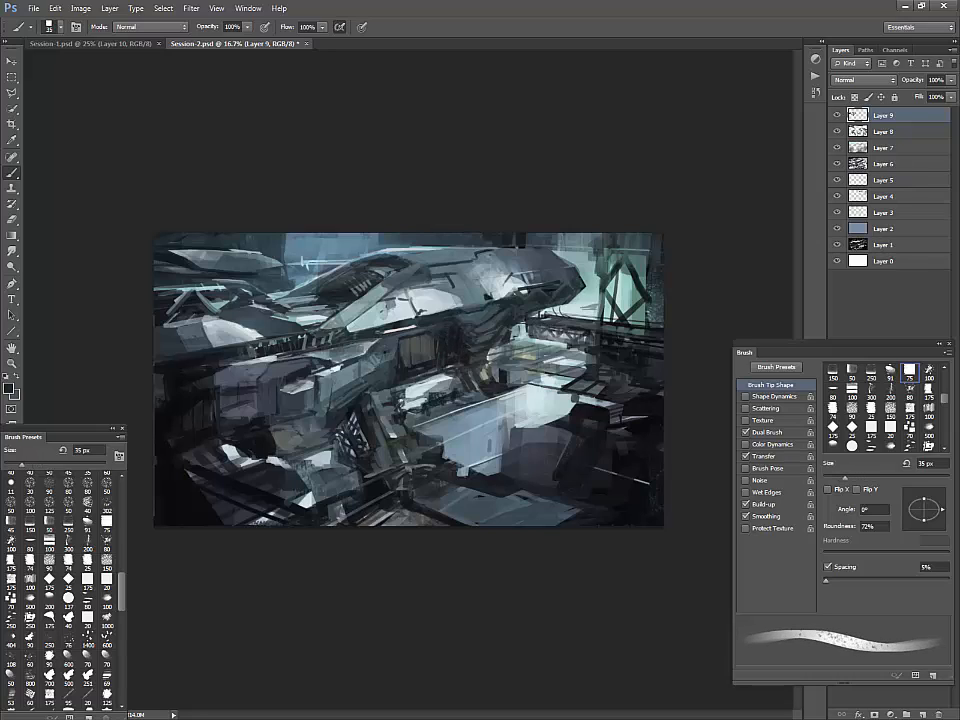
{"action": "left_click", "coordinate": [337, 271], "text": "alt"}
{"action": "left_click", "coordinate": [433, 361], "text": "alt"}
{"action": "left_click", "coordinate": [388, 372], "text": "alt"}
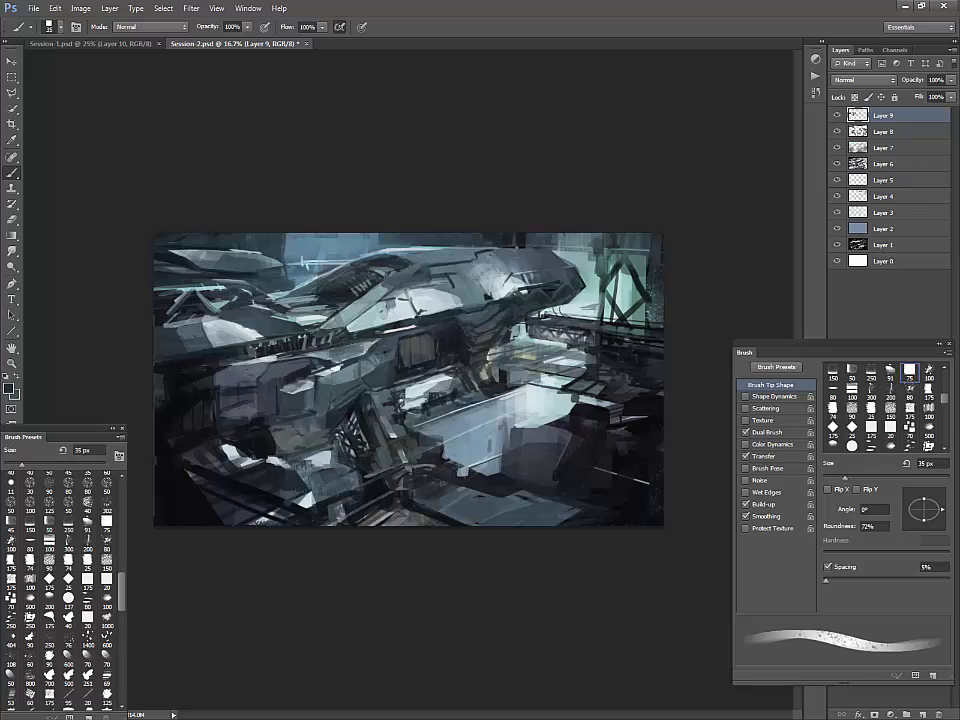
- Rework the side hull's front end and the pale patches above the lattice with sampled grey-blue tones
{"action": "left_click", "coordinate": [233, 288], "text": "alt"}
{"action": "left_click", "coordinate": [236, 280], "text": "alt"}
{"action": "left_click", "coordinate": [272, 280], "text": "alt"}
{"action": "left_click", "coordinate": [249, 304], "text": "alt"}
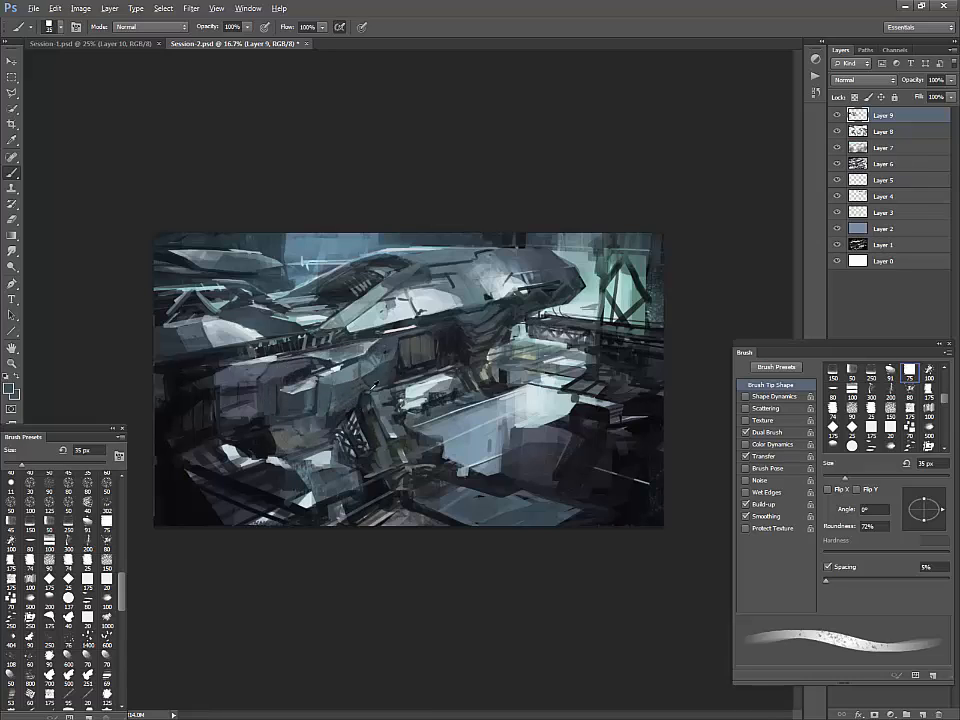
{"action": "left_click", "coordinate": [270, 293], "text": "alt"}
{"action": "left_click", "coordinate": [430, 380], "text": "alt"}
{"action": "left_click", "coordinate": [363, 281], "text": "alt"}
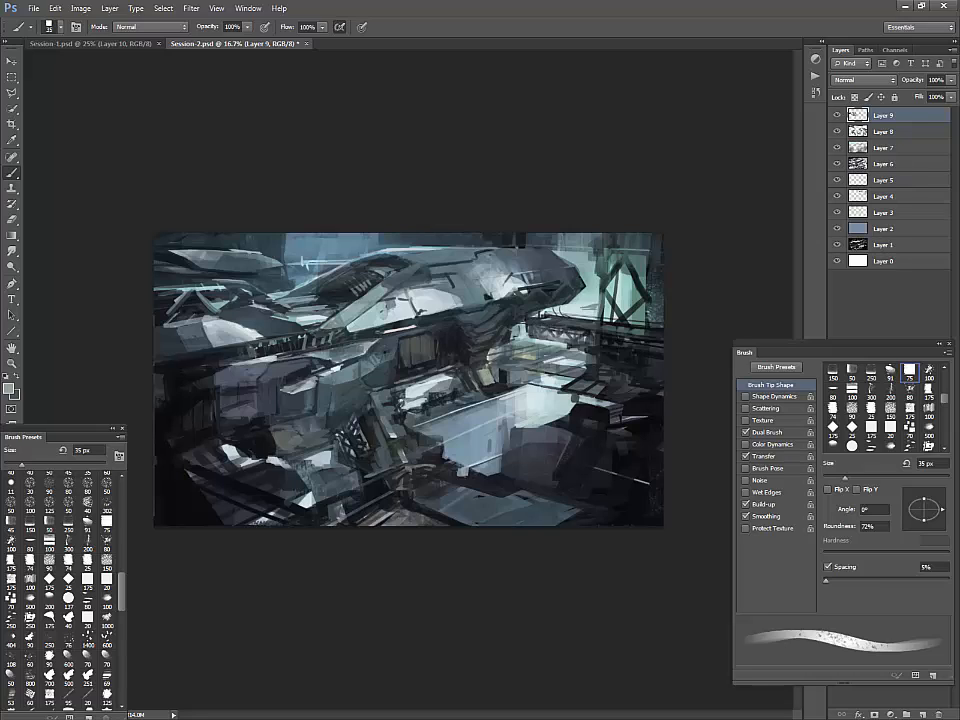
{"action": "left_click", "coordinate": [372, 284], "text": "alt"}
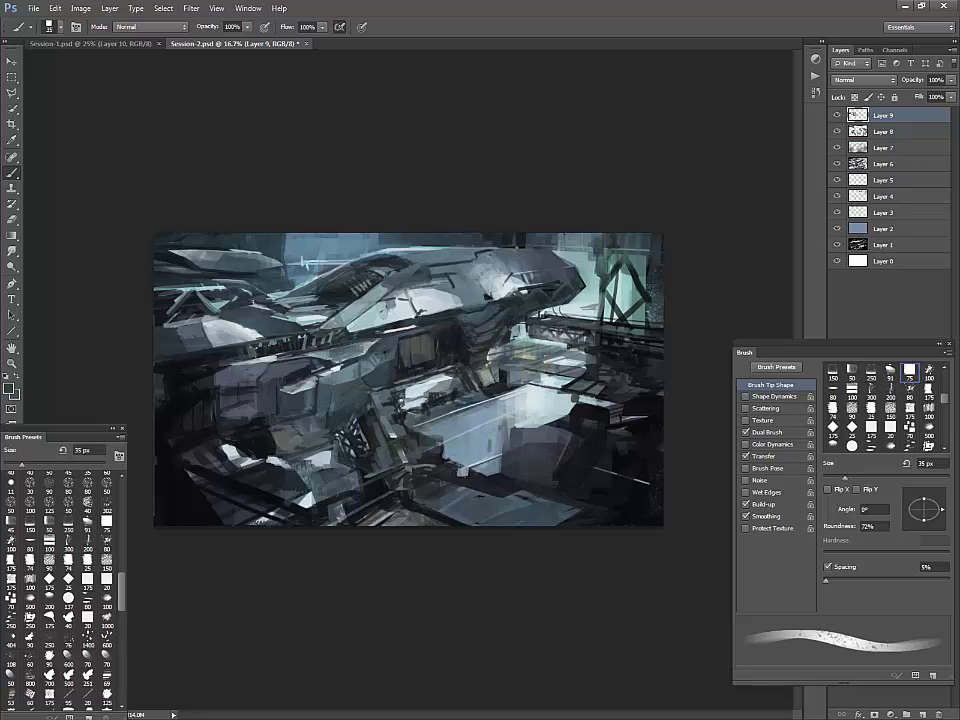
- Clean up the support strut and the bright gap under the ship's nose with sampled tones
{"action": "left_click", "coordinate": [491, 375], "text": "alt"}
{"action": "left_click", "coordinate": [515, 331], "text": "alt"}
{"action": "left_click", "coordinate": [514, 330], "text": "alt"}
{"action": "left_click", "coordinate": [517, 336], "text": "alt"}
- Define the lower edge of the ship's nose with sampled tones
{"action": "left_click", "coordinate": [549, 308], "text": "alt"}
{"action": "left_click_drag", "start_coordinate": [557, 301], "coordinate": [547, 309]}
{"action": "left_click", "coordinate": [528, 281], "text": "alt"}
{"action": "key", "text": "e"}
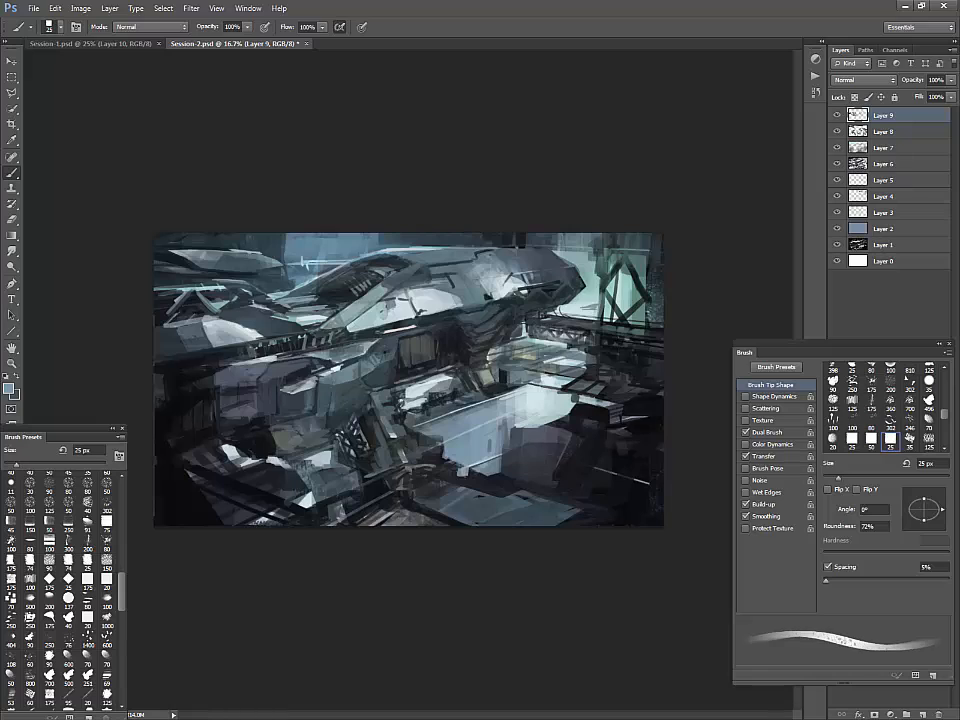
{"action": "key", "text": "b"}
{"action": "left_click", "coordinate": [540, 274], "text": "alt"}
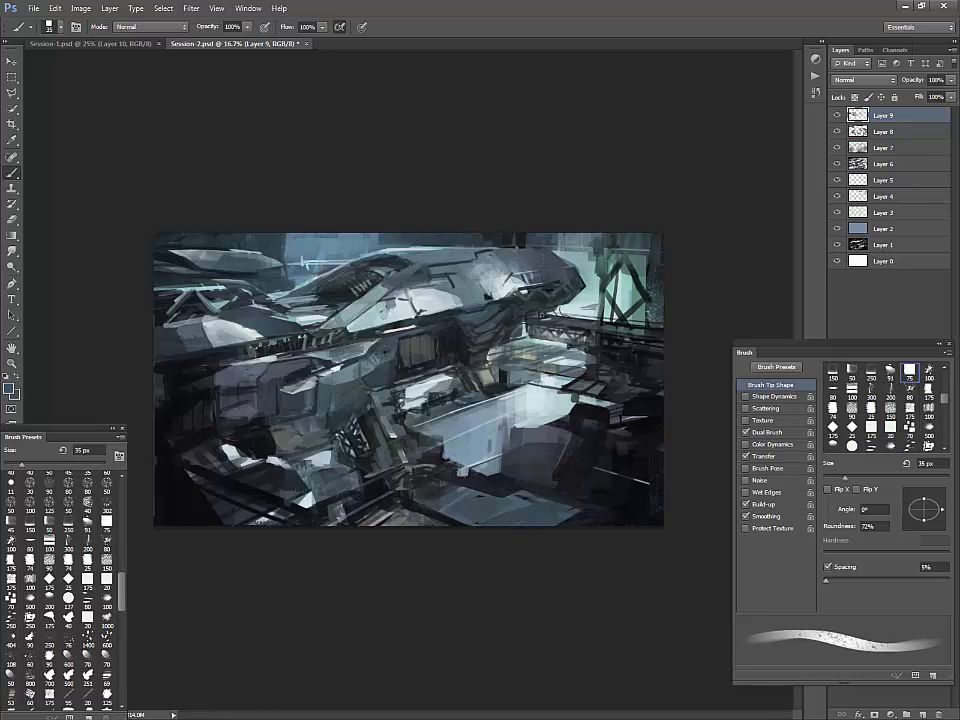
- Paint dark panel details along the side of the ship's nose at 35 px with sampled tones
{"action": "left_click", "coordinate": [578, 236], "text": "alt"}
{"action": "left_click", "coordinate": [565, 283], "text": "alt"}
{"action": "left_click", "coordinate": [527, 281], "text": "alt"}
{"action": "left_click_drag", "start_coordinate": [525, 273], "coordinate": [547, 285]}
{"action": "left_click", "coordinate": [540, 284], "text": "alt"}
{"action": "left_click", "coordinate": [544, 272], "text": "alt"}
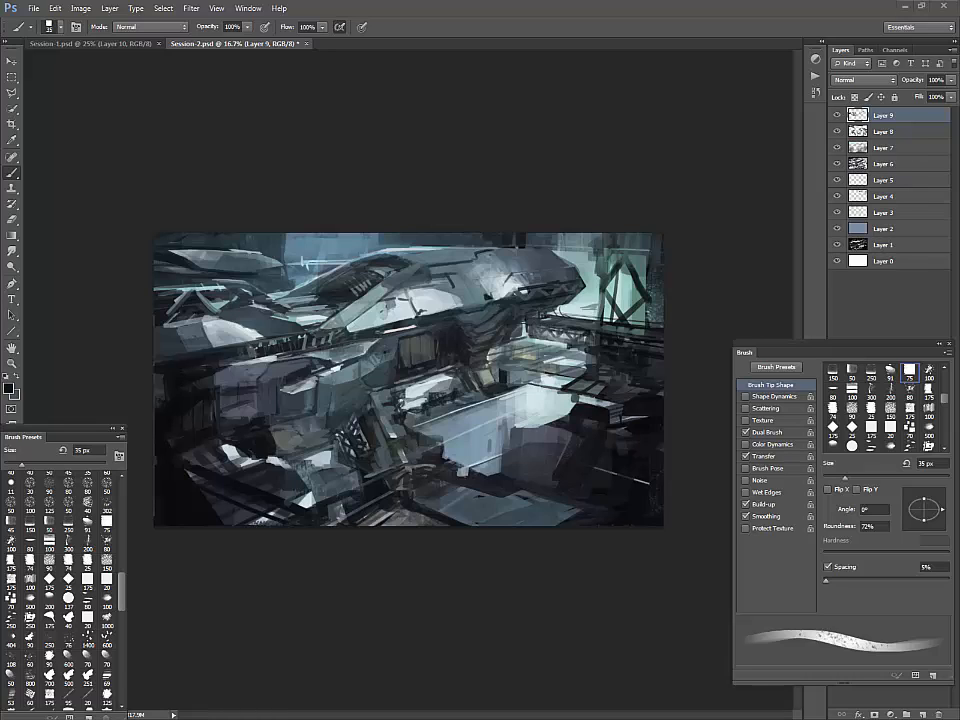
- Outline the whole rear wing out past the canvas edge with a polygonal lasso selection
{"action": "key", "text": "l"}
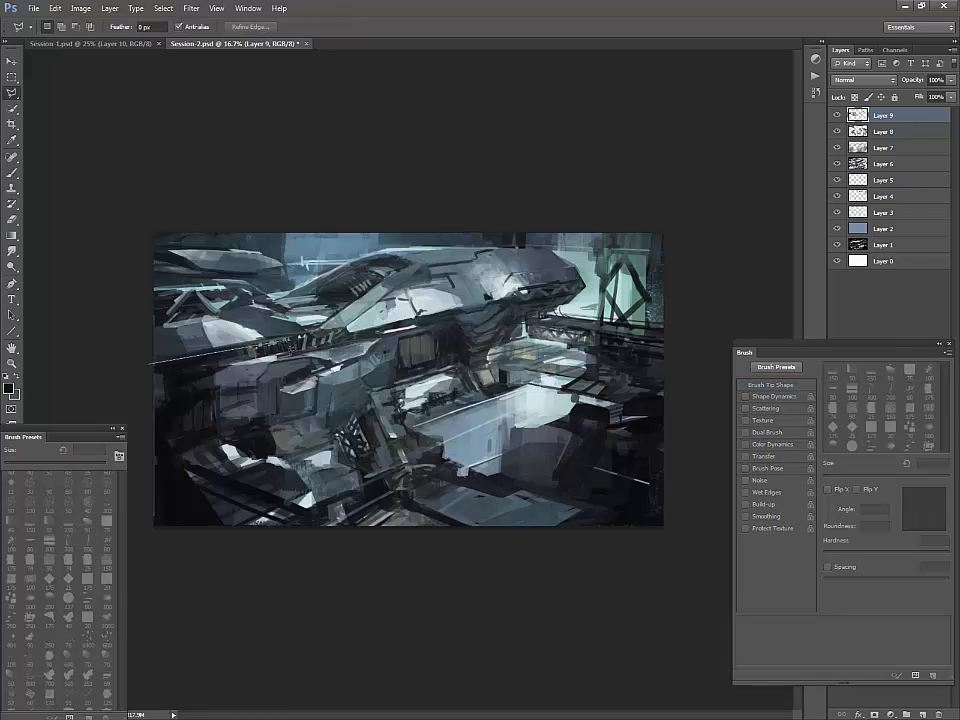
{"action": "left_click", "coordinate": [250, 287]}
{"action": "left_click", "coordinate": [150, 265]}
{"action": "left_click", "coordinate": [130, 278]}
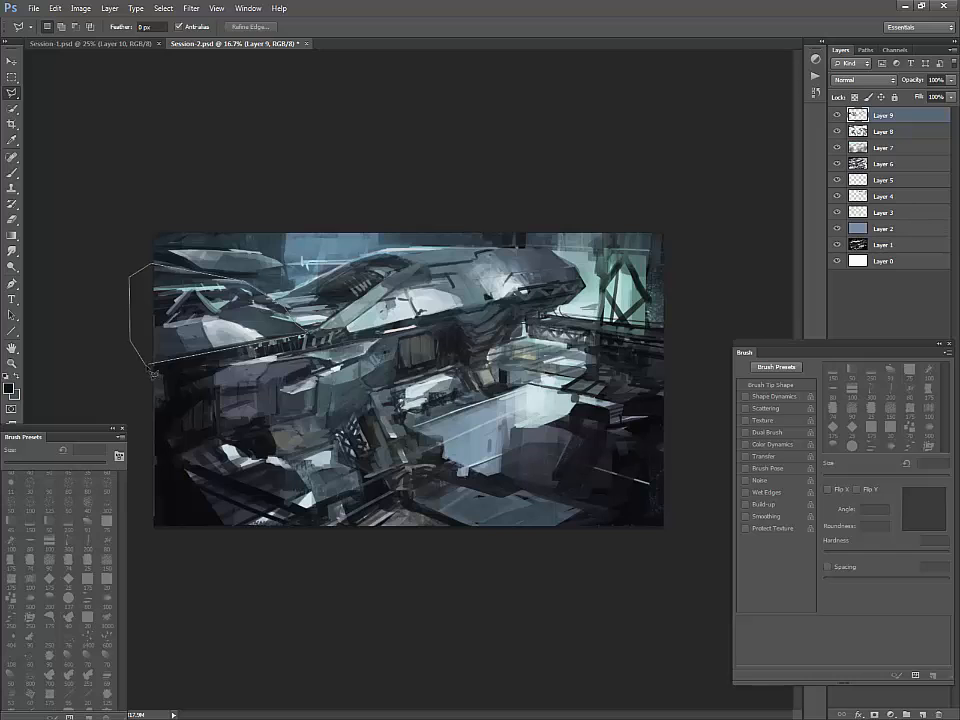
{"action": "left_click", "coordinate": [148, 362]}
{"action": "left_click", "coordinate": [300, 330]}
{"action": "left_click", "coordinate": [250, 287]}
- Darken the selected rear wing with sampled dark blue-grey strokes at 175 px
{"action": "key", "text": "b"}
{"action": "left_click_drag", "start_coordinate": [210, 351], "coordinate": [295, 339]}
{"action": "key", "text": "bracketright"}
{"action": "key", "text": "bracketright"}
{"action": "key", "text": "bracketright"}
{"action": "key", "text": "bracketright"}
{"action": "key", "text": "bracketright"}
{"action": "key", "text": "bracketright"}
{"action": "key", "text": "bracketright"}
{"action": "key", "text": "bracketright"}
{"action": "key", "text": "bracketright"}
{"action": "key", "text": "bracketright"}
{"action": "key", "text": "bracketright"}
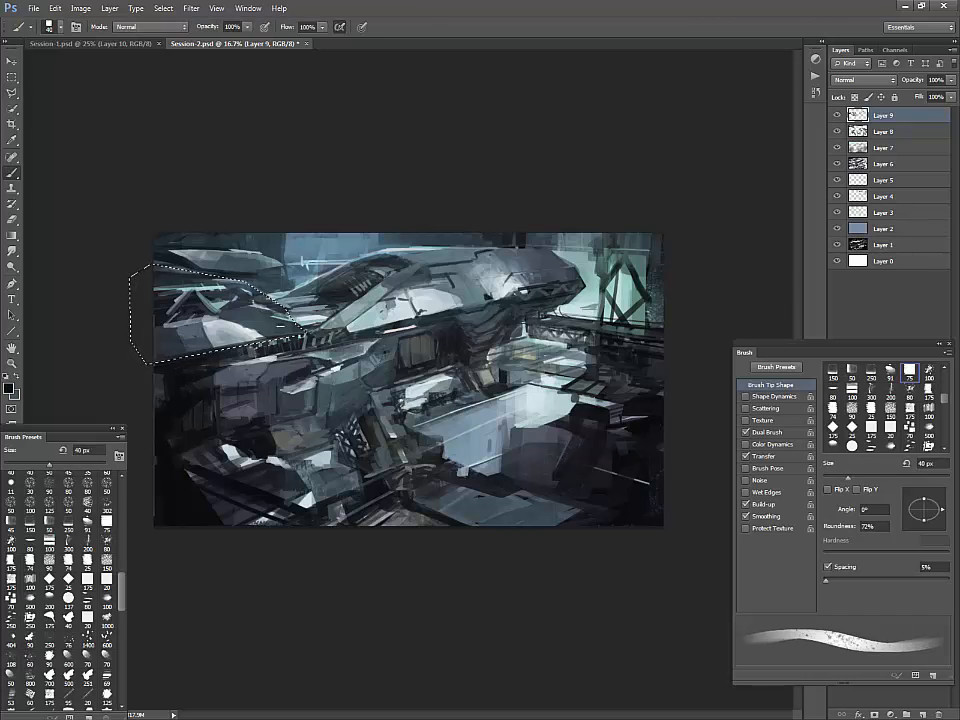
{"action": "left_click", "coordinate": [288, 324], "text": "alt"}
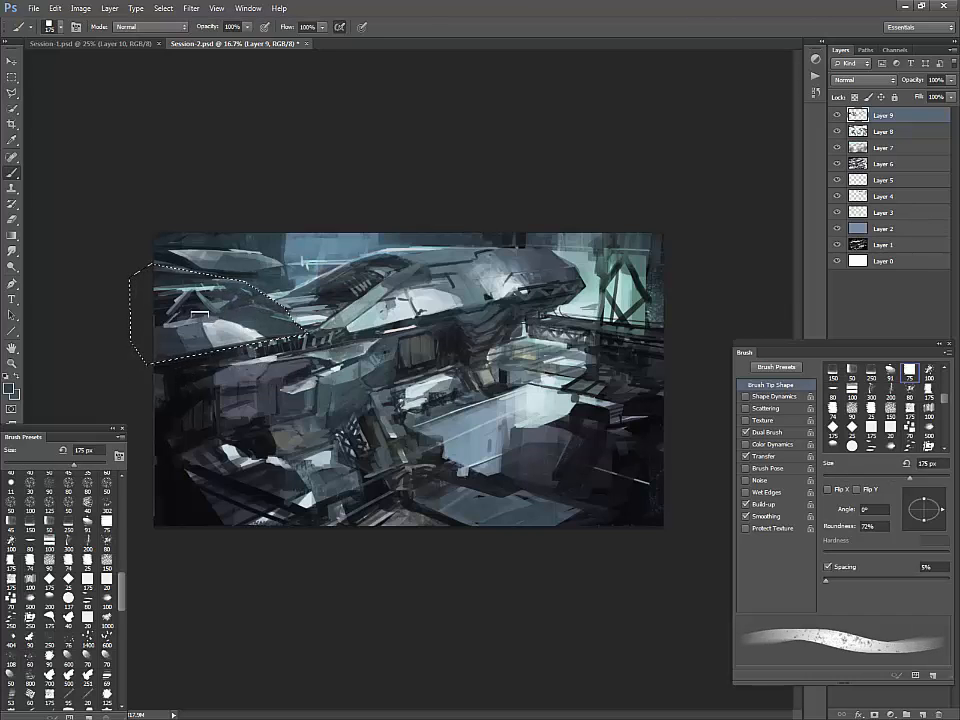
{"action": "left_click_drag", "start_coordinate": [255, 291], "coordinate": [210, 300]}
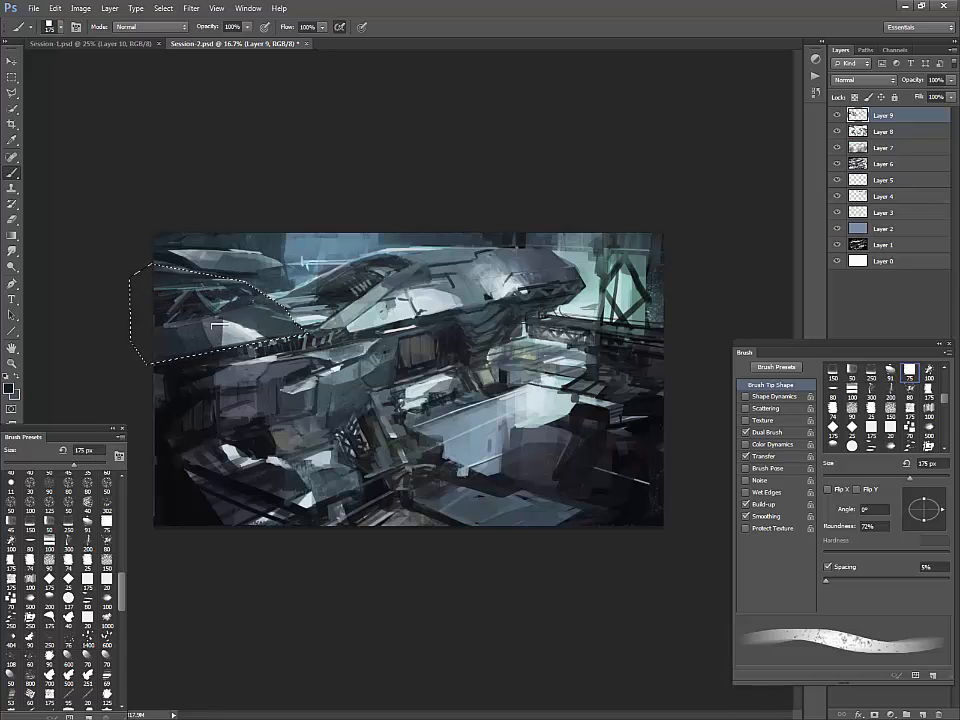
{"action": "left_click", "coordinate": [258, 308], "text": "alt"}
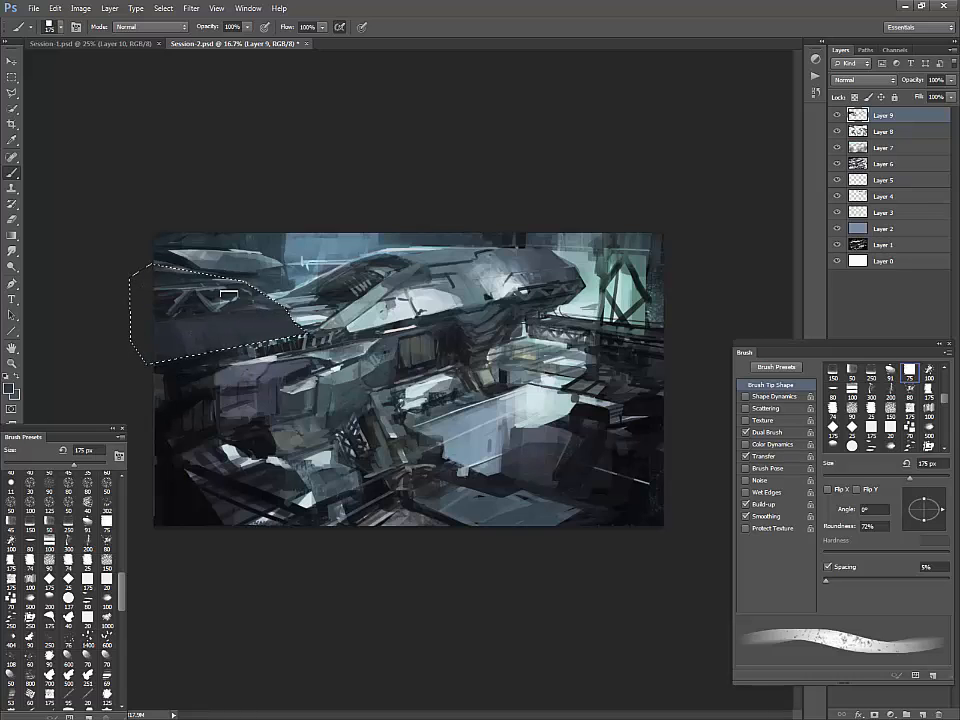
{"action": "left_click", "coordinate": [161, 255], "text": "alt"}
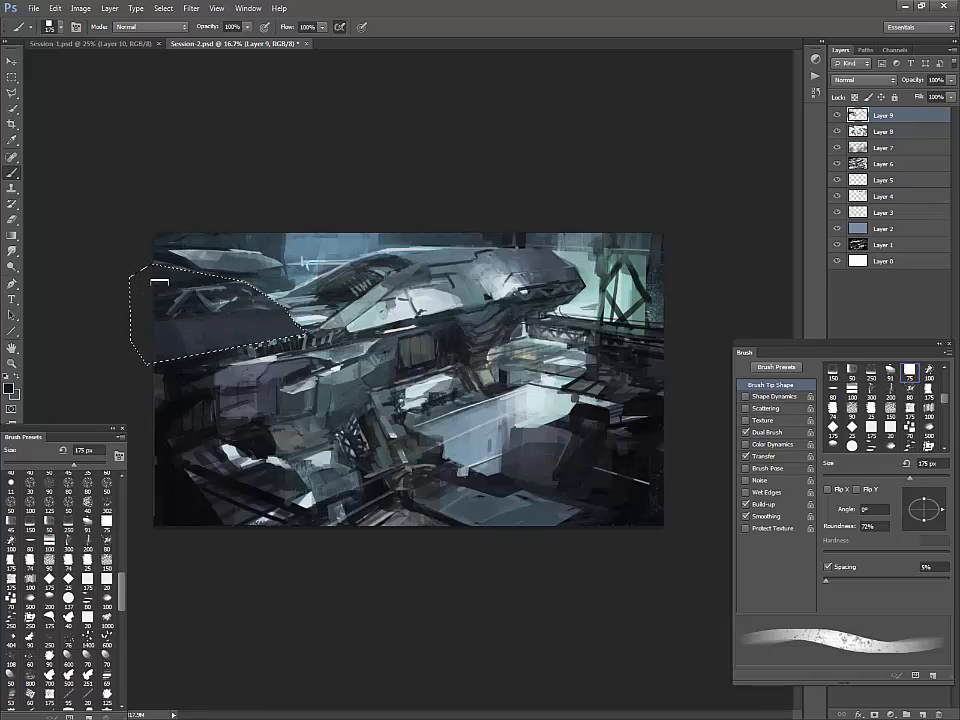
- Paint scattered square texture across the selected rear wing using the 20 px scatter brush preset enlarged to 400 px
{"action": "scroll", "coordinate": [124, 548], "scroll_direction": "down", "scroll_amount": 1}
{"action": "left_click", "coordinate": [106, 538]}
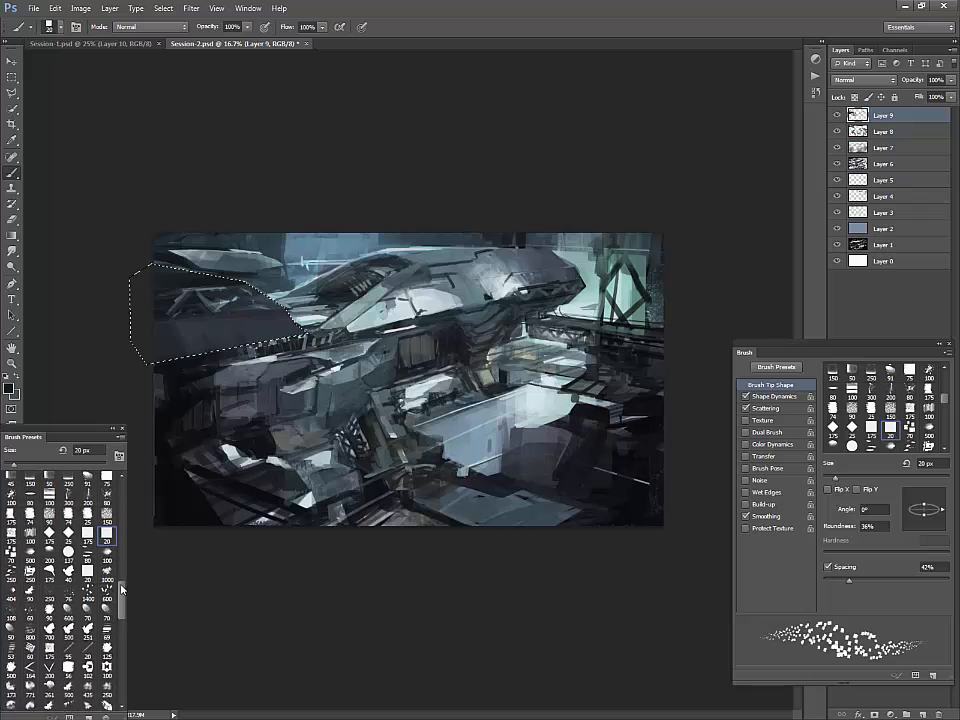
{"action": "key", "text": "bracketright"}
{"action": "key", "text": "bracketright"}
{"action": "key", "text": "bracketright"}
{"action": "key", "text": "bracketright"}
{"action": "key", "text": "bracketright"}
{"action": "key", "text": "bracketright"}
{"action": "key", "text": "bracketright"}
{"action": "key", "text": "bracketright"}
{"action": "key", "text": "bracketright"}
{"action": "key", "text": "bracketright"}
{"action": "key", "text": "bracketright"}
{"action": "key", "text": "bracketright"}
{"action": "key", "text": "bracketright"}
{"action": "key", "text": "bracketright"}
{"action": "key", "text": "bracketright"}
{"action": "left_click_drag", "start_coordinate": [186, 322], "coordinate": [273, 337]}
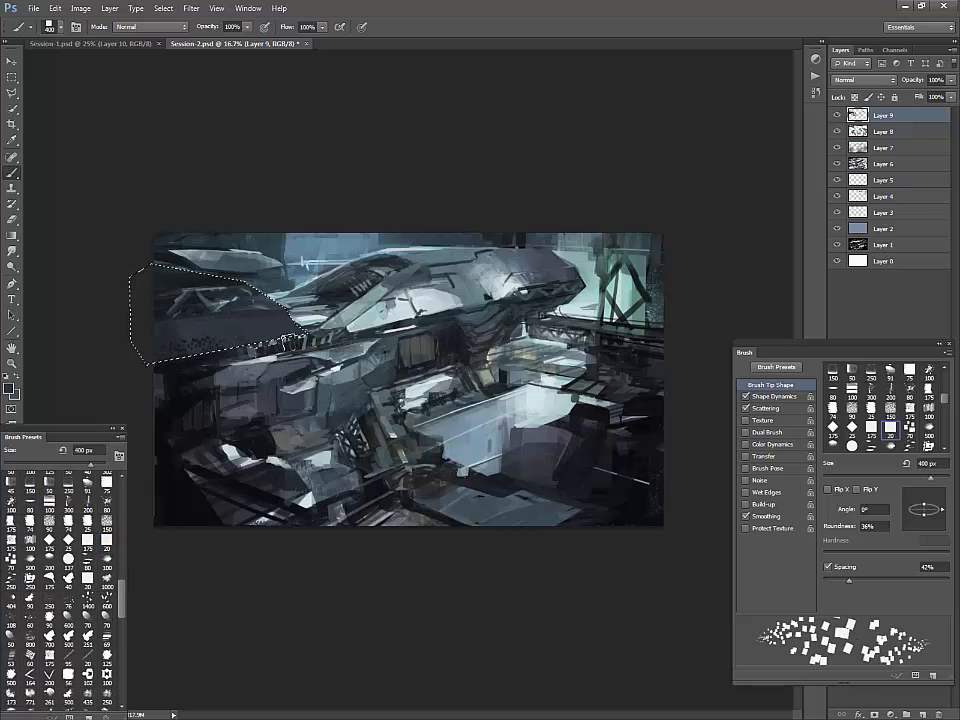
- Blend the texture on the selected rear wing with the 75 px textured square brush preset enlarged to 500 px, and deselect
{"action": "left_click", "coordinate": [87, 540]}
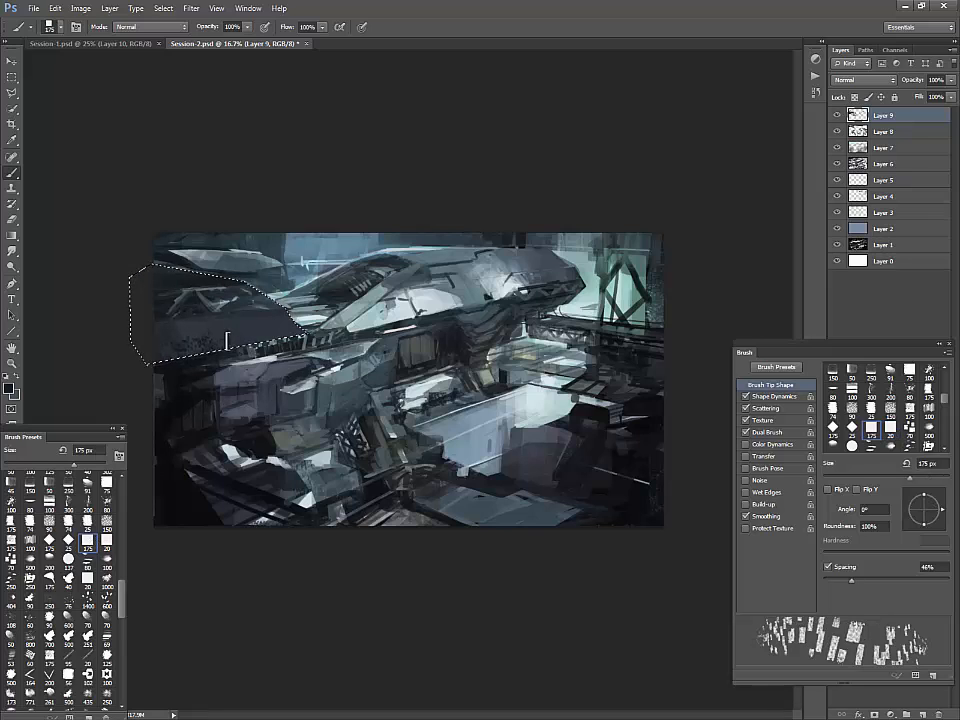
{"action": "left_click", "coordinate": [106, 482]}
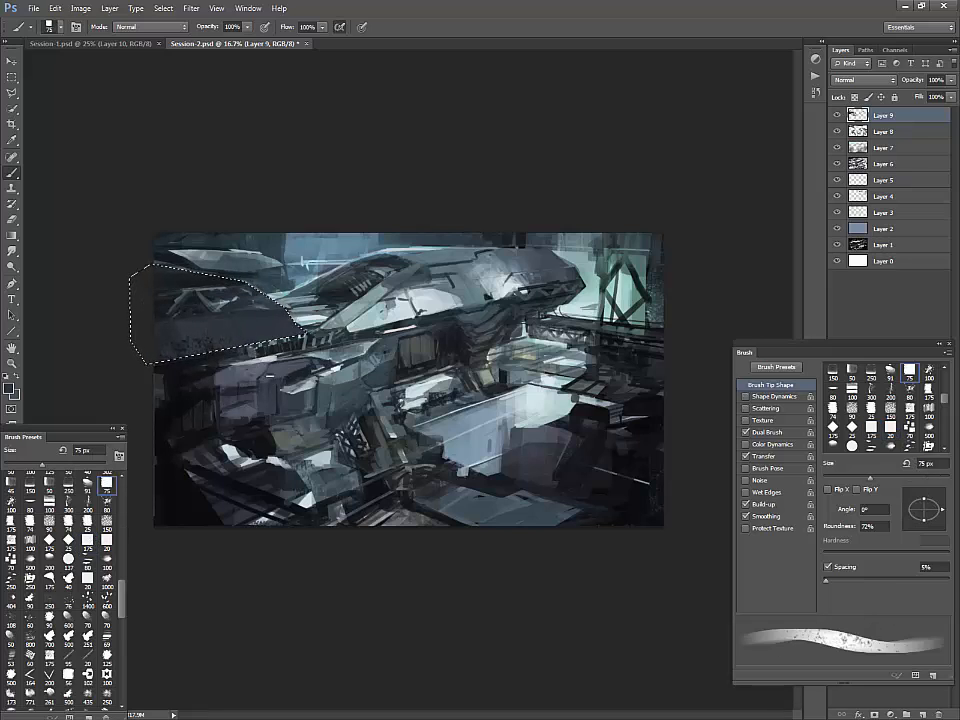
{"action": "key", "text": "]"}
{"action": "key", "text": "]"}
{"action": "key", "text": "]"}
{"action": "key", "text": "]"}
{"action": "key", "text": "]"}
{"action": "key", "text": "]"}
{"action": "key", "text": "]"}
{"action": "key", "text": "]"}
{"action": "key", "text": "]"}
{"action": "key", "text": "]"}
{"action": "key", "text": "]"}
{"action": "left_click_drag", "start_coordinate": [248, 340], "coordinate": [199, 333]}
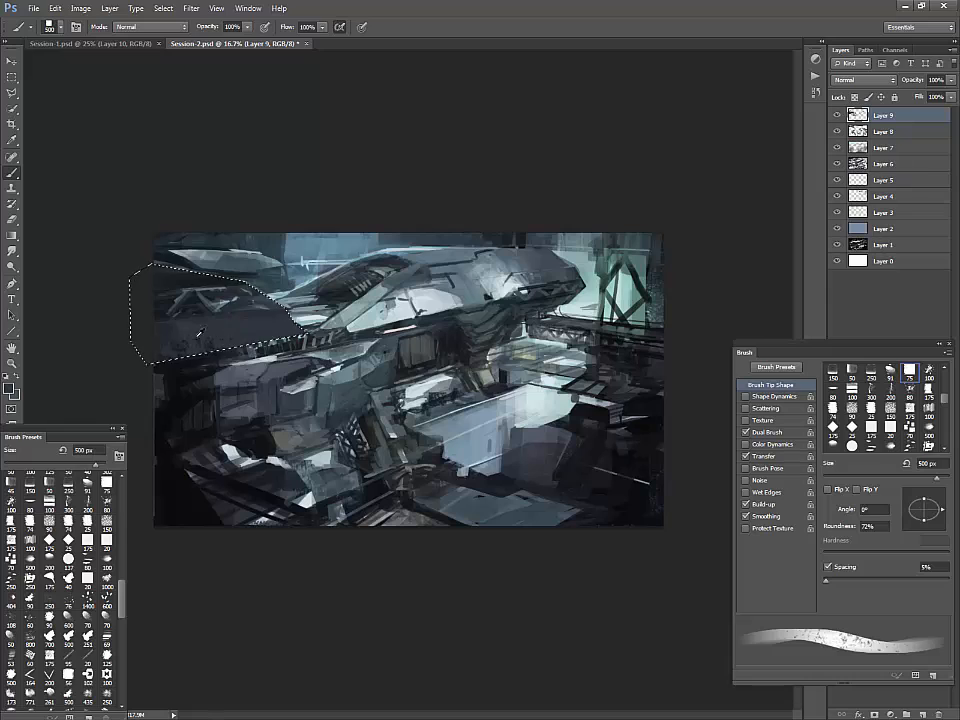
{"action": "key", "text": "ctrl+d"}
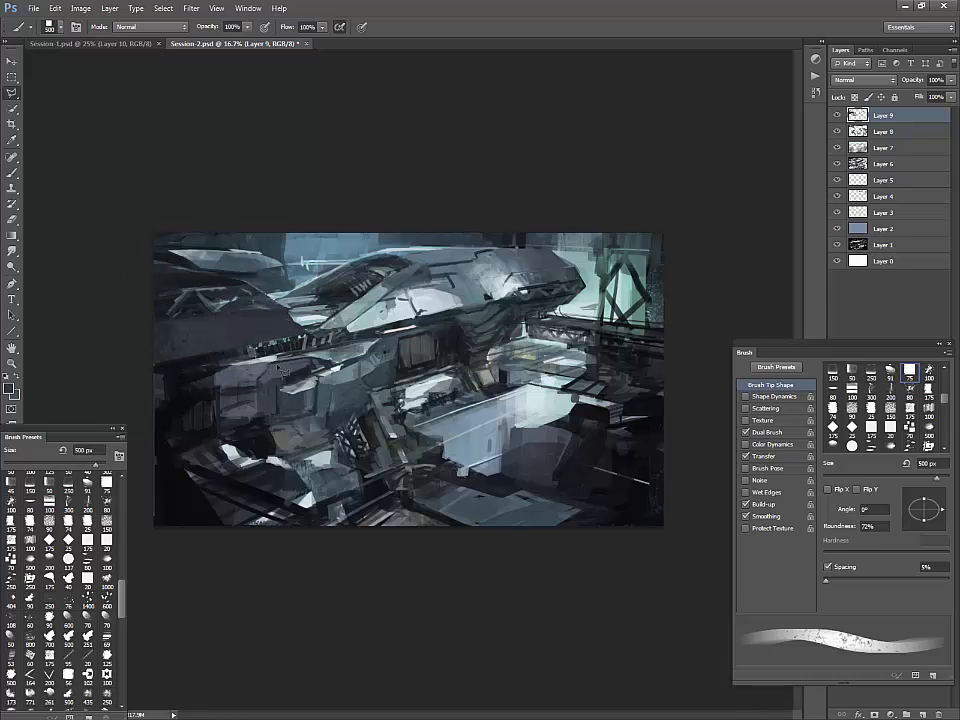
- Outline the dark hull block beneath the rear wing, out past the canvas edge, with a polygonal lasso selection for brush painting
{"action": "key", "text": "l"}
{"action": "left_click", "coordinate": [254, 411]}
{"action": "left_click", "coordinate": [256, 428]}
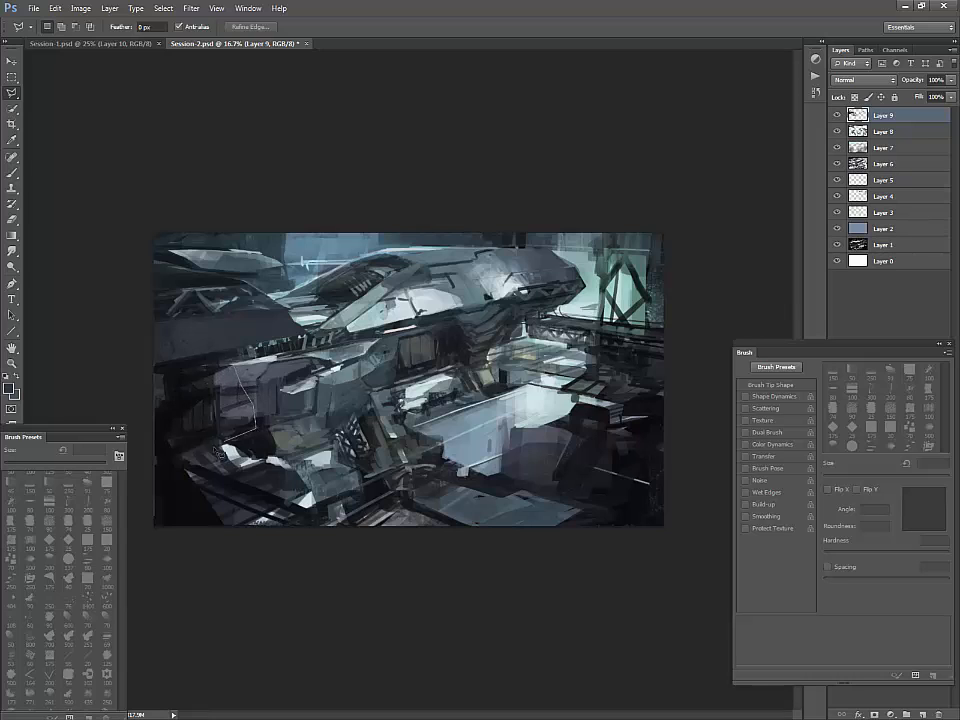
{"action": "left_click", "coordinate": [171, 455]}
{"action": "left_click", "coordinate": [135, 438]}
{"action": "left_click", "coordinate": [169, 398]}
{"action": "left_click", "coordinate": [165, 375]}
{"action": "left_click", "coordinate": [144, 368]}
{"action": "left_click", "coordinate": [230, 351]}
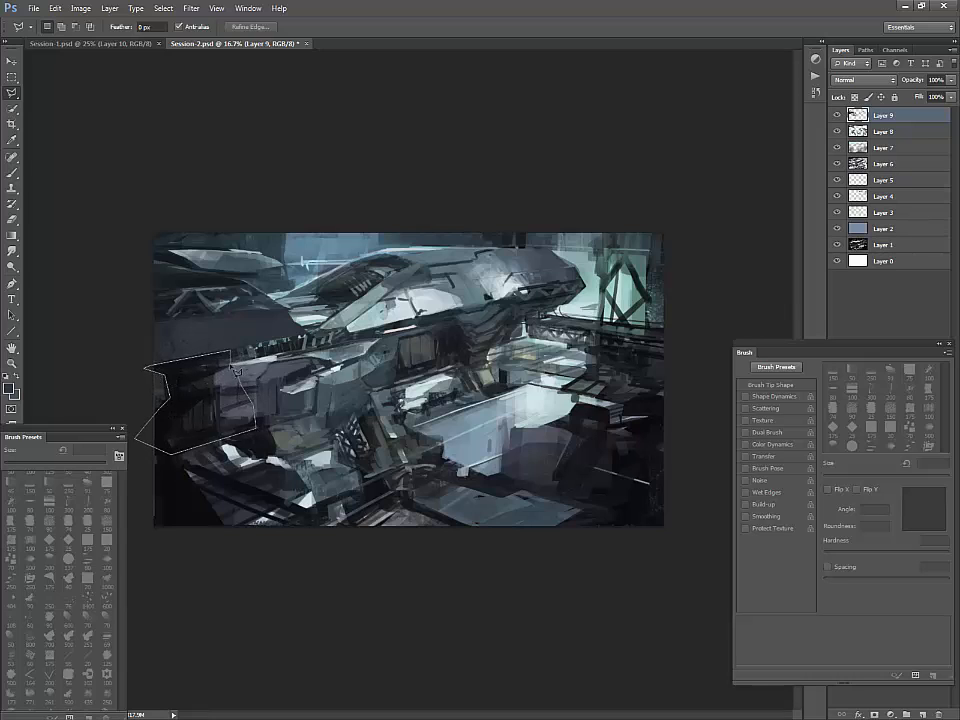
{"action": "double_click", "coordinate": [240, 373]}
{"action": "key", "text": "b"}
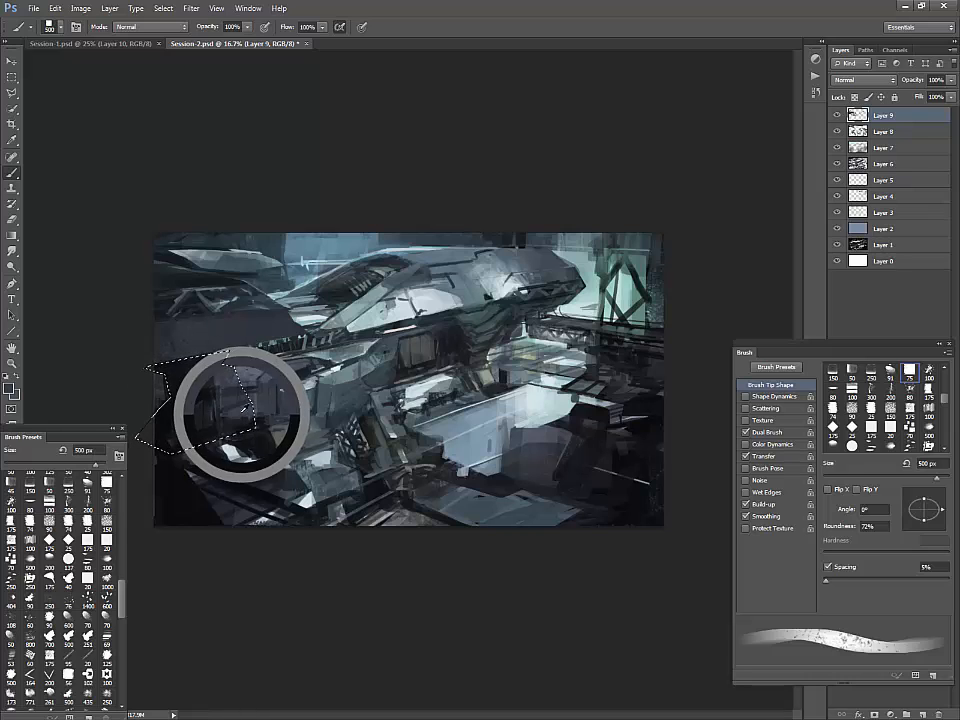
- Darken the selected area under the left hull, clear the selection and brush dark tone into the lower-left foreground
{"action": "key", "text": "z"}
{"action": "key", "text": "b"}
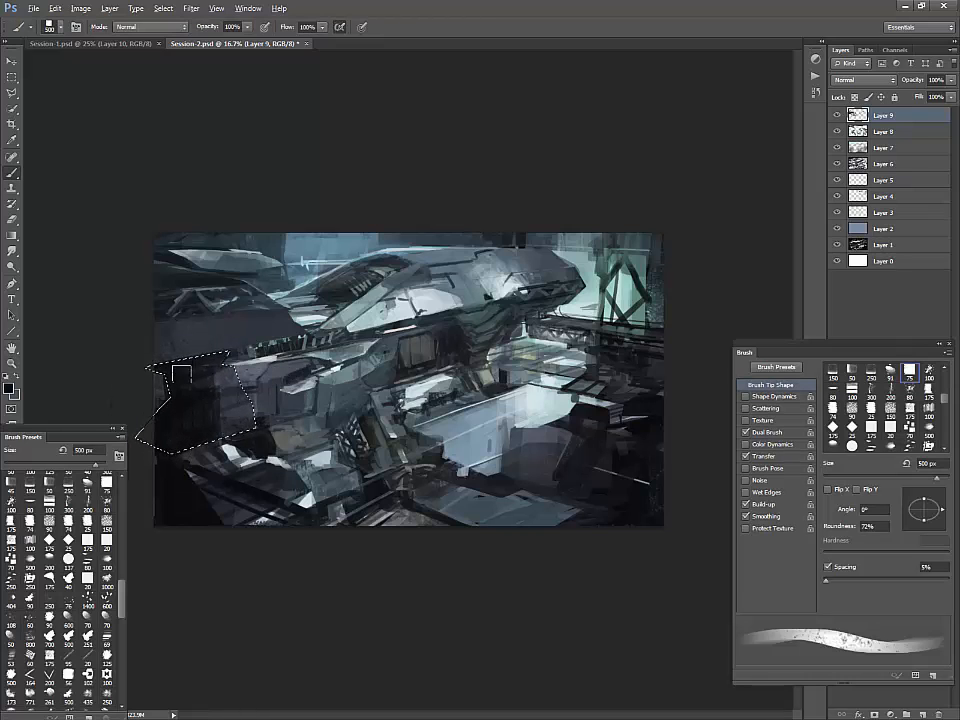
{"action": "key", "text": "ctrl+d"}
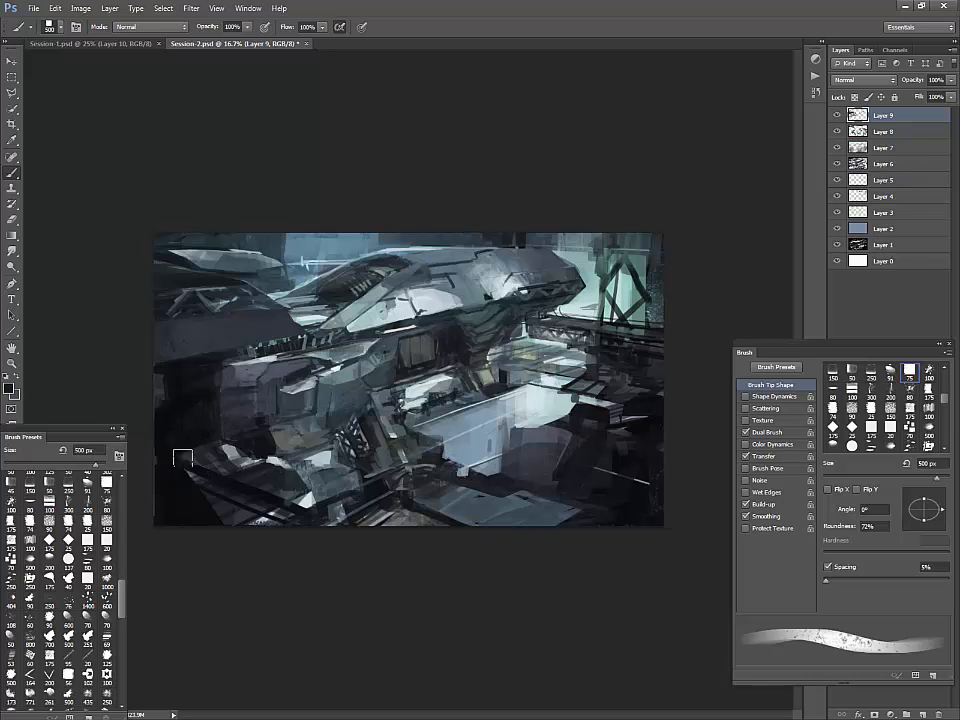
{"action": "mouse_move", "coordinate": [210, 517]}
{"action": "left_mouse_down"}
{"action": "mouse_move", "coordinate": [333, 517]}
{"action": "mouse_move", "coordinate": [358, 488]}
{"action": "mouse_move", "coordinate": [288, 472]}
{"action": "left_mouse_up"}
- Lasso an angular patch in the lower-left foreground, paint it dark, deselect and darken the painting's bottom edge beside it
{"action": "key", "text": "l"}
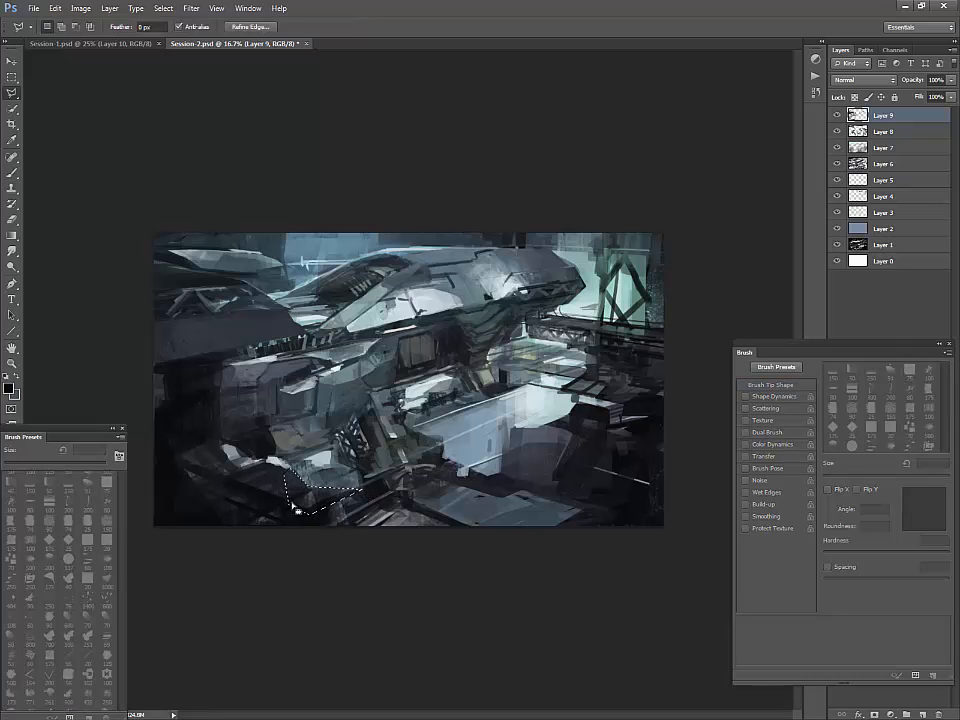
{"action": "key", "text": "b"}
{"action": "key", "text": "ctrl+d"}
{"action": "left_click_drag", "start_coordinate": [364, 517], "coordinate": [350, 517]}
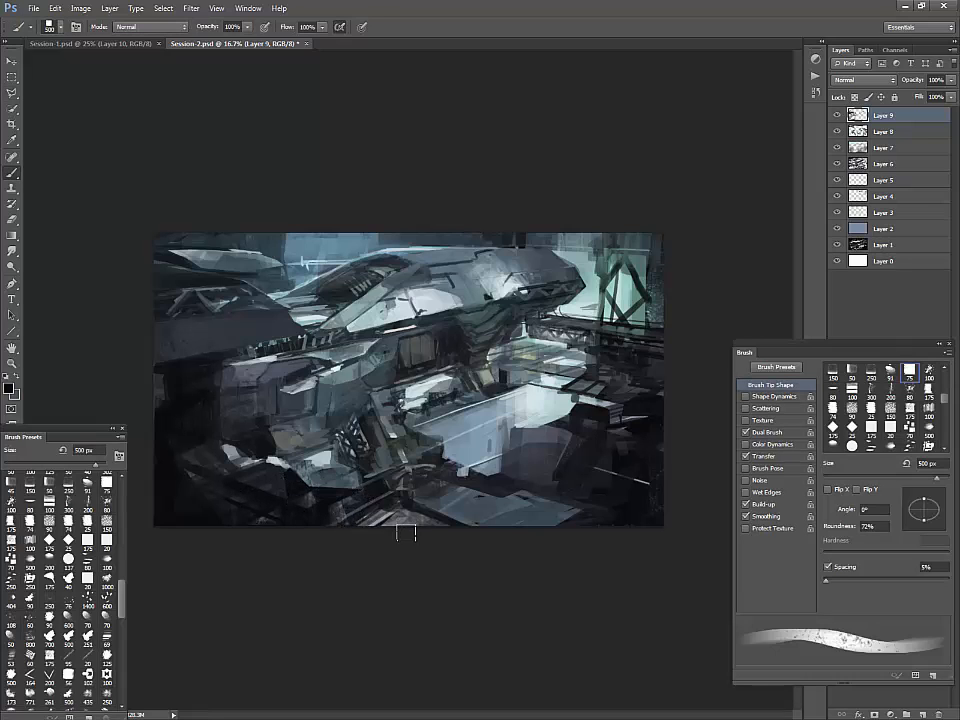
- Paint near-black shapes inside lasso selections at the bottom centre foreground and beside the lattice strut, clearing the selection
{"action": "key", "text": "l"}
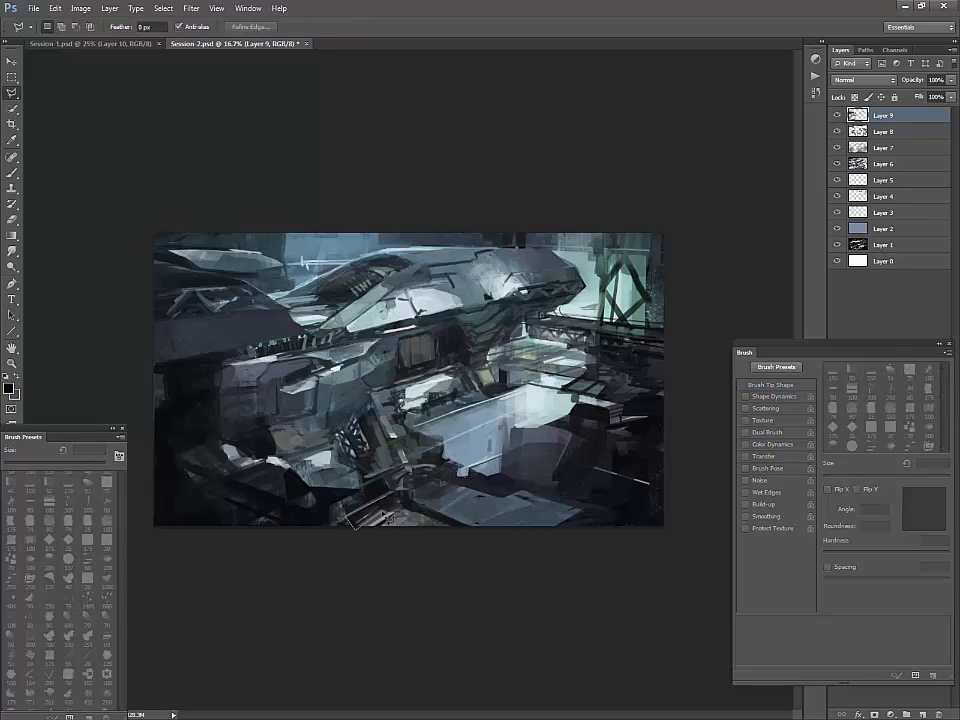
{"action": "mouse_move", "coordinate": [352, 524]}
{"action": "left_mouse_down"}
{"action": "mouse_move", "coordinate": [414, 516]}
{"action": "mouse_move", "coordinate": [480, 548]}
{"action": "mouse_move", "coordinate": [495, 538]}
{"action": "mouse_move", "coordinate": [415, 500]}
{"action": "mouse_move", "coordinate": [384, 470]}
{"action": "mouse_move", "coordinate": [389, 497]}
{"action": "mouse_move", "coordinate": [487, 533]}
{"action": "left_mouse_up"}
{"action": "left_click", "coordinate": [390, 494]}
{"action": "key", "text": "b"}
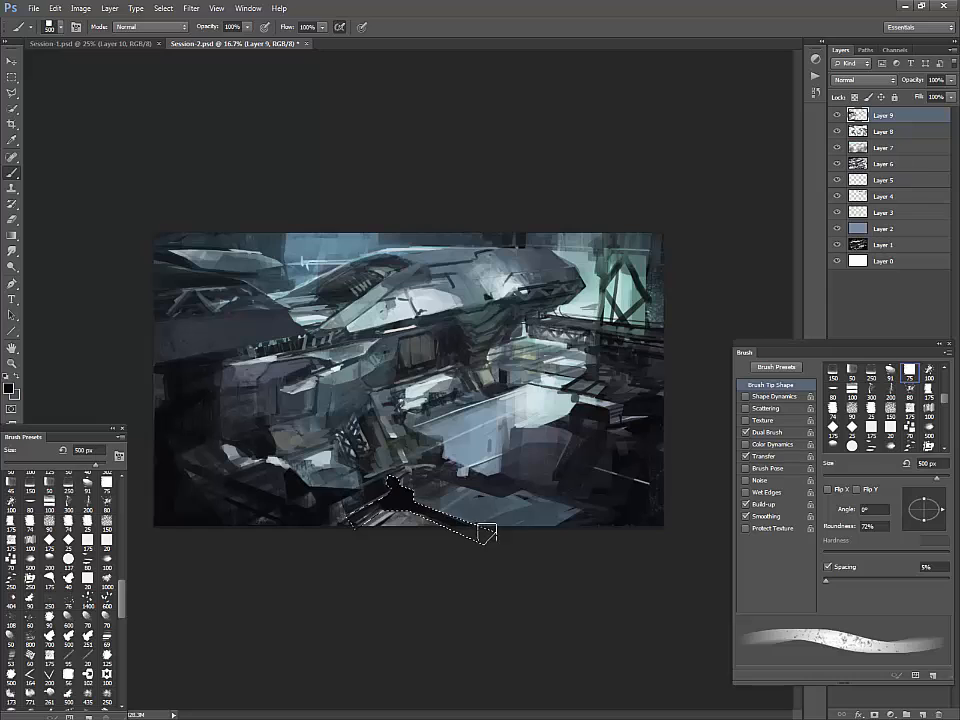
{"action": "key", "text": "ctrl+d"}
{"action": "key", "text": "l"}
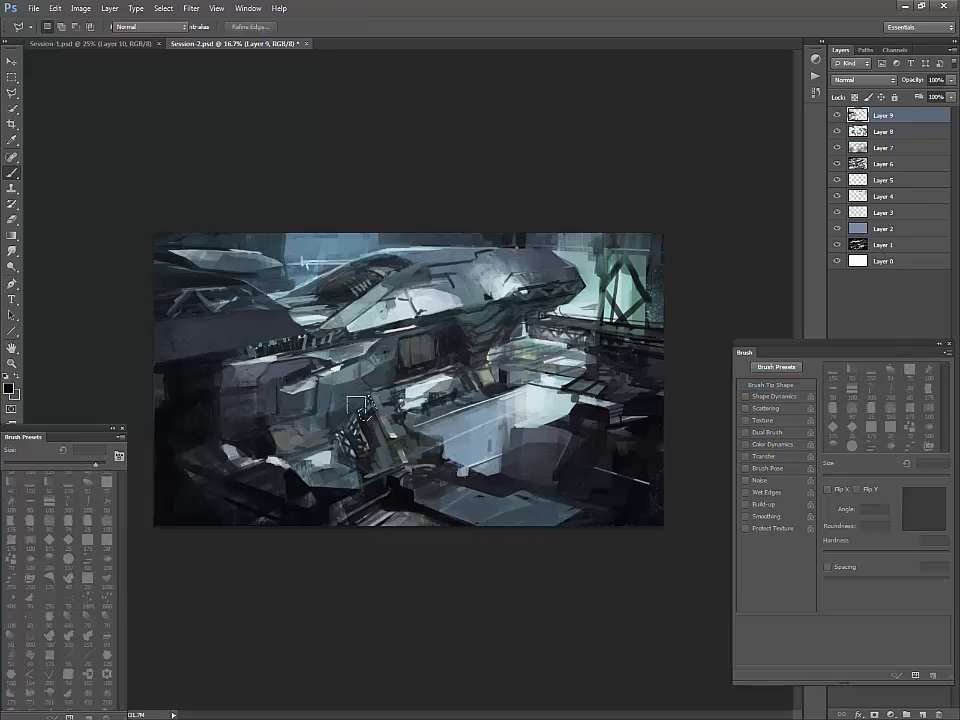
{"action": "key", "text": "b"}
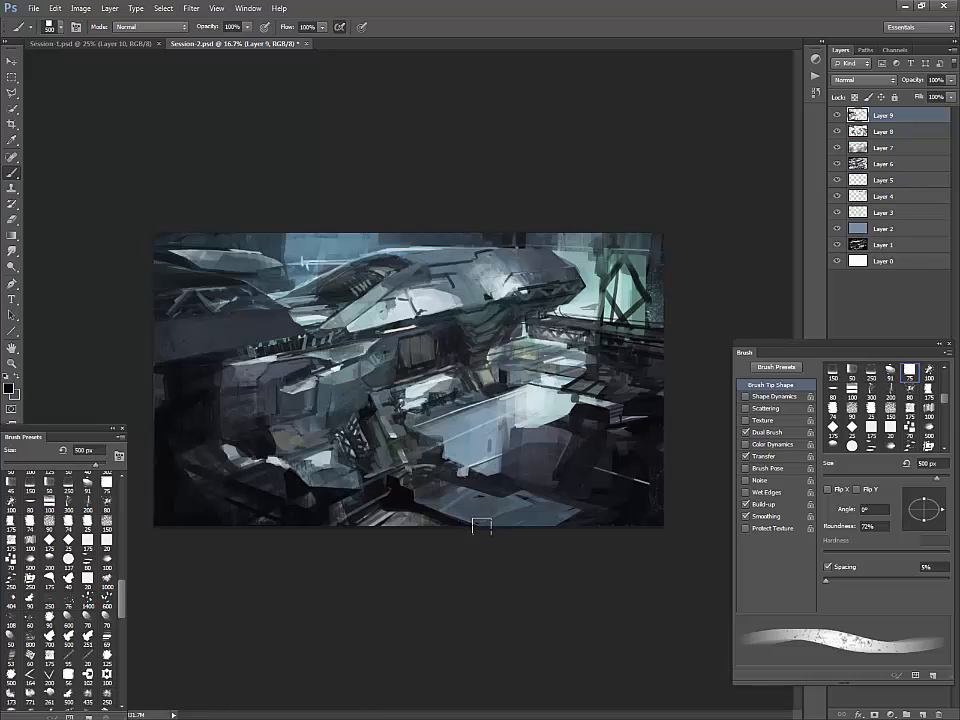
- Reduce the brush from 500 px and repaint the left-centre hull panels with dark tones sampled from the surrounding structure
{"action": "key", "text": "bracketleft"}
{"action": "key", "text": "bracketleft"}
{"action": "key", "text": "bracketleft"}
{"action": "key", "text": "bracketleft"}
{"action": "key", "text": "bracketleft"}
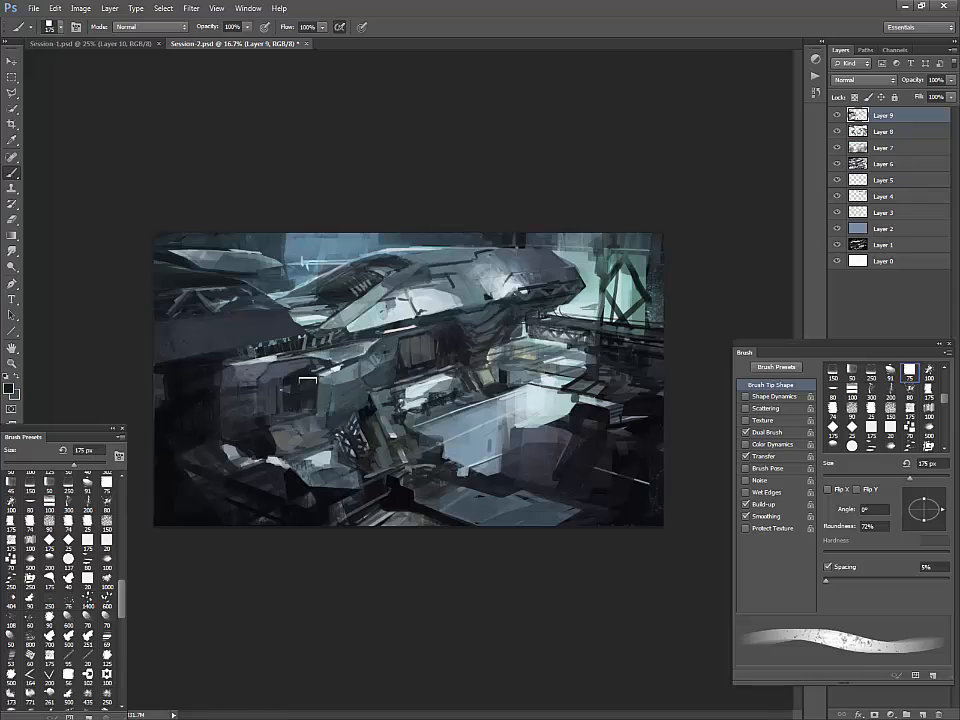
{"action": "key", "text": "bracketleft"}
{"action": "key", "text": "bracketleft"}
{"action": "key", "text": "bracketleft"}
{"action": "key", "text": "bracketleft"}
{"action": "key", "text": "bracketleft"}
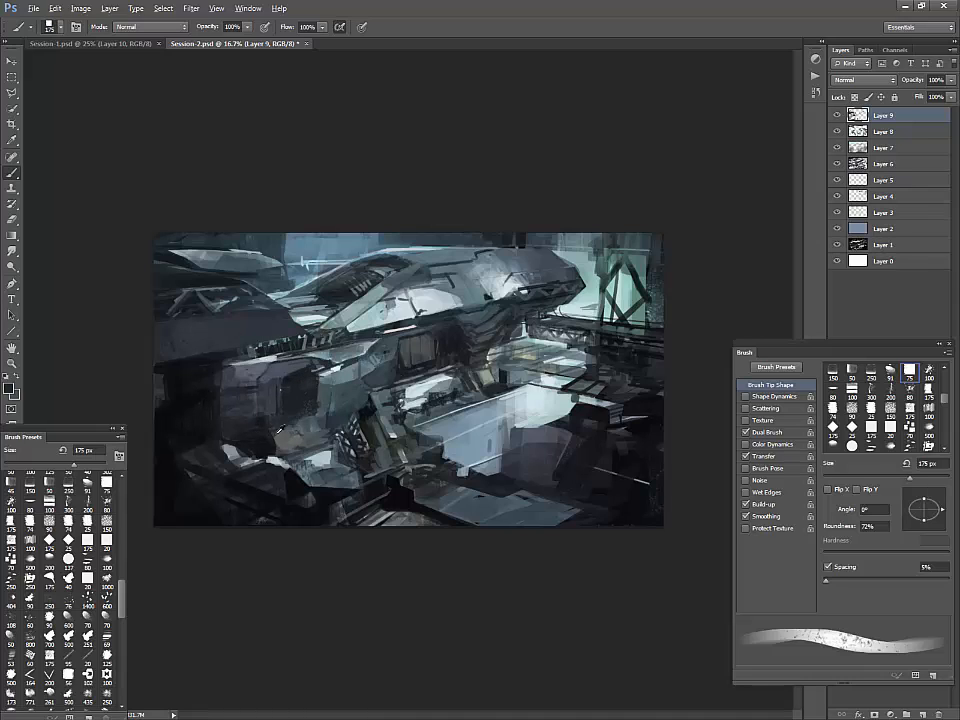
{"action": "mouse_move", "coordinate": [305, 414]}
{"action": "left_mouse_down"}
{"action": "mouse_move", "coordinate": [258, 430]}
{"action": "mouse_move", "coordinate": [289, 428]}
{"action": "left_mouse_up"}
{"action": "left_click", "coordinate": [320, 412], "text": "alt"}
{"action": "left_click", "coordinate": [319, 416], "text": "alt"}
{"action": "left_click", "coordinate": [304, 425], "text": "alt"}
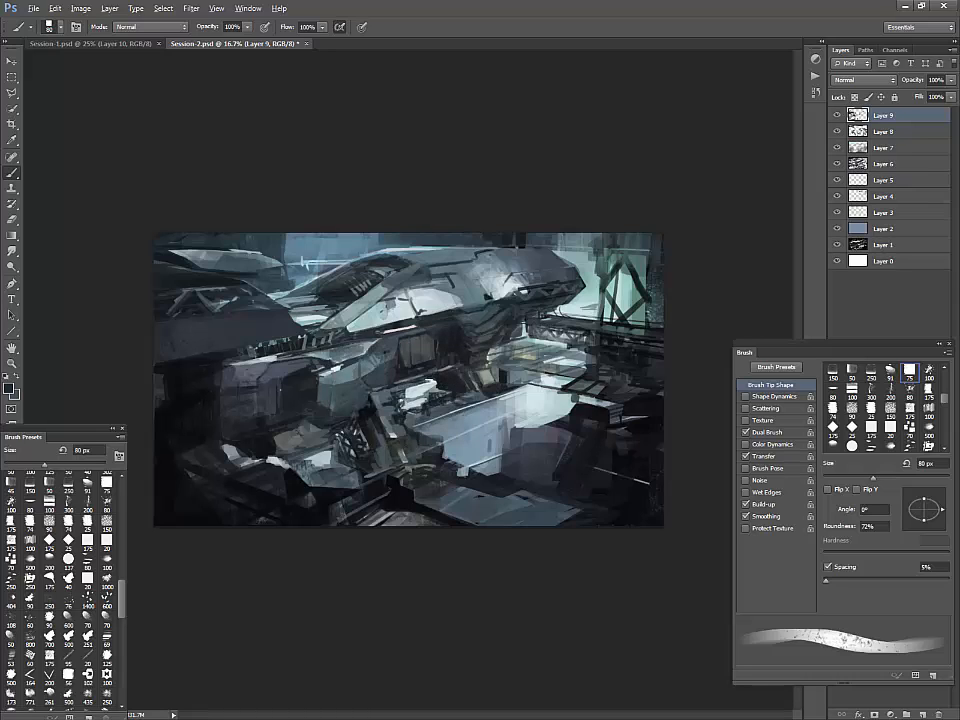
- Sample nearby colours and paint over the bright patches in the middle of the structure with the 80 px brush
{"action": "left_click", "coordinate": [417, 401], "text": "alt"}
{"action": "left_click", "coordinate": [444, 388], "text": "alt"}
{"action": "left_click_drag", "start_coordinate": [402, 404], "coordinate": [438, 388]}
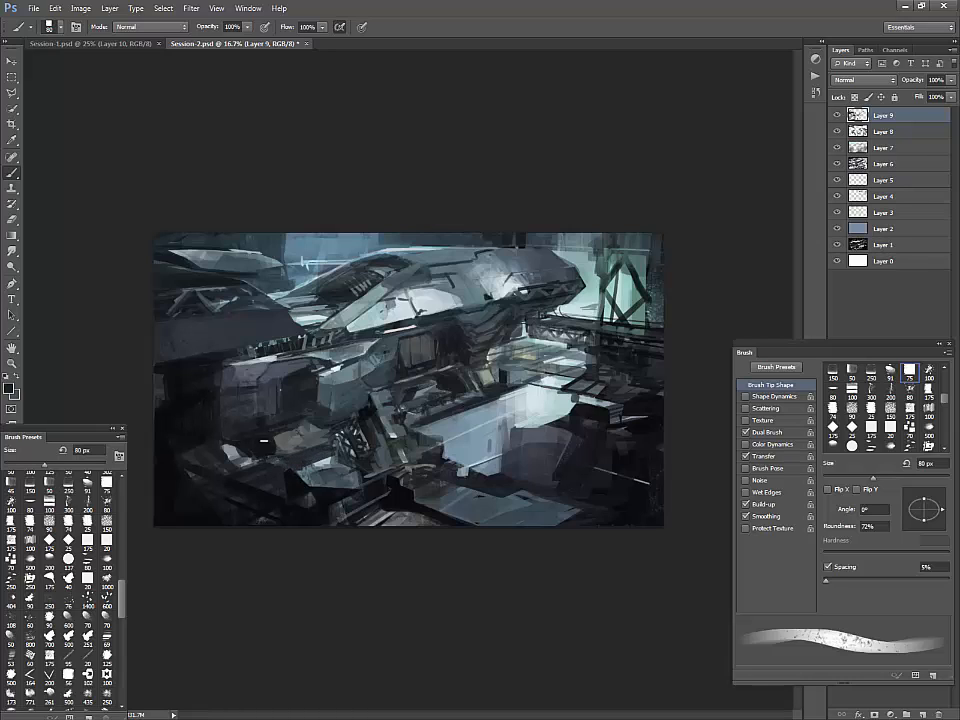
- Tone down the lower-left highlights and the pale left hull edge with colours sampled from the painting
{"action": "left_click", "coordinate": [282, 440], "text": "alt"}
{"action": "left_click_drag", "start_coordinate": [276, 450], "coordinate": [243, 450]}
{"action": "left_click", "coordinate": [274, 448], "text": "alt"}
{"action": "left_click", "coordinate": [286, 438], "text": "alt"}
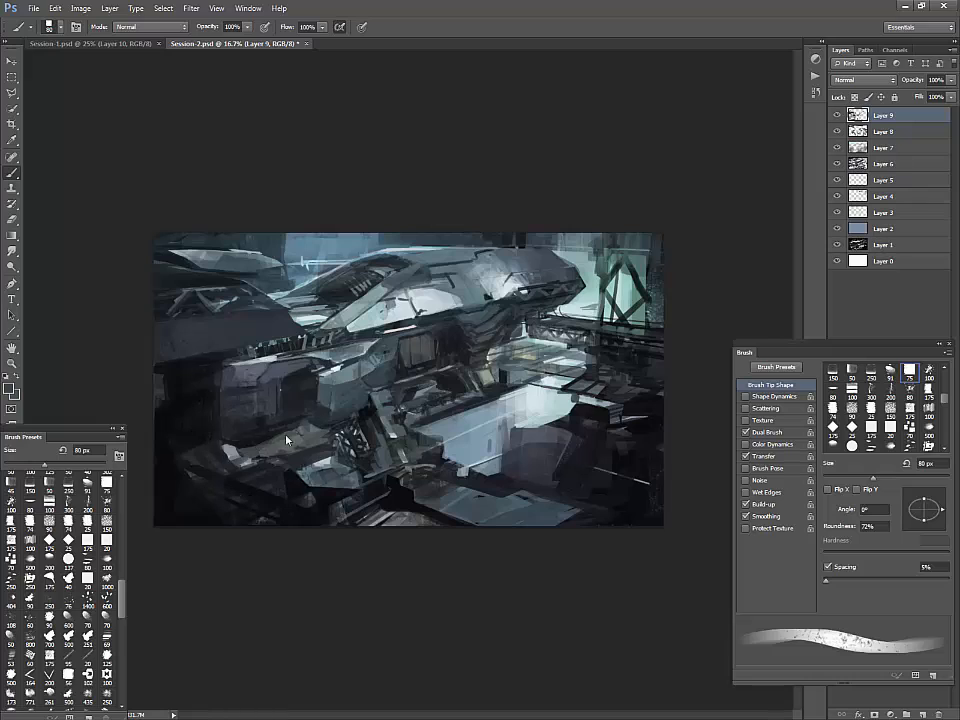
{"action": "left_click", "coordinate": [262, 355], "text": "alt"}
{"action": "left_click_drag", "start_coordinate": [291, 356], "coordinate": [235, 373]}
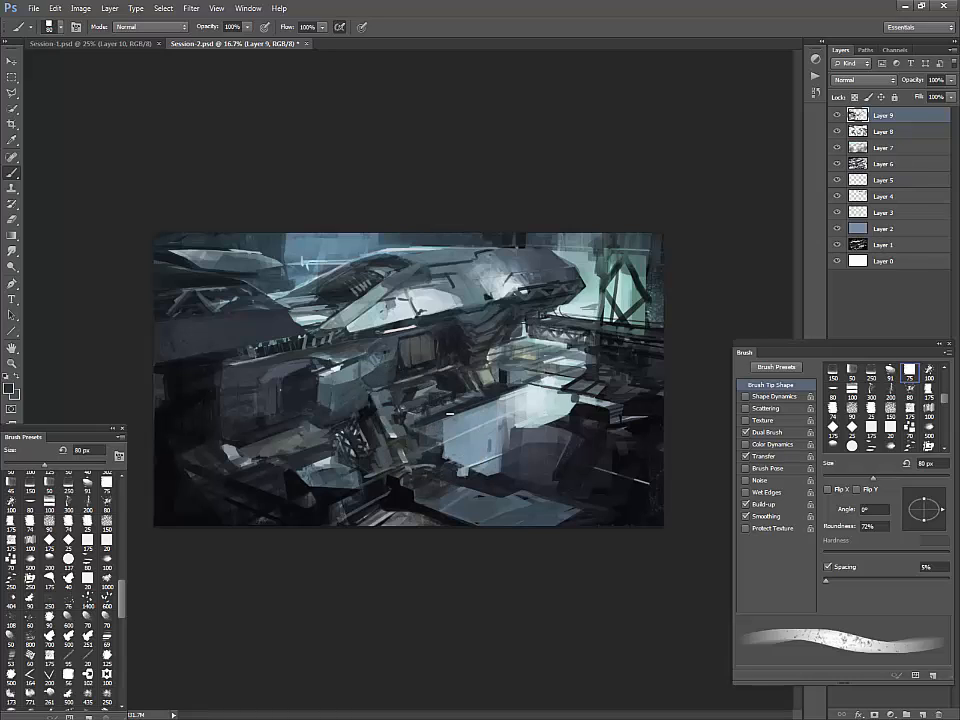
- Paint muted sampled greys and blues over the bright blue wall panel right of centre to subdue it
{"action": "mouse_move", "coordinate": [446, 419]}
{"action": "left_mouse_down"}
{"action": "mouse_move", "coordinate": [450, 448]}
{"action": "mouse_move", "coordinate": [478, 424]}
{"action": "mouse_move", "coordinate": [522, 428]}
{"action": "mouse_move", "coordinate": [572, 413]}
{"action": "left_mouse_up"}
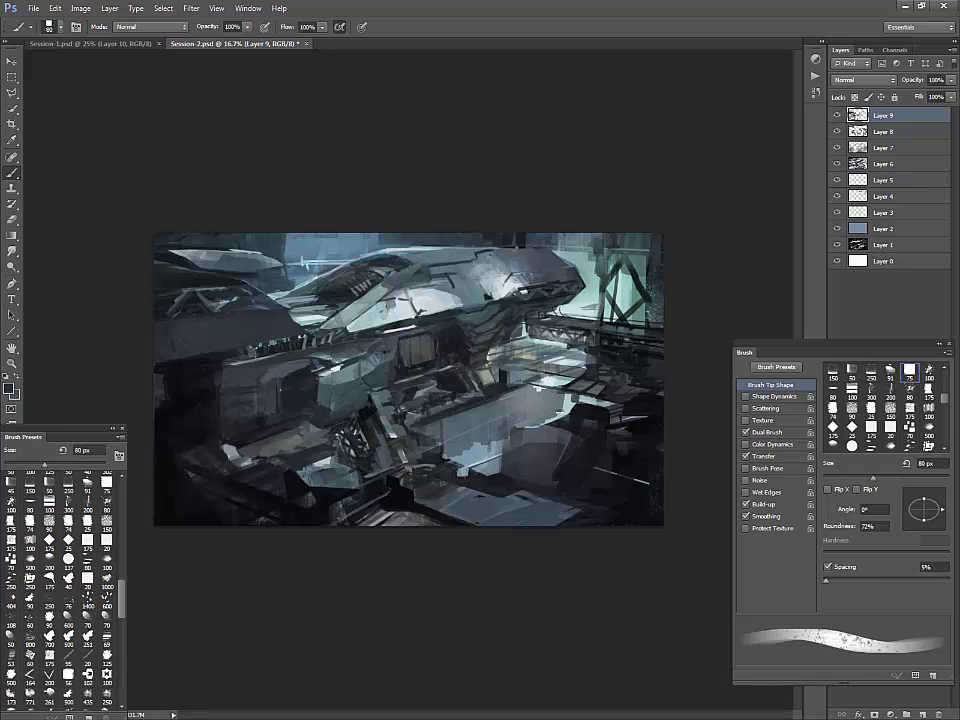
{"action": "left_click", "coordinate": [430, 311], "text": "alt"}
{"action": "left_click", "coordinate": [485, 435], "text": "alt"}
{"action": "mouse_move", "coordinate": [480, 444]}
{"action": "left_mouse_down"}
{"action": "mouse_move", "coordinate": [446, 457]}
{"action": "mouse_move", "coordinate": [486, 456]}
{"action": "left_mouse_up"}
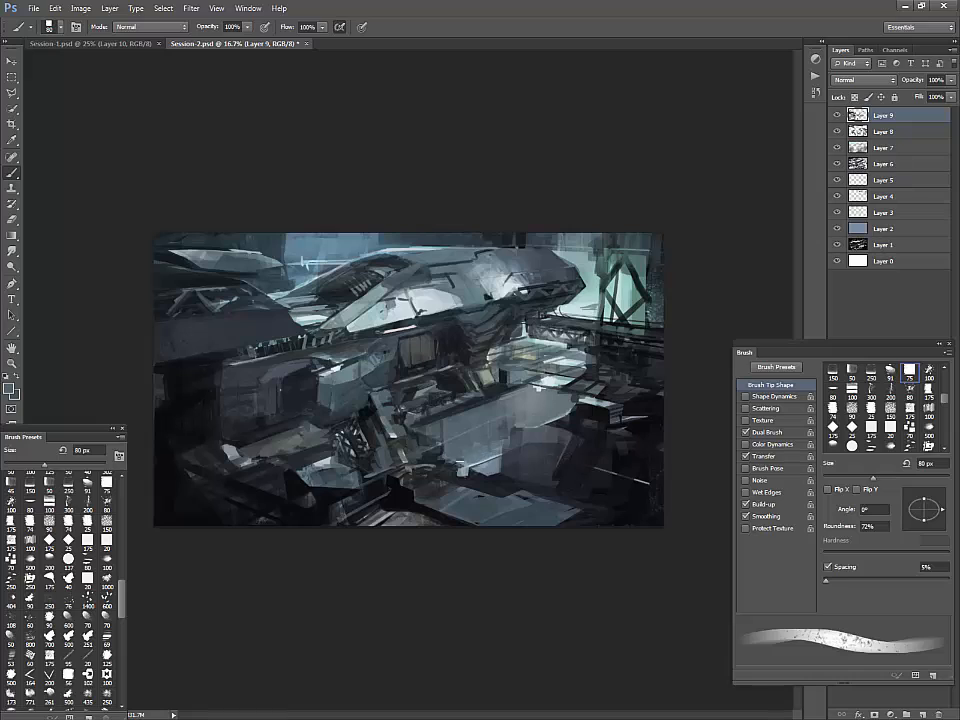
{"action": "left_click", "coordinate": [478, 470], "text": "alt"}
{"action": "left_click_drag", "start_coordinate": [516, 437], "coordinate": [538, 431]}
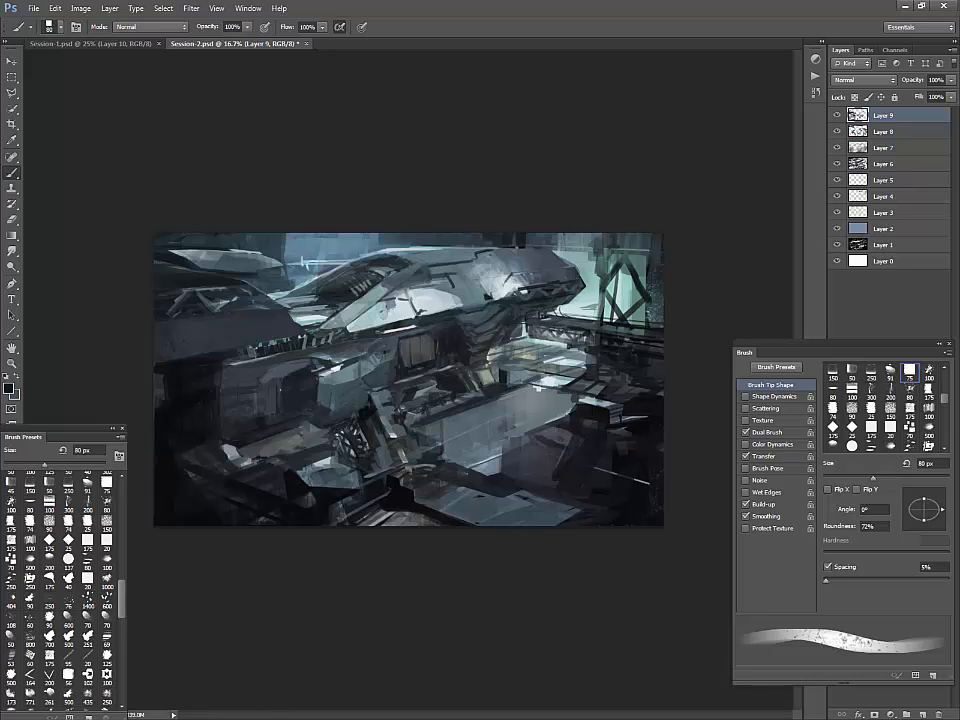
- On a new layer, paint thin dark vertical beams down across the large ship with a 35 px brush
{"action": "left_click", "coordinate": [922, 714]}
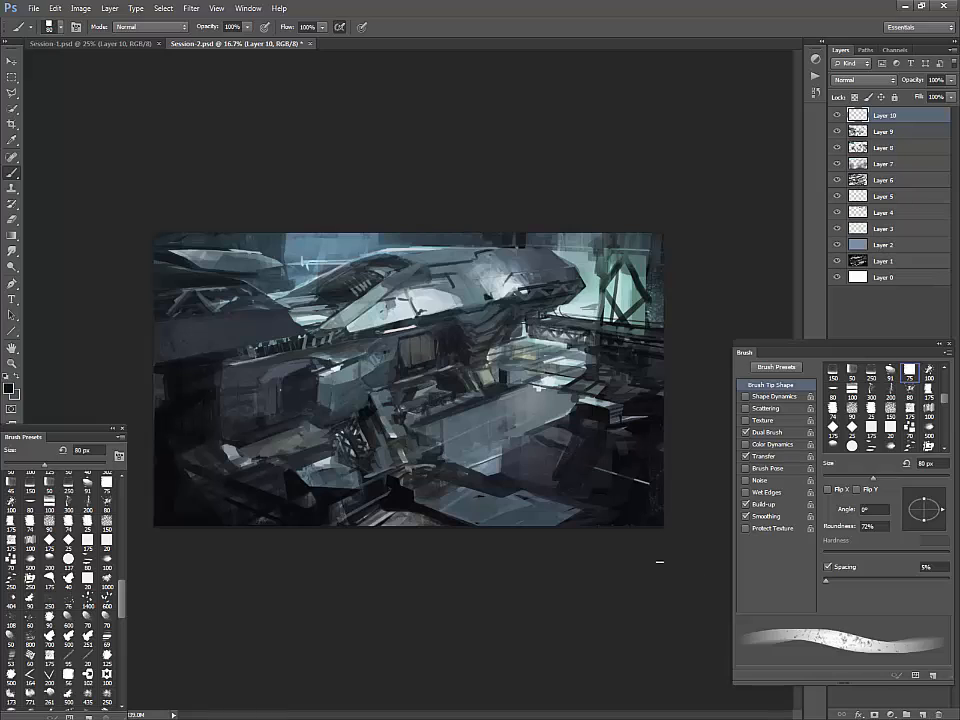
{"action": "key", "text": "bracketleft"}
{"action": "key", "text": "bracketleft"}
{"action": "key", "text": "bracketleft"}
{"action": "key", "text": "bracketleft"}
{"action": "key", "text": "bracketleft"}
{"action": "key", "text": "bracketleft"}
{"action": "left_click_drag", "start_coordinate": [471, 233], "coordinate": [471, 384]}
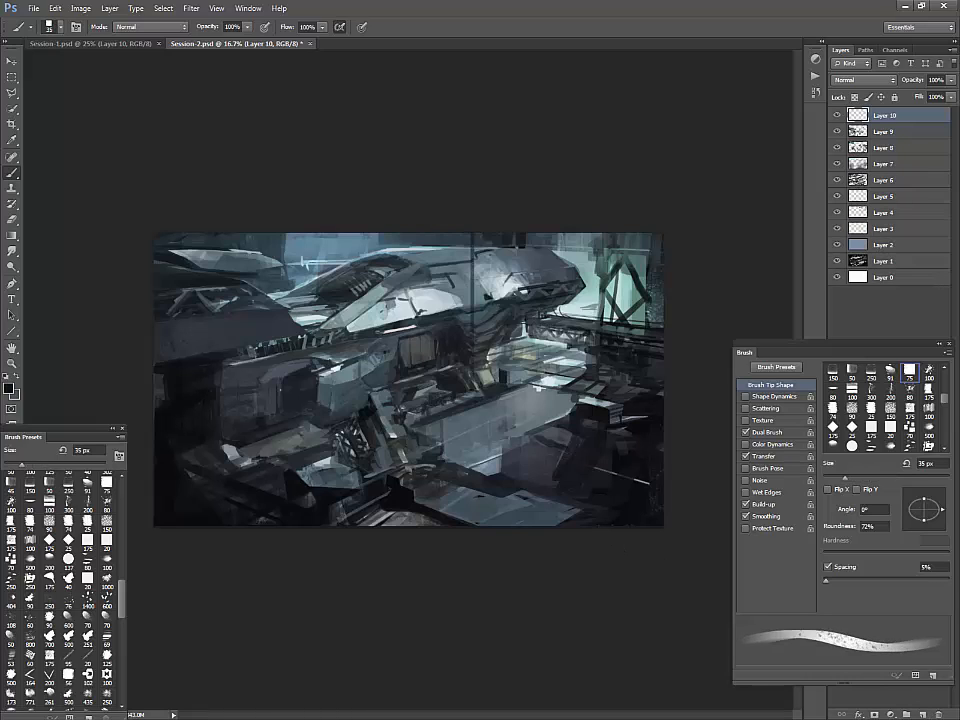
{"action": "key", "text": "ctrl+z"}
{"action": "left_click_drag", "start_coordinate": [470, 234], "coordinate": [470, 386]}
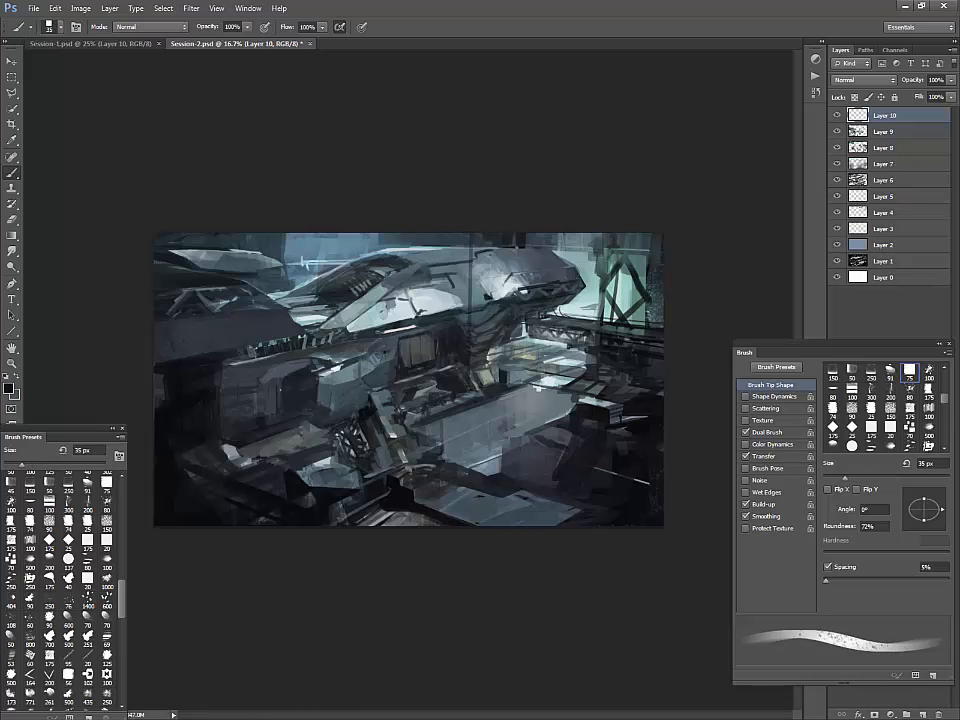
{"action": "left_click_drag", "start_coordinate": [471, 234], "coordinate": [471, 382]}
{"action": "left_click_drag", "start_coordinate": [490, 245], "coordinate": [490, 387]}
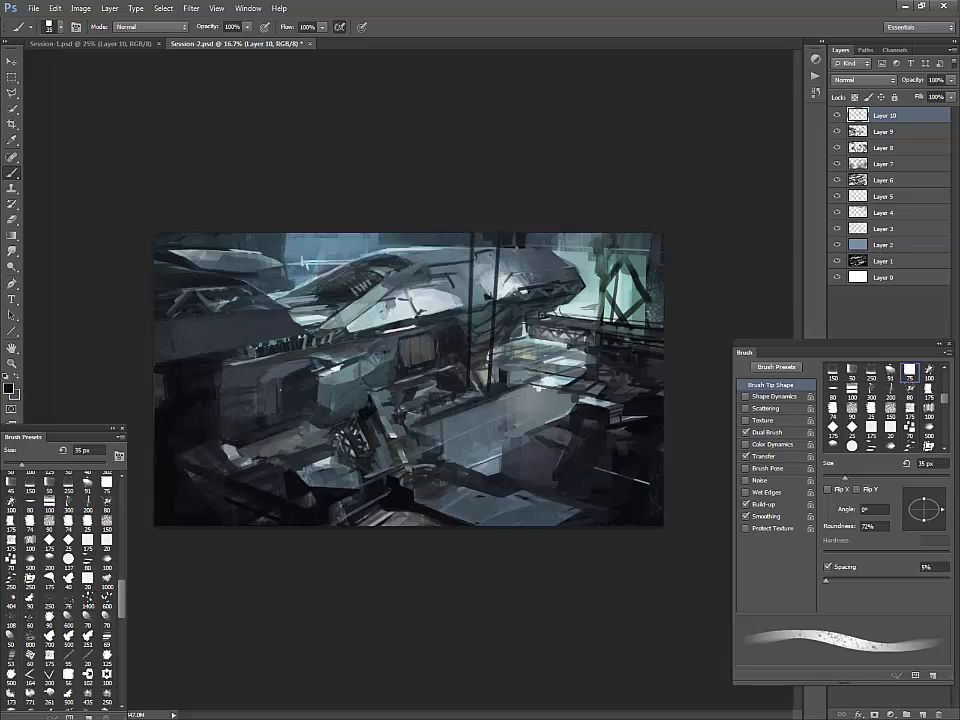
{"action": "left_click_drag", "start_coordinate": [482, 234], "coordinate": [478, 393]}
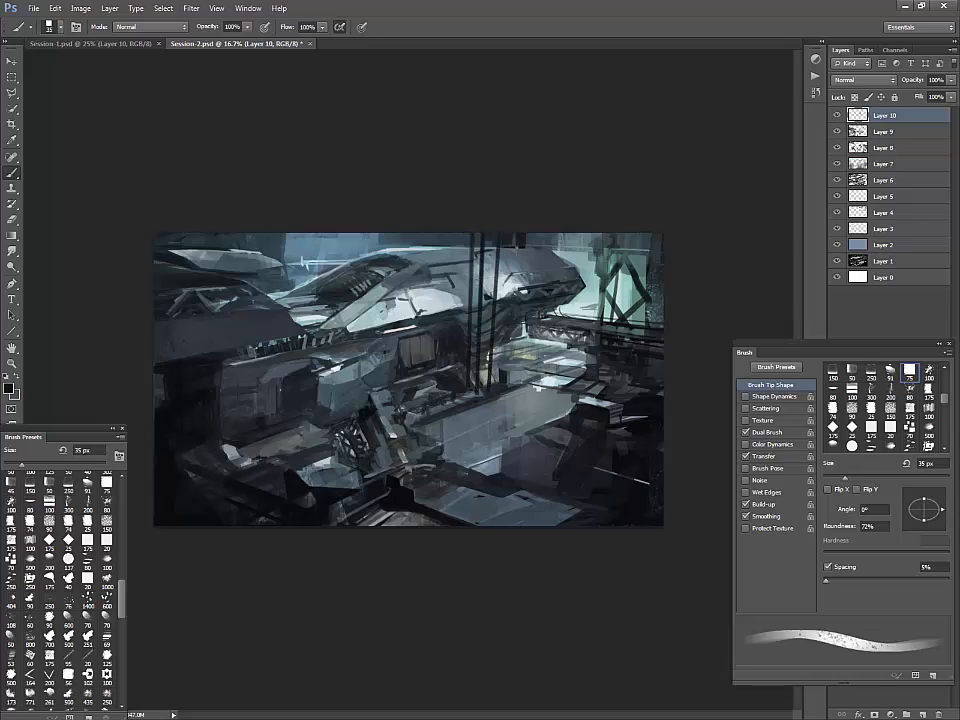
{"action": "left_click_drag", "start_coordinate": [478, 234], "coordinate": [478, 327]}
- Choose the 1855 px textured brush preset, reduce it to 1100 px and widen its spacing to 89%
{"action": "left_click_drag", "start_coordinate": [121, 584], "coordinate": [123, 635]}
{"action": "left_click", "coordinate": [106, 599]}
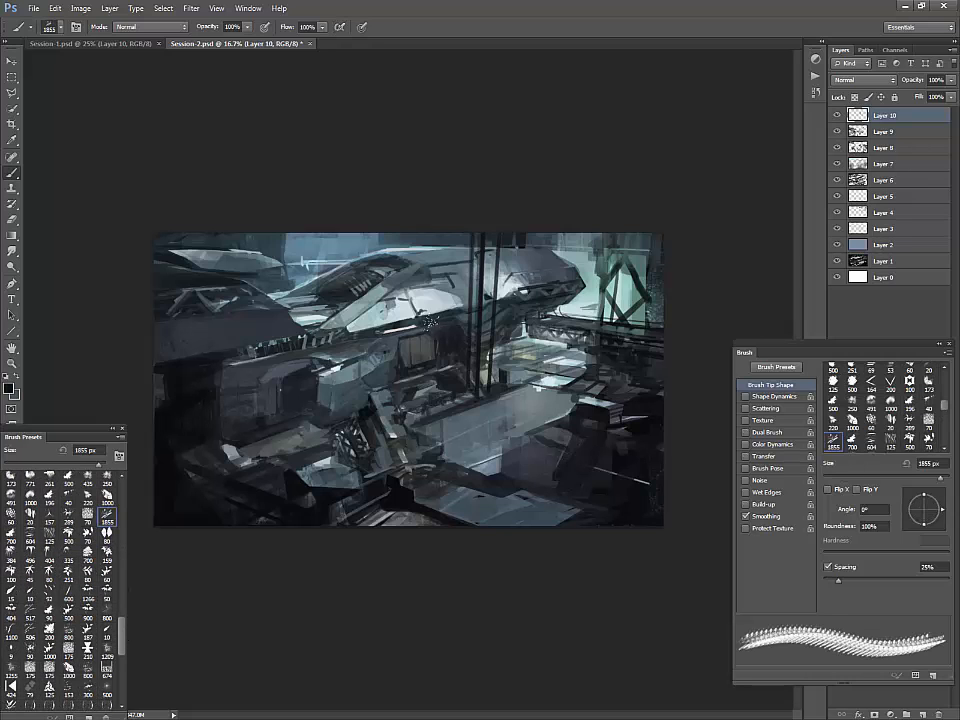
{"action": "key", "text": "bracketleft"}
{"action": "key", "text": "bracketleft"}
{"action": "key", "text": "bracketleft"}
{"action": "key", "text": "bracketleft"}
{"action": "key", "text": "bracketleft"}
{"action": "key", "text": "bracketleft"}
{"action": "key", "text": "bracketleft"}
{"action": "key", "text": "bracketleft"}
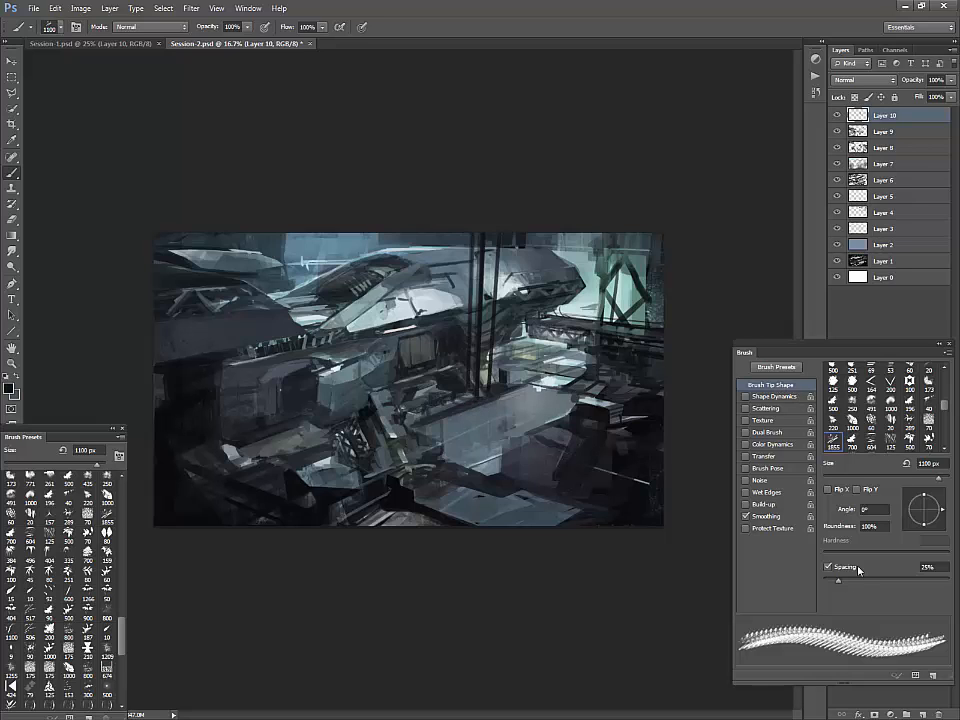
{"action": "left_click_drag", "start_coordinate": [838, 579], "coordinate": [878, 579]}
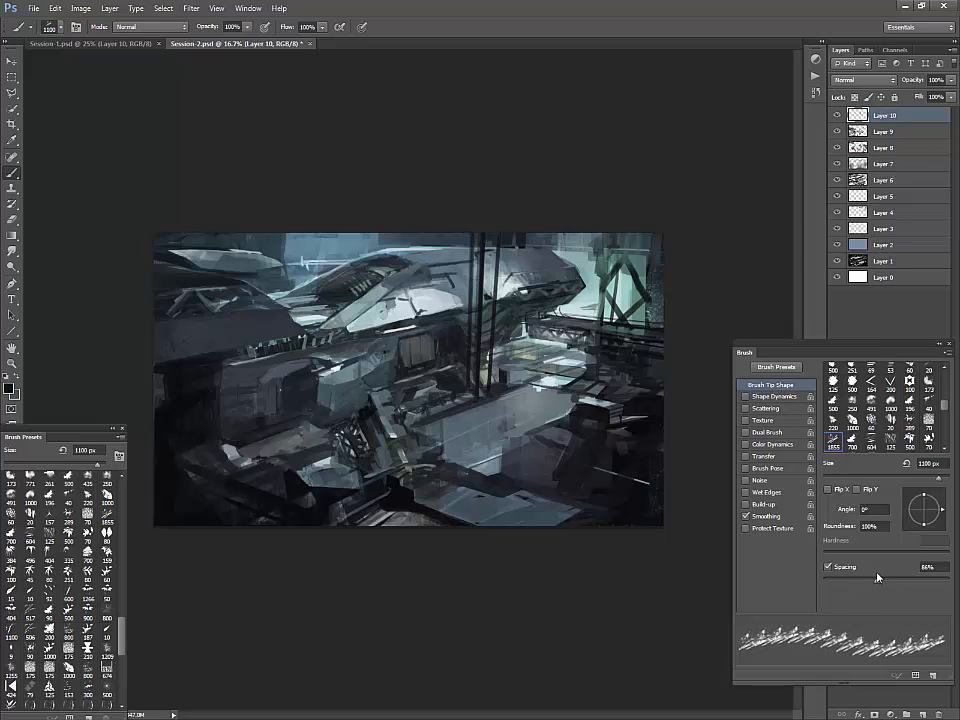
- Lasso the narrow vertical strip between the dark beams and stamp the textured brush inside it
{"action": "key", "text": "l"}
{"action": "left_click", "coordinate": [478, 396]}
{"action": "left_click", "coordinate": [489, 396]}
{"action": "left_click", "coordinate": [499, 228]}
{"action": "left_click", "coordinate": [485, 230]}
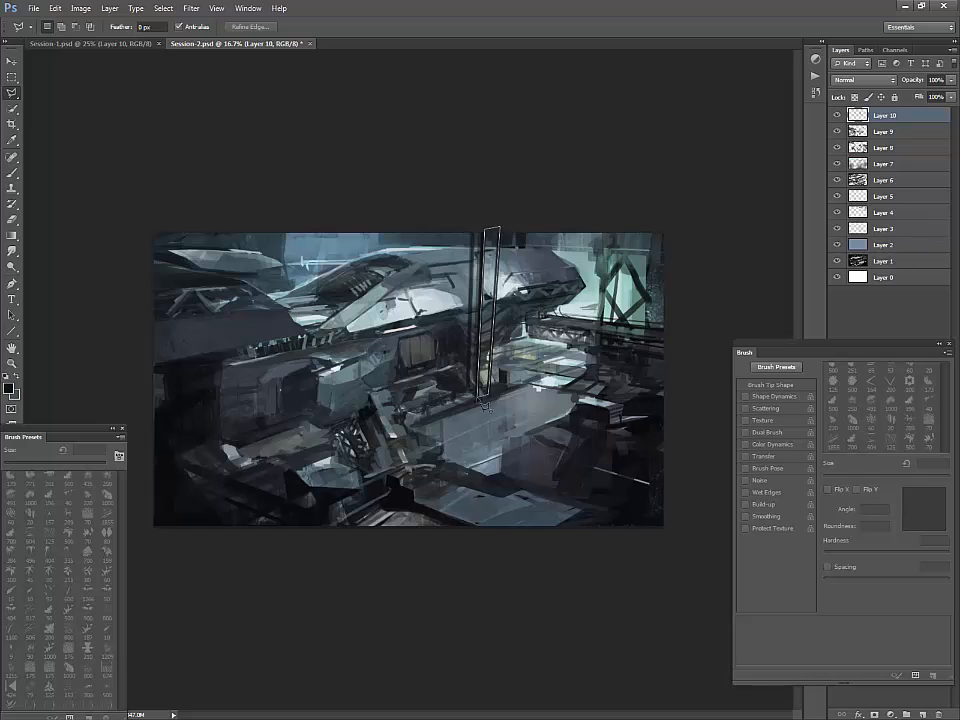
{"action": "left_click", "coordinate": [483, 402]}
{"action": "key", "text": "b"}
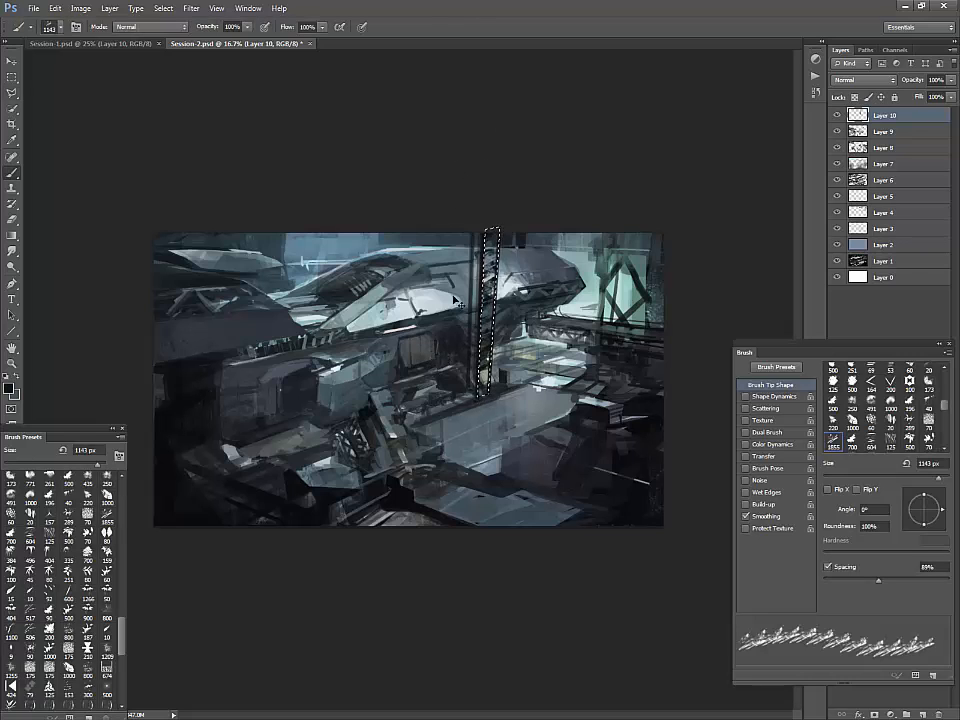
- Choose the 83 px square-outline brush, enlarge it to 125 px, paint a lattice down the selected strip and deselect
{"action": "mouse_move", "coordinate": [123, 633]}
{"action": "left_mouse_down"}
{"action": "mouse_move", "coordinate": [122, 678]}
{"action": "mouse_move", "coordinate": [117, 519]}
{"action": "left_mouse_up"}
{"action": "left_click", "coordinate": [88, 591]}
{"action": "left_click", "coordinate": [73, 574]}
{"action": "left_click", "coordinate": [50, 587]}
{"action": "left_click", "coordinate": [68, 580]}
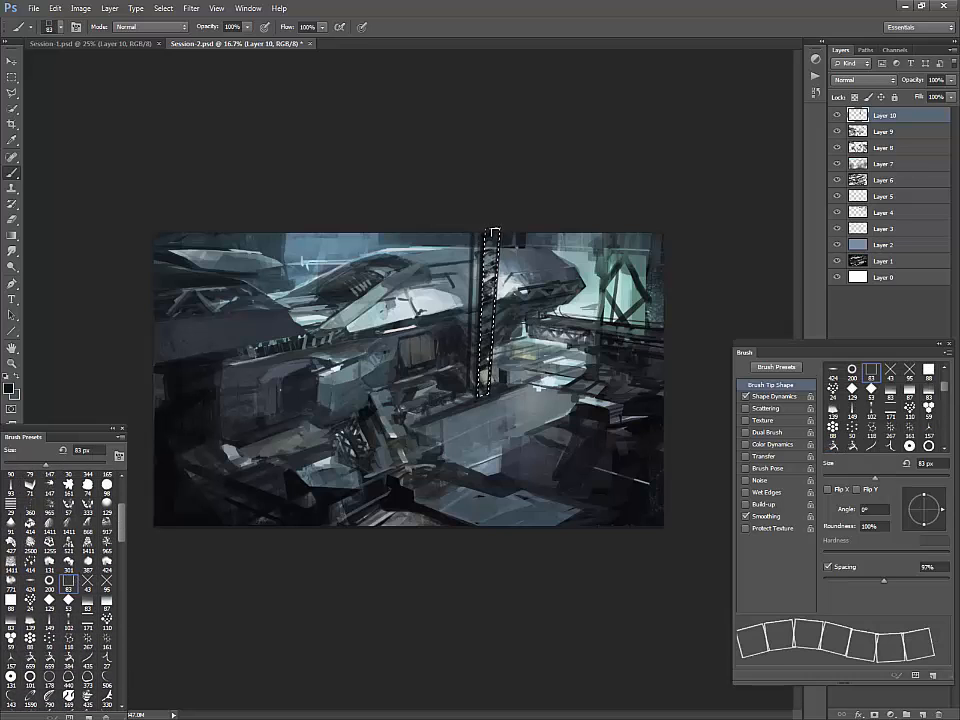
{"action": "key", "text": "bracketright"}
{"action": "key", "text": "bracketright"}
{"action": "key", "text": "bracketright"}
{"action": "left_click_drag", "start_coordinate": [494, 236], "coordinate": [484, 399]}
{"action": "key", "text": "ctrl+d"}
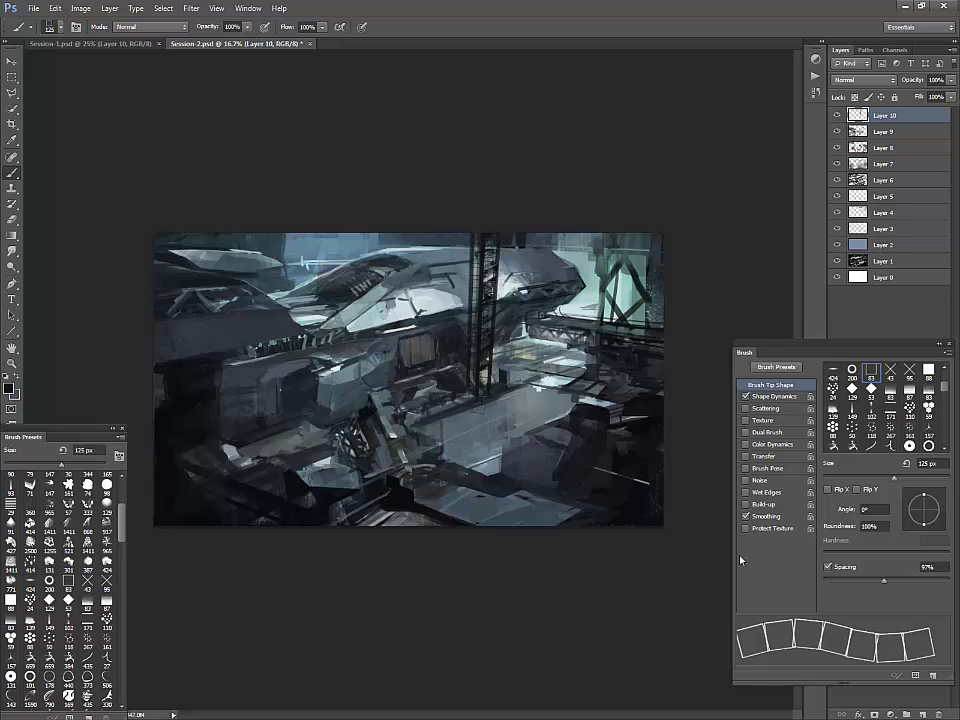
- Try several brush presets and settle on the 330 px branching shape brush
{"action": "left_click", "coordinate": [49, 599]}
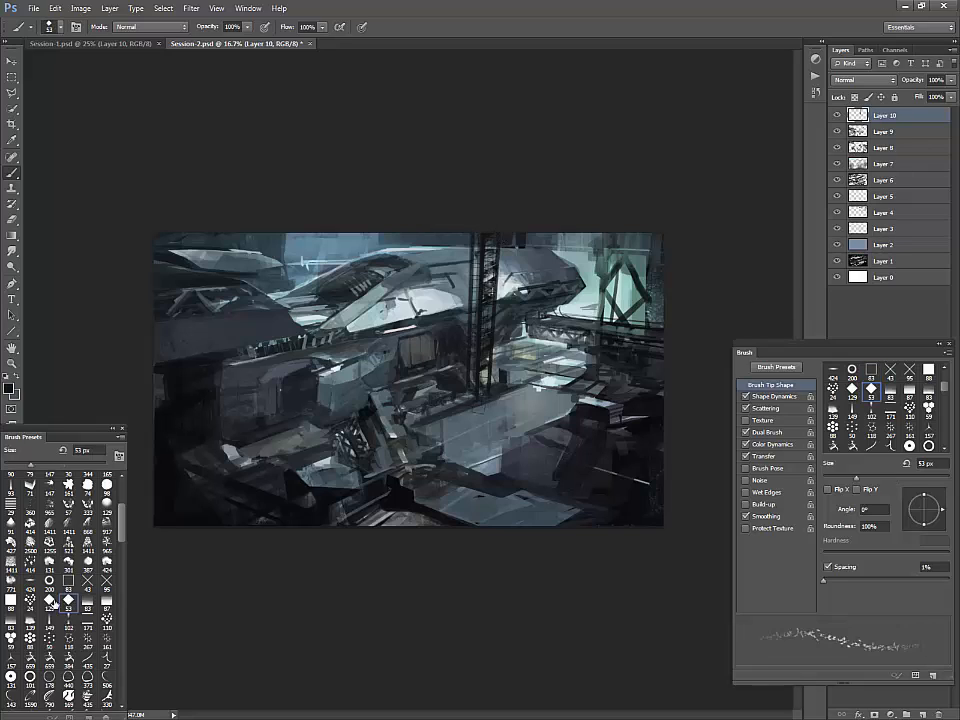
{"action": "left_click_drag", "start_coordinate": [124, 540], "coordinate": [123, 560]}
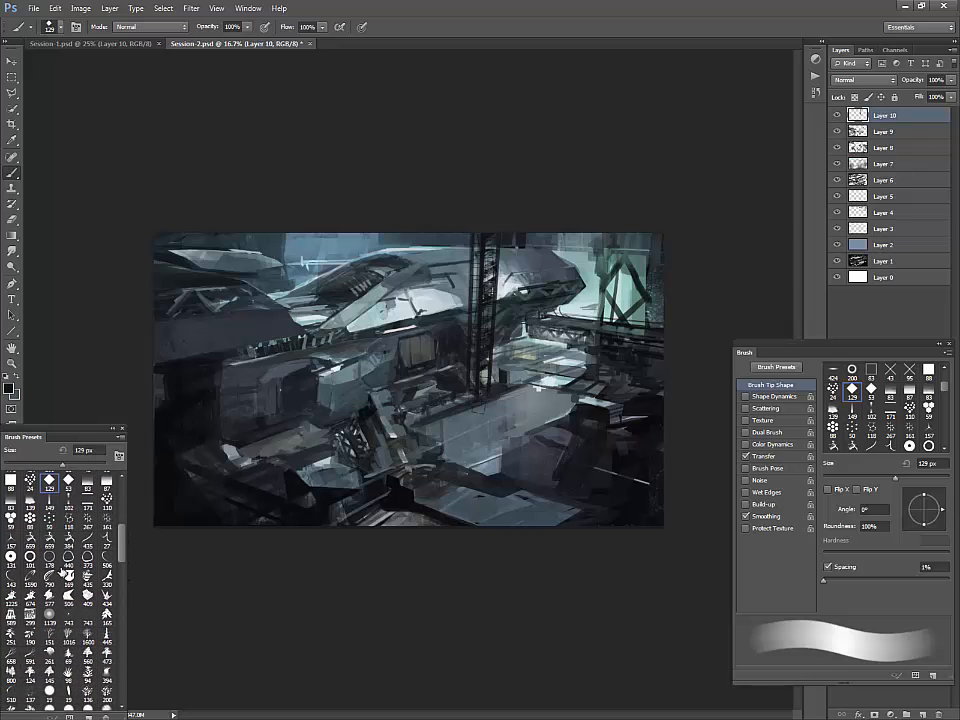
{"action": "left_click", "coordinate": [50, 576]}
{"action": "scroll", "coordinate": [123, 560], "scroll_direction": "down", "scroll_amount": 1}
{"action": "left_click", "coordinate": [107, 551]}
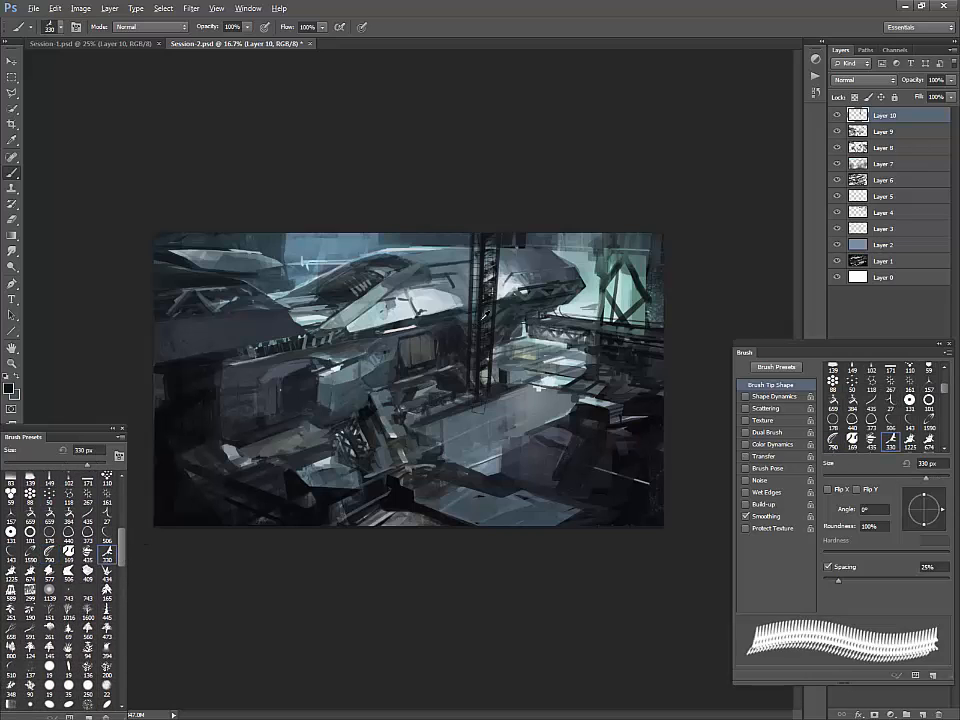
- On a new layer, enlarge the branching brush to 800 px and stamp two dark hanging shapes along the painting's upper edge
{"action": "left_click", "coordinate": [922, 712]}
{"action": "key", "text": "bracketright"}
{"action": "key", "text": "bracketright"}
{"action": "key", "text": "bracketright"}
{"action": "key", "text": "bracketright"}
{"action": "key", "text": "bracketright"}
{"action": "key", "text": "bracketright"}
{"action": "key", "text": "bracketright"}
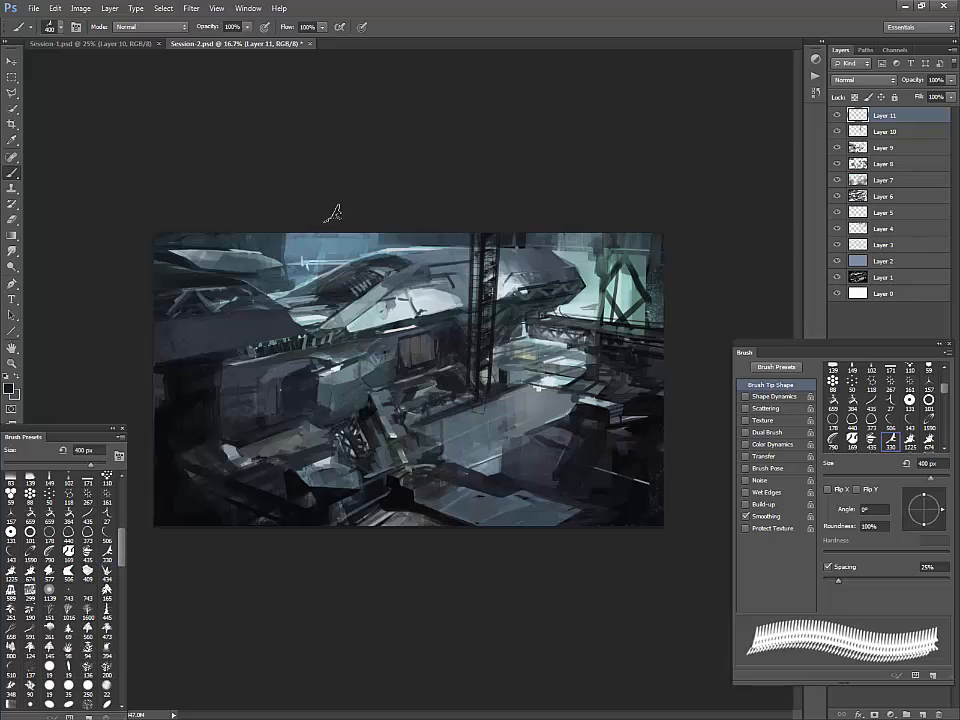
{"action": "key", "text": "bracketleft"}
{"action": "key", "text": "bracketleft"}
{"action": "left_click", "coordinate": [335, 203]}
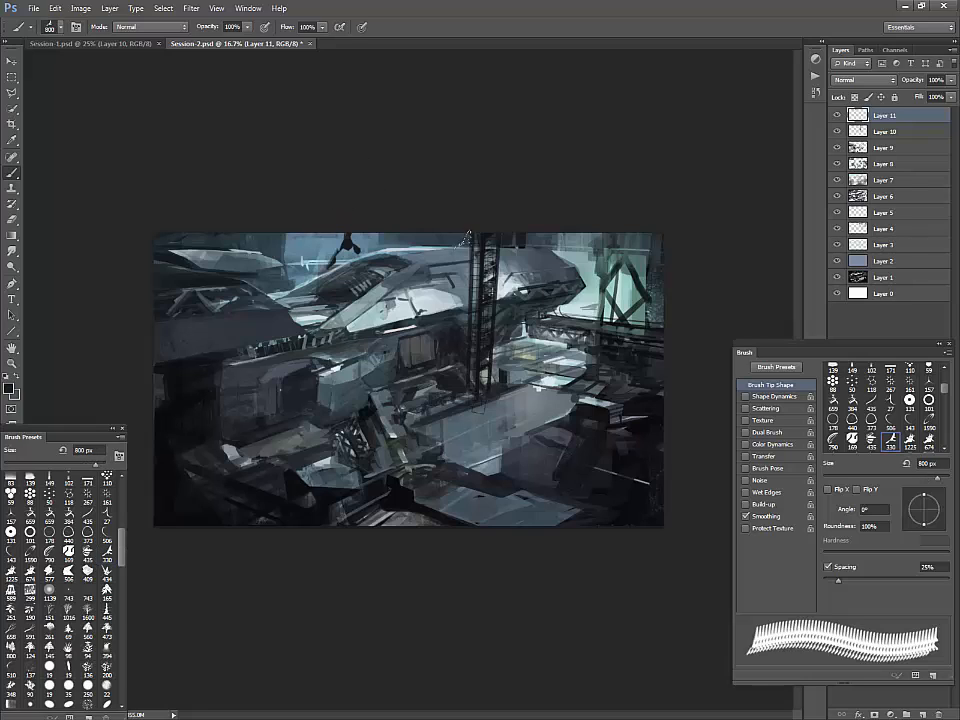
{"action": "left_click", "coordinate": [395, 225]}
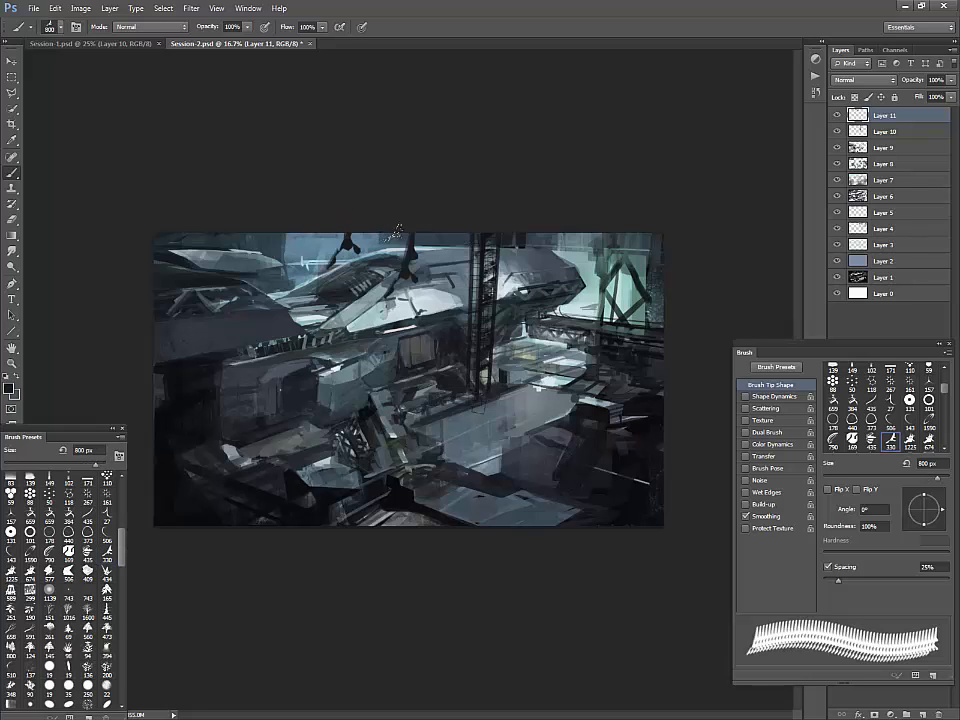
- Enlarge the branching brush to thicken the second hanging shape above the ship, and bring the brush back to 700 px
{"action": "key", "text": "bracketright"}
{"action": "key", "text": "bracketright"}
{"action": "key", "text": "bracketright"}
{"action": "key", "text": "bracketleft"}
{"action": "key", "text": "bracketleft"}
{"action": "key", "text": "bracketleft"}
{"action": "key", "text": "bracketleft"}
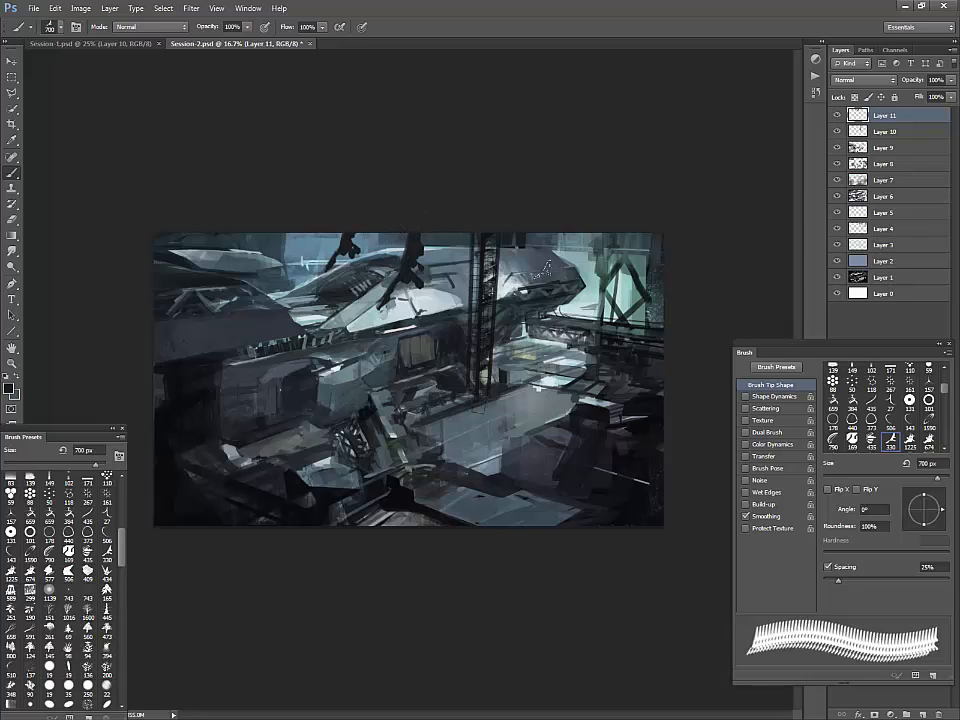
- Lock Layer 11's transparent pixels and choose a muted ochre foreground colour for painting
{"action": "key", "text": "slash"}
{"action": "left_click", "coordinate": [8, 388]}
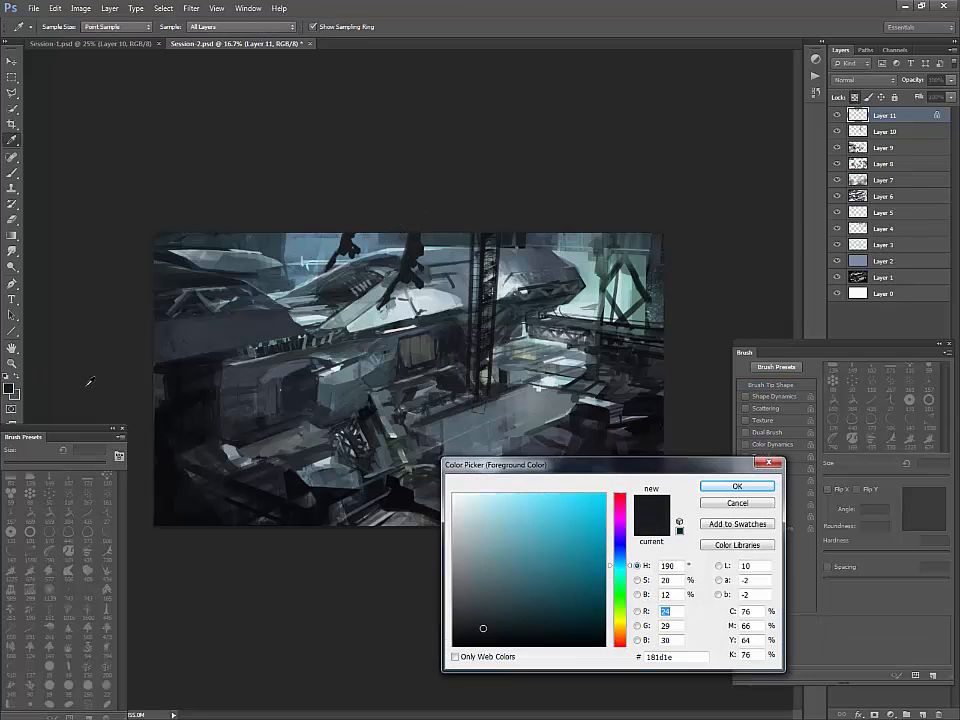
{"action": "left_click", "coordinate": [619, 627]}
{"action": "mouse_move", "coordinate": [482, 628]}
{"action": "left_mouse_down"}
{"action": "mouse_move", "coordinate": [495, 551]}
{"action": "mouse_move", "coordinate": [497, 579]}
{"action": "mouse_move", "coordinate": [540, 570]}
{"action": "mouse_move", "coordinate": [532, 558]}
{"action": "left_mouse_up"}
{"action": "key", "text": "Return"}
{"action": "key", "text": "b"}
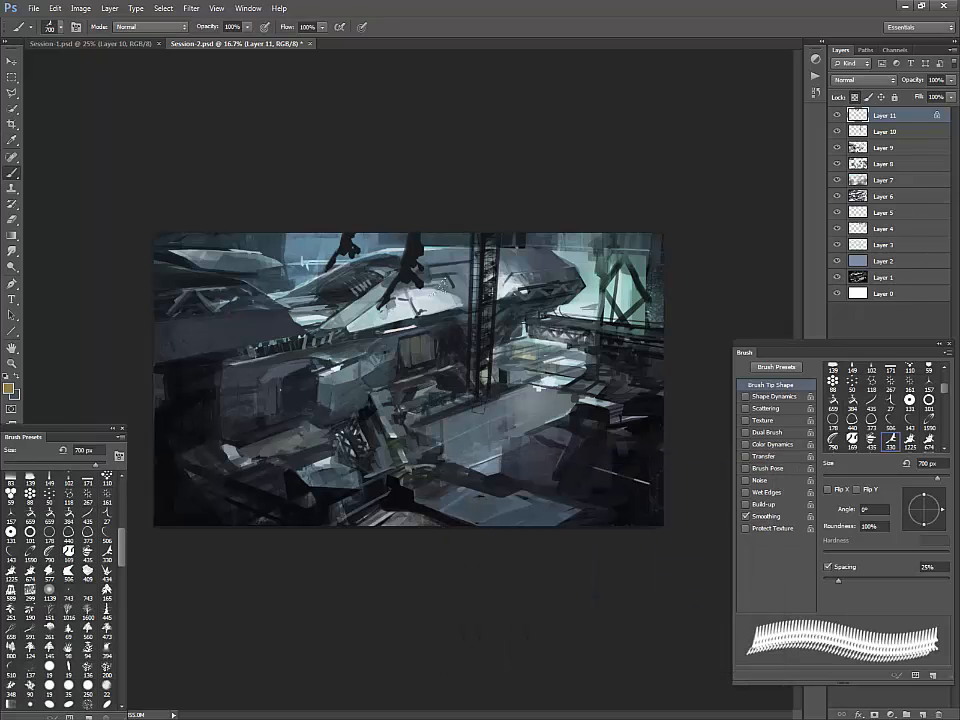
- With the 19 px round brush enlarged to 100 px, paint ochre and sampled shades over the lower parts of both hanging shapes
{"action": "left_click_drag", "start_coordinate": [124, 531], "coordinate": [124, 486]}
{"action": "left_click", "coordinate": [11, 479]}
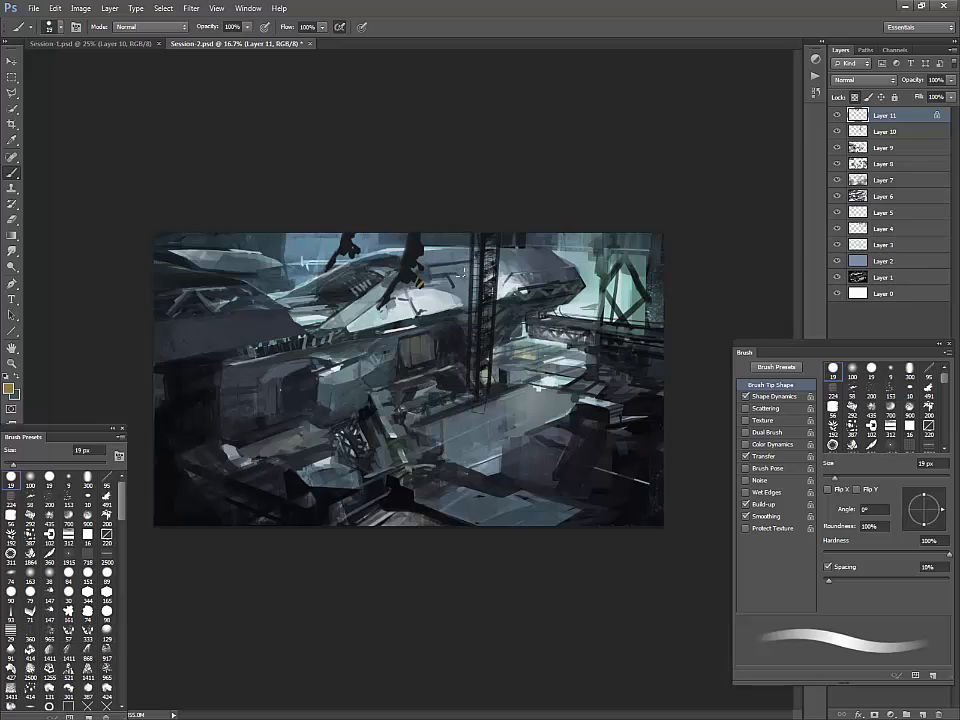
{"action": "key", "text": "bracketright"}
{"action": "key", "text": "bracketright"}
{"action": "key", "text": "bracketright"}
{"action": "key", "text": "bracketright"}
{"action": "key", "text": "bracketright"}
{"action": "key", "text": "bracketright"}
{"action": "key", "text": "bracketright"}
{"action": "mouse_move", "coordinate": [402, 281]}
{"action": "left_mouse_down"}
{"action": "mouse_move", "coordinate": [422, 268]}
{"action": "mouse_move", "coordinate": [384, 302]}
{"action": "mouse_move", "coordinate": [421, 254]}
{"action": "mouse_move", "coordinate": [414, 284]}
{"action": "mouse_move", "coordinate": [417, 264]}
{"action": "left_mouse_up"}
{"action": "left_click", "coordinate": [406, 256], "text": "alt"}
{"action": "left_click", "coordinate": [407, 275], "text": "alt"}
{"action": "left_click", "coordinate": [411, 263], "text": "alt"}
{"action": "left_click", "coordinate": [417, 249], "text": "alt"}
{"action": "left_click", "coordinate": [407, 277], "text": "alt"}
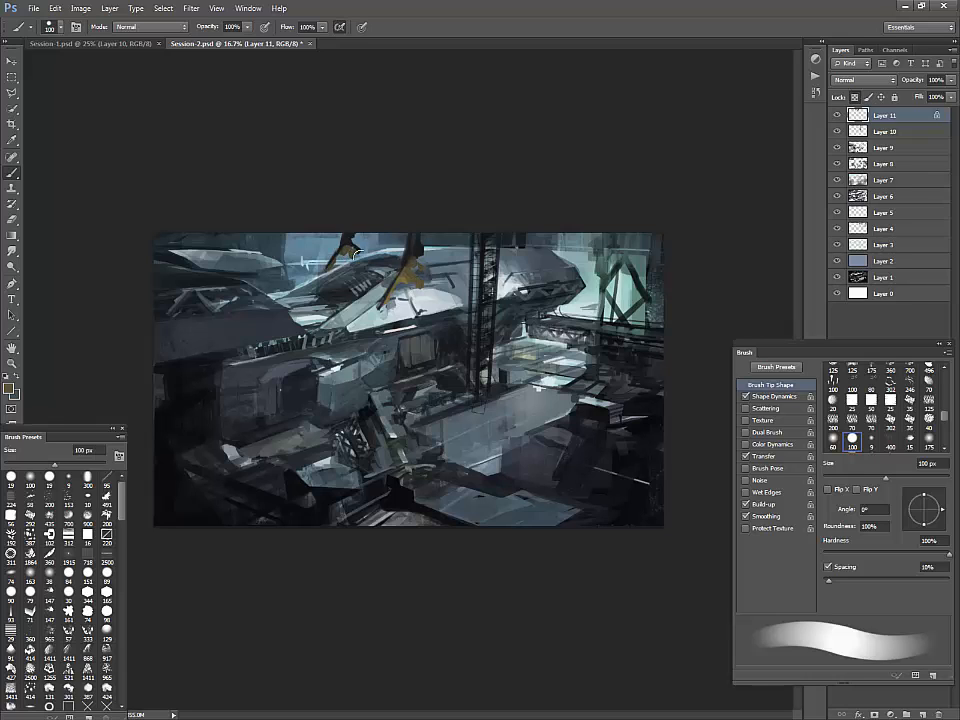
- Choose a brighter ochre and repaint both hanging claws, blending sampled darker tones into their upper parts
{"action": "left_click", "coordinate": [9, 388]}
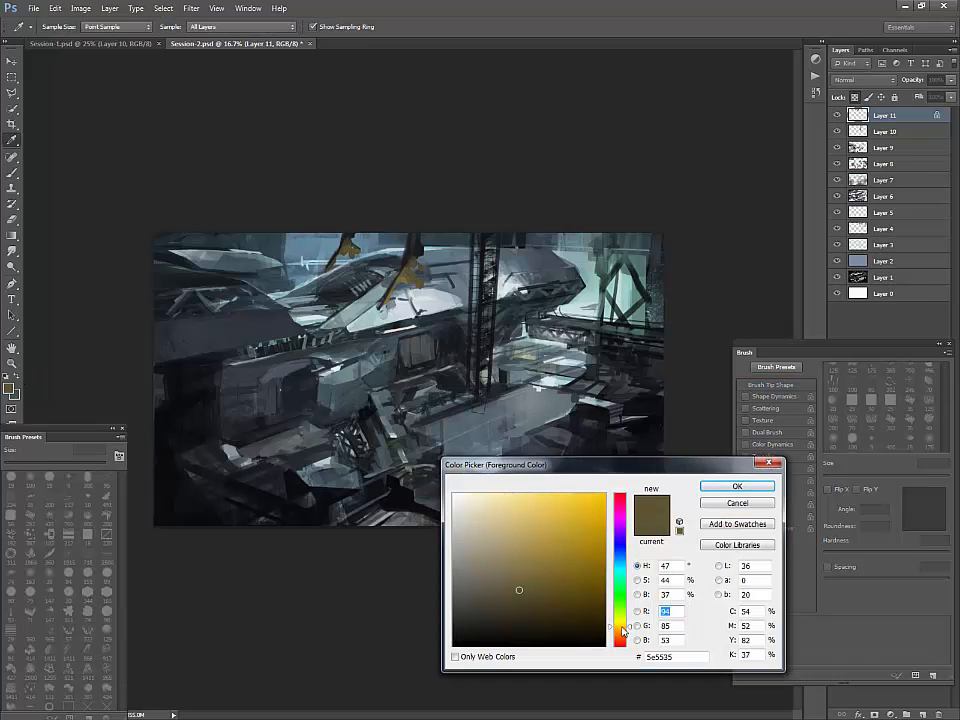
{"action": "left_click", "coordinate": [622, 629]}
{"action": "left_click_drag", "start_coordinate": [541, 574], "coordinate": [550, 550]}
{"action": "key", "text": "Return"}
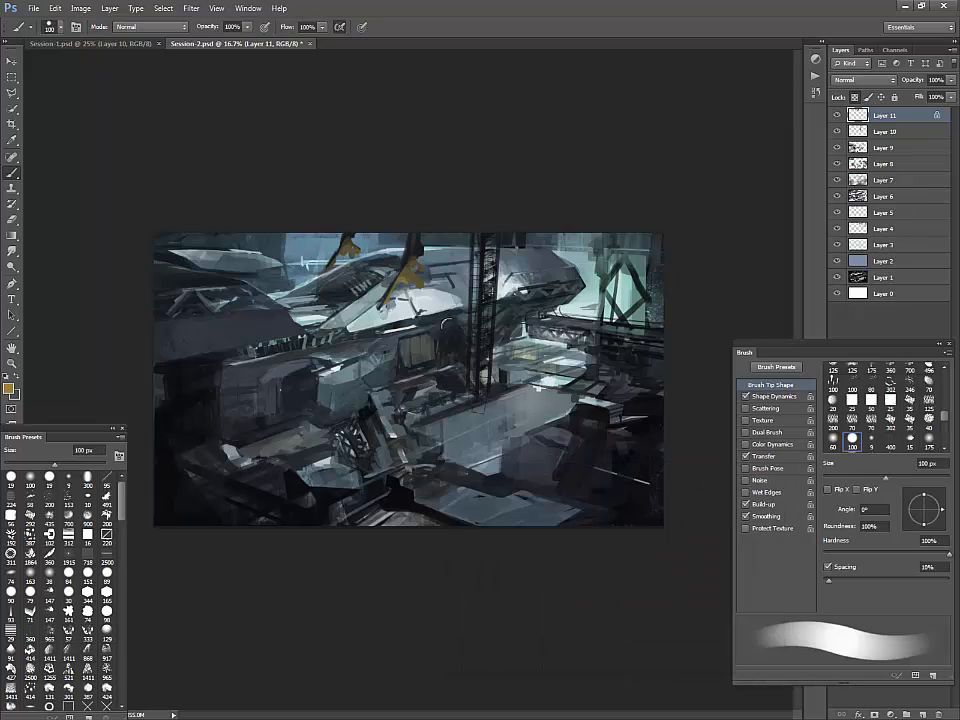
{"action": "left_click_drag", "start_coordinate": [417, 258], "coordinate": [411, 276]}
{"action": "mouse_move", "coordinate": [353, 254]}
{"action": "left_mouse_down"}
{"action": "mouse_move", "coordinate": [333, 264]}
{"action": "mouse_move", "coordinate": [354, 248]}
{"action": "left_mouse_up"}
{"action": "left_click", "coordinate": [413, 250], "text": "alt"}
{"action": "left_click", "coordinate": [358, 243], "text": "alt"}
{"action": "left_click", "coordinate": [342, 251], "text": "alt"}
{"action": "left_click", "coordinate": [348, 244], "text": "alt"}
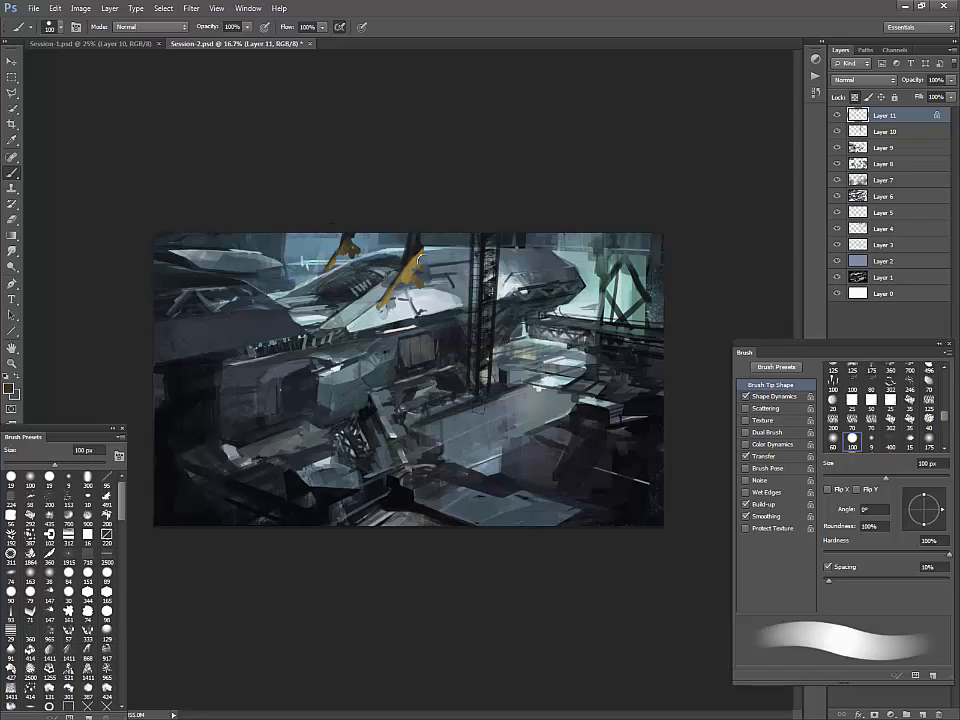
{"action": "left_click_drag", "start_coordinate": [421, 250], "coordinate": [406, 279]}
{"action": "left_click", "coordinate": [411, 271], "text": "alt"}
- Compare the painting with Layers 11 and 10 hidden and shown, and lock Layer 10's transparent pixels
{"action": "left_click", "coordinate": [837, 116]}
{"action": "left_click", "coordinate": [837, 116]}
{"action": "left_click", "coordinate": [837, 131]}
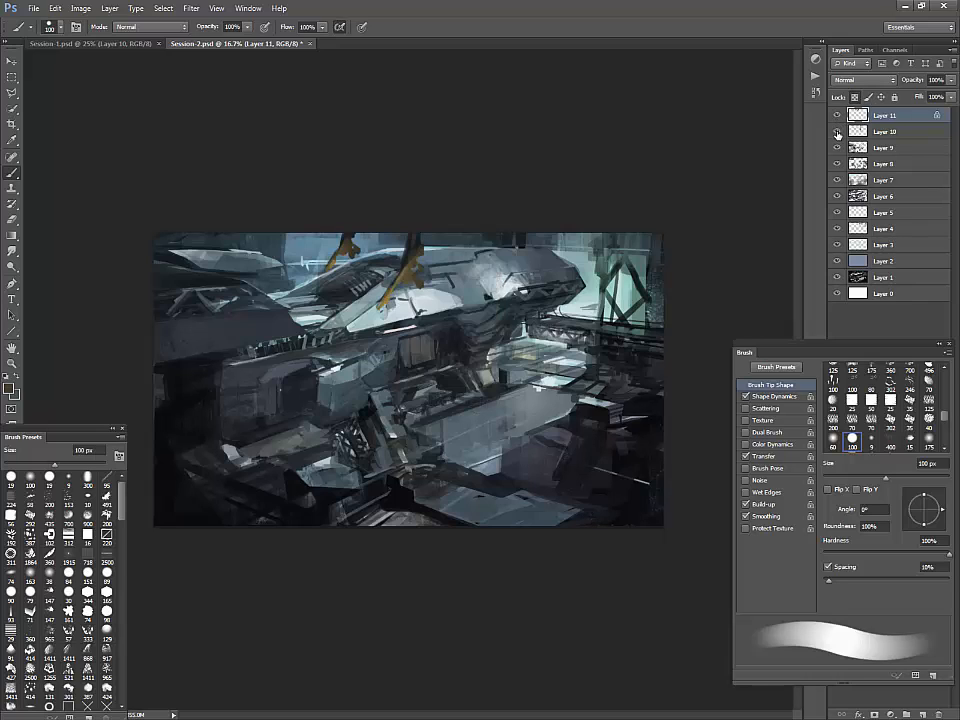
{"action": "left_click", "coordinate": [837, 131]}
{"action": "left_click", "coordinate": [876, 131]}
{"action": "left_click", "coordinate": [854, 98]}
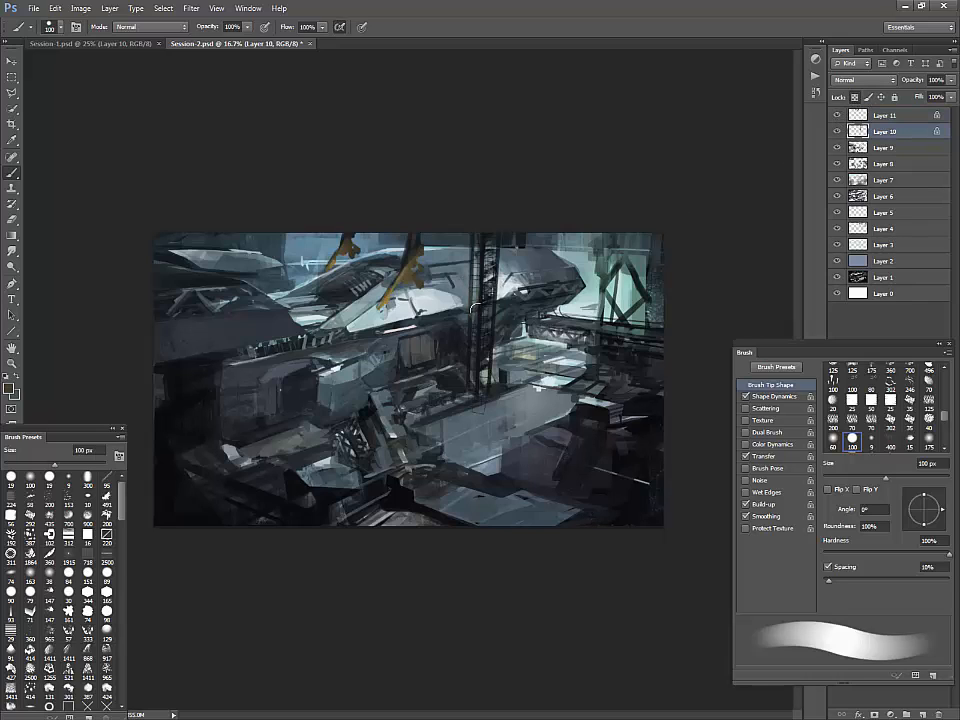
- Enlarge the round brush to 400 px and glaze sampled blue-grey and dark tones down the lattice tower on Layer 10
{"action": "key", "text": "bracketright"}
{"action": "key", "text": "bracketright"}
{"action": "key", "text": "bracketright"}
{"action": "key", "text": "bracketright"}
{"action": "key", "text": "bracketright"}
{"action": "key", "text": "bracketright"}
{"action": "key", "text": "bracketright"}
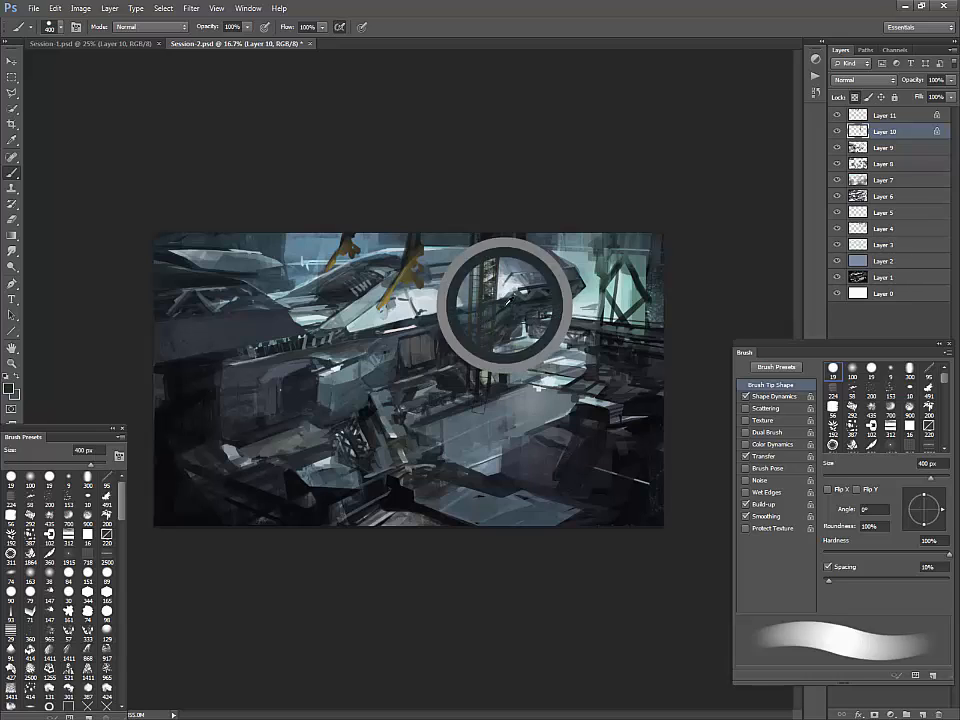
{"action": "left_click", "coordinate": [545, 251], "text": "alt"}
{"action": "left_click_drag", "start_coordinate": [474, 266], "coordinate": [479, 382]}
{"action": "left_click", "coordinate": [524, 243], "text": "alt"}
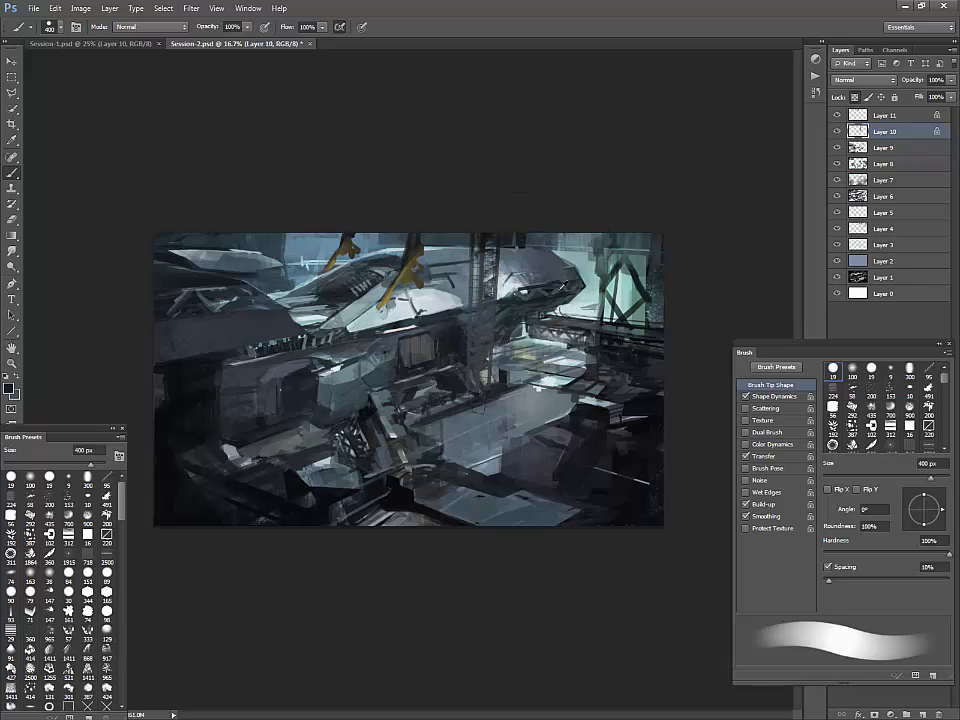
{"action": "left_click", "coordinate": [583, 409], "text": "alt"}
{"action": "left_click_drag", "start_coordinate": [480, 244], "coordinate": [473, 374]}
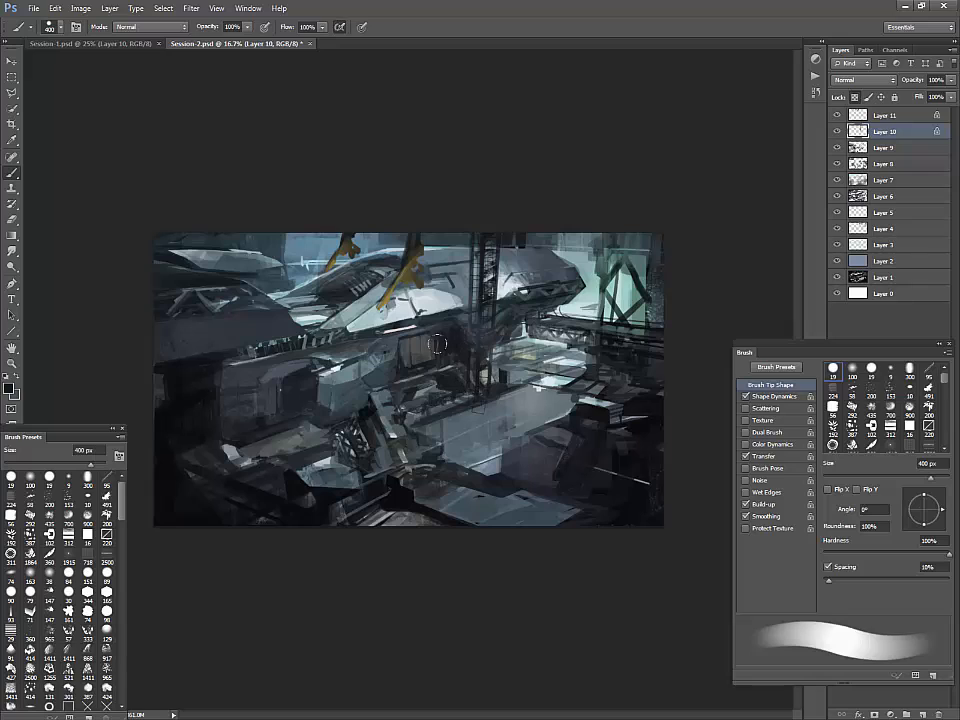
- Shade the tower's upper section with a sampled dark tone and redo a pale green glaze over its lower section
{"action": "left_click", "coordinate": [481, 333], "text": "alt"}
{"action": "left_click_drag", "start_coordinate": [491, 222], "coordinate": [489, 292]}
{"action": "left_click", "coordinate": [534, 338], "text": "alt"}
{"action": "left_click_drag", "start_coordinate": [479, 350], "coordinate": [465, 398]}
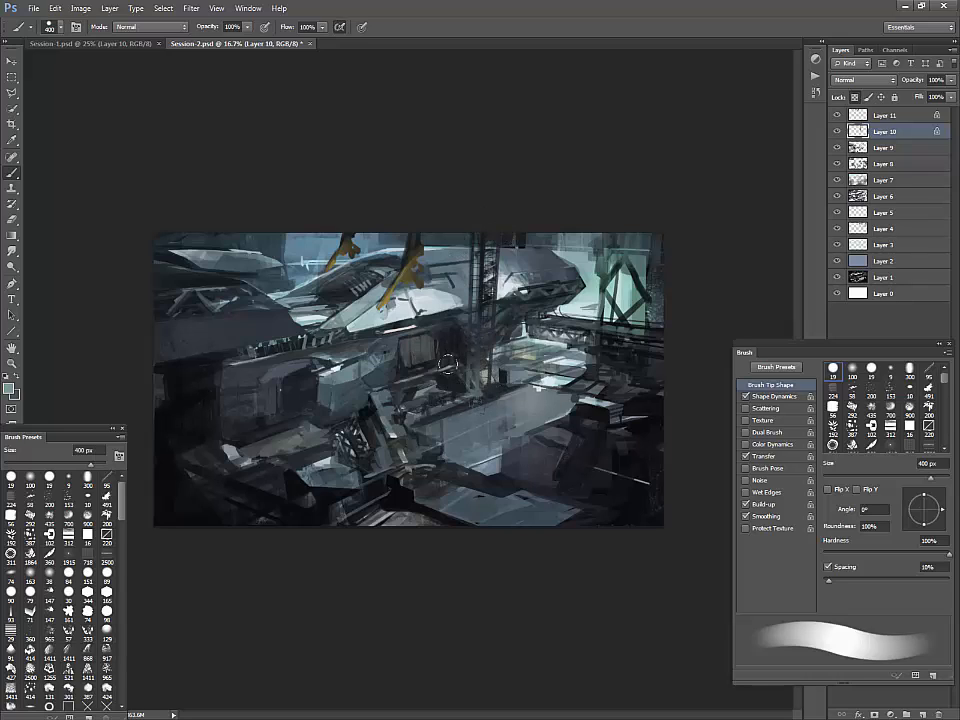
{"action": "key", "text": "ctrl+z"}
{"action": "left_click_drag", "start_coordinate": [470, 352], "coordinate": [470, 388]}
{"action": "left_click", "coordinate": [444, 342], "text": "alt"}
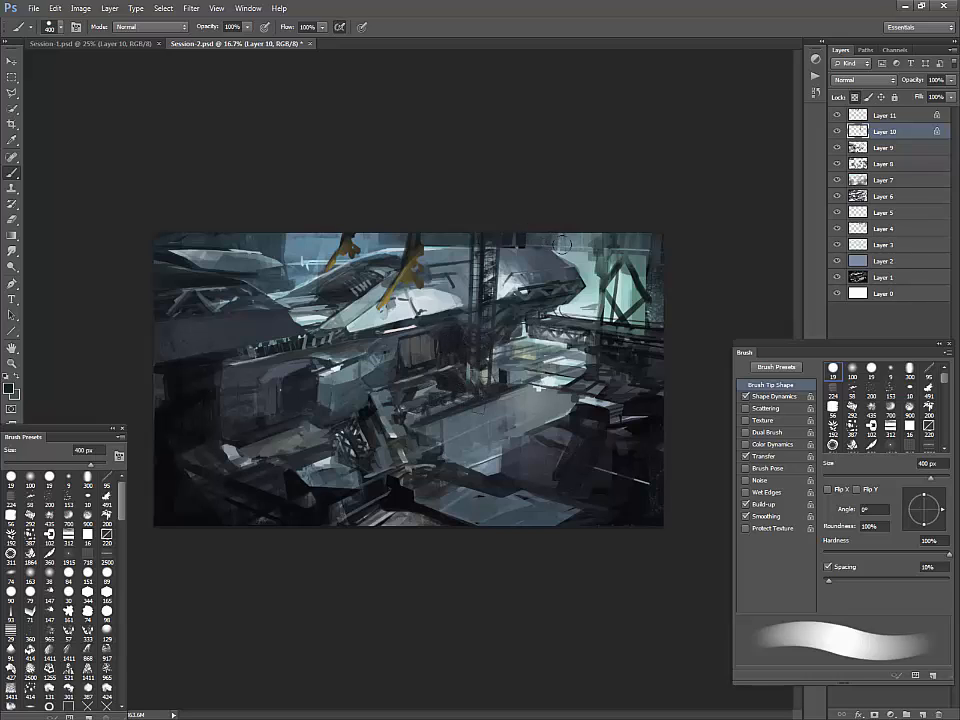
- Lasso a narrow claw shape above the ship's nose and fill it with sampled ochre on a new layer above Layer 11
{"action": "key", "text": "l"}
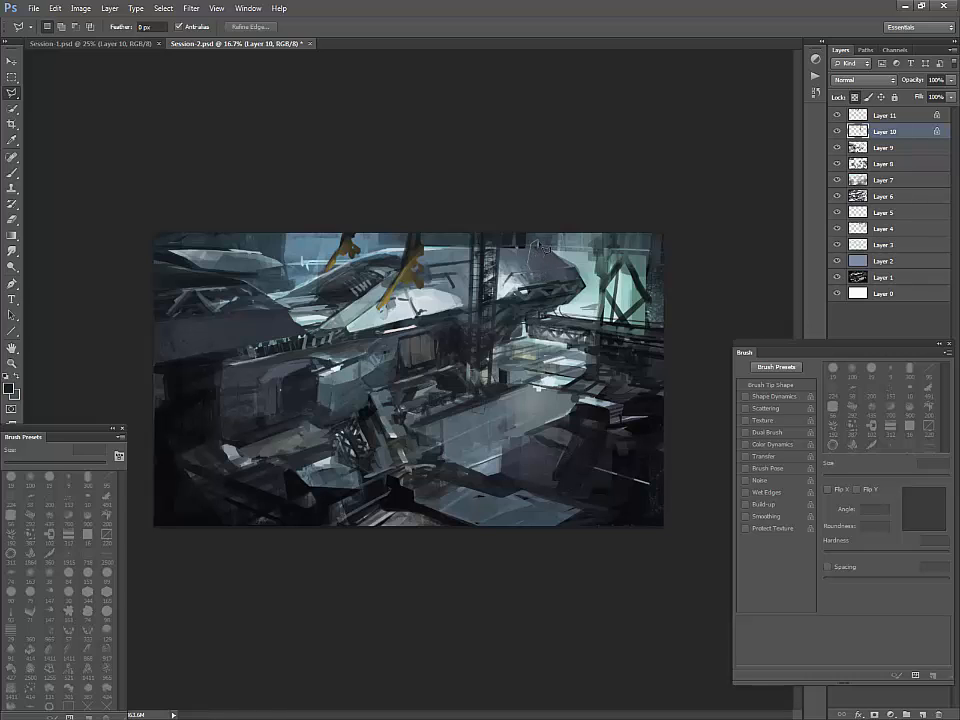
{"action": "mouse_move", "coordinate": [540, 244]}
{"action": "left_mouse_down"}
{"action": "mouse_move", "coordinate": [536, 292]}
{"action": "mouse_move", "coordinate": [541, 232]}
{"action": "left_mouse_up"}
{"action": "key", "text": "b"}
{"action": "left_click", "coordinate": [408, 273], "text": "alt"}
{"action": "left_click", "coordinate": [886, 116]}
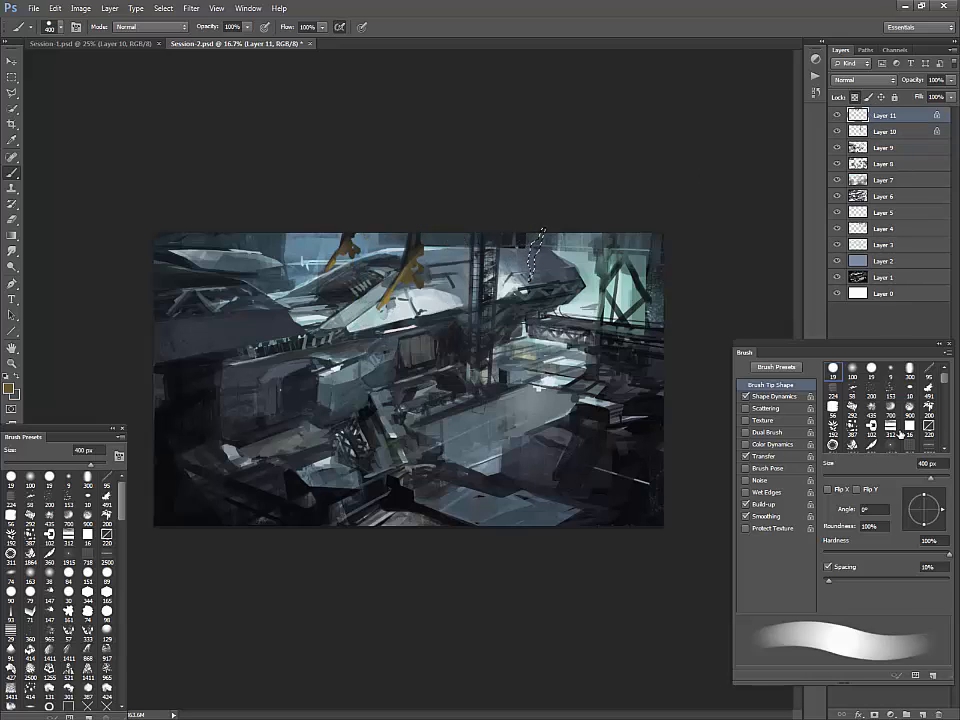
{"action": "left_click", "coordinate": [923, 713]}
{"action": "mouse_move", "coordinate": [523, 269]}
{"action": "left_mouse_down"}
{"action": "mouse_move", "coordinate": [530, 223]}
{"action": "mouse_move", "coordinate": [555, 249]}
{"action": "left_mouse_up"}
- Paint the selected claw's upper part with a sampled dark tone at 300 px, shrink the brush and deselect
{"action": "left_click", "coordinate": [415, 238], "text": "alt"}
{"action": "key", "text": "bracketleft"}
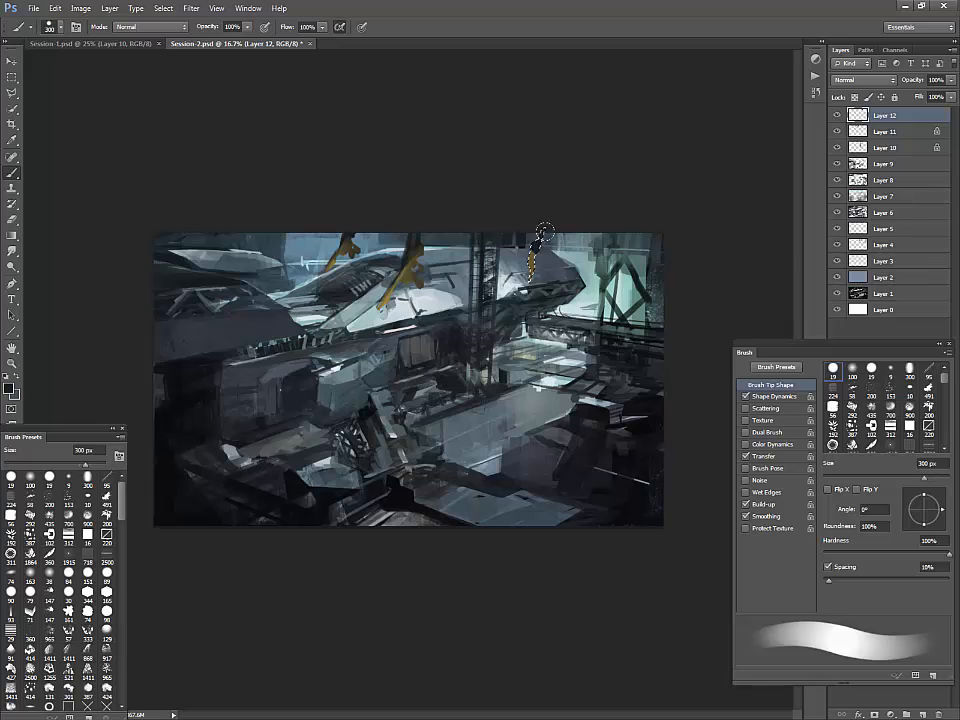
{"action": "key", "text": "bracketleft"}
{"action": "key", "text": "bracketleft"}
{"action": "key", "text": "bracketleft"}
{"action": "key", "text": "bracketleft"}
{"action": "key", "text": "bracketleft"}
{"action": "key", "text": "bracketleft"}
{"action": "key", "text": "bracketleft"}
{"action": "key", "text": "bracketleft"}
{"action": "key", "text": "ctrl+d"}
- Paint dark cables and thin beams along the painting's upper edge, undoing a stray stroke and reducing the round brush to 30 px
{"action": "left_click", "coordinate": [530, 274], "text": "alt"}
{"action": "left_click", "coordinate": [539, 241], "text": "alt"}
{"action": "left_click_drag", "start_coordinate": [465, 242], "coordinate": [472, 221]}
{"action": "key", "text": "ctrl+z"}
{"action": "key", "text": "bracketleft"}
{"action": "key", "text": "bracketleft"}
{"action": "key", "text": "bracketleft"}
{"action": "key", "text": "bracketleft"}
{"action": "key", "text": "bracketleft"}
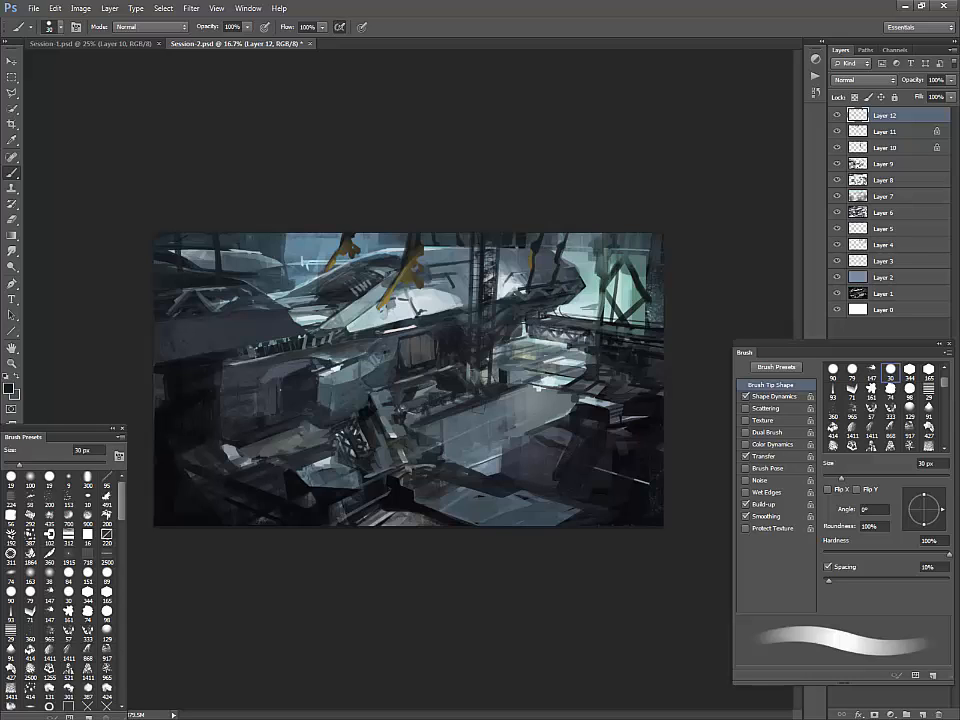
- Draw thin light highlight lines down the tower's edge with the 9 px brush, undo the last one and restore the dark colour
{"action": "key", "text": "bracketleft"}
{"action": "key", "text": "bracketleft"}
{"action": "key", "text": "bracketleft"}
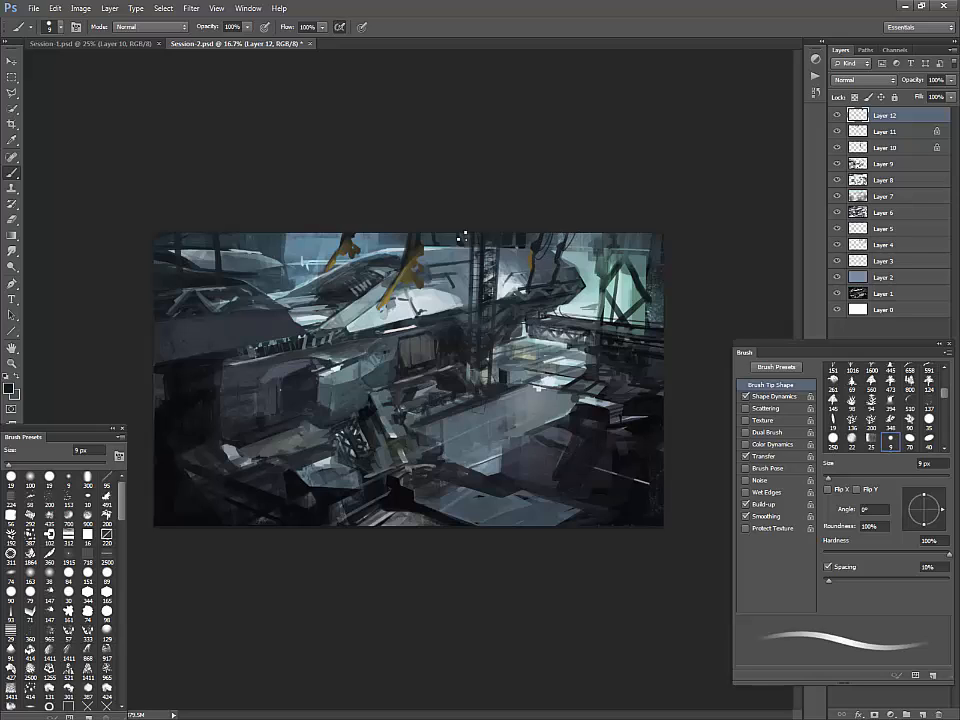
{"action": "key", "text": "x"}
{"action": "left_click_drag", "start_coordinate": [493, 337], "coordinate": [503, 218]}
{"action": "left_click_drag", "start_coordinate": [496, 313], "coordinate": [491, 372]}
{"action": "left_click_drag", "start_coordinate": [500, 267], "coordinate": [502, 248]}
{"action": "key", "text": "ctrl+z"}
{"action": "key", "text": "x"}
- Darken the lattice tower with the 30 px brush and add thin strokes of sampled grey-green to its lower half at 9 px
{"action": "key", "text": "]"}
{"action": "key", "text": "]"}
{"action": "key", "text": "]"}
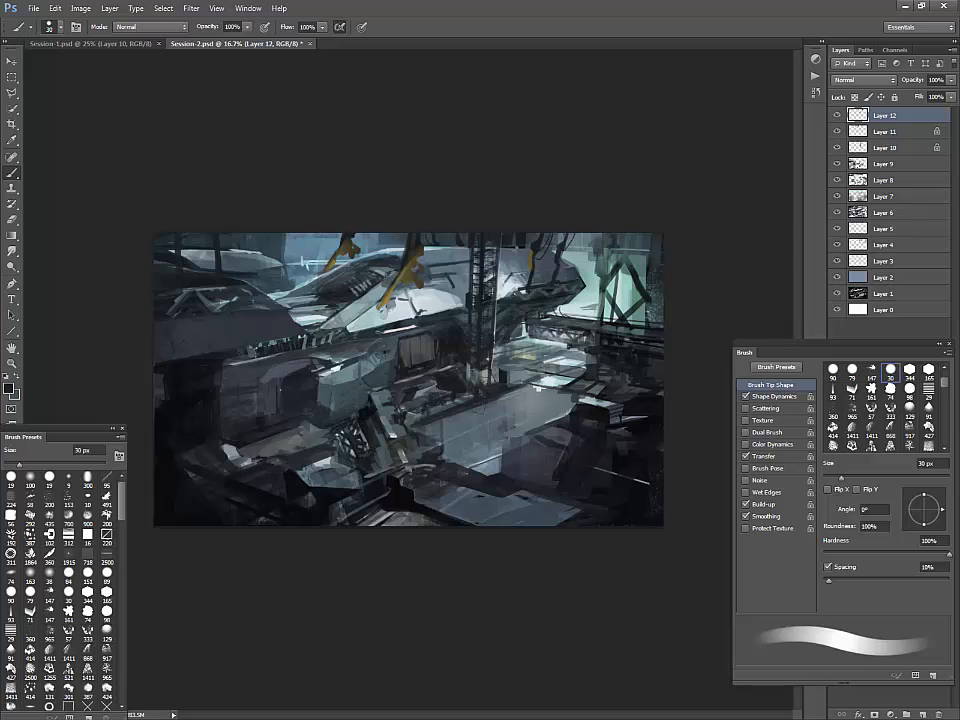
{"action": "left_click", "coordinate": [469, 369], "text": "alt"}
{"action": "key", "text": "bracketleft"}
{"action": "key", "text": "bracketleft"}
{"action": "key", "text": "bracketleft"}
{"action": "key", "text": "bracketleft"}
{"action": "key", "text": "bracketleft"}
{"action": "mouse_move", "coordinate": [470, 331]}
{"action": "left_mouse_down"}
{"action": "mouse_move", "coordinate": [465, 374]}
{"action": "mouse_move", "coordinate": [471, 358]}
{"action": "mouse_move", "coordinate": [474, 369]}
{"action": "left_mouse_up"}
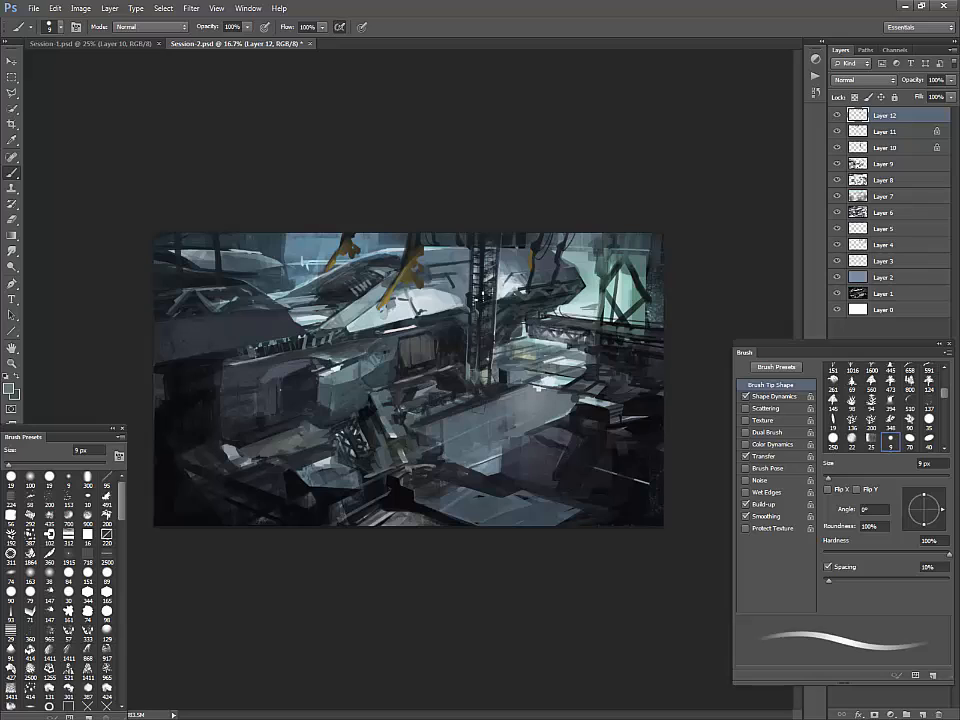
{"action": "key", "text": "bracketright"}
{"action": "key", "text": "bracketright"}
{"action": "key", "text": "bracketright"}
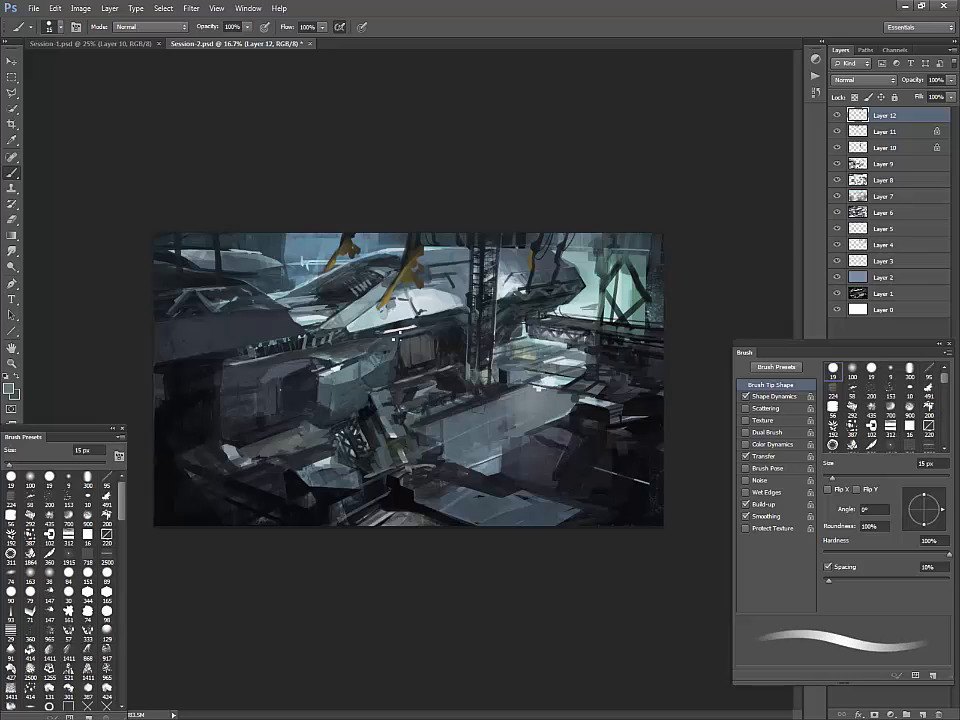
- Paint small sampled grey-blue details on the hull block below the ship with a small round brush
{"action": "key", "text": "bracketleft"}
{"action": "key", "text": "bracketleft"}
{"action": "key", "text": "bracketleft"}
{"action": "left_click_drag", "start_coordinate": [398, 341], "coordinate": [402, 357]}
{"action": "left_click", "coordinate": [404, 346], "text": "alt"}
{"action": "key", "text": "bracketright"}
{"action": "key", "text": "bracketright"}
{"action": "left_click", "coordinate": [402, 370], "text": "alt"}
{"action": "left_click", "coordinate": [387, 355], "text": "alt"}
{"action": "left_click", "coordinate": [378, 359], "text": "alt"}
{"action": "left_click_drag", "start_coordinate": [384, 365], "coordinate": [381, 357]}
{"action": "left_click", "coordinate": [381, 378], "text": "alt"}
- Paint tiny black human figures on the hangar floor and platforms with the 16 px square brush, trimming them with the Eraser
{"action": "key", "text": "d"}
{"action": "left_click", "coordinate": [88, 534]}
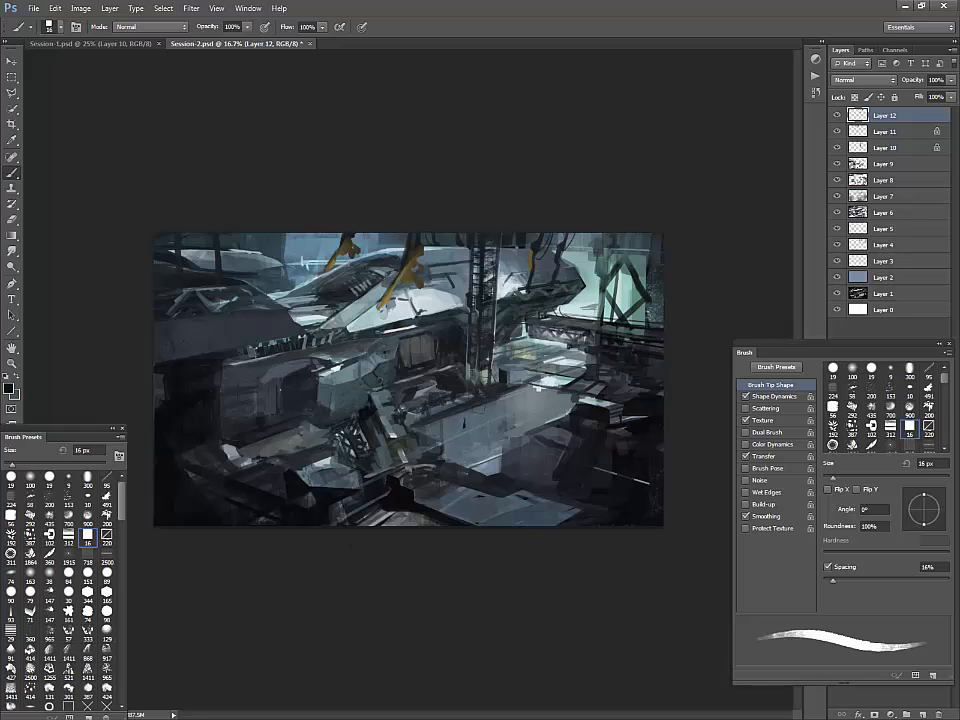
{"action": "key", "text": "e"}
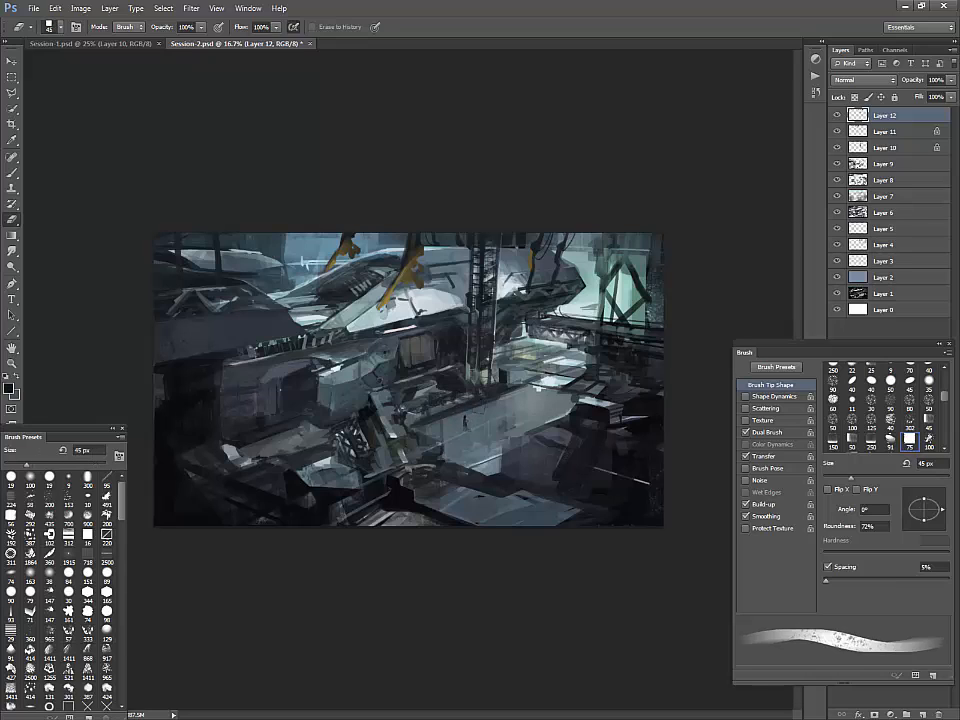
{"action": "key", "text": "b"}
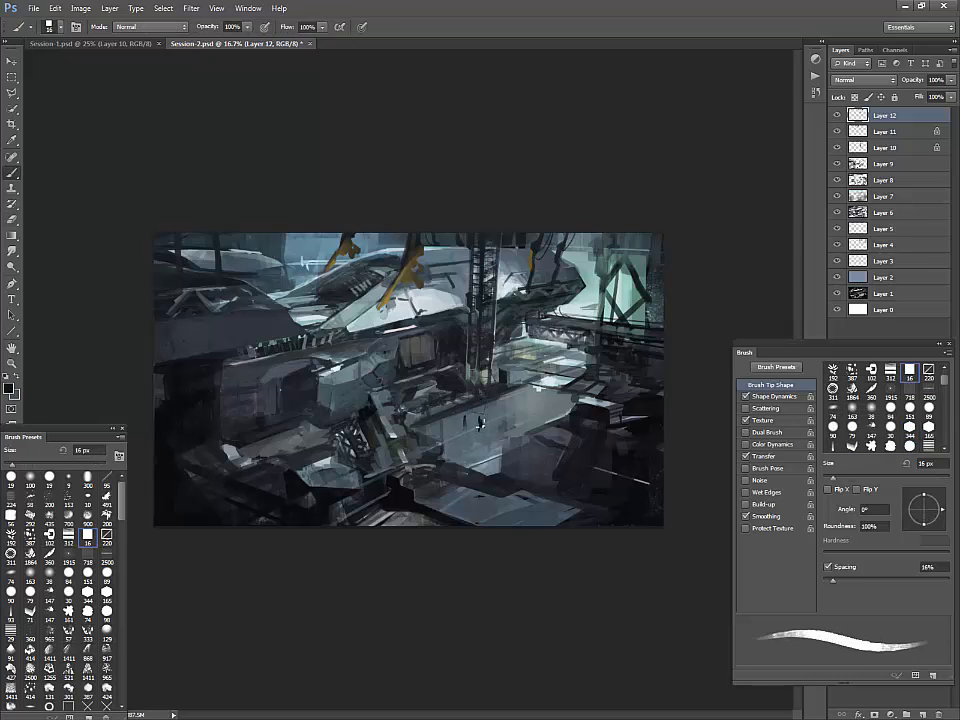
{"action": "key", "text": "e"}
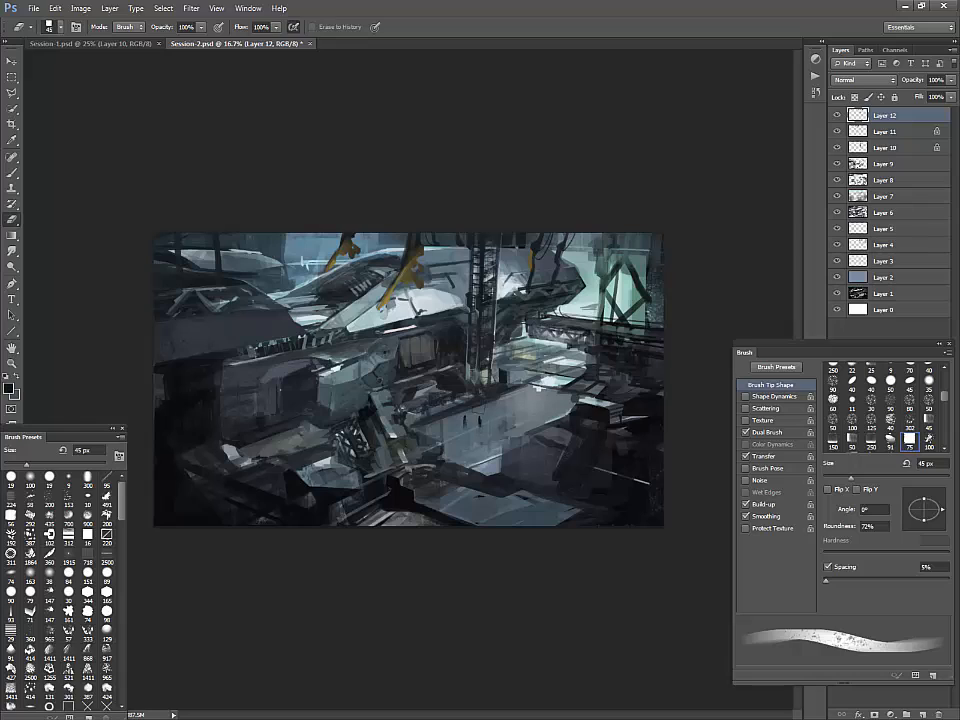
{"action": "key", "text": "b"}
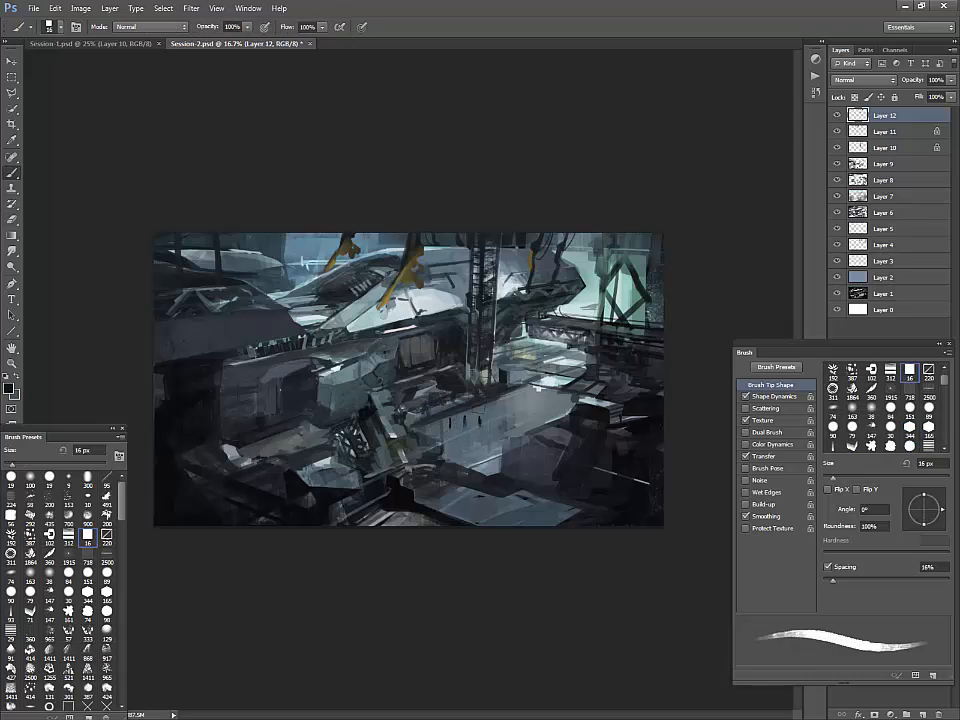
{"action": "key", "text": "e"}
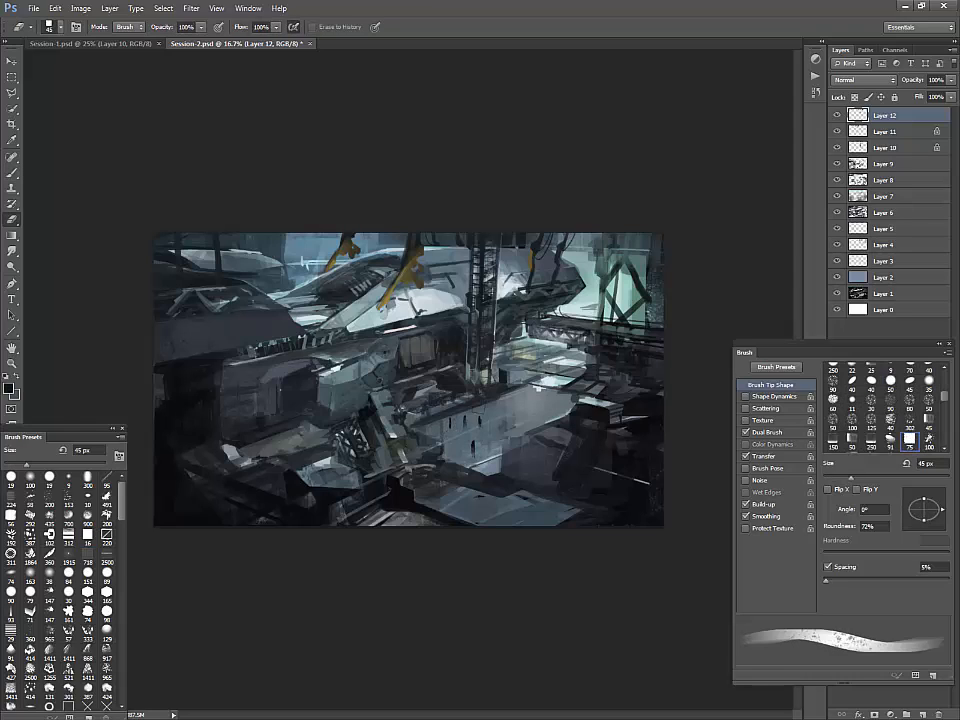
{"action": "key", "text": "b"}
{"action": "key", "text": "e"}
{"action": "key", "text": "b"}
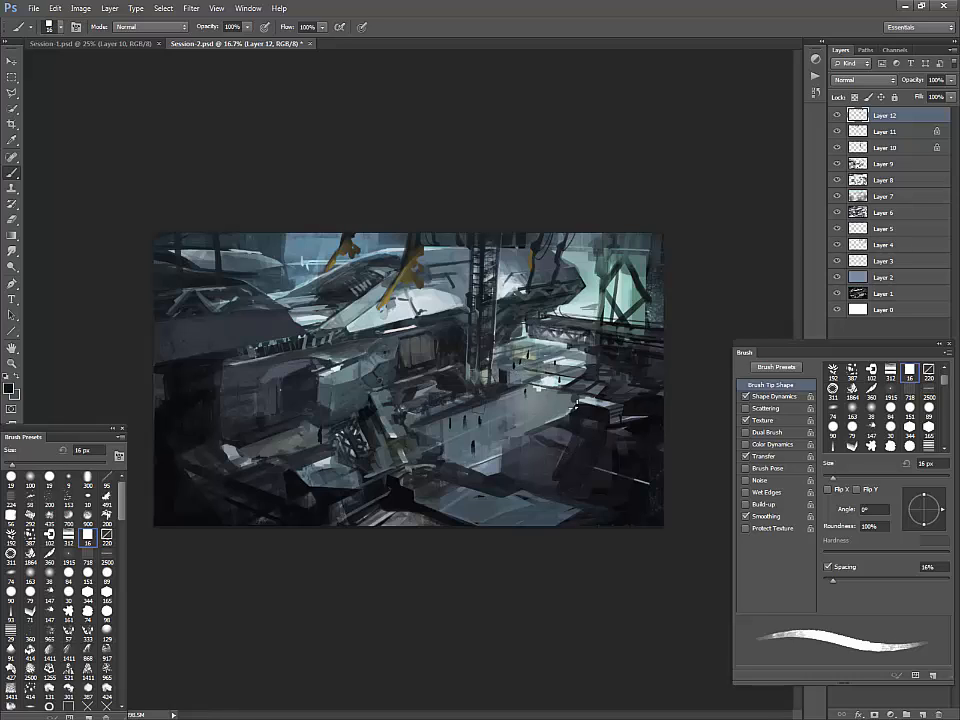
- Sample floor tones and paint fine lines and reflections around the figures on the hangar floor
{"action": "left_click", "coordinate": [508, 430], "text": "alt"}
{"action": "left_click", "coordinate": [491, 457], "text": "alt"}
{"action": "left_click", "coordinate": [476, 466], "text": "alt"}
{"action": "left_click", "coordinate": [500, 460], "text": "alt"}
{"action": "left_click_drag", "start_coordinate": [452, 443], "coordinate": [475, 431]}
{"action": "left_click", "coordinate": [474, 463], "text": "alt"}
{"action": "left_click", "coordinate": [408, 475], "text": "alt"}
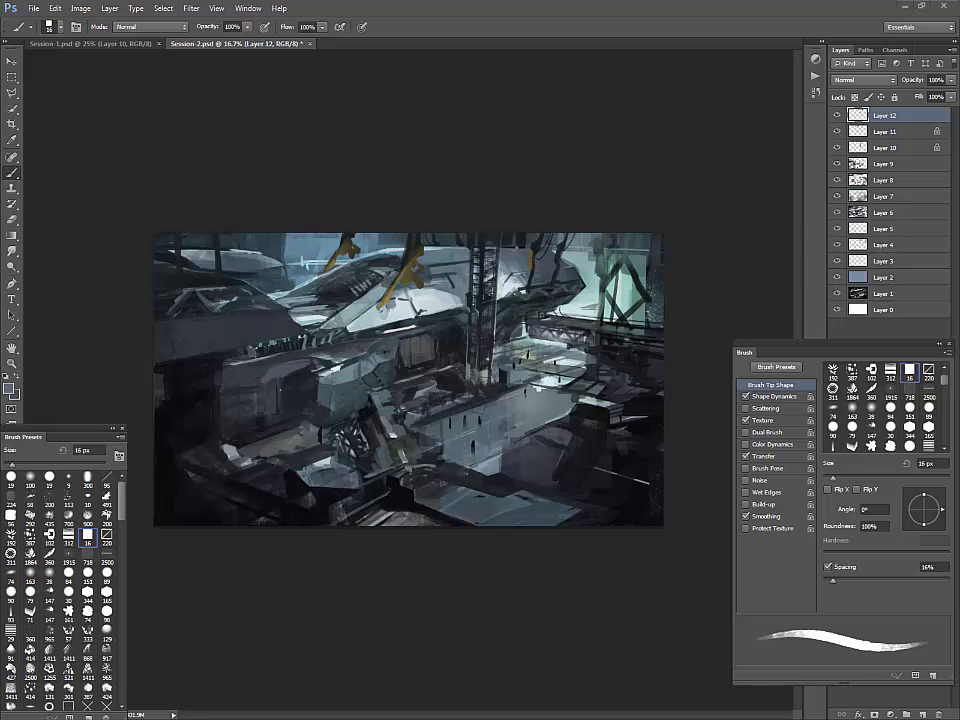
- Paint pale teal stripes on the ship's dark intake and add dark panel details to the hull beside the tower
{"action": "left_click", "coordinate": [595, 235], "text": "alt"}
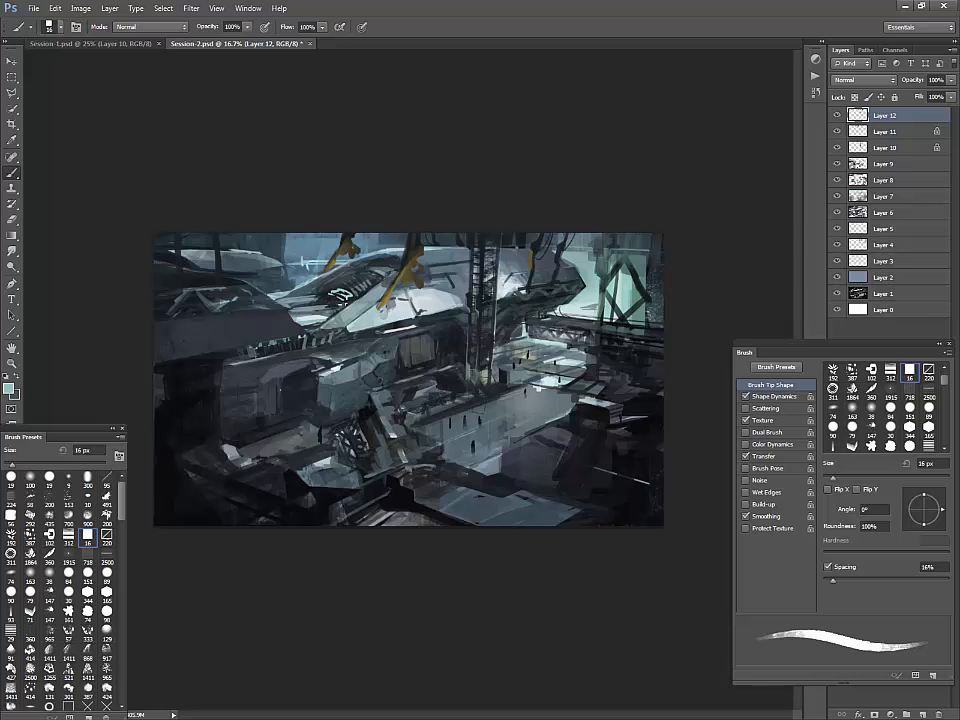
{"action": "left_click_drag", "start_coordinate": [330, 299], "coordinate": [345, 304]}
{"action": "left_click", "coordinate": [470, 295], "text": "alt"}
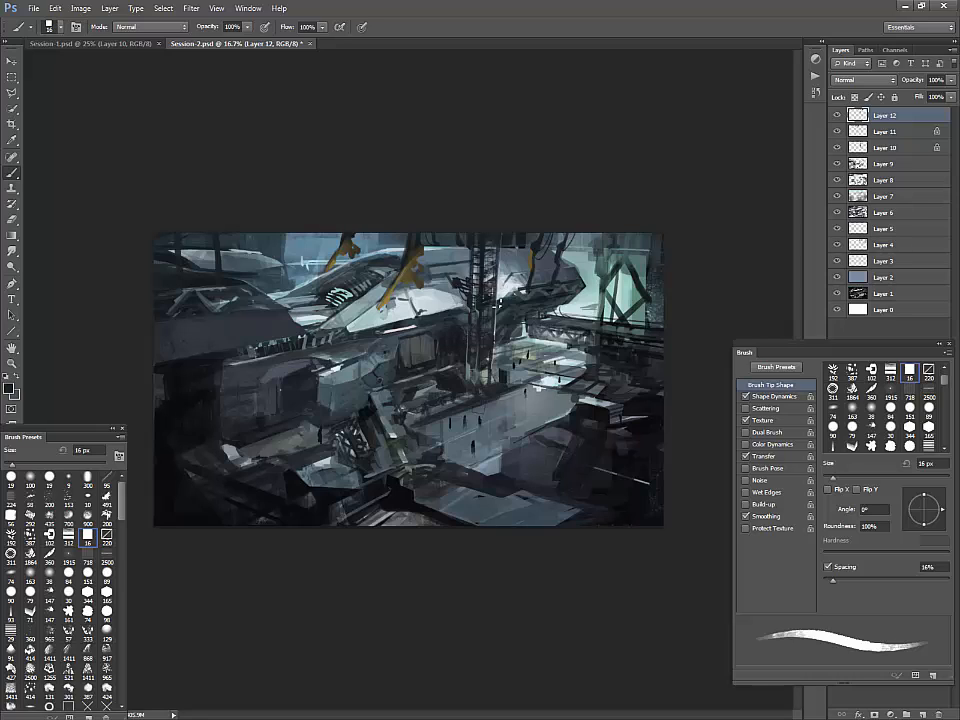
- Sample blue-grey tones and add thin edge accents to the hull block in the painting's left half
{"action": "left_click", "coordinate": [320, 235], "text": "alt"}
{"action": "left_click", "coordinate": [340, 235], "text": "alt"}
{"action": "left_click", "coordinate": [259, 368], "text": "alt"}
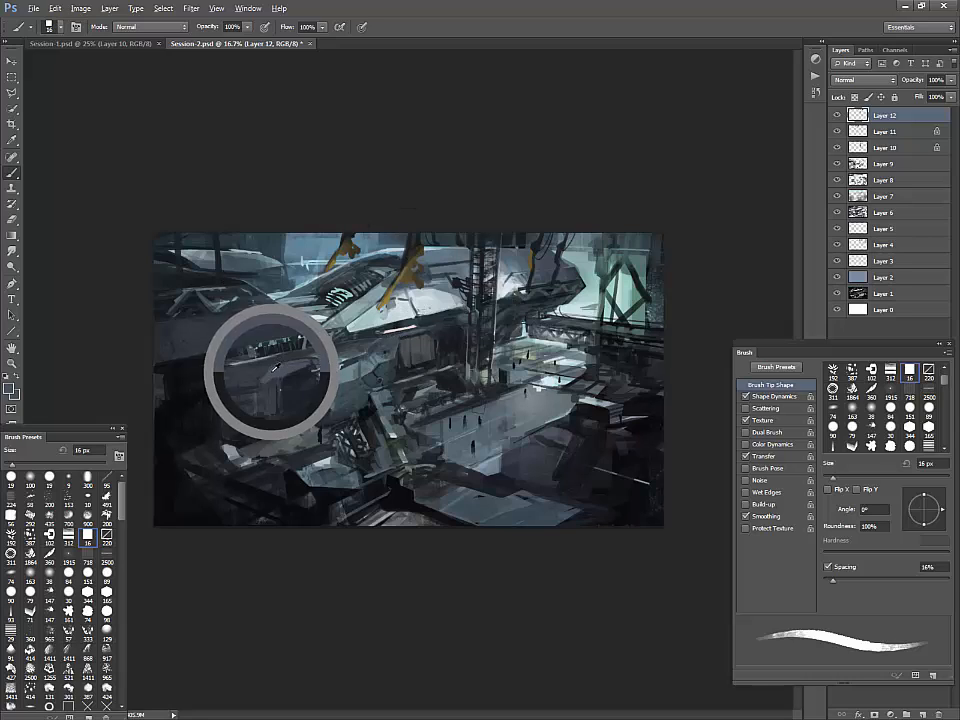
{"action": "left_click", "coordinate": [225, 363], "text": "alt"}
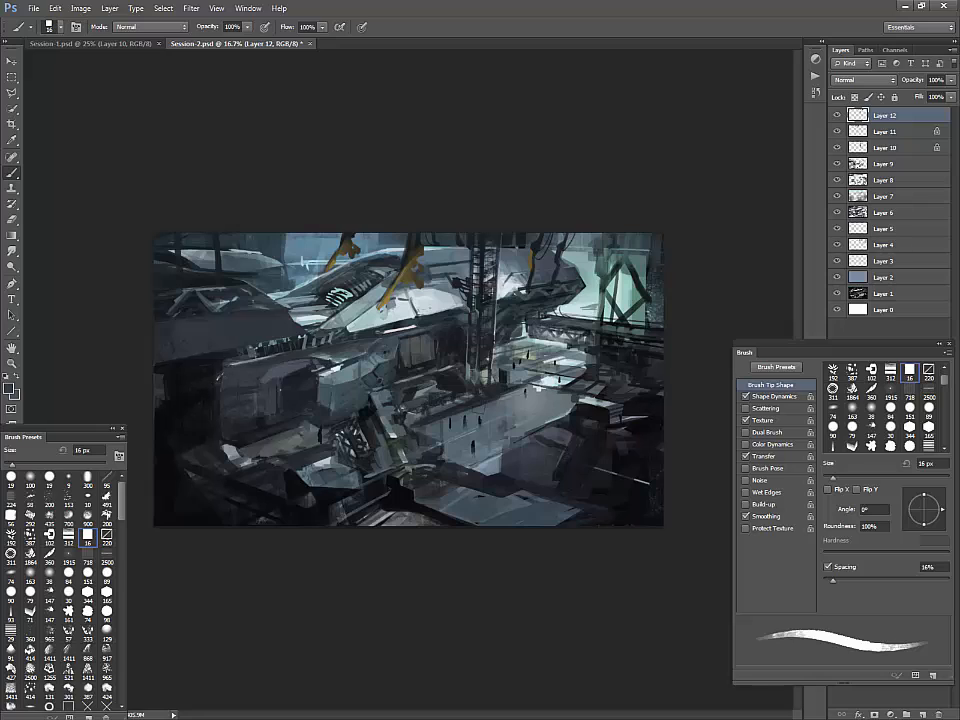
- Sample blue-grey and dark tones from the hull block and paint a short stroke along the deck beneath it
{"action": "left_click", "coordinate": [225, 393], "text": "alt"}
{"action": "left_click", "coordinate": [278, 367], "text": "alt"}
{"action": "left_click", "coordinate": [327, 396], "text": "alt"}
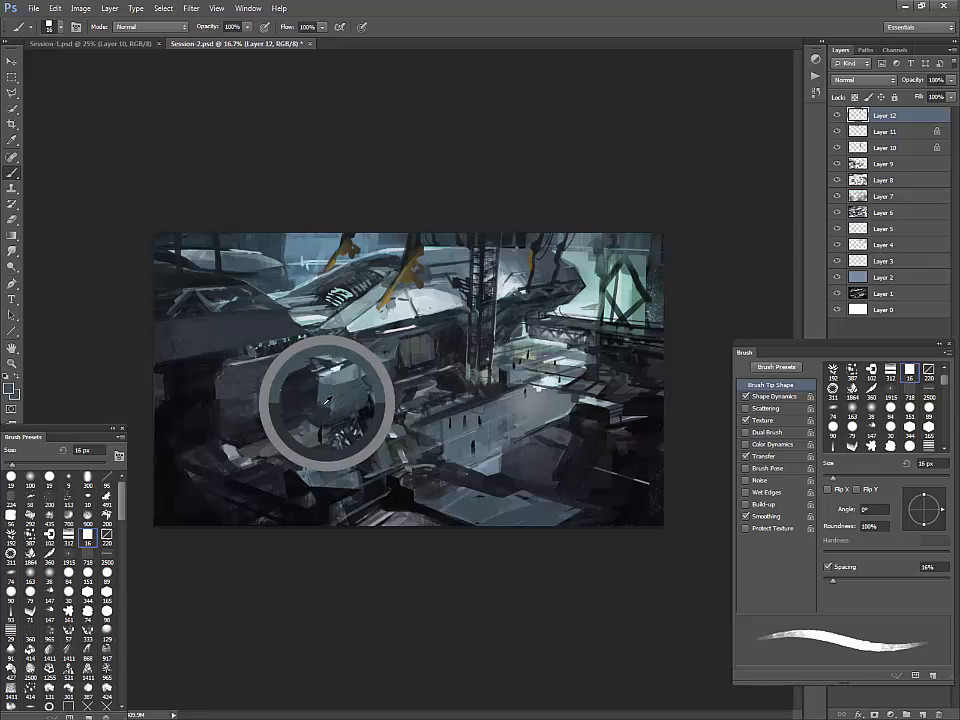
{"action": "left_click", "coordinate": [296, 453], "text": "alt"}
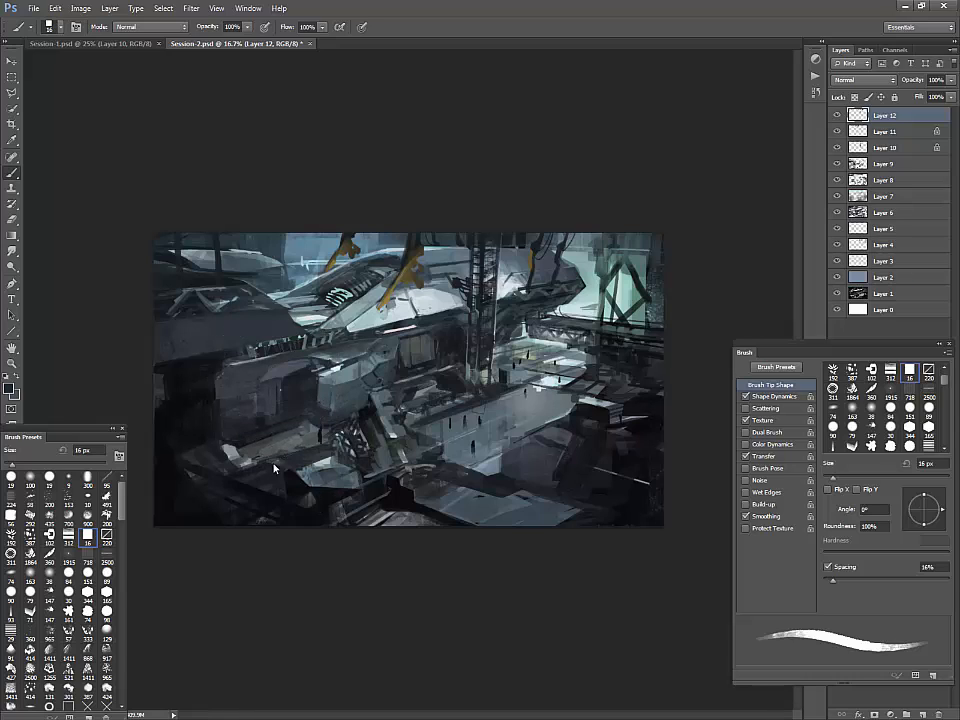
{"action": "left_click_drag", "start_coordinate": [281, 464], "coordinate": [246, 464]}
- Sample a near-black tone and add dark marks around the round lattice machinery and deck edge in the lower-left area
{"action": "left_click", "coordinate": [382, 440], "text": "alt"}
{"action": "left_click", "coordinate": [275, 327]}
{"action": "left_click", "coordinate": [266, 346]}
{"action": "mouse_move", "coordinate": [350, 461]}
{"action": "left_mouse_down"}
{"action": "mouse_move", "coordinate": [361, 480]}
{"action": "mouse_move", "coordinate": [314, 494]}
{"action": "left_mouse_up"}
{"action": "left_click", "coordinate": [254, 355]}
{"action": "left_click", "coordinate": [261, 369]}
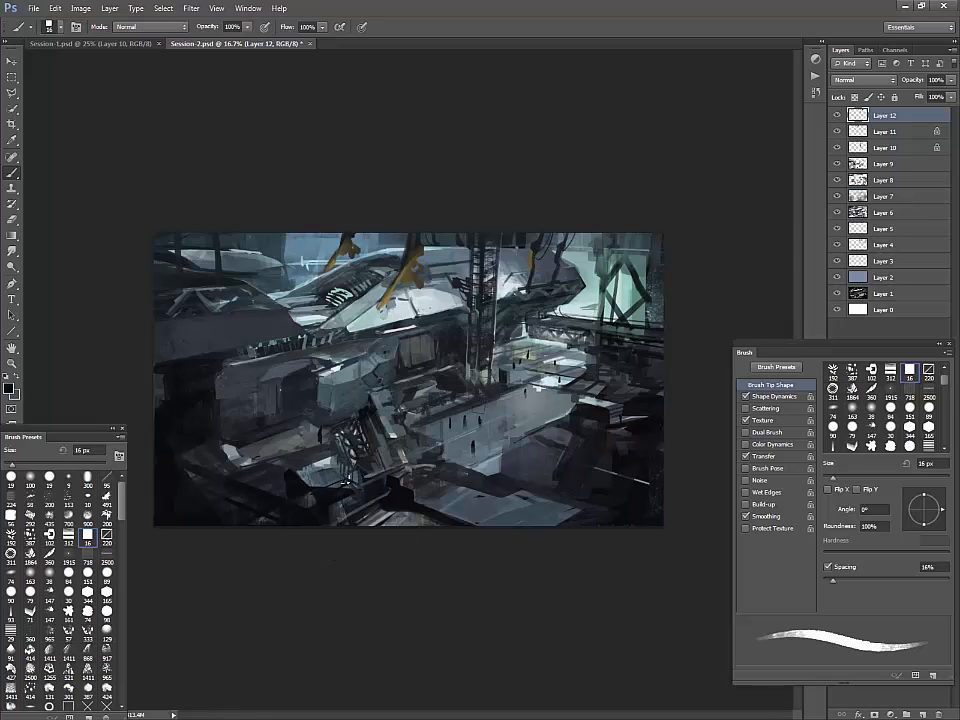
{"action": "left_click", "coordinate": [266, 360]}
{"action": "mouse_move", "coordinate": [356, 484]}
{"action": "left_mouse_down"}
{"action": "mouse_move", "coordinate": [291, 486]}
{"action": "mouse_move", "coordinate": [343, 484]}
{"action": "left_mouse_up"}
- Sample greys around the angled machinery and paint small strokes between it and the hangar floor
{"action": "left_click", "coordinate": [373, 472], "text": "alt"}
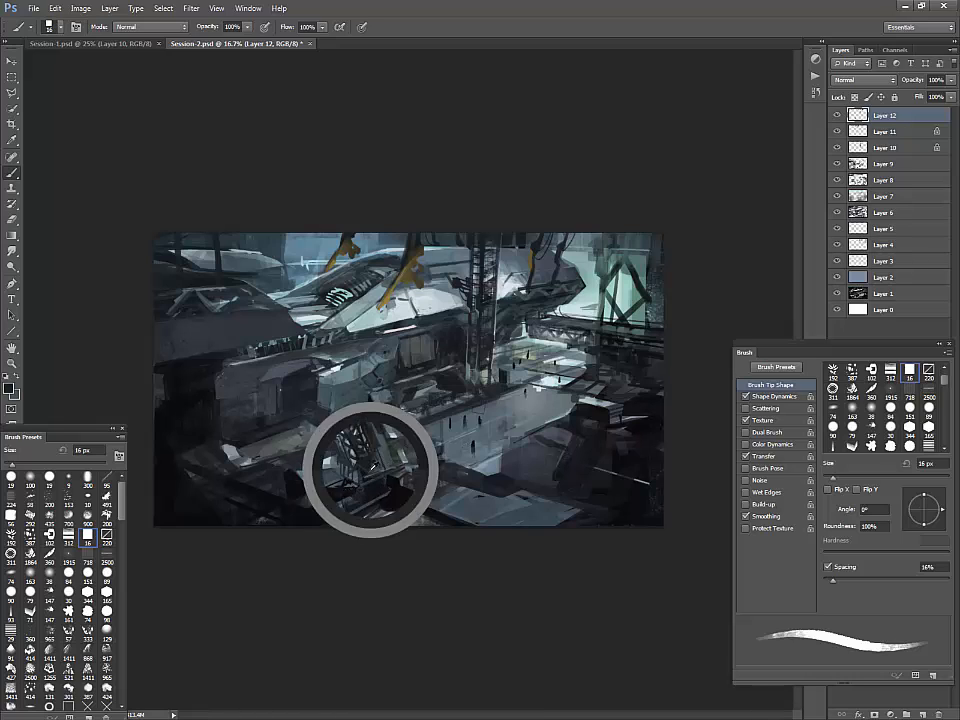
{"action": "left_click", "coordinate": [403, 451], "text": "alt"}
{"action": "left_click", "coordinate": [394, 430], "text": "alt"}
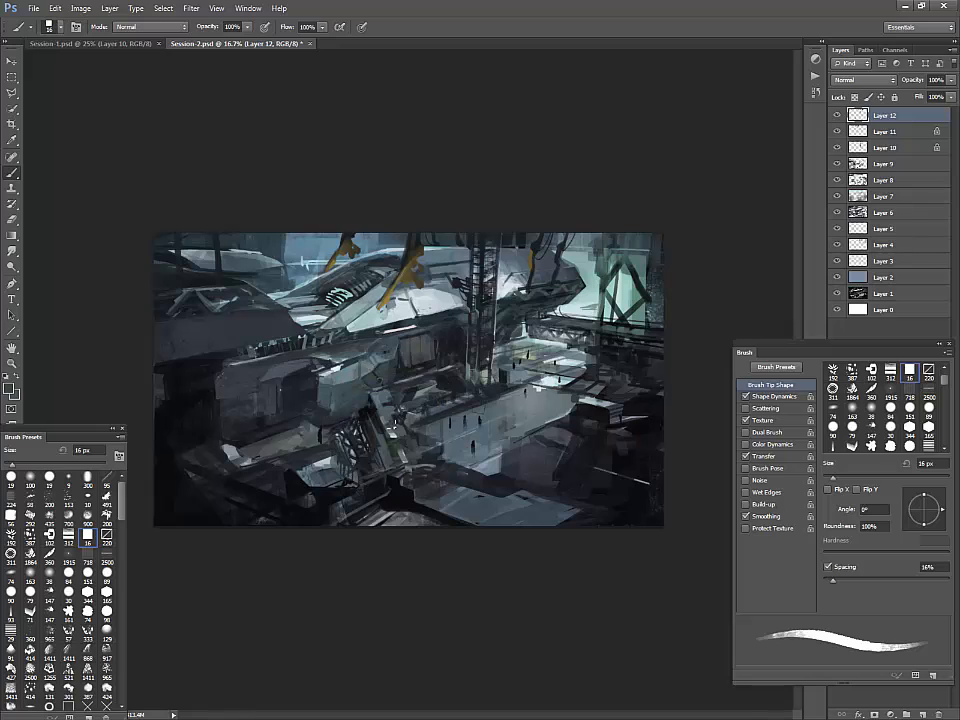
{"action": "left_click", "coordinate": [407, 412], "text": "alt"}
{"action": "left_click", "coordinate": [453, 399], "text": "alt"}
{"action": "left_click_drag", "start_coordinate": [410, 413], "coordinate": [420, 429]}
{"action": "left_click", "coordinate": [417, 423], "text": "alt"}
{"action": "left_click", "coordinate": [466, 405], "text": "alt"}
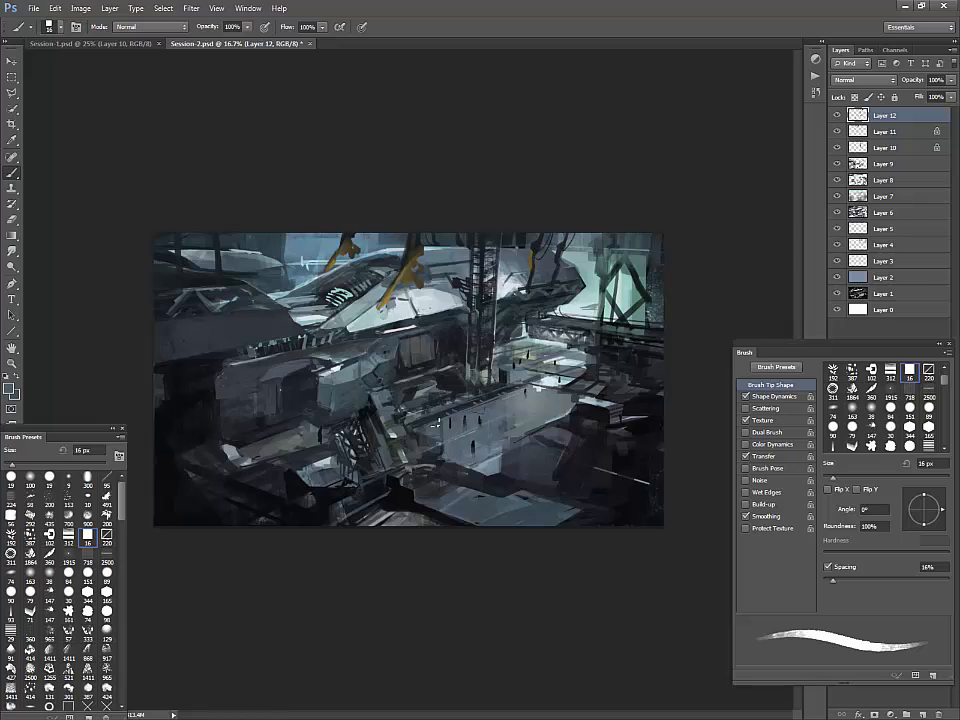
- Sample floor and hull tones and add a thin accent along the lower edge of the pale hangar floor
{"action": "left_click", "coordinate": [506, 354], "text": "alt"}
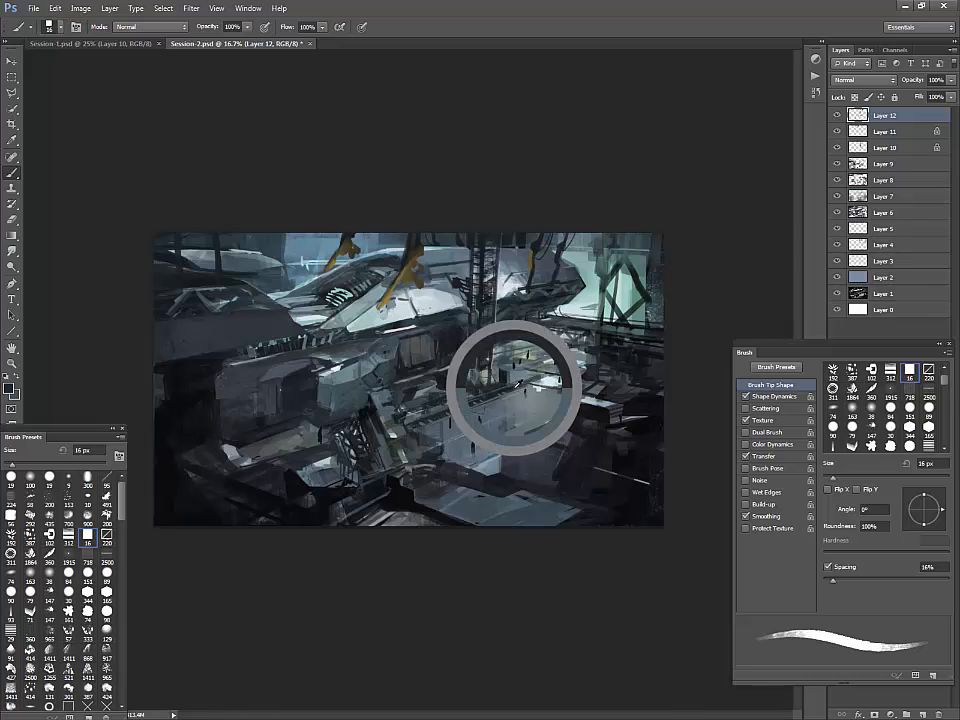
{"action": "mouse_move", "coordinate": [514, 364]}
{"action": "left_mouse_down"}
{"action": "mouse_move", "coordinate": [531, 381]}
{"action": "mouse_move", "coordinate": [400, 286]}
{"action": "left_mouse_up"}
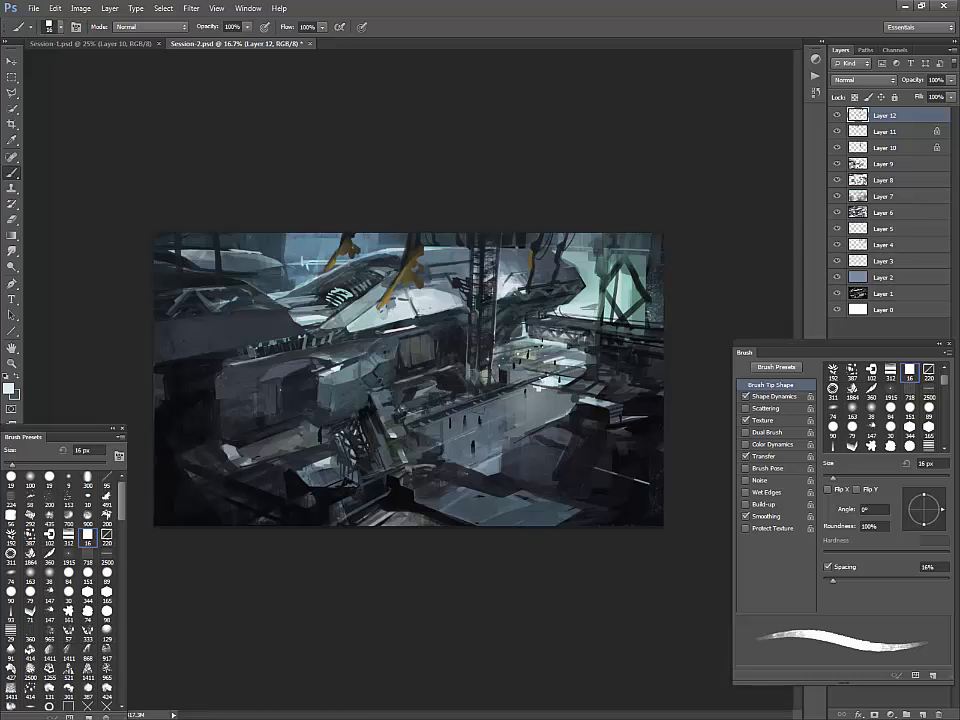
{"action": "left_click", "coordinate": [404, 256], "text": "alt"}
{"action": "left_click", "coordinate": [470, 471], "text": "alt"}
{"action": "left_click_drag", "start_coordinate": [496, 456], "coordinate": [470, 469]}
- Sample deck tones and paint dark rib-like strokes on the lower-left deck beside the round machinery
{"action": "left_click", "coordinate": [328, 452], "text": "alt"}
{"action": "left_click", "coordinate": [326, 454], "text": "alt"}
{"action": "mouse_move", "coordinate": [314, 458]}
{"action": "left_mouse_down"}
{"action": "mouse_move", "coordinate": [327, 453]}
{"action": "mouse_move", "coordinate": [263, 481]}
{"action": "mouse_move", "coordinate": [275, 478]}
{"action": "left_mouse_up"}
{"action": "left_click", "coordinate": [330, 450], "text": "alt"}
{"action": "left_click", "coordinate": [303, 474], "text": "alt"}
{"action": "left_click", "coordinate": [296, 468], "text": "alt"}
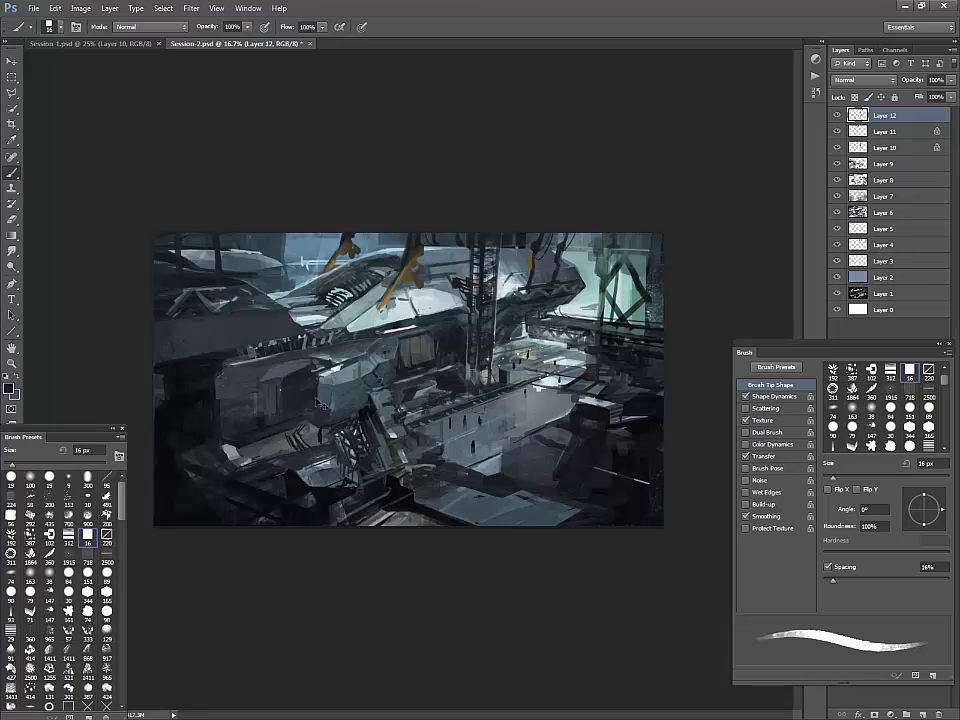
- Set the foreground colour to blue #457299 and accent the dark ribs on the lower-left deck
{"action": "left_click", "coordinate": [436, 410], "text": "alt"}
{"action": "left_click", "coordinate": [8, 388]}
{"action": "left_click", "coordinate": [537, 555]}
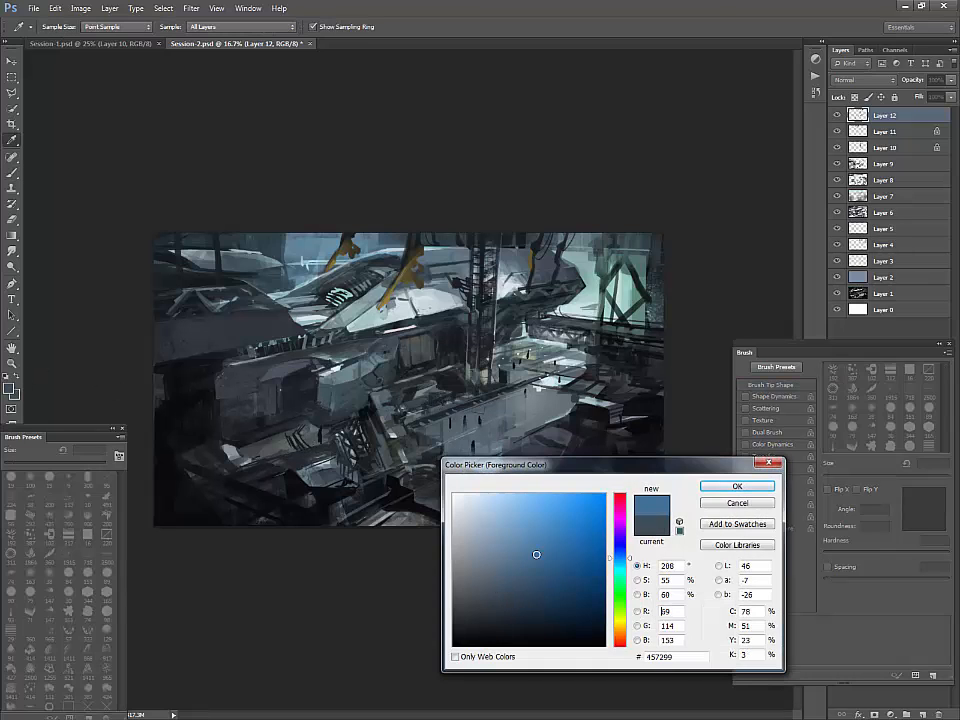
{"action": "left_click", "coordinate": [733, 488]}
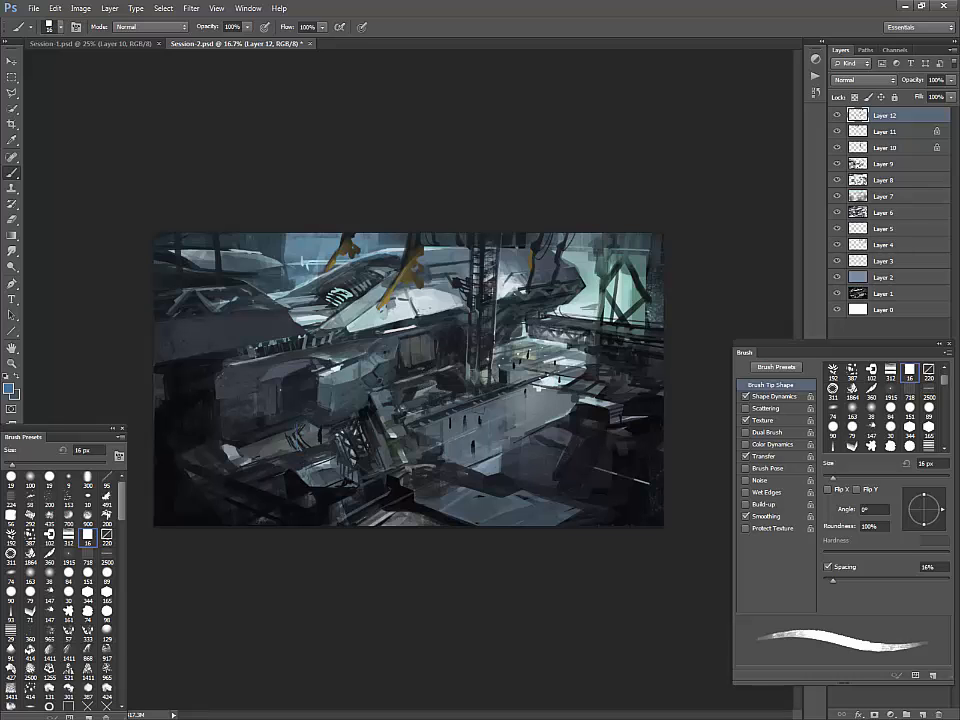
- Change the foreground colour to a pale teal and dot tiny lights under the ship beside the lattice tower
{"action": "left_click", "coordinate": [12, 389]}
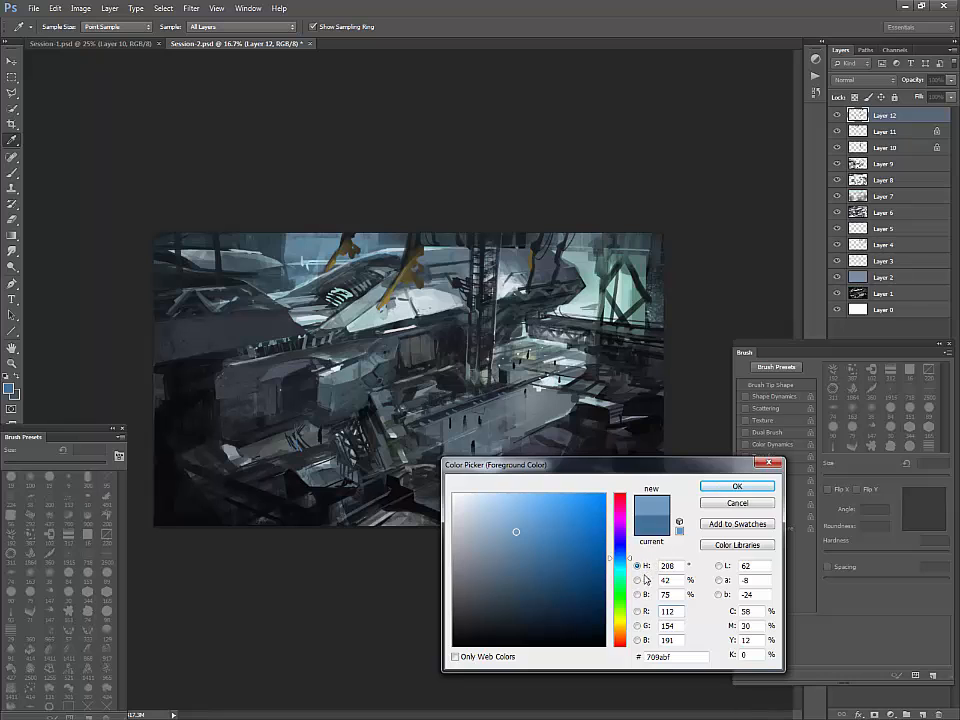
{"action": "left_click_drag", "start_coordinate": [560, 595], "coordinate": [498, 538]}
{"action": "left_click", "coordinate": [626, 568]}
{"action": "left_click", "coordinate": [505, 528]}
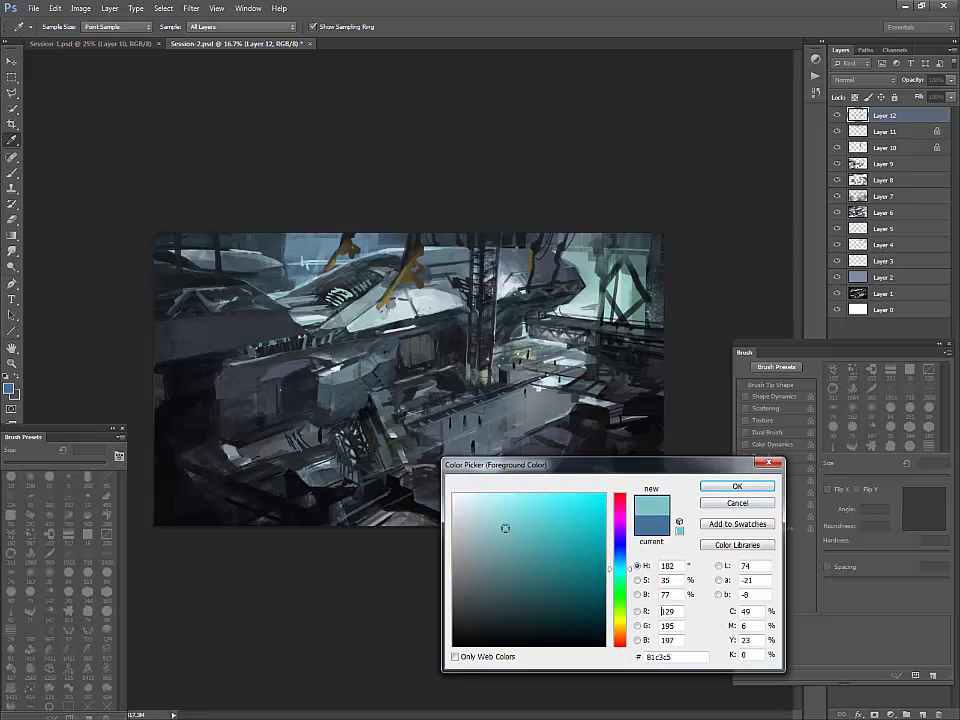
{"action": "left_click", "coordinate": [625, 568]}
{"action": "left_click", "coordinate": [737, 486]}
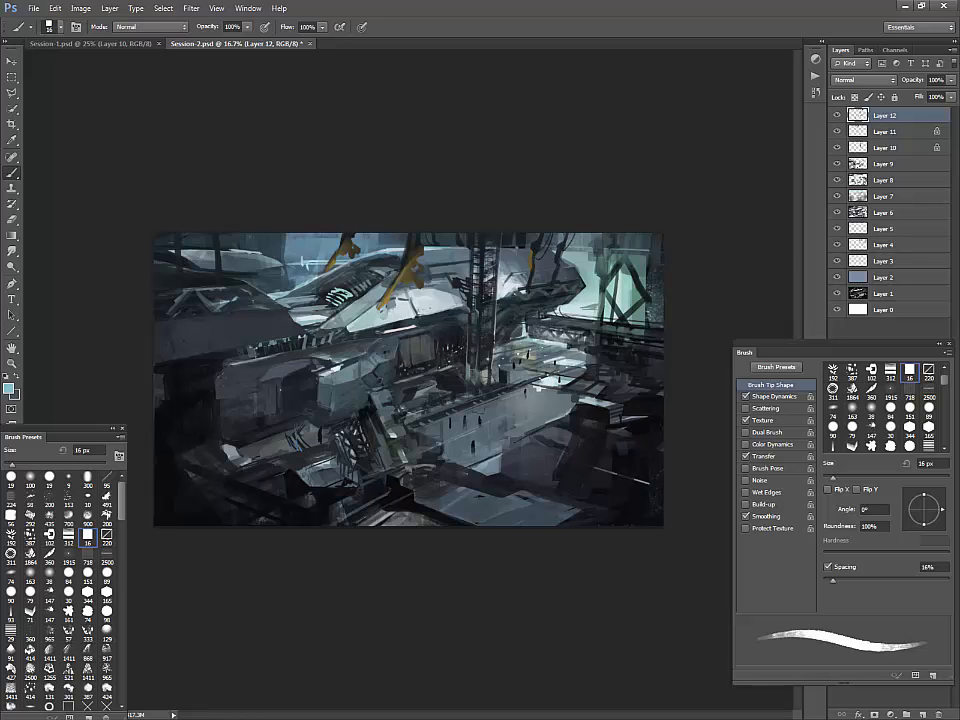
- Paint small teal details in the dark recess of the hull block and sample a dark tone to adjust the ribs below
{"action": "left_click", "coordinate": [290, 395], "text": "alt"}
{"action": "left_click_drag", "start_coordinate": [300, 384], "coordinate": [299, 396]}
{"action": "left_click", "coordinate": [296, 427], "text": "alt"}
{"action": "left_click_drag", "start_coordinate": [295, 434], "coordinate": [302, 447]}
- Set a salmon-orange foreground colour and dot small warning lights on the dark wall in the painting's left half
{"action": "left_click", "coordinate": [9, 387]}
{"action": "left_click", "coordinate": [512, 516]}
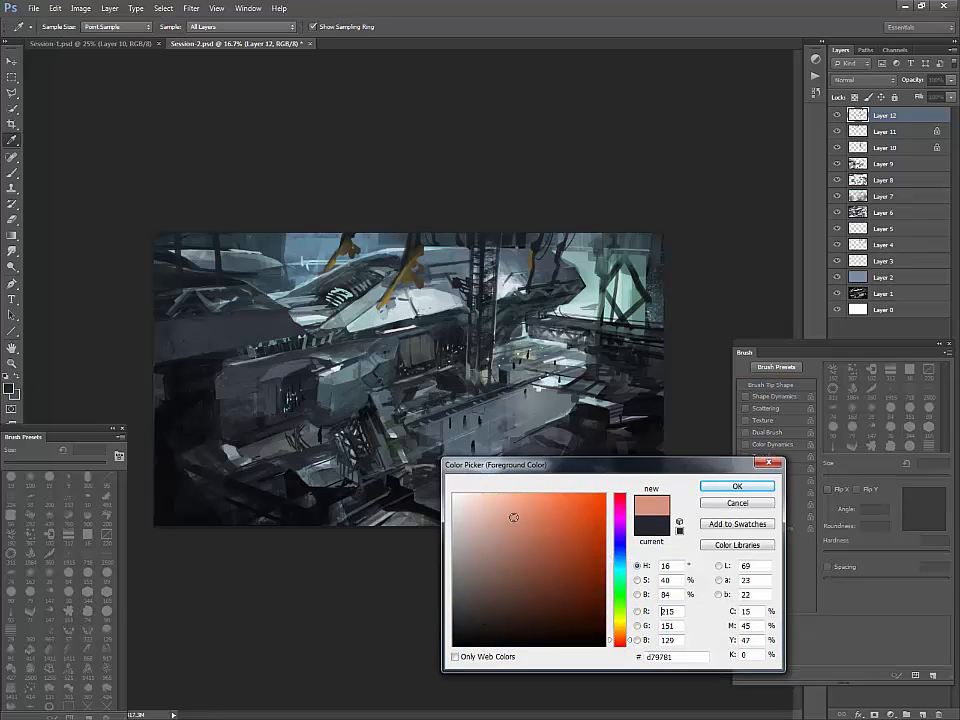
{"action": "left_click", "coordinate": [737, 486]}
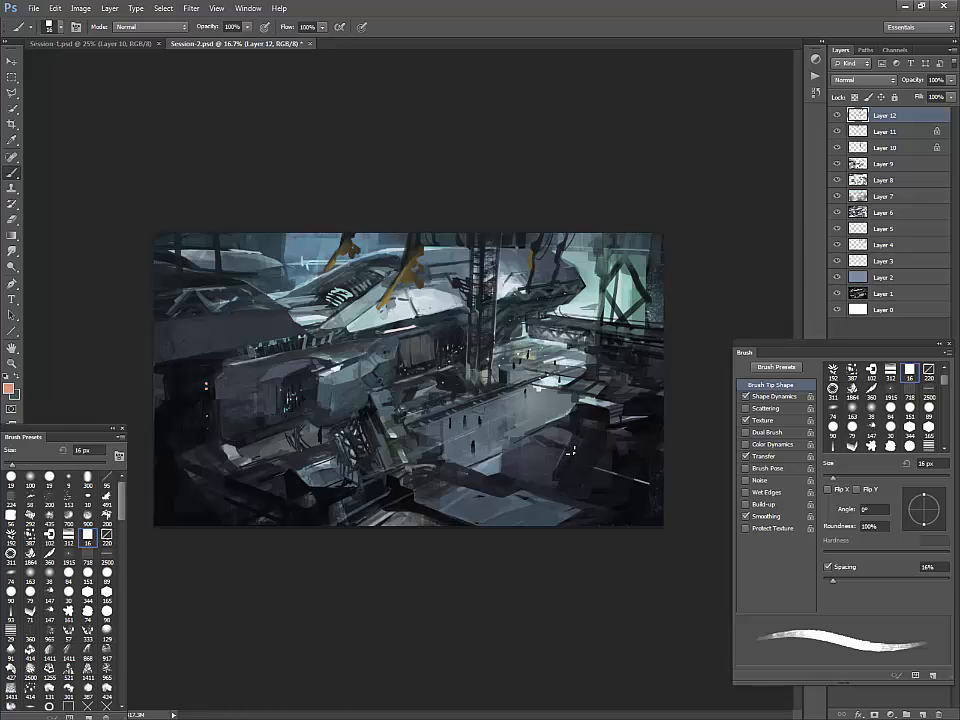
- Sample tones and paint fine hatched details along the base of the angled machinery near the bottom centre
{"action": "left_click", "coordinate": [434, 245], "text": "alt"}
{"action": "left_click", "coordinate": [358, 243], "text": "alt"}
{"action": "left_click", "coordinate": [390, 462], "text": "alt"}
{"action": "left_click_drag", "start_coordinate": [371, 477], "coordinate": [382, 476]}
{"action": "left_click", "coordinate": [371, 484], "text": "alt"}
{"action": "left_click", "coordinate": [388, 458], "text": "alt"}
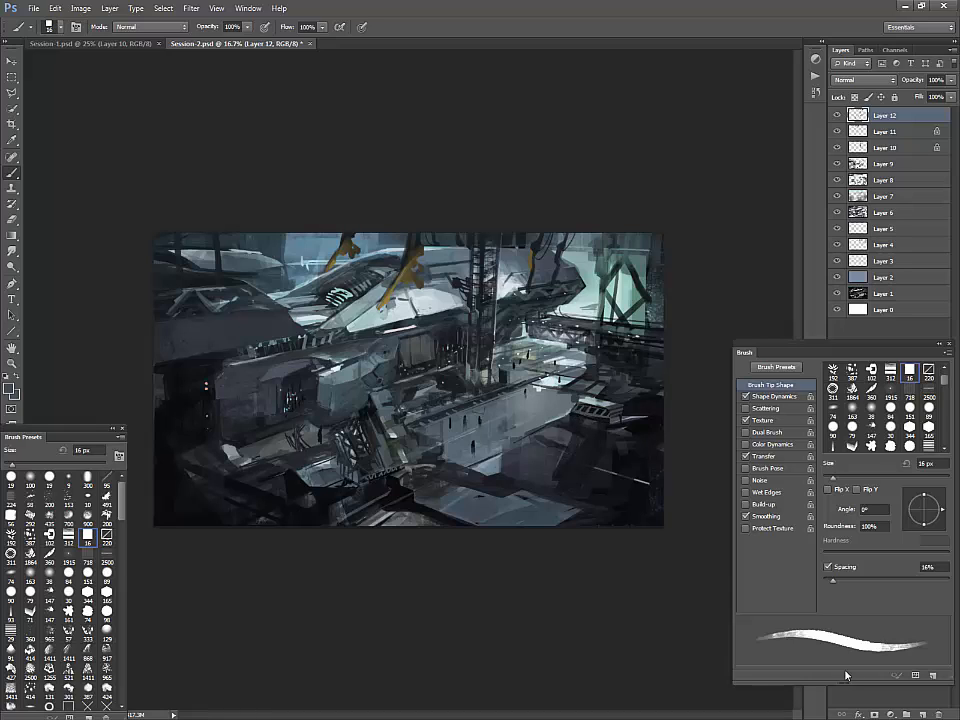
- Place the Tesla_auto_bots factory photo into the painting as a new layer
{"action": "key", "text": "v"}
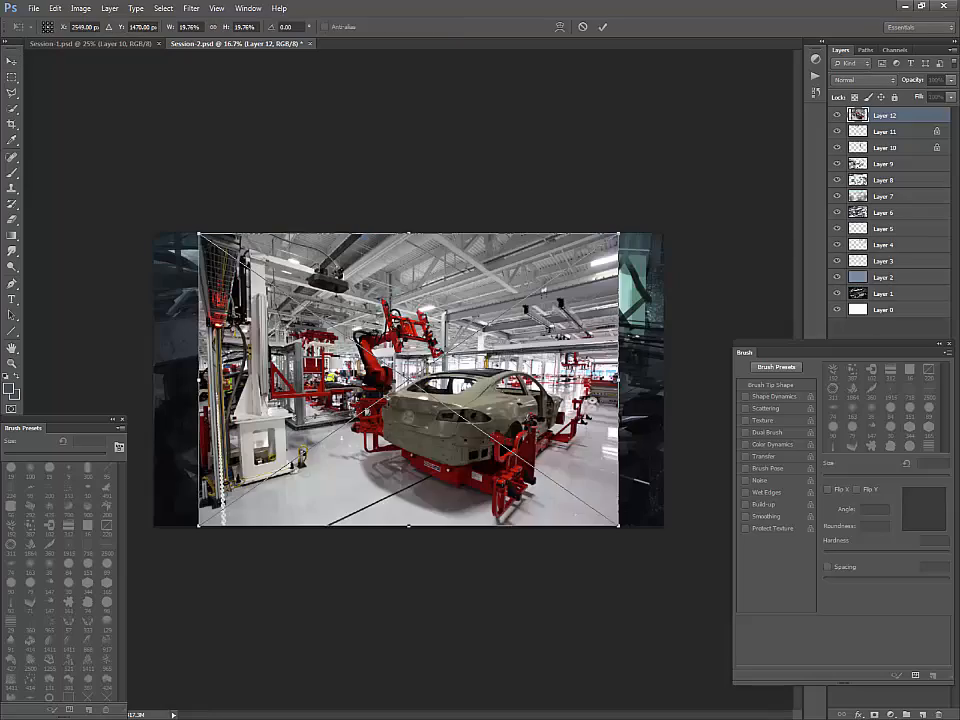
{"action": "key", "text": "alt+Tab"}
{"action": "left_click_drag", "start_coordinate": [560, 150], "coordinate": [515, 165]}
- Look through the industrial reference photos in Windows Photo Viewer, starting from Tesla_auto_bots.jpg, and close the viewer
{"action": "double_click", "coordinate": [430, 433]}
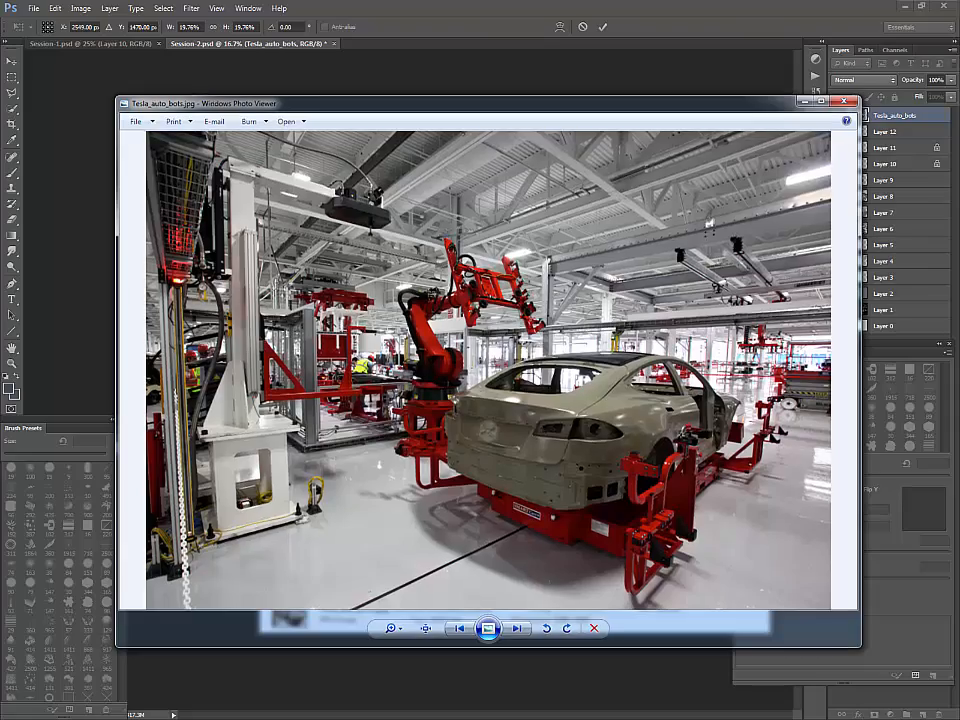
{"action": "key", "text": "Right"}
{"action": "key", "text": "Right"}
{"action": "key", "text": "Right"}
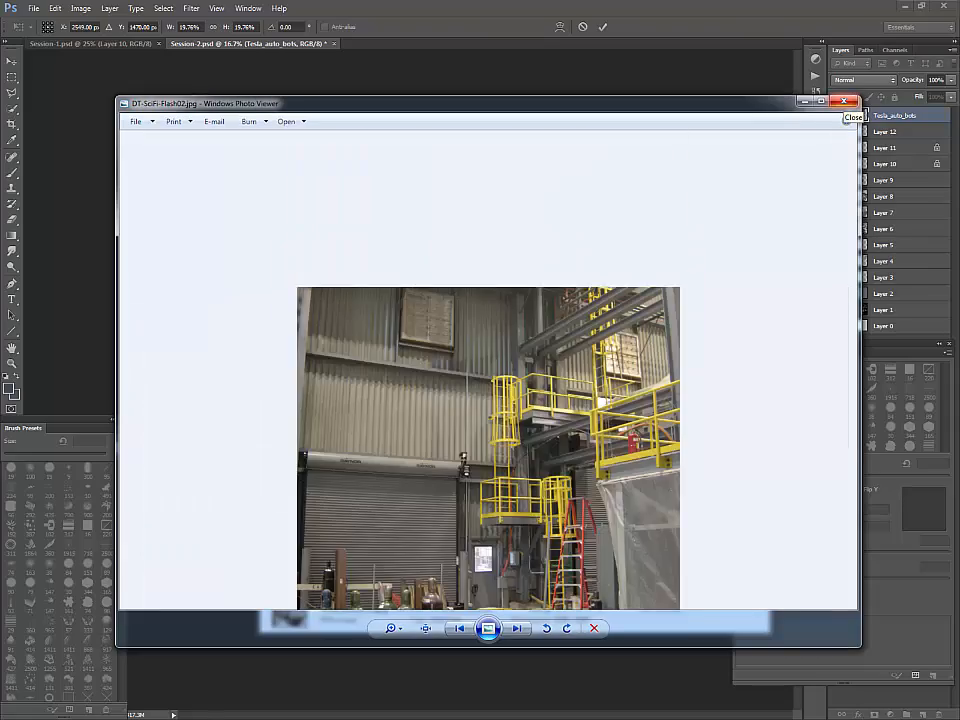
{"action": "key", "text": "Right"}
{"action": "key", "text": "Right"}
{"action": "key", "text": "Right"}
{"action": "key", "text": "Right"}
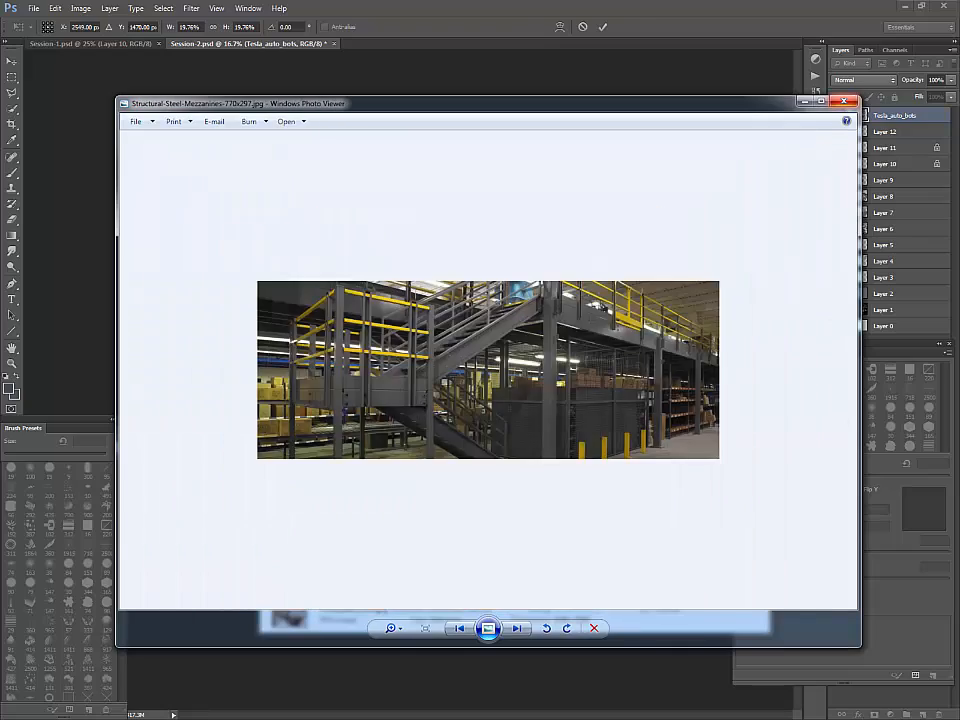
{"action": "key", "text": "Right"}
{"action": "left_click", "coordinate": [844, 101]}
{"action": "left_click", "coordinate": [757, 161]}
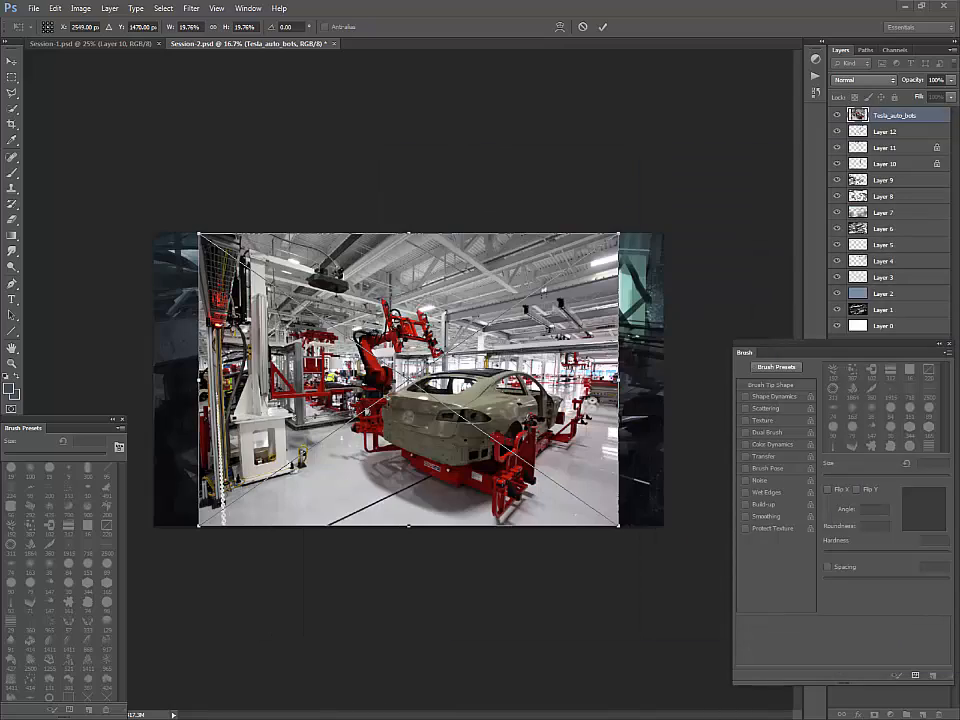
- Scale the placed factory photo down to about 13%, flip it horizontally and position it over the hangar floor
{"action": "left_click_drag", "start_coordinate": [618, 233], "coordinate": [474, 333]}
{"action": "left_click_drag", "start_coordinate": [416, 393], "coordinate": [478, 412]}
{"action": "right_click", "coordinate": [477, 455]}
{"action": "left_click", "coordinate": [515, 636]}
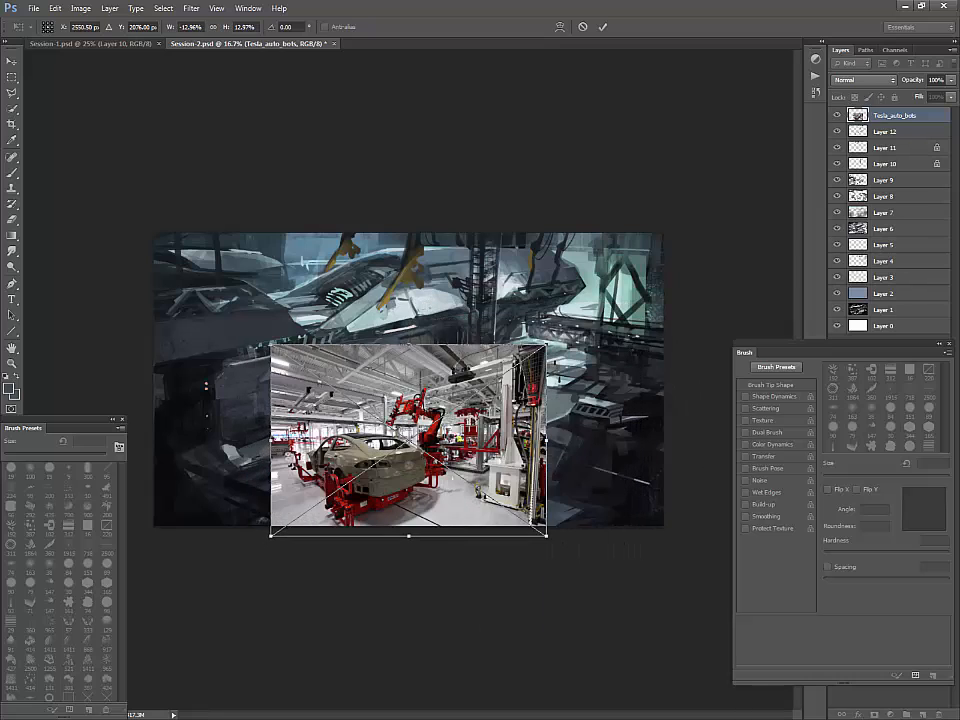
{"action": "left_click_drag", "start_coordinate": [450, 460], "coordinate": [518, 431]}
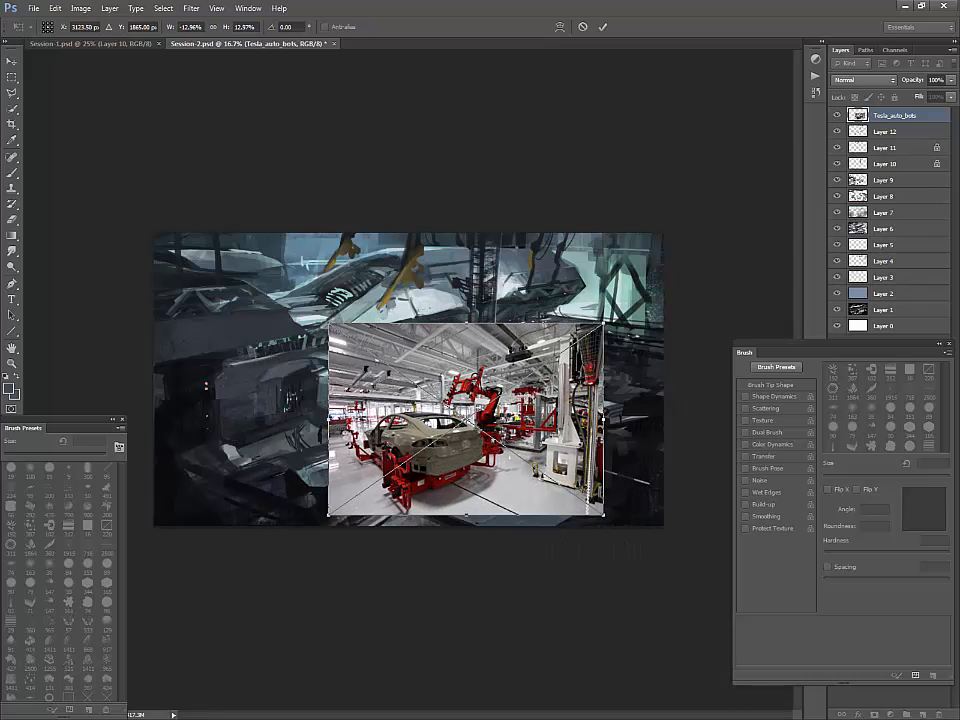
- Enlarge and skew the factory photo to follow the hangar's perspective across most of the painting
{"action": "left_click_drag", "start_coordinate": [329, 323], "coordinate": [310, 382]}
{"action": "left_click_drag", "start_coordinate": [604, 419], "coordinate": [675, 502]}
{"action": "left_click_drag", "start_coordinate": [568, 446], "coordinate": [602, 366]}
{"action": "left_click_drag", "start_coordinate": [342, 295], "coordinate": [335, 209]}
{"action": "left_click_drag", "start_coordinate": [359, 432], "coordinate": [294, 486]}
{"action": "left_click_drag", "start_coordinate": [315, 348], "coordinate": [171, 352]}
{"action": "left_click_drag", "start_coordinate": [625, 383], "coordinate": [607, 395]}
{"action": "left_click_drag", "start_coordinate": [689, 424], "coordinate": [656, 337]}
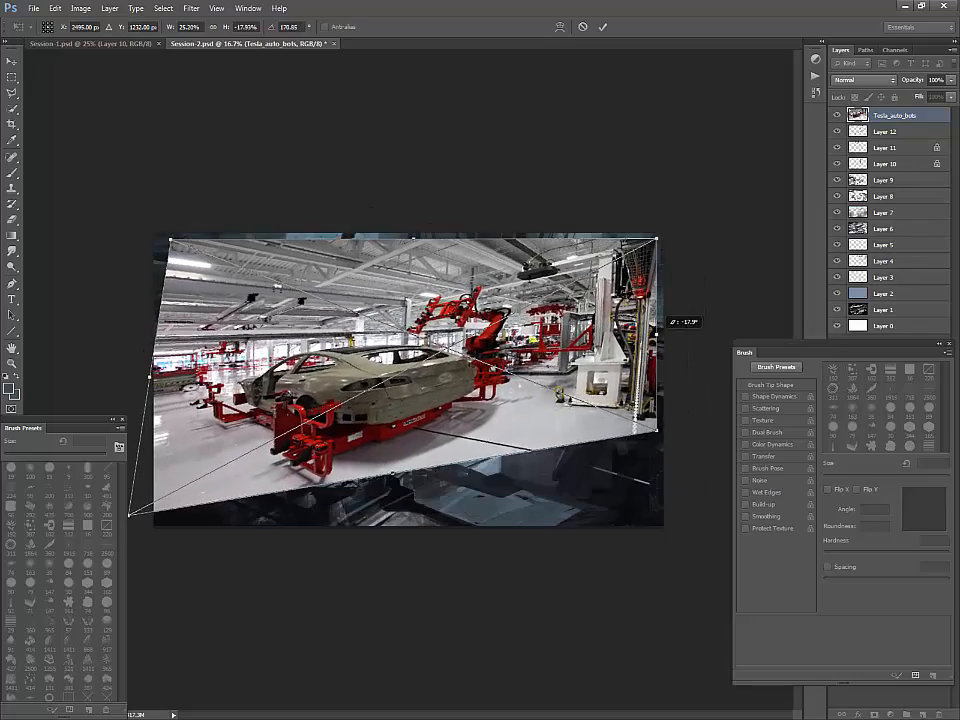
{"action": "key", "text": "Return"}
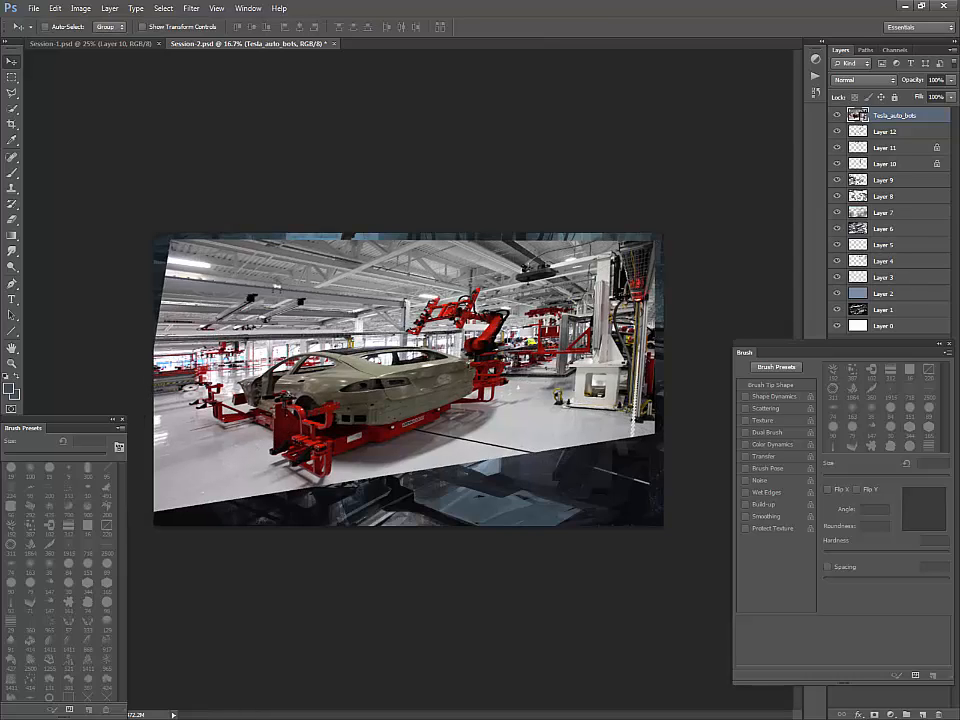
- Rasterize the Tesla_auto_bots layer
{"action": "right_click", "coordinate": [897, 115]}
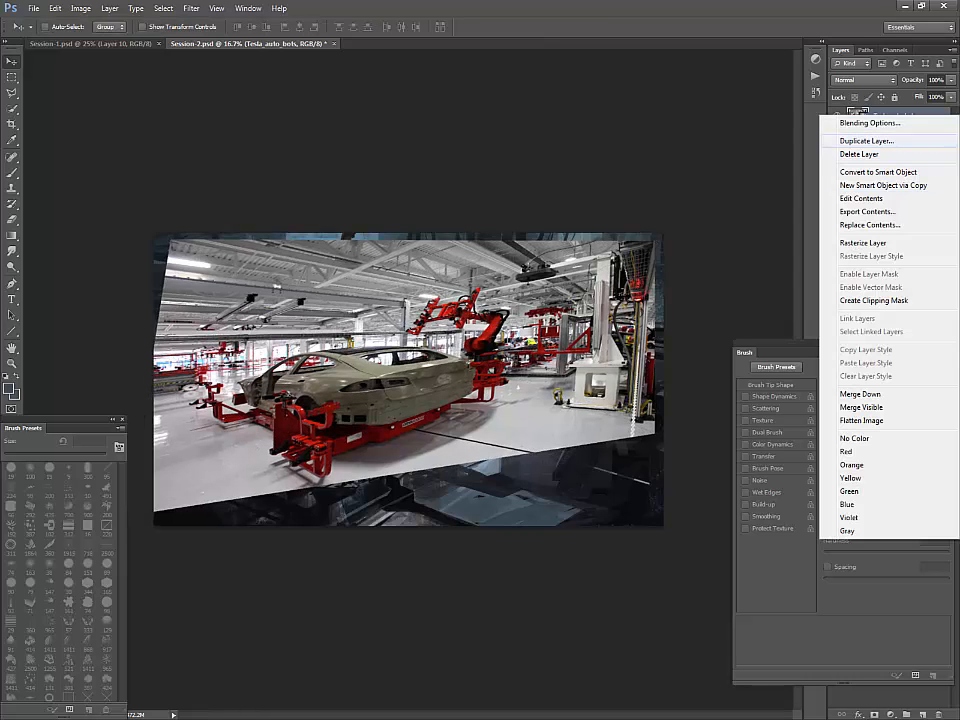
{"action": "left_click", "coordinate": [866, 242]}
{"action": "right_click", "coordinate": [897, 115]}
{"action": "key", "text": "Escape"}
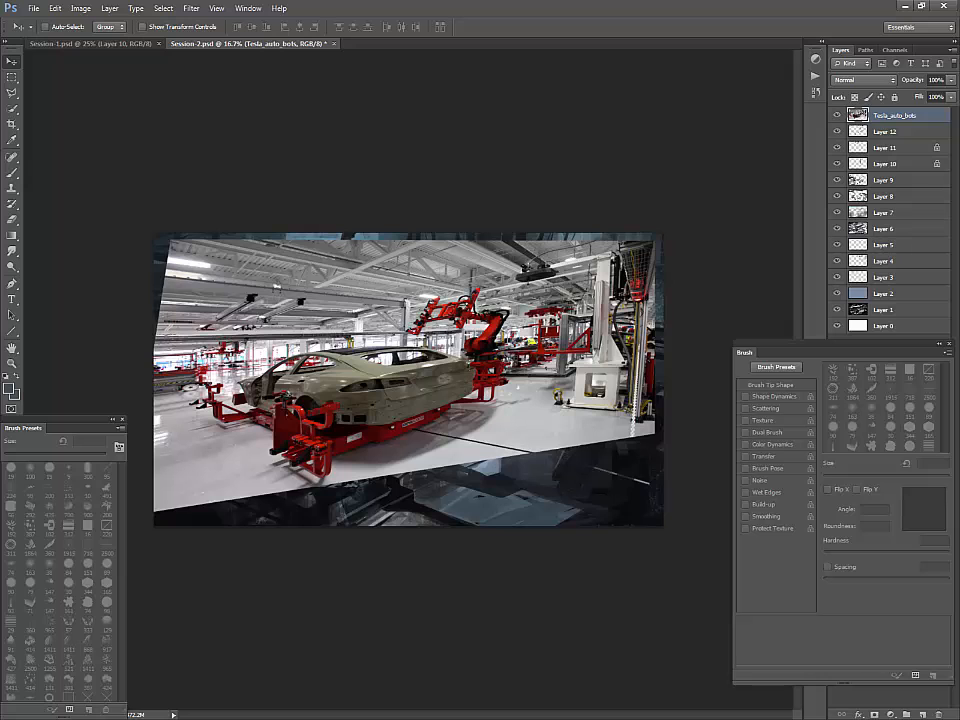
- Hide the photo over dark areas by splitting its underlying-layer Blend If black point to 45/129
{"action": "double_click", "coordinate": [926, 116]}
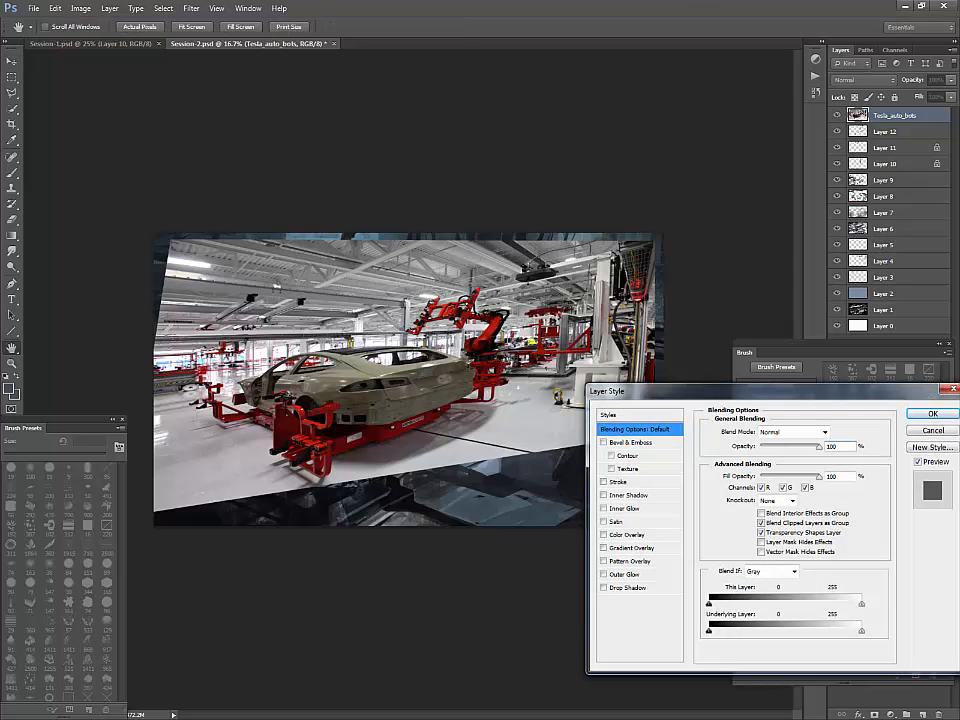
{"action": "left_click_drag", "start_coordinate": [709, 630], "coordinate": [787, 630]}
{"action": "left_click_drag", "start_coordinate": [862, 631], "coordinate": [806, 631]}
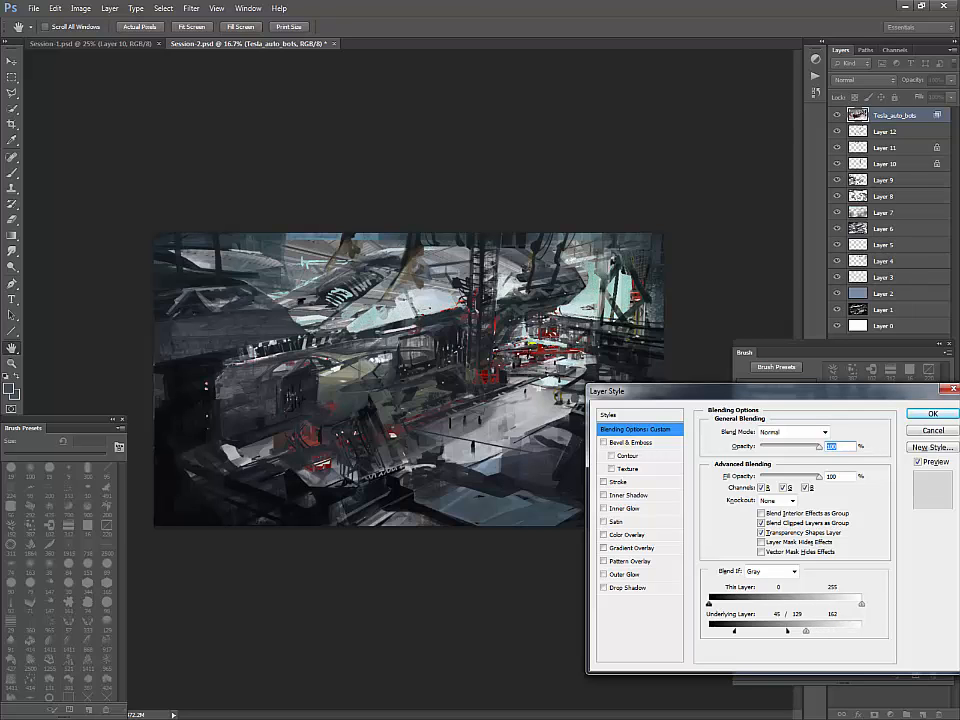
{"action": "left_click_drag", "start_coordinate": [862, 604], "coordinate": [861, 604]}
{"action": "left_click_drag", "start_coordinate": [806, 631], "coordinate": [862, 631]}
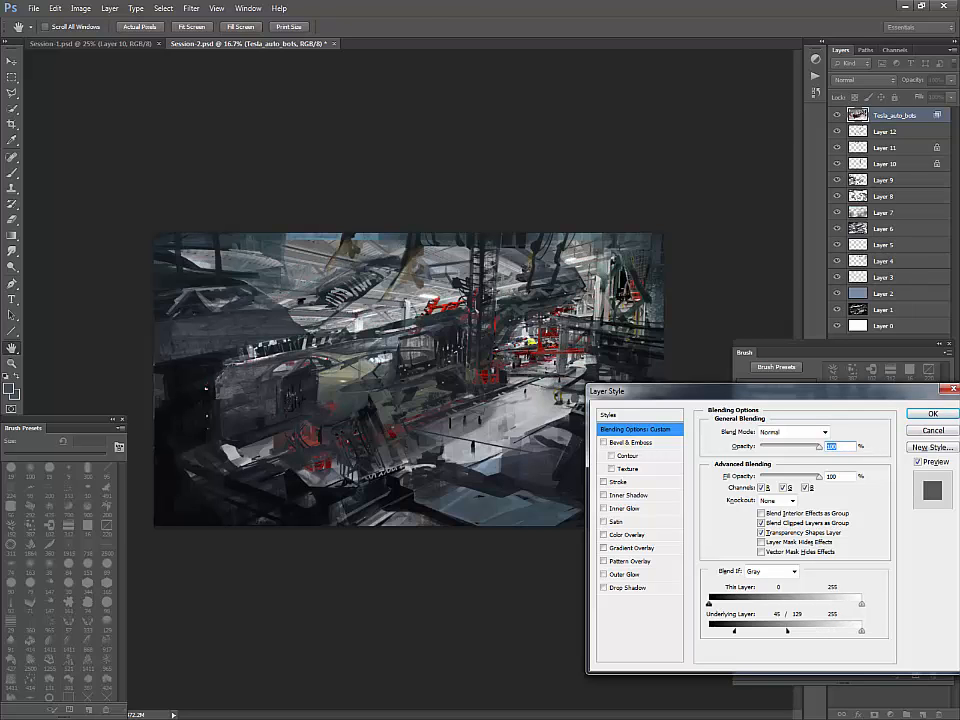
{"action": "left_click", "coordinate": [932, 414]}
- Set the Tesla_auto_bots layer to Overlay and shift the photo up towards the painting's upper-right corner
{"action": "left_click", "coordinate": [880, 80]}
{"action": "left_click", "coordinate": [858, 236]}
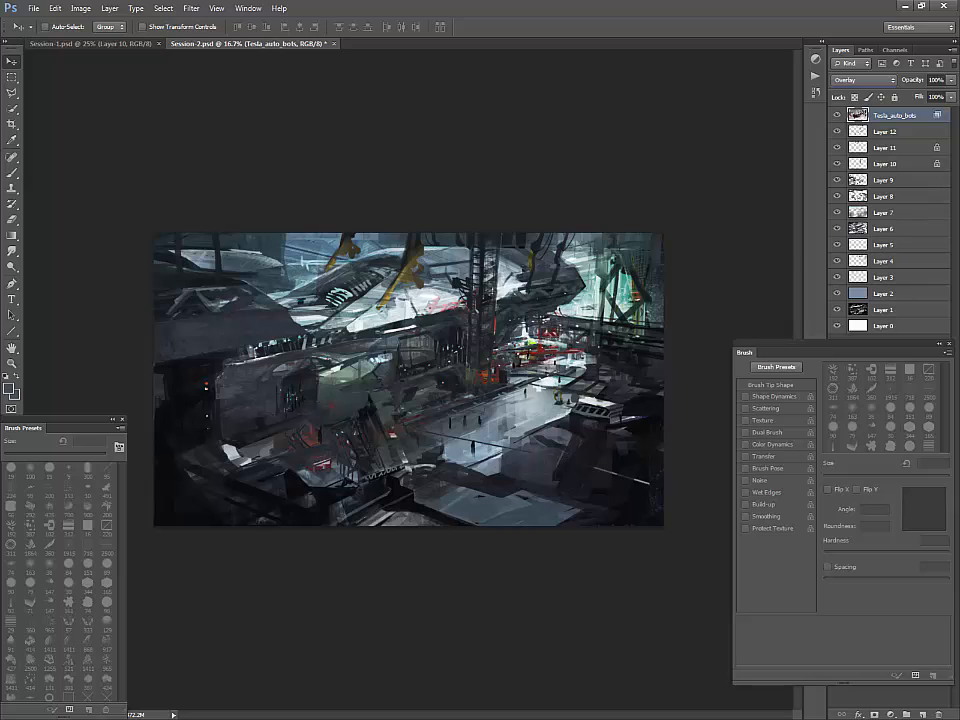
{"action": "left_click_drag", "start_coordinate": [600, 357], "coordinate": [665, 302]}
- Reset the photo layer's underlying Blend If black point to 0 and change its blend mode to Soft Light
{"action": "double_click", "coordinate": [924, 116]}
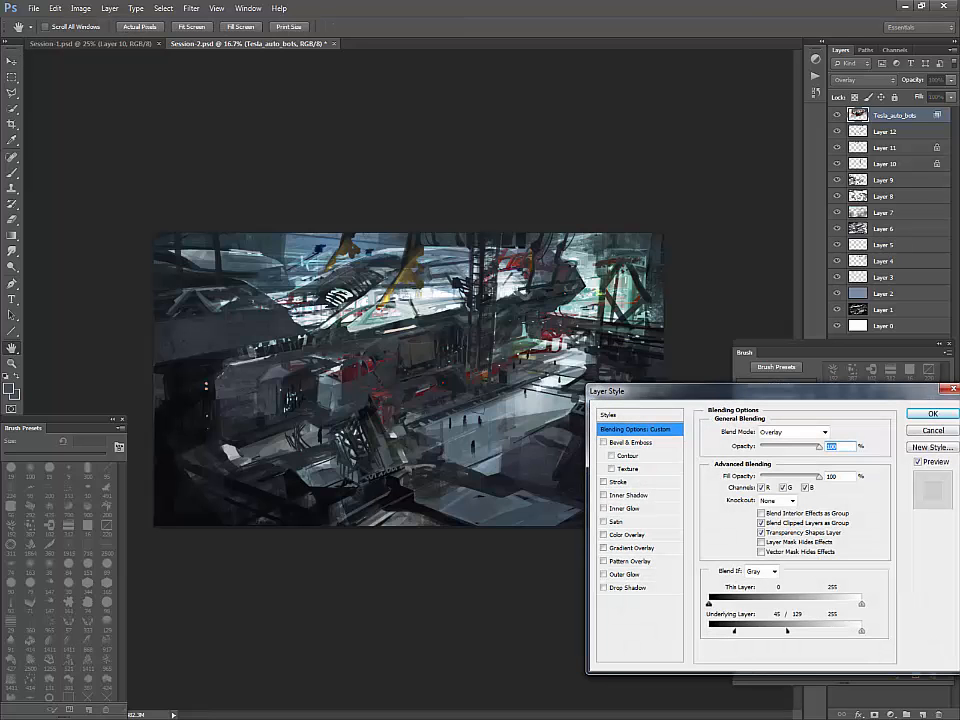
{"action": "left_click_drag", "start_coordinate": [787, 631], "coordinate": [709, 631]}
{"action": "left_click", "coordinate": [932, 414]}
{"action": "left_click", "coordinate": [865, 80]}
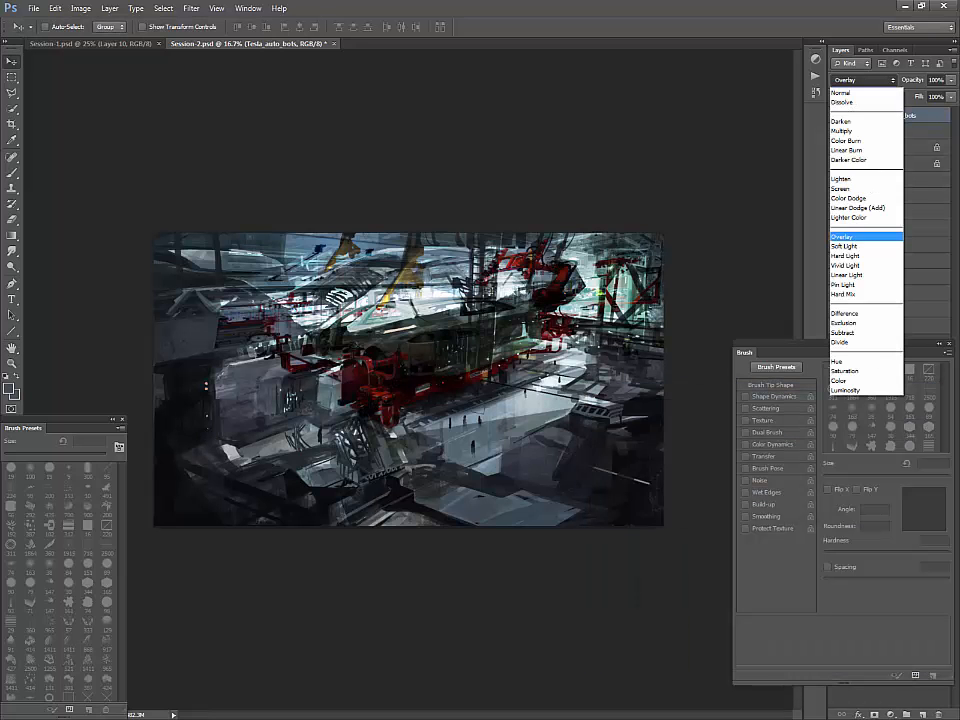
{"action": "left_click", "coordinate": [846, 246]}
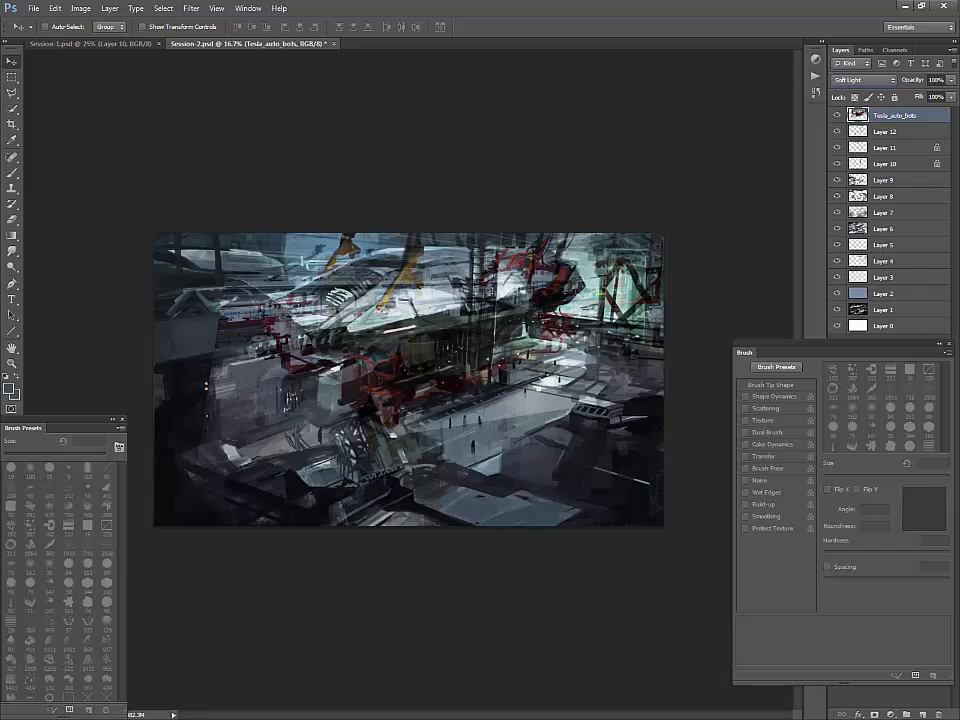
- Set the Tesla_auto_bots layer to Normal and hide its bright areas by splitting its This Layer Blend If white point to 53/109
{"action": "left_click", "coordinate": [865, 80]}
{"action": "left_click", "coordinate": [846, 92]}
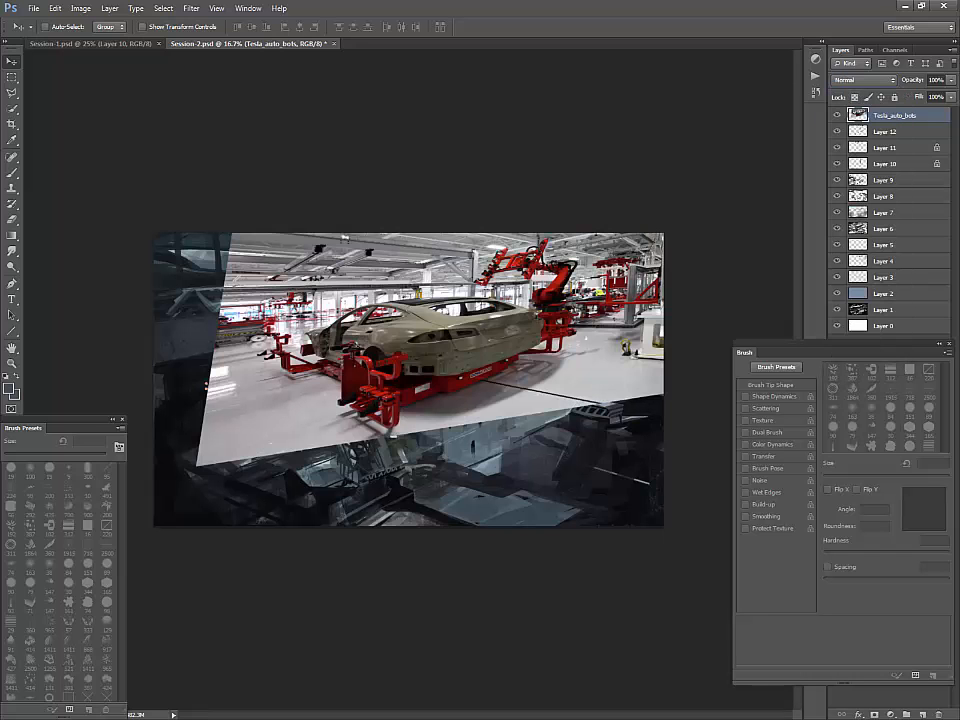
{"action": "double_click", "coordinate": [932, 115]}
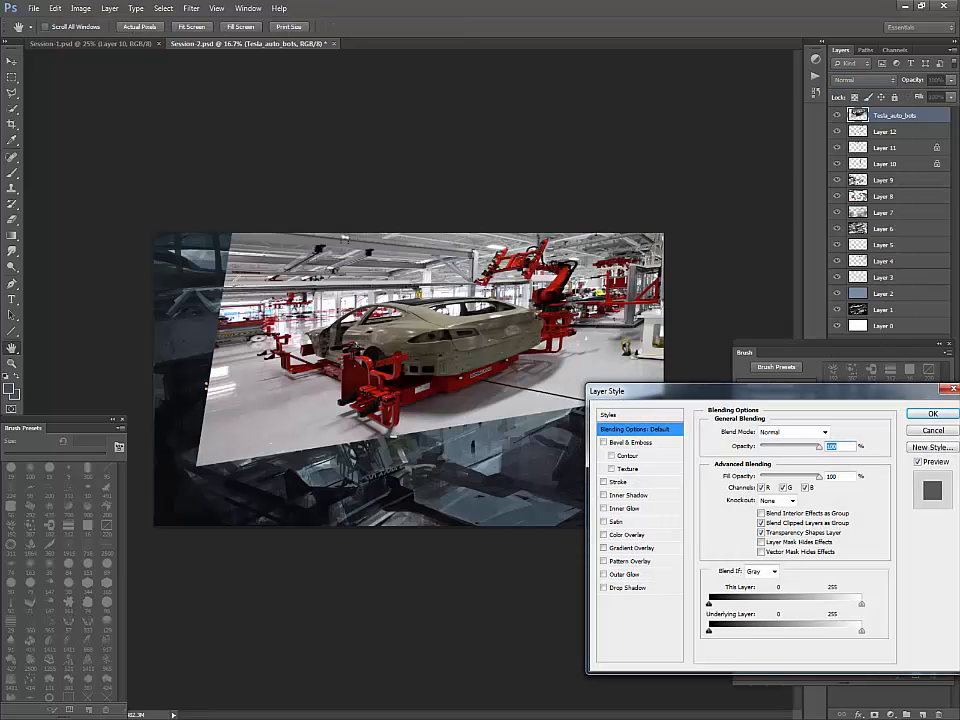
{"action": "left_click_drag", "start_coordinate": [861, 604], "coordinate": [739, 604]}
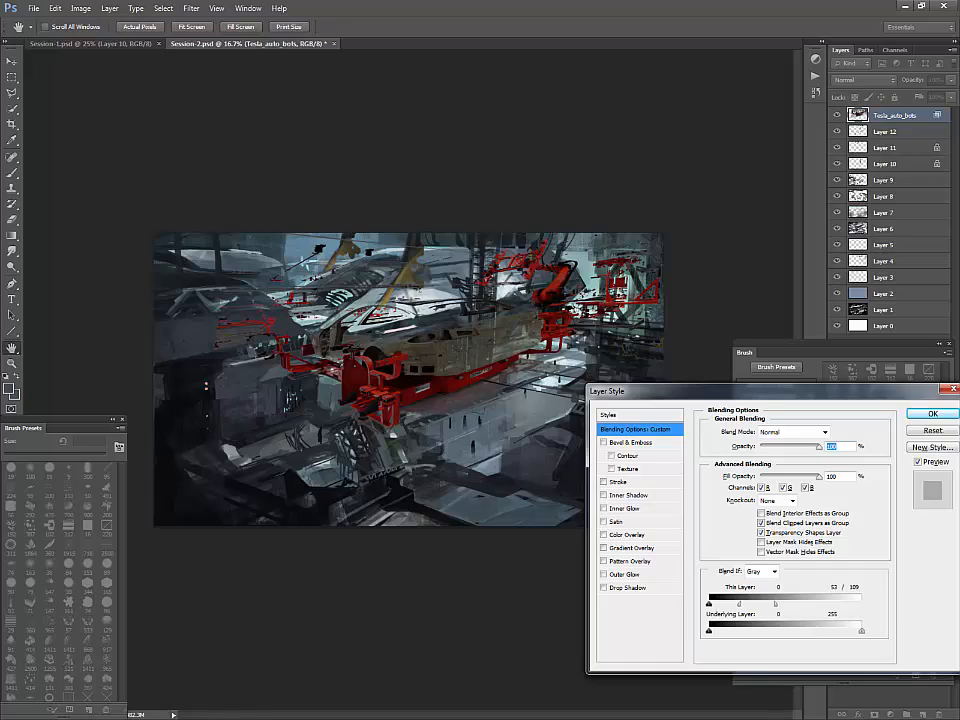
{"action": "key", "text": "Return"}
- Shift the factory photo down towards the lower-left foreground of the painting
{"action": "key", "text": "ctrl+t"}
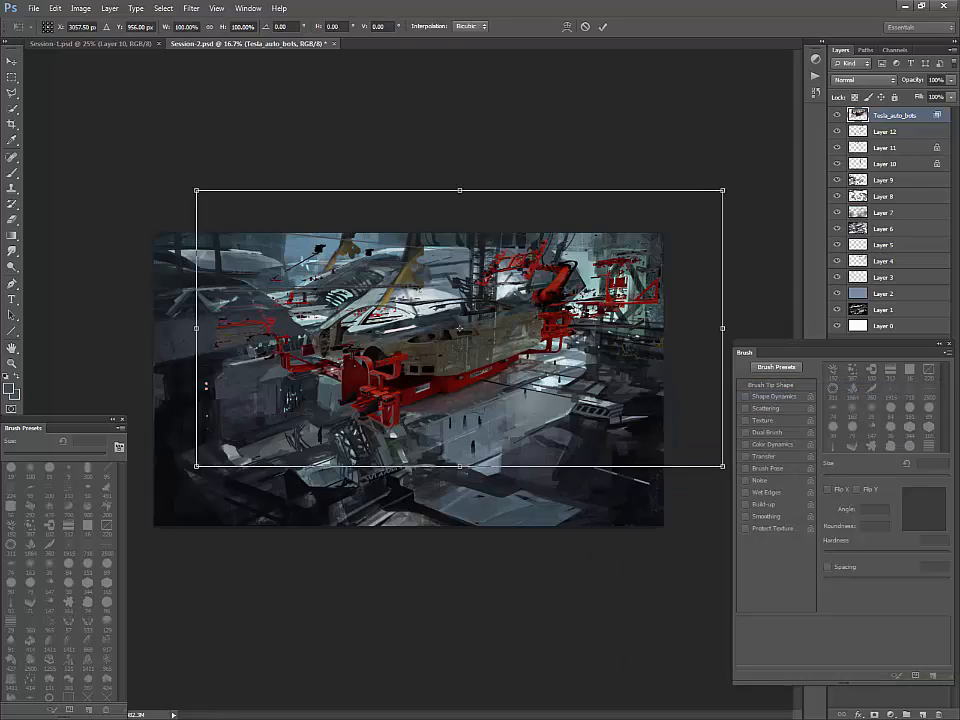
{"action": "left_click_drag", "start_coordinate": [534, 320], "coordinate": [433, 390]}
{"action": "key", "text": "Return"}
- Select the right part of the photo and skew it downward by about 23°, widening it to about 119%
{"action": "key", "text": "m"}
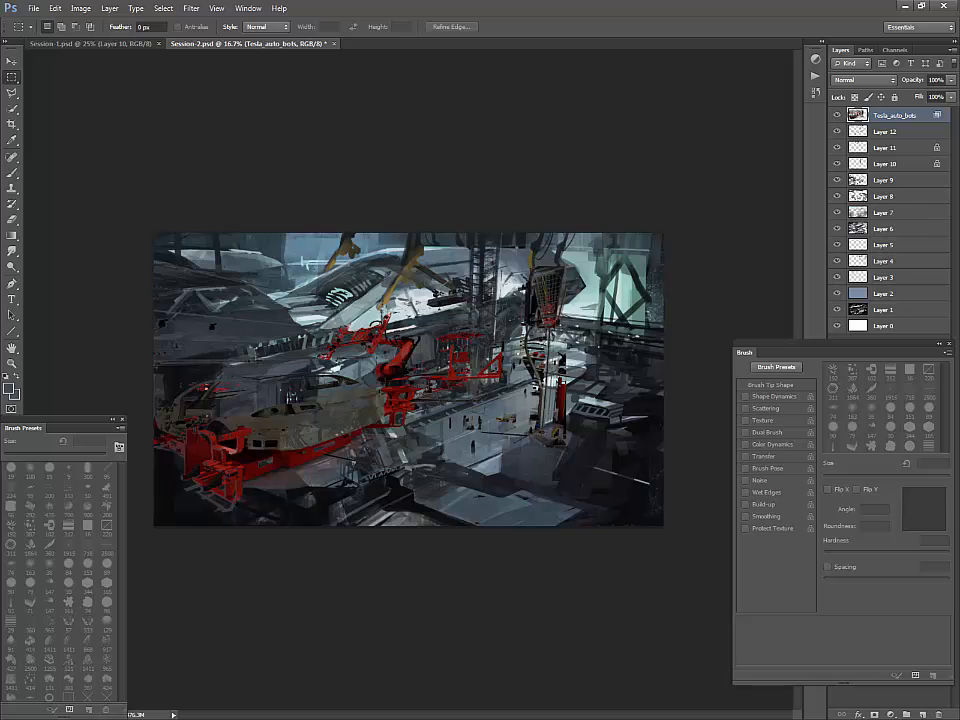
{"action": "left_click_drag", "start_coordinate": [651, 234], "coordinate": [425, 525]}
{"action": "left_click_drag", "start_coordinate": [650, 380], "coordinate": [700, 488]}
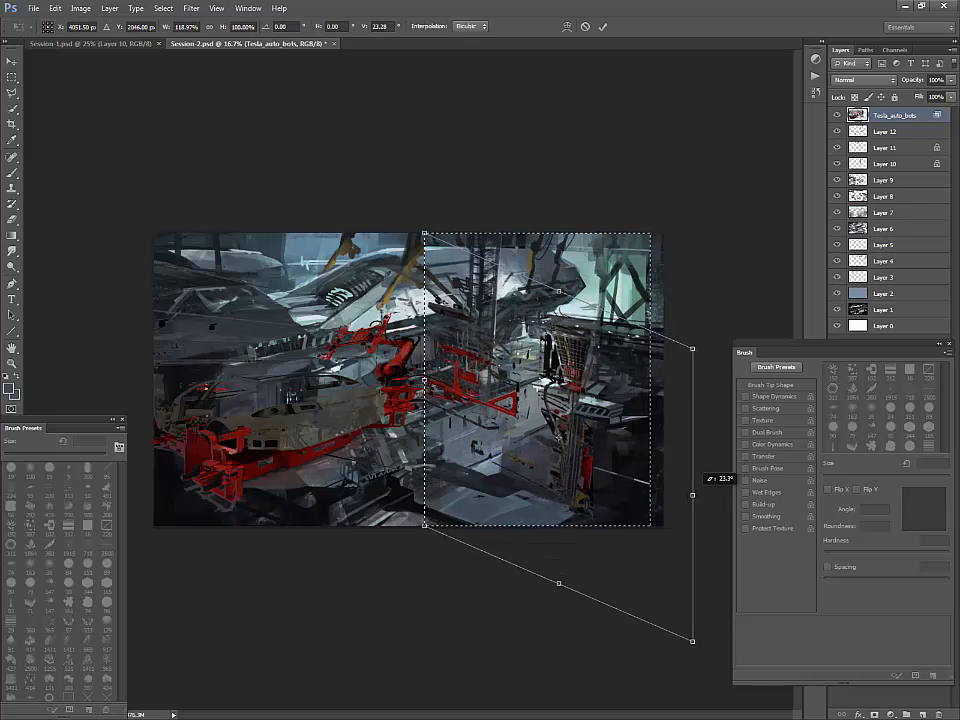
{"action": "key", "text": "Return"}
{"action": "key", "text": "ctrl+d"}
- Lasso and delete the upper cage part of the photo's skewed tower on the right side of the painting
{"action": "key", "text": "l"}
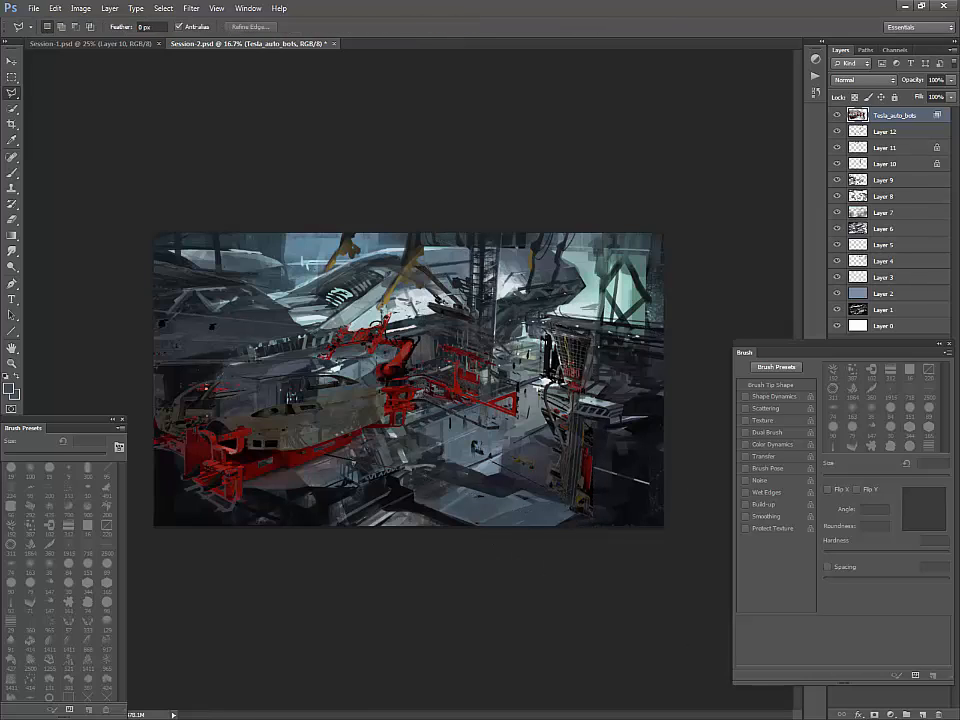
{"action": "mouse_move", "coordinate": [595, 402]}
{"action": "left_mouse_down"}
{"action": "mouse_move", "coordinate": [626, 321]}
{"action": "mouse_move", "coordinate": [560, 393]}
{"action": "mouse_move", "coordinate": [598, 400]}
{"action": "left_mouse_up"}
{"action": "key", "text": "Delete"}
{"action": "key", "text": "ctrl+d"}
- Compare the painting without the photo layer and delete the photo fragments covering the central hull and mast
{"action": "left_click", "coordinate": [837, 115]}
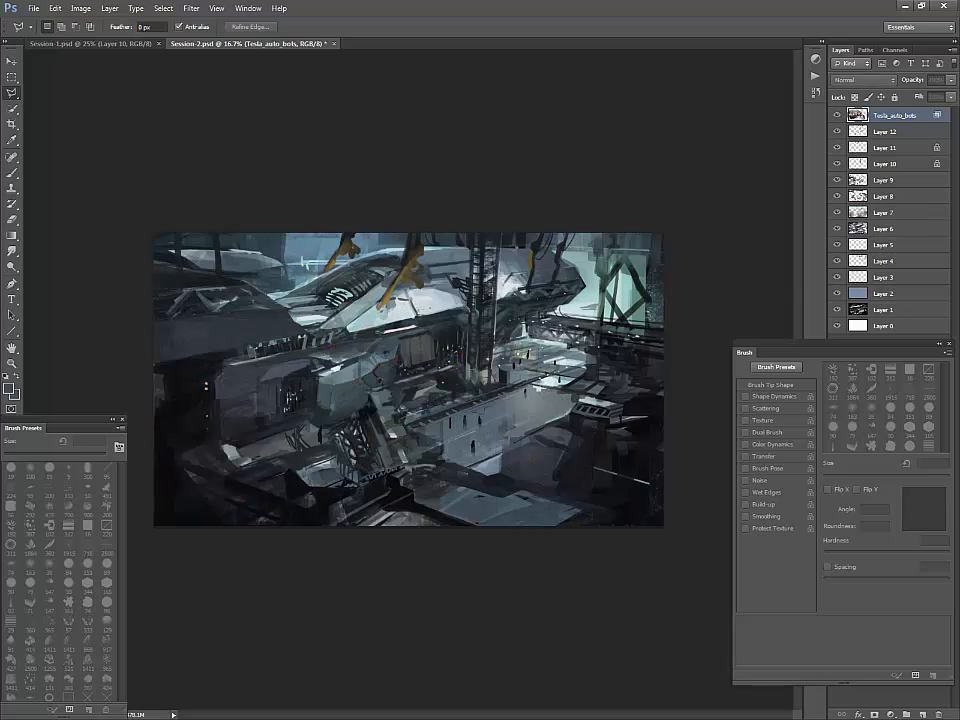
{"action": "left_click", "coordinate": [837, 115]}
{"action": "mouse_move", "coordinate": [509, 364]}
{"action": "left_mouse_down"}
{"action": "mouse_move", "coordinate": [412, 292]}
{"action": "mouse_move", "coordinate": [558, 331]}
{"action": "mouse_move", "coordinate": [512, 365]}
{"action": "left_mouse_up"}
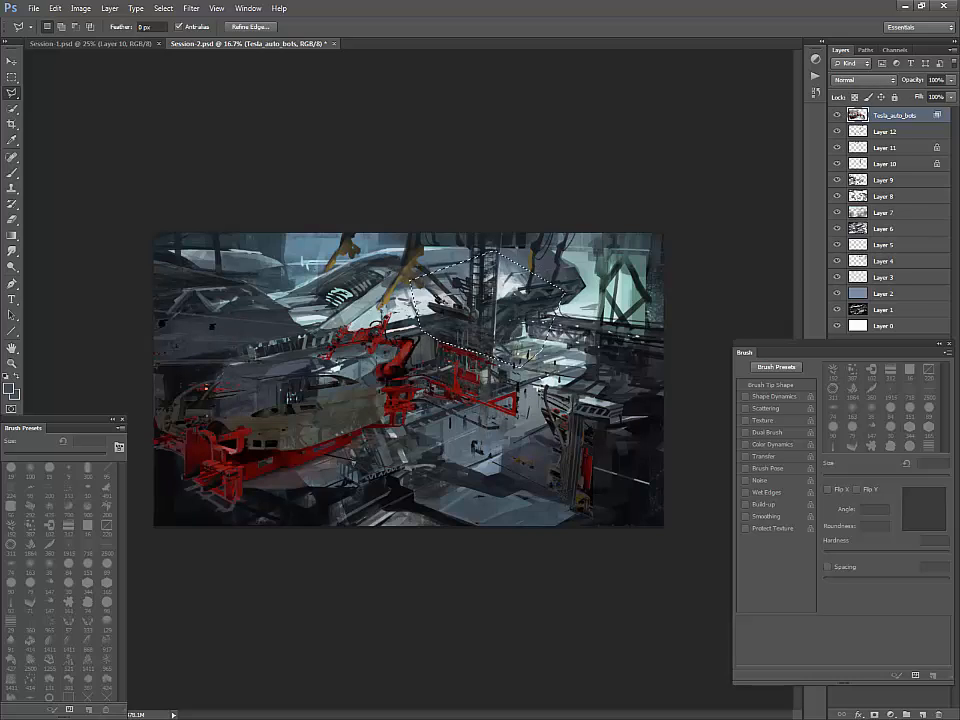
{"action": "key", "text": "Delete"}
{"action": "key", "text": "ctrl+d"}
- Outline the car body above the red rails with a freehand lasso and delete it from the photo layer
{"action": "key", "text": "shift+l"}
{"action": "key", "text": "shift+l"}
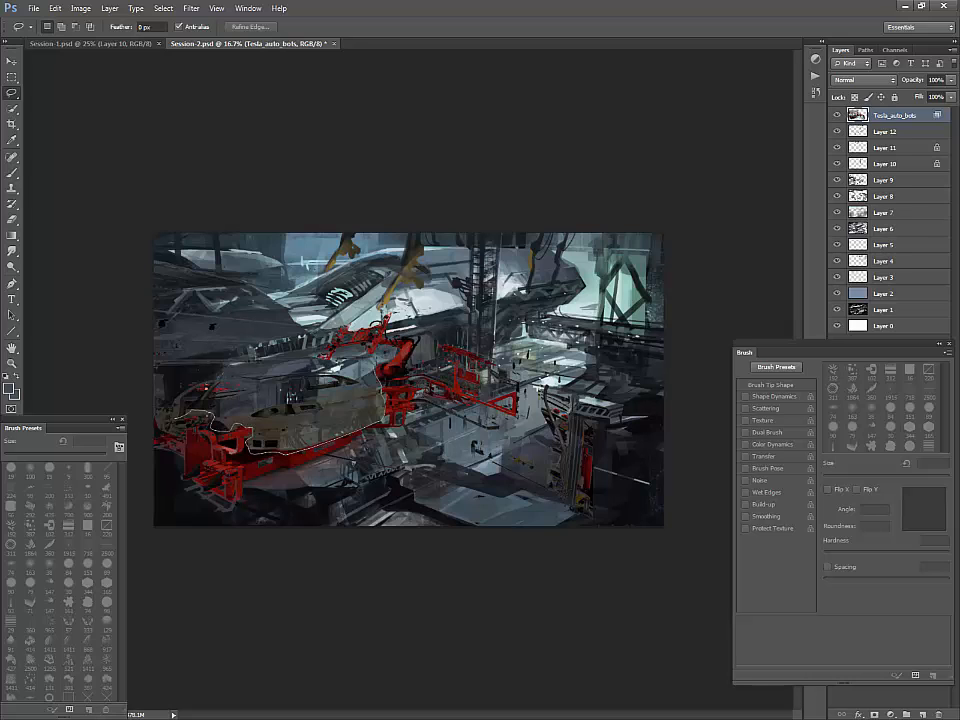
{"action": "mouse_move", "coordinate": [178, 415]}
{"action": "left_mouse_down"}
{"action": "mouse_move", "coordinate": [180, 233]}
{"action": "mouse_move", "coordinate": [335, 250]}
{"action": "mouse_move", "coordinate": [310, 340]}
{"action": "mouse_move", "coordinate": [440, 415]}
{"action": "mouse_move", "coordinate": [428, 378]}
{"action": "mouse_move", "coordinate": [410, 385]}
{"action": "mouse_move", "coordinate": [412, 400]}
{"action": "mouse_move", "coordinate": [438, 360]}
{"action": "left_mouse_up"}
{"action": "key", "text": "Delete"}
{"action": "key", "text": "ctrl+d"}
- Move the red robot machinery about 342 px right and 234 px up, and stretch its right side outward
{"action": "key", "text": "v"}
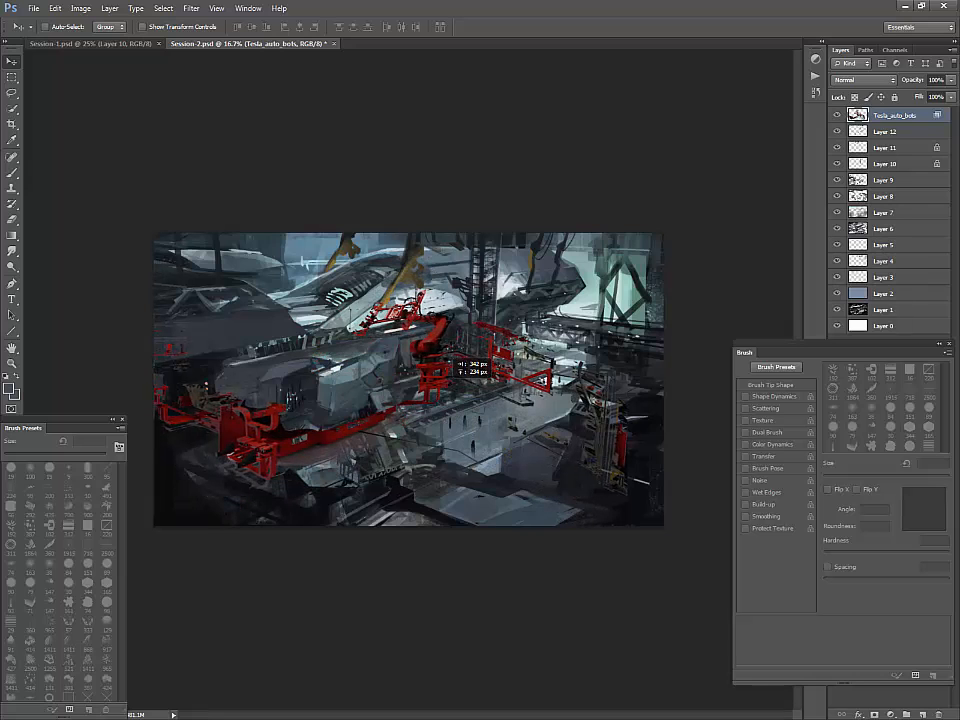
{"action": "key", "text": "ctrl+t"}
{"action": "left_click_drag", "start_coordinate": [626, 379], "coordinate": [660, 372]}
{"action": "key", "text": "Return"}
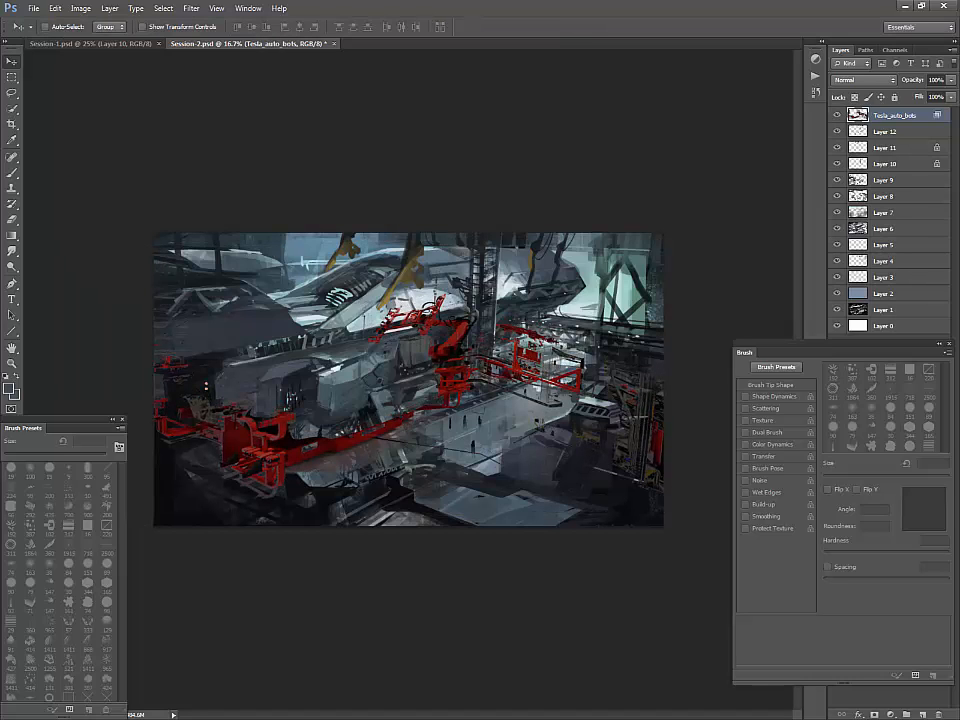
- Place the IMG_2561 photo in the painting and scale it to cover the central-right hangar area
{"action": "left_click_drag", "start_coordinate": [958, 380], "coordinate": [458, 356]}
{"action": "left_click_drag", "start_coordinate": [653, 356], "coordinate": [544, 350]}
{"action": "left_click_drag", "start_coordinate": [544, 497], "coordinate": [421, 366]}
{"action": "left_click_drag", "start_coordinate": [387, 295], "coordinate": [488, 378]}
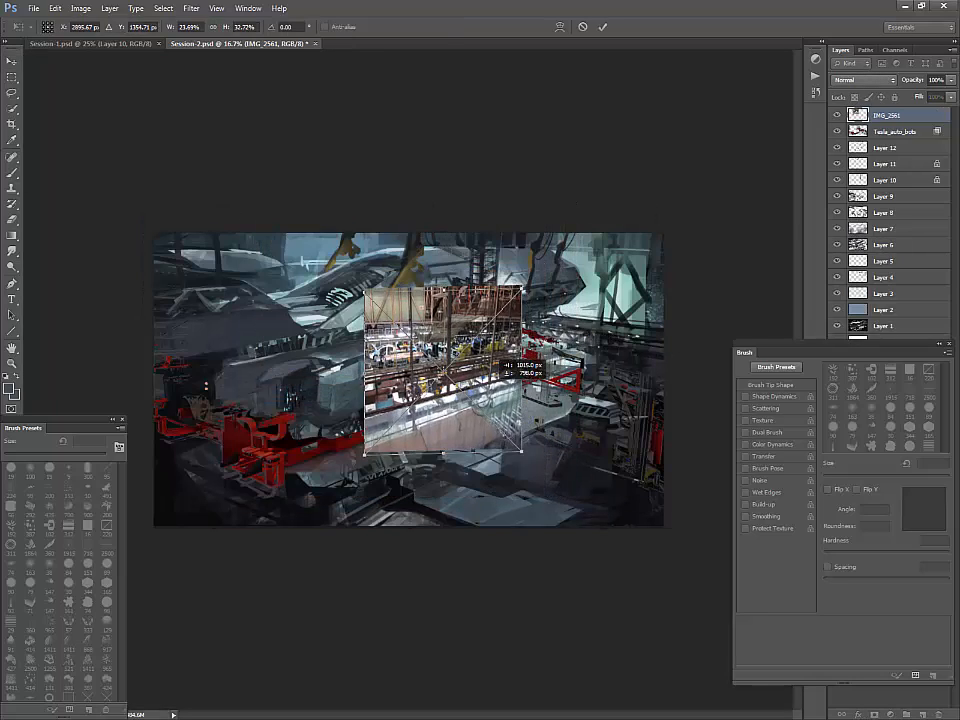
{"action": "left_click_drag", "start_coordinate": [519, 287], "coordinate": [586, 230]}
{"action": "key", "text": "Return"}
- Move the IMG_2561 layer below Tesla_auto_bots and set its blend mode to Overlay
{"action": "left_click_drag", "start_coordinate": [887, 115], "coordinate": [887, 139]}
{"action": "left_click", "coordinate": [864, 80]}
{"action": "left_click", "coordinate": [856, 228]}
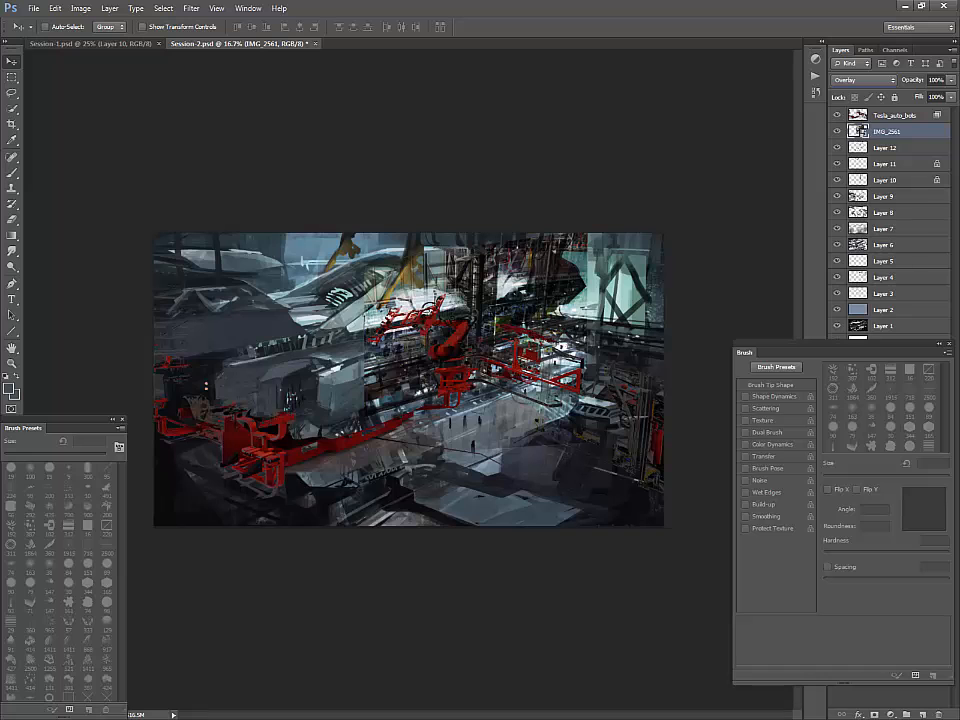
- Rasterize the IMG_2561 layer and brighten it with Curves by raising the midtones and pulling in the white point
{"action": "right_click", "coordinate": [888, 131]}
{"action": "left_click", "coordinate": [864, 256]}
{"action": "key", "text": "ctrl+m"}
{"action": "left_click_drag", "start_coordinate": [575, 466], "coordinate": [571, 453]}
{"action": "left_click_drag", "start_coordinate": [575, 339], "coordinate": [721, 398]}
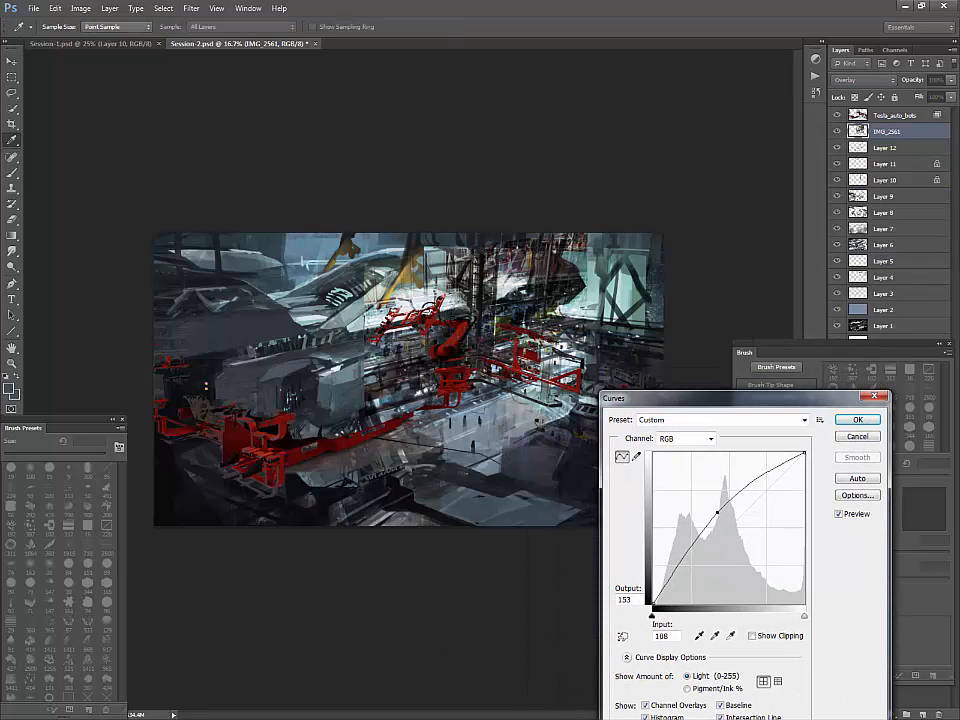
{"action": "left_click_drag", "start_coordinate": [805, 452], "coordinate": [780, 452]}
{"action": "mouse_move", "coordinate": [717, 512]}
{"action": "left_mouse_down"}
{"action": "mouse_move", "coordinate": [710, 500]}
{"action": "mouse_move", "coordinate": [714, 516]}
{"action": "left_mouse_up"}
{"action": "key", "text": "Return"}
{"action": "left_click_drag", "start_coordinate": [567, 331], "coordinate": [570, 332]}
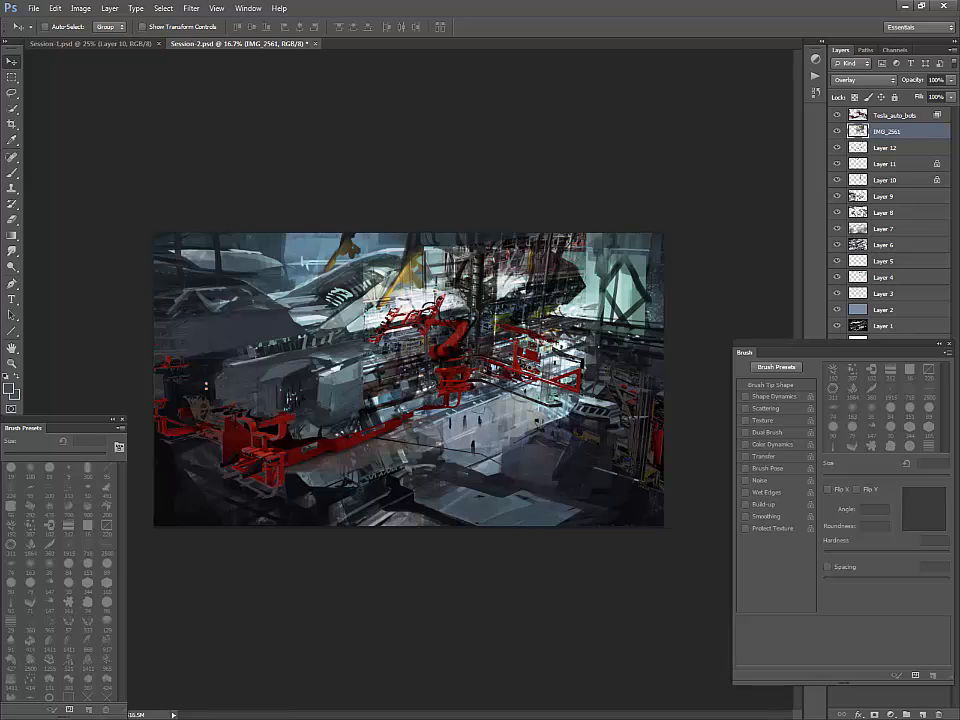
- Add a layer mask to IMG_2561 and paint black with a soft brush to hide the photo over the upper hull
{"action": "left_click", "coordinate": [874, 714]}
{"action": "key", "text": "b"}
{"action": "left_click", "coordinate": [30, 468]}
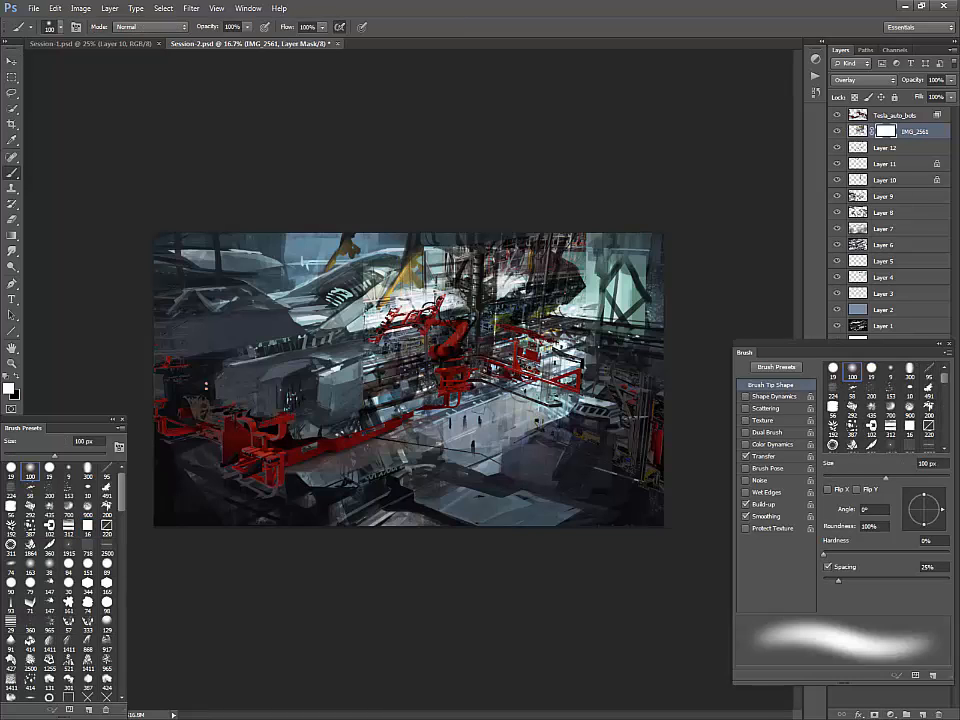
{"action": "key", "text": "x"}
{"action": "mouse_move", "coordinate": [533, 281]}
{"action": "left_mouse_down"}
{"action": "mouse_move", "coordinate": [562, 270]}
{"action": "mouse_move", "coordinate": [503, 243]}
{"action": "mouse_move", "coordinate": [395, 305]}
{"action": "mouse_move", "coordinate": [574, 280]}
{"action": "left_mouse_up"}
- Mask out more of IMG_2561 around the central machinery and hull with the soft black brush enlarged to 700 px
{"action": "key", "text": "bracketright"}
{"action": "key", "text": "bracketright"}
{"action": "key", "text": "bracketright"}
{"action": "key", "text": "bracketright"}
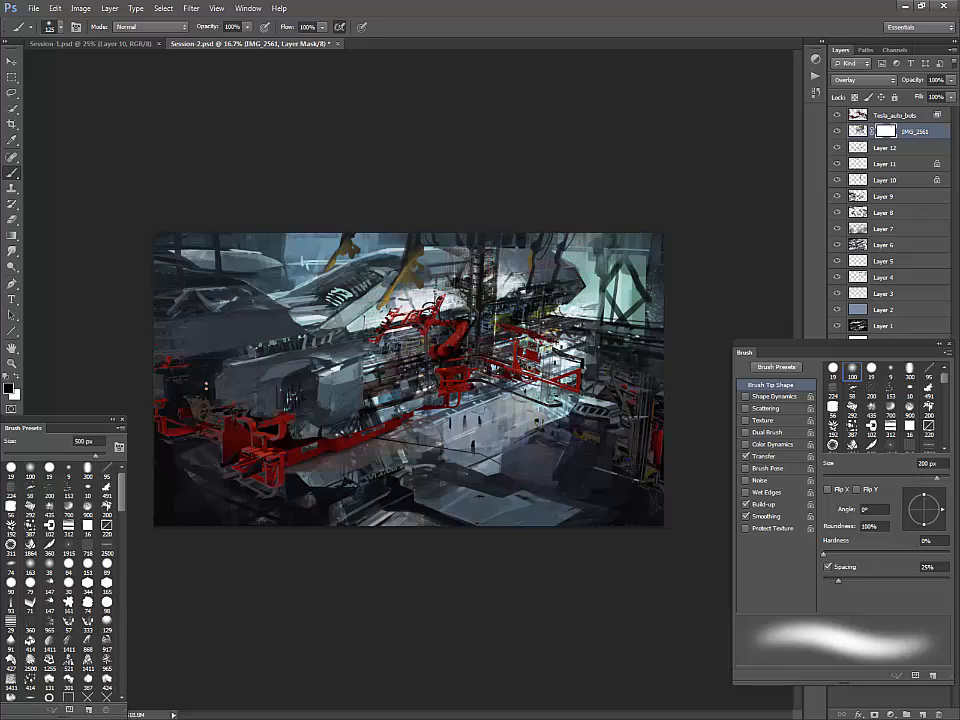
{"action": "key", "text": "bracketright"}
{"action": "key", "text": "bracketright"}
{"action": "key", "text": "bracketright"}
{"action": "key", "text": "bracketright"}
{"action": "key", "text": "bracketright"}
{"action": "left_click_drag", "start_coordinate": [375, 320], "coordinate": [388, 402]}
{"action": "key", "text": "bracketright"}
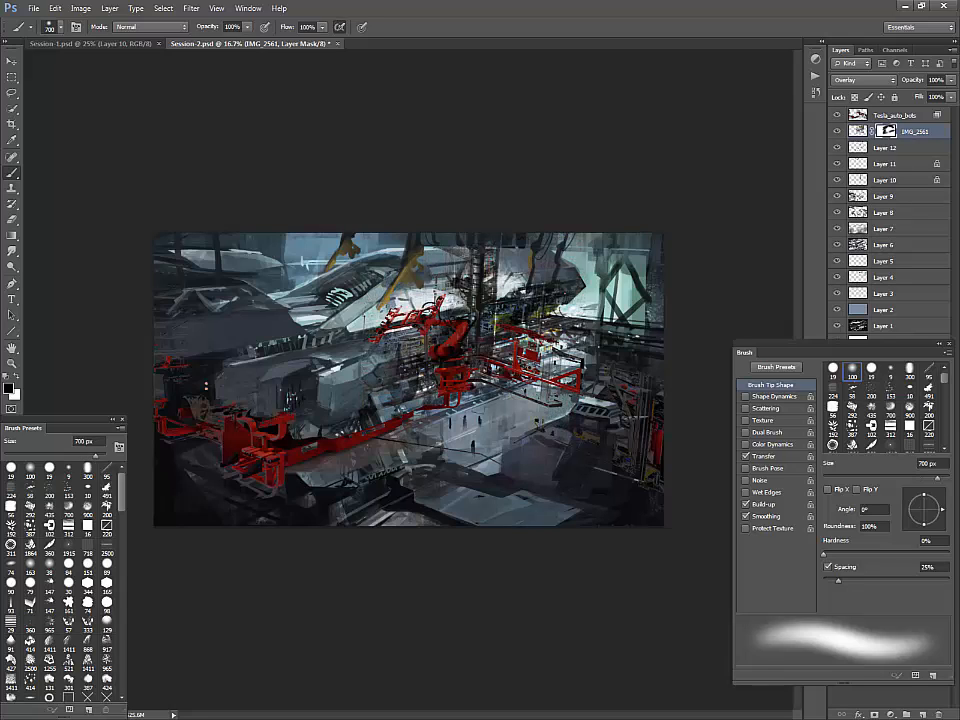
{"action": "left_click_drag", "start_coordinate": [560, 300], "coordinate": [470, 345]}
{"action": "left_click", "coordinate": [837, 131]}
{"action": "left_click", "coordinate": [837, 131]}
{"action": "left_click", "coordinate": [837, 131]}
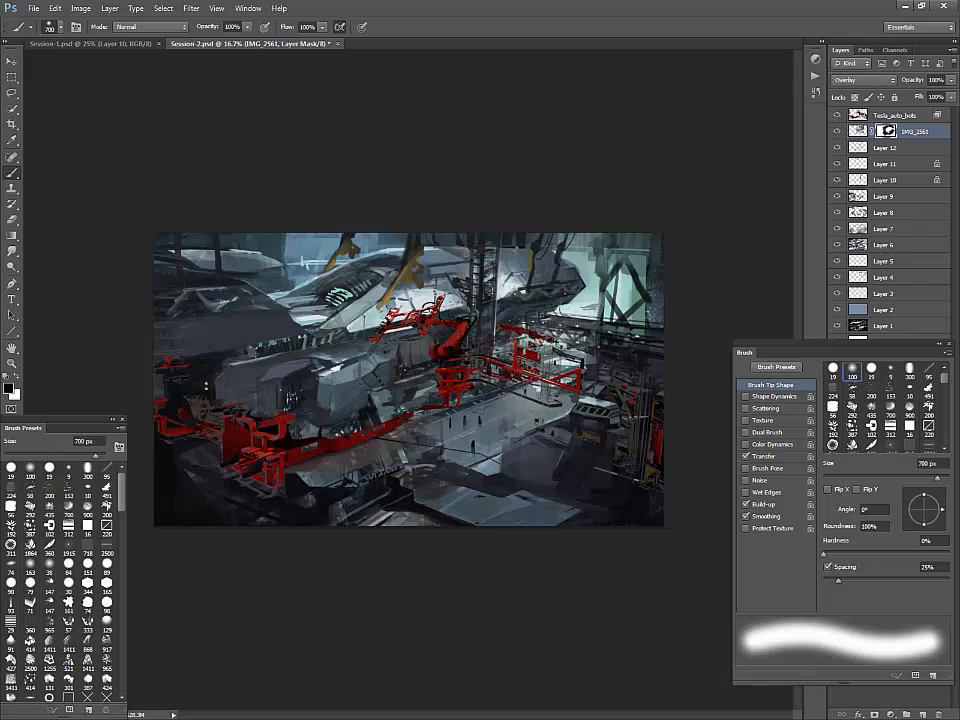
{"action": "left_click", "coordinate": [837, 131]}
- Set IMG_2561 to Normal and split its Blend If black points to 62/134 for this layer and 47/114 for the underlying layer
{"action": "left_click", "coordinate": [865, 79]}
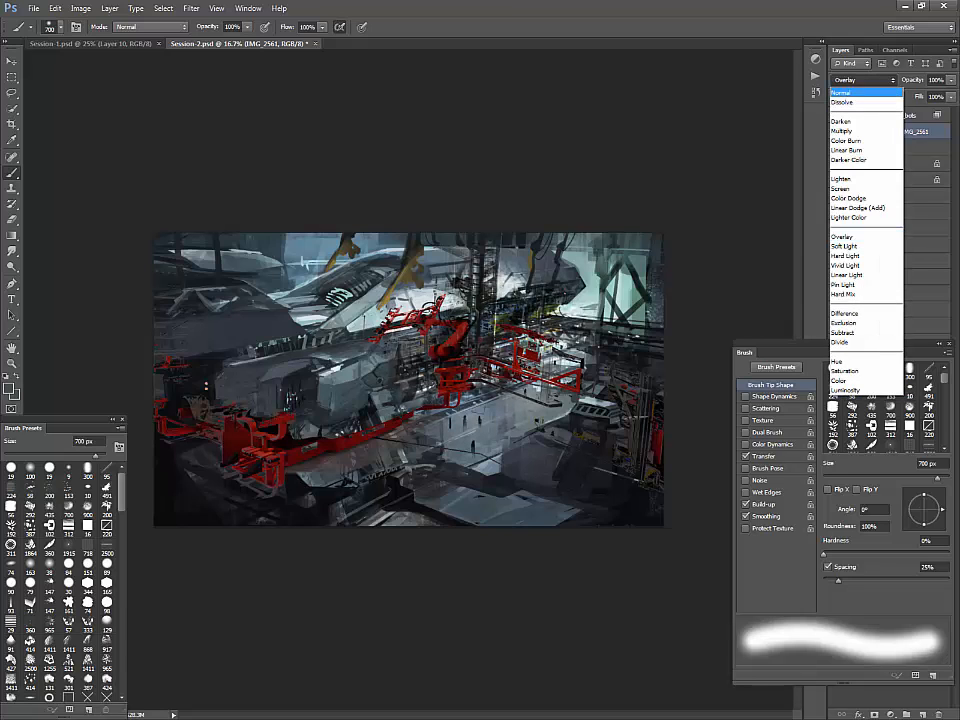
{"action": "left_click", "coordinate": [857, 94]}
{"action": "double_click", "coordinate": [940, 132]}
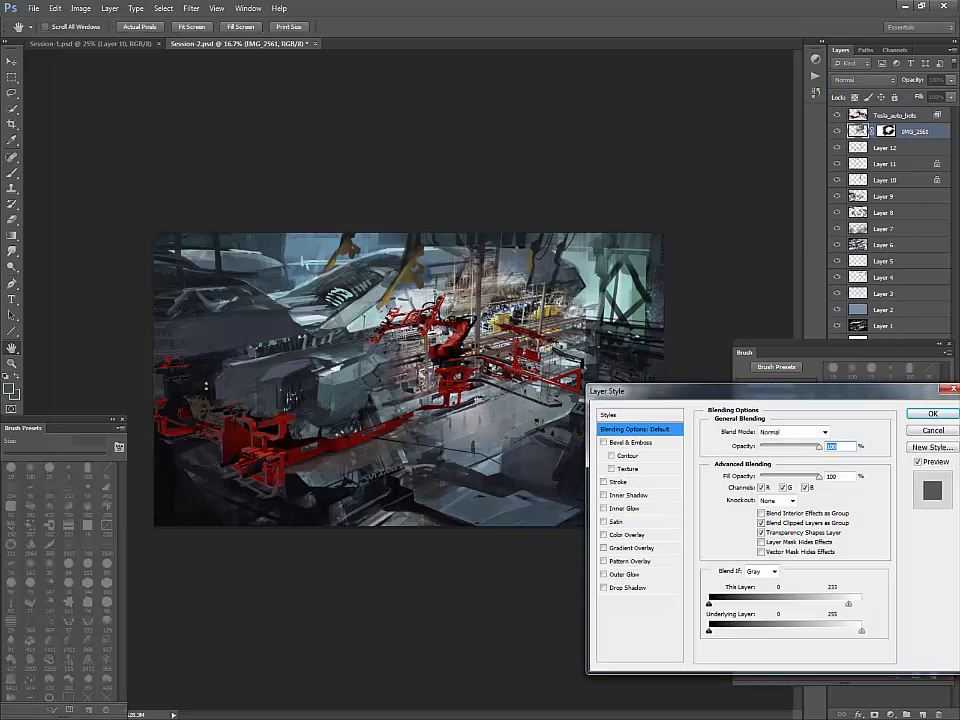
{"action": "left_click_drag", "start_coordinate": [709, 604], "coordinate": [790, 604]}
{"action": "left_click_drag", "start_coordinate": [709, 631], "coordinate": [732, 631]}
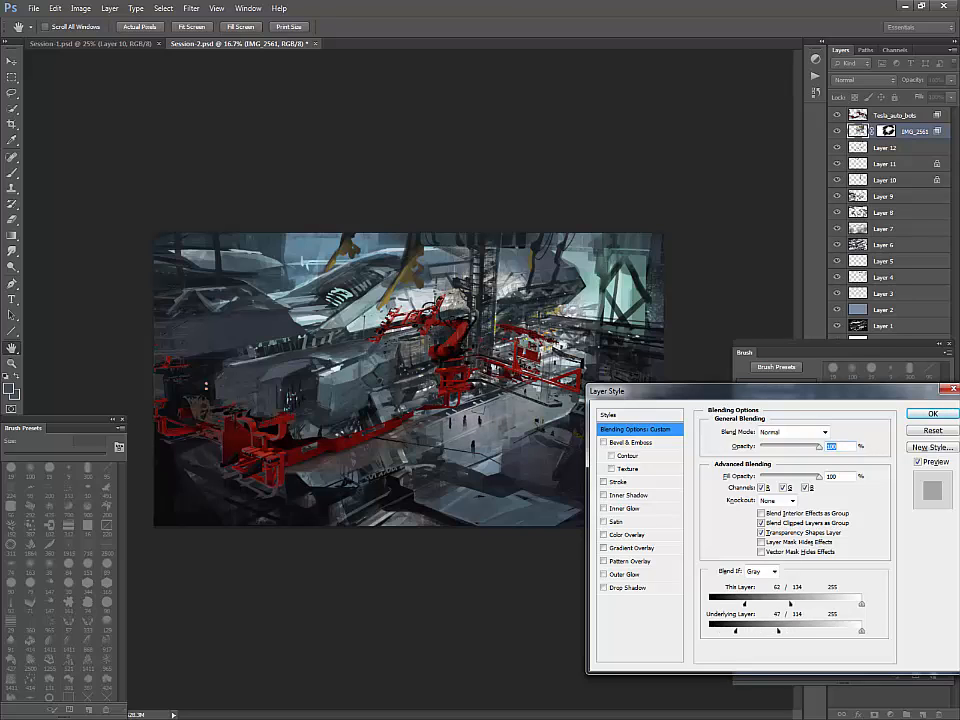
{"action": "key", "text": "Return"}
- Compare the painting with the Tesla_auto_bots layer hidden and shown
{"action": "key", "text": "b"}
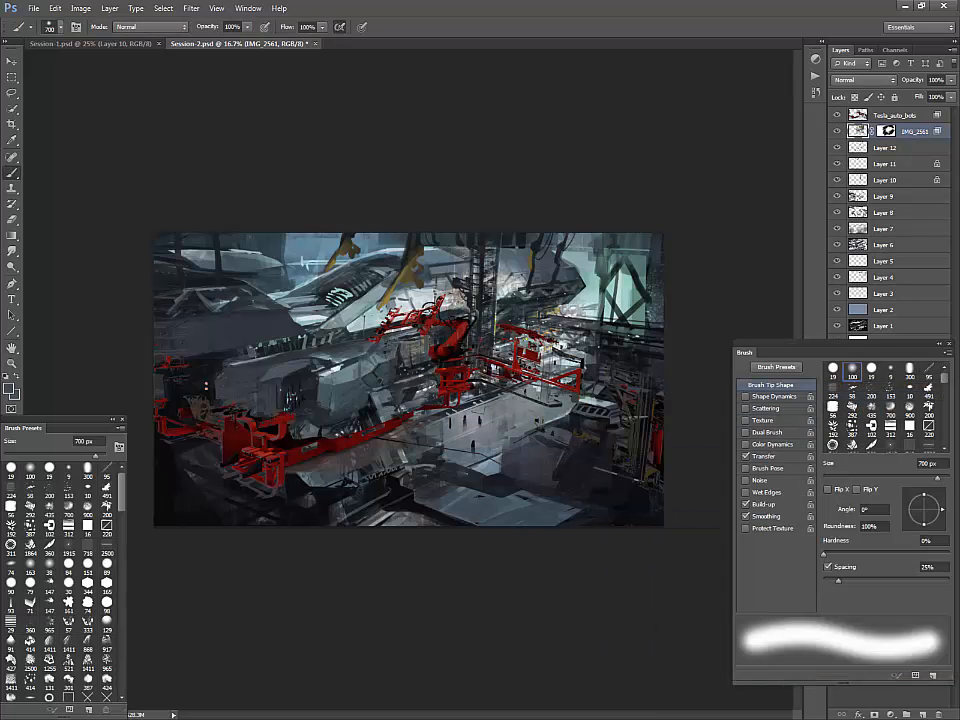
{"action": "left_click", "coordinate": [837, 115]}
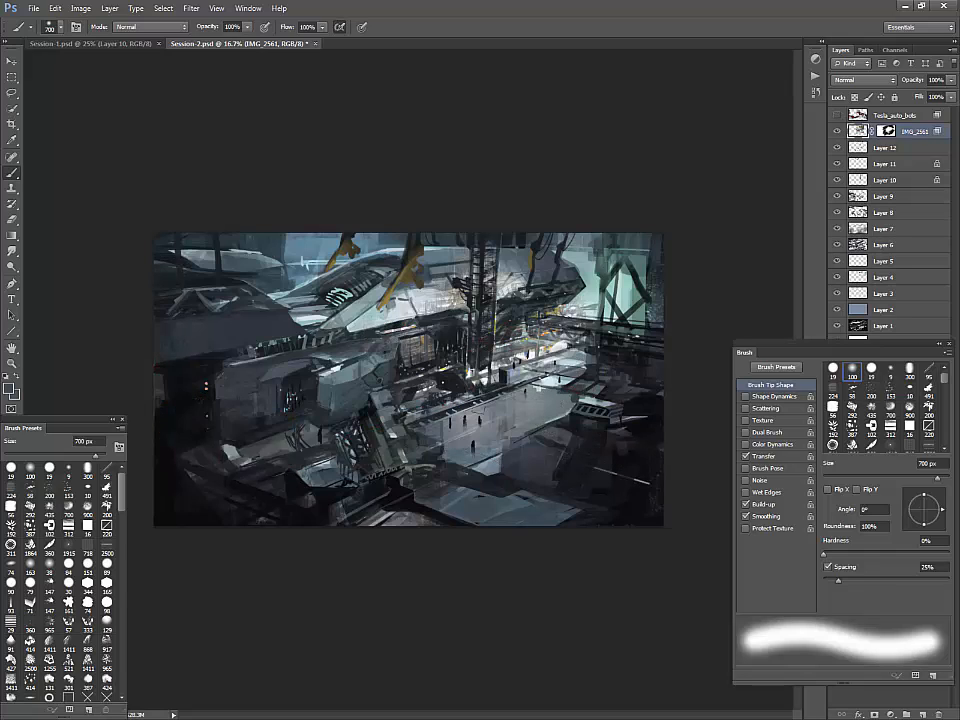
{"action": "left_click", "coordinate": [837, 115]}
- Try to recolour the red machinery on the Tesla_auto_bots layer by shifting its hue to -140
{"action": "left_click", "coordinate": [894, 115]}
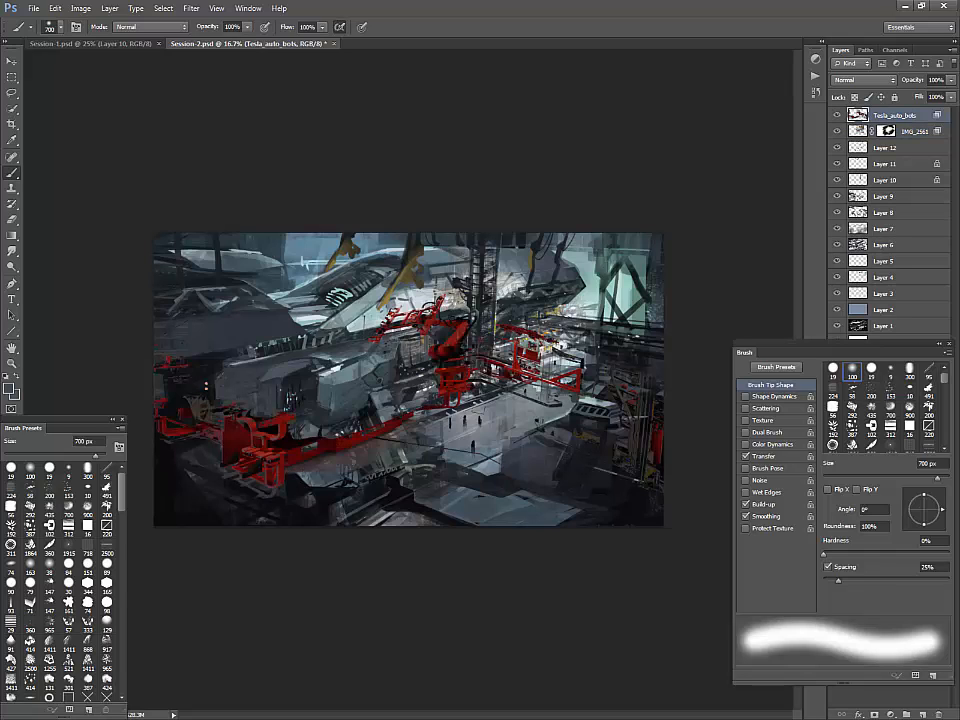
{"action": "key", "text": "v"}
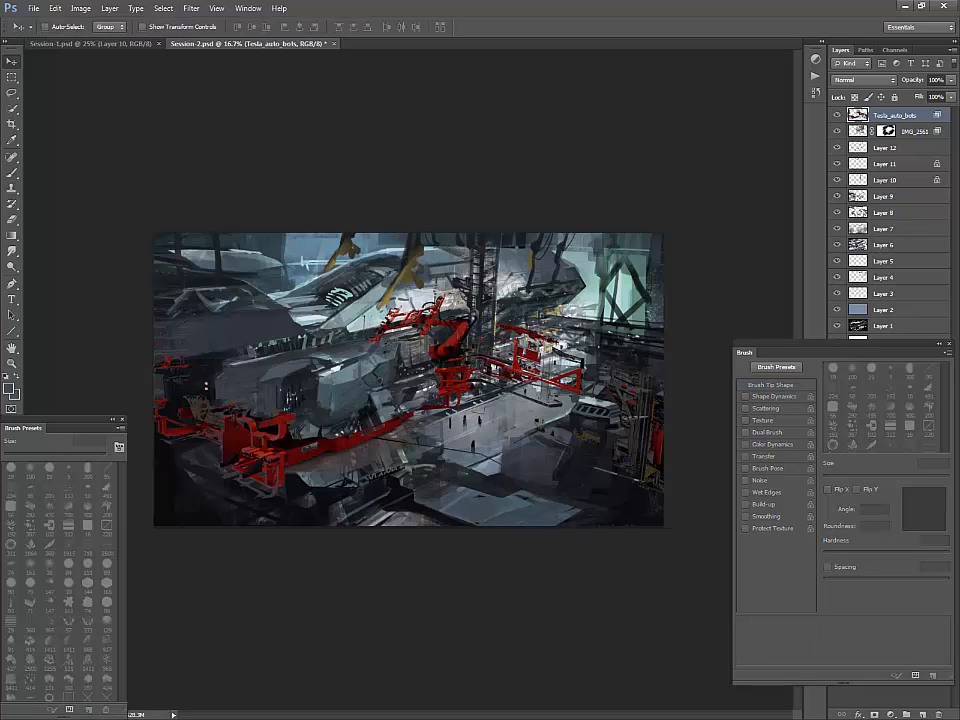
{"action": "key", "text": "ctrl+u"}
{"action": "left_click_drag", "start_coordinate": [719, 455], "coordinate": [670, 455]}
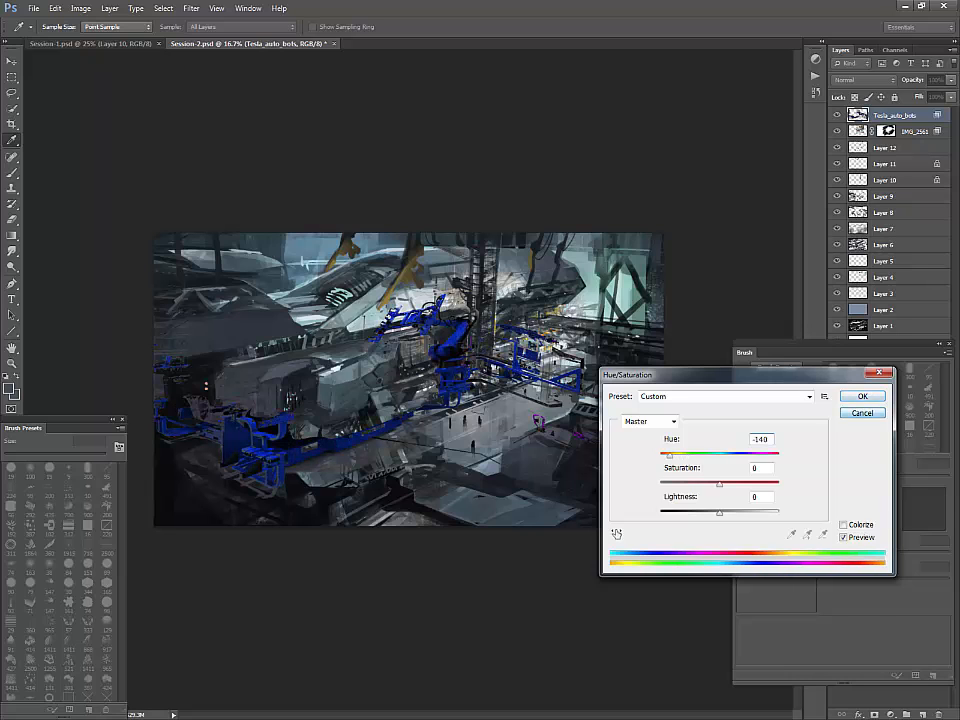
{"action": "key", "text": "Escape"}
- Add a new layer clipped to Tesla_auto_bots and set the foreground colour to a muted yellow with hue 48°
{"action": "left_click", "coordinate": [922, 714]}
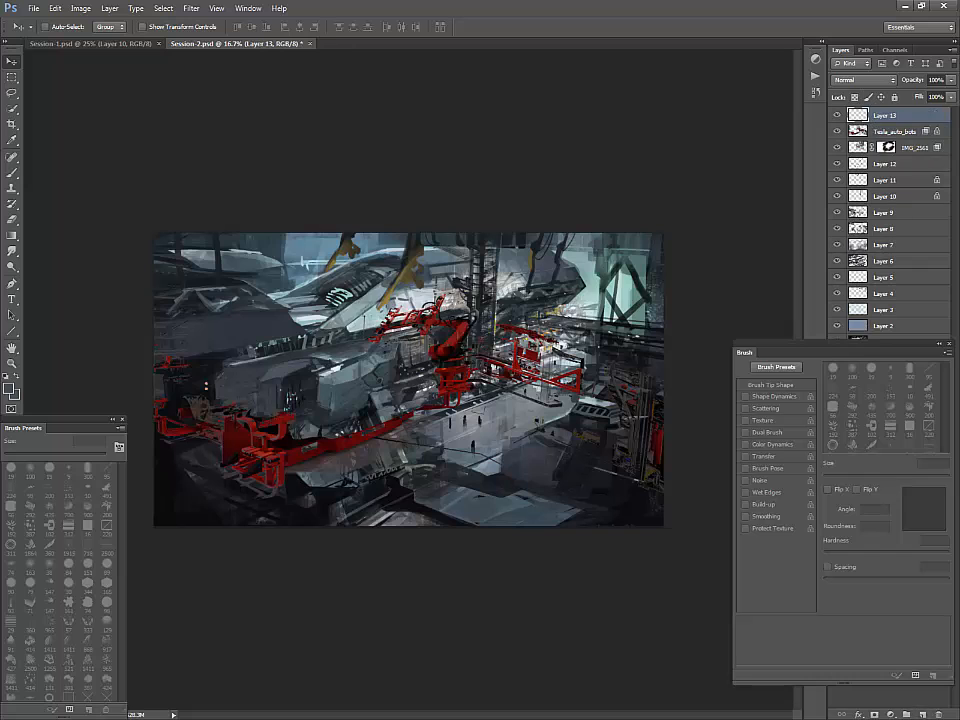
{"action": "key", "text": "ctrl+alt+g"}
{"action": "left_click", "coordinate": [9, 388]}
{"action": "left_click", "coordinate": [620, 626]}
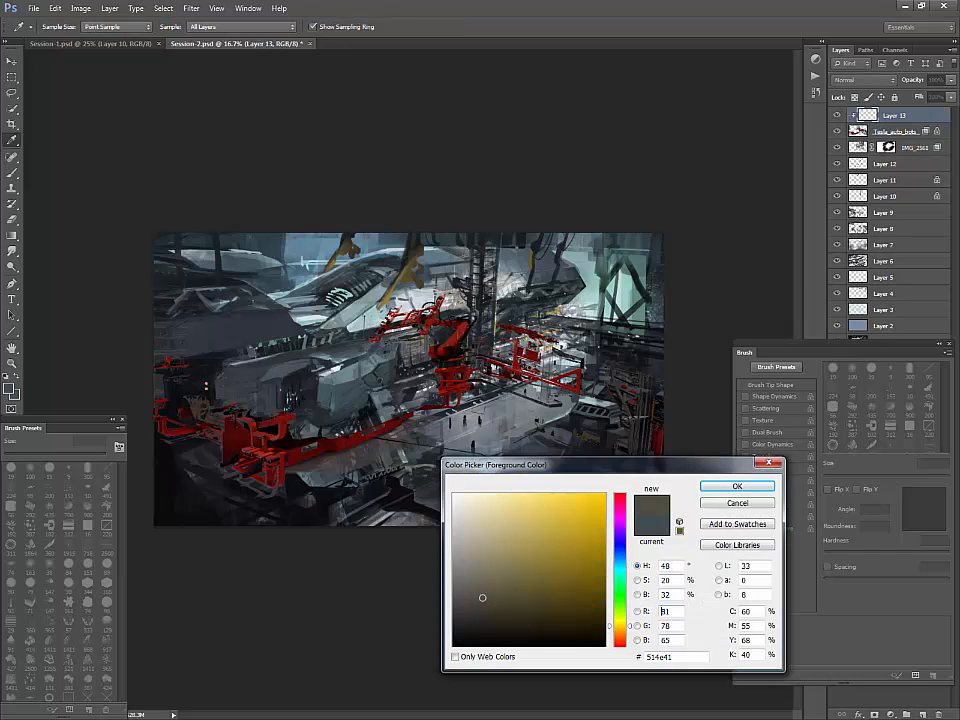
{"action": "left_click_drag", "start_coordinate": [519, 543], "coordinate": [535, 536]}
{"action": "key", "text": "Return"}
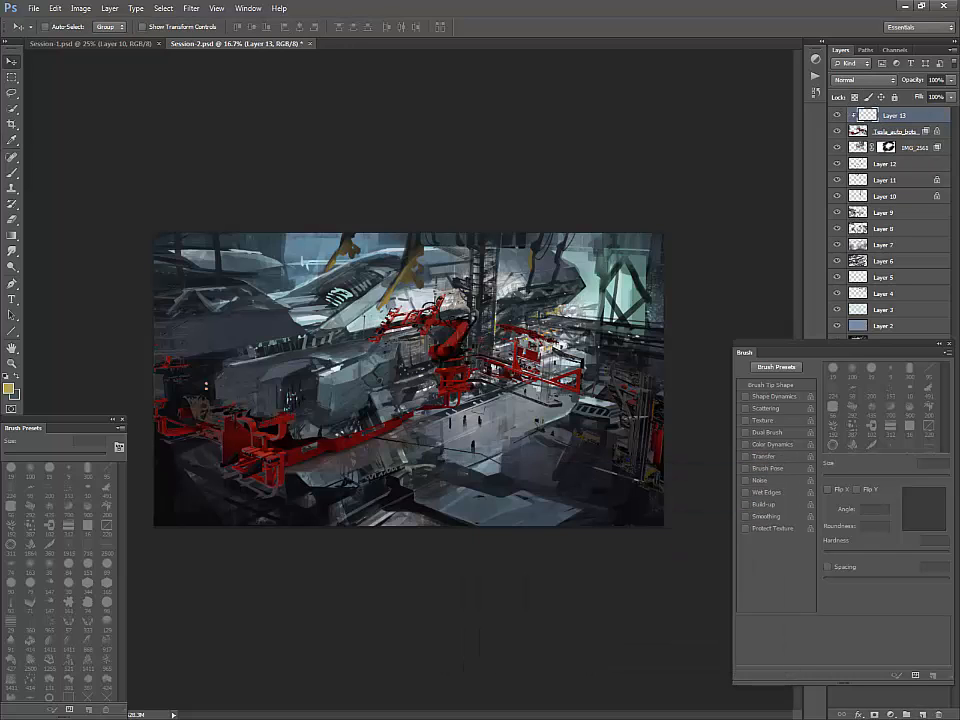
- Set the clipped layer's blend mode to Color for tinting with the brush
{"action": "key", "text": "b"}
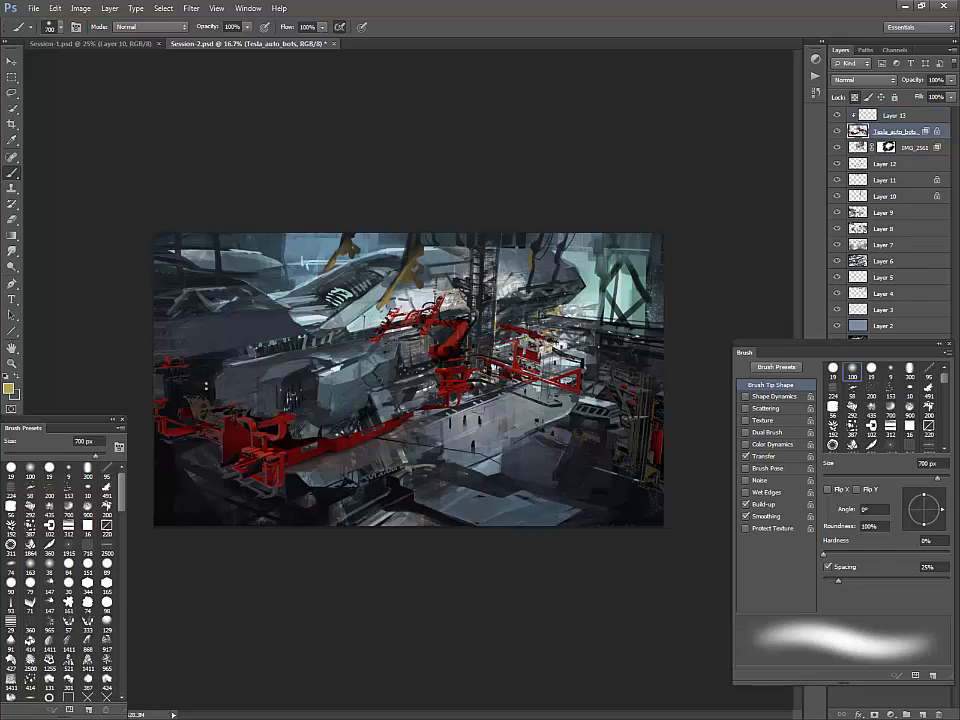
{"action": "left_click", "coordinate": [865, 79]}
{"action": "left_click", "coordinate": [839, 381]}
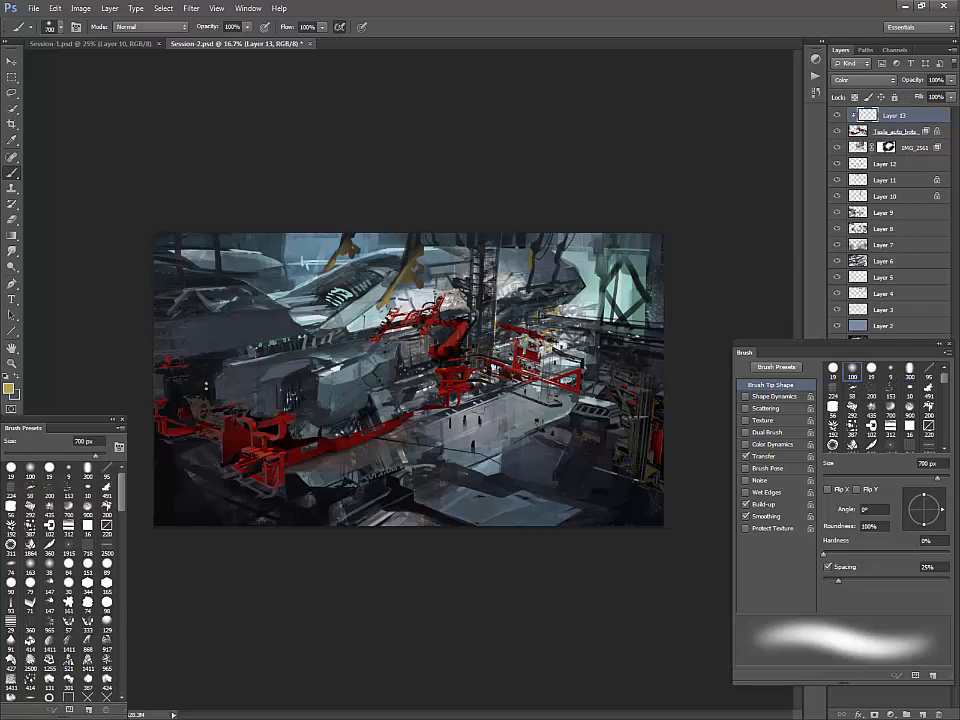
- Try tinting the red frame in the middle distance yellow with the soft 700 px brush
{"action": "left_click_drag", "start_coordinate": [524, 346], "coordinate": [542, 362]}
{"action": "key", "text": "z"}
{"action": "key", "text": "b"}
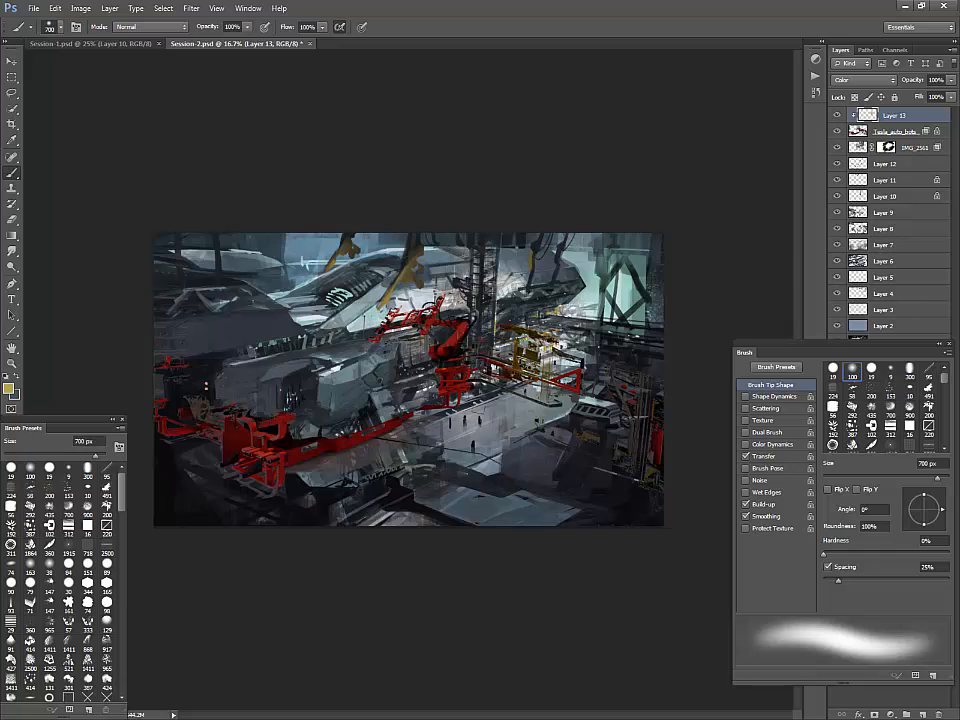
- Switch the foreground colour to light cyan and tint the tower machinery at the painting's right edge teal
{"action": "left_click", "coordinate": [8, 388]}
{"action": "left_click_drag", "start_coordinate": [620, 588], "coordinate": [620, 570]}
{"action": "left_click_drag", "start_coordinate": [530, 527], "coordinate": [526, 514]}
{"action": "key", "text": "Return"}
{"action": "key", "text": "z"}
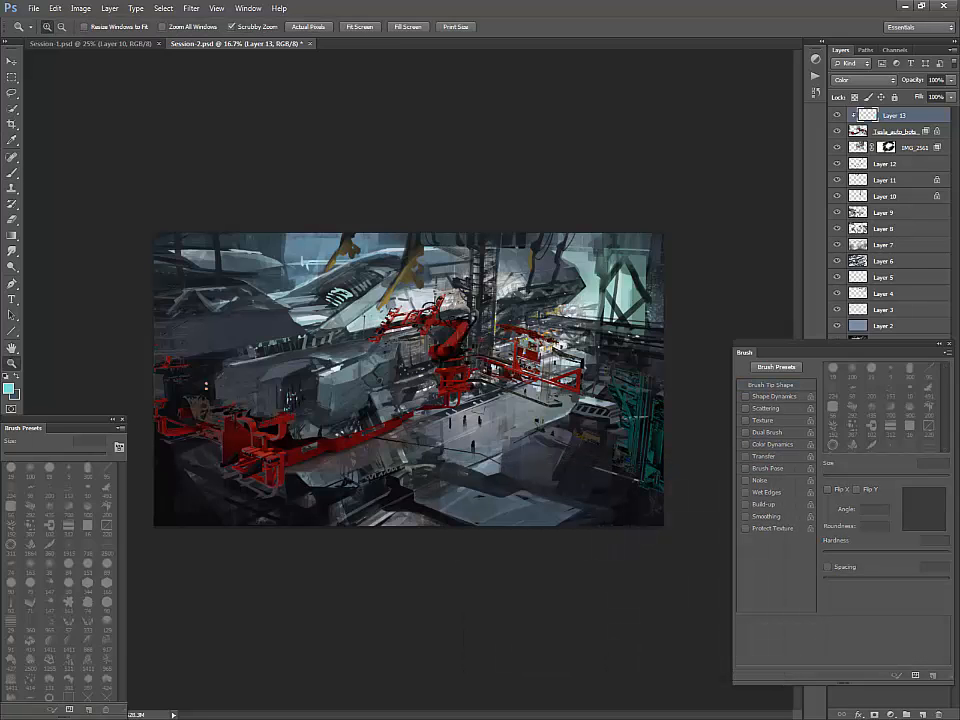
- Undo the teal tint on the tower at the painting's right edge and tint the left foreground machinery teal with the soft brush
{"action": "key", "text": "b"}
{"action": "key", "text": "ctrl+z"}
{"action": "left_click_drag", "start_coordinate": [182, 424], "coordinate": [258, 486]}
{"action": "key", "text": "bracketleft"}
{"action": "key", "text": "bracketleft"}
{"action": "key", "text": "bracketleft"}
{"action": "key", "text": "bracketleft"}
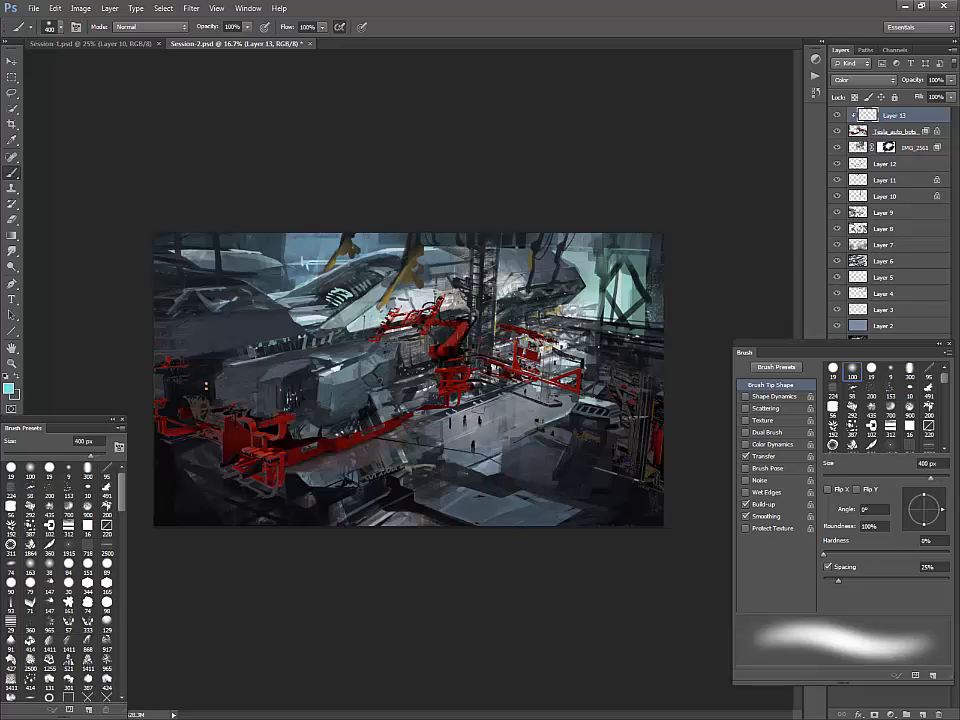
{"action": "key", "text": "bracketright"}
{"action": "key", "text": "bracketright"}
{"action": "key", "text": "bracketright"}
{"action": "key", "text": "bracketright"}
{"action": "key", "text": "bracketright"}
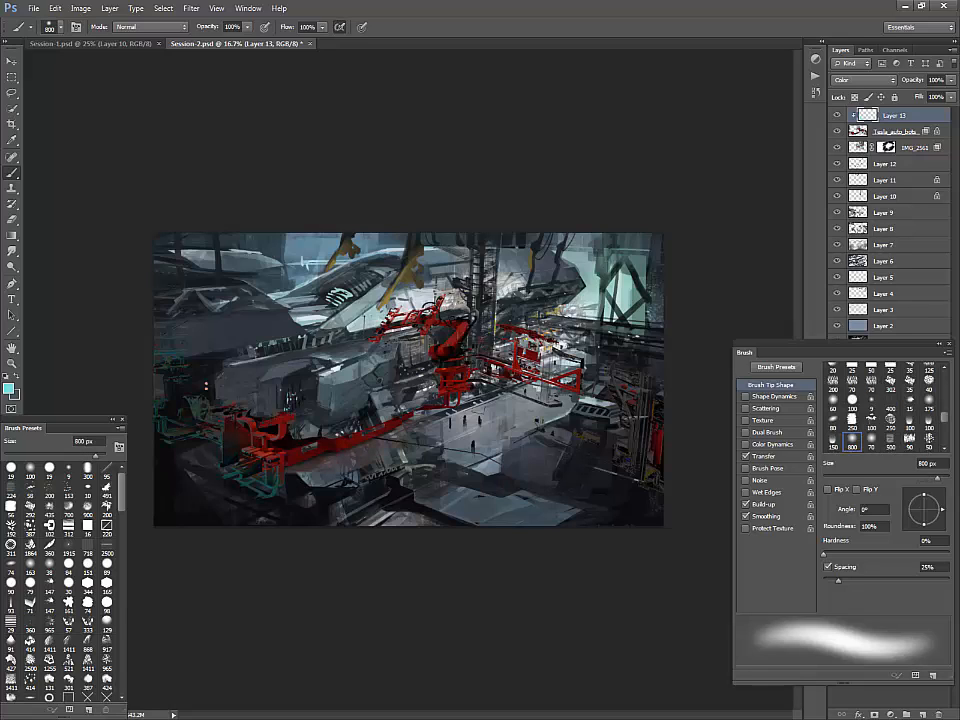
- Neutralise the central robot arm's red with a light grey 900 px soft brush and partly erase the tint over the arm and foreground machinery
{"action": "key", "text": "bracketright"}
{"action": "key", "text": "bracketright"}
{"action": "key", "text": "bracketleft"}
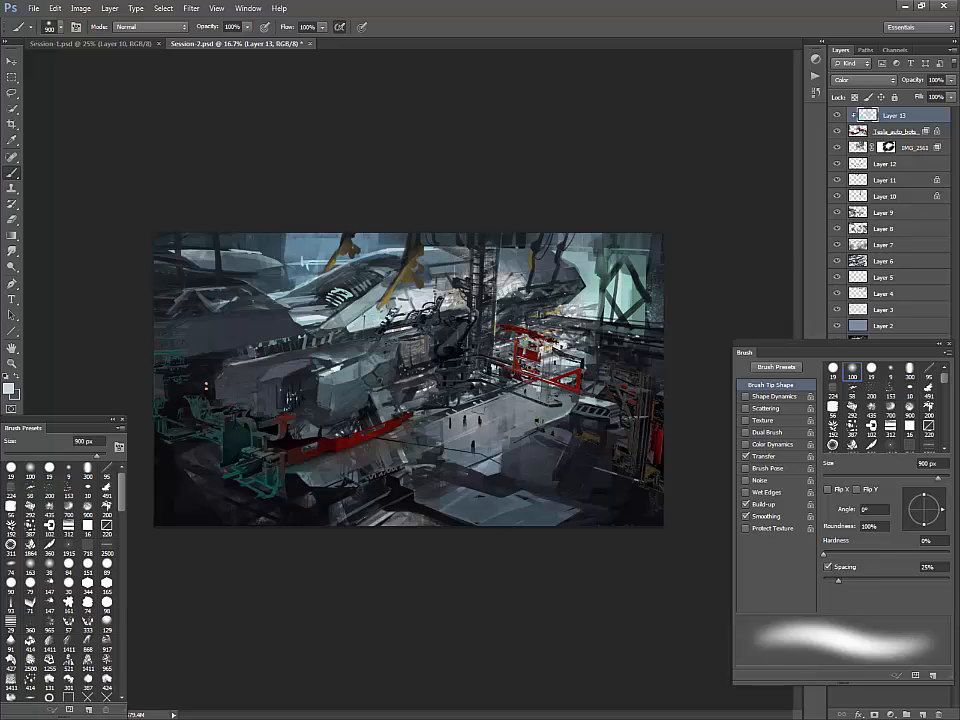
{"action": "key", "text": "e"}
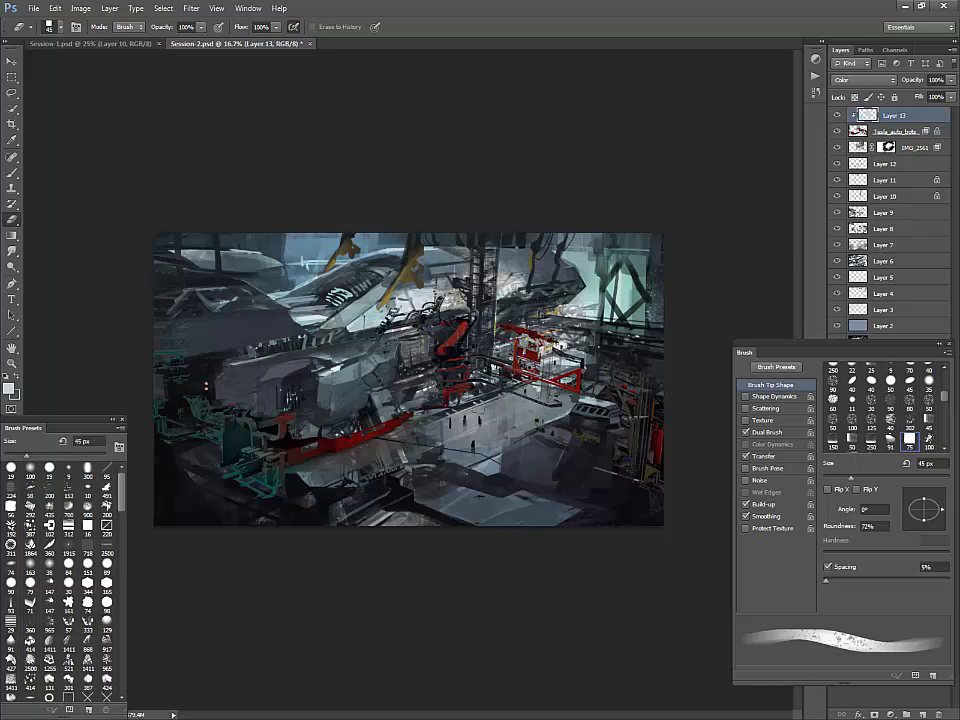
{"action": "key", "text": "b"}
{"action": "key", "text": "e"}
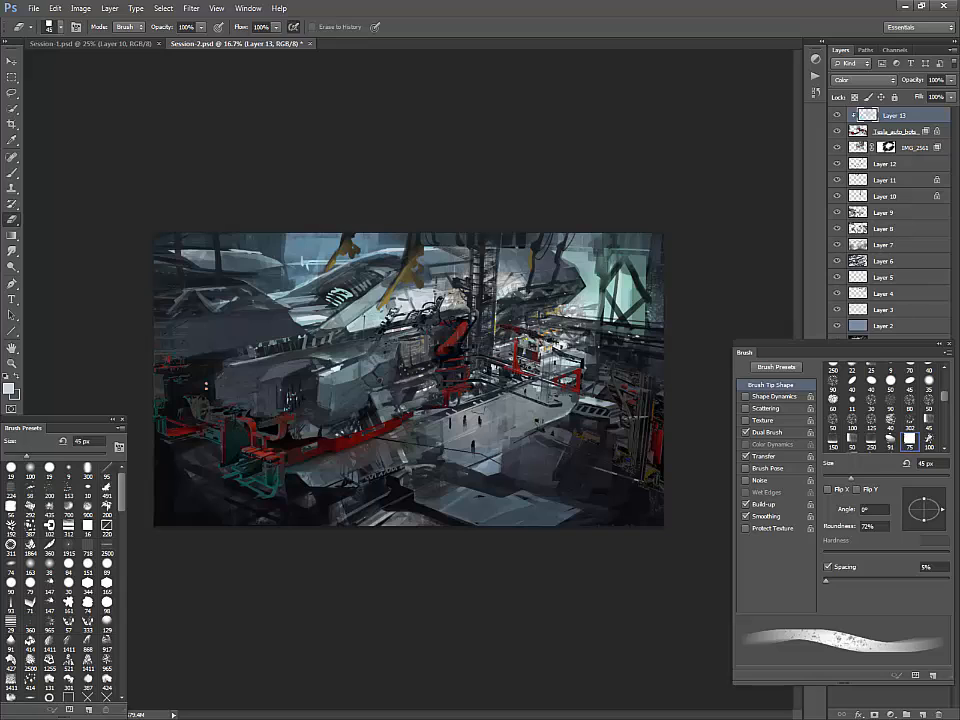
- Place the download photo of yellow railings over the painting's upper right area, flipped, enlarged and distorted to the hangar's perspective
{"action": "key", "text": "ctrl+shift+alt+n"}
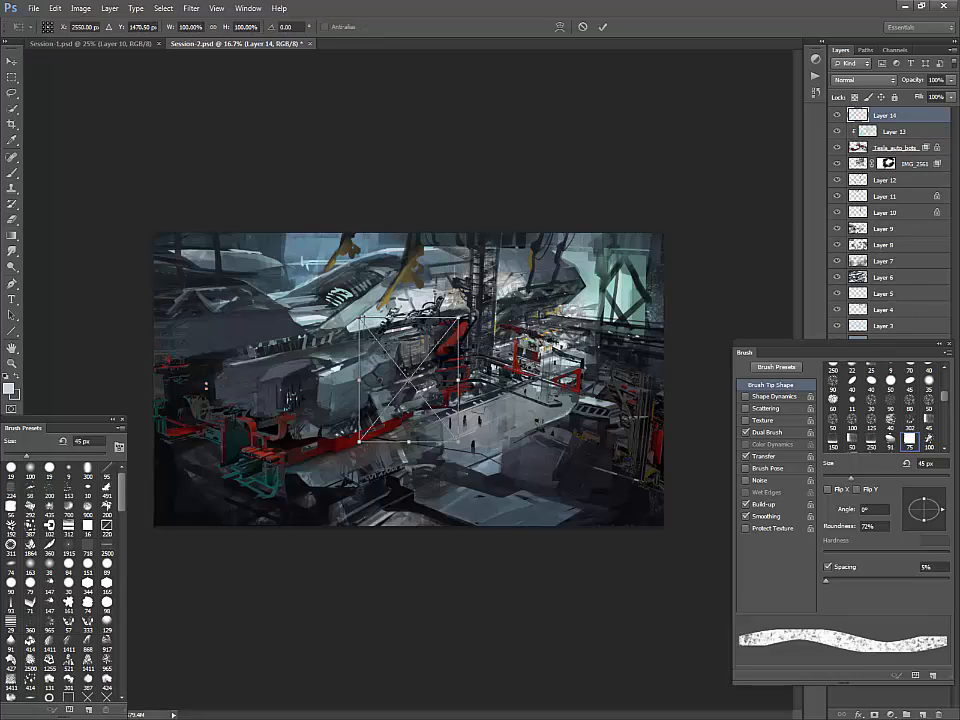
{"action": "left_click_drag", "start_coordinate": [427, 399], "coordinate": [657, 321]}
{"action": "right_click", "coordinate": [613, 331]}
{"action": "left_click", "coordinate": [656, 498]}
{"action": "right_click", "coordinate": [630, 329]}
{"action": "left_click", "coordinate": [669, 509]}
{"action": "left_click_drag", "start_coordinate": [687, 254], "coordinate": [701, 237]}
{"action": "left_click_drag", "start_coordinate": [644, 237], "coordinate": [652, 237]}
{"action": "left_click_drag", "start_coordinate": [644, 379], "coordinate": [655, 356]}
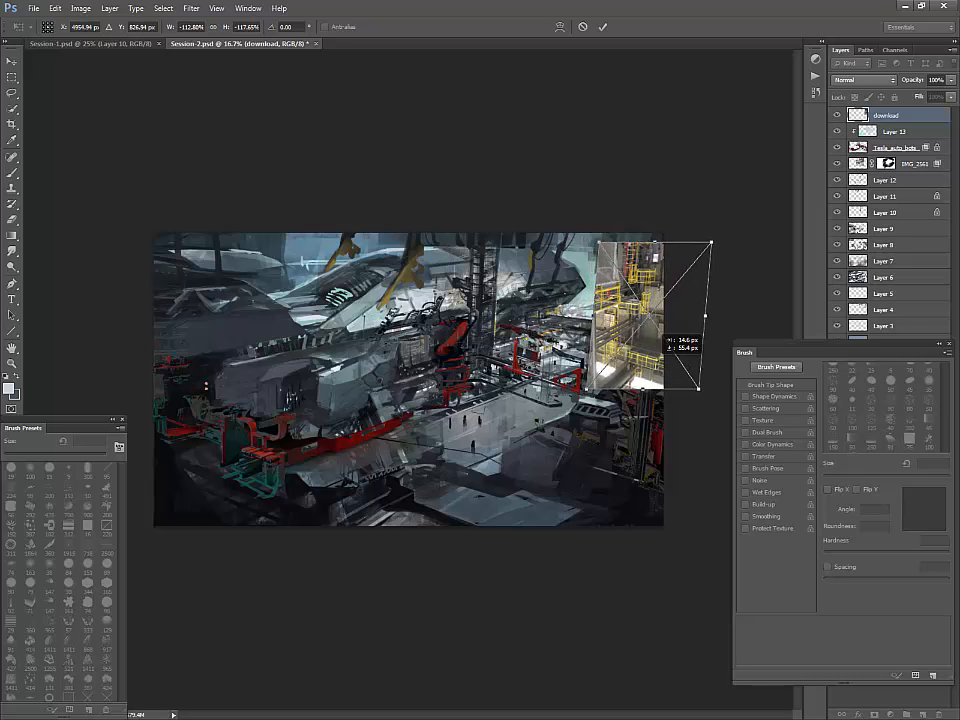
{"action": "key", "text": "Return"}
- Try the Screen blend mode on the download photo layer
{"action": "left_click", "coordinate": [865, 80]}
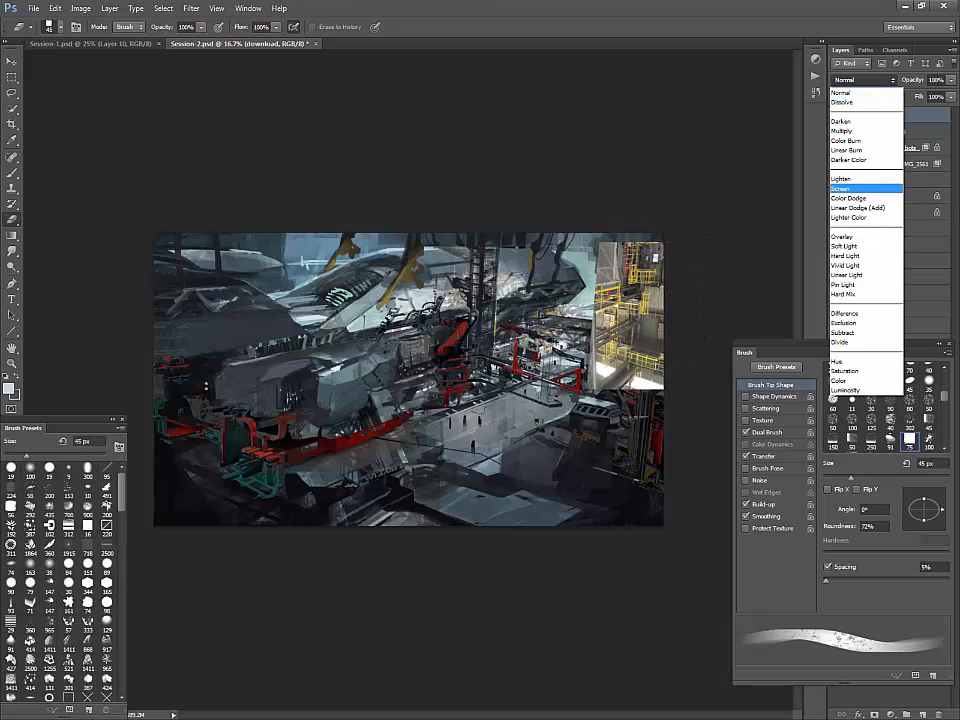
{"action": "left_click", "coordinate": [857, 189]}
{"action": "left_click", "coordinate": [865, 80]}
{"action": "left_click", "coordinate": [857, 88]}
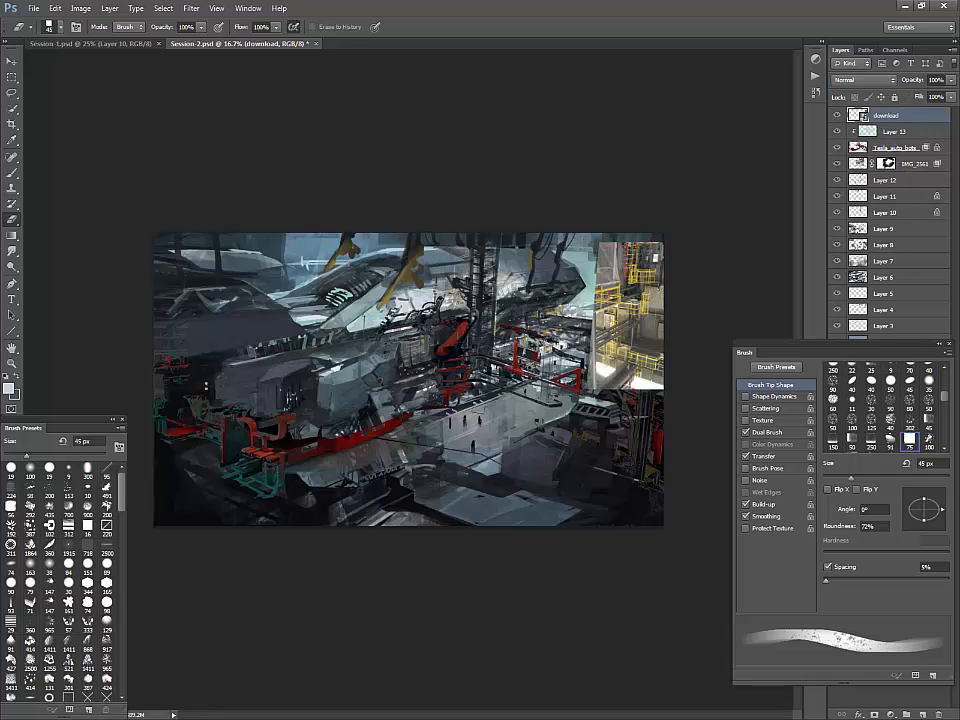
- Set the download layer's Blend If shadow sliders for the underlying layer to 60 / 89
{"action": "double_click", "coordinate": [920, 115]}
{"action": "left_click_drag", "start_coordinate": [750, 391], "coordinate": [671, 427]}
{"action": "left_click_drag", "start_coordinate": [630, 667], "coordinate": [685, 667]}
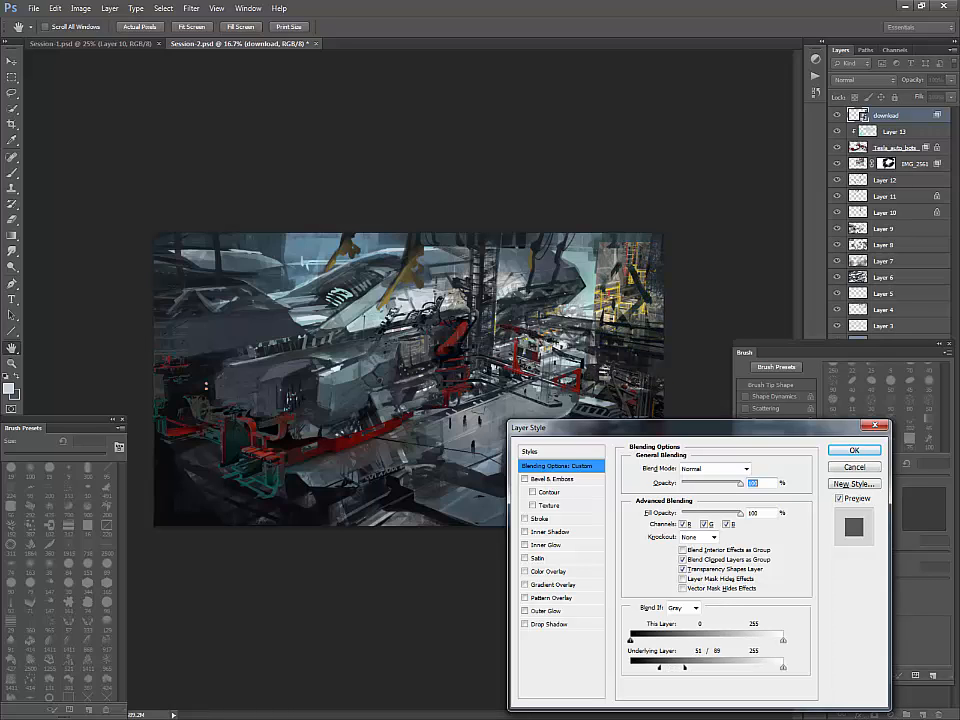
{"action": "left_click_drag", "start_coordinate": [659, 667], "coordinate": [665, 667]}
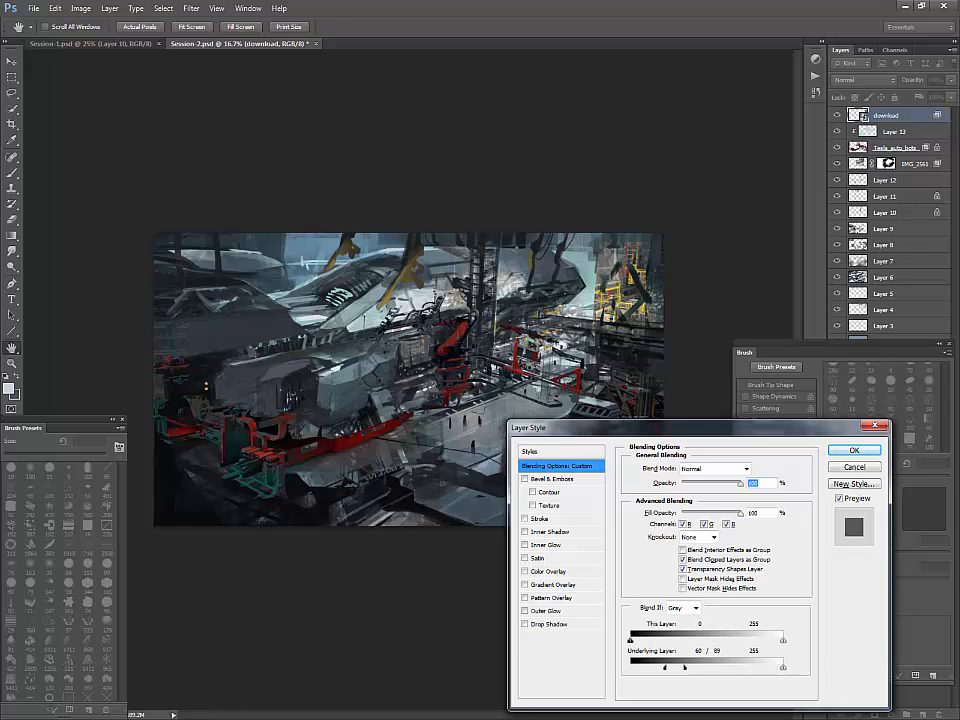
{"action": "key", "text": "Return"}
- Add an empty layer above the download photo and a mask on the photo, hiding its left strip with the textured square brush at 70 px
{"action": "key", "text": "e"}
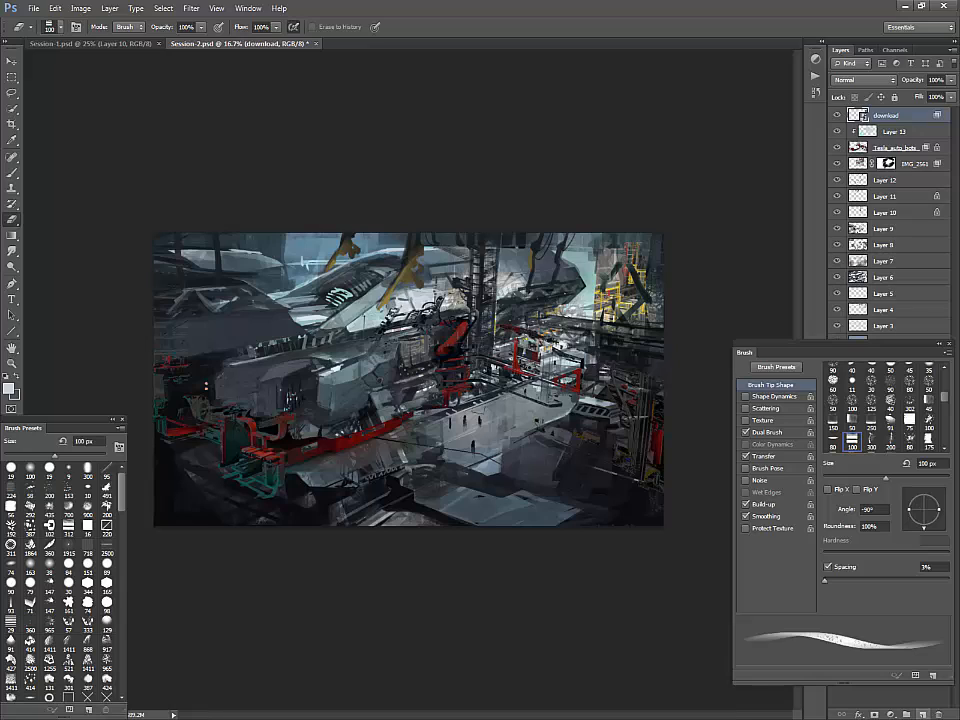
{"action": "key", "text": "ctrl+shift+alt+n"}
{"action": "left_click", "coordinate": [874, 714]}
{"action": "key", "text": "b"}
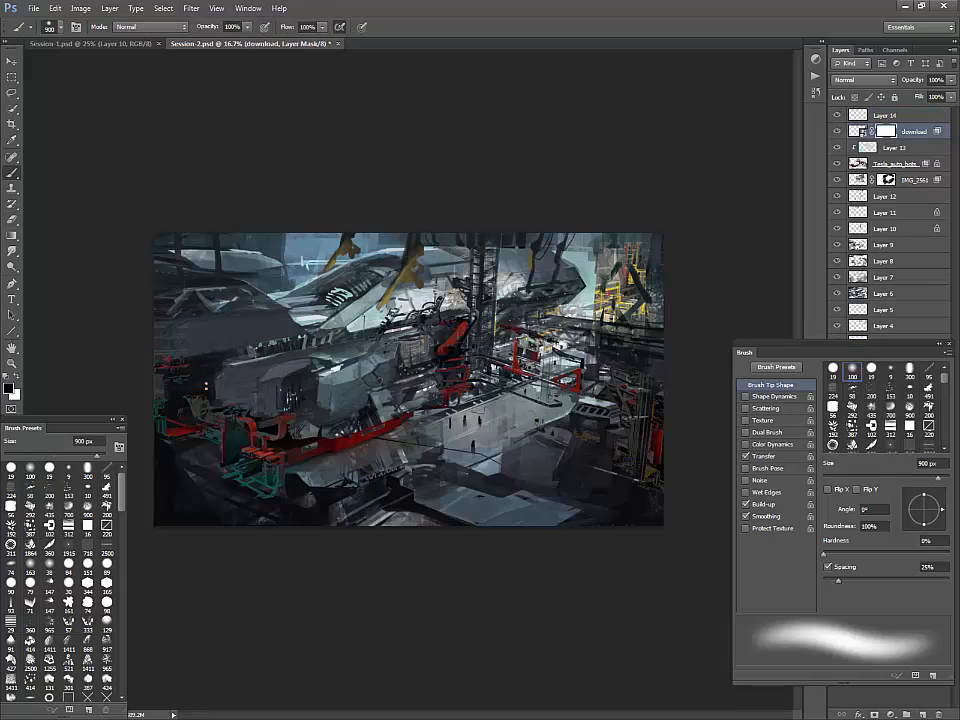
{"action": "left_click", "coordinate": [87, 527]}
{"action": "key", "text": "bracketright"}
{"action": "key", "text": "bracketright"}
{"action": "key", "text": "bracketright"}
{"action": "key", "text": "bracketright"}
{"action": "key", "text": "bracketright"}
{"action": "key", "text": "bracketright"}
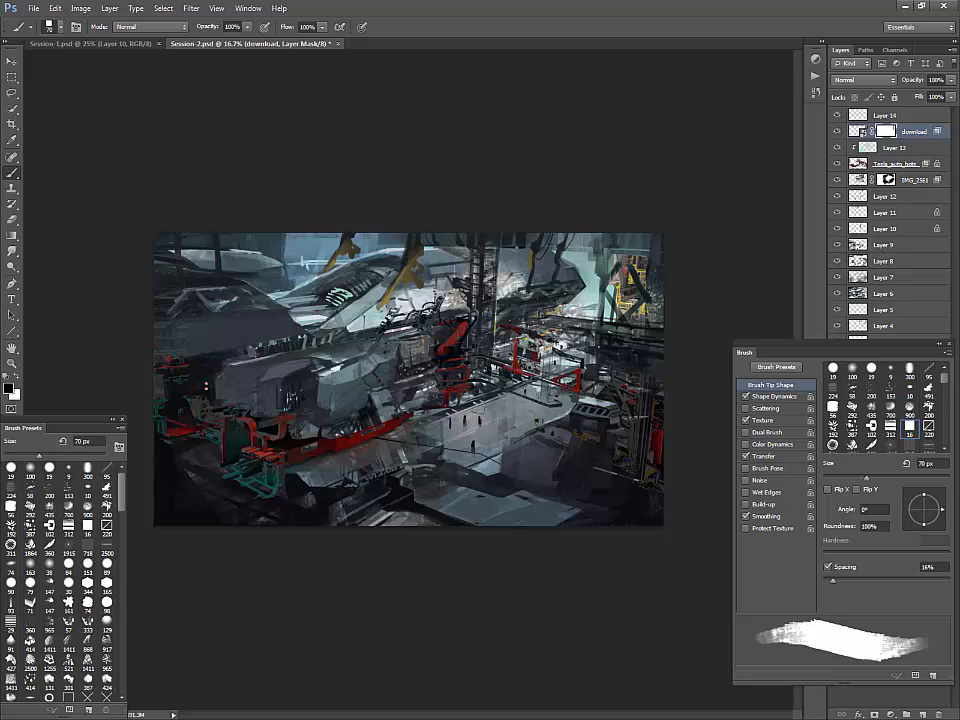
- Reset the download layer's Blend If shadow sliders for the underlying layer to 0
{"action": "double_click", "coordinate": [937, 132]}
{"action": "left_click_drag", "start_coordinate": [685, 667], "coordinate": [630, 667]}
{"action": "key", "text": "Return"}
{"action": "key", "text": "b"}
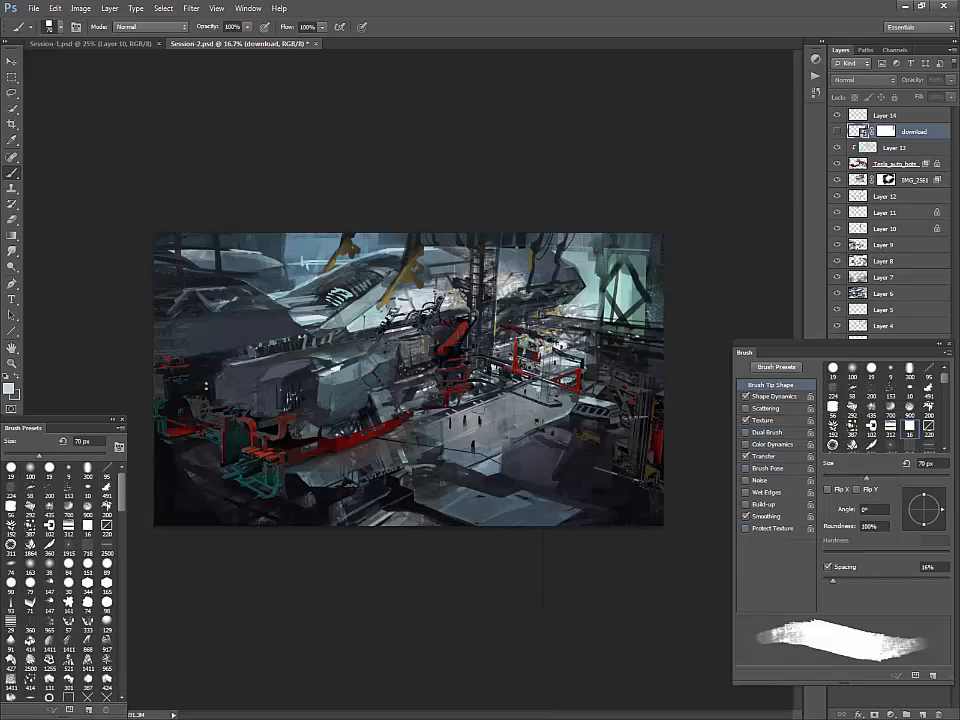
- Mask out the bright lower-left part of the download photo beside the yellow railings with an enlarged textured square brush
{"action": "left_click", "coordinate": [886, 132]}
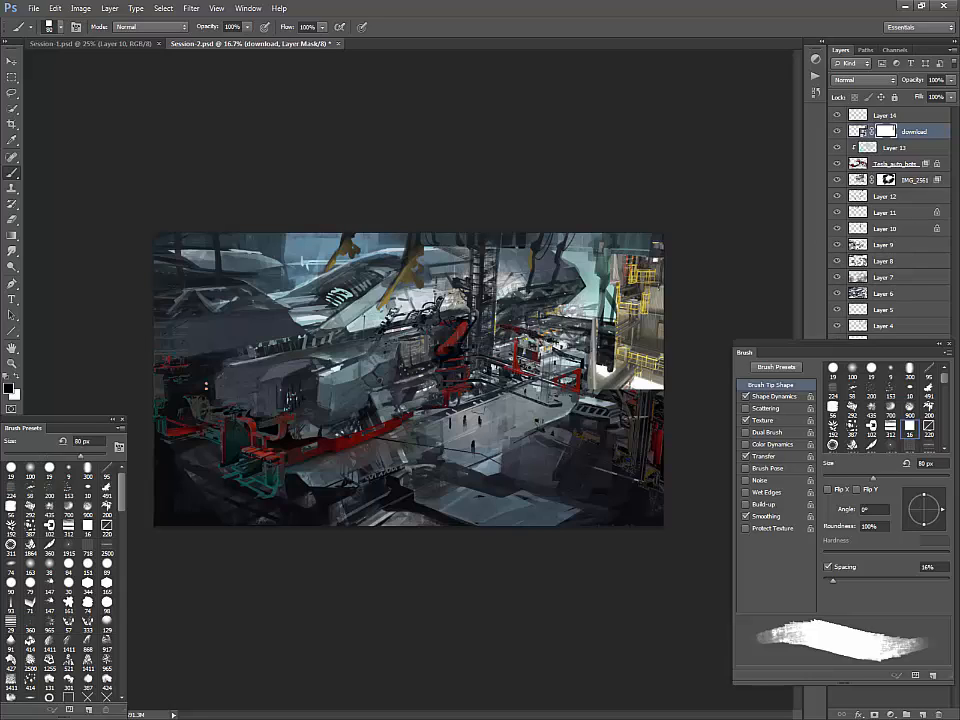
{"action": "key", "text": "bracketright"}
{"action": "key", "text": "bracketright"}
{"action": "key", "text": "bracketright"}
{"action": "key", "text": "bracketright"}
{"action": "key", "text": "bracketright"}
{"action": "key", "text": "bracketright"}
{"action": "key", "text": "bracketright"}
{"action": "key", "text": "bracketright"}
{"action": "mouse_move", "coordinate": [603, 376]}
{"action": "left_mouse_down"}
{"action": "mouse_move", "coordinate": [652, 382]}
{"action": "mouse_move", "coordinate": [595, 358]}
{"action": "mouse_move", "coordinate": [597, 328]}
{"action": "left_mouse_up"}
{"action": "key", "text": "bracketleft"}
{"action": "key", "text": "bracketleft"}
{"action": "key", "text": "bracketleft"}
{"action": "key", "text": "bracketleft"}
{"action": "key", "text": "bracketleft"}
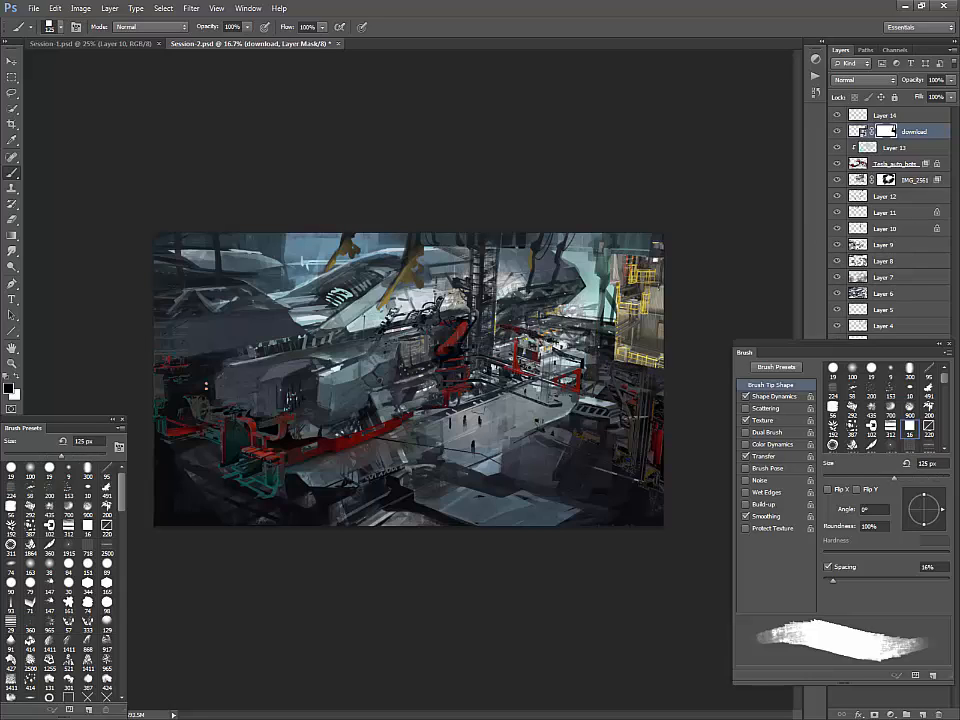
{"action": "key", "text": "bracketleft"}
{"action": "key", "text": "bracketleft"}
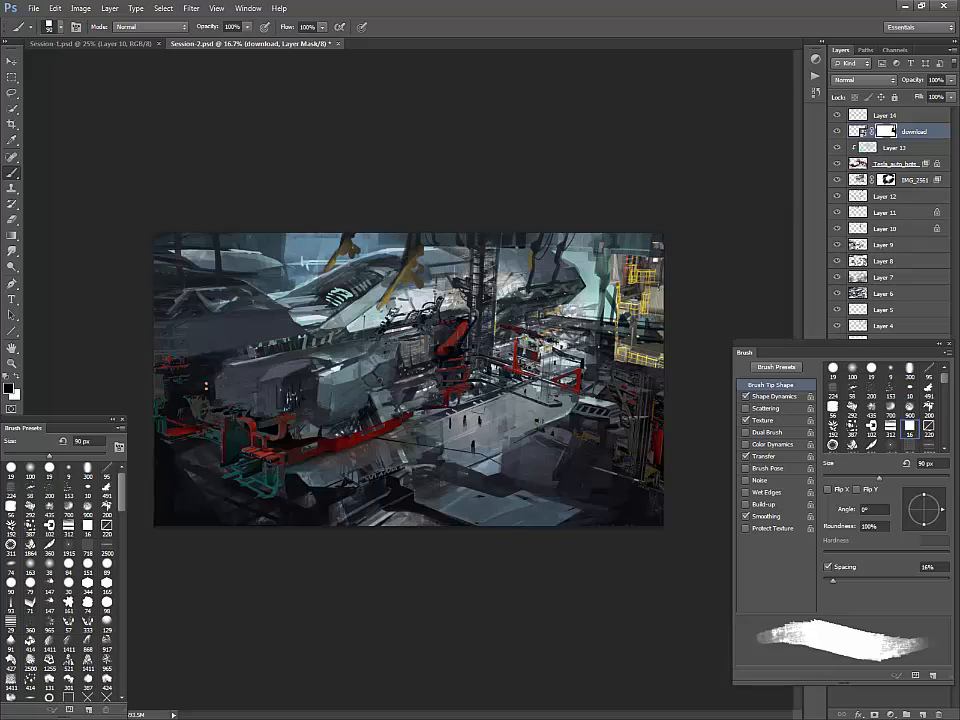
- Raise the lower edge of the download photo slightly with Free Transform and rasterize its layer
{"action": "key", "text": "ctrl+t"}
{"action": "left_click_drag", "start_coordinate": [711, 388], "coordinate": [711, 379]}
{"action": "left_click_drag", "start_coordinate": [649, 242], "coordinate": [646, 241]}
{"action": "key", "text": "Return"}
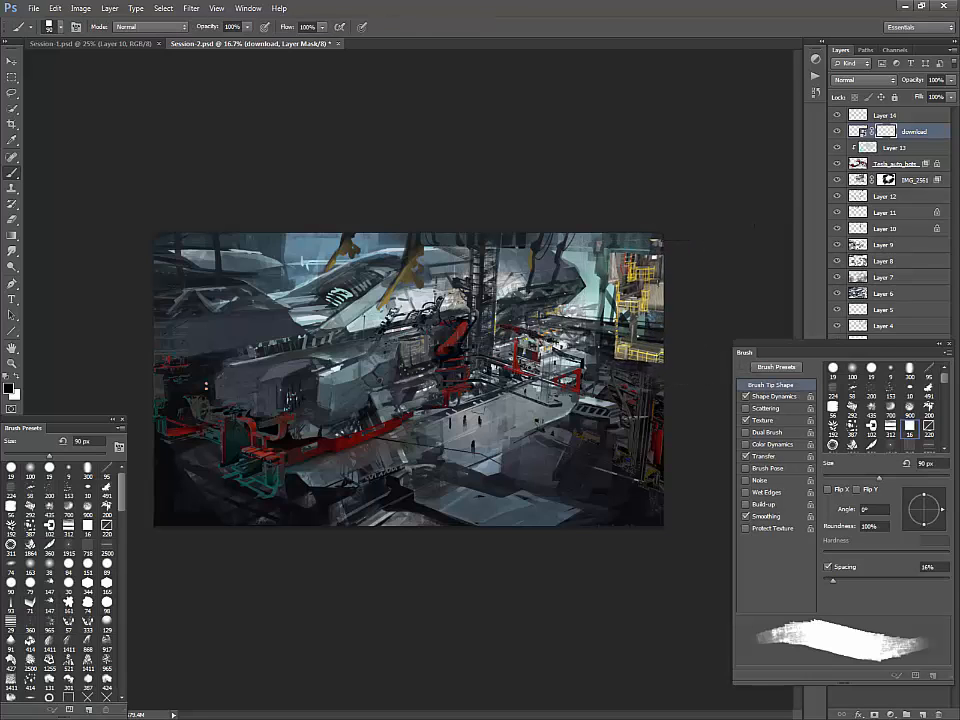
{"action": "left_click", "coordinate": [858, 131]}
{"action": "right_click", "coordinate": [914, 132]}
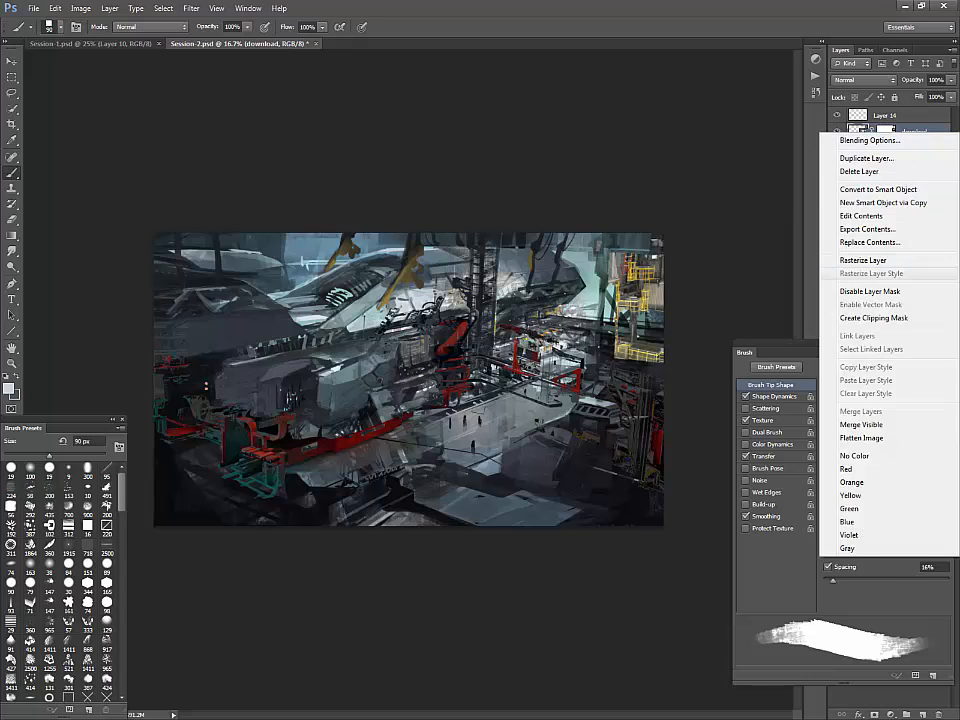
{"action": "left_click", "coordinate": [864, 260]}
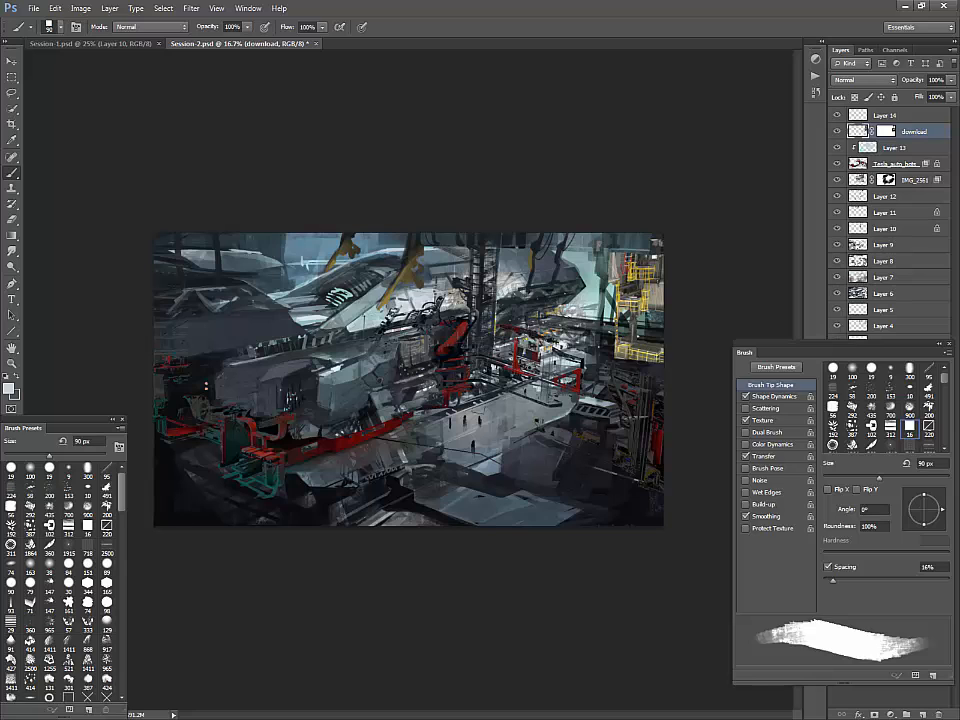
- Darken and cool the download photo with Curves in the RGB, red, blue and green channels, mapping green input 135 to output 132
{"action": "key", "text": "v"}
{"action": "mouse_move", "coordinate": [98, 38]}
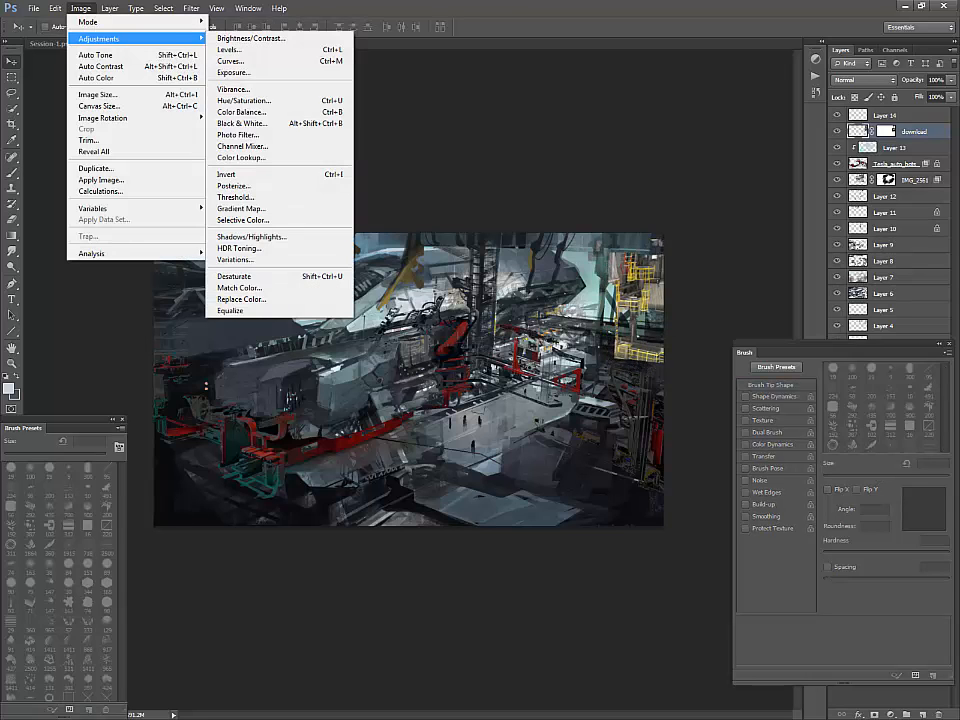
{"action": "left_click", "coordinate": [265, 58]}
{"action": "mouse_move", "coordinate": [649, 528]}
{"action": "left_mouse_down"}
{"action": "mouse_move", "coordinate": [656, 547]}
{"action": "mouse_move", "coordinate": [643, 515]}
{"action": "mouse_move", "coordinate": [655, 526]}
{"action": "left_mouse_up"}
{"action": "left_click", "coordinate": [630, 436]}
{"action": "left_click", "coordinate": [606, 459]}
{"action": "left_click", "coordinate": [630, 436]}
{"action": "left_click", "coordinate": [606, 478]}
{"action": "left_click", "coordinate": [630, 436]}
{"action": "left_click", "coordinate": [606, 468]}
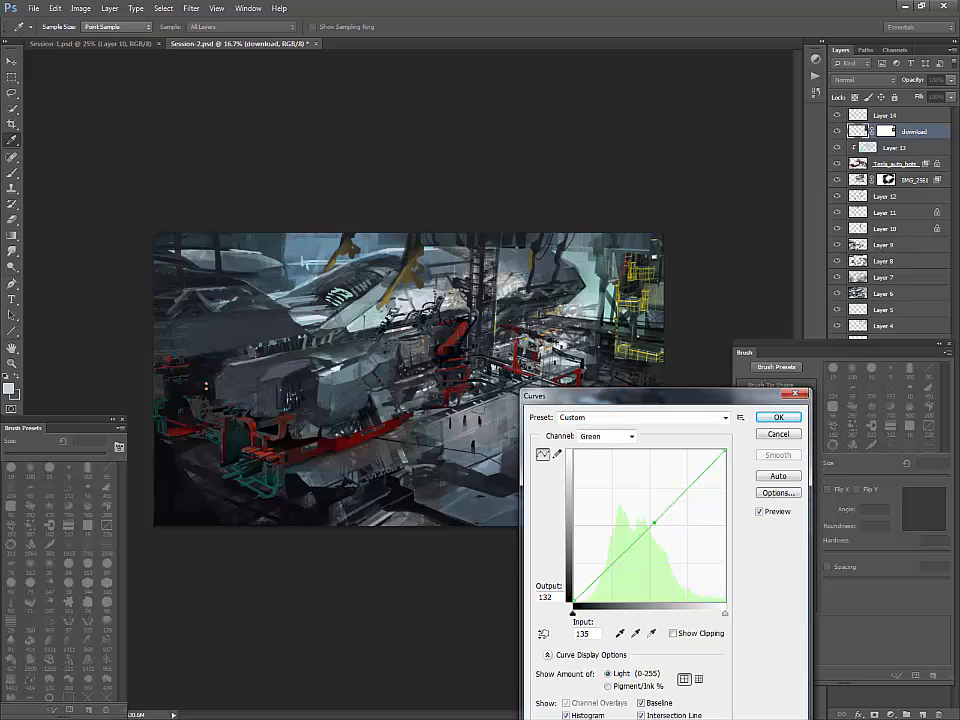
{"action": "key", "text": "Return"}
{"action": "key", "text": "v"}
{"action": "left_click", "coordinate": [837, 131]}
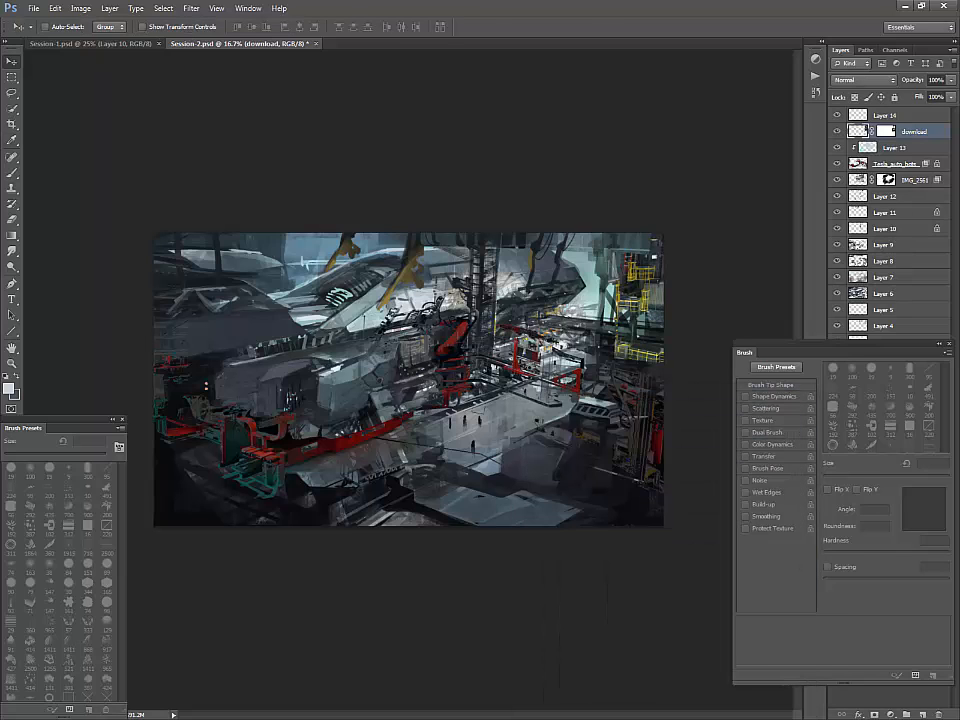
- Pull the lower edge of the download photo slightly left and down with Free Transform
{"action": "key", "text": "ctrl+t"}
{"action": "left_click_drag", "start_coordinate": [653, 380], "coordinate": [649, 382]}
{"action": "key", "text": "Return"}
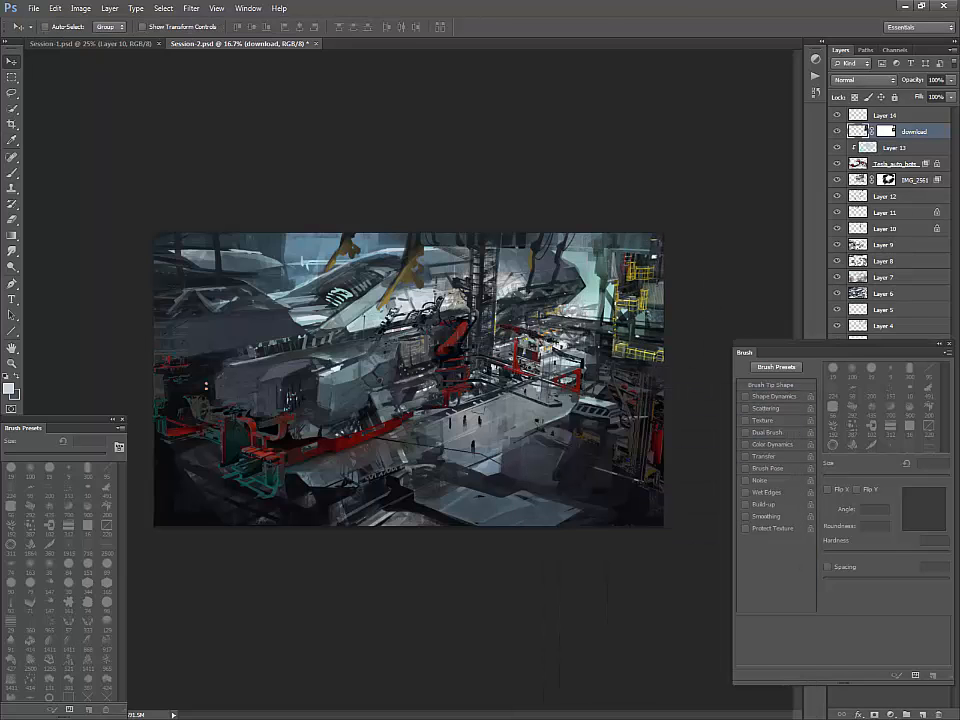
{"action": "left_click_drag", "start_coordinate": [800, 352], "coordinate": [787, 371]}
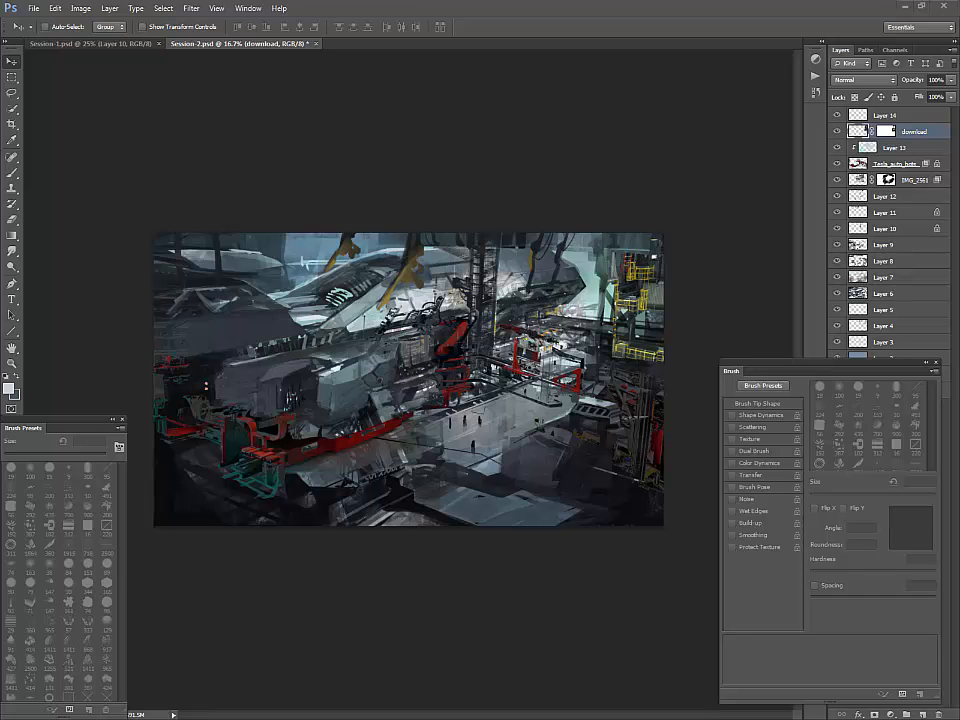
{"action": "left_click_drag", "start_coordinate": [959, 198], "coordinate": [735, 223]}
{"action": "left_click", "coordinate": [833, 223]}
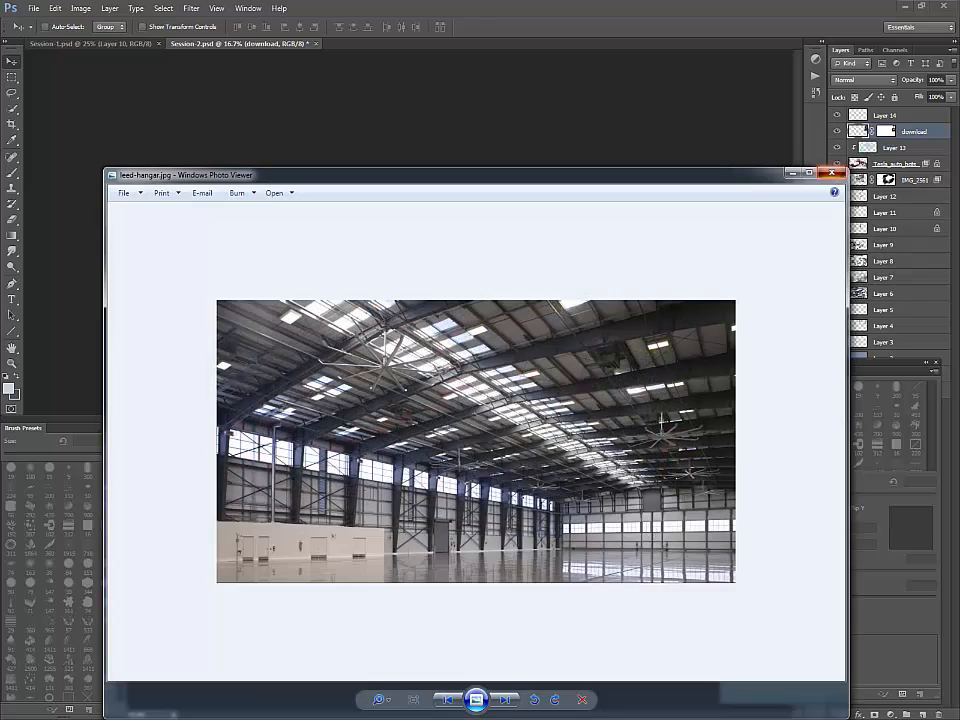
{"action": "left_click", "coordinate": [833, 173]}
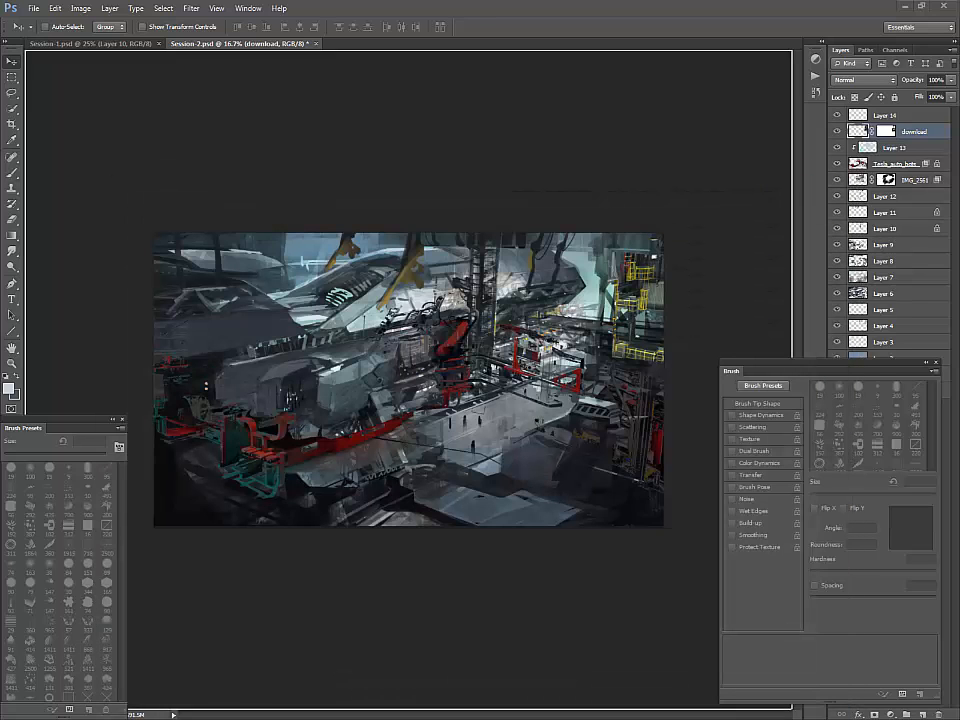
{"action": "key", "text": "Return"}
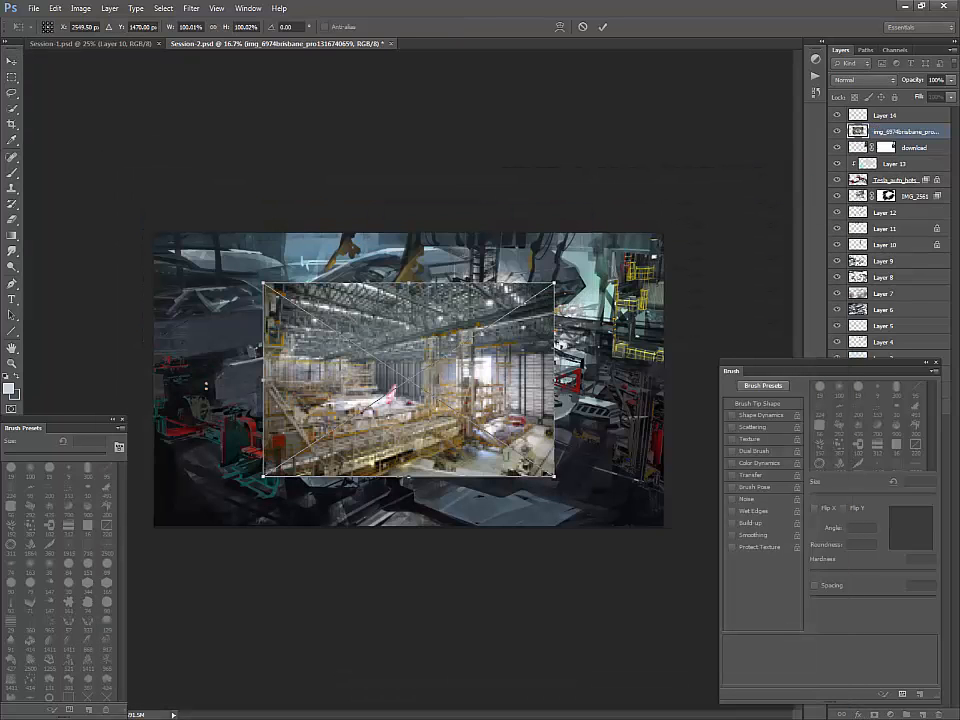
{"action": "key", "text": "Return"}
- Move the aircraft hangar photo's layer between Layer 9 and Layer 8
{"action": "left_click", "coordinate": [837, 131]}
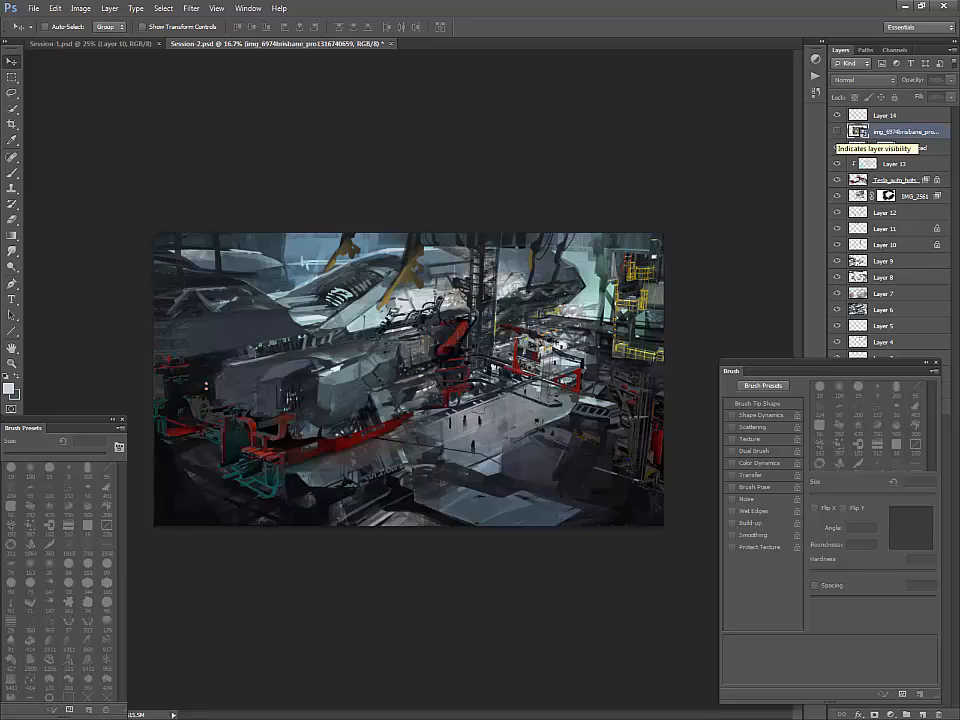
{"action": "key", "text": "l"}
{"action": "left_click_drag", "start_coordinate": [880, 131], "coordinate": [880, 266]}
{"action": "left_click", "coordinate": [837, 261]}
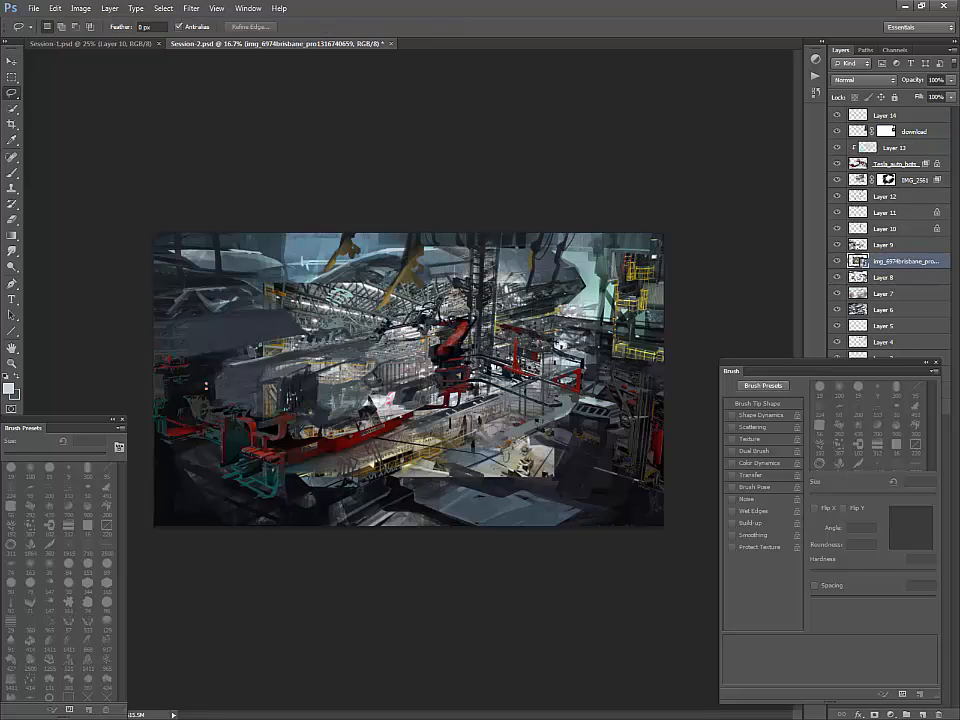
- Move the aircraft hangar photo to the painting's upper left and stretch it across the full canvas width
{"action": "key", "text": "v"}
{"action": "left_click_drag", "start_coordinate": [516, 415], "coordinate": [406, 298]}
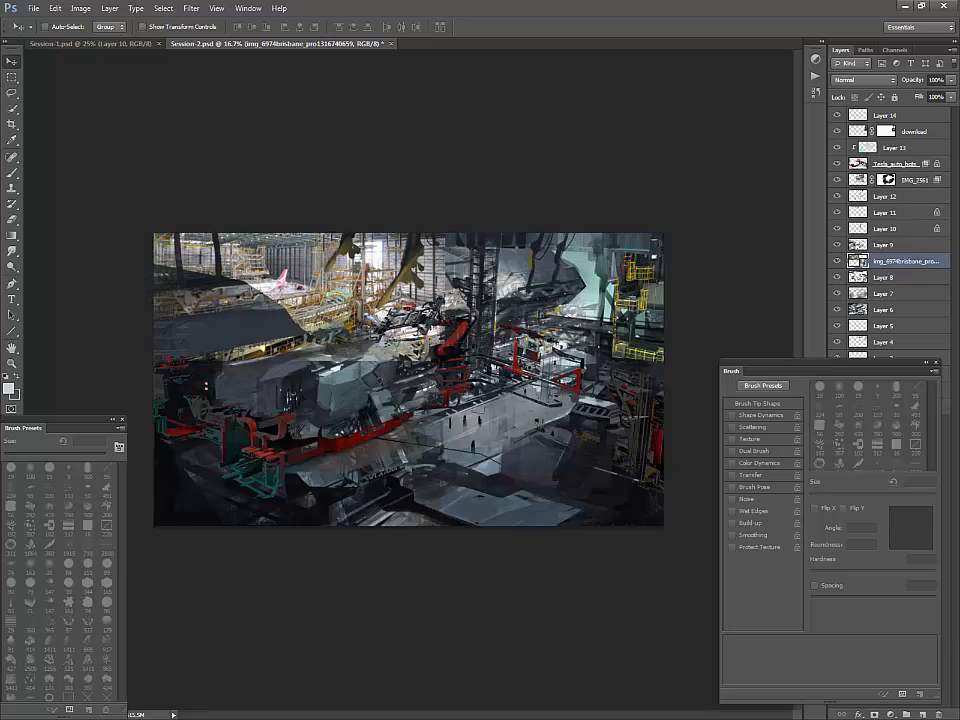
{"action": "key", "text": "ctrl+t"}
{"action": "left_click_drag", "start_coordinate": [444, 261], "coordinate": [664, 261]}
{"action": "key", "text": "Return"}
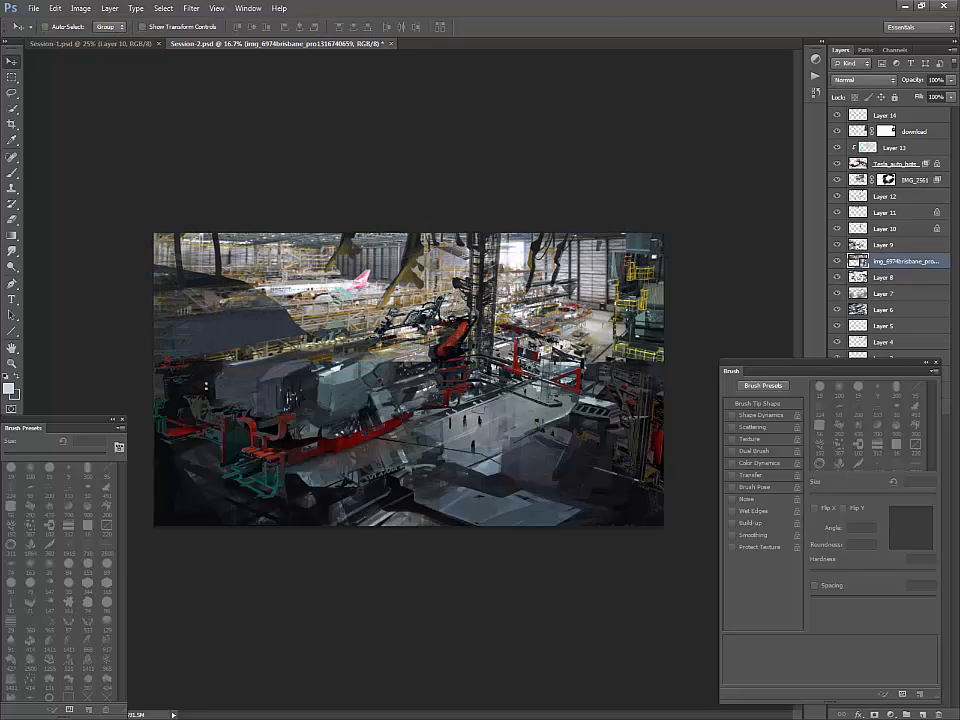
- Mask the aircraft hangar photo to lassoed background areas along the painting's upper edge and unlink the mask from the photo
{"action": "left_click", "coordinate": [837, 261]}
{"action": "key", "text": "l"}
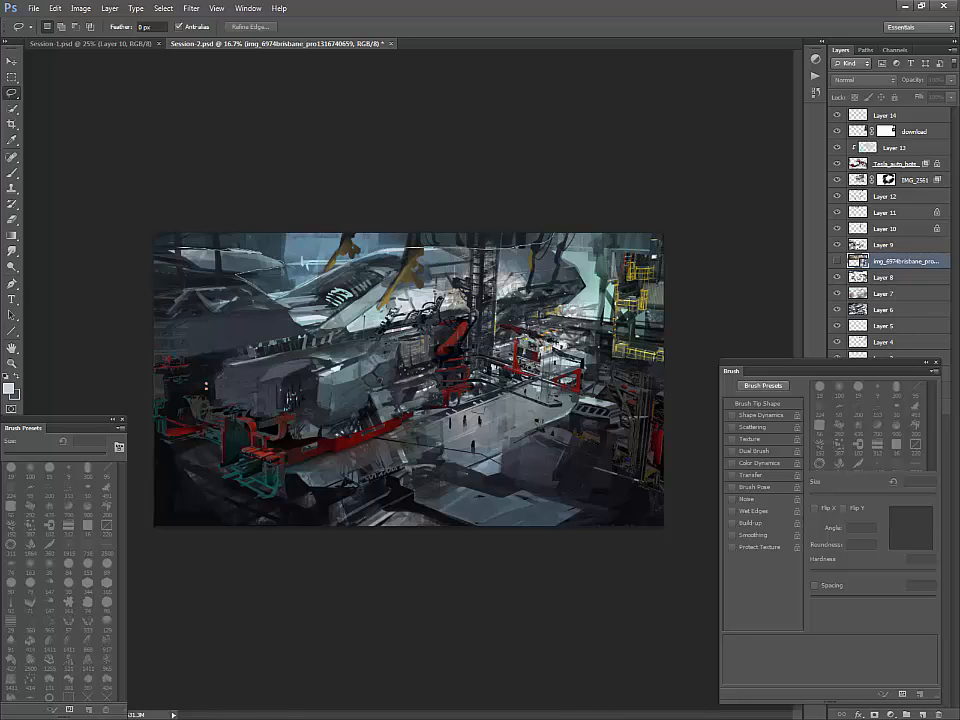
{"action": "left_click_drag", "start_coordinate": [180, 247], "coordinate": [573, 233]}
{"action": "left_click", "coordinate": [837, 261]}
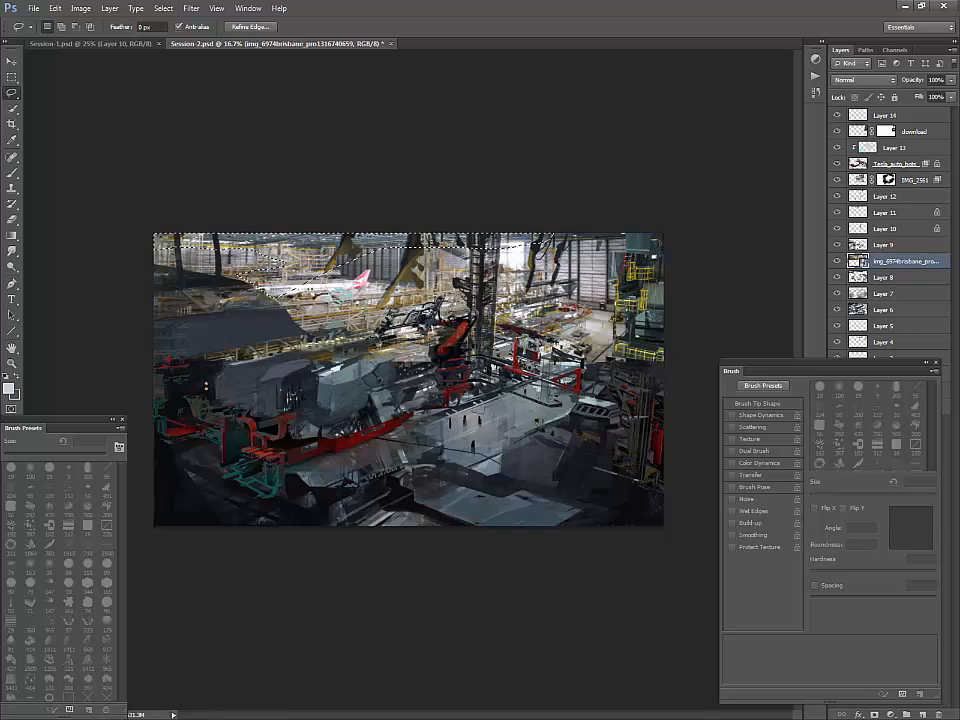
{"action": "left_click", "coordinate": [874, 714]}
{"action": "left_click", "coordinate": [872, 261]}
{"action": "left_click", "coordinate": [858, 261]}
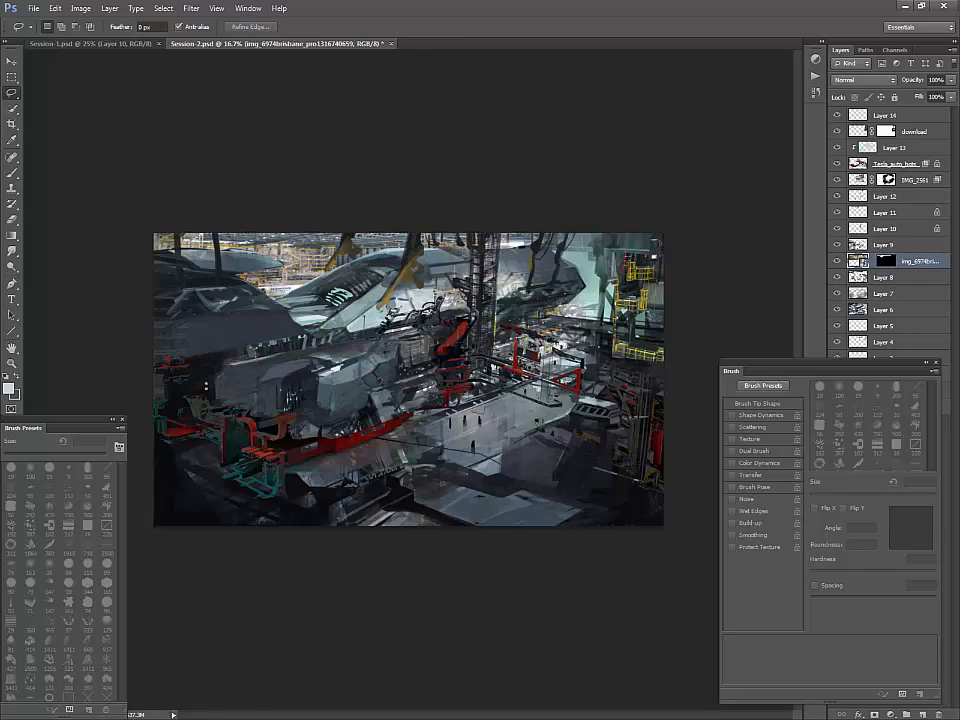
{"action": "key", "text": "ctrl+t"}
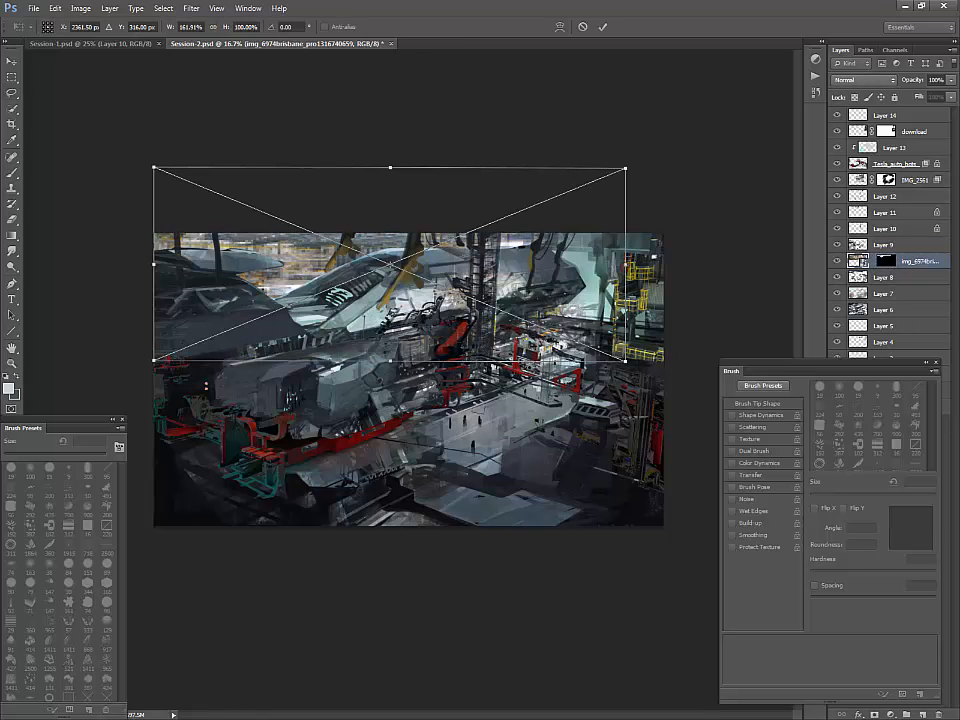
{"action": "left_click_drag", "start_coordinate": [153, 360], "coordinate": [152, 375]}
{"action": "left_click_drag", "start_coordinate": [153, 271], "coordinate": [151, 278]}
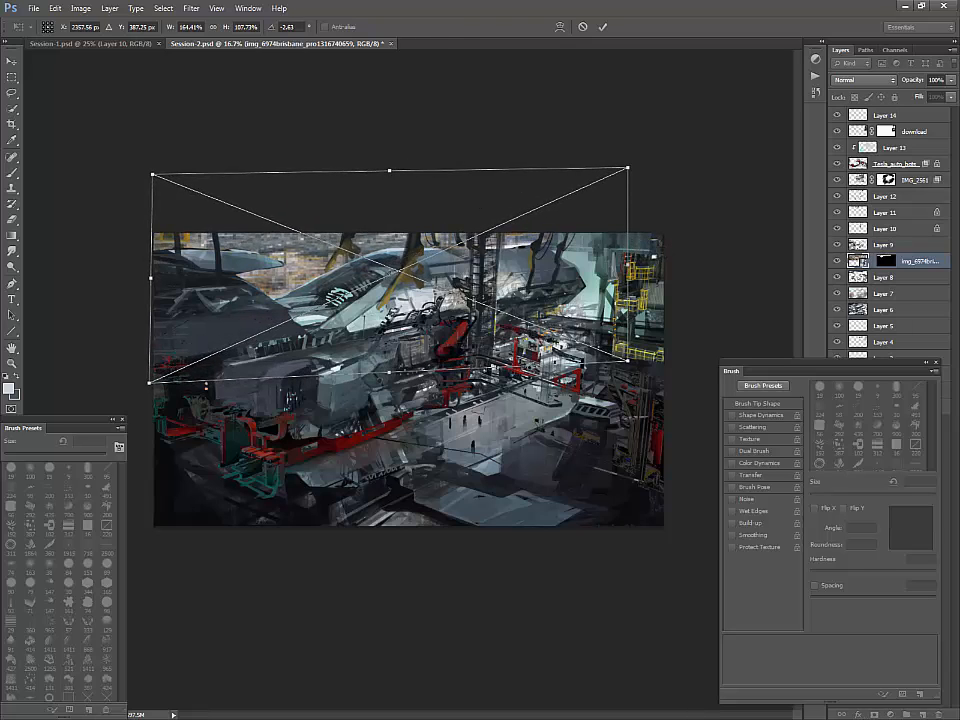
{"action": "key", "text": "Escape"}
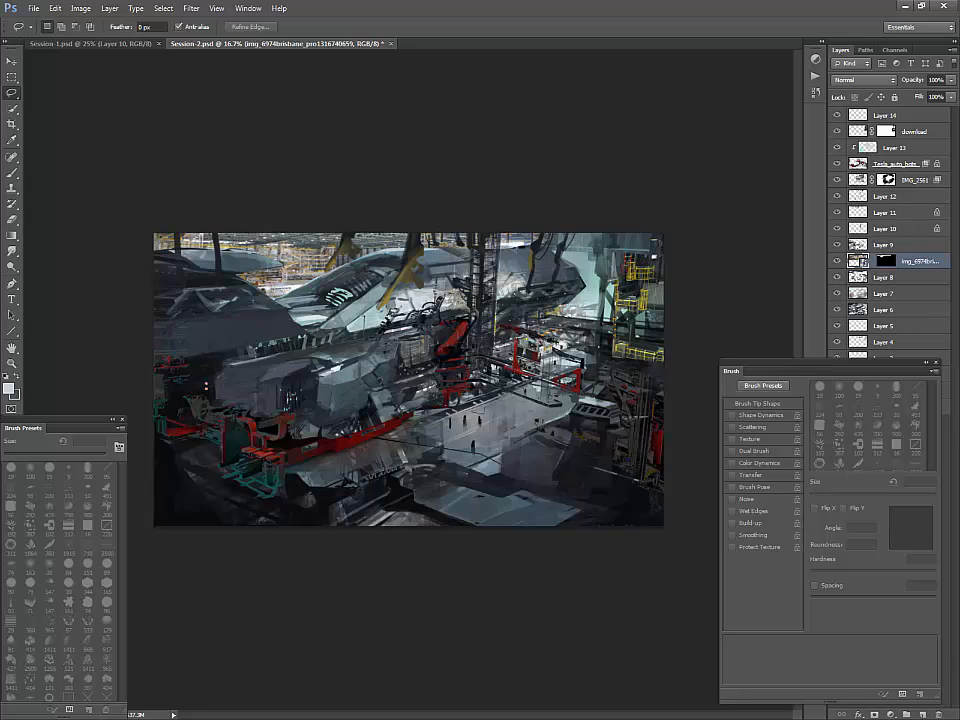
- Rasterize the aircraft hangar photo and darken it with Curves, pulling the RGB midtones from input 136 to output 80
{"action": "right_click", "coordinate": [919, 260]}
{"action": "left_click", "coordinate": [880, 388]}
{"action": "left_click", "coordinate": [80, 8]}
{"action": "mouse_move", "coordinate": [100, 36]}
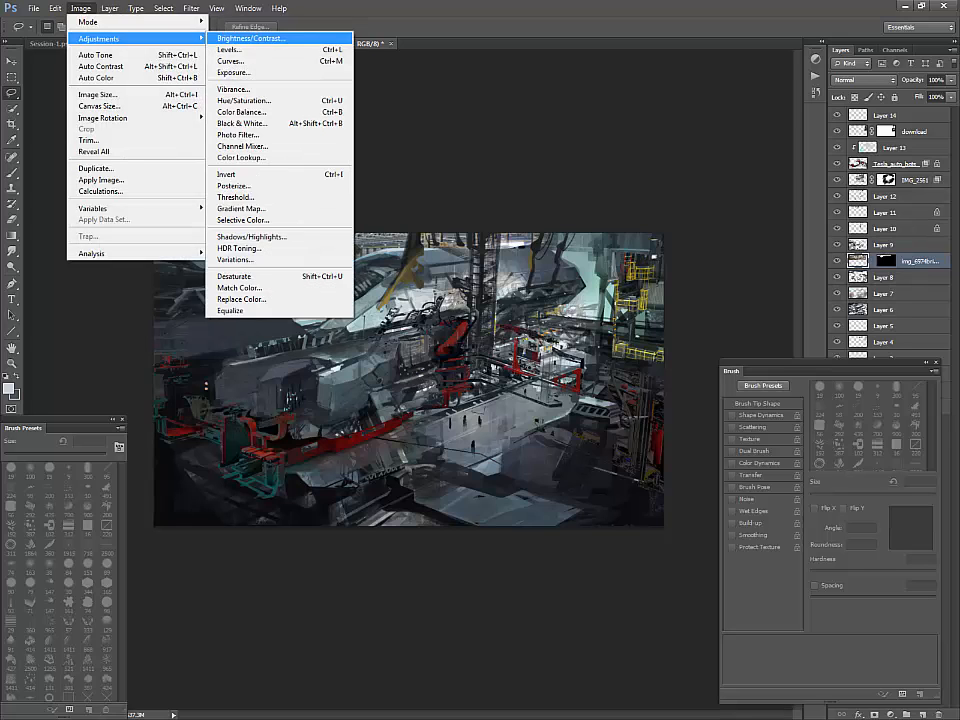
{"action": "left_click", "coordinate": [240, 60]}
{"action": "left_click_drag", "start_coordinate": [655, 522], "coordinate": [654, 553]}
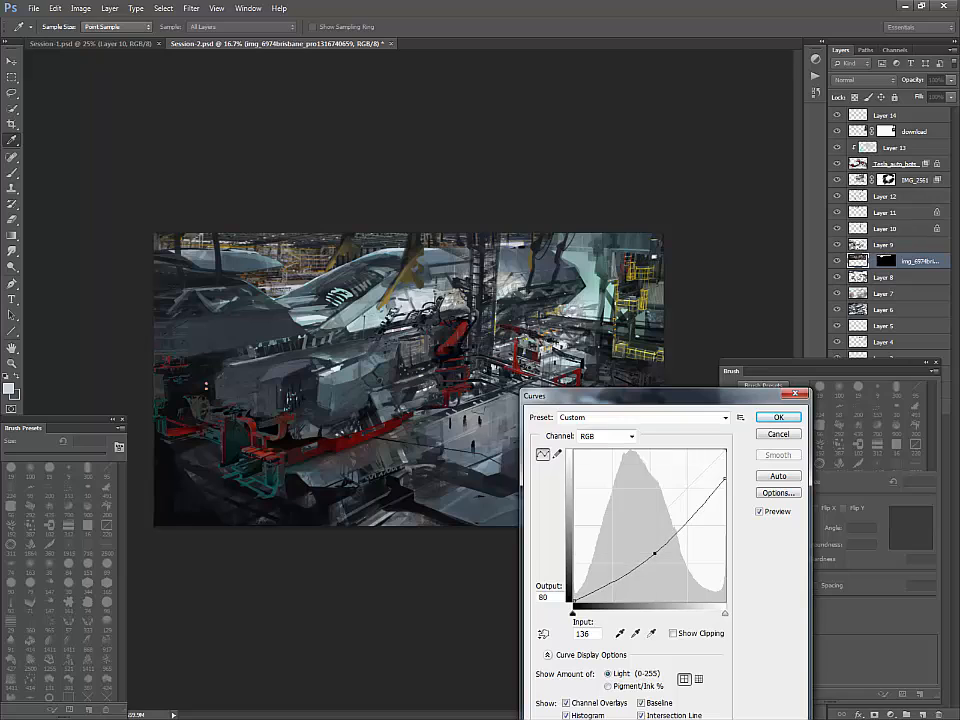
- Lower the hangar photo's red midtones in Curves to output 104 at input 121 and review the blue and green channels
{"action": "left_click", "coordinate": [631, 436]}
{"action": "left_click", "coordinate": [586, 458]}
{"action": "left_click", "coordinate": [631, 436]}
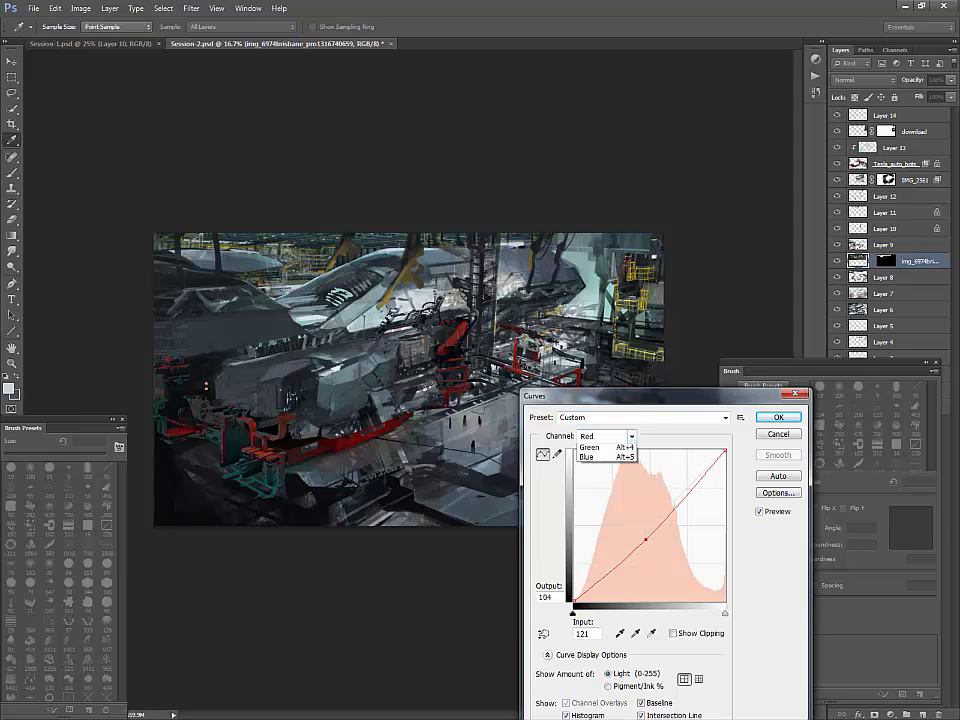
{"action": "left_click", "coordinate": [587, 478]}
{"action": "left_click_drag", "start_coordinate": [645, 529], "coordinate": [645, 530]}
{"action": "left_click", "coordinate": [631, 436]}
{"action": "left_click", "coordinate": [588, 468]}
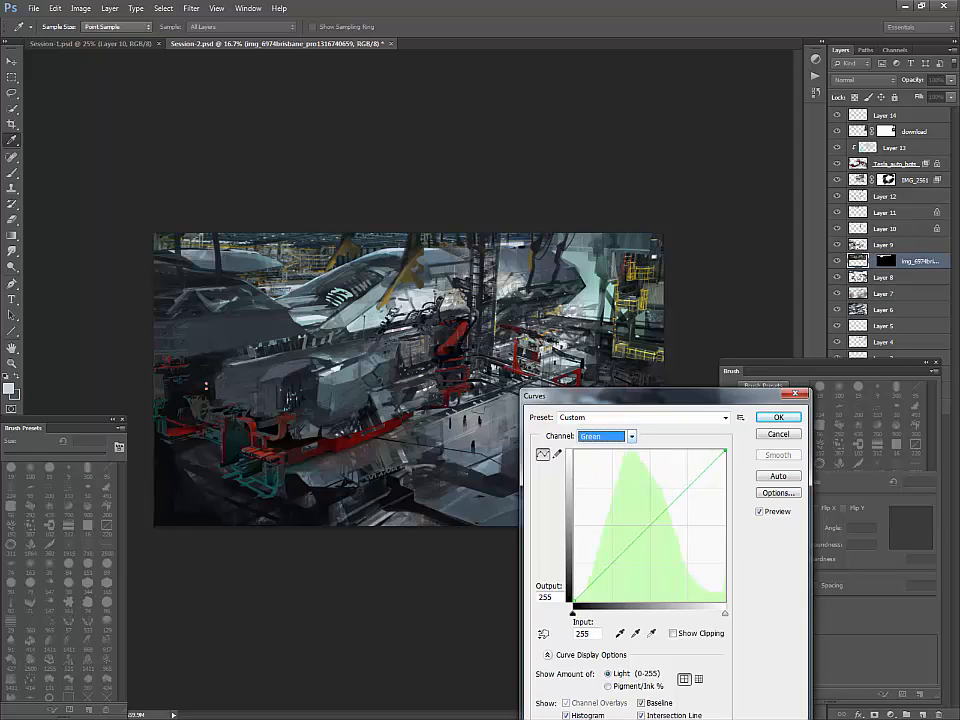
{"action": "mouse_move", "coordinate": [725, 451]}
{"action": "left_mouse_down"}
{"action": "mouse_move", "coordinate": [703, 450]}
{"action": "mouse_move", "coordinate": [724, 451]}
{"action": "left_mouse_up"}
- Deepen the RGB midtones to output 70 at input 138, lower the highlights and shadows further, and apply the Curves adjustment
{"action": "left_click_drag", "start_coordinate": [648, 526], "coordinate": [656, 559]}
{"action": "left_click", "coordinate": [631, 436]}
{"action": "left_click", "coordinate": [588, 447]}
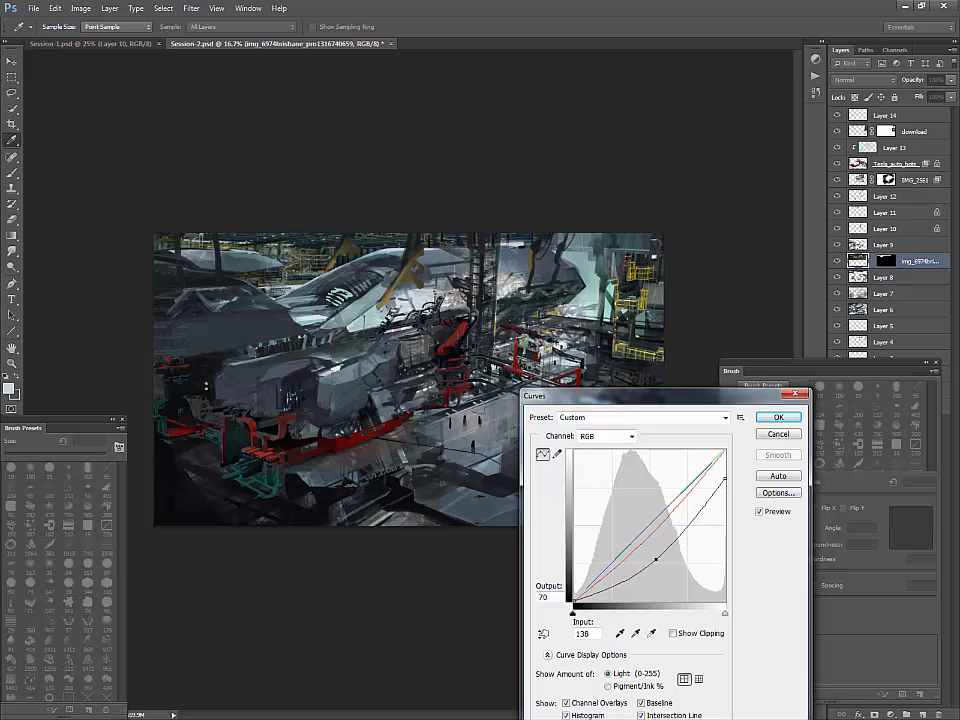
{"action": "left_click_drag", "start_coordinate": [725, 451], "coordinate": [725, 498]}
{"action": "mouse_move", "coordinate": [617, 580]}
{"action": "left_mouse_down"}
{"action": "mouse_move", "coordinate": [617, 596]}
{"action": "mouse_move", "coordinate": [614, 587]}
{"action": "left_mouse_up"}
{"action": "key", "text": "Return"}
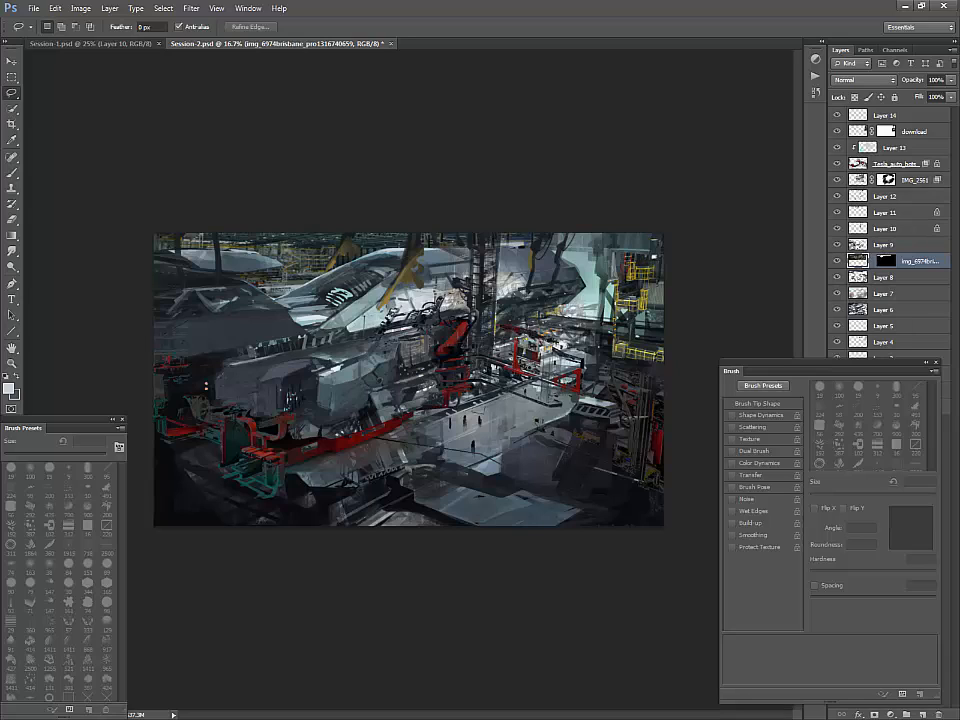
- Add a new layer above Layer 14, try a dark brush stroke near the lower-right corner, undo it and resample the colour
{"action": "left_click", "coordinate": [885, 115]}
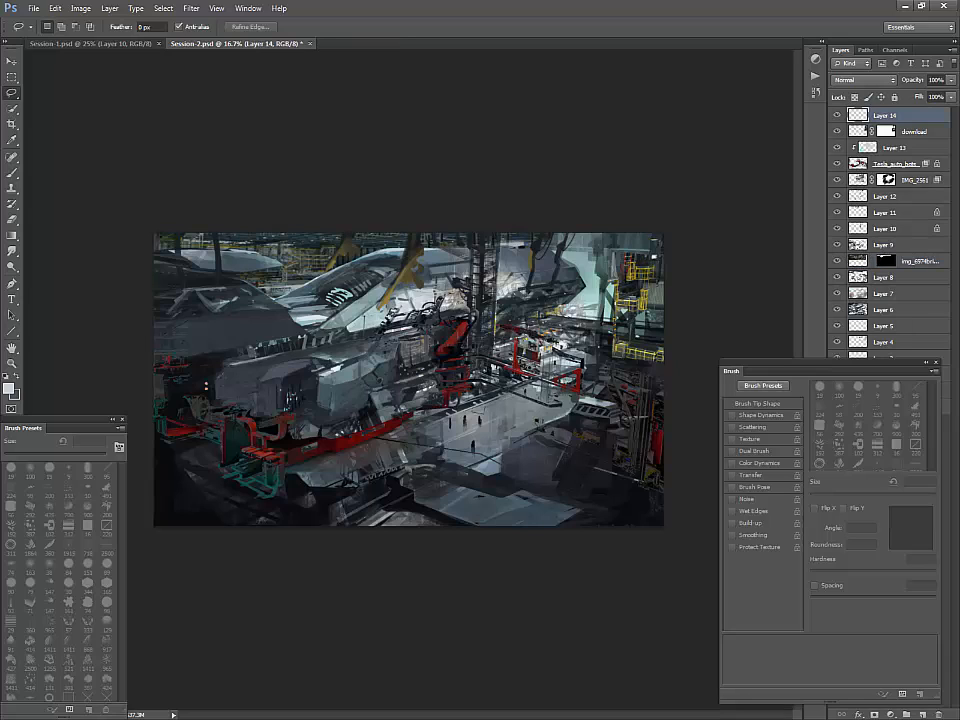
{"action": "left_click", "coordinate": [922, 714]}
{"action": "key", "text": "s"}
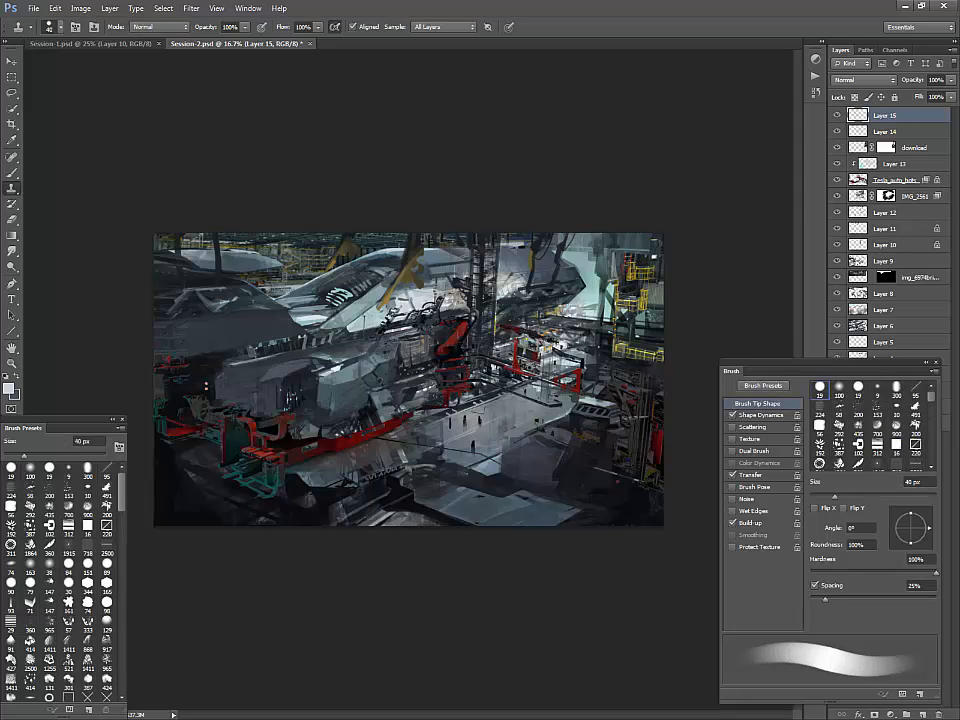
{"action": "key", "text": "b"}
{"action": "left_click", "coordinate": [636, 500], "text": "alt"}
{"action": "mouse_move", "coordinate": [657, 494]}
{"action": "left_mouse_down"}
{"action": "mouse_move", "coordinate": [626, 523]}
{"action": "mouse_move", "coordinate": [636, 493]}
{"action": "left_mouse_up"}
{"action": "key", "text": "ctrl+z"}
{"action": "left_click", "coordinate": [643, 510], "text": "alt"}
- Paint sampled tones over the dark lower-right floor and the crate above it with the square textured brush at 50 px
{"action": "key", "text": "["}
{"action": "left_click", "coordinate": [619, 486], "text": "alt"}
{"action": "left_click", "coordinate": [606, 491], "text": "alt"}
{"action": "mouse_move", "coordinate": [626, 480]}
{"action": "left_mouse_down"}
{"action": "mouse_move", "coordinate": [607, 497]}
{"action": "mouse_move", "coordinate": [580, 497]}
{"action": "left_mouse_up"}
{"action": "left_click", "coordinate": [600, 488], "text": "alt"}
{"action": "left_click_drag", "start_coordinate": [609, 480], "coordinate": [583, 492]}
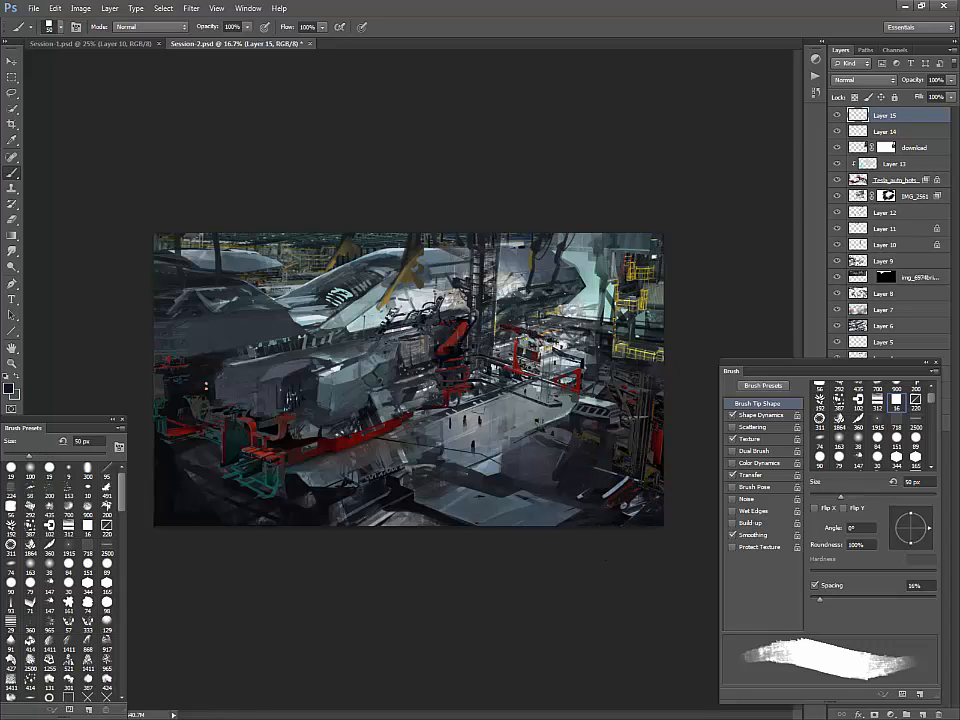
{"action": "left_click", "coordinate": [577, 503], "text": "alt"}
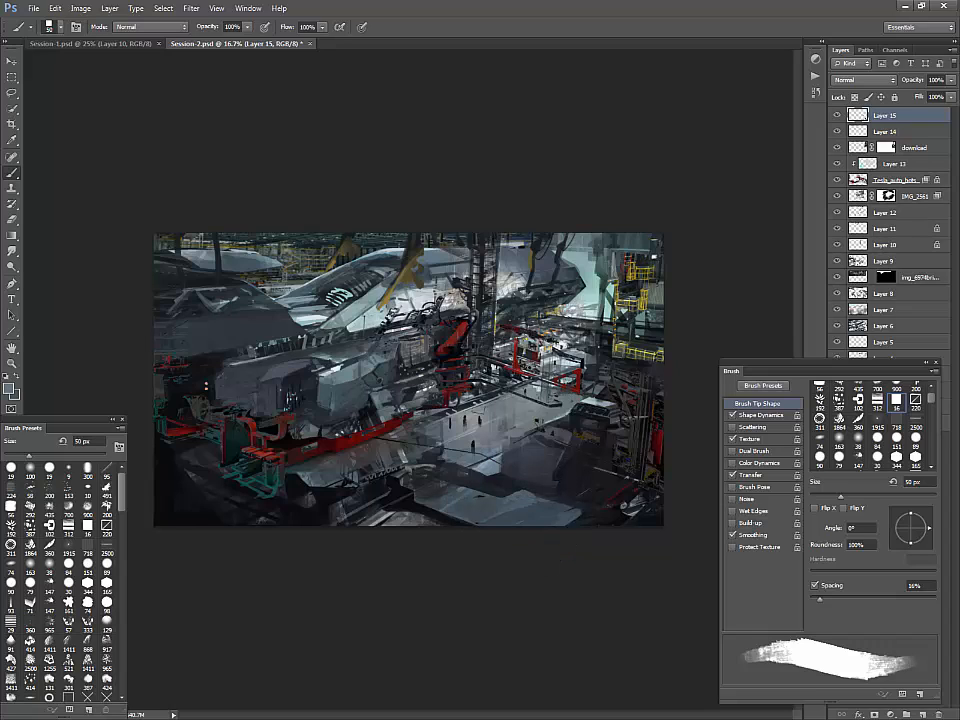
{"action": "left_click", "coordinate": [522, 417], "text": "alt"}
- Paint dark and teal accents across the lower-left foreground with the hard round brush, enlarging it from 19 to 50 px
{"action": "left_click", "coordinate": [11, 469]}
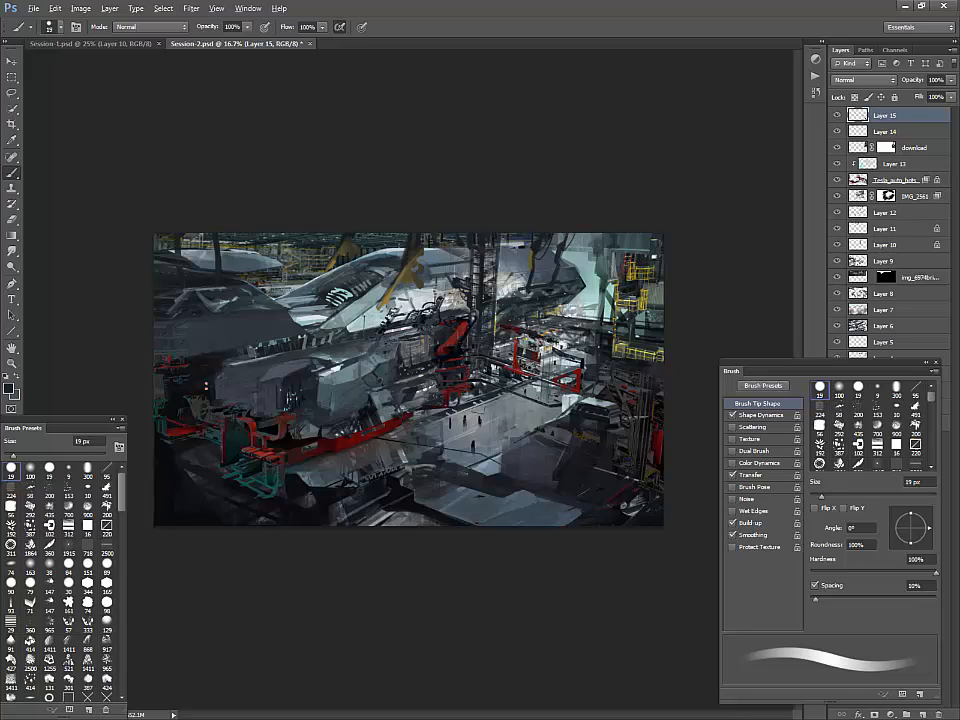
{"action": "left_click", "coordinate": [465, 461], "text": "alt"}
{"action": "left_click", "coordinate": [395, 493], "text": "alt"}
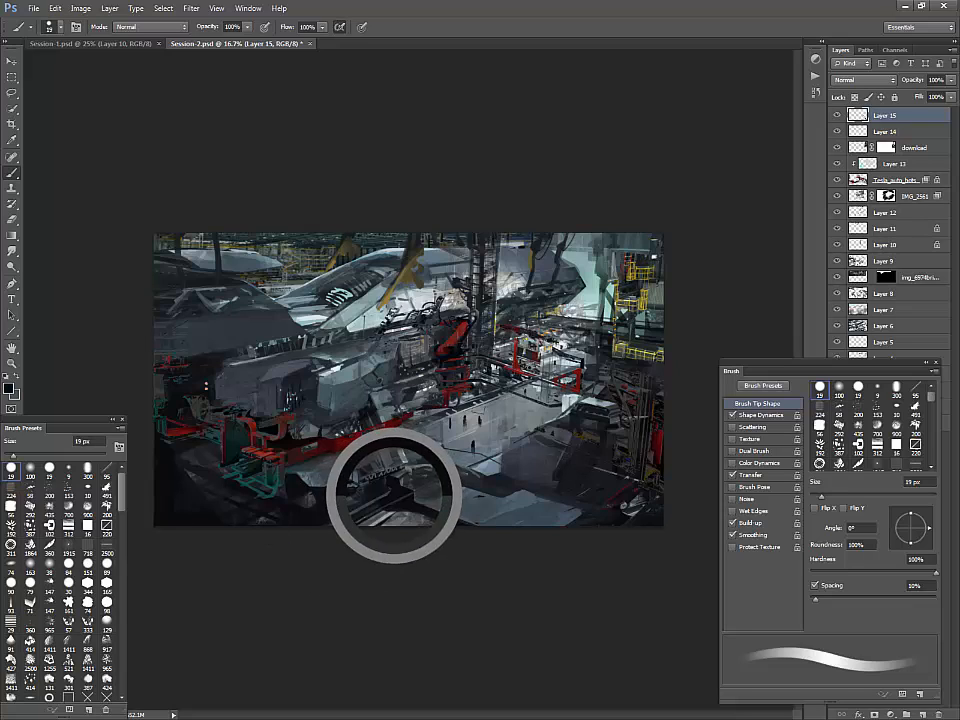
{"action": "key", "text": "bracketright"}
{"action": "key", "text": "bracketright"}
{"action": "key", "text": "bracketright"}
{"action": "key", "text": "bracketright"}
{"action": "key", "text": "bracketright"}
{"action": "key", "text": "bracketright"}
{"action": "key", "text": "bracketright"}
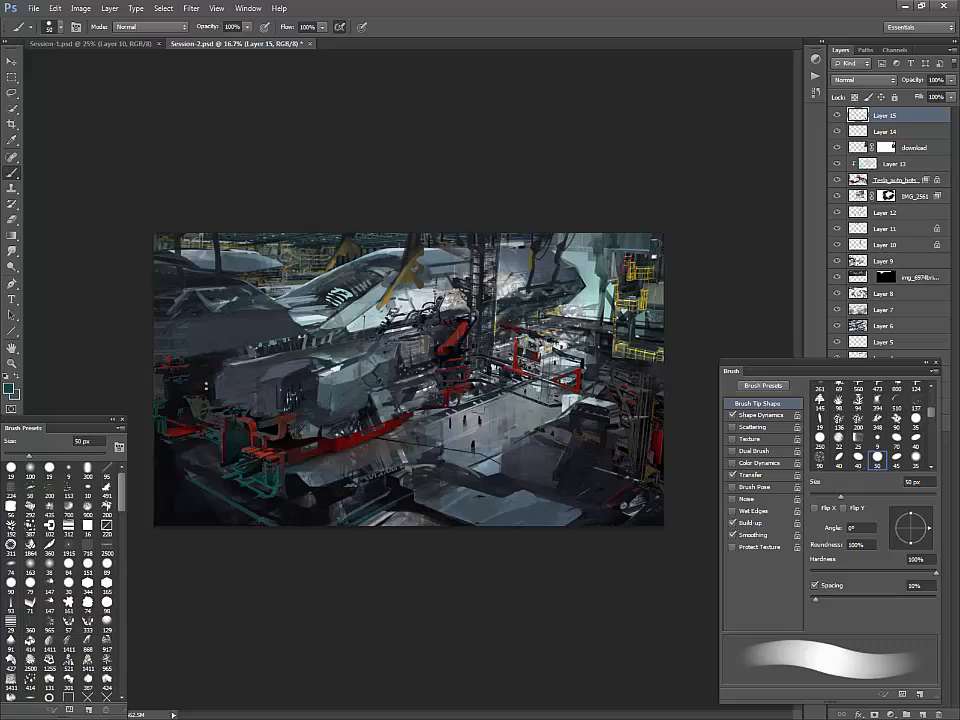
- Paint sampled edge lines around the central floor platform with the 16 px square textured brush
{"action": "left_click", "coordinate": [88, 527]}
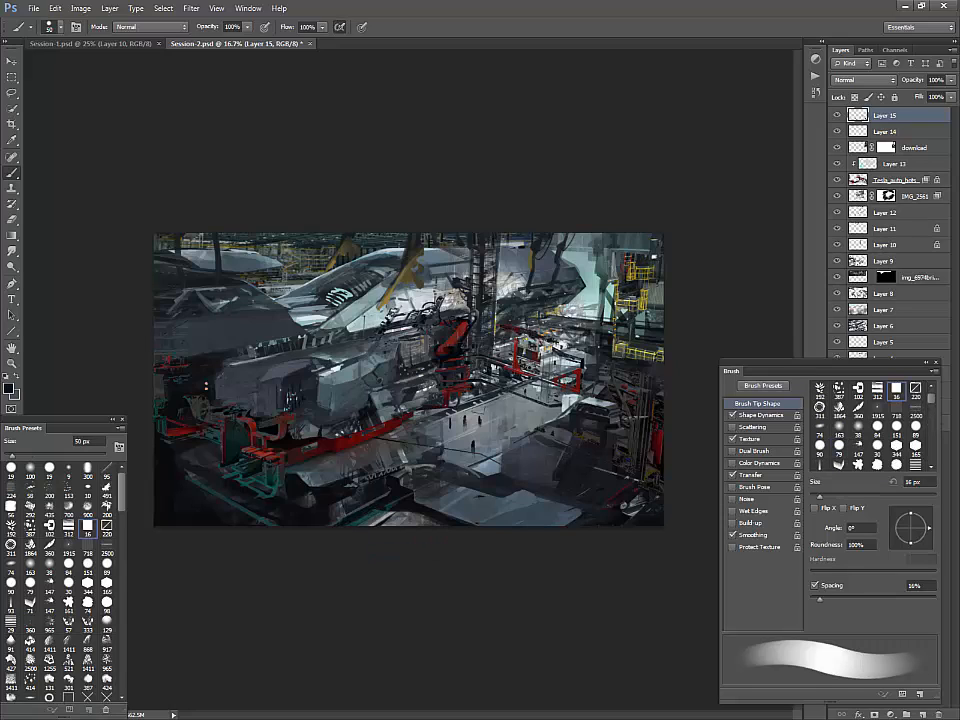
{"action": "left_click", "coordinate": [343, 487], "text": "alt"}
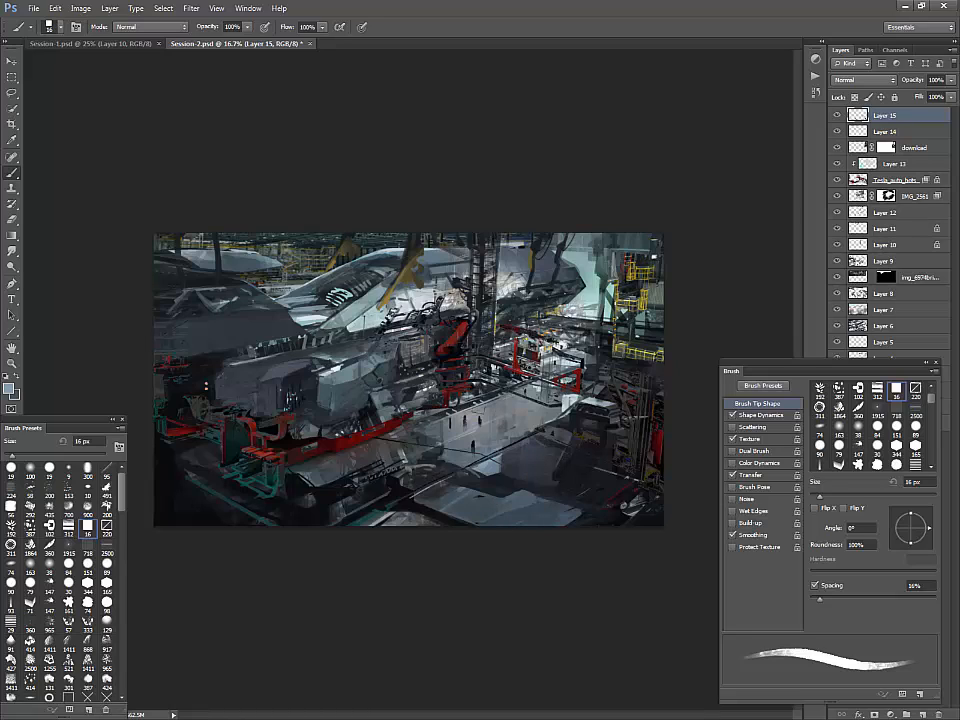
{"action": "left_click", "coordinate": [493, 431], "text": "alt"}
- Select the small floor panel at the lower centre with the Polygonal Lasso, paint it with the 89 px brush and deselect
{"action": "key", "text": "l"}
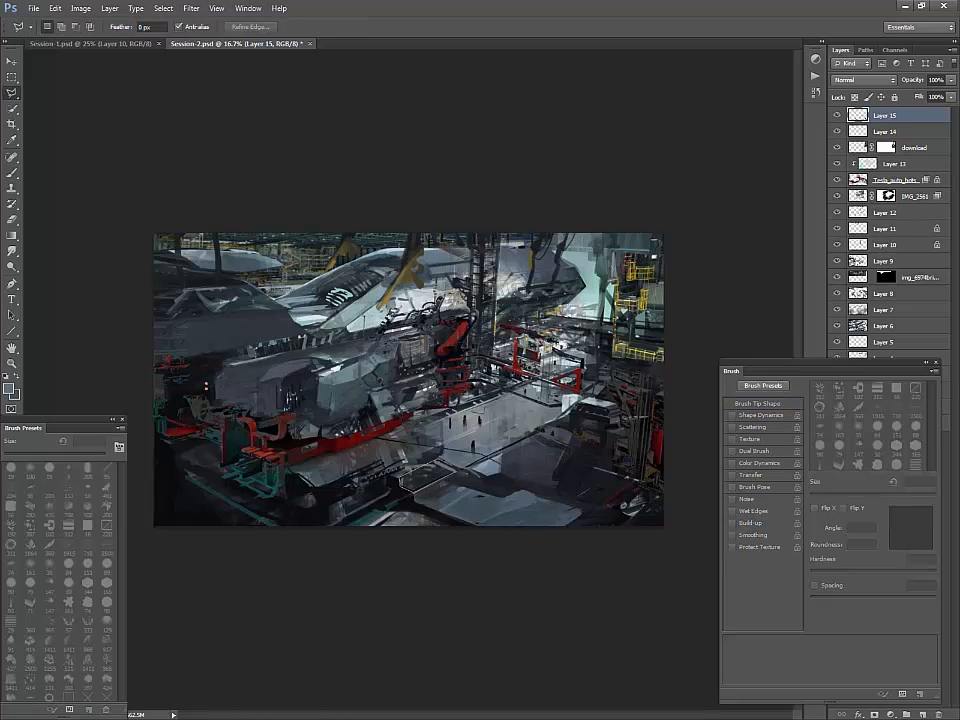
{"action": "key", "text": "b"}
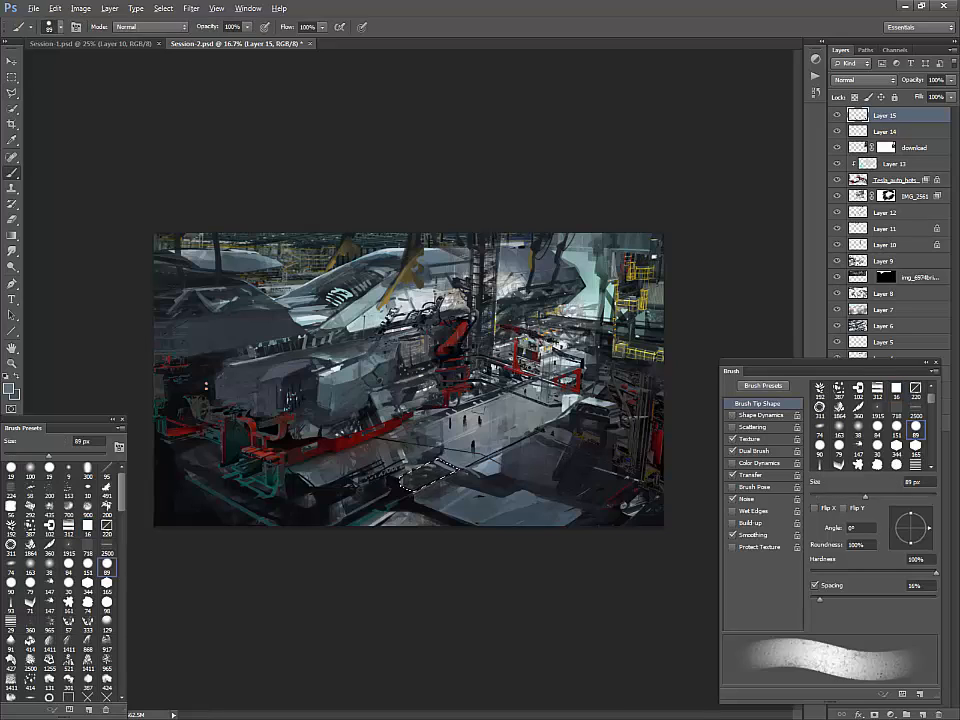
{"action": "left_click", "coordinate": [415, 478], "text": "alt"}
{"action": "mouse_move", "coordinate": [406, 483]}
{"action": "left_mouse_down"}
{"action": "mouse_move", "coordinate": [430, 470]}
{"action": "mouse_move", "coordinate": [425, 483]}
{"action": "mouse_move", "coordinate": [405, 486]}
{"action": "left_mouse_up"}
{"action": "left_click", "coordinate": [437, 451], "text": "alt"}
{"action": "key", "text": "d"}
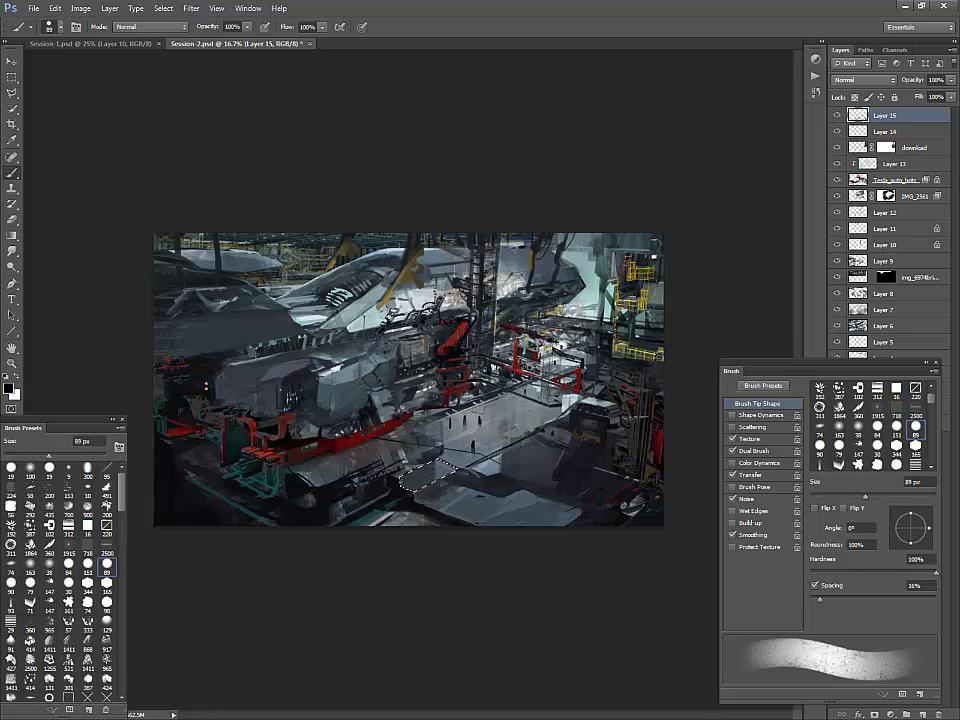
{"action": "key", "text": "ctrl+d"}
- Paint sampled tones along the deck below the red rail with the 89 px brush and undo the last stroke
{"action": "left_click", "coordinate": [338, 331], "text": "alt"}
{"action": "left_click", "coordinate": [416, 439], "text": "alt"}
{"action": "left_click_drag", "start_coordinate": [417, 433], "coordinate": [299, 472]}
{"action": "left_click", "coordinate": [412, 436], "text": "alt"}
{"action": "left_click", "coordinate": [439, 413], "text": "alt"}
{"action": "left_click_drag", "start_coordinate": [404, 430], "coordinate": [320, 468]}
{"action": "key", "text": "ctrl+z"}
- Paint a dark stroke along the deck below the red rail with the 30 px textured brush
{"action": "left_click", "coordinate": [375, 488], "text": "alt"}
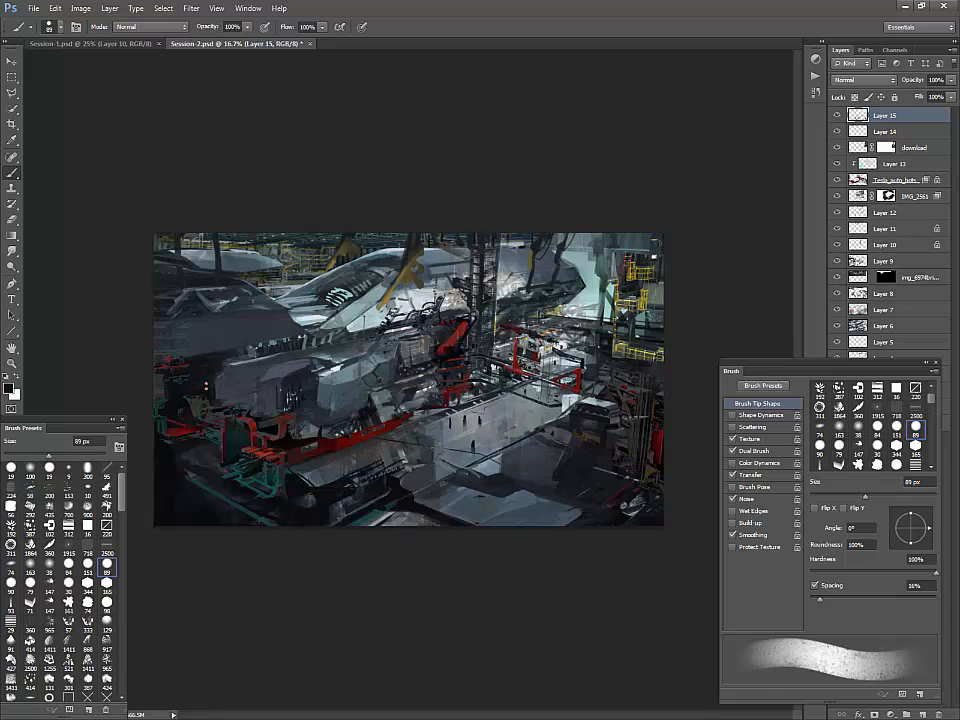
{"action": "left_click", "coordinate": [877, 447]}
{"action": "left_click_drag", "start_coordinate": [375, 442], "coordinate": [301, 476]}
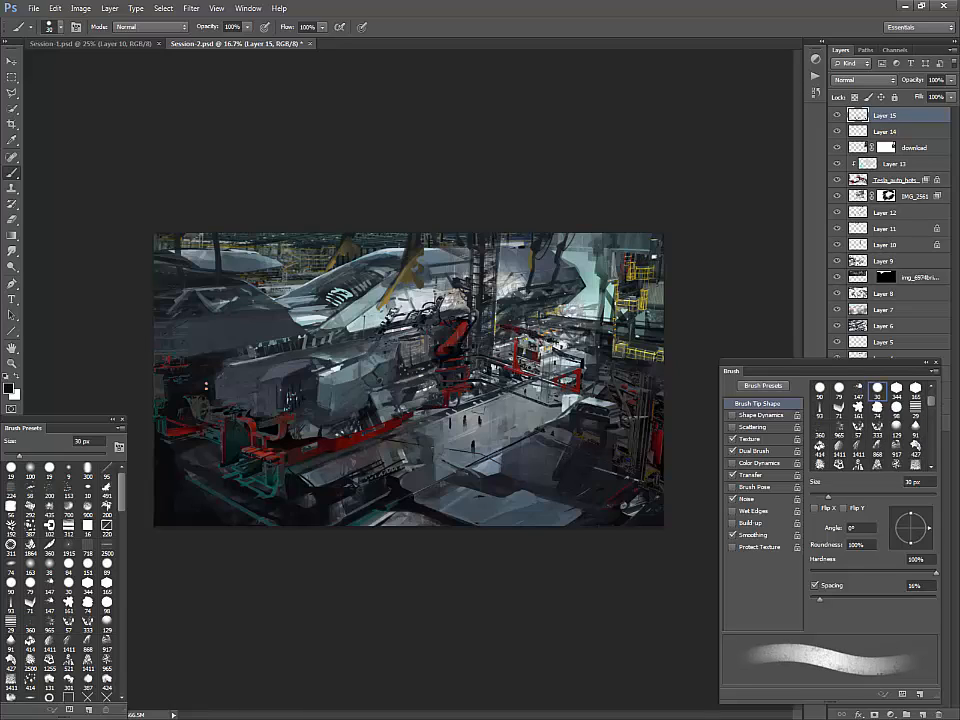
- Paint sampled dark blue-grey over the central floor area with the textured brush enlarged to 80 px
{"action": "left_click", "coordinate": [232, 355], "text": "alt"}
{"action": "left_click", "coordinate": [433, 433], "text": "alt"}
{"action": "key", "text": "bracketright"}
{"action": "key", "text": "bracketright"}
{"action": "key", "text": "bracketright"}
{"action": "key", "text": "bracketright"}
{"action": "key", "text": "bracketright"}
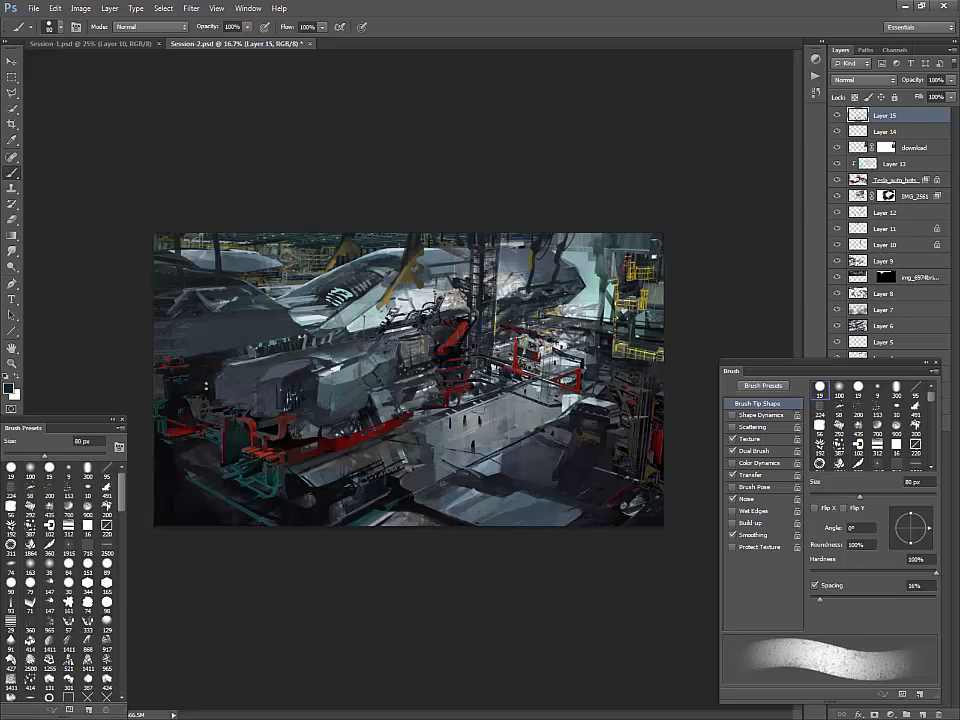
- Sample a pale tone from the ship and paint a light vertical reflection on the floor right of centre with an enlarged brush
{"action": "left_click", "coordinate": [423, 301], "text": "alt"}
{"action": "key", "text": "bracketleft"}
{"action": "key", "text": "bracketleft"}
{"action": "key", "text": "bracketleft"}
{"action": "key", "text": "bracketleft"}
{"action": "key", "text": "bracketleft"}
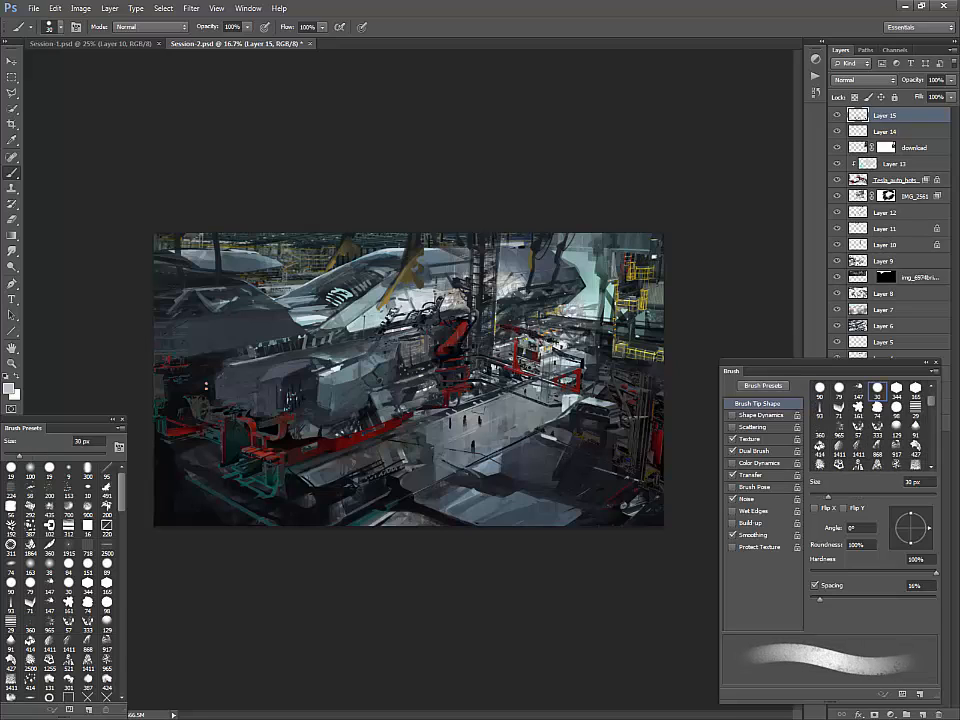
{"action": "key", "text": "bracketright"}
{"action": "key", "text": "bracketright"}
{"action": "key", "text": "bracketright"}
{"action": "key", "text": "bracketright"}
{"action": "key", "text": "bracketright"}
{"action": "key", "text": "bracketright"}
{"action": "key", "text": "bracketright"}
{"action": "key", "text": "bracketright"}
{"action": "mouse_move", "coordinate": [549, 438]}
{"action": "left_mouse_down"}
{"action": "mouse_move", "coordinate": [547, 482]}
{"action": "mouse_move", "coordinate": [529, 460]}
{"action": "mouse_move", "coordinate": [528, 473]}
{"action": "mouse_move", "coordinate": [531, 487]}
{"action": "mouse_move", "coordinate": [546, 491]}
{"action": "left_mouse_up"}
- Reduce the brush to 80 px and add pale highlights to the floor toward the lower right
{"action": "key", "text": "bracketleft"}
{"action": "key", "text": "bracketleft"}
{"action": "key", "text": "bracketleft"}
{"action": "left_click", "coordinate": [488, 468], "text": "alt"}
{"action": "left_click", "coordinate": [510, 482], "text": "alt"}
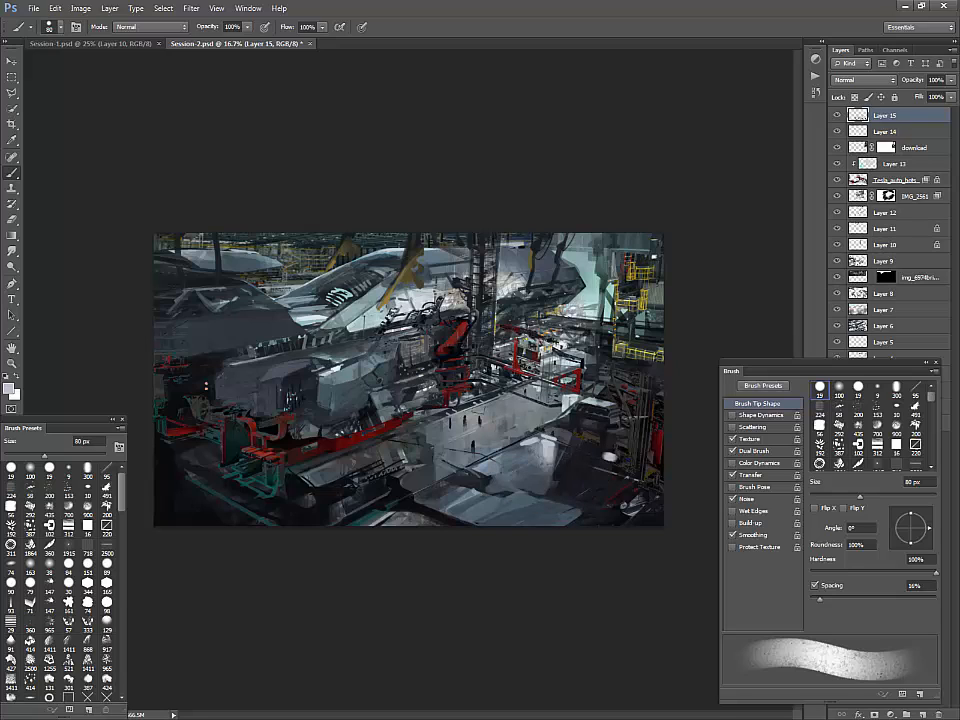
- Enlarge the textured brush to 300 px and paint broad sampled light and grey tones over the lower-right floor
{"action": "key", "text": "bracketright"}
{"action": "key", "text": "bracketright"}
{"action": "key", "text": "bracketright"}
{"action": "key", "text": "bracketright"}
{"action": "key", "text": "bracketright"}
{"action": "key", "text": "bracketright"}
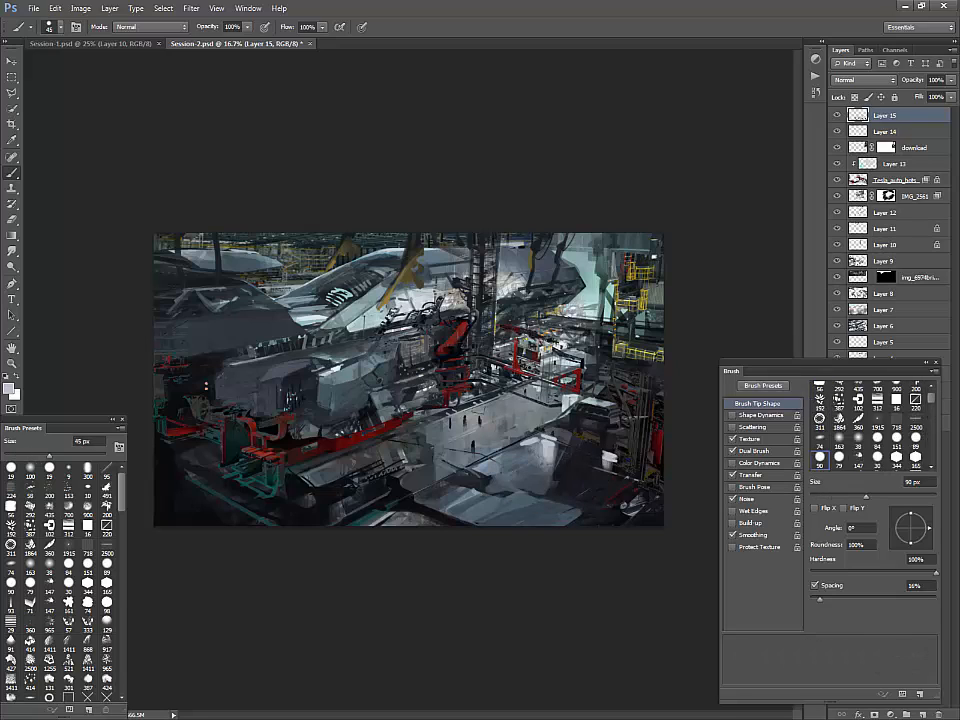
{"action": "key", "text": "bracketright"}
{"action": "key", "text": "bracketright"}
{"action": "key", "text": "bracketright"}
{"action": "left_click_drag", "start_coordinate": [585, 458], "coordinate": [598, 473]}
{"action": "left_click", "coordinate": [495, 461], "text": "alt"}
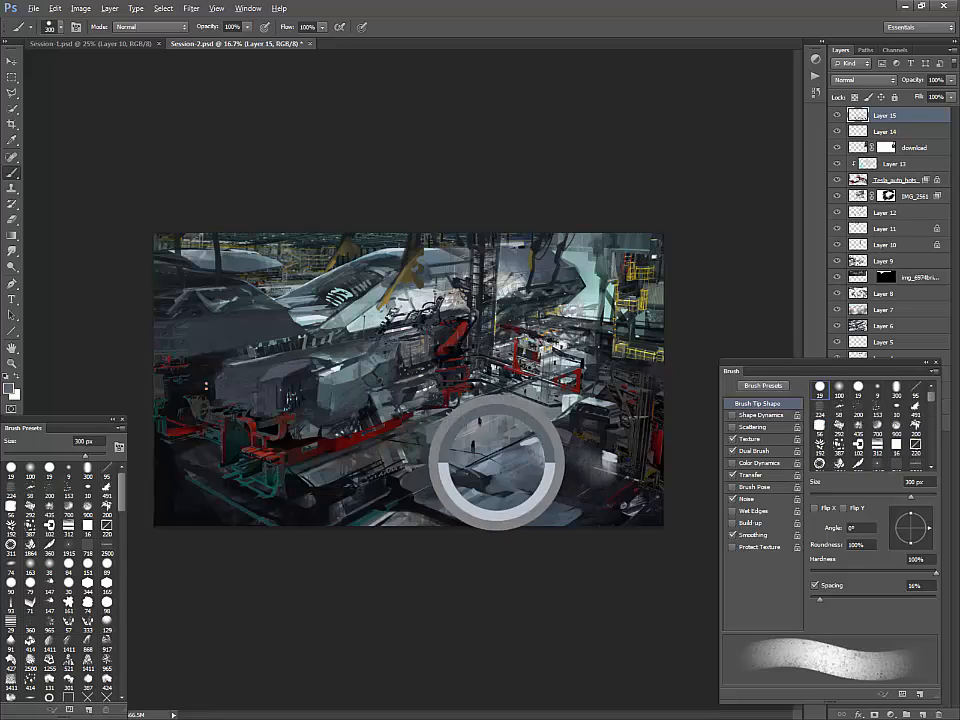
{"action": "left_click_drag", "start_coordinate": [488, 453], "coordinate": [518, 446]}
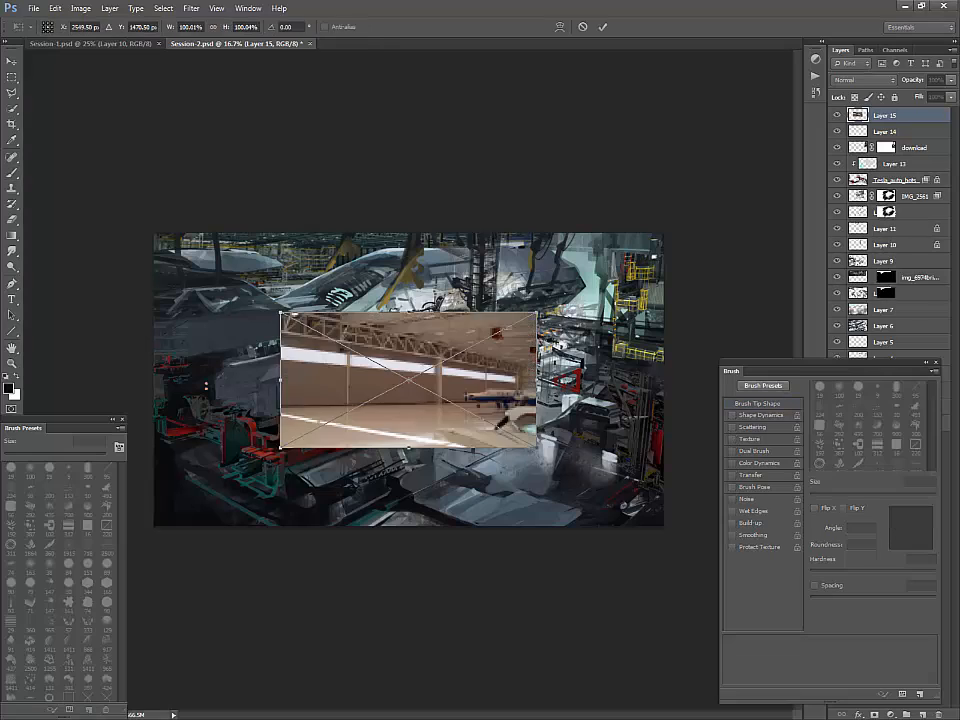
- Move the placed window-aircraft-hangar-doors photo over the lower-right floor and flip it vertically
{"action": "mouse_move", "coordinate": [479, 363]}
{"action": "left_mouse_down"}
{"action": "mouse_move", "coordinate": [570, 506]}
{"action": "mouse_move", "coordinate": [554, 458]}
{"action": "left_mouse_up"}
{"action": "right_click", "coordinate": [554, 458]}
{"action": "left_click", "coordinate": [595, 638]}
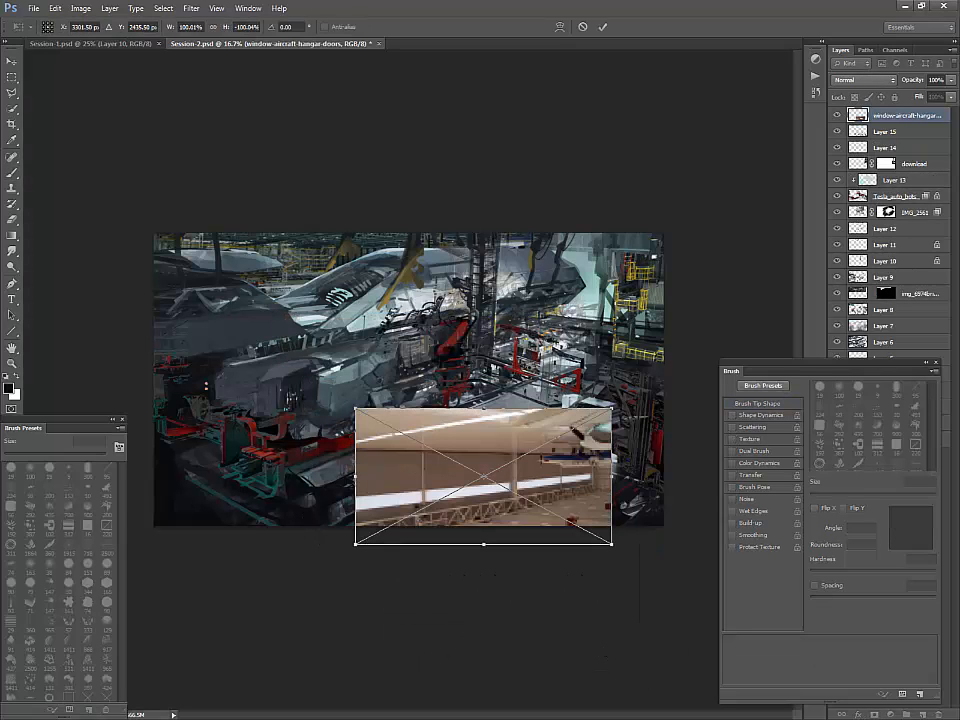
- Distort, slightly enlarge and rotate the placed hangar-doors photo about 22 degrees counter-clockwise so it follows the perspective of the walkway
{"action": "left_click_drag", "start_coordinate": [612, 408], "coordinate": [624, 349]}
{"action": "left_click_drag", "start_coordinate": [592, 412], "coordinate": [622, 433]}
{"action": "left_click_drag", "start_coordinate": [666, 367], "coordinate": [658, 357]}
{"action": "left_click_drag", "start_coordinate": [644, 557], "coordinate": [654, 519]}
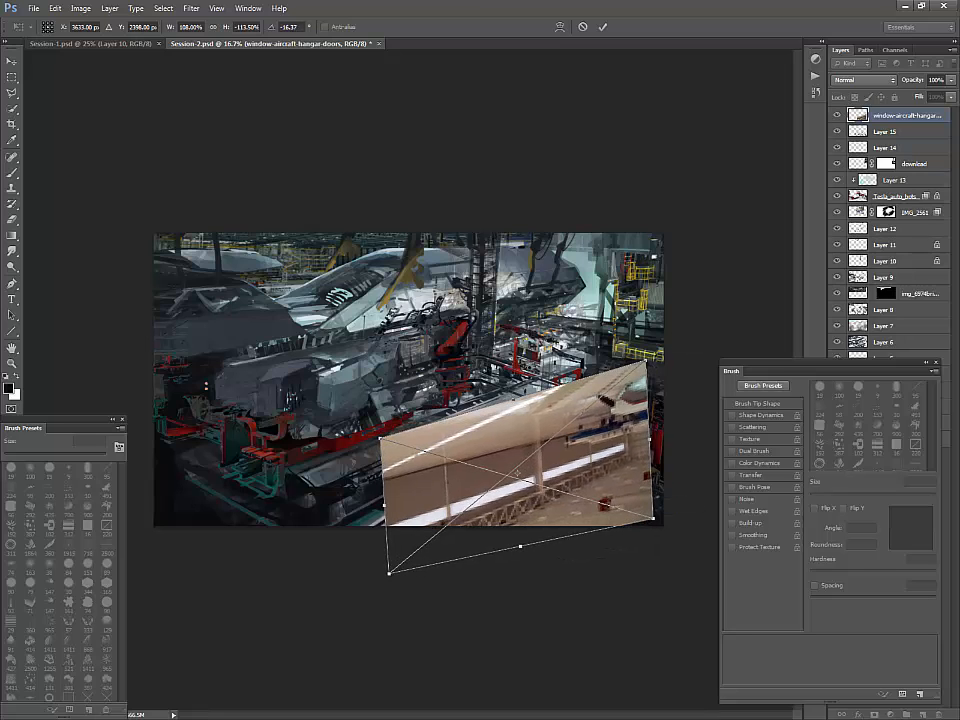
{"action": "left_click_drag", "start_coordinate": [536, 509], "coordinate": [522, 479]}
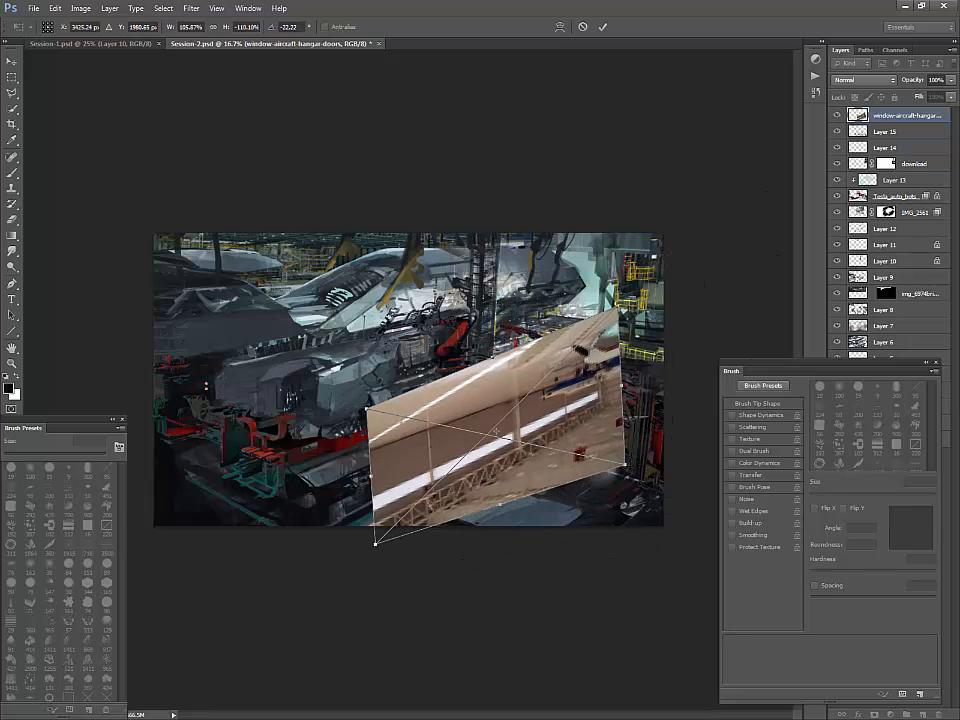
{"action": "key", "text": "Return"}
{"action": "key", "text": "b"}
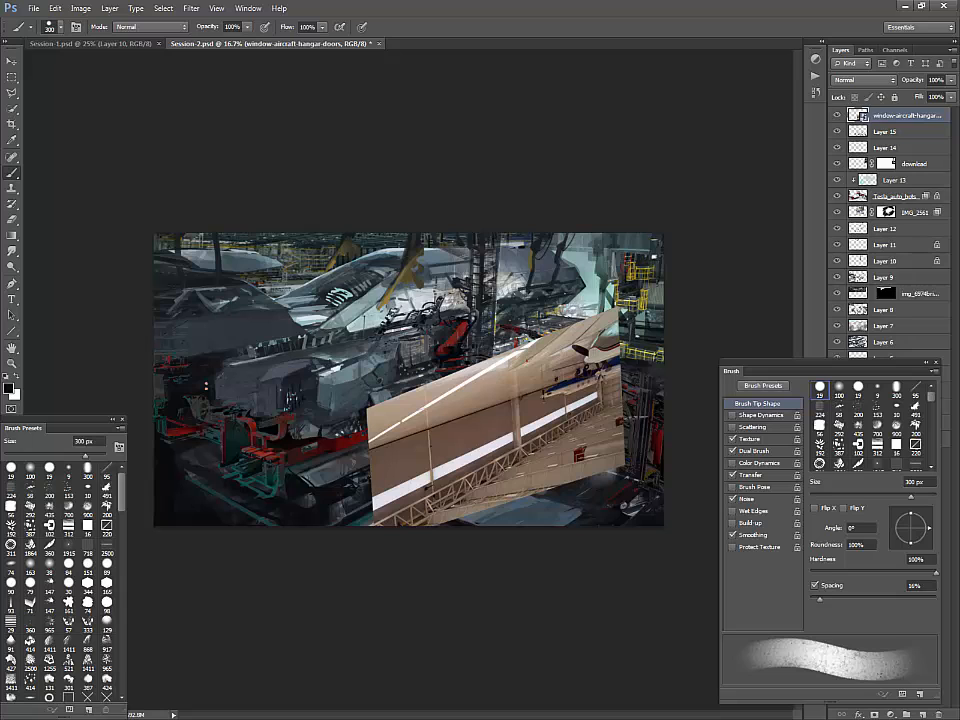
- Rasterize the placed hangar-doors photo layer so its pixels can be adjusted
{"action": "left_click", "coordinate": [80, 8]}
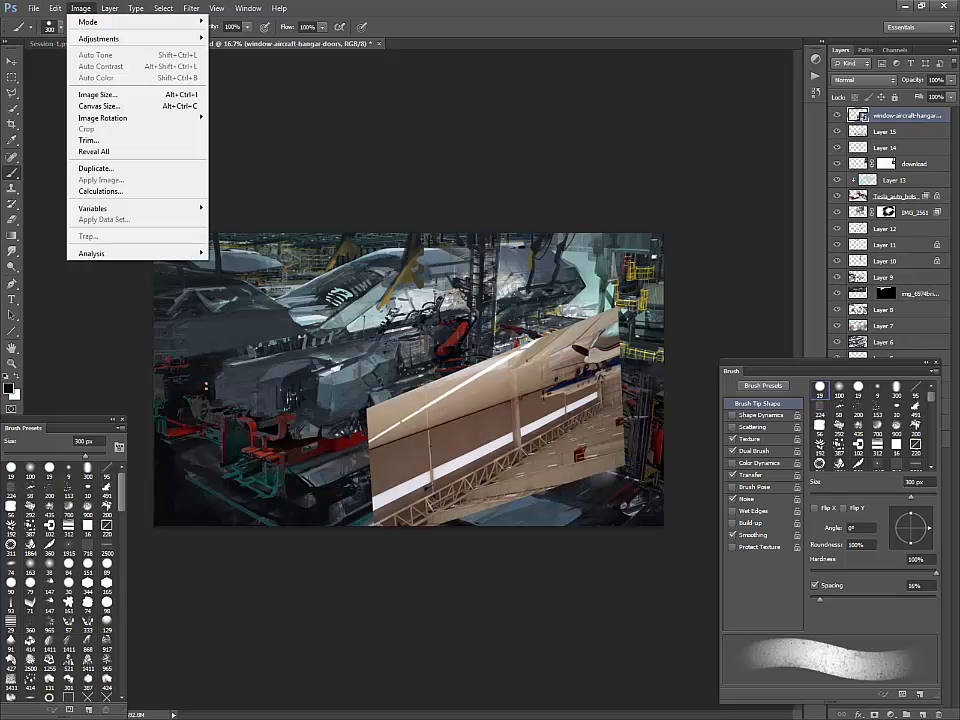
{"action": "mouse_move", "coordinate": [110, 38]}
{"action": "right_click", "coordinate": [905, 115]}
{"action": "left_click", "coordinate": [866, 245]}
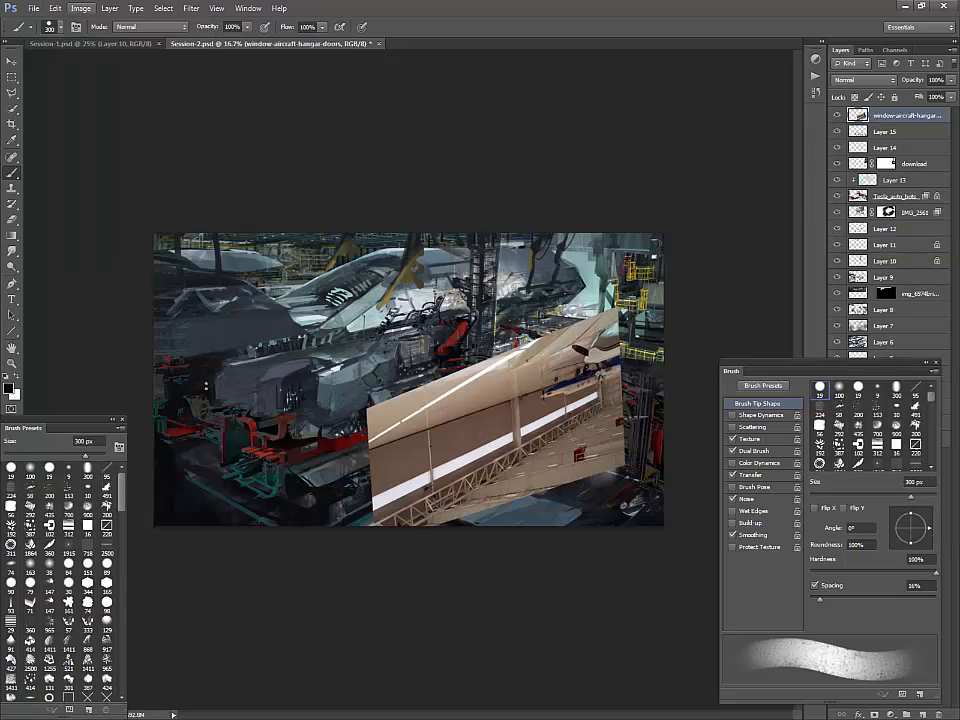
- Adjust the tonal contrast of the hangar-doors photo with Curves
{"action": "left_click", "coordinate": [80, 8]}
{"action": "left_click", "coordinate": [240, 60]}
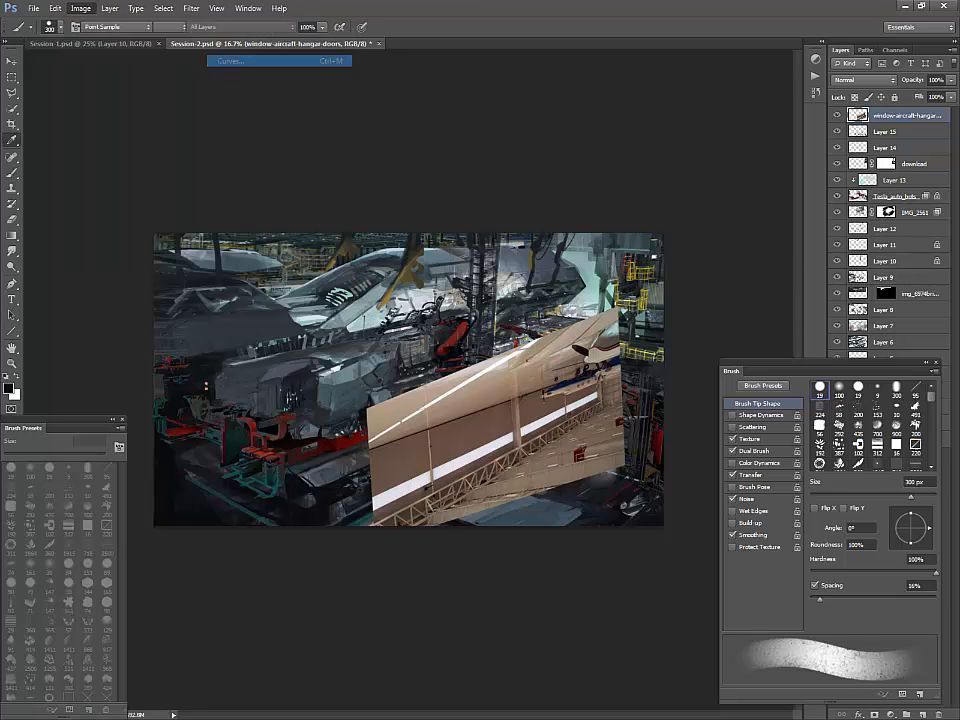
{"action": "left_click_drag", "start_coordinate": [769, 483], "coordinate": [767, 464]}
{"action": "left_click_drag", "start_coordinate": [740, 494], "coordinate": [698, 484]}
{"action": "key", "text": "Return"}
- Apply Hue/Saturation to the hangar-doors photo and set its blending mode to Overlay
{"action": "key", "text": "ctrl+u"}
{"action": "key", "text": "Return"}
{"action": "left_click", "coordinate": [864, 80]}
{"action": "left_click", "coordinate": [843, 236]}
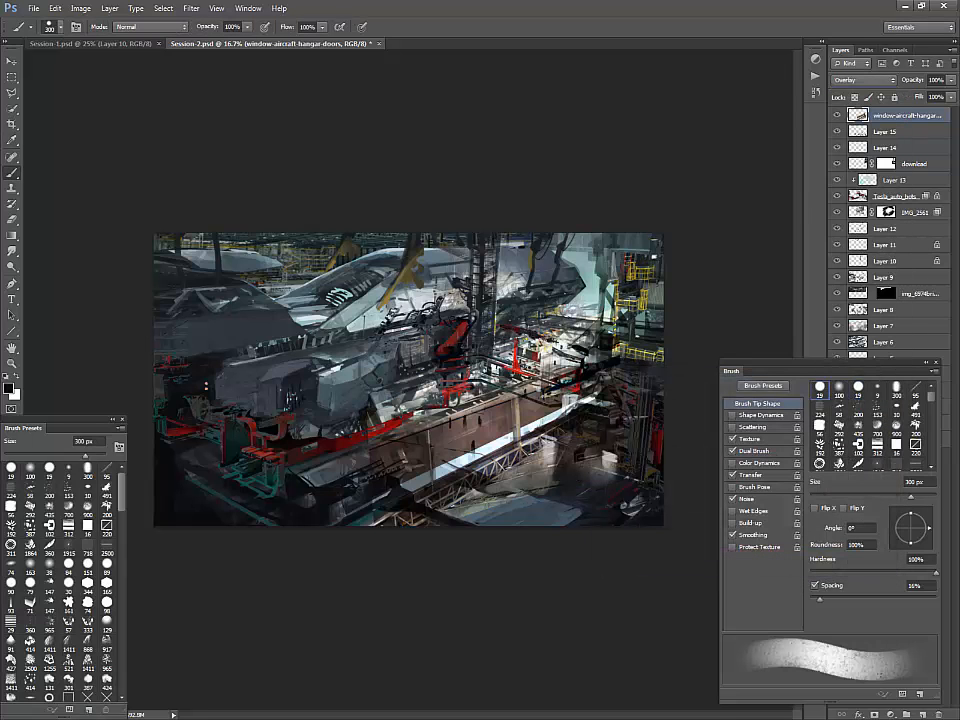
- Move the overlaid photo up and left, then enlarge and distort its right side to fit the walkway and lower-right floor perspective
{"action": "key", "text": "v"}
{"action": "left_click_drag", "start_coordinate": [562, 457], "coordinate": [540, 432]}
{"action": "key", "text": "ctrl+t"}
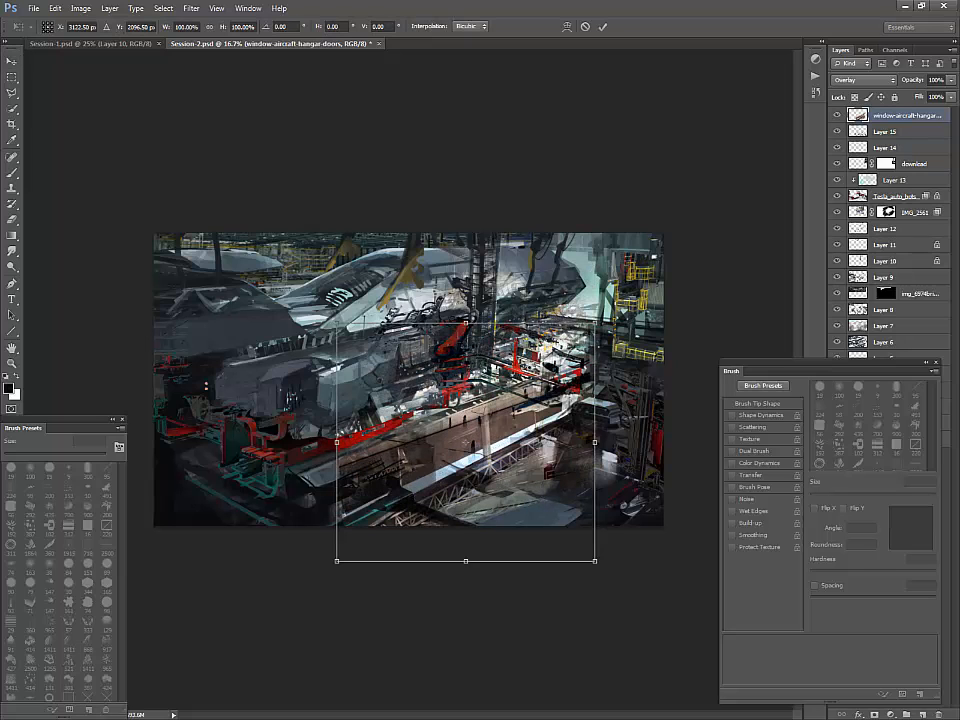
{"action": "mouse_move", "coordinate": [595, 323]}
{"action": "left_mouse_down"}
{"action": "mouse_move", "coordinate": [578, 338]}
{"action": "mouse_move", "coordinate": [591, 328]}
{"action": "left_mouse_up"}
{"action": "left_click_drag", "start_coordinate": [590, 445], "coordinate": [603, 436]}
{"action": "left_click_drag", "start_coordinate": [333, 560], "coordinate": [334, 563]}
{"action": "left_click_drag", "start_coordinate": [603, 319], "coordinate": [600, 289]}
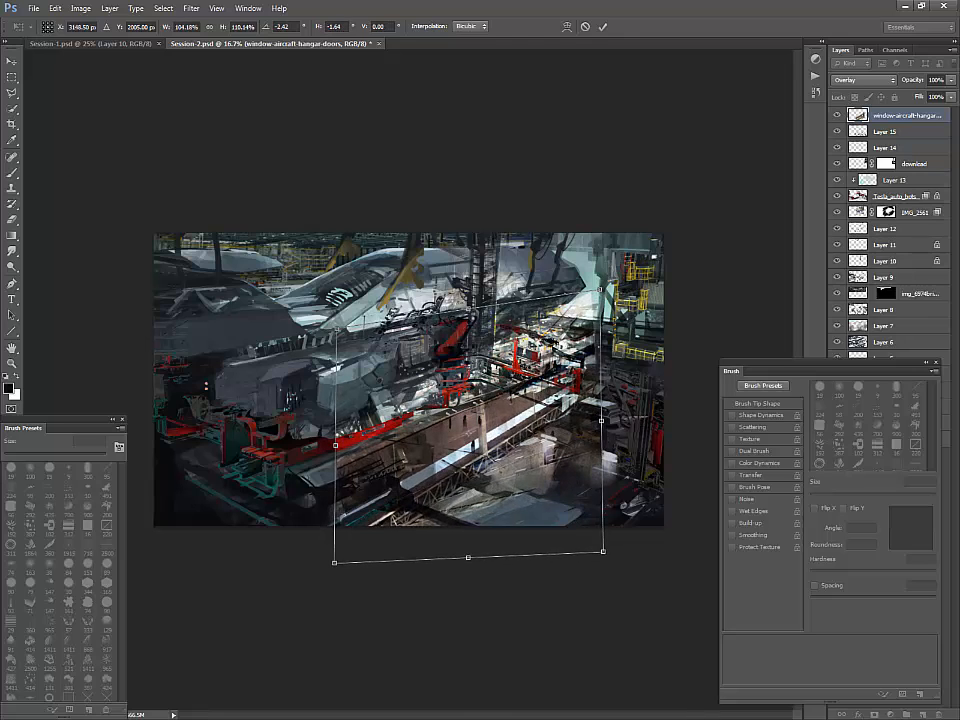
{"action": "left_click_drag", "start_coordinate": [603, 551], "coordinate": [636, 626]}
{"action": "left_click_drag", "start_coordinate": [618, 457], "coordinate": [647, 441]}
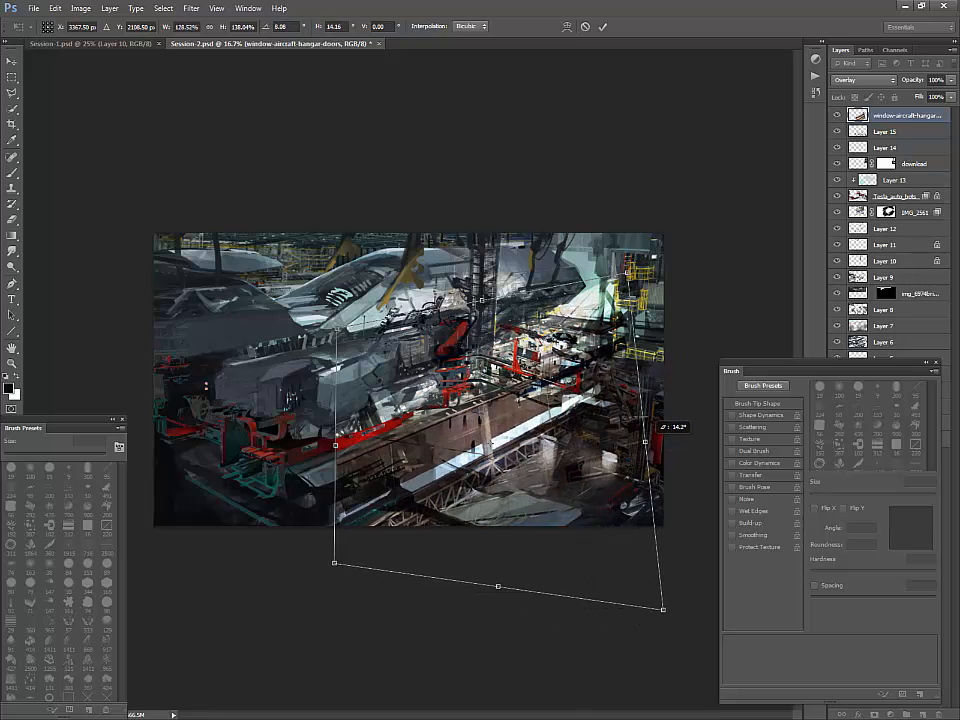
{"action": "key", "text": "Return"}
- Add a layer mask to the hangar-doors photo and paint black at 300 px to hide it along the upper walkway
{"action": "left_click", "coordinate": [837, 115]}
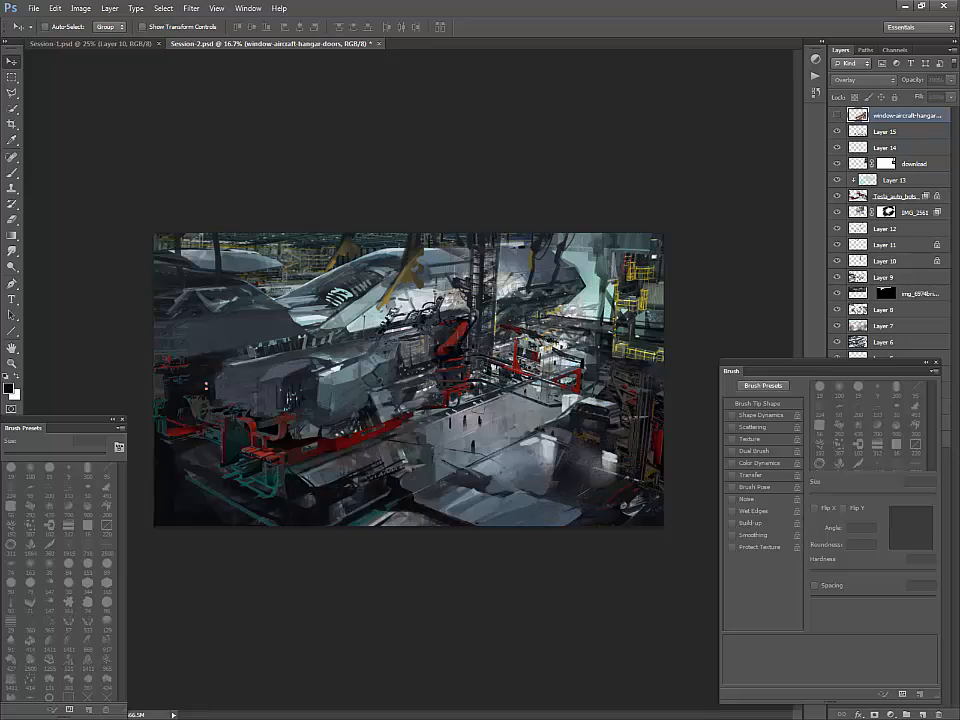
{"action": "left_click", "coordinate": [837, 115]}
{"action": "left_click", "coordinate": [874, 714]}
{"action": "key", "text": "b"}
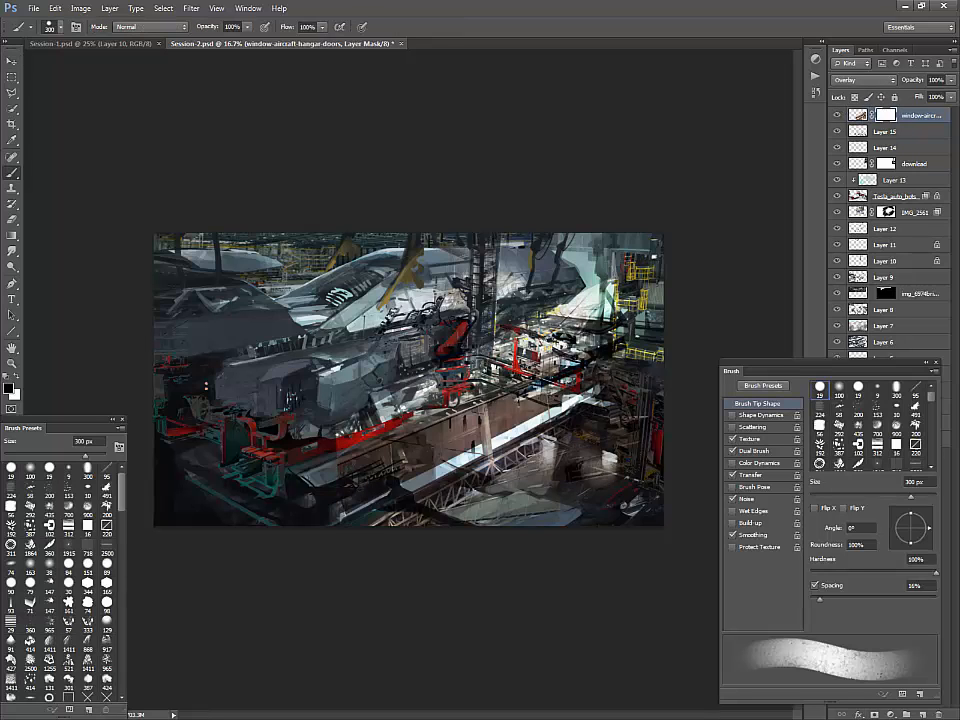
{"action": "mouse_move", "coordinate": [430, 387]}
{"action": "left_mouse_down"}
{"action": "mouse_move", "coordinate": [563, 334]}
{"action": "mouse_move", "coordinate": [365, 434]}
{"action": "left_mouse_up"}
{"action": "mouse_move", "coordinate": [600, 356]}
{"action": "left_mouse_down"}
{"action": "mouse_move", "coordinate": [590, 390]}
{"action": "mouse_move", "coordinate": [534, 393]}
{"action": "mouse_move", "coordinate": [347, 465]}
{"action": "mouse_move", "coordinate": [410, 481]}
{"action": "mouse_move", "coordinate": [358, 505]}
{"action": "left_mouse_up"}
{"action": "left_click", "coordinate": [837, 115]}
{"action": "left_click", "coordinate": [837, 115]}
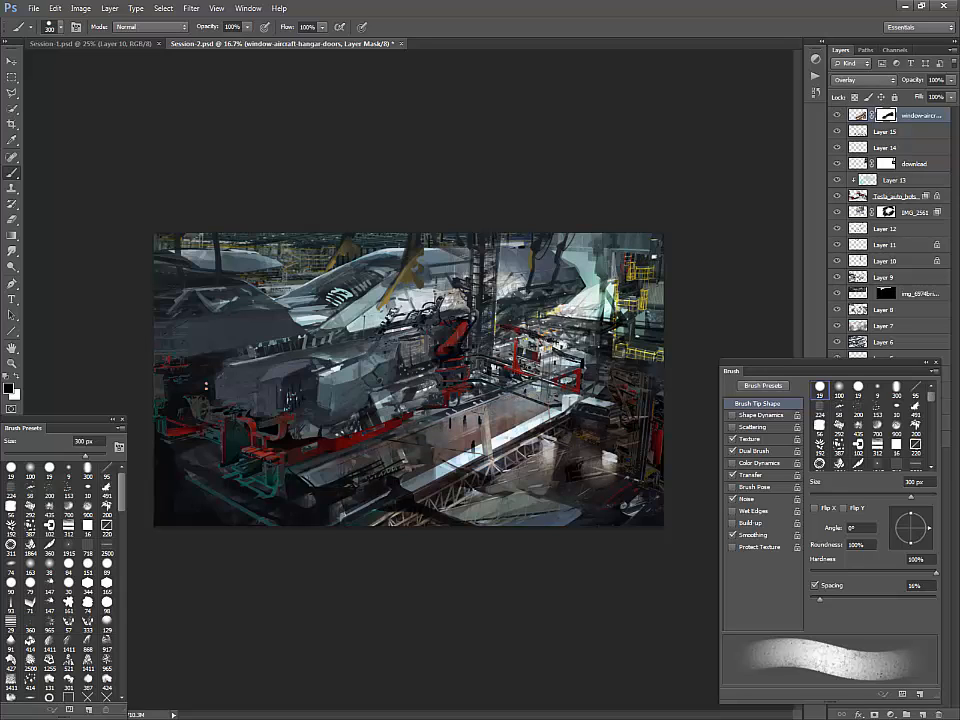
- Shift the photo's hue from brown to a cool blue-grey and reduce its saturation with Hue/Saturation
{"action": "left_click", "coordinate": [858, 115]}
{"action": "key", "text": "ctrl+u"}
{"action": "left_click_drag", "start_coordinate": [732, 373], "coordinate": [767, 411]}
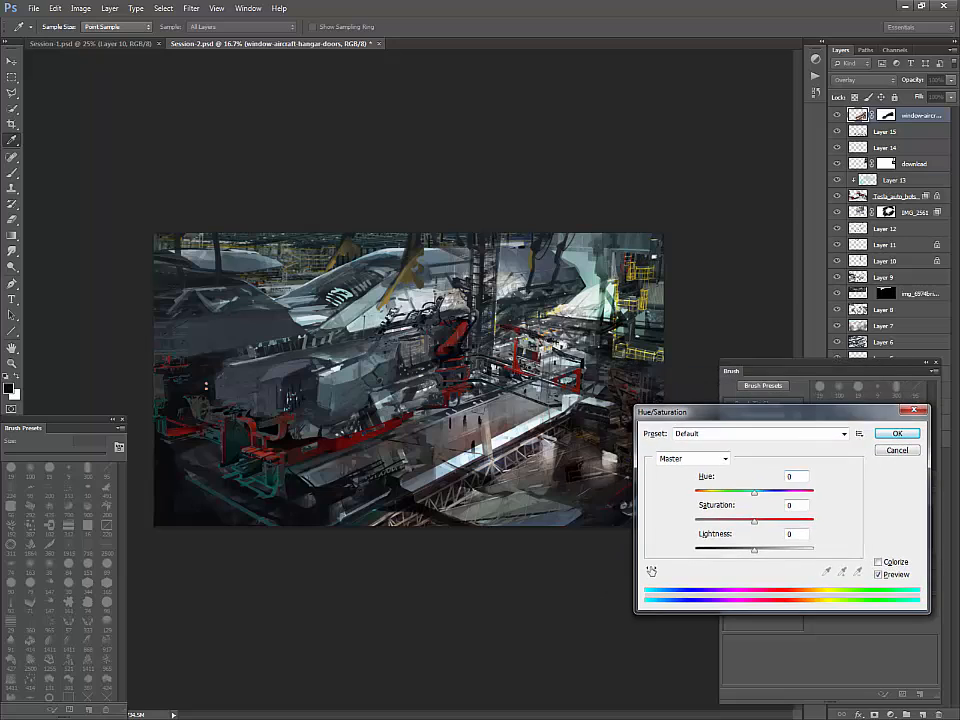
{"action": "left_click_drag", "start_coordinate": [754, 492], "coordinate": [811, 492]}
{"action": "left_click_drag", "start_coordinate": [754, 521], "coordinate": [716, 521]}
{"action": "key", "text": "Return"}
{"action": "key", "text": "b"}
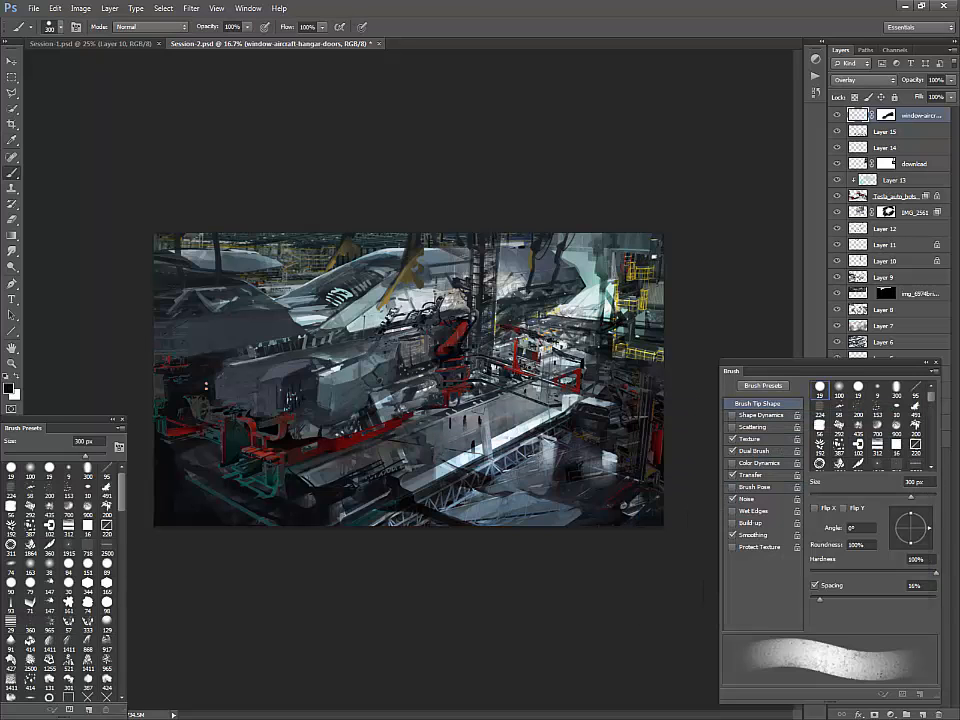
- Paint black on the photo's mask to hide it over the ship hull and the bright area behind the walkway
{"action": "left_click", "coordinate": [837, 115]}
{"action": "left_click", "coordinate": [886, 115]}
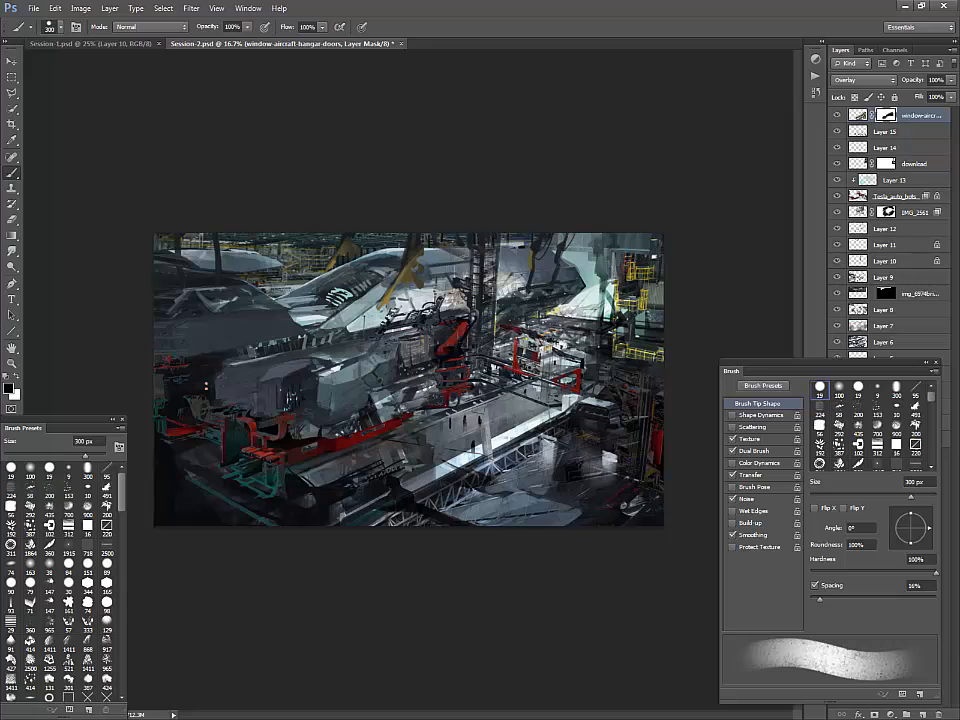
{"action": "left_click_drag", "start_coordinate": [588, 295], "coordinate": [540, 332]}
{"action": "left_click_drag", "start_coordinate": [462, 250], "coordinate": [256, 318]}
{"action": "mouse_move", "coordinate": [467, 286]}
{"action": "left_mouse_down"}
{"action": "mouse_move", "coordinate": [463, 306]}
{"action": "mouse_move", "coordinate": [262, 385]}
{"action": "left_mouse_up"}
{"action": "left_click", "coordinate": [837, 115]}
{"action": "left_click", "coordinate": [837, 115]}
- Mask the photo over the lower-right floor and along the walkway's bright edge, undoing the last stroke
{"action": "mouse_move", "coordinate": [598, 474]}
{"action": "left_mouse_down"}
{"action": "mouse_move", "coordinate": [574, 466]}
{"action": "mouse_move", "coordinate": [566, 435]}
{"action": "mouse_move", "coordinate": [610, 468]}
{"action": "left_mouse_up"}
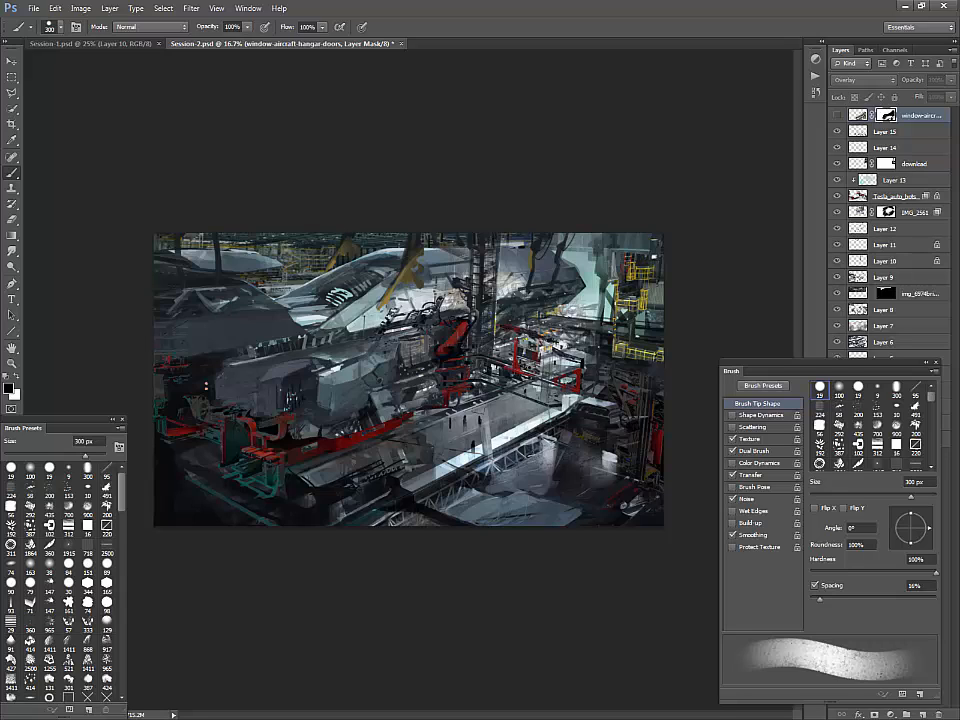
{"action": "left_click_drag", "start_coordinate": [564, 410], "coordinate": [424, 484]}
{"action": "left_click_drag", "start_coordinate": [528, 448], "coordinate": [422, 496]}
{"action": "key", "text": "ctrl+z"}
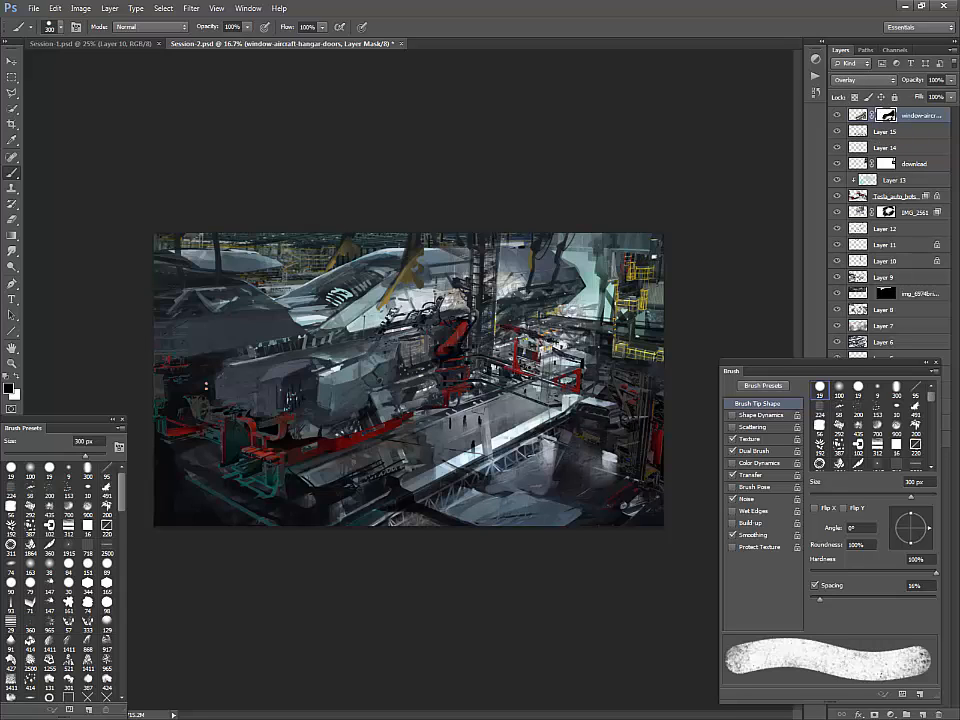
- Add a new layer, outline a narrow strip on the upper walkway with the Polygonal Lasso, and sample a light grey there
{"action": "left_click", "coordinate": [922, 714]}
{"action": "key", "text": "l"}
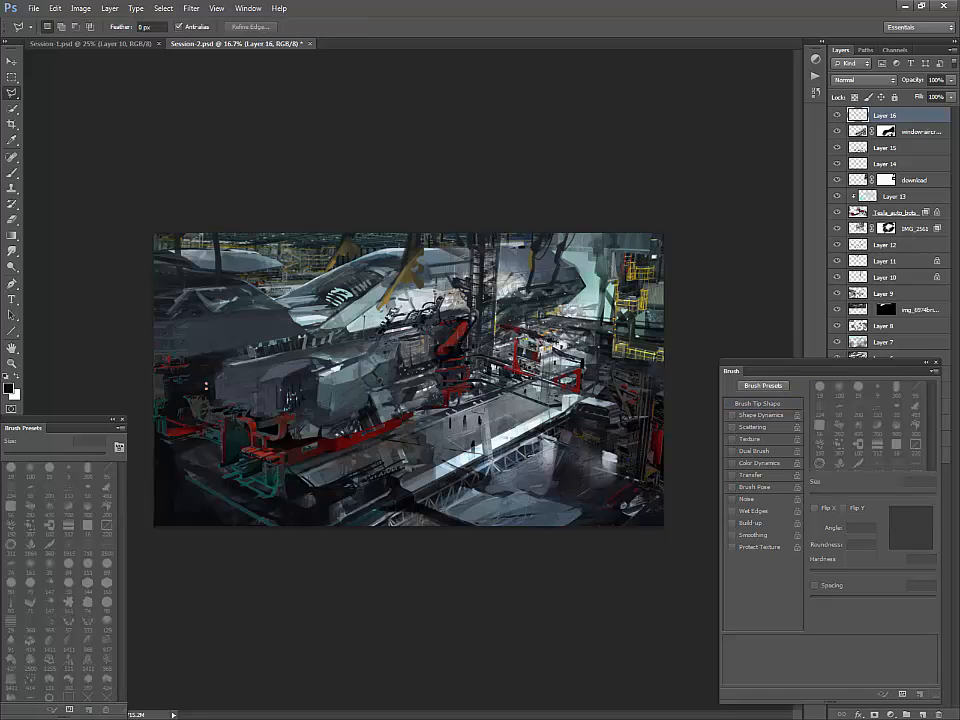
{"action": "key", "text": "b"}
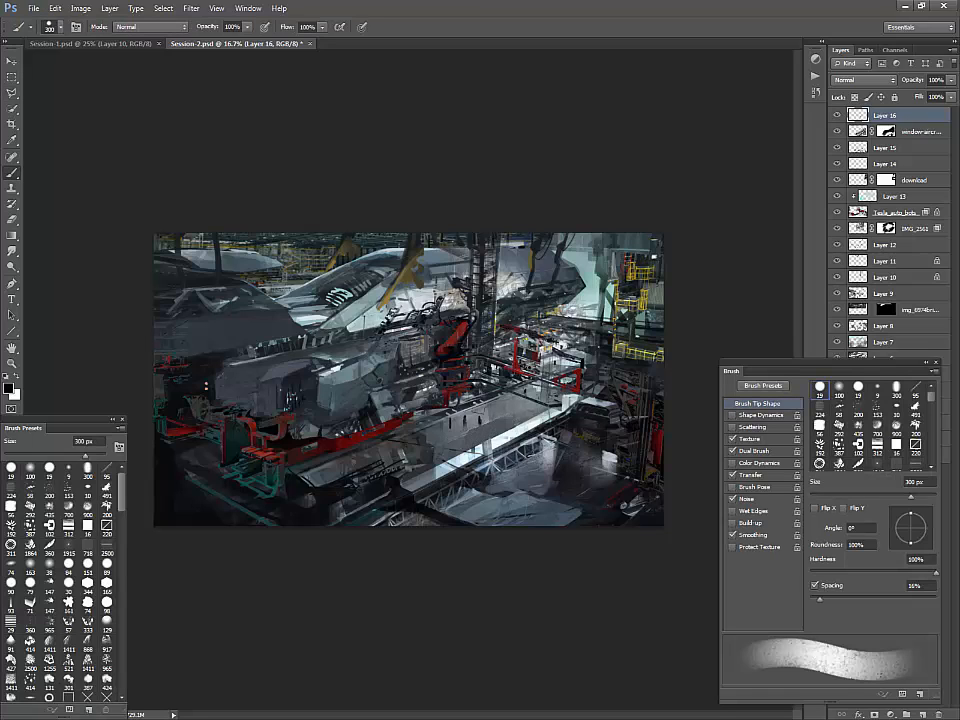
{"action": "key", "text": "l"}
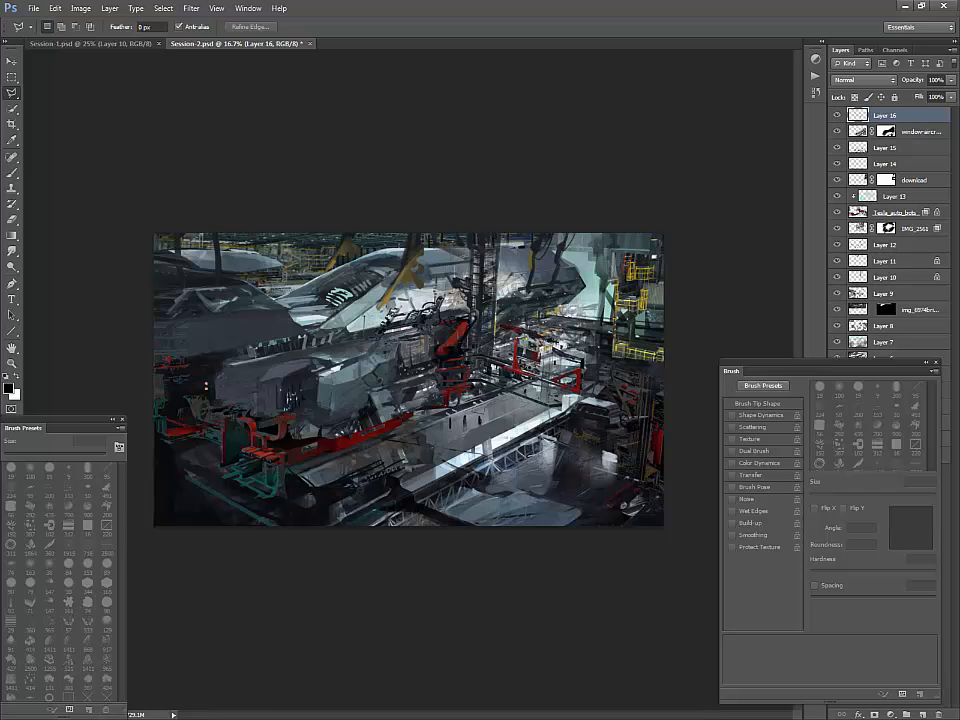
{"action": "key", "text": "b"}
{"action": "left_click", "coordinate": [522, 408], "text": "alt"}
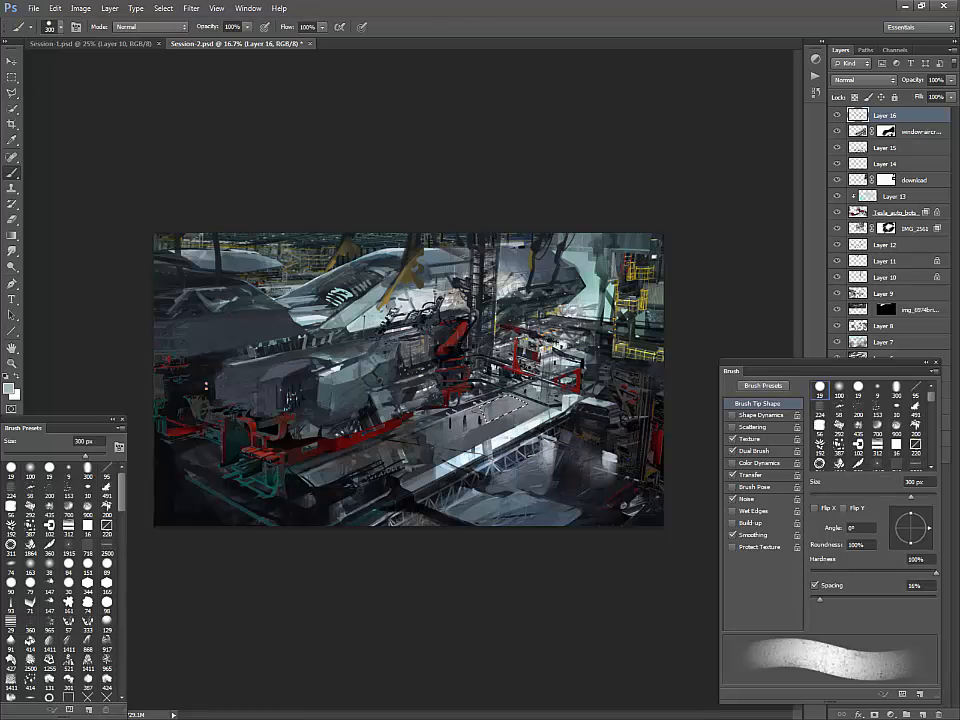
- Reduce the brush to 70 px, sample a dark tone from the walkway figures, and clear the strip selection
{"action": "key", "text": "["}
{"action": "key", "text": "["}
{"action": "key", "text": "["}
{"action": "key", "text": "["}
{"action": "key", "text": "["}
{"action": "key", "text": "["}
{"action": "key", "text": "["}
{"action": "key", "text": "["}
{"action": "key", "text": "["}
{"action": "left_click", "coordinate": [478, 416], "text": "alt"}
{"action": "key", "text": "ctrl+d"}
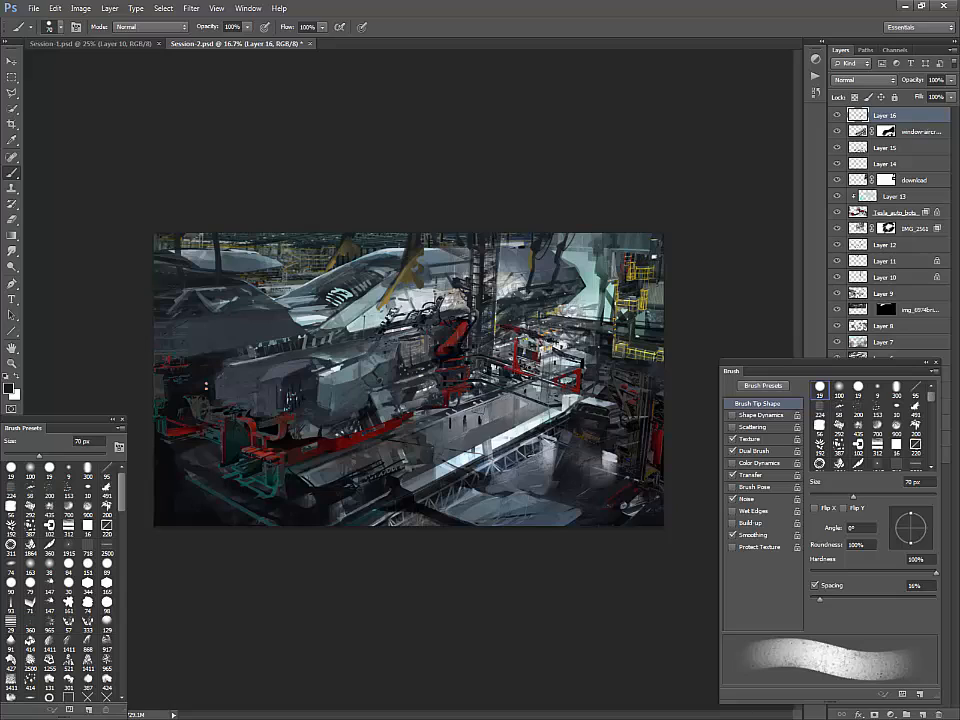
- Lasso the walkway's bright edge, sample its white, and paint a highlight along it
{"action": "left_click", "coordinate": [520, 379], "text": "alt"}
{"action": "key", "text": "l"}
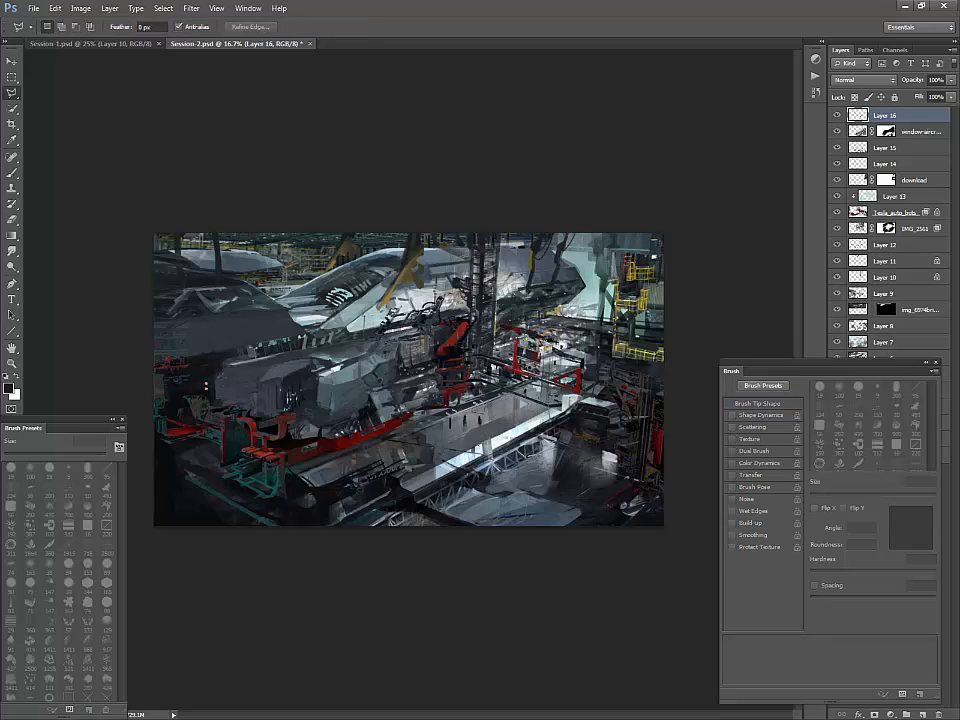
{"action": "key", "text": "b"}
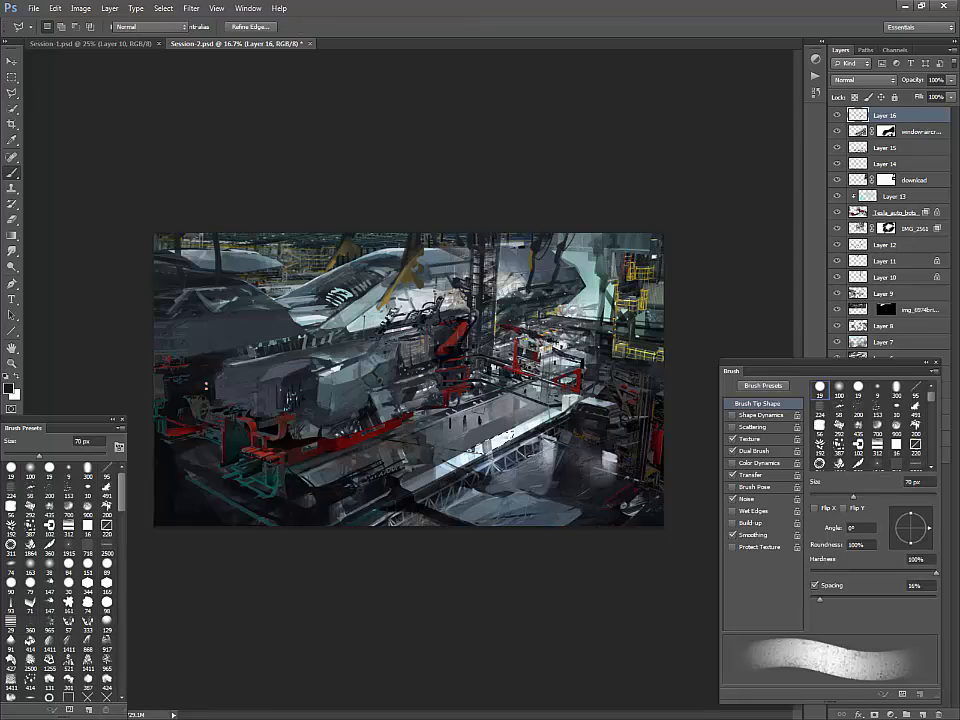
{"action": "left_click", "coordinate": [500, 440], "text": "alt"}
{"action": "left_click_drag", "start_coordinate": [498, 446], "coordinate": [476, 448]}
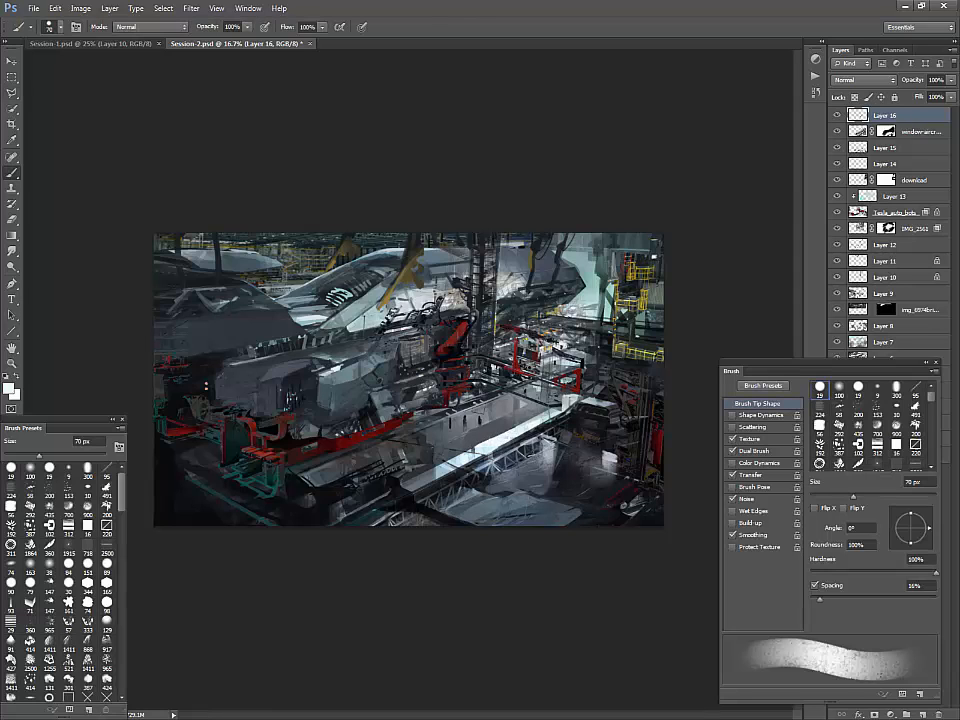
- Outline a polygonal selection around the floor area beneath the walkway's truss
{"action": "key", "text": "l"}
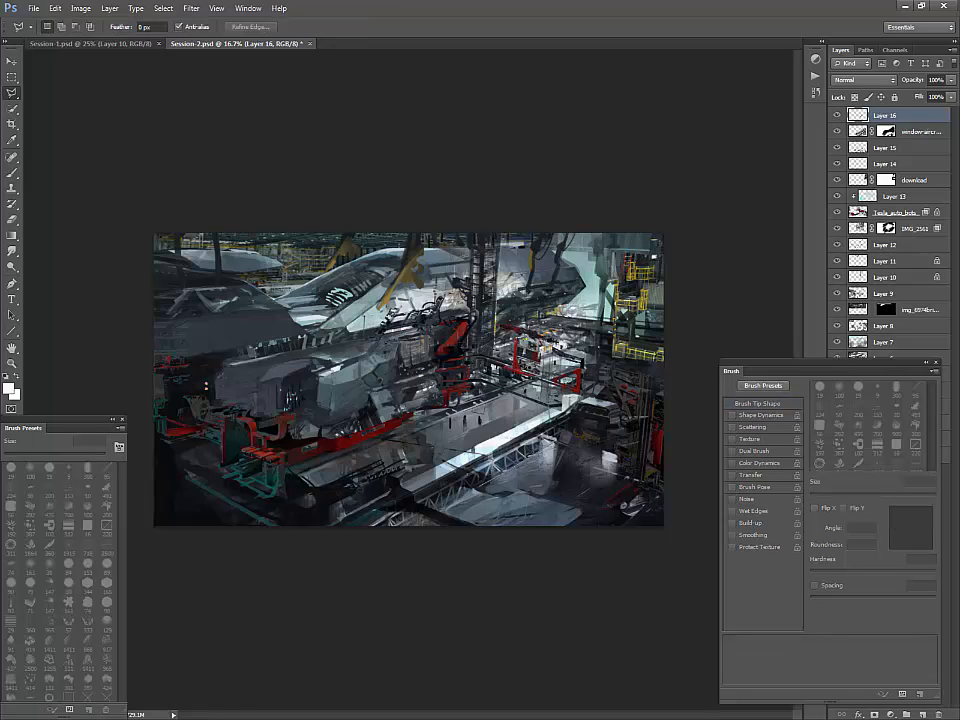
{"action": "left_click", "coordinate": [480, 474]}
{"action": "left_click", "coordinate": [518, 496]}
{"action": "left_click", "coordinate": [541, 492]}
{"action": "left_click", "coordinate": [555, 484]}
{"action": "left_click", "coordinate": [555, 446]}
{"action": "left_click", "coordinate": [480, 474]}
- Paint sampled dark floor tones into the selected area beneath the truss and clear the selection
{"action": "key", "text": "b"}
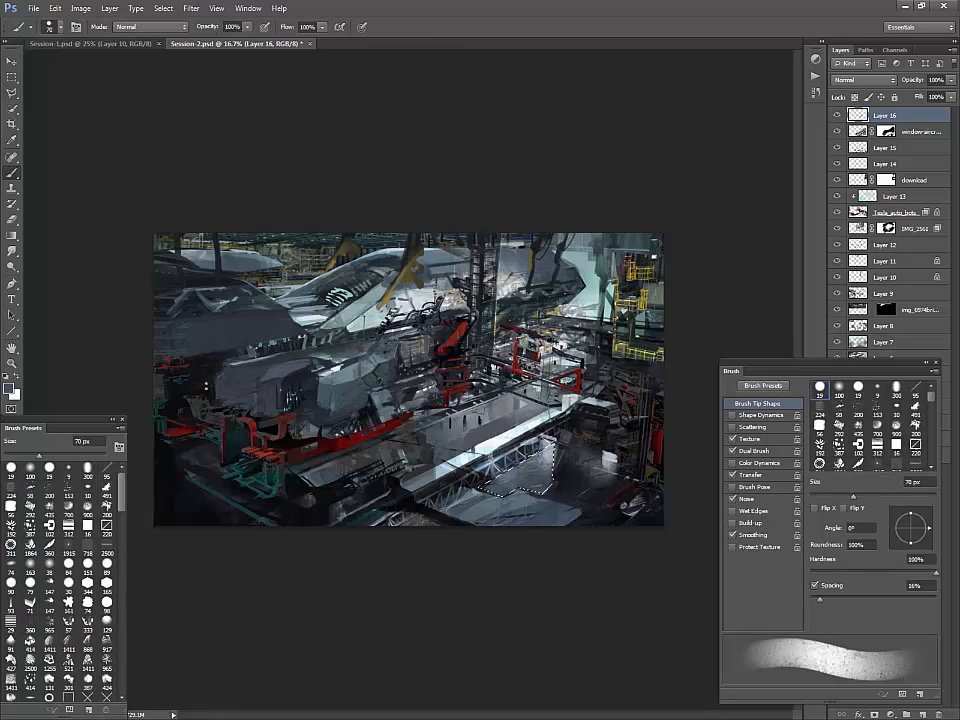
{"action": "left_click", "coordinate": [566, 482], "text": "alt"}
{"action": "left_click_drag", "start_coordinate": [490, 483], "coordinate": [547, 452]}
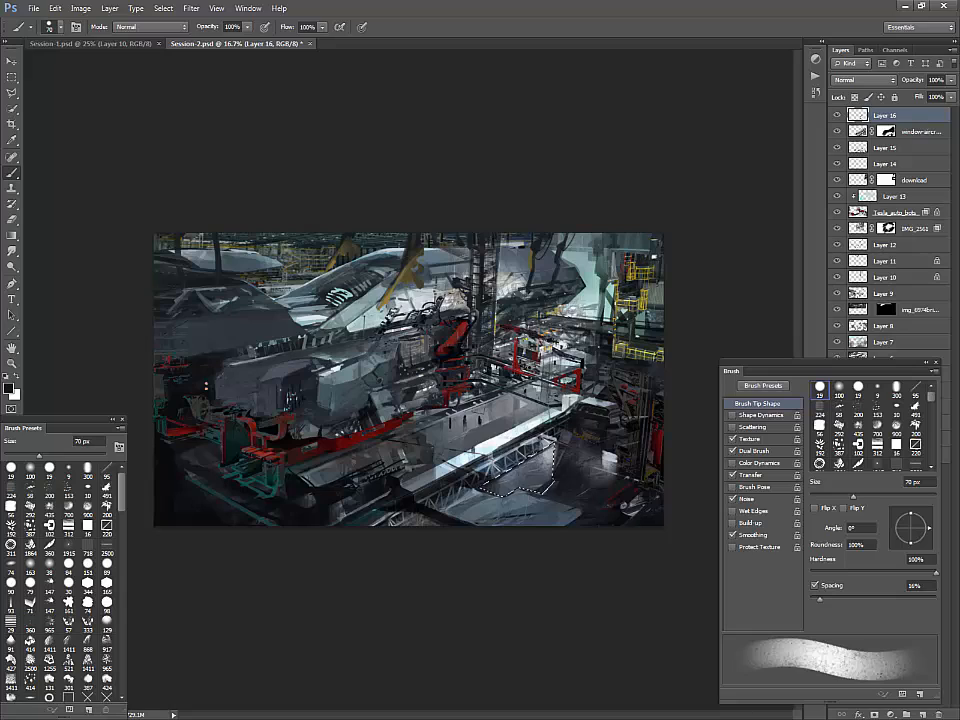
{"action": "left_click", "coordinate": [406, 356], "text": "alt"}
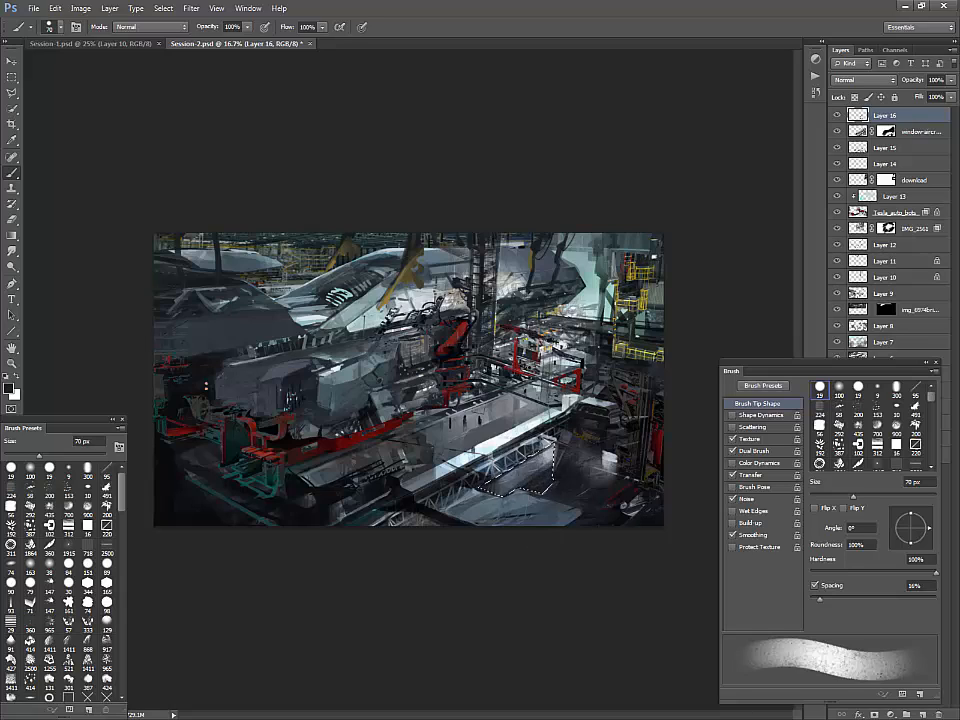
{"action": "key", "text": "ctrl+d"}
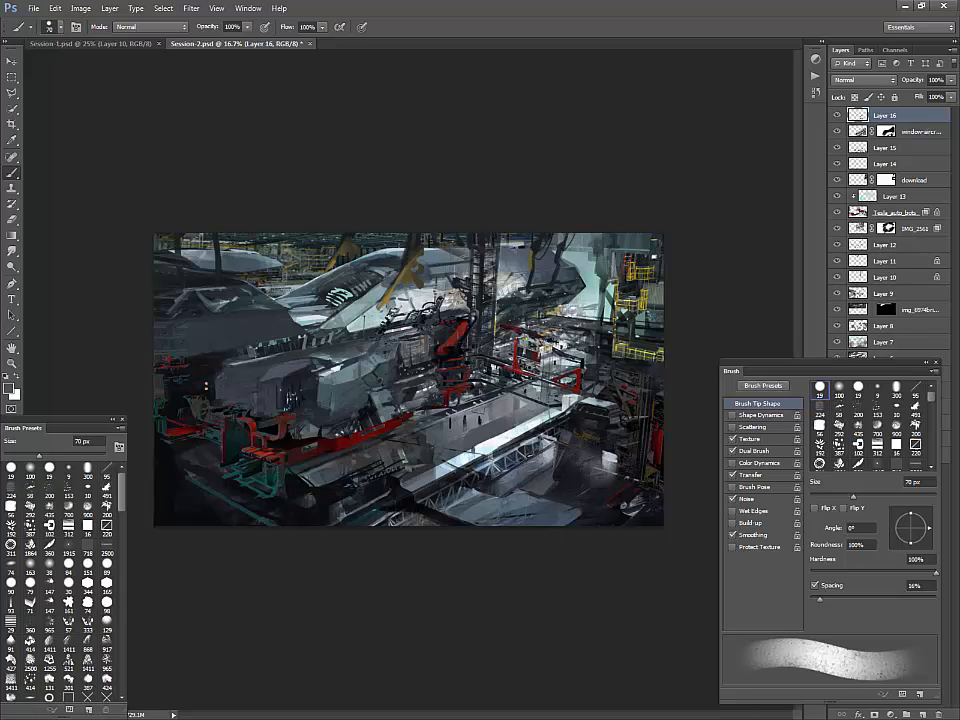
- Paint short sampled strokes along the walkway's edge and surface around its small figures, undoing one stray stroke
{"action": "left_click_drag", "start_coordinate": [437, 467], "coordinate": [527, 421]}
{"action": "left_click", "coordinate": [490, 444], "text": "alt"}
{"action": "mouse_move", "coordinate": [477, 450]}
{"action": "left_mouse_down"}
{"action": "mouse_move", "coordinate": [539, 417]}
{"action": "mouse_move", "coordinate": [487, 441]}
{"action": "left_mouse_up"}
{"action": "key", "text": "ctrl+z"}
{"action": "left_click_drag", "start_coordinate": [480, 429], "coordinate": [474, 447]}
{"action": "left_click_drag", "start_coordinate": [469, 430], "coordinate": [468, 451]}
{"action": "left_click", "coordinate": [481, 419], "text": "alt"}
{"action": "left_click_drag", "start_coordinate": [490, 408], "coordinate": [487, 439]}
{"action": "left_click_drag", "start_coordinate": [473, 424], "coordinate": [472, 447]}
- Paint diagonal strokes in a sampled floor tone below the truss, compare the layer on and off, and resample the dark floor
{"action": "left_click", "coordinate": [543, 462], "text": "alt"}
{"action": "left_click_drag", "start_coordinate": [468, 524], "coordinate": [557, 465]}
{"action": "key", "text": "ctrl+z"}
{"action": "left_click_drag", "start_coordinate": [460, 523], "coordinate": [555, 468]}
{"action": "mouse_move", "coordinate": [469, 523]}
{"action": "left_mouse_down"}
{"action": "mouse_move", "coordinate": [563, 465]}
{"action": "mouse_move", "coordinate": [557, 470]}
{"action": "left_mouse_up"}
{"action": "left_click", "coordinate": [600, 461], "text": "alt"}
{"action": "left_click", "coordinate": [547, 471], "text": "alt"}
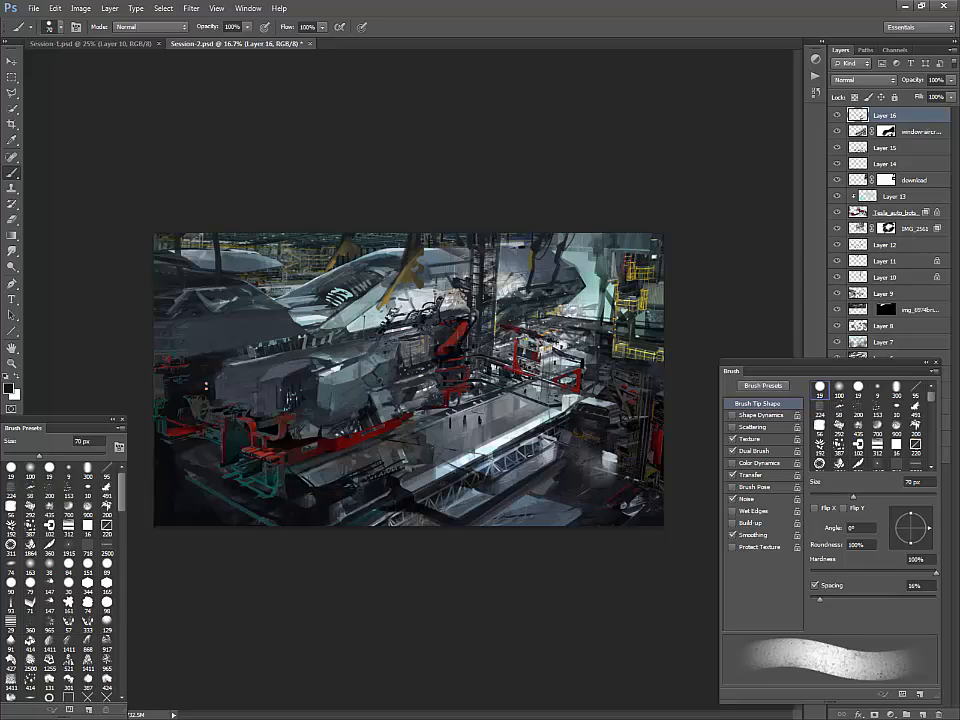
{"action": "left_click", "coordinate": [837, 115]}
{"action": "left_click", "coordinate": [837, 115]}
{"action": "left_click", "coordinate": [561, 475], "text": "alt"}
- Switch to the 220 truss-pattern brush tip and set its size to 125 px
{"action": "key", "text": "bracketleft"}
{"action": "key", "text": "bracketleft"}
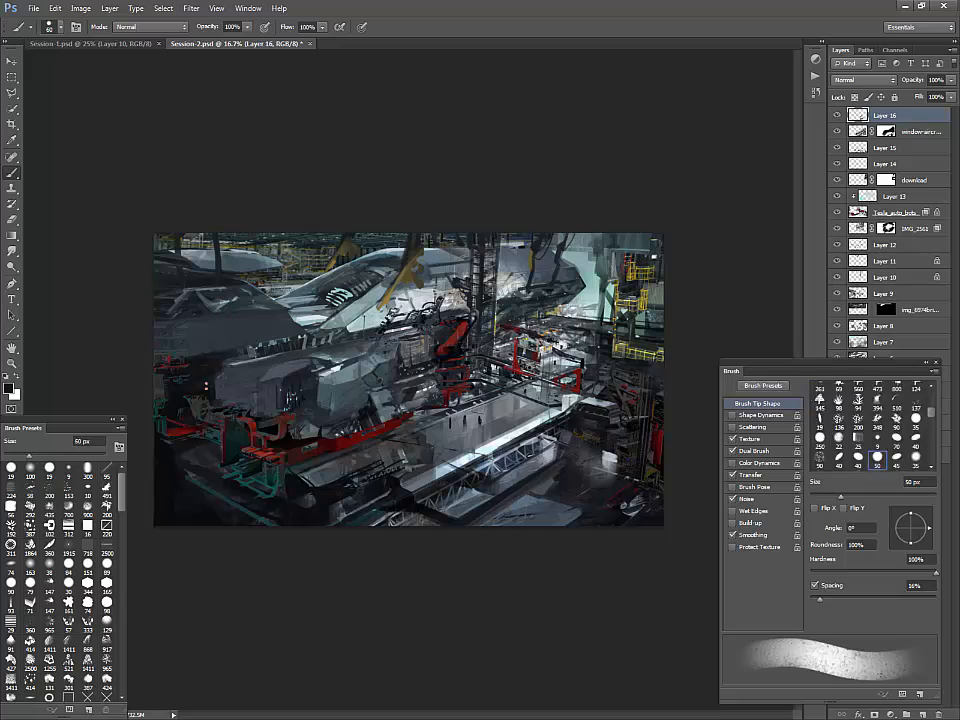
{"action": "key", "text": "bracketleft"}
{"action": "key", "text": "bracketleft"}
{"action": "key", "text": "bracketleft"}
{"action": "key", "text": "shift+period"}
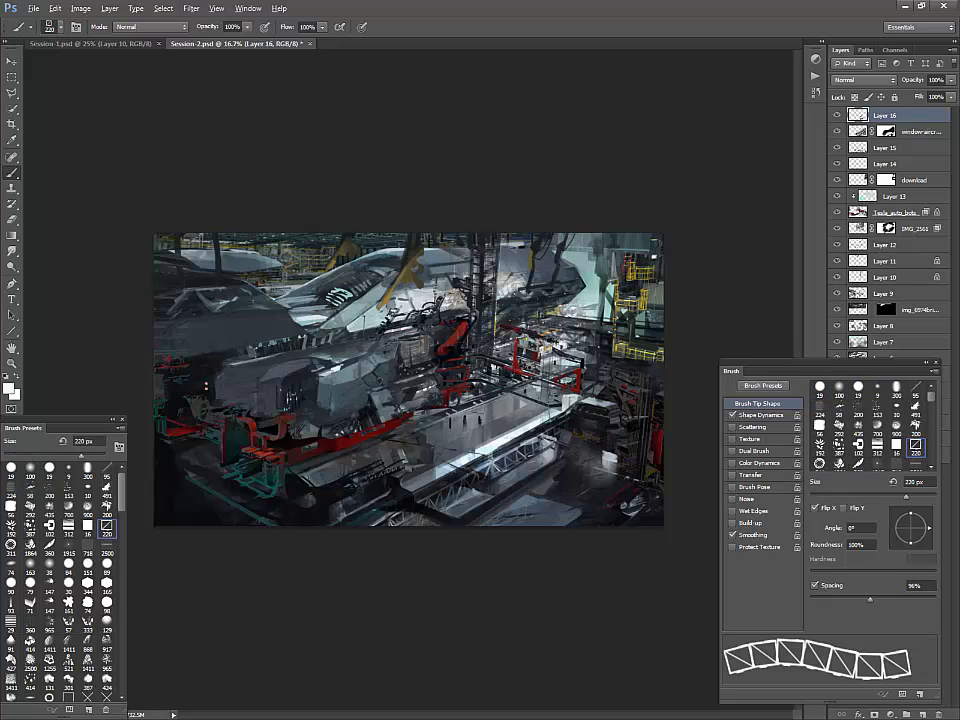
{"action": "key", "text": "bracketleft"}
{"action": "key", "text": "bracketleft"}
{"action": "key", "text": "bracketleft"}
{"action": "key", "text": "bracketleft"}
{"action": "key", "text": "bracketleft"}
{"action": "key", "text": "bracketleft"}
{"action": "key", "text": "bracketleft"}
{"action": "key", "text": "bracketright"}
{"action": "key", "text": "bracketright"}
{"action": "key", "text": "bracketright"}
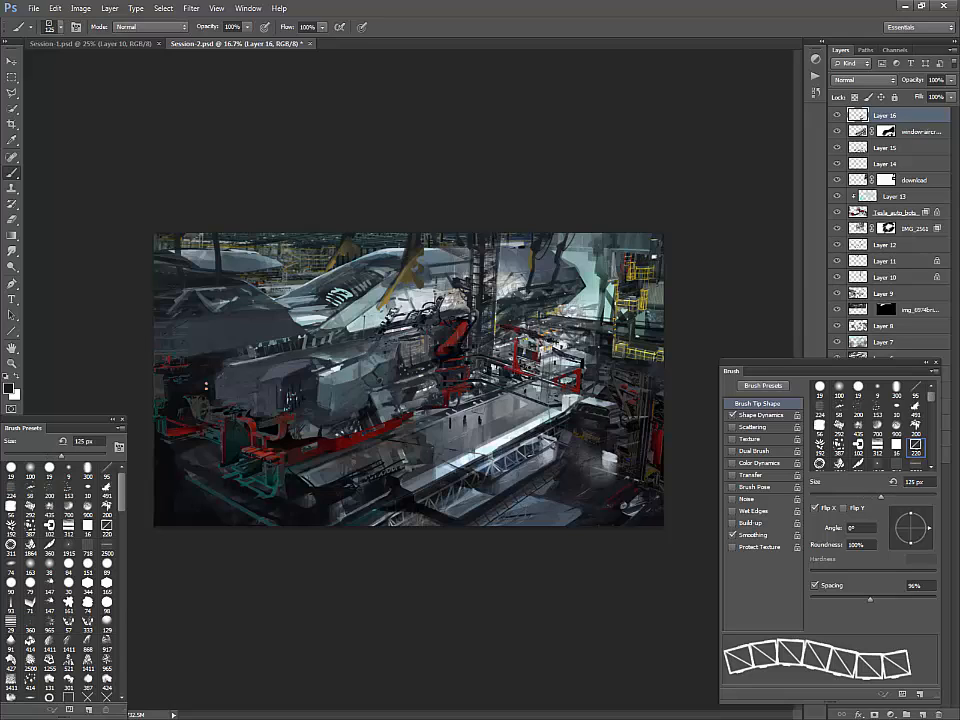
{"action": "left_click", "coordinate": [11, 623]}
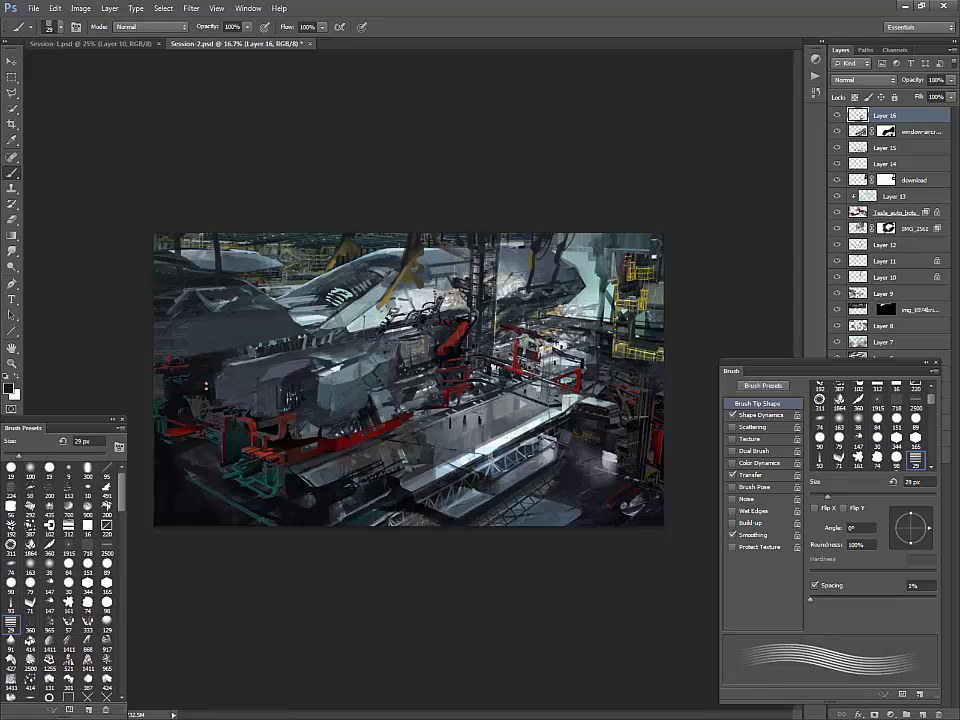
{"action": "key", "text": "bracketright"}
{"action": "key", "text": "bracketright"}
{"action": "key", "text": "bracketright"}
{"action": "key", "text": "bracketright"}
{"action": "key", "text": "bracketright"}
{"action": "key", "text": "bracketright"}
{"action": "key", "text": "bracketright"}
{"action": "key", "text": "bracketright"}
{"action": "key", "text": "bracketright"}
{"action": "key", "text": "bracketright"}
{"action": "key", "text": "bracketright"}
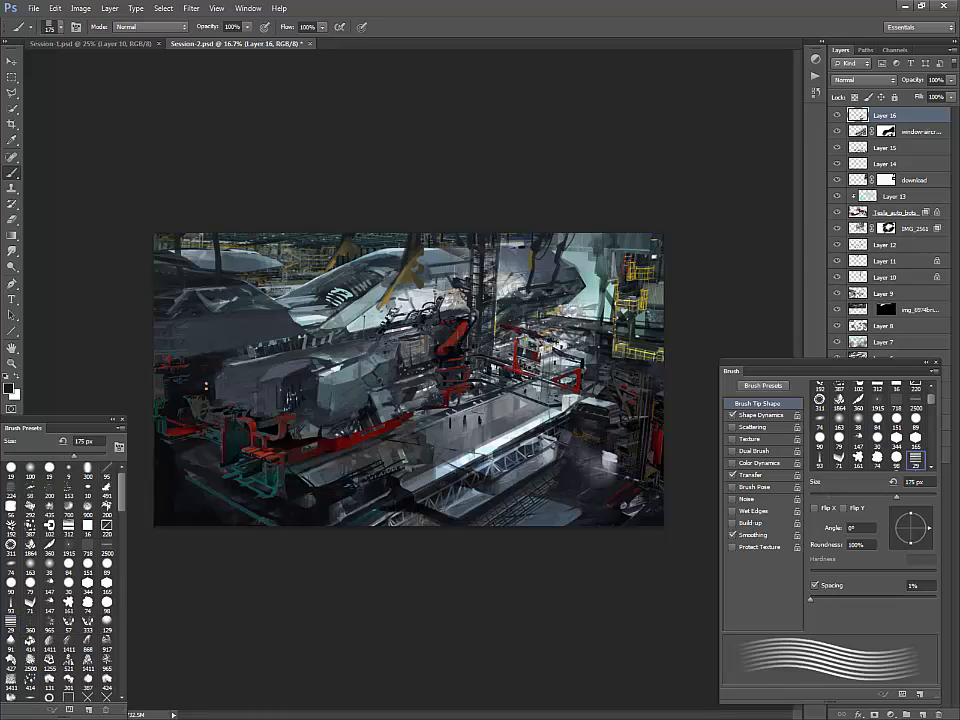
{"action": "left_click", "coordinate": [87, 581]}
{"action": "left_click", "coordinate": [106, 521]}
{"action": "scroll", "coordinate": [106, 520], "scroll_direction": "down", "scroll_amount": 3}
{"action": "left_click", "coordinate": [49, 514]}
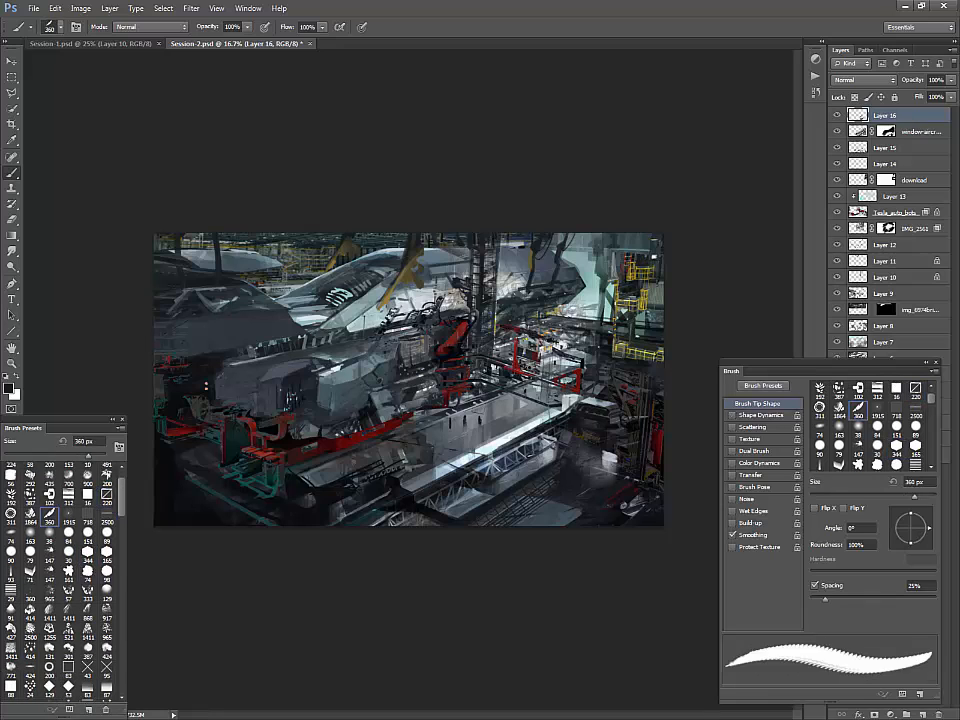
{"action": "left_click", "coordinate": [11, 514]}
- Switch to the 171 double-line brush tip, paint two parallel white light strips diagonally across the lower-right floor, and erase their far ends
{"action": "scroll", "coordinate": [60, 570], "scroll_direction": "down", "scroll_amount": 5}
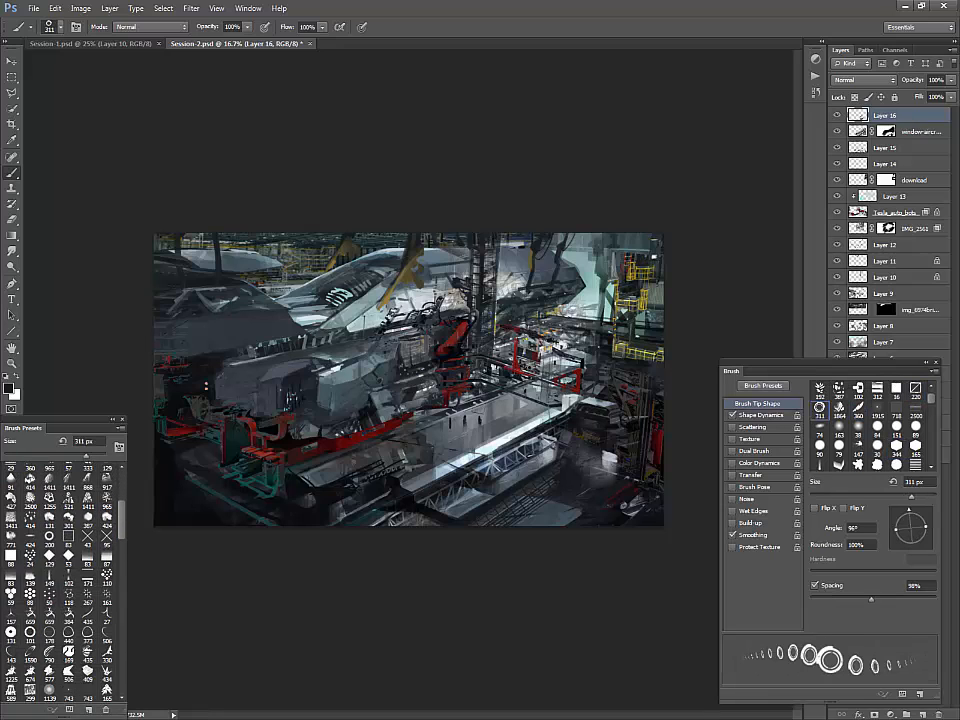
{"action": "scroll", "coordinate": [87, 537], "scroll_direction": "down", "scroll_amount": 1}
{"action": "left_click", "coordinate": [87, 536]}
{"action": "left_click", "coordinate": [501, 442], "text": "alt"}
{"action": "mouse_move", "coordinate": [512, 523]}
{"action": "left_mouse_down"}
{"action": "mouse_move", "coordinate": [600, 468]}
{"action": "mouse_move", "coordinate": [512, 525]}
{"action": "left_mouse_up"}
{"action": "key", "text": "ctrl+z"}
{"action": "left_click_drag", "start_coordinate": [612, 456], "coordinate": [513, 525]}
{"action": "key", "text": "ctrl+z"}
{"action": "left_click_drag", "start_coordinate": [615, 456], "coordinate": [514, 525]}
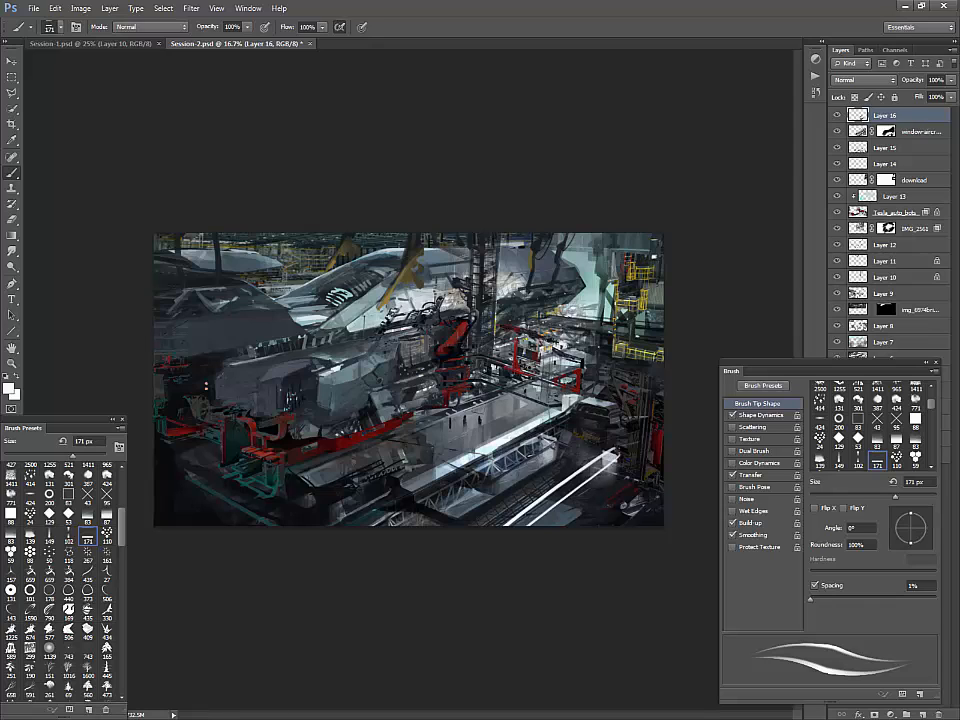
{"action": "key", "text": "e"}
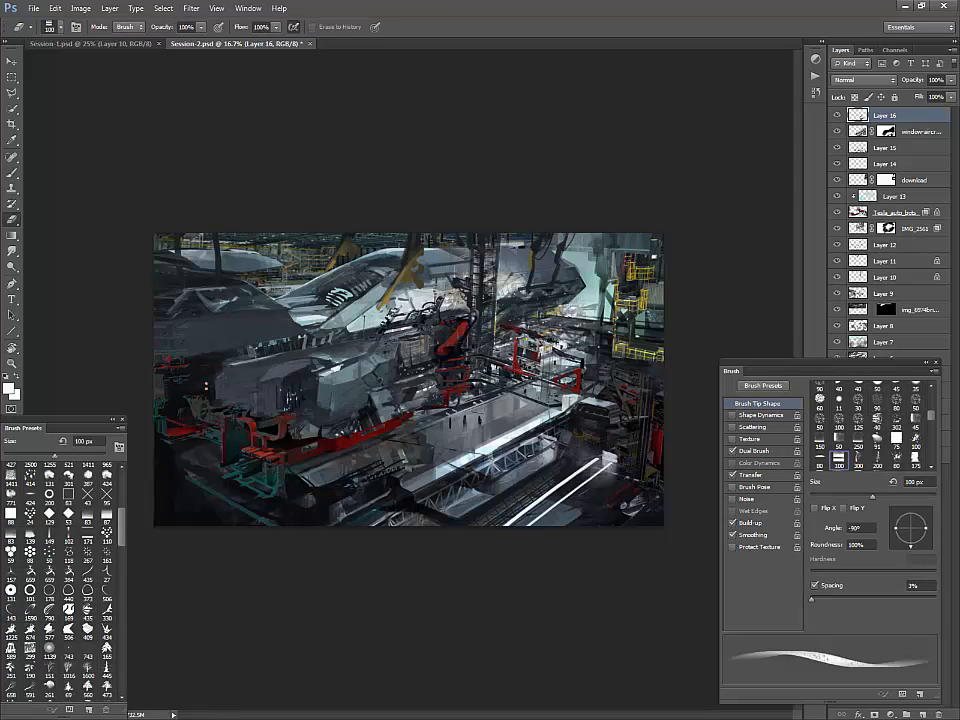
{"action": "key", "text": "b"}
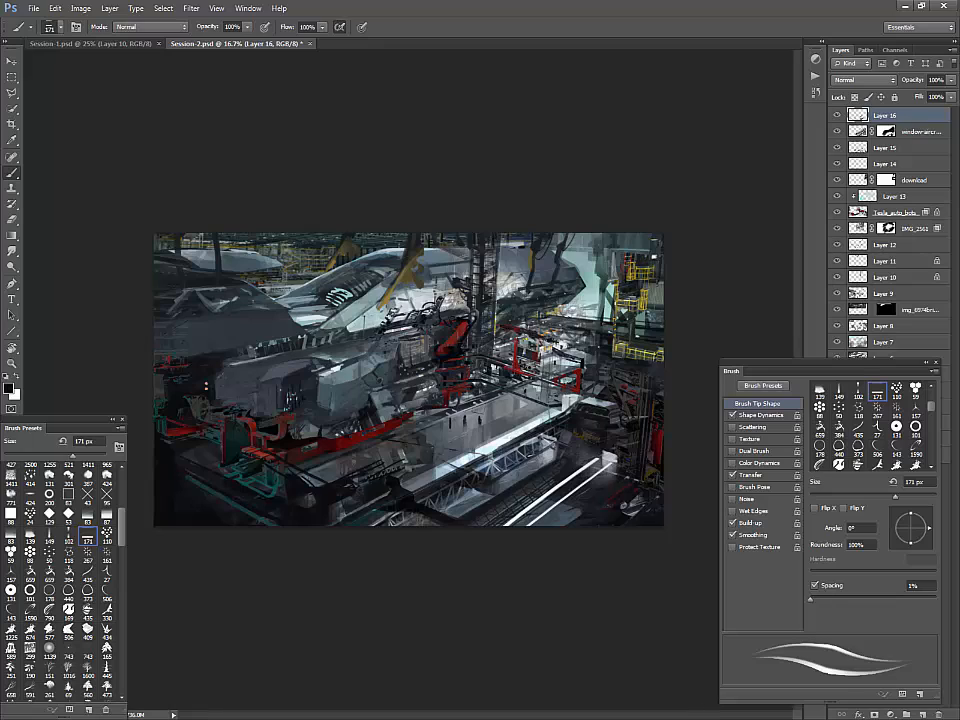
- Paint sampled dark strokes over the far-left machinery and the structure under the yellow scaffolding, undoing one stroke
{"action": "left_click", "coordinate": [202, 370], "text": "alt"}
{"action": "left_click_drag", "start_coordinate": [178, 386], "coordinate": [187, 396]}
{"action": "left_click", "coordinate": [206, 386], "text": "alt"}
{"action": "key", "text": "ctrl+z"}
{"action": "mouse_move", "coordinate": [612, 352]}
{"action": "left_mouse_down"}
{"action": "mouse_move", "coordinate": [661, 365]}
{"action": "mouse_move", "coordinate": [661, 376]}
{"action": "left_mouse_up"}
{"action": "left_click", "coordinate": [637, 374], "text": "alt"}
- Switch to the textured 19 px brush tip and paint small sampled strokes on the machinery under the yellow scaffolding and along the walkway
{"action": "left_click", "coordinate": [88, 592]}
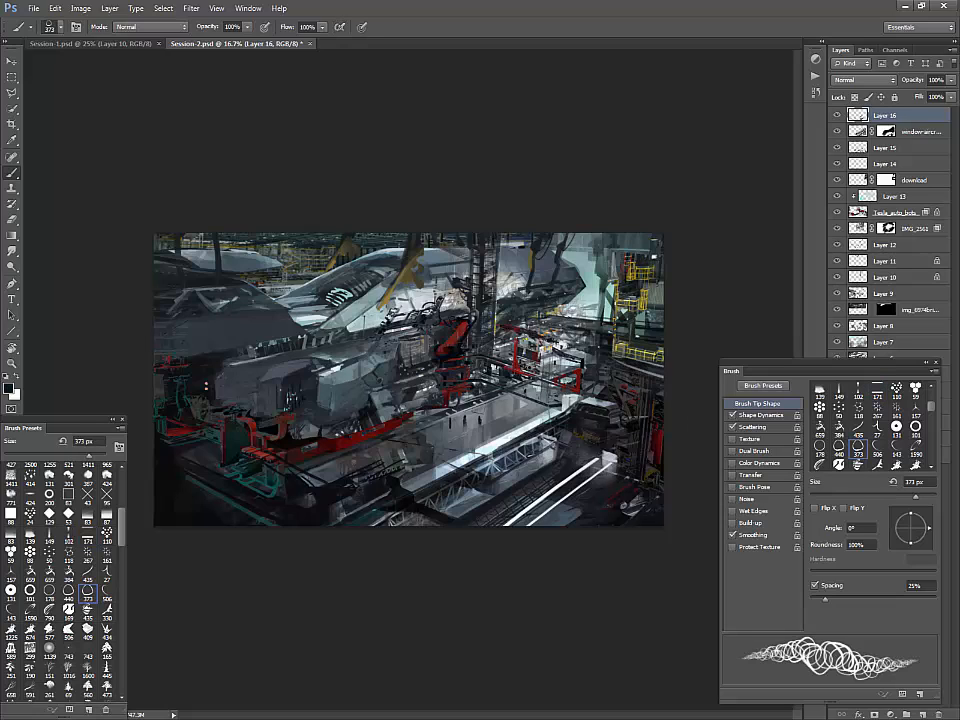
{"action": "left_click", "coordinate": [10, 607]}
{"action": "scroll", "coordinate": [60, 600], "scroll_direction": "down", "scroll_amount": 3}
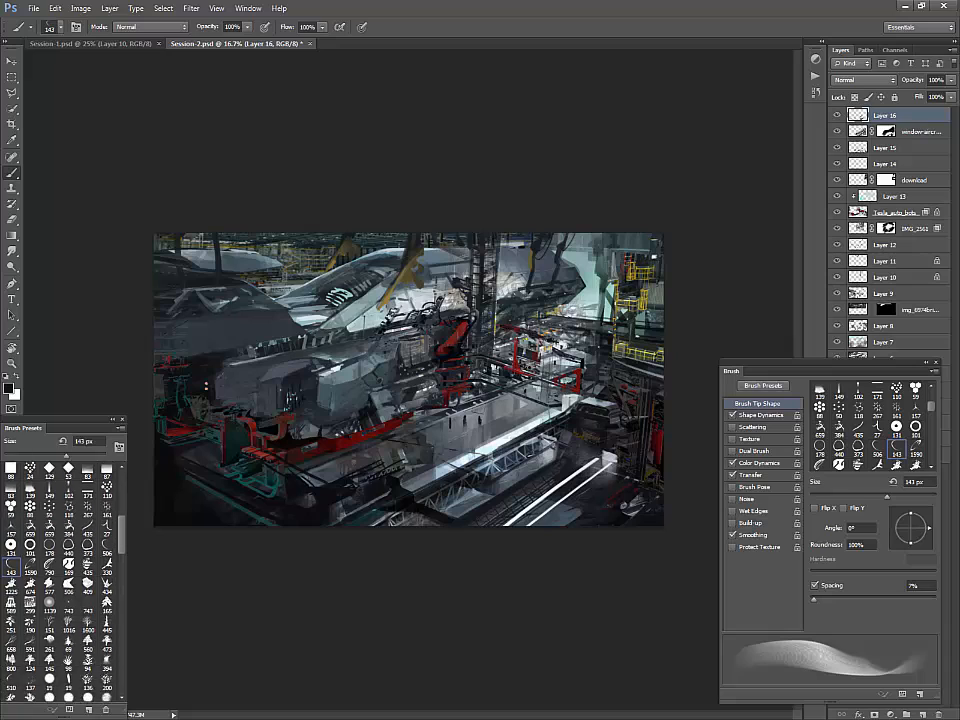
{"action": "left_click", "coordinate": [68, 548]}
{"action": "left_click", "coordinate": [654, 372], "text": "alt"}
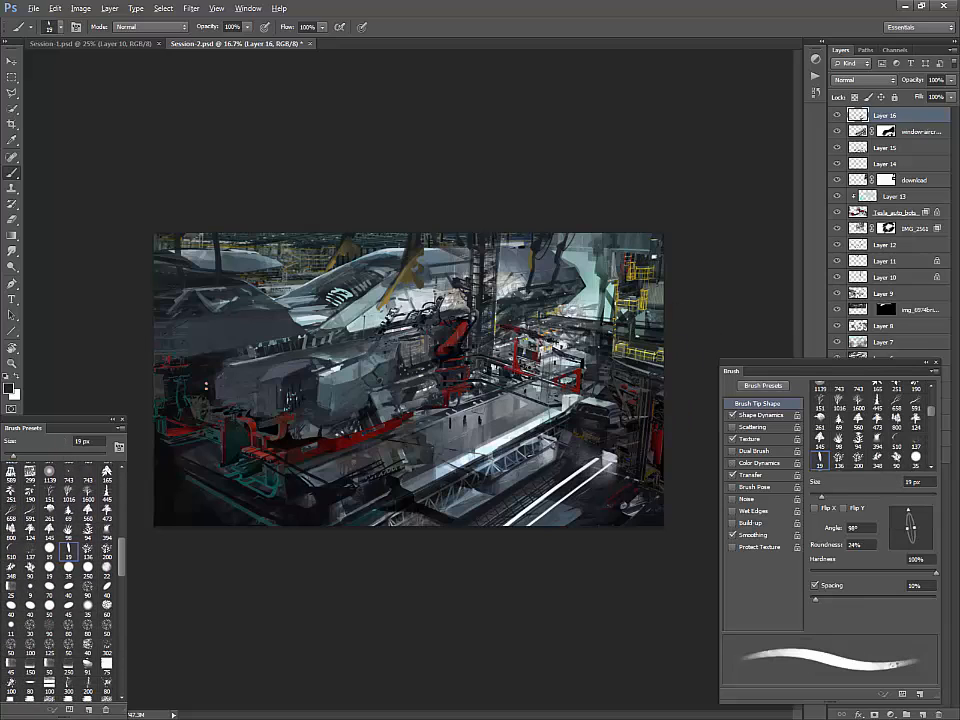
{"action": "left_click", "coordinate": [648, 367], "text": "alt"}
{"action": "left_click", "coordinate": [650, 366], "text": "alt"}
{"action": "left_click", "coordinate": [578, 362], "text": "alt"}
{"action": "key", "text": "d"}
{"action": "left_click", "coordinate": [407, 489], "text": "alt"}
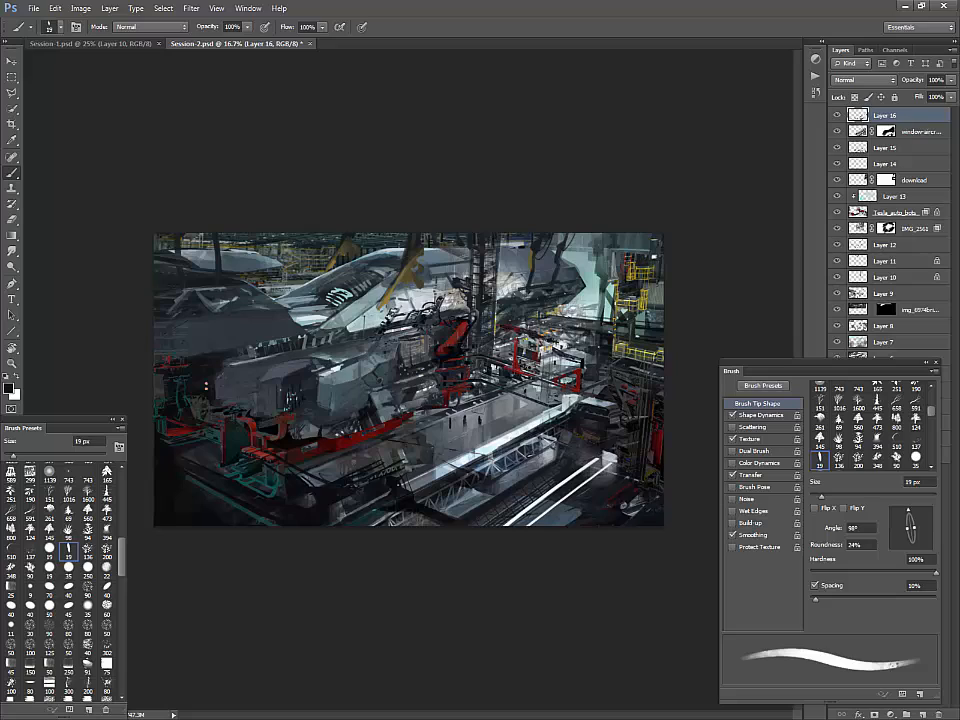
{"action": "left_click", "coordinate": [561, 401], "text": "alt"}
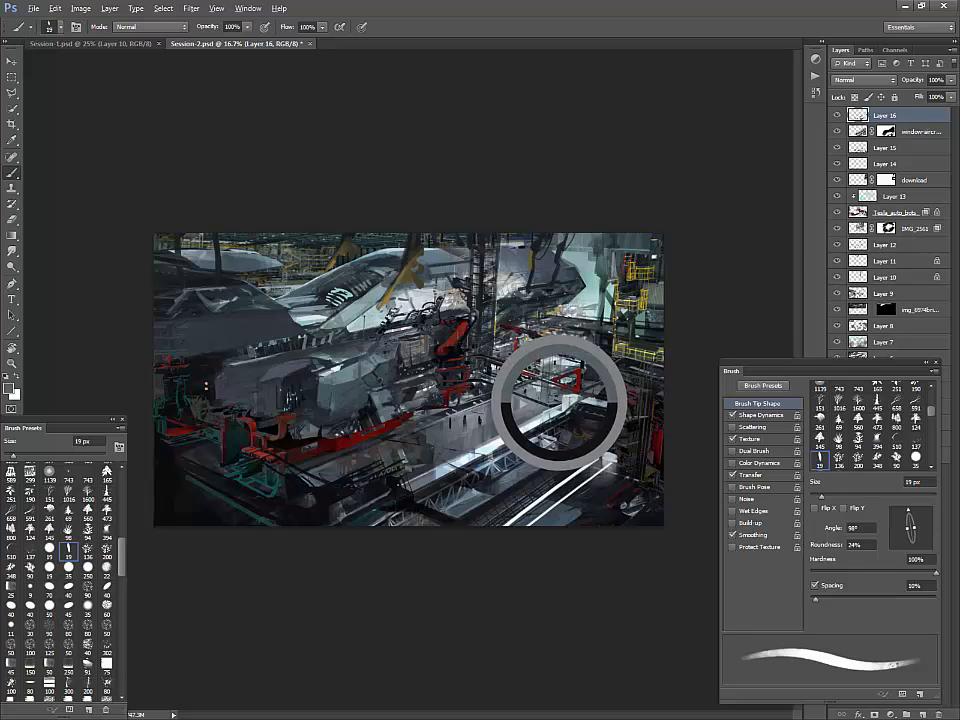
- Enlarge the brush to 30 px and paint black frame lines on the machine inside the red frame
{"action": "key", "text": "d"}
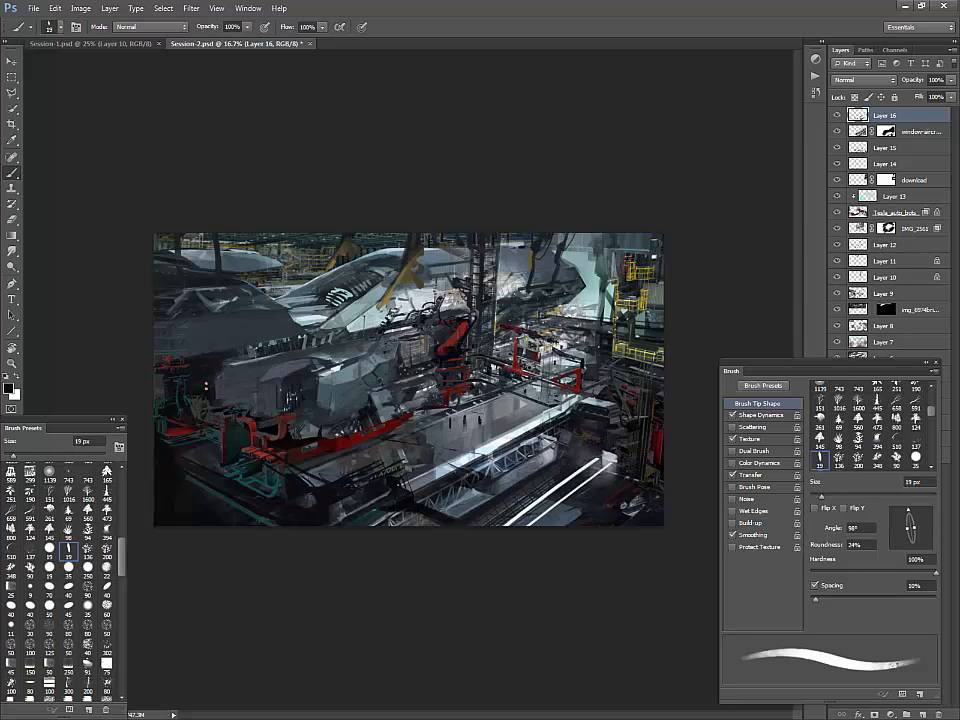
{"action": "key", "text": "bracketright"}
{"action": "key", "text": "bracketright"}
{"action": "key", "text": "bracketright"}
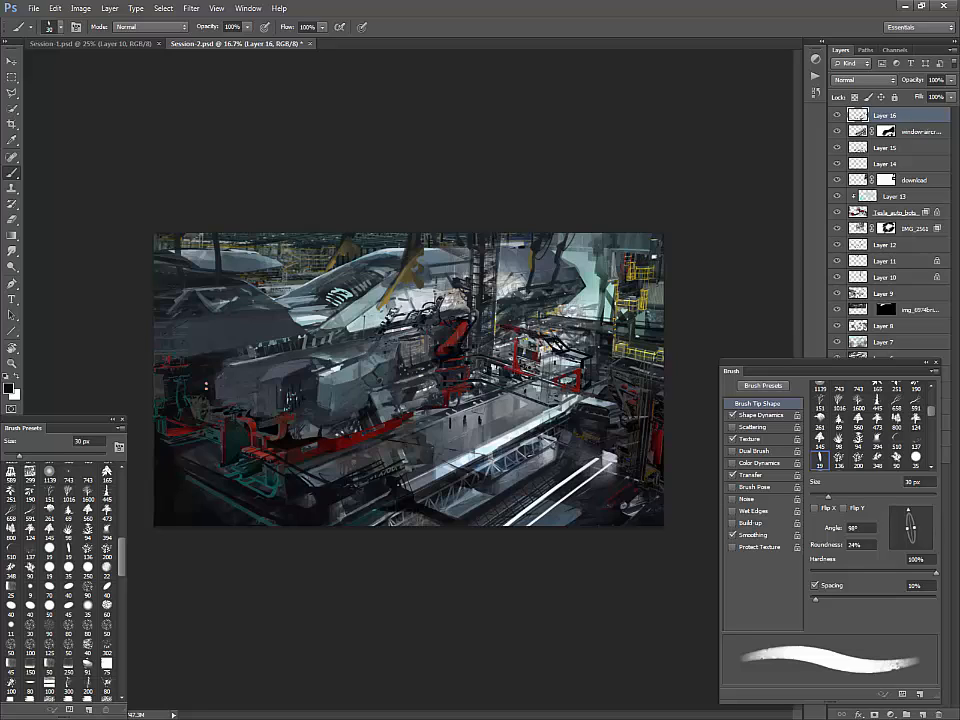
- Add fine sampled touches around the red-framed machine with the brush reduced to 9 px
{"action": "left_click", "coordinate": [558, 344], "text": "alt"}
{"action": "left_click", "coordinate": [536, 347], "text": "alt"}
{"action": "left_click", "coordinate": [530, 329], "text": "alt"}
{"action": "key", "text": "bracketleft"}
{"action": "key", "text": "bracketleft"}
{"action": "key", "text": "bracketleft"}
{"action": "key", "text": "bracketleft"}
{"action": "key", "text": "bracketleft"}
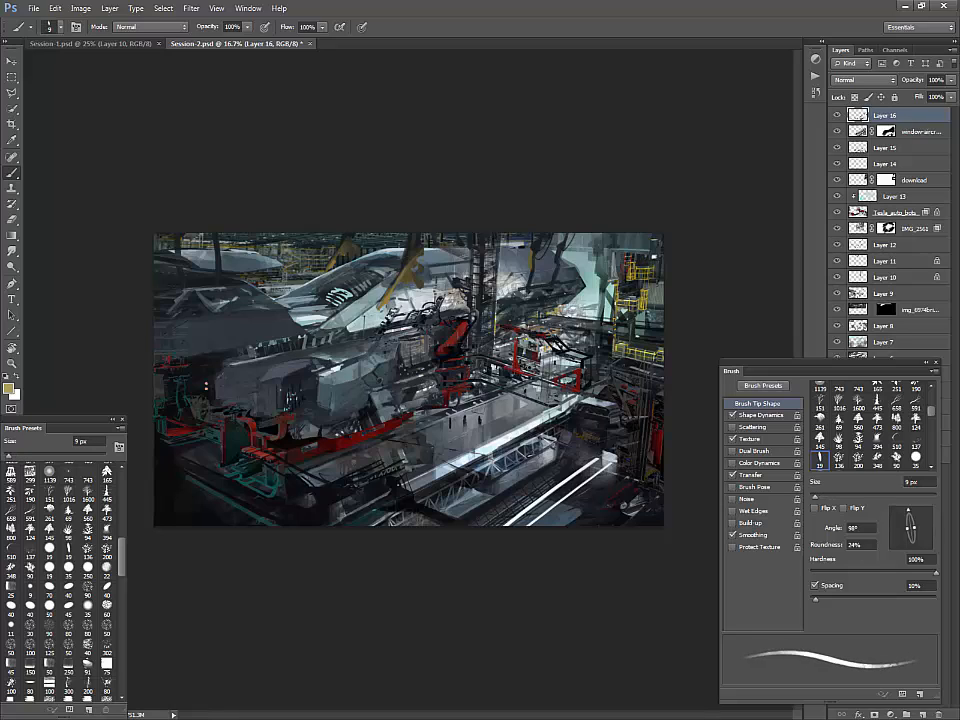
{"action": "key", "text": "d"}
{"action": "left_click", "coordinate": [566, 318], "text": "alt"}
- Paint a sampled vertical stroke along the upper edge of the central tower, undoing the first attempt
{"action": "left_click", "coordinate": [491, 247], "text": "alt"}
{"action": "left_click_drag", "start_coordinate": [494, 276], "coordinate": [494, 356]}
{"action": "key", "text": "ctrl+z"}
{"action": "left_click_drag", "start_coordinate": [501, 232], "coordinate": [496, 299]}
{"action": "left_click", "coordinate": [493, 239], "text": "alt"}
- Set the brush to 50 px and paint long vertical strokes down the central lattice tower, resampling its tone between them
{"action": "key", "text": "bracketright"}
{"action": "key", "text": "bracketright"}
{"action": "key", "text": "bracketright"}
{"action": "key", "text": "bracketright"}
{"action": "key", "text": "bracketright"}
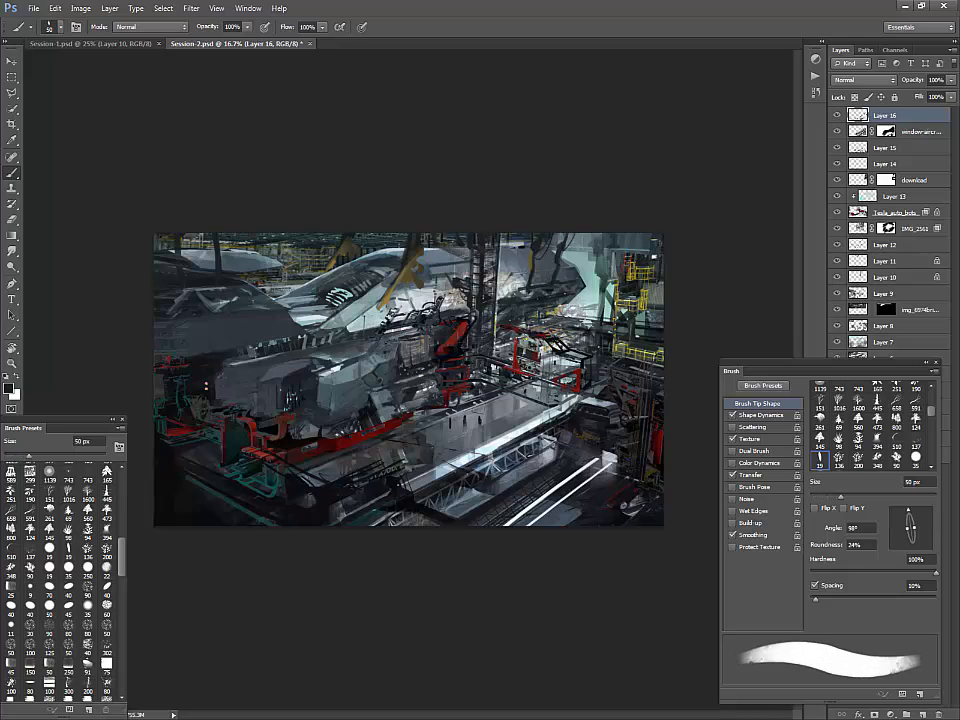
{"action": "key", "text": "x"}
{"action": "left_click_drag", "start_coordinate": [482, 233], "coordinate": [479, 368]}
{"action": "left_click", "coordinate": [482, 282], "text": "alt"}
{"action": "left_click_drag", "start_coordinate": [482, 233], "coordinate": [478, 357]}
{"action": "key", "text": "x"}
- Paint short strokes in sampled tones around the red robot arm, reducing the brush to 25 px
{"action": "left_click", "coordinate": [466, 298], "text": "alt"}
{"action": "left_click", "coordinate": [450, 346], "text": "alt"}
{"action": "left_click", "coordinate": [461, 334], "text": "alt"}
{"action": "key", "text": "bracketleft"}
{"action": "key", "text": "bracketleft"}
{"action": "key", "text": "bracketleft"}
{"action": "key", "text": "bracketleft"}
{"action": "key", "text": "bracketleft"}
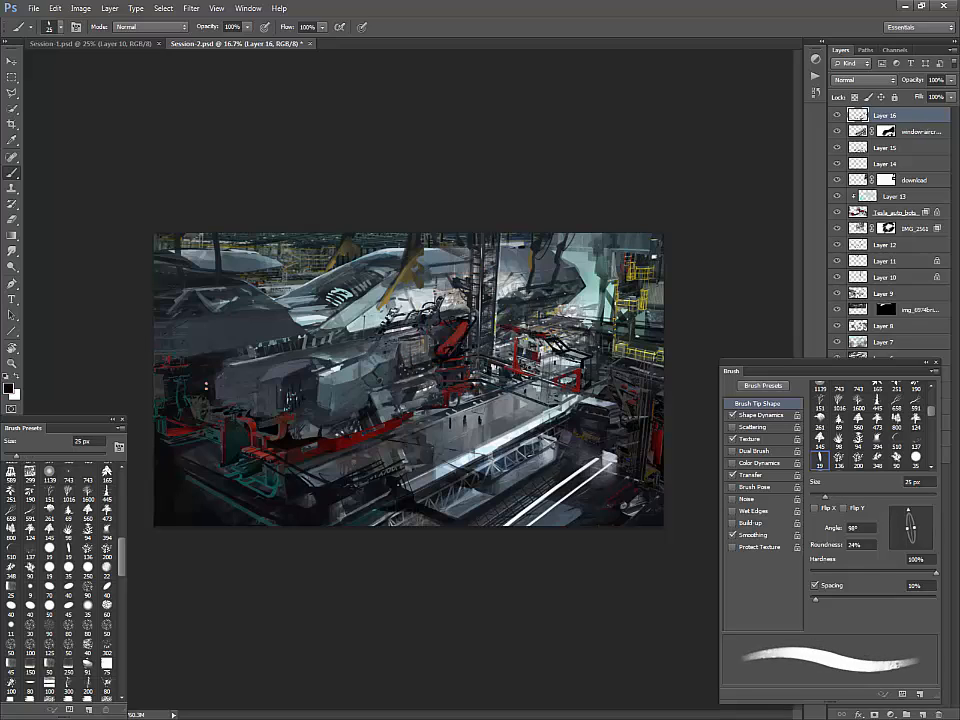
{"action": "key", "text": "d"}
{"action": "left_click", "coordinate": [458, 350], "text": "alt"}
{"action": "left_click", "coordinate": [457, 339], "text": "alt"}
- Sample a pale tone near the walkway's truss and reduce the brush to 10 px for thin highlights
{"action": "left_click", "coordinate": [541, 443], "text": "alt"}
{"action": "key", "text": "bracketleft"}
{"action": "key", "text": "bracketleft"}
{"action": "key", "text": "bracketleft"}
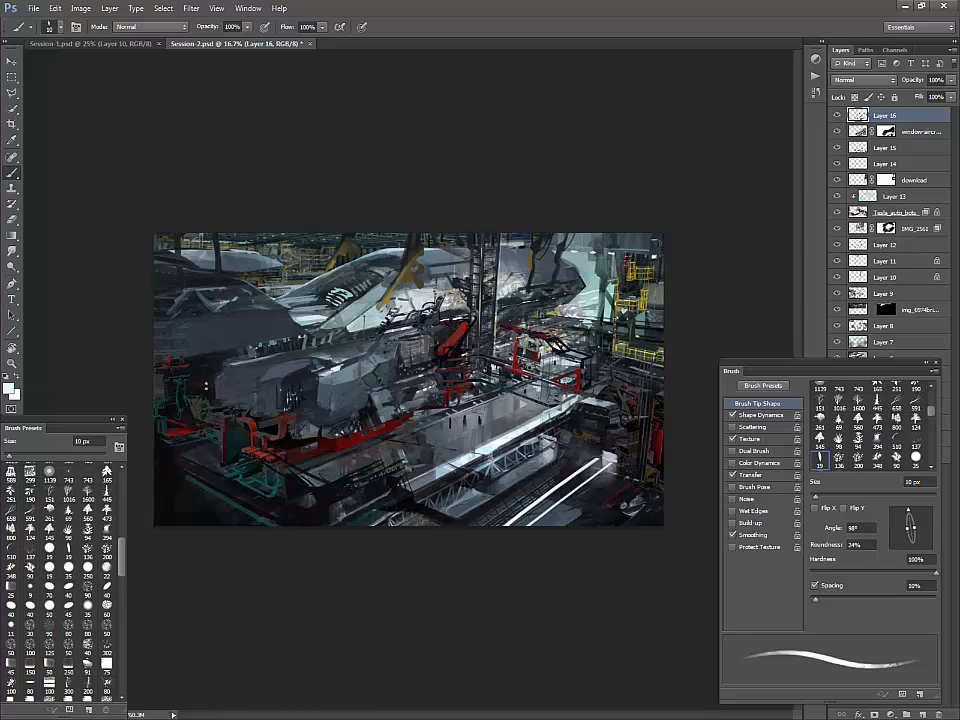
- Select the bright wall area beside the ship's nose with the Polygonal Lasso and paint pale bands inside it with a 40 px brush
{"action": "key", "text": "l"}
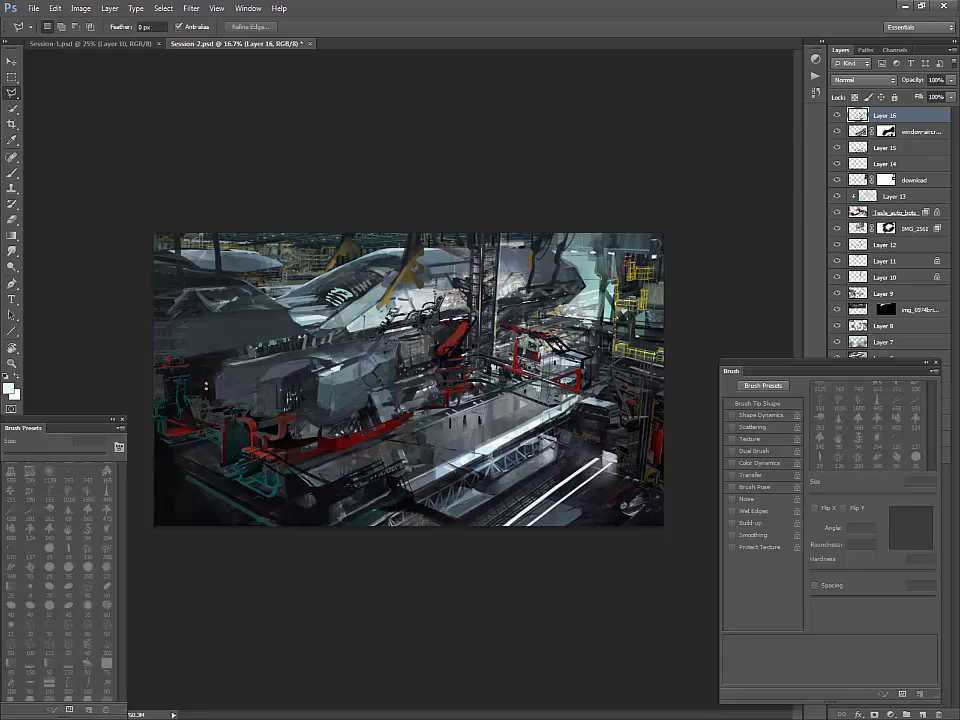
{"action": "left_click", "coordinate": [565, 255]}
{"action": "left_click", "coordinate": [600, 281], "text": "shift"}
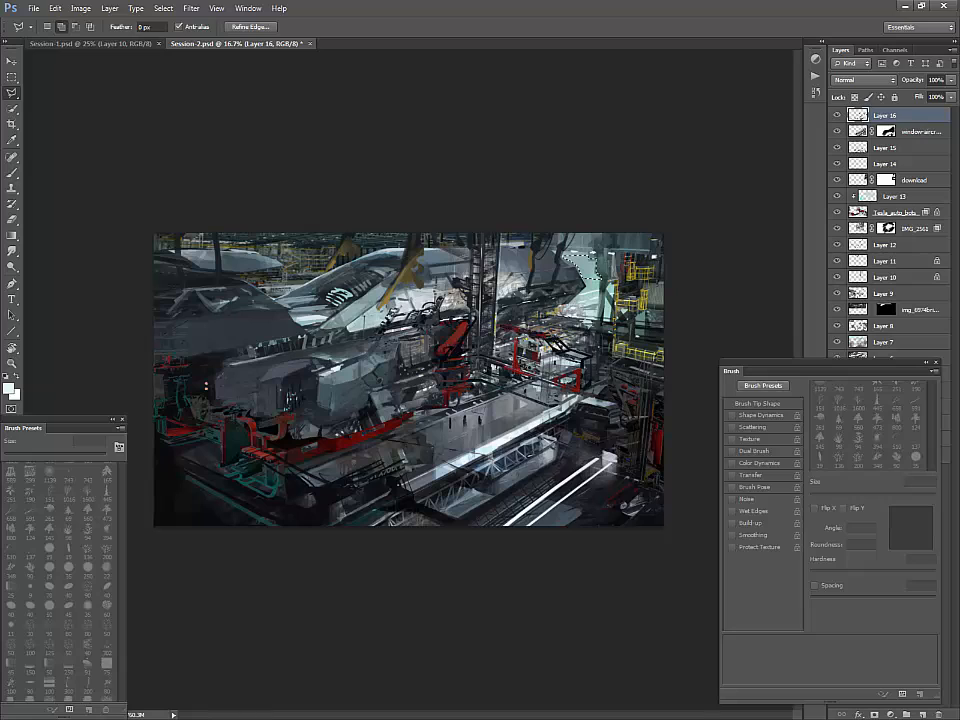
{"action": "key", "text": "b"}
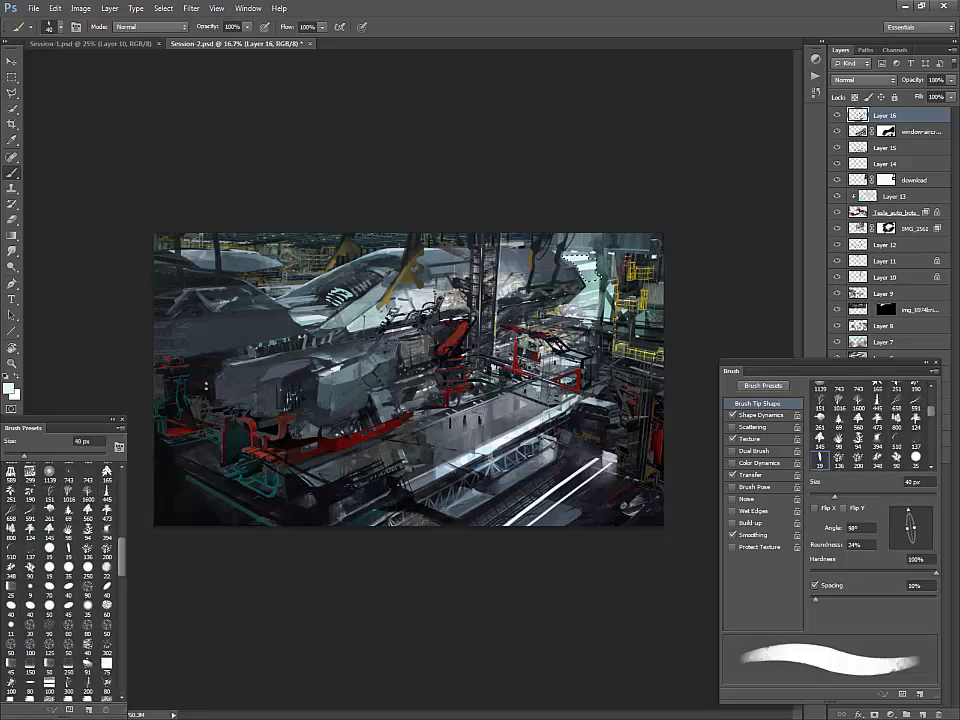
{"action": "left_click", "coordinate": [597, 277], "text": "alt"}
{"action": "left_click", "coordinate": [590, 265], "text": "alt"}
- Paint a thin diagonal edge line on the lower ship's hull with a 10 px brush and sampled grey tones
{"action": "left_click", "coordinate": [430, 345], "text": "alt"}
{"action": "key", "text": "bracketleft"}
{"action": "key", "text": "bracketleft"}
{"action": "key", "text": "bracketleft"}
{"action": "mouse_move", "coordinate": [384, 335]}
{"action": "left_mouse_down"}
{"action": "mouse_move", "coordinate": [420, 332]}
{"action": "mouse_move", "coordinate": [345, 363]}
{"action": "left_mouse_up"}
{"action": "left_click", "coordinate": [383, 328], "text": "alt"}
{"action": "left_click", "coordinate": [384, 334], "text": "alt"}
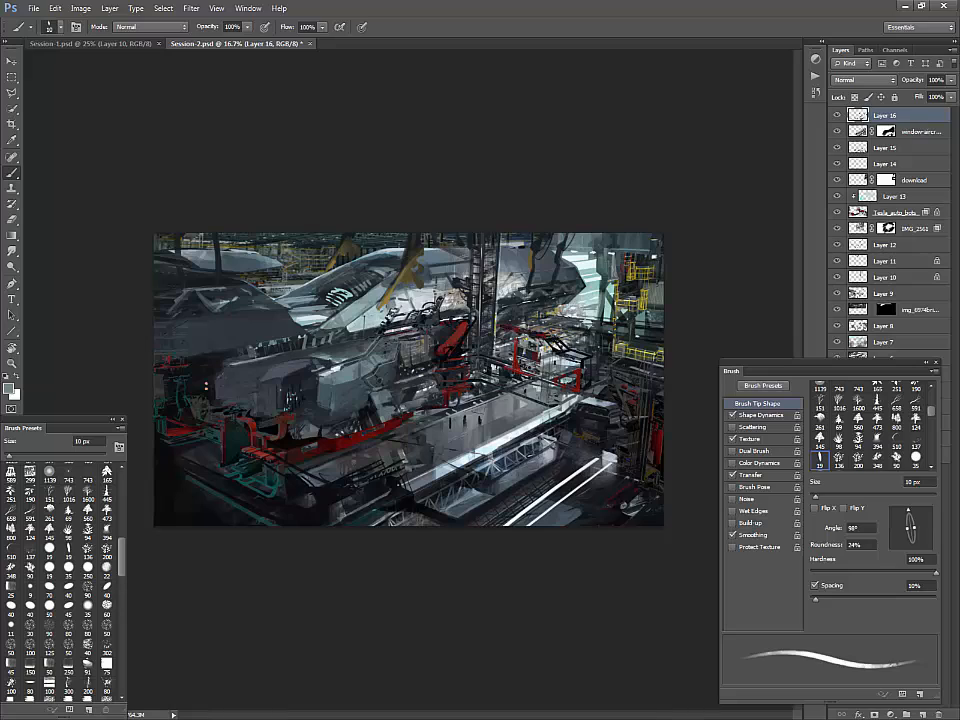
- Paint a short vertical stroke in sampled tones on the lower hull just above the red rail
{"action": "left_click", "coordinate": [376, 377], "text": "alt"}
{"action": "left_click", "coordinate": [376, 400], "text": "alt"}
{"action": "left_click_drag", "start_coordinate": [376, 404], "coordinate": [377, 422]}
{"action": "left_click", "coordinate": [377, 410], "text": "alt"}
{"action": "left_click", "coordinate": [377, 405], "text": "alt"}
- Enlarge the brush to 30 px and paint short sampled strokes just below the end of the red rail
{"action": "key", "text": "bracketright"}
{"action": "key", "text": "bracketright"}
{"action": "key", "text": "bracketright"}
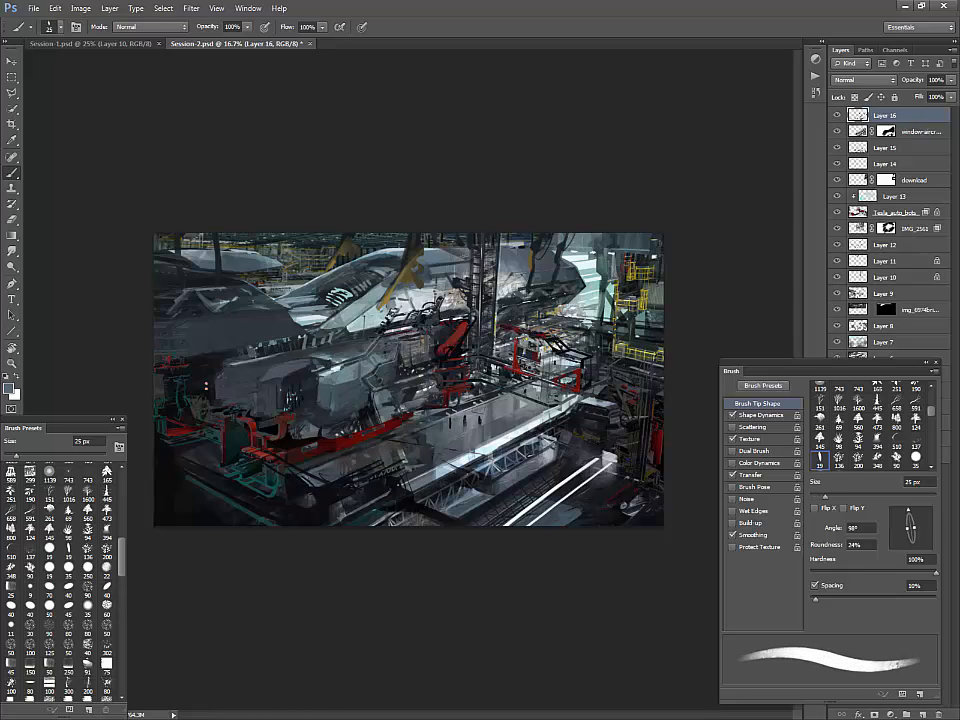
{"action": "key", "text": "bracketright"}
{"action": "left_click", "coordinate": [375, 417], "text": "alt"}
{"action": "mouse_move", "coordinate": [388, 430]}
{"action": "left_mouse_down"}
{"action": "mouse_move", "coordinate": [403, 434]}
{"action": "mouse_move", "coordinate": [400, 447]}
{"action": "left_mouse_up"}
{"action": "left_click", "coordinate": [392, 436], "text": "alt"}
{"action": "left_click", "coordinate": [389, 437], "text": "alt"}
{"action": "left_click", "coordinate": [398, 441], "text": "alt"}
{"action": "left_click", "coordinate": [397, 444], "text": "alt"}
{"action": "left_click", "coordinate": [400, 448], "text": "alt"}
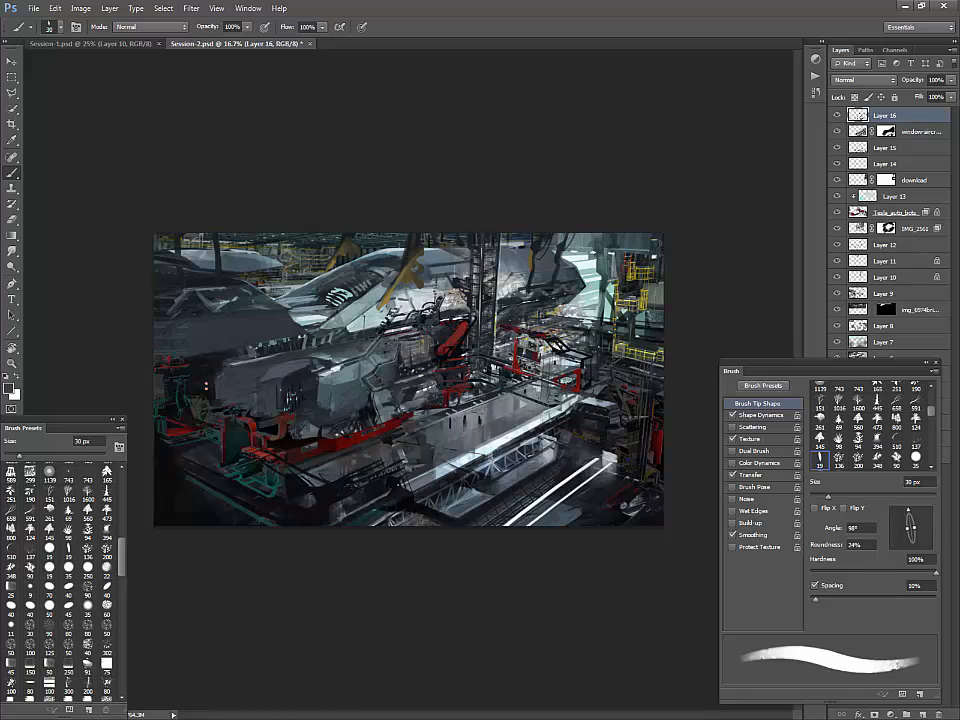
- Reduce the brush to 10 px and paint thin pale lines from below the red rail toward the walkway, undoing the last stroke
{"action": "left_click", "coordinate": [403, 448], "text": "alt"}
{"action": "key", "text": "bracketleft"}
{"action": "key", "text": "bracketleft"}
{"action": "left_click", "coordinate": [403, 454], "text": "alt"}
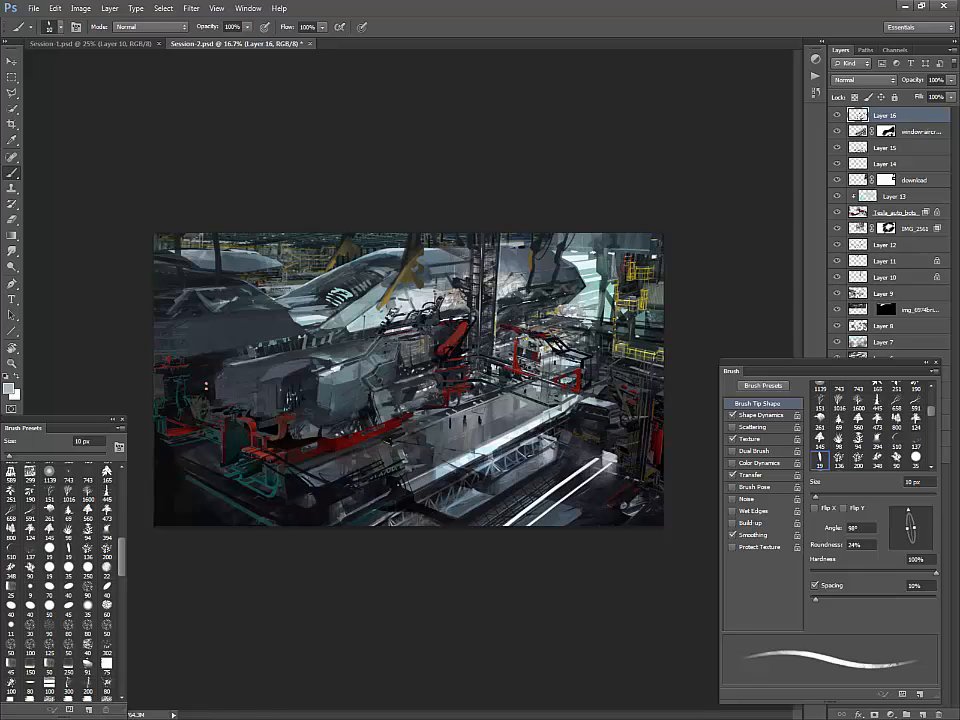
{"action": "mouse_move", "coordinate": [406, 460]}
{"action": "left_mouse_down"}
{"action": "mouse_move", "coordinate": [447, 445]}
{"action": "mouse_move", "coordinate": [418, 445]}
{"action": "mouse_move", "coordinate": [467, 445]}
{"action": "left_mouse_up"}
{"action": "left_click", "coordinate": [410, 453], "text": "alt"}
{"action": "left_click", "coordinate": [460, 452], "text": "alt"}
{"action": "key", "text": "ctrl+z"}
- Paint black and sampled dark strokes over the structure below the red rail, using brush sizes of 45 px and 25 px
{"action": "key", "text": "d"}
{"action": "key", "text": "bracketright"}
{"action": "key", "text": "bracketright"}
{"action": "key", "text": "bracketright"}
{"action": "key", "text": "bracketright"}
{"action": "key", "text": "bracketright"}
{"action": "key", "text": "bracketright"}
{"action": "key", "text": "bracketright"}
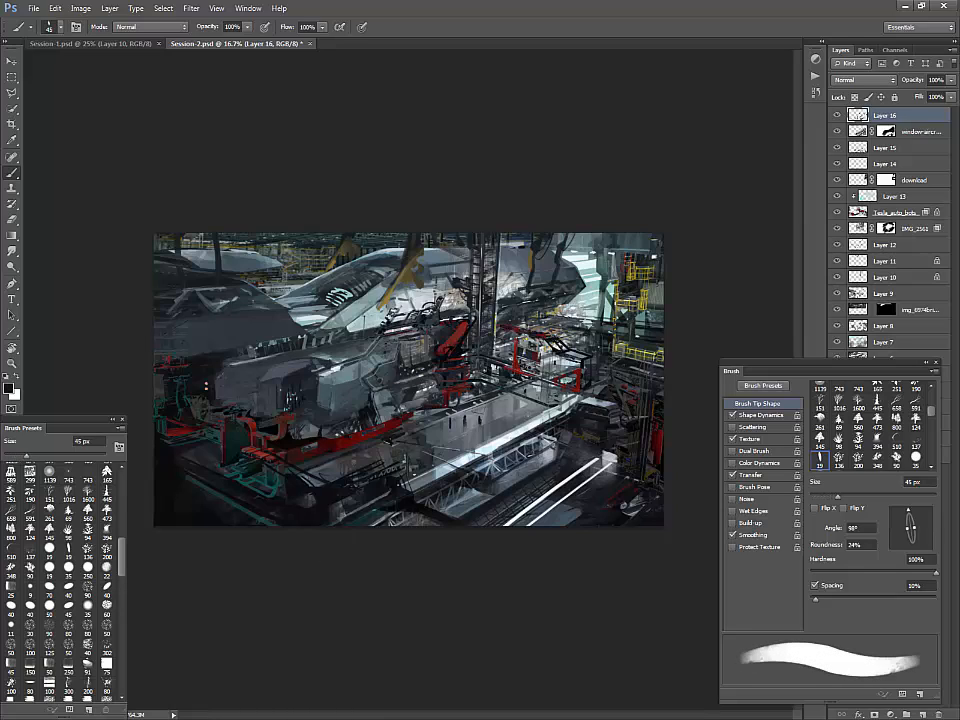
{"action": "left_click", "coordinate": [365, 459], "text": "alt"}
{"action": "left_click", "coordinate": [367, 458], "text": "alt"}
{"action": "key", "text": "bracketleft"}
{"action": "key", "text": "bracketleft"}
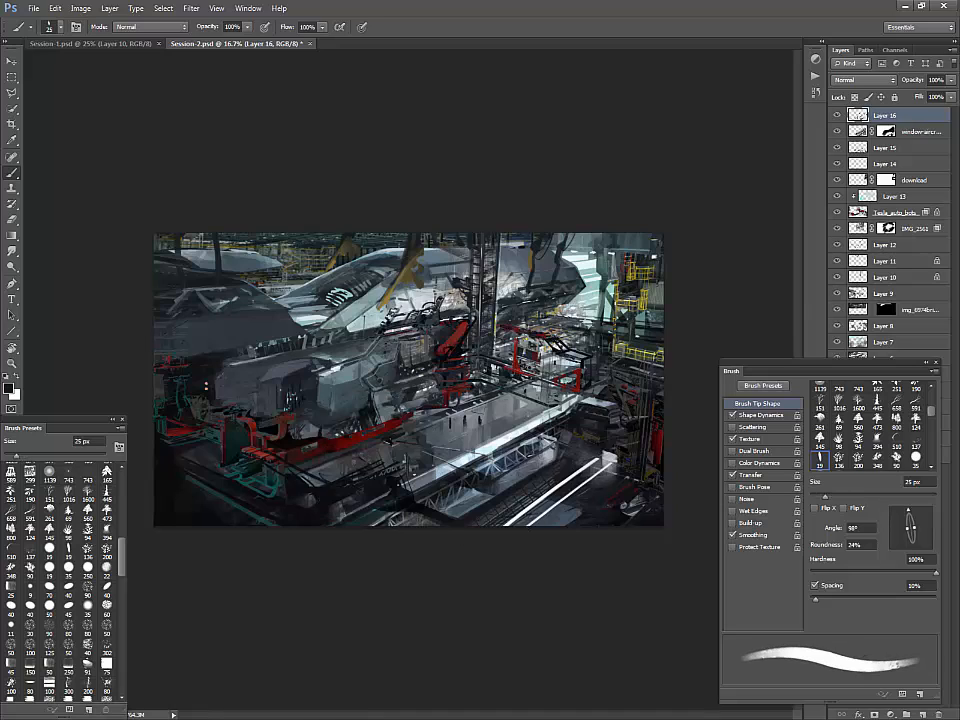
- Set the brush to 40 px and paint short strokes in sampled blue-grey tones along the walkway's front truss
{"action": "key", "text": "bracketright"}
{"action": "key", "text": "bracketright"}
{"action": "left_click", "coordinate": [494, 484], "text": "alt"}
{"action": "mouse_move", "coordinate": [472, 471]}
{"action": "left_mouse_down"}
{"action": "mouse_move", "coordinate": [497, 489]}
{"action": "mouse_move", "coordinate": [482, 490]}
{"action": "left_mouse_up"}
{"action": "left_click", "coordinate": [482, 475], "text": "alt"}
{"action": "left_click", "coordinate": [494, 486], "text": "alt"}
{"action": "left_click", "coordinate": [484, 478], "text": "alt"}
{"action": "left_click", "coordinate": [469, 469], "text": "alt"}
{"action": "left_click", "coordinate": [488, 486], "text": "alt"}
{"action": "left_click", "coordinate": [480, 484], "text": "alt"}
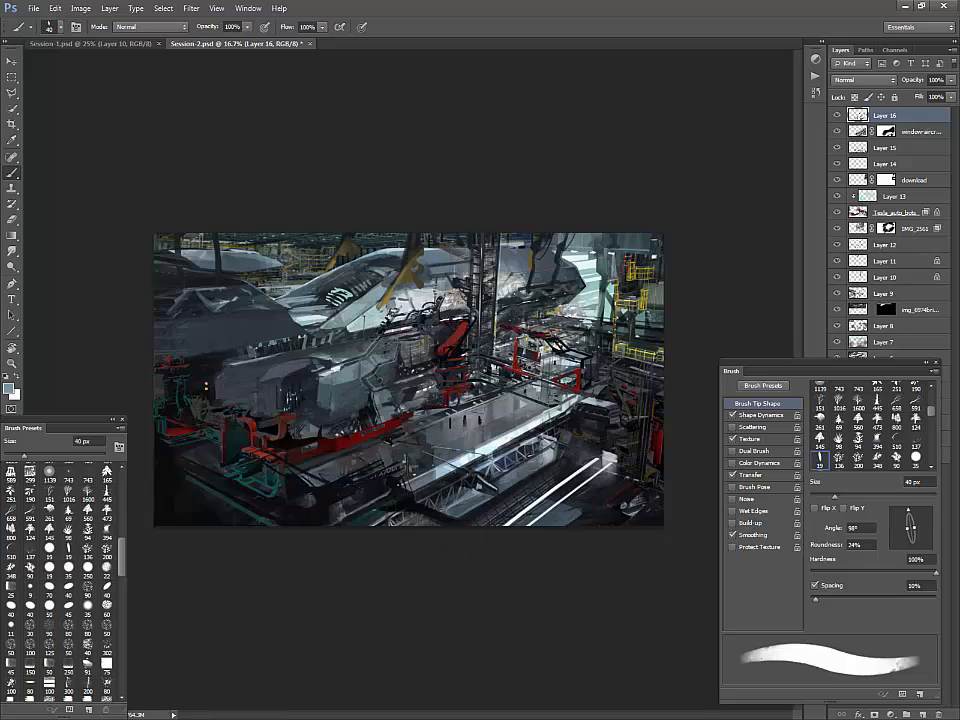
{"action": "left_click", "coordinate": [476, 481], "text": "alt"}
- Paint short highlight strokes in sampled greys on the lower ship's hull panel
{"action": "left_click", "coordinate": [358, 364], "text": "alt"}
{"action": "left_click", "coordinate": [361, 368], "text": "alt"}
{"action": "left_click_drag", "start_coordinate": [377, 357], "coordinate": [389, 352]}
{"action": "left_click", "coordinate": [372, 364], "text": "alt"}
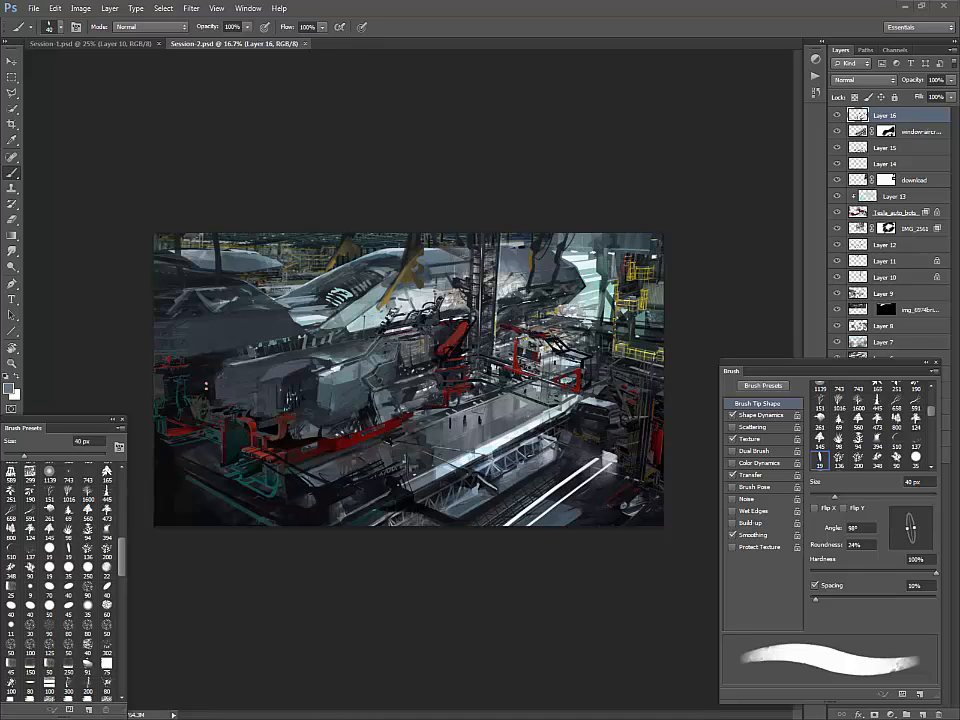
{"action": "left_click_drag", "start_coordinate": [376, 360], "coordinate": [386, 355]}
- Enlarge the painting to 25% and change the screen mode to review it
{"action": "key", "text": "ctrl+plus"}
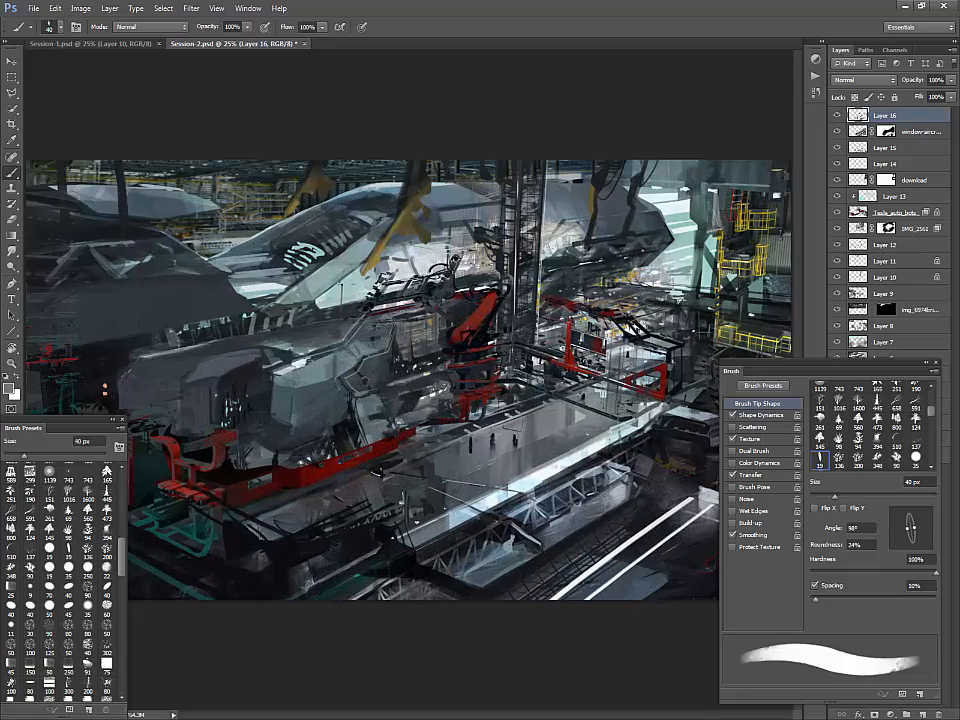
{"action": "key", "text": "ctrl+minus"}
{"action": "key", "text": "ctrl+plus"}
{"action": "left_click_drag", "start_coordinate": [820, 363], "coordinate": [813, 367]}
{"action": "key", "text": "f"}
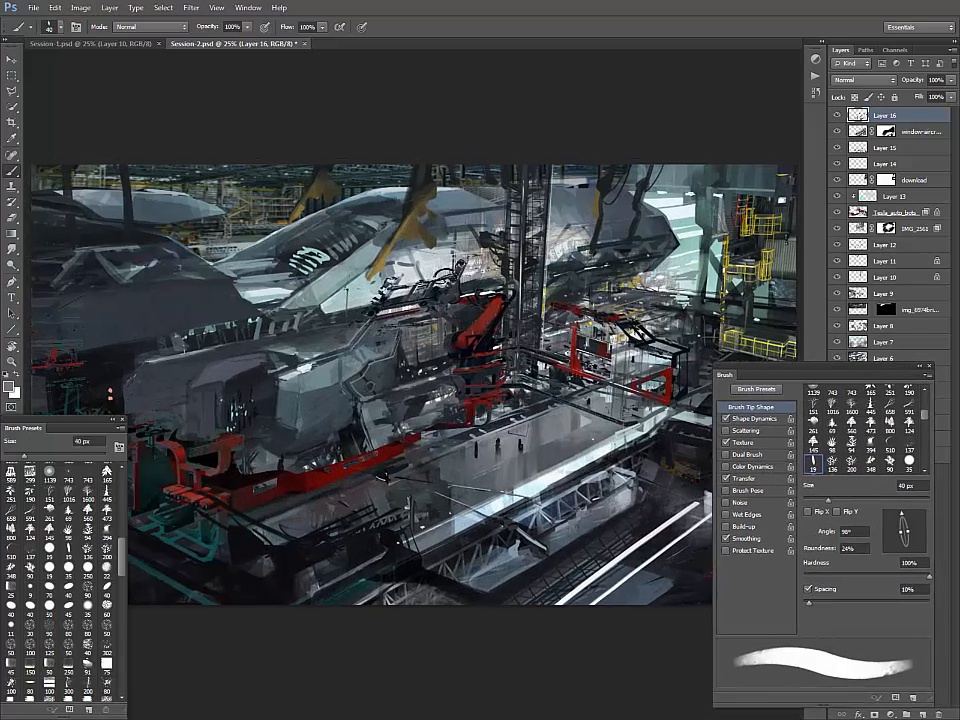
- Paint a short stroke in a sampled grey on the walkway deck beside the small figures
{"action": "left_click_drag", "start_coordinate": [520, 360], "coordinate": [344, 384]}
{"action": "left_click", "coordinate": [418, 448], "text": "alt"}
{"action": "left_click_drag", "start_coordinate": [418, 448], "coordinate": [430, 440]}
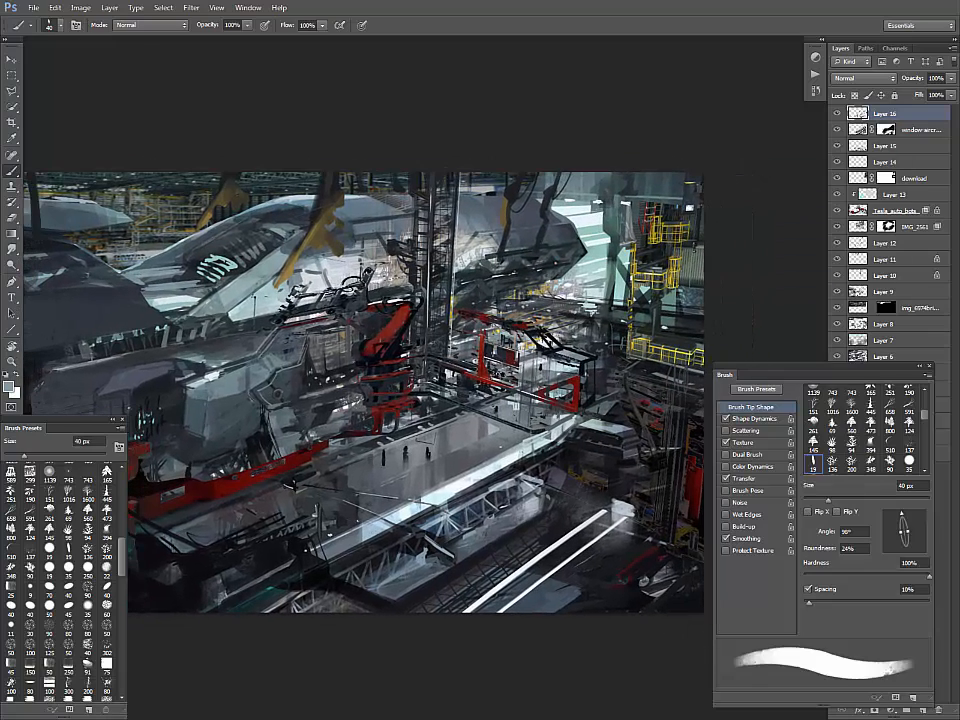
- Add a new layer on top and set the foreground colour to bright green #61dc69
{"action": "key", "text": "ctrl+minus"}
{"action": "left_click", "coordinate": [923, 710]}
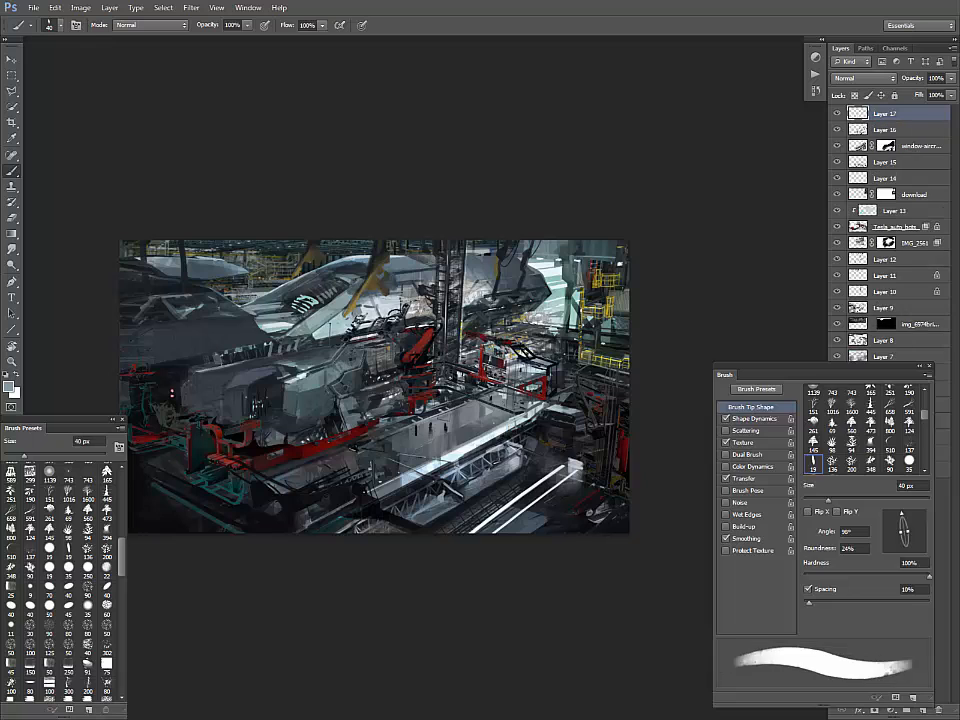
{"action": "left_click_drag", "start_coordinate": [820, 366], "coordinate": [800, 354]}
{"action": "left_click", "coordinate": [8, 386]}
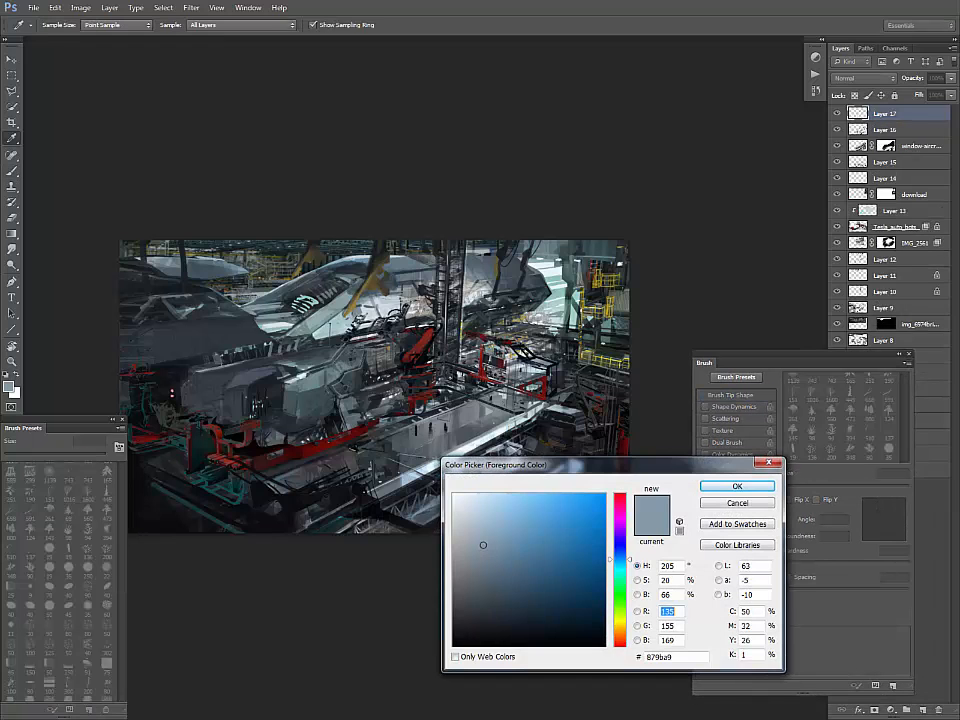
{"action": "left_click", "coordinate": [620, 594]}
{"action": "left_click", "coordinate": [529, 521]}
{"action": "left_click", "coordinate": [538, 514]}
{"action": "key", "text": "Return"}
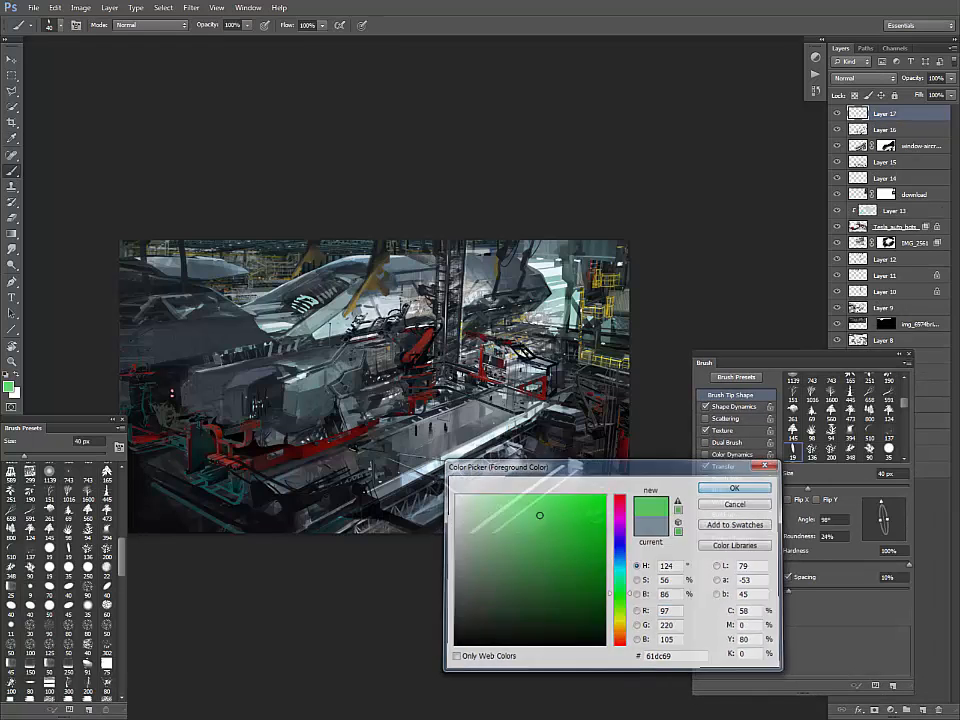
- Draw evenly spaced thin horizontal green lines across the upper painting and place a duplicate set directly below them
{"action": "key", "text": "u"}
{"action": "mouse_move", "coordinate": [115, 250]}
{"action": "left_mouse_down"}
{"action": "mouse_move", "coordinate": [669, 250]}
{"action": "mouse_move", "coordinate": [117, 262]}
{"action": "left_mouse_up"}
{"action": "mouse_move", "coordinate": [112, 276]}
{"action": "left_mouse_down"}
{"action": "mouse_move", "coordinate": [635, 273]}
{"action": "mouse_move", "coordinate": [130, 290]}
{"action": "left_mouse_up"}
{"action": "key", "text": "v"}
{"action": "left_click_drag", "start_coordinate": [337, 277], "coordinate": [337, 335]}
{"action": "key", "text": "shift+Up"}
{"action": "key", "text": "shift+Up"}
{"action": "key", "text": "shift+Up"}
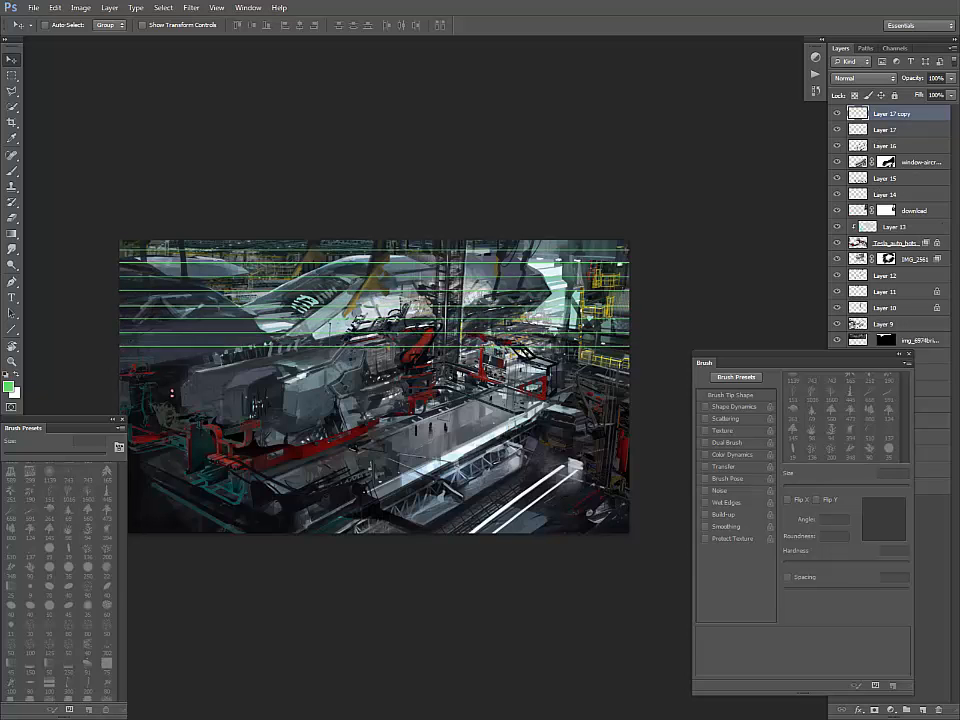
- Merge the copied lines and keep duplicating and merging them downward until they cover the full canvas height
{"action": "key", "text": "ctrl+e"}
{"action": "left_click_drag", "start_coordinate": [450, 279], "coordinate": [450, 390]}
{"action": "key", "text": "shift+Up"}
{"action": "key", "text": "shift+Up"}
{"action": "key", "text": "shift+Up"}
{"action": "key", "text": "ctrl+e"}
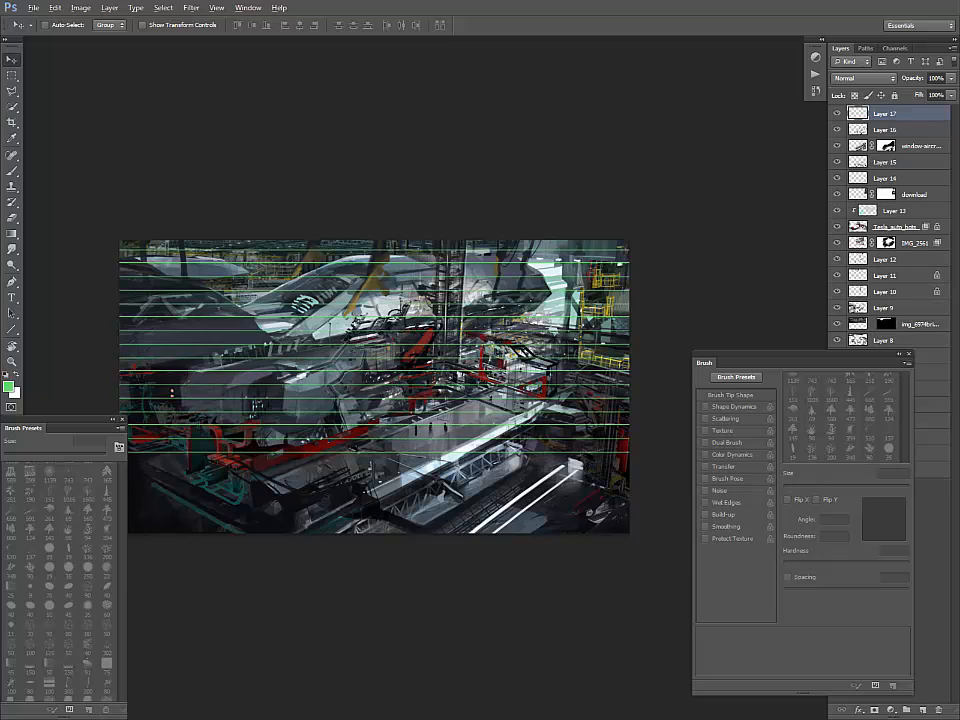
{"action": "left_click_drag", "start_coordinate": [466, 268], "coordinate": [466, 486]}
{"action": "key", "text": "ctrl+e"}
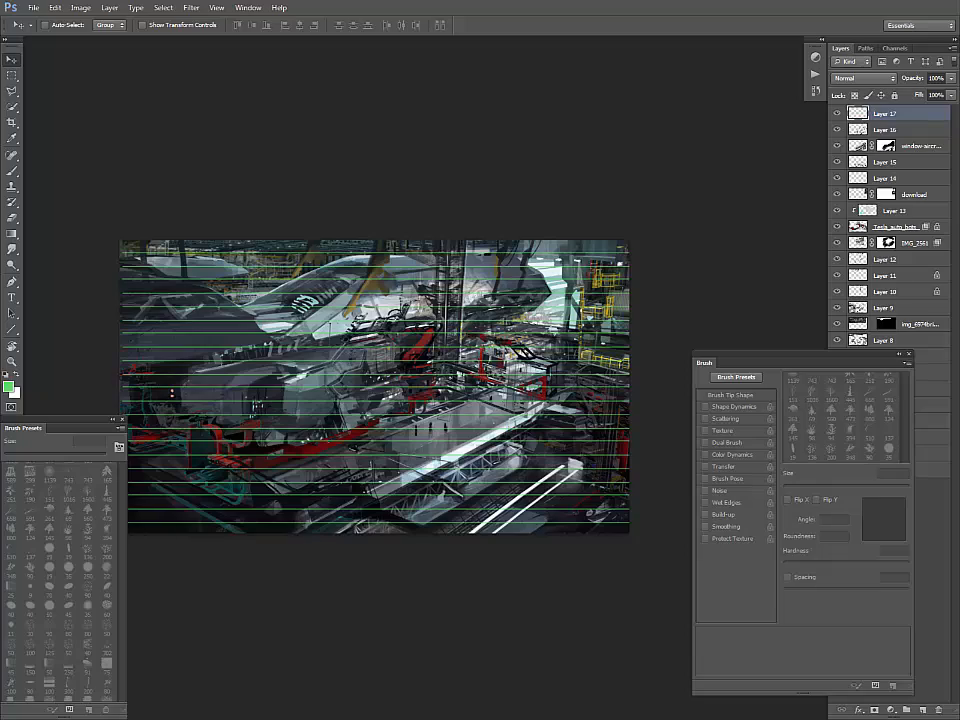
- Duplicate the full set of green lines beyond the canvas and merge everything into Layer 17
{"action": "left_click_drag", "start_coordinate": [500, 300], "coordinate": [500, 352]}
{"action": "left_click_drag", "start_coordinate": [526, 430], "coordinate": [490, 256]}
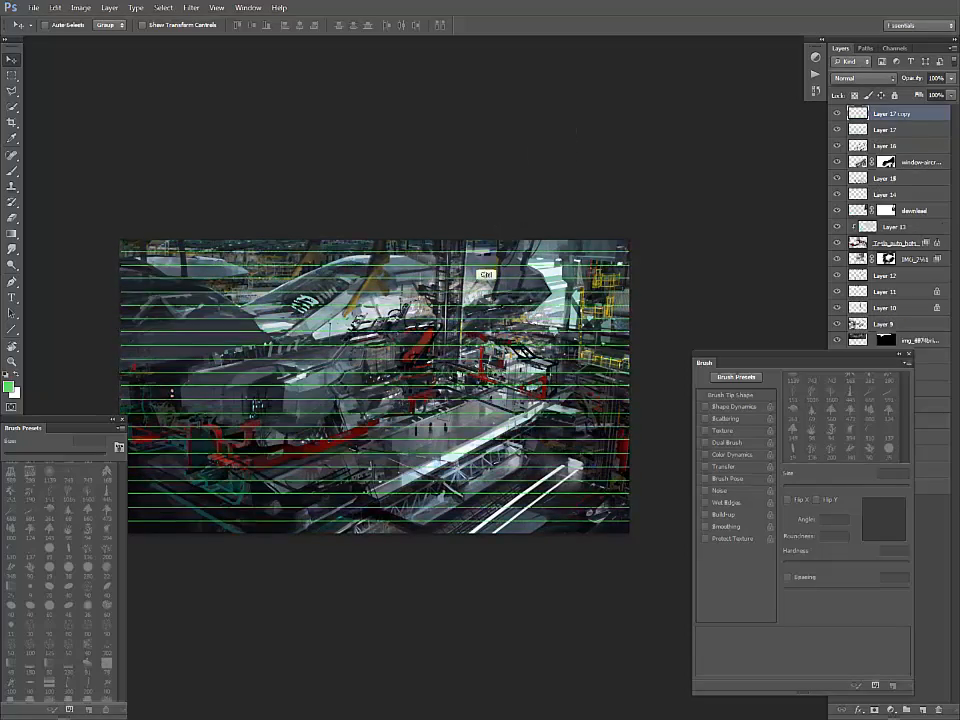
{"action": "key", "text": "ctrl+e"}
- Distort the green line layer so its lines converge in perspective toward a point beyond the painting's right side
{"action": "key", "text": "ctrl+t"}
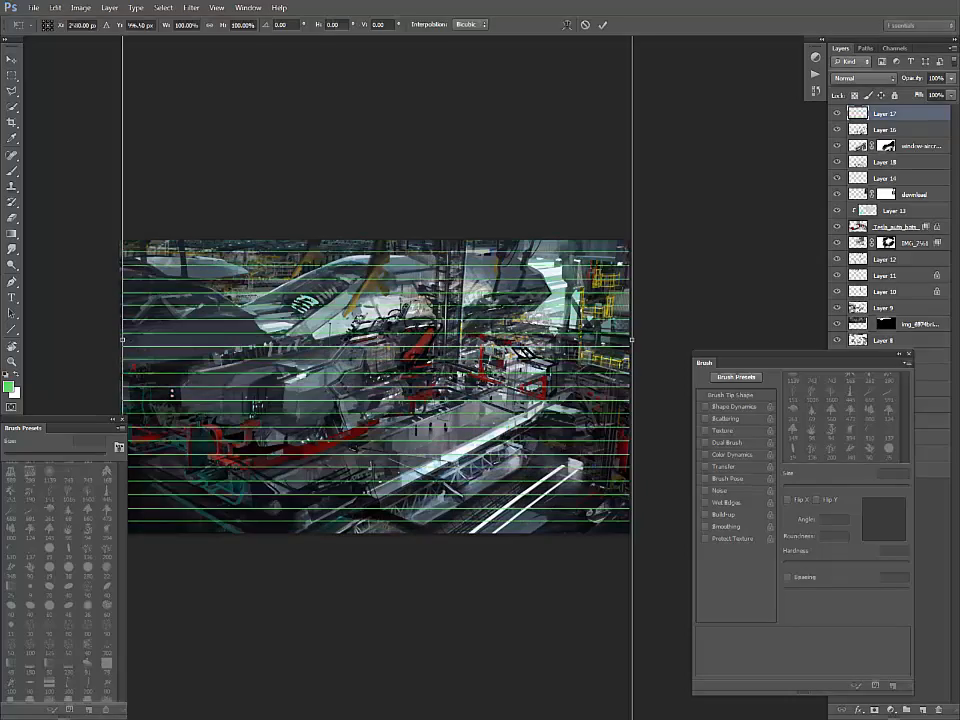
{"action": "left_click_drag", "start_coordinate": [624, 490], "coordinate": [665, 381]}
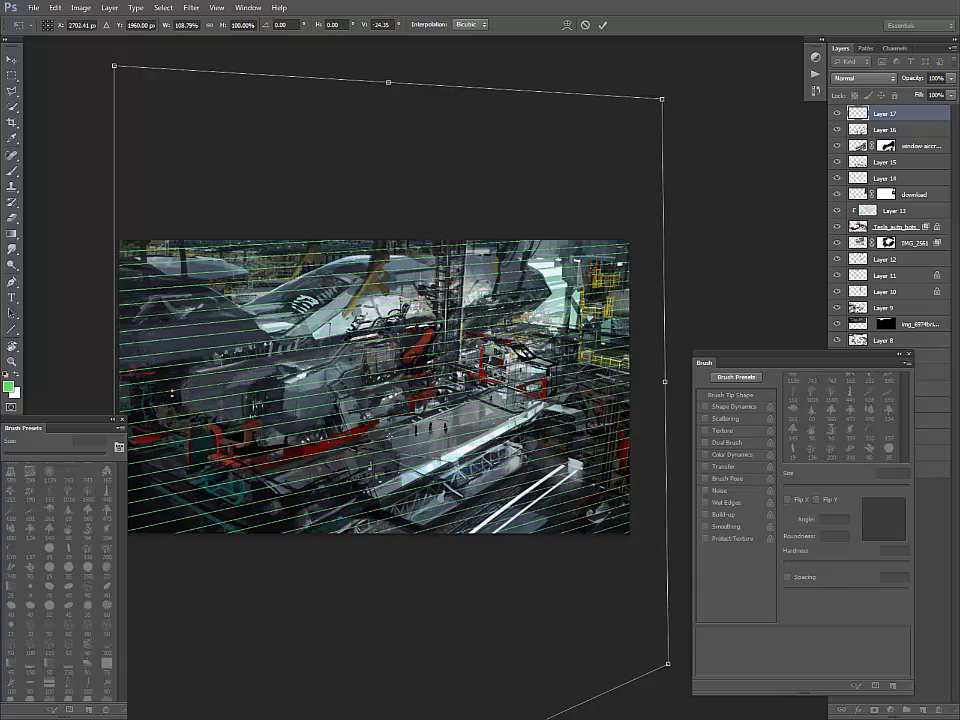
{"action": "left_click_drag", "start_coordinate": [668, 664], "coordinate": [673, 484]}
{"action": "left_click_drag", "start_coordinate": [662, 99], "coordinate": [673, 210]}
{"action": "left_click_drag", "start_coordinate": [596, 350], "coordinate": [585, 345]}
{"action": "left_click_drag", "start_coordinate": [662, 341], "coordinate": [676, 305]}
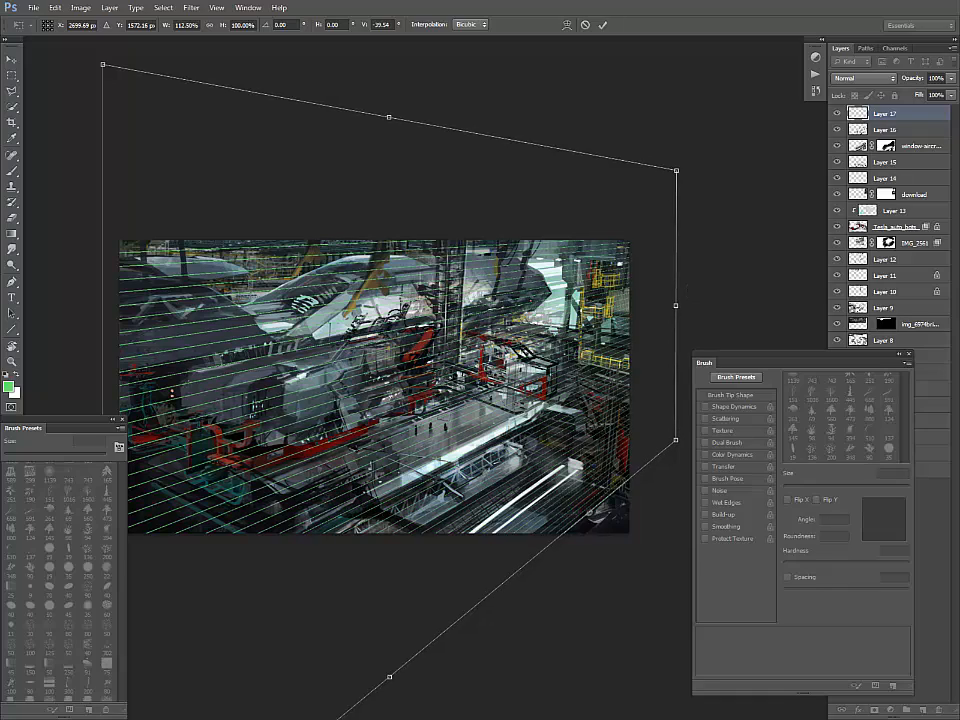
{"action": "left_click_drag", "start_coordinate": [676, 170], "coordinate": [718, 172]}
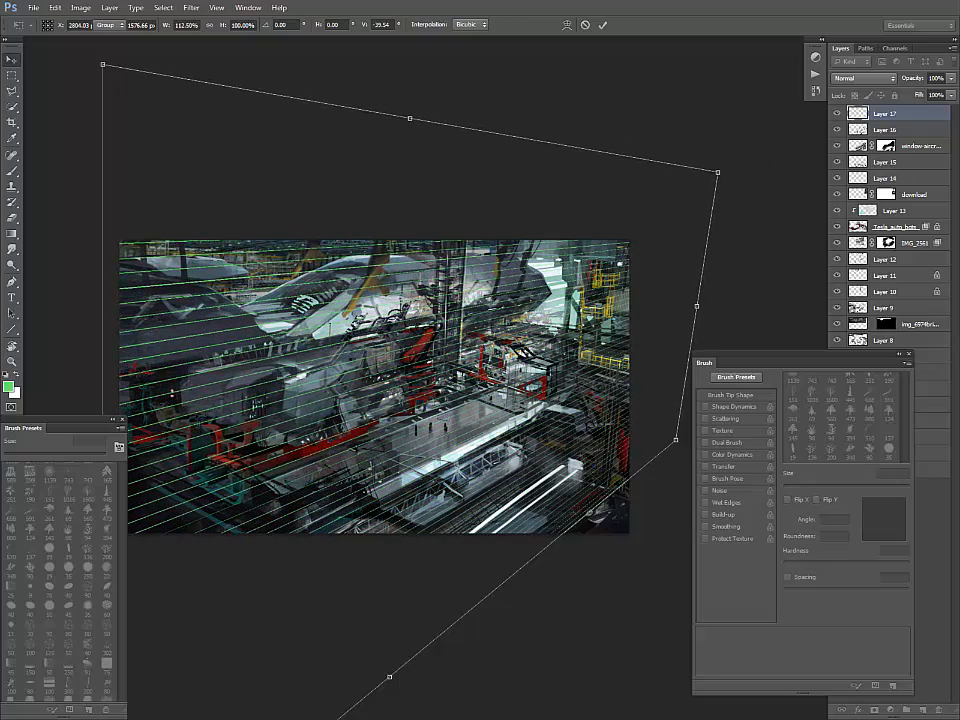
{"action": "key", "text": "Return"}
- Reduce the green line layer's opacity to 58% and duplicate the layer
{"action": "left_click_drag", "start_coordinate": [951, 78], "coordinate": [925, 92]}
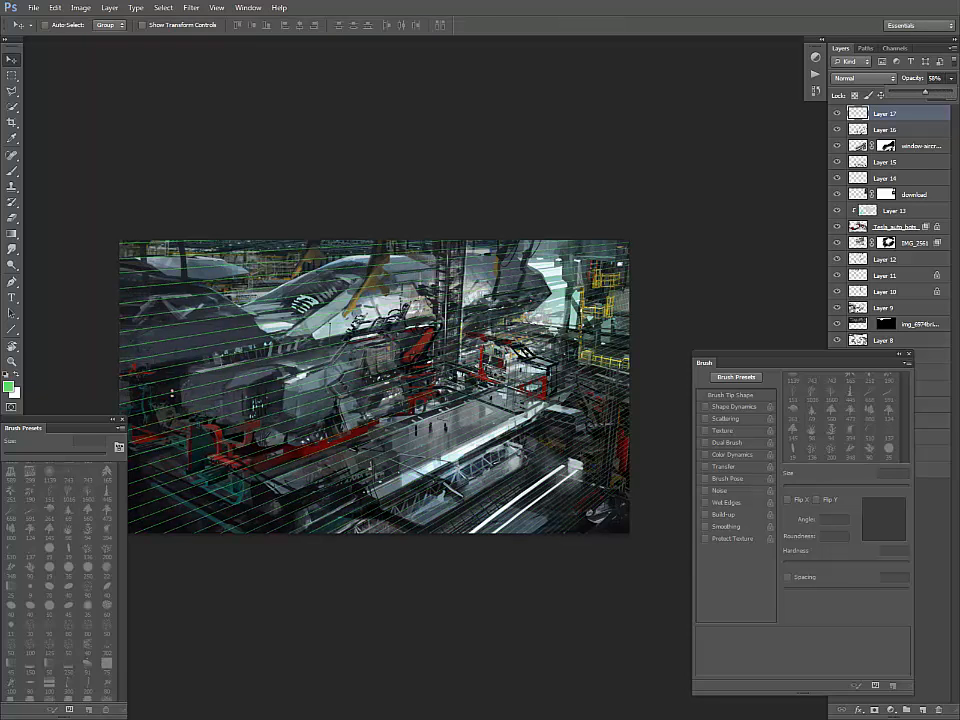
{"action": "left_click", "coordinate": [912, 113]}
{"action": "right_click", "coordinate": [908, 112]}
{"action": "left_click", "coordinate": [868, 151]}
{"action": "key", "text": "Return"}
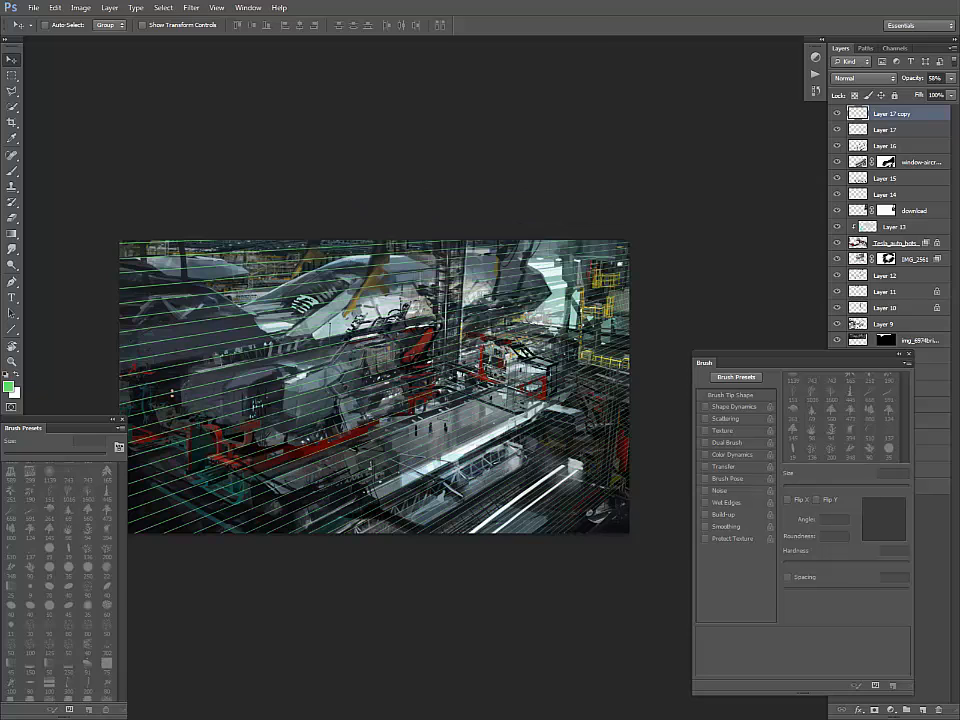
- Lock the duplicate's transparent pixels and recolour its lines cyan #3ae6e8
{"action": "left_click", "coordinate": [854, 95]}
{"action": "left_click", "coordinate": [8, 387]}
{"action": "left_click", "coordinate": [620, 645]}
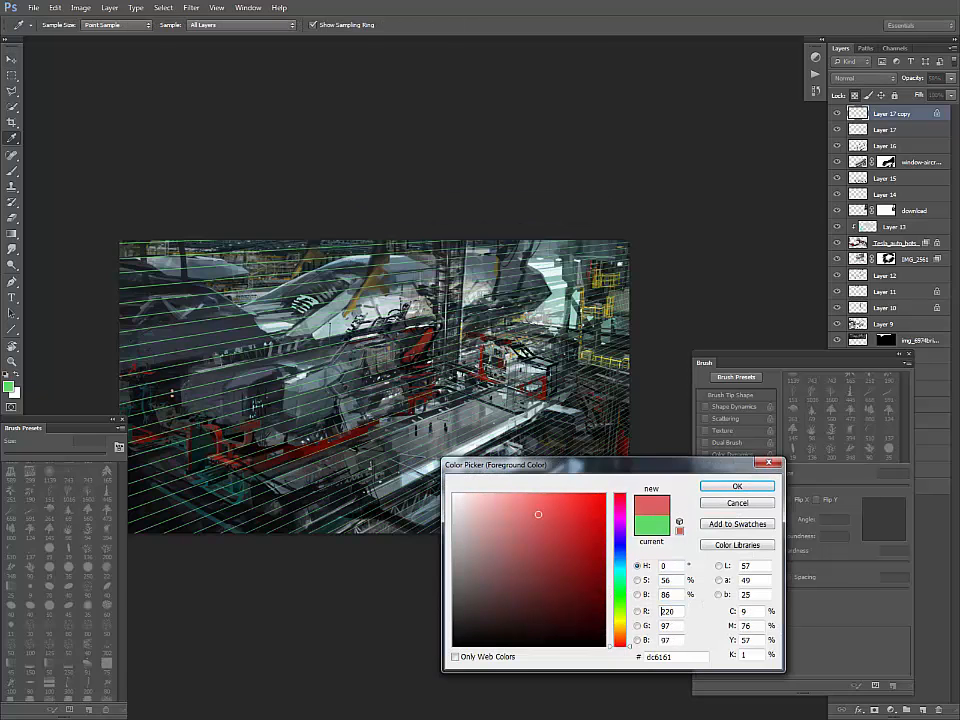
{"action": "left_click", "coordinate": [620, 569]}
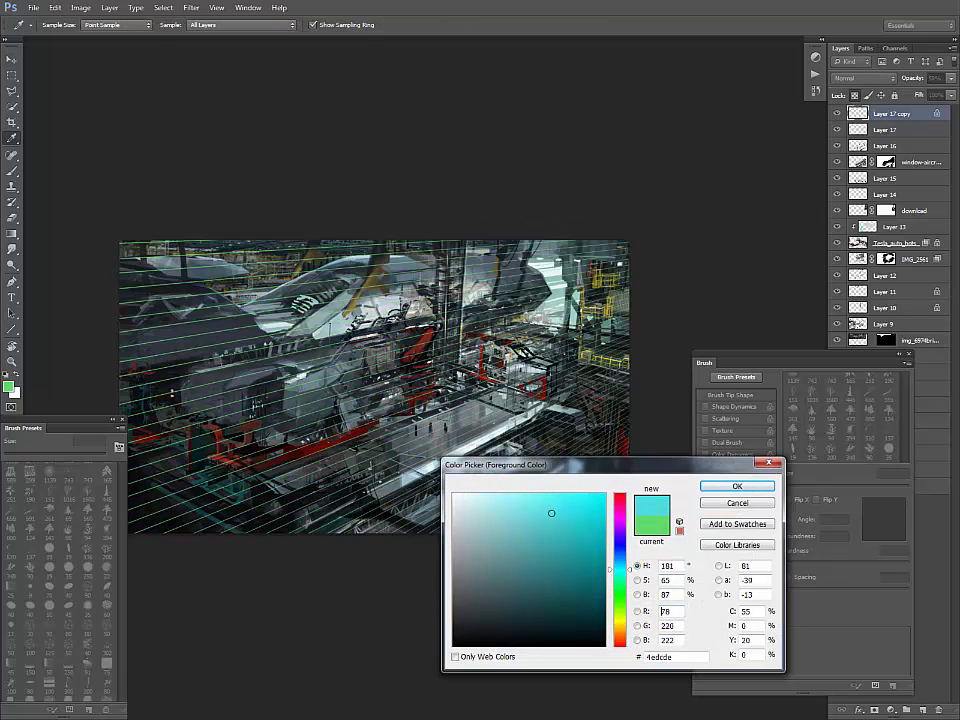
{"action": "left_click", "coordinate": [567, 507]}
{"action": "left_click", "coordinate": [620, 624]}
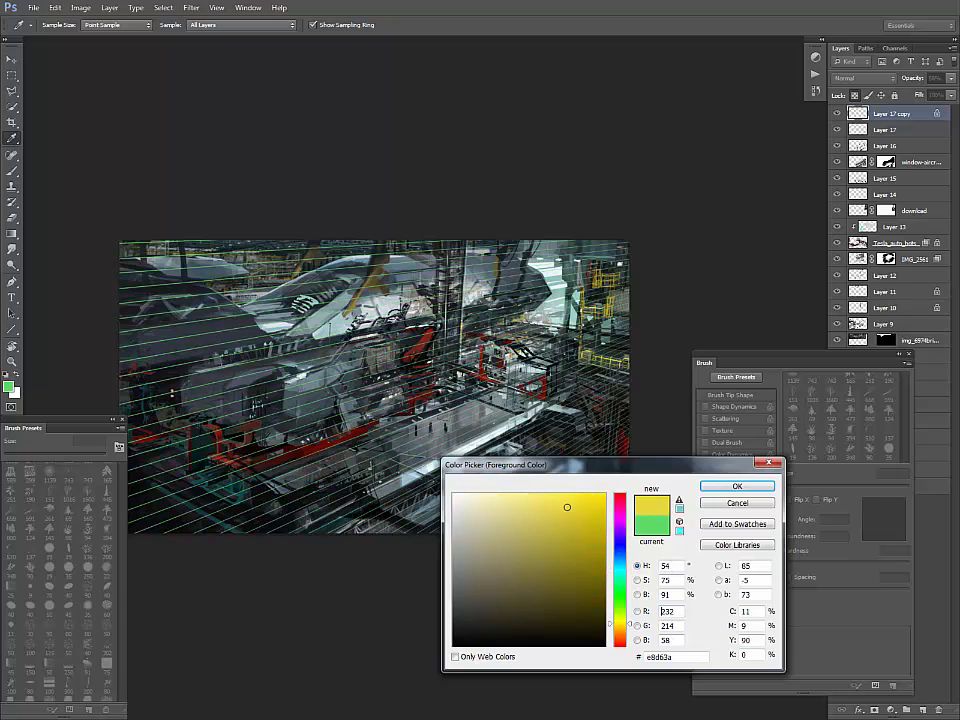
{"action": "left_click_drag", "start_coordinate": [620, 624], "coordinate": [620, 569]}
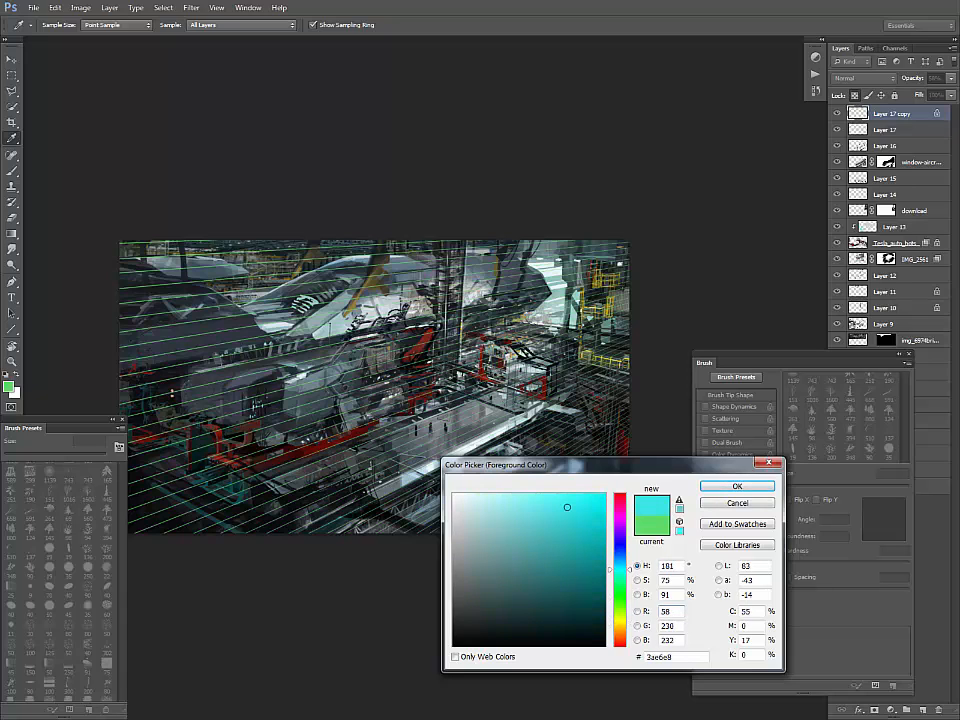
{"action": "key", "text": "Return"}
{"action": "key", "text": "v"}
- Flip the cyan lines horizontally and reposition them so they cross the green lines as an opposing perspective grid
{"action": "key", "text": "ctrl+t"}
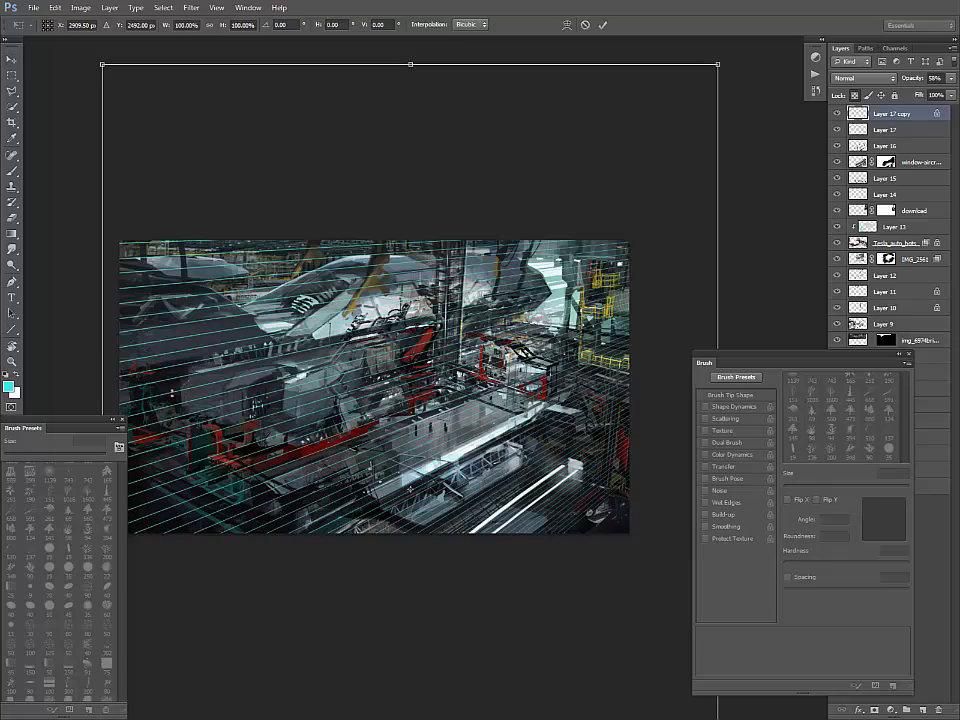
{"action": "right_click", "coordinate": [556, 417]}
{"action": "left_click", "coordinate": [600, 596]}
{"action": "mouse_move", "coordinate": [528, 387]}
{"action": "left_mouse_down"}
{"action": "mouse_move", "coordinate": [628, 346]}
{"action": "mouse_move", "coordinate": [603, 373]}
{"action": "left_mouse_up"}
{"action": "mouse_move", "coordinate": [770, 357]}
{"action": "left_mouse_down"}
{"action": "mouse_move", "coordinate": [821, 421]}
{"action": "mouse_move", "coordinate": [841, 489]}
{"action": "left_mouse_up"}
{"action": "mouse_move", "coordinate": [799, 455]}
{"action": "left_mouse_down"}
{"action": "mouse_move", "coordinate": [826, 367]}
{"action": "mouse_move", "coordinate": [856, 321]}
{"action": "left_mouse_up"}
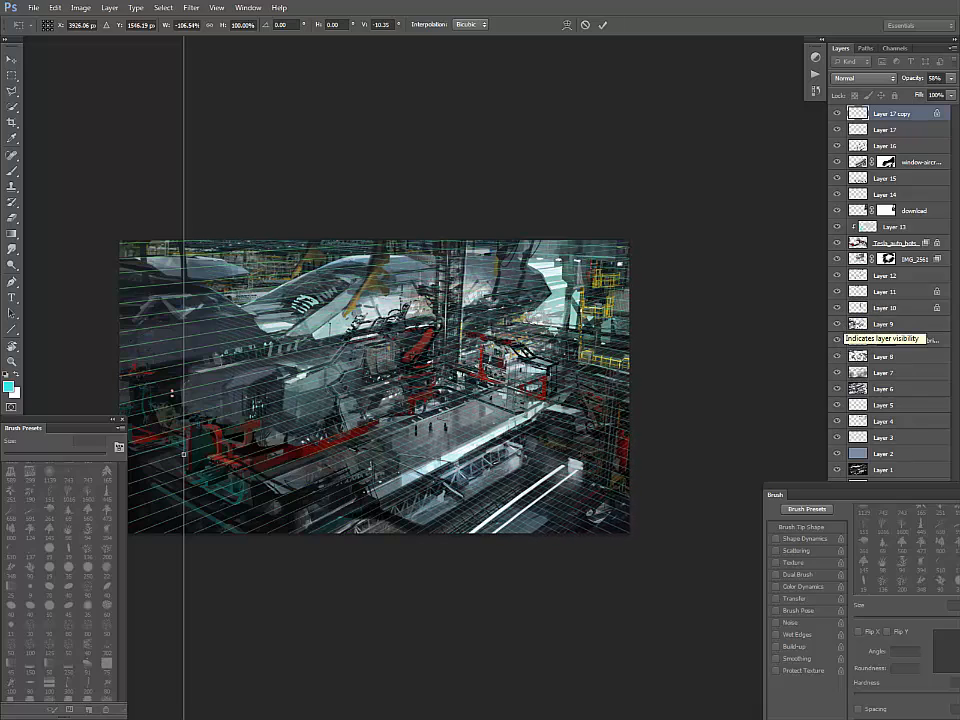
{"action": "key", "text": "Return"}
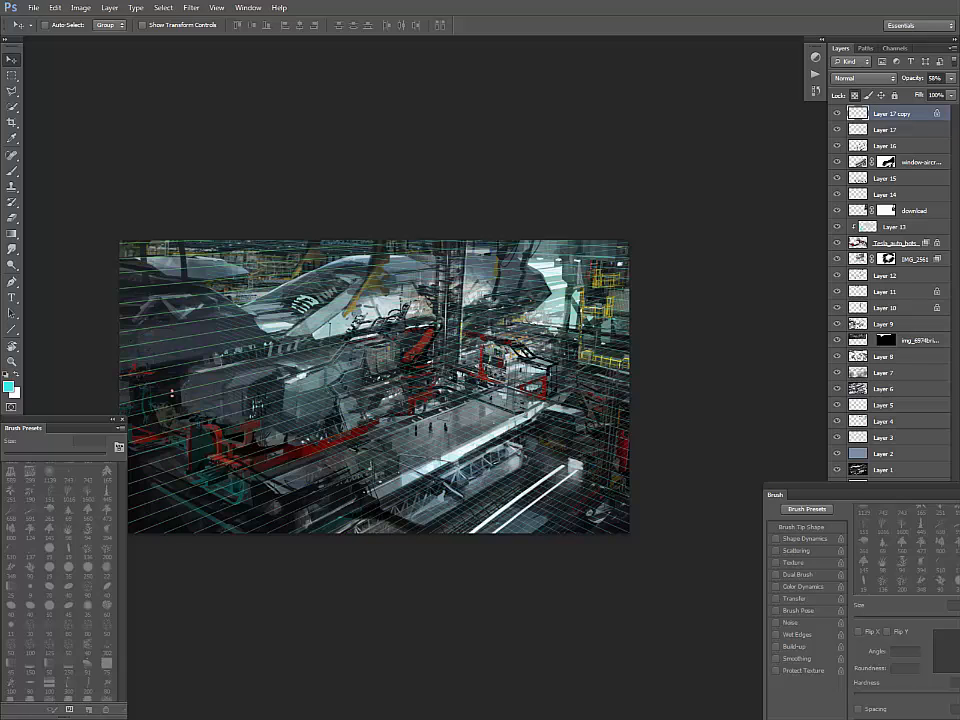
{"action": "left_click_drag", "start_coordinate": [578, 440], "coordinate": [220, 453]}
{"action": "left_click_drag", "start_coordinate": [543, 453], "coordinate": [532, 622]}
{"action": "left_click_drag", "start_coordinate": [581, 433], "coordinate": [253, 443]}
{"action": "key", "text": "ctrl+j"}
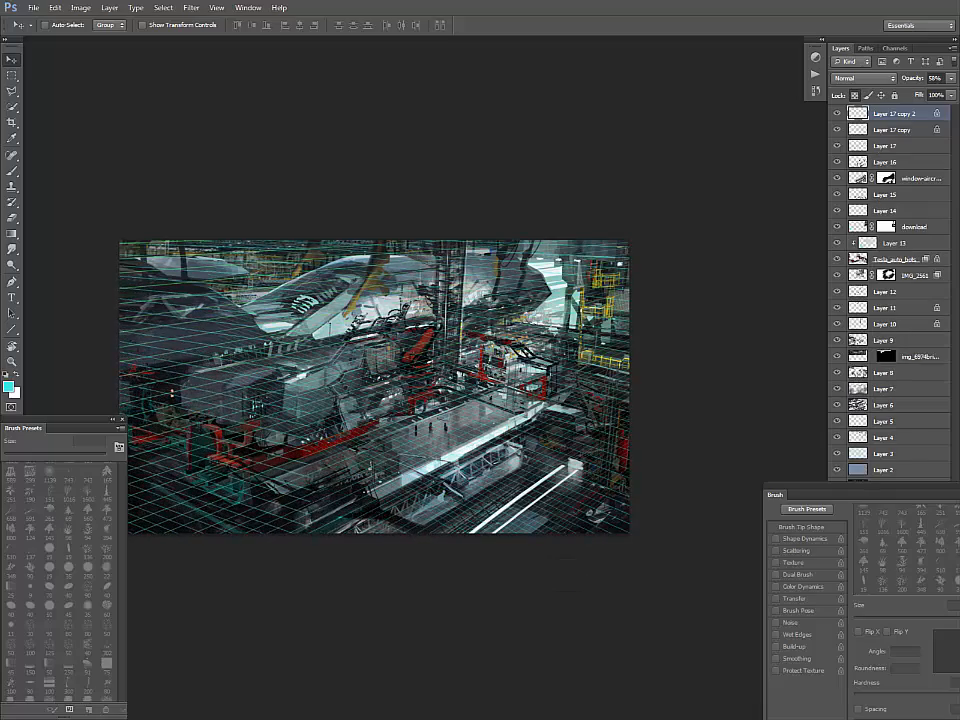
{"action": "key", "text": "ctrl+t"}
{"action": "key", "text": "Escape"}
{"action": "key", "text": "ctrl+t"}
{"action": "key", "text": "Escape"}
{"action": "key", "text": "Delete"}
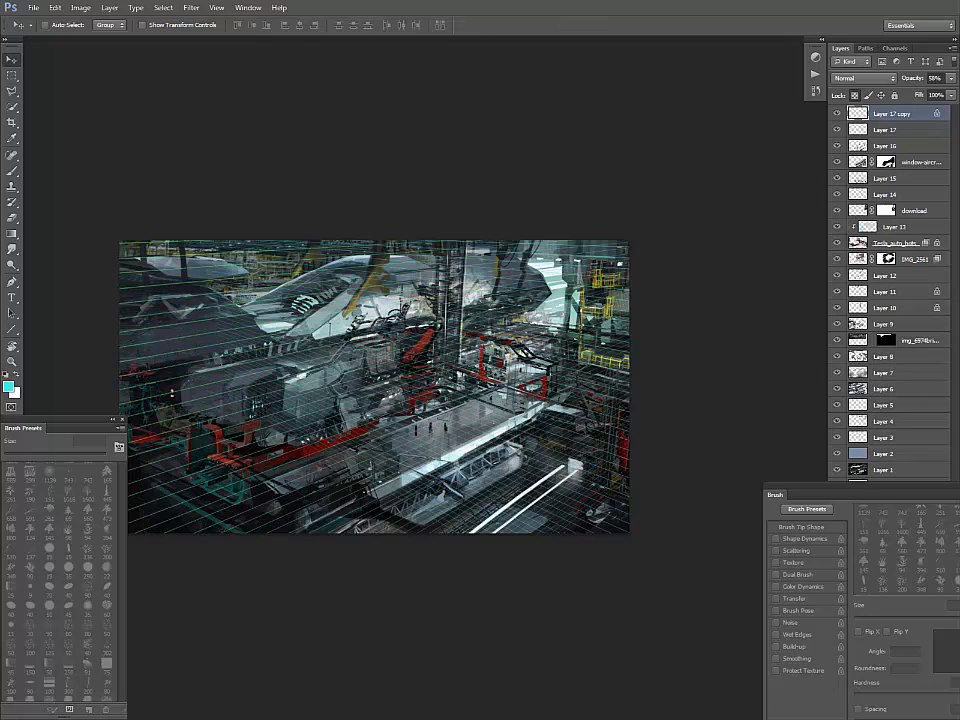
- Duplicate the cyan grid layer, move the copy to the painting's left side and scale its width to 63.10%
{"action": "key", "text": "ctrl+j"}
{"action": "key", "text": "ctrl+t"}
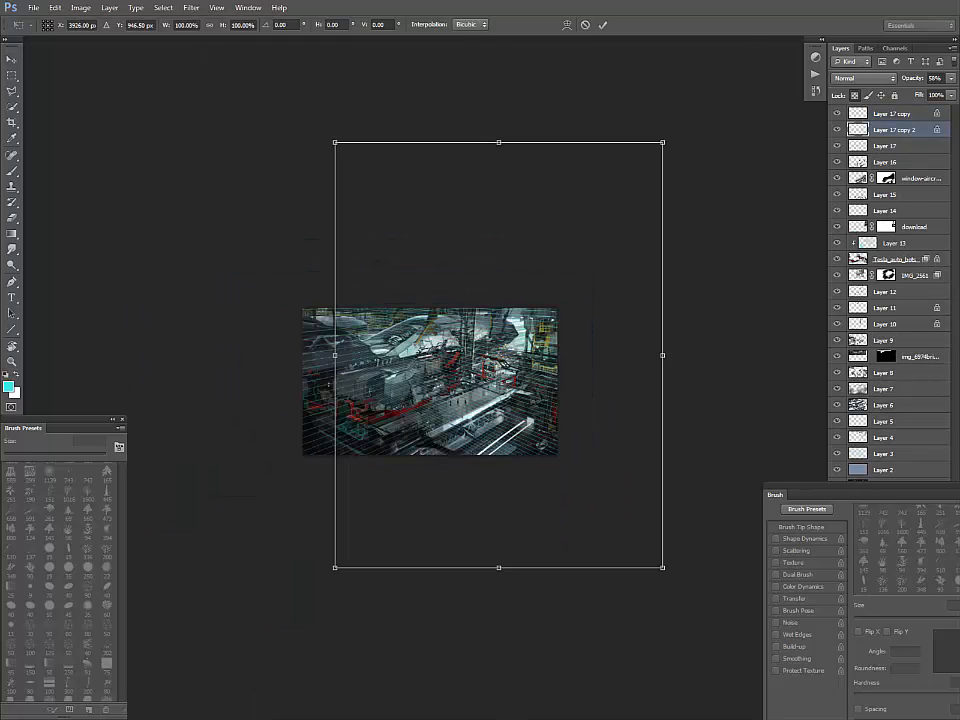
{"action": "key", "text": "ctrl+plus"}
{"action": "left_click_drag", "start_coordinate": [754, 343], "coordinate": [387, 385]}
{"action": "left_click_drag", "start_coordinate": [342, 420], "coordinate": [285, 420]}
{"action": "left_click_drag", "start_coordinate": [330, 343], "coordinate": [293, 333]}
{"action": "mouse_move", "coordinate": [318, 442]}
{"action": "left_mouse_down"}
{"action": "mouse_move", "coordinate": [304, 442]}
{"action": "mouse_move", "coordinate": [318, 442]}
{"action": "left_mouse_up"}
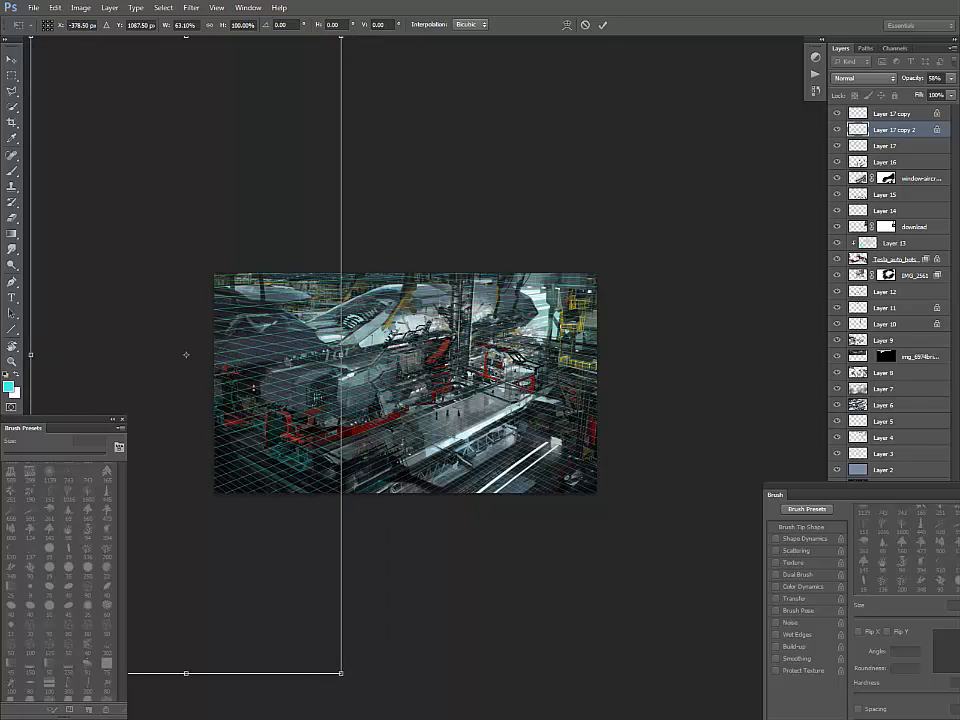
{"action": "key", "text": "Return"}
{"action": "key", "text": "ctrl+plus"}
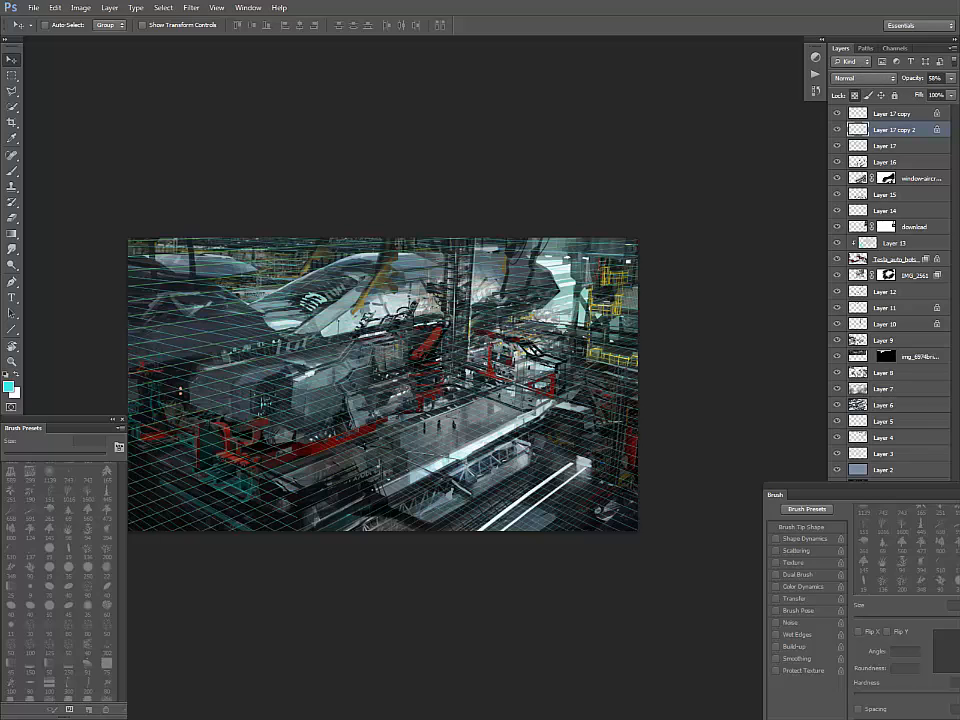
- Close the brush settings and create a layer group at the top of the stack for the two cyan grid layers
{"action": "left_click_drag", "start_coordinate": [850, 494], "coordinate": [599, 357]}
{"action": "left_click", "coordinate": [731, 353]}
{"action": "left_click", "coordinate": [907, 710]}
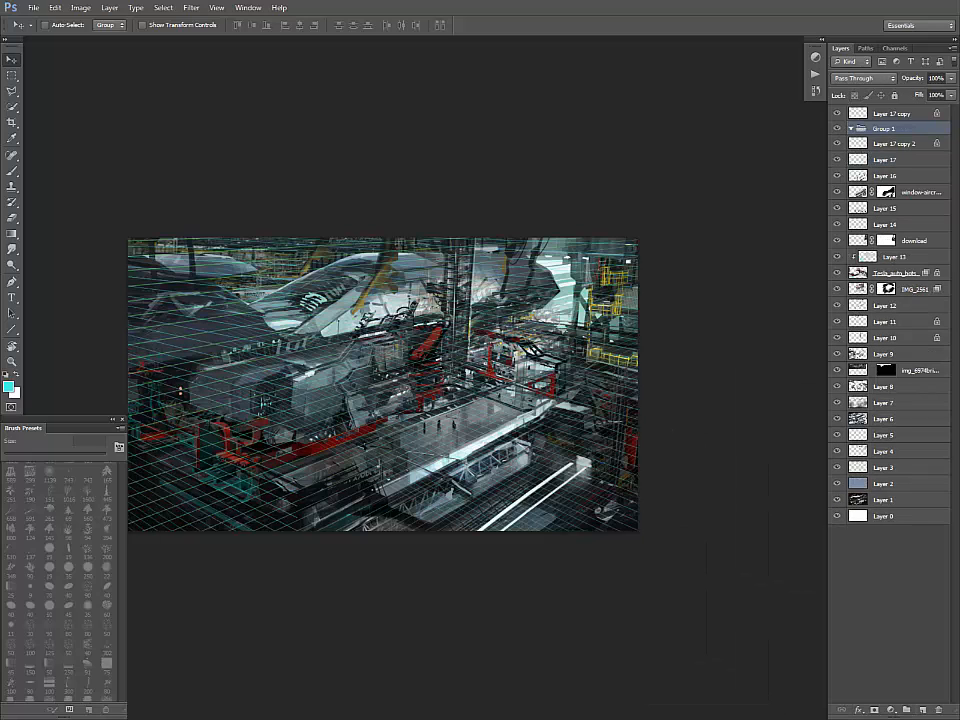
{"action": "mouse_move", "coordinate": [884, 128]}
{"action": "left_mouse_down"}
{"action": "mouse_move", "coordinate": [884, 107]}
{"action": "mouse_move", "coordinate": [911, 92]}
{"action": "left_mouse_up"}
- Set both cyan grid layers to 35% opacity and hide their group
{"action": "left_click", "coordinate": [892, 128]}
{"action": "left_click", "coordinate": [893, 144], "text": "shift"}
{"action": "left_click", "coordinate": [951, 78]}
{"action": "left_click_drag", "start_coordinate": [912, 93], "coordinate": [914, 93]}
{"action": "left_click", "coordinate": [837, 112]}
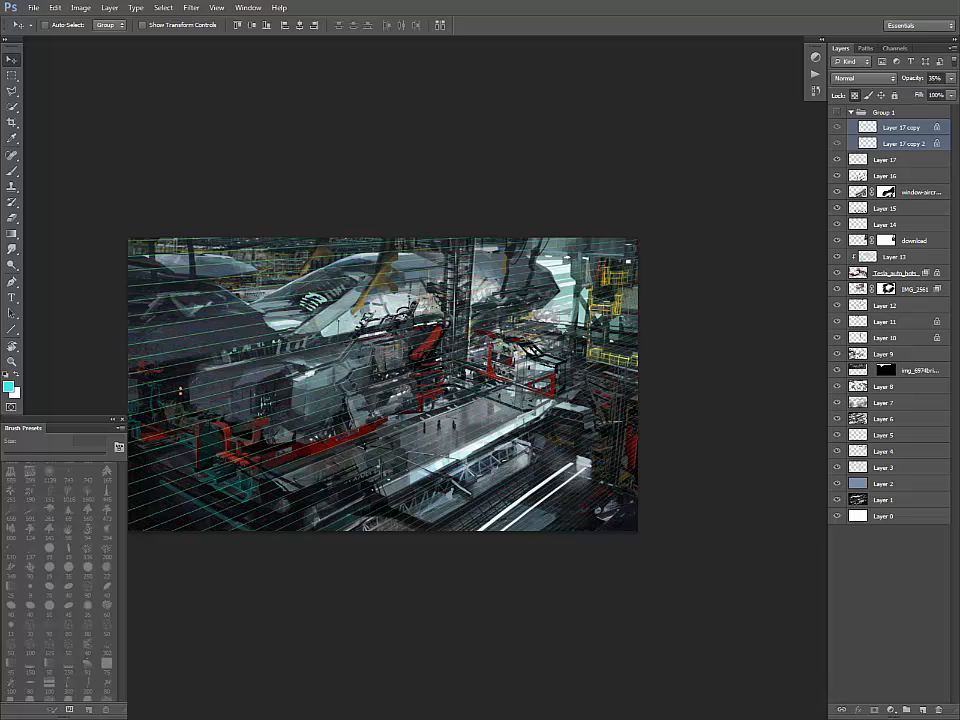
- Collect Group 1 and the green Layer 17 in a new top-level group named Perspective
{"action": "left_click", "coordinate": [837, 160]}
{"action": "left_click", "coordinate": [837, 160]}
{"action": "left_click", "coordinate": [884, 112]}
{"action": "left_click", "coordinate": [907, 710]}
{"action": "left_click", "coordinate": [893, 126]}
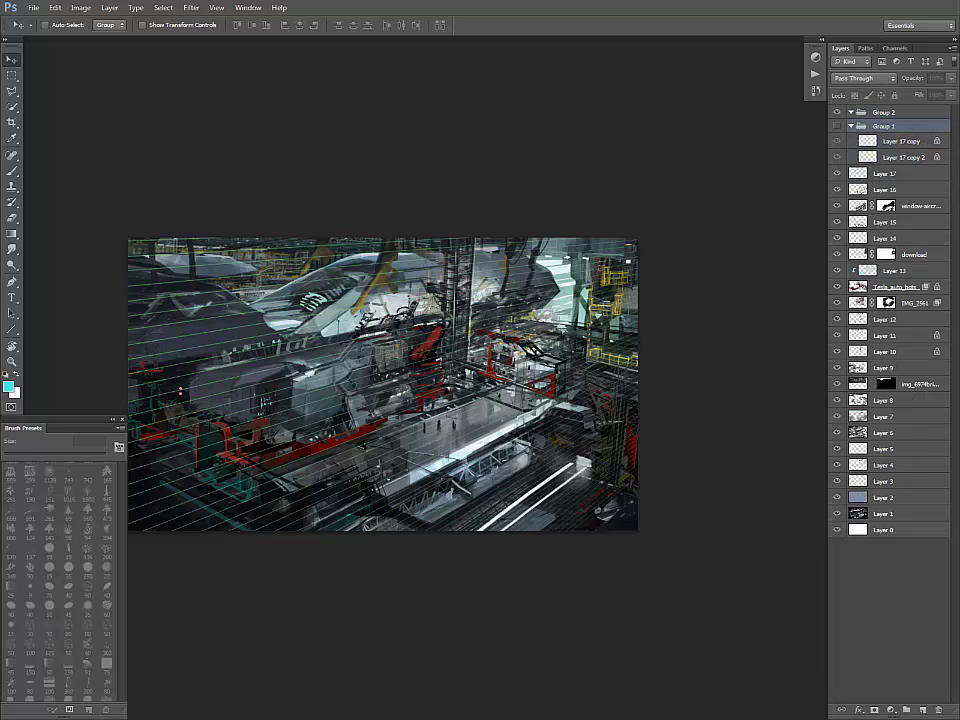
{"action": "left_click", "coordinate": [886, 174], "text": "shift"}
{"action": "left_click_drag", "start_coordinate": [886, 174], "coordinate": [884, 113]}
{"action": "double_click", "coordinate": [884, 112]}
{"action": "type", "text": "Perspective"}
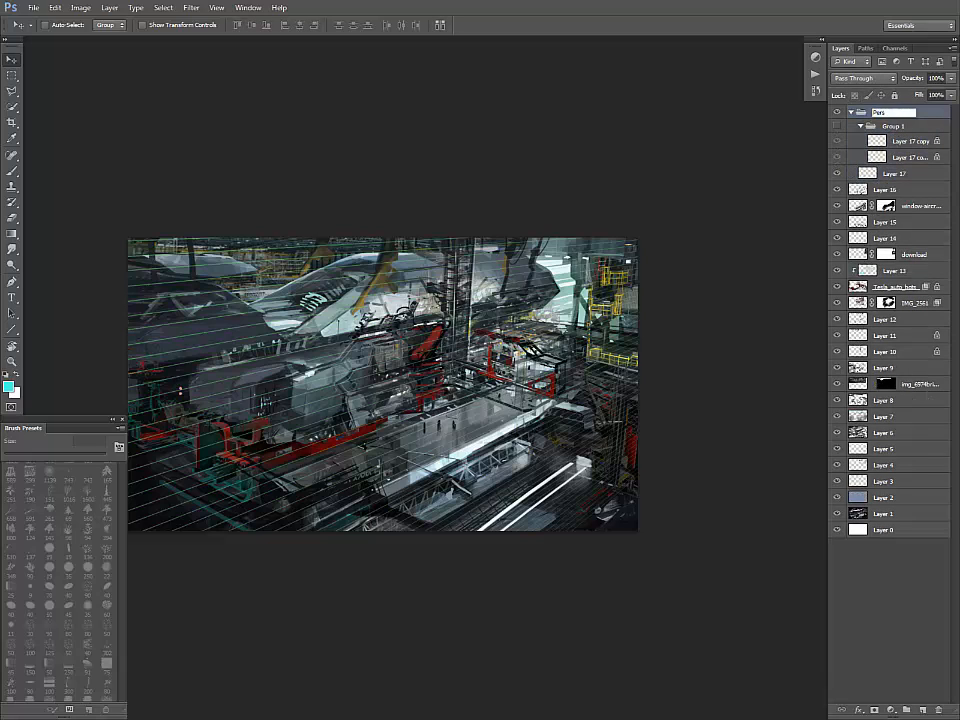
{"action": "key", "text": "Return"}
- Toggle the Perspective group and the nested cyan grid group on and off to check the painting against the grid
{"action": "left_click", "coordinate": [837, 112]}
{"action": "left_click", "coordinate": [837, 112]}
{"action": "left_click", "coordinate": [837, 126]}
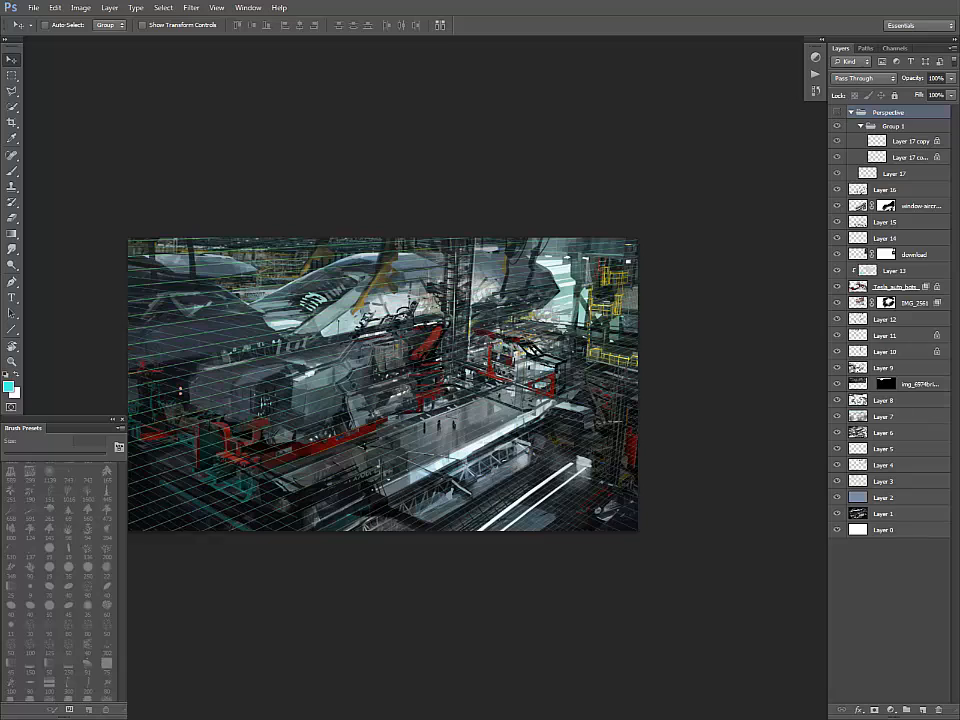
{"action": "left_click", "coordinate": [837, 112]}
{"action": "left_click", "coordinate": [837, 112]}
{"action": "left_click", "coordinate": [837, 112]}
{"action": "left_click", "coordinate": [837, 112]}
{"action": "left_click", "coordinate": [837, 126]}
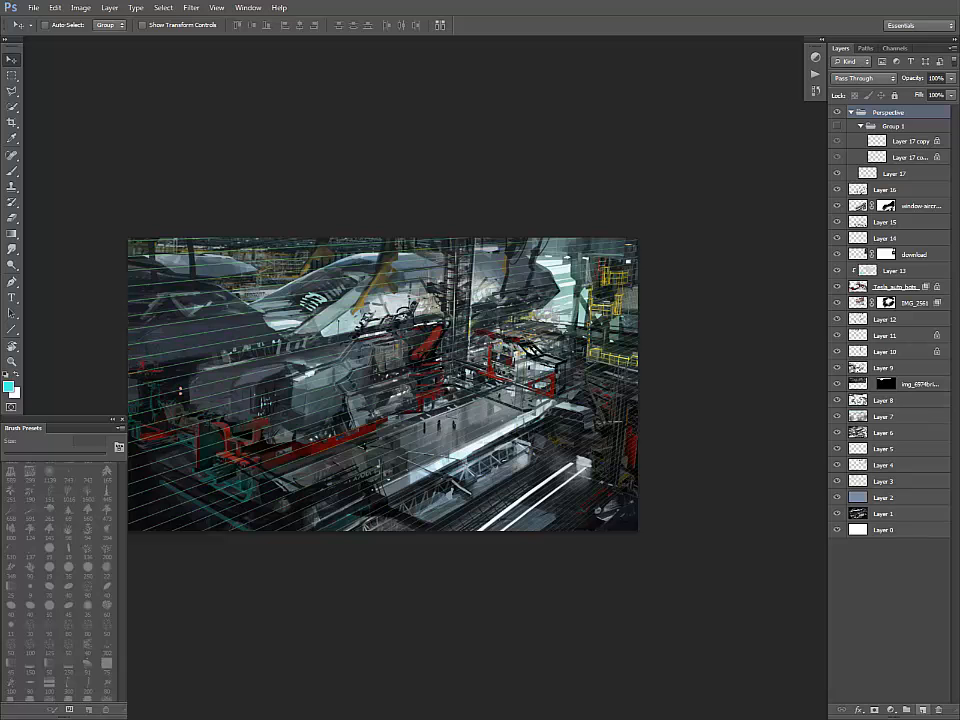
- Add a new layer above the Perspective group and set the brush to 15 px with a near-black colour
{"action": "key", "text": "ctrl+shift+alt+n"}
{"action": "left_click_drag", "start_coordinate": [895, 127], "coordinate": [895, 107]}
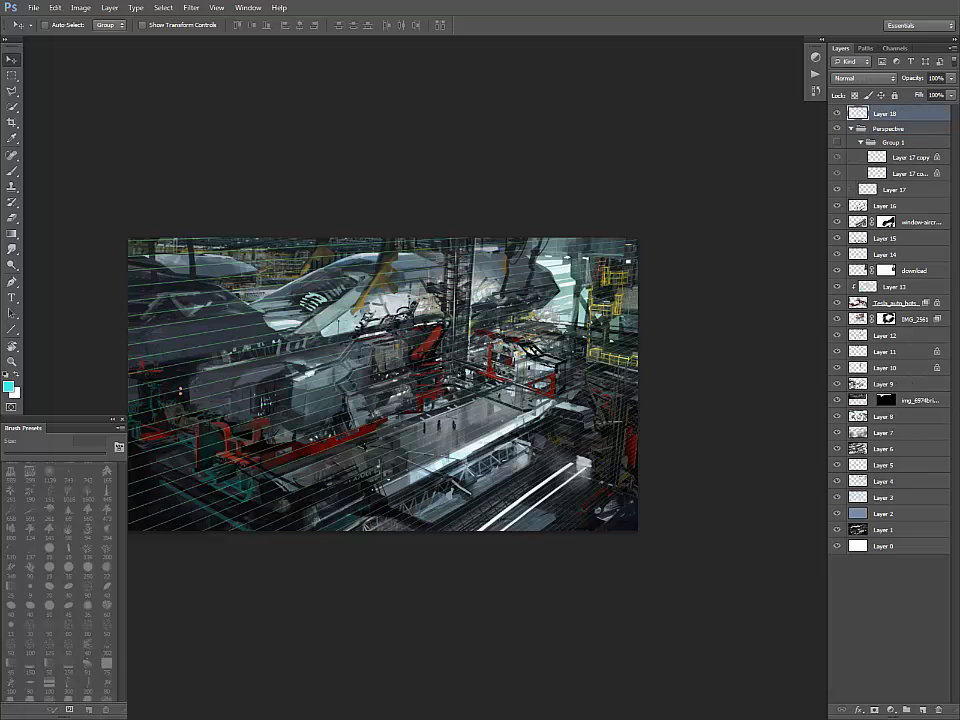
{"action": "key", "text": "ctrl+plus"}
{"action": "key", "text": "ctrl+plus"}
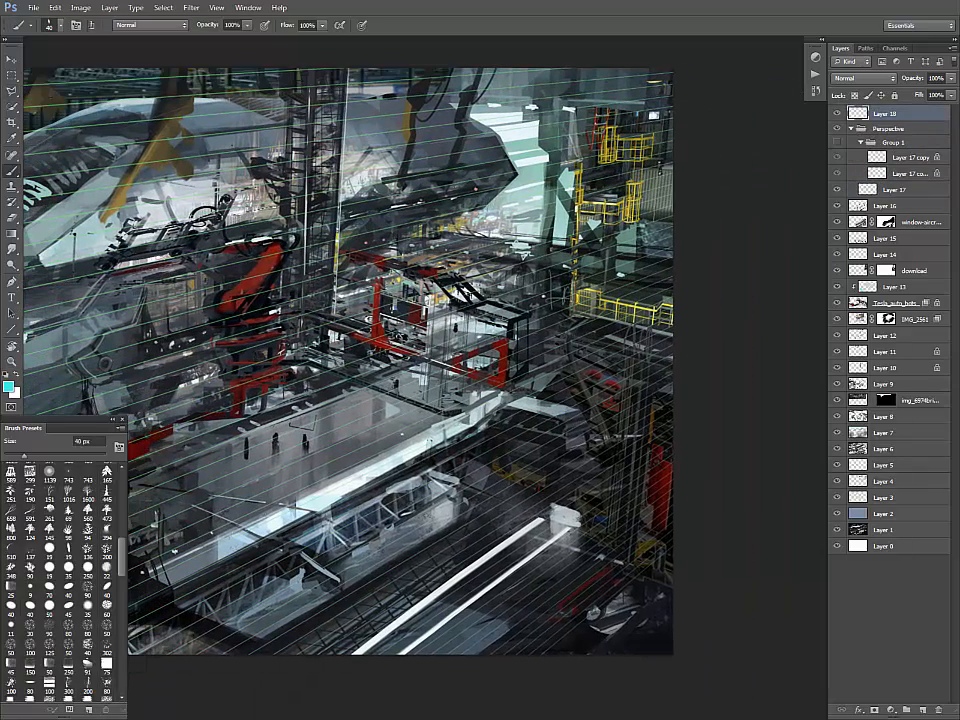
{"action": "key", "text": "bracketleft"}
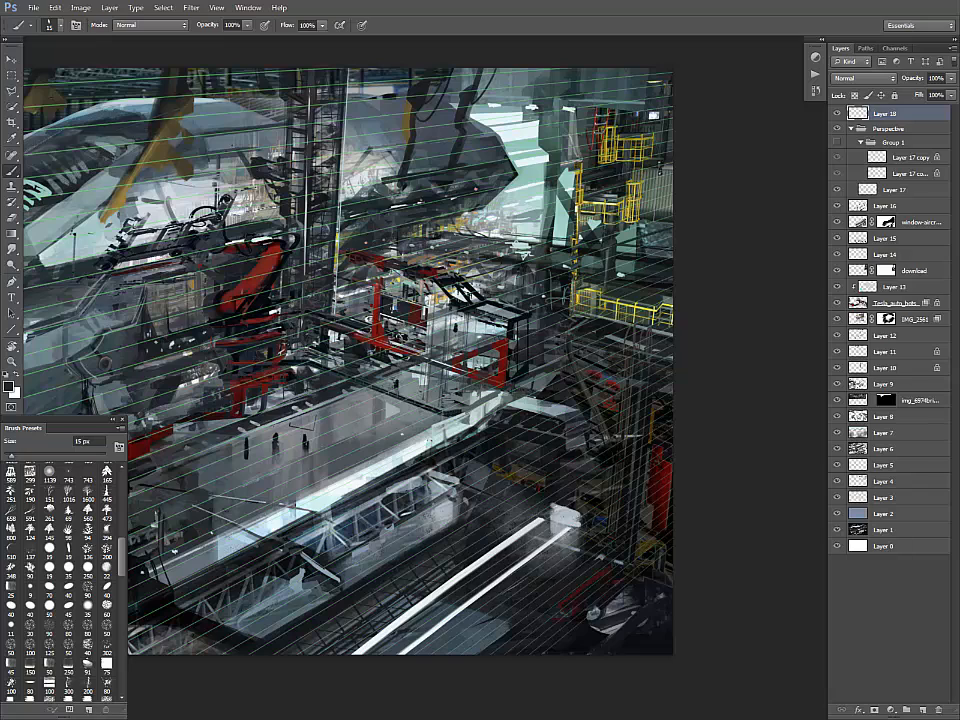
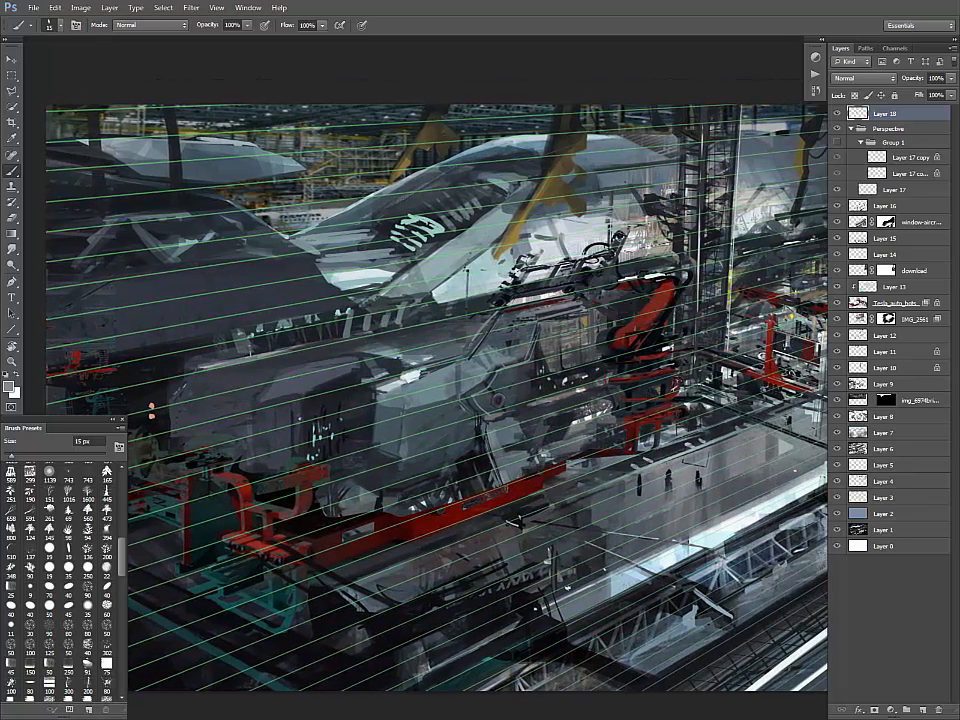
- Paint thin 15 px perspective strokes along the rail and machinery above the front ship, using a sampled grey
{"action": "left_click_drag", "start_coordinate": [433, 302], "coordinate": [536, 281]}
{"action": "left_click_drag", "start_coordinate": [468, 292], "coordinate": [501, 286]}
{"action": "left_click", "coordinate": [639, 257], "text": "alt"}
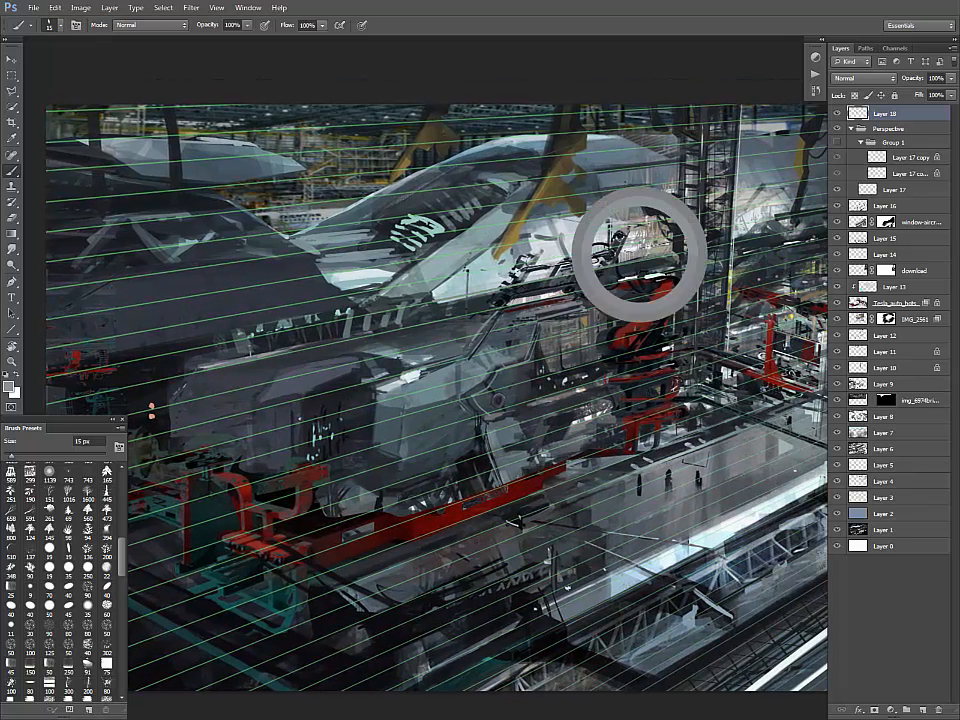
{"action": "mouse_move", "coordinate": [651, 258]}
{"action": "left_mouse_down"}
{"action": "mouse_move", "coordinate": [616, 265]}
{"action": "mouse_move", "coordinate": [668, 257]}
{"action": "mouse_move", "coordinate": [613, 266]}
{"action": "left_mouse_up"}
{"action": "left_click_drag", "start_coordinate": [665, 262], "coordinate": [522, 289]}
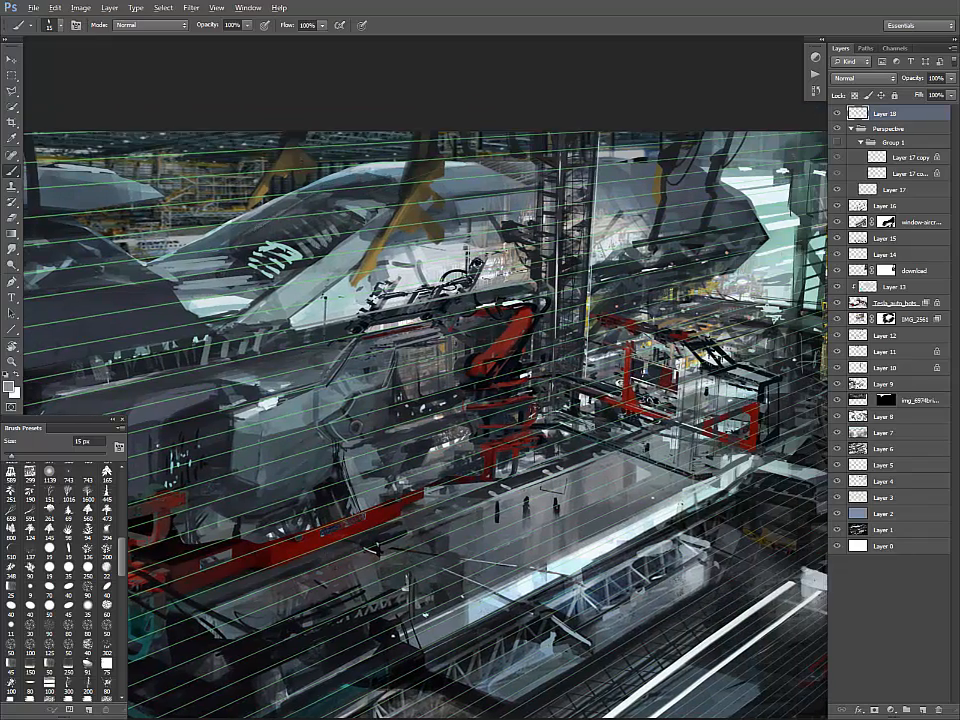
- Paint short strokes in sampled tones along the rear ship's underside beside the lattice tower, following the grid
{"action": "left_click", "coordinate": [612, 262], "text": "alt"}
{"action": "left_click_drag", "start_coordinate": [592, 267], "coordinate": [635, 260]}
{"action": "left_click", "coordinate": [611, 264], "text": "alt"}
{"action": "left_click_drag", "start_coordinate": [601, 266], "coordinate": [634, 261]}
{"action": "left_click_drag", "start_coordinate": [596, 267], "coordinate": [677, 253]}
{"action": "left_click", "coordinate": [670, 252], "text": "alt"}
{"action": "left_click_drag", "start_coordinate": [655, 270], "coordinate": [673, 264]}
{"action": "left_click", "coordinate": [653, 235], "text": "alt"}
{"action": "left_click_drag", "start_coordinate": [613, 247], "coordinate": [660, 237]}
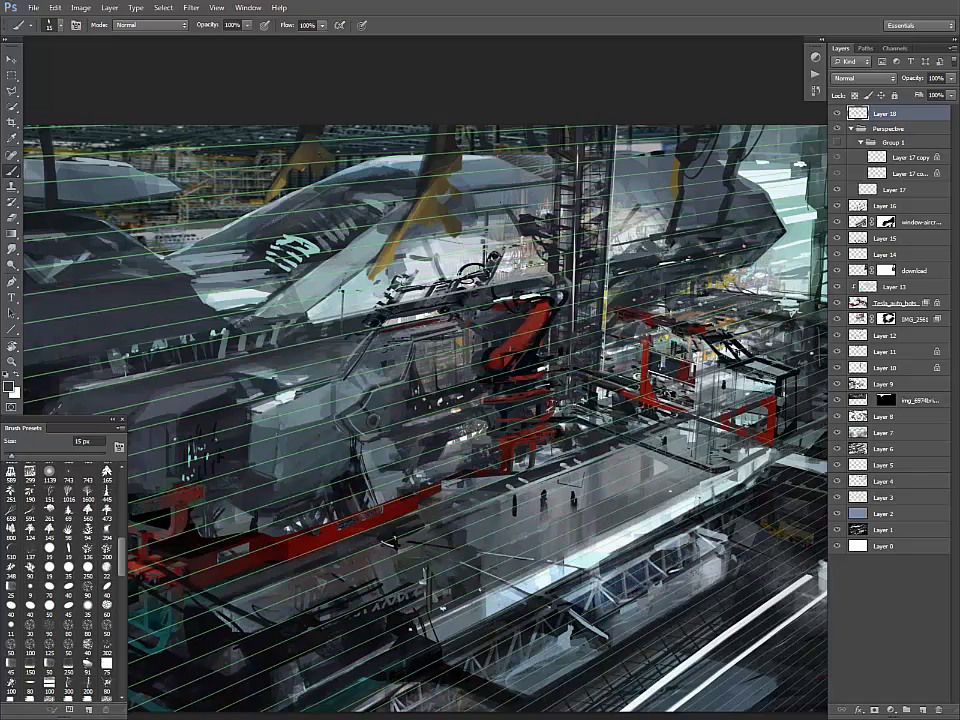
- Paint thin near-white highlight lines along the long edge of the central platform, using sampled colours
{"action": "key", "text": "ctrl+minus"}
{"action": "key", "text": "ctrl+plus"}
{"action": "left_click_drag", "start_coordinate": [437, 500], "coordinate": [398, 398]}
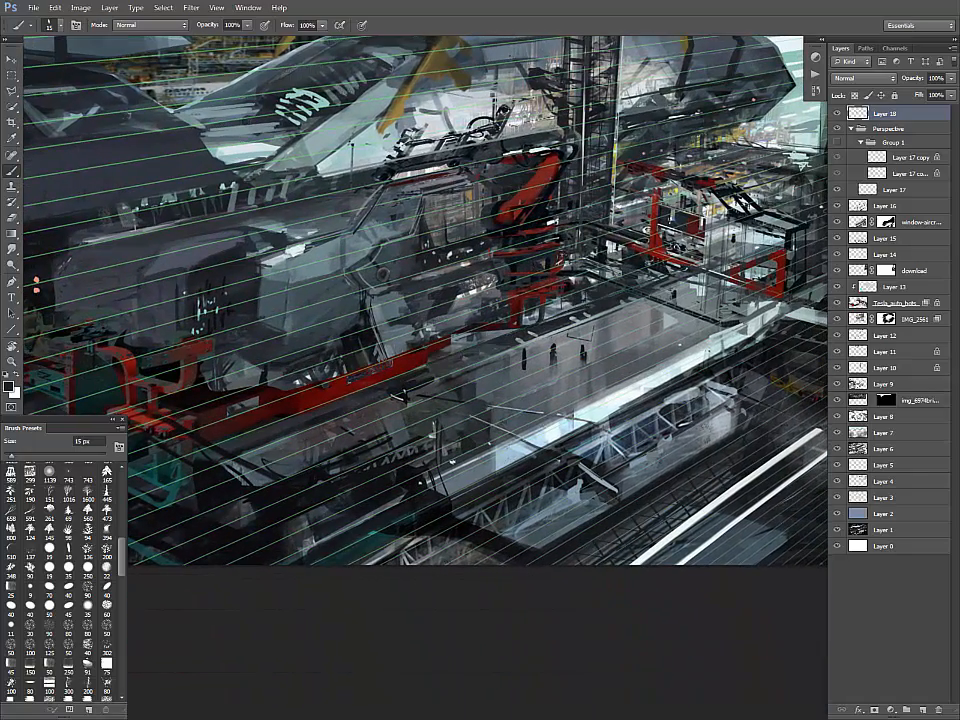
{"action": "left_click_drag", "start_coordinate": [398, 398], "coordinate": [284, 368]}
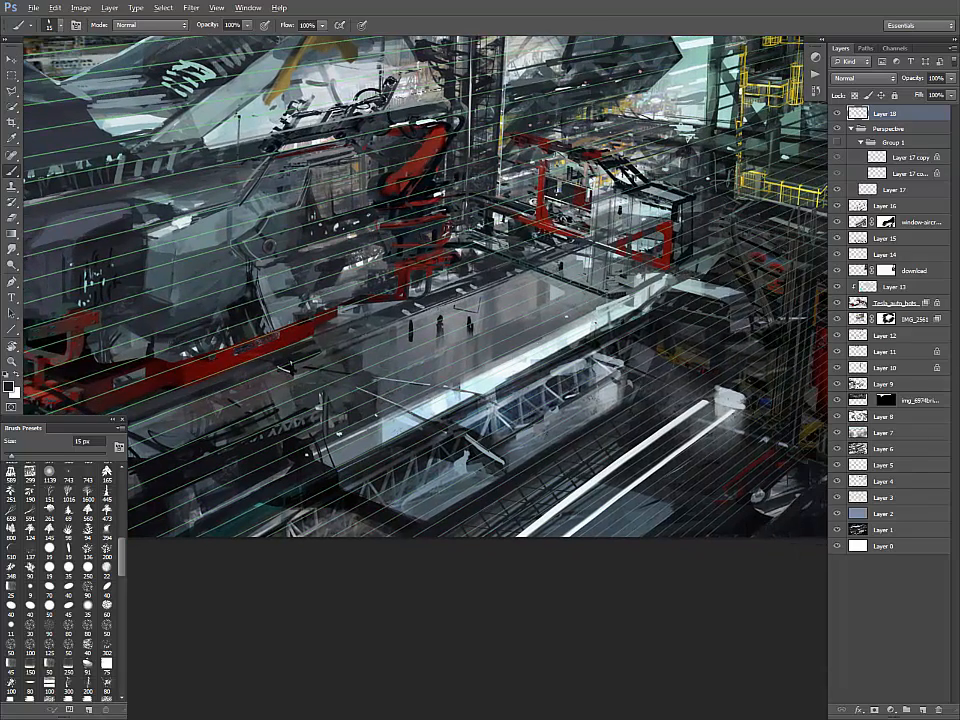
{"action": "left_click", "coordinate": [290, 368], "text": "alt"}
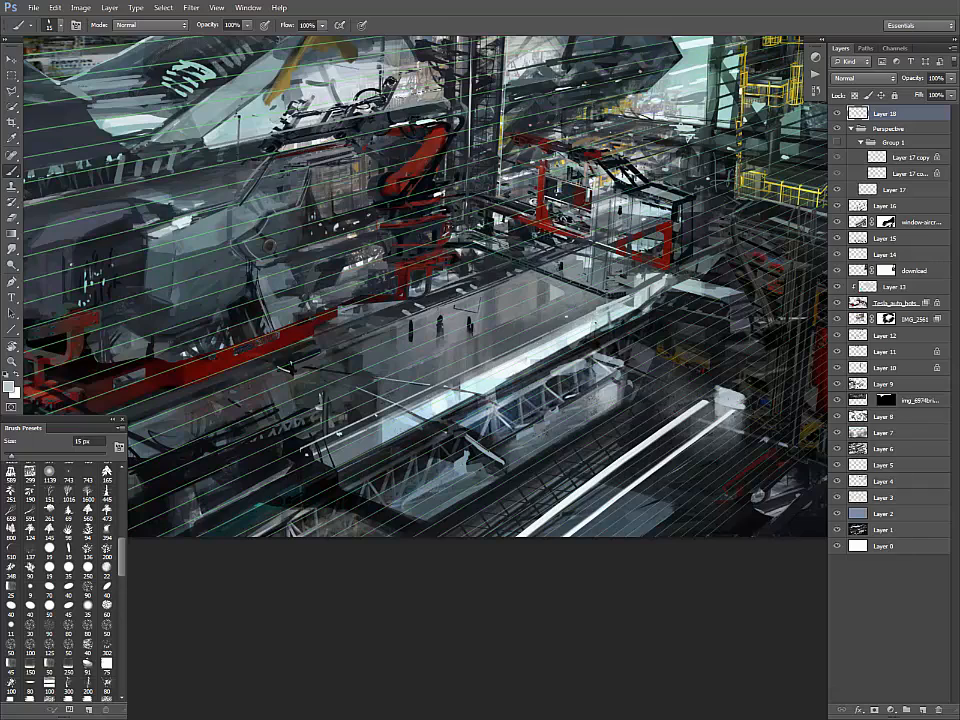
{"action": "mouse_move", "coordinate": [302, 452]}
{"action": "left_mouse_down"}
{"action": "mouse_move", "coordinate": [594, 314]}
{"action": "mouse_move", "coordinate": [302, 452]}
{"action": "left_mouse_up"}
{"action": "left_click", "coordinate": [306, 450], "text": "alt"}
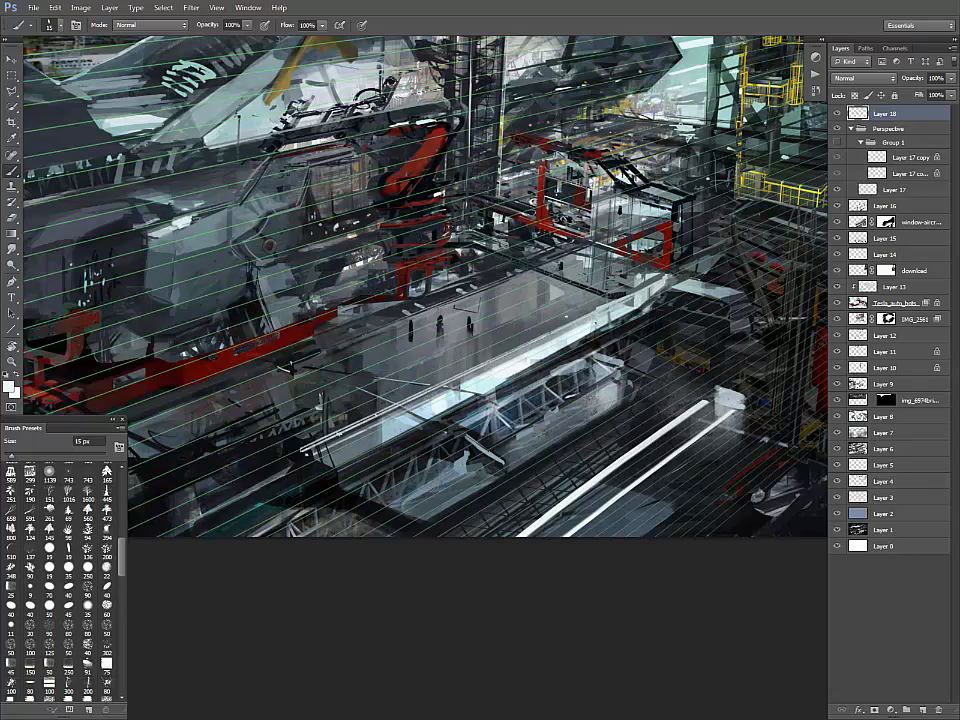
{"action": "mouse_move", "coordinate": [611, 308]}
{"action": "left_mouse_down"}
{"action": "mouse_move", "coordinate": [312, 452]}
{"action": "mouse_move", "coordinate": [662, 284]}
{"action": "mouse_move", "coordinate": [649, 302]}
{"action": "left_mouse_up"}
{"action": "left_click", "coordinate": [652, 304], "text": "alt"}
{"action": "left_click", "coordinate": [640, 302], "text": "alt"}
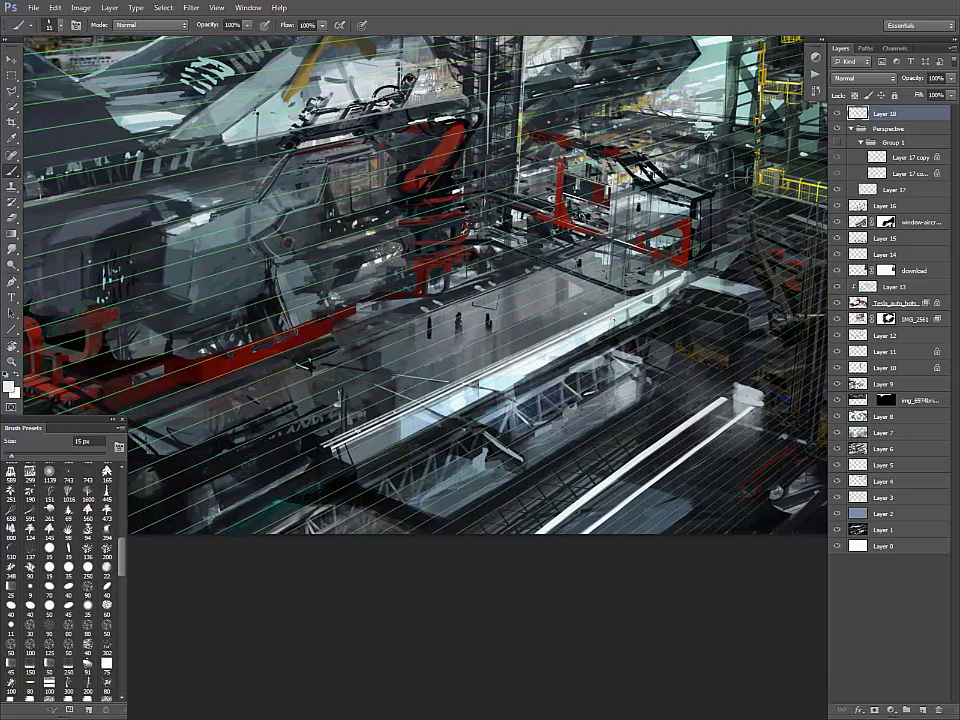
- Select the long, narrow side face of the central platform with the Polygonal Lasso
{"action": "key", "text": "l"}
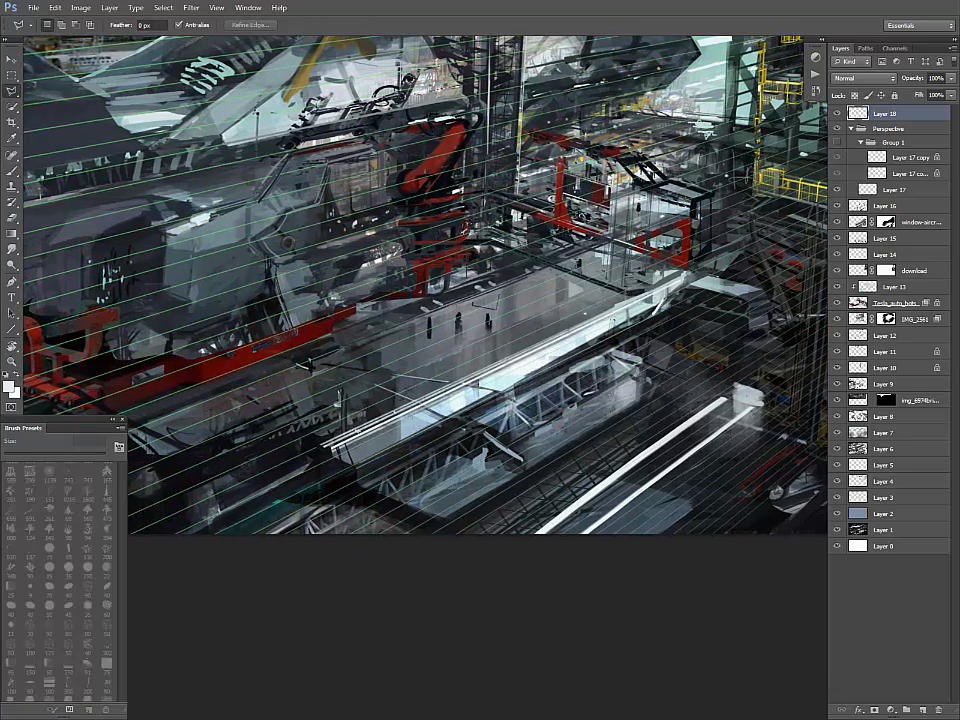
{"action": "left_click", "coordinate": [352, 465]}
{"action": "left_click", "coordinate": [337, 455]}
{"action": "left_click", "coordinate": [666, 298]}
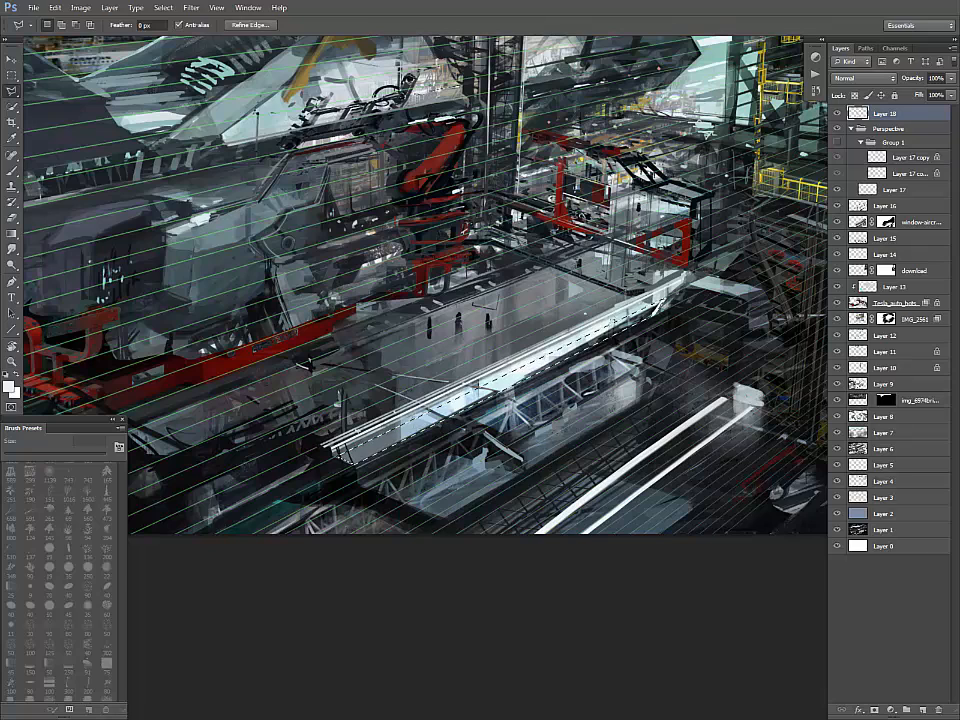
- Paint the selected platform side with sampled pale blue tones using a 90 px brush, and clear the selection
{"action": "key", "text": "b"}
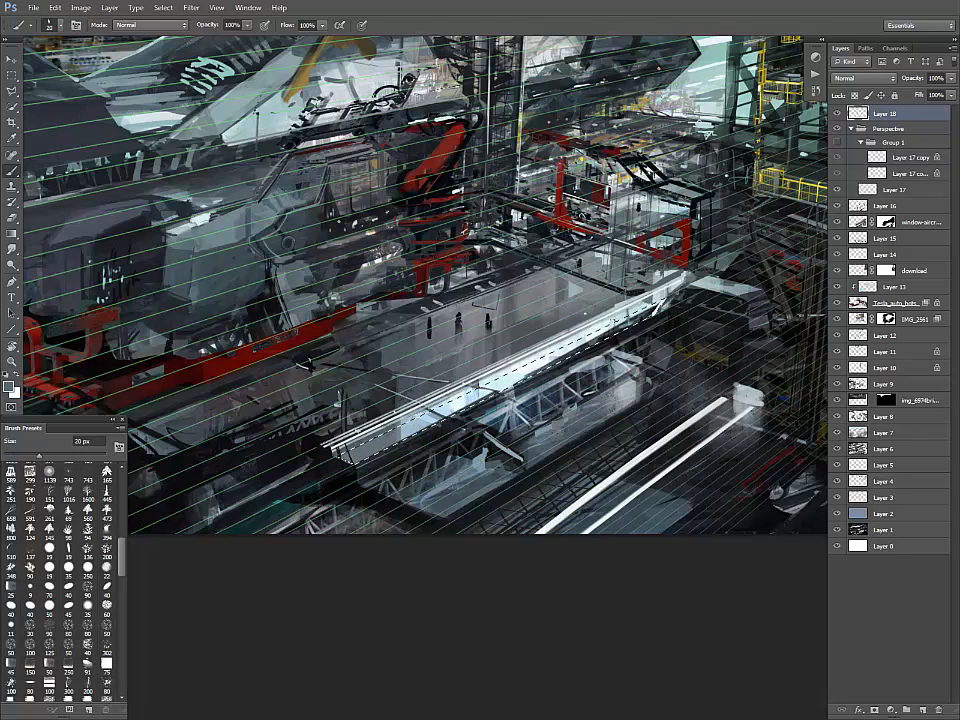
{"action": "left_click", "coordinate": [648, 297], "text": "alt"}
{"action": "key", "text": "bracketright"}
{"action": "key", "text": "bracketright"}
{"action": "key", "text": "bracketright"}
{"action": "key", "text": "bracketright"}
{"action": "key", "text": "bracketright"}
{"action": "key", "text": "bracketright"}
{"action": "key", "text": "bracketright"}
{"action": "left_click_drag", "start_coordinate": [652, 308], "coordinate": [505, 380]}
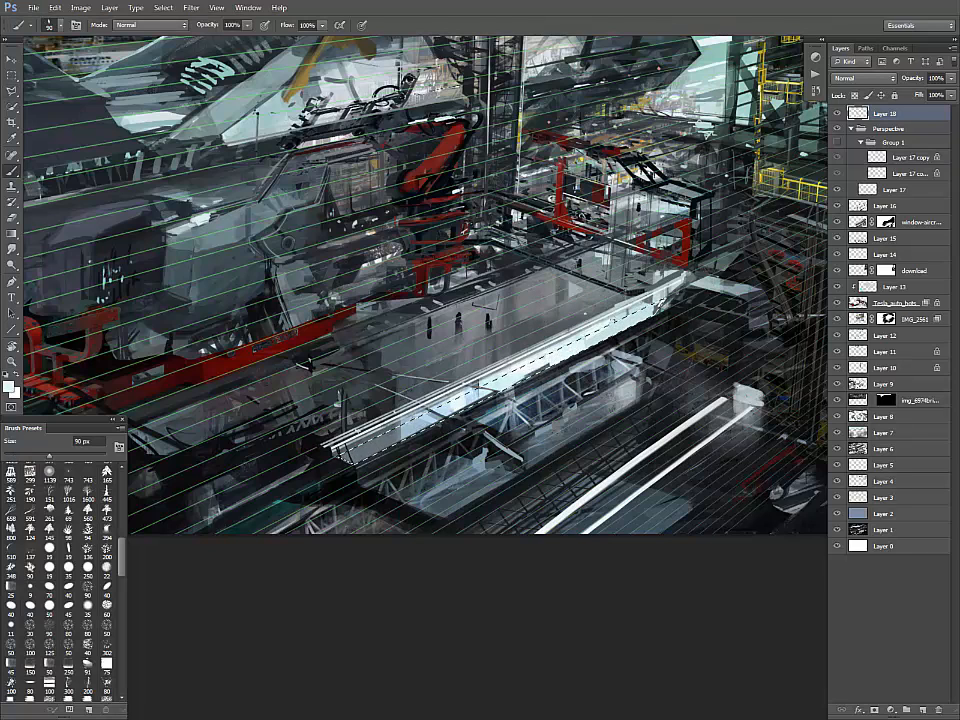
{"action": "left_click", "coordinate": [634, 316], "text": "alt"}
{"action": "left_click_drag", "start_coordinate": [640, 315], "coordinate": [662, 302]}
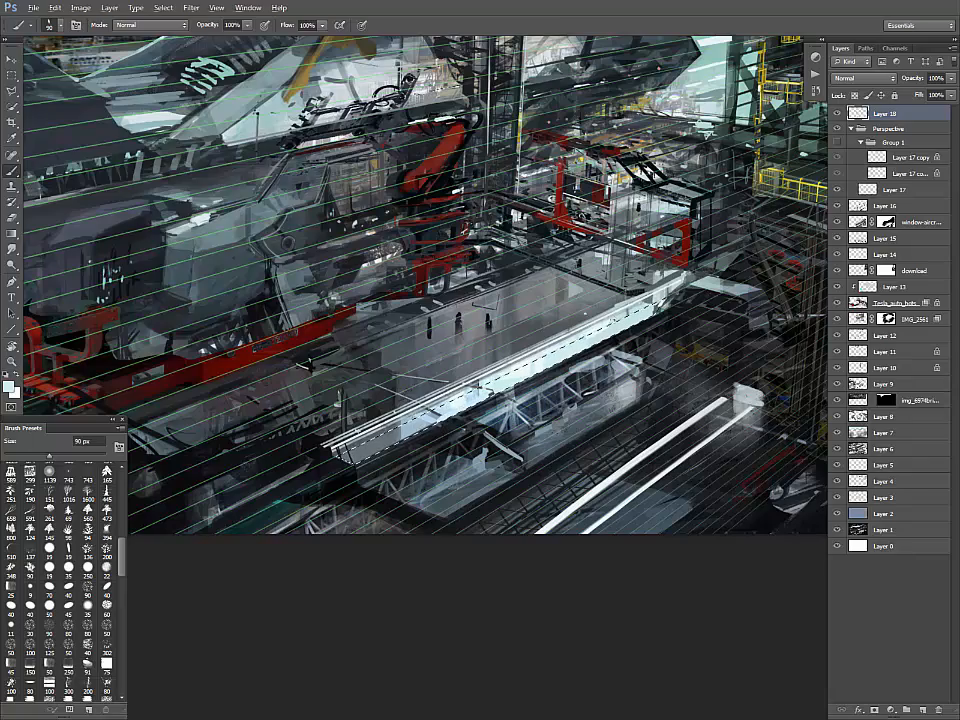
{"action": "left_click_drag", "start_coordinate": [444, 410], "coordinate": [385, 438]}
{"action": "key", "text": "ctrl+d"}
- Select a narrow slanted strip along the grid on the dark deck in front of the platform with the Polygonal Lasso
{"action": "left_click", "coordinate": [614, 320], "text": "alt"}
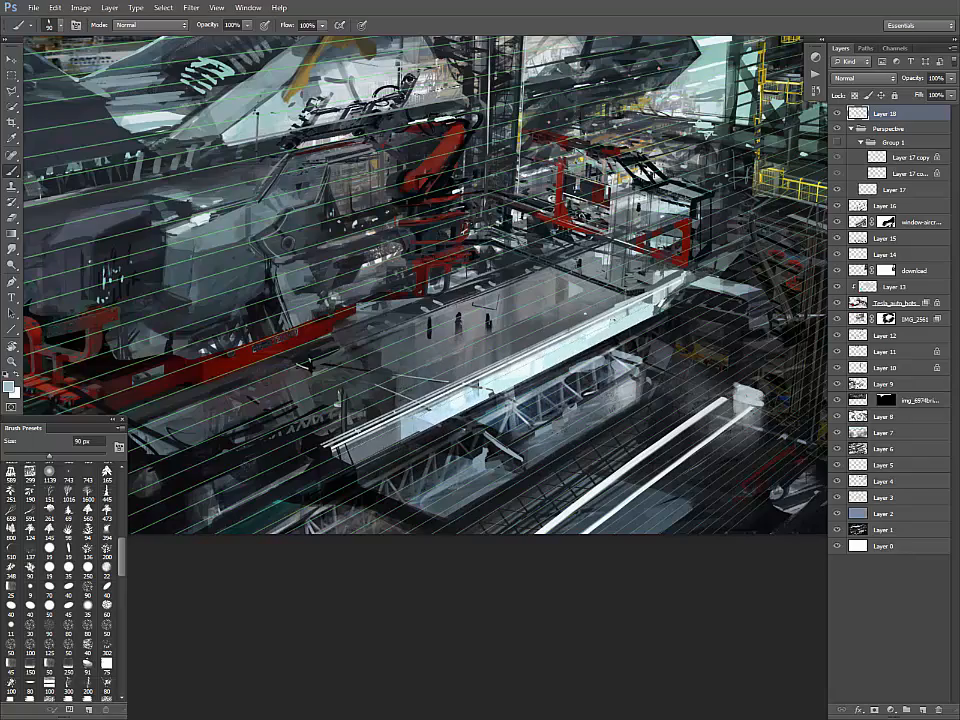
{"action": "key", "text": "ctrl+minus"}
{"action": "left_click_drag", "start_coordinate": [614, 320], "coordinate": [727, 319]}
{"action": "key", "text": "ctrl+plus"}
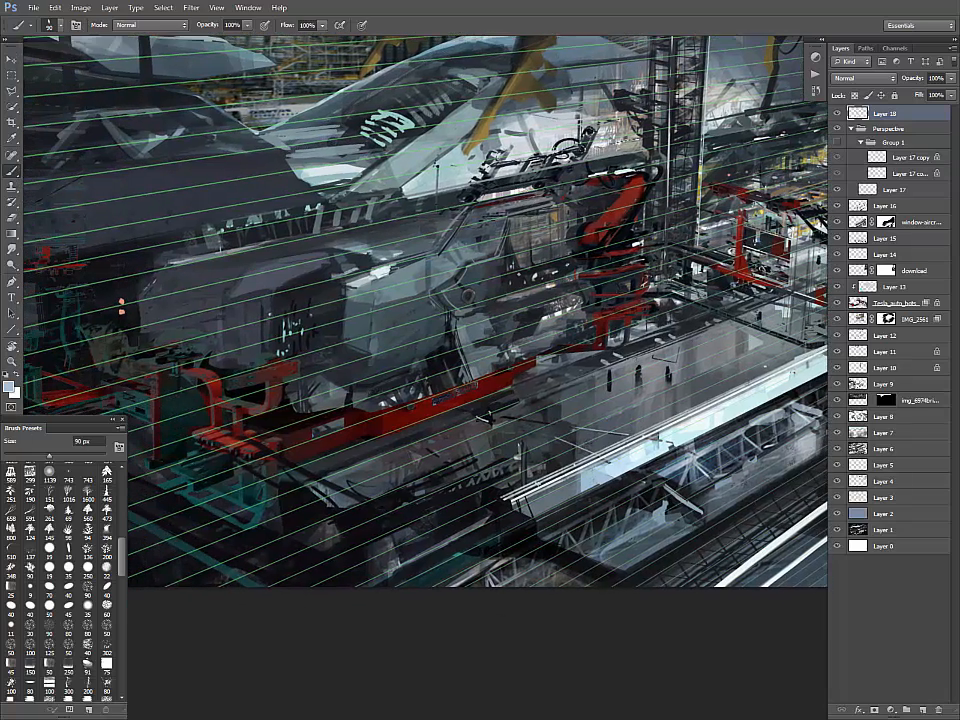
{"action": "key", "text": "l"}
{"action": "left_click", "coordinate": [521, 458]}
{"action": "left_click", "coordinate": [338, 533]}
{"action": "left_click", "coordinate": [338, 555]}
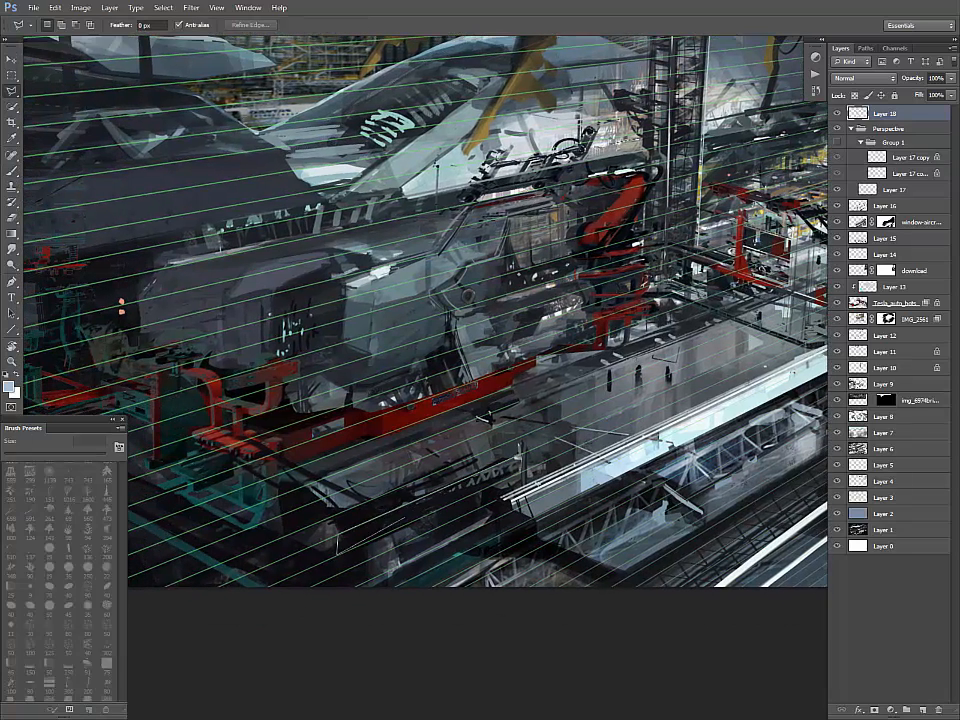
{"action": "left_click", "coordinate": [522, 474]}
{"action": "left_click", "coordinate": [521, 458]}
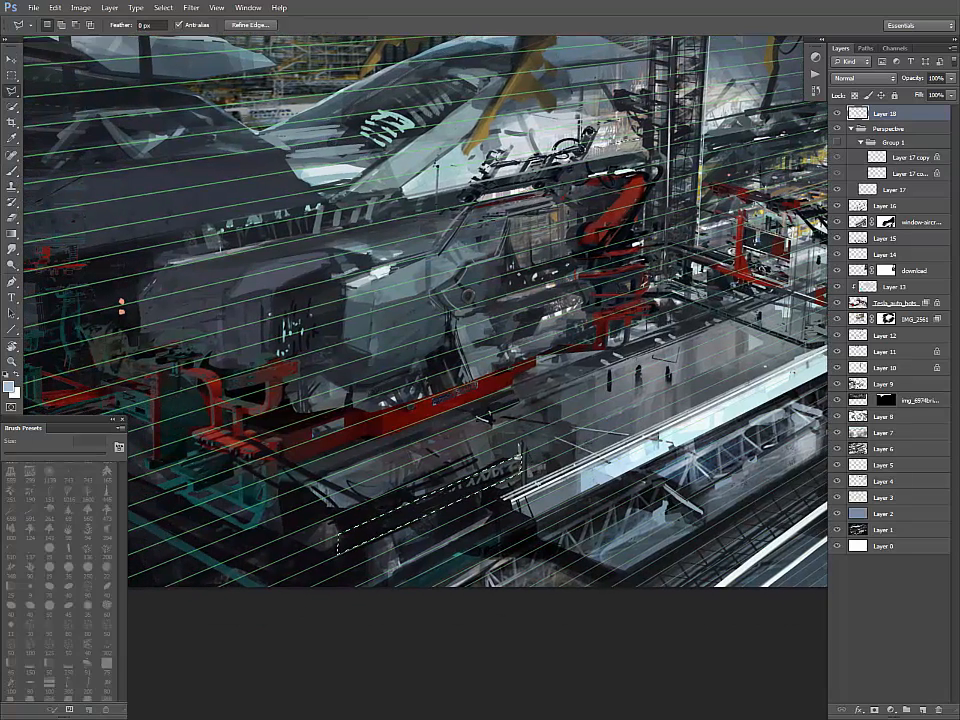
- Paint grey ladder-like rungs and rails inside the strip selection with a 25 px brush, and clear the selection
{"action": "key", "text": "b"}
{"action": "left_click", "coordinate": [493, 470], "text": "alt"}
{"action": "key", "text": "bracketleft"}
{"action": "key", "text": "bracketleft"}
{"action": "key", "text": "bracketleft"}
{"action": "key", "text": "bracketleft"}
{"action": "key", "text": "bracketleft"}
{"action": "key", "text": "bracketleft"}
{"action": "key", "text": "bracketleft"}
{"action": "key", "text": "bracketleft"}
{"action": "key", "text": "bracketleft"}
{"action": "mouse_move", "coordinate": [502, 466]}
{"action": "left_mouse_down"}
{"action": "mouse_move", "coordinate": [506, 483]}
{"action": "mouse_move", "coordinate": [479, 494]}
{"action": "left_mouse_up"}
{"action": "mouse_move", "coordinate": [459, 481]}
{"action": "left_mouse_down"}
{"action": "mouse_move", "coordinate": [464, 498]}
{"action": "mouse_move", "coordinate": [432, 511]}
{"action": "left_mouse_up"}
{"action": "left_click_drag", "start_coordinate": [409, 499], "coordinate": [418, 518]}
{"action": "left_click_drag", "start_coordinate": [391, 506], "coordinate": [400, 526]}
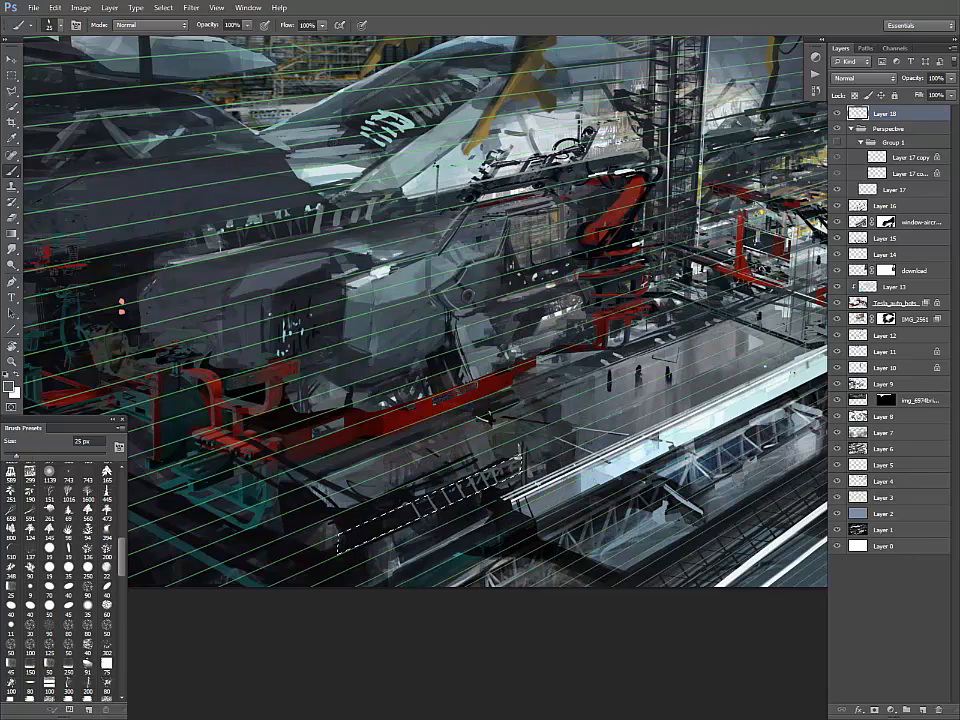
{"action": "mouse_move", "coordinate": [340, 550]}
{"action": "left_mouse_down"}
{"action": "mouse_move", "coordinate": [520, 475]}
{"action": "mouse_move", "coordinate": [518, 459]}
{"action": "left_mouse_up"}
{"action": "key", "text": "ctrl+d"}
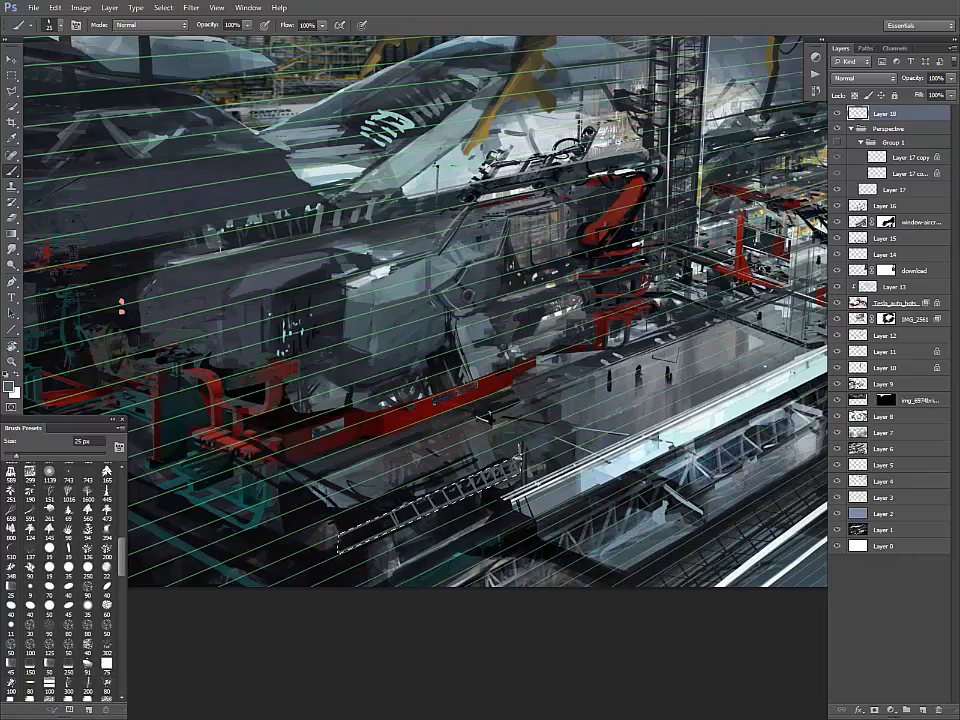
- Sample a dark colour from the shadowed right side of the hangar and show the cyan grid group
{"action": "key", "text": "ctrl+minus"}
{"action": "key", "text": "ctrl+minus"}
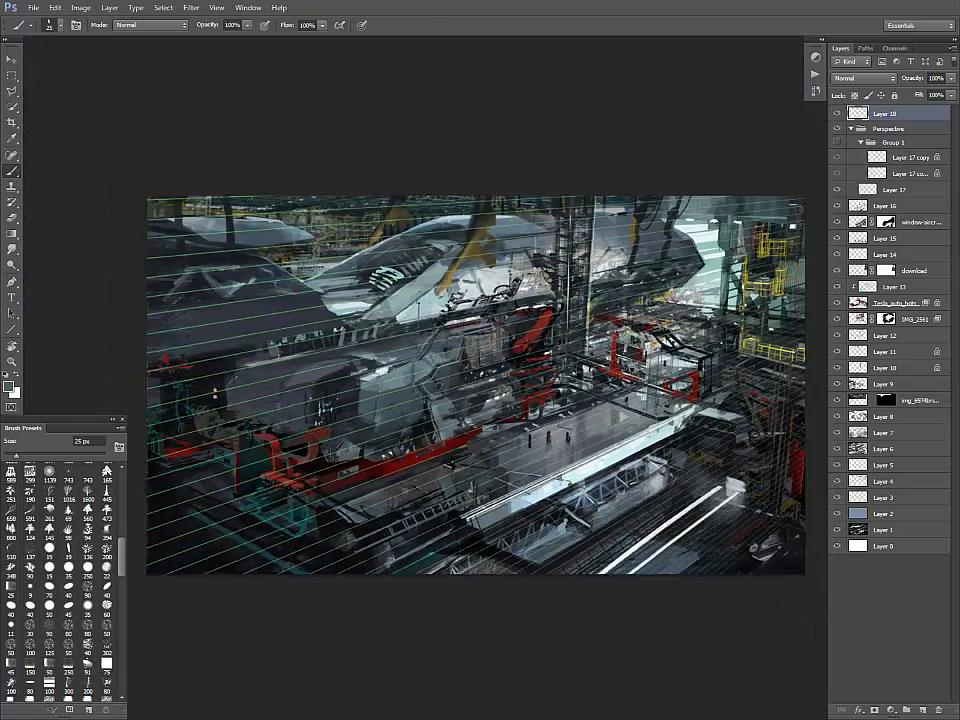
{"action": "key", "text": "ctrl+plus"}
{"action": "left_click_drag", "start_coordinate": [500, 400], "coordinate": [427, 390]}
{"action": "left_click", "coordinate": [736, 440], "text": "alt"}
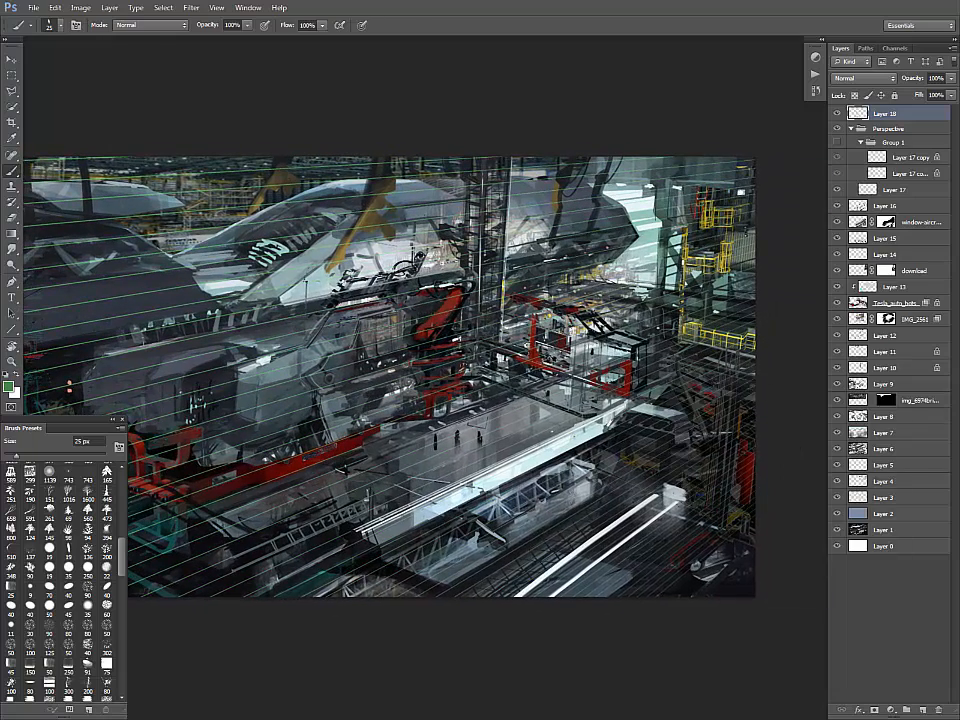
{"action": "left_click", "coordinate": [736, 440], "text": "alt"}
{"action": "left_click", "coordinate": [837, 142]}
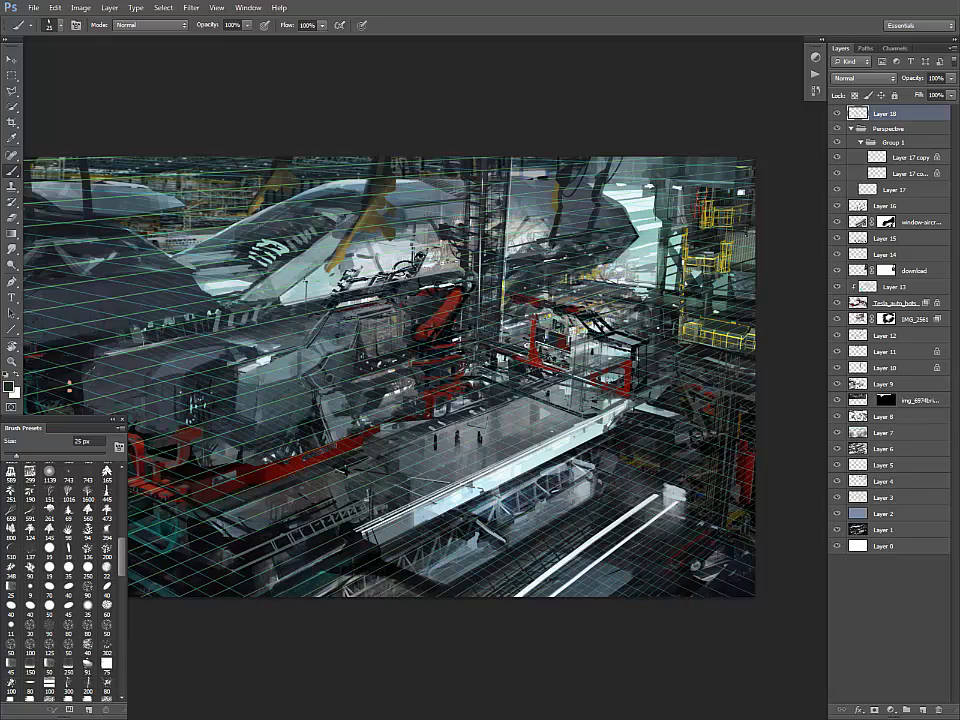
- Paint small strokes in sampled colours on the yellow scaffold and the hanging structure over the rear ship
{"action": "left_click", "coordinate": [532, 228], "text": "alt"}
{"action": "left_click", "coordinate": [700, 262], "text": "alt"}
{"action": "left_click", "coordinate": [708, 258], "text": "alt"}
{"action": "left_click_drag", "start_coordinate": [689, 256], "coordinate": [714, 257]}
{"action": "left_click", "coordinate": [700, 264], "text": "alt"}
{"action": "left_click", "coordinate": [560, 184], "text": "alt"}
{"action": "left_click_drag", "start_coordinate": [566, 172], "coordinate": [559, 177]}
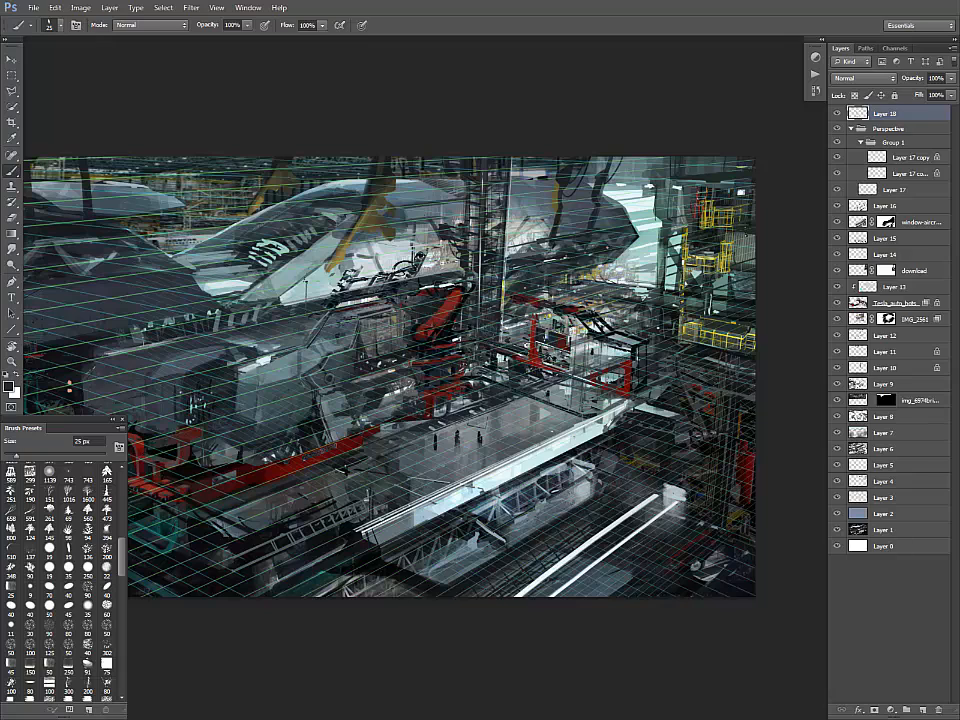
- Paint dark structural strokes on the black framed cage at the far end of the platform, using sampled colours
{"action": "key", "text": "x"}
{"action": "left_click", "coordinate": [640, 281], "text": "alt"}
{"action": "left_click", "coordinate": [472, 218], "text": "alt"}
{"action": "left_click", "coordinate": [436, 330], "text": "alt"}
{"action": "left_click", "coordinate": [602, 318], "text": "alt"}
{"action": "left_click_drag", "start_coordinate": [594, 335], "coordinate": [644, 340]}
{"action": "left_click", "coordinate": [622, 350], "text": "alt"}
{"action": "left_click", "coordinate": [640, 346], "text": "alt"}
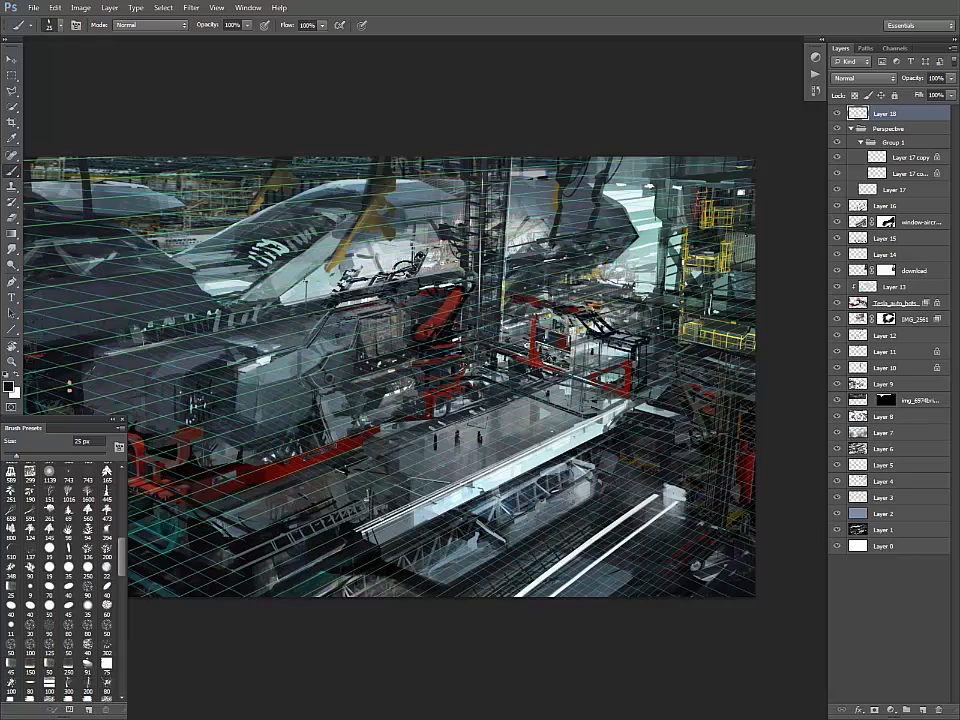
- Paint short strokes in sampled tones along the red beam and the lower hull of the front ship
{"action": "left_click", "coordinate": [503, 333], "text": "alt"}
{"action": "left_click", "coordinate": [553, 334], "text": "alt"}
{"action": "left_click_drag", "start_coordinate": [400, 410], "coordinate": [530, 377]}
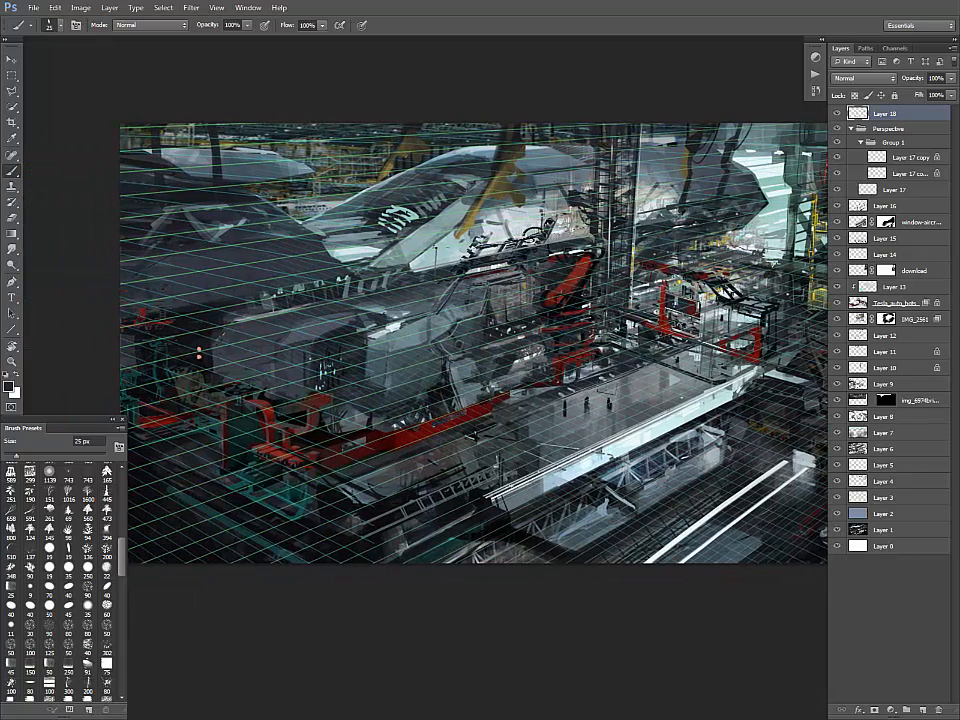
{"action": "left_click_drag", "start_coordinate": [446, 412], "coordinate": [494, 397]}
{"action": "left_click", "coordinate": [346, 299], "text": "alt"}
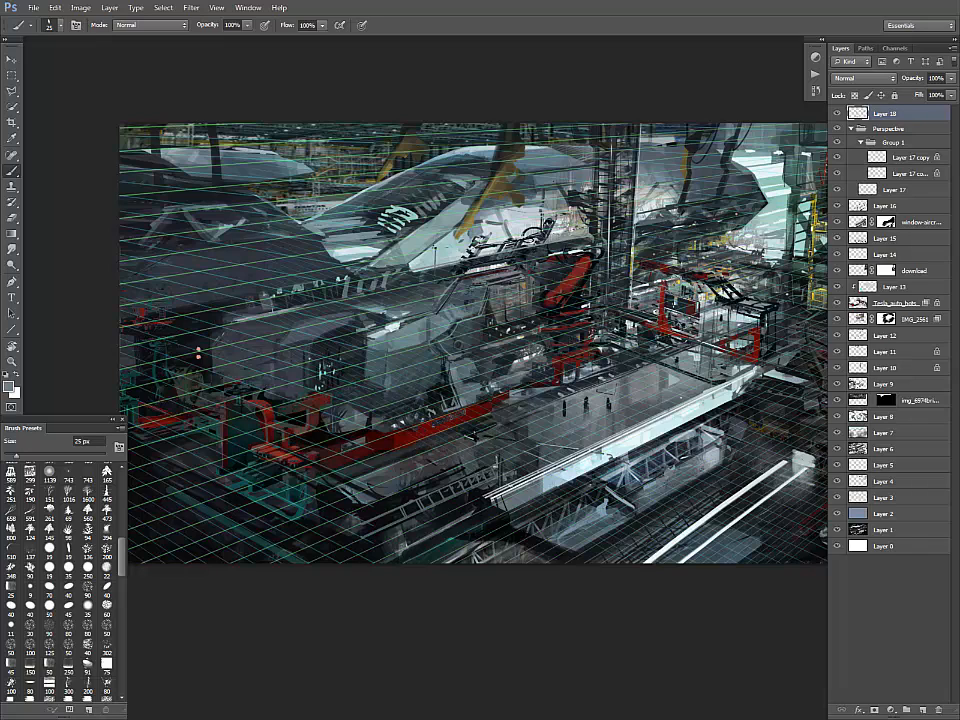
{"action": "left_click", "coordinate": [433, 400], "text": "alt"}
{"action": "left_click", "coordinate": [340, 283], "text": "alt"}
{"action": "left_click_drag", "start_coordinate": [378, 396], "coordinate": [412, 414]}
{"action": "left_click", "coordinate": [285, 298], "text": "alt"}
- Reduce the brush to 9 px, add a fine stroke above the front ship's hull, and hide the Perspective group
{"action": "left_click", "coordinate": [395, 345], "text": "alt"}
{"action": "key", "text": "["}
{"action": "key", "text": "["}
{"action": "key", "text": "["}
{"action": "key", "text": "["}
{"action": "left_click", "coordinate": [348, 348], "text": "alt"}
{"action": "mouse_move", "coordinate": [387, 270]}
{"action": "left_mouse_down"}
{"action": "mouse_move", "coordinate": [402, 265]}
{"action": "mouse_move", "coordinate": [361, 260]}
{"action": "left_mouse_up"}
{"action": "left_click", "coordinate": [468, 345], "text": "alt"}
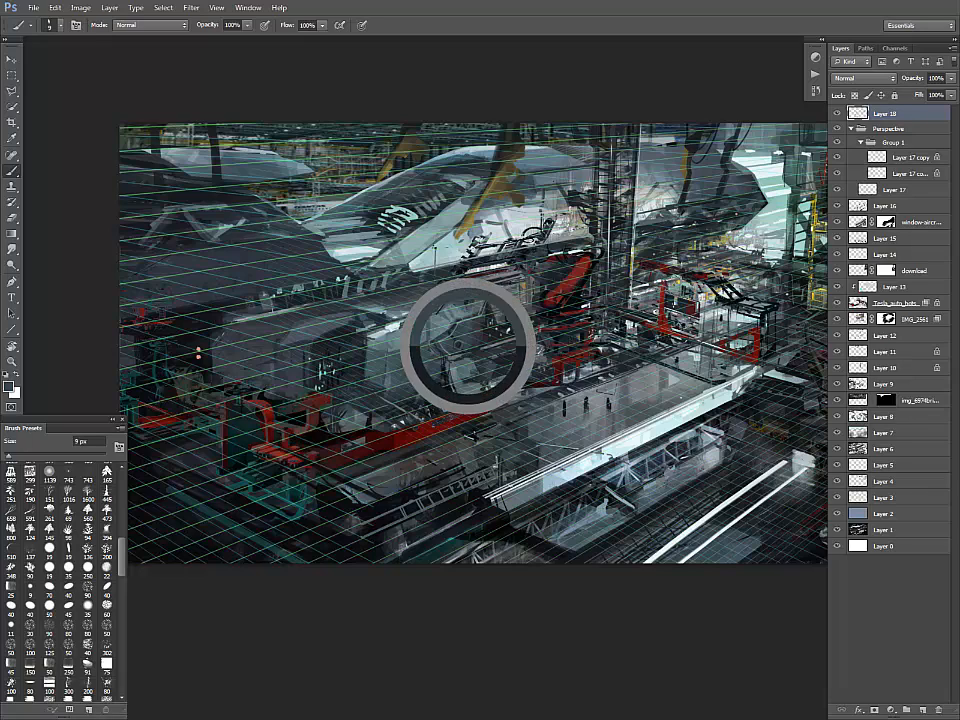
{"action": "left_click", "coordinate": [837, 128]}
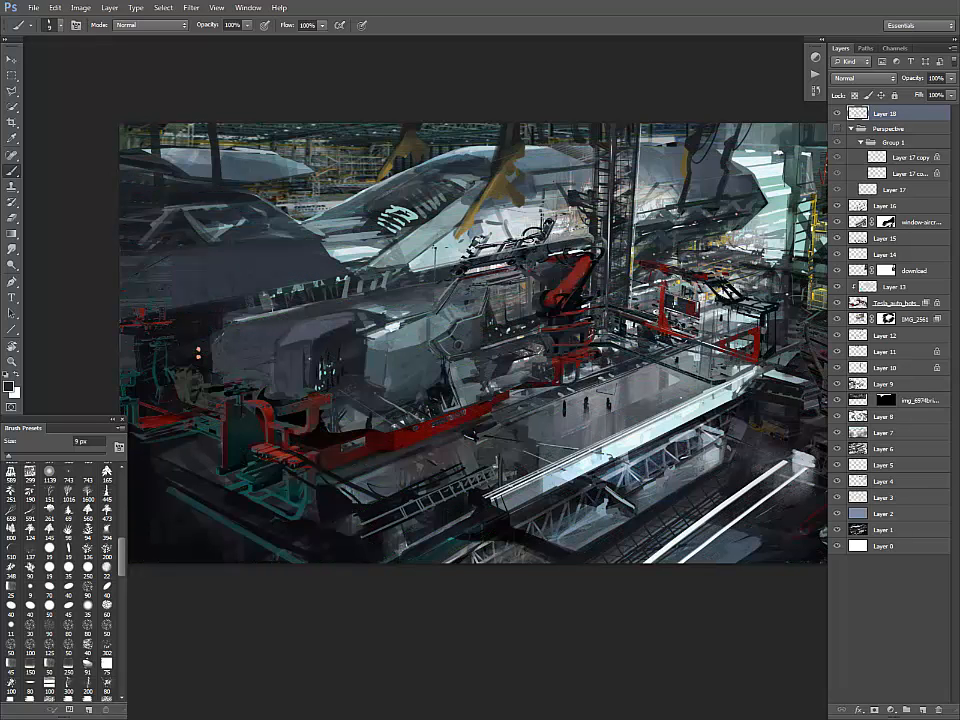
- Check the Perspective grid over the hangar painting and hide it again, sampling a hull grey and enlarging the brush to 35 px
{"action": "left_click", "coordinate": [837, 128]}
{"action": "left_click", "coordinate": [457, 342], "text": "alt"}
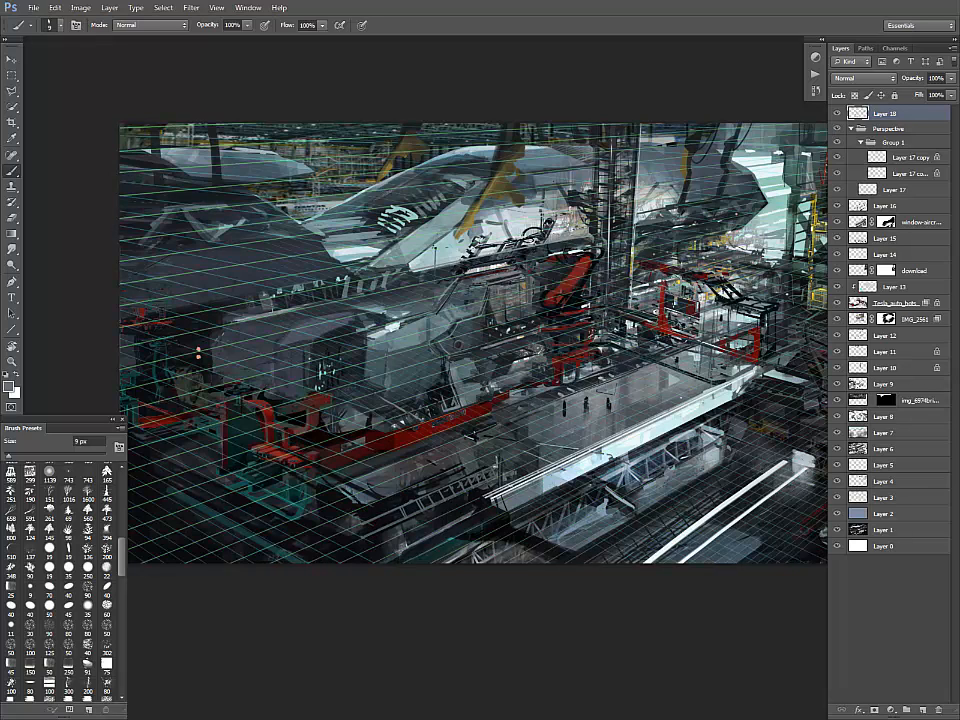
{"action": "key", "text": "bracketright"}
{"action": "key", "text": "bracketright"}
{"action": "key", "text": "bracketright"}
{"action": "key", "text": "bracketright"}
{"action": "key", "text": "ctrl+minus"}
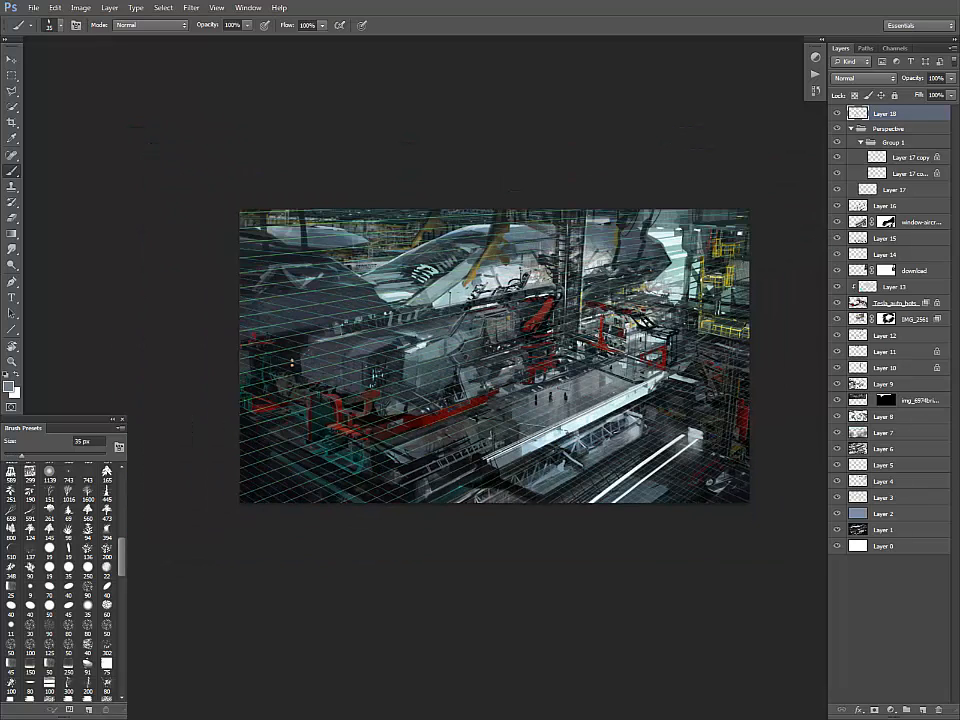
{"action": "left_click", "coordinate": [837, 128]}
- Paint short strokes in sampled hull tones on the top and front panels of the angular foreground ship
{"action": "left_click_drag", "start_coordinate": [520, 380], "coordinate": [490, 399]}
{"action": "key", "text": "ctrl+plus"}
{"action": "left_click_drag", "start_coordinate": [424, 463], "coordinate": [565, 467]}
{"action": "left_click_drag", "start_coordinate": [381, 341], "coordinate": [416, 329]}
{"action": "left_click", "coordinate": [525, 417], "text": "alt"}
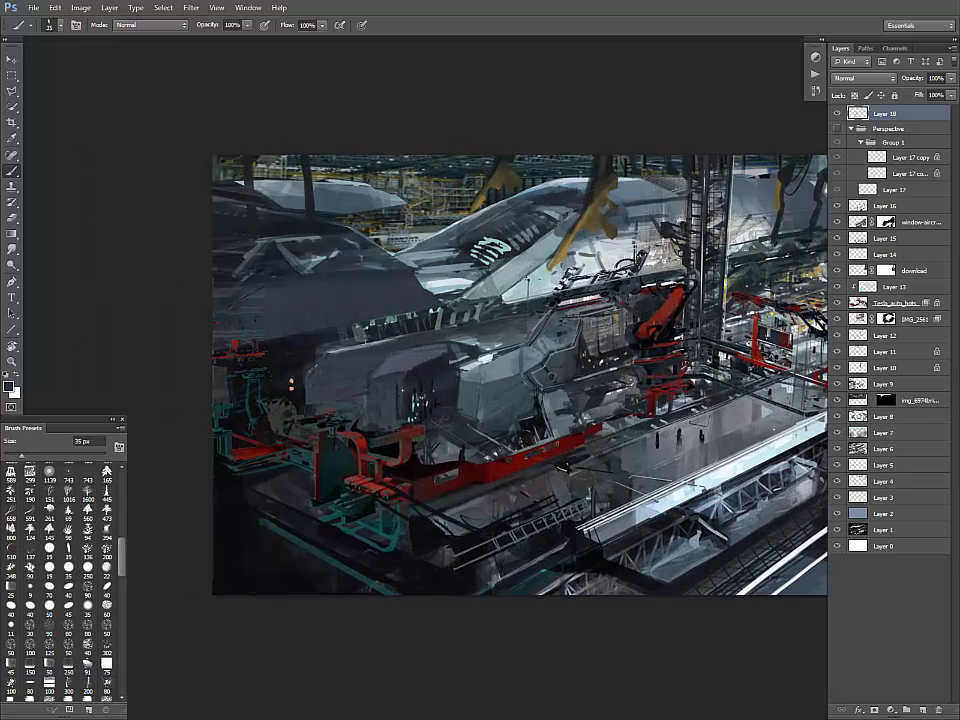
{"action": "left_click", "coordinate": [525, 417], "text": "alt"}
{"action": "mouse_move", "coordinate": [522, 402]}
{"action": "left_mouse_down"}
{"action": "mouse_move", "coordinate": [482, 428]}
{"action": "mouse_move", "coordinate": [534, 417]}
{"action": "left_mouse_up"}
{"action": "left_click", "coordinate": [489, 429], "text": "alt"}
- Blend the upper hull of the foreground ship with strokes in greys sampled from its panels
{"action": "key", "text": "ctrl+minus"}
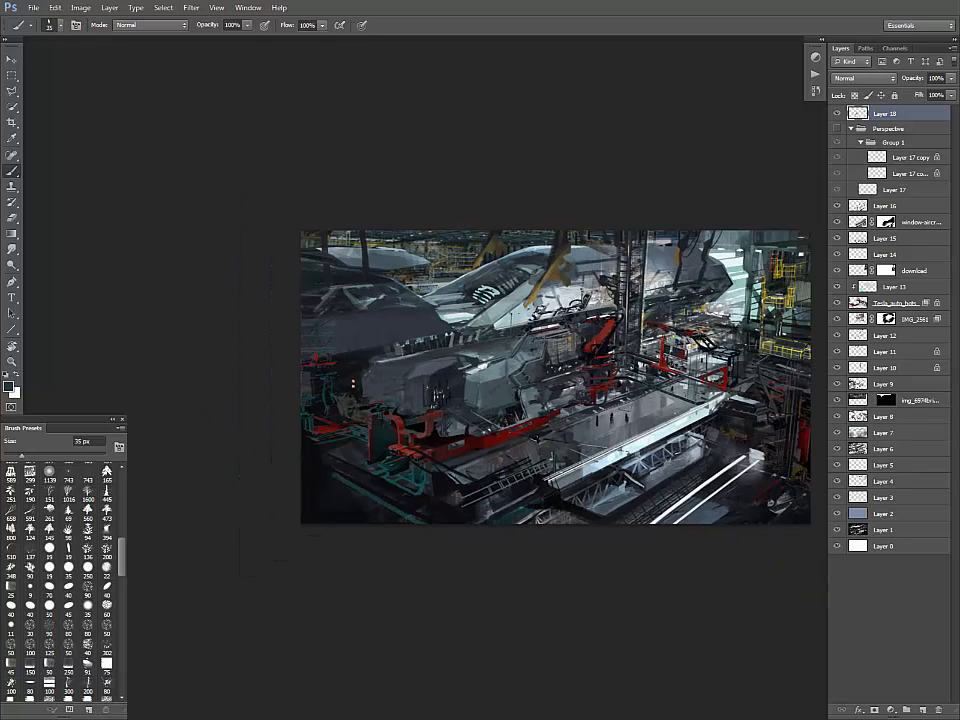
{"action": "key", "text": "ctrl+plus"}
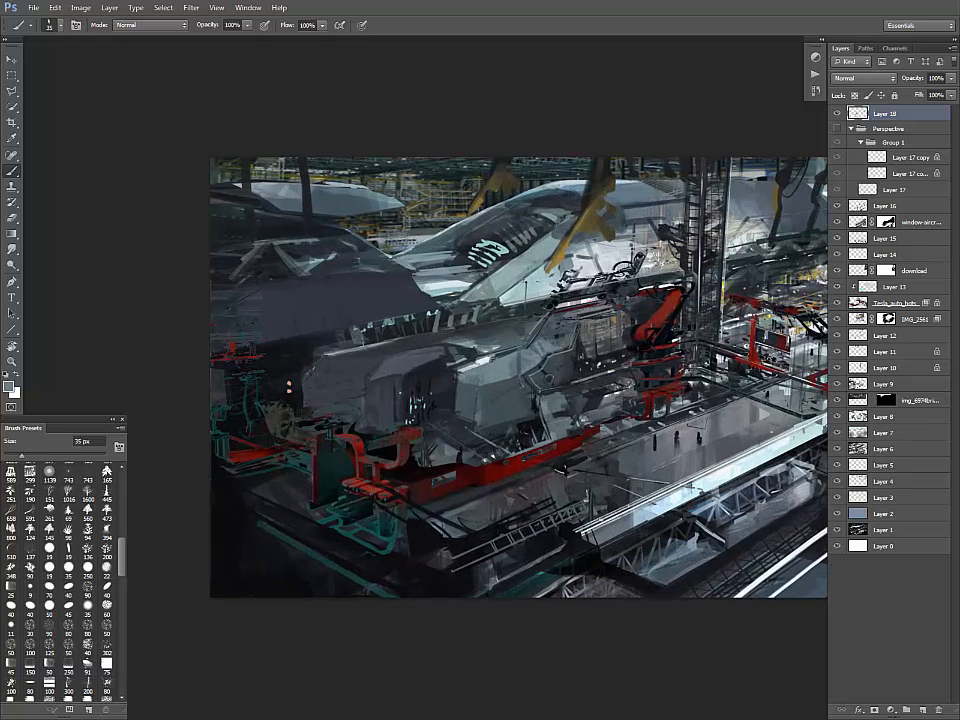
{"action": "left_click", "coordinate": [484, 366], "text": "alt"}
{"action": "mouse_move", "coordinate": [492, 364]}
{"action": "left_mouse_down"}
{"action": "mouse_move", "coordinate": [470, 370]}
{"action": "mouse_move", "coordinate": [478, 356]}
{"action": "mouse_move", "coordinate": [435, 341]}
{"action": "mouse_move", "coordinate": [389, 358]}
{"action": "left_mouse_up"}
{"action": "left_click", "coordinate": [482, 372], "text": "alt"}
{"action": "left_click", "coordinate": [486, 359], "text": "alt"}
{"action": "left_click", "coordinate": [483, 369], "text": "alt"}
{"action": "left_click", "coordinate": [445, 347], "text": "alt"}
{"action": "left_click", "coordinate": [440, 351], "text": "alt"}
{"action": "left_click", "coordinate": [420, 352], "text": "alt"}
{"action": "left_click", "coordinate": [406, 347], "text": "alt"}
- Sample a grey from the background ship and paint a stroke just below its cyan vents
{"action": "mouse_move", "coordinate": [332, 353]}
{"action": "left_mouse_down"}
{"action": "mouse_move", "coordinate": [393, 342]}
{"action": "mouse_move", "coordinate": [405, 378]}
{"action": "left_mouse_up"}
{"action": "left_click", "coordinate": [468, 308], "text": "alt"}
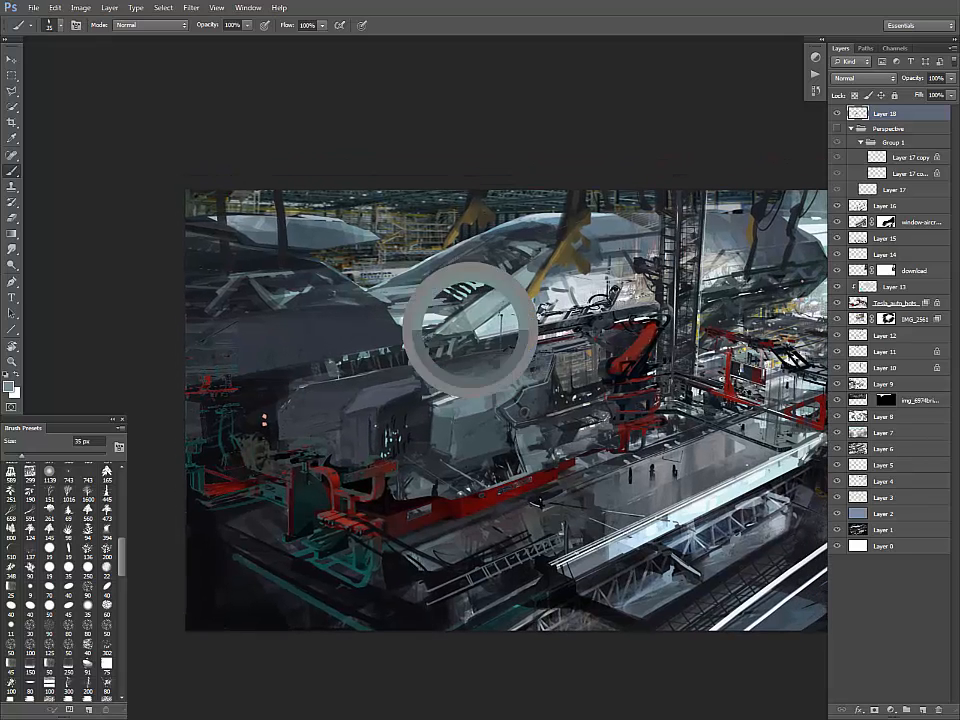
{"action": "left_click_drag", "start_coordinate": [439, 341], "coordinate": [455, 336]}
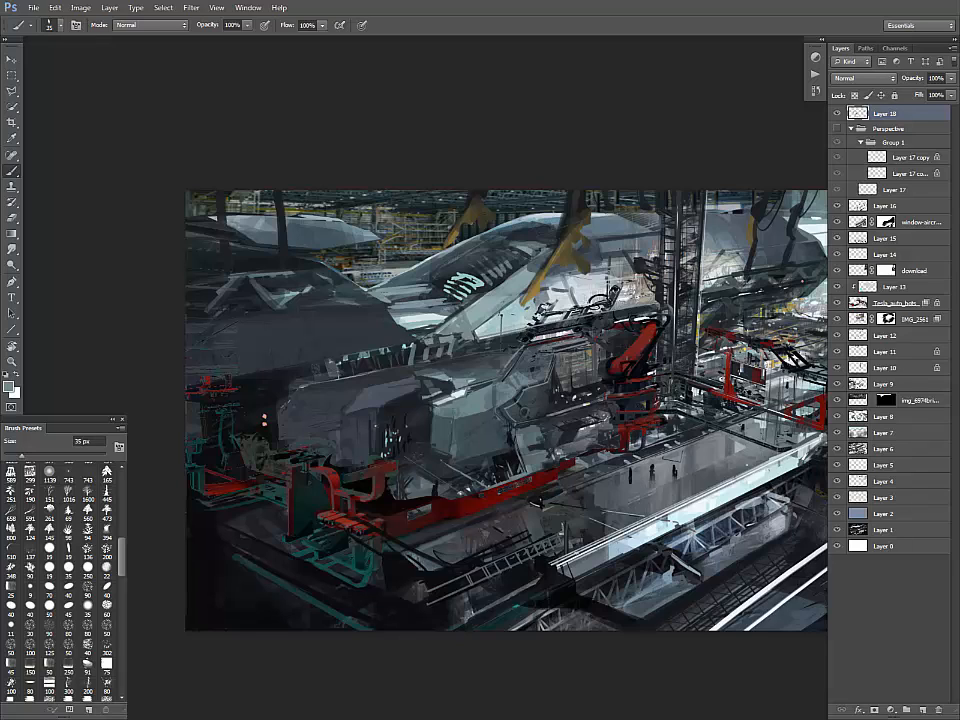
- Sample tones around the pale craft at the back and paint a stroke on the dark ship's lower hull
{"action": "left_click", "coordinate": [322, 254], "text": "alt"}
{"action": "left_click", "coordinate": [326, 255], "text": "alt"}
{"action": "left_click", "coordinate": [327, 255], "text": "alt"}
{"action": "left_click", "coordinate": [324, 266], "text": "alt"}
{"action": "left_click", "coordinate": [325, 260], "text": "alt"}
{"action": "mouse_move", "coordinate": [353, 353]}
{"action": "left_mouse_down"}
{"action": "mouse_move", "coordinate": [390, 348]}
{"action": "mouse_move", "coordinate": [328, 365]}
{"action": "left_mouse_up"}
{"action": "left_click", "coordinate": [340, 367], "text": "alt"}
- Paint sampled grey strokes along the top edge of the background ship's hull, on both sides of the yellow crane arm
{"action": "mouse_move", "coordinate": [480, 380]}
{"action": "left_mouse_down"}
{"action": "mouse_move", "coordinate": [378, 413]}
{"action": "mouse_move", "coordinate": [373, 436]}
{"action": "left_mouse_up"}
{"action": "left_click", "coordinate": [511, 288], "text": "alt"}
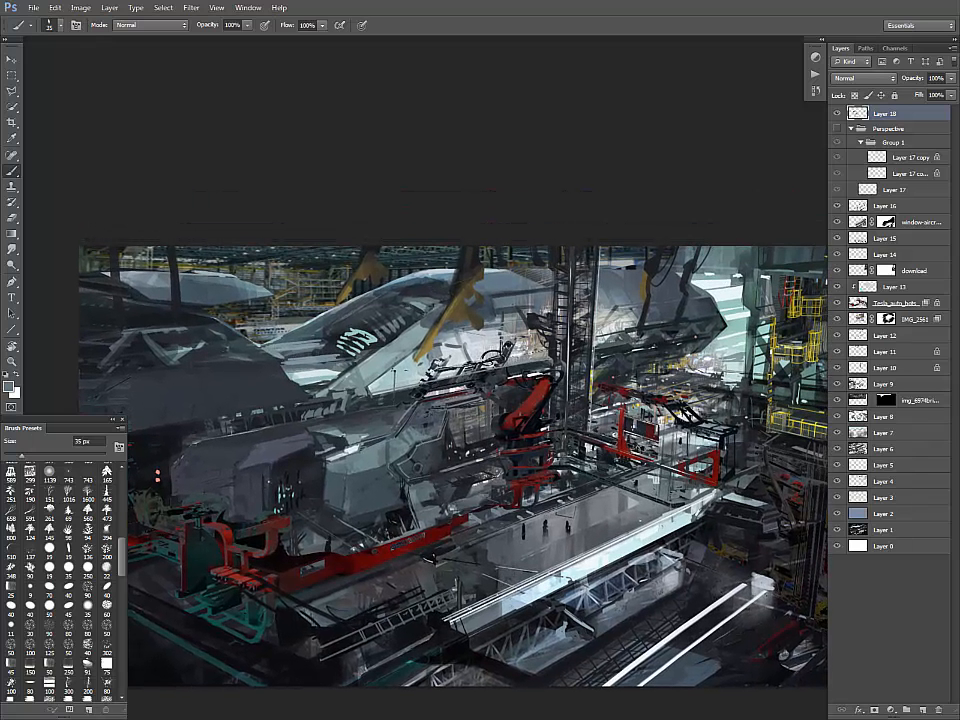
{"action": "left_click_drag", "start_coordinate": [496, 296], "coordinate": [527, 293]}
{"action": "left_click", "coordinate": [437, 282], "text": "alt"}
{"action": "left_click_drag", "start_coordinate": [378, 290], "coordinate": [428, 278]}
{"action": "left_click", "coordinate": [417, 284], "text": "alt"}
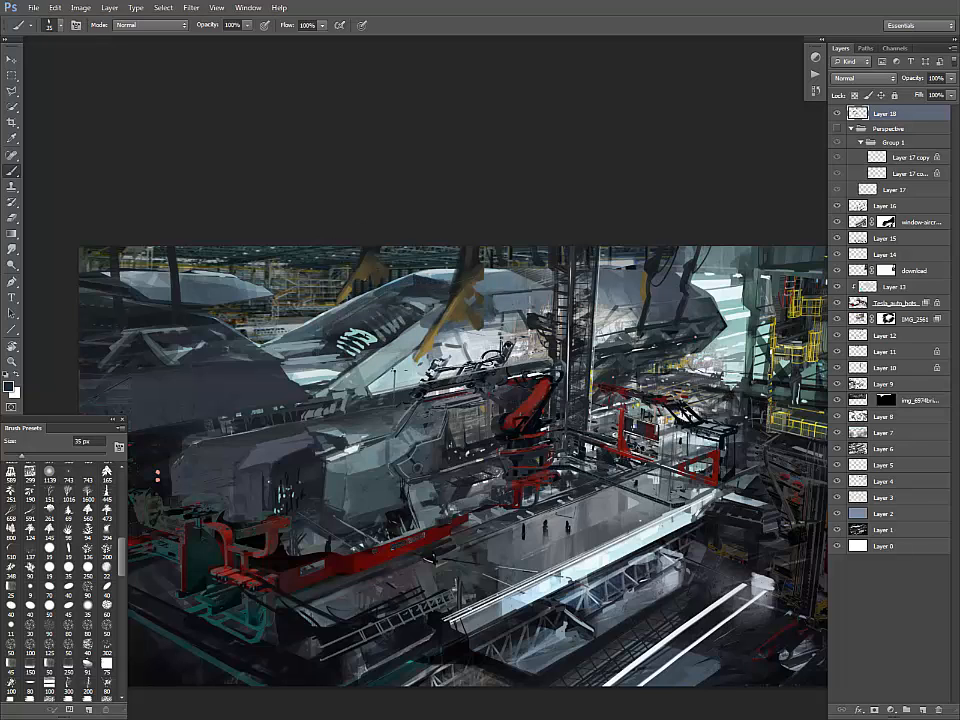
- Paint sampled tones on the background ship's side between the yellow crane arm and the tower, leaving the Perspective group hidden
{"action": "left_click", "coordinate": [495, 296], "text": "alt"}
{"action": "left_click", "coordinate": [490, 314], "text": "alt"}
{"action": "left_click_drag", "start_coordinate": [486, 323], "coordinate": [498, 321]}
{"action": "left_click_drag", "start_coordinate": [492, 330], "coordinate": [476, 328]}
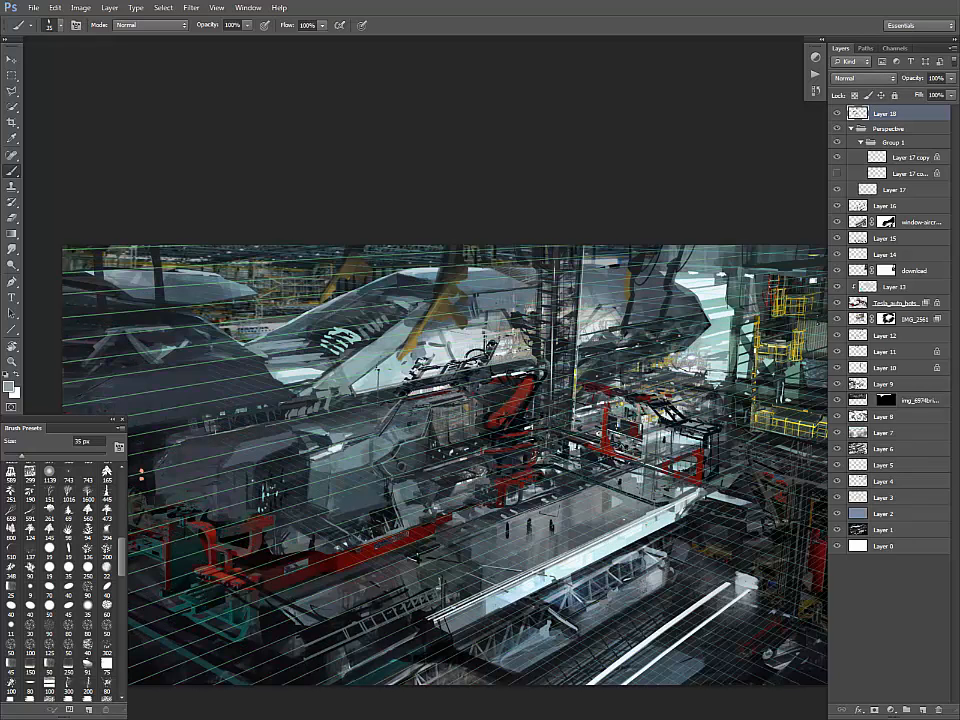
{"action": "left_click", "coordinate": [836, 129]}
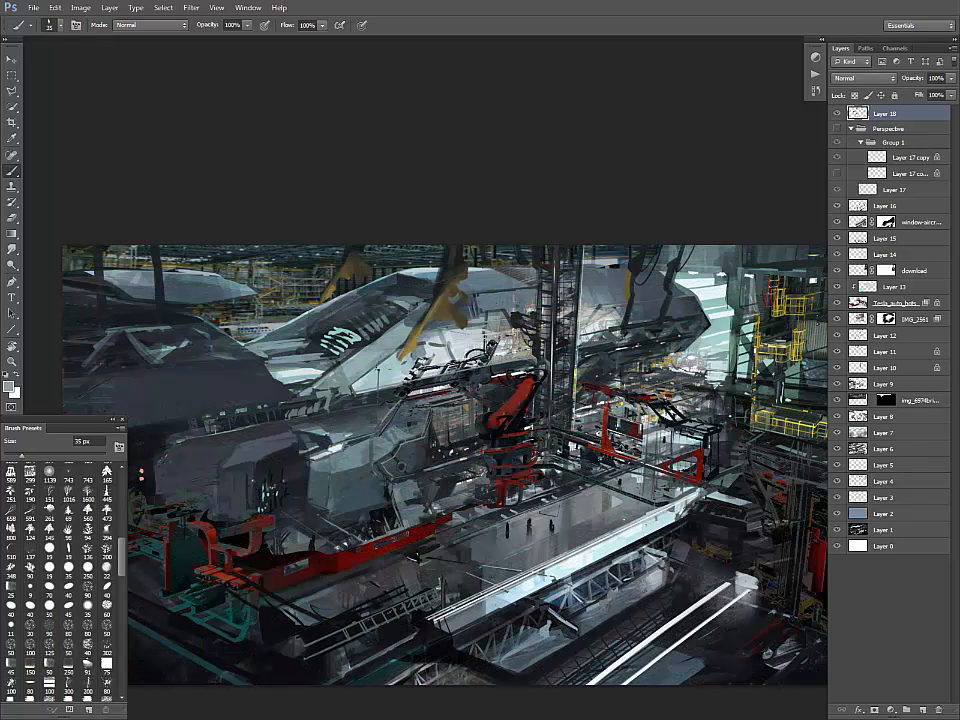
- Choose the 164 px textured brush preset and show its brush tip settings
{"action": "scroll", "coordinate": [60, 575], "scroll_direction": "down", "scroll_amount": 10}
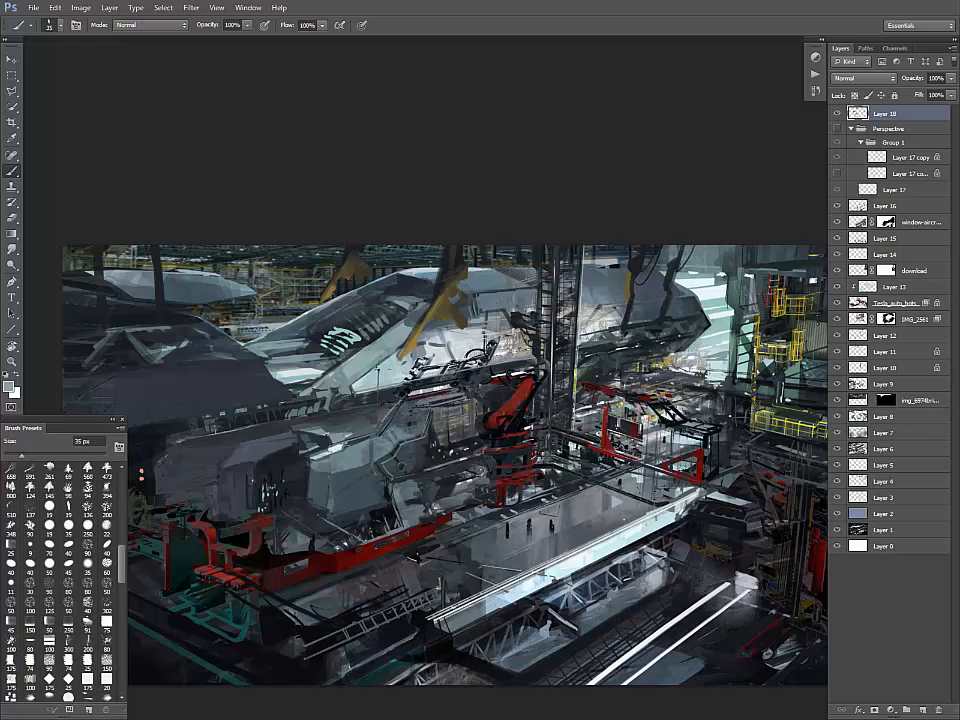
{"action": "scroll", "coordinate": [60, 560], "scroll_direction": "up", "scroll_amount": 4}
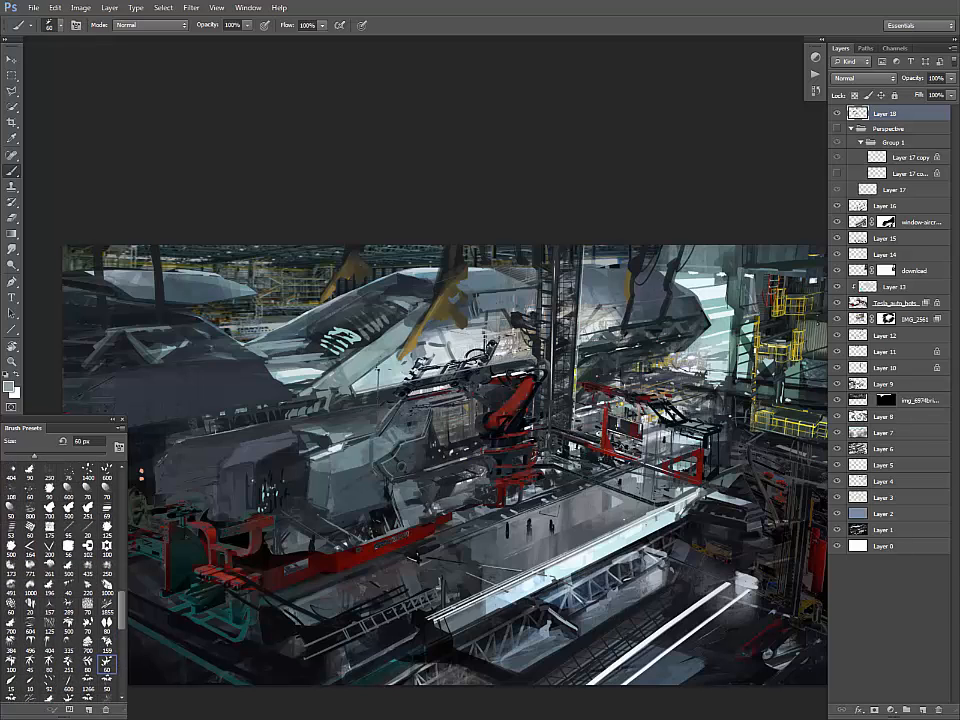
{"action": "left_click", "coordinate": [31, 559]}
{"action": "key", "text": "F5"}
{"action": "left_click_drag", "start_coordinate": [610, 356], "coordinate": [767, 371]}
- Mask hull areas with the Polygonal Lasso and work into them with the 164 px textured brush
{"action": "key", "text": "l"}
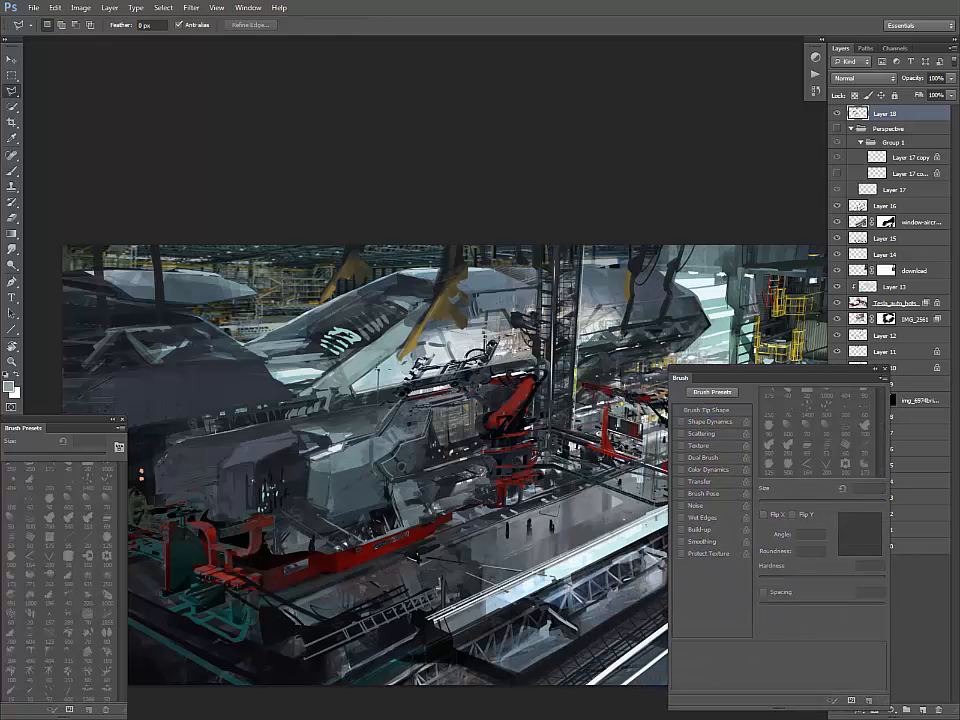
{"action": "key", "text": "b"}
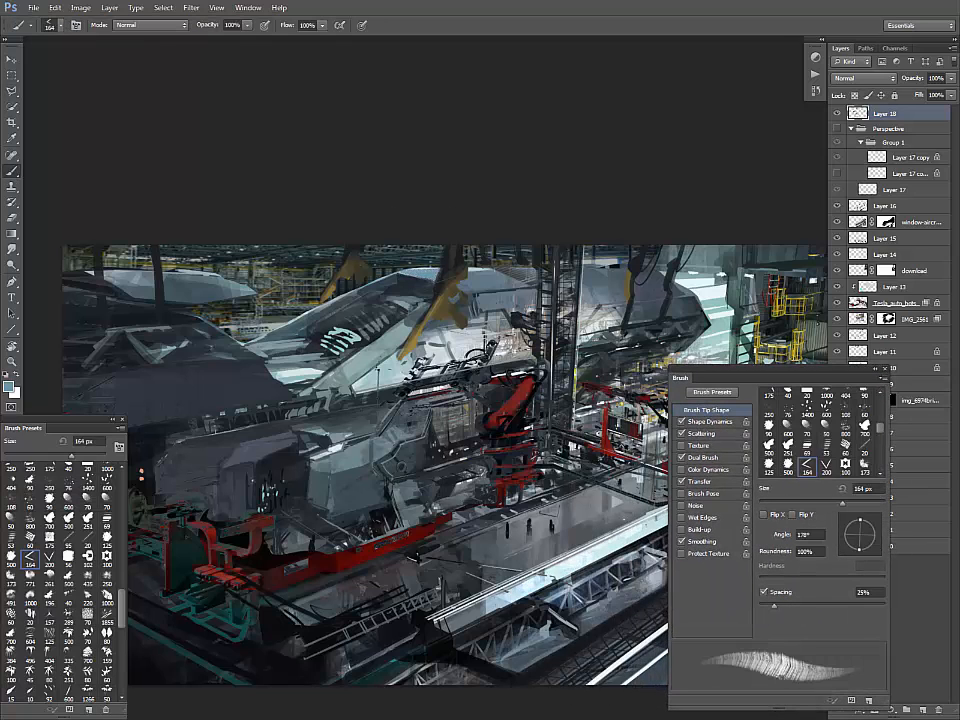
{"action": "key", "text": "l"}
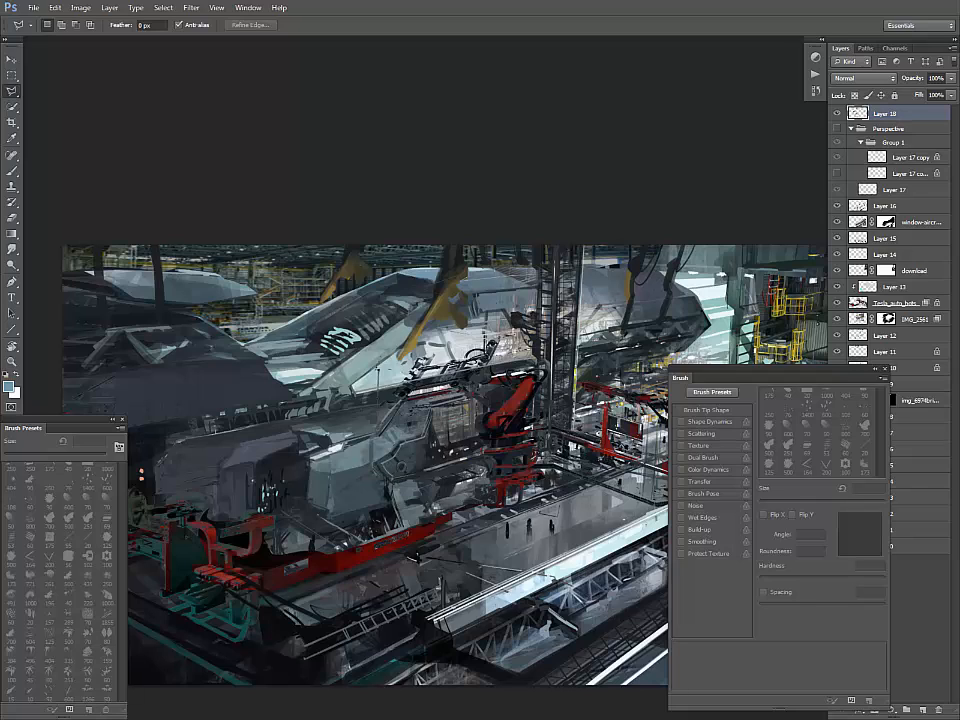
{"action": "key", "text": "b"}
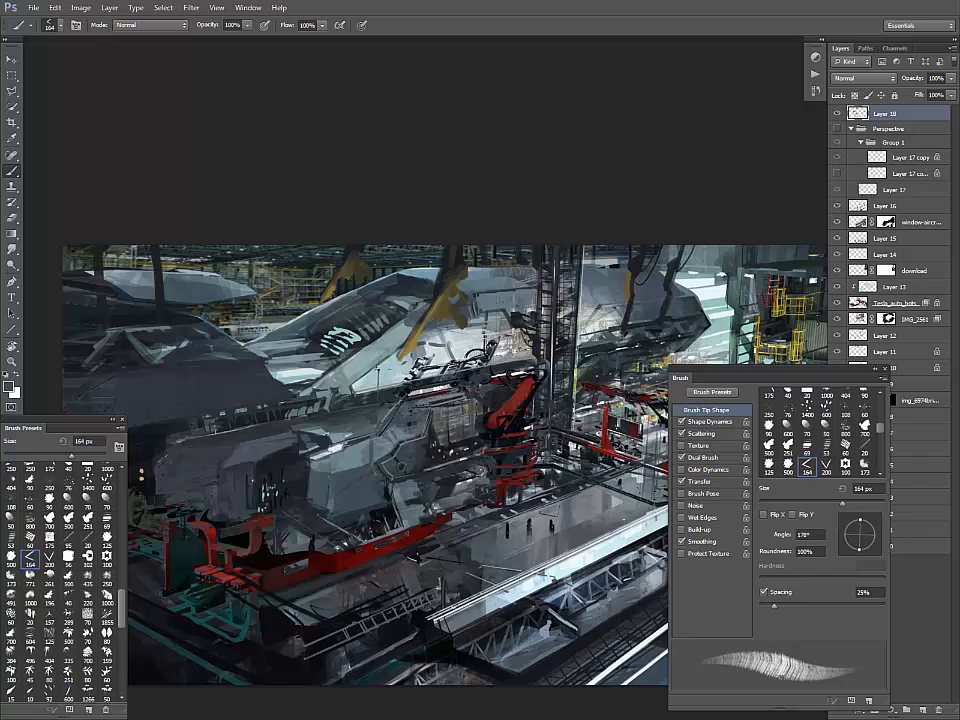
- Lasso a long strip along the background ship's sloping front hull and paint it with the textured brush
{"action": "left_click_drag", "start_coordinate": [414, 557], "coordinate": [486, 563]}
{"action": "key", "text": "l"}
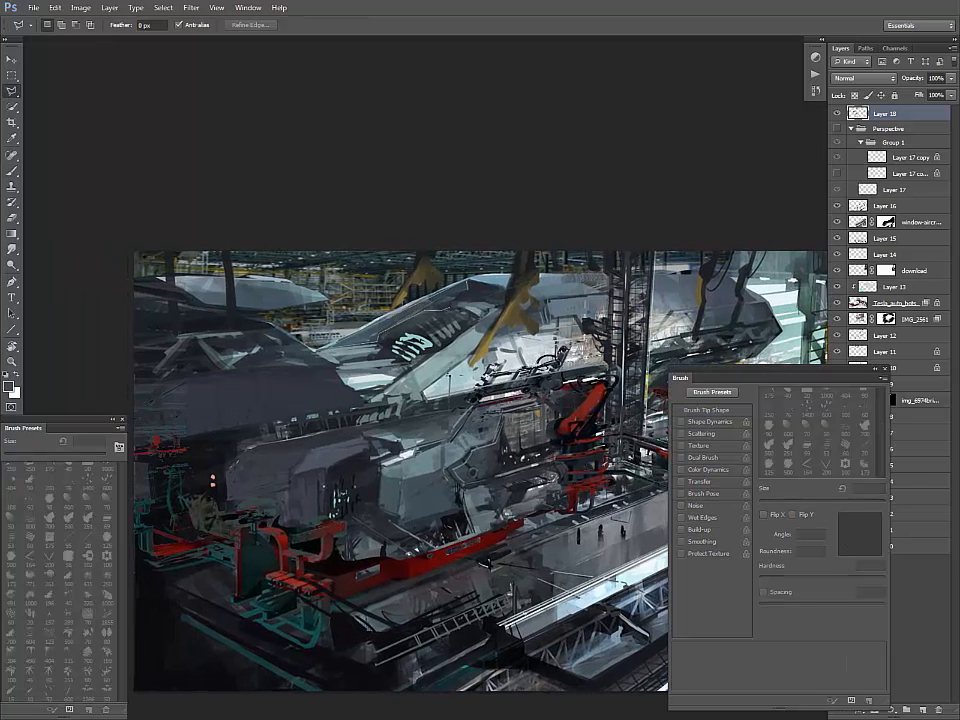
{"action": "key", "text": "b"}
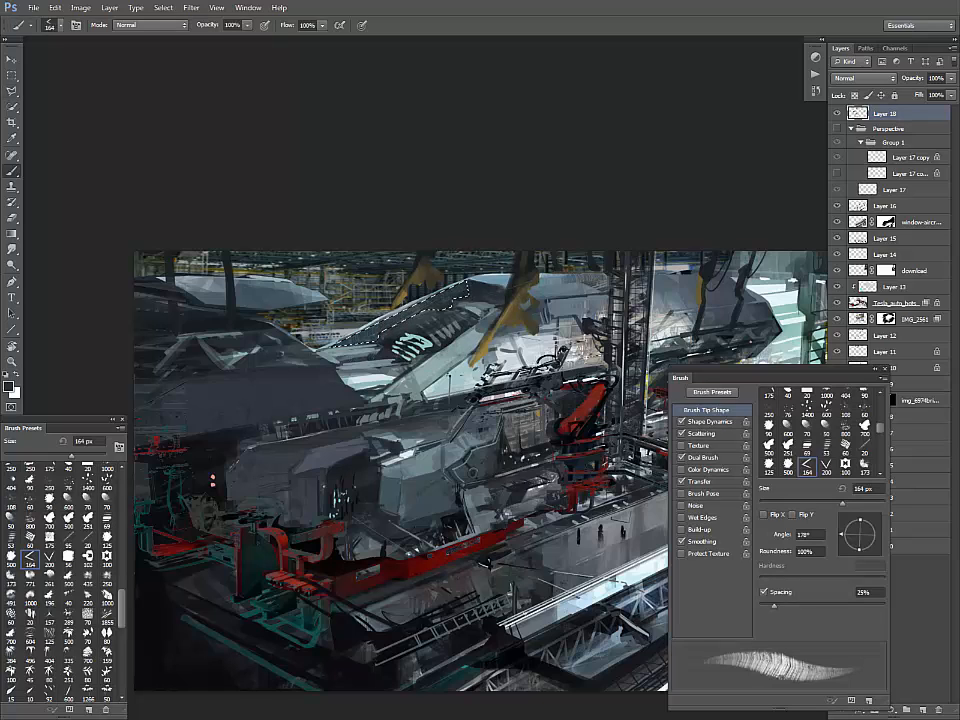
{"action": "key", "text": "l"}
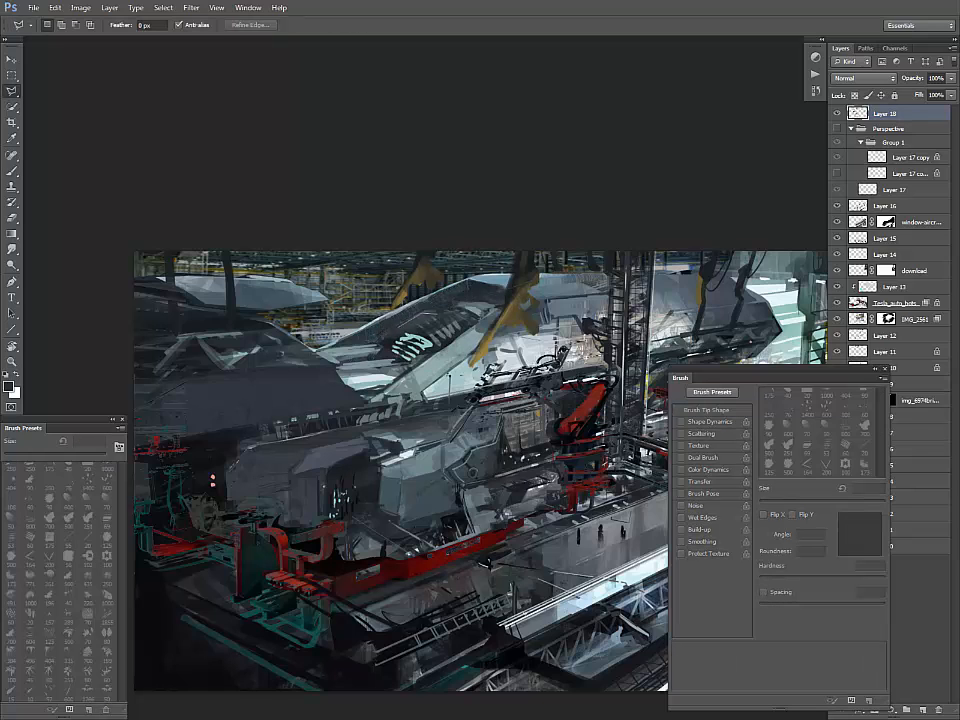
{"action": "key", "text": "b"}
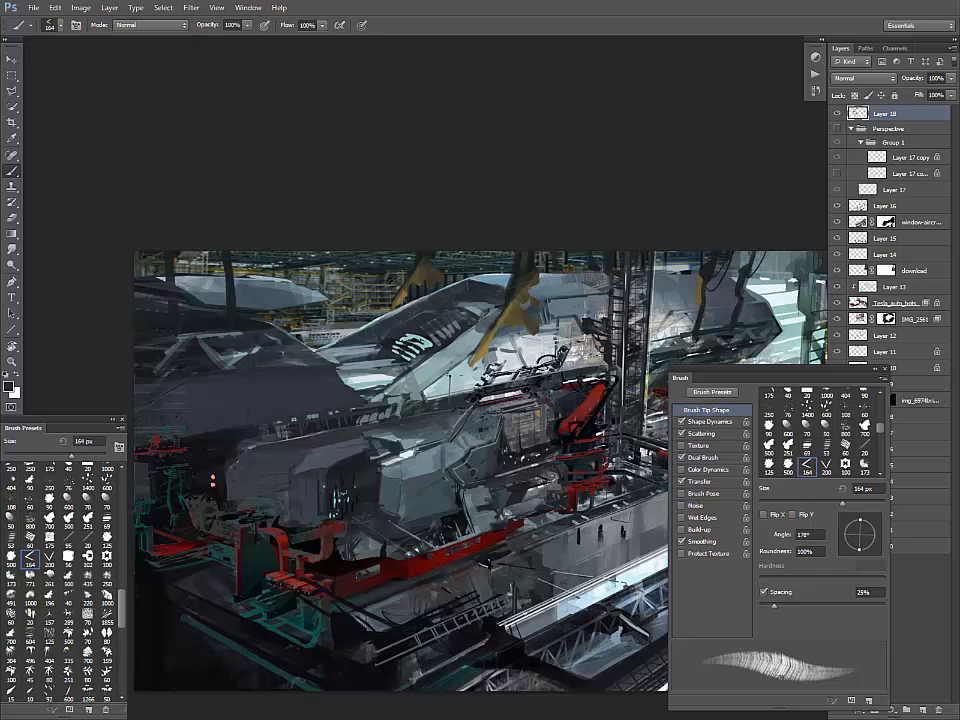
- Lasso a small panel above the background ship's vents and add textured strokes around the vent area
{"action": "key", "text": "l"}
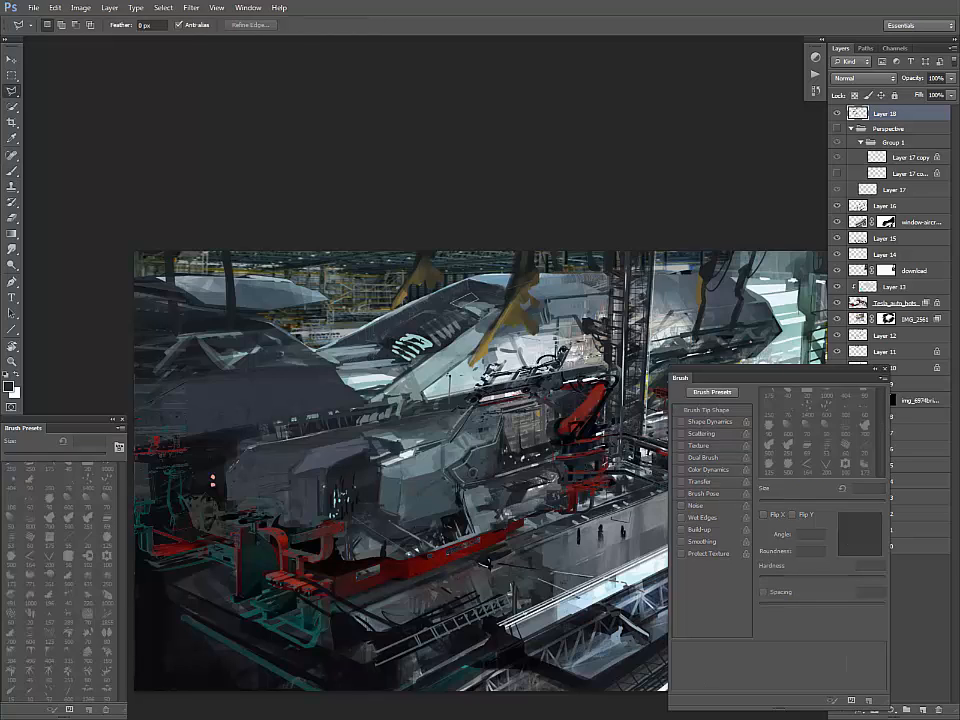
{"action": "key", "text": "b"}
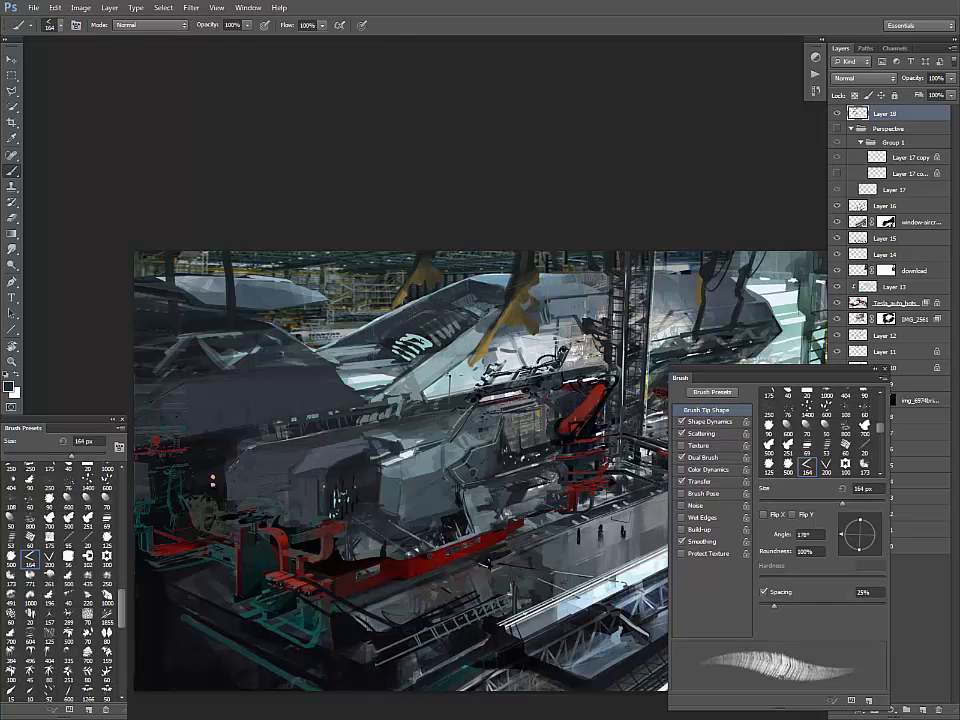
{"action": "left_click_drag", "start_coordinate": [404, 352], "coordinate": [430, 343]}
- Lasso the hull panel between the yellow crane arm and the tower, paint it in sampled greys and deselect
{"action": "left_click_drag", "start_coordinate": [480, 400], "coordinate": [407, 411]}
{"action": "key", "text": "l"}
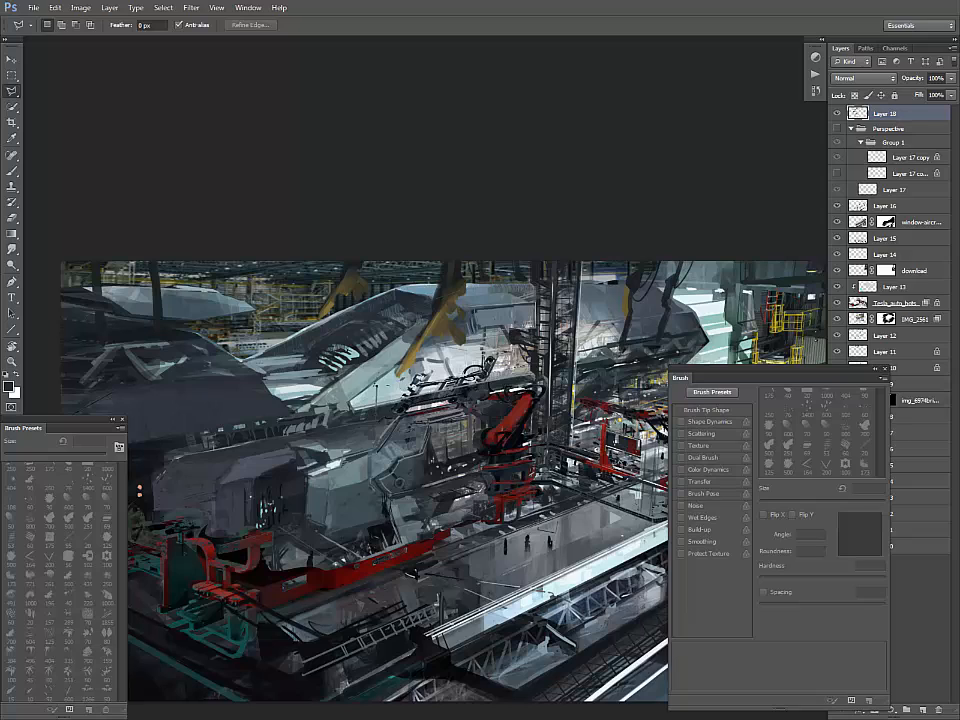
{"action": "key", "text": "b"}
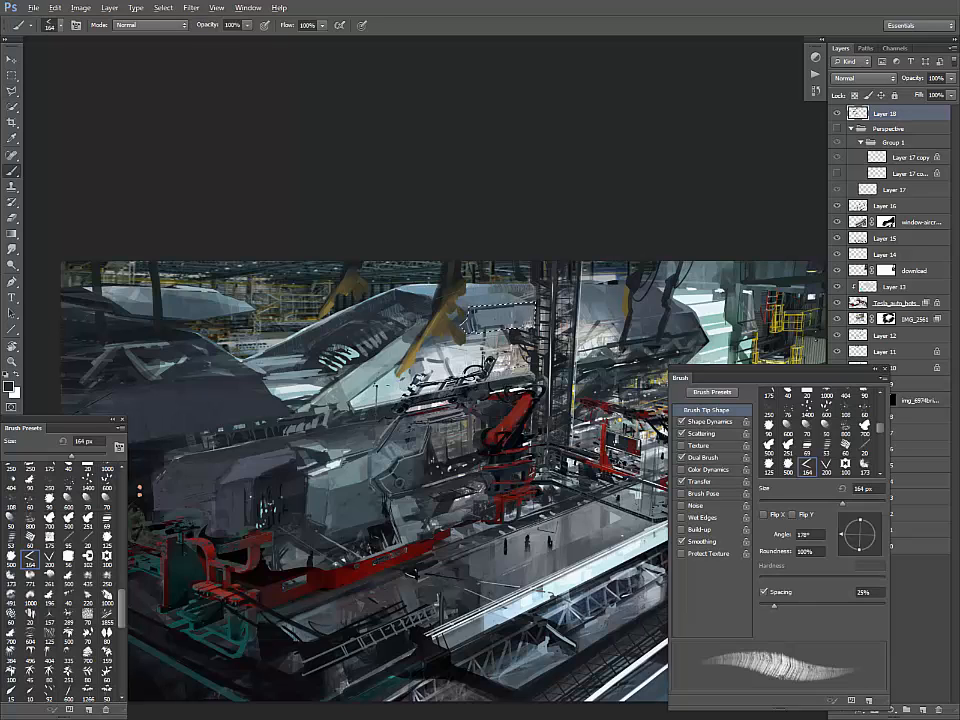
{"action": "left_click", "coordinate": [480, 328], "text": "alt"}
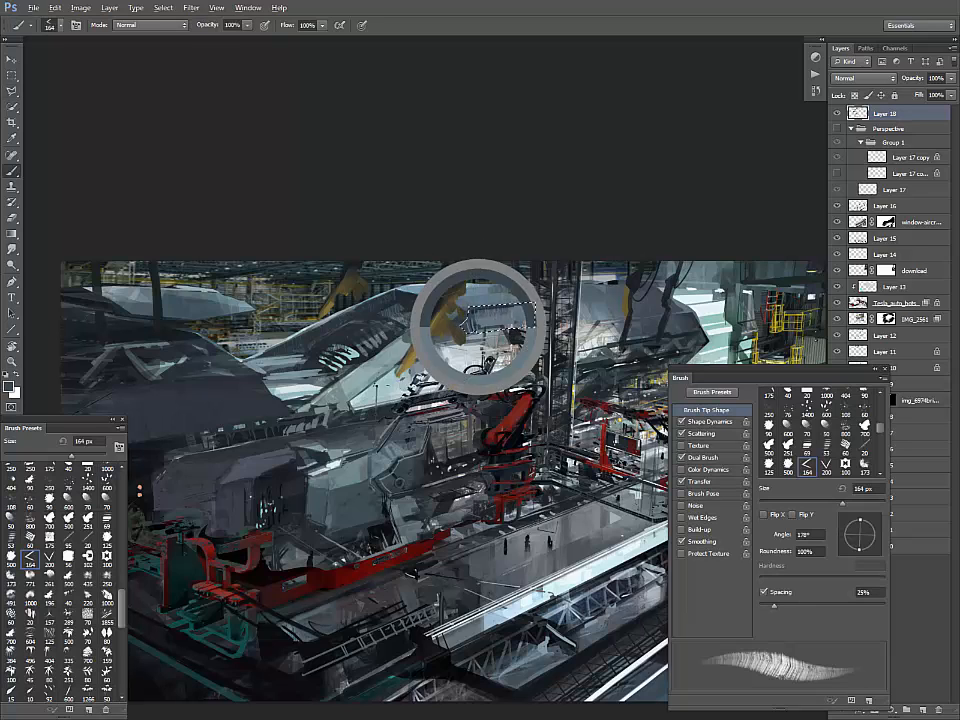
{"action": "left_click_drag", "start_coordinate": [528, 324], "coordinate": [482, 330]}
{"action": "left_click", "coordinate": [490, 324], "text": "alt"}
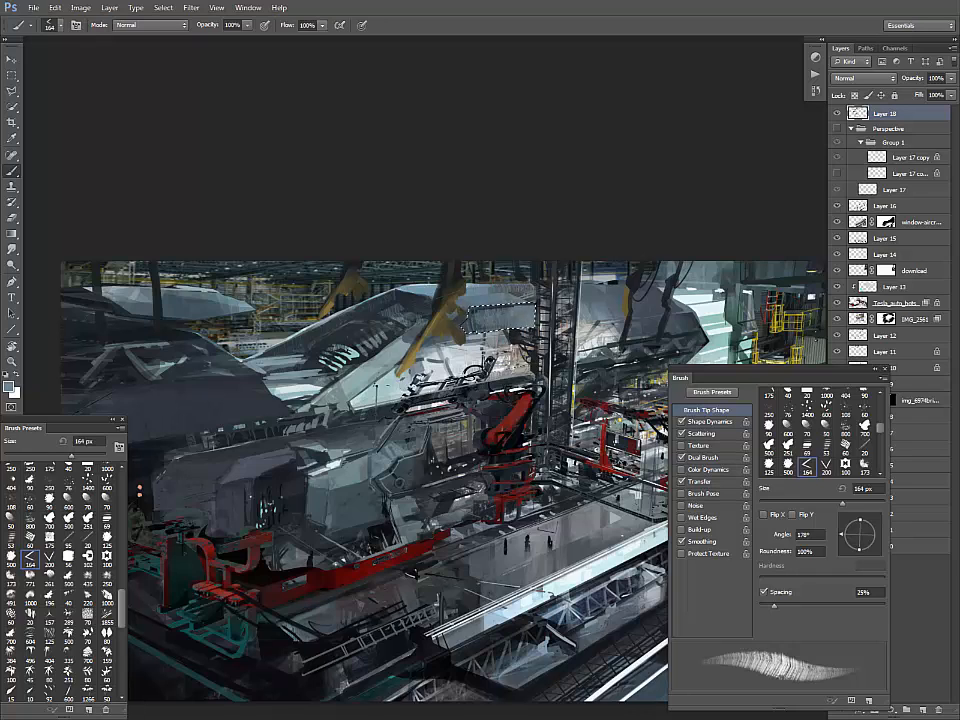
{"action": "key", "text": "ctrl+d"}
- Lasso the background ship's pale front section beside the vents and texture it with sampled light greys
{"action": "left_click", "coordinate": [474, 349], "text": "alt"}
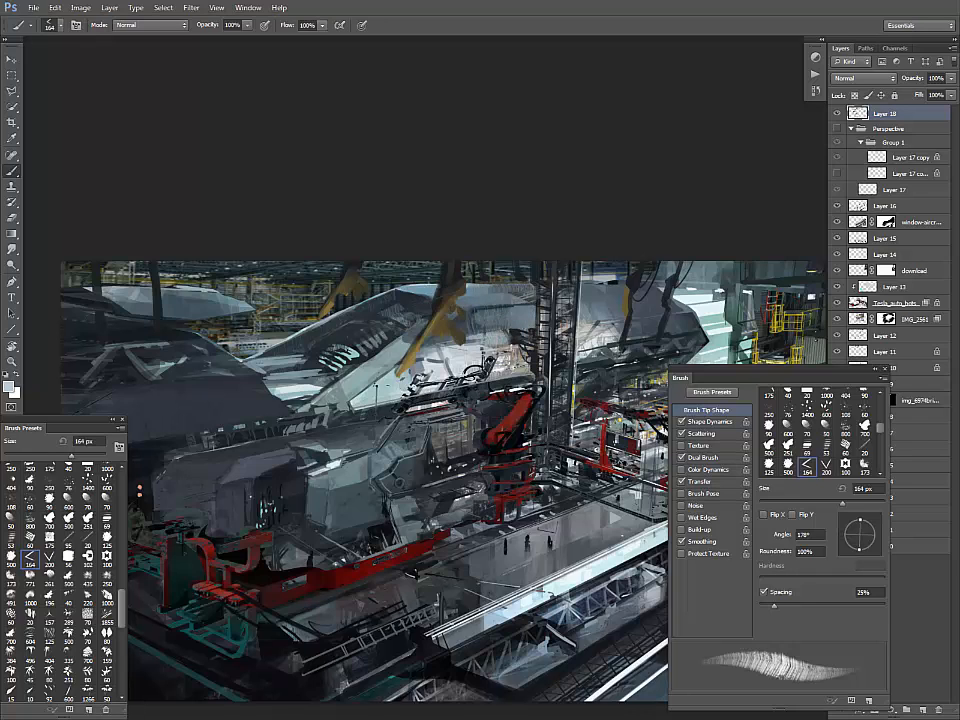
{"action": "left_click_drag", "start_coordinate": [430, 350], "coordinate": [544, 357]}
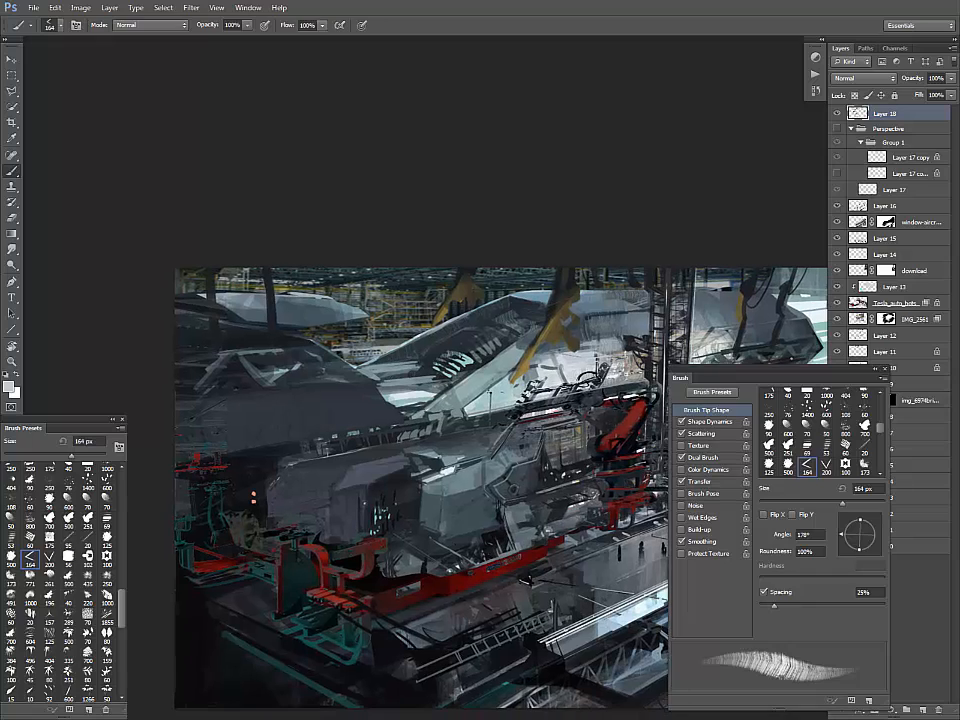
{"action": "key", "text": "l"}
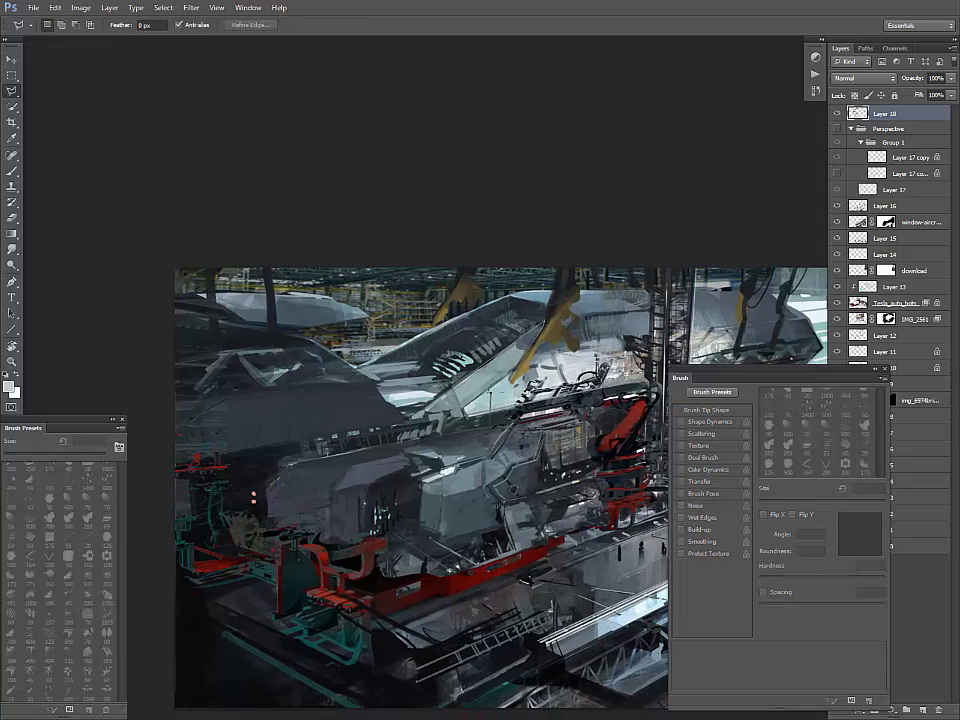
{"action": "left_click", "coordinate": [457, 393]}
{"action": "key", "text": "b"}
{"action": "left_click", "coordinate": [514, 352], "text": "alt"}
{"action": "left_click", "coordinate": [488, 366], "text": "alt"}
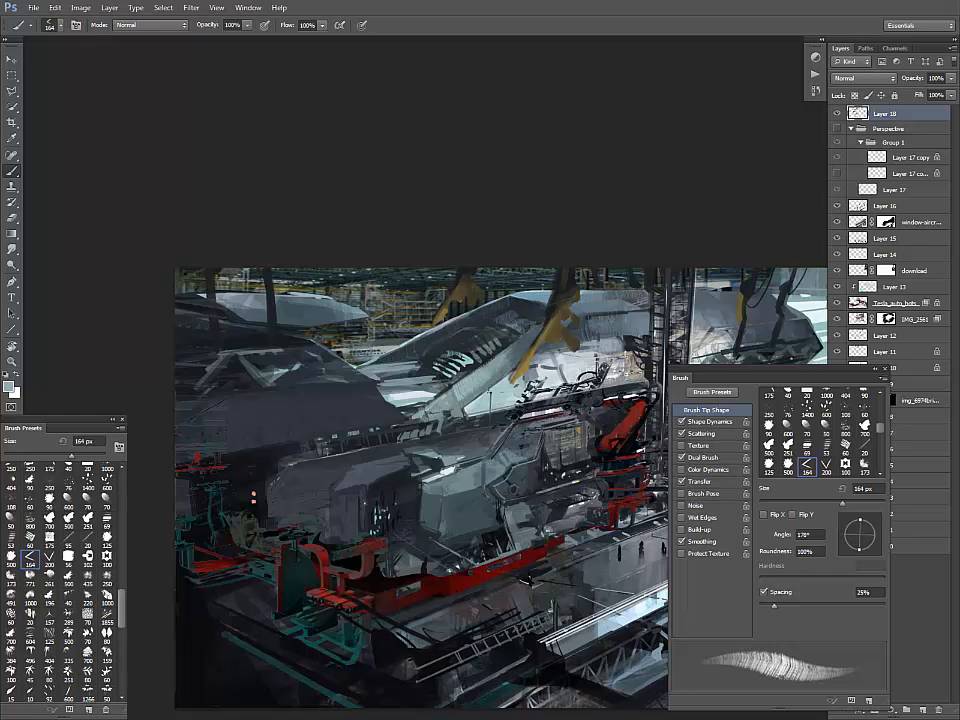
- Choose the 69 px textured brush preset and lasso a four-sided panel on the dark left ship's hull
{"action": "mouse_move", "coordinate": [560, 420]}
{"action": "left_mouse_down"}
{"action": "mouse_move", "coordinate": [377, 438]}
{"action": "mouse_move", "coordinate": [370, 407]}
{"action": "left_mouse_up"}
{"action": "key", "text": "ctrl+minus"}
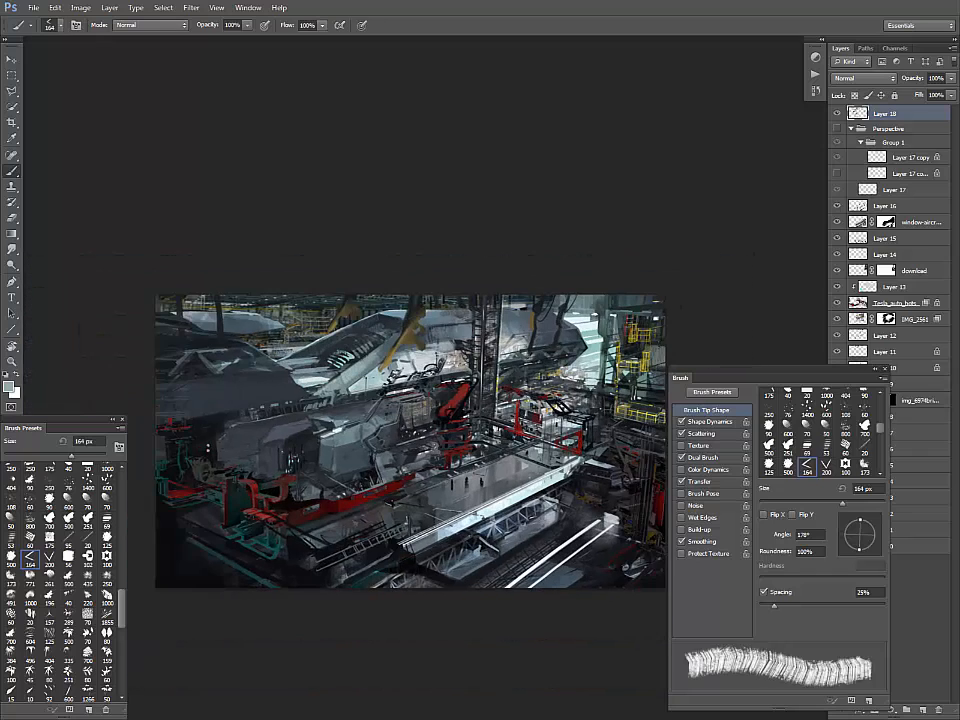
{"action": "left_click", "coordinate": [107, 520]}
{"action": "left_click_drag", "start_coordinate": [207, 440], "coordinate": [310, 440]}
{"action": "key", "text": "l"}
{"action": "left_click", "coordinate": [391, 366]}
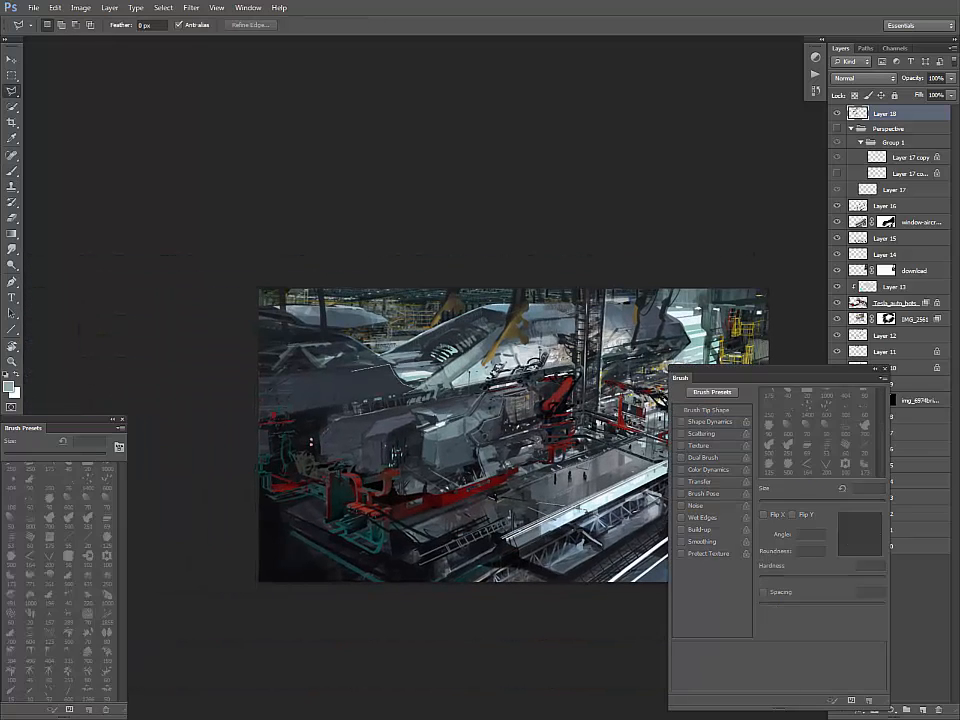
{"action": "left_click", "coordinate": [359, 372]}
{"action": "left_click", "coordinate": [354, 401]}
{"action": "left_click", "coordinate": [413, 389]}
- Enlarge the textured brush to 700 px for the selected hull panel and hide the selection outline
{"action": "key", "text": "b"}
{"action": "key", "text": "bracketright"}
{"action": "key", "text": "bracketright"}
{"action": "key", "text": "bracketright"}
{"action": "key", "text": "bracketright"}
{"action": "key", "text": "bracketright"}
{"action": "key", "text": "bracketright"}
{"action": "key", "text": "bracketright"}
{"action": "key", "text": "bracketright"}
{"action": "key", "text": "bracketright"}
{"action": "key", "text": "bracketright"}
{"action": "key", "text": "bracketright"}
{"action": "key", "text": "bracketright"}
{"action": "key", "text": "bracketright"}
{"action": "key", "text": "bracketright"}
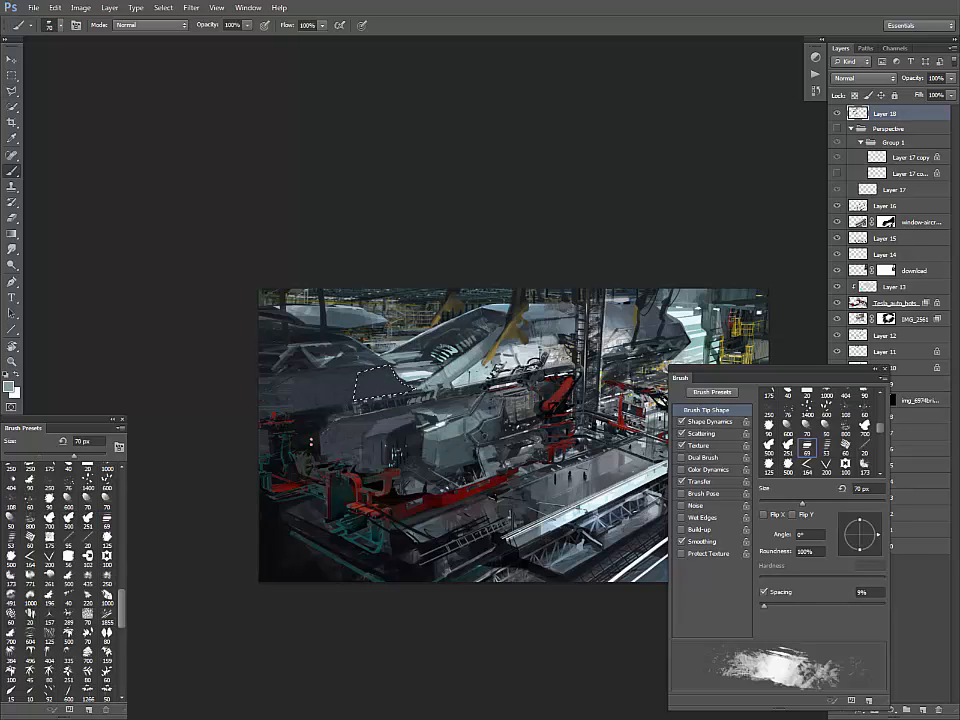
{"action": "key", "text": "ctrl+h"}
- Choose the 164 px textured brush preset and lasso the dark left ship's lower hull out past the canvas edge
{"action": "left_click", "coordinate": [88, 540]}
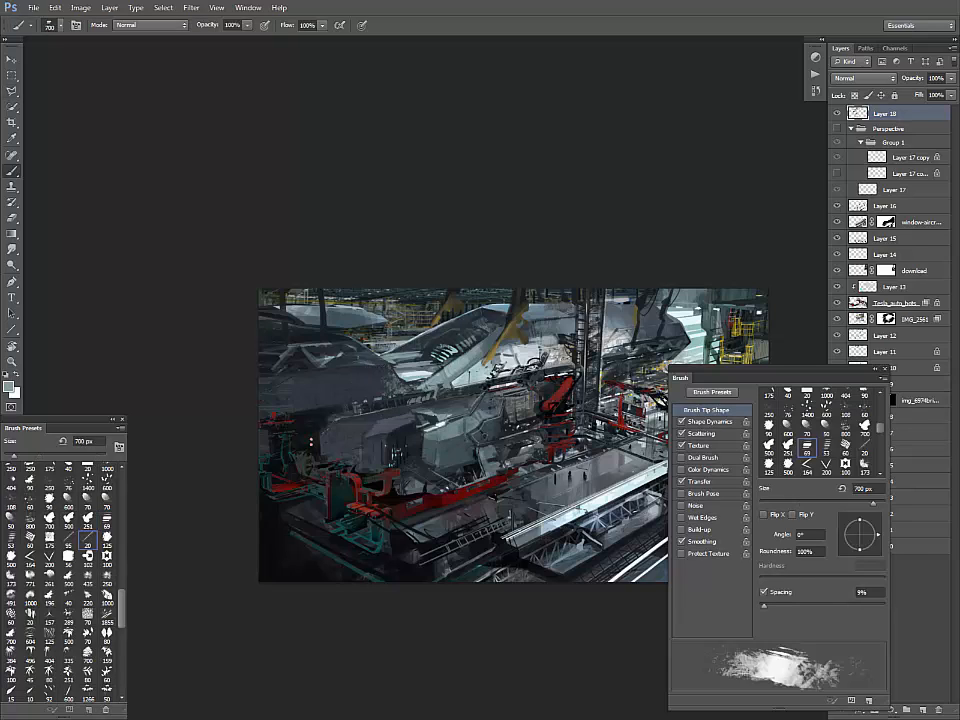
{"action": "left_click", "coordinate": [30, 573]}
{"action": "left_click", "coordinate": [49, 573]}
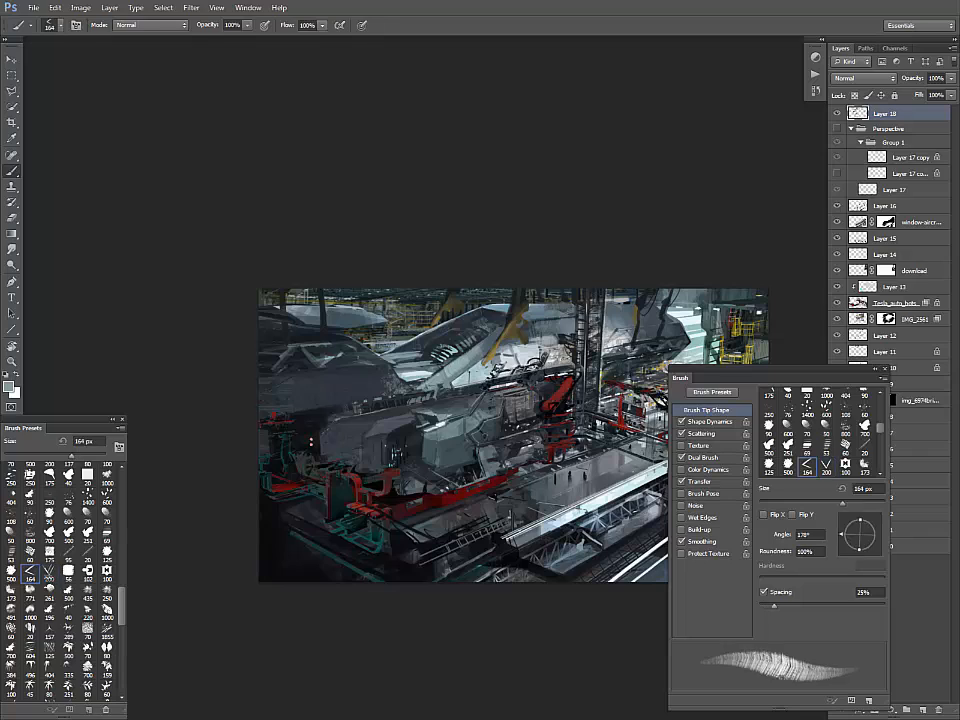
{"action": "key", "text": "l"}
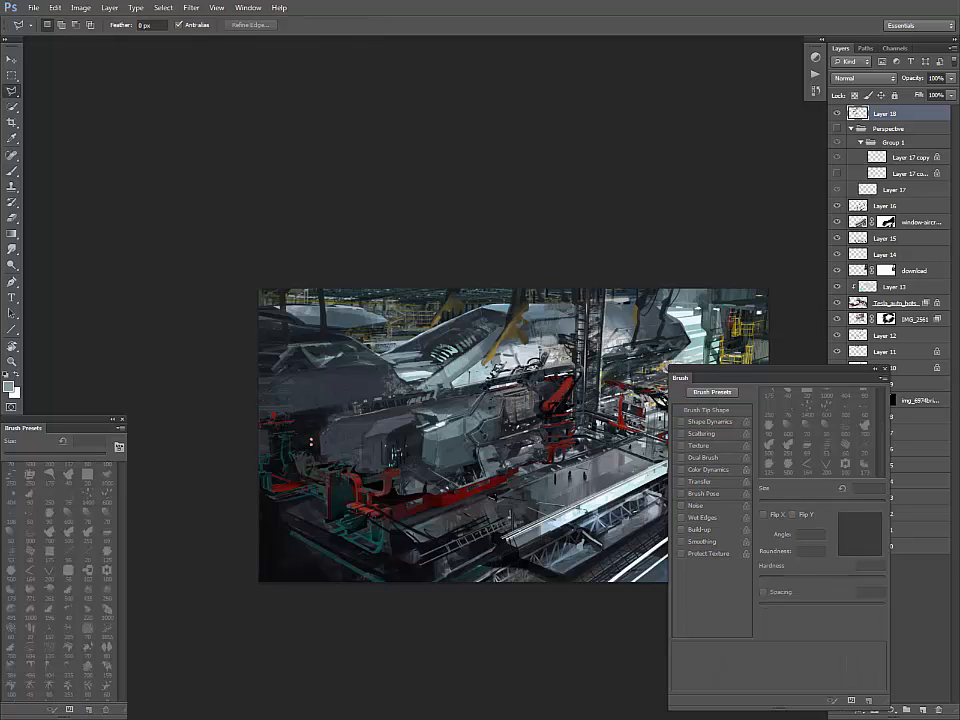
{"action": "left_click", "coordinate": [257, 413]}
{"action": "left_click", "coordinate": [415, 388]}
{"action": "left_click", "coordinate": [371, 352]}
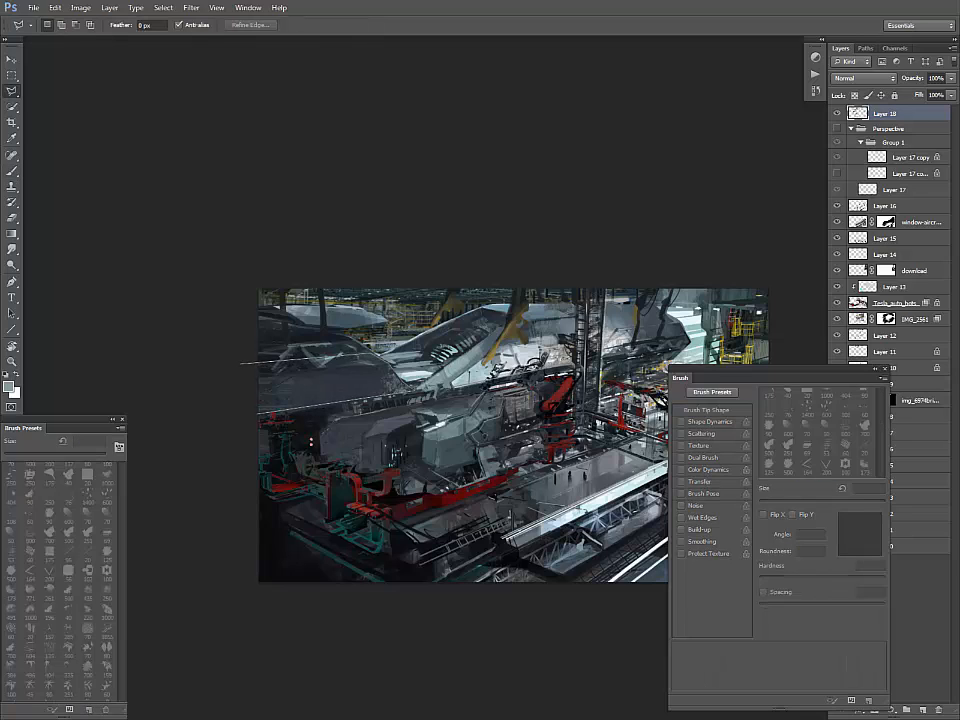
{"action": "double_click", "coordinate": [240, 363]}
- Enlarge the brush to 500 px, texture the selected lower hull with a sampled dark tone and deselect
{"action": "key", "text": "b"}
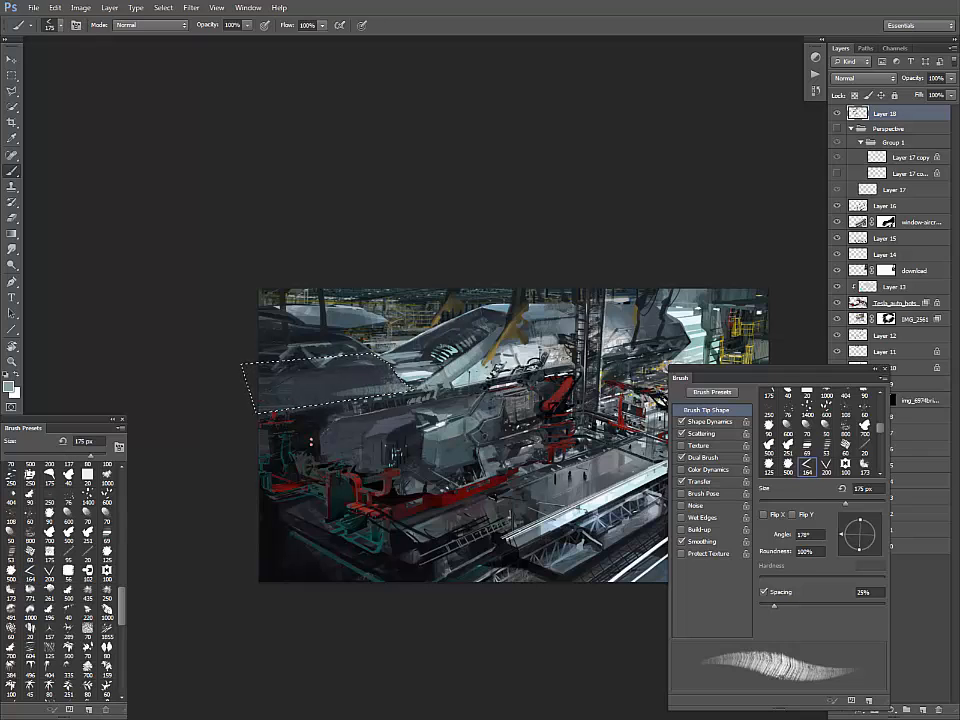
{"action": "key", "text": "bracketright"}
{"action": "key", "text": "bracketright"}
{"action": "key", "text": "bracketright"}
{"action": "key", "text": "bracketright"}
{"action": "key", "text": "bracketright"}
{"action": "left_click", "coordinate": [270, 373], "text": "alt"}
{"action": "mouse_move", "coordinate": [270, 386]}
{"action": "left_mouse_down"}
{"action": "mouse_move", "coordinate": [378, 382]}
{"action": "mouse_move", "coordinate": [413, 405]}
{"action": "mouse_move", "coordinate": [304, 410]}
{"action": "mouse_move", "coordinate": [343, 397]}
{"action": "left_mouse_up"}
{"action": "key", "text": "ctrl+d"}
- Lasso the top facet of the foreground ship's boxy section, paint it with a sampled grey and deselect
{"action": "key", "text": "ctrl+plus"}
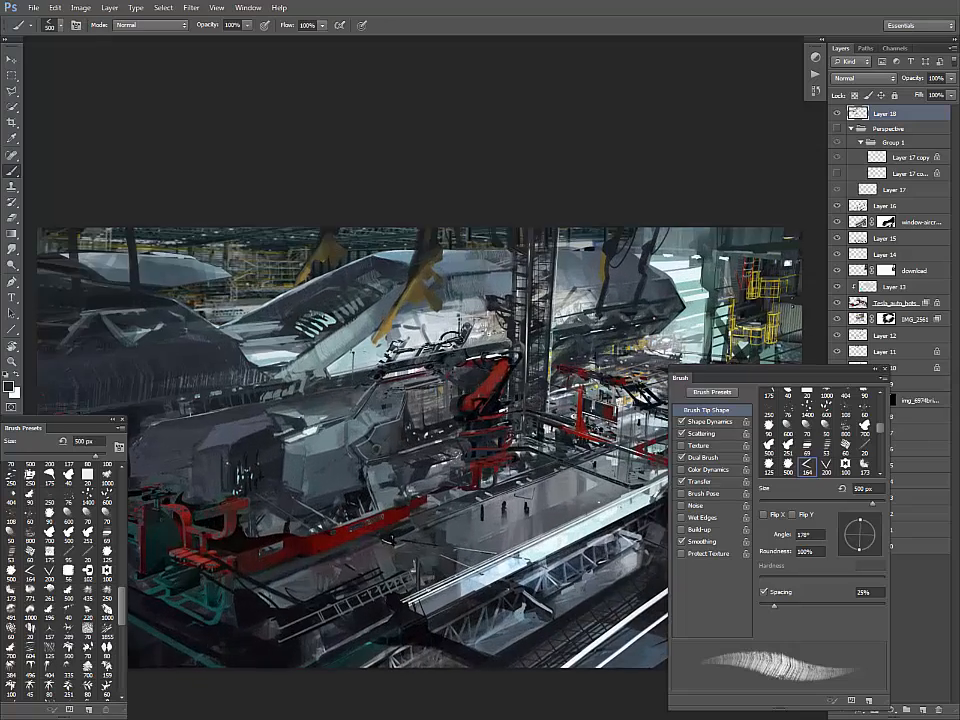
{"action": "left_click_drag", "start_coordinate": [435, 494], "coordinate": [611, 473]}
{"action": "key", "text": "l"}
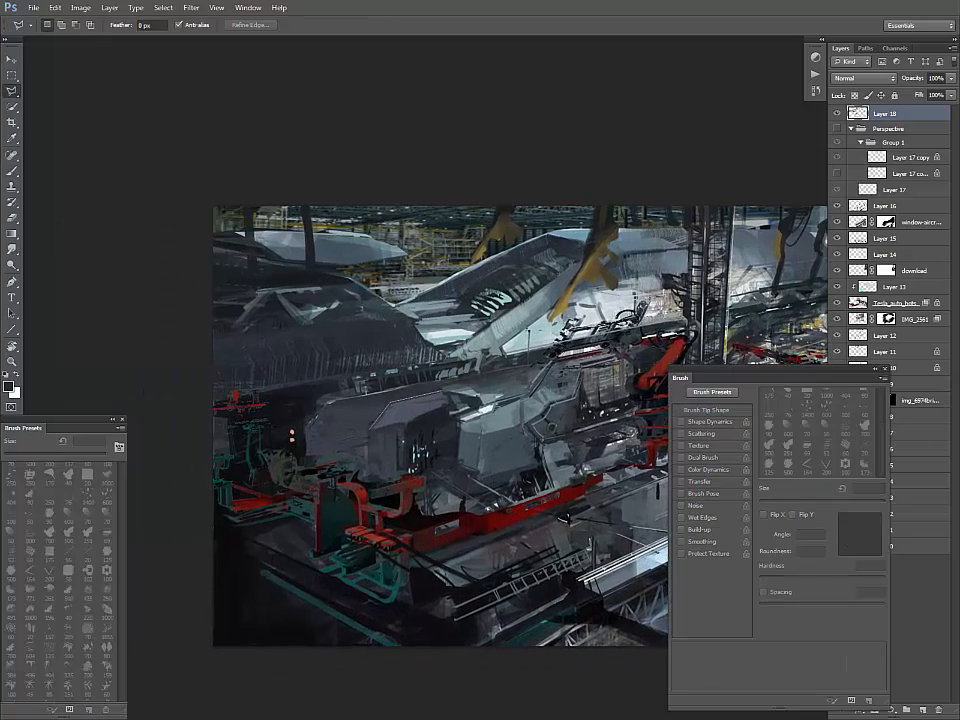
{"action": "left_click", "coordinate": [370, 430]}
{"action": "left_click", "coordinate": [457, 413]}
{"action": "left_click", "coordinate": [445, 390]}
{"action": "double_click", "coordinate": [391, 402]}
{"action": "key", "text": "b"}
{"action": "left_click", "coordinate": [425, 402], "text": "alt"}
{"action": "left_click_drag", "start_coordinate": [395, 408], "coordinate": [440, 402]}
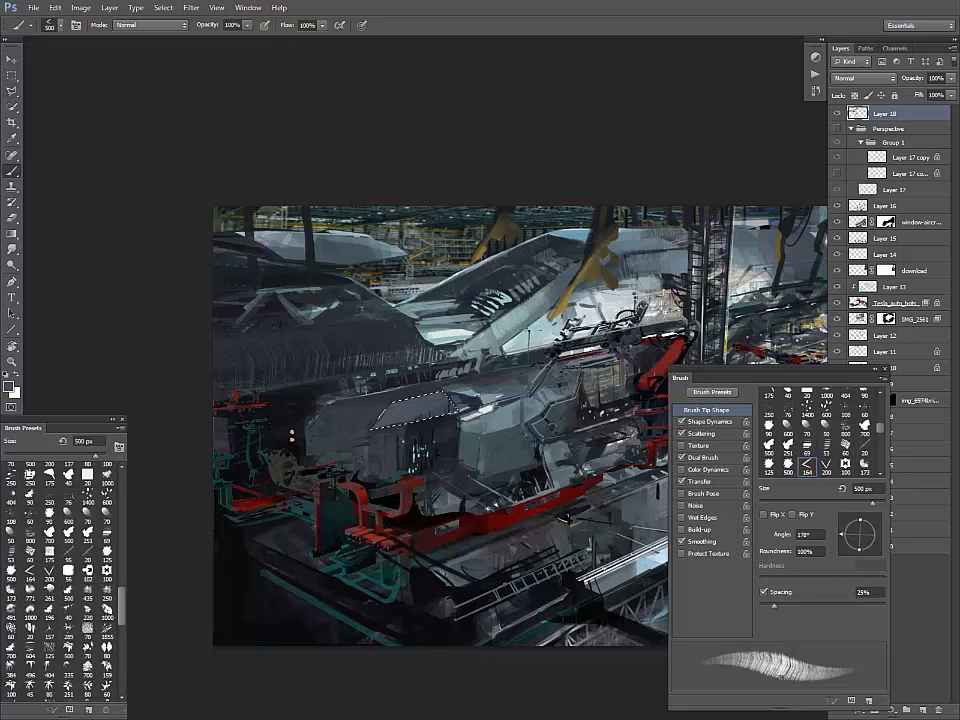
{"action": "key", "text": "ctrl+d"}
- Choose the 424 px triangle brush preset, sample a grey-green from the hull and reduce the brush to 100 px
{"action": "left_click", "coordinate": [467, 401], "text": "alt"}
{"action": "left_click", "coordinate": [88, 554]}
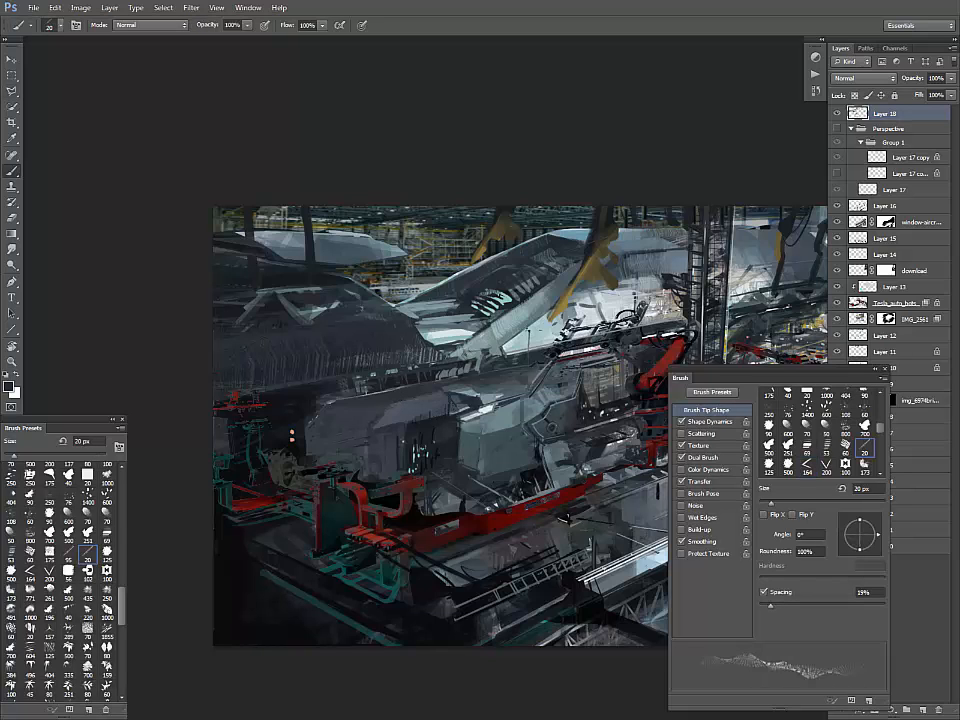
{"action": "left_click_drag", "start_coordinate": [122, 606], "coordinate": [122, 652]}
{"action": "left_click", "coordinate": [11, 532]}
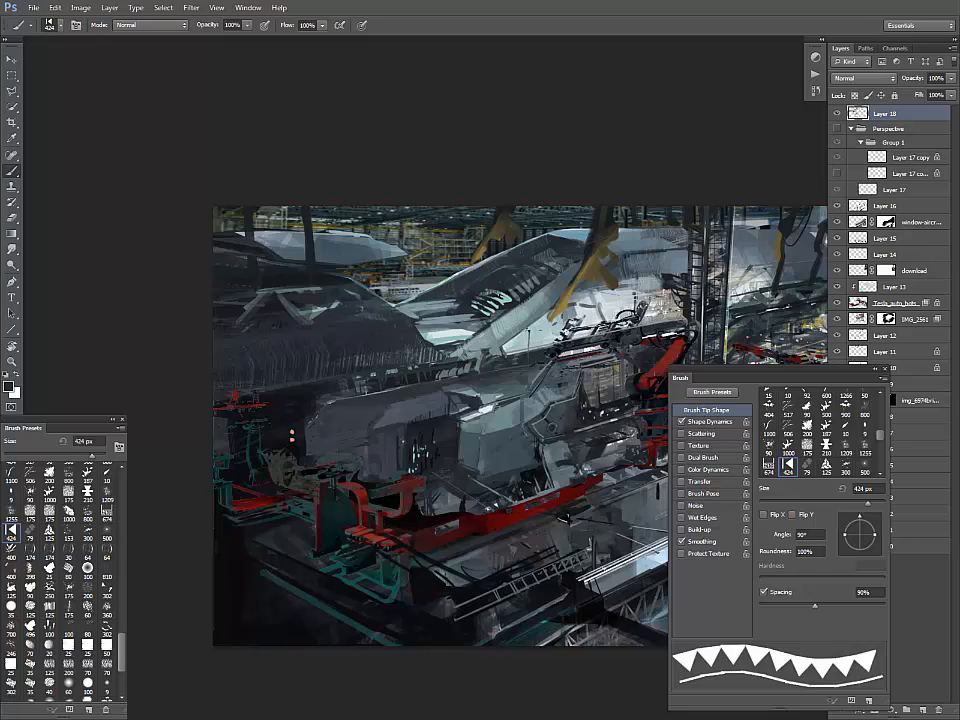
{"action": "left_click", "coordinate": [374, 373], "text": "alt"}
{"action": "key", "text": "bracketleft"}
{"action": "key", "text": "bracketleft"}
{"action": "key", "text": "bracketleft"}
{"action": "key", "text": "bracketleft"}
{"action": "key", "text": "bracketleft"}
{"action": "key", "text": "bracketleft"}
{"action": "key", "text": "bracketleft"}
{"action": "key", "text": "bracketleft"}
- Add a new layer and paint a row of grey-green triangles along the left ship's lower hull edge
{"action": "left_click_drag", "start_coordinate": [331, 389], "coordinate": [494, 361]}
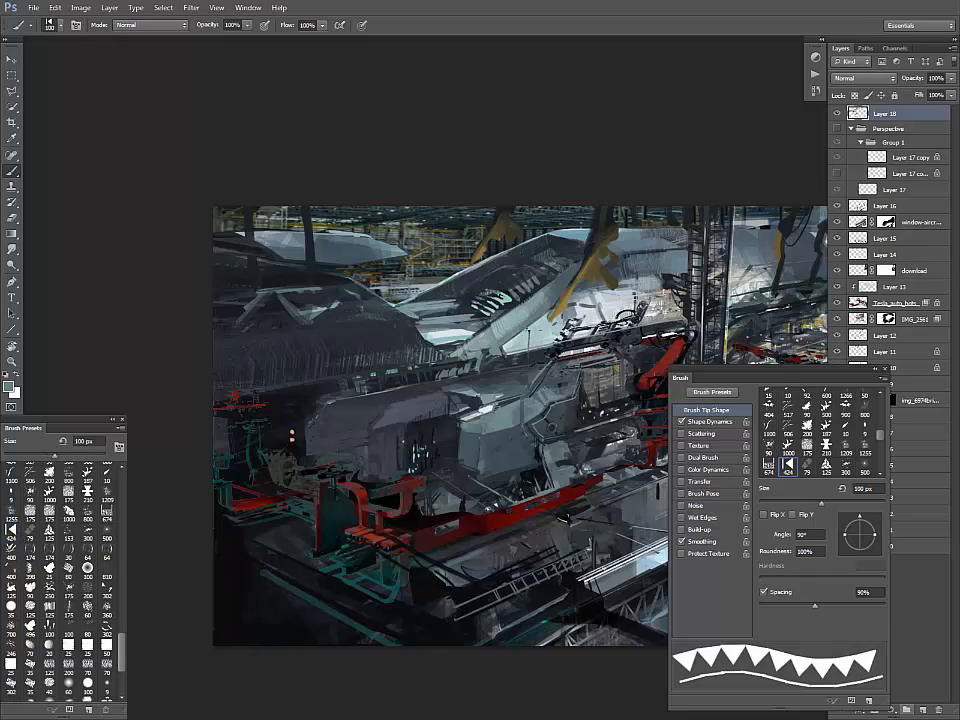
{"action": "key", "text": "ctrl+shift+alt+n"}
{"action": "left_click_drag", "start_coordinate": [268, 408], "coordinate": [486, 364]}
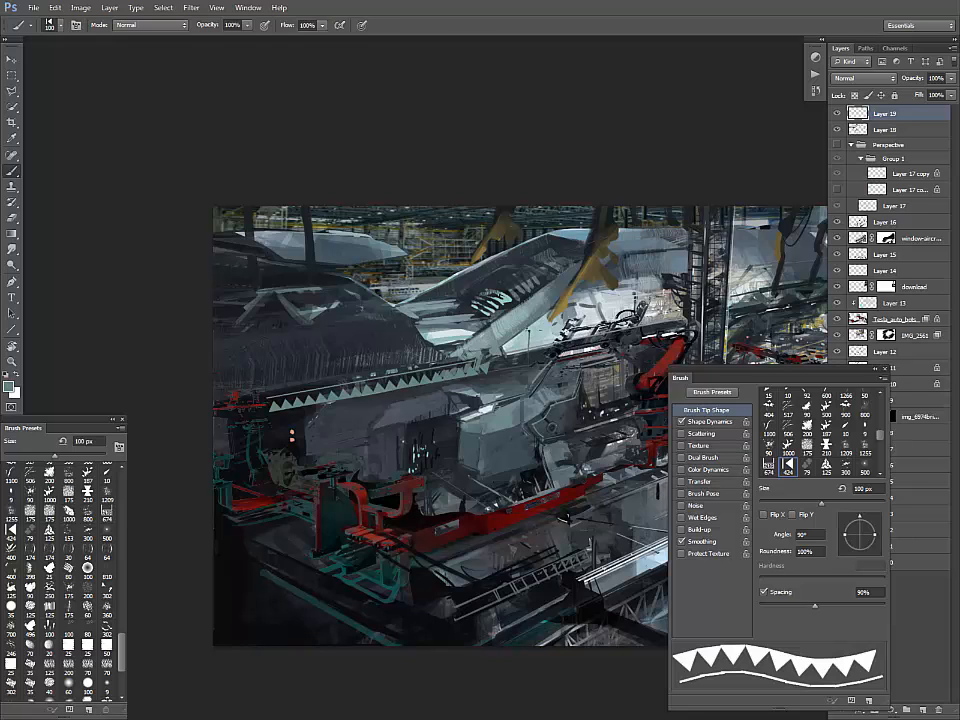
- Transform the triangle row by rotating, skewing and narrowing it to follow the hull's perspective
{"action": "key", "text": "ctrl+t"}
{"action": "left_click_drag", "start_coordinate": [267, 360], "coordinate": [273, 344]}
{"action": "left_click_drag", "start_coordinate": [267, 410], "coordinate": [292, 371]}
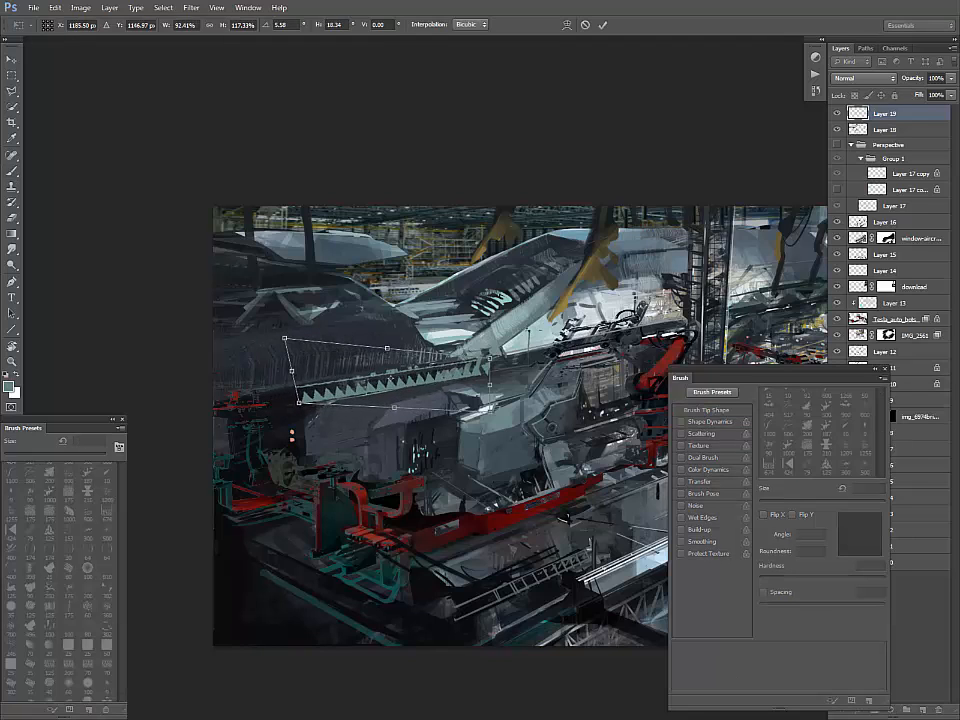
{"action": "left_click_drag", "start_coordinate": [490, 412], "coordinate": [490, 401]}
{"action": "key", "text": "Return"}
- Lock Layer 19's transparent pixels, then paint over the triangles with the enlarged 100 px spiky preset and a sampled colour
{"action": "key", "text": "slash"}
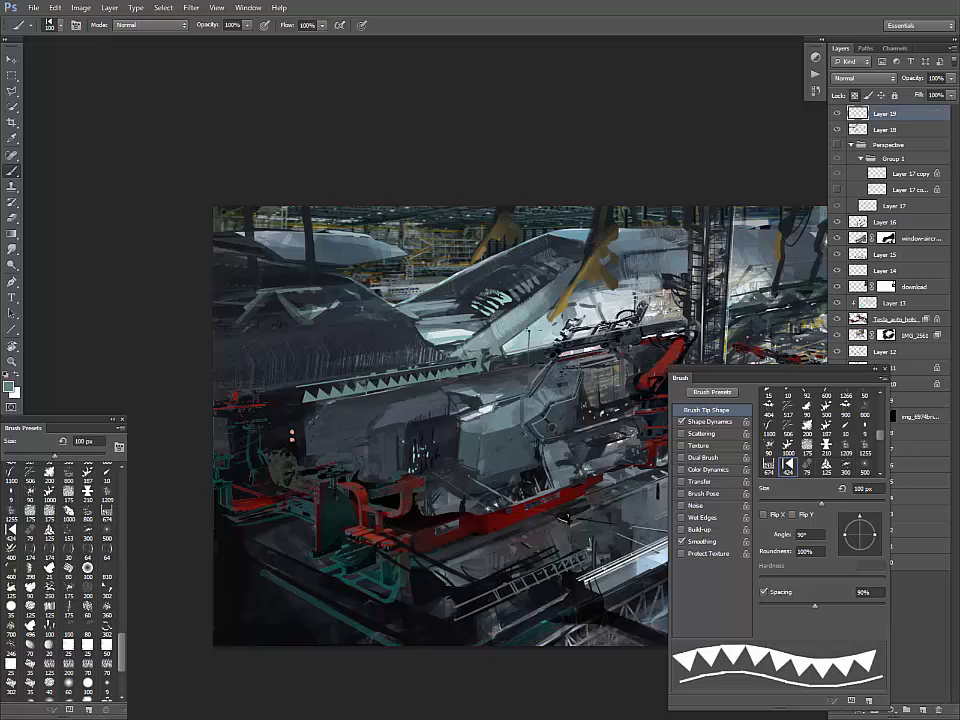
{"action": "left_click", "coordinate": [106, 550]}
{"action": "scroll", "coordinate": [62, 575], "scroll_direction": "down", "scroll_amount": 5}
{"action": "left_click", "coordinate": [49, 534]}
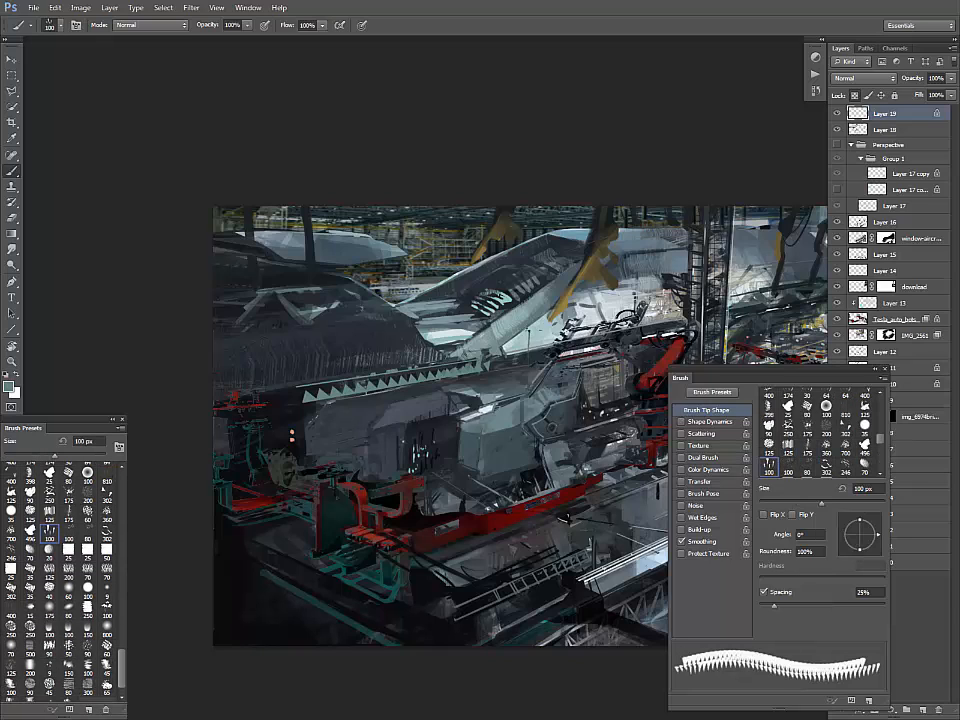
{"action": "left_click", "coordinate": [569, 352], "text": "alt"}
{"action": "key", "text": "bracketright"}
{"action": "key", "text": "bracketright"}
{"action": "key", "text": "bracketright"}
{"action": "key", "text": "bracketright"}
{"action": "key", "text": "bracketright"}
{"action": "key", "text": "bracketright"}
{"action": "key", "text": "bracketright"}
{"action": "key", "text": "bracketright"}
{"action": "key", "text": "bracketright"}
{"action": "left_click_drag", "start_coordinate": [318, 391], "coordinate": [470, 371]}
- Sample a near-black and repaint the triangle strip with the spiky brush at 250 px
{"action": "left_click", "coordinate": [552, 353], "text": "alt"}
{"action": "key", "text": "bracketleft"}
{"action": "key", "text": "bracketleft"}
{"action": "key", "text": "bracketleft"}
{"action": "key", "text": "bracketleft"}
{"action": "left_click_drag", "start_coordinate": [314, 389], "coordinate": [482, 367]}
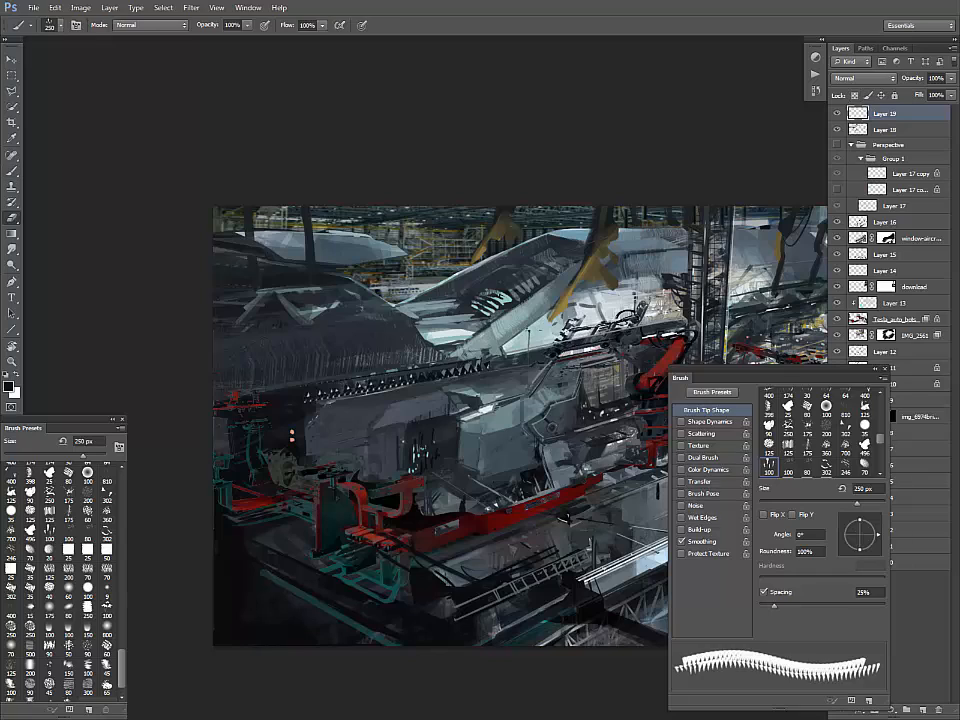
- Extend the toothed strip toward the canvas's left edge with the 250 px spiky brush in a sampled dark grey
{"action": "key", "text": "e"}
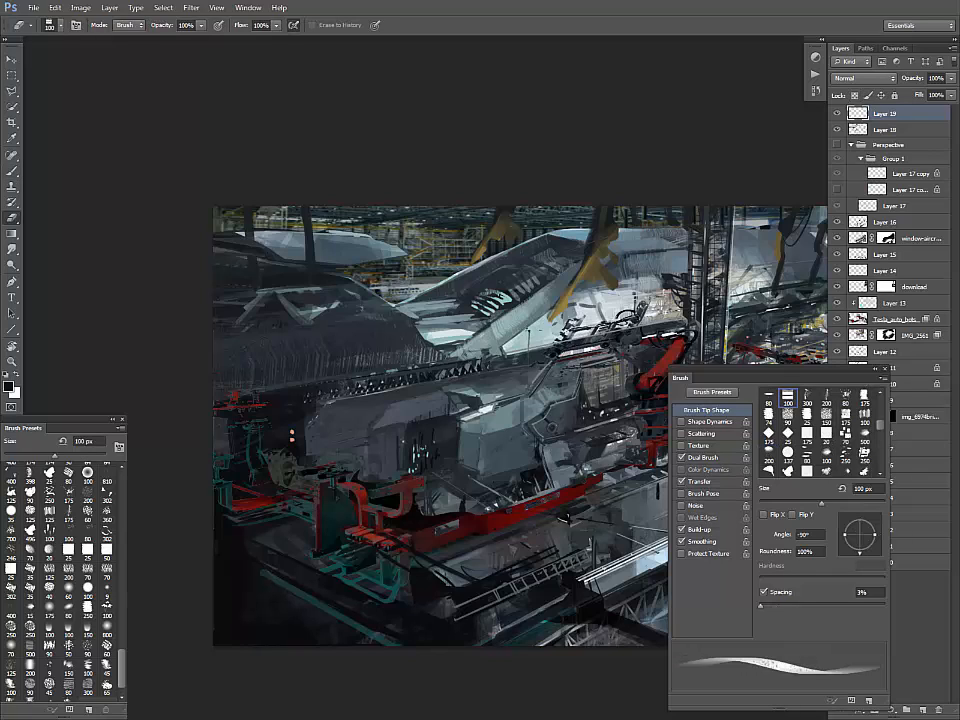
{"action": "key", "text": "b"}
{"action": "left_click", "coordinate": [290, 432], "text": "alt"}
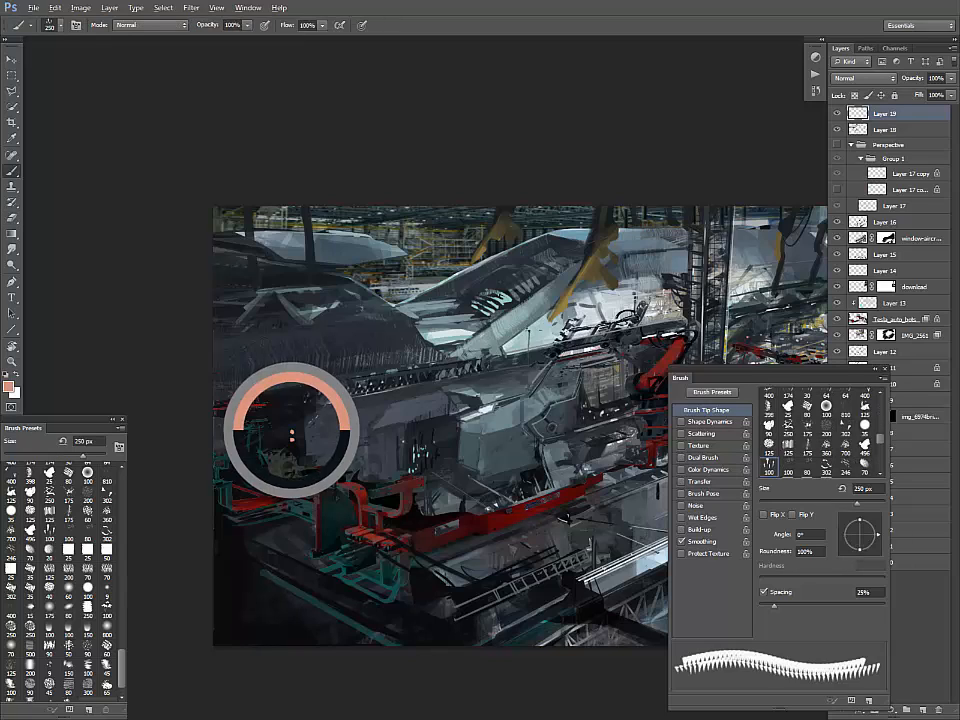
{"action": "left_click", "coordinate": [292, 398], "text": "alt"}
{"action": "left_click_drag", "start_coordinate": [288, 402], "coordinate": [224, 408]}
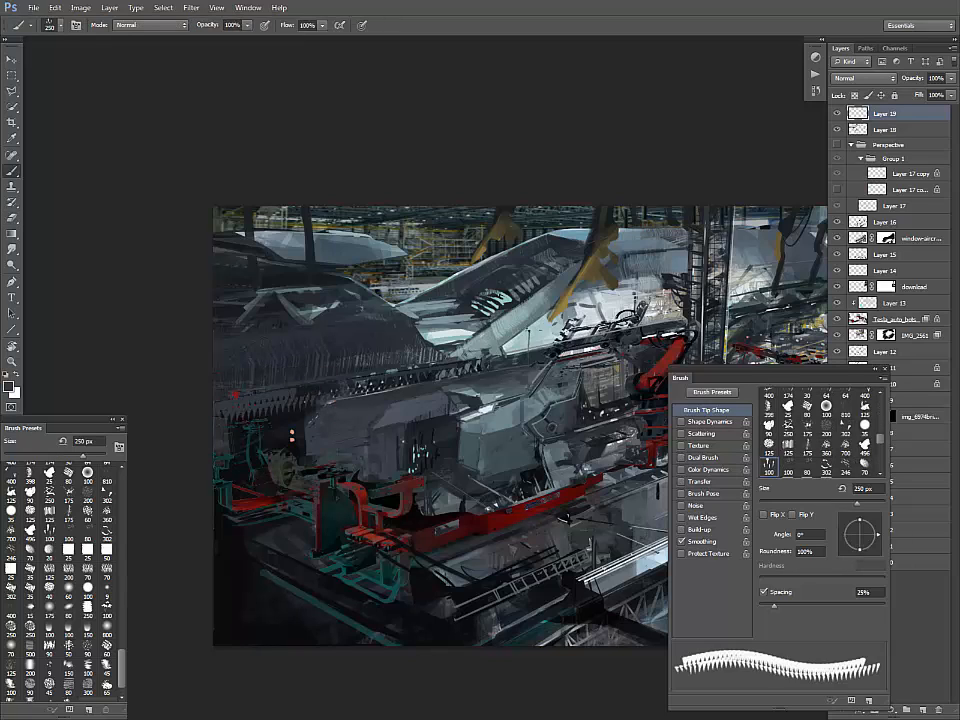
- Choose the 50 px square brush preset and paint a sampled near-black stroke along the strip's left end
{"action": "left_click", "coordinate": [107, 551]}
{"action": "left_click", "coordinate": [299, 411], "text": "alt"}
{"action": "mouse_move", "coordinate": [290, 402]}
{"action": "left_mouse_down"}
{"action": "mouse_move", "coordinate": [218, 406]}
{"action": "mouse_move", "coordinate": [230, 397]}
{"action": "mouse_move", "coordinate": [215, 413]}
{"action": "left_mouse_up"}
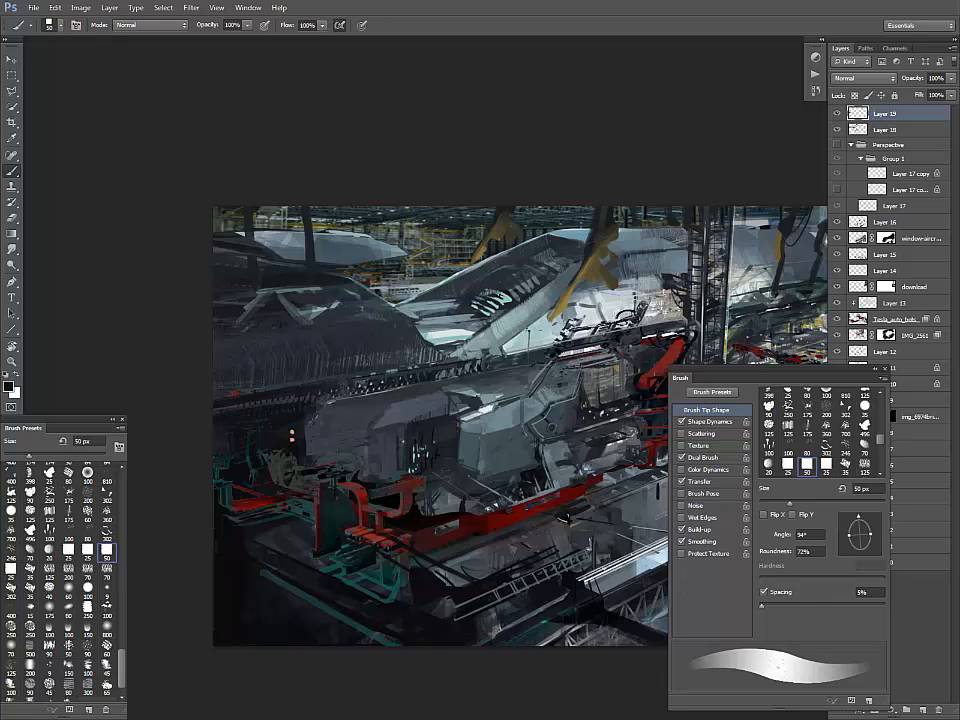
- Touch up the background ship's pale side below the yellow crane arm with sampled light and blue-grey tones
{"action": "mouse_move", "coordinate": [587, 308]}
{"action": "left_mouse_down"}
{"action": "mouse_move", "coordinate": [416, 320]}
{"action": "mouse_move", "coordinate": [408, 340]}
{"action": "mouse_move", "coordinate": [416, 338]}
{"action": "left_mouse_up"}
{"action": "left_click", "coordinate": [408, 344], "text": "alt"}
{"action": "left_click", "coordinate": [309, 251], "text": "alt"}
{"action": "left_click", "coordinate": [420, 336], "text": "alt"}
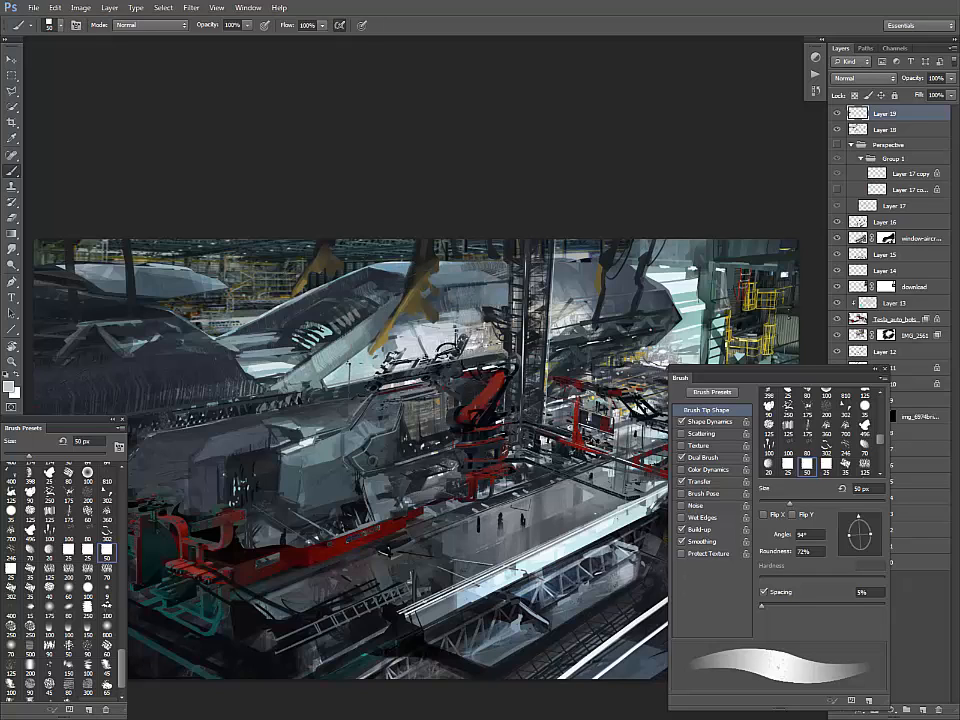
{"action": "left_click", "coordinate": [381, 357], "text": "alt"}
{"action": "left_click", "coordinate": [381, 359], "text": "alt"}
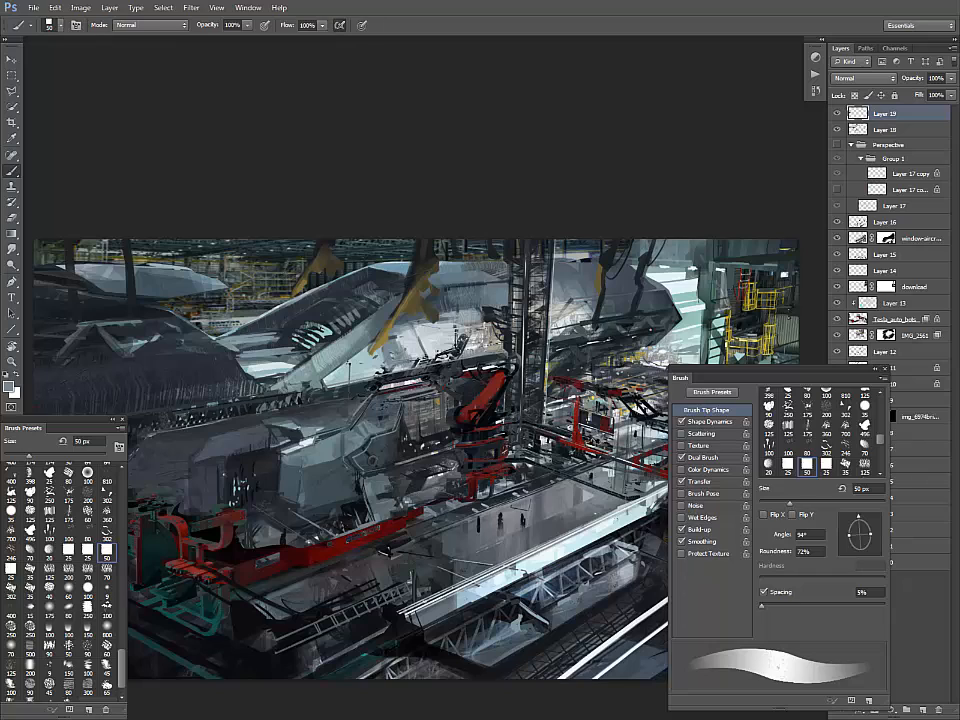
- Reduce the square brush to 15 px and refine the ships' hull panels with sampled greys
{"action": "left_click", "coordinate": [312, 263], "text": "alt"}
{"action": "left_click", "coordinate": [300, 271], "text": "alt"}
{"action": "key", "text": "bracketleft"}
{"action": "key", "text": "bracketleft"}
{"action": "key", "text": "bracketleft"}
{"action": "key", "text": "bracketleft"}
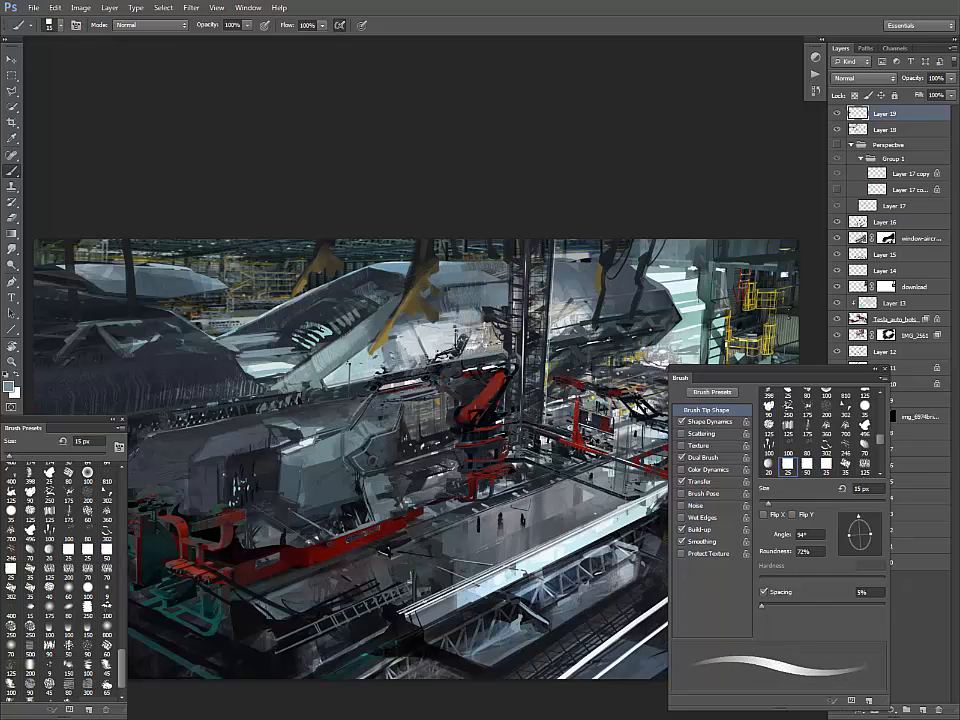
{"action": "left_click", "coordinate": [503, 296], "text": "alt"}
- Paint fine details around the red gantry beam and the ship's hull with a 10 px brush in sampled colours
{"action": "left_click_drag", "start_coordinate": [360, 460], "coordinate": [394, 467]}
{"action": "left_click", "coordinate": [328, 550], "text": "alt"}
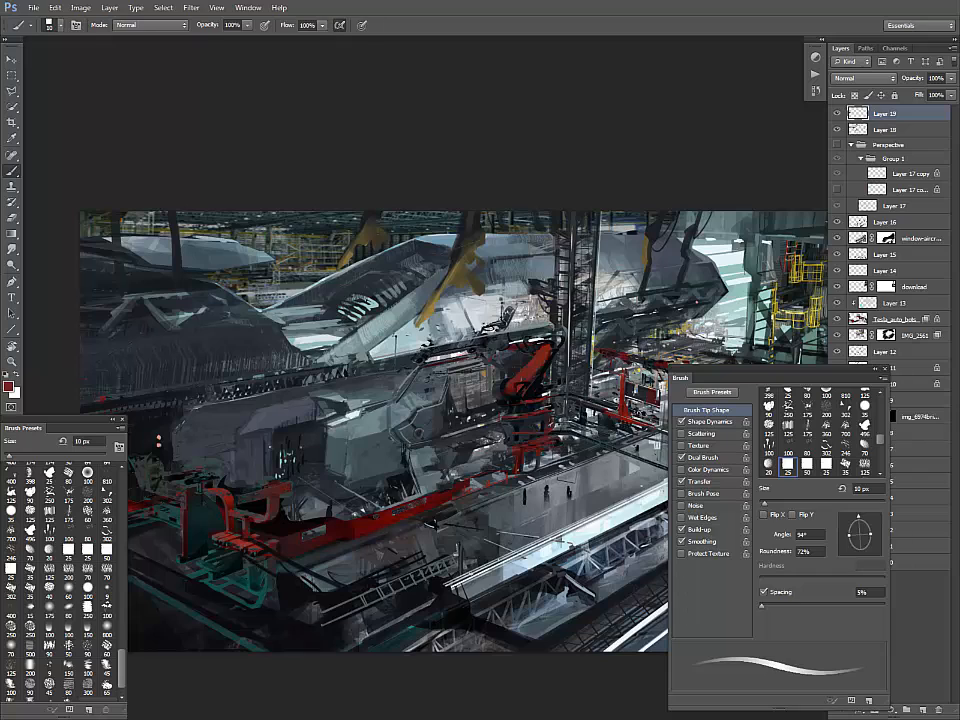
{"action": "left_click", "coordinate": [365, 355], "text": "alt"}
{"action": "left_click", "coordinate": [359, 338], "text": "alt"}
{"action": "left_click", "coordinate": [364, 337], "text": "alt"}
- Paint small near-white highlights around the ships and the central machinery, varying the brush between 8 and 20 px
{"action": "left_click_drag", "start_coordinate": [657, 444], "coordinate": [606, 459]}
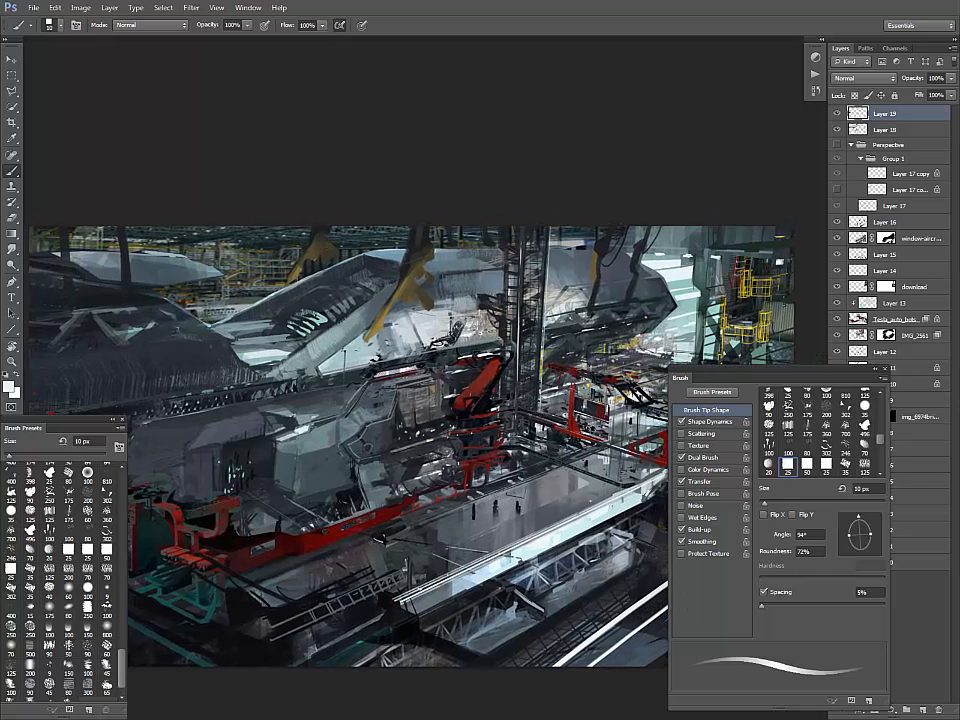
{"action": "key", "text": "bracketright"}
{"action": "key", "text": "bracketright"}
{"action": "key", "text": "bracketright"}
{"action": "key", "text": "bracketright"}
{"action": "key", "text": "bracketleft"}
{"action": "key", "text": "bracketleft"}
{"action": "key", "text": "bracketleft"}
{"action": "key", "text": "bracketleft"}
{"action": "key", "text": "bracketleft"}
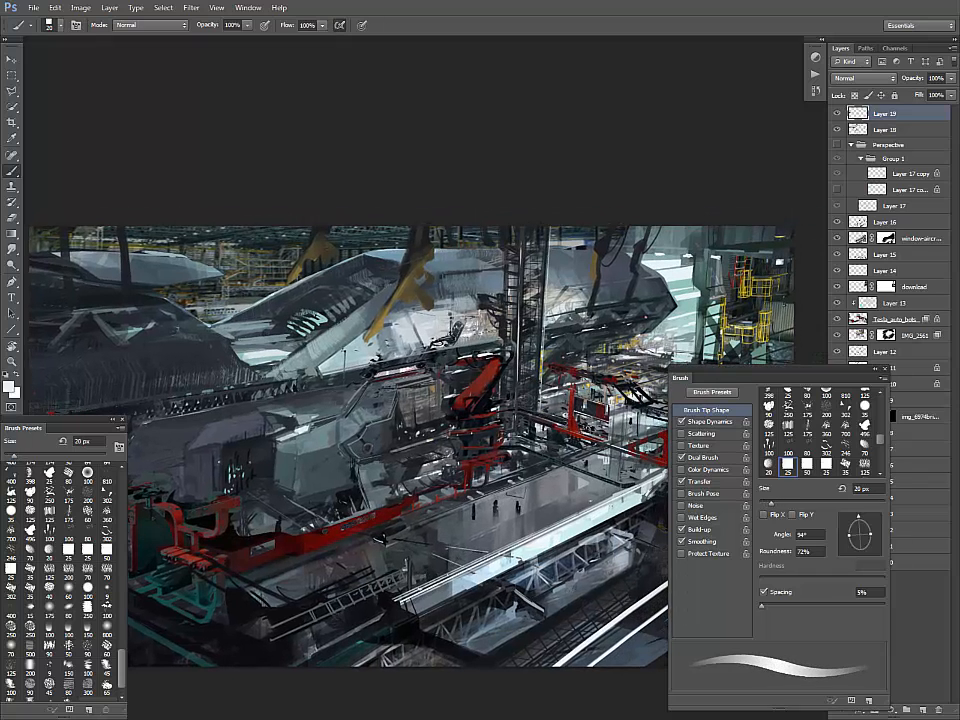
{"action": "key", "text": "bracketleft"}
{"action": "key", "text": "bracketleft"}
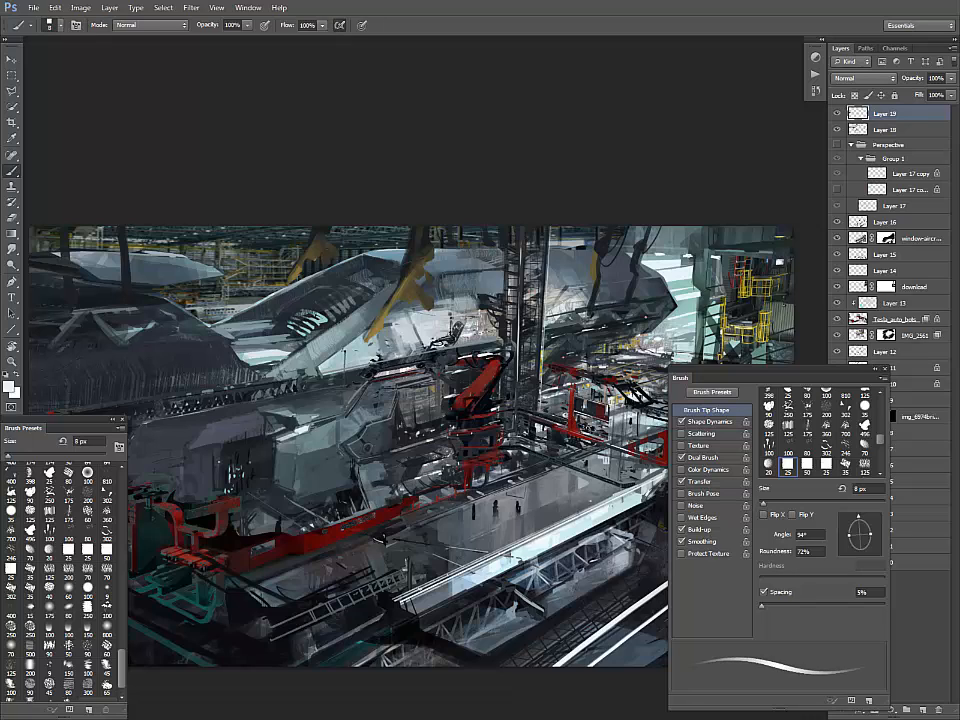
{"action": "key", "text": "bracketright"}
{"action": "key", "text": "bracketright"}
{"action": "key", "text": "bracketright"}
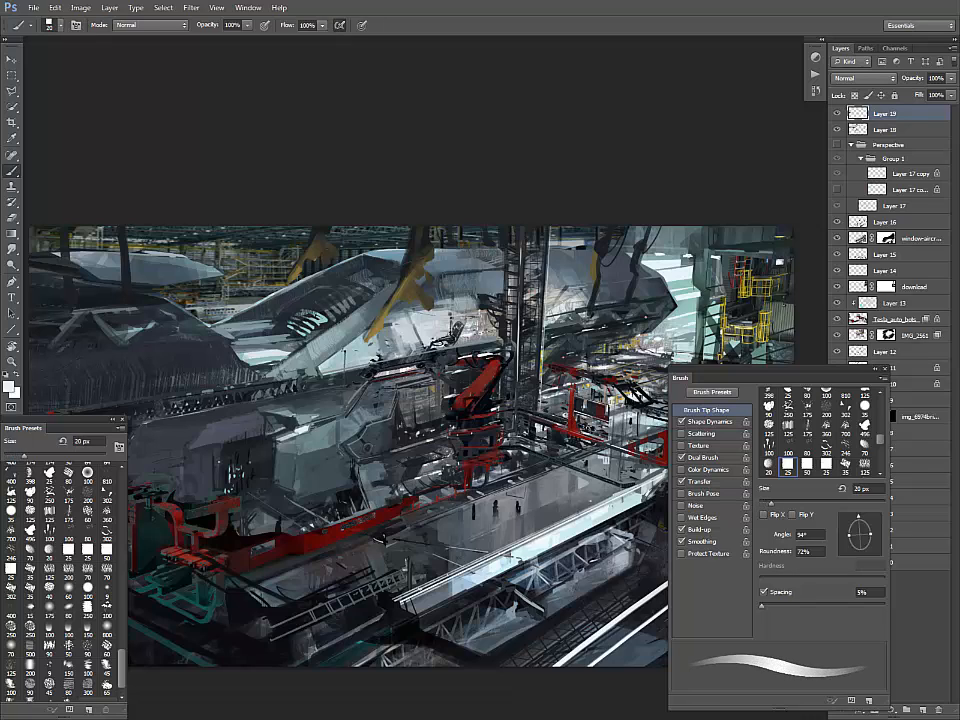
{"action": "key", "text": "bracketleft"}
{"action": "key", "text": "bracketleft"}
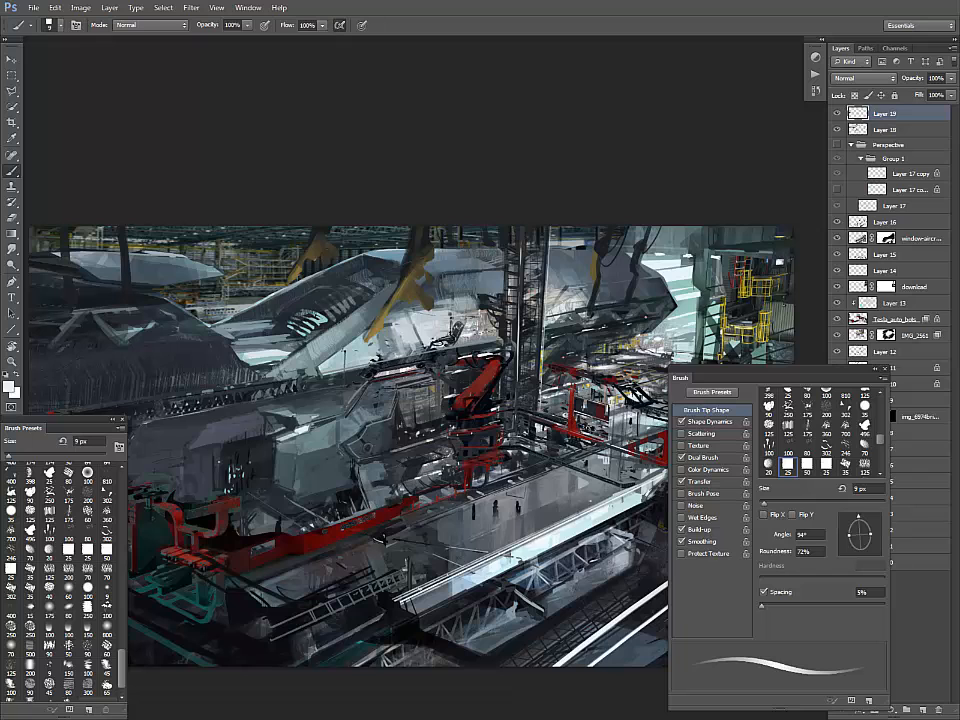
- Reset the default colours, set the brush to 15 px and detail the structure beside the background ship's nose with sampled tones
{"action": "left_click_drag", "start_coordinate": [580, 402], "coordinate": [430, 400]}
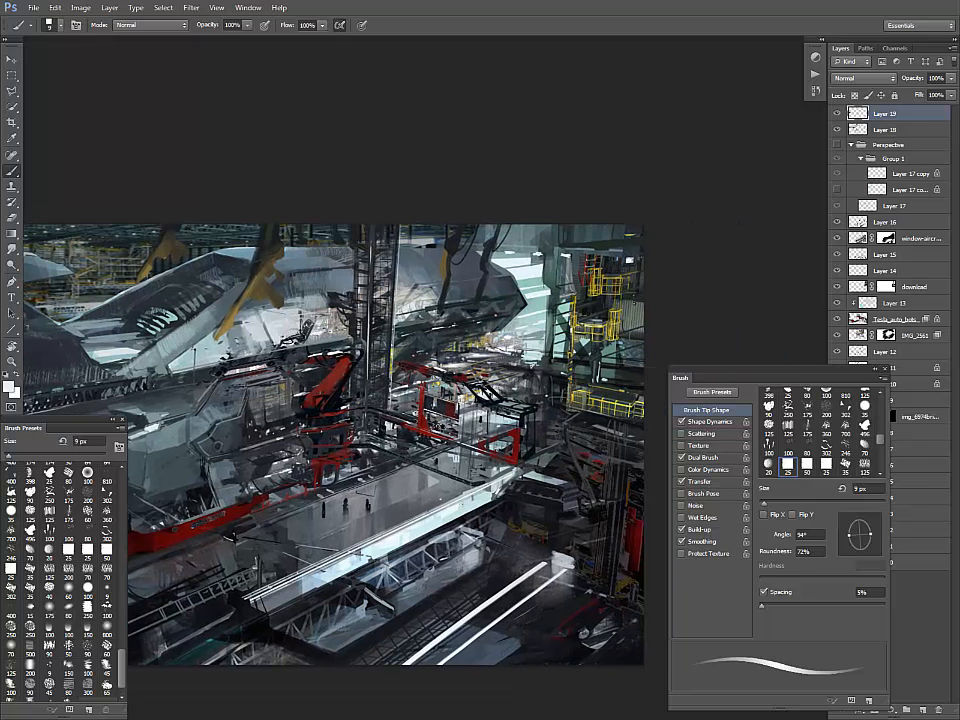
{"action": "key", "text": "d"}
{"action": "key", "text": "bracketright"}
{"action": "key", "text": "bracketright"}
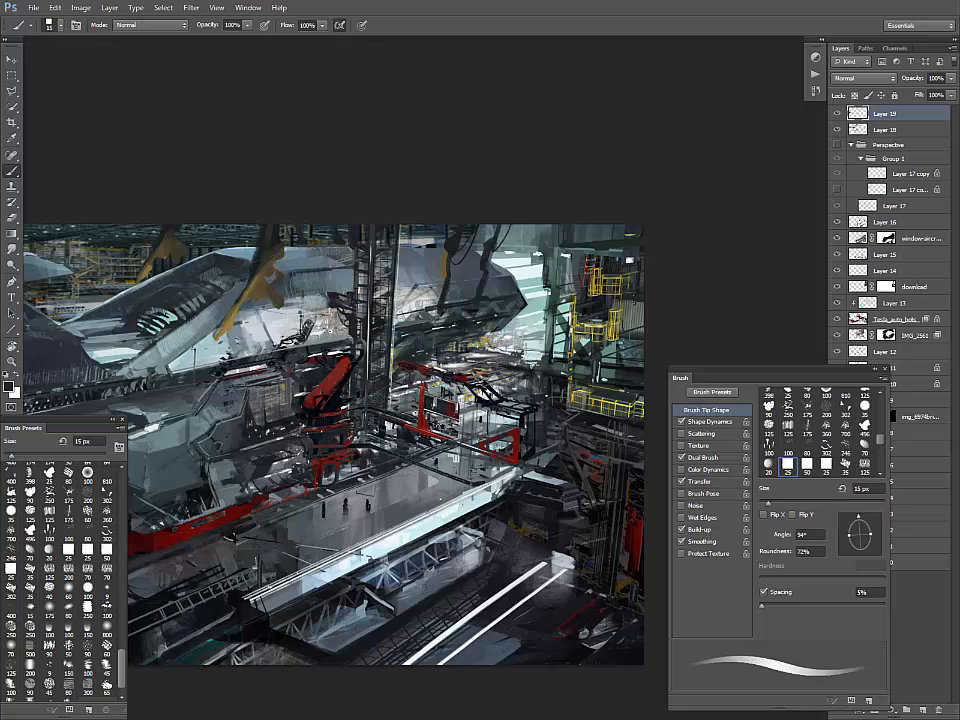
{"action": "left_click", "coordinate": [425, 218], "text": "alt"}
{"action": "left_click", "coordinate": [552, 345], "text": "alt"}
{"action": "left_click_drag", "start_coordinate": [549, 329], "coordinate": [549, 351]}
{"action": "left_click", "coordinate": [552, 340], "text": "alt"}
{"action": "left_click", "coordinate": [552, 345], "text": "alt"}
{"action": "left_click", "coordinate": [544, 358], "text": "alt"}
{"action": "left_click", "coordinate": [544, 358], "text": "alt"}
{"action": "left_click", "coordinate": [544, 358], "text": "alt"}
{"action": "left_click", "coordinate": [544, 358], "text": "alt"}
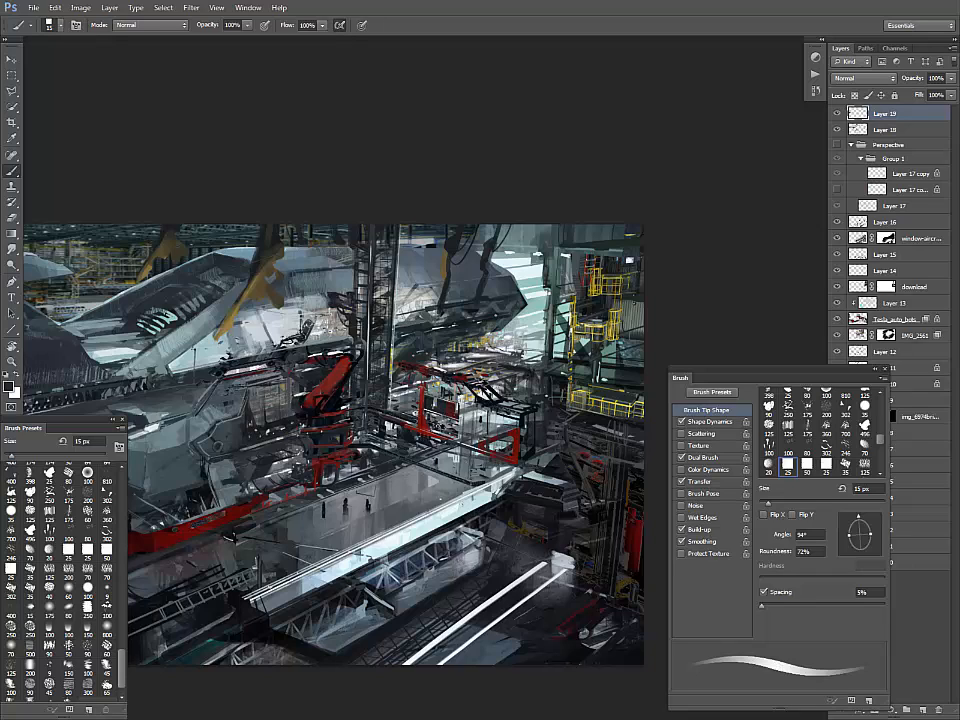
- Add dark structural details around the red frame and the area below the ship's nose with sampled colours
{"action": "left_click", "coordinate": [424, 312], "text": "alt"}
{"action": "left_click", "coordinate": [529, 355], "text": "alt"}
{"action": "left_click", "coordinate": [520, 398], "text": "alt"}
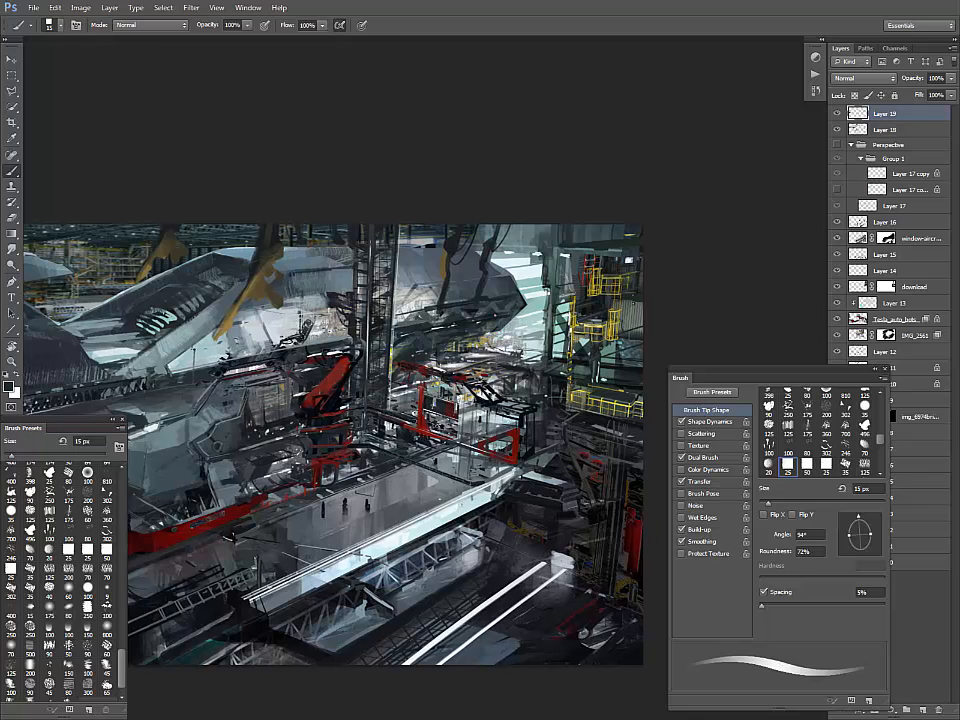
{"action": "left_click_drag", "start_coordinate": [520, 398], "coordinate": [469, 402]}
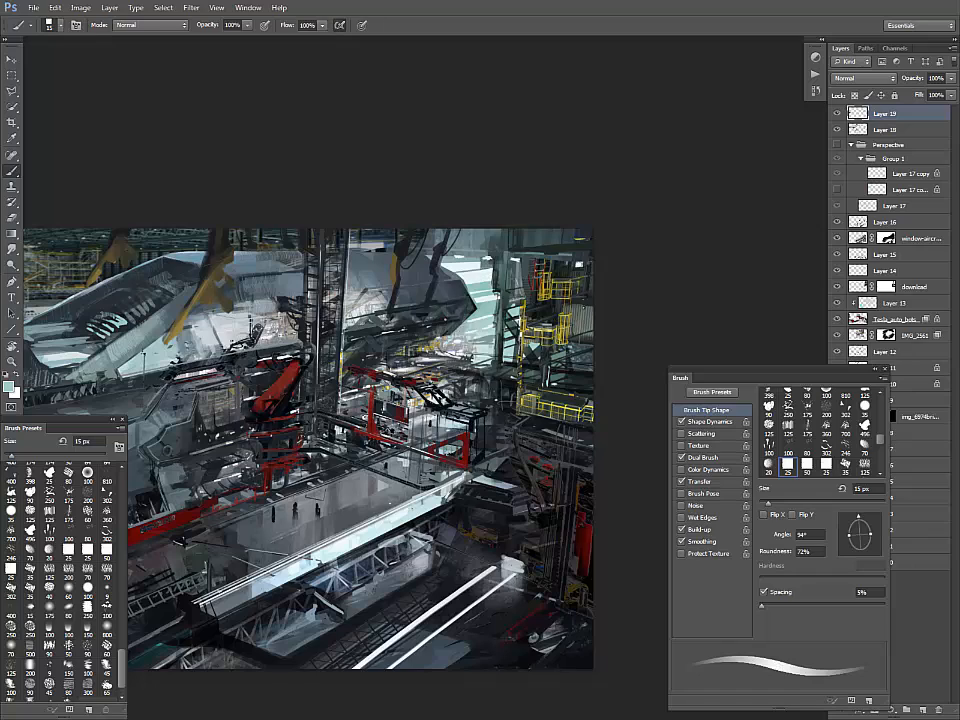
- Refine the pale window and dark structure beside the background ship's nose with sampled colours and a 15 px brush
{"action": "left_click", "coordinate": [518, 305], "text": "alt"}
{"action": "left_click", "coordinate": [512, 311], "text": "alt"}
{"action": "left_click", "coordinate": [495, 257], "text": "alt"}
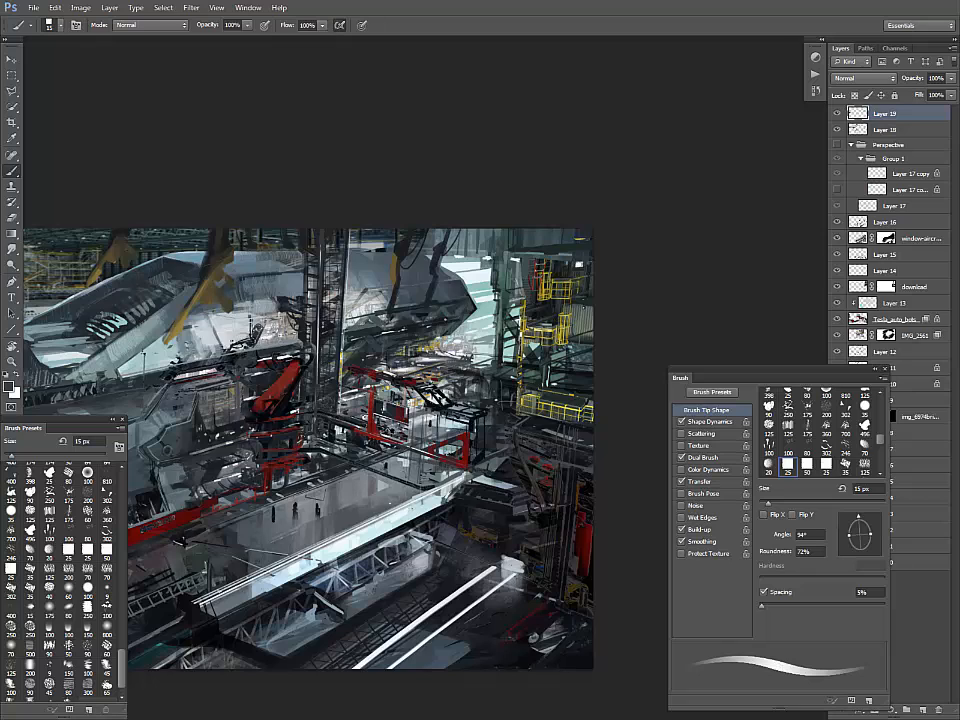
{"action": "left_click_drag", "start_coordinate": [492, 272], "coordinate": [508, 262]}
{"action": "left_click", "coordinate": [500, 280], "text": "alt"}
- Enlarge the brush to 40 px and block in the area around the yellow platform with sampled dark tones
{"action": "left_click", "coordinate": [589, 407], "text": "alt"}
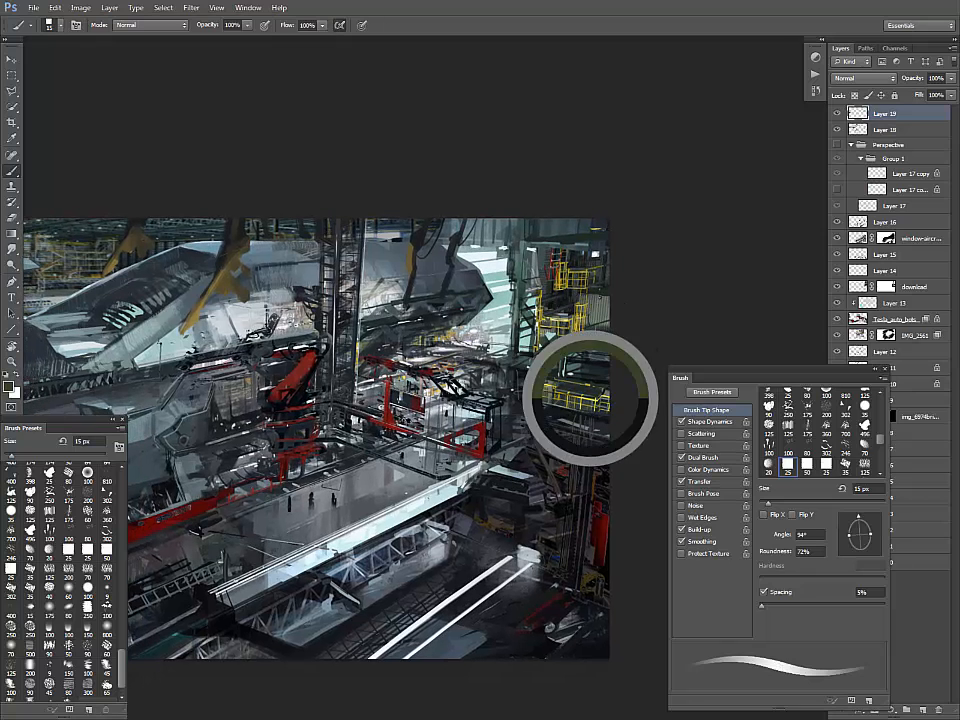
{"action": "left_click", "coordinate": [587, 404], "text": "alt"}
{"action": "key", "text": "bracketright"}
{"action": "key", "text": "bracketright"}
{"action": "key", "text": "bracketright"}
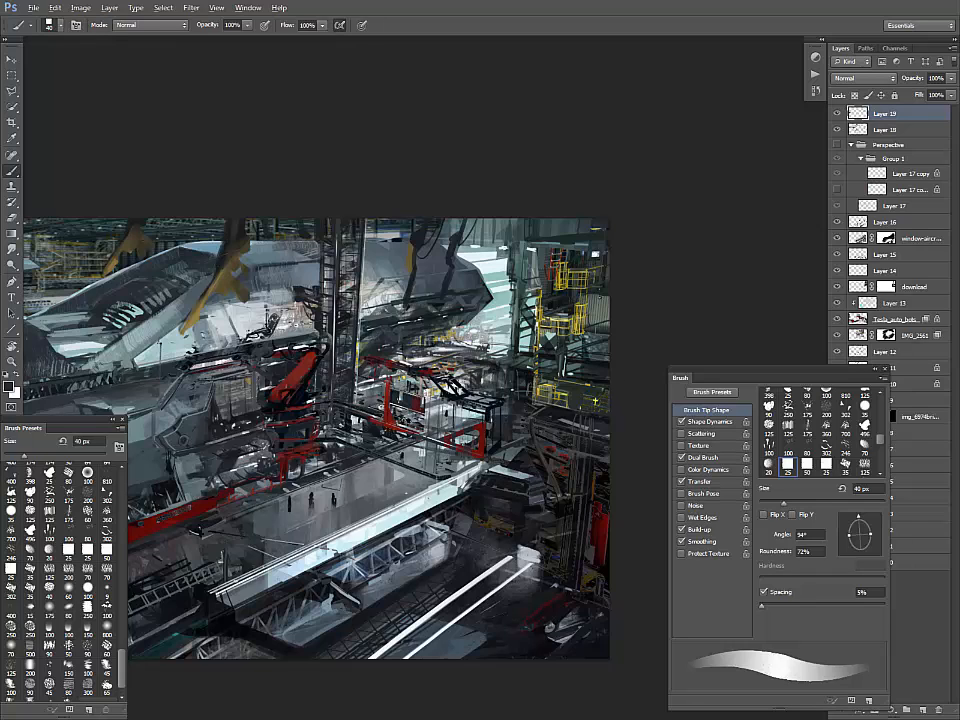
{"action": "left_click", "coordinate": [553, 396], "text": "alt"}
{"action": "left_click", "coordinate": [561, 433], "text": "alt"}
{"action": "left_click", "coordinate": [563, 436], "text": "alt"}
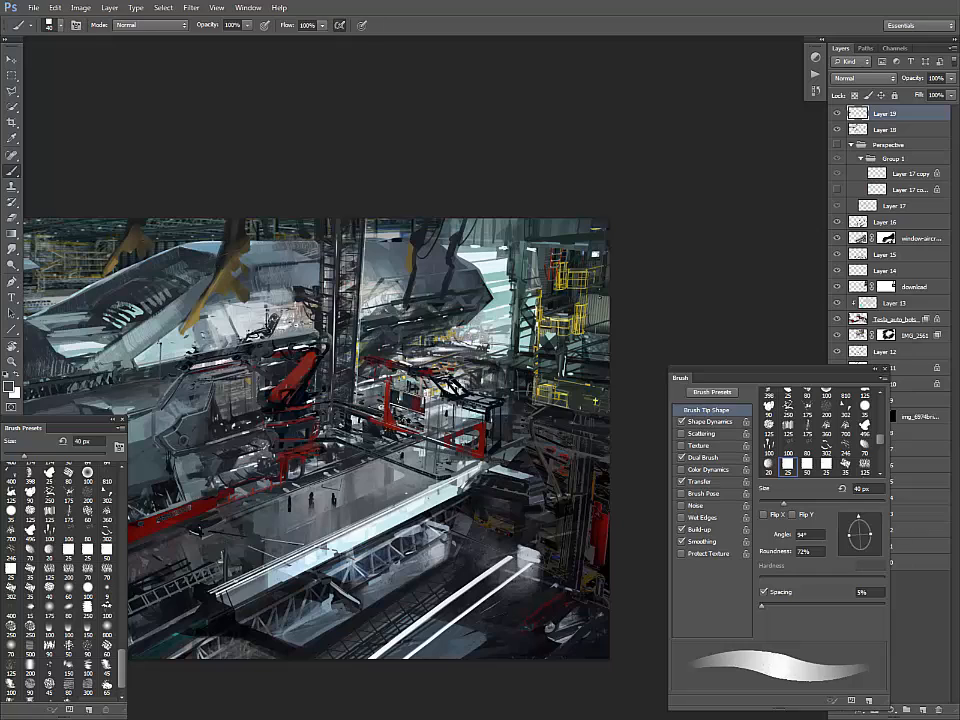
- Paint the area around the light deck's far end and the red frame with sampled blue-grey and dark tones
{"action": "left_click", "coordinate": [500, 482], "text": "alt"}
{"action": "mouse_move", "coordinate": [490, 463]}
{"action": "left_mouse_down"}
{"action": "mouse_move", "coordinate": [509, 472]}
{"action": "mouse_move", "coordinate": [519, 446]}
{"action": "mouse_move", "coordinate": [505, 463]}
{"action": "mouse_move", "coordinate": [500, 446]}
{"action": "left_mouse_up"}
{"action": "left_click", "coordinate": [514, 452], "text": "alt"}
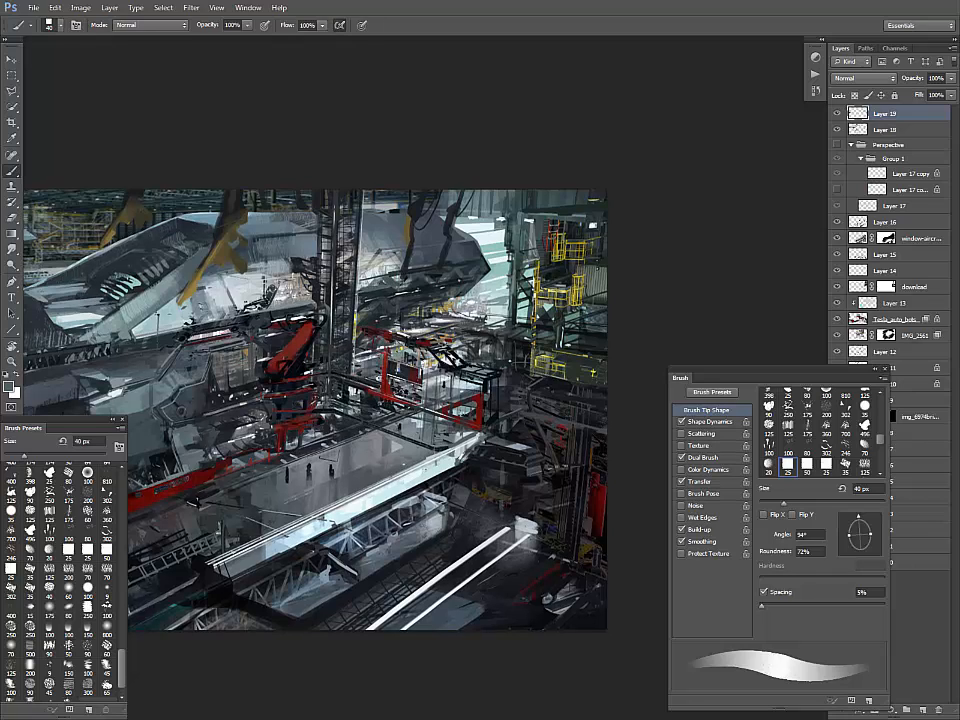
{"action": "left_click", "coordinate": [372, 345], "text": "alt"}
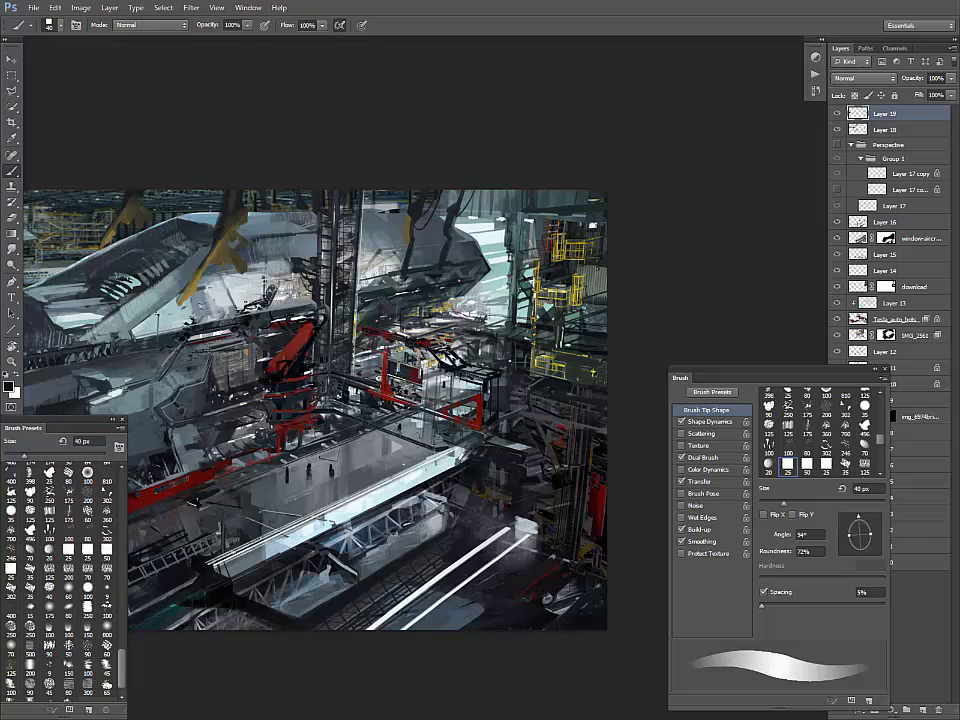
{"action": "mouse_move", "coordinate": [456, 357]}
{"action": "left_mouse_down"}
{"action": "mouse_move", "coordinate": [488, 380]}
{"action": "mouse_move", "coordinate": [450, 383]}
{"action": "mouse_move", "coordinate": [532, 323]}
{"action": "mouse_move", "coordinate": [602, 290]}
{"action": "left_mouse_up"}
{"action": "left_click_drag", "start_coordinate": [390, 441], "coordinate": [396, 459]}
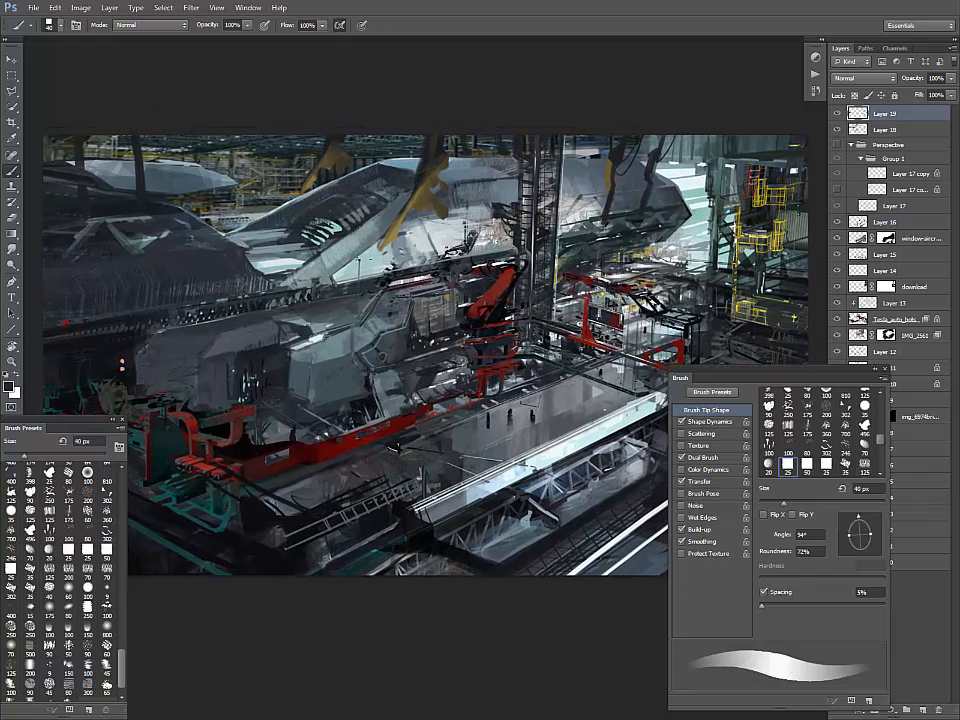
- Paint out the small standing figures on the central deck with sampled grey tones and the 40 px brush
{"action": "key", "text": "ctrl+minus"}
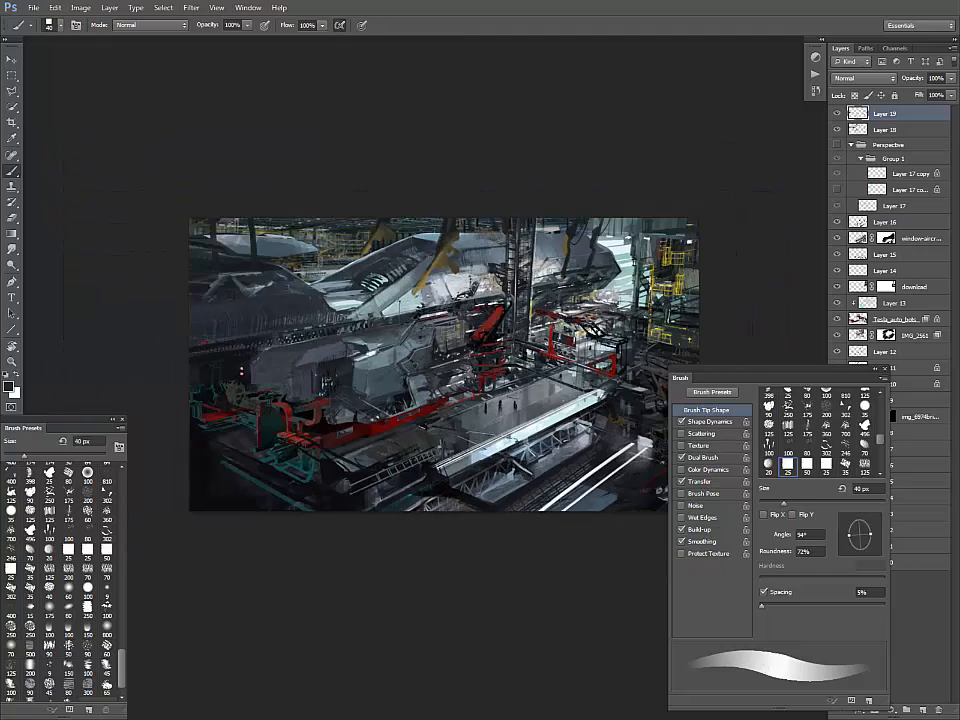
{"action": "key", "text": "ctrl+plus"}
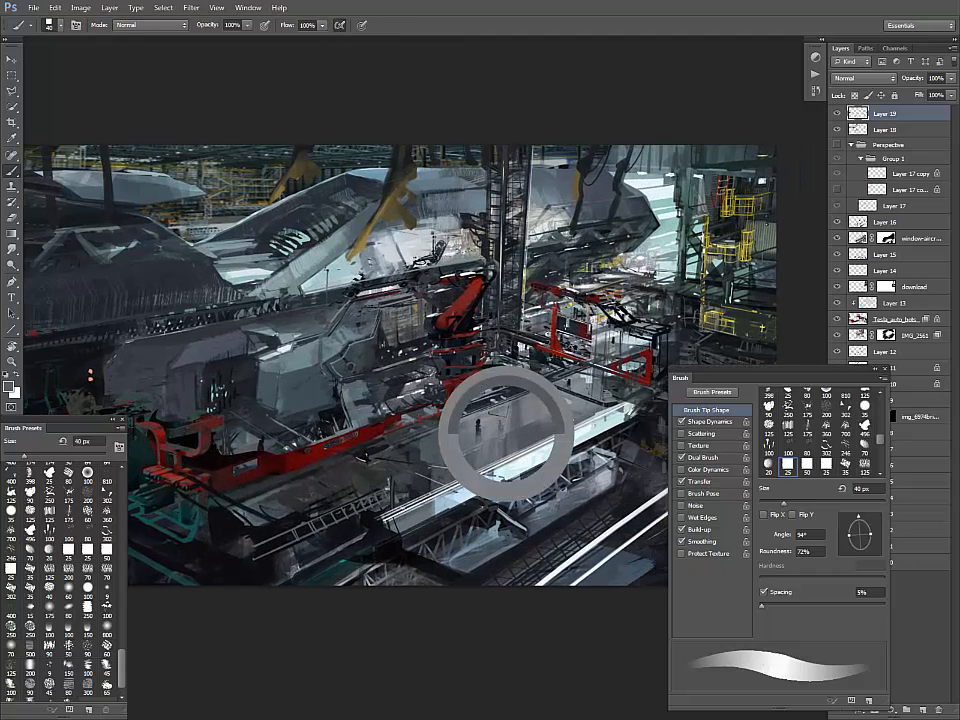
{"action": "left_click", "coordinate": [485, 421], "text": "alt"}
{"action": "mouse_move", "coordinate": [501, 418]}
{"action": "left_mouse_down"}
{"action": "mouse_move", "coordinate": [501, 442]}
{"action": "mouse_move", "coordinate": [477, 442]}
{"action": "mouse_move", "coordinate": [470, 470]}
{"action": "left_mouse_up"}
{"action": "left_click", "coordinate": [472, 455], "text": "alt"}
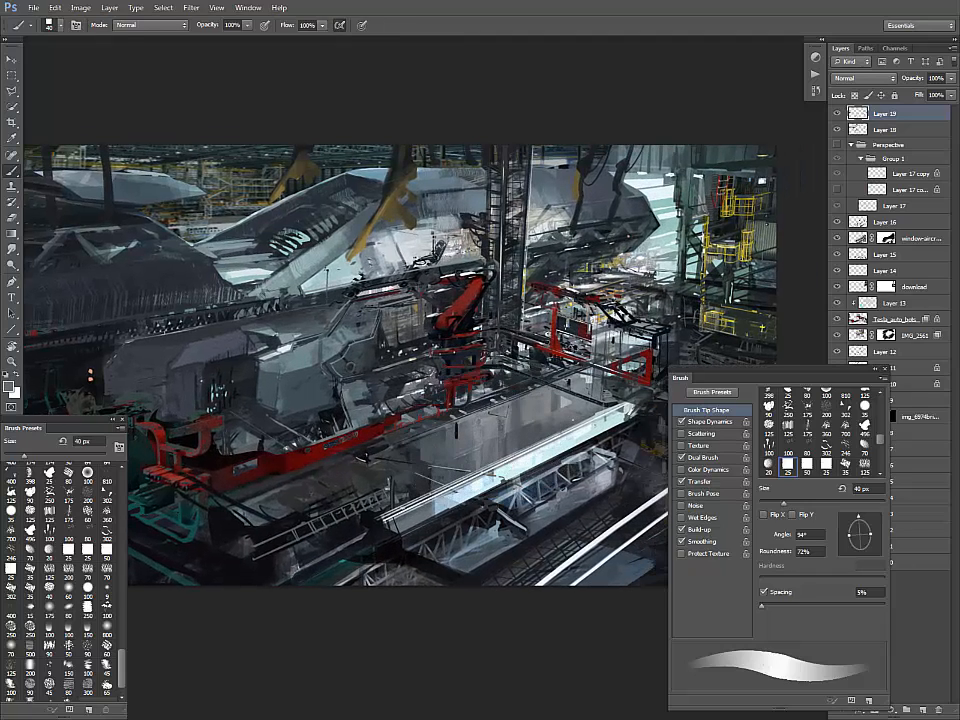
{"action": "left_click", "coordinate": [447, 434], "text": "alt"}
{"action": "mouse_move", "coordinate": [445, 428]}
{"action": "left_mouse_down"}
{"action": "mouse_move", "coordinate": [445, 445]}
{"action": "mouse_move", "coordinate": [409, 441]}
{"action": "left_mouse_up"}
{"action": "left_click", "coordinate": [440, 436], "text": "alt"}
{"action": "left_click", "coordinate": [468, 483], "text": "alt"}
{"action": "left_click_drag", "start_coordinate": [465, 485], "coordinate": [388, 475]}
{"action": "left_click", "coordinate": [417, 469], "text": "alt"}
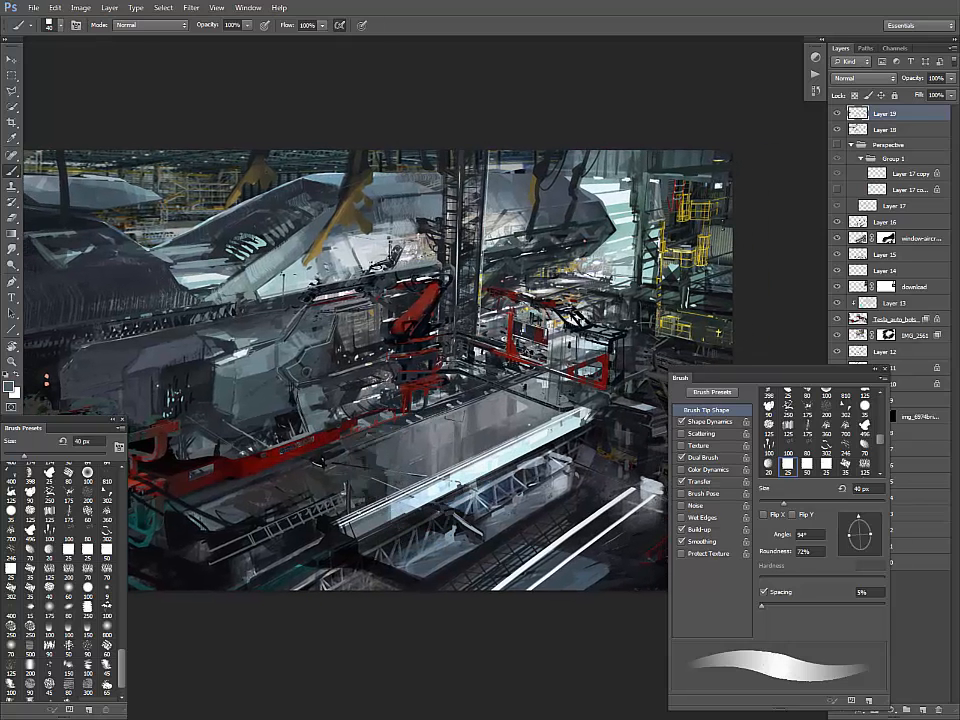
- Touch up the foreground ship's hull and the deck with sampled light tones, reducing the brush to 25 px
{"action": "left_click", "coordinate": [286, 348], "text": "alt"}
{"action": "left_click_drag", "start_coordinate": [294, 355], "coordinate": [291, 374]}
{"action": "left_click_drag", "start_coordinate": [528, 415], "coordinate": [493, 425]}
{"action": "left_click", "coordinate": [493, 425], "text": "alt"}
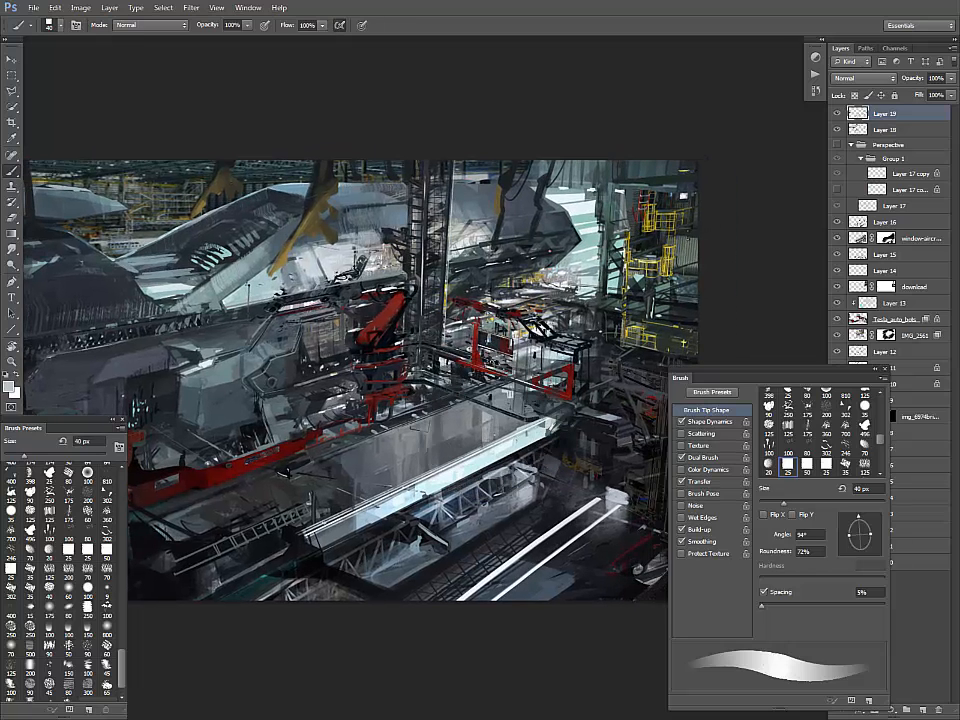
{"action": "key", "text": "bracketleft"}
{"action": "key", "text": "bracketleft"}
{"action": "key", "text": "bracketleft"}
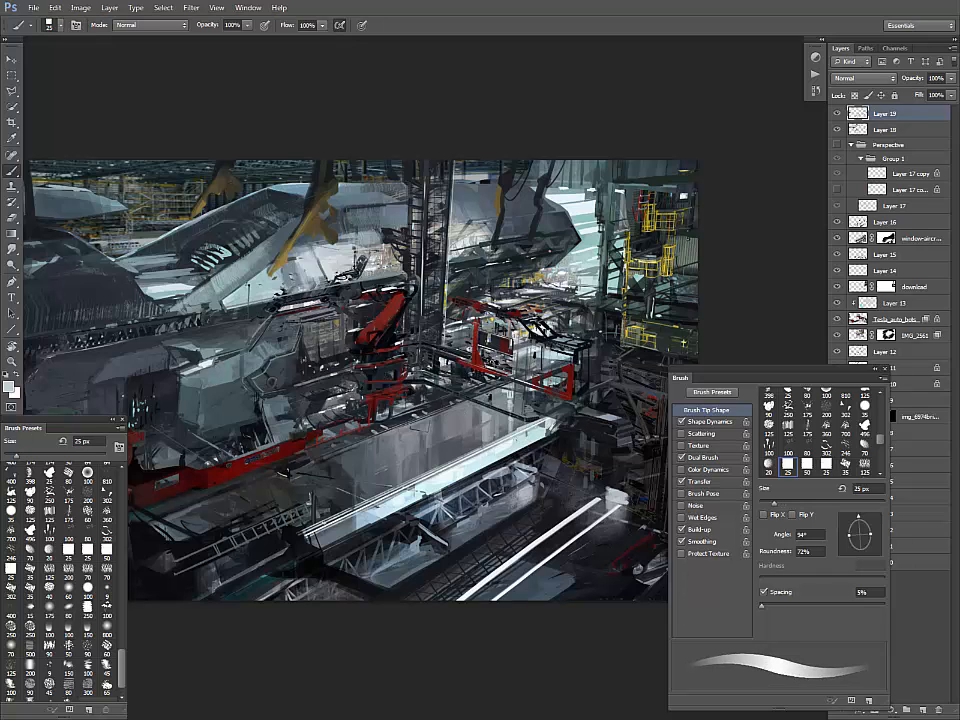
- Rework the red frame beside the central machinery with sampled reds and neighbouring tones
{"action": "left_click", "coordinate": [396, 312], "text": "alt"}
{"action": "mouse_move", "coordinate": [574, 374]}
{"action": "left_mouse_down"}
{"action": "mouse_move", "coordinate": [516, 386]}
{"action": "mouse_move", "coordinate": [517, 405]}
{"action": "left_mouse_up"}
{"action": "left_click", "coordinate": [520, 396], "text": "alt"}
{"action": "left_click", "coordinate": [514, 383], "text": "alt"}
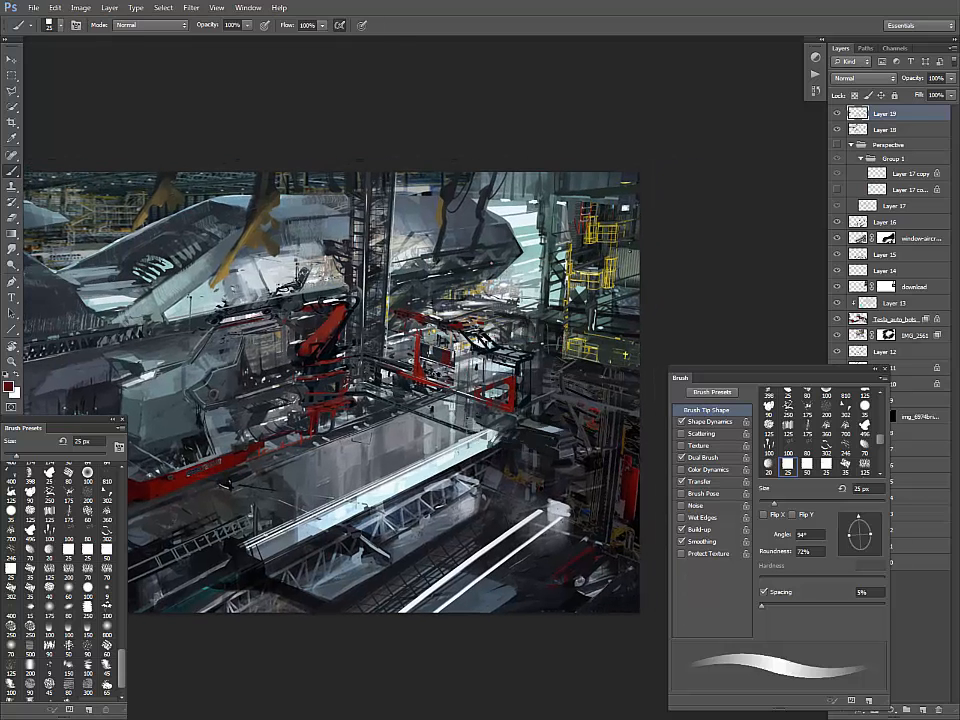
{"action": "left_click", "coordinate": [500, 378], "text": "alt"}
{"action": "left_click_drag", "start_coordinate": [500, 378], "coordinate": [541, 383]}
- Show the perspective grid to check the painting's perspective, and hide it again
{"action": "key", "text": "ctrl+minus"}
{"action": "key", "text": "ctrl+minus"}
{"action": "left_click", "coordinate": [837, 145]}
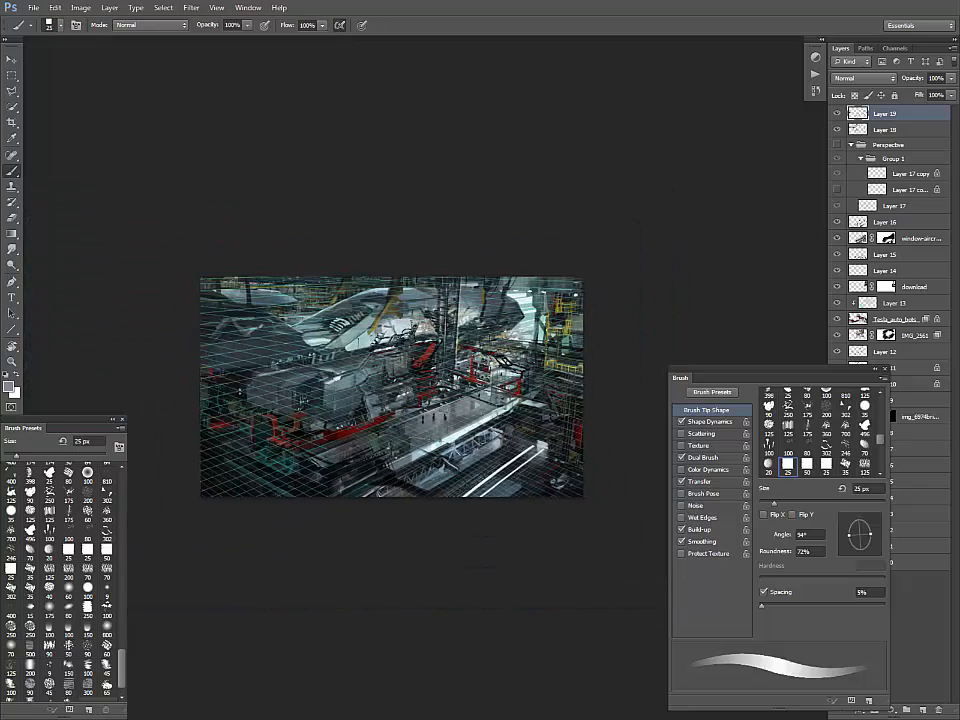
{"action": "key", "text": "ctrl+plus"}
{"action": "key", "text": "ctrl+plus"}
{"action": "key", "text": "ctrl+minus"}
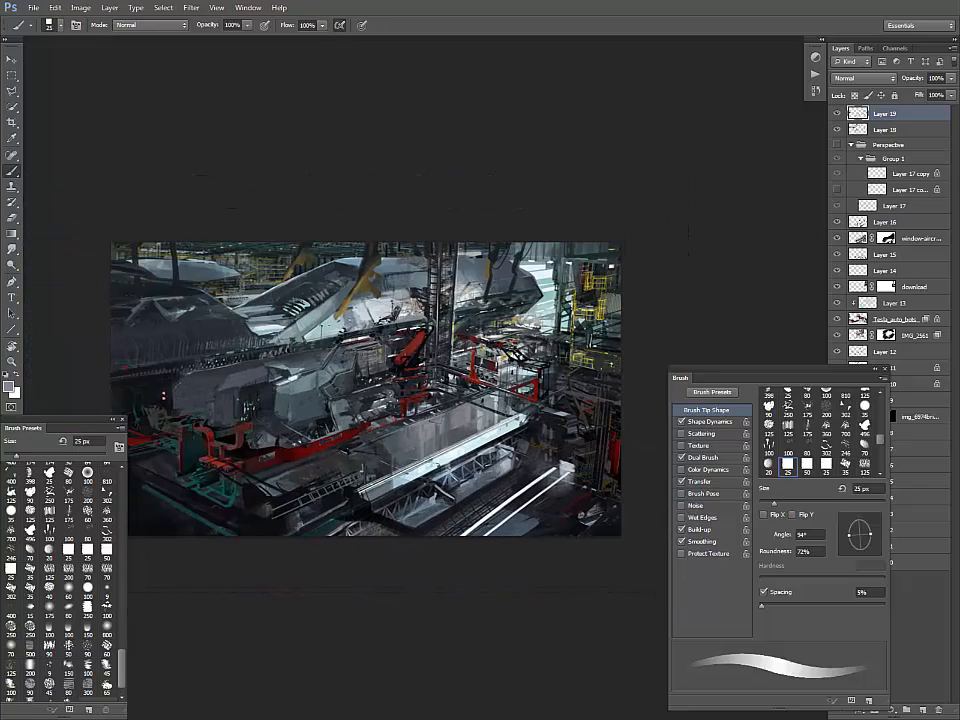
{"action": "left_click", "coordinate": [837, 145]}
- Select the floor area around the two white light strips with the Polygonal Lasso and copy it to a new layer
{"action": "left_click", "coordinate": [12, 91]}
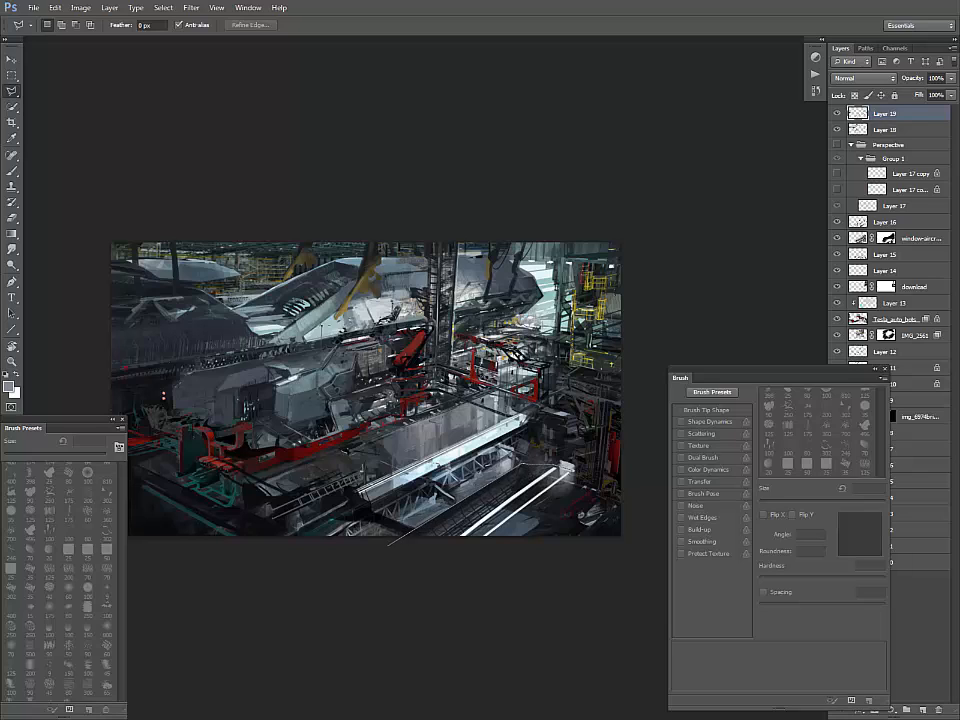
{"action": "left_click", "coordinate": [388, 543]}
{"action": "left_click", "coordinate": [455, 583]}
{"action": "left_click", "coordinate": [577, 484]}
{"action": "left_click", "coordinate": [388, 545]}
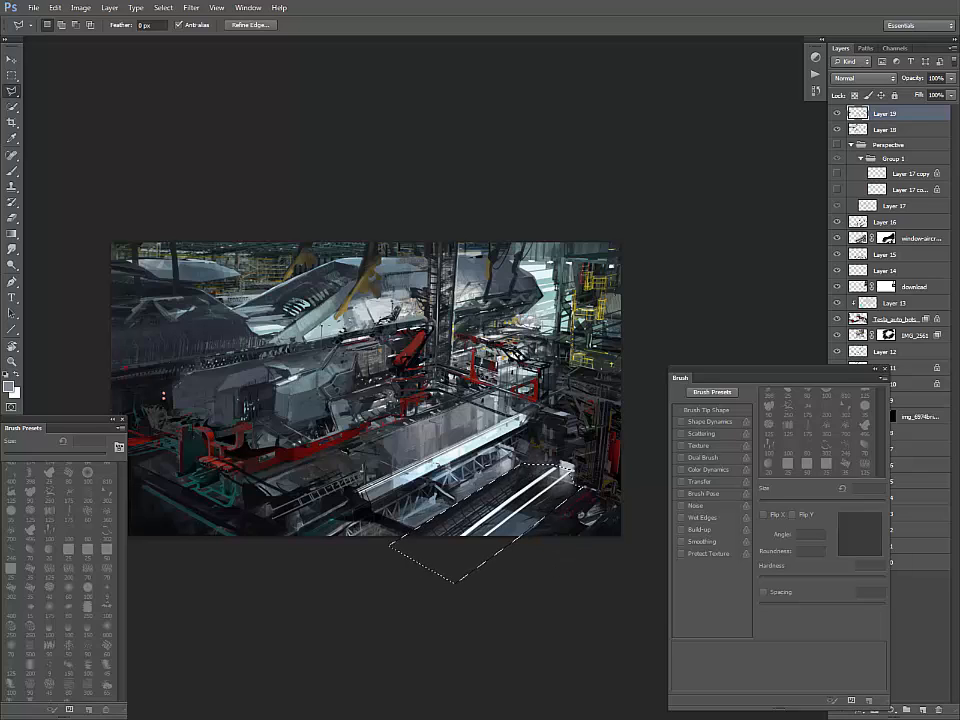
{"action": "key", "text": "ctrl+j"}
- Skew the copied light strip floor section slightly sideways with Free Transform to correct its perspective
{"action": "key", "text": "ctrl+t"}
{"action": "left_click_drag", "start_coordinate": [530, 493], "coordinate": [539, 495]}
{"action": "left_click_drag", "start_coordinate": [494, 536], "coordinate": [489, 535]}
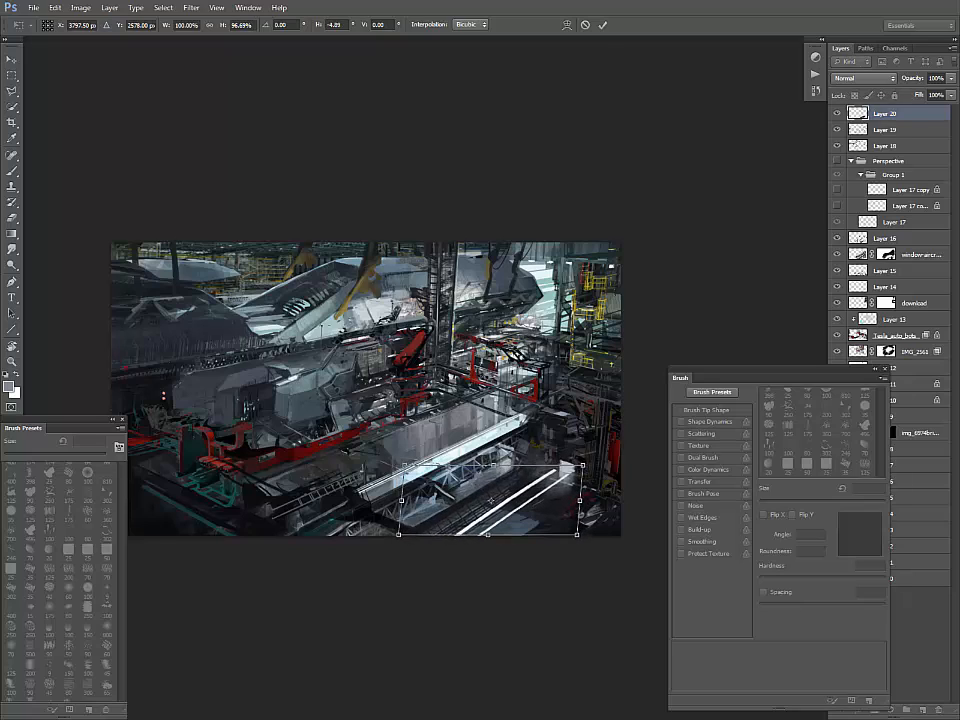
{"action": "key", "text": "Return"}
{"action": "key", "text": "ctrl+t"}
{"action": "left_click_drag", "start_coordinate": [494, 536], "coordinate": [489, 536]}
{"action": "key", "text": "Return"}
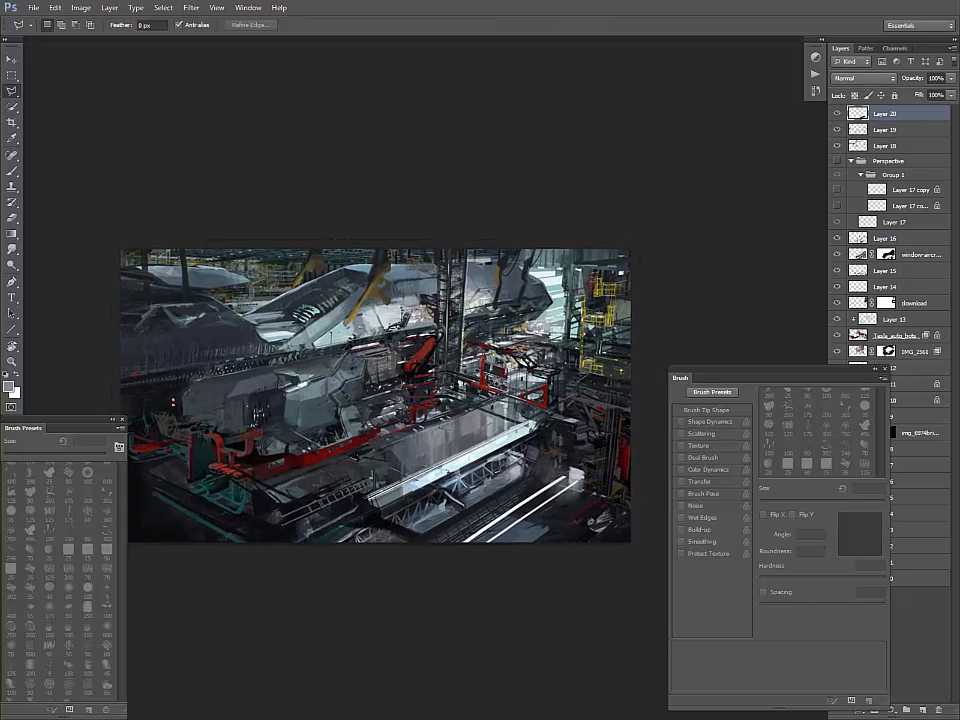
{"action": "left_click", "coordinate": [412, 309]}
{"action": "left_click", "coordinate": [342, 286]}
{"action": "left_click", "coordinate": [346, 251]}
{"action": "left_click", "coordinate": [423, 268]}
{"action": "left_click", "coordinate": [413, 309]}
{"action": "key", "text": "ctrl+d"}
- Select the central area from the background ship's hull towards the red frame and paste a merged copy on a new layer
{"action": "left_click", "coordinate": [412, 311]}
{"action": "left_click", "coordinate": [347, 290]}
{"action": "left_click", "coordinate": [343, 272]}
{"action": "left_click", "coordinate": [550, 414]}
{"action": "key", "text": "ctrl+shift+c"}
{"action": "key", "text": "ctrl+v"}
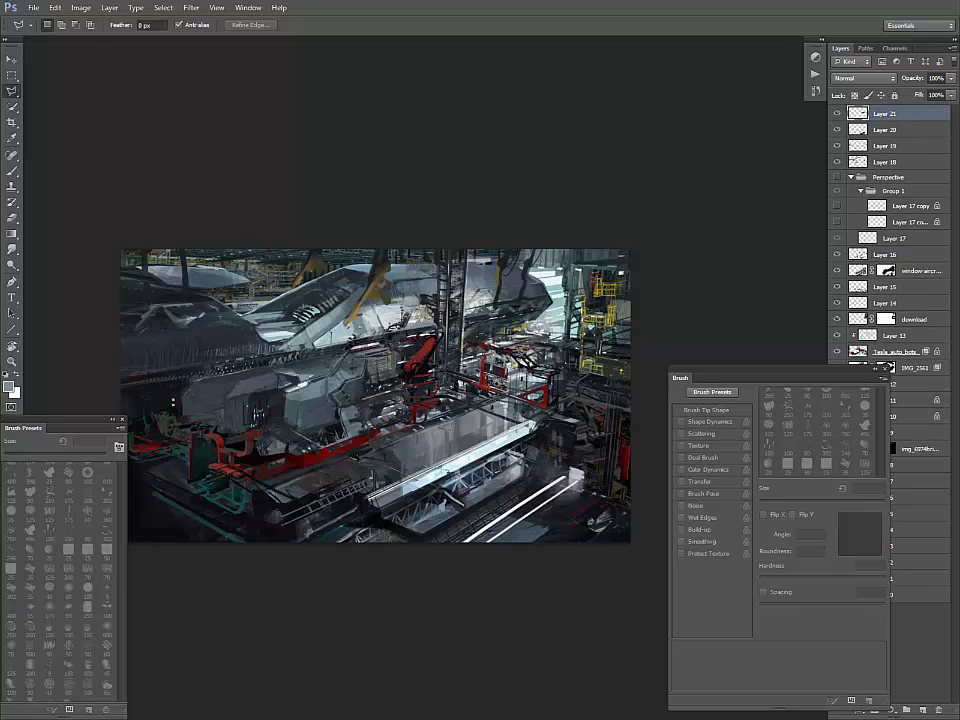
- Reshape the pasted central section slightly with Free Transform and compare it with the layer hidden and shown
{"action": "key", "text": "ctrl+t"}
{"action": "mouse_move", "coordinate": [459, 388]}
{"action": "left_mouse_down"}
{"action": "mouse_move", "coordinate": [540, 384]}
{"action": "mouse_move", "coordinate": [451, 391]}
{"action": "left_mouse_up"}
{"action": "key", "text": "Return"}
{"action": "left_click", "coordinate": [837, 114]}
{"action": "left_click", "coordinate": [837, 114]}
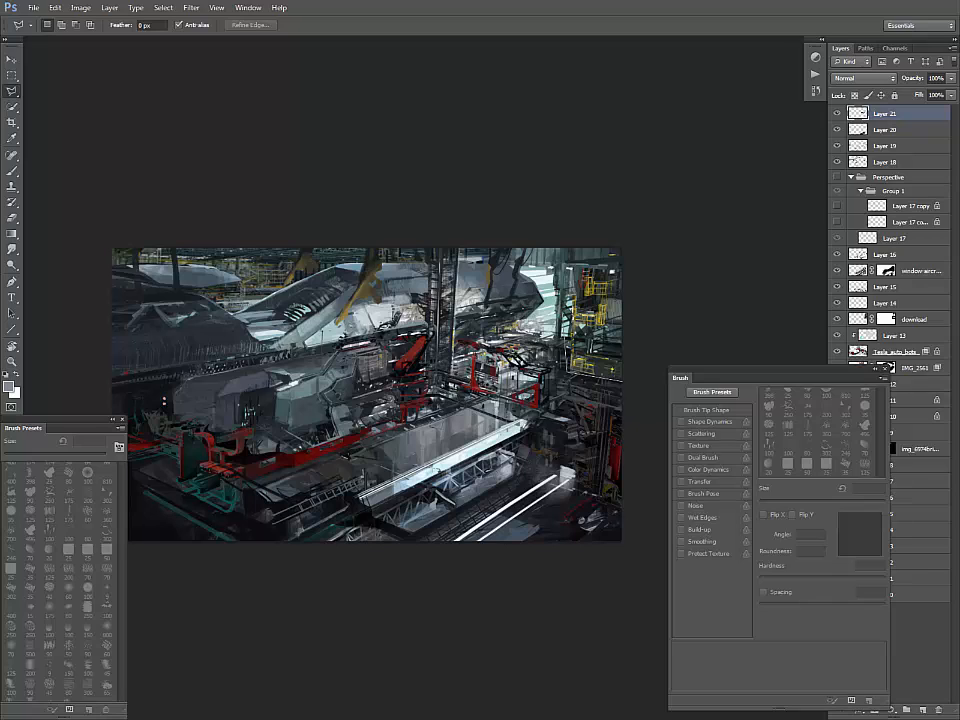
- Select the wall area with the yellow scaffolding beside the pale window and copy it to a new layer
{"action": "left_click", "coordinate": [576, 229]}
{"action": "left_click", "coordinate": [650, 229]}
{"action": "double_click", "coordinate": [650, 352]}
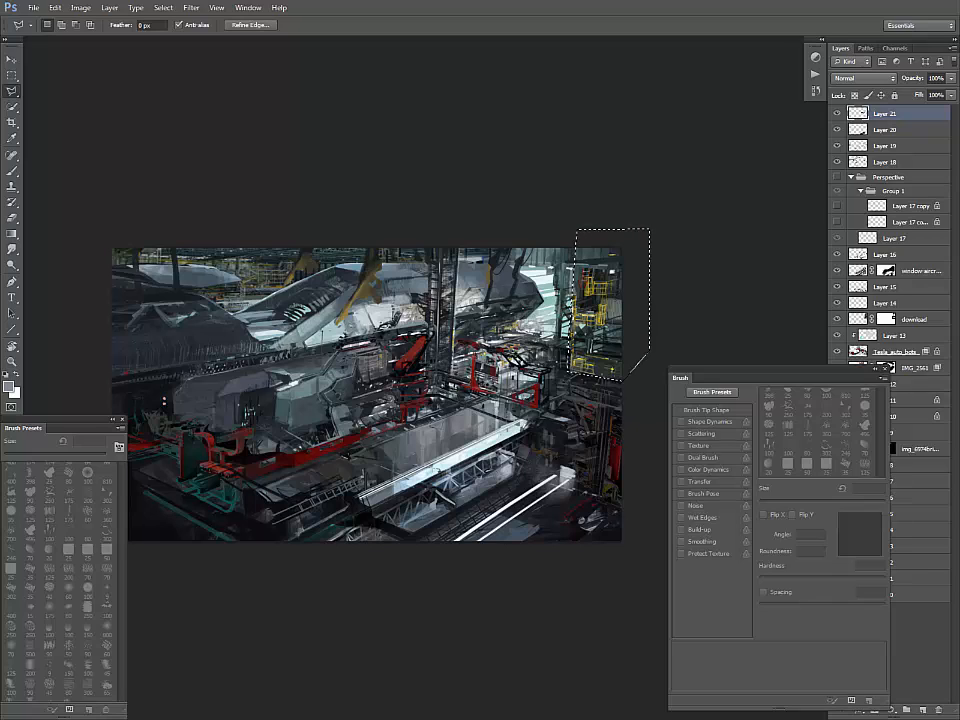
{"action": "key", "text": "ctrl+j"}
- Skew and slightly enlarge the copied yellow scaffolding section with Free Transform, and compare it with the layer hidden
{"action": "key", "text": "ctrl+t"}
{"action": "left_click_drag", "start_coordinate": [594, 248], "coordinate": [599, 246]}
{"action": "left_click_drag", "start_coordinate": [567, 381], "coordinate": [565, 381]}
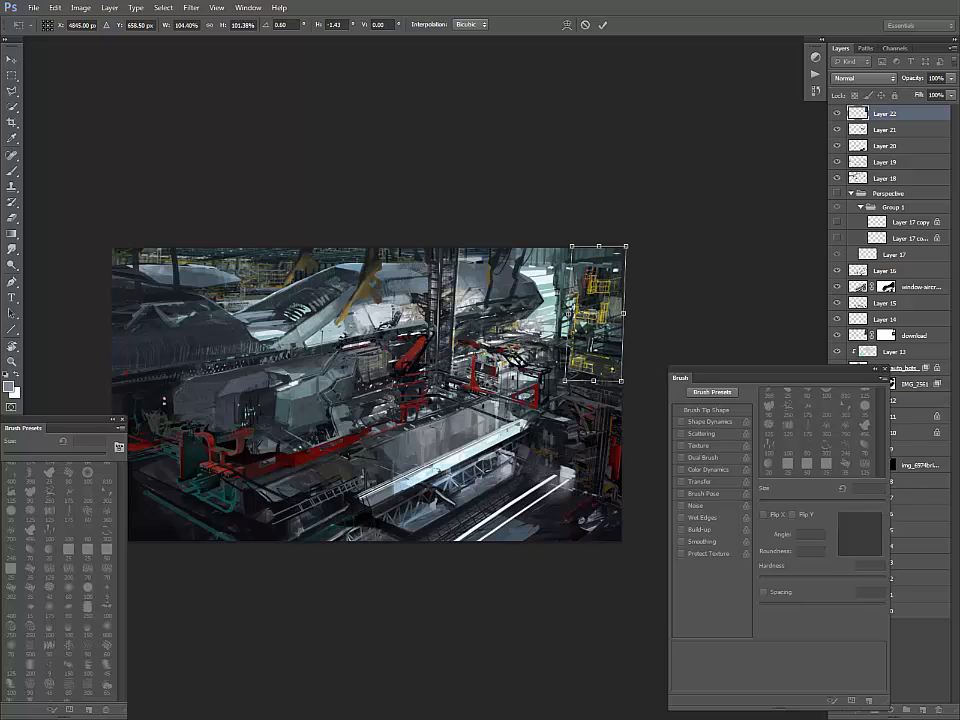
{"action": "left_click_drag", "start_coordinate": [572, 247], "coordinate": [569, 247]}
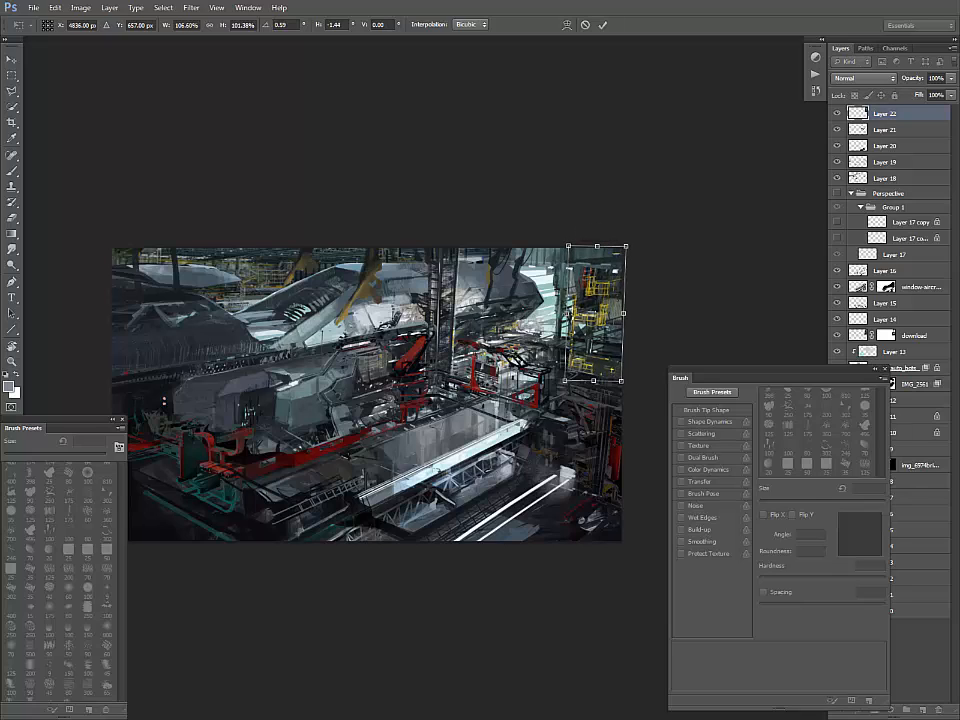
{"action": "left_click_drag", "start_coordinate": [593, 381], "coordinate": [595, 376]}
{"action": "left_click_drag", "start_coordinate": [624, 311], "coordinate": [623, 312]}
{"action": "key", "text": "Return"}
{"action": "key", "text": "l"}
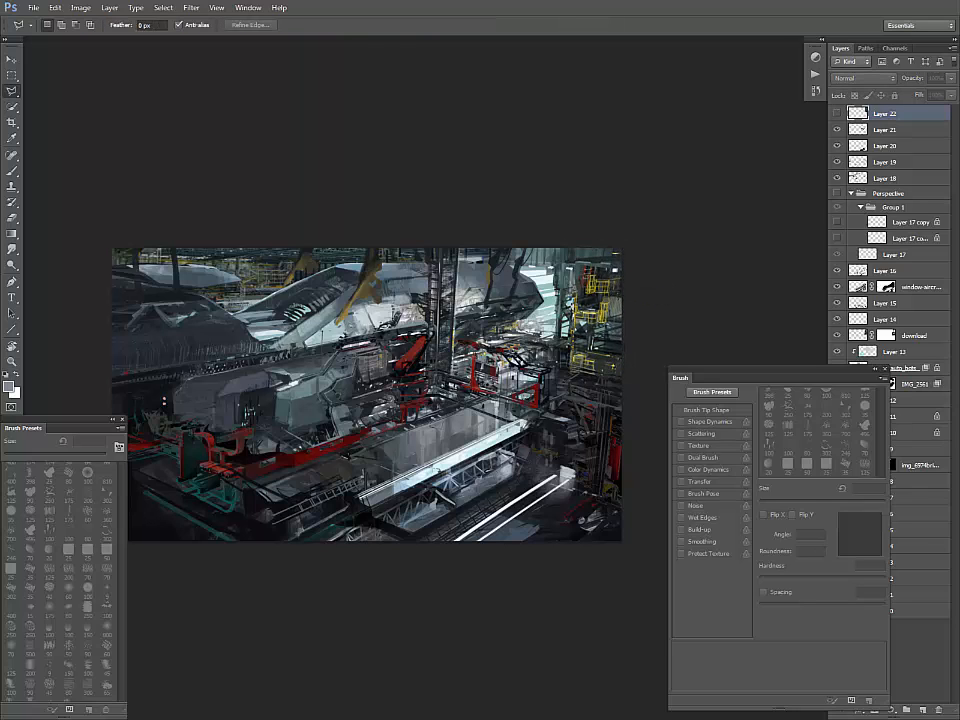
- Copy the narrow vertical strip beside the yellow scaffolding to a new layer, skew it 1.3° and stretch its height to about 106%
{"action": "left_click_drag", "start_coordinate": [400, 380], "coordinate": [444, 376]}
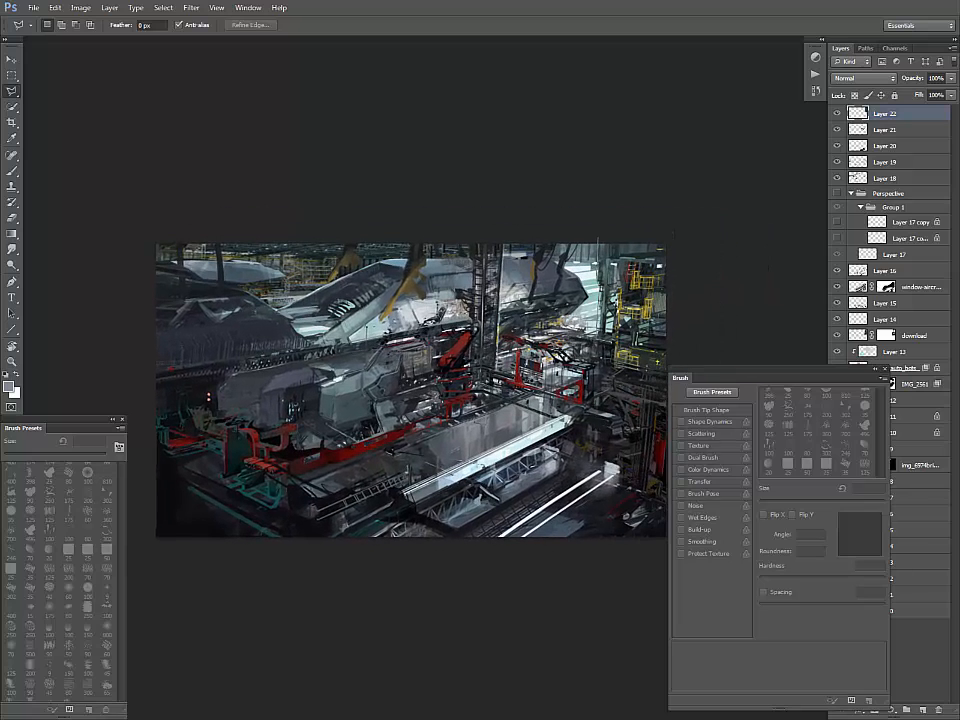
{"action": "left_click", "coordinate": [600, 232]}
{"action": "left_click", "coordinate": [619, 235]}
{"action": "double_click", "coordinate": [617, 344]}
{"action": "key", "text": "ctrl+shift+alt+n"}
{"action": "key", "text": "ctrl+t"}
{"action": "left_click_drag", "start_coordinate": [608, 243], "coordinate": [605, 243]}
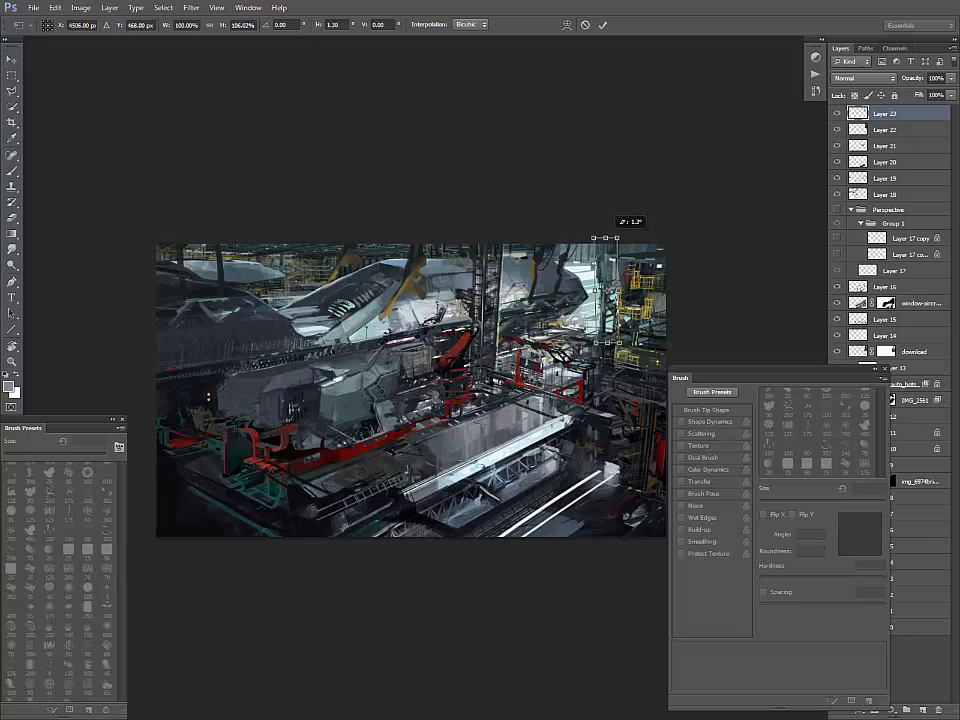
{"action": "key", "text": "Return"}
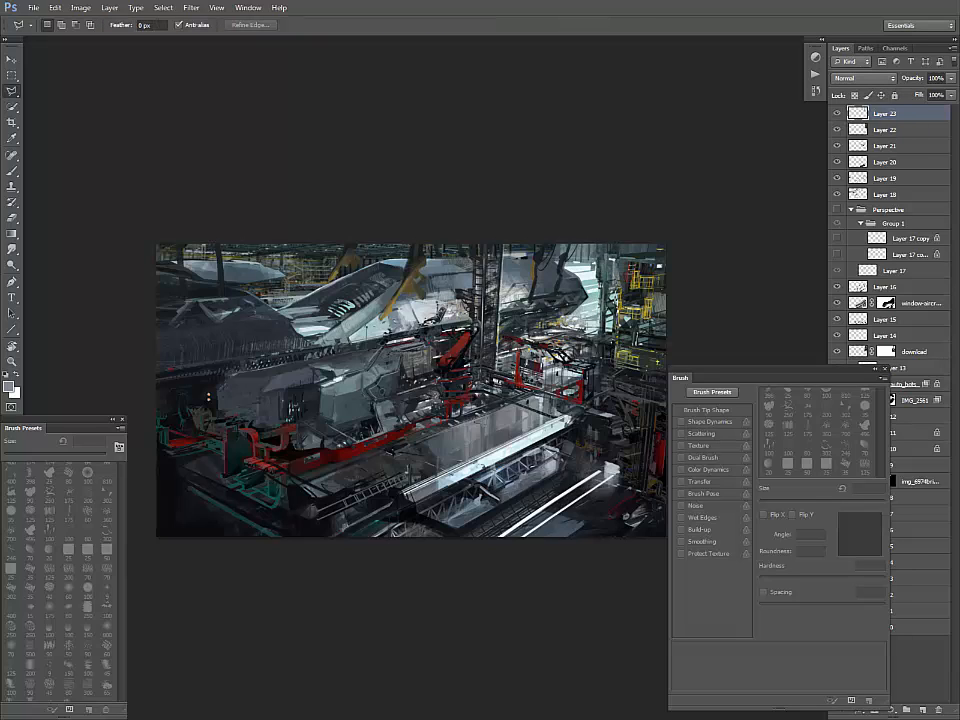
- Select a thin band along the dark foreground ship's lower hull edge and paint it with a sampled pale tone and a textured 90 px brush
{"action": "left_click", "coordinate": [280, 317]}
{"action": "left_click", "coordinate": [236, 329]}
{"action": "double_click", "coordinate": [150, 338]}
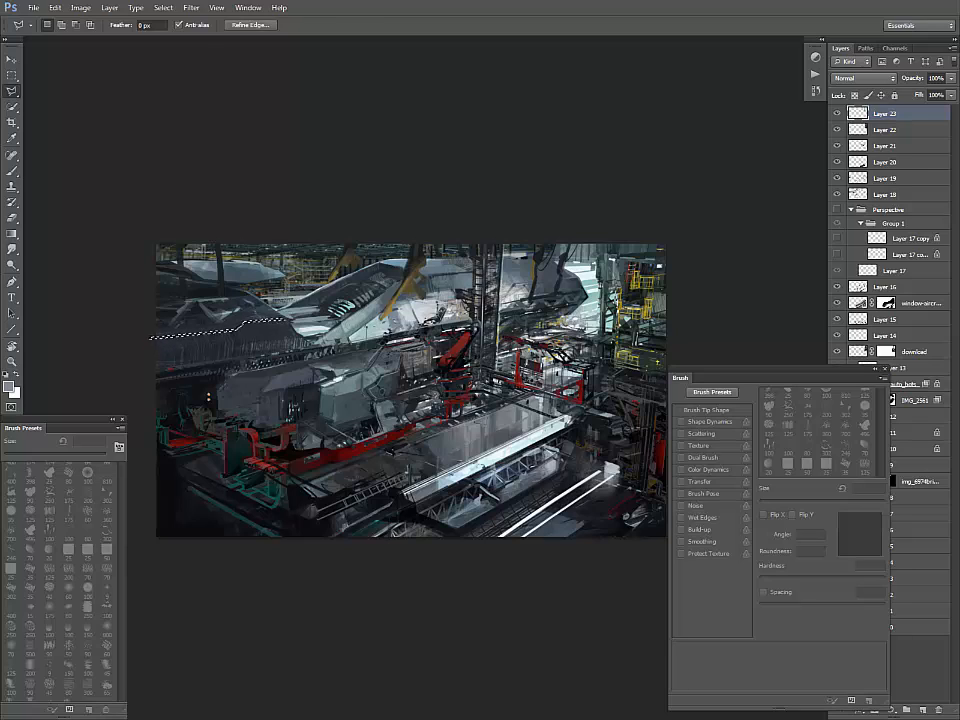
{"action": "key", "text": "b"}
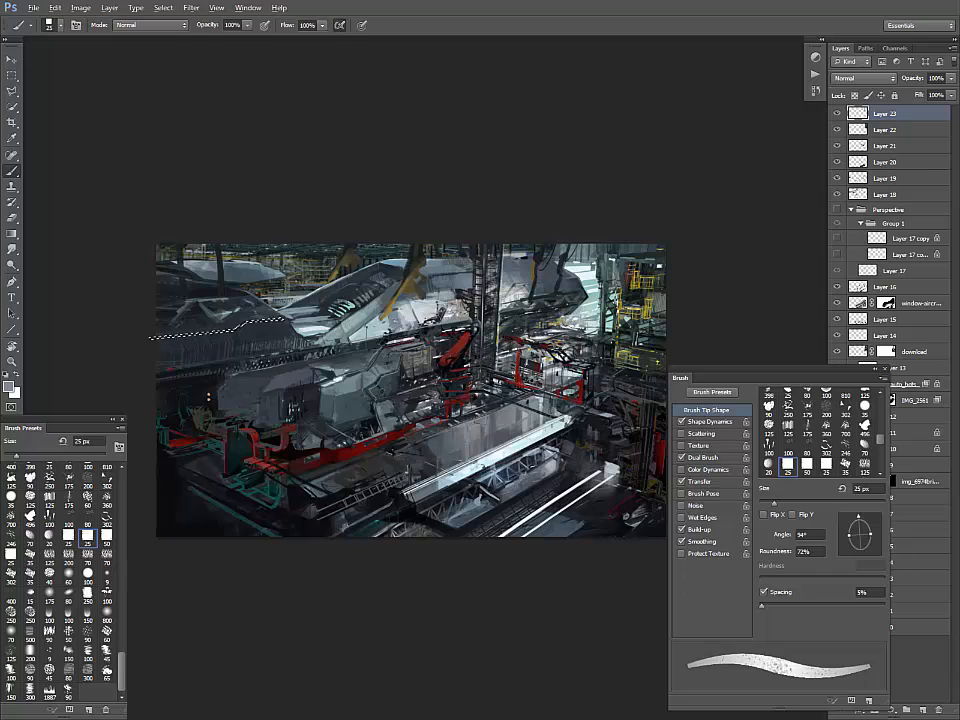
{"action": "left_click", "coordinate": [319, 331], "text": "alt"}
{"action": "key", "text": "bracketright"}
{"action": "key", "text": "bracketright"}
{"action": "key", "text": "bracketright"}
{"action": "key", "text": "bracketright"}
{"action": "key", "text": "bracketright"}
{"action": "key", "text": "bracketright"}
{"action": "key", "text": "bracketright"}
{"action": "key", "text": "bracketright"}
{"action": "key", "text": "bracketright"}
{"action": "key", "text": "ctrl+h"}
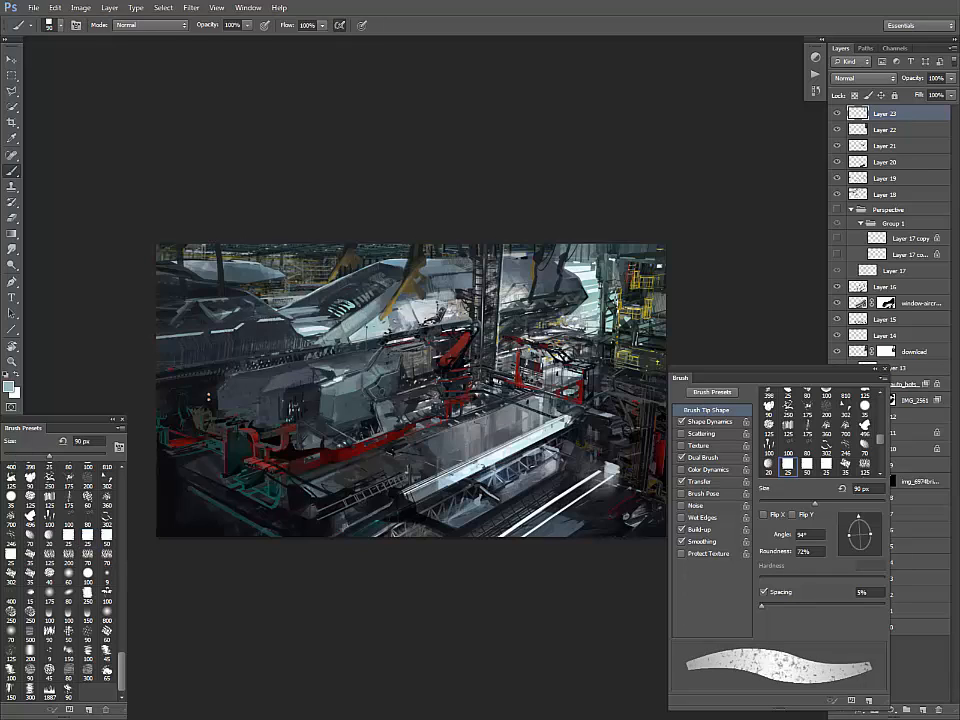
- Blend the dark ship's hull edge into its surroundings with strokes in sampled light and dark tones
{"action": "left_click", "coordinate": [280, 322], "text": "alt"}
{"action": "mouse_move", "coordinate": [285, 317]}
{"action": "left_mouse_down"}
{"action": "mouse_move", "coordinate": [157, 337]}
{"action": "mouse_move", "coordinate": [225, 331]}
{"action": "left_mouse_up"}
{"action": "left_click", "coordinate": [310, 333], "text": "alt"}
{"action": "left_click", "coordinate": [190, 346], "text": "alt"}
{"action": "left_click", "coordinate": [220, 333], "text": "alt"}
{"action": "left_click", "coordinate": [182, 345], "text": "alt"}
- Select a band just above the dark ship's hull edge and paint it with the sampled dark tone at 90 px
{"action": "key", "text": "l"}
{"action": "left_click", "coordinate": [230, 317]}
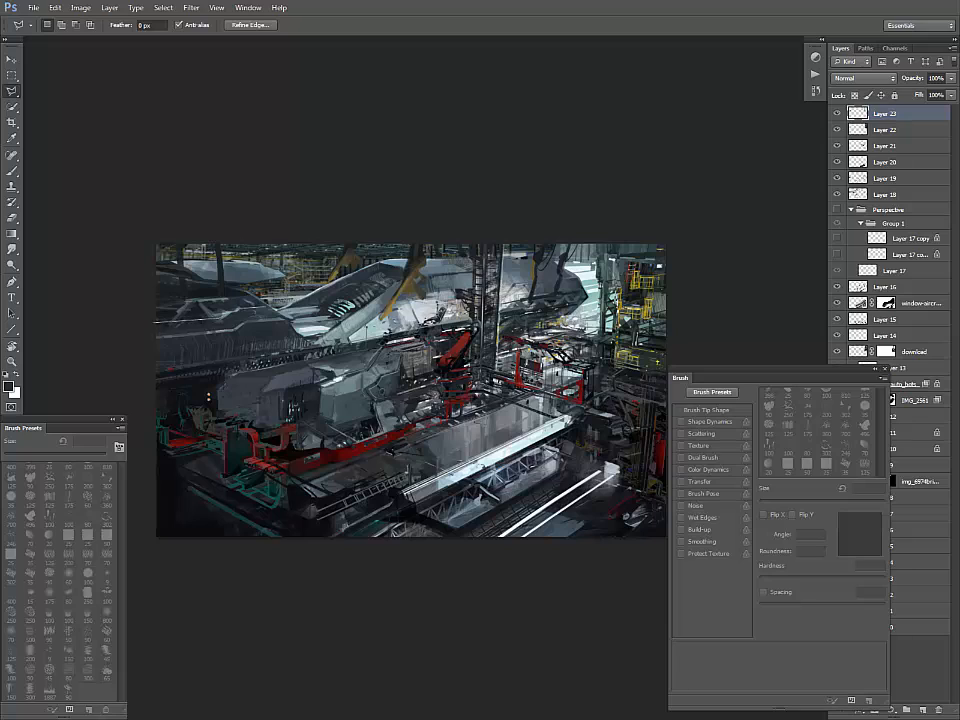
{"action": "left_click", "coordinate": [151, 325]}
{"action": "left_click", "coordinate": [152, 335]}
{"action": "key", "text": "b"}
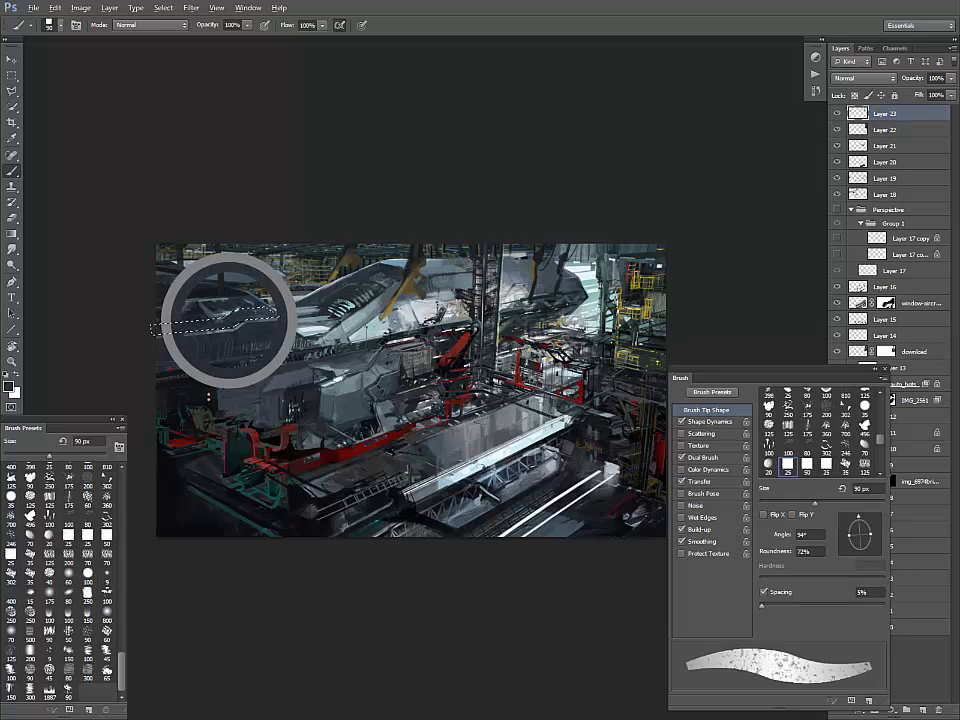
{"action": "left_click_drag", "start_coordinate": [154, 330], "coordinate": [278, 311]}
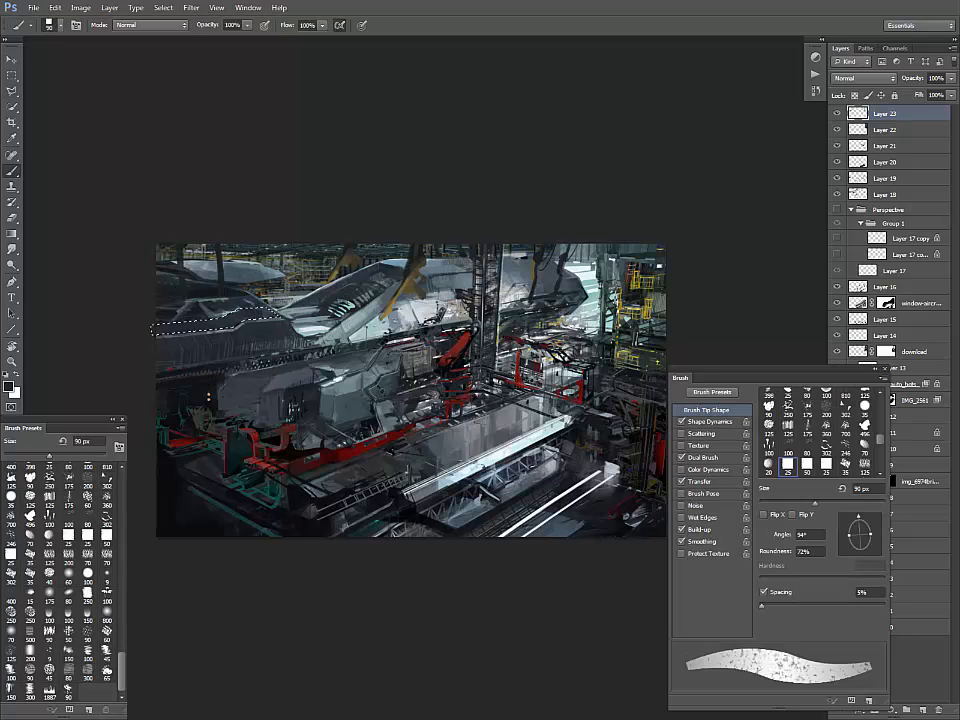
- Clear the selection, sample a pale tone from the bright background beside the yellow scaffolding and reduce the textured brush to 10 px
{"action": "key", "text": "ctrl+d"}
{"action": "mouse_move", "coordinate": [410, 390]}
{"action": "left_mouse_down"}
{"action": "mouse_move", "coordinate": [399, 393]}
{"action": "mouse_move", "coordinate": [455, 391]}
{"action": "mouse_move", "coordinate": [456, 382]}
{"action": "left_mouse_up"}
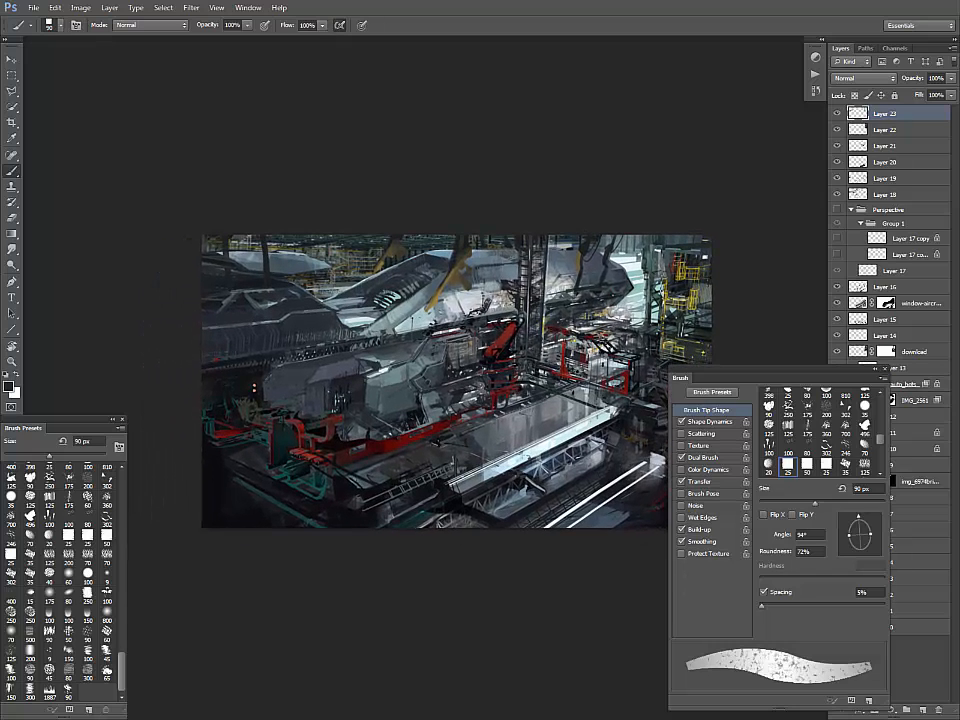
{"action": "left_click", "coordinate": [650, 260], "text": "alt"}
{"action": "key", "text": "bracketleft"}
{"action": "key", "text": "bracketleft"}
{"action": "key", "text": "bracketleft"}
{"action": "key", "text": "bracketleft"}
{"action": "key", "text": "bracketleft"}
{"action": "key", "text": "bracketleft"}
{"action": "key", "text": "bracketleft"}
{"action": "key", "text": "bracketleft"}
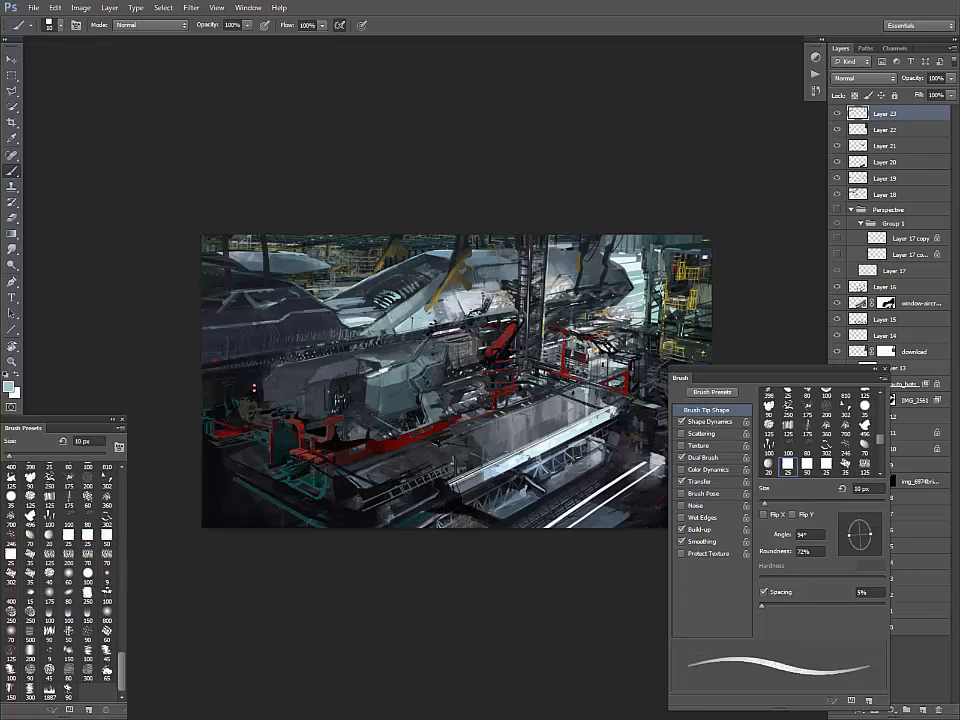
- Paint a dark grey-green patch on a new layer at the painting's far left edge with the 175 px scattered-squares brush
{"action": "key", "text": "d"}
{"action": "scroll", "coordinate": [60, 580], "scroll_direction": "up", "scroll_amount": 8}
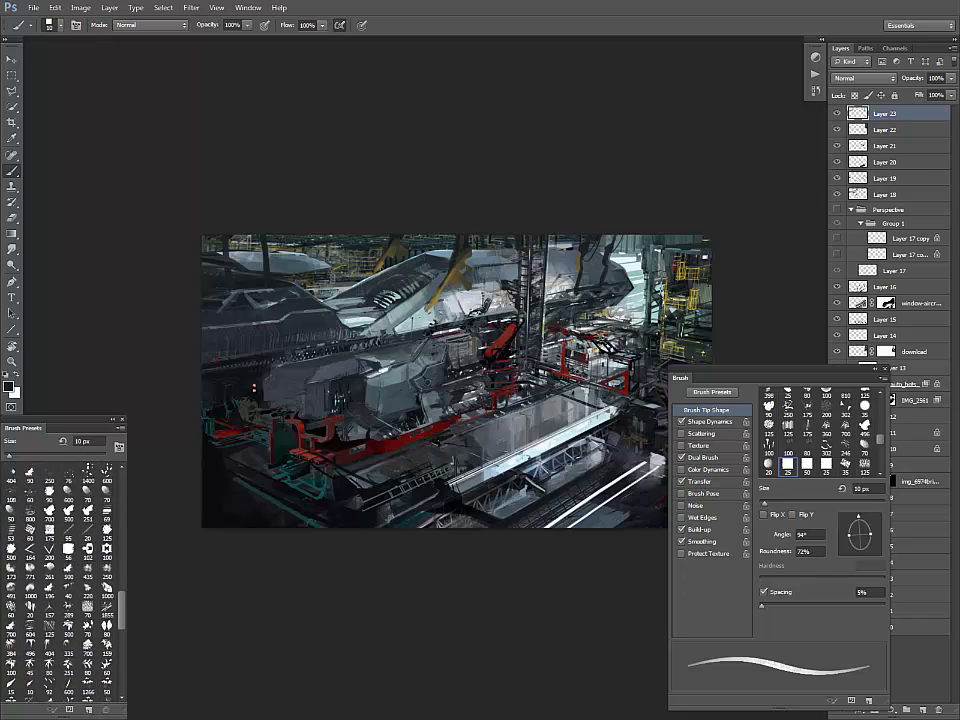
{"action": "left_click", "coordinate": [49, 622]}
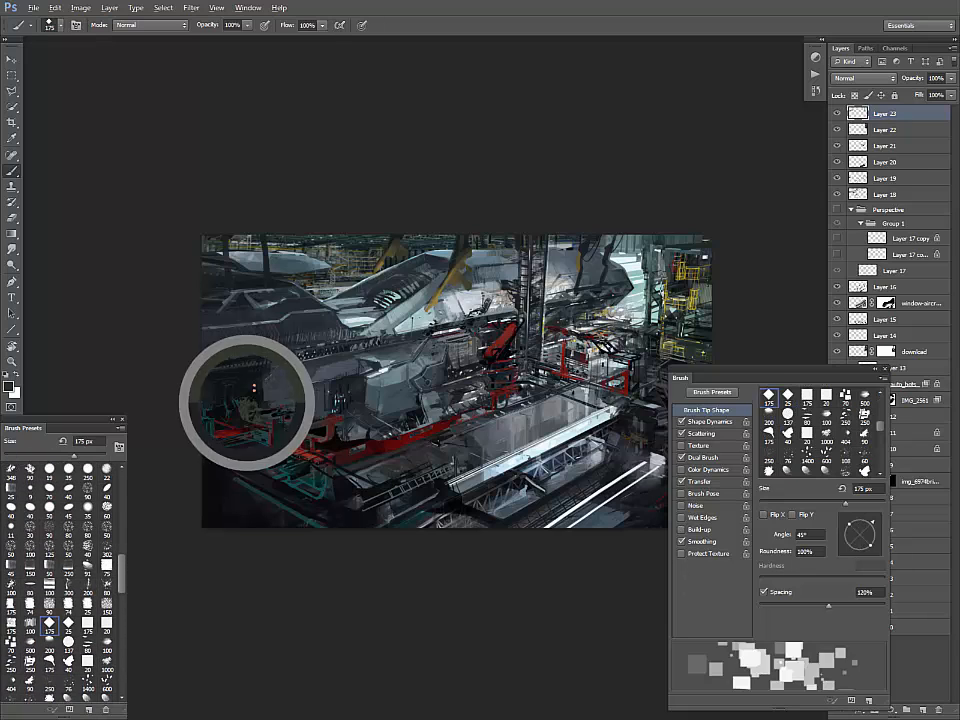
{"action": "key", "text": "l"}
{"action": "key", "text": "b"}
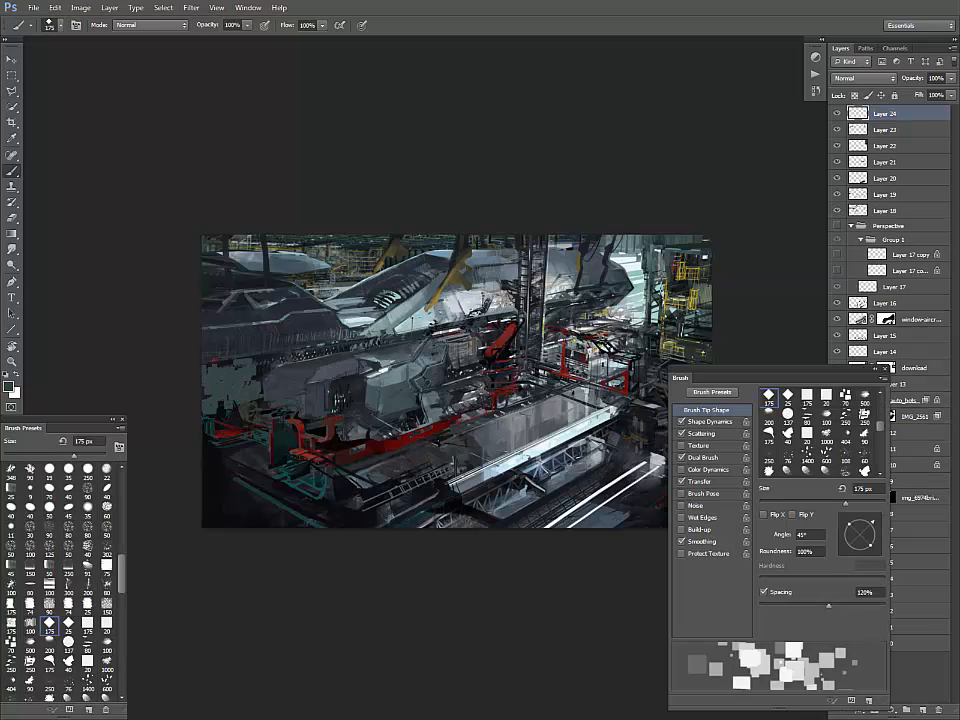
- Distort the scattered-squares patch to follow the ship's perspective, at about 123% width, 74% height and -4.9° rotation
{"action": "key", "text": "ctrl+t"}
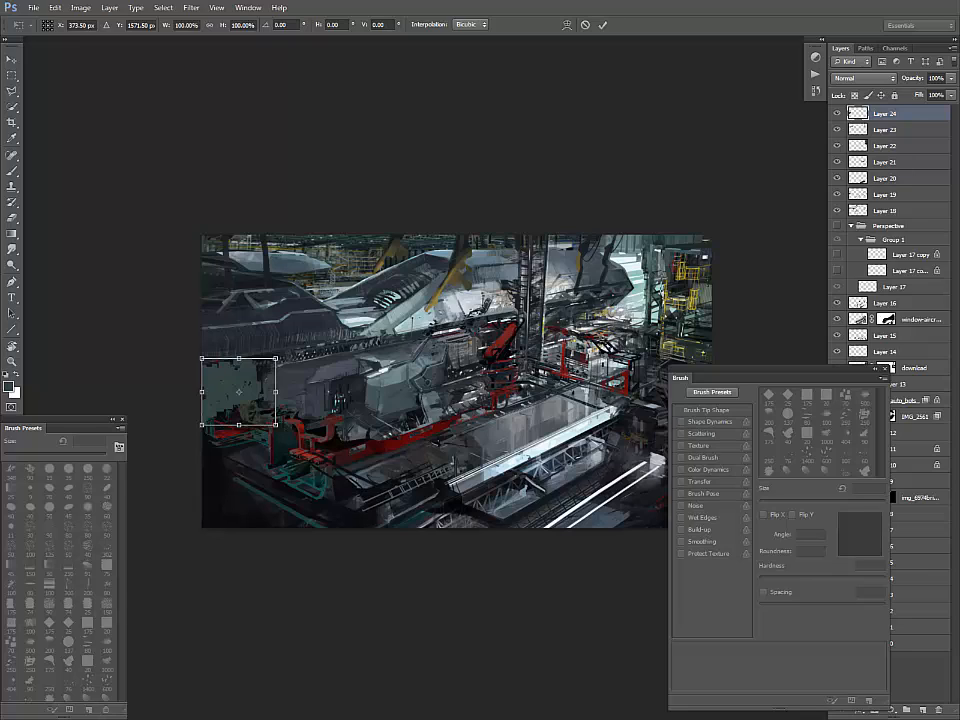
{"action": "left_click_drag", "start_coordinate": [276, 425], "coordinate": [290, 411]}
{"action": "left_click_drag", "start_coordinate": [276, 358], "coordinate": [283, 362]}
{"action": "left_click_drag", "start_coordinate": [202, 358], "coordinate": [198, 372]}
{"action": "left_click_drag", "start_coordinate": [202, 425], "coordinate": [200, 419]}
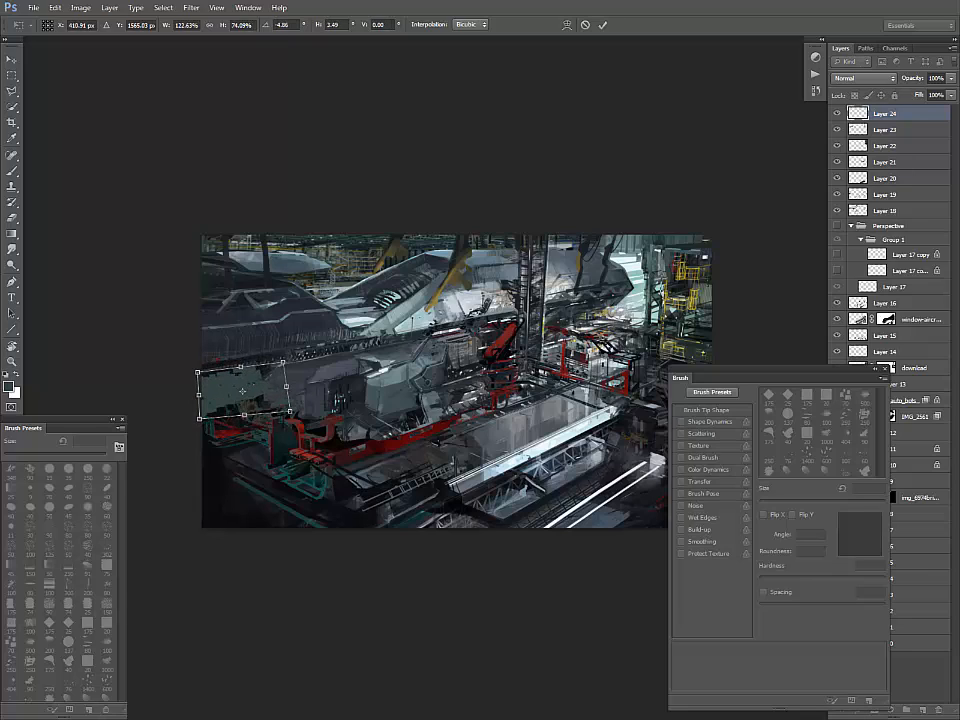
{"action": "key", "text": "Return"}
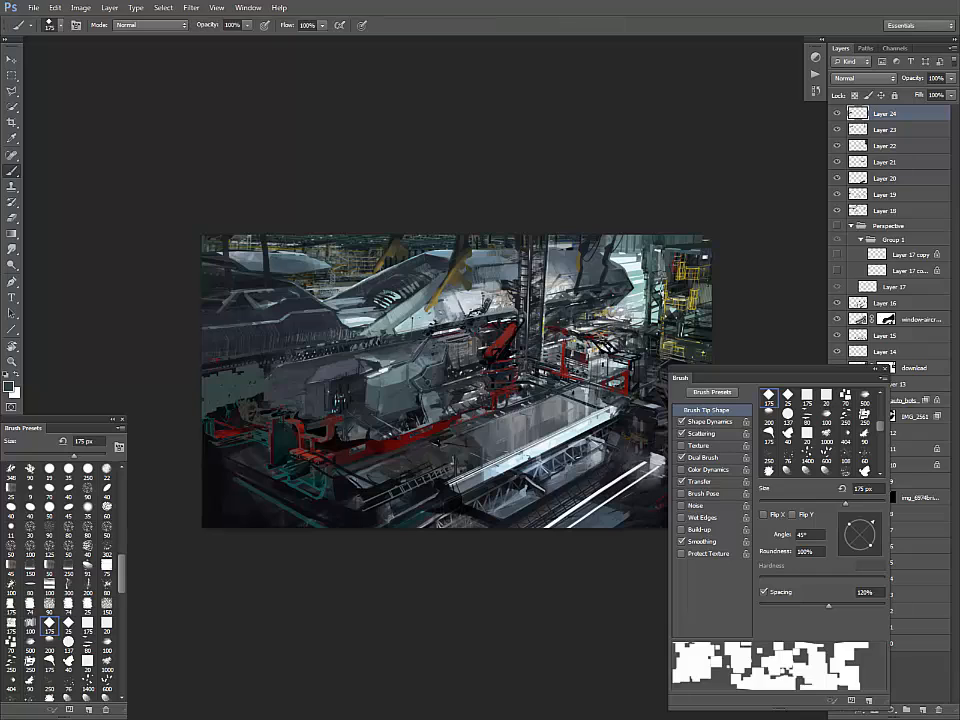
- Lock the patch layer's transparent pixels and repaint the squares in sampled dark tones, switching to the textured square brush at 35 px
{"action": "left_click", "coordinate": [855, 96]}
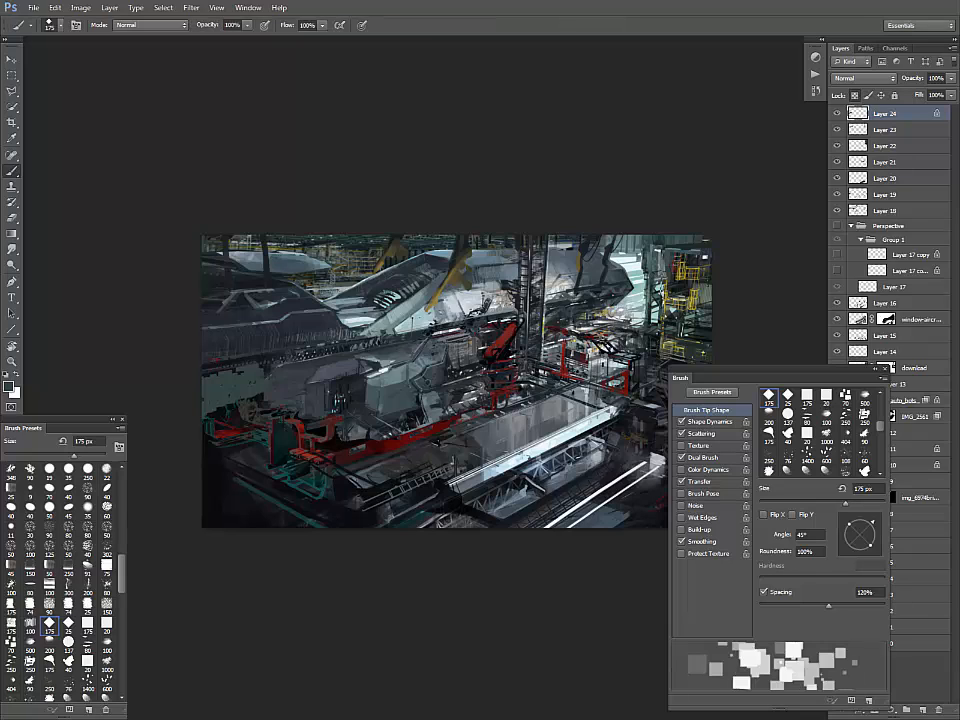
{"action": "left_click", "coordinate": [258, 396], "text": "alt"}
{"action": "mouse_move", "coordinate": [256, 388]}
{"action": "left_mouse_down"}
{"action": "mouse_move", "coordinate": [223, 386]}
{"action": "mouse_move", "coordinate": [270, 374]}
{"action": "mouse_move", "coordinate": [212, 384]}
{"action": "left_mouse_up"}
{"action": "left_click", "coordinate": [107, 566]}
{"action": "left_click", "coordinate": [264, 381], "text": "alt"}
{"action": "key", "text": "bracketleft"}
{"action": "key", "text": "bracketleft"}
{"action": "key", "text": "bracketleft"}
{"action": "key", "text": "bracketleft"}
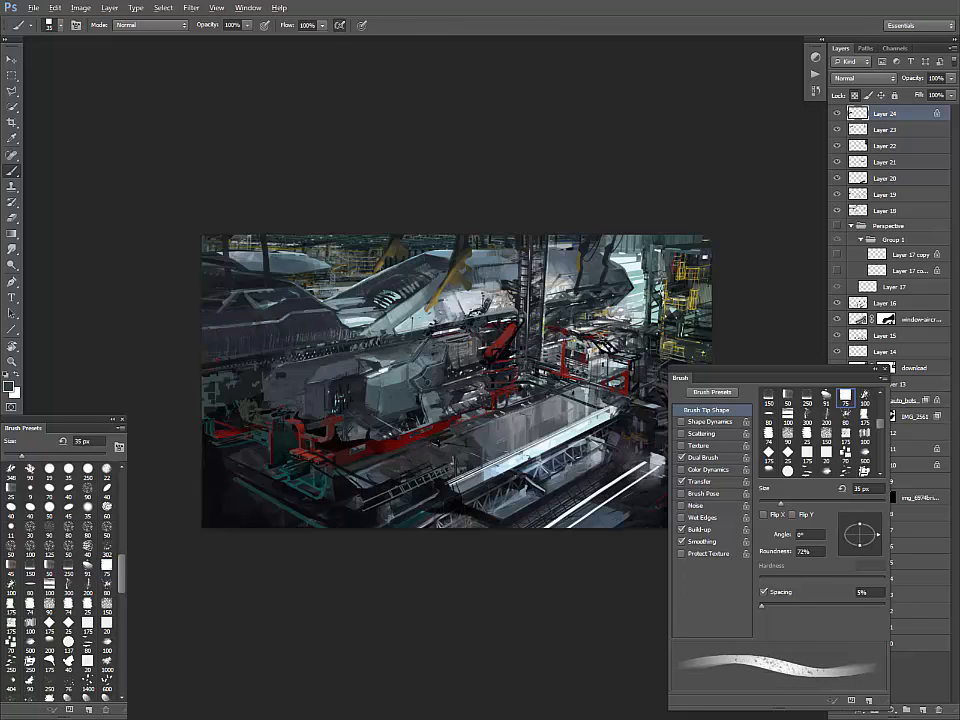
{"action": "left_click", "coordinate": [239, 384], "text": "alt"}
{"action": "left_click_drag", "start_coordinate": [224, 405], "coordinate": [203, 409]}
{"action": "left_click", "coordinate": [232, 394], "text": "alt"}
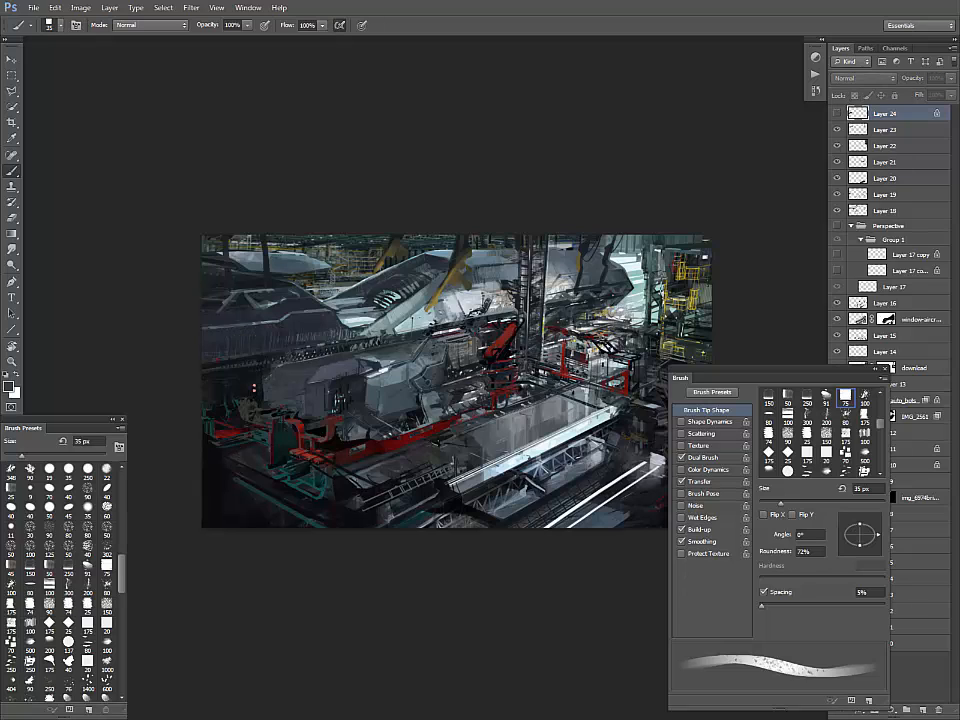
- Darken the patch layer with Levels by raising the black input level and keeping the white input at 255
{"action": "key", "text": "ctrl+l"}
{"action": "left_click_drag", "start_coordinate": [751, 495], "coordinate": [767, 495]}
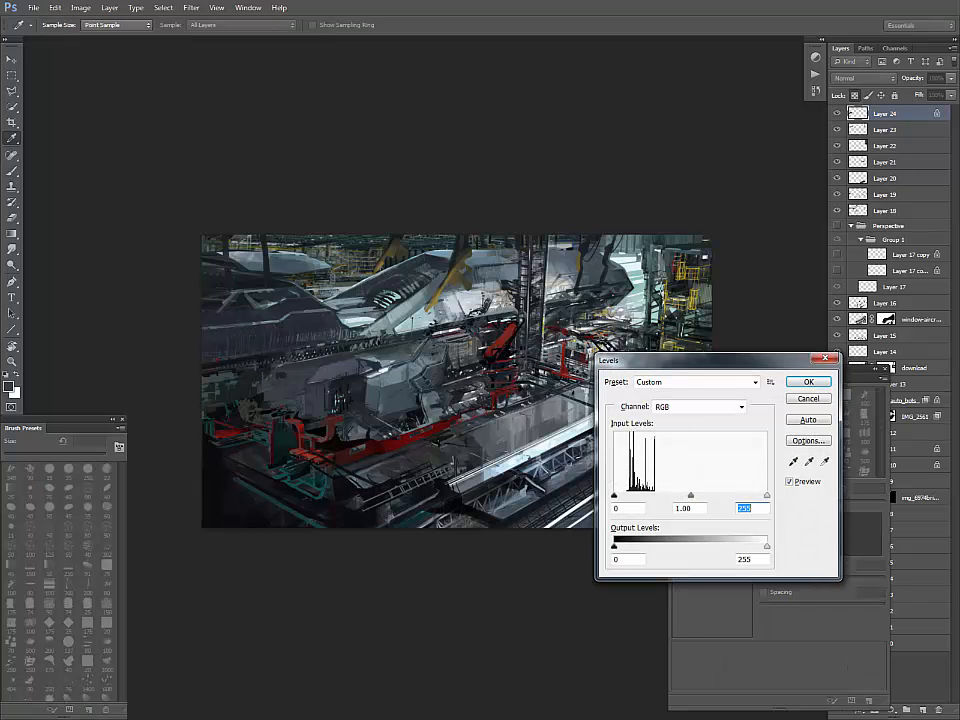
{"action": "left_click_drag", "start_coordinate": [614, 495], "coordinate": [624, 495]}
{"action": "key", "text": "Return"}
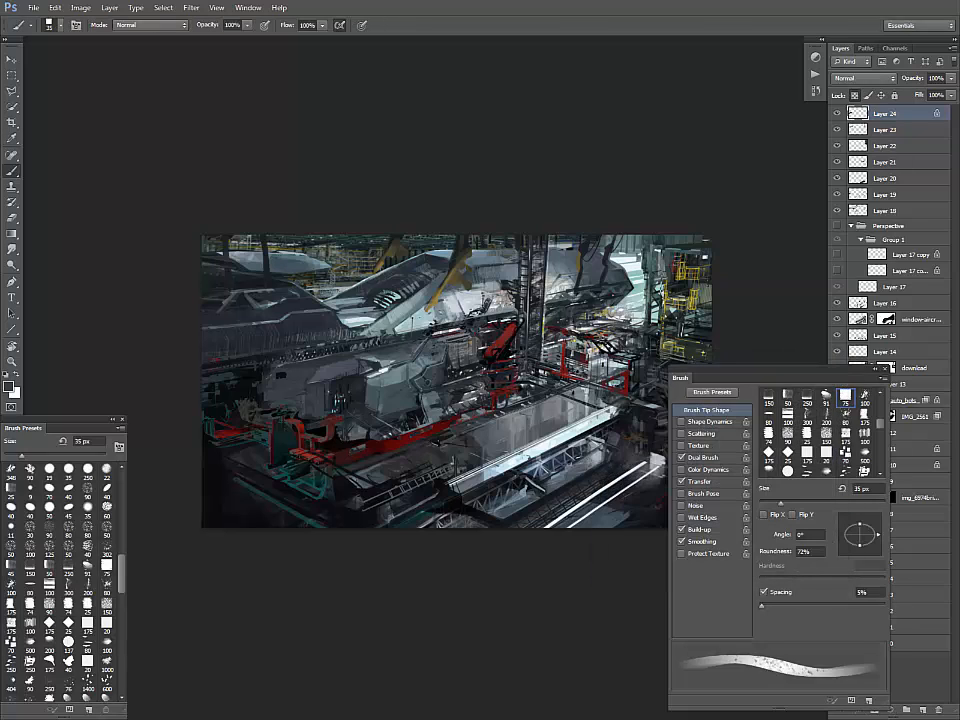
- Blend the patch into the painting by splitting its underlying-layer white Blend If limit to 47 / 145
{"action": "double_click", "coordinate": [908, 113]}
{"action": "left_click_drag", "start_coordinate": [783, 667], "coordinate": [707, 667]}
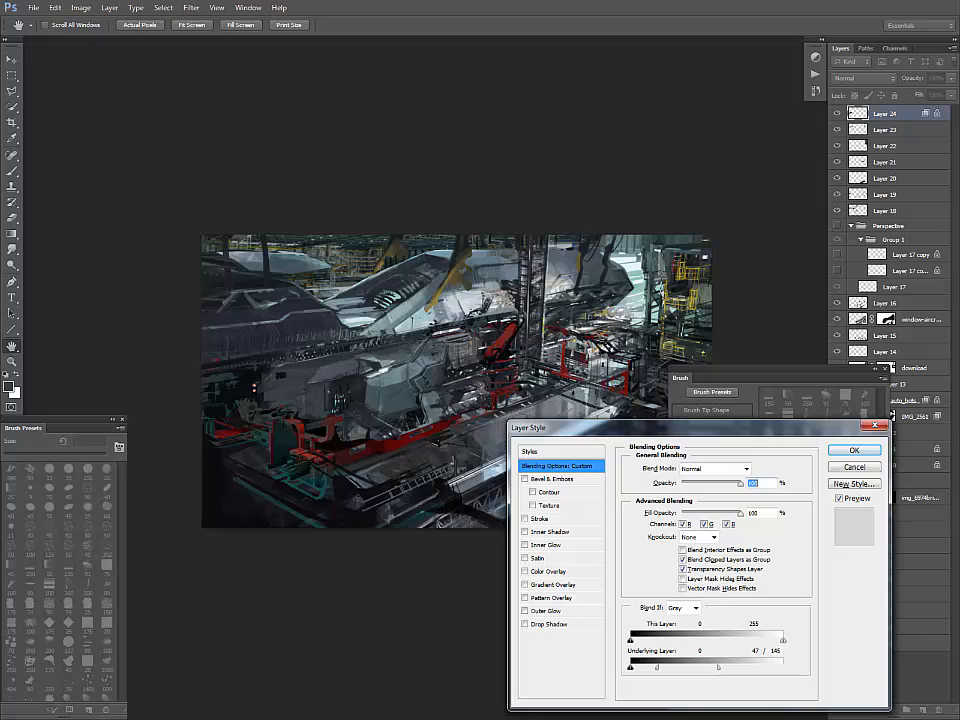
{"action": "key", "text": "Return"}
{"action": "key", "text": "b"}
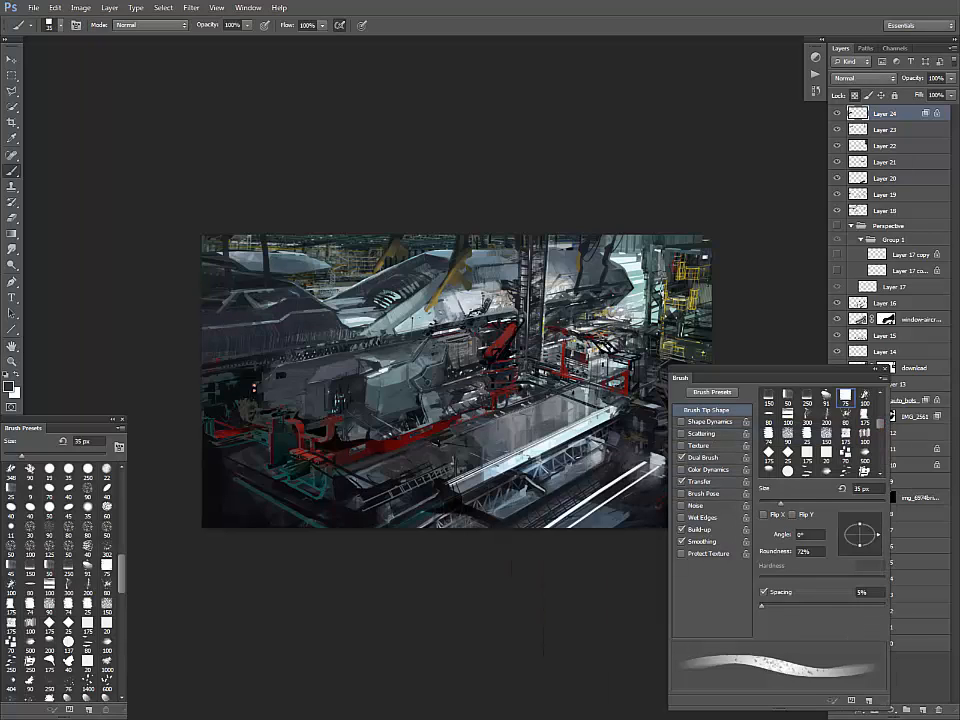
- Add a new layer on top and reduce the textured square brush to 9 px for detailing the grey vehicle
{"action": "key", "text": "ctrl+shift+alt+n"}
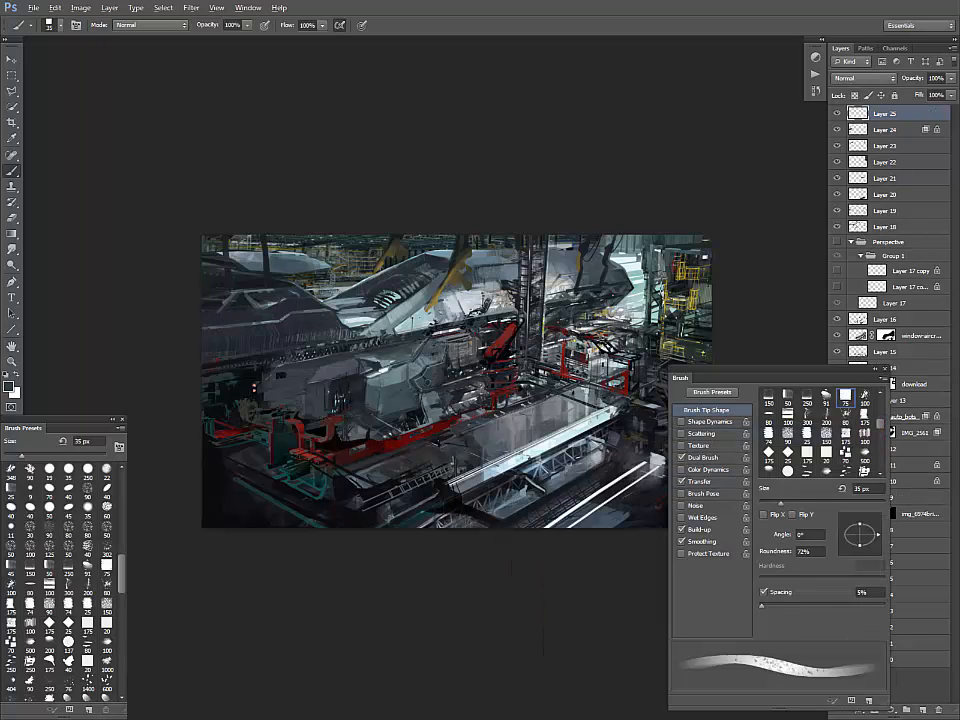
{"action": "key", "text": "bracketleft"}
{"action": "key", "text": "bracketleft"}
{"action": "left_click", "coordinate": [351, 294], "text": "alt"}
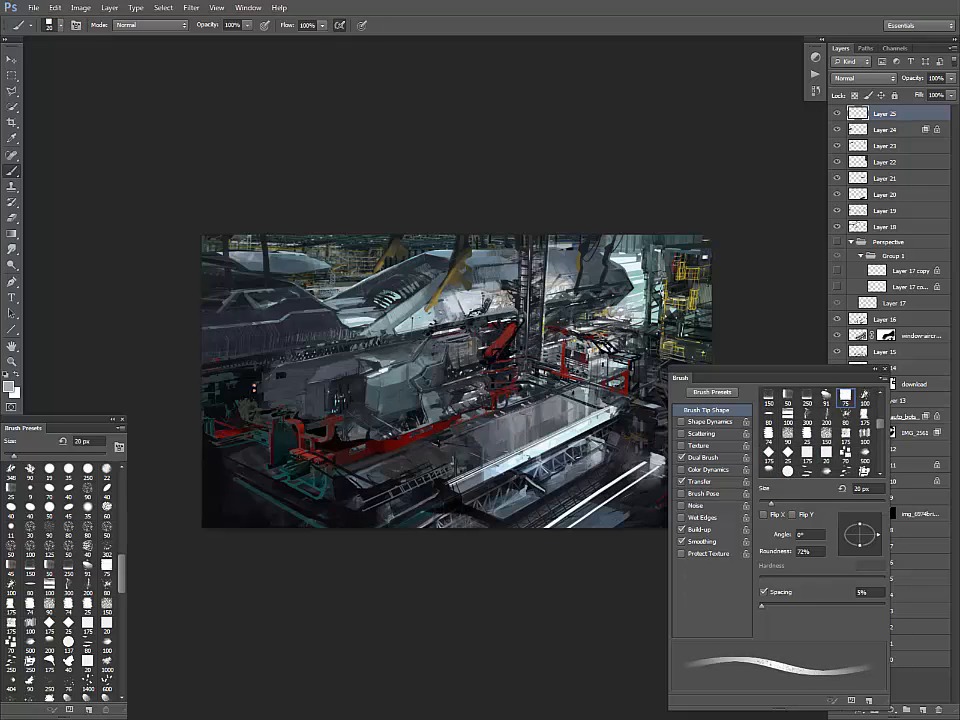
{"action": "key", "text": "d"}
{"action": "key", "text": "ctrl+plus"}
{"action": "key", "text": "ctrl+plus"}
{"action": "key", "text": "ctrl+plus"}
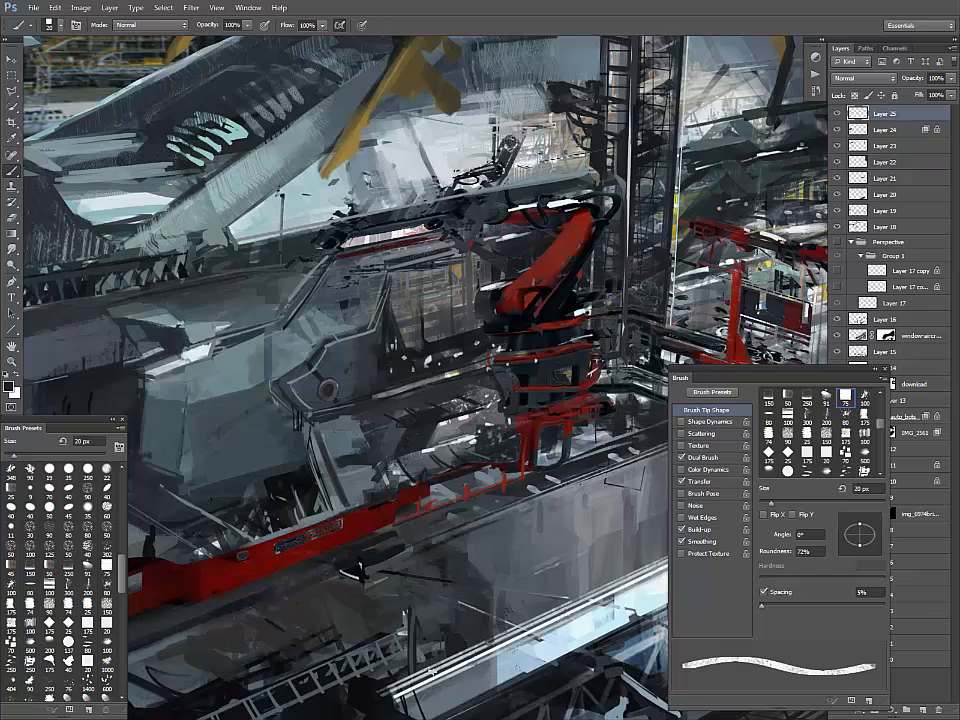
{"action": "left_click_drag", "start_coordinate": [351, 294], "coordinate": [426, 280]}
{"action": "key", "text": "bracketleft"}
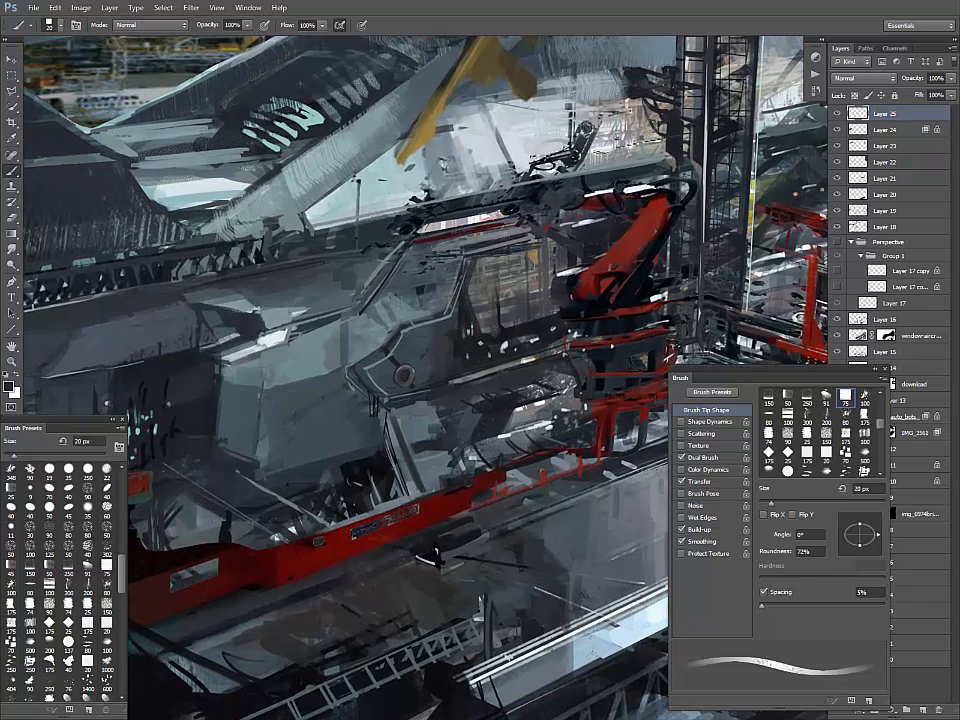
{"action": "key", "text": "bracketleft"}
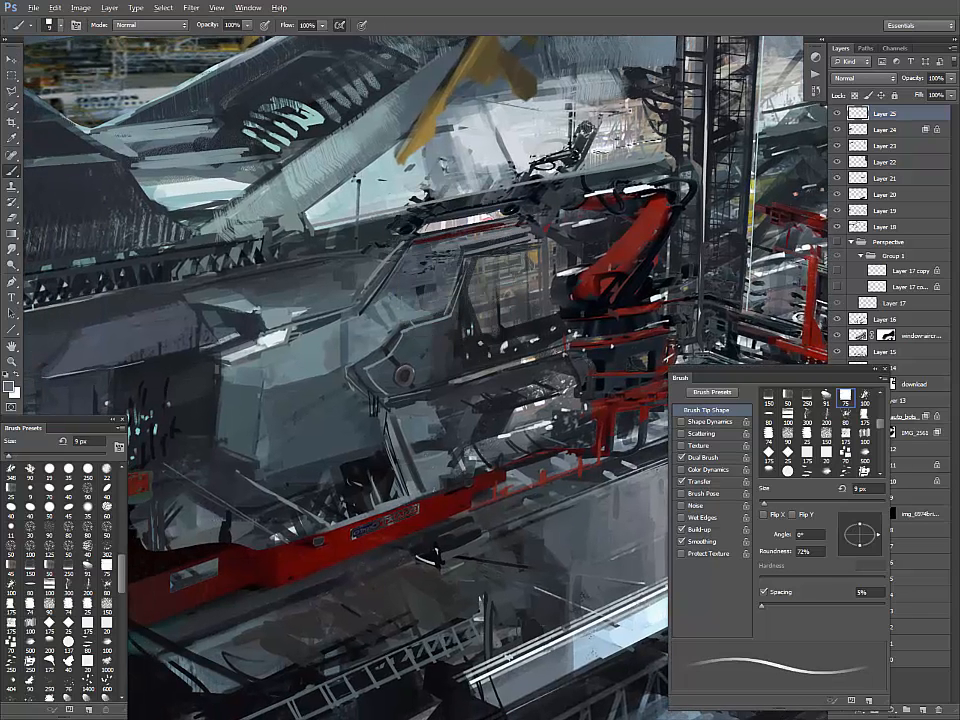
- Refine the grey vehicle's angled panel above the round bolt with 9 px strokes in tones sampled from its surface
{"action": "left_click", "coordinate": [439, 251], "text": "alt"}
{"action": "mouse_move", "coordinate": [438, 250]}
{"action": "left_mouse_down"}
{"action": "mouse_move", "coordinate": [418, 295]}
{"action": "mouse_move", "coordinate": [374, 303]}
{"action": "left_mouse_up"}
{"action": "left_click", "coordinate": [408, 267], "text": "alt"}
{"action": "left_click", "coordinate": [407, 311], "text": "alt"}
{"action": "key", "text": "ctrl+z"}
{"action": "mouse_move", "coordinate": [392, 280]}
{"action": "left_mouse_down"}
{"action": "mouse_move", "coordinate": [377, 300]}
{"action": "mouse_move", "coordinate": [397, 307]}
{"action": "left_mouse_up"}
{"action": "mouse_move", "coordinate": [420, 260]}
{"action": "left_mouse_down"}
{"action": "mouse_move", "coordinate": [404, 307]}
{"action": "mouse_move", "coordinate": [446, 309]}
{"action": "mouse_move", "coordinate": [390, 351]}
{"action": "left_mouse_up"}
{"action": "left_click", "coordinate": [410, 330], "text": "alt"}
{"action": "left_click", "coordinate": [400, 328], "text": "alt"}
{"action": "mouse_move", "coordinate": [399, 340]}
{"action": "left_mouse_down"}
{"action": "mouse_move", "coordinate": [377, 353]}
{"action": "mouse_move", "coordinate": [391, 357]}
{"action": "left_mouse_up"}
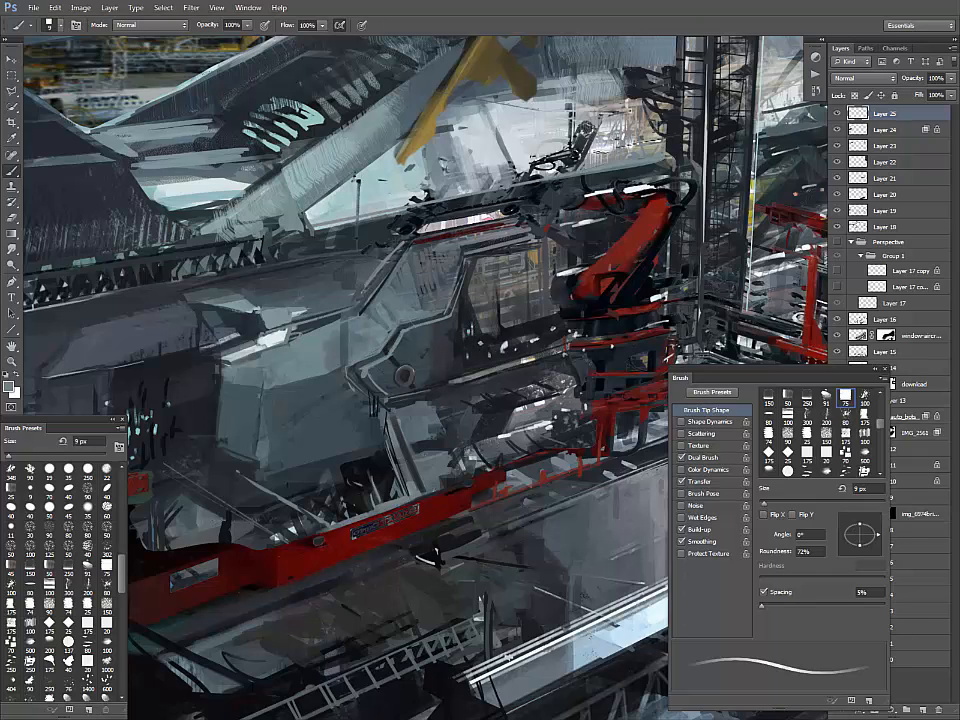
- Touch up the panel edges around the round bolt and the slanted frame above it with sampled grey tones
{"action": "left_click", "coordinate": [386, 392], "text": "alt"}
{"action": "left_click_drag", "start_coordinate": [350, 380], "coordinate": [363, 391]}
{"action": "left_click", "coordinate": [360, 375], "text": "alt"}
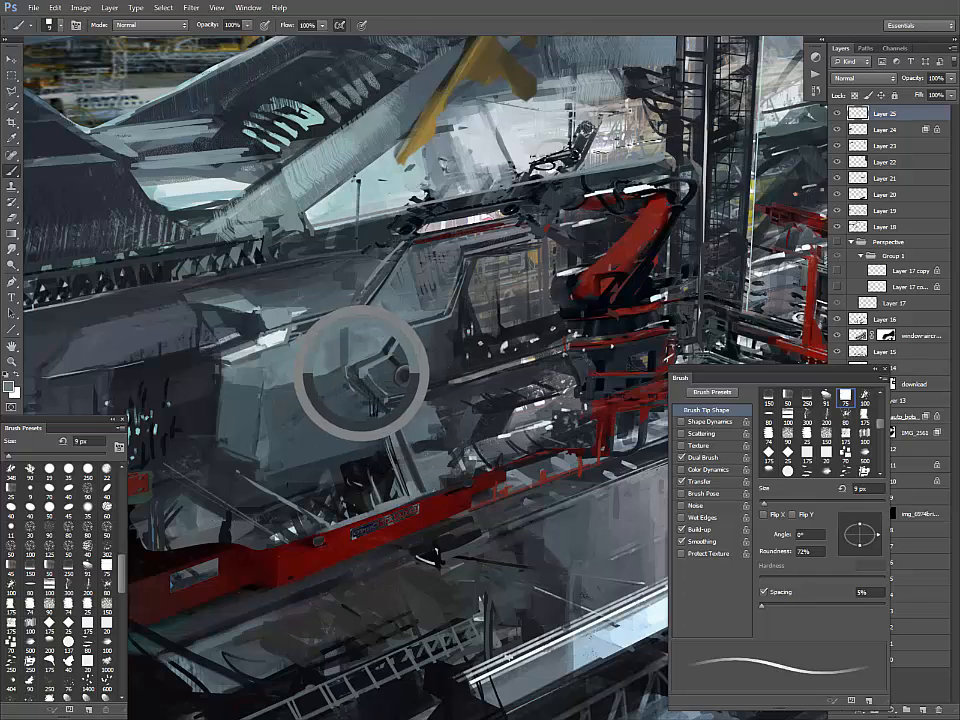
{"action": "mouse_move", "coordinate": [424, 316]}
{"action": "left_mouse_down"}
{"action": "mouse_move", "coordinate": [400, 327]}
{"action": "mouse_move", "coordinate": [413, 326]}
{"action": "mouse_move", "coordinate": [440, 266]}
{"action": "left_mouse_up"}
{"action": "left_click", "coordinate": [402, 329], "text": "alt"}
{"action": "left_click", "coordinate": [424, 327], "text": "alt"}
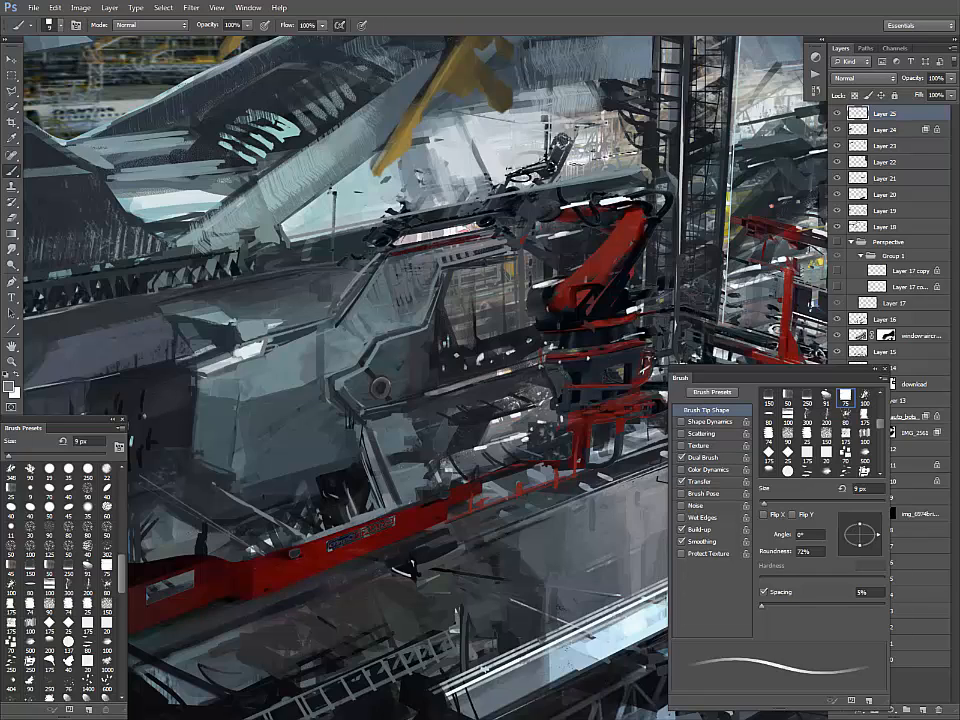
- Paint the top rail and slanted side of the frame around the latticed opening with sampled tones at 9 px
{"action": "left_click", "coordinate": [450, 267], "text": "alt"}
{"action": "left_click_drag", "start_coordinate": [441, 266], "coordinate": [482, 257]}
{"action": "mouse_move", "coordinate": [449, 263]}
{"action": "left_mouse_down"}
{"action": "mouse_move", "coordinate": [508, 250]}
{"action": "mouse_move", "coordinate": [507, 262]}
{"action": "mouse_move", "coordinate": [517, 260]}
{"action": "left_mouse_up"}
{"action": "left_click", "coordinate": [460, 268], "text": "alt"}
{"action": "left_click", "coordinate": [456, 268], "text": "alt"}
{"action": "mouse_move", "coordinate": [454, 272]}
{"action": "left_mouse_down"}
{"action": "mouse_move", "coordinate": [515, 261]}
{"action": "mouse_move", "coordinate": [446, 311]}
{"action": "left_mouse_up"}
{"action": "mouse_move", "coordinate": [454, 309]}
{"action": "left_mouse_down"}
{"action": "mouse_move", "coordinate": [468, 344]}
{"action": "mouse_move", "coordinate": [442, 335]}
{"action": "mouse_move", "coordinate": [451, 378]}
{"action": "mouse_move", "coordinate": [442, 380]}
{"action": "left_mouse_up"}
- Define the lower corner of the latticed opening's frame with sampled dark and mid tones using a 7 px brush
{"action": "left_click", "coordinate": [448, 339], "text": "alt"}
{"action": "key", "text": "bracketleft"}
{"action": "key", "text": "bracketleft"}
{"action": "left_click", "coordinate": [441, 302], "text": "alt"}
{"action": "left_click", "coordinate": [454, 329], "text": "alt"}
{"action": "left_click", "coordinate": [442, 362], "text": "alt"}
{"action": "left_click", "coordinate": [438, 362], "text": "alt"}
{"action": "left_click_drag", "start_coordinate": [430, 362], "coordinate": [439, 382]}
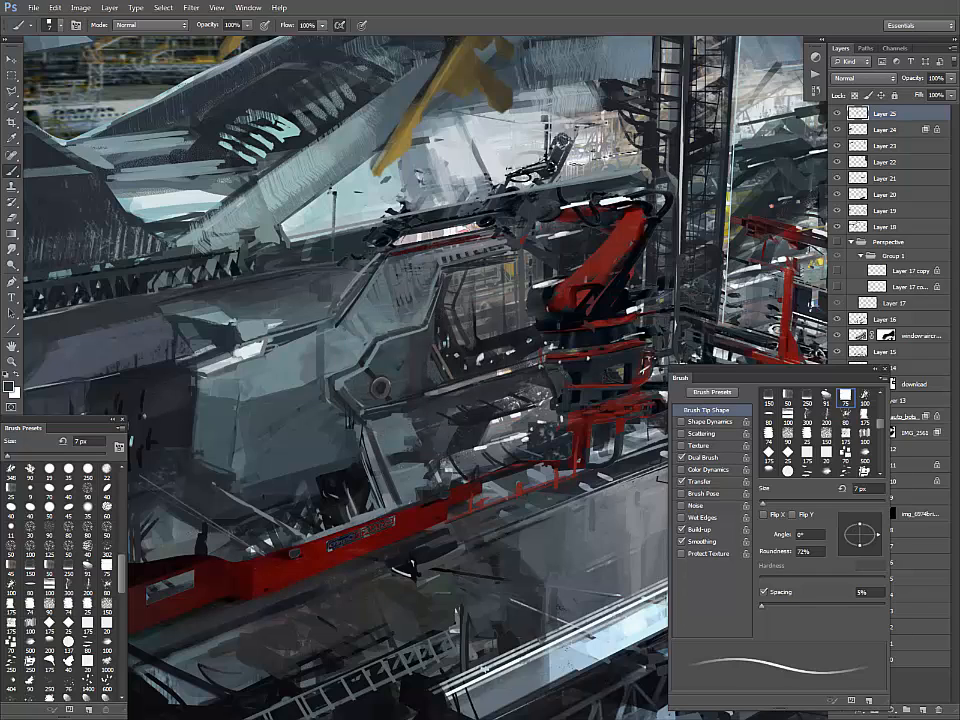
{"action": "left_click", "coordinate": [437, 372], "text": "alt"}
{"action": "left_click", "coordinate": [443, 364], "text": "alt"}
{"action": "mouse_move", "coordinate": [433, 389]}
{"action": "left_mouse_down"}
{"action": "mouse_move", "coordinate": [470, 381]}
{"action": "mouse_move", "coordinate": [447, 389]}
{"action": "left_mouse_up"}
- Reshape the shadowed joint at the base of the red robot arm with sampled dark tones, enlarging the brush to 15 px
{"action": "left_click", "coordinate": [382, 278], "text": "alt"}
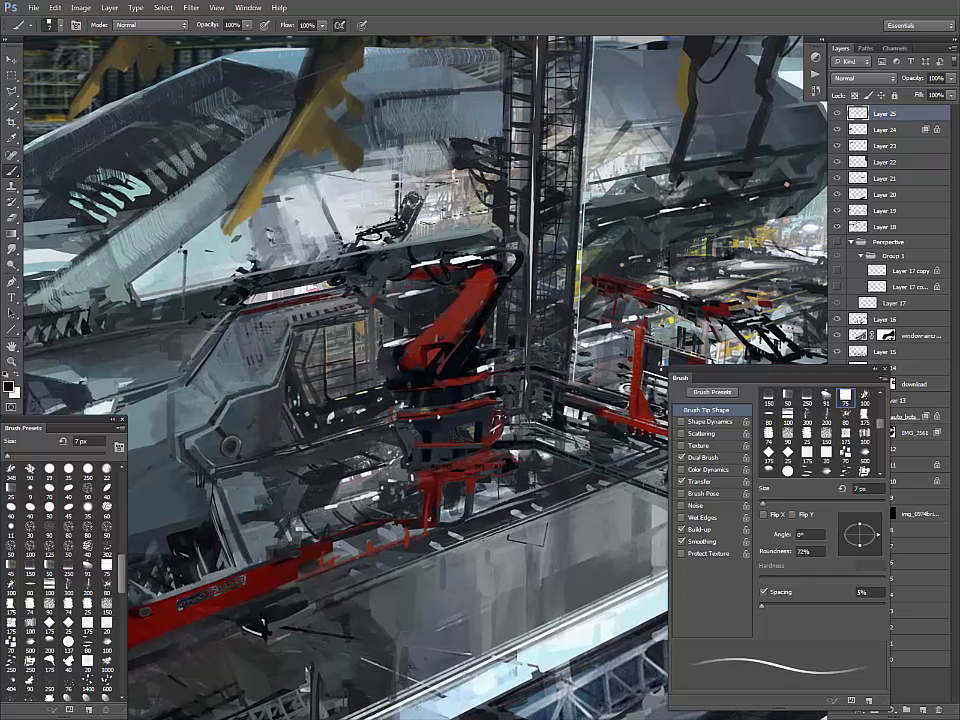
{"action": "key", "text": "bracketright"}
{"action": "key", "text": "bracketright"}
{"action": "key", "text": "bracketright"}
{"action": "key", "text": "bracketright"}
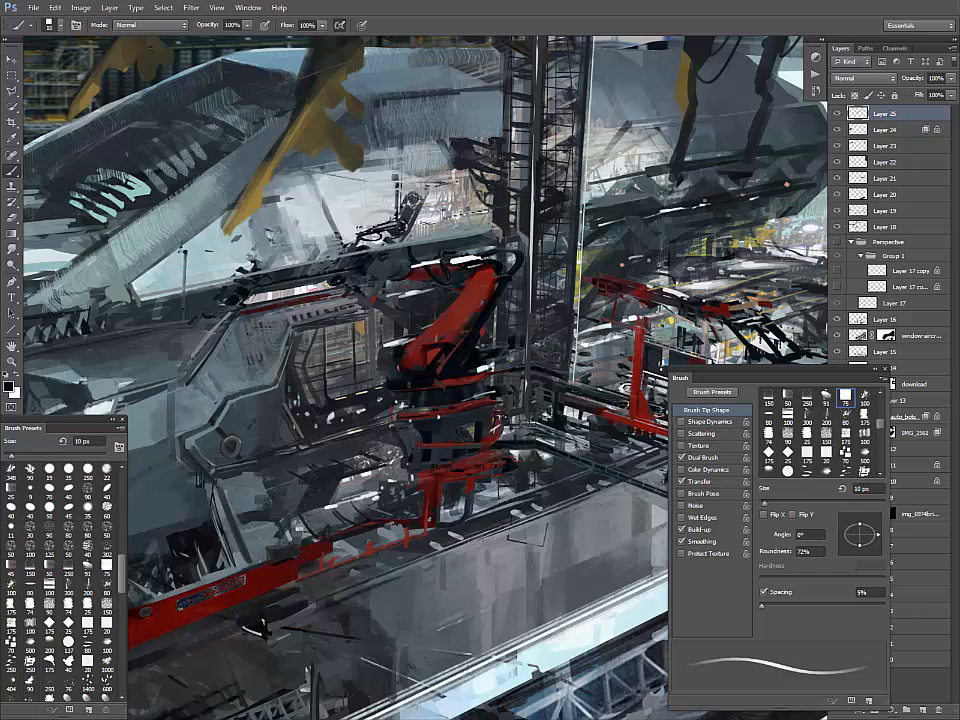
{"action": "left_click", "coordinate": [389, 354], "text": "alt"}
{"action": "mouse_move", "coordinate": [382, 346]}
{"action": "left_mouse_down"}
{"action": "mouse_move", "coordinate": [398, 350]}
{"action": "mouse_move", "coordinate": [380, 380]}
{"action": "mouse_move", "coordinate": [379, 371]}
{"action": "mouse_move", "coordinate": [405, 363]}
{"action": "left_mouse_up"}
{"action": "left_click", "coordinate": [404, 373], "text": "alt"}
{"action": "left_click", "coordinate": [385, 352], "text": "alt"}
{"action": "left_click", "coordinate": [403, 352], "text": "alt"}
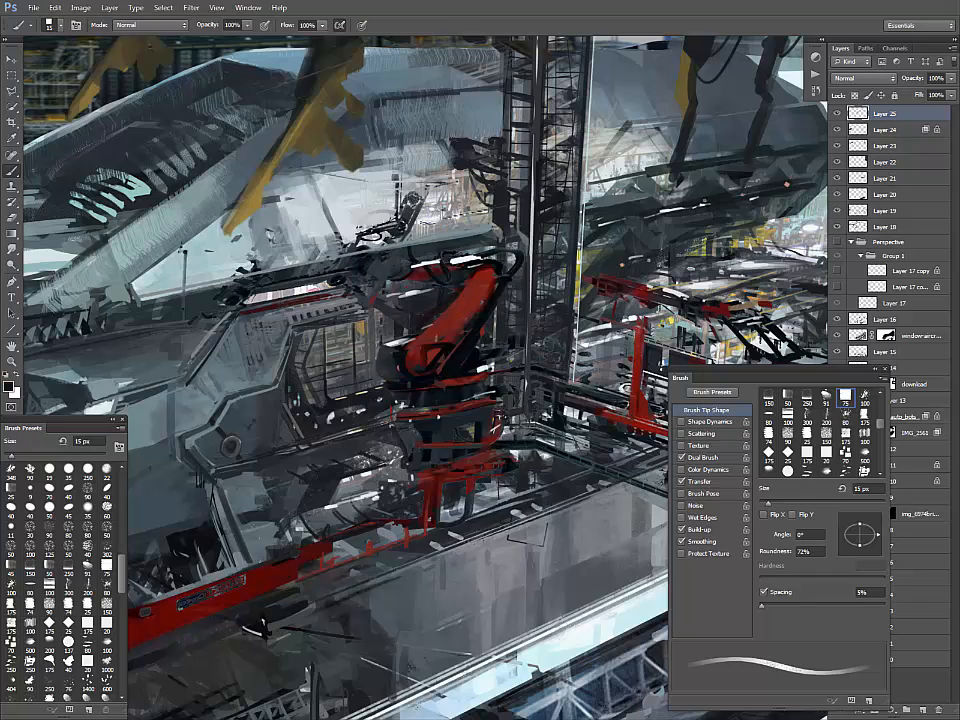
- Add thin light accents beside and along the top of the red robot arm with sampled tones and a 5 px brush
{"action": "key", "text": "bracketleft"}
{"action": "key", "text": "bracketleft"}
{"action": "key", "text": "bracketleft"}
{"action": "key", "text": "bracketleft"}
{"action": "key", "text": "bracketleft"}
{"action": "key", "text": "bracketleft"}
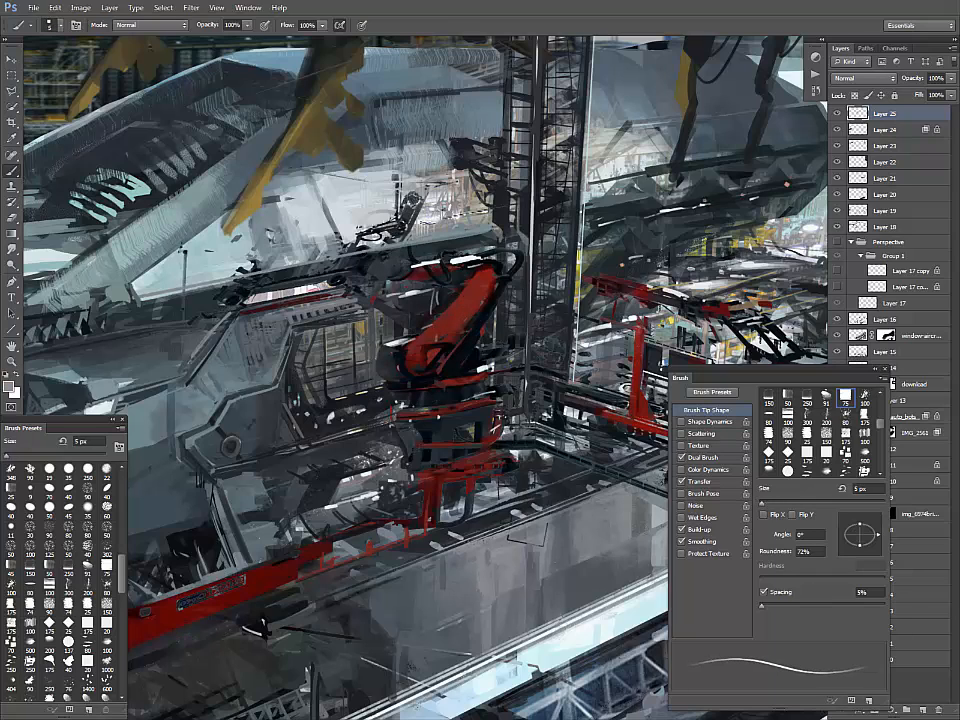
{"action": "mouse_move", "coordinate": [427, 295]}
{"action": "left_mouse_down"}
{"action": "mouse_move", "coordinate": [423, 323]}
{"action": "mouse_move", "coordinate": [445, 298]}
{"action": "mouse_move", "coordinate": [423, 323]}
{"action": "left_mouse_up"}
{"action": "left_click", "coordinate": [431, 319], "text": "alt"}
{"action": "left_click", "coordinate": [449, 263], "text": "alt"}
{"action": "left_click_drag", "start_coordinate": [441, 266], "coordinate": [506, 249]}
- Build up the small dark mechanical arm in front of the bright opening with sampled dark tones at 9 px
{"action": "scroll", "coordinate": [506, 249], "scroll_direction": "up", "scroll_amount": 3}
{"action": "key", "text": "bracketright"}
{"action": "key", "text": "bracketright"}
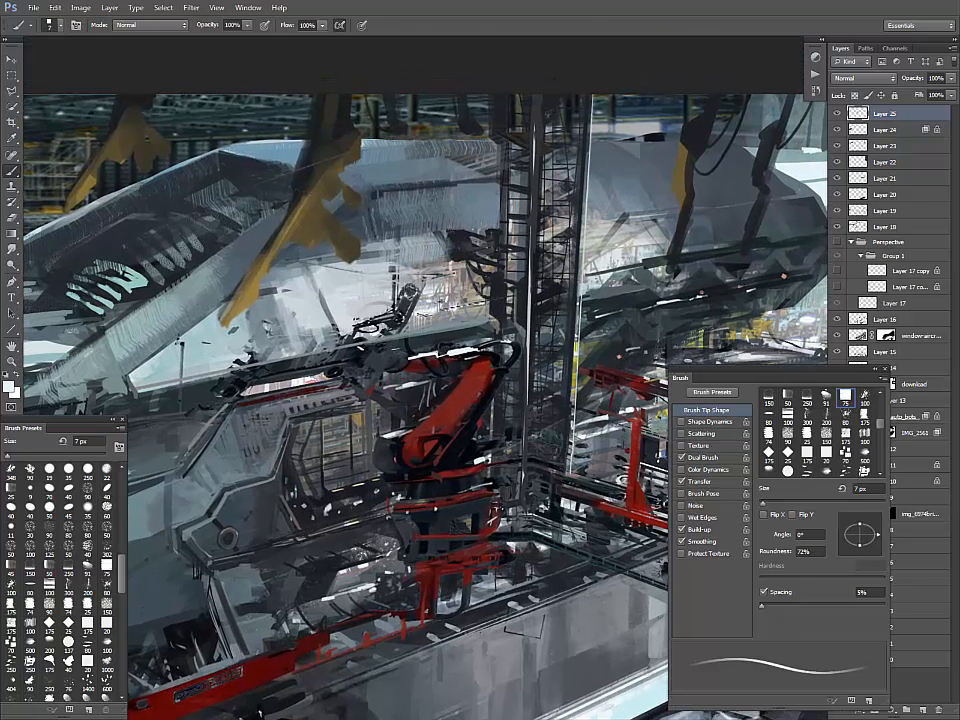
{"action": "key", "text": "bracketright"}
{"action": "key", "text": "bracketright"}
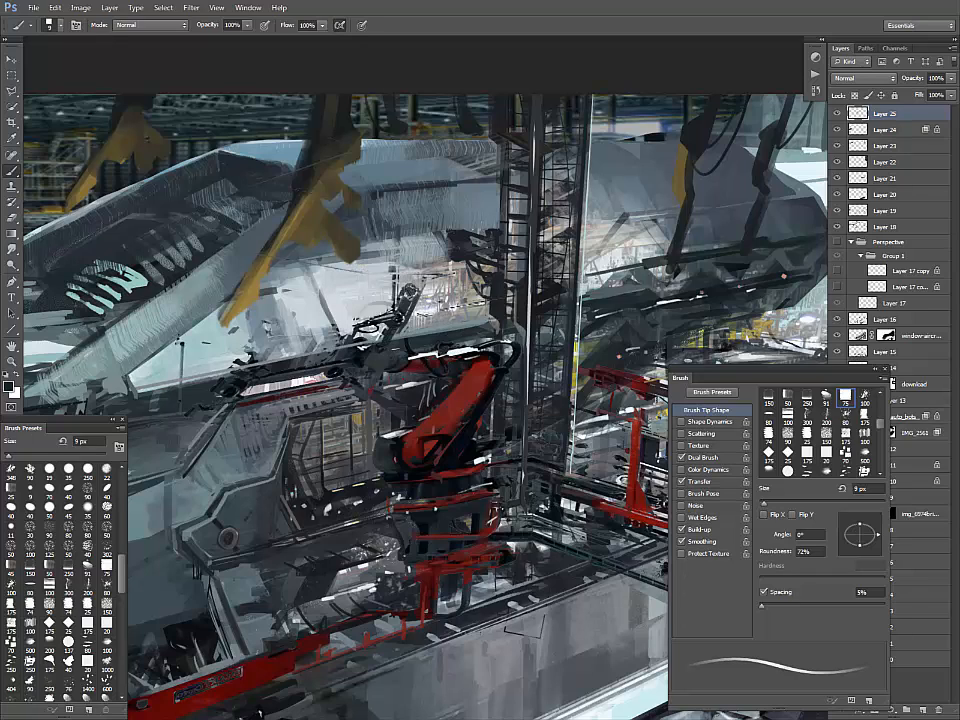
{"action": "key", "text": "l"}
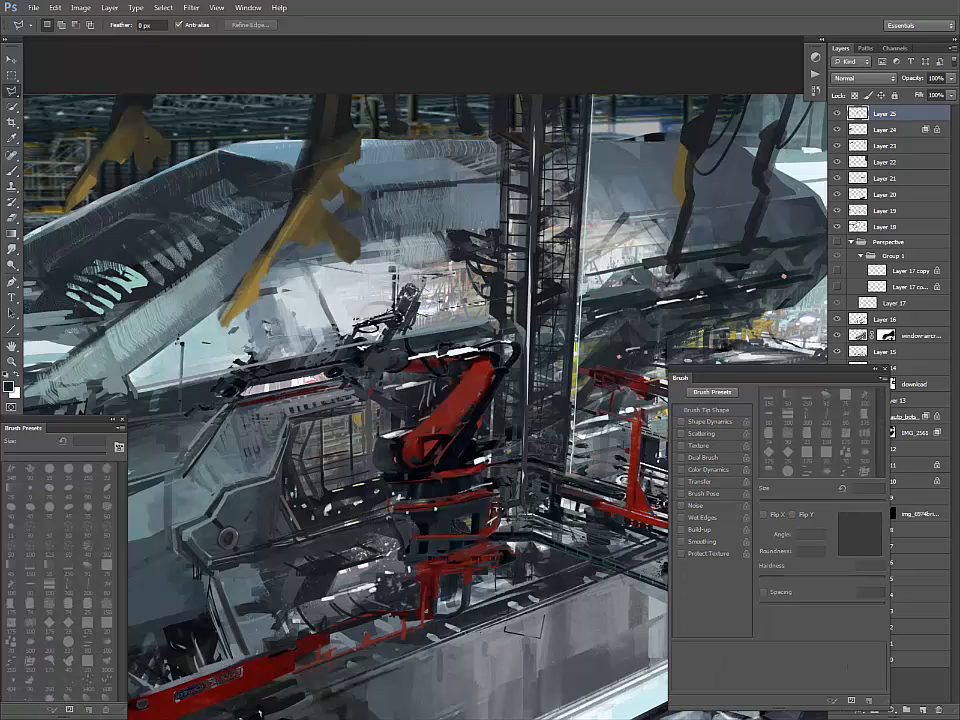
{"action": "key", "text": "b"}
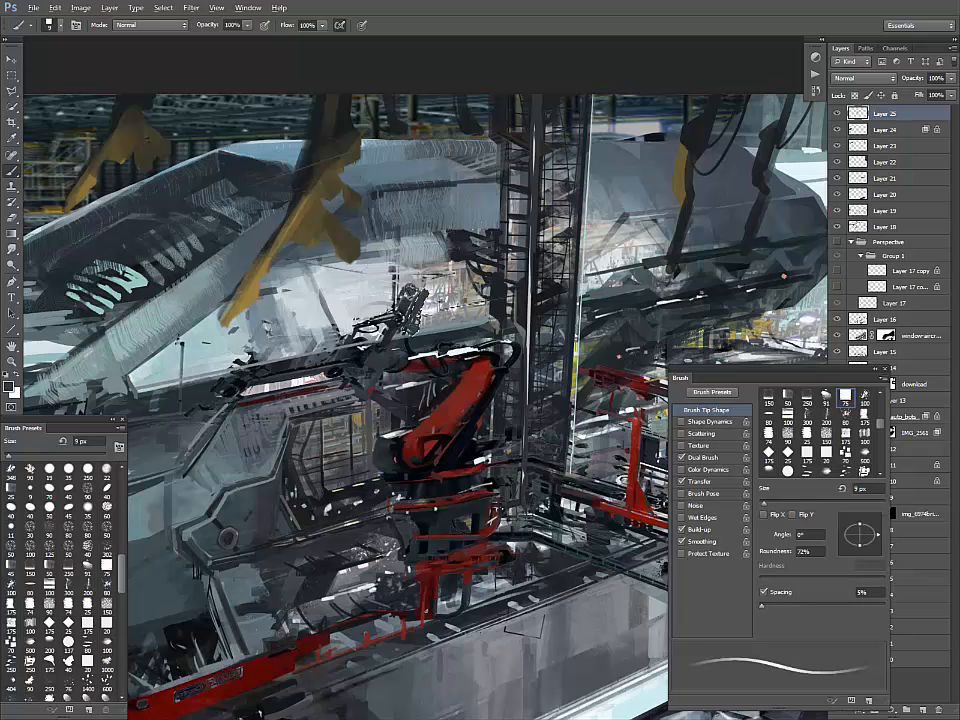
{"action": "left_click_drag", "start_coordinate": [417, 295], "coordinate": [411, 335]}
{"action": "left_click", "coordinate": [398, 319], "text": "alt"}
- Select a small block above the dark mechanical arm and paint it with yellow sampled from the overhead crane and darker shading
{"action": "key", "text": "l"}
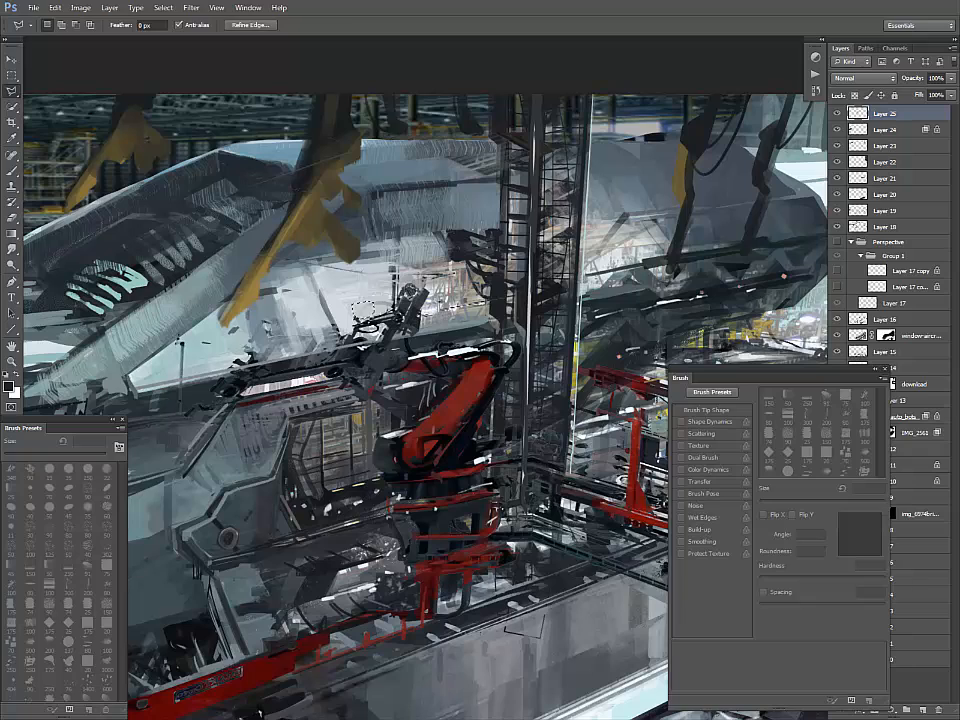
{"action": "key", "text": "b"}
{"action": "mouse_move", "coordinate": [354, 307]}
{"action": "left_mouse_down"}
{"action": "mouse_move", "coordinate": [372, 317]}
{"action": "mouse_move", "coordinate": [357, 318]}
{"action": "mouse_move", "coordinate": [373, 304]}
{"action": "left_mouse_up"}
{"action": "left_click", "coordinate": [343, 238], "text": "alt"}
{"action": "left_click", "coordinate": [356, 307], "text": "alt"}
{"action": "left_click", "coordinate": [366, 310], "text": "alt"}
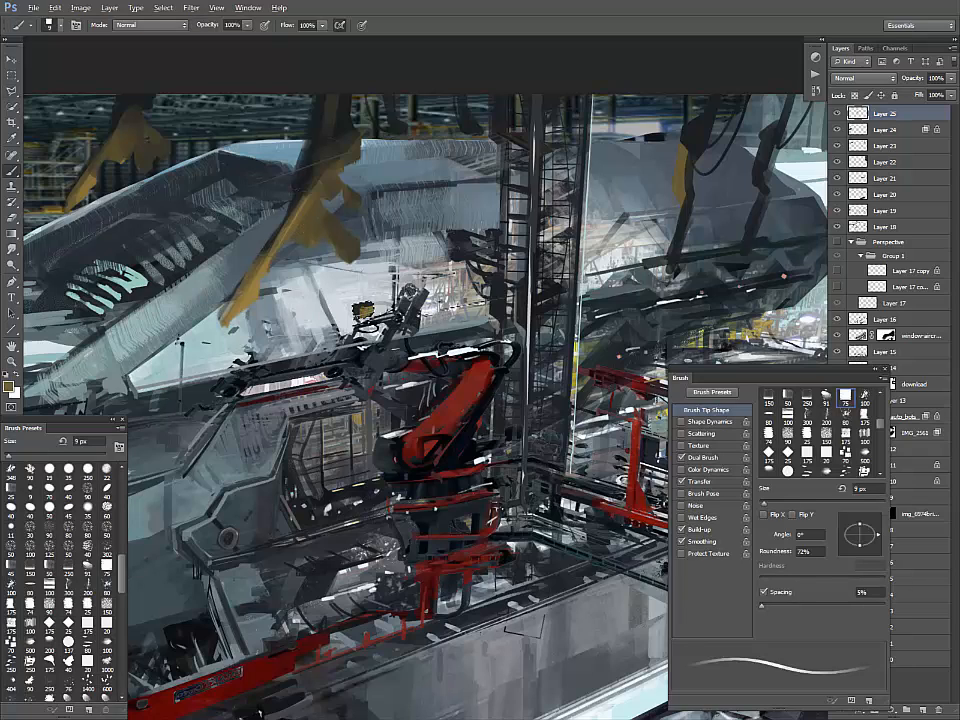
{"action": "left_click", "coordinate": [272, 233], "text": "alt"}
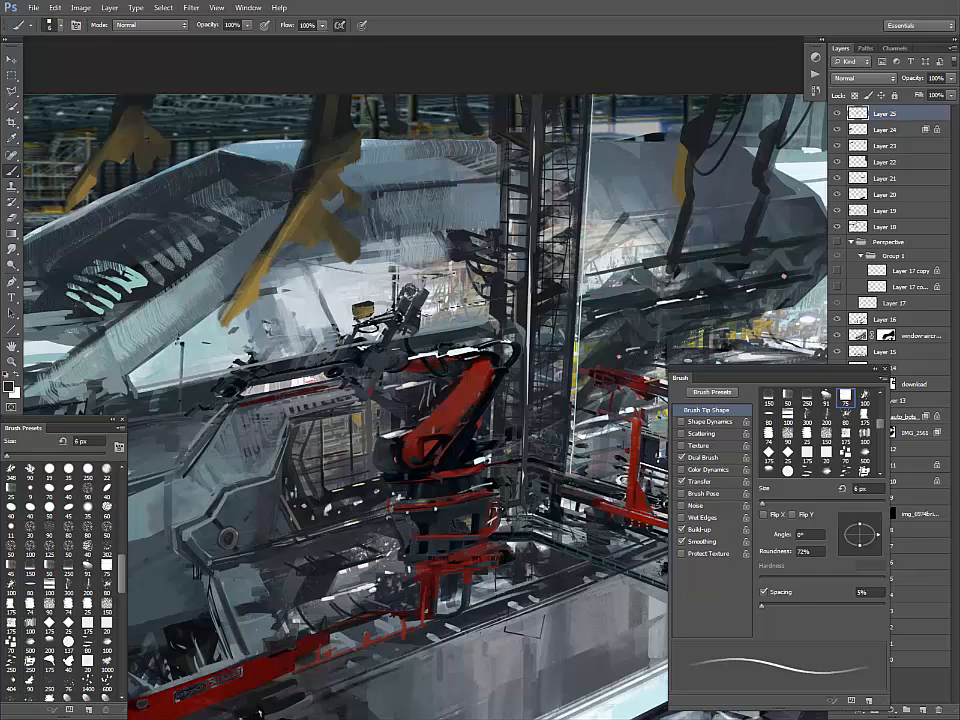
- Rework the lower end of the small dark mechanical arm using sampled dark and light tones with a 10 px brush
{"action": "key", "text": "bracketleft"}
{"action": "key", "text": "bracketright"}
{"action": "key", "text": "bracketright"}
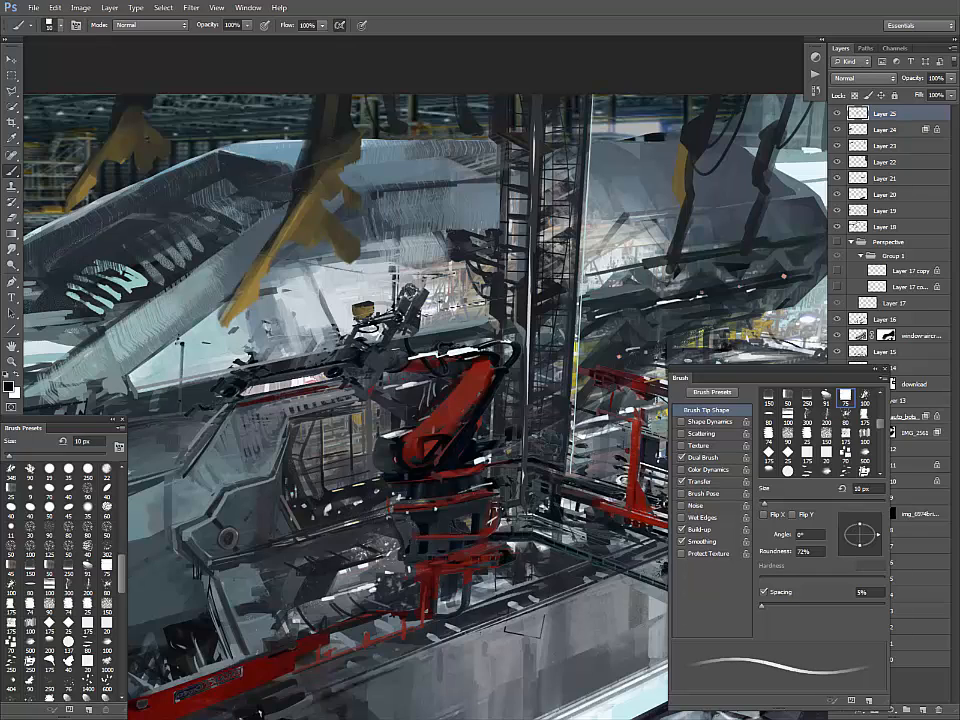
{"action": "left_click", "coordinate": [322, 373], "text": "alt"}
{"action": "left_click_drag", "start_coordinate": [322, 377], "coordinate": [345, 342]}
{"action": "left_click", "coordinate": [334, 357], "text": "alt"}
{"action": "left_click", "coordinate": [340, 340], "text": "alt"}
{"action": "left_click", "coordinate": [377, 326], "text": "alt"}
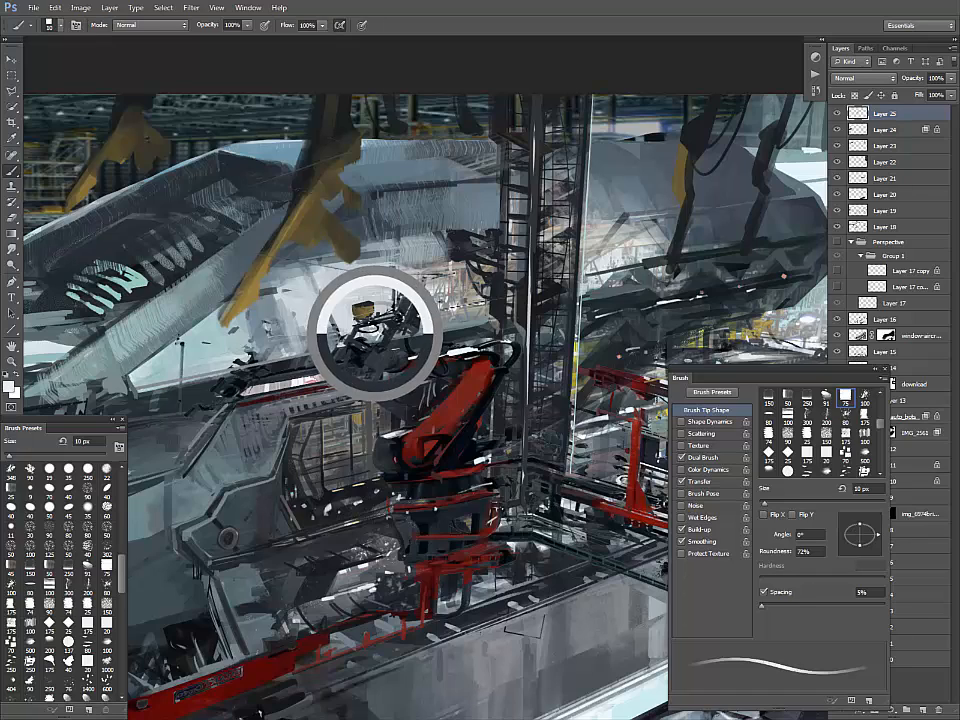
{"action": "key", "text": "ctrl+minus"}
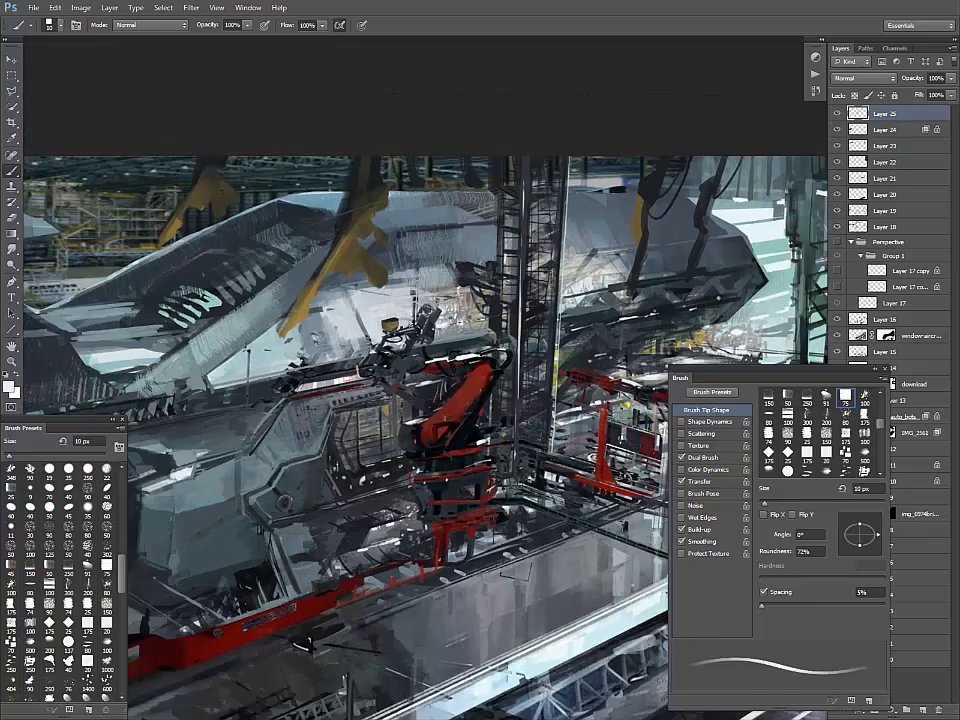
{"action": "key", "text": "ctrl+plus"}
{"action": "left_click", "coordinate": [560, 500], "text": "alt"}
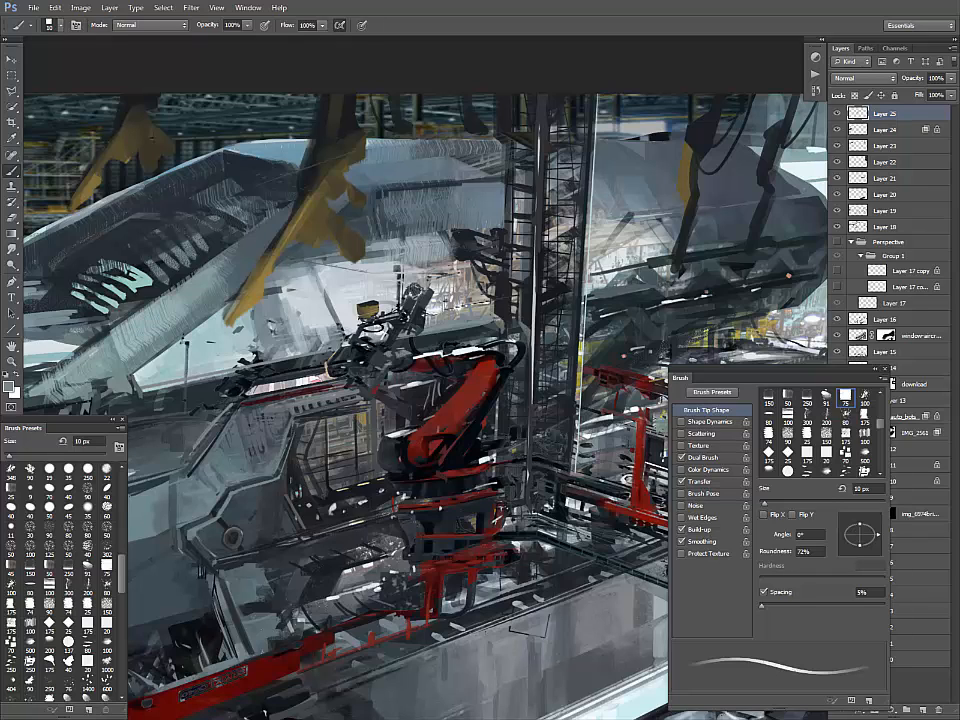
- Refine the joints at the base of the small dark mechanical arm with sampled tones, reducing the brush to 6 px
{"action": "left_click", "coordinate": [387, 364], "text": "alt"}
{"action": "left_click_drag", "start_coordinate": [382, 361], "coordinate": [393, 368]}
{"action": "left_click", "coordinate": [390, 366], "text": "alt"}
{"action": "key", "text": "bracketleft"}
{"action": "key", "text": "bracketleft"}
{"action": "key", "text": "bracketleft"}
{"action": "key", "text": "bracketleft"}
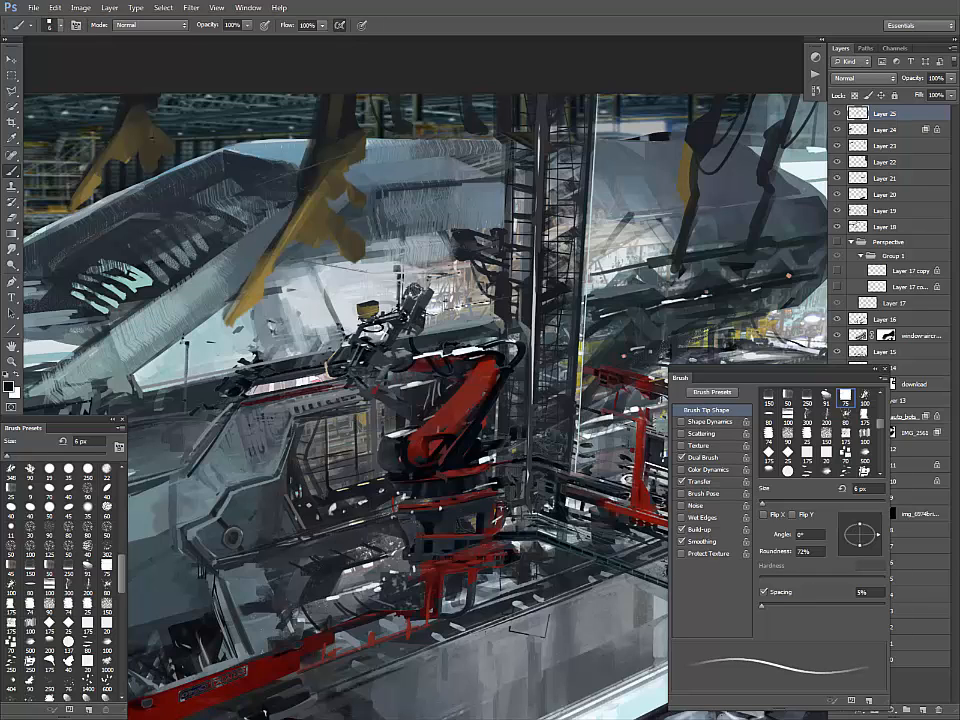
{"action": "left_click", "coordinate": [361, 358], "text": "alt"}
{"action": "left_click_drag", "start_coordinate": [362, 353], "coordinate": [357, 376]}
{"action": "left_click", "coordinate": [353, 370], "text": "alt"}
{"action": "left_click", "coordinate": [378, 325], "text": "alt"}
{"action": "left_click", "coordinate": [356, 364], "text": "alt"}
{"action": "left_click", "coordinate": [429, 354], "text": "alt"}
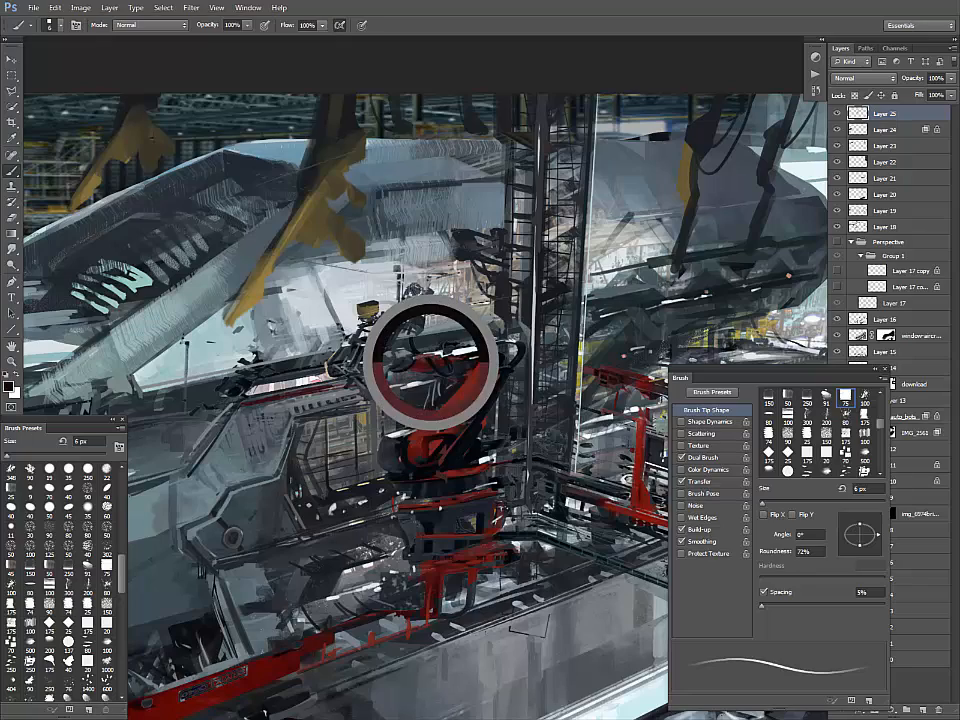
- Brighten the edge of the hanging arm right of the lattice tower with sampled yellow, enlarging the brush to 10 px
{"action": "left_click", "coordinate": [439, 353], "text": "alt"}
{"action": "mouse_move", "coordinate": [412, 352]}
{"action": "left_mouse_down"}
{"action": "mouse_move", "coordinate": [432, 355]}
{"action": "mouse_move", "coordinate": [306, 378]}
{"action": "mouse_move", "coordinate": [264, 412]}
{"action": "left_mouse_up"}
{"action": "left_click", "coordinate": [408, 415], "text": "alt"}
{"action": "key", "text": "bracketleft"}
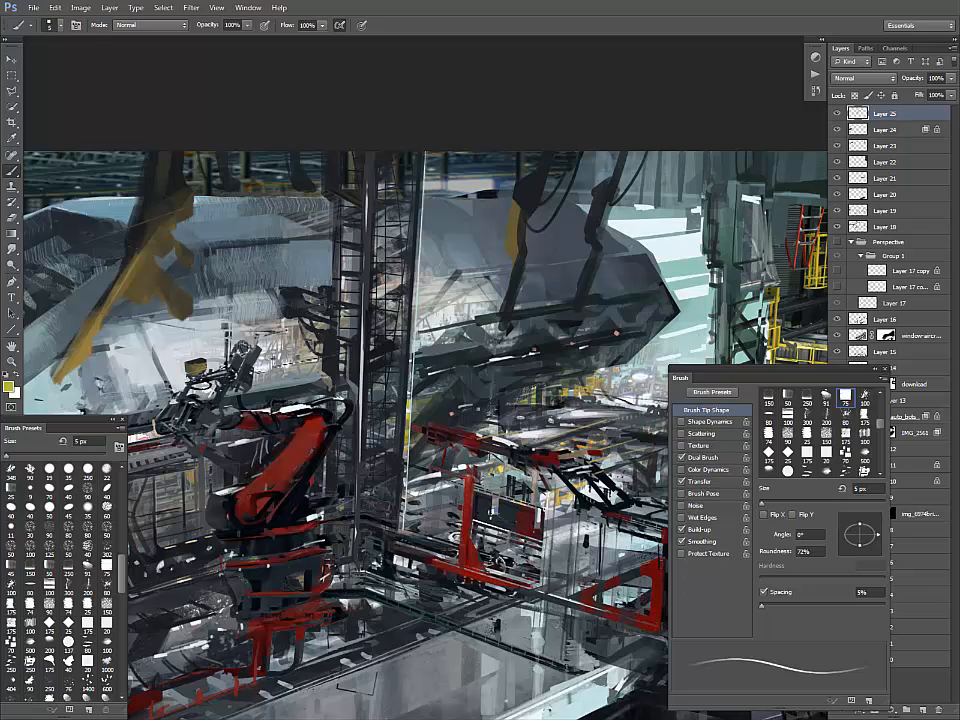
{"action": "key", "text": "bracketright"}
{"action": "key", "text": "bracketright"}
{"action": "left_click_drag", "start_coordinate": [513, 205], "coordinate": [506, 243]}
{"action": "key", "text": "bracketright"}
{"action": "key", "text": "bracketright"}
{"action": "key", "text": "bracketright"}
{"action": "left_click", "coordinate": [512, 226], "text": "alt"}
{"action": "left_click", "coordinate": [512, 218], "text": "alt"}
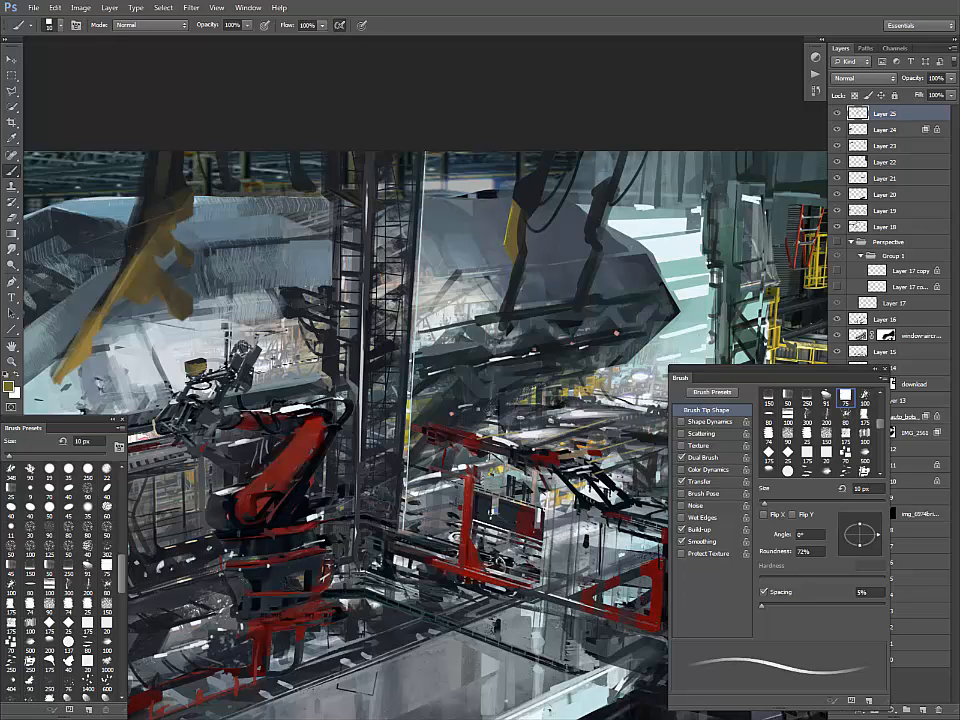
- Add yellow and grey edge strokes to the upper section and cable of the hanging arm right of the tower at 10 px
{"action": "left_click", "coordinate": [524, 208], "text": "alt"}
{"action": "left_click", "coordinate": [518, 212], "text": "alt"}
{"action": "left_click_drag", "start_coordinate": [530, 197], "coordinate": [521, 222]}
{"action": "left_click", "coordinate": [526, 194], "text": "alt"}
{"action": "left_click_drag", "start_coordinate": [545, 156], "coordinate": [525, 218]}
{"action": "left_click", "coordinate": [538, 185], "text": "alt"}
{"action": "left_click", "coordinate": [545, 200], "text": "alt"}
{"action": "left_click_drag", "start_coordinate": [578, 154], "coordinate": [528, 217]}
{"action": "left_click_drag", "start_coordinate": [577, 157], "coordinate": [540, 217]}
{"action": "left_click", "coordinate": [495, 298], "text": "alt"}
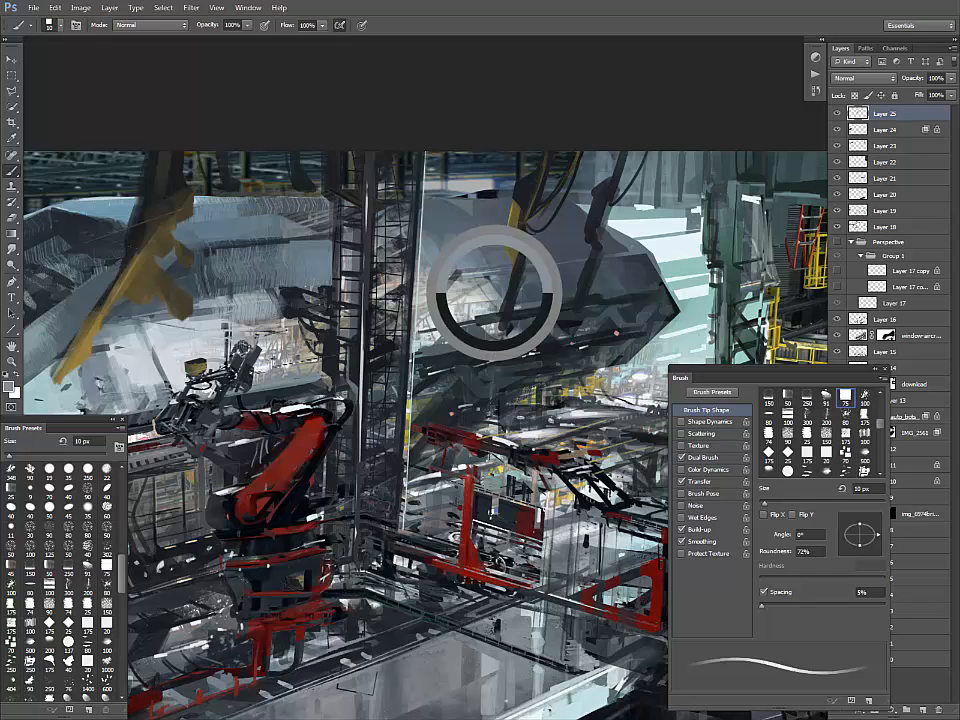
{"action": "left_click", "coordinate": [529, 240], "text": "alt"}
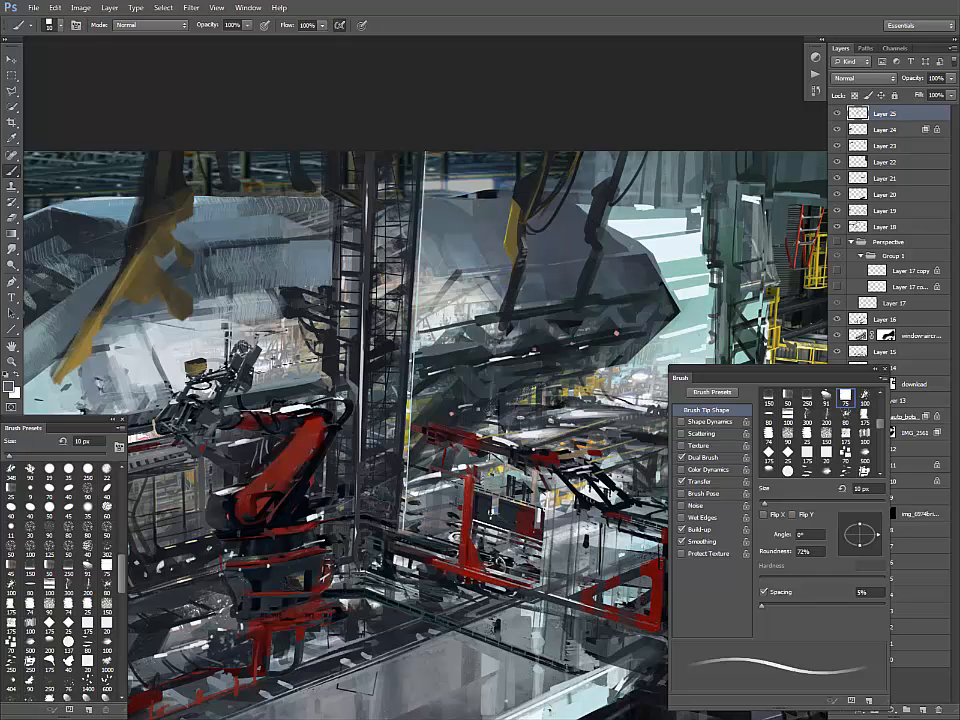
- Detail the lower section of that hanging arm with sampled tones and add dull yellow strokes down the neighbouring hanging arm
{"action": "left_click", "coordinate": [514, 285], "text": "alt"}
{"action": "left_click_drag", "start_coordinate": [521, 269], "coordinate": [503, 308]}
{"action": "left_click", "coordinate": [511, 297], "text": "alt"}
{"action": "left_click_drag", "start_coordinate": [529, 237], "coordinate": [521, 279]}
{"action": "left_click_drag", "start_coordinate": [602, 237], "coordinate": [598, 245]}
{"action": "left_click", "coordinate": [514, 228], "text": "alt"}
{"action": "left_click_drag", "start_coordinate": [600, 197], "coordinate": [587, 228]}
{"action": "left_click_drag", "start_coordinate": [601, 198], "coordinate": [589, 267]}
{"action": "left_click_drag", "start_coordinate": [590, 268], "coordinate": [576, 300]}
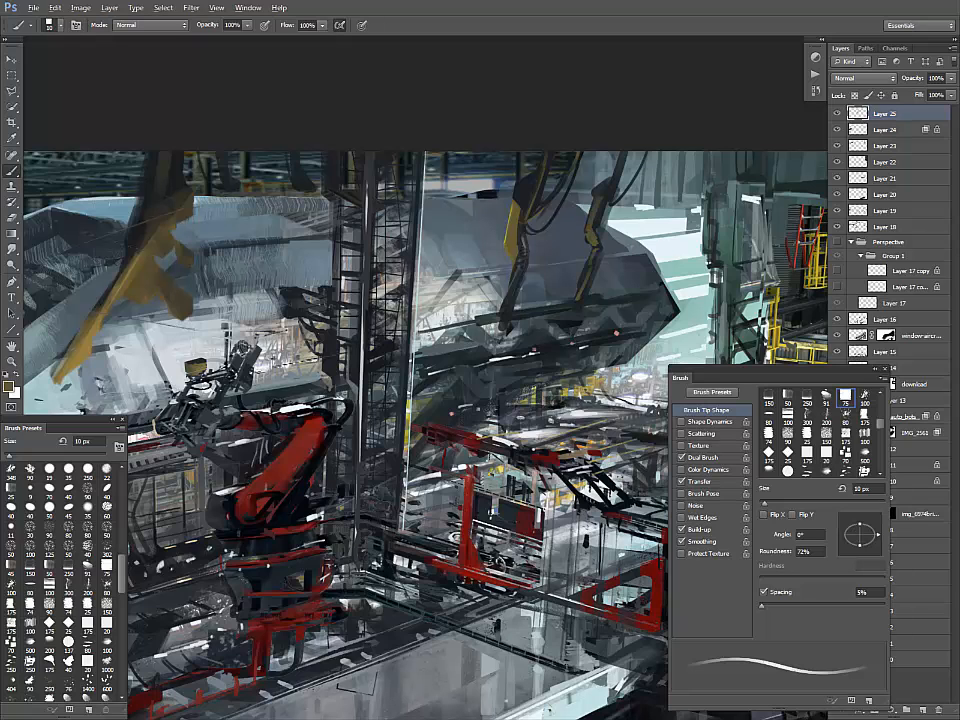
- Touch up the lower hull of the central grey ship with sampled tones, using a 20 px square brush
{"action": "left_click", "coordinate": [401, 228], "text": "alt"}
{"action": "key", "text": "ctrl+minus"}
{"action": "key", "text": "ctrl+minus"}
{"action": "left_click_drag", "start_coordinate": [580, 308], "coordinate": [656, 202]}
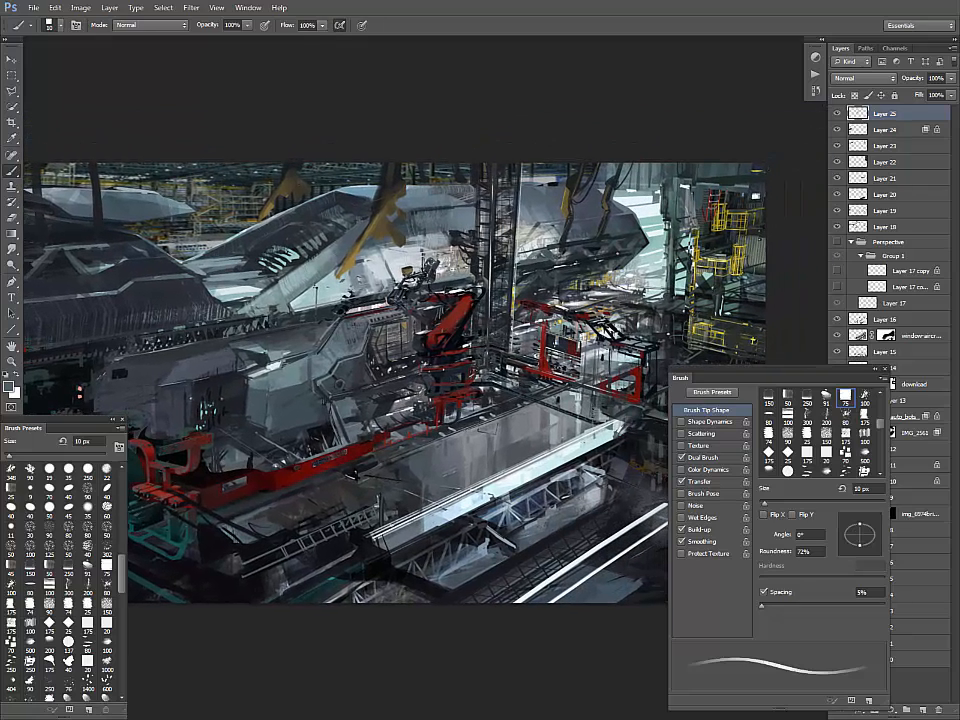
{"action": "left_click", "coordinate": [456, 302], "text": "alt"}
{"action": "left_click", "coordinate": [264, 292], "text": "alt"}
{"action": "left_click", "coordinate": [360, 406], "text": "alt"}
{"action": "left_click", "coordinate": [362, 404], "text": "alt"}
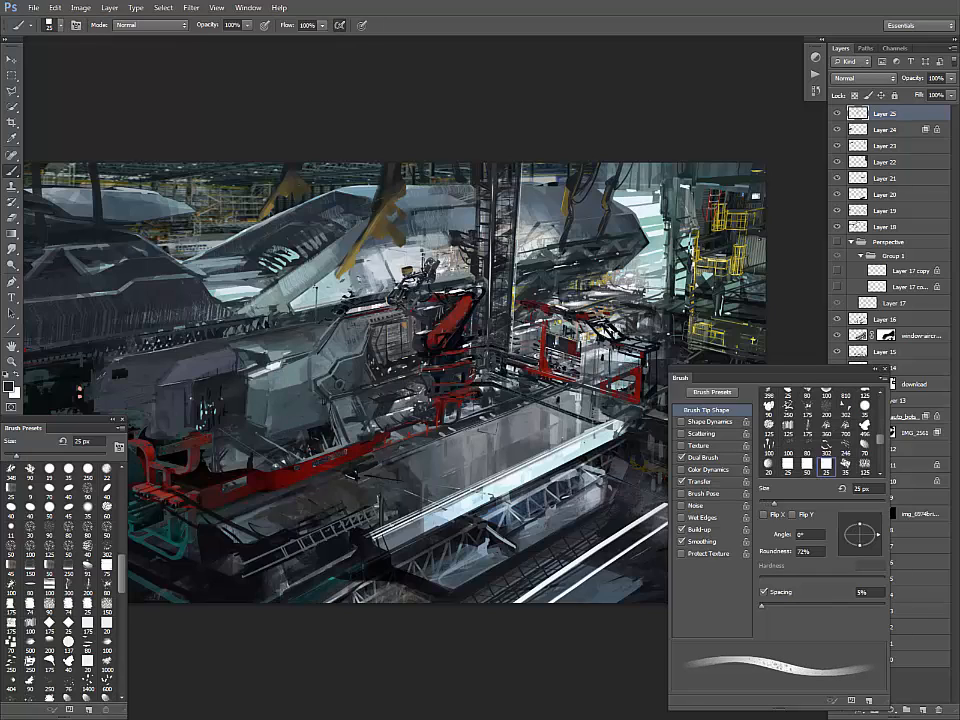
{"action": "key", "text": "bracketright"}
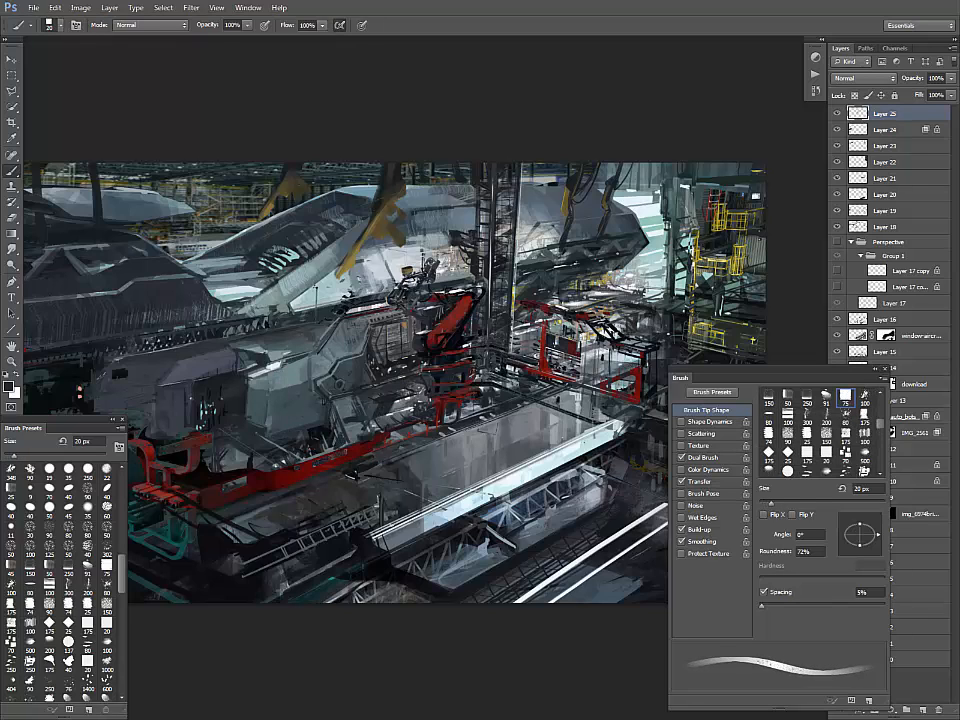
- Reduce the brush to 5 px and choose light grey #b4bdc0 for thin accents on the central grey ship
{"action": "key", "text": "s"}
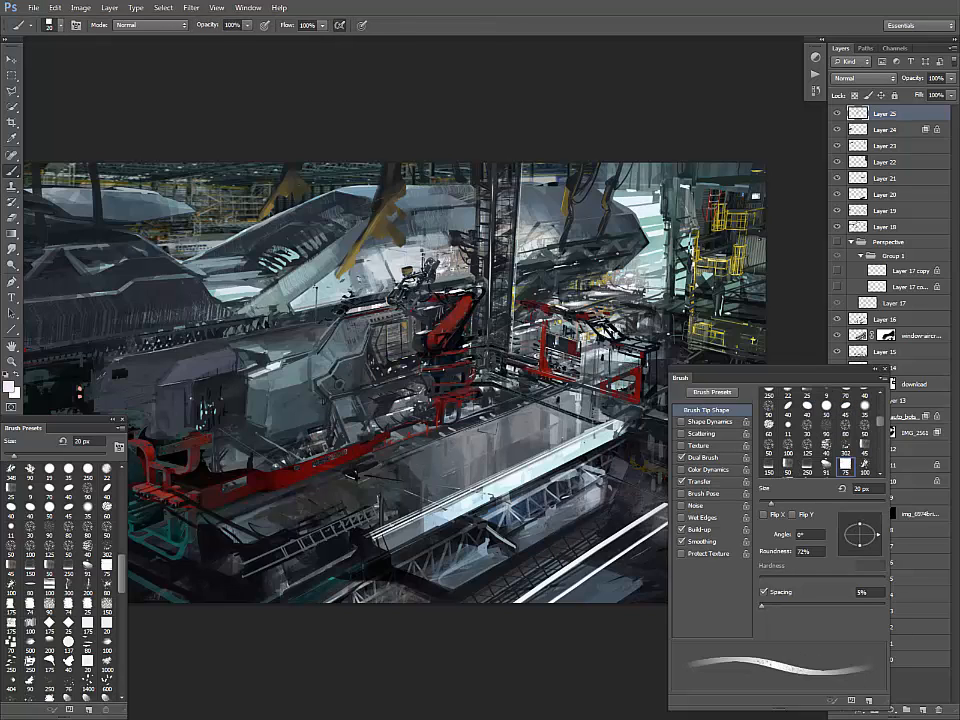
{"action": "key", "text": "b"}
{"action": "key", "text": "bracketleft"}
{"action": "key", "text": "bracketleft"}
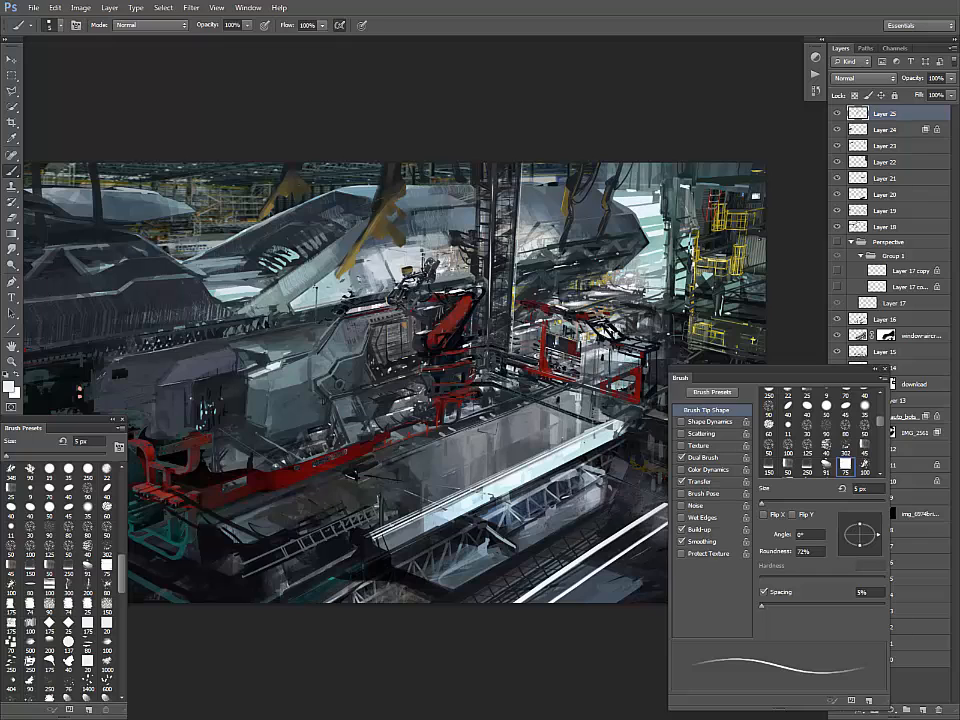
{"action": "left_click", "coordinate": [328, 409], "text": "alt"}
{"action": "left_click", "coordinate": [330, 403], "text": "alt"}
{"action": "left_click", "coordinate": [8, 386]}
{"action": "left_click", "coordinate": [463, 531]}
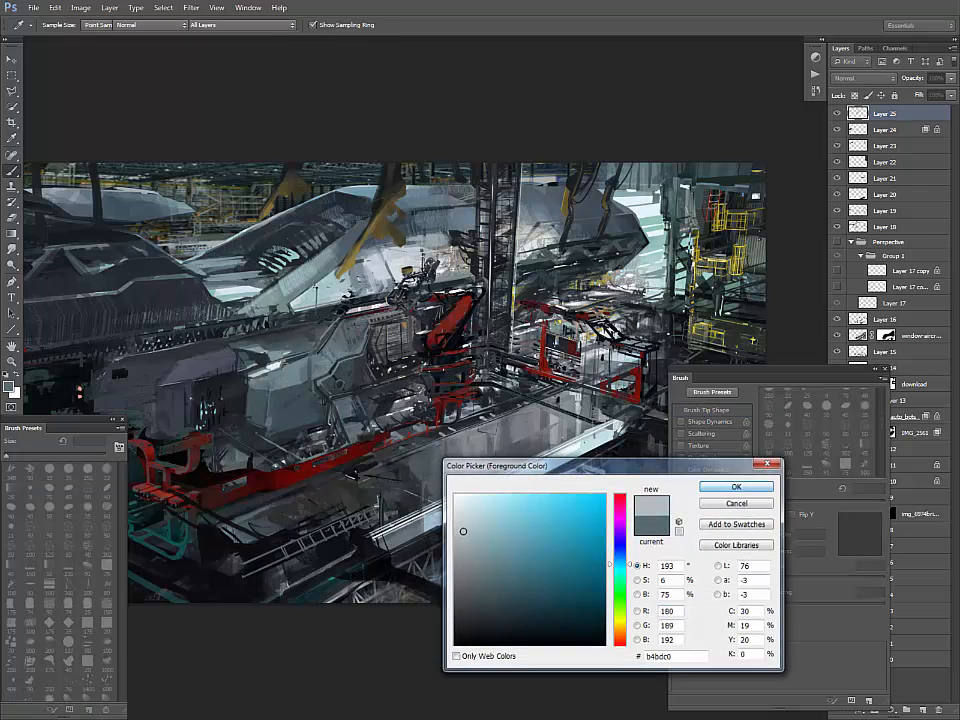
{"action": "left_click", "coordinate": [737, 486]}
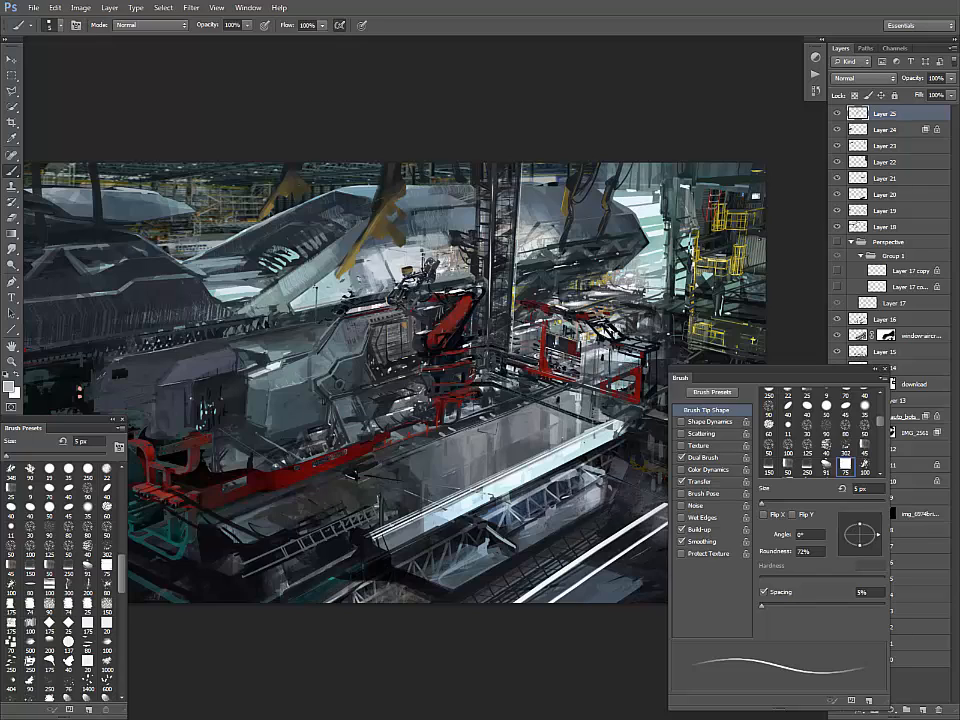
- Add fine details around the central grey ship and the machinery beside it with sampled greys at 5 px
{"action": "left_click", "coordinate": [229, 288], "text": "alt"}
{"action": "left_click", "coordinate": [315, 360], "text": "alt"}
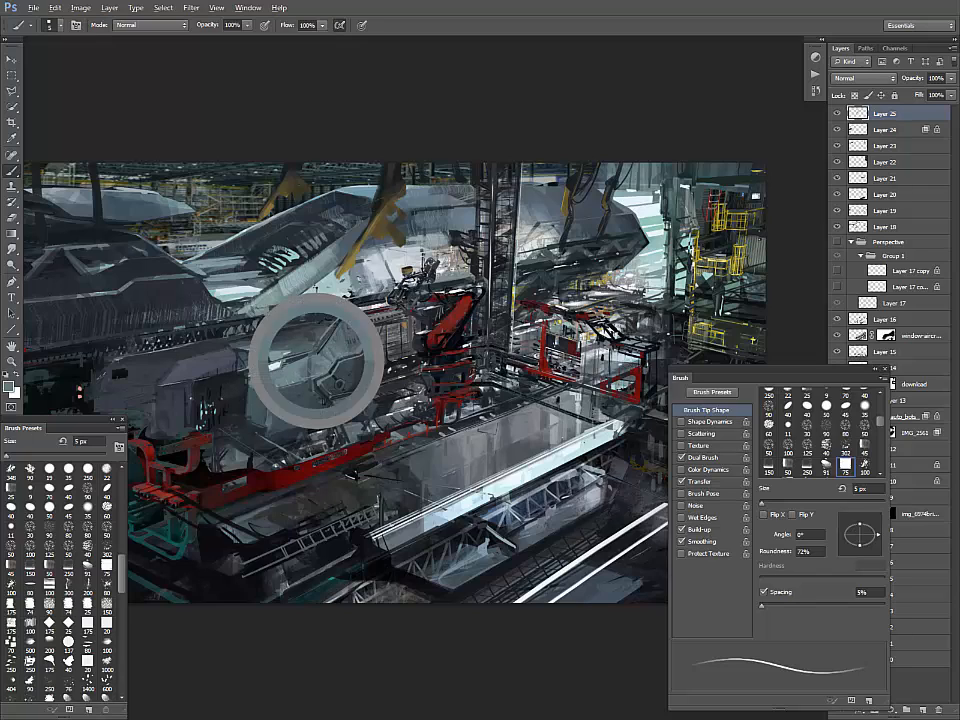
{"action": "left_click_drag", "start_coordinate": [350, 475], "coordinate": [302, 519]}
{"action": "left_click", "coordinate": [286, 263], "text": "alt"}
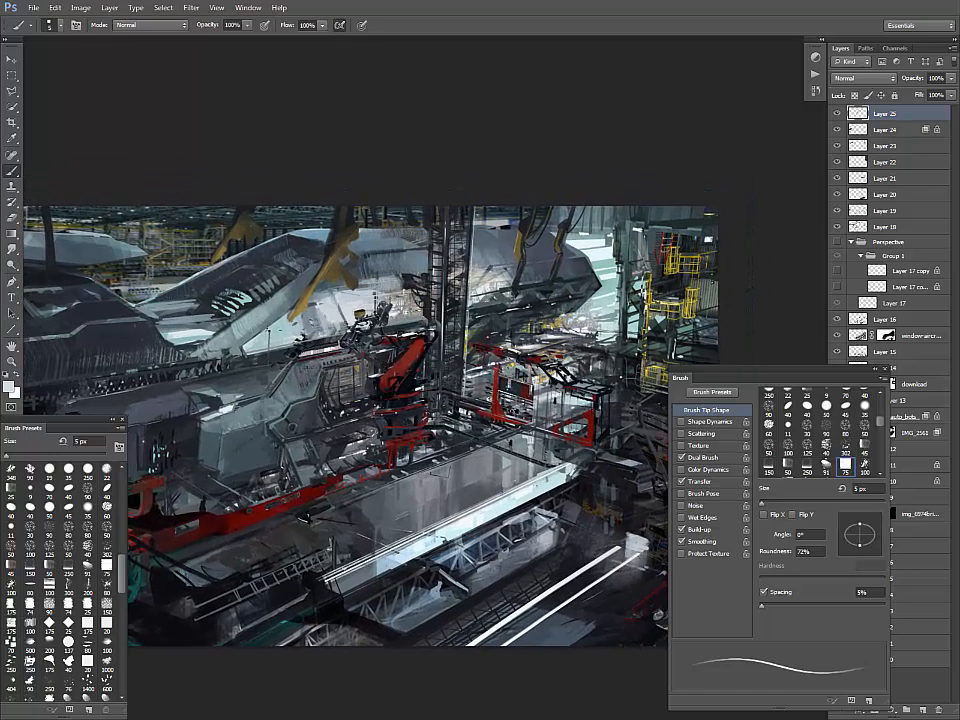
{"action": "left_click", "coordinate": [373, 360], "text": "alt"}
{"action": "left_click_drag", "start_coordinate": [490, 348], "coordinate": [406, 385]}
{"action": "left_click", "coordinate": [429, 387], "text": "alt"}
- Paint dark and yellow accents on the central lattice tower with sampled colours, enlarging the brush to 9 px
{"action": "left_click", "coordinate": [360, 332], "text": "alt"}
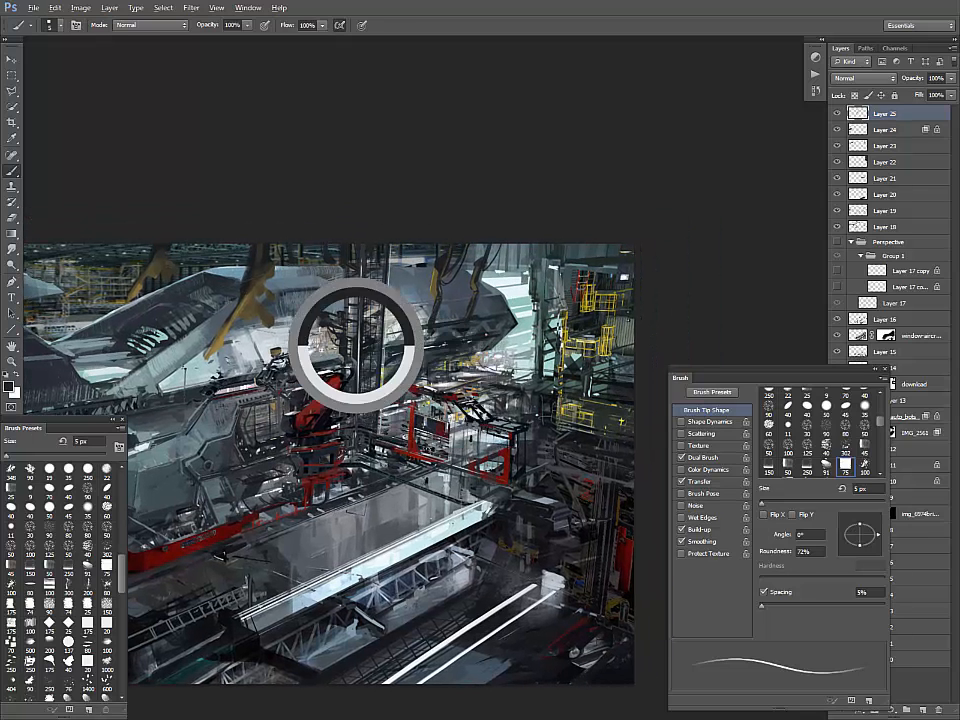
{"action": "key", "text": "bracketright"}
{"action": "key", "text": "bracketright"}
{"action": "key", "text": "bracketright"}
{"action": "key", "text": "bracketright"}
{"action": "left_click", "coordinate": [382, 373], "text": "alt"}
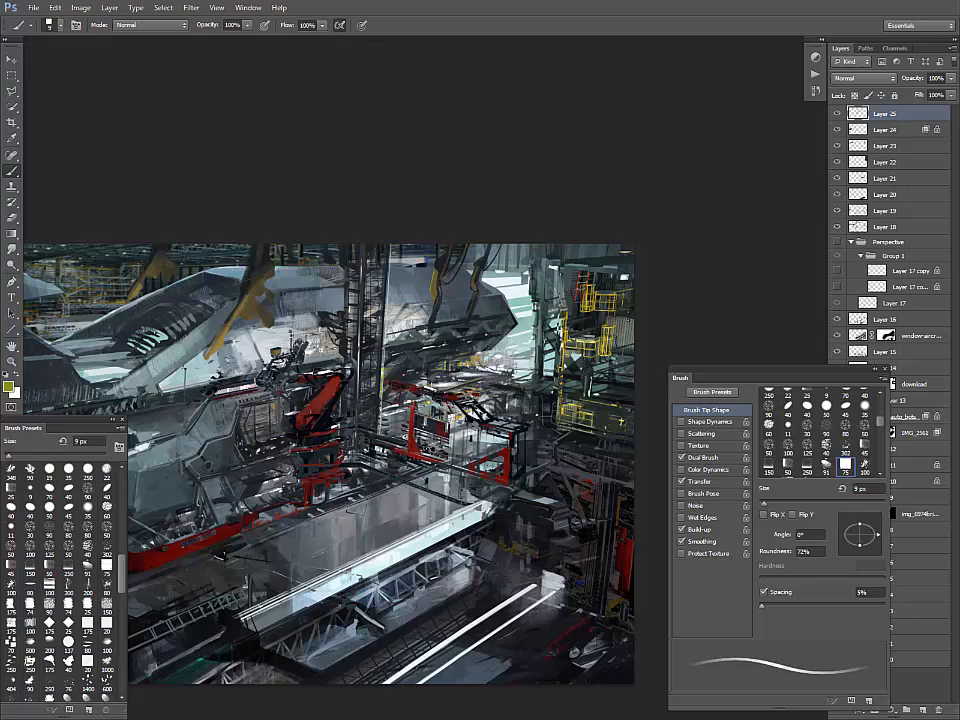
{"action": "left_click", "coordinate": [432, 286], "text": "alt"}
- Touch up the rear ship's hull near the overhead crane with sampled tones, enlarging the brush to 20 px
{"action": "key", "text": "bracketright"}
{"action": "key", "text": "bracketright"}
{"action": "left_click", "coordinate": [300, 340], "text": "alt"}
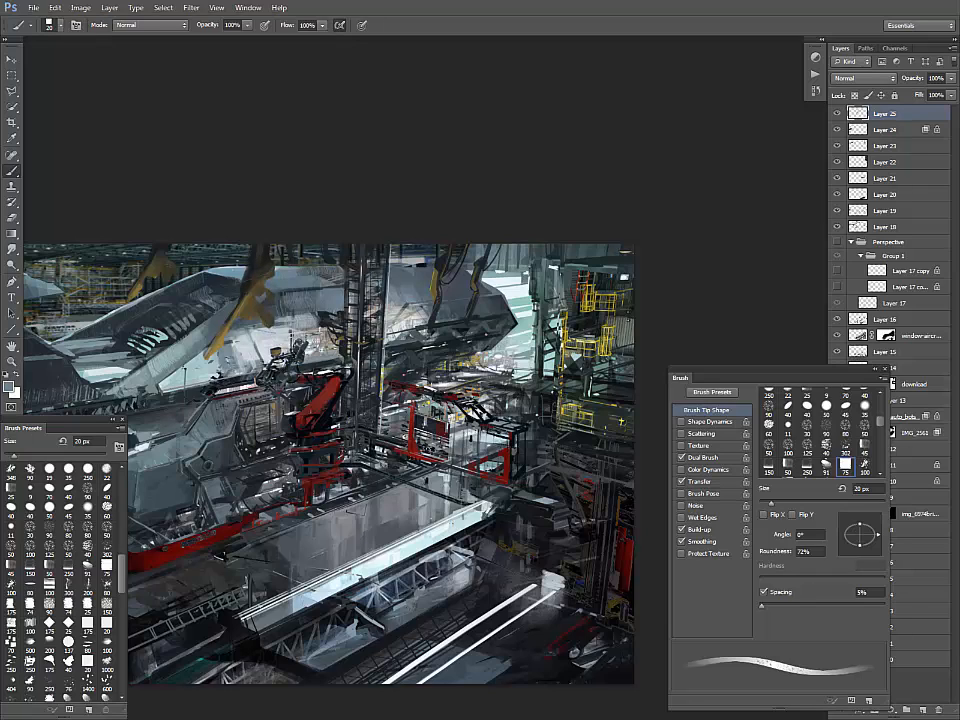
{"action": "left_click", "coordinate": [273, 264], "text": "alt"}
{"action": "left_click", "coordinate": [293, 330], "text": "alt"}
- Select the main segment of the red robot arm with the polygonal lasso and brush in lighter red #bd5c50
{"action": "key", "text": "ctrl+minus"}
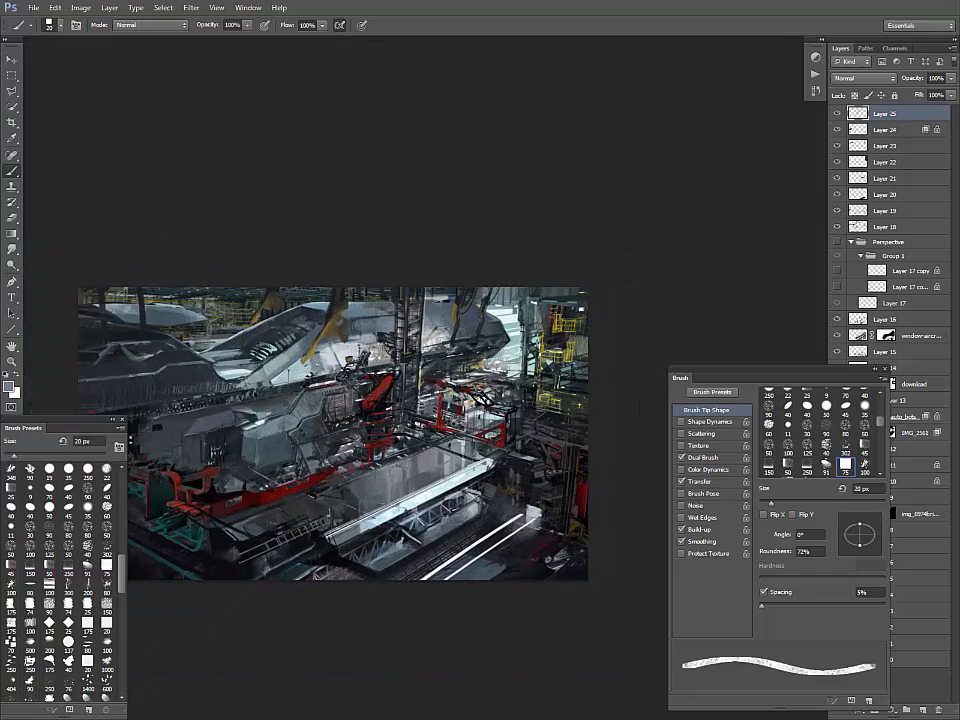
{"action": "key", "text": "ctrl+minus"}
{"action": "key", "text": "ctrl+plus"}
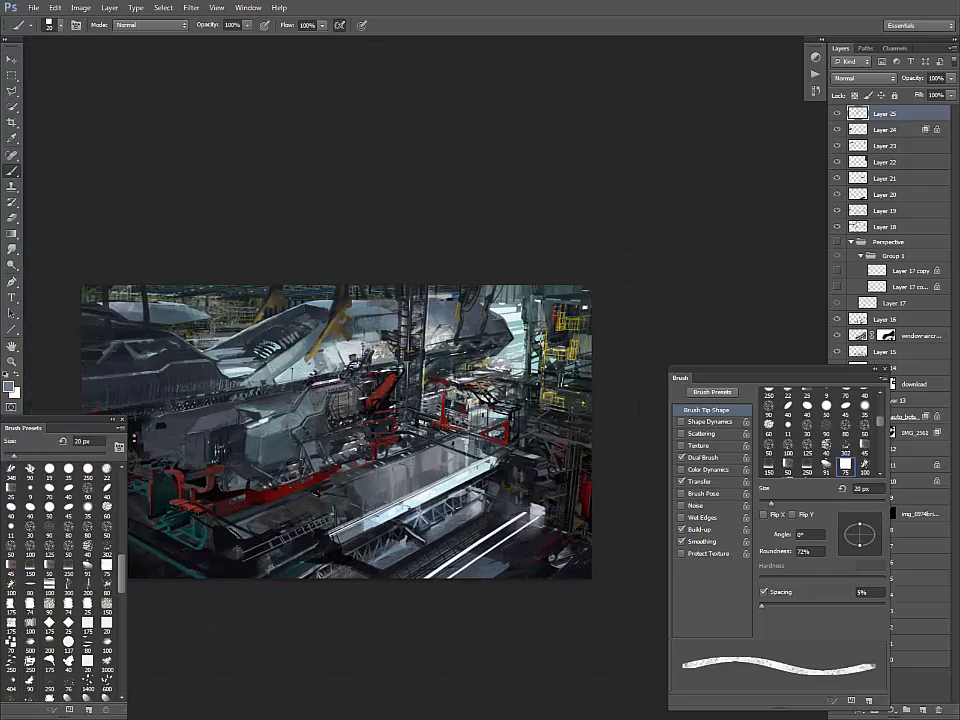
{"action": "left_click_drag", "start_coordinate": [336, 432], "coordinate": [391, 410]}
{"action": "key", "text": "l"}
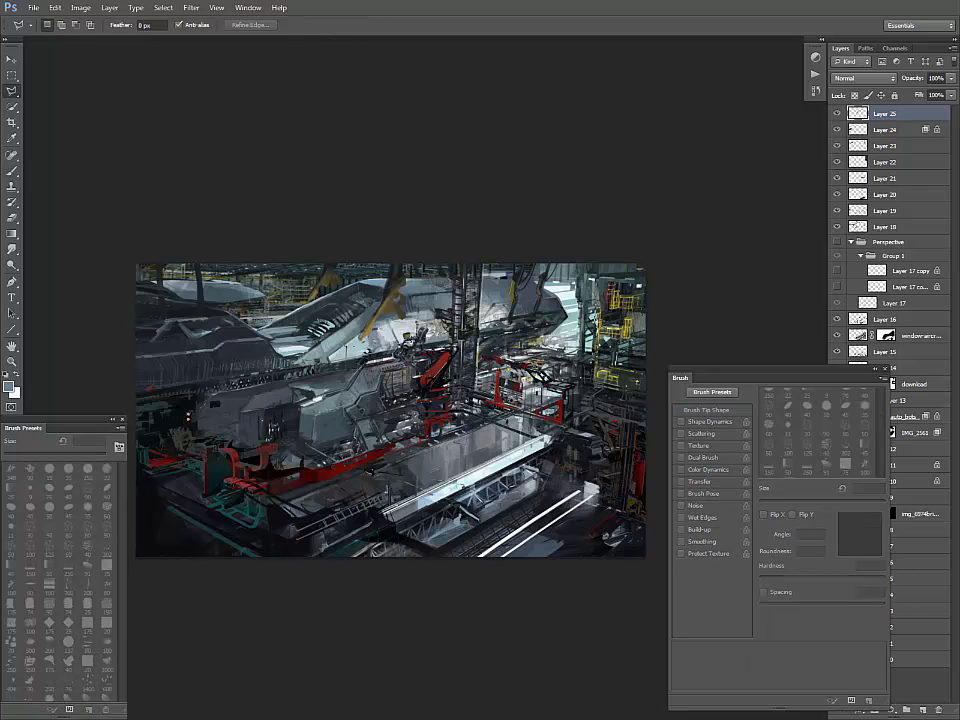
{"action": "left_click", "coordinate": [436, 369]}
{"action": "key", "text": "b"}
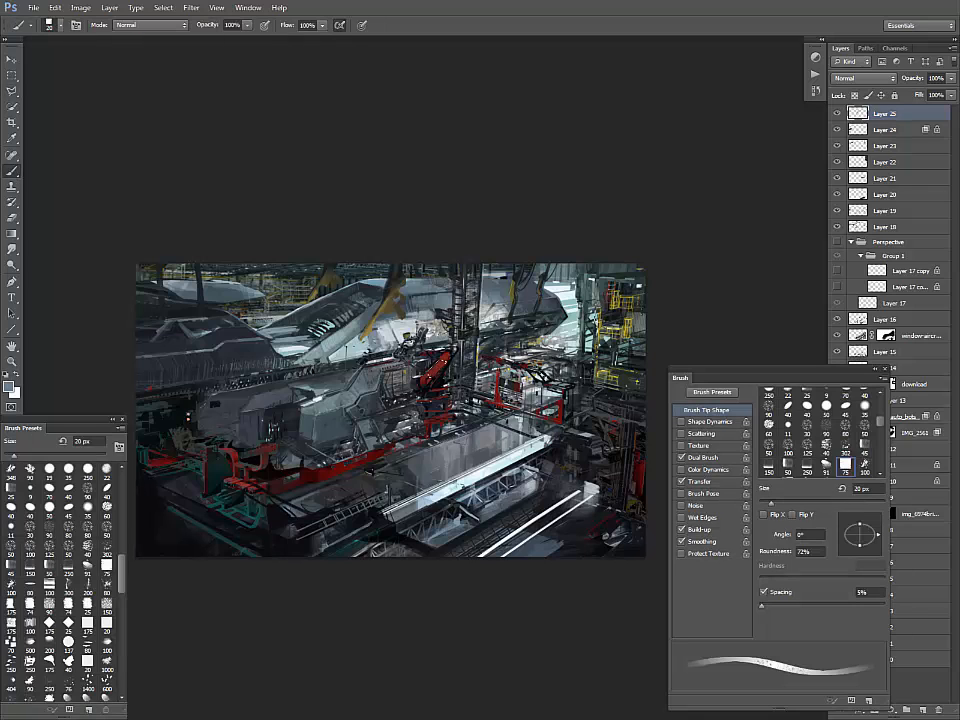
{"action": "left_click", "coordinate": [436, 368], "text": "alt"}
{"action": "left_click", "coordinate": [8, 386]}
{"action": "left_click", "coordinate": [549, 538]}
{"action": "left_click", "coordinate": [542, 533]}
{"action": "left_click", "coordinate": [737, 486]}
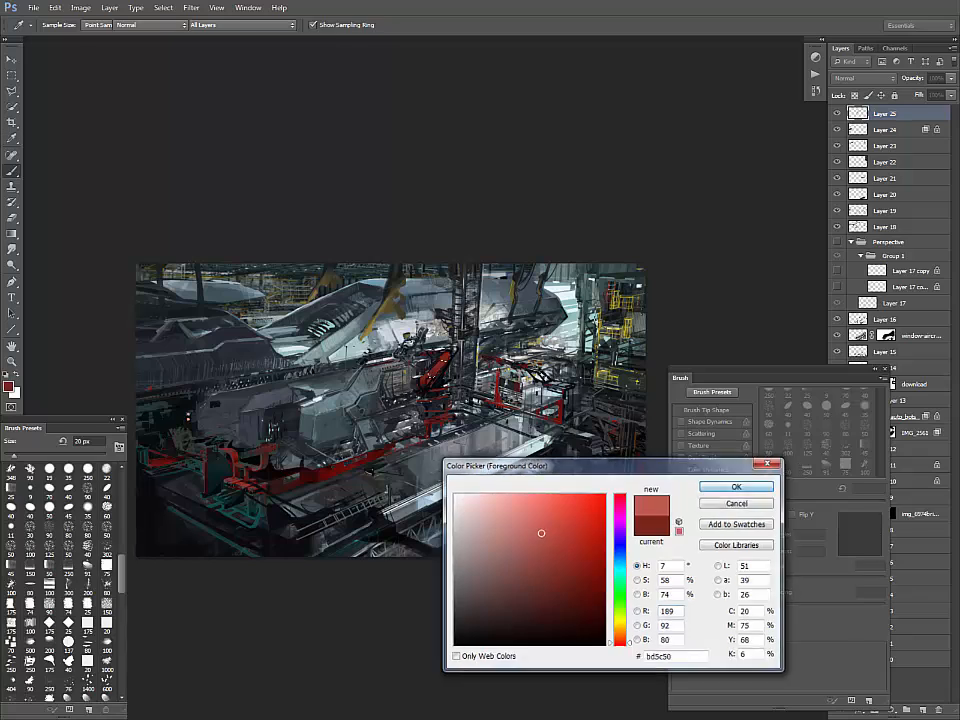
{"action": "left_click_drag", "start_coordinate": [450, 366], "coordinate": [439, 382]}
- Brush more light red over the selected robot arm segment with a brush of about 40 px and remove the selection
{"action": "left_click", "coordinate": [87, 623]}
{"action": "key", "text": "bracketright"}
{"action": "key", "text": "bracketright"}
{"action": "key", "text": "bracketright"}
{"action": "key", "text": "bracketright"}
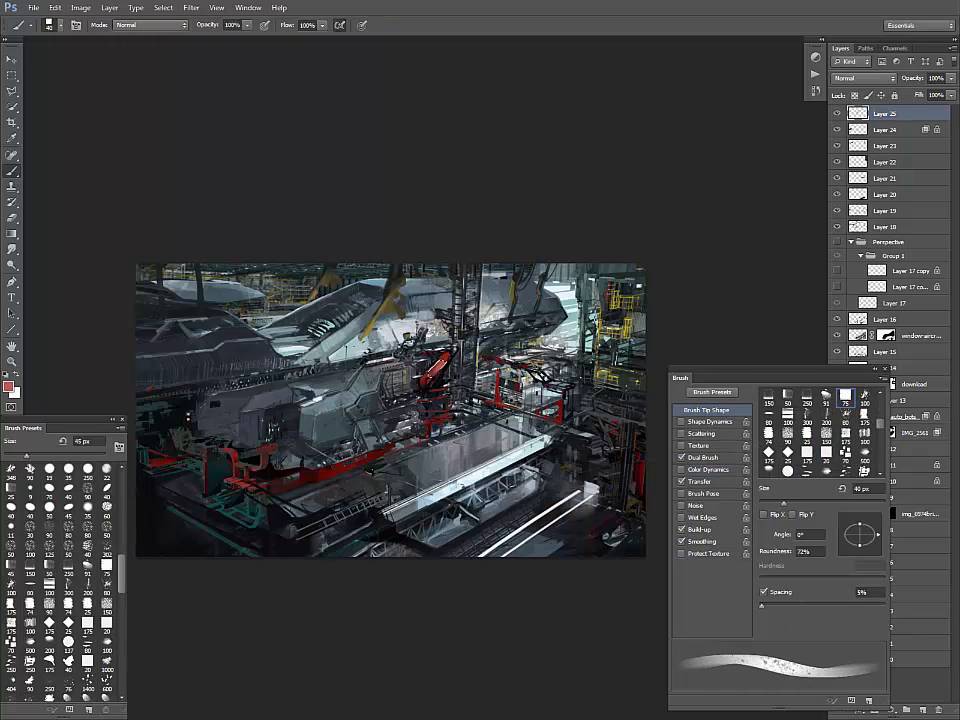
{"action": "key", "text": "ctrl+d"}
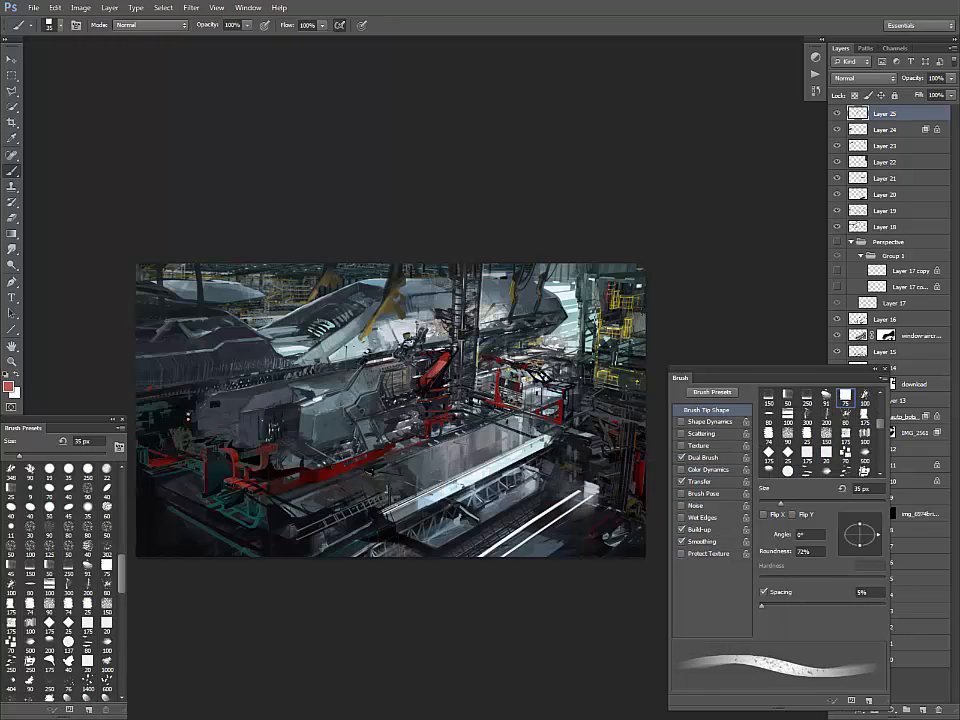
- Add small light red accents around the red robot arm, varying the brush between 9 and 15 px
{"action": "key", "text": "bracketleft"}
{"action": "key", "text": "bracketleft"}
{"action": "key", "text": "bracketleft"}
{"action": "key", "text": "bracketleft"}
{"action": "key", "text": "bracketleft"}
{"action": "key", "text": "bracketleft"}
{"action": "key", "text": "bracketleft"}
{"action": "key", "text": "bracketleft"}
{"action": "key", "text": "bracketleft"}
{"action": "key", "text": "bracketright"}
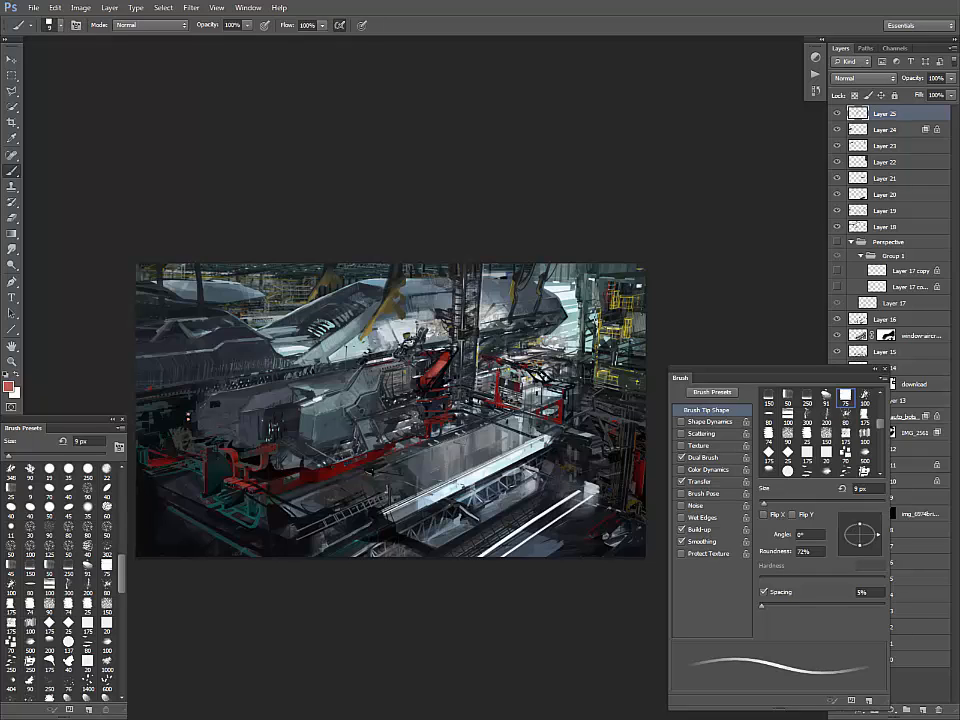
{"action": "key", "text": "bracketright"}
{"action": "key", "text": "bracketright"}
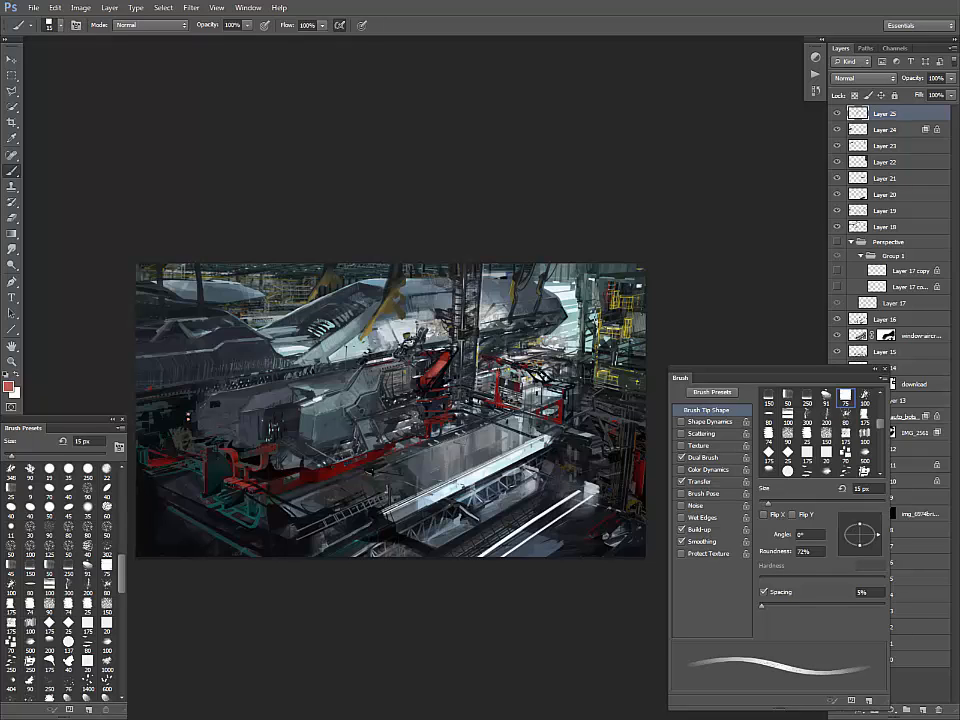
{"action": "key", "text": "bracketleft"}
{"action": "key", "text": "bracketleft"}
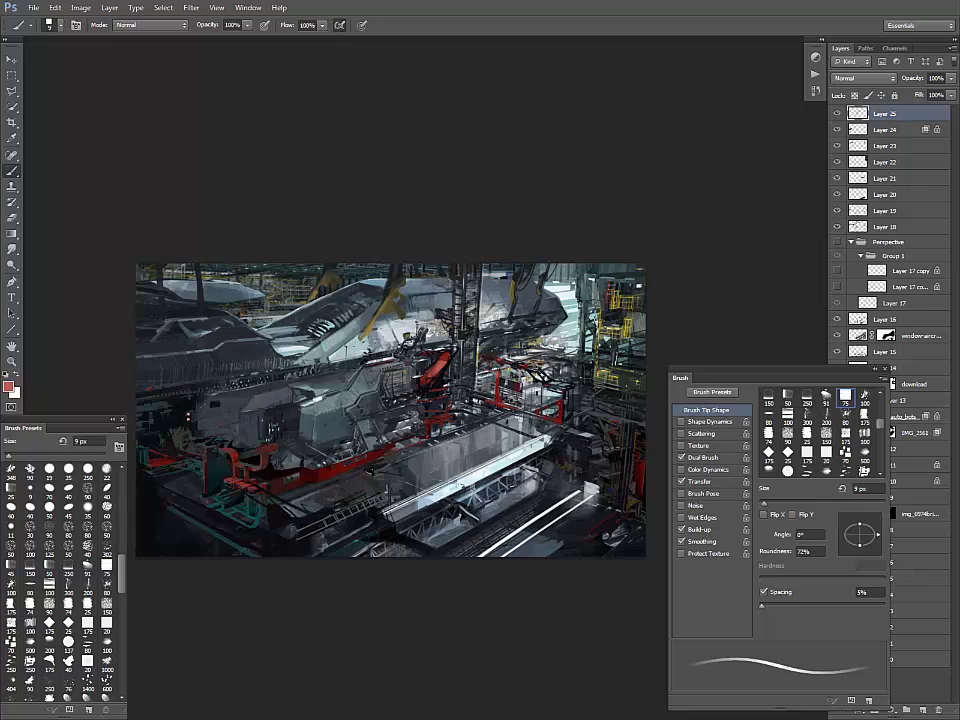
{"action": "key", "text": "bracketright"}
{"action": "key", "text": "bracketright"}
{"action": "key", "text": "bracketleft"}
{"action": "key", "text": "bracketleft"}
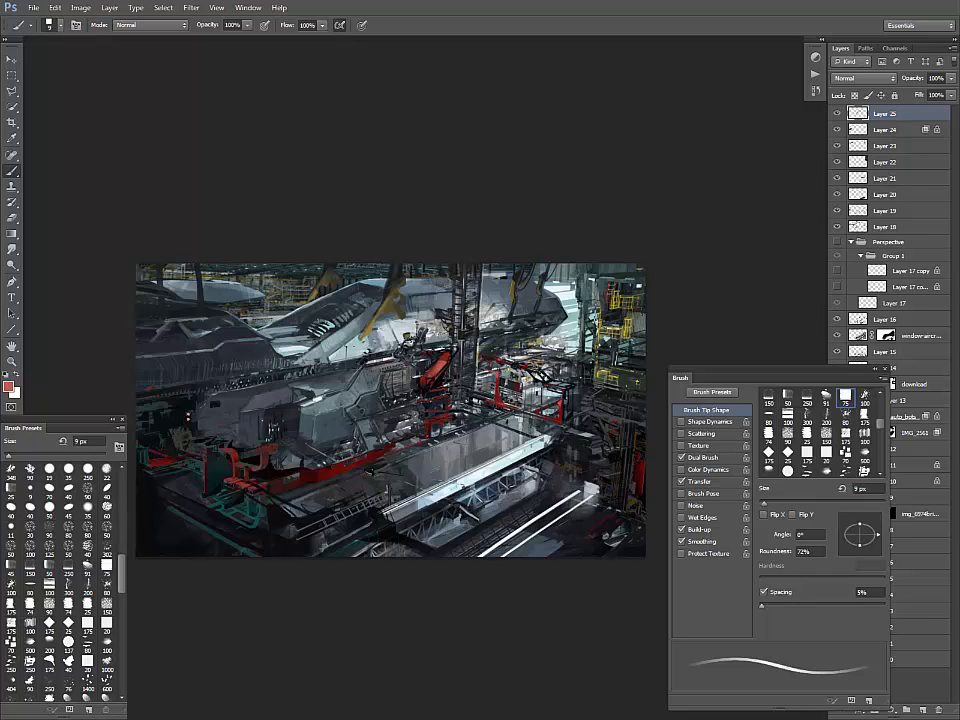
{"action": "key", "text": "ctrl+plus"}
{"action": "key", "text": "ctrl+plus"}
{"action": "key", "text": "ctrl+plus"}
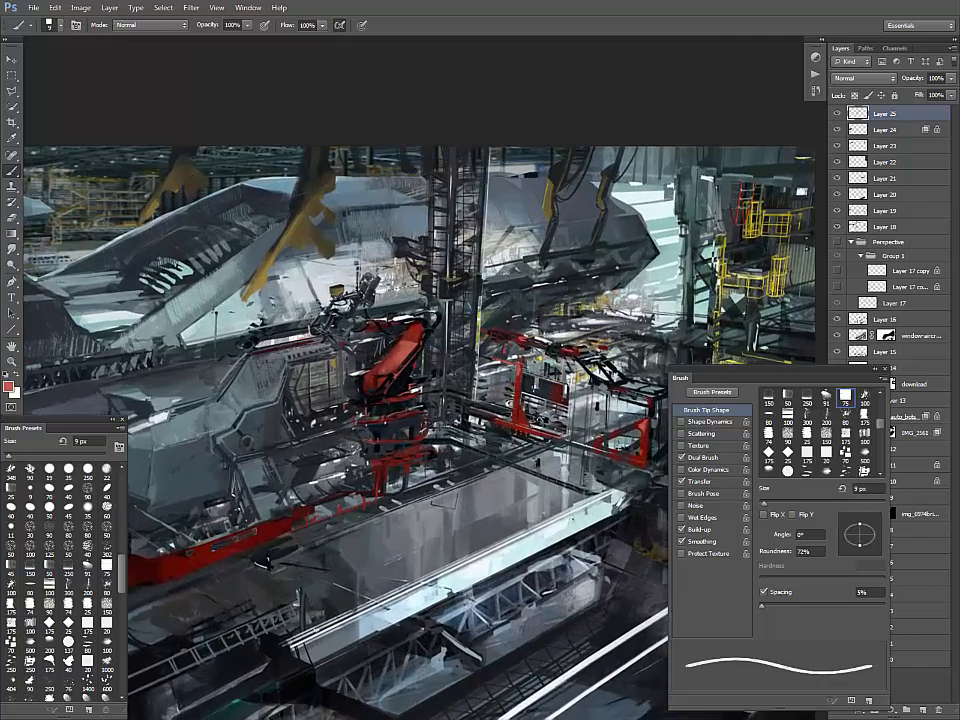
- Refine the base of the red robot arm with sampled dark and grey tones using a 9 px brush
{"action": "left_click_drag", "start_coordinate": [289, 460], "coordinate": [314, 471]}
{"action": "left_click", "coordinate": [312, 470], "text": "alt"}
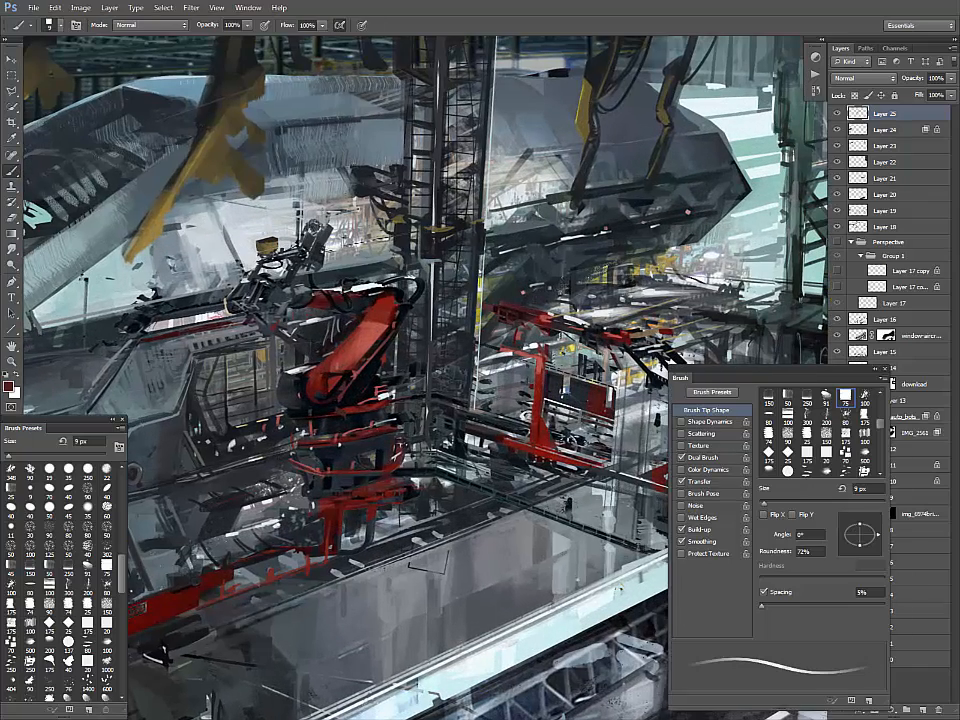
{"action": "left_click", "coordinate": [290, 420], "text": "alt"}
{"action": "left_click_drag", "start_coordinate": [276, 420], "coordinate": [279, 434]}
{"action": "left_click", "coordinate": [325, 409], "text": "alt"}
{"action": "mouse_move", "coordinate": [315, 436]}
{"action": "left_mouse_down"}
{"action": "mouse_move", "coordinate": [319, 478]}
{"action": "mouse_move", "coordinate": [303, 440]}
{"action": "left_mouse_up"}
{"action": "left_click", "coordinate": [320, 467], "text": "alt"}
{"action": "left_click", "coordinate": [299, 443], "text": "alt"}
{"action": "left_click", "coordinate": [306, 413], "text": "alt"}
{"action": "left_click_drag", "start_coordinate": [298, 436], "coordinate": [306, 457]}
{"action": "left_click_drag", "start_coordinate": [315, 437], "coordinate": [304, 491]}
{"action": "left_click", "coordinate": [302, 459], "text": "alt"}
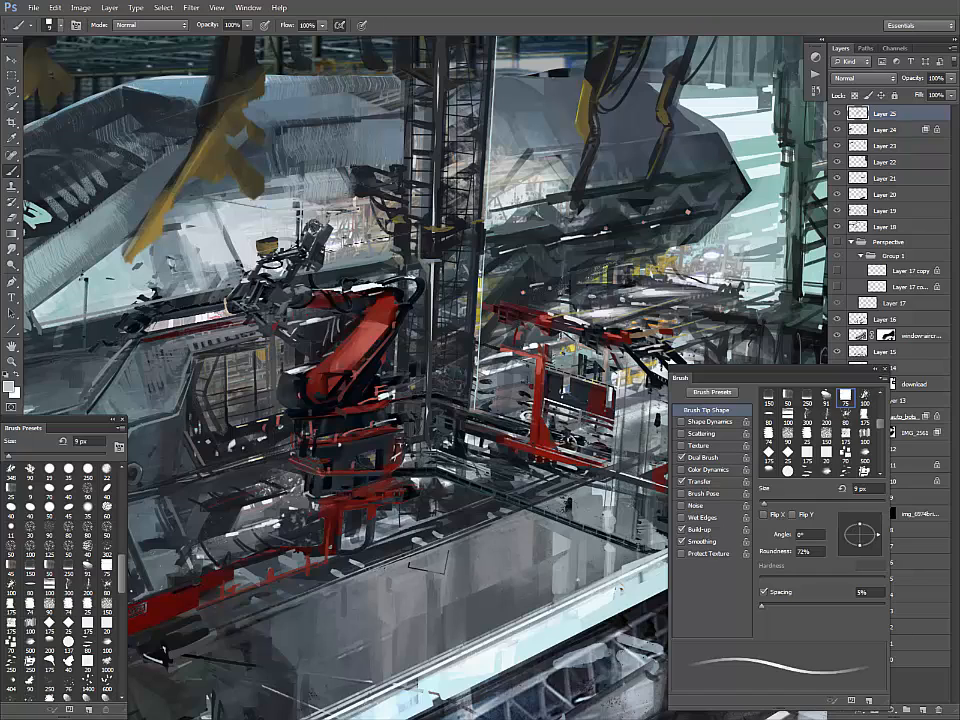
- Brush sampled dark tones over the red support below the robot arm and onto the adjoining platform
{"action": "left_click", "coordinate": [358, 498], "text": "alt"}
{"action": "left_click_drag", "start_coordinate": [402, 503], "coordinate": [366, 542]}
{"action": "left_click_drag", "start_coordinate": [355, 526], "coordinate": [347, 548]}
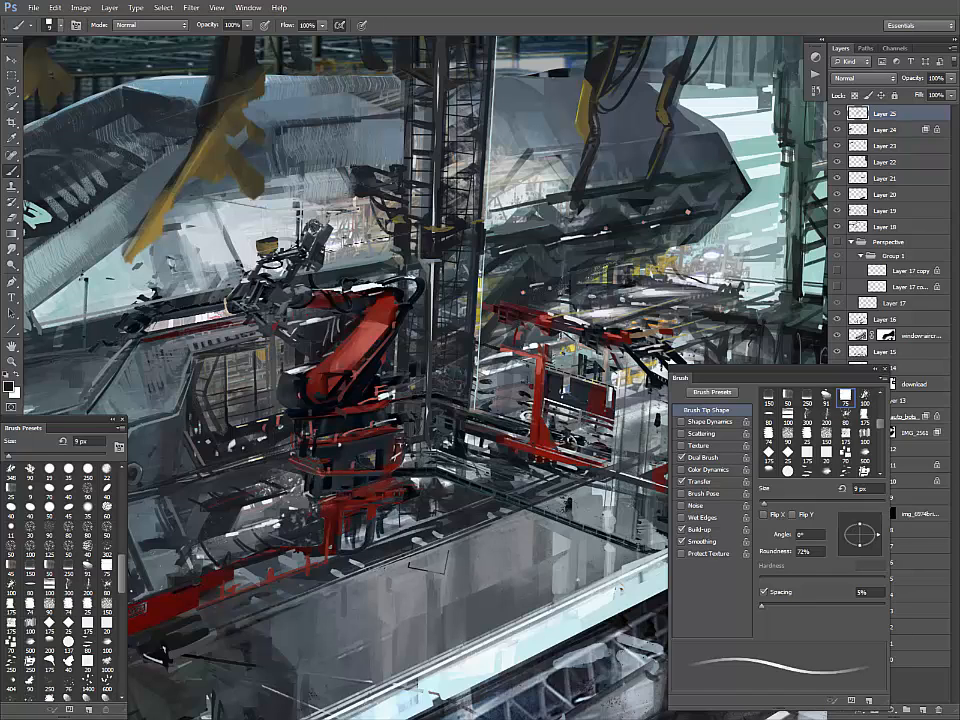
{"action": "left_click_drag", "start_coordinate": [422, 521], "coordinate": [347, 547]}
{"action": "left_click", "coordinate": [371, 512], "text": "alt"}
{"action": "left_click", "coordinate": [342, 388], "text": "alt"}
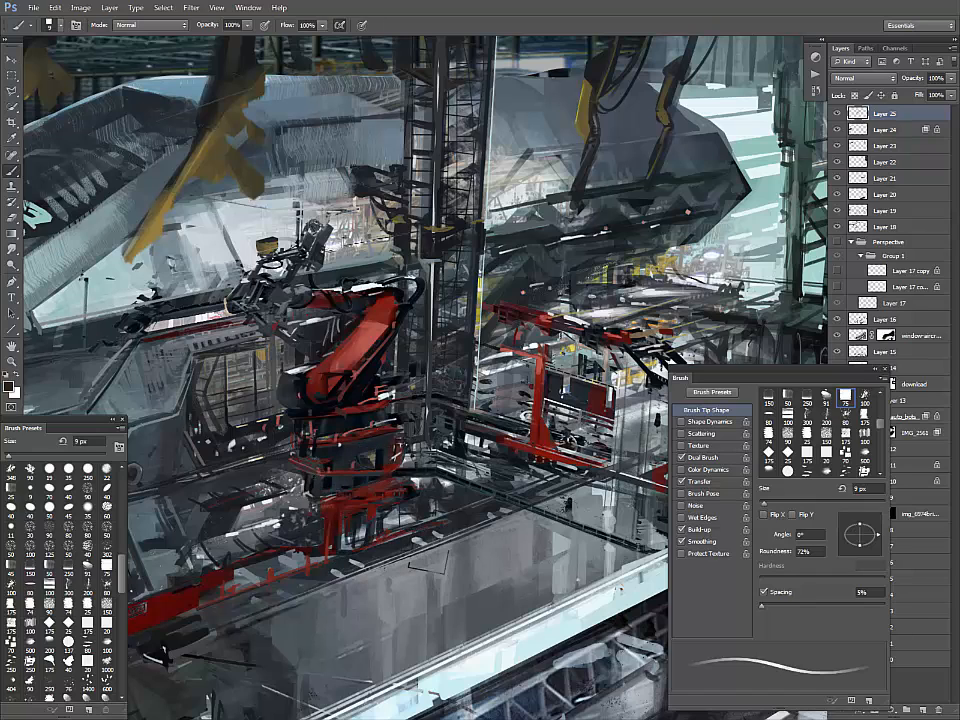
- Paint sampled dark strokes along the platform edge beneath the robot arm, varying the brush size
{"action": "left_click", "coordinate": [319, 407], "text": "alt"}
{"action": "key", "text": "bracketright"}
{"action": "key", "text": "bracketright"}
{"action": "mouse_move", "coordinate": [434, 533]}
{"action": "left_mouse_down"}
{"action": "mouse_move", "coordinate": [389, 550]}
{"action": "mouse_move", "coordinate": [407, 562]}
{"action": "mouse_move", "coordinate": [391, 556]}
{"action": "mouse_move", "coordinate": [330, 577]}
{"action": "mouse_move", "coordinate": [408, 556]}
{"action": "left_mouse_up"}
{"action": "key", "text": "bracketleft"}
{"action": "key", "text": "bracketleft"}
{"action": "key", "text": "bracketright"}
{"action": "key", "text": "bracketright"}
{"action": "key", "text": "bracketright"}
{"action": "key", "text": "bracketright"}
{"action": "key", "text": "bracketright"}
{"action": "key", "text": "bracketleft"}
{"action": "key", "text": "bracketleft"}
{"action": "key", "text": "bracketleft"}
{"action": "left_click_drag", "start_coordinate": [432, 546], "coordinate": [339, 582]}
{"action": "left_click", "coordinate": [479, 316], "text": "alt"}
{"action": "left_click_drag", "start_coordinate": [399, 552], "coordinate": [426, 557]}
{"action": "key", "text": "ctrl+z"}
- Adjust the brush size and paint small ochre fixtures on the platform edge using the hanging arm's sampled colour
{"action": "key", "text": "bracketleft"}
{"action": "key", "text": "bracketleft"}
{"action": "key", "text": "bracketleft"}
{"action": "key", "text": "bracketleft"}
{"action": "key", "text": "bracketright"}
{"action": "key", "text": "bracketright"}
{"action": "left_click", "coordinate": [185, 170], "text": "alt"}
{"action": "left_click_drag", "start_coordinate": [372, 574], "coordinate": [343, 582]}
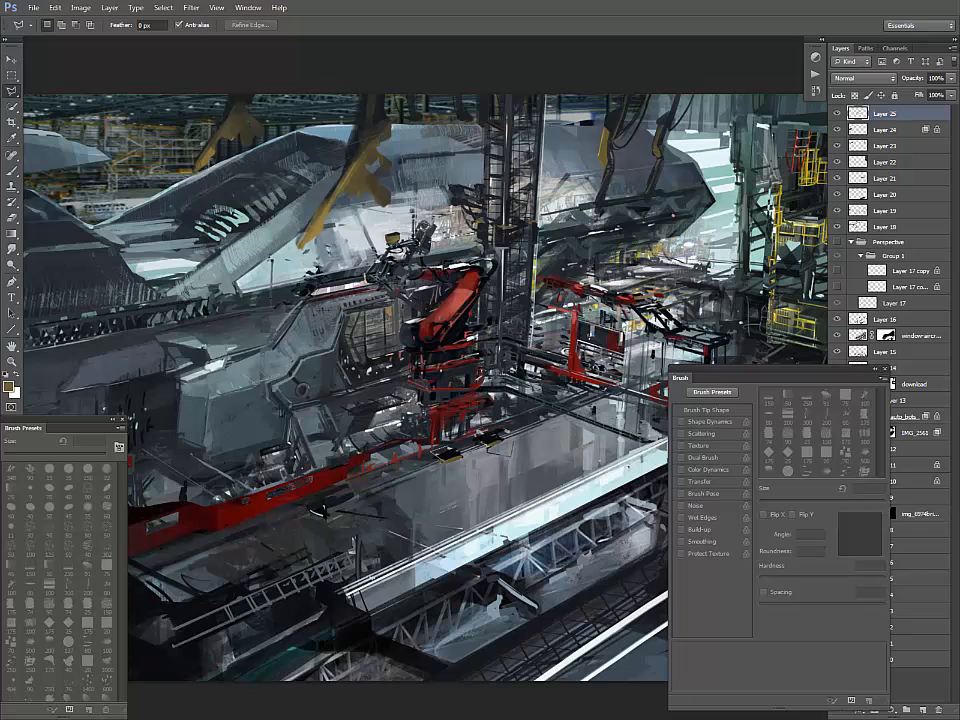
- Select the ochre platform fixtures with the polygonal lasso and rework them in sampled dark tones, reducing the brush to 10 px
{"action": "key", "text": "b"}
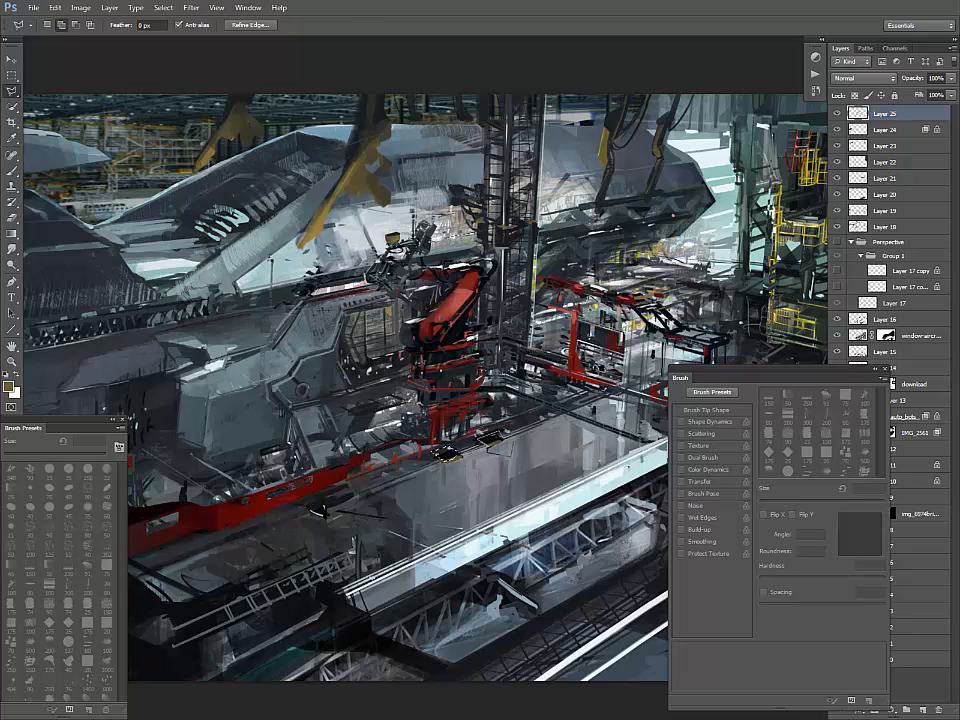
{"action": "key", "text": "s"}
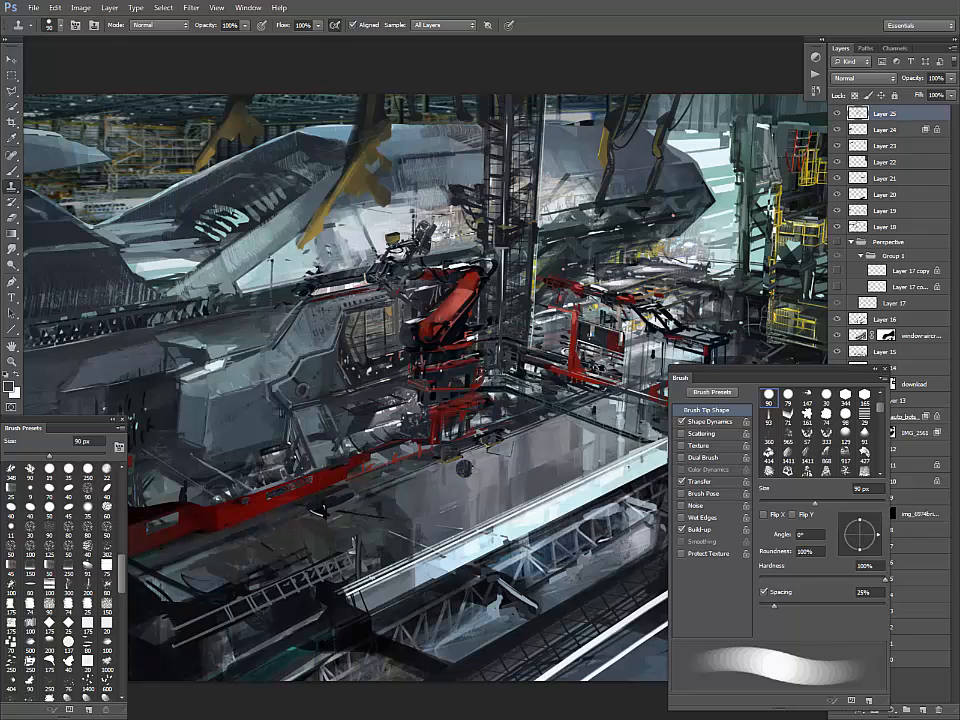
{"action": "key", "text": "b"}
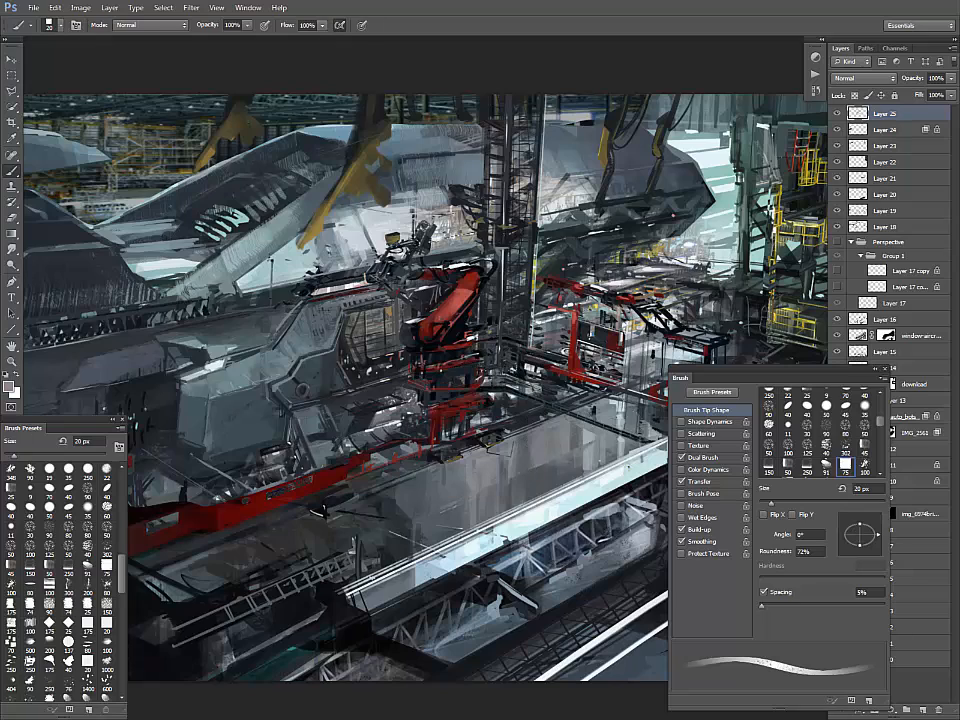
{"action": "key", "text": "bracketleft"}
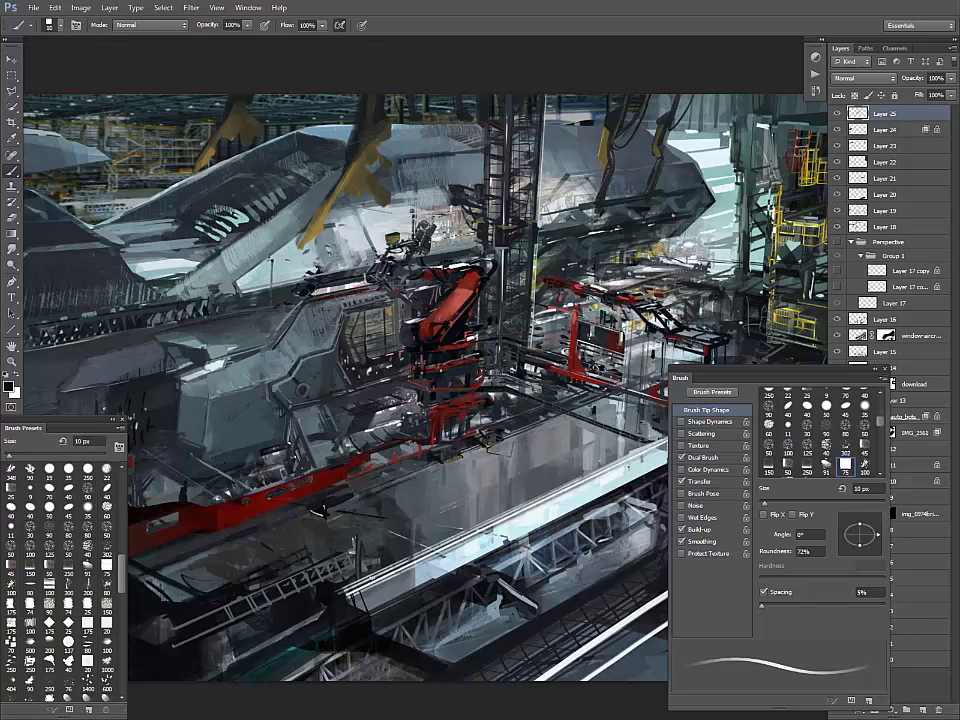
{"action": "left_click", "coordinate": [322, 511], "text": "alt"}
{"action": "left_click", "coordinate": [460, 428], "text": "alt"}
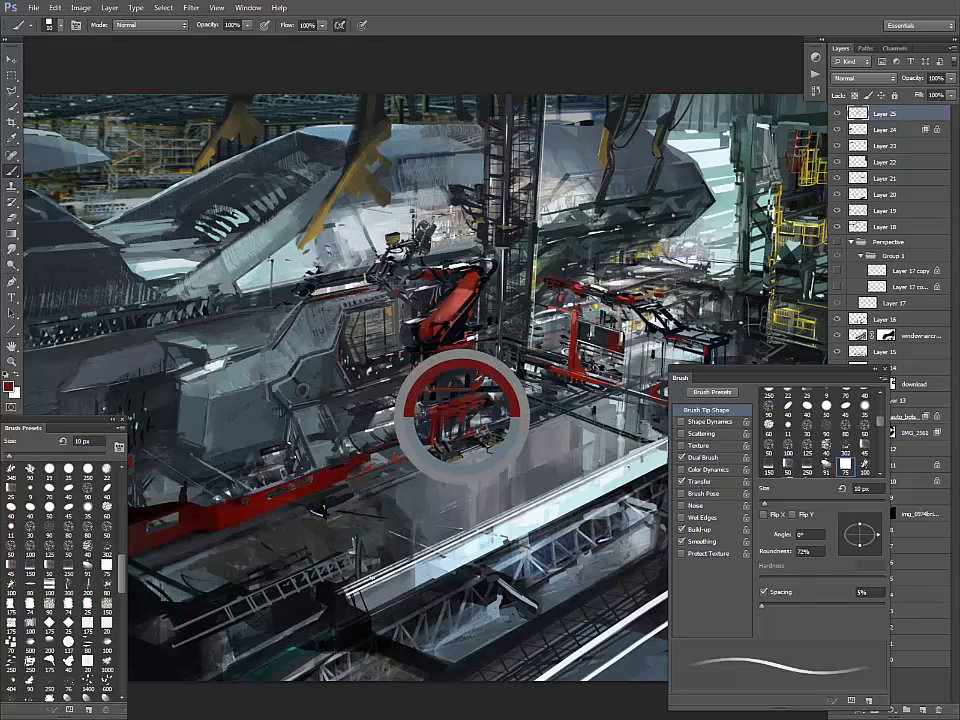
{"action": "left_click", "coordinate": [436, 452], "text": "alt"}
{"action": "left_click_drag", "start_coordinate": [427, 444], "coordinate": [426, 453]}
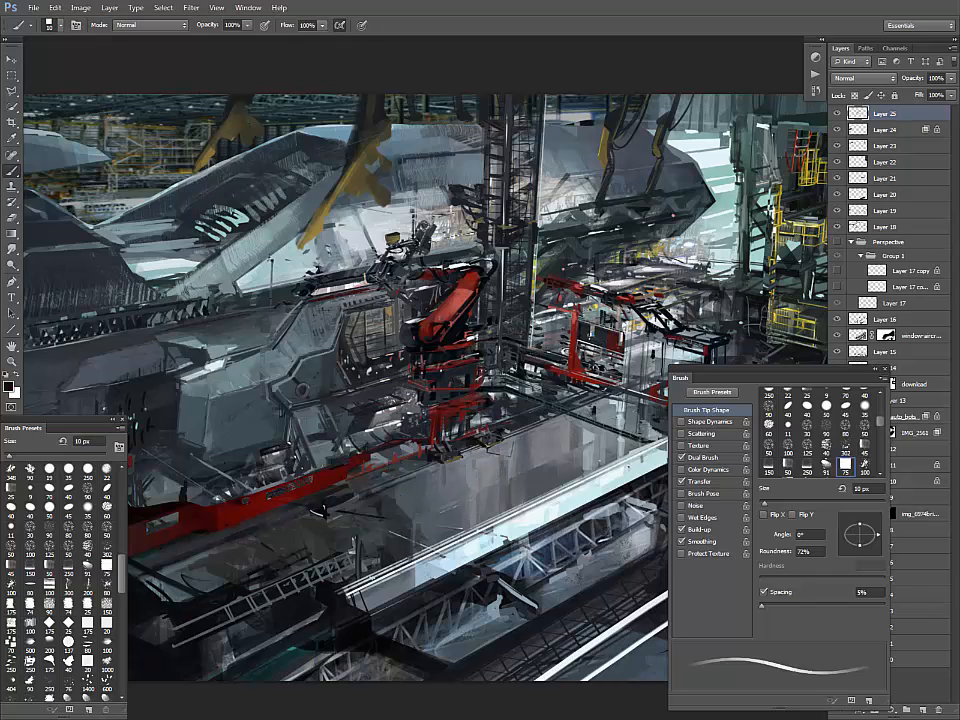
- Define the red robot arm's lower support and its surroundings with sampled red and dark tones using a 10 px brush
{"action": "left_click", "coordinate": [476, 401], "text": "alt"}
{"action": "left_click_drag", "start_coordinate": [477, 413], "coordinate": [483, 428]}
{"action": "left_click", "coordinate": [482, 415], "text": "alt"}
{"action": "left_click", "coordinate": [322, 308], "text": "alt"}
{"action": "left_click", "coordinate": [430, 411], "text": "alt"}
{"action": "left_click_drag", "start_coordinate": [414, 422], "coordinate": [427, 417]}
{"action": "left_click", "coordinate": [403, 417], "text": "alt"}
{"action": "left_click", "coordinate": [415, 406], "text": "alt"}
{"action": "left_click", "coordinate": [407, 416], "text": "alt"}
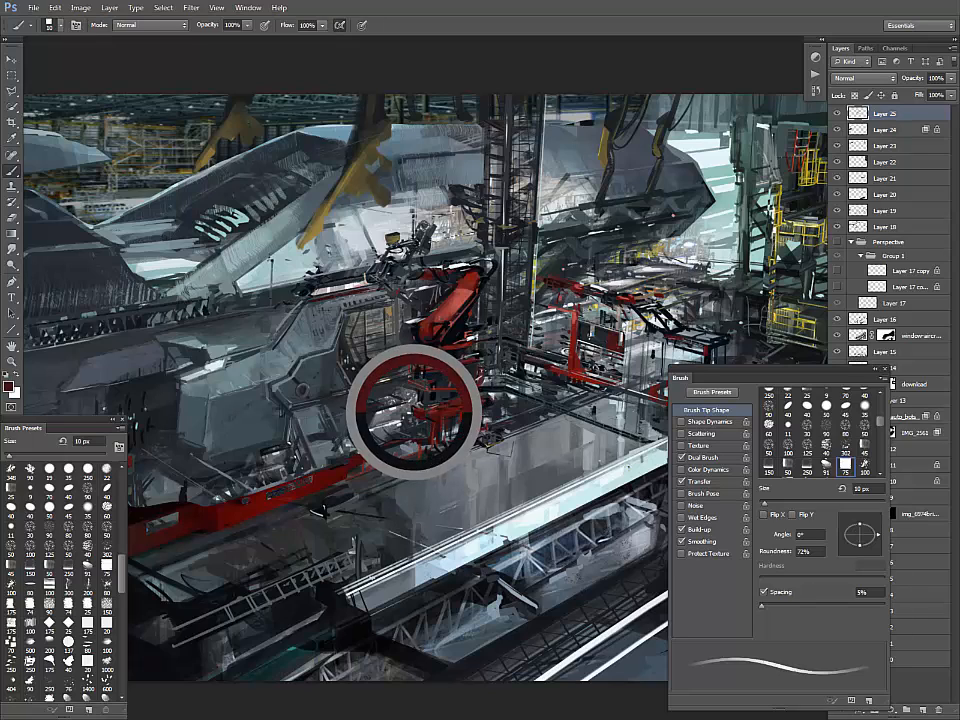
{"action": "left_click", "coordinate": [319, 322], "text": "alt"}
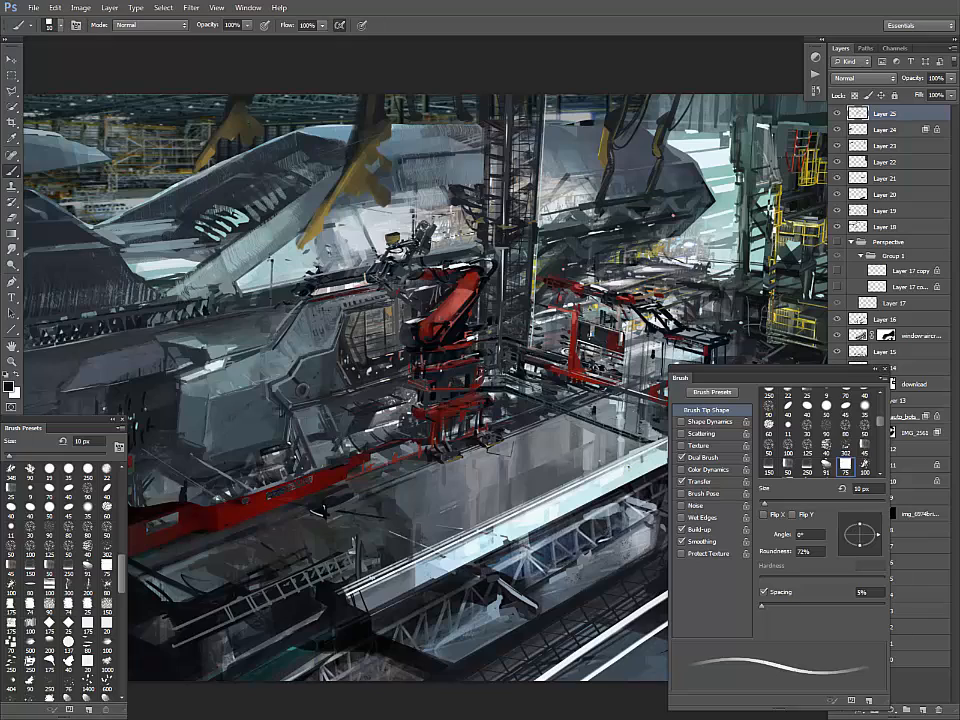
{"action": "left_click_drag", "start_coordinate": [313, 295], "coordinate": [305, 305]}
{"action": "left_click_drag", "start_coordinate": [411, 389], "coordinate": [411, 407]}
- Touch up the area around the red robot arm with sampled ochre, grey and dark red tones
{"action": "key", "text": "ctrl+minus"}
{"action": "key", "text": "ctrl+minus"}
{"action": "key", "text": "ctrl+plus"}
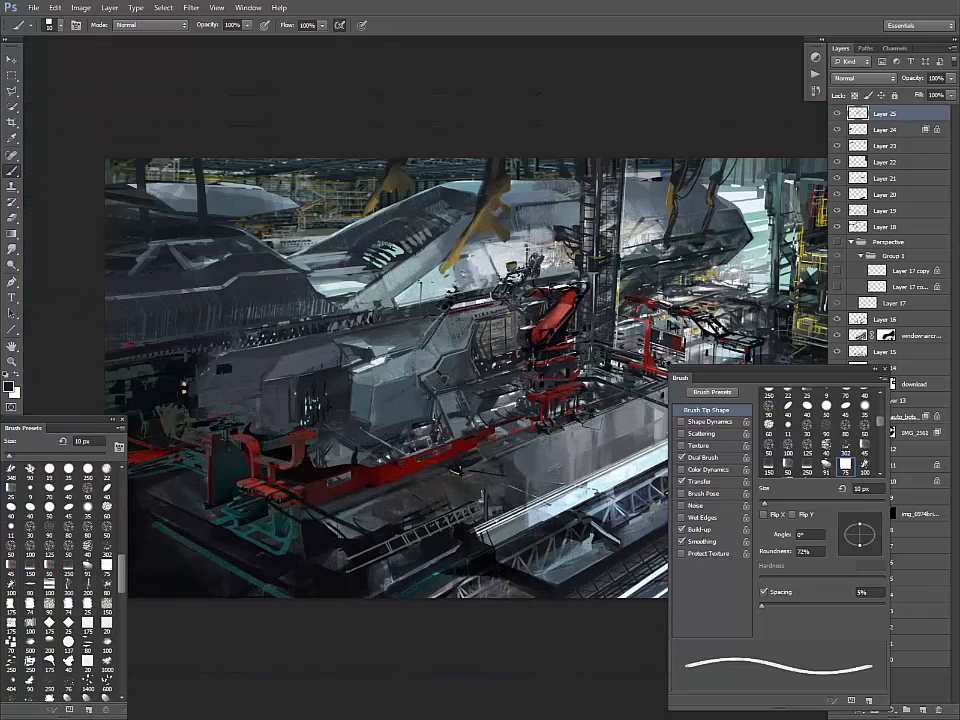
{"action": "left_click", "coordinate": [398, 186], "text": "alt"}
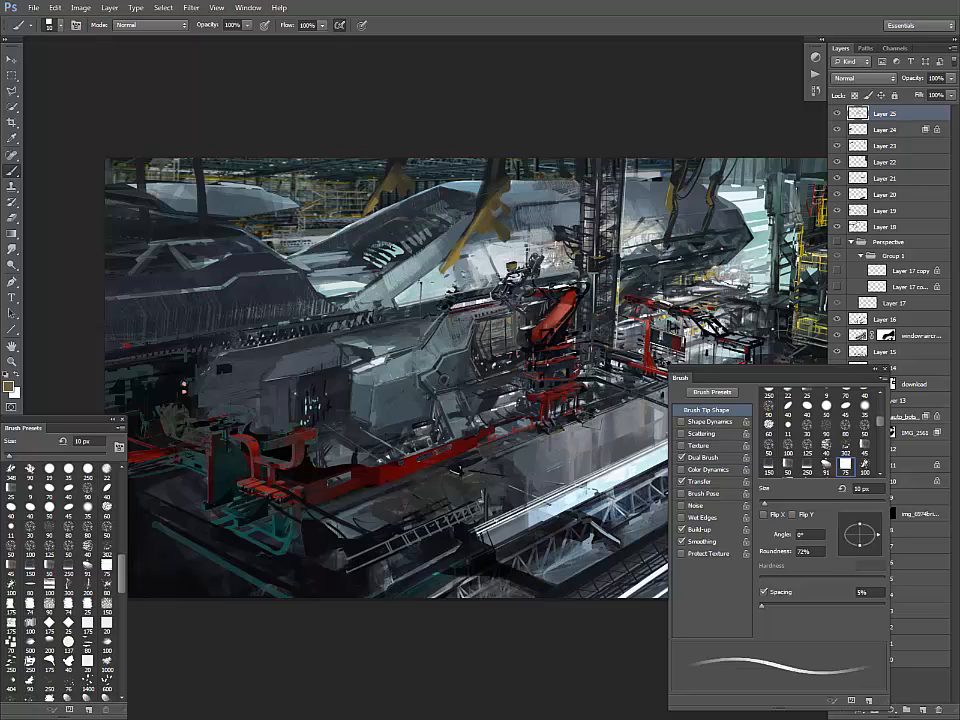
{"action": "mouse_move", "coordinate": [614, 321]}
{"action": "left_mouse_down"}
{"action": "mouse_move", "coordinate": [422, 351]}
{"action": "mouse_move", "coordinate": [427, 380]}
{"action": "mouse_move", "coordinate": [507, 389]}
{"action": "left_mouse_up"}
{"action": "left_click", "coordinate": [424, 353], "text": "alt"}
{"action": "left_click", "coordinate": [482, 384], "text": "alt"}
{"action": "left_click", "coordinate": [520, 374], "text": "alt"}
- Switch back to the 75 px square brush preset at 8 px and add fine sampled accents around the lattice tower
{"action": "key", "text": "F2"}
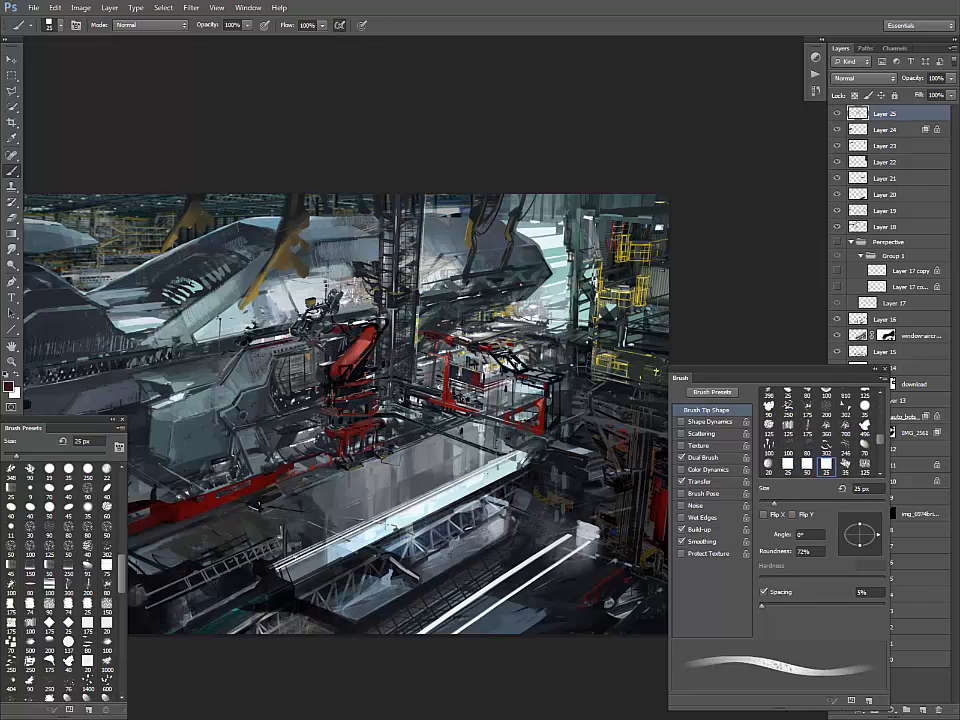
{"action": "key", "text": "F3"}
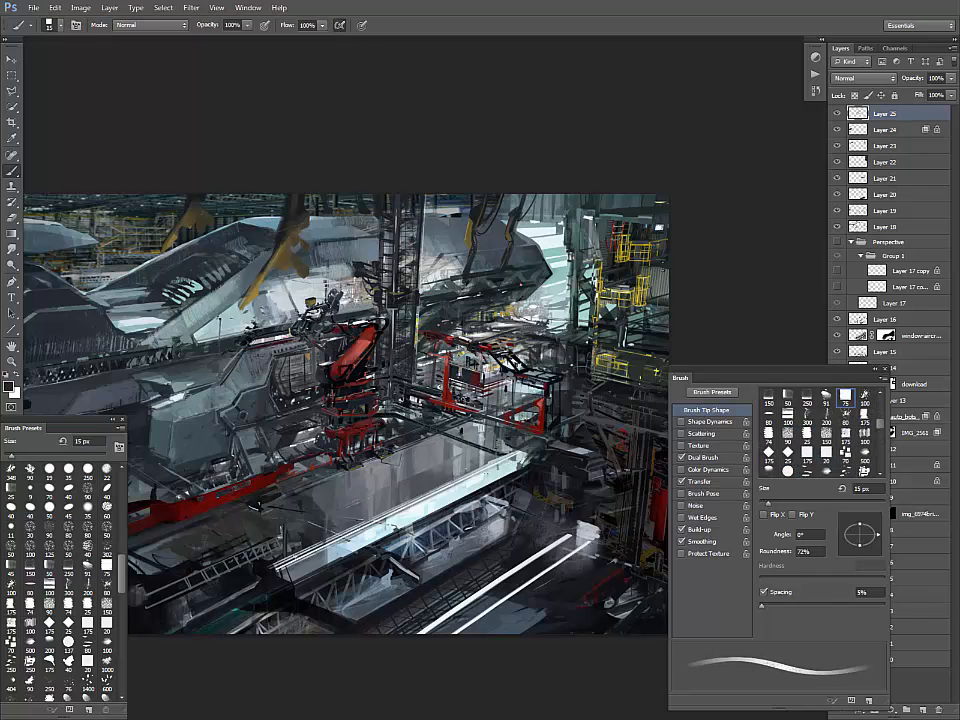
{"action": "key", "text": "bracketleft"}
{"action": "key", "text": "bracketleft"}
{"action": "key", "text": "bracketleft"}
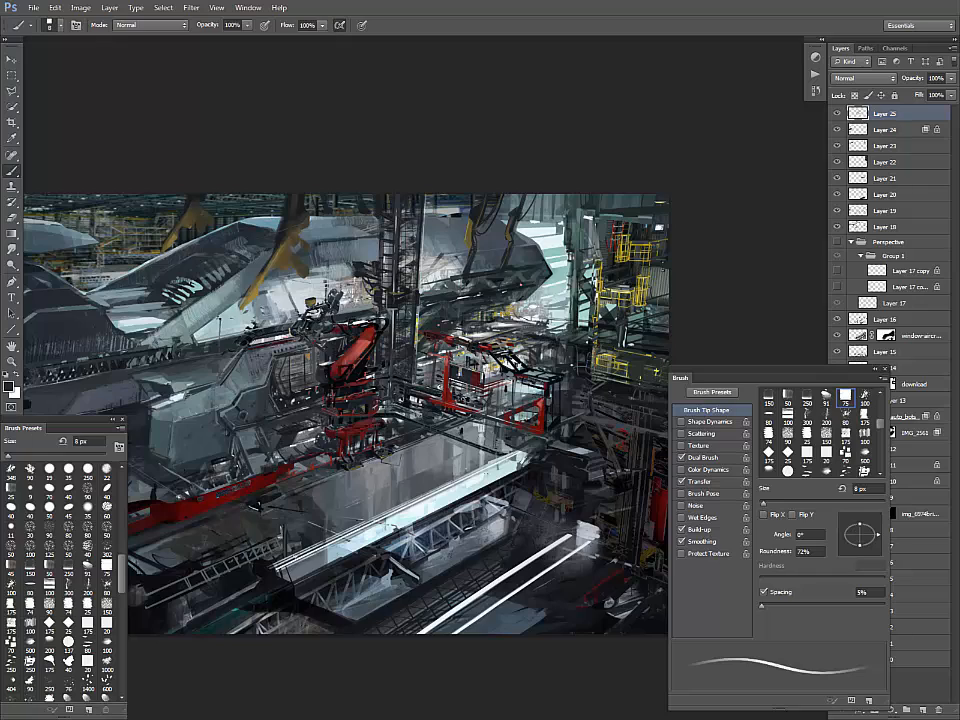
{"action": "left_click", "coordinate": [370, 280], "text": "alt"}
{"action": "key", "text": "ctrl+minus"}
{"action": "key", "text": "ctrl+minus"}
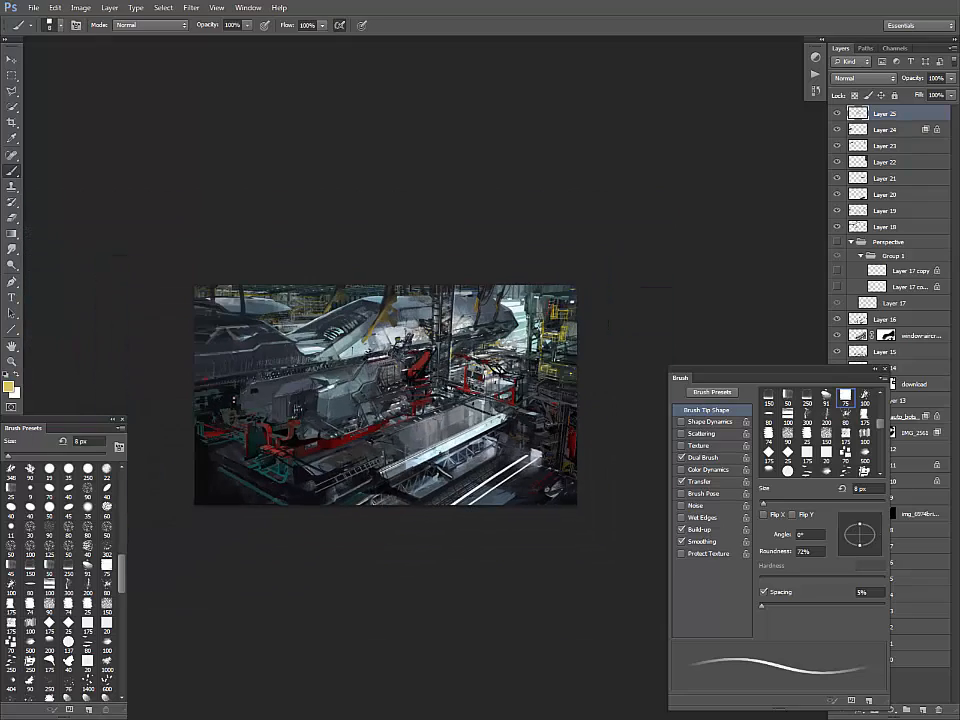
{"action": "key", "text": "ctrl+plus"}
{"action": "left_click_drag", "start_coordinate": [330, 310], "coordinate": [355, 323]}
- Select small patches on the rear ship's light underside with the polygonal lasso and brush them in, enlarging the brush to 100 px
{"action": "key", "text": "l"}
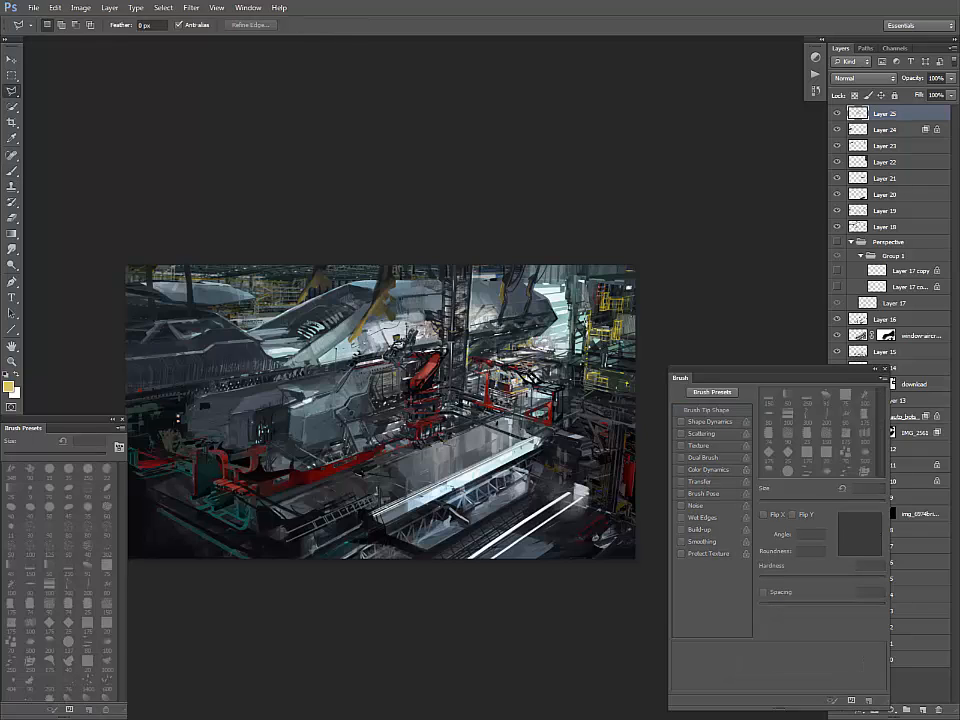
{"action": "left_click", "coordinate": [378, 333]}
{"action": "left_click", "coordinate": [396, 340], "text": "shift"}
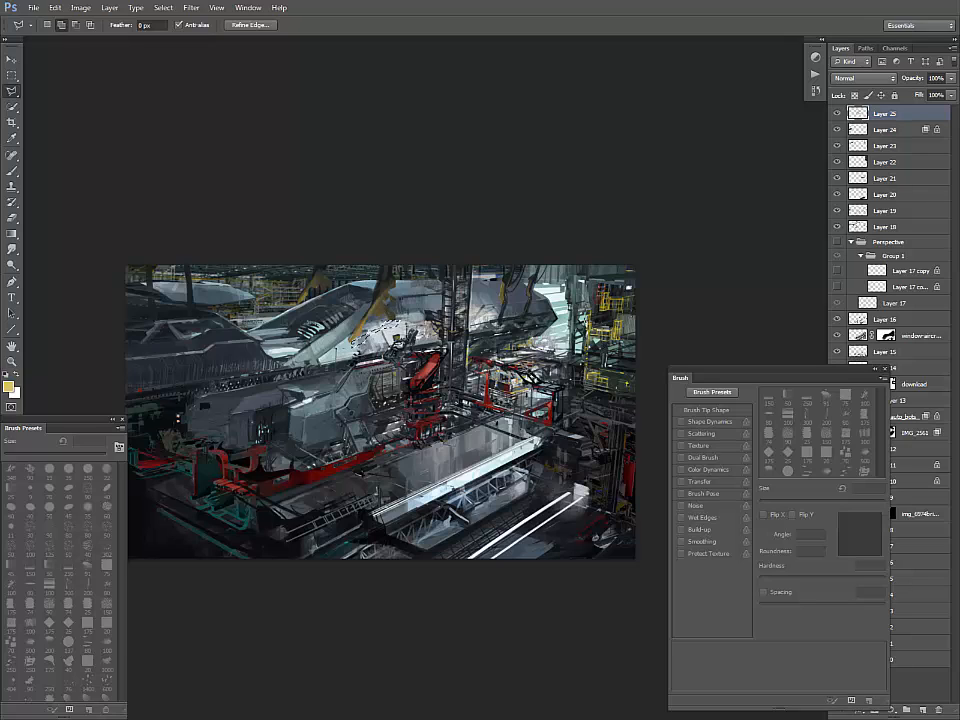
{"action": "key", "text": "b"}
{"action": "key", "text": "d"}
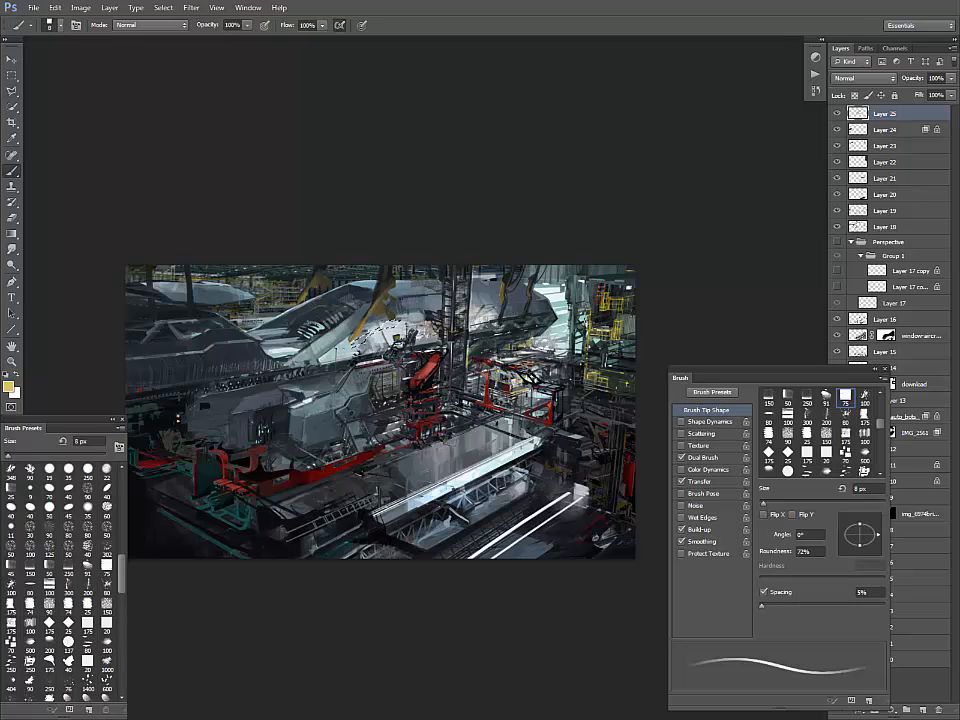
{"action": "key", "text": "]"}
{"action": "key", "text": "]"}
{"action": "key", "text": "]"}
{"action": "key", "text": "]"}
{"action": "key", "text": "]"}
{"action": "key", "text": "]"}
{"action": "key", "text": "]"}
{"action": "key", "text": "]"}
{"action": "key", "text": "]"}
{"action": "key", "text": "]"}
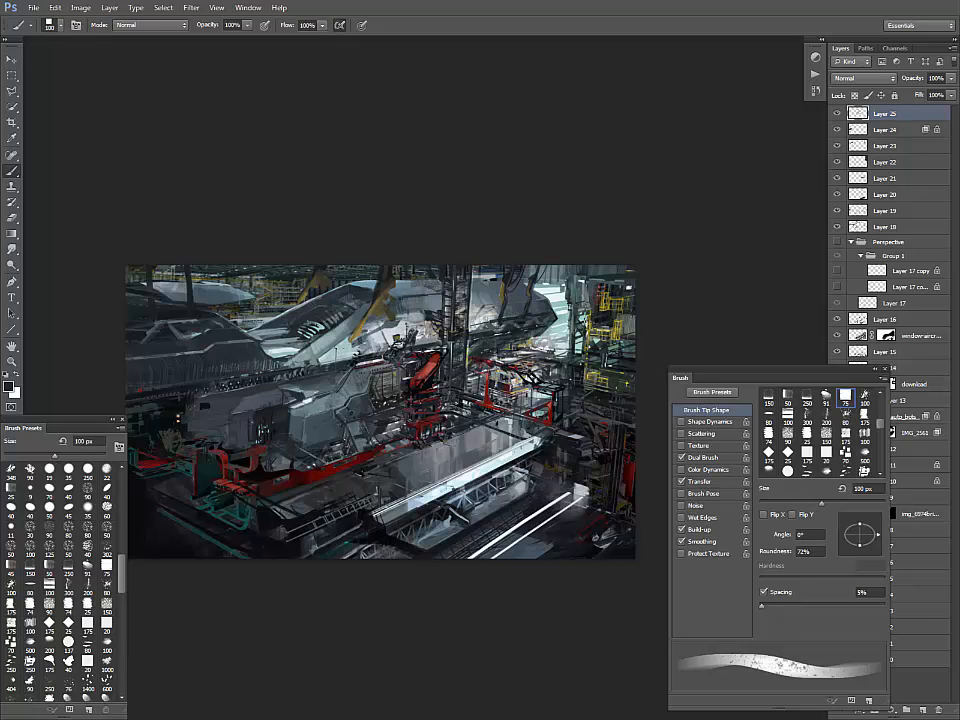
- Reduce the brush to 35 px and touch up the rear ship's underside with sampled tones
{"action": "key", "text": "x"}
{"action": "key", "text": "["}
{"action": "key", "text": "["}
{"action": "key", "text": "["}
{"action": "key", "text": "["}
{"action": "key", "text": "["}
{"action": "key", "text": "["}
{"action": "key", "text": "["}
{"action": "key", "text": "["}
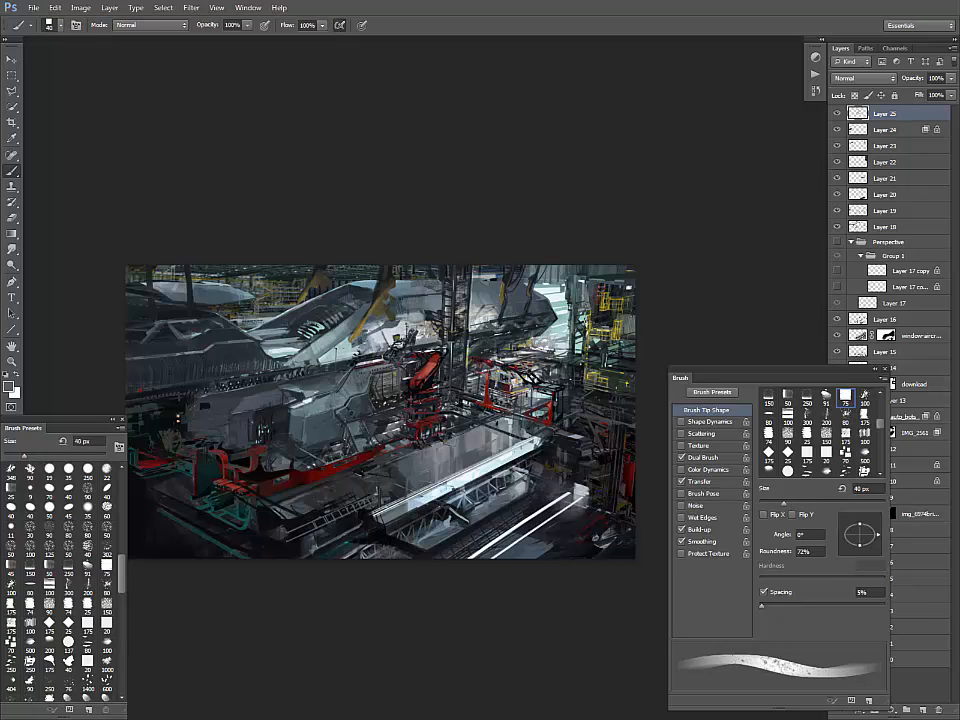
{"action": "left_click", "coordinate": [360, 341], "text": "alt"}
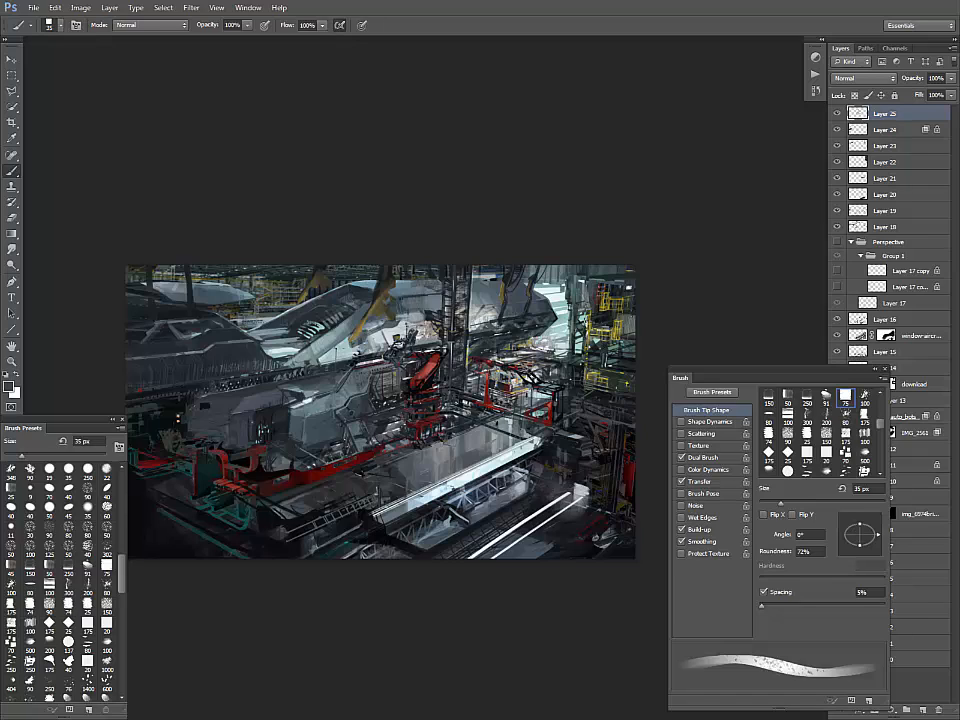
{"action": "left_click", "coordinate": [375, 305], "text": "alt"}
{"action": "left_click", "coordinate": [387, 320], "text": "alt"}
{"action": "left_click", "coordinate": [401, 299], "text": "alt"}
{"action": "left_click", "coordinate": [411, 298], "text": "alt"}
- Refine the lower hull of the dark ship behind the front ship with sampled grey tones at 35 px
{"action": "left_click", "coordinate": [256, 336], "text": "alt"}
{"action": "left_click_drag", "start_coordinate": [247, 338], "coordinate": [207, 334]}
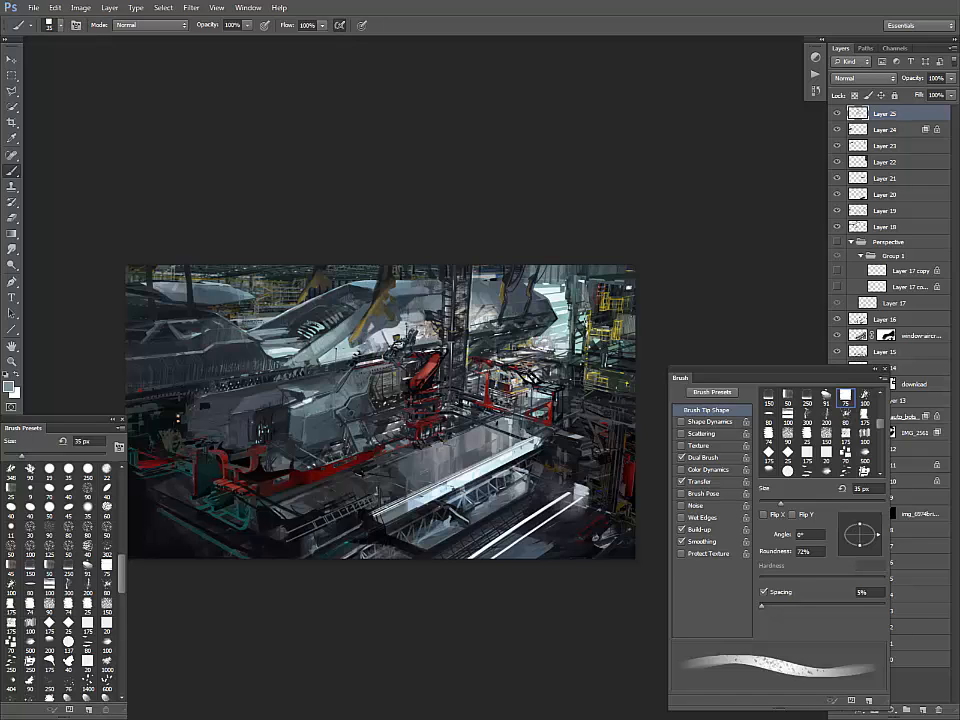
{"action": "left_click", "coordinate": [230, 316], "text": "alt"}
{"action": "left_click", "coordinate": [255, 332], "text": "alt"}
{"action": "left_click_drag", "start_coordinate": [237, 331], "coordinate": [229, 332]}
{"action": "left_click", "coordinate": [228, 323], "text": "alt"}
{"action": "left_click", "coordinate": [261, 346], "text": "alt"}
- Darken the red and teal machinery before the front ship and touch up the hull behind with sampled tones at 35 px
{"action": "left_click", "coordinate": [226, 486], "text": "alt"}
{"action": "mouse_move", "coordinate": [213, 481]}
{"action": "left_mouse_down"}
{"action": "mouse_move", "coordinate": [251, 493]}
{"action": "mouse_move", "coordinate": [254, 470]}
{"action": "left_mouse_up"}
{"action": "mouse_move", "coordinate": [178, 349]}
{"action": "left_mouse_down"}
{"action": "mouse_move", "coordinate": [191, 351]}
{"action": "mouse_move", "coordinate": [166, 346]}
{"action": "left_mouse_up"}
{"action": "left_click_drag", "start_coordinate": [165, 336], "coordinate": [157, 345]}
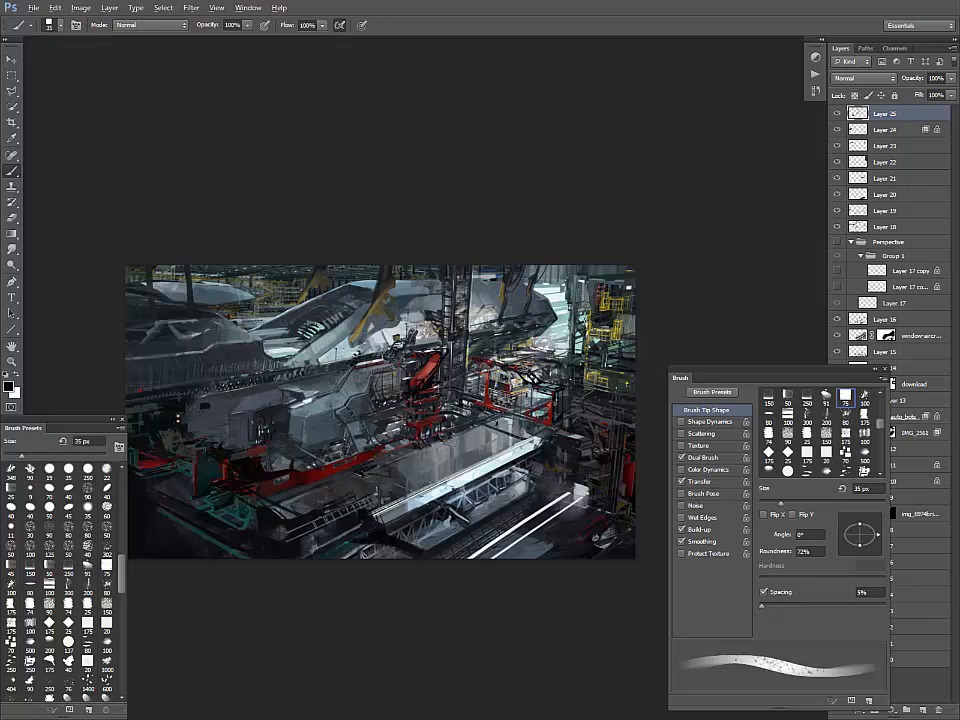
{"action": "left_click", "coordinate": [210, 507], "text": "alt"}
{"action": "left_click", "coordinate": [222, 486], "text": "alt"}
{"action": "left_click_drag", "start_coordinate": [214, 481], "coordinate": [251, 473]}
{"action": "left_click", "coordinate": [240, 448], "text": "alt"}
{"action": "left_click", "coordinate": [218, 488], "text": "alt"}
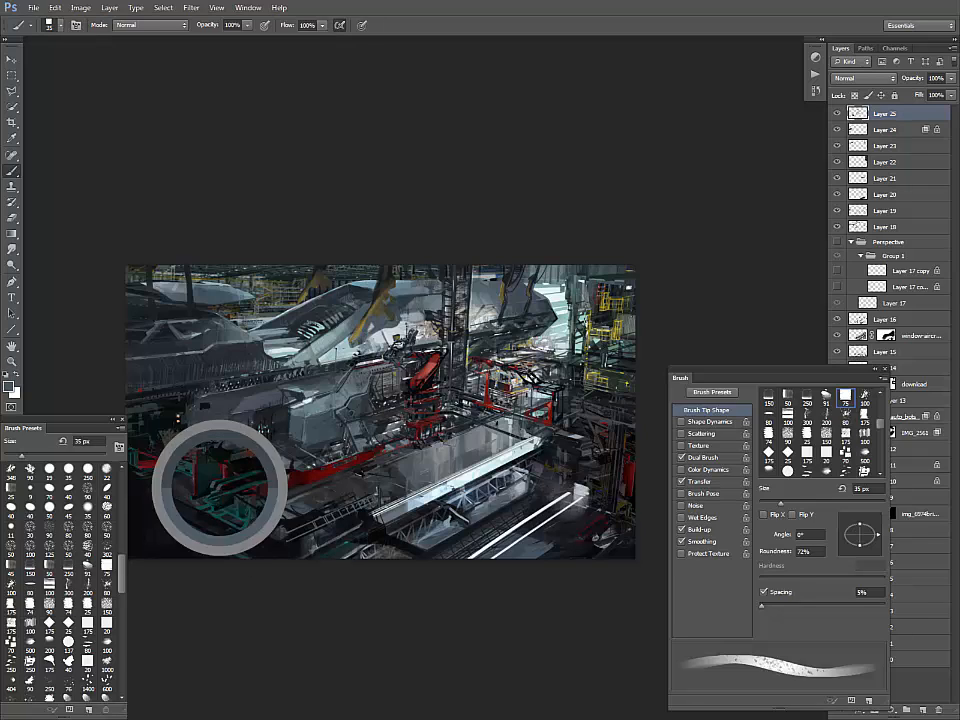
- Rework the foreground red and teal machinery with dark tones, varying the brush between 35 and 15 px
{"action": "key", "text": "bracketleft"}
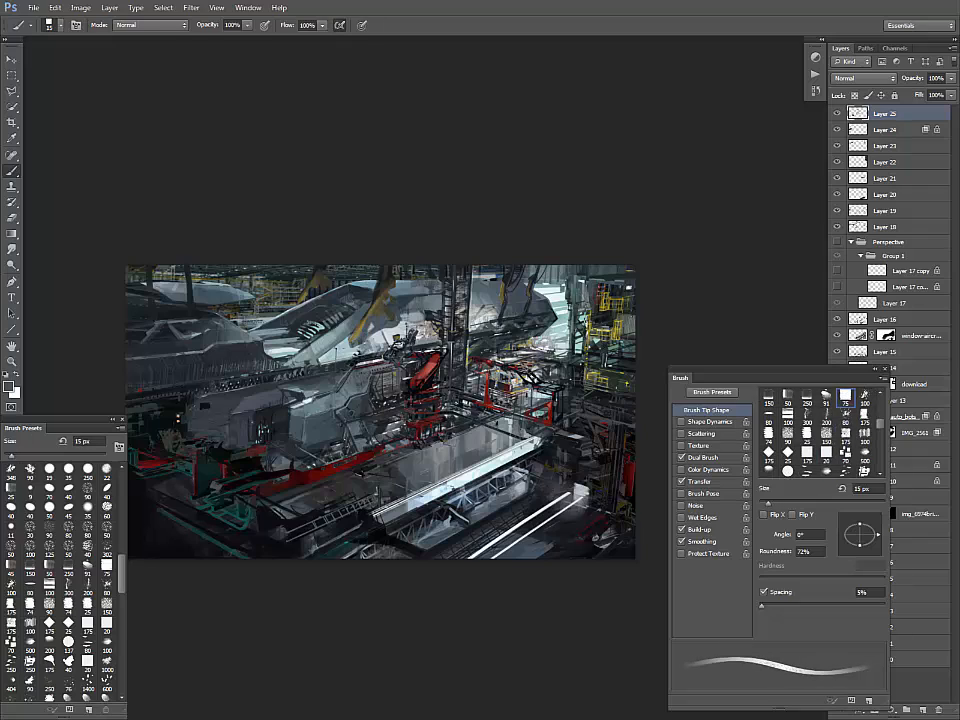
{"action": "key", "text": "bracketright"}
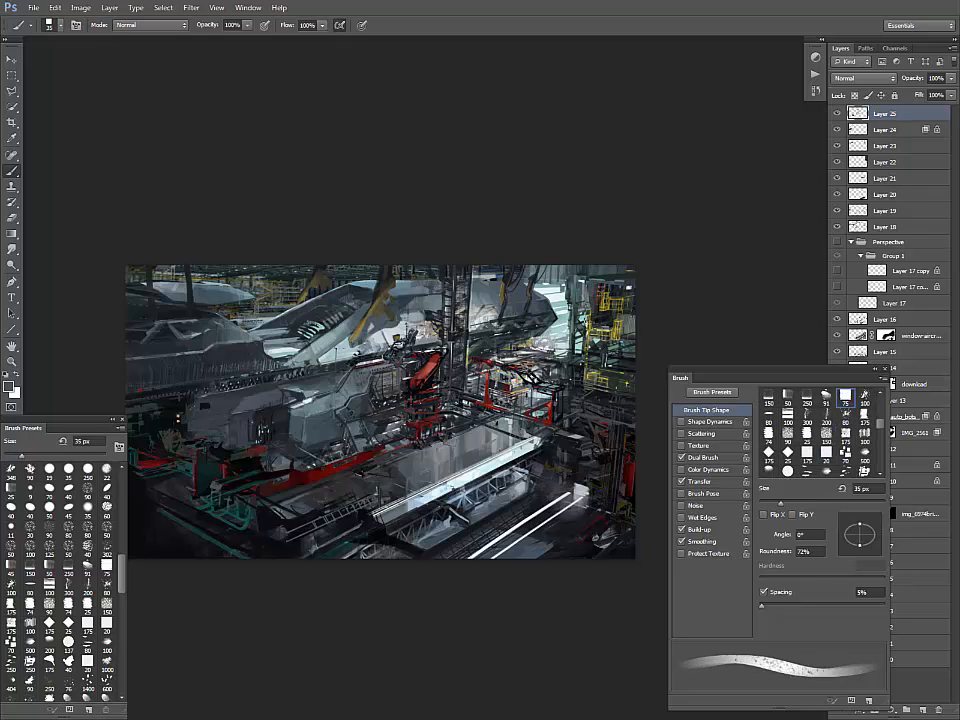
{"action": "key", "text": "bracketleft"}
{"action": "key", "text": "bracketleft"}
{"action": "key", "text": "bracketleft"}
{"action": "key", "text": "bracketleft"}
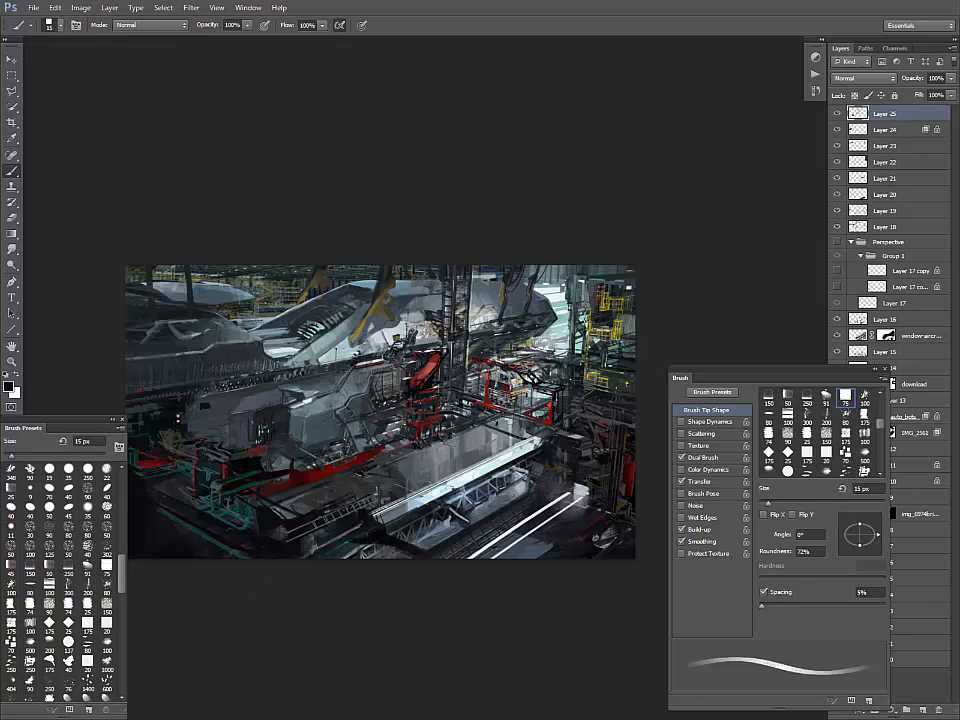
- Add small light accents in the dark foreground and along the rear dark ship's hull with a 15 px brush
{"action": "left_click", "coordinate": [232, 366], "text": "alt"}
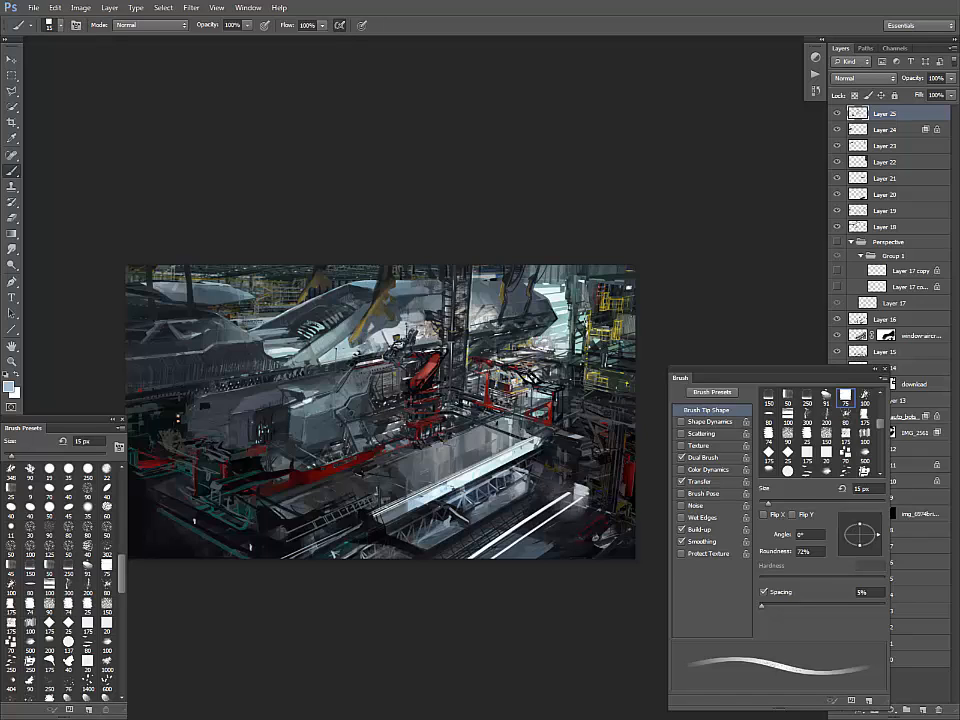
{"action": "left_click", "coordinate": [232, 308], "text": "alt"}
{"action": "mouse_move", "coordinate": [150, 335]}
{"action": "left_mouse_down"}
{"action": "mouse_move", "coordinate": [197, 334]}
{"action": "mouse_move", "coordinate": [181, 328]}
{"action": "left_mouse_up"}
- Touch up the front ship's hull and the machinery beneath it with sampled light and dark tones, using a brush up to 175 px
{"action": "left_click", "coordinate": [386, 422], "text": "alt"}
{"action": "key", "text": "bracketright"}
{"action": "key", "text": "bracketright"}
{"action": "key", "text": "bracketright"}
{"action": "key", "text": "bracketright"}
{"action": "key", "text": "bracketright"}
{"action": "key", "text": "bracketright"}
{"action": "key", "text": "bracketright"}
{"action": "key", "text": "bracketright"}
{"action": "key", "text": "bracketright"}
{"action": "key", "text": "bracketright"}
{"action": "key", "text": "bracketright"}
{"action": "key", "text": "bracketright"}
{"action": "key", "text": "bracketright"}
{"action": "key", "text": "bracketright"}
{"action": "key", "text": "bracketright"}
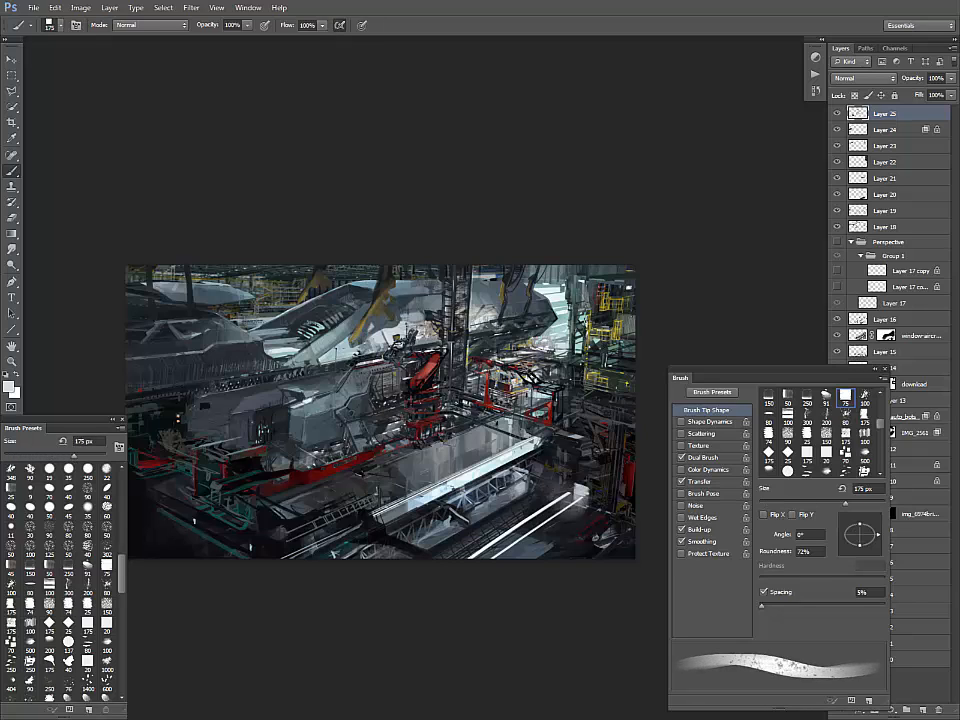
{"action": "left_click", "coordinate": [278, 440], "text": "alt"}
{"action": "key", "text": "s"}
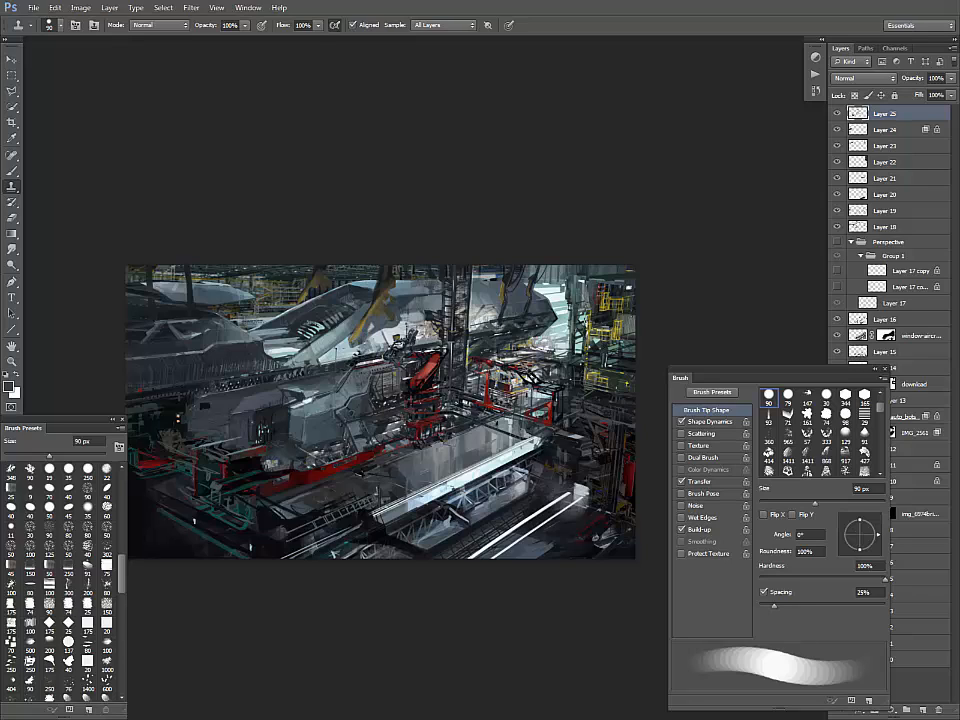
{"action": "key", "text": "b"}
{"action": "left_click", "coordinate": [276, 467], "text": "alt"}
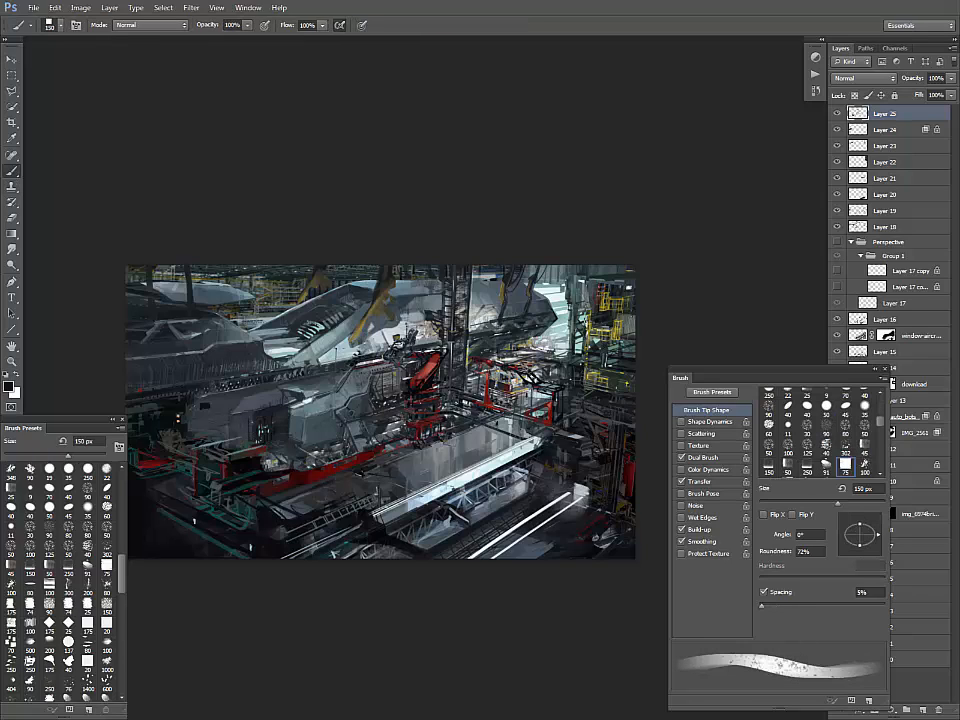
- Refine the upper hull of the dark rear ship with sampled grey and dark tones at 15 px
{"action": "key", "text": "bracketleft"}
{"action": "key", "text": "bracketleft"}
{"action": "key", "text": "bracketleft"}
{"action": "key", "text": "bracketleft"}
{"action": "key", "text": "bracketleft"}
{"action": "key", "text": "bracketleft"}
{"action": "key", "text": "bracketleft"}
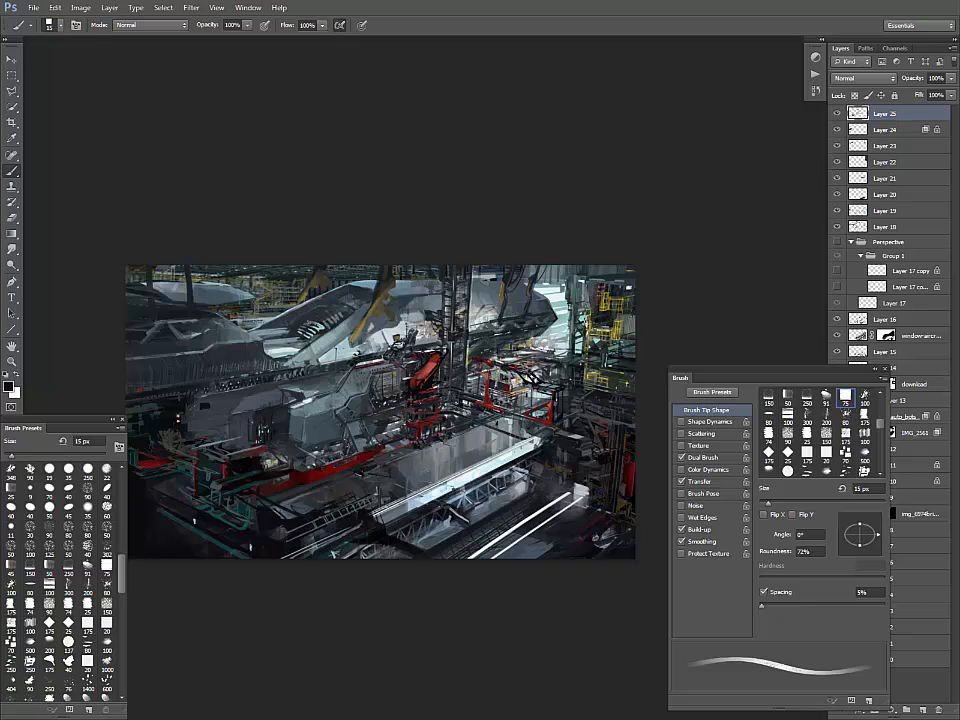
{"action": "left_click", "coordinate": [206, 347], "text": "alt"}
{"action": "left_click_drag", "start_coordinate": [213, 341], "coordinate": [225, 339]}
{"action": "left_click", "coordinate": [253, 456], "text": "alt"}
{"action": "left_click", "coordinate": [200, 347], "text": "alt"}
{"action": "left_click", "coordinate": [213, 357], "text": "alt"}
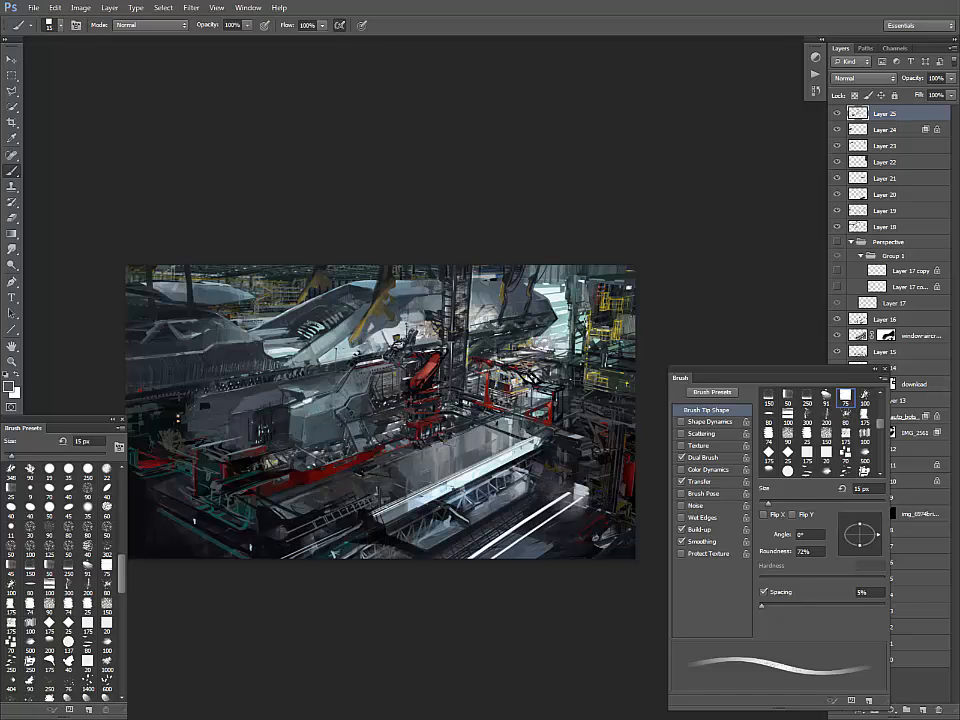
{"action": "left_click", "coordinate": [199, 329], "text": "alt"}
{"action": "left_click", "coordinate": [203, 408], "text": "alt"}
{"action": "left_click", "coordinate": [184, 336], "text": "alt"}
- Repaint the yellow crane arms over the rear ships with sampled tones and a picked golden yellow at 20 px
{"action": "mouse_move", "coordinate": [580, 491]}
{"action": "left_mouse_down"}
{"action": "mouse_move", "coordinate": [574, 518]}
{"action": "mouse_move", "coordinate": [582, 518]}
{"action": "left_mouse_up"}
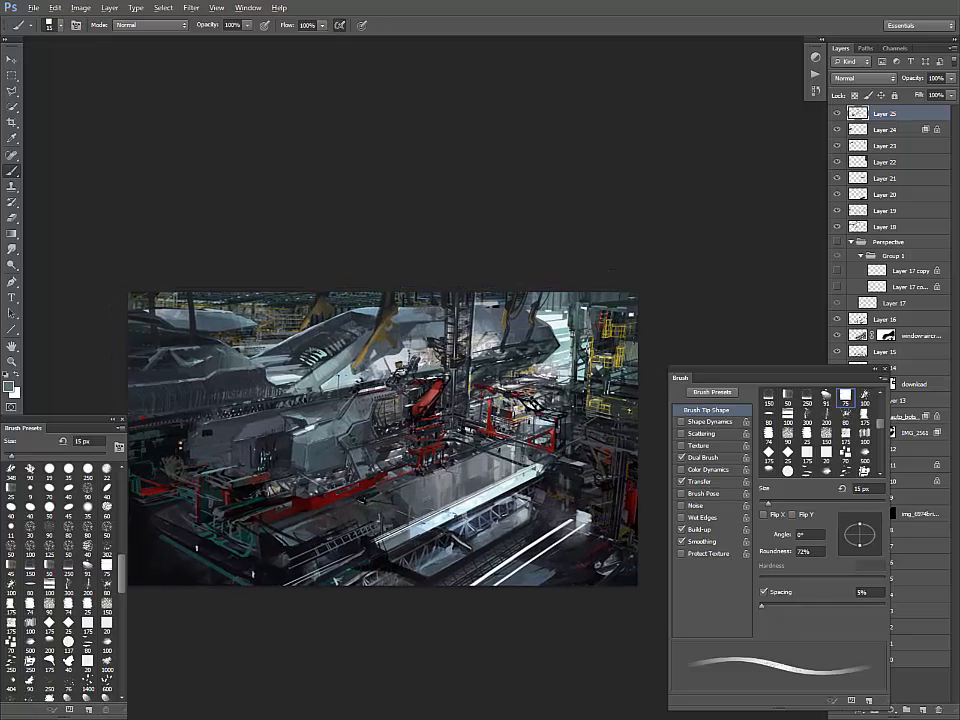
{"action": "left_click", "coordinate": [471, 379], "text": "alt"}
{"action": "left_click", "coordinate": [380, 338], "text": "alt"}
{"action": "left_click", "coordinate": [9, 386]}
{"action": "left_click", "coordinate": [547, 518]}
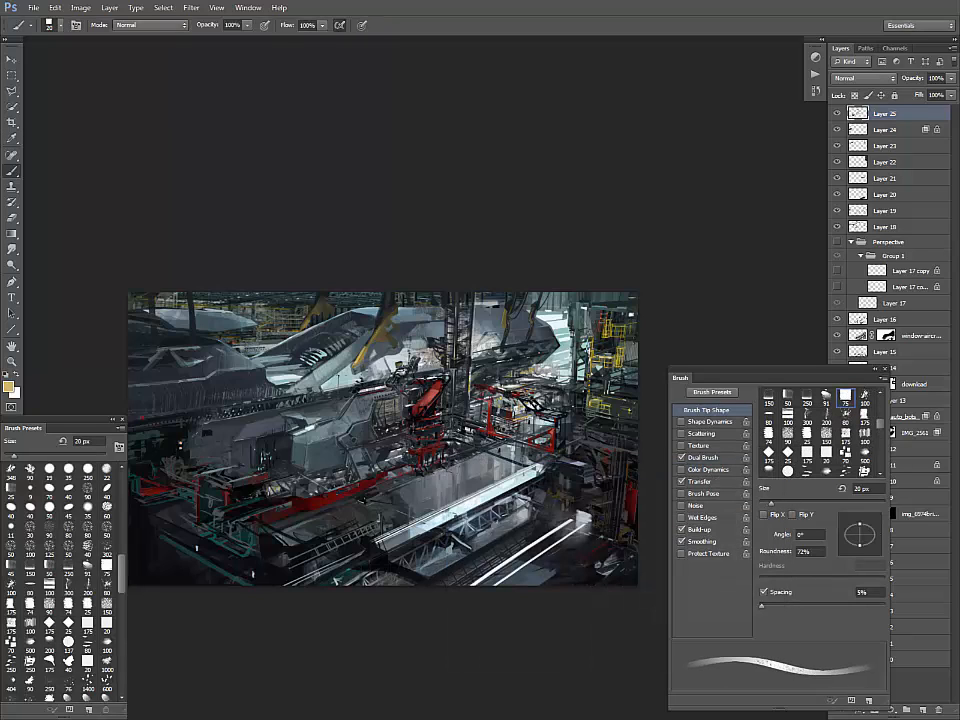
{"action": "mouse_move", "coordinate": [376, 332]}
{"action": "left_mouse_down"}
{"action": "mouse_move", "coordinate": [387, 316]}
{"action": "mouse_move", "coordinate": [378, 330]}
{"action": "left_mouse_up"}
{"action": "left_click", "coordinate": [384, 330], "text": "alt"}
{"action": "left_click", "coordinate": [316, 318], "text": "alt"}
{"action": "left_click_drag", "start_coordinate": [306, 322], "coordinate": [300, 332]}
{"action": "left_click", "coordinate": [358, 358], "text": "alt"}
- Pick the pale yellow f8da8e and add small light accents beside the distant ship with a 10 px brush
{"action": "left_click_drag", "start_coordinate": [380, 400], "coordinate": [448, 404]}
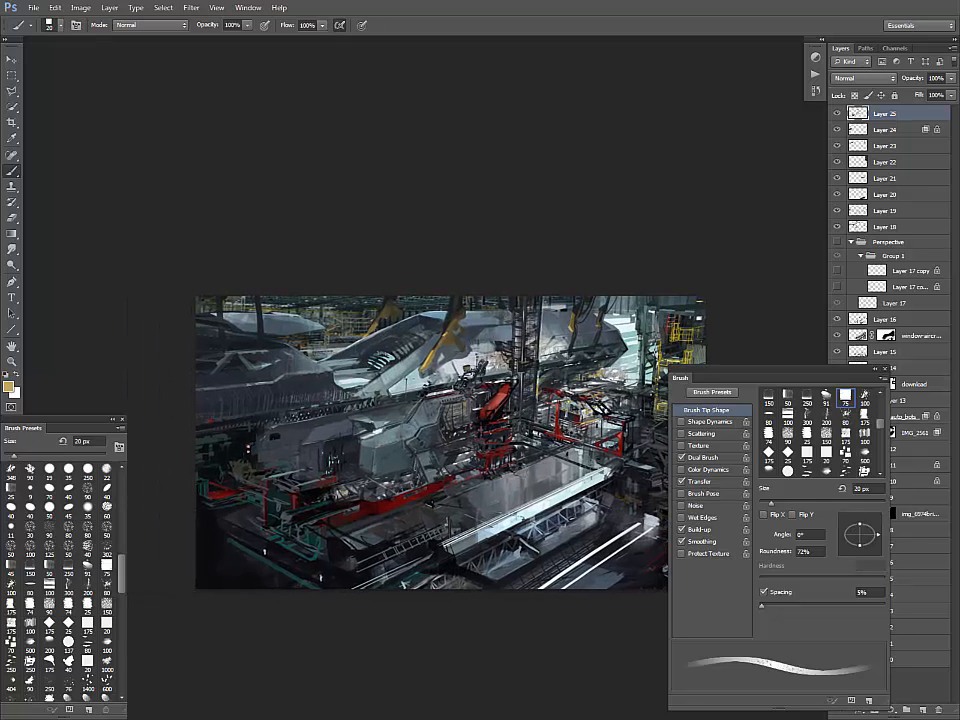
{"action": "key", "text": "bracketleft"}
{"action": "left_click", "coordinate": [8, 386]}
{"action": "left_click", "coordinate": [518, 497]}
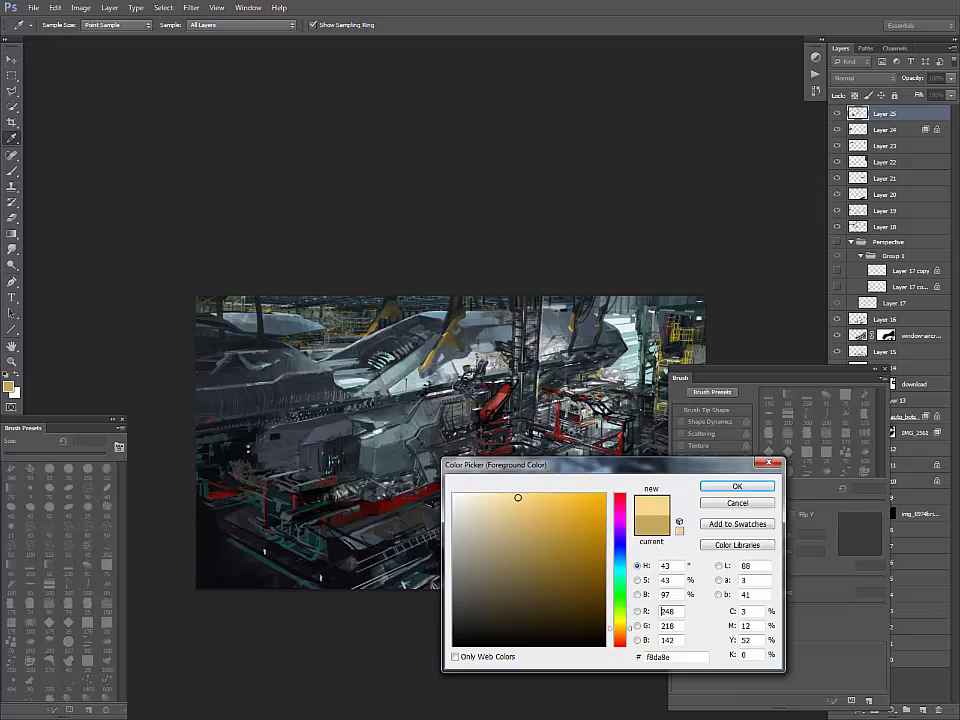
{"action": "left_click", "coordinate": [738, 486]}
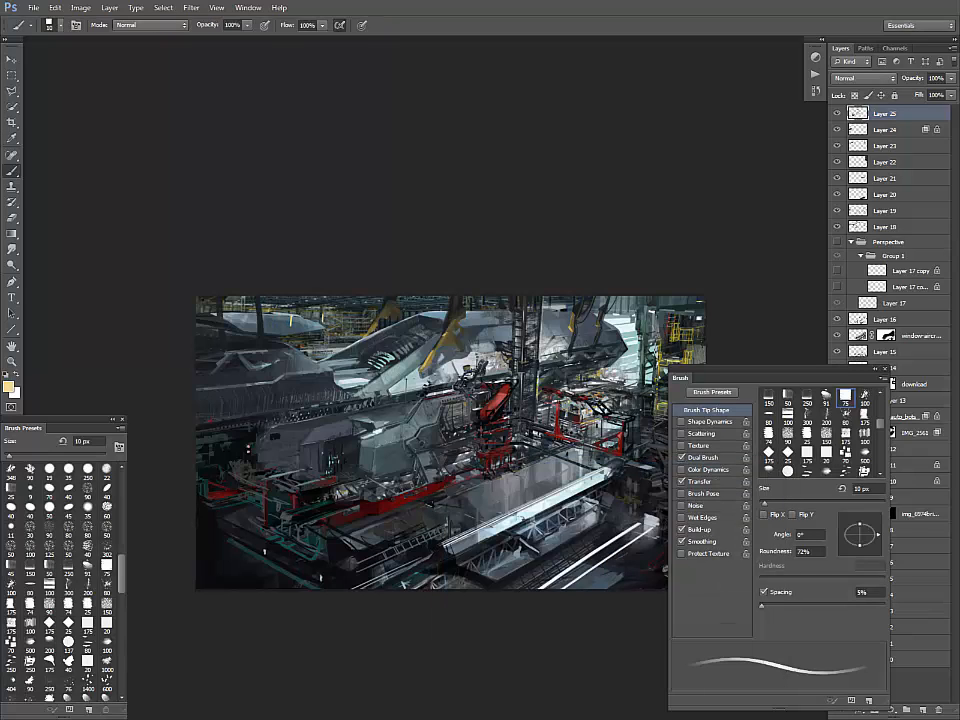
{"action": "left_click_drag", "start_coordinate": [257, 319], "coordinate": [251, 325]}
- Touch up the structure around the distant ship and rear hull with black and sampled blue-grey tones at 10 px
{"action": "key", "text": "d"}
{"action": "left_click", "coordinate": [312, 306], "text": "alt"}
{"action": "left_click_drag", "start_coordinate": [430, 430], "coordinate": [409, 438]}
{"action": "left_click", "coordinate": [409, 438], "text": "alt"}
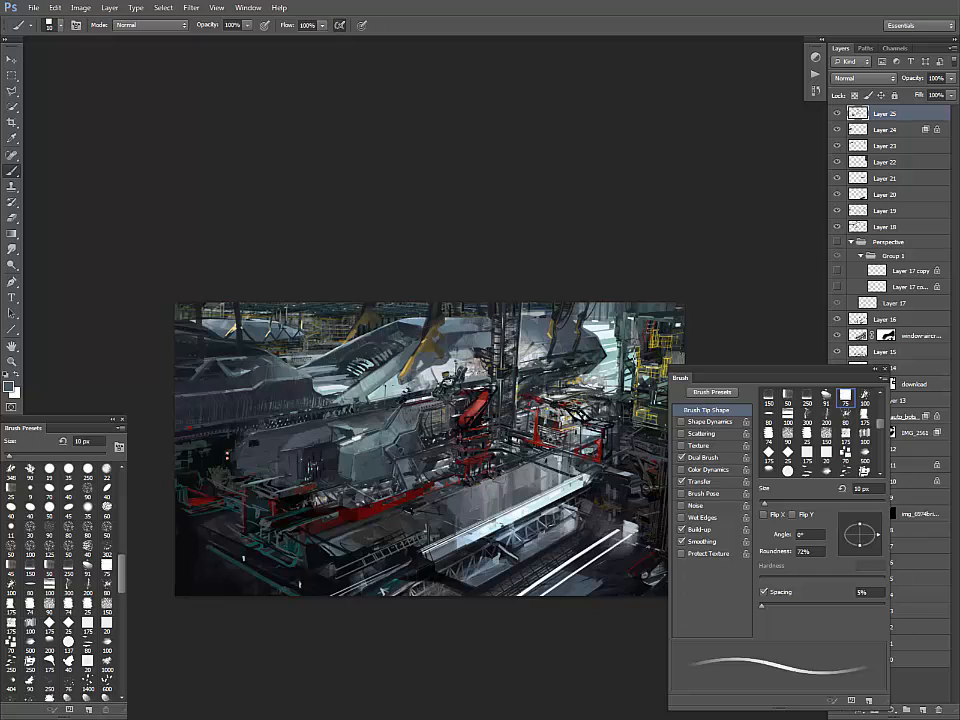
{"action": "left_click", "coordinate": [448, 245], "text": "alt"}
{"action": "left_click_drag", "start_coordinate": [430, 440], "coordinate": [447, 427]}
- Paint sampled tones into the overhead structure above the rear ships with the 75 px square brush preset reduced to 30 px
{"action": "left_click", "coordinate": [107, 567]}
{"action": "key", "text": "bracketleft"}
{"action": "key", "text": "bracketleft"}
{"action": "key", "text": "bracketleft"}
{"action": "key", "text": "bracketleft"}
{"action": "key", "text": "bracketleft"}
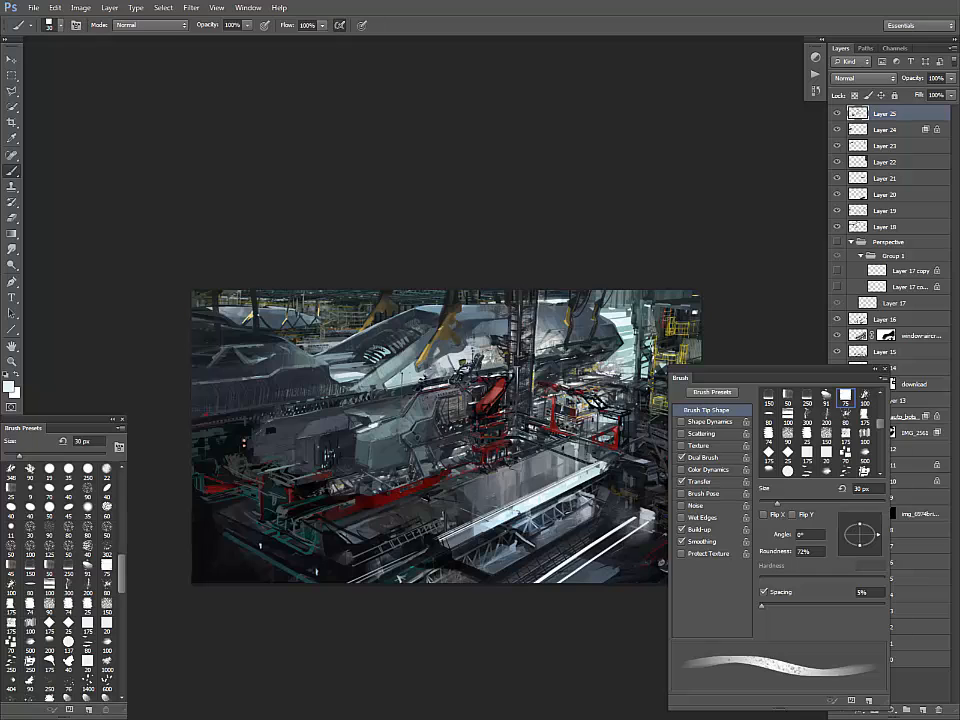
{"action": "left_click", "coordinate": [550, 312], "text": "alt"}
{"action": "mouse_move", "coordinate": [543, 302]}
{"action": "left_mouse_down"}
{"action": "mouse_move", "coordinate": [564, 302]}
{"action": "mouse_move", "coordinate": [465, 309]}
{"action": "mouse_move", "coordinate": [476, 303]}
{"action": "left_mouse_up"}
{"action": "left_click", "coordinate": [461, 305], "text": "alt"}
{"action": "left_click", "coordinate": [461, 302], "text": "alt"}
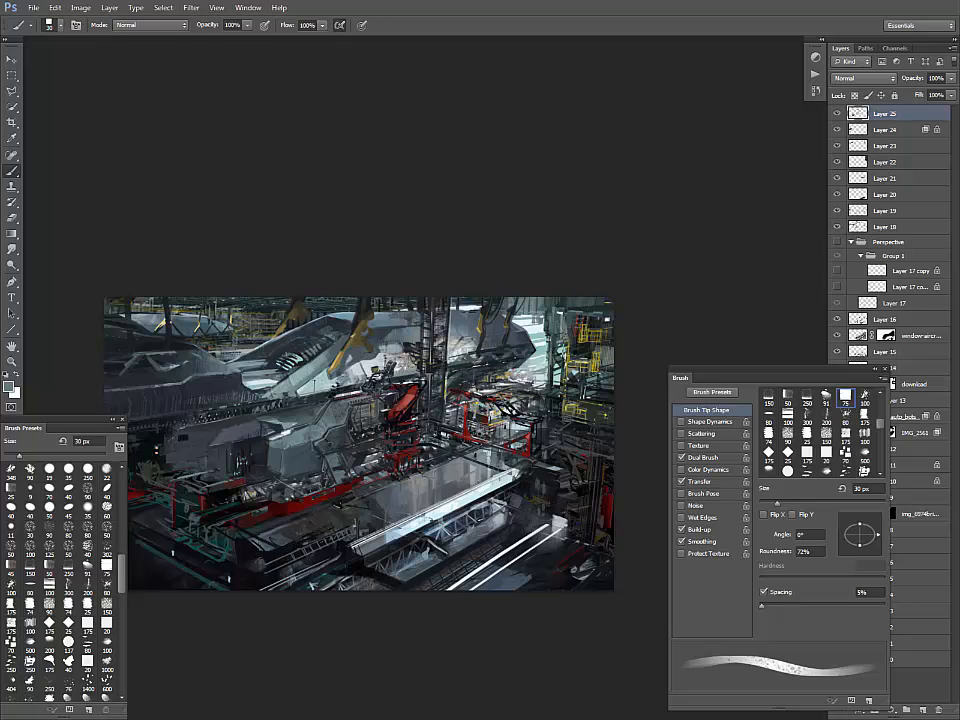
- Refine the overhead girders above the yellow scaffolding with sampled grey and teal tones at 30 px
{"action": "left_click", "coordinate": [531, 306], "text": "alt"}
{"action": "left_click", "coordinate": [600, 313], "text": "alt"}
{"action": "left_click_drag", "start_coordinate": [580, 314], "coordinate": [612, 314]}
{"action": "left_click", "coordinate": [578, 312], "text": "alt"}
{"action": "left_click", "coordinate": [469, 300], "text": "alt"}
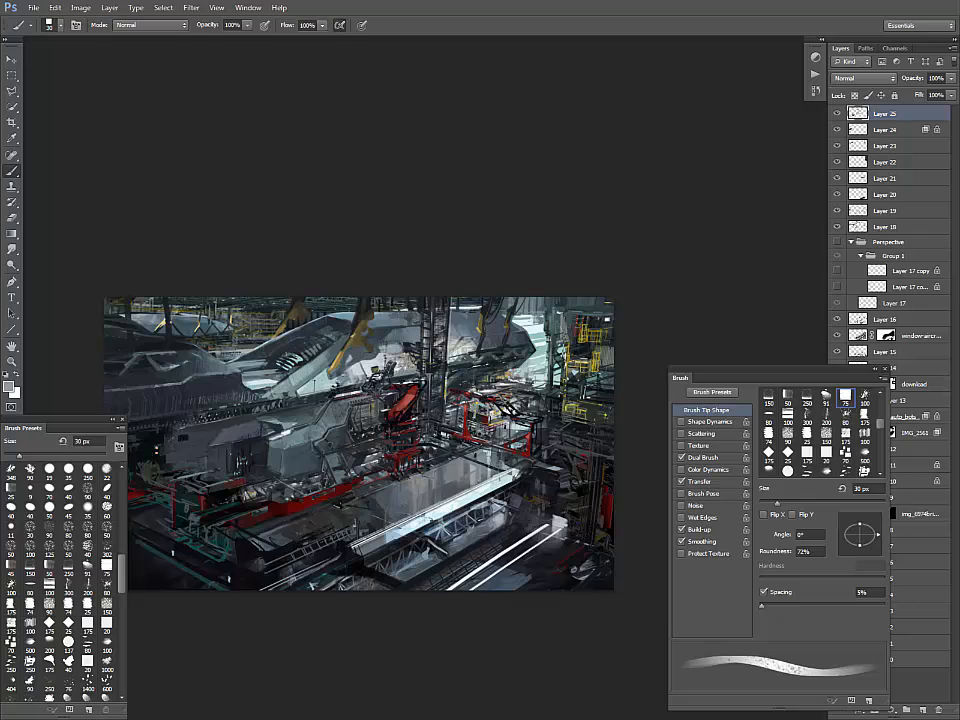
{"action": "left_click_drag", "start_coordinate": [360, 444], "coordinate": [377, 428]}
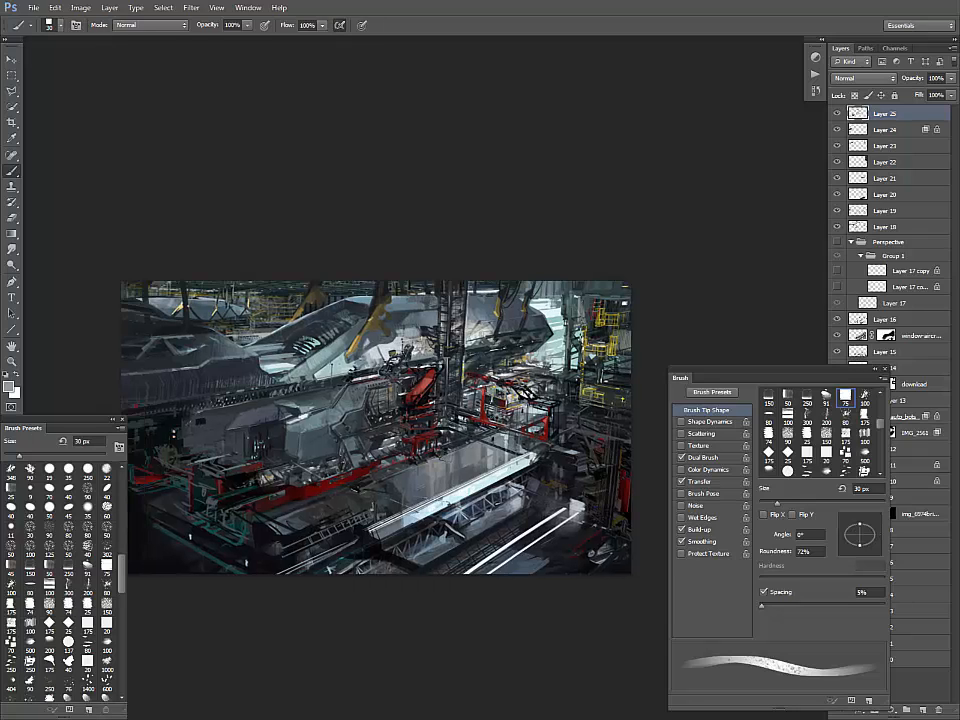
- Add fine details around the red robot arm and central tower with sampled grey tones at 10 px
{"action": "key", "text": "d"}
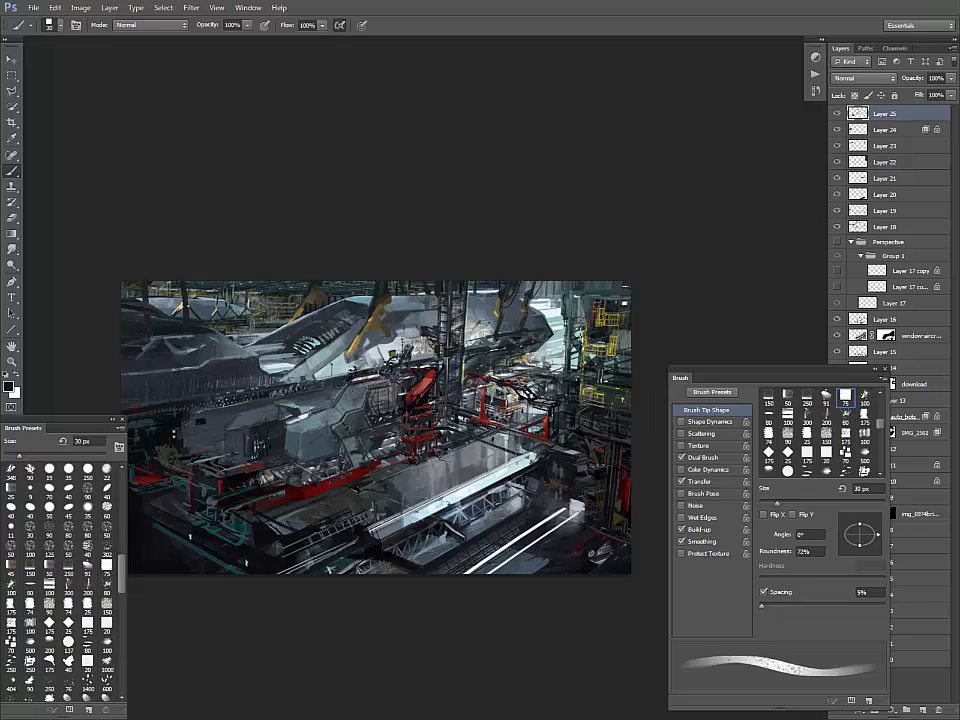
{"action": "left_click", "coordinate": [568, 421], "text": "alt"}
{"action": "key", "text": "bracketleft"}
{"action": "key", "text": "bracketleft"}
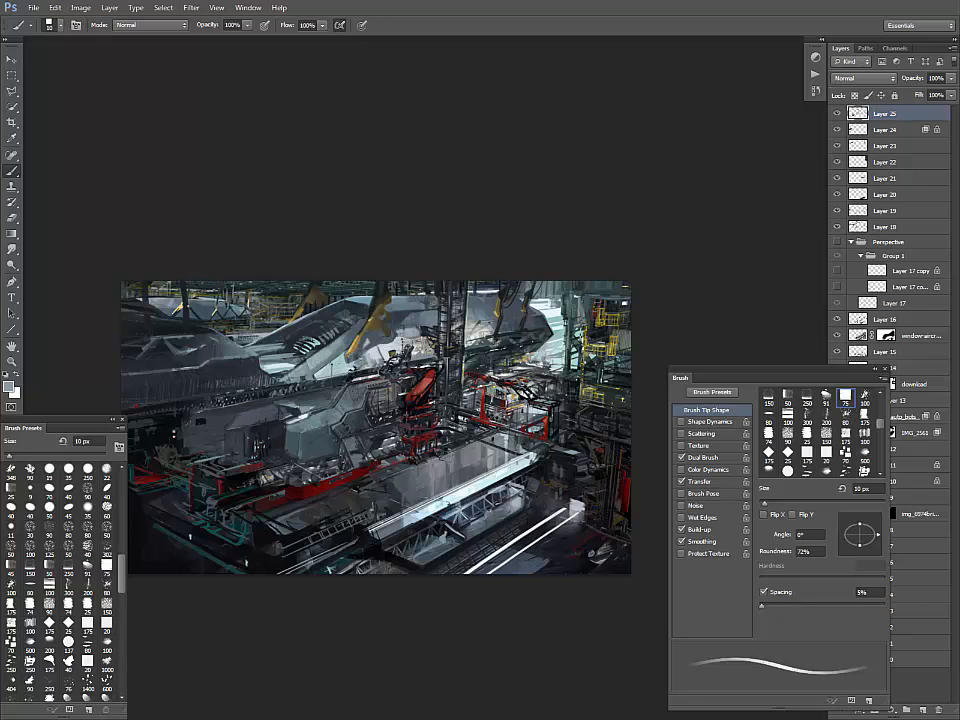
{"action": "left_click", "coordinate": [455, 396], "text": "alt"}
- Rework the dark floor beyond the white stripes in the painting's near corner with sampled grey tones at 35 px
{"action": "left_click", "coordinate": [600, 552], "text": "alt"}
{"action": "key", "text": "bracketright"}
{"action": "key", "text": "bracketright"}
{"action": "key", "text": "bracketright"}
{"action": "key", "text": "bracketright"}
{"action": "key", "text": "bracketright"}
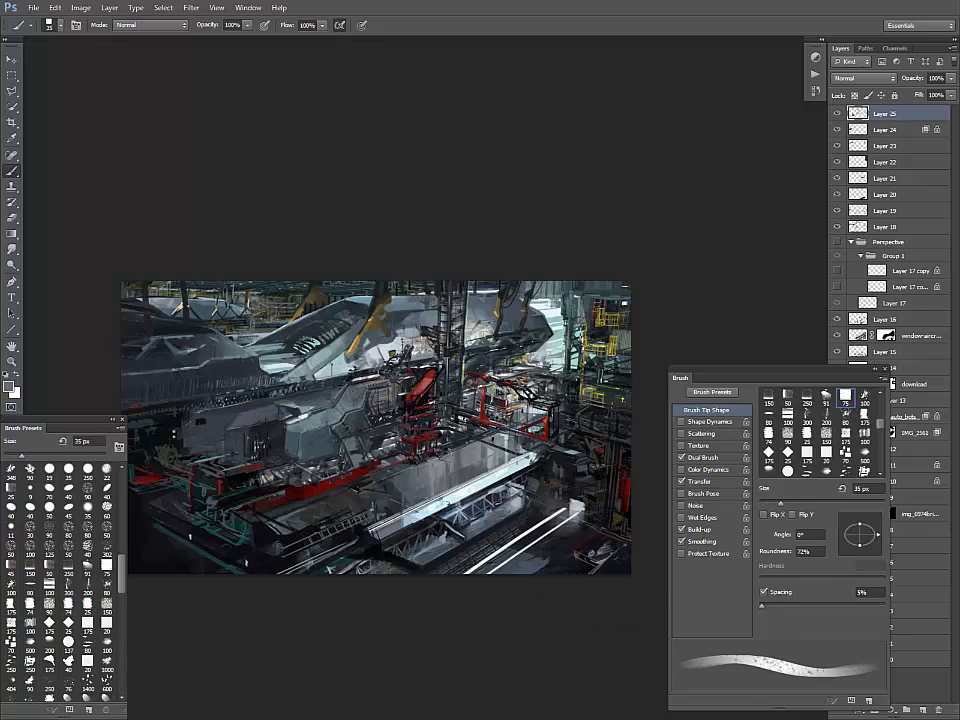
{"action": "left_click", "coordinate": [590, 562], "text": "alt"}
{"action": "left_click", "coordinate": [441, 406], "text": "alt"}
- Add small ochre accents to the dark near corner with a 10 px brush, sampling the yellow crane arm
{"action": "left_click", "coordinate": [355, 347], "text": "alt"}
{"action": "key", "text": "bracketleft"}
{"action": "key", "text": "bracketleft"}
{"action": "key", "text": "bracketleft"}
{"action": "key", "text": "bracketleft"}
{"action": "key", "text": "bracketleft"}
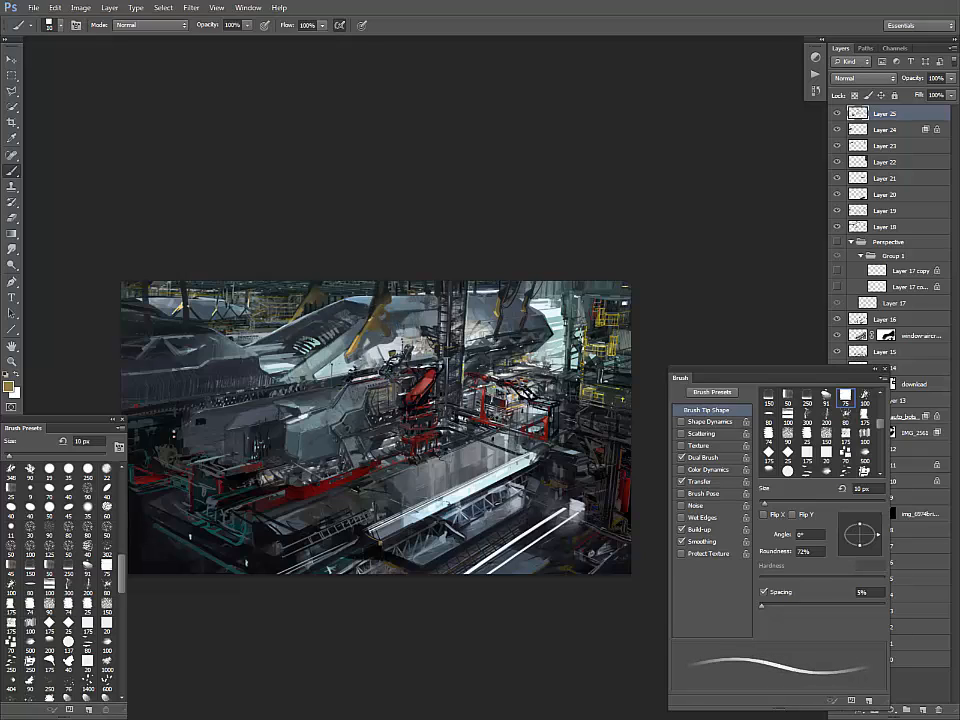
- Paint teal accents along the dark foreground machinery with a 25 px square brush
{"action": "left_click", "coordinate": [372, 545], "text": "alt"}
{"action": "left_click", "coordinate": [368, 331], "text": "alt"}
{"action": "key", "text": "bracketright"}
{"action": "key", "text": "bracketright"}
{"action": "key", "text": "bracketright"}
{"action": "key", "text": "bracketright"}
{"action": "left_click_drag", "start_coordinate": [301, 549], "coordinate": [324, 541]}
{"action": "key", "text": "bracketright"}
{"action": "key", "text": "bracketright"}
{"action": "key", "text": "bracketleft"}
{"action": "key", "text": "bracketleft"}
{"action": "key", "text": "bracketleft"}
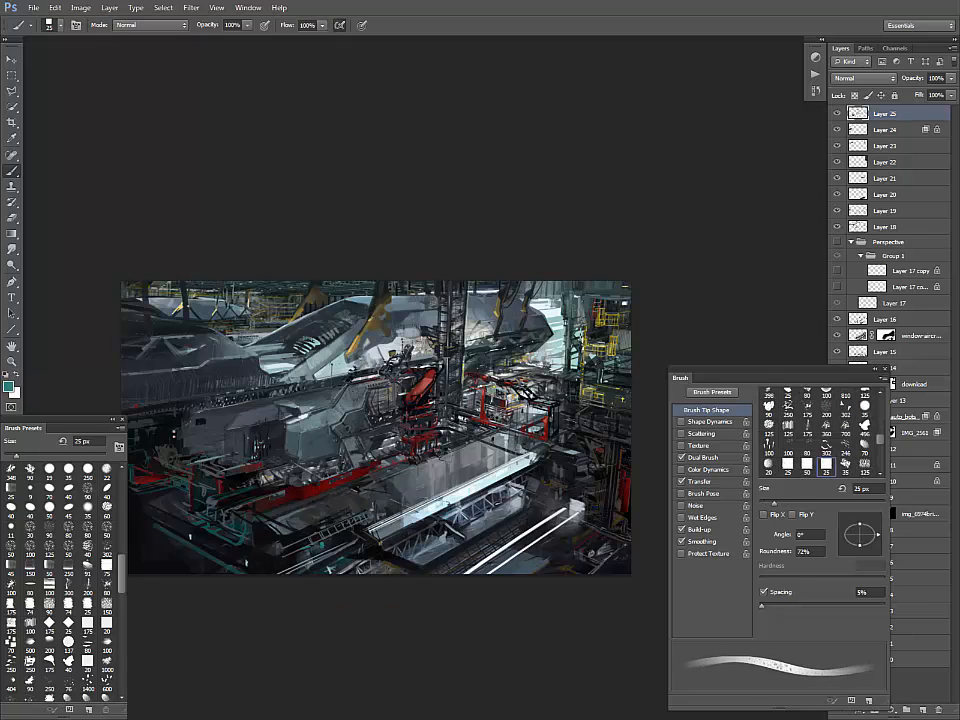
- Select the top panel of the dark foreground machinery and texture it with sampled tones using the 20 px scattered square brush preset enlarged to 175 px
{"action": "left_click", "coordinate": [240, 410], "text": "alt"}
{"action": "left_click", "coordinate": [107, 626]}
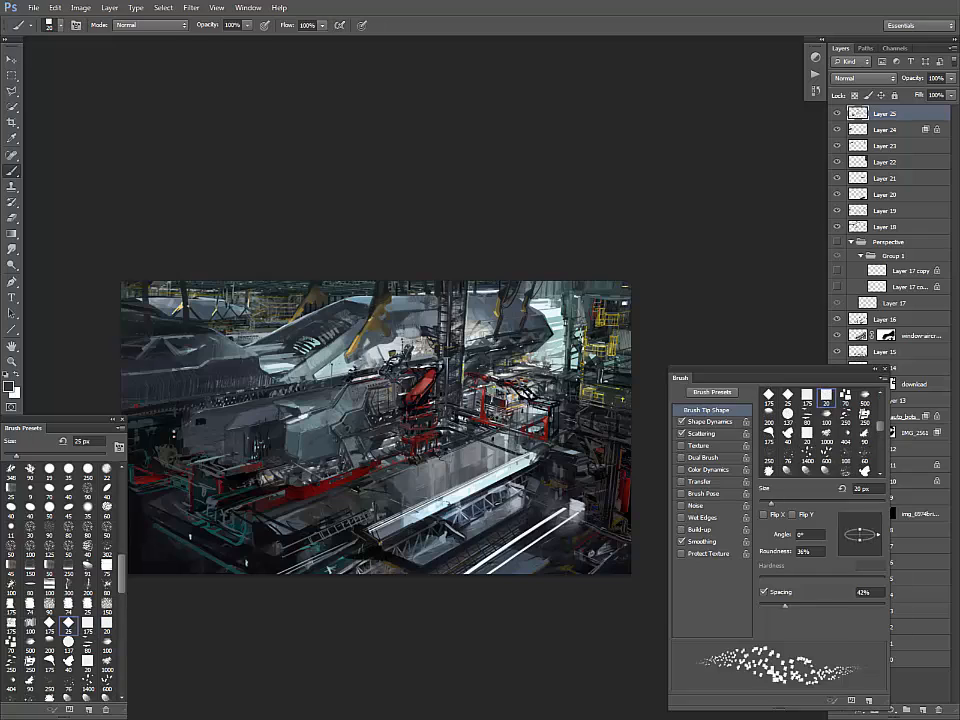
{"action": "left_click", "coordinate": [340, 567], "text": "alt"}
{"action": "left_click", "coordinate": [430, 484], "text": "alt"}
{"action": "key", "text": "bracketright"}
{"action": "key", "text": "bracketright"}
{"action": "key", "text": "bracketright"}
{"action": "key", "text": "bracketright"}
{"action": "key", "text": "bracketright"}
{"action": "key", "text": "bracketright"}
{"action": "key", "text": "bracketright"}
{"action": "key", "text": "bracketright"}
{"action": "key", "text": "bracketright"}
{"action": "key", "text": "bracketright"}
{"action": "key", "text": "bracketright"}
{"action": "key", "text": "bracketright"}
{"action": "key", "text": "bracketright"}
{"action": "key", "text": "bracketright"}
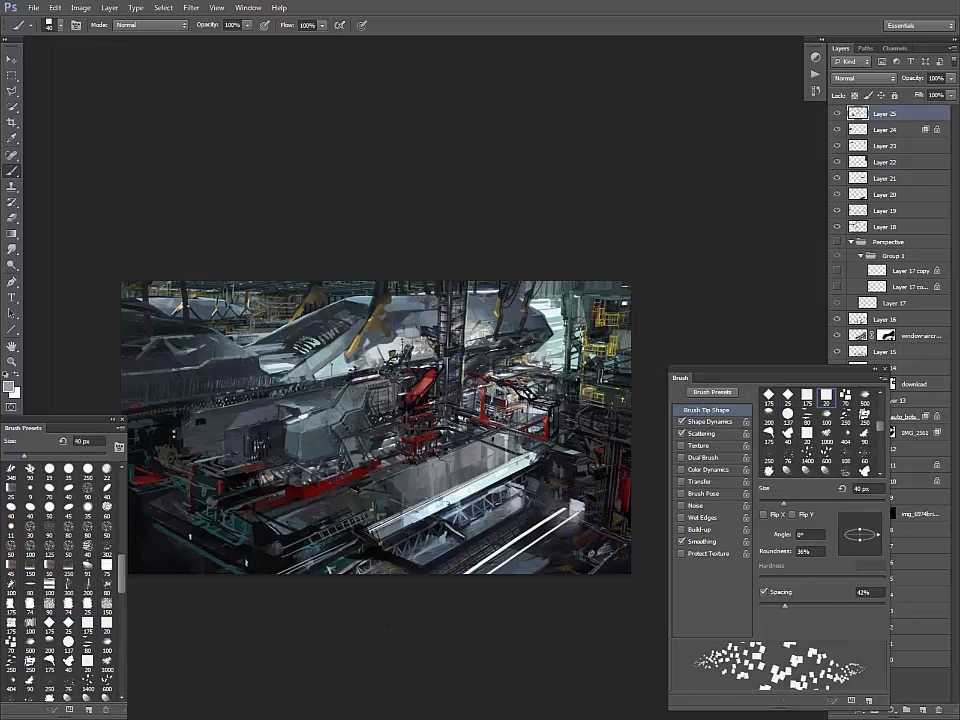
{"action": "mouse_move", "coordinate": [158, 502]}
{"action": "left_mouse_down"}
{"action": "mouse_move", "coordinate": [168, 517]}
{"action": "mouse_move", "coordinate": [346, 502]}
{"action": "mouse_move", "coordinate": [376, 511]}
{"action": "mouse_move", "coordinate": [249, 525]}
{"action": "left_mouse_up"}
{"action": "left_click", "coordinate": [376, 525], "text": "alt"}
{"action": "key", "text": "ctrl+z"}
{"action": "key", "text": "l"}
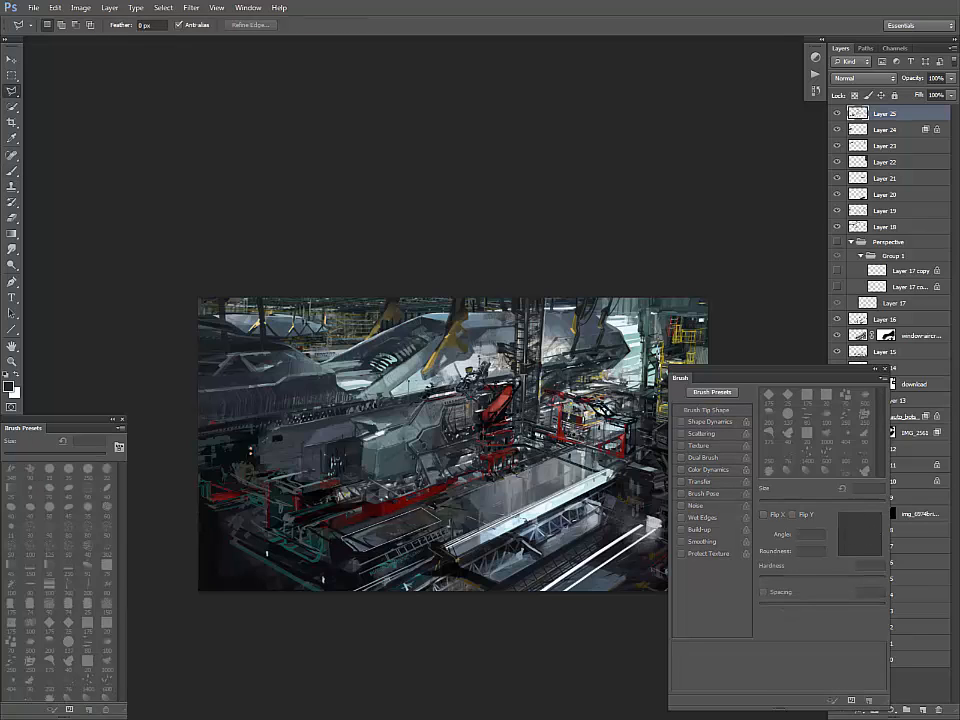
{"action": "key", "text": "b"}
{"action": "left_click_drag", "start_coordinate": [405, 519], "coordinate": [353, 542]}
{"action": "key", "text": "ctrl+d"}
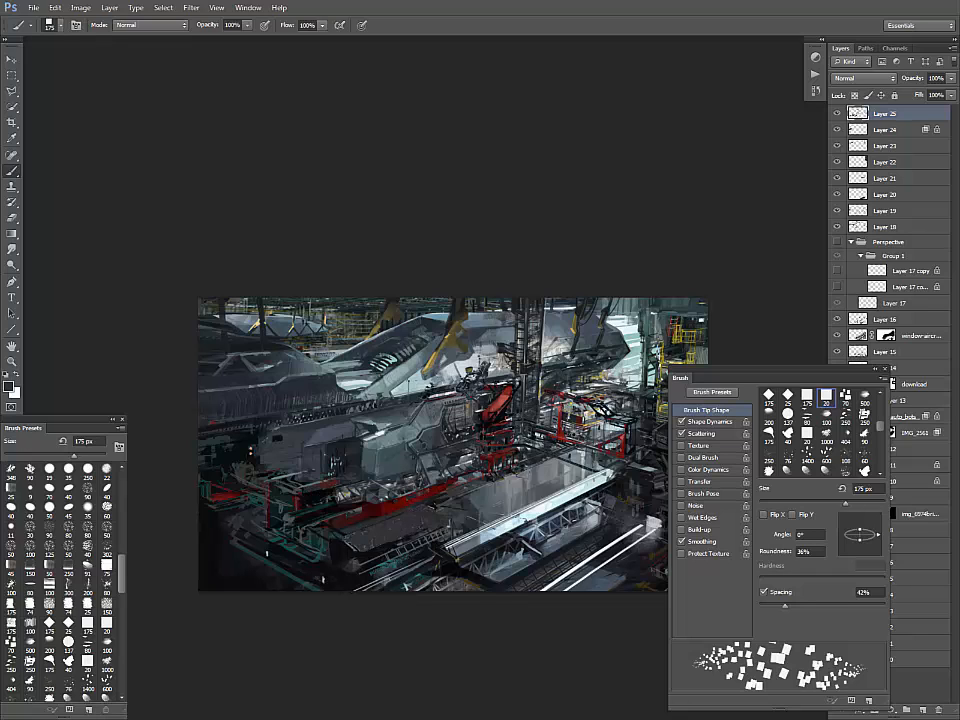
- Shade the selected foreground panel with the textured 25 px brush, clear the selection and darken the panel's edge
{"action": "left_click", "coordinate": [87, 605]}
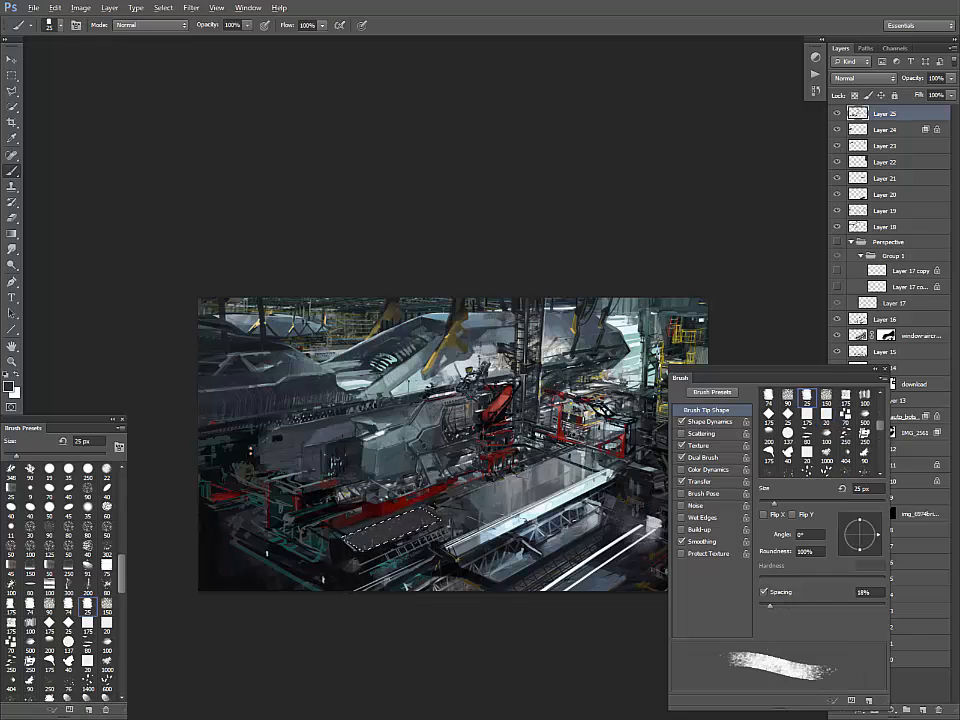
{"action": "left_click", "coordinate": [362, 536], "text": "alt"}
{"action": "left_click_drag", "start_coordinate": [362, 532], "coordinate": [346, 544]}
{"action": "key", "text": "ctrl+d"}
{"action": "left_click", "coordinate": [420, 545], "text": "alt"}
{"action": "left_click_drag", "start_coordinate": [438, 526], "coordinate": [400, 545]}
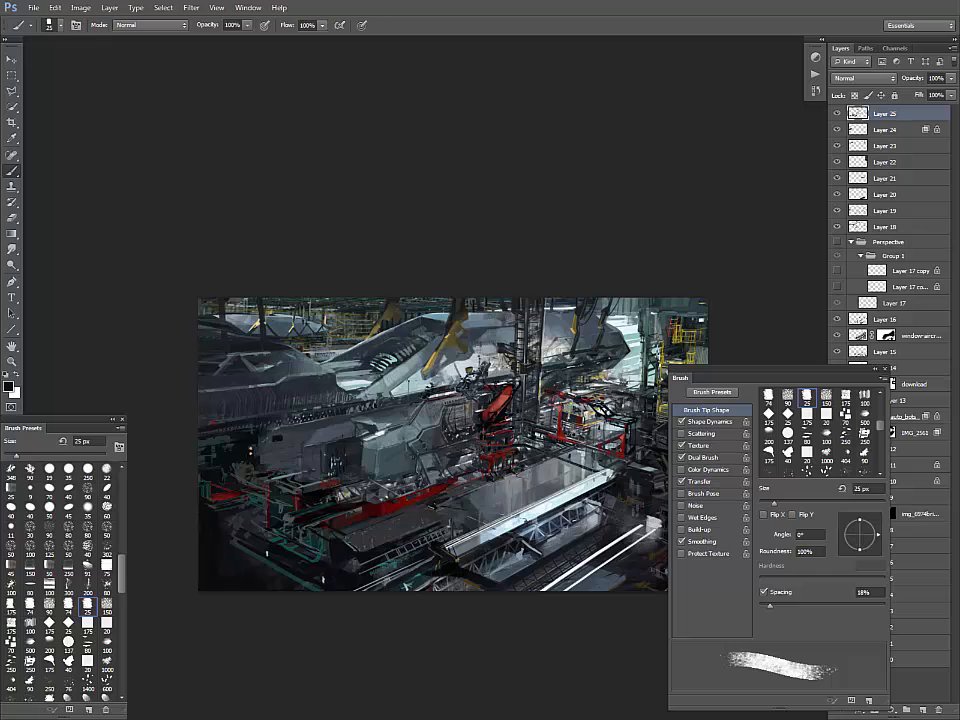
- Brush sampled tones along the red rail and the platform edge behind the foreground panel at 25 px
{"action": "left_click", "coordinate": [439, 497], "text": "alt"}
{"action": "mouse_move", "coordinate": [468, 494]}
{"action": "left_mouse_down"}
{"action": "mouse_move", "coordinate": [438, 505]}
{"action": "mouse_move", "coordinate": [416, 496]}
{"action": "mouse_move", "coordinate": [377, 525]}
{"action": "left_mouse_up"}
{"action": "left_click", "coordinate": [448, 506], "text": "alt"}
{"action": "left_click", "coordinate": [400, 508], "text": "alt"}
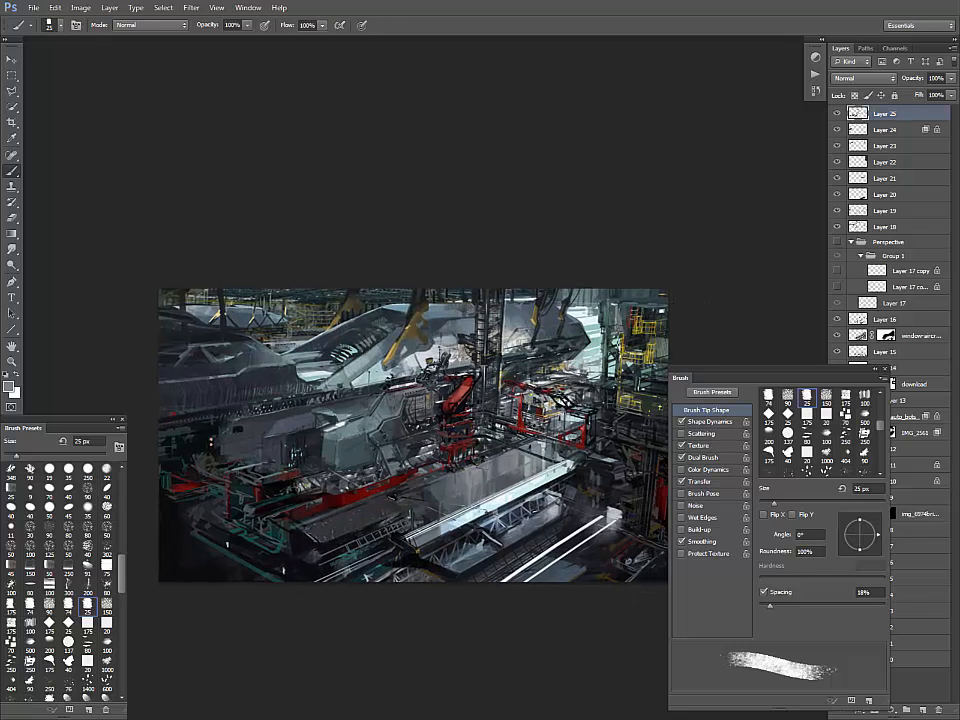
- Undo the last stroke and add fine light details around the front ship and foreground panel with the textured brush at 8 and 3 px
{"action": "key", "text": "ctrl+z"}
{"action": "key", "text": "bracketleft"}
{"action": "key", "text": "bracketleft"}
{"action": "key", "text": "bracketleft"}
{"action": "key", "text": "bracketleft"}
{"action": "key", "text": "bracketleft"}
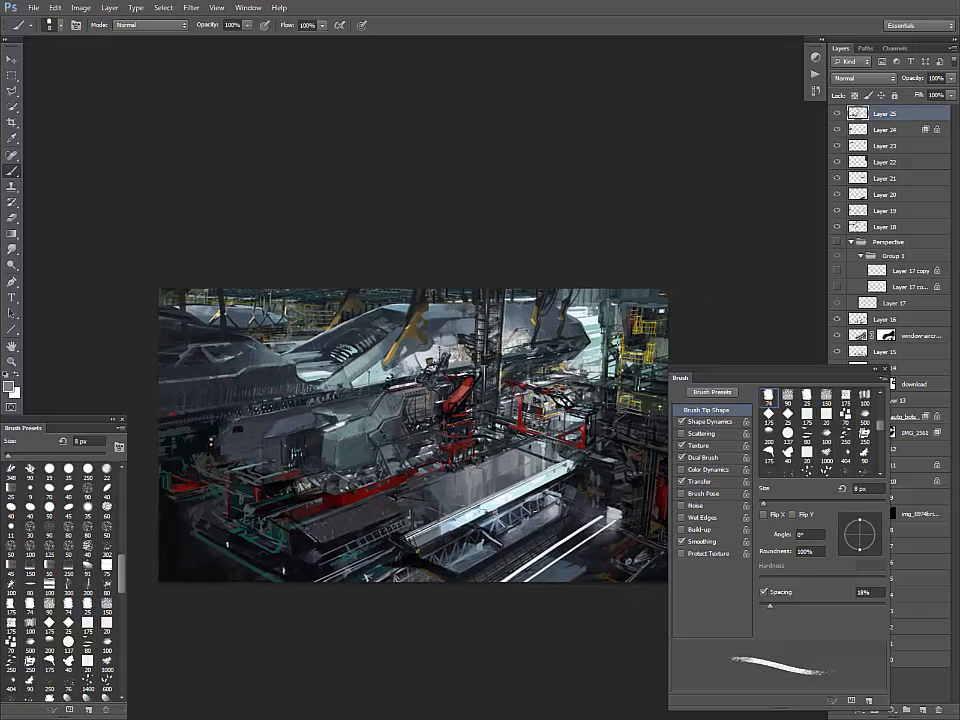
{"action": "left_click", "coordinate": [376, 524], "text": "alt"}
{"action": "left_click", "coordinate": [450, 482], "text": "alt"}
{"action": "left_click_drag", "start_coordinate": [470, 470], "coordinate": [379, 470]}
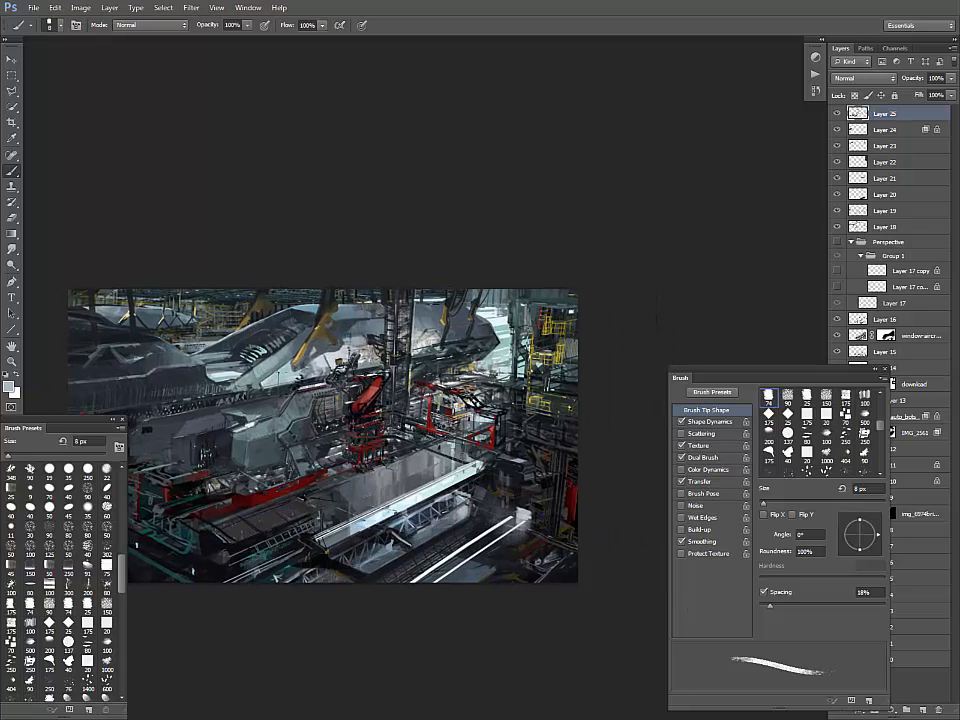
{"action": "left_click_drag", "start_coordinate": [380, 460], "coordinate": [482, 449]}
{"action": "key", "text": "bracketleft"}
{"action": "key", "text": "bracketleft"}
{"action": "key", "text": "bracketleft"}
{"action": "key", "text": "bracketleft"}
{"action": "key", "text": "bracketleft"}
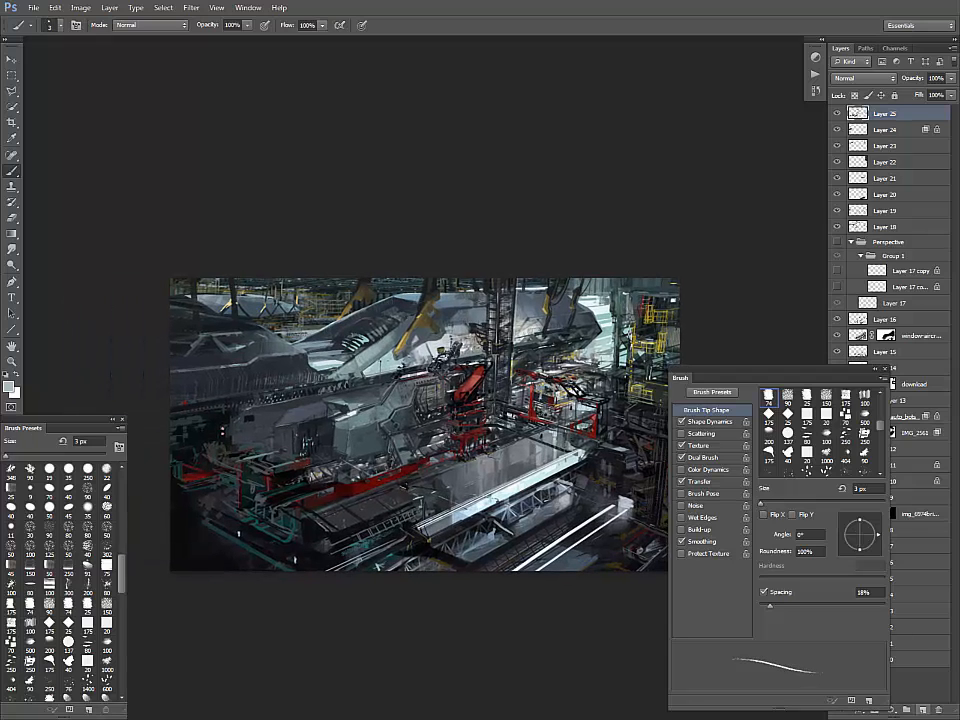
- Add a new layer above the painting and set its blending mode to Overlay
{"action": "left_click", "coordinate": [922, 710]}
{"action": "left_click", "coordinate": [863, 78]}
{"action": "left_click", "coordinate": [848, 233]}
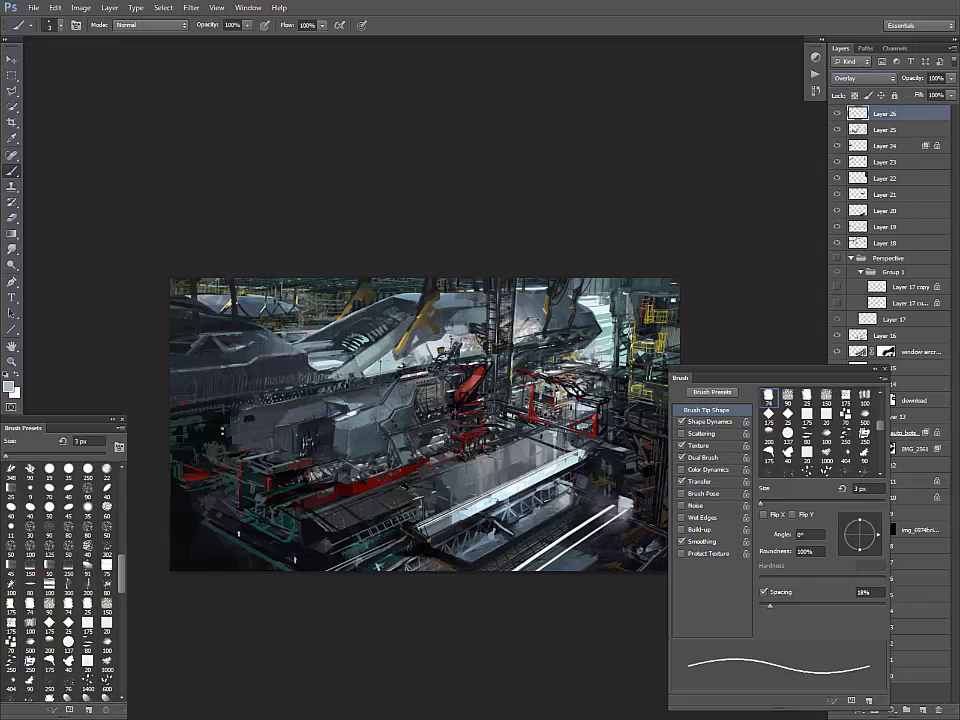
- Choose the textured square 75 px brush preset and enlarge it to 125 px
{"action": "scroll", "coordinate": [107, 534], "scroll_direction": "up", "scroll_amount": 2}
{"action": "left_click", "coordinate": [107, 534]}
{"action": "scroll", "coordinate": [107, 534], "scroll_direction": "up", "scroll_amount": 12}
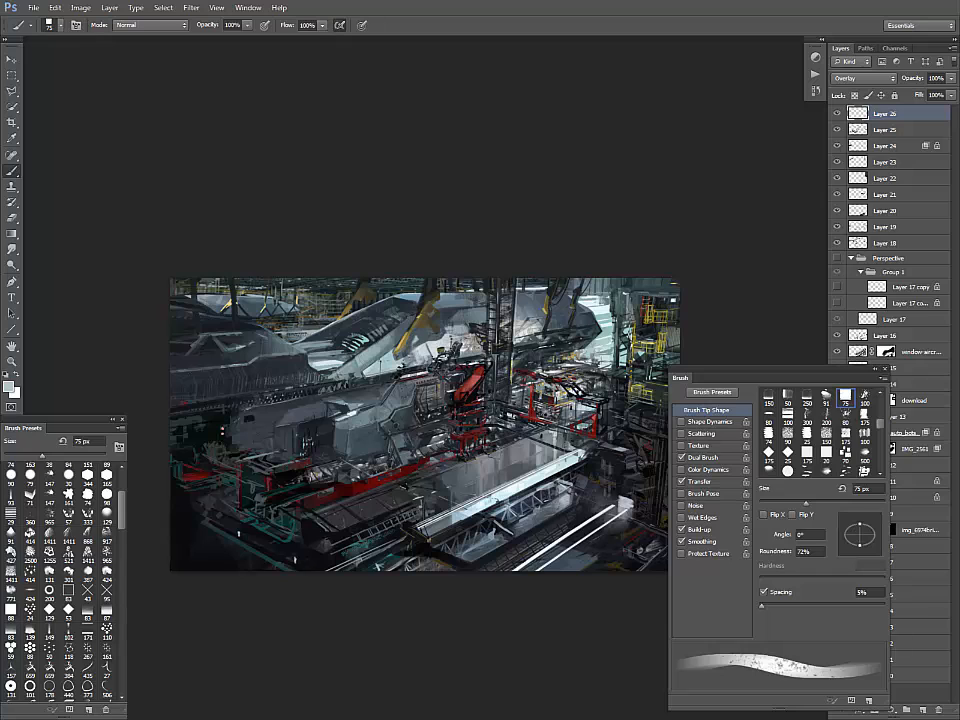
{"action": "key", "text": "bracketright"}
{"action": "key", "text": "bracketright"}
{"action": "key", "text": "bracketright"}
{"action": "key", "text": "bracketright"}
{"action": "key", "text": "bracketleft"}
{"action": "key", "text": "bracketleft"}
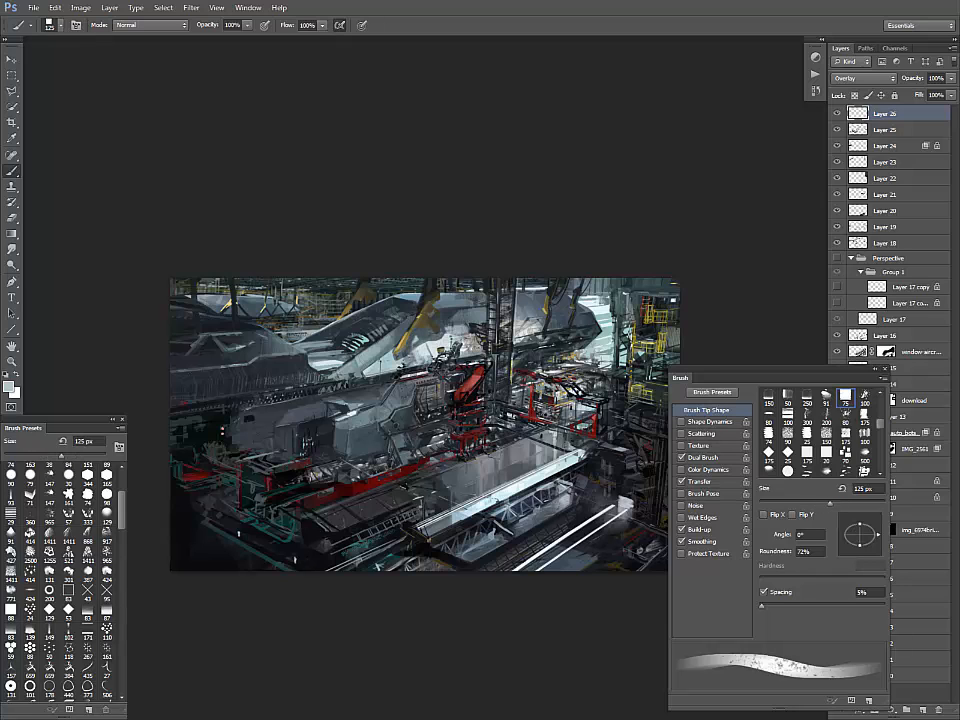
- Try a stroke of a sampled light tone over the bright background beside the large ship's nose and undo it
{"action": "left_click", "coordinate": [475, 345]}
{"action": "left_click", "coordinate": [8, 386]}
{"action": "left_click", "coordinate": [620, 561]}
{"action": "left_click", "coordinate": [488, 553]}
{"action": "key", "text": "Return"}
{"action": "left_click", "coordinate": [536, 313], "text": "alt"}
{"action": "left_click", "coordinate": [606, 318], "text": "alt"}
{"action": "mouse_move", "coordinate": [614, 308]}
{"action": "left_mouse_down"}
{"action": "mouse_move", "coordinate": [612, 360]}
{"action": "mouse_move", "coordinate": [591, 356]}
{"action": "mouse_move", "coordinate": [638, 367]}
{"action": "mouse_move", "coordinate": [642, 378]}
{"action": "left_mouse_up"}
{"action": "key", "text": "ctrl+z"}
- Enlarge the brush to 400 px and move the brush settings clear of the painting
{"action": "key", "text": "bracketright"}
{"action": "key", "text": "bracketright"}
{"action": "key", "text": "bracketright"}
{"action": "key", "text": "bracketright"}
{"action": "key", "text": "bracketright"}
{"action": "key", "text": "bracketright"}
{"action": "left_click_drag", "start_coordinate": [760, 377], "coordinate": [809, 386]}
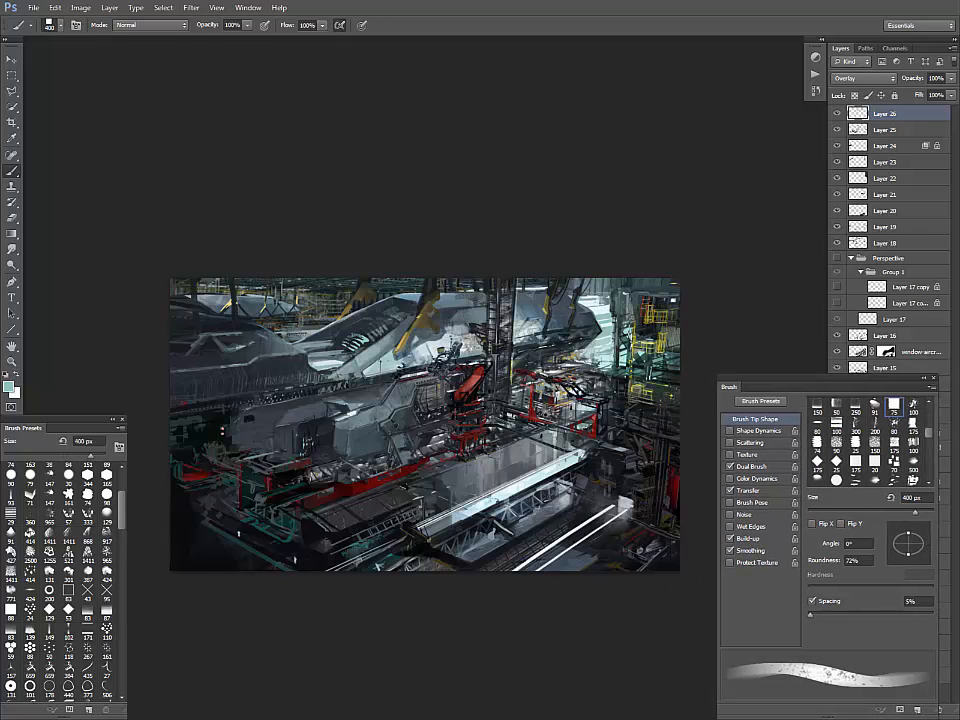
- Try a sampled pale blue stroke over the red frame at 400 px and undo it
{"action": "left_click", "coordinate": [588, 408], "text": "alt"}
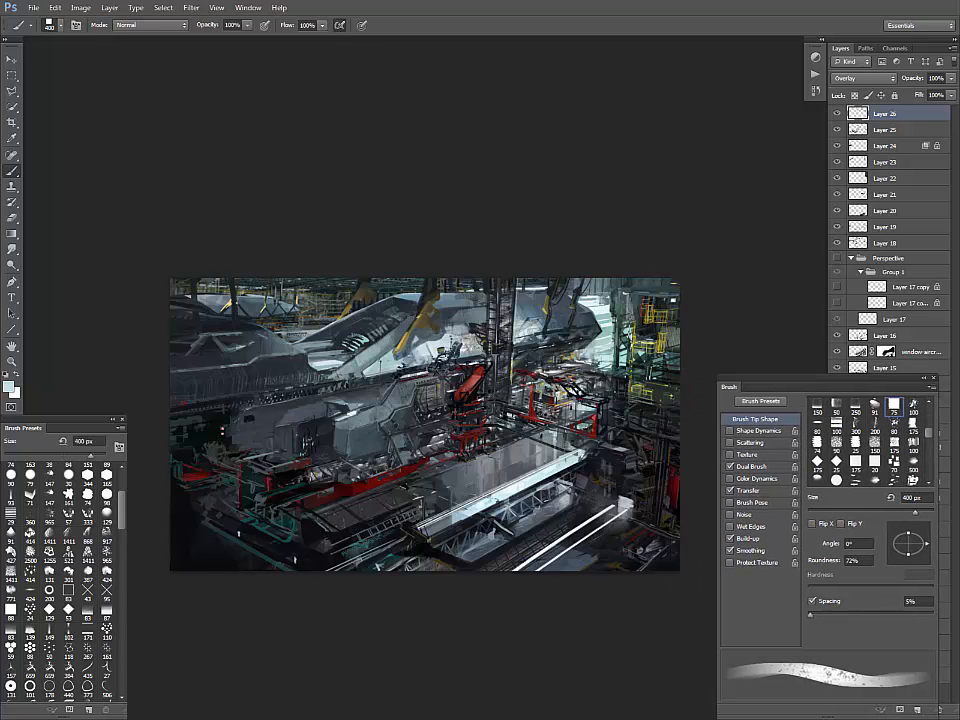
{"action": "left_click_drag", "start_coordinate": [583, 411], "coordinate": [597, 405]}
{"action": "left_click", "coordinate": [88, 573]}
{"action": "key", "text": "ctrl+z"}
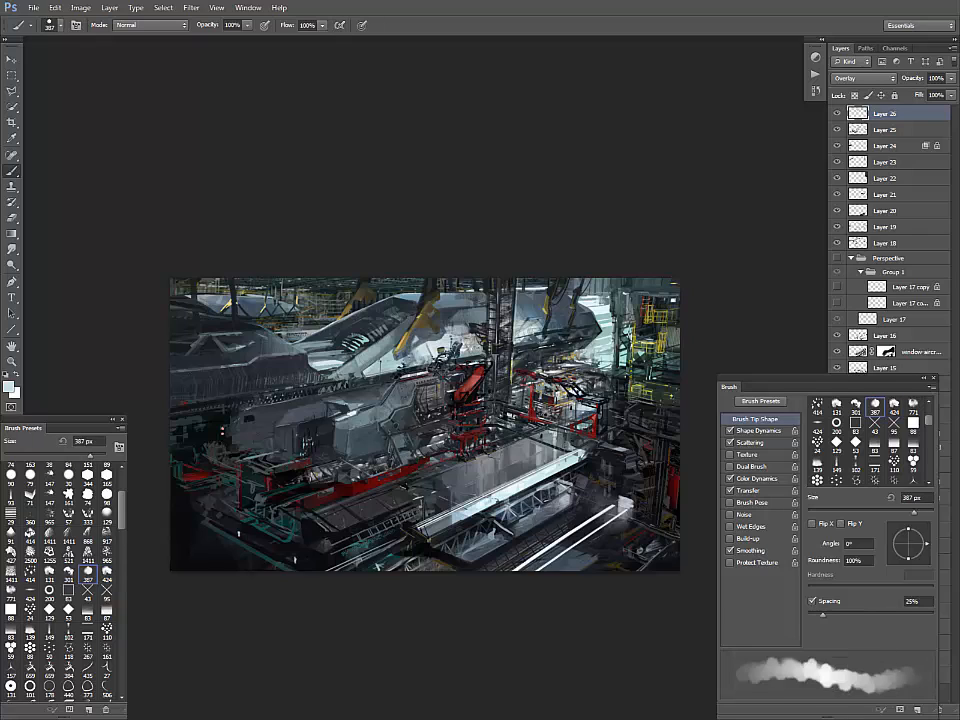
- Choose the hard round 19 px brush, sample a grey tone at the red frame and enlarge the brush to 70 px
{"action": "scroll", "coordinate": [60, 560], "scroll_direction": "up", "scroll_amount": 1}
{"action": "left_click", "coordinate": [11, 471]}
{"action": "left_click", "coordinate": [11, 469]}
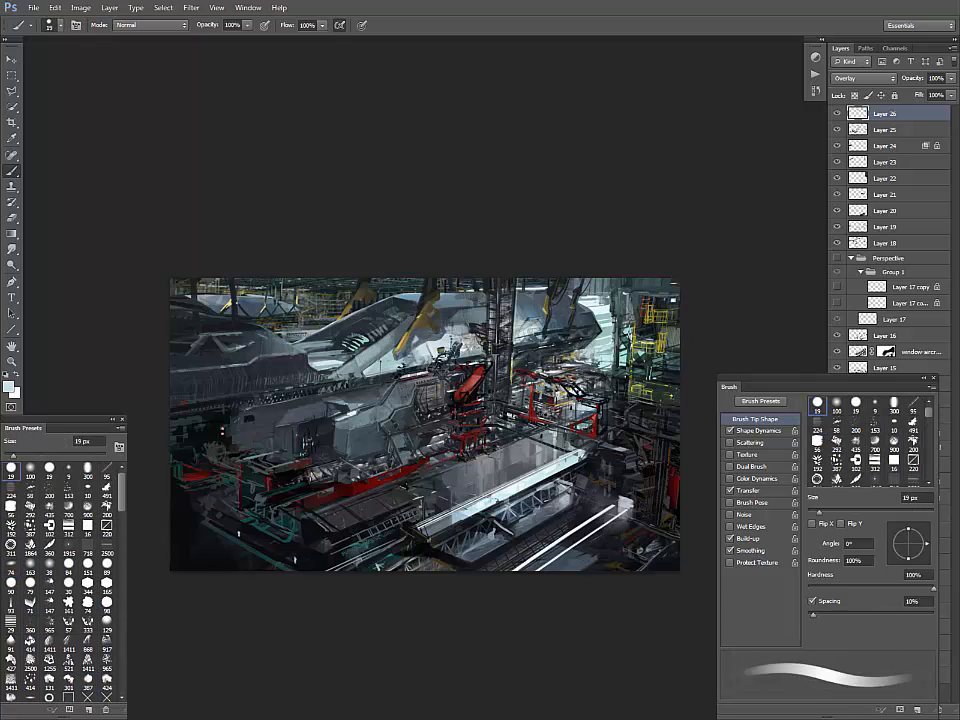
{"action": "left_click", "coordinate": [589, 409], "text": "alt"}
{"action": "key", "text": "bracketright"}
{"action": "key", "text": "bracketright"}
{"action": "key", "text": "bracketright"}
{"action": "key", "text": "bracketright"}
{"action": "key", "text": "bracketright"}
{"action": "key", "text": "bracketright"}
{"action": "key", "text": "bracketright"}
{"action": "key", "text": "bracketright"}
{"action": "key", "text": "bracketright"}
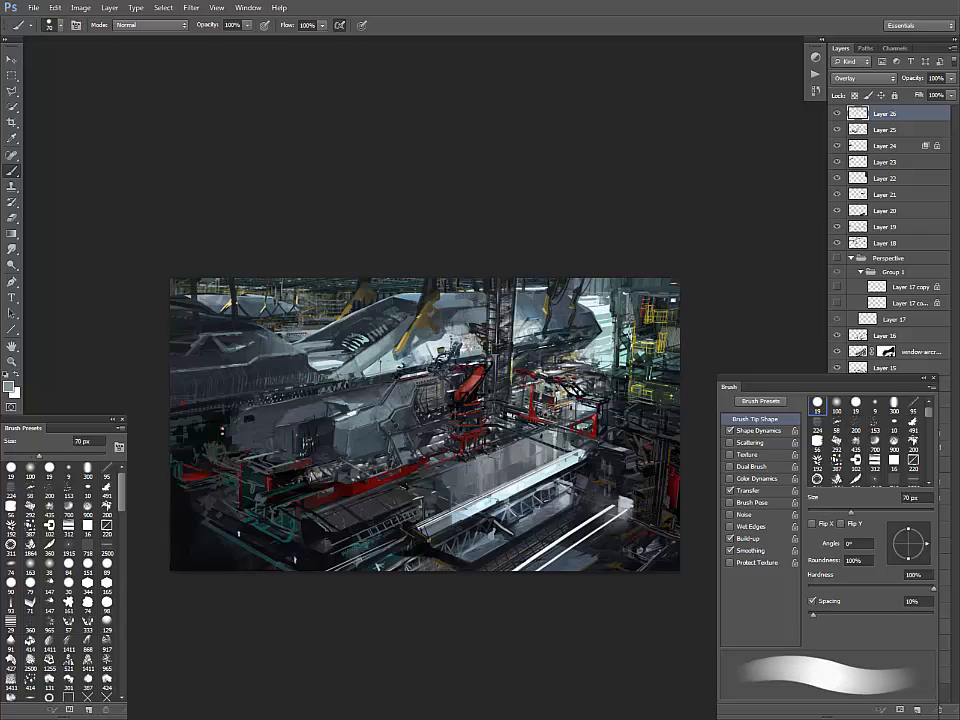
- Brighten the red robotic arm and its surroundings with sampled tones, working from 100 px down to 45 px
{"action": "left_click", "coordinate": [518, 393], "text": "alt"}
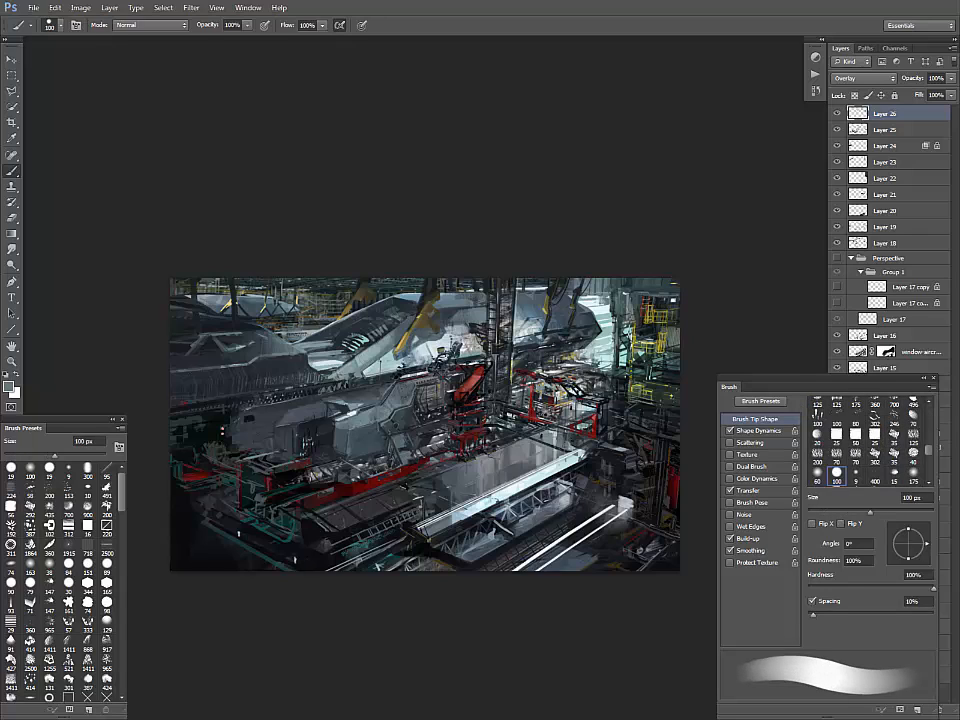
{"action": "left_click", "coordinate": [470, 385], "text": "alt"}
{"action": "left_click", "coordinate": [460, 378], "text": "alt"}
{"action": "key", "text": "bracketleft"}
{"action": "key", "text": "bracketleft"}
{"action": "key", "text": "bracketleft"}
{"action": "key", "text": "bracketleft"}
{"action": "key", "text": "bracketleft"}
{"action": "key", "text": "bracketleft"}
{"action": "key", "text": "bracketleft"}
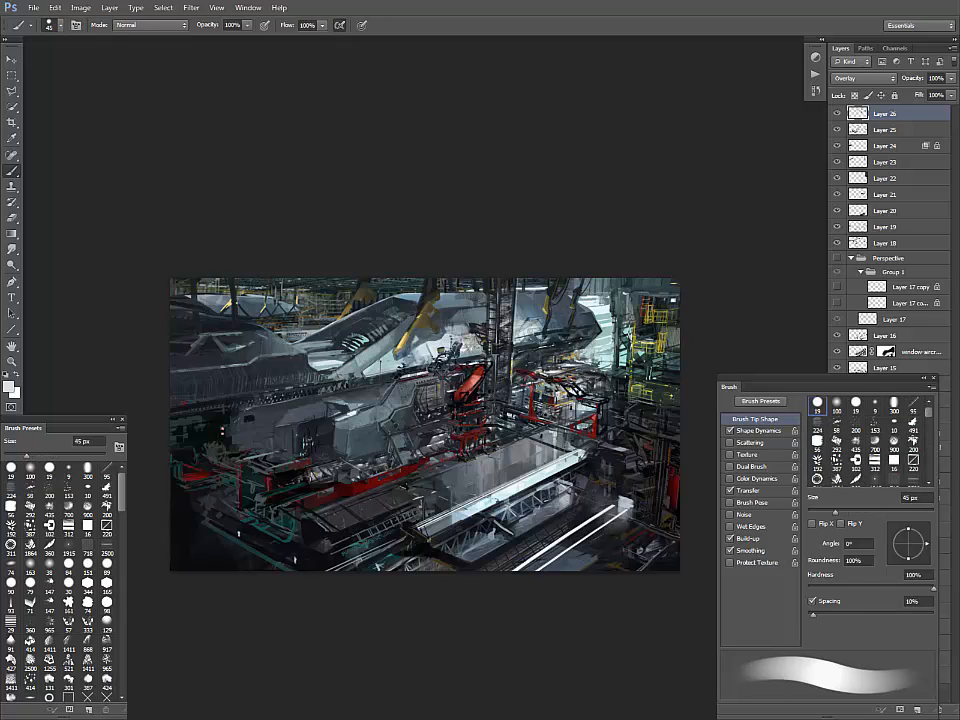
- Enlarge the brush to 250 px and glaze sampled red and pale blue tones over the red arm and front ship
{"action": "key", "text": "bracketright"}
{"action": "key", "text": "bracketright"}
{"action": "key", "text": "bracketright"}
{"action": "key", "text": "bracketright"}
{"action": "key", "text": "bracketright"}
{"action": "key", "text": "bracketright"}
{"action": "key", "text": "bracketright"}
{"action": "key", "text": "bracketright"}
{"action": "key", "text": "bracketright"}
{"action": "key", "text": "bracketright"}
{"action": "key", "text": "bracketright"}
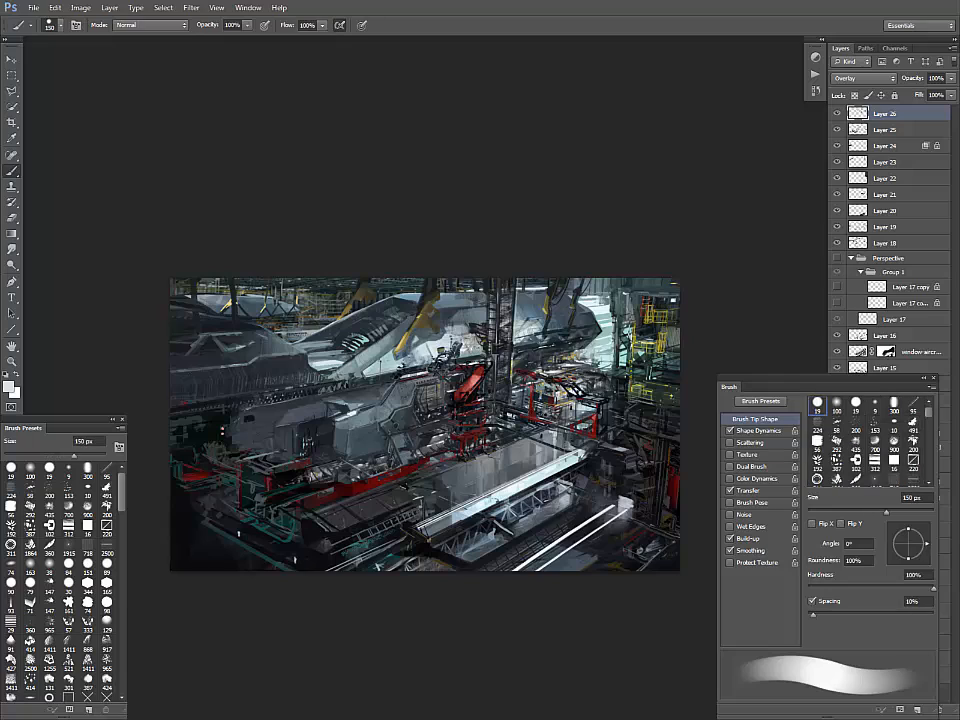
{"action": "left_click", "coordinate": [463, 385], "text": "alt"}
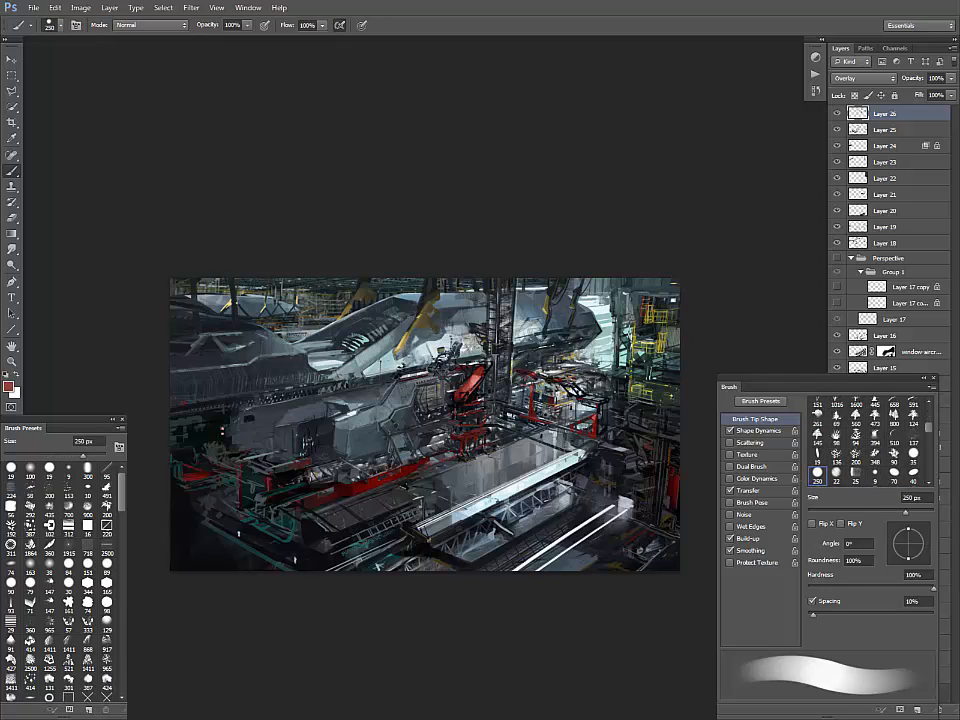
{"action": "left_click", "coordinate": [355, 287], "text": "alt"}
{"action": "left_click", "coordinate": [386, 362], "text": "alt"}
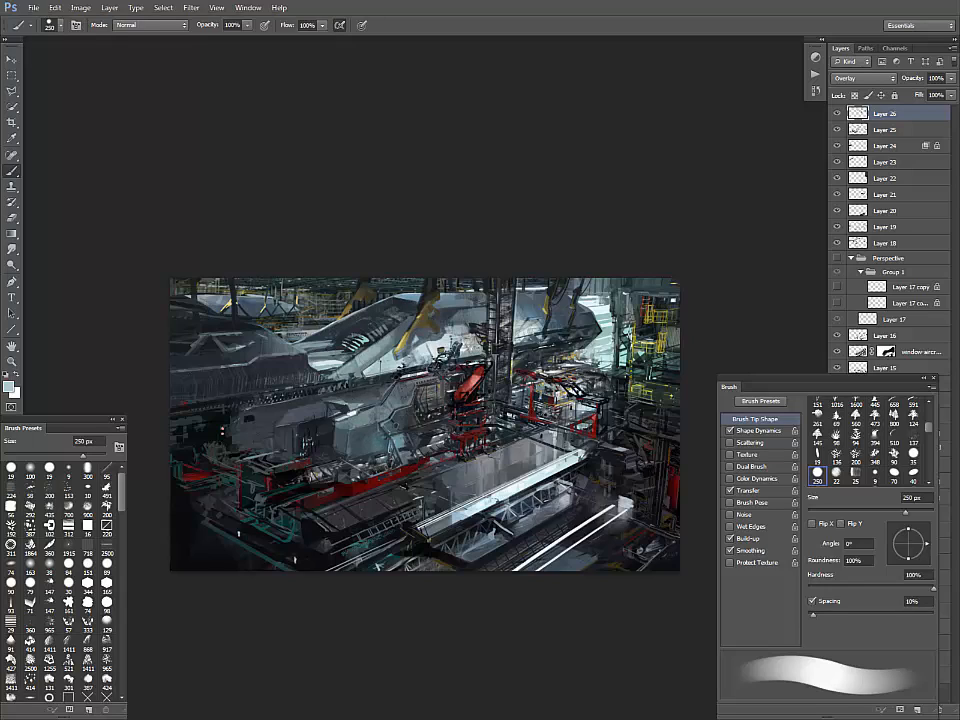
- Try a sampled dark stroke across the front ship's hull at 250 px and undo it
{"action": "left_click", "coordinate": [368, 440], "text": "alt"}
{"action": "left_click_drag", "start_coordinate": [362, 448], "coordinate": [400, 394]}
{"action": "key", "text": "ctrl+z"}
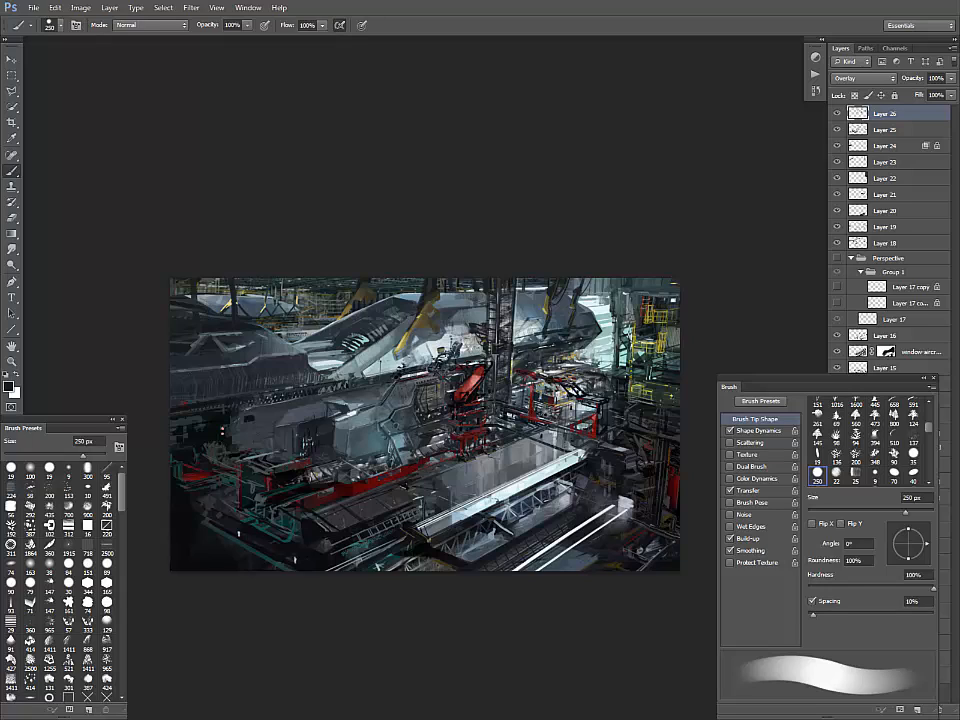
- Darken areas around the front ship with the sampled near-black tone at 70 and 80 px
{"action": "key", "text": "bracketleft"}
{"action": "key", "text": "bracketleft"}
{"action": "key", "text": "bracketleft"}
{"action": "key", "text": "bracketleft"}
{"action": "key", "text": "bracketleft"}
{"action": "key", "text": "bracketleft"}
{"action": "key", "text": "bracketleft"}
{"action": "key", "text": "bracketleft"}
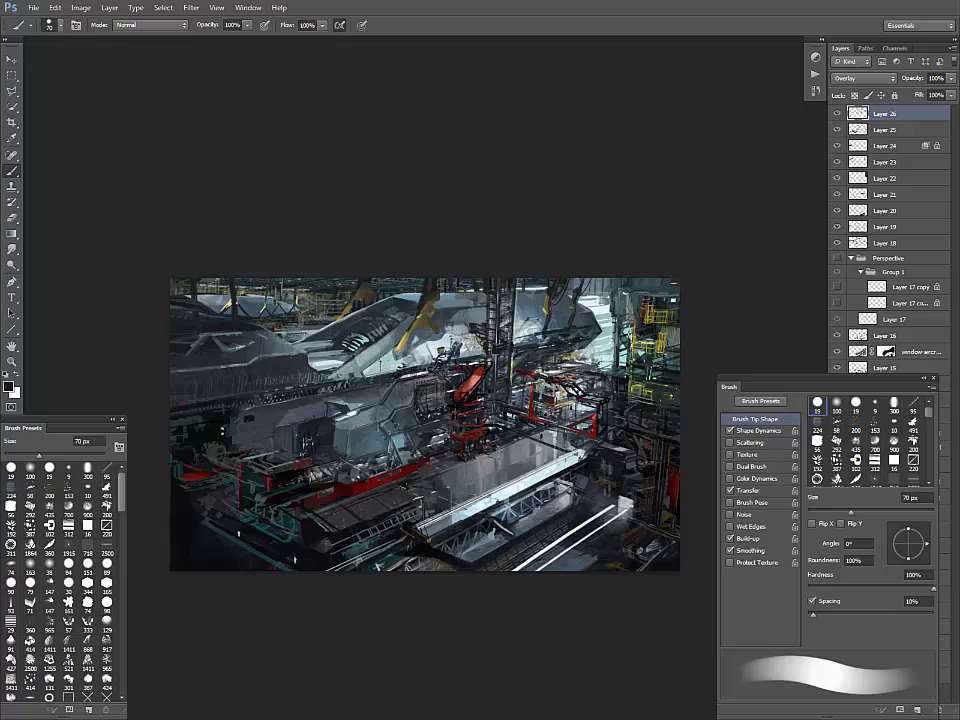
{"action": "key", "text": "bracketright"}
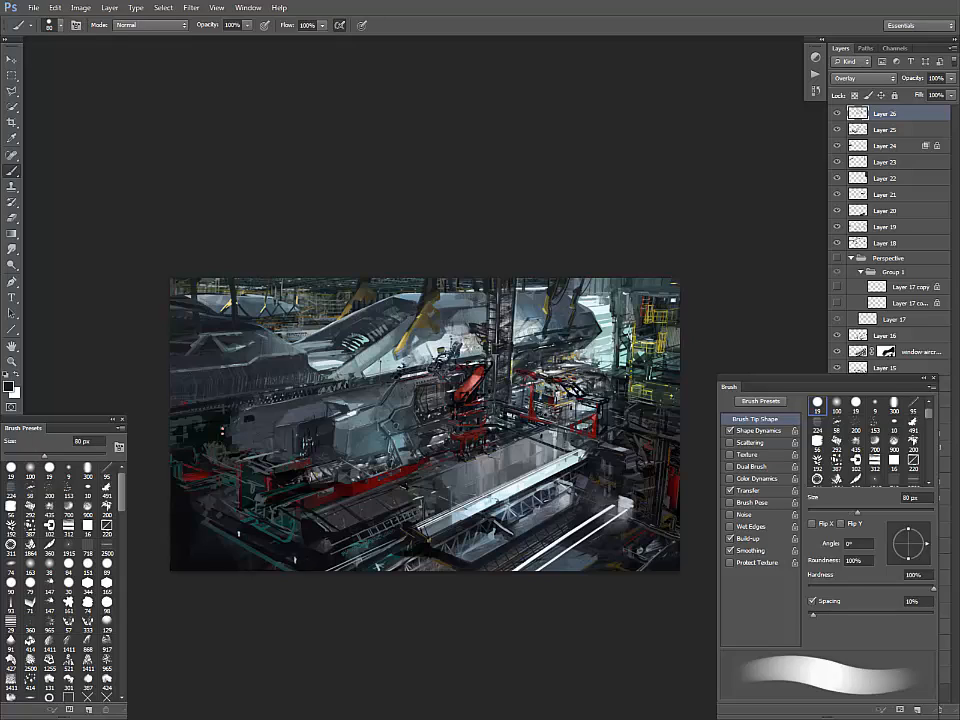
- Brush the near-black tone over the foreground platform area at 300 px and reduce the brush to 150 px
{"action": "key", "text": "bracketright"}
{"action": "key", "text": "bracketright"}
{"action": "key", "text": "bracketright"}
{"action": "key", "text": "bracketright"}
{"action": "key", "text": "bracketright"}
{"action": "key", "text": "bracketright"}
{"action": "key", "text": "bracketright"}
{"action": "key", "text": "bracketright"}
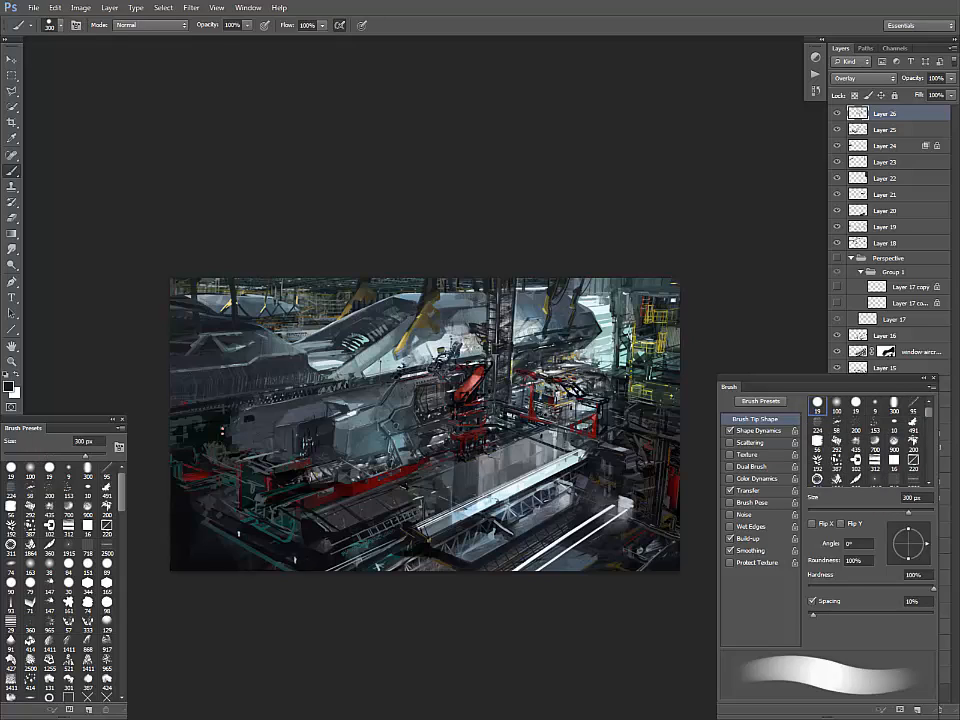
{"action": "key", "text": "bracketleft"}
{"action": "key", "text": "bracketleft"}
{"action": "key", "text": "bracketleft"}
{"action": "key", "text": "bracketleft"}
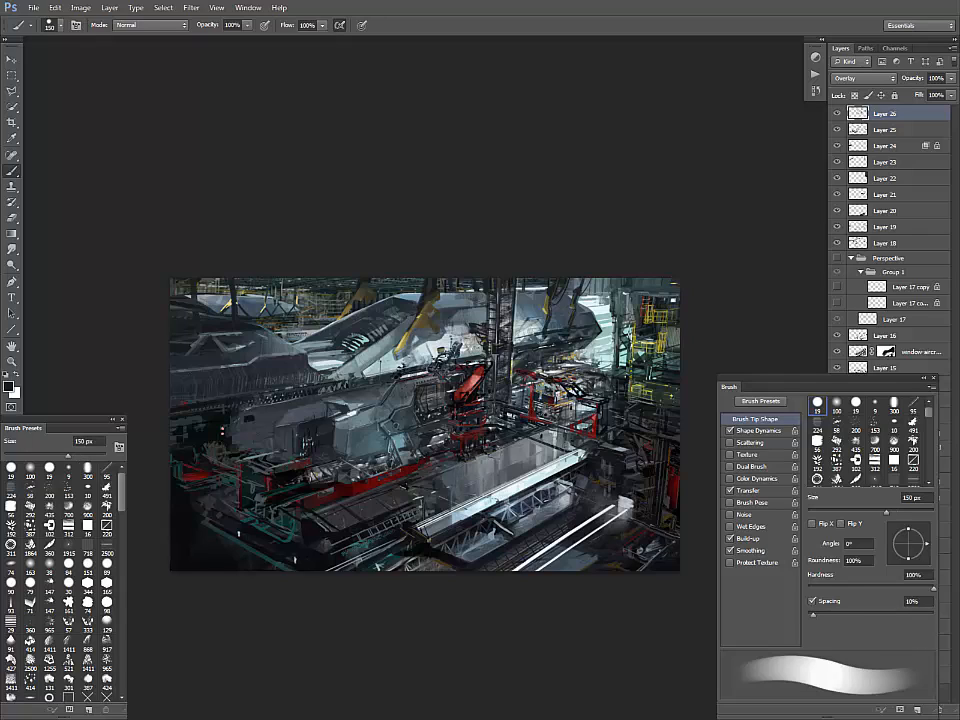
- Darken the lower-left foreground of the painting with the textured, noisy round brush enlarged to 250 px
{"action": "left_click", "coordinate": [107, 566]}
{"action": "key", "text": "bracketright"}
{"action": "key", "text": "bracketright"}
{"action": "key", "text": "bracketright"}
{"action": "key", "text": "bracketright"}
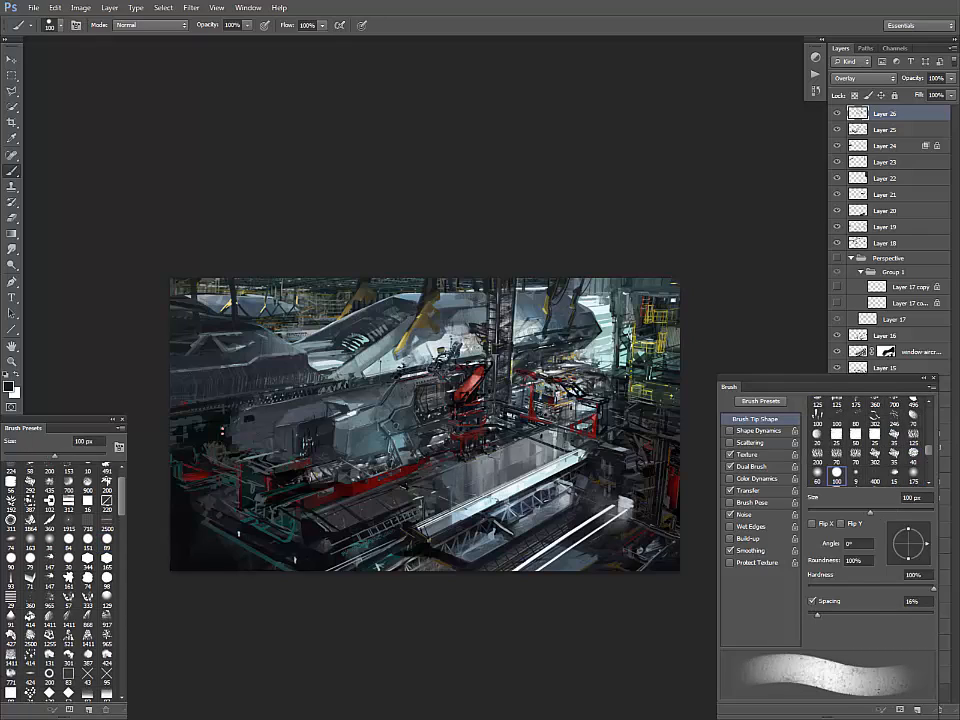
{"action": "key", "text": "bracketright"}
{"action": "key", "text": "bracketright"}
{"action": "key", "text": "bracketright"}
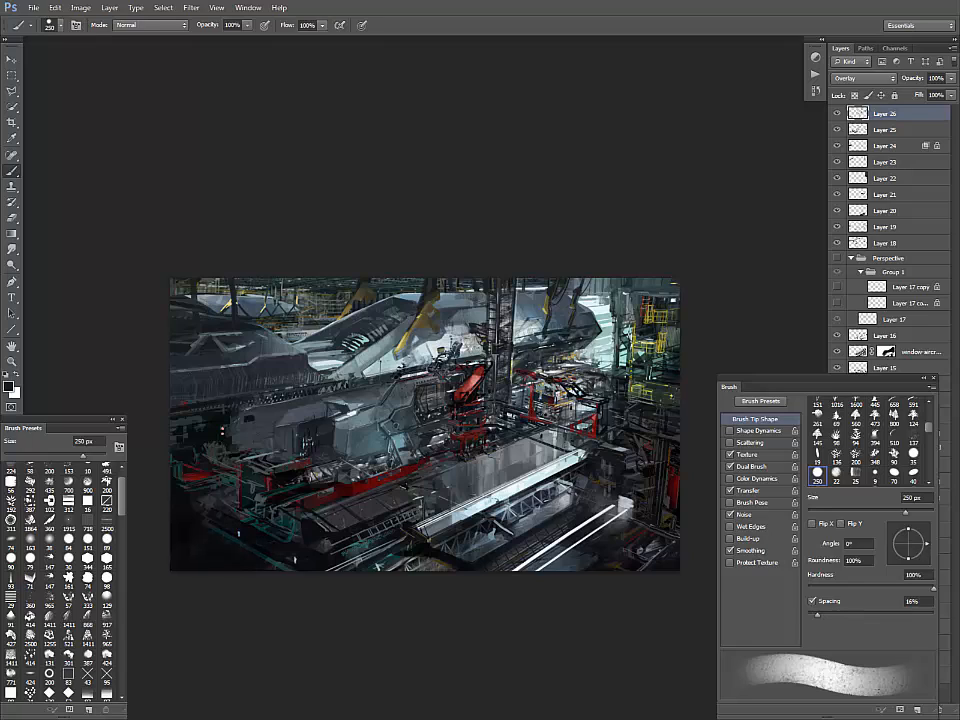
- Sample pale tones from the large ship's hull and brush light accents with the brush reduced to 40 px
{"action": "left_click", "coordinate": [405, 328], "text": "alt"}
{"action": "left_click", "coordinate": [430, 345], "text": "alt"}
{"action": "left_click", "coordinate": [437, 349], "text": "alt"}
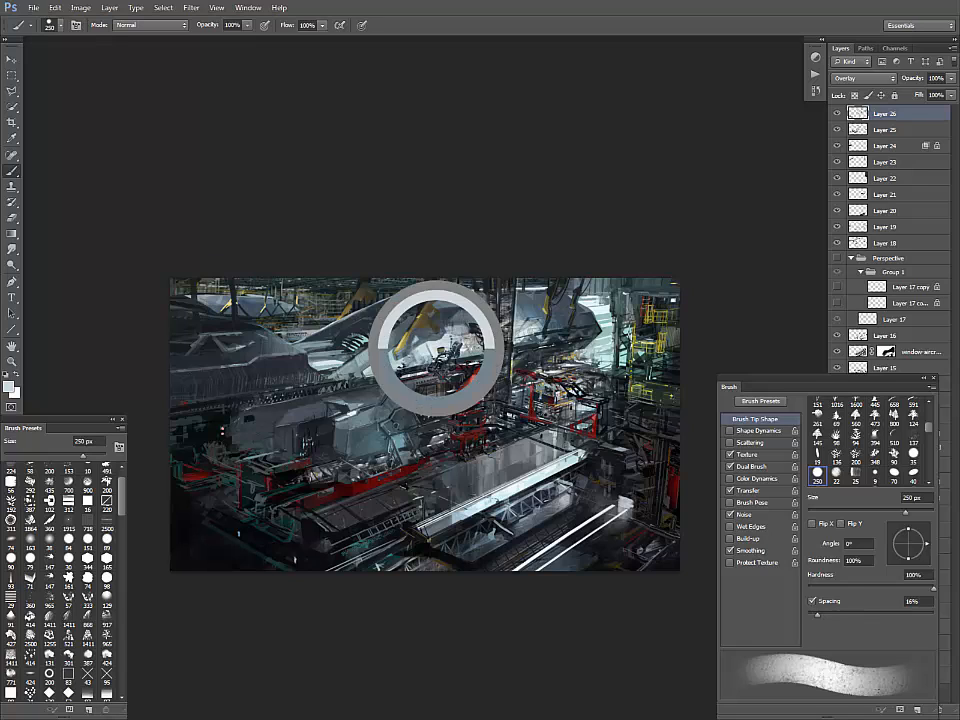
{"action": "key", "text": "bracketleft"}
{"action": "key", "text": "bracketleft"}
{"action": "key", "text": "bracketleft"}
{"action": "key", "text": "bracketleft"}
{"action": "key", "text": "bracketleft"}
{"action": "key", "text": "bracketleft"}
{"action": "key", "text": "bracketleft"}
{"action": "key", "text": "bracketleft"}
{"action": "key", "text": "bracketleft"}
{"action": "key", "text": "bracketleft"}
{"action": "key", "text": "bracketleft"}
{"action": "key", "text": "bracketleft"}
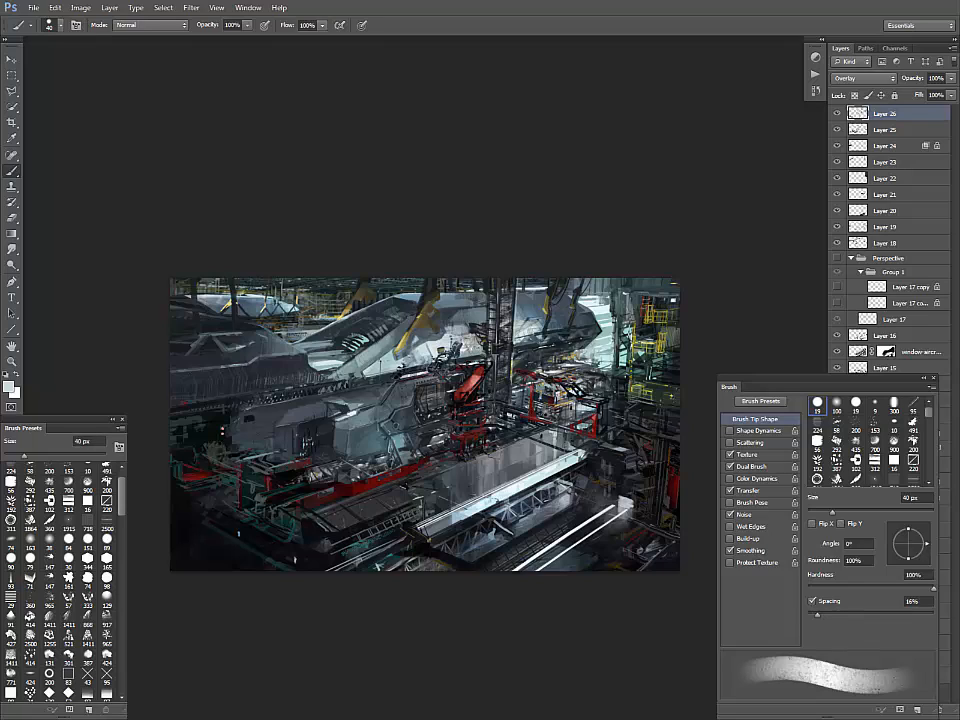
- Add pale highlights to the ships with the textured brush at 80 px and then 25 px
{"action": "key", "text": "bracketright"}
{"action": "key", "text": "bracketright"}
{"action": "key", "text": "bracketright"}
{"action": "key", "text": "bracketright"}
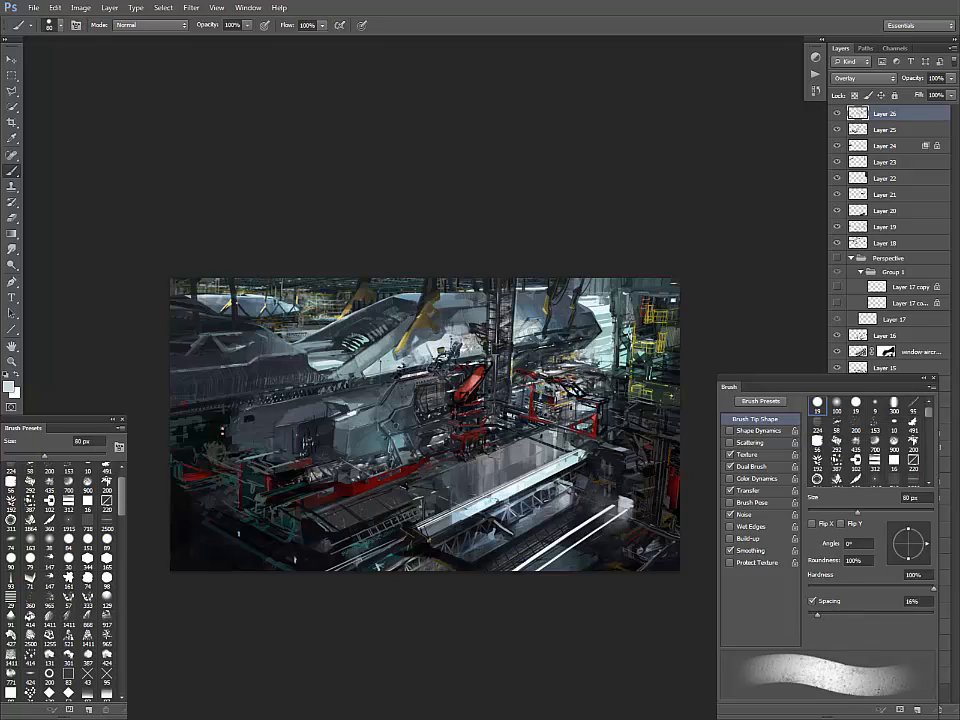
{"action": "key", "text": "bracketleft"}
{"action": "key", "text": "bracketleft"}
{"action": "key", "text": "bracketleft"}
{"action": "key", "text": "bracketleft"}
{"action": "key", "text": "bracketleft"}
{"action": "key", "text": "bracketleft"}
{"action": "key", "text": "bracketleft"}
{"action": "key", "text": "bracketleft"}
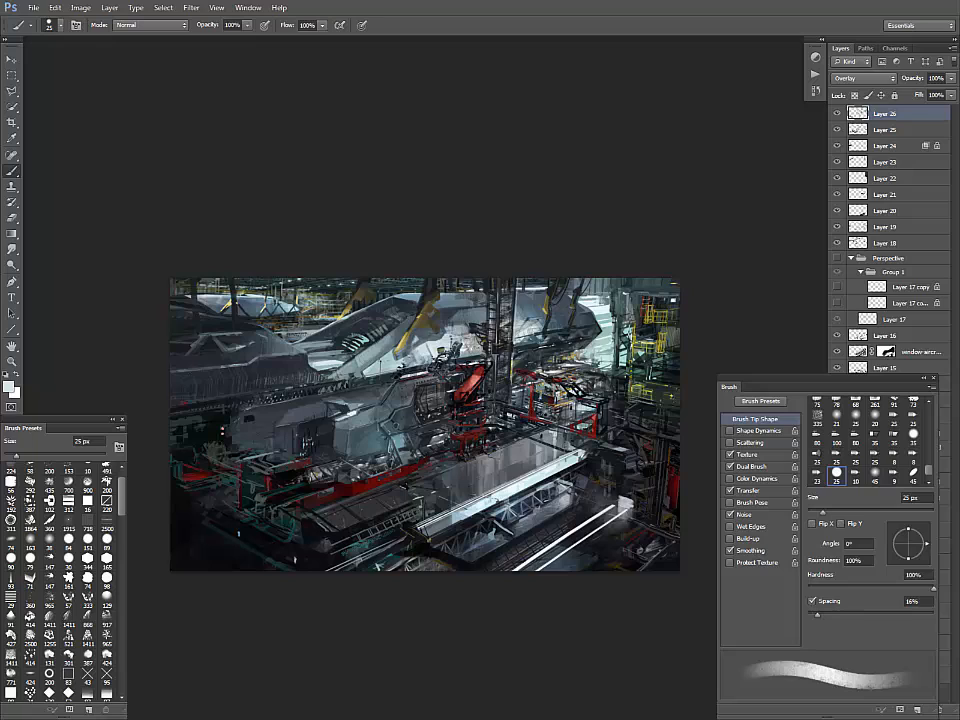
- Enlarge the textured brush to 80 px for more pale accents on the ships
{"action": "key", "text": "bracketright"}
{"action": "key", "text": "bracketright"}
{"action": "key", "text": "bracketright"}
{"action": "key", "text": "bracketright"}
{"action": "key", "text": "bracketright"}
{"action": "key", "text": "bracketright"}
{"action": "key", "text": "bracketright"}
{"action": "key", "text": "bracketright"}
{"action": "key", "text": "bracketright"}
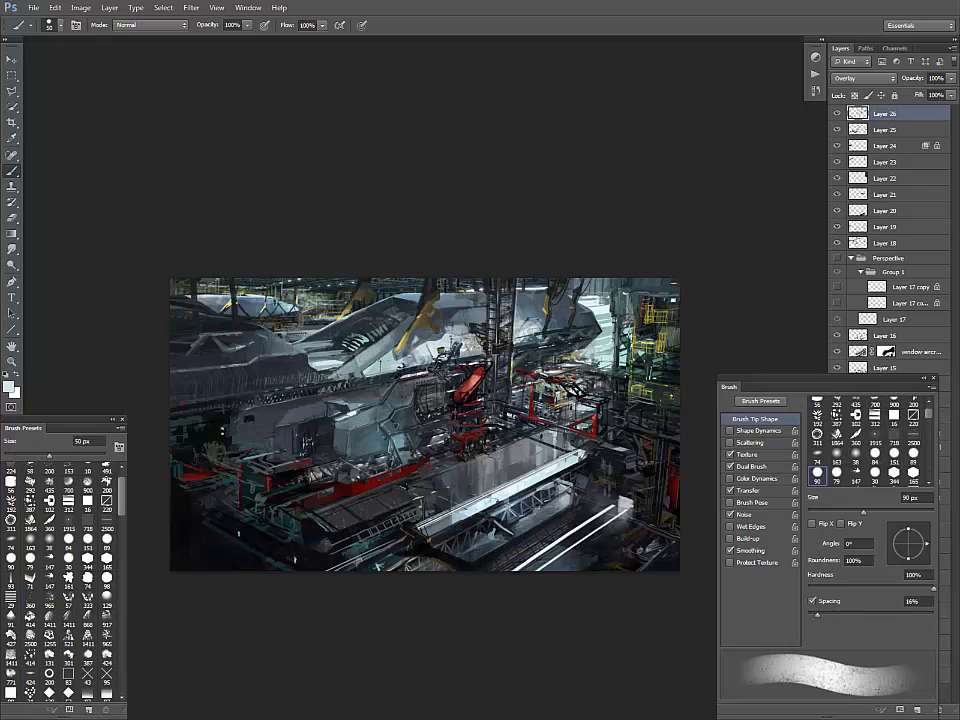
{"action": "key", "text": "bracketleft"}
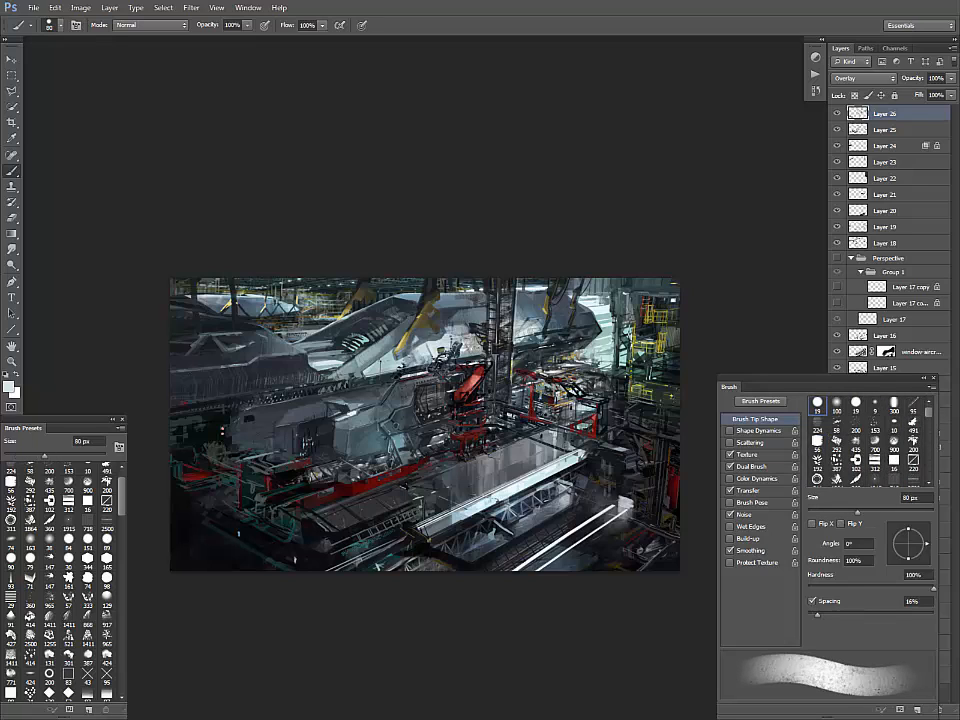
- Brighten the lit background beside the large ship's nose with the pale tone at 400, 300 and 100 px
{"action": "key", "text": "bracketright"}
{"action": "key", "text": "bracketright"}
{"action": "key", "text": "bracketright"}
{"action": "key", "text": "bracketright"}
{"action": "key", "text": "bracketright"}
{"action": "key", "text": "bracketright"}
{"action": "key", "text": "bracketright"}
{"action": "key", "text": "bracketright"}
{"action": "key", "text": "bracketright"}
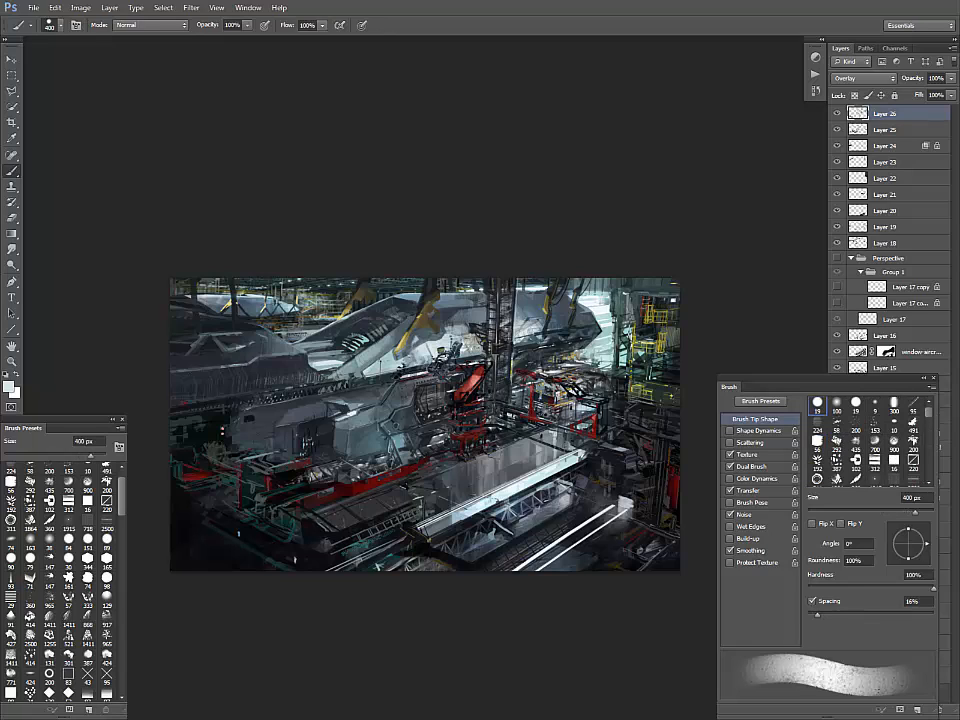
{"action": "key", "text": "bracketleft"}
{"action": "key", "text": "bracketleft"}
{"action": "key", "text": "bracketleft"}
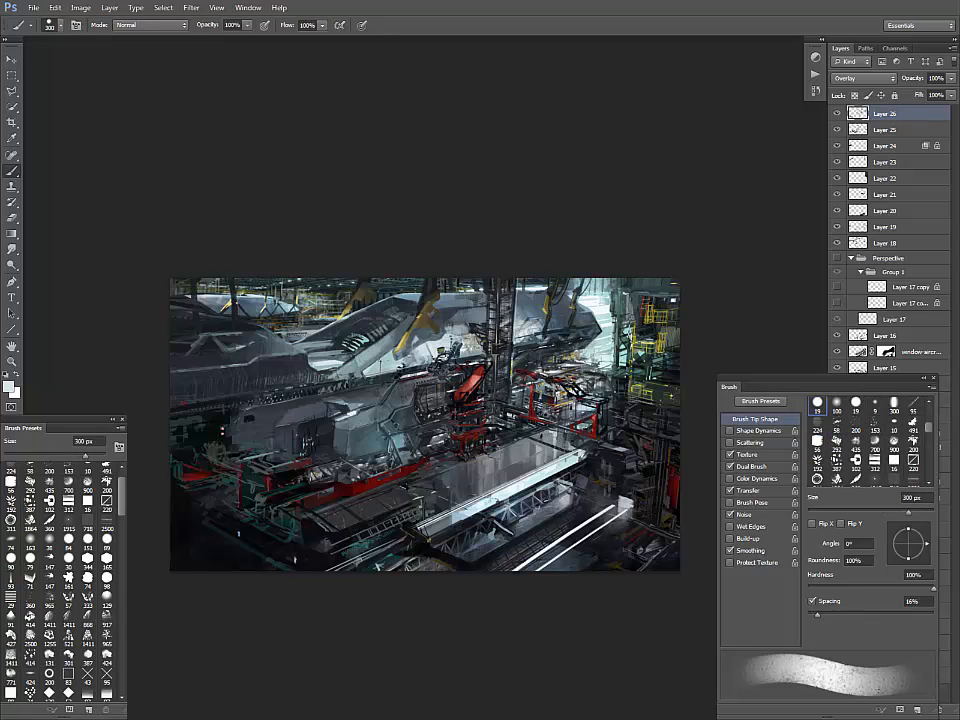
{"action": "key", "text": "bracketleft"}
{"action": "key", "text": "bracketleft"}
{"action": "key", "text": "bracketleft"}
{"action": "key", "text": "bracketleft"}
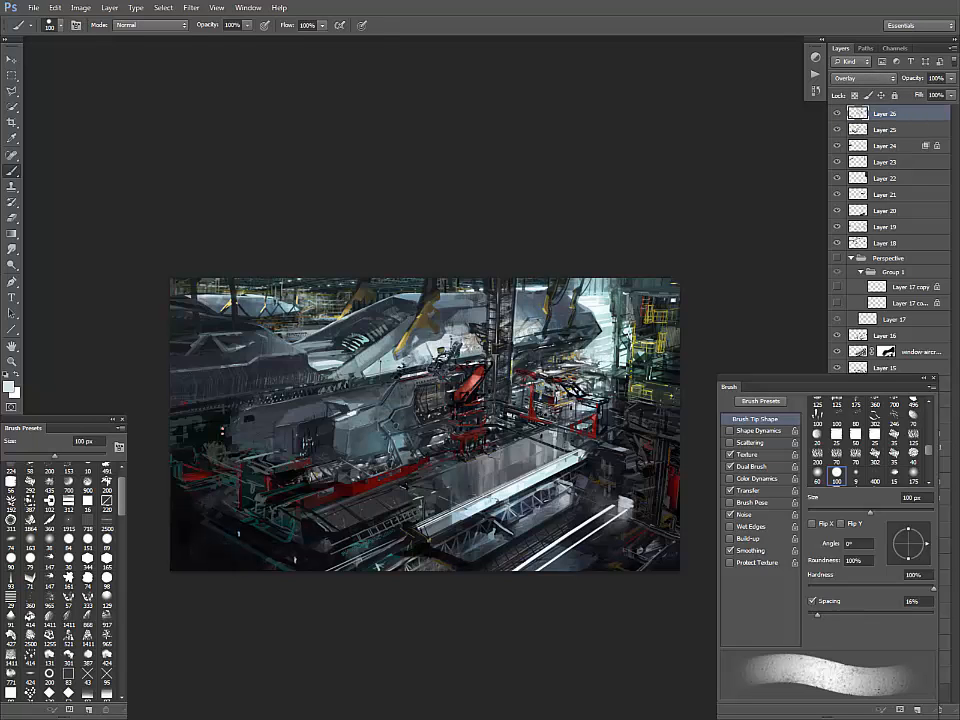
- Sample pale blue from the lit background and brush it over the front ship and background hulls at 100 px
{"action": "left_click", "coordinate": [605, 345], "text": "alt"}
{"action": "left_click", "coordinate": [605, 345], "text": "alt"}
{"action": "mouse_move", "coordinate": [335, 408]}
{"action": "left_mouse_down"}
{"action": "mouse_move", "coordinate": [362, 402]}
{"action": "mouse_move", "coordinate": [398, 414]}
{"action": "left_mouse_up"}
{"action": "left_click_drag", "start_coordinate": [275, 316], "coordinate": [255, 319]}
{"action": "left_click_drag", "start_coordinate": [307, 300], "coordinate": [271, 320]}
{"action": "mouse_move", "coordinate": [382, 408]}
{"action": "left_mouse_down"}
{"action": "mouse_move", "coordinate": [417, 397]}
{"action": "mouse_move", "coordinate": [401, 392]}
{"action": "left_mouse_up"}
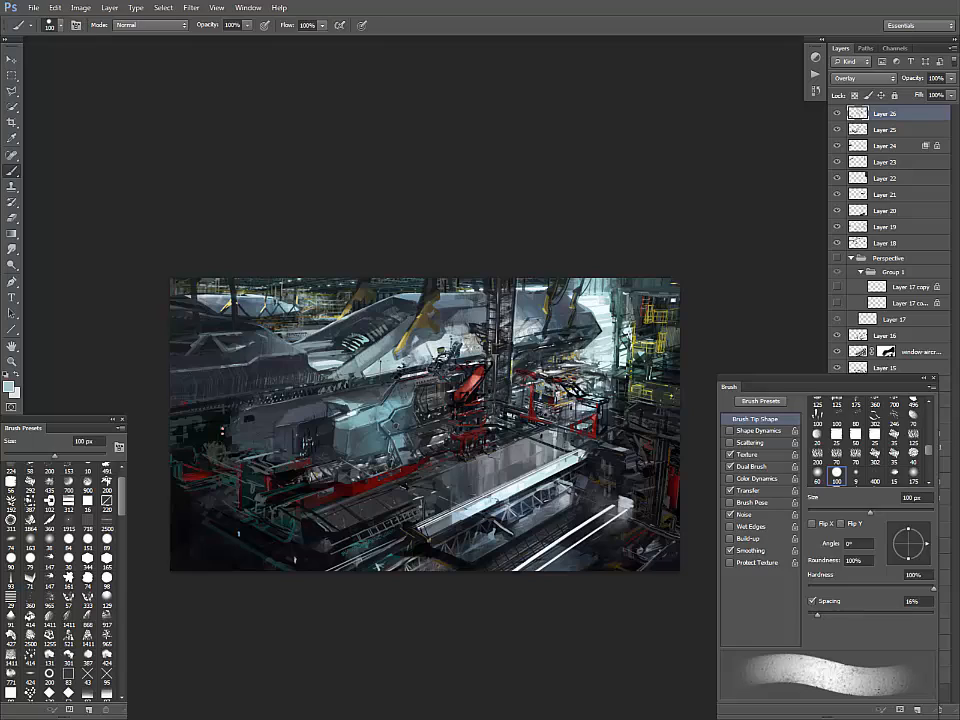
{"action": "left_click_drag", "start_coordinate": [316, 341], "coordinate": [296, 349]}
{"action": "key", "text": "e"}
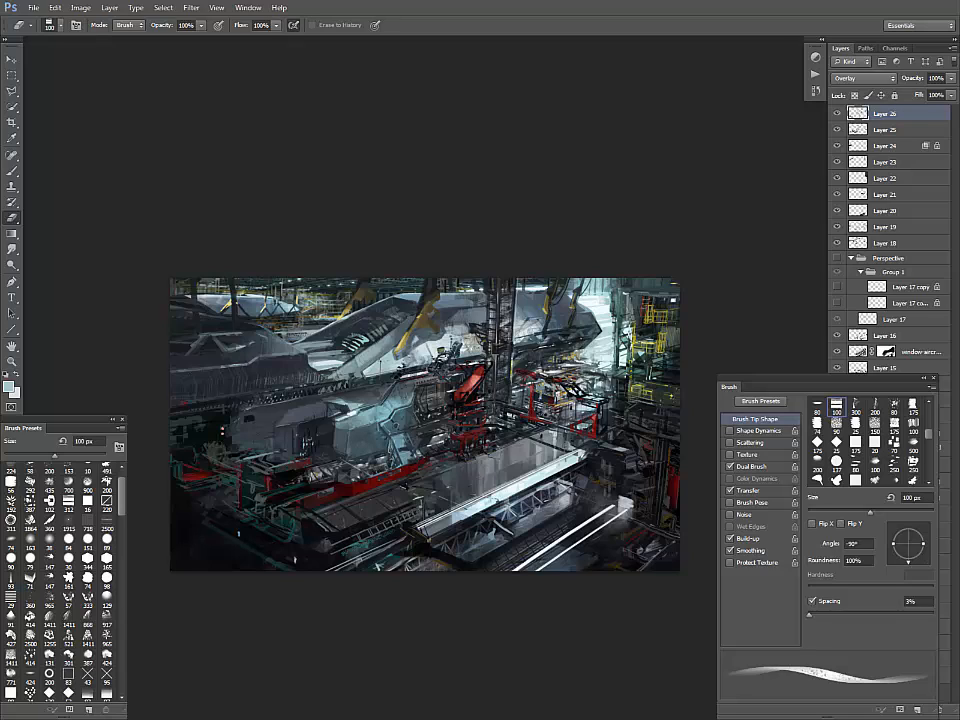
{"action": "key", "text": "b"}
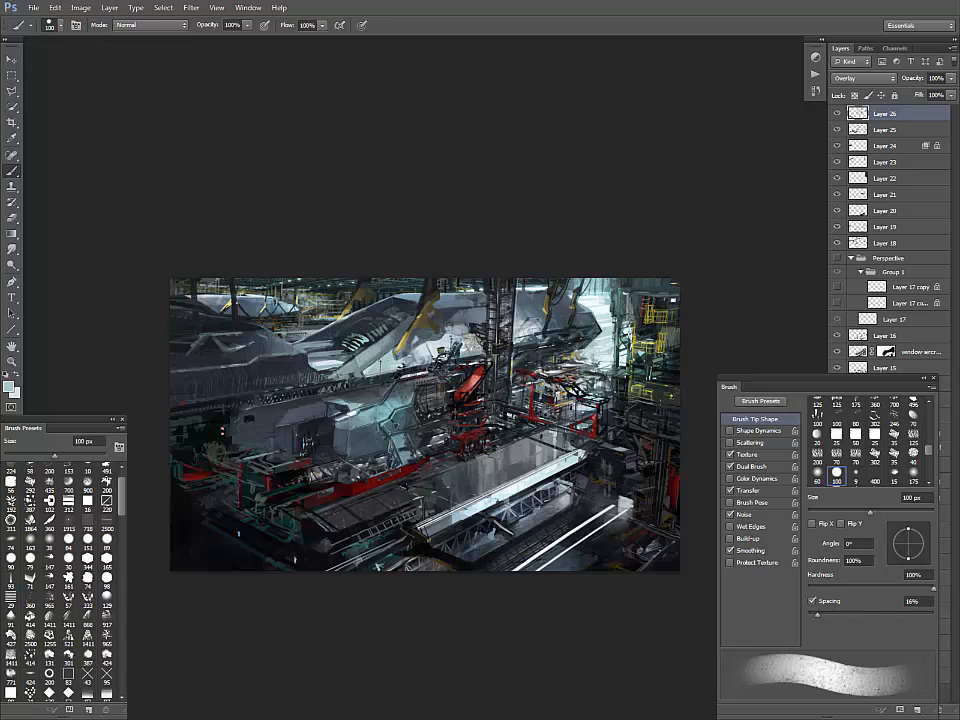
{"action": "left_click", "coordinate": [547, 473], "text": "alt"}
{"action": "mouse_move", "coordinate": [302, 475]}
{"action": "left_mouse_down"}
{"action": "mouse_move", "coordinate": [334, 462]}
{"action": "mouse_move", "coordinate": [331, 472]}
{"action": "left_mouse_up"}
{"action": "key", "text": "ctrl+z"}
{"action": "key", "text": "e"}
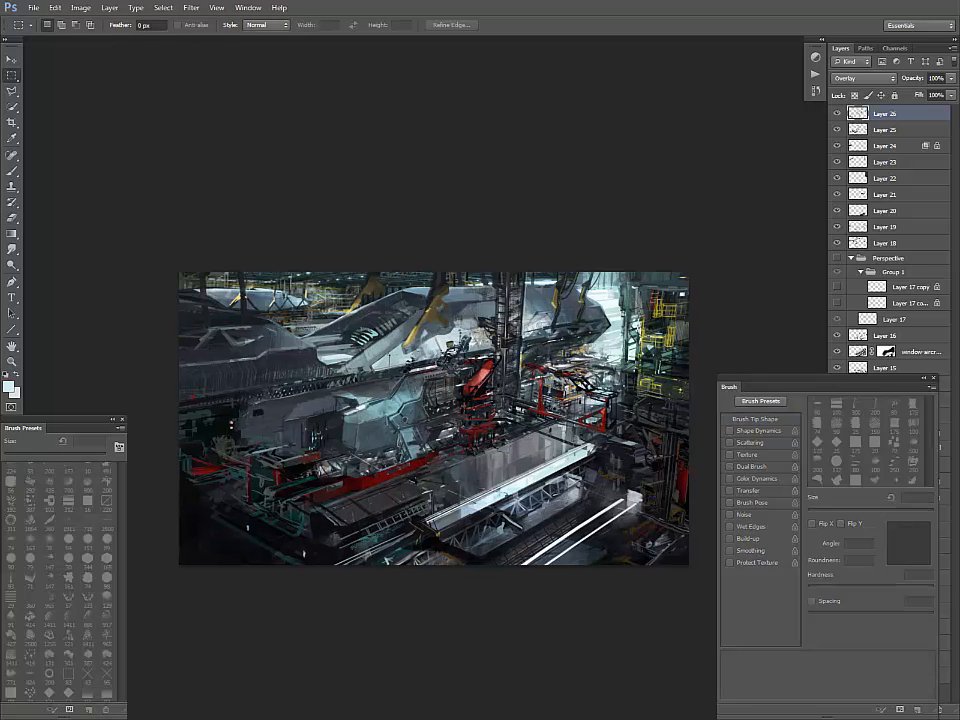
- Show the Perspective guides and, on a new layer, lasso a strip along the front ship's lower hull and darken it
{"action": "left_click", "coordinate": [837, 258]}
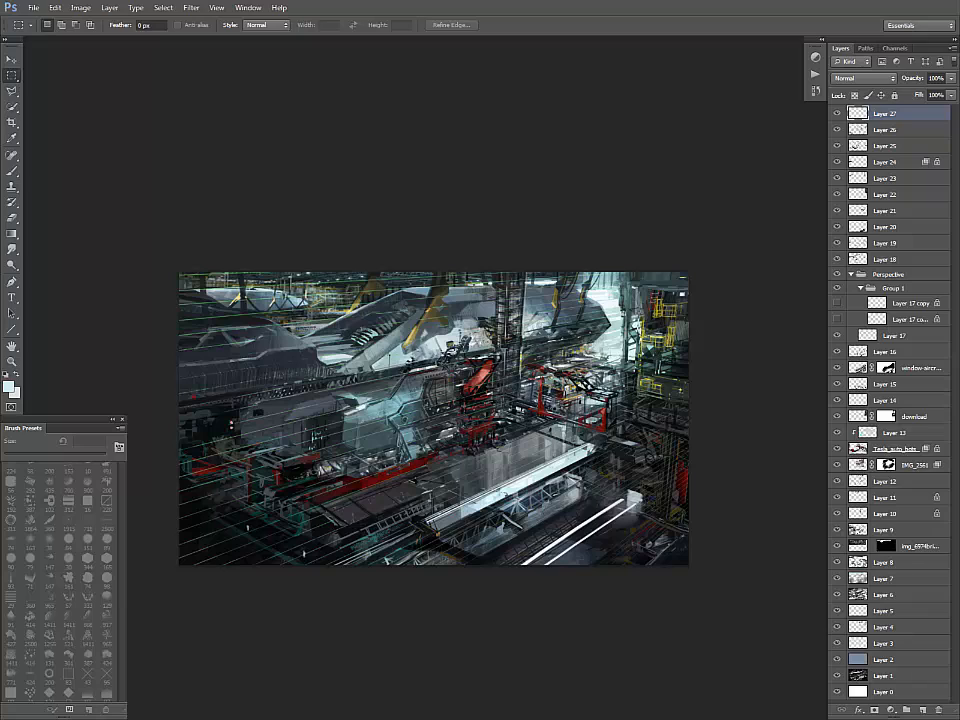
{"action": "key", "text": "l"}
{"action": "left_click", "coordinate": [347, 376]}
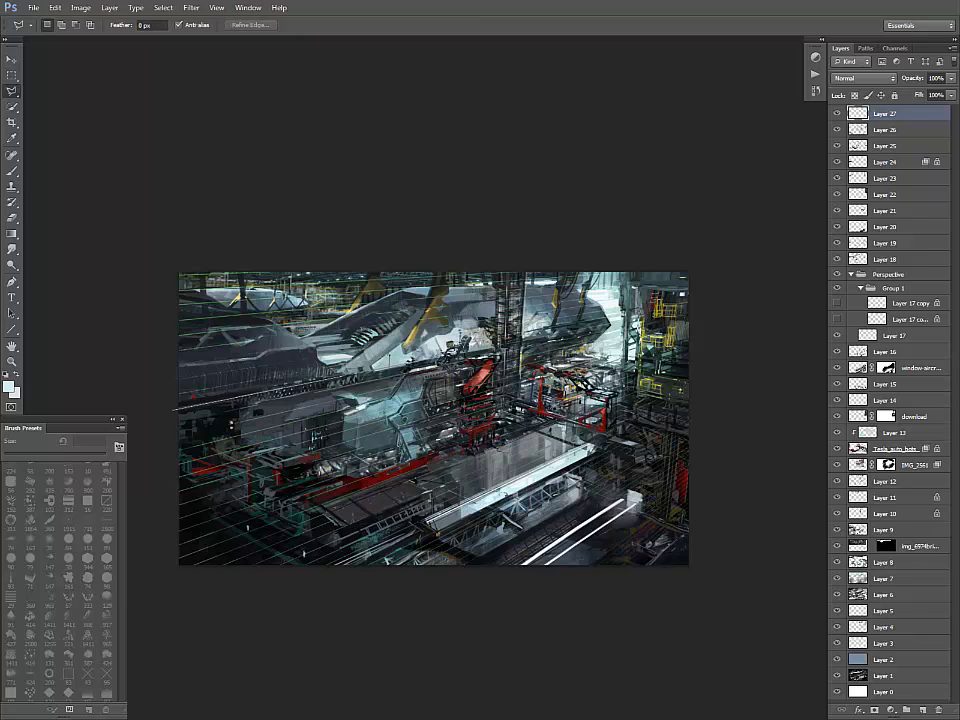
{"action": "left_click", "coordinate": [164, 410]}
{"action": "left_click", "coordinate": [174, 395]}
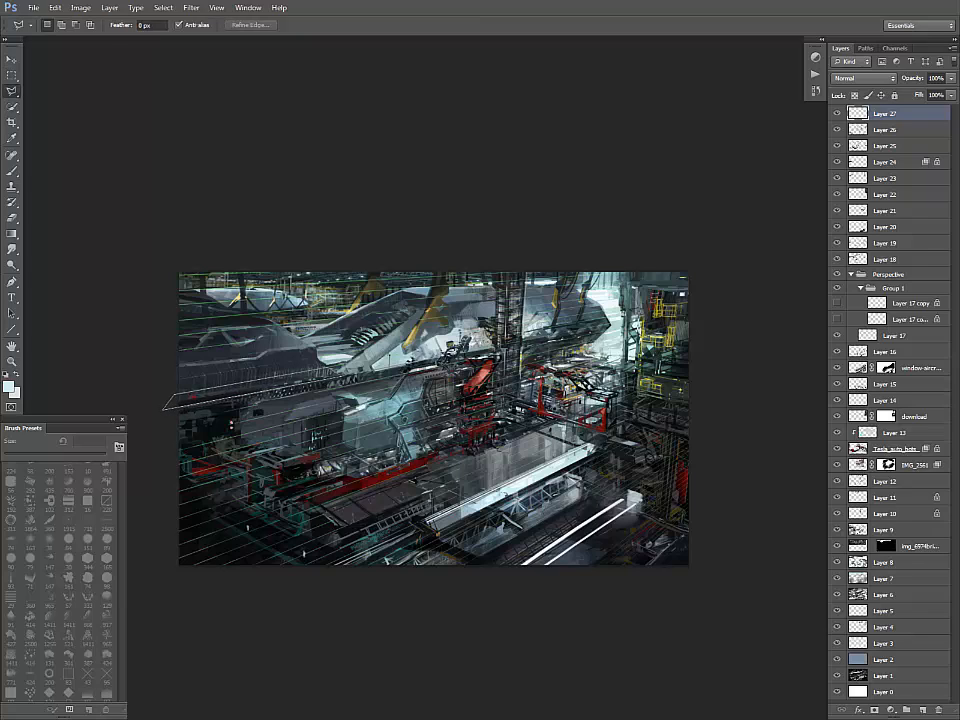
{"action": "left_click", "coordinate": [347, 377]}
{"action": "key", "text": "b"}
{"action": "left_click", "coordinate": [205, 395], "text": "alt"}
{"action": "left_click", "coordinate": [211, 392], "text": "alt"}
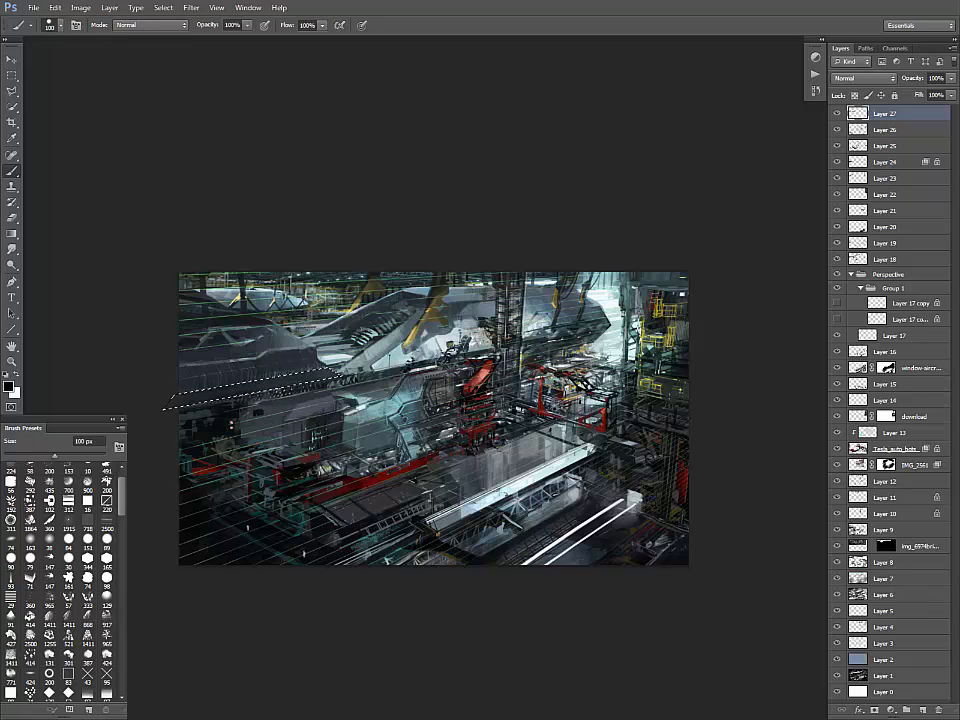
{"action": "key", "text": "ctrl+d"}
- Lasso a second strip below the front ship's lower hull edge and brush sampled dark tones into it
{"action": "key", "text": "l"}
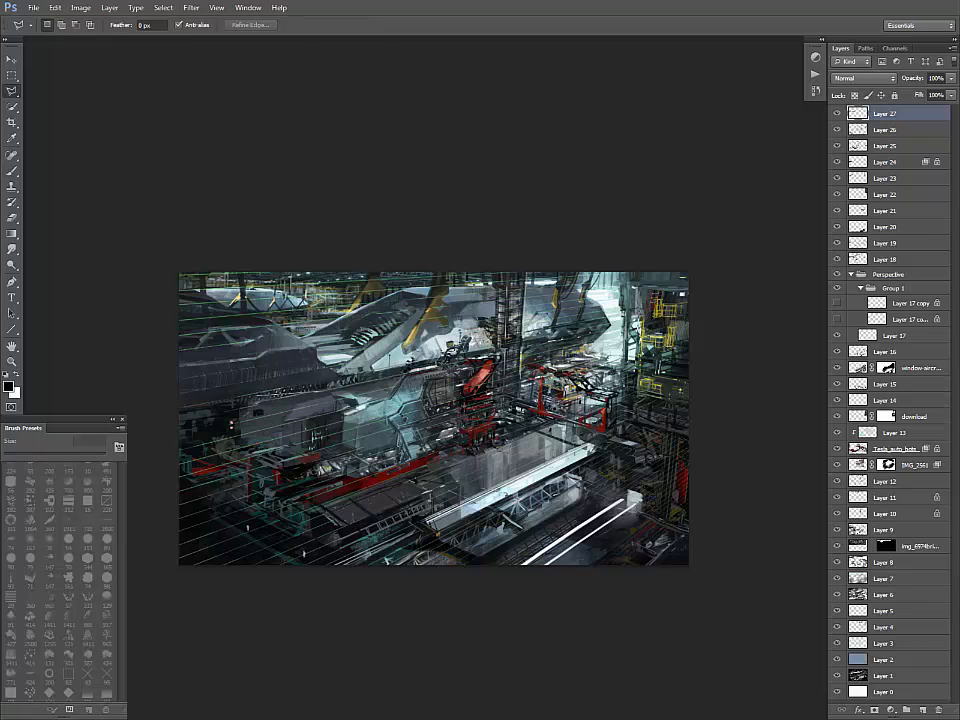
{"action": "left_click", "coordinate": [322, 388]}
{"action": "left_click", "coordinate": [235, 410]}
{"action": "left_click", "coordinate": [235, 424]}
{"action": "left_click", "coordinate": [333, 391]}
{"action": "key", "text": "b"}
{"action": "left_click", "coordinate": [268, 409], "text": "alt"}
{"action": "left_click", "coordinate": [274, 409], "text": "alt"}
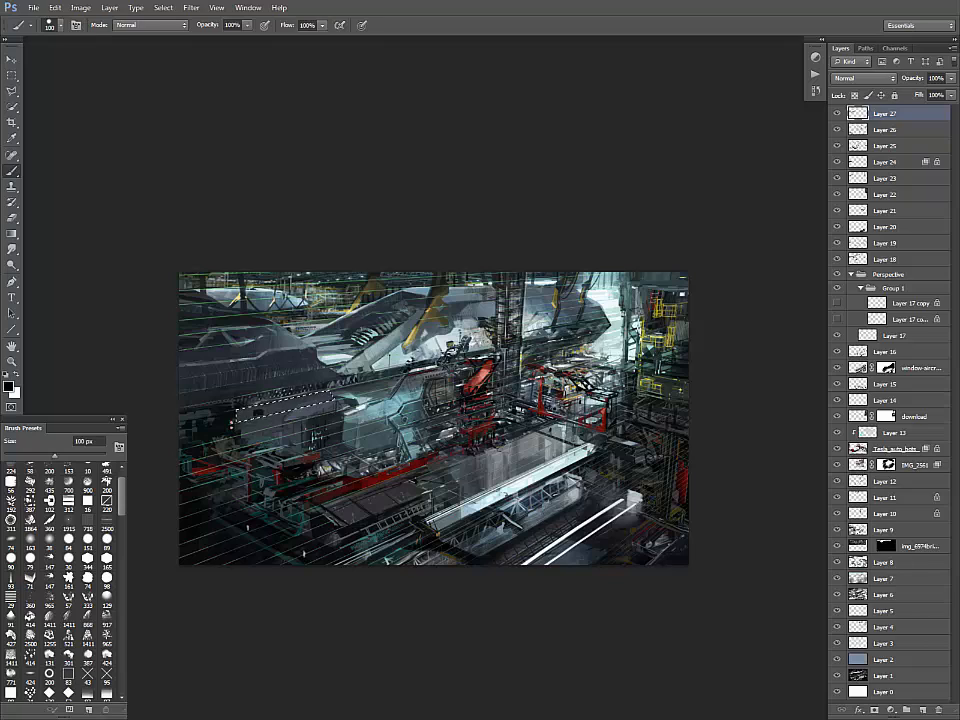
{"action": "key", "text": "ctrl+d"}
- Paint dark strokes along the front ship's underside, reducing the brush to 40 px and smaller
{"action": "key", "text": "bracketleft"}
{"action": "key", "text": "bracketleft"}
{"action": "key", "text": "bracketleft"}
{"action": "key", "text": "bracketleft"}
{"action": "key", "text": "bracketleft"}
{"action": "key", "text": "bracketleft"}
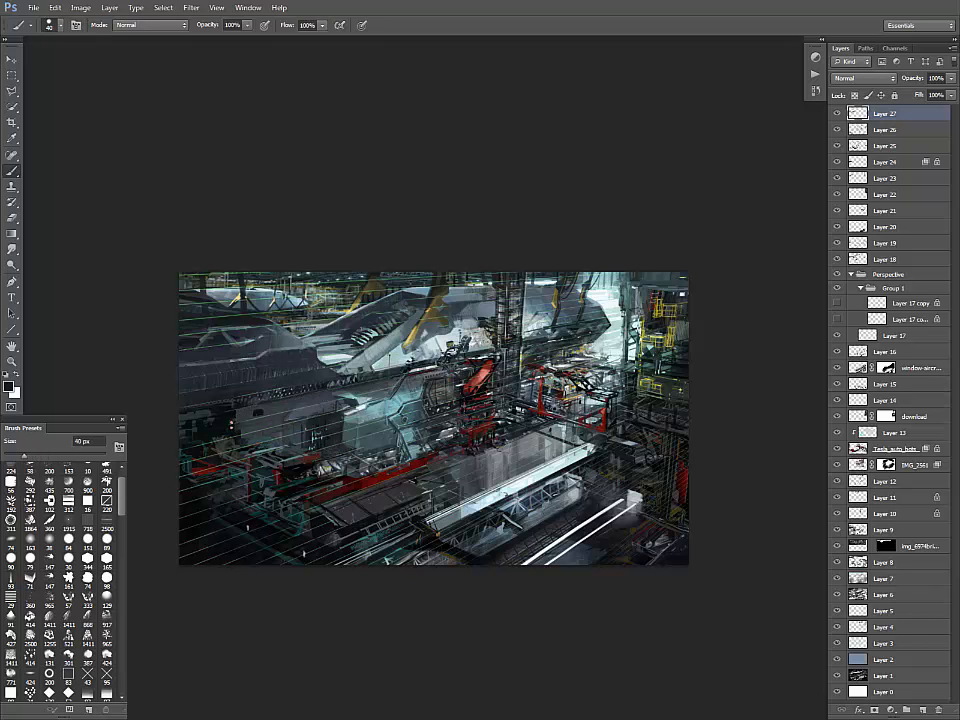
{"action": "mouse_move", "coordinate": [354, 401]}
{"action": "left_mouse_down"}
{"action": "mouse_move", "coordinate": [358, 364]}
{"action": "mouse_move", "coordinate": [214, 403]}
{"action": "left_mouse_up"}
{"action": "key", "text": "bracketleft"}
{"action": "left_click_drag", "start_coordinate": [187, 304], "coordinate": [264, 288]}
- Sample nearby hull tones and refine the front ship's lower side with small accents at 20 px
{"action": "left_click", "coordinate": [406, 362], "text": "alt"}
{"action": "left_click", "coordinate": [406, 352], "text": "alt"}
{"action": "left_click", "coordinate": [378, 375], "text": "alt"}
{"action": "left_click", "coordinate": [360, 398], "text": "alt"}
{"action": "left_click_drag", "start_coordinate": [340, 404], "coordinate": [359, 400]}
{"action": "left_click", "coordinate": [291, 417], "text": "alt"}
{"action": "left_click", "coordinate": [222, 311], "text": "alt"}
{"action": "left_click", "coordinate": [236, 436], "text": "alt"}
{"action": "left_click", "coordinate": [250, 412], "text": "alt"}
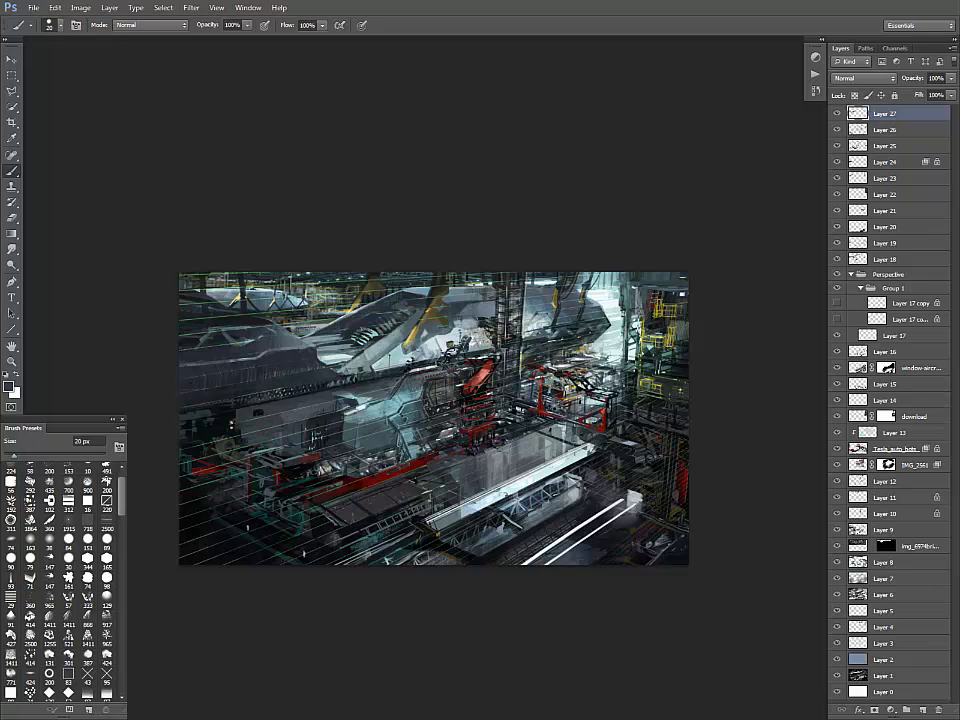
{"action": "left_click", "coordinate": [223, 407], "text": "alt"}
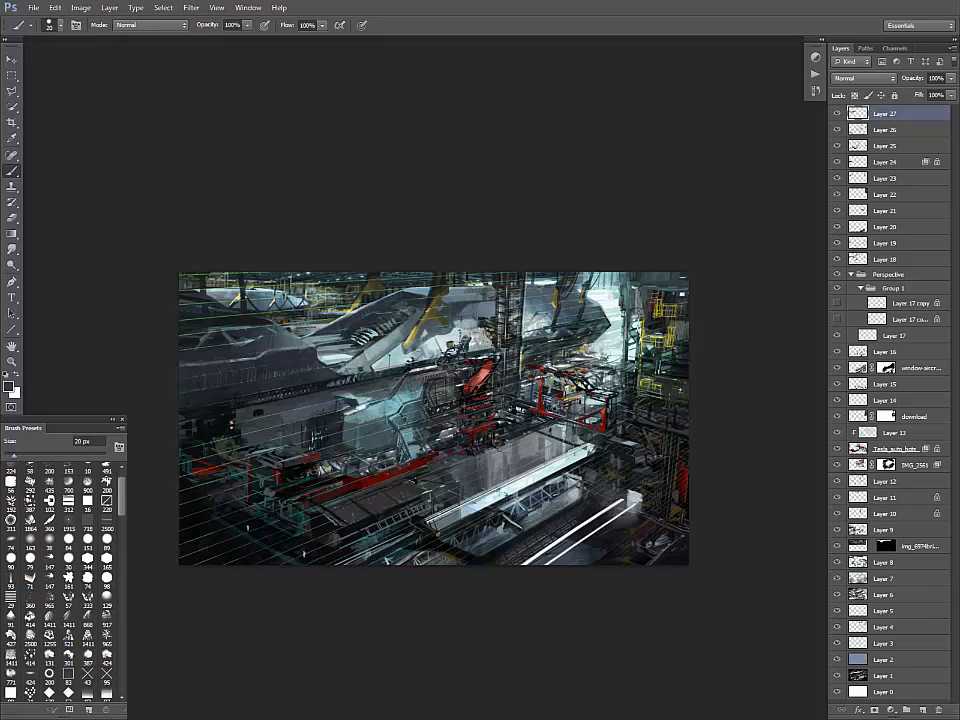
{"action": "left_click", "coordinate": [236, 424], "text": "alt"}
- Lasso the strip along the lower edge of the large ship's nose and fill it with a sampled dark tone
{"action": "left_click", "coordinate": [543, 339], "text": "alt"}
{"action": "left_click_drag", "start_coordinate": [542, 338], "coordinate": [610, 323]}
{"action": "key", "text": "l"}
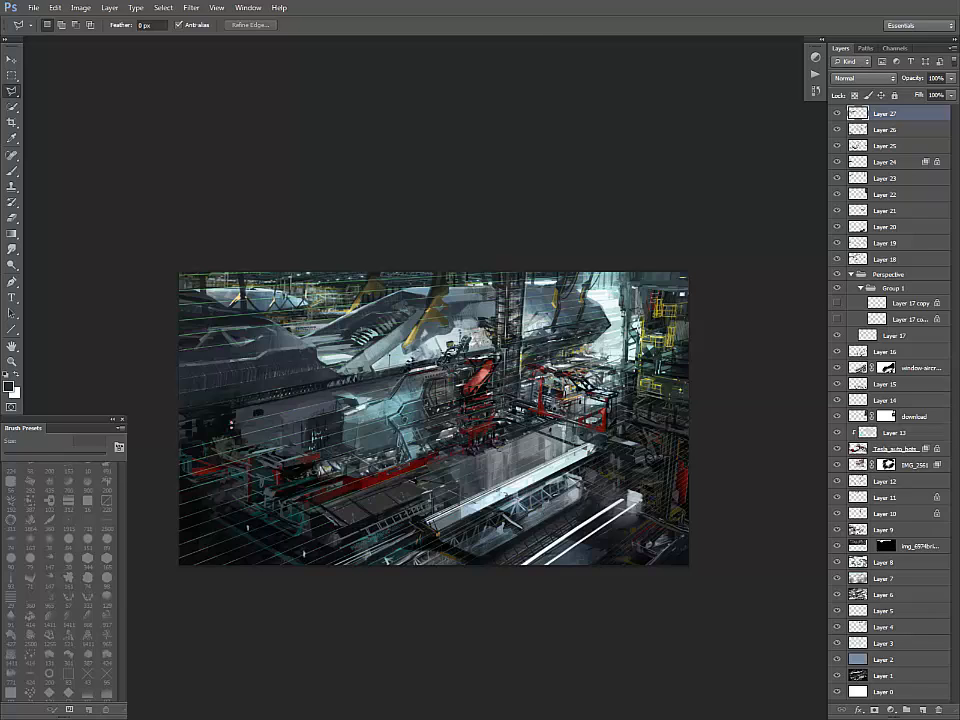
{"action": "left_click", "coordinate": [609, 326]}
{"action": "key", "text": "ctrl+plus"}
{"action": "key", "text": "ctrl+plus"}
{"action": "left_click_drag", "start_coordinate": [600, 330], "coordinate": [442, 379]}
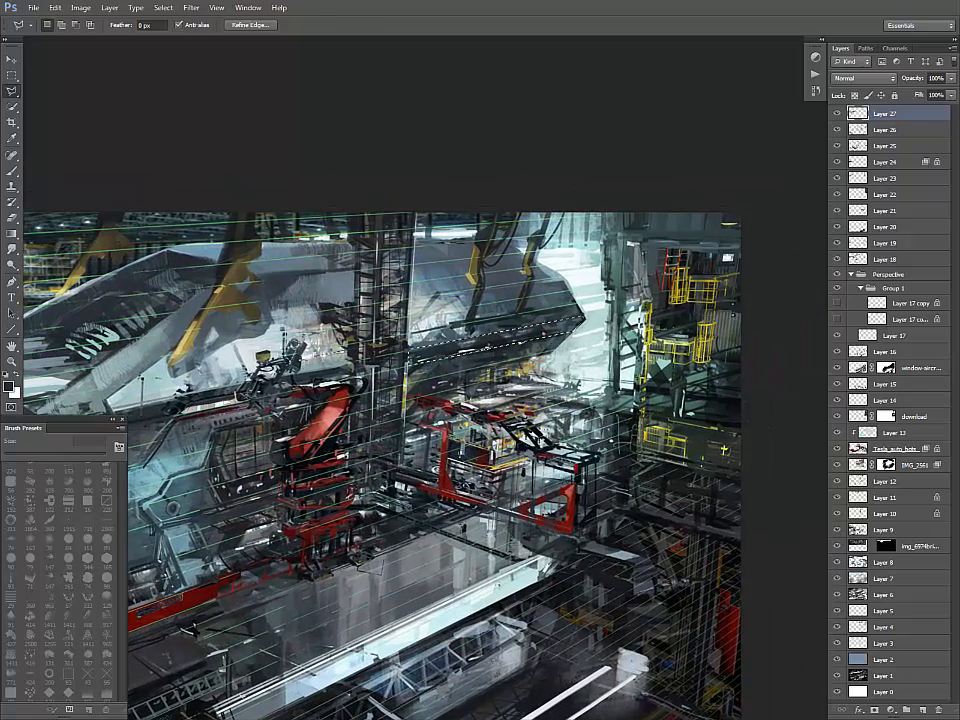
{"action": "key", "text": "b"}
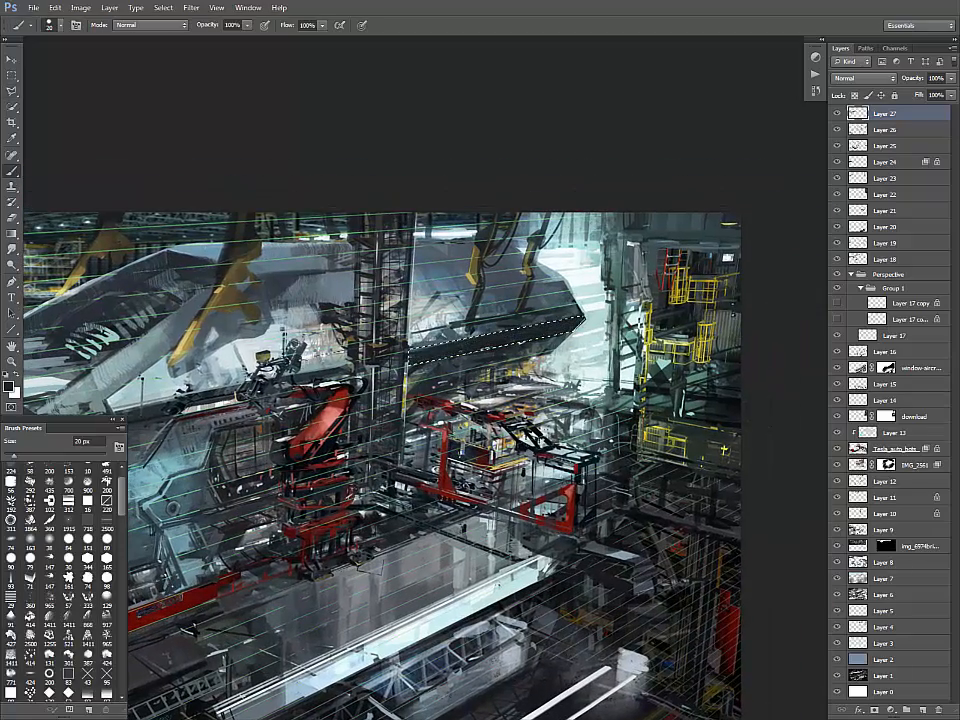
- Paint a zigzag truss in the selected nose strip with the 16 px square brush and sampled greys, then deselect
{"action": "left_click", "coordinate": [88, 501]}
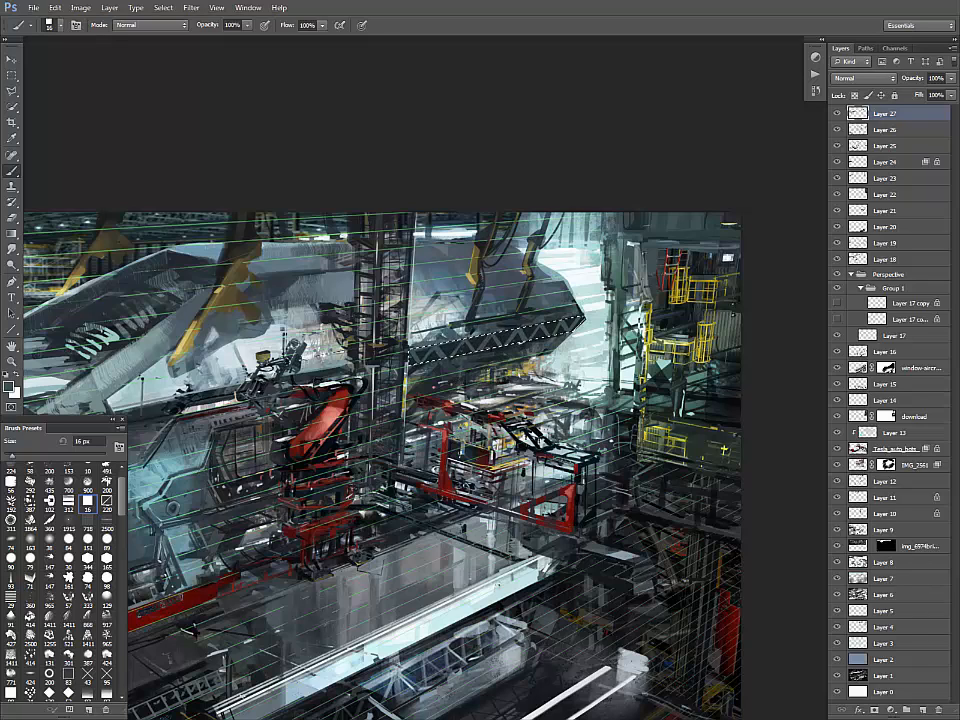
{"action": "left_click", "coordinate": [574, 328], "text": "alt"}
{"action": "left_click_drag", "start_coordinate": [571, 329], "coordinate": [581, 319]}
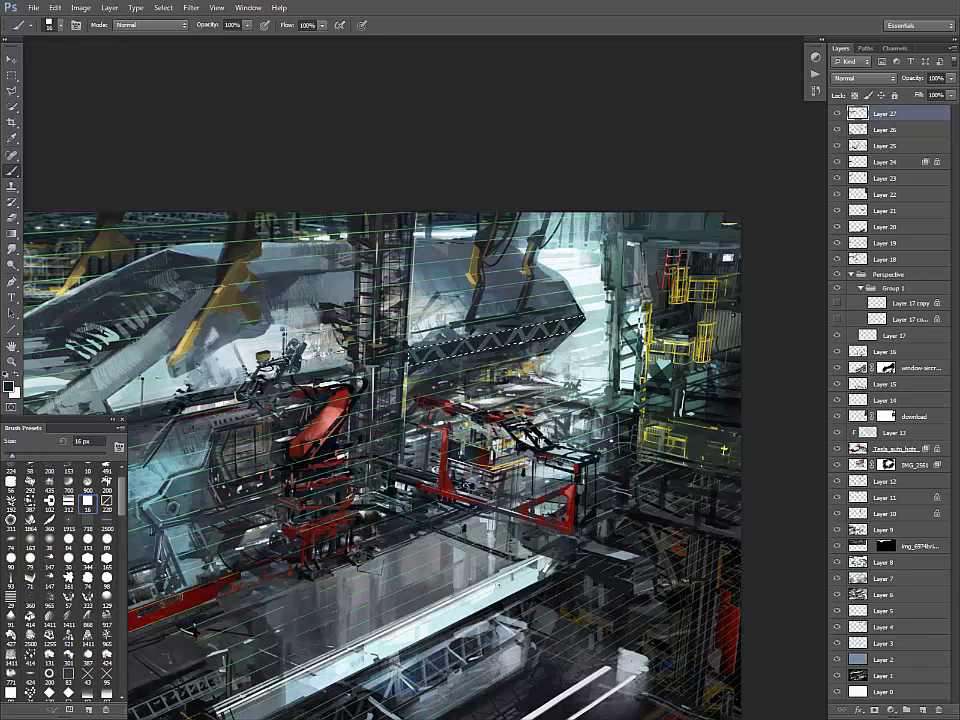
{"action": "left_click", "coordinate": [561, 331], "text": "alt"}
{"action": "left_click", "coordinate": [561, 331], "text": "alt"}
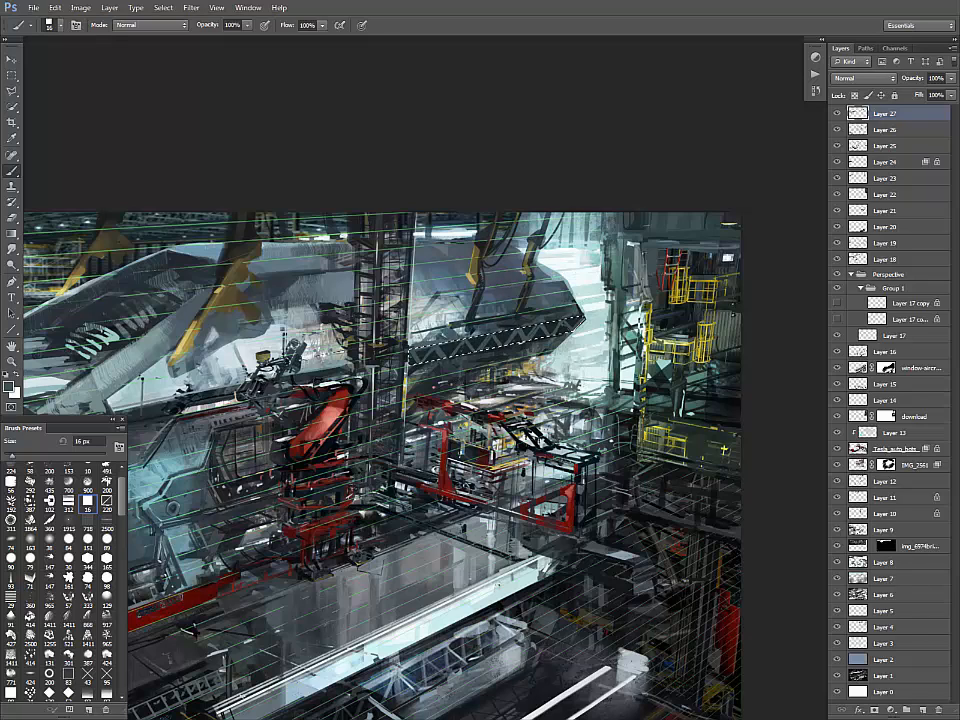
{"action": "left_click_drag", "start_coordinate": [568, 327], "coordinate": [580, 319]}
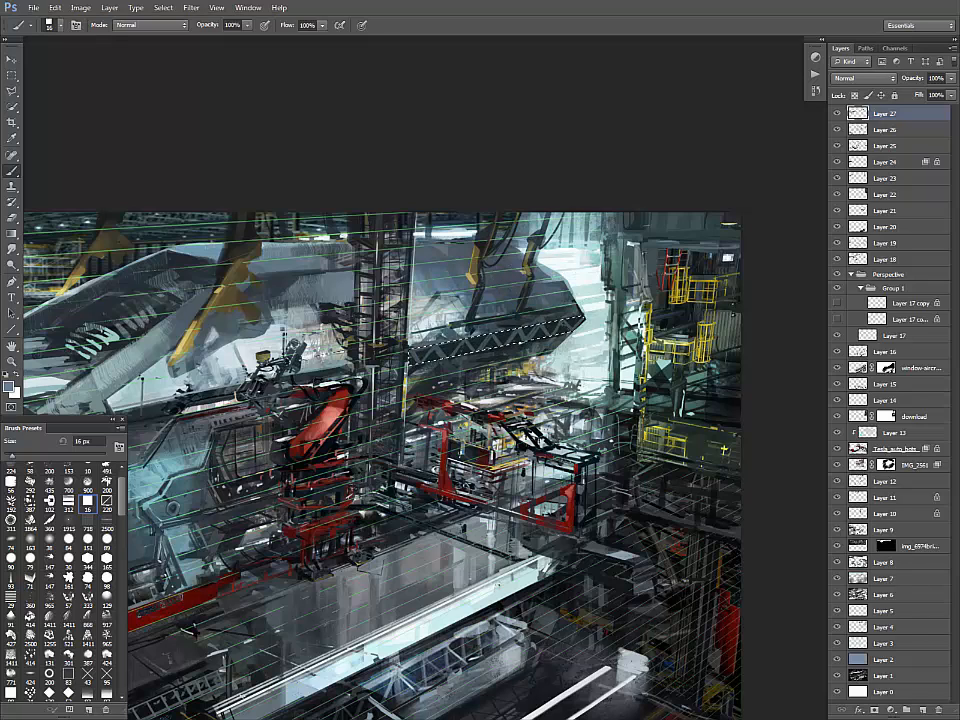
{"action": "key", "text": "ctrl+d"}
- Sample dark from the truss strip and touch up the nose's underside with a larger square brush
{"action": "left_click", "coordinate": [502, 337], "text": "alt"}
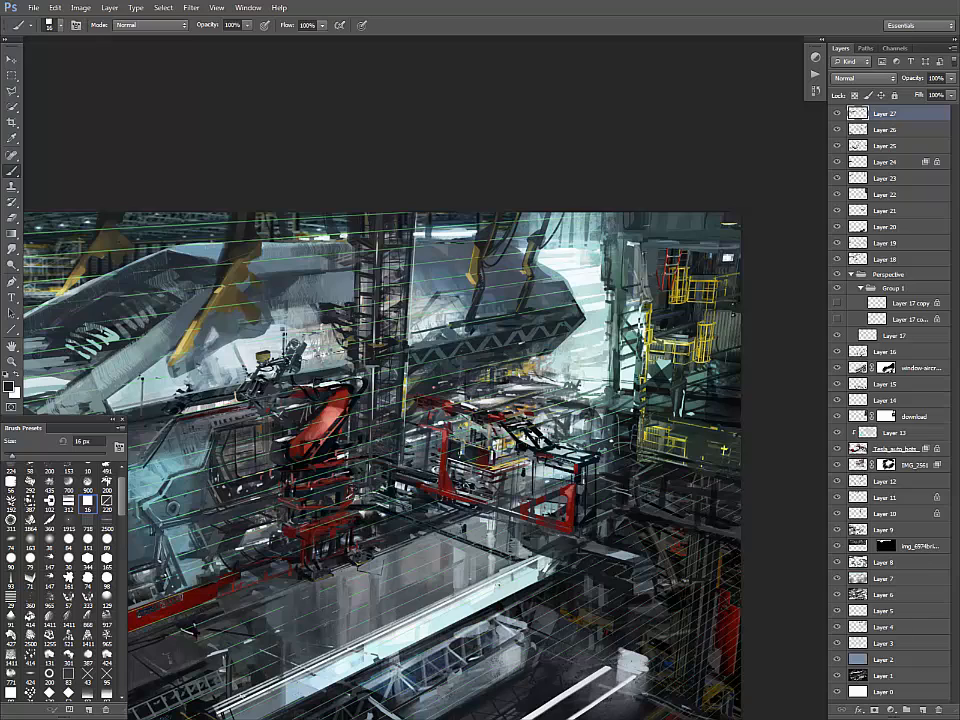
{"action": "key", "text": "bracketright"}
{"action": "key", "text": "bracketright"}
{"action": "key", "text": "bracketright"}
{"action": "key", "text": "bracketright"}
- Sample pale background and hull tones and draw thin highlights along the nose's lower edge with the square brush at 7 px
{"action": "left_click", "coordinate": [322, 338], "text": "alt"}
{"action": "key", "text": "bracketleft"}
{"action": "key", "text": "bracketleft"}
{"action": "key", "text": "bracketleft"}
{"action": "key", "text": "bracketleft"}
{"action": "key", "text": "bracketleft"}
{"action": "key", "text": "bracketleft"}
{"action": "key", "text": "bracketleft"}
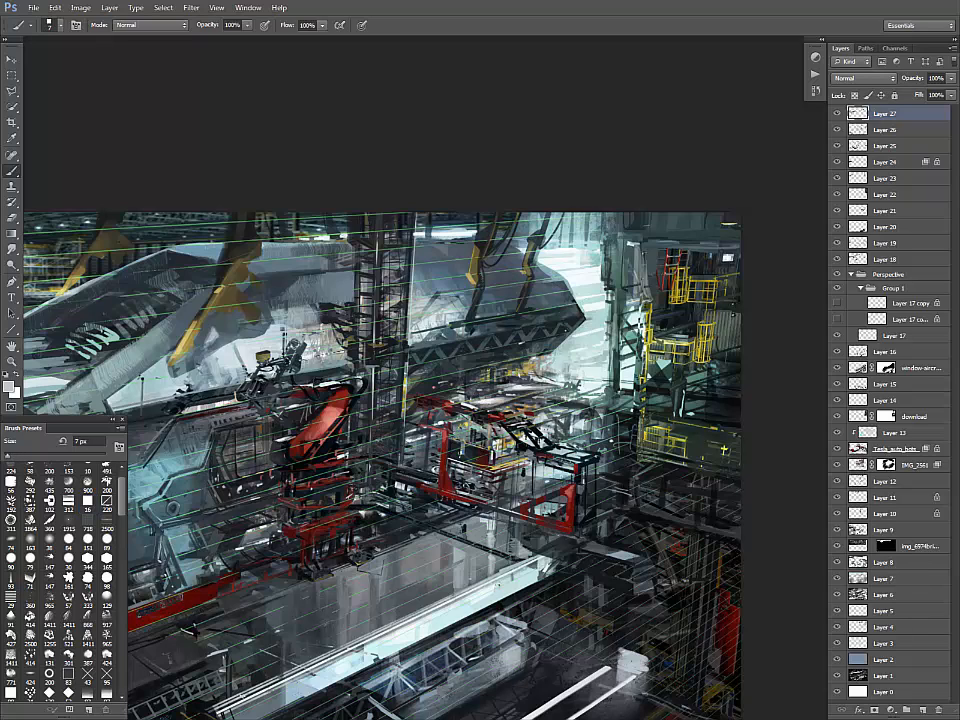
{"action": "left_click", "coordinate": [406, 258], "text": "alt"}
{"action": "left_click", "coordinate": [396, 277], "text": "alt"}
{"action": "left_click", "coordinate": [338, 262], "text": "alt"}
{"action": "left_click", "coordinate": [335, 268], "text": "alt"}
{"action": "left_click_drag", "start_coordinate": [525, 326], "coordinate": [563, 318]}
- Sample further light and grey hull tones and add fine 7 px details to the large ship's body and nose
{"action": "left_click", "coordinate": [556, 325], "text": "alt"}
{"action": "left_click", "coordinate": [551, 317], "text": "alt"}
{"action": "left_click", "coordinate": [315, 258], "text": "alt"}
{"action": "left_click_drag", "start_coordinate": [320, 280], "coordinate": [448, 282]}
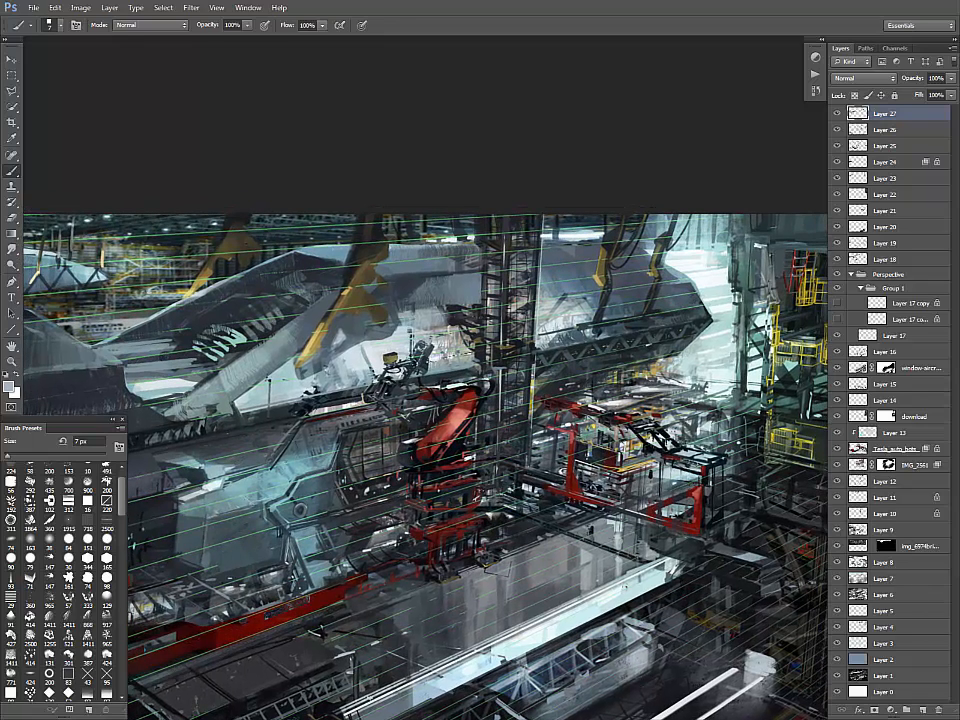
{"action": "left_click", "coordinate": [448, 282], "text": "alt"}
{"action": "left_click", "coordinate": [682, 282], "text": "alt"}
{"action": "left_click", "coordinate": [553, 300], "text": "alt"}
{"action": "left_click", "coordinate": [575, 298], "text": "alt"}
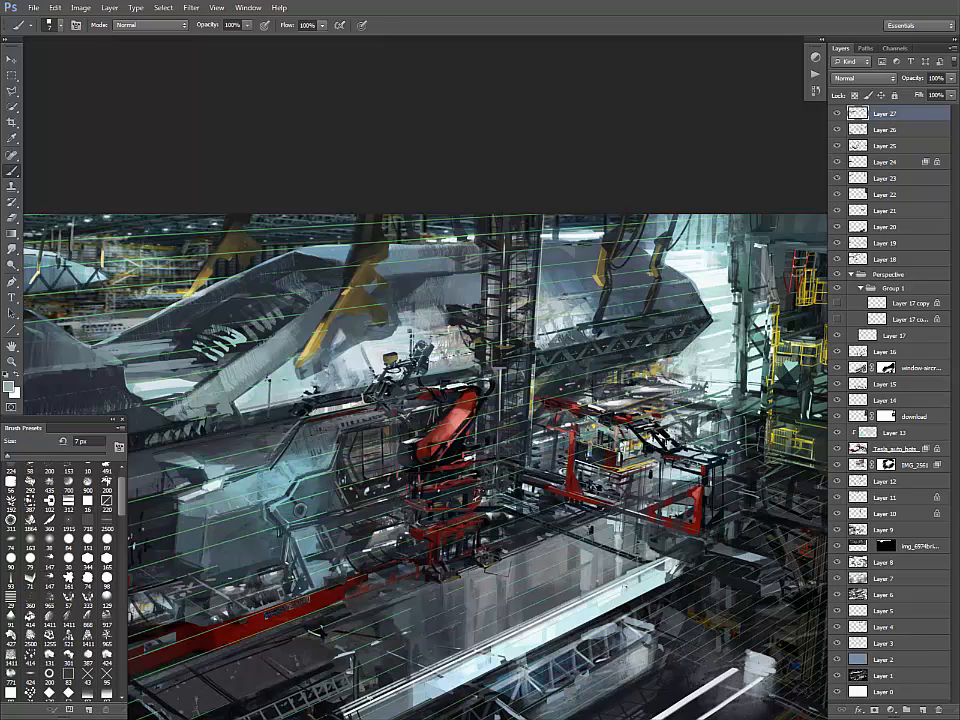
- Enlarge the square brush to 30 px and add dark accents to the large ship
{"action": "key", "text": "bracketright"}
{"action": "key", "text": "bracketright"}
{"action": "key", "text": "bracketright"}
{"action": "key", "text": "bracketright"}
{"action": "key", "text": "bracketright"}
{"action": "key", "text": "bracketright"}
{"action": "key", "text": "bracketright"}
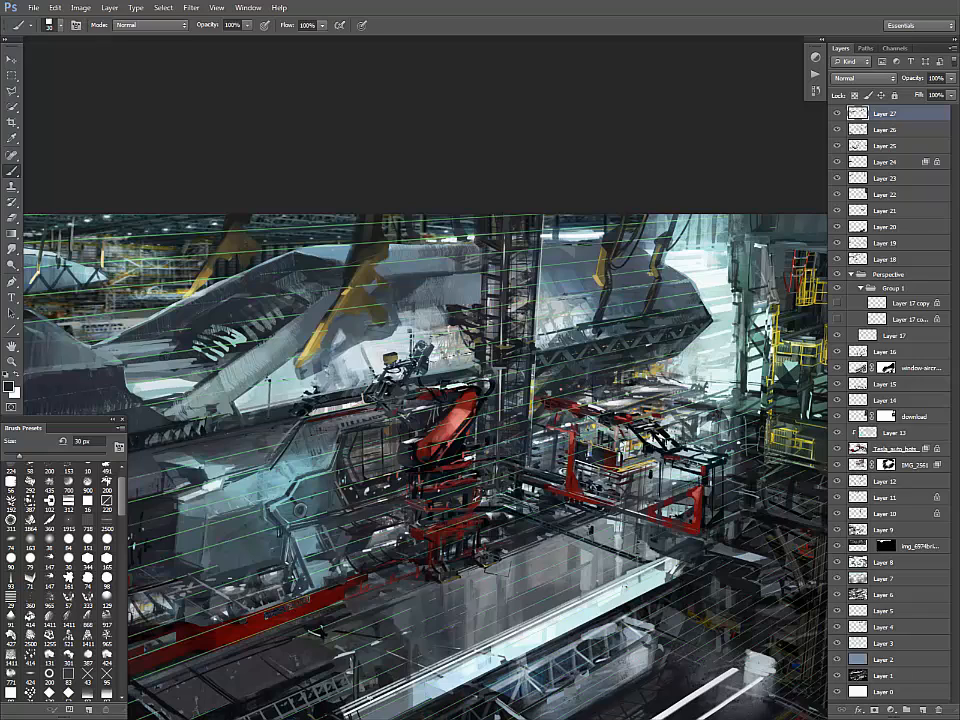
- Lasso an arm-shaped piece beside the large ship's vents and fill it with brown sampled from the overhead clamp
{"action": "left_click_drag", "start_coordinate": [400, 400], "coordinate": [630, 445]}
{"action": "key", "text": "l"}
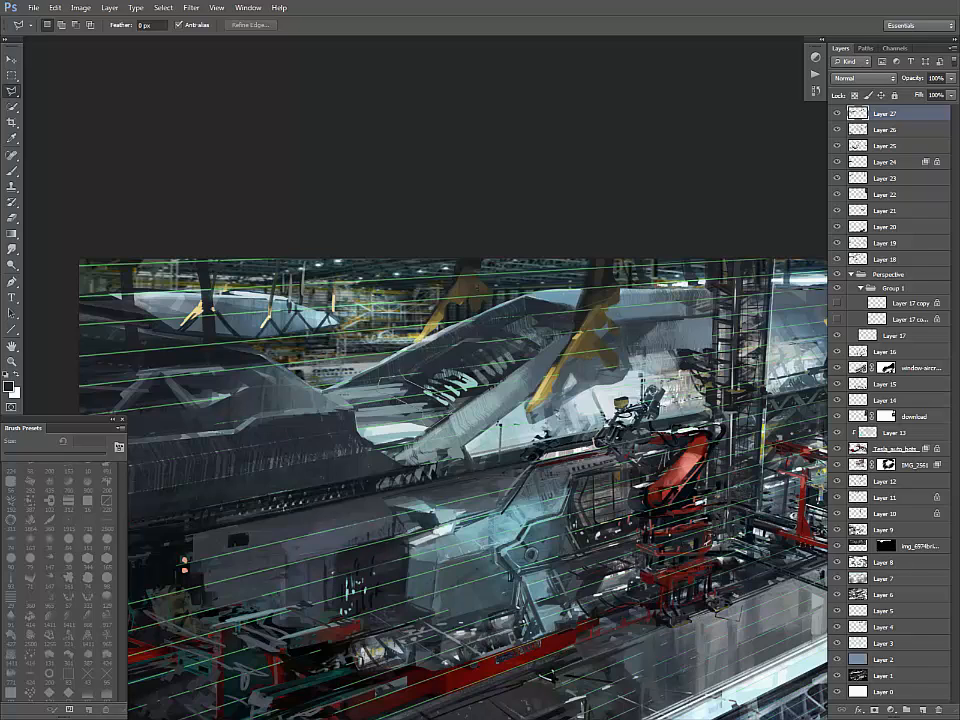
{"action": "left_click", "coordinate": [379, 381]}
{"action": "key", "text": "b"}
{"action": "left_click", "coordinate": [465, 291], "text": "alt"}
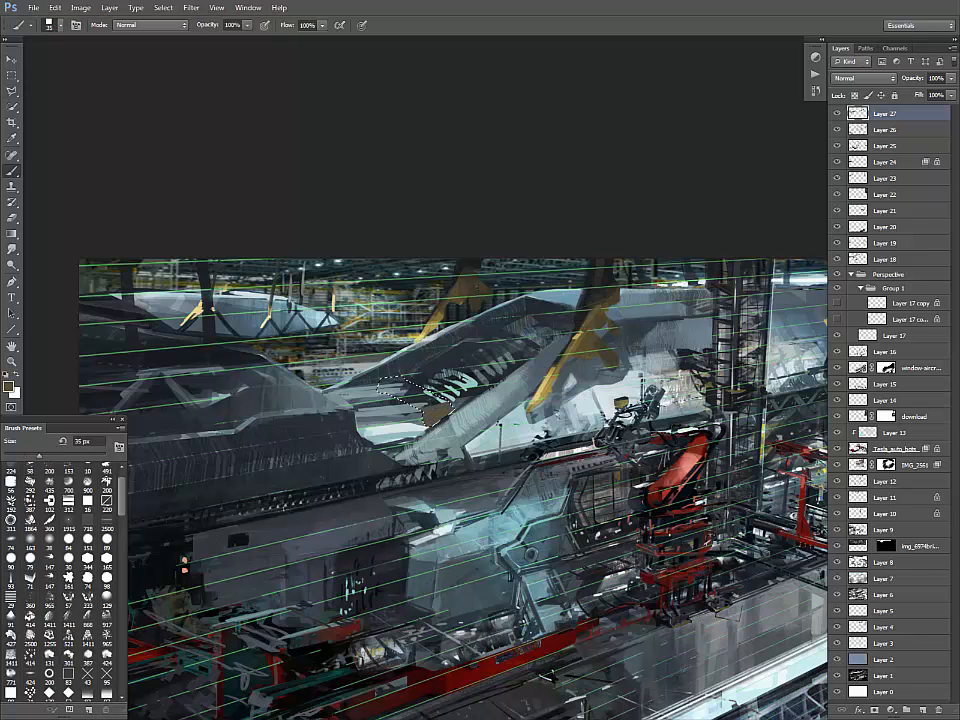
{"action": "key", "text": "bracketright"}
{"action": "key", "text": "bracketright"}
{"action": "key", "text": "bracketright"}
{"action": "key", "text": "bracketright"}
{"action": "key", "text": "bracketright"}
- Sample ochre from the overhead clamp and paint the selected arm's upper face with the square brush at 70 px
{"action": "left_click", "coordinate": [466, 301], "text": "alt"}
{"action": "left_click", "coordinate": [467, 292], "text": "alt"}
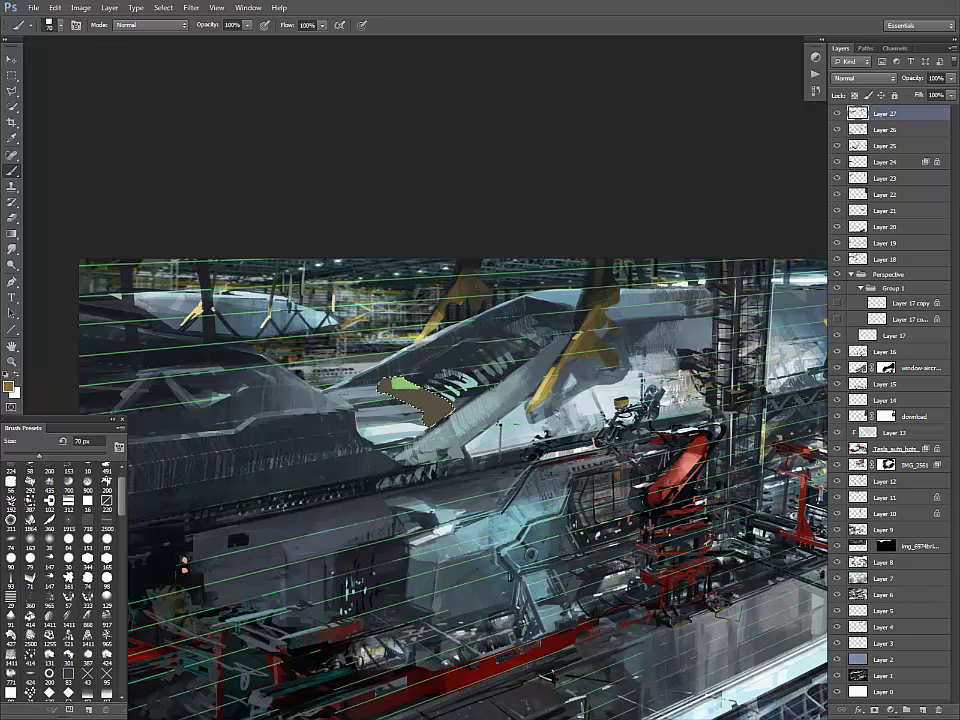
{"action": "left_click", "coordinate": [395, 389], "text": "alt"}
{"action": "left_click_drag", "start_coordinate": [388, 383], "coordinate": [443, 408]}
{"action": "left_click", "coordinate": [410, 388], "text": "alt"}
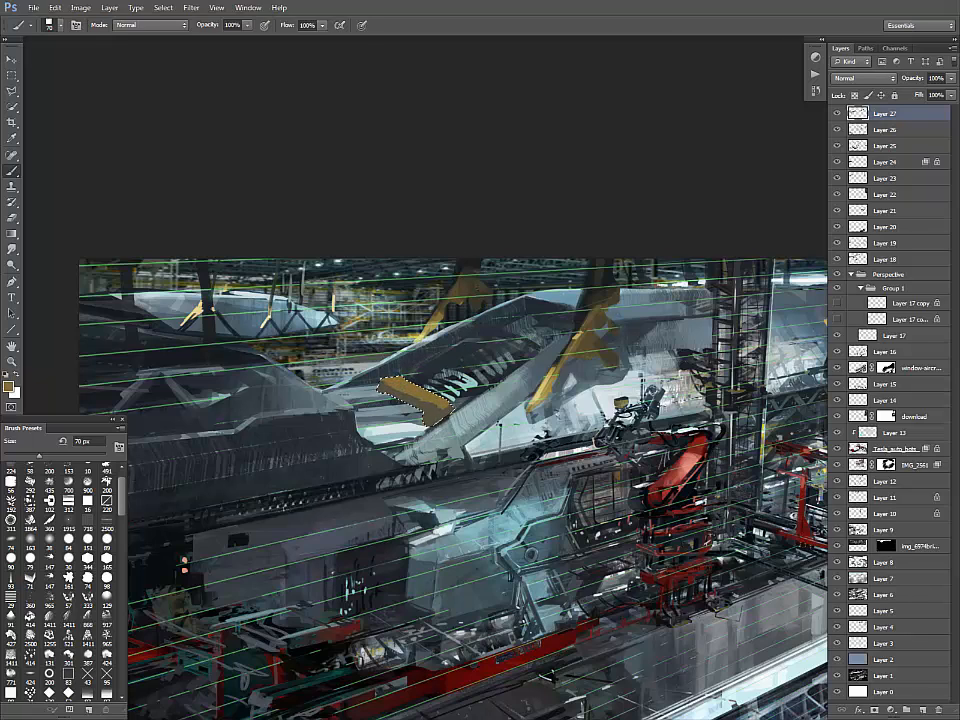
- Texture the yellow arm with pale yellow using the 151 px brush and with a dark tone using the 89 px brush
{"action": "scroll", "coordinate": [88, 564], "scroll_direction": "up", "scroll_amount": 1}
{"action": "left_click", "coordinate": [88, 564]}
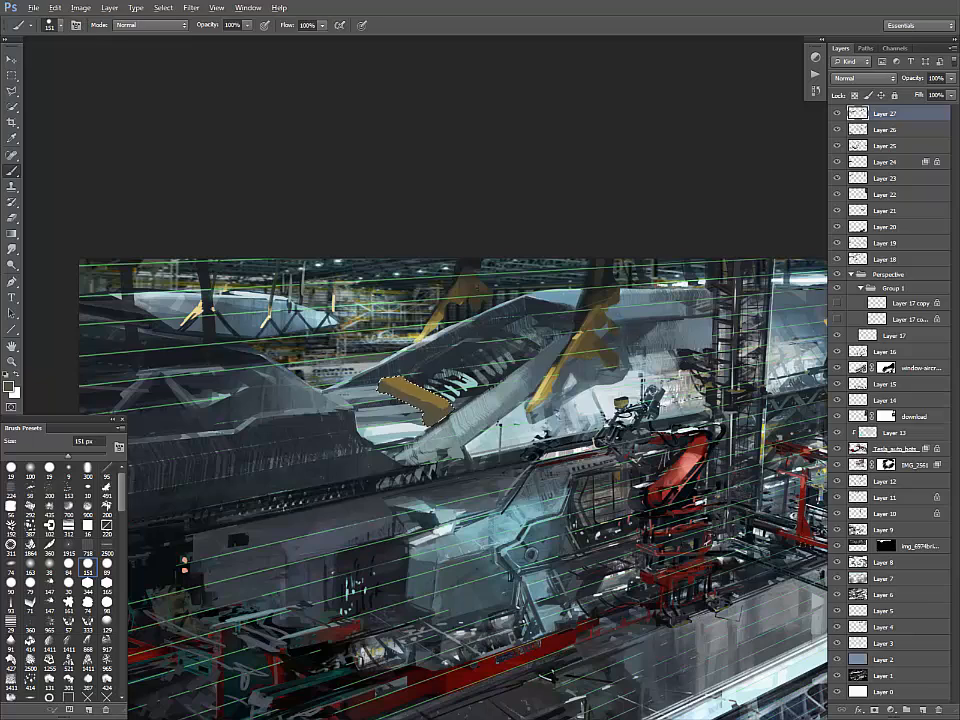
{"action": "left_click", "coordinate": [408, 296], "text": "alt"}
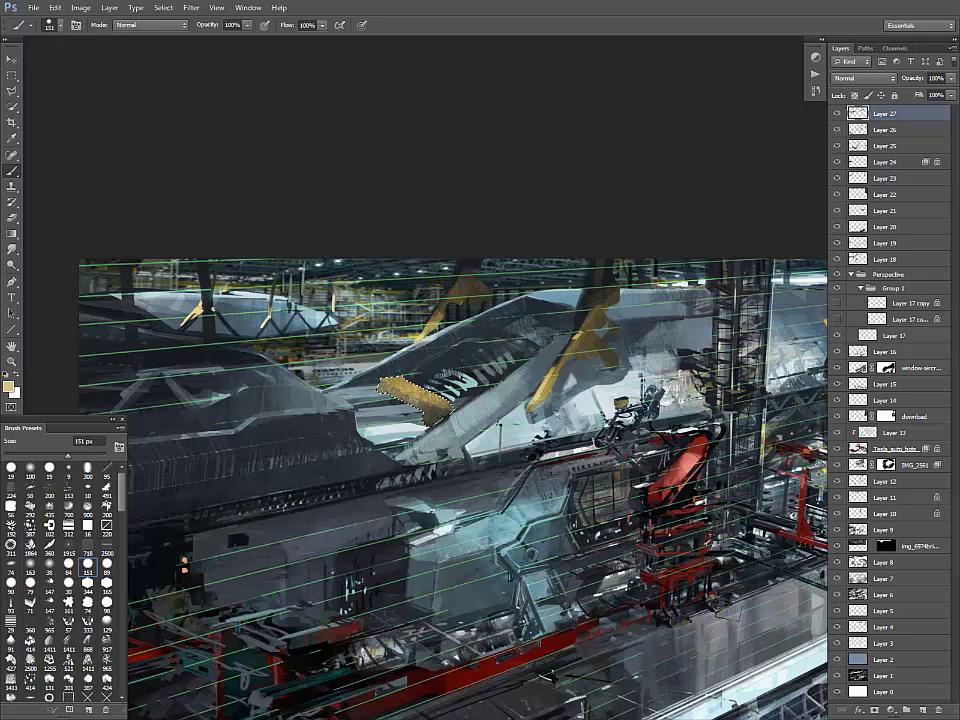
{"action": "left_click", "coordinate": [107, 564]}
{"action": "left_click", "coordinate": [466, 276], "text": "alt"}
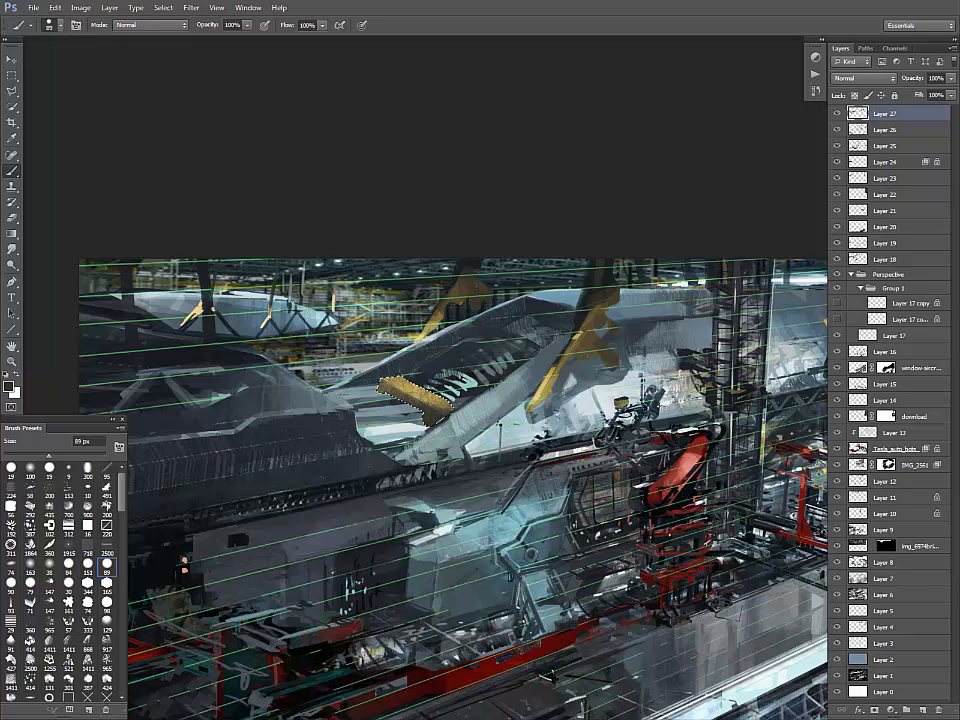
{"action": "left_click", "coordinate": [430, 367], "text": "alt"}
- Shade the yellow arm's lower edge dark and rework its ochre face with a 25 px brush
{"action": "key", "text": "z"}
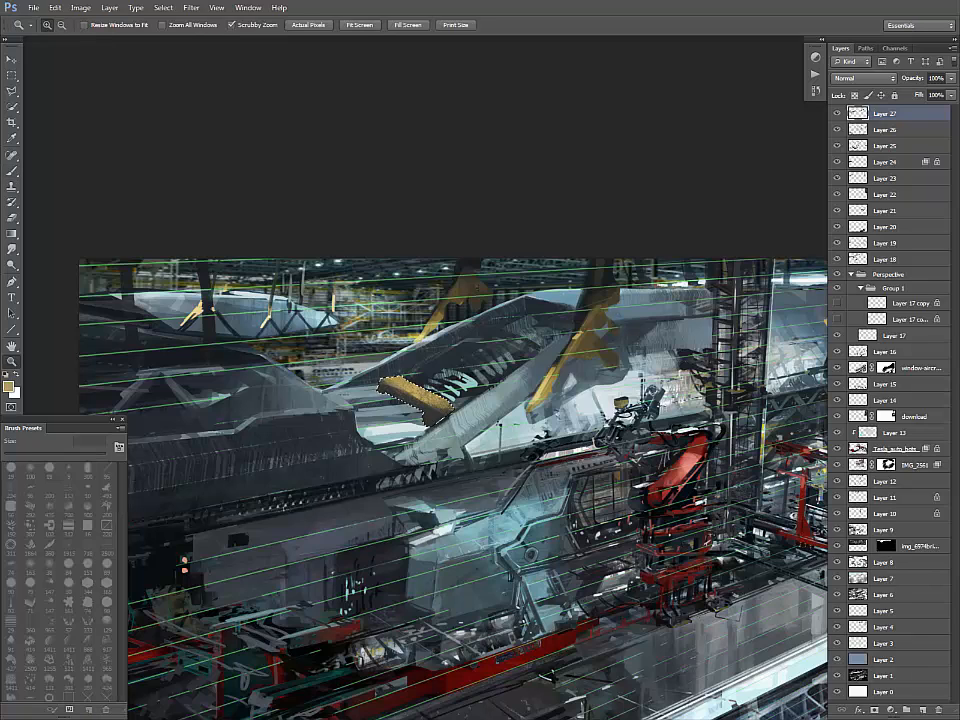
{"action": "key", "text": "b"}
{"action": "left_click", "coordinate": [467, 393], "text": "alt"}
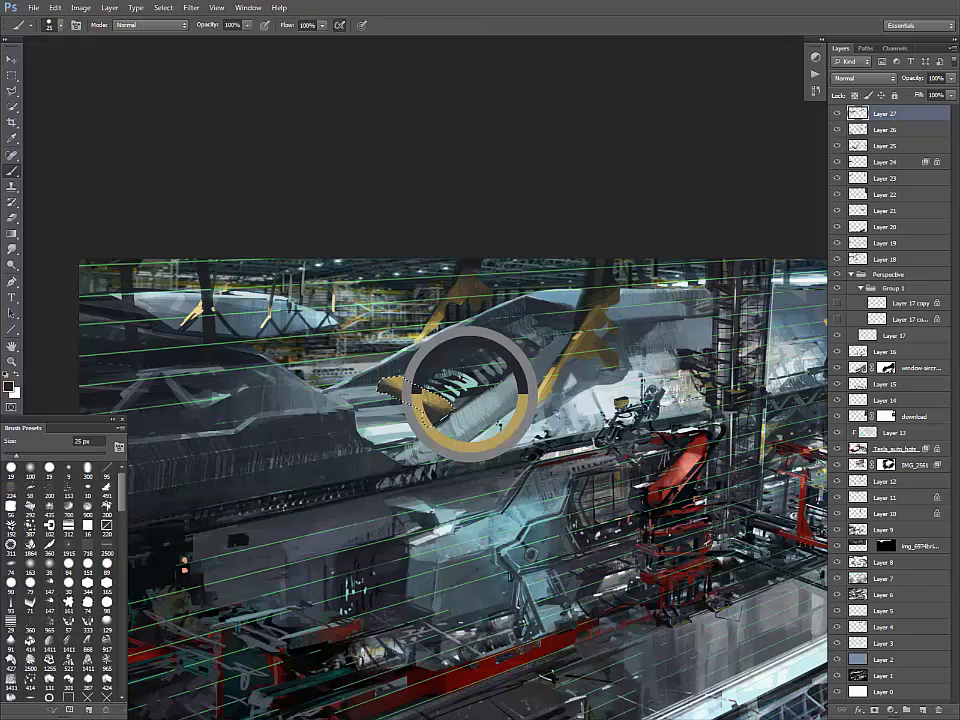
{"action": "left_click_drag", "start_coordinate": [381, 388], "coordinate": [432, 410]}
{"action": "left_click", "coordinate": [418, 392], "text": "alt"}
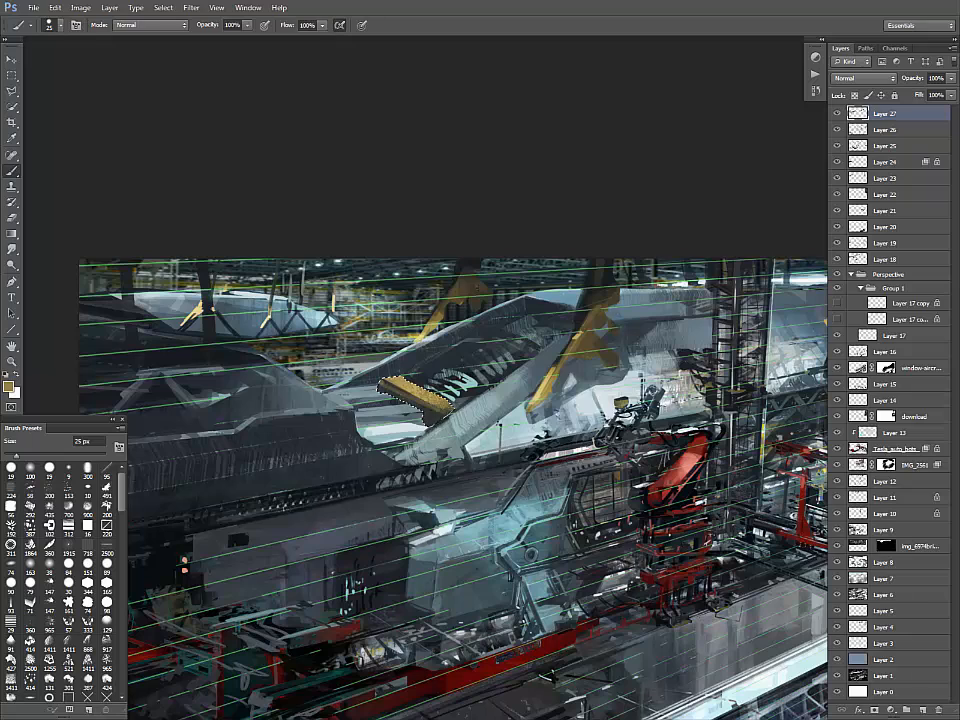
{"action": "left_click", "coordinate": [432, 412], "text": "alt"}
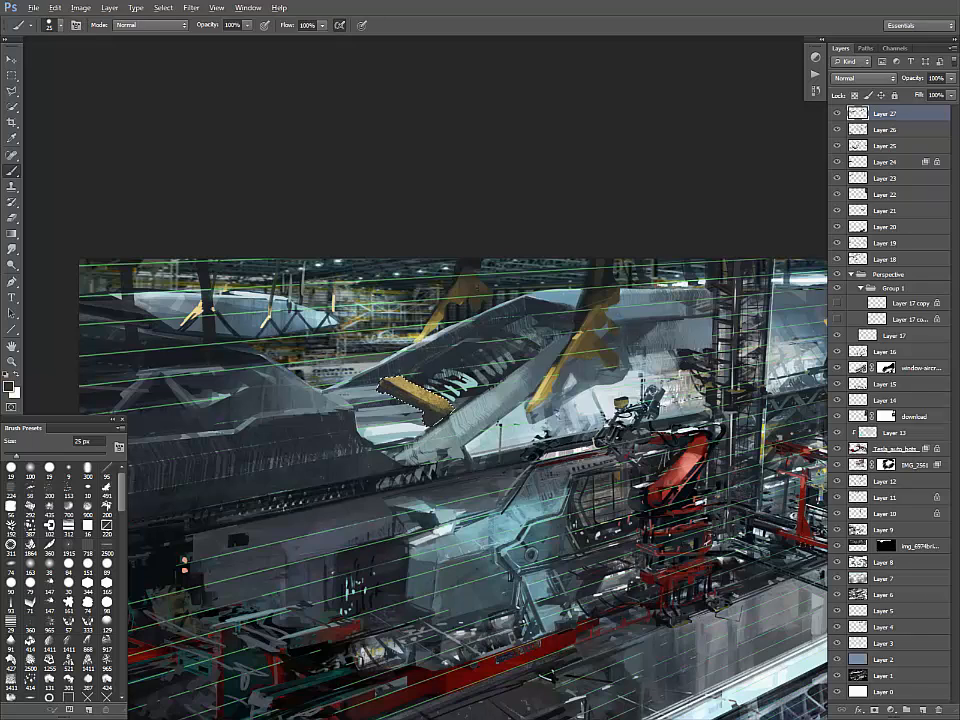
{"action": "left_click_drag", "start_coordinate": [384, 391], "coordinate": [434, 413]}
- Sample a dark hull tone, add fine accents around the yellow arm with a smaller brush, and deselect it
{"action": "left_click", "coordinate": [458, 380], "text": "alt"}
{"action": "key", "text": "bracketleft"}
{"action": "key", "text": "bracketleft"}
{"action": "key", "text": "bracketleft"}
{"action": "key", "text": "bracketleft"}
{"action": "key", "text": "ctrl+space"}
{"action": "key", "text": "ctrl+d"}
{"action": "key", "text": "d"}
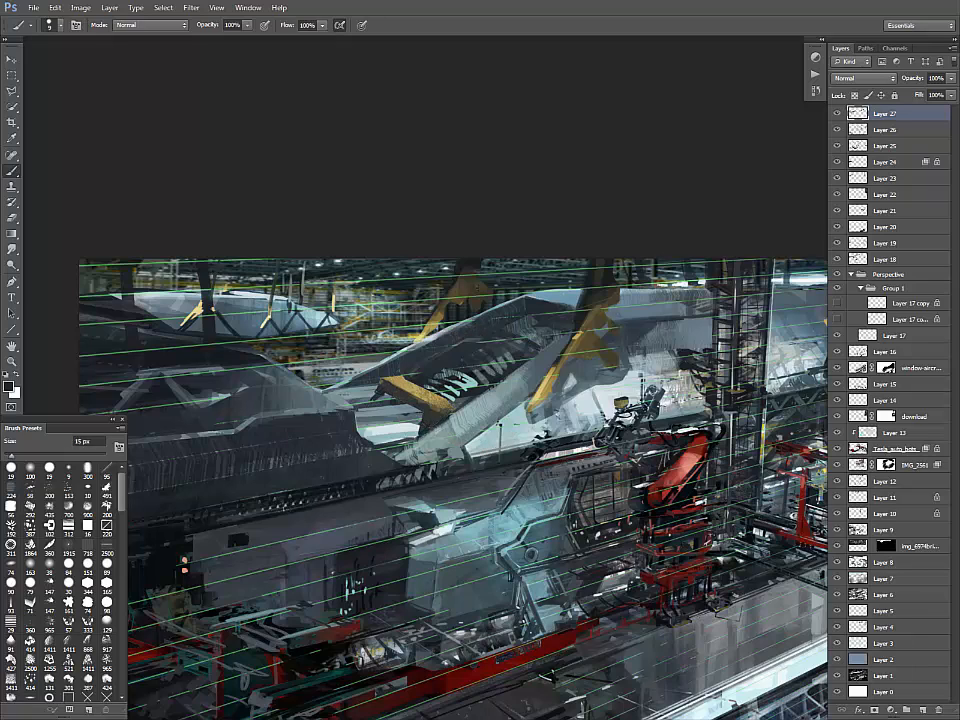
- Enlarge the brush to 25 px and paint dark accents on the large ship's hull beside the yellow arm
{"action": "key", "text": "bracketright"}
{"action": "key", "text": "bracketright"}
{"action": "key", "text": "bracketright"}
{"action": "key", "text": "bracketright"}
{"action": "key", "text": "bracketright"}
{"action": "key", "text": "bracketright"}
{"action": "key", "text": "bracketleft"}
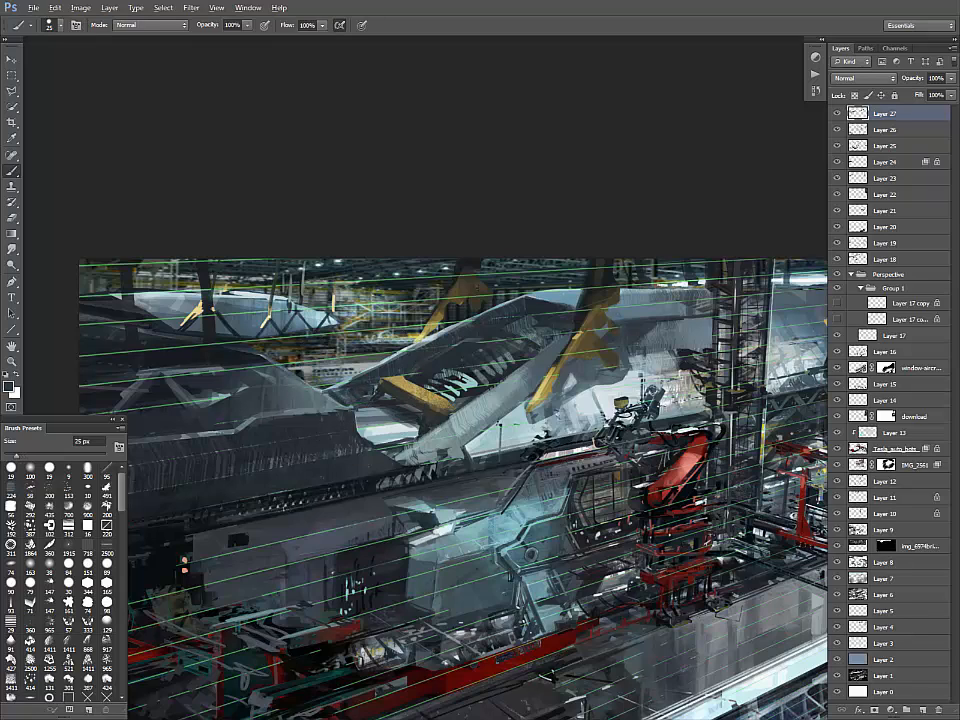
- Refine the yellow arm lying on the large ship's hull with sampled tones and a 20 px brush
{"action": "left_click", "coordinate": [335, 306], "text": "alt"}
{"action": "left_click", "coordinate": [423, 425], "text": "alt"}
{"action": "key", "text": "bracketleft"}
{"action": "key", "text": "bracketleft"}
{"action": "key", "text": "bracketleft"}
{"action": "key", "text": "bracketleft"}
{"action": "left_click", "coordinate": [303, 300], "text": "alt"}
{"action": "left_click", "coordinate": [329, 293], "text": "alt"}
{"action": "left_click", "coordinate": [438, 391], "text": "alt"}
{"action": "left_click", "coordinate": [436, 392], "text": "alt"}
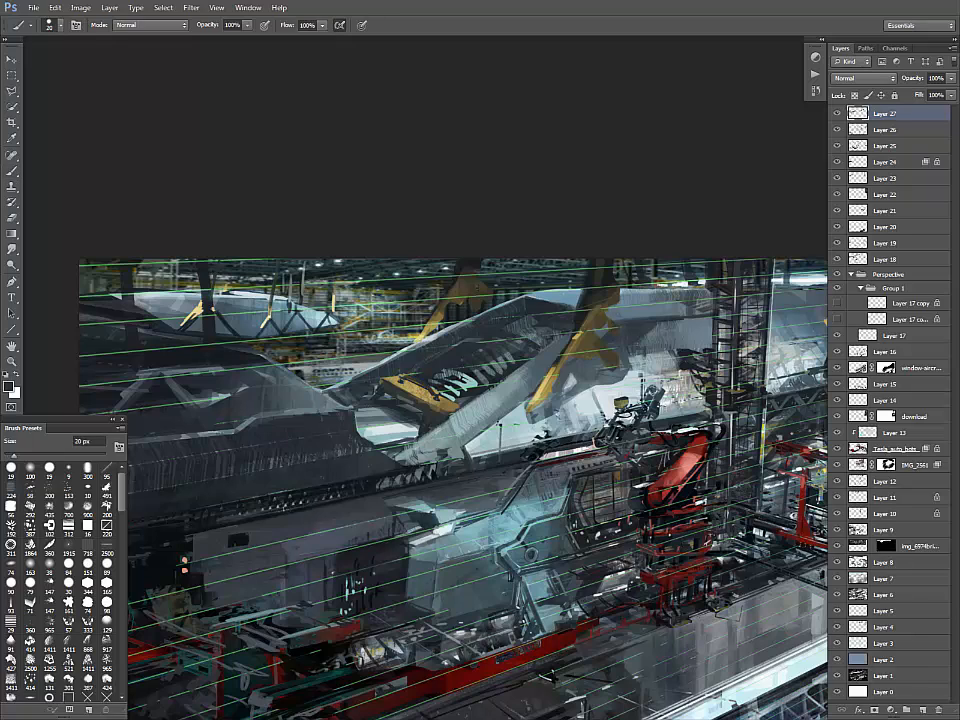
- Lasso the yellow arm's body, paint shading inside it with sampled hull and ochre tones, and deselect it
{"action": "key", "text": "d"}
{"action": "key", "text": "l"}
{"action": "key", "text": "b"}
{"action": "left_click", "coordinate": [444, 407], "text": "alt"}
{"action": "mouse_move", "coordinate": [435, 392]}
{"action": "left_mouse_down"}
{"action": "mouse_move", "coordinate": [405, 374]}
{"action": "mouse_move", "coordinate": [428, 382]}
{"action": "mouse_move", "coordinate": [383, 390]}
{"action": "left_mouse_up"}
{"action": "left_click", "coordinate": [437, 362], "text": "alt"}
{"action": "left_click", "coordinate": [424, 388], "text": "alt"}
{"action": "key", "text": "ctrl+d"}
{"action": "left_click", "coordinate": [375, 386], "text": "alt"}
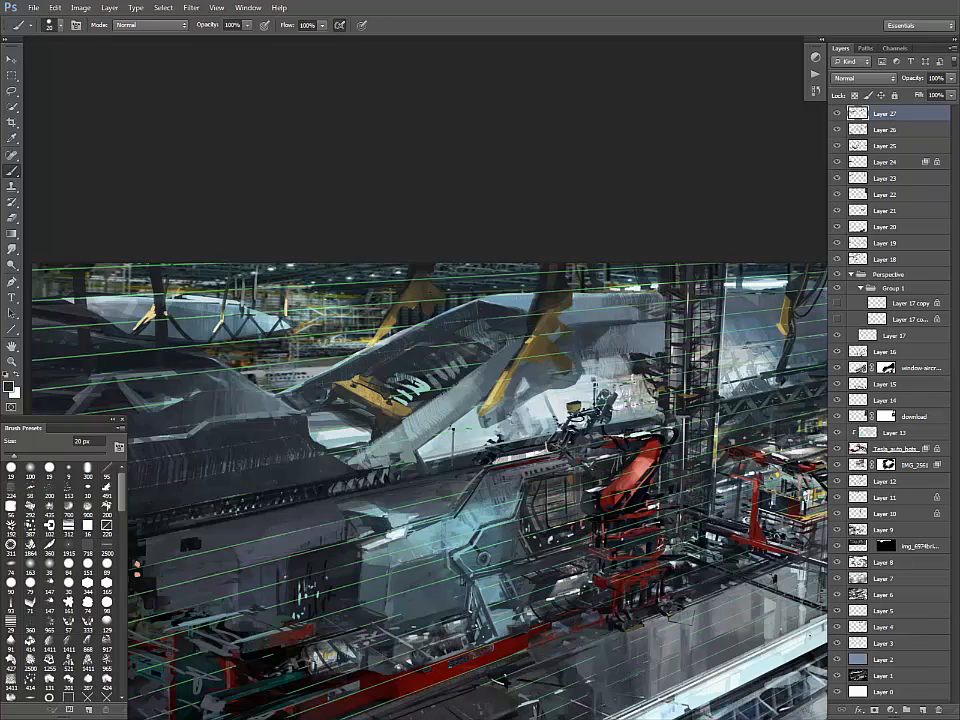
- On a new layer, draw two thin, light vertical cables from the ceiling to the yellow arm with a 7 px brush
{"action": "left_click", "coordinate": [414, 388], "text": "alt"}
{"action": "key", "text": "bracketleft"}
{"action": "key", "text": "bracketleft"}
{"action": "key", "text": "bracketleft"}
{"action": "key", "text": "bracketleft"}
{"action": "key", "text": "ctrl+shift+alt+n"}
{"action": "left_click_drag", "start_coordinate": [357, 263], "coordinate": [357, 381]}
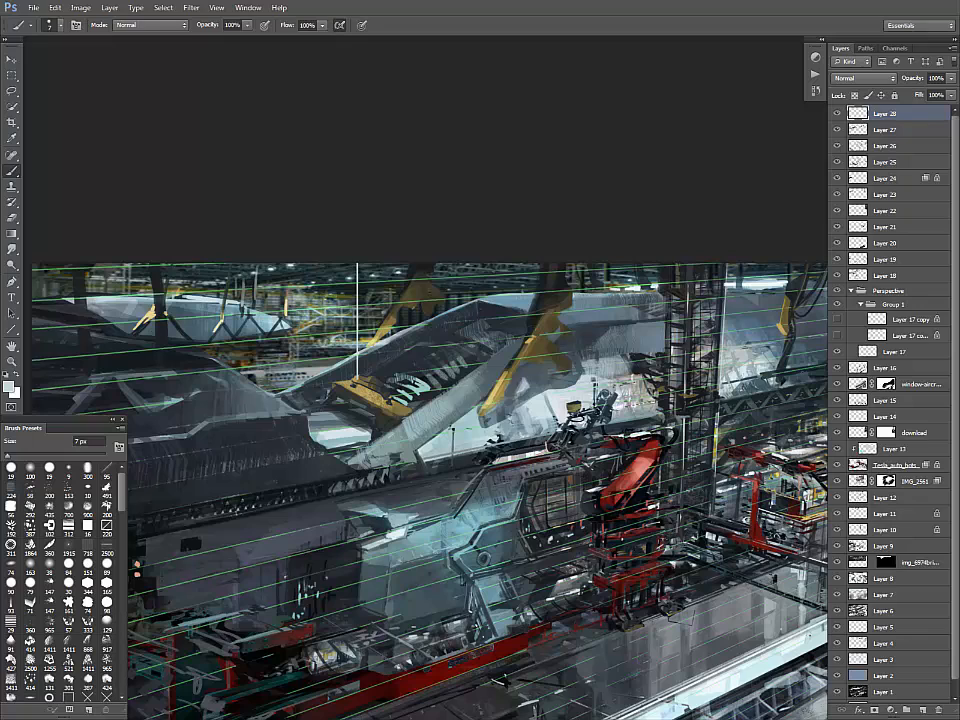
{"action": "left_click_drag", "start_coordinate": [389, 263], "coordinate": [389, 394]}
- Transform the cables, skewing them slightly so they tilt toward the yellow arm
{"action": "key", "text": "ctrl+t"}
{"action": "mouse_move", "coordinate": [440, 245]}
{"action": "left_mouse_down"}
{"action": "mouse_move", "coordinate": [400, 222]}
{"action": "mouse_move", "coordinate": [372, 222]}
{"action": "left_mouse_up"}
{"action": "key", "text": "Escape"}
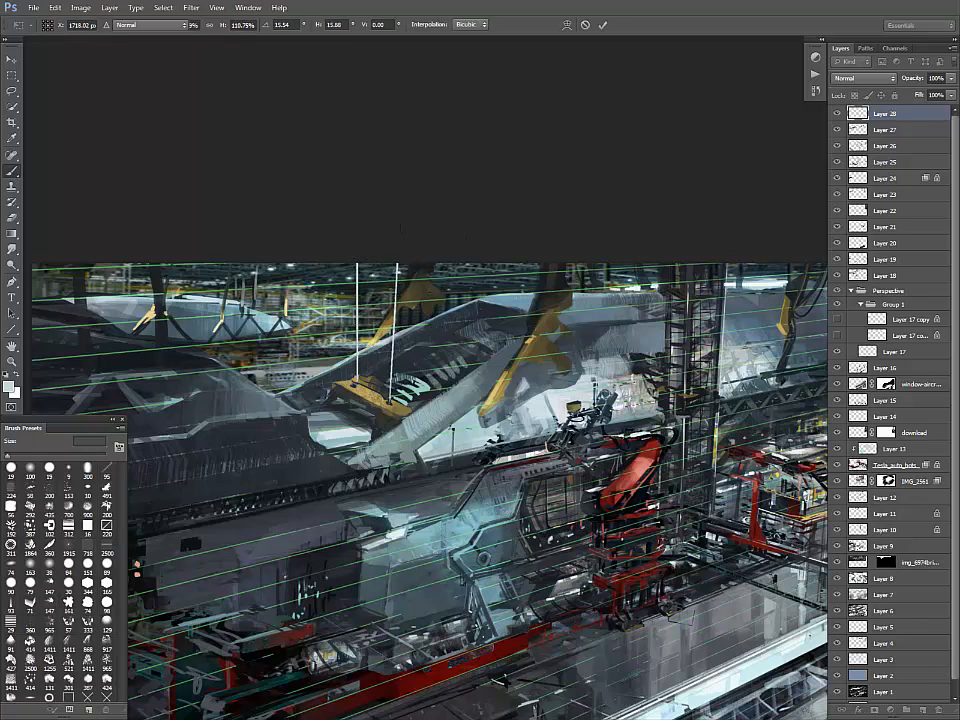
{"action": "key", "text": "ctrl+t"}
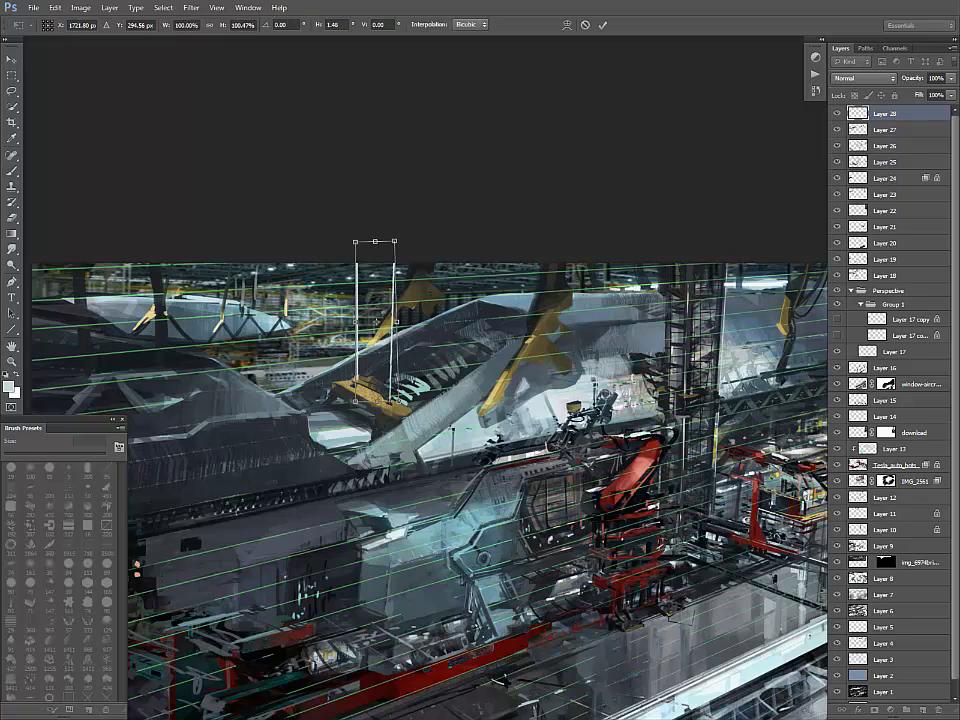
{"action": "key", "text": "Escape"}
- Lock the cable layer's transparency and darken the upper and lower ends of both cables with a 70 px black brush
{"action": "key", "text": "x"}
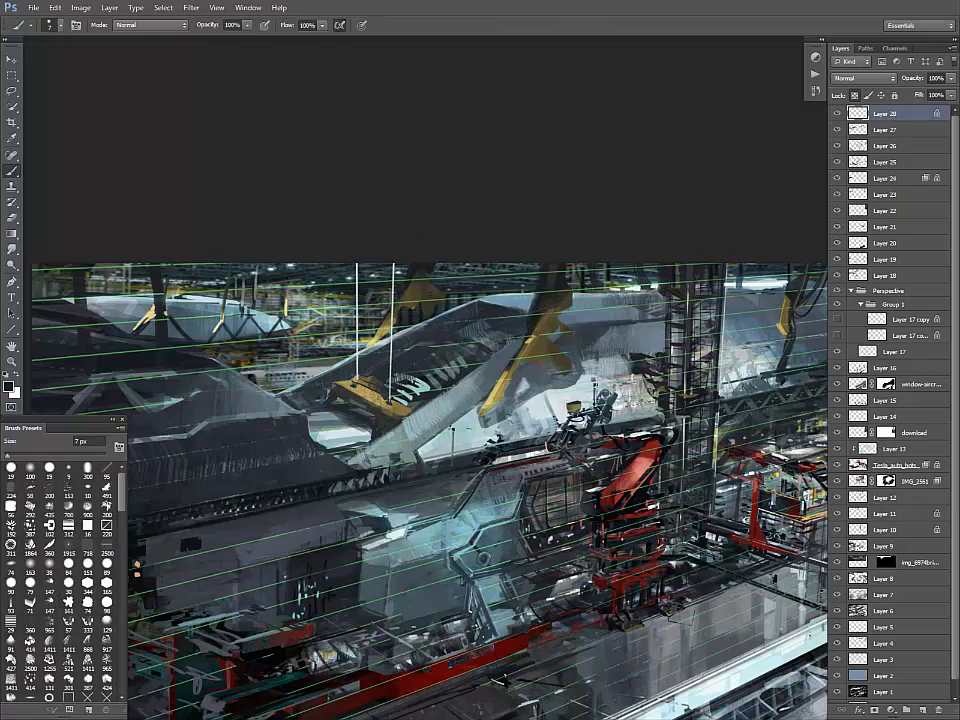
{"action": "key", "text": "bracketright"}
{"action": "key", "text": "bracketright"}
{"action": "key", "text": "bracketright"}
{"action": "key", "text": "bracketright"}
{"action": "key", "text": "bracketright"}
{"action": "key", "text": "bracketright"}
{"action": "key", "text": "bracketright"}
{"action": "key", "text": "bracketright"}
{"action": "left_click_drag", "start_coordinate": [392, 262], "coordinate": [392, 314]}
{"action": "left_click_drag", "start_coordinate": [357, 262], "coordinate": [357, 324]}
{"action": "mouse_move", "coordinate": [393, 262]}
{"action": "left_mouse_down"}
{"action": "mouse_move", "coordinate": [393, 292]}
{"action": "mouse_move", "coordinate": [357, 323]}
{"action": "mouse_move", "coordinate": [391, 355]}
{"action": "left_mouse_up"}
{"action": "left_click_drag", "start_coordinate": [390, 403], "coordinate": [391, 372]}
{"action": "left_click_drag", "start_coordinate": [357, 381], "coordinate": [357, 368]}
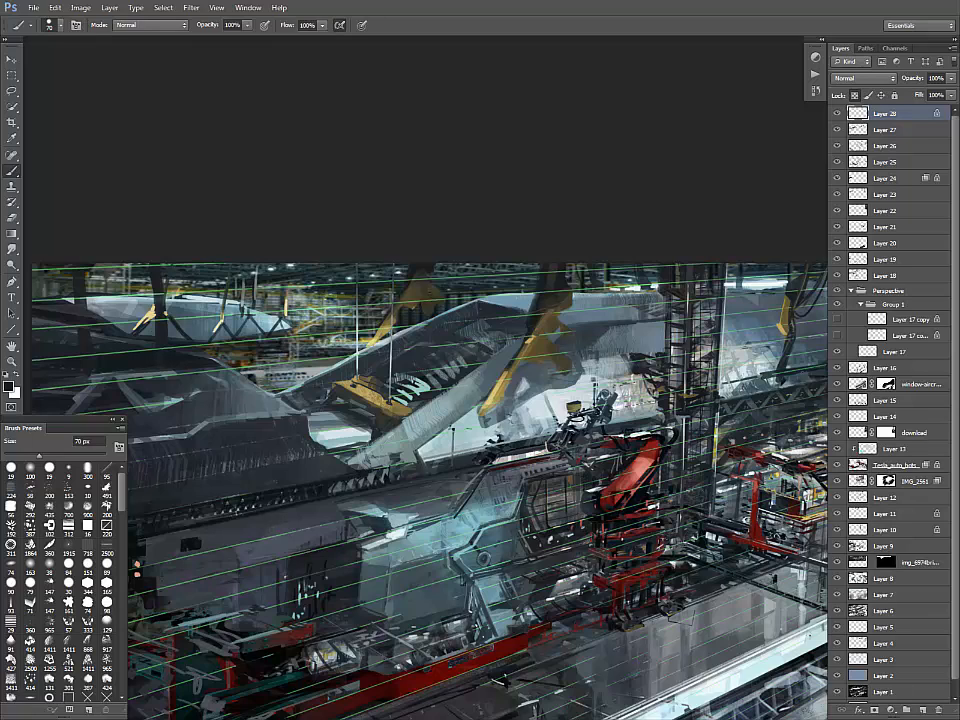
- Check the contents of Layer 28 and Layer 27, and add a new layer directly above Layer 27
{"action": "left_click", "coordinate": [837, 113]}
{"action": "left_click", "coordinate": [837, 113]}
{"action": "left_click", "coordinate": [837, 129]}
{"action": "left_click", "coordinate": [837, 129]}
{"action": "left_click", "coordinate": [886, 130]}
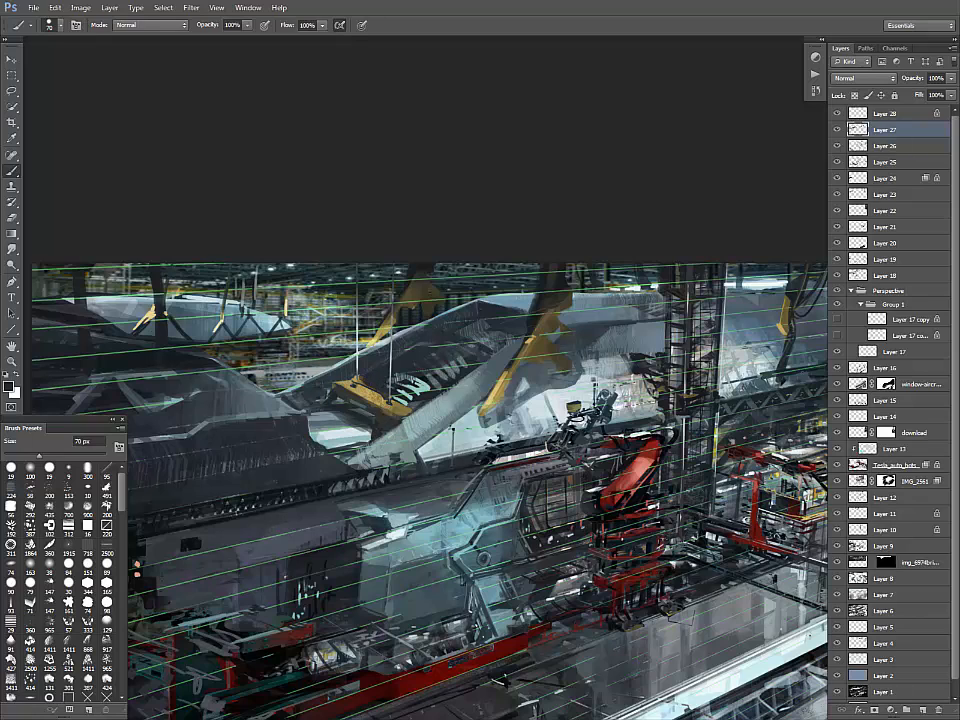
{"action": "key", "text": "ctrl+shift+alt+n"}
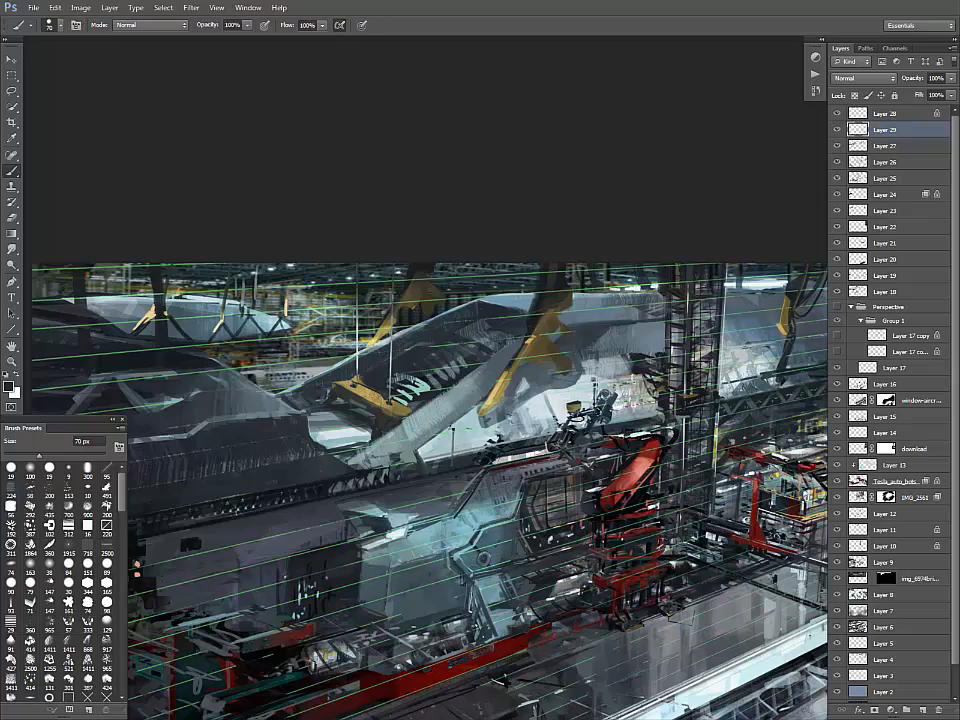
- Hide the Perspective group to remove the green guide lines from the painting
{"action": "left_click", "coordinate": [837, 307]}
{"action": "key", "text": "ctrl+minus"}
{"action": "key", "text": "ctrl+minus"}
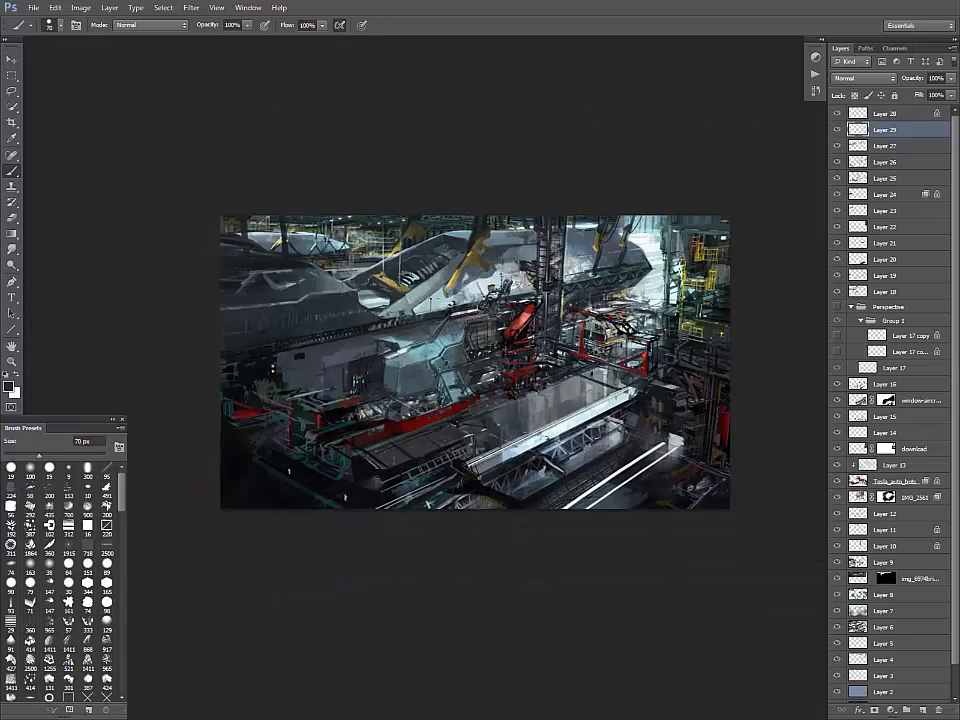
{"action": "key", "text": "ctrl+plus"}
{"action": "left_click_drag", "start_coordinate": [460, 330], "coordinate": [524, 403]}
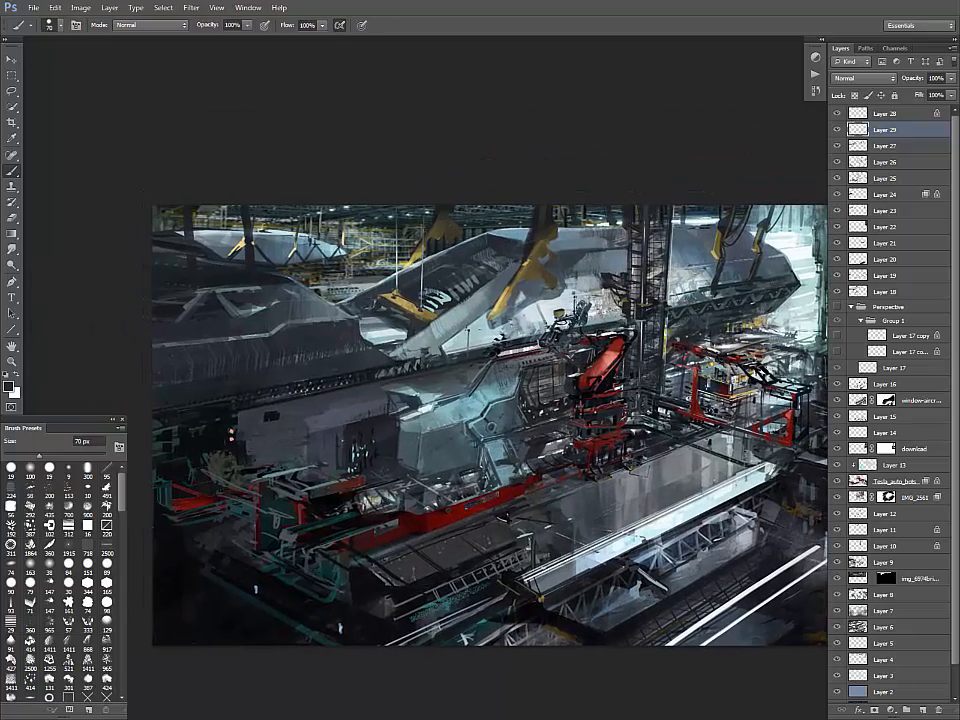
- On Layer 27, lasso the yellow arm and skew and reposition it along the ship's hull, then deselect it
{"action": "left_click", "coordinate": [837, 130]}
{"action": "left_click", "coordinate": [837, 130]}
{"action": "left_click", "coordinate": [837, 146]}
{"action": "left_click", "coordinate": [837, 146]}
{"action": "left_click", "coordinate": [886, 146]}
{"action": "key", "text": "l"}
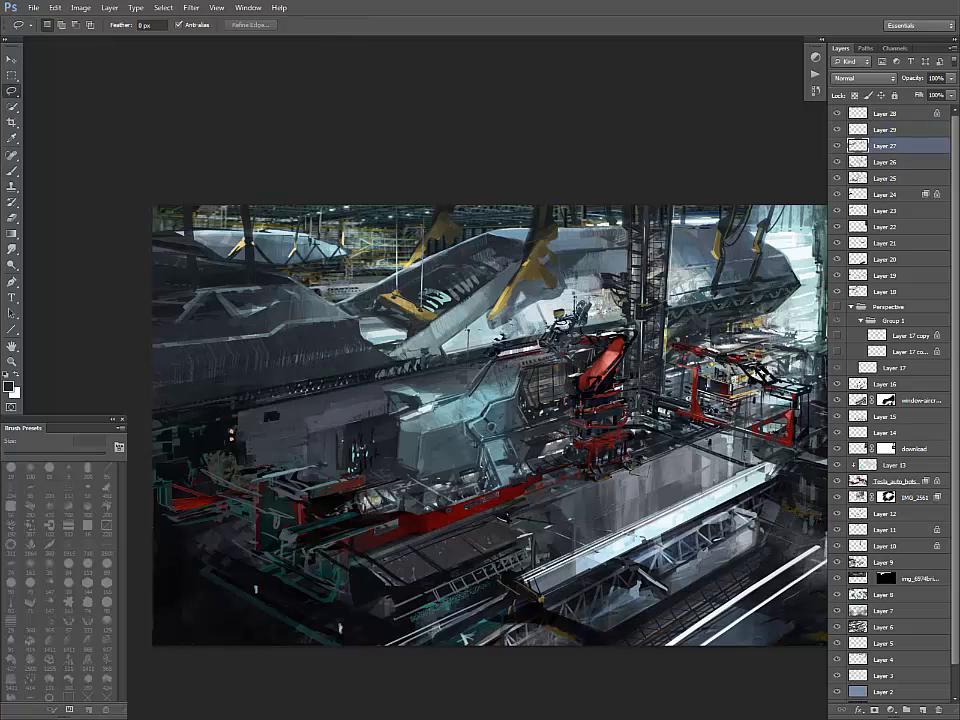
{"action": "mouse_move", "coordinate": [380, 287]}
{"action": "left_mouse_down"}
{"action": "mouse_move", "coordinate": [364, 318]}
{"action": "mouse_move", "coordinate": [388, 288]}
{"action": "left_mouse_up"}
{"action": "key", "text": "ctrl+t"}
{"action": "mouse_move", "coordinate": [458, 319]}
{"action": "left_mouse_down"}
{"action": "mouse_move", "coordinate": [469, 310]}
{"action": "mouse_move", "coordinate": [459, 309]}
{"action": "left_mouse_up"}
{"action": "left_click_drag", "start_coordinate": [409, 281], "coordinate": [409, 284]}
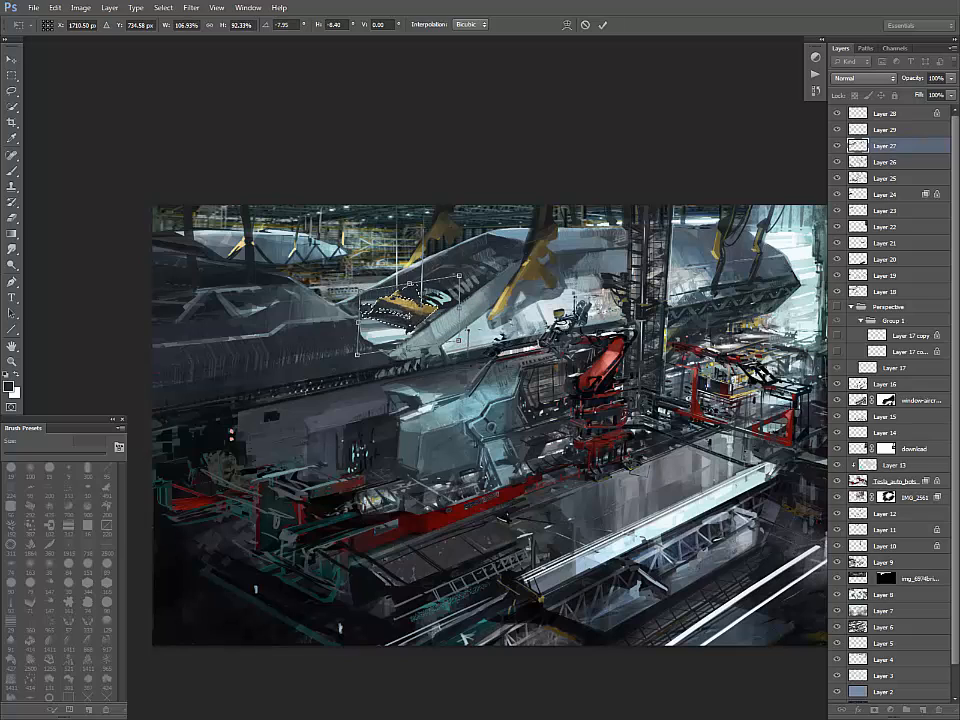
{"action": "left_click_drag", "start_coordinate": [459, 309], "coordinate": [452, 312]}
{"action": "mouse_move", "coordinate": [432, 317]}
{"action": "left_mouse_down"}
{"action": "mouse_move", "coordinate": [461, 313]}
{"action": "mouse_move", "coordinate": [419, 302]}
{"action": "mouse_move", "coordinate": [361, 330]}
{"action": "mouse_move", "coordinate": [412, 321]}
{"action": "left_mouse_up"}
{"action": "key", "text": "Return"}
{"action": "key", "text": "ctrl+d"}
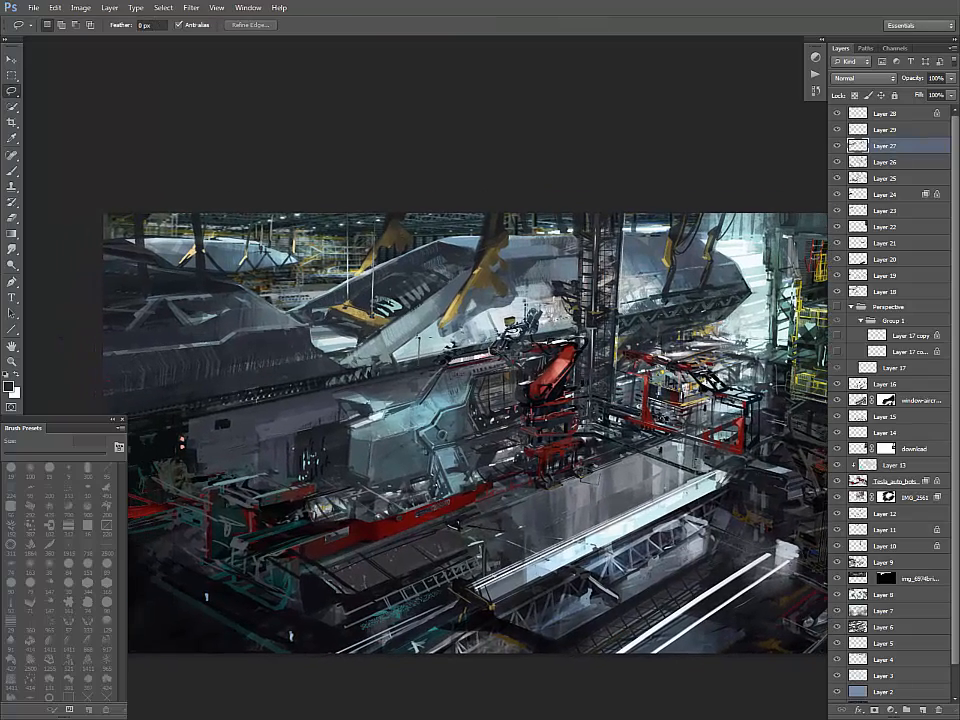
- Lasso a small shape on top of the left ship and paint it with ochre sampled from the yellow arms
{"action": "key", "text": "b"}
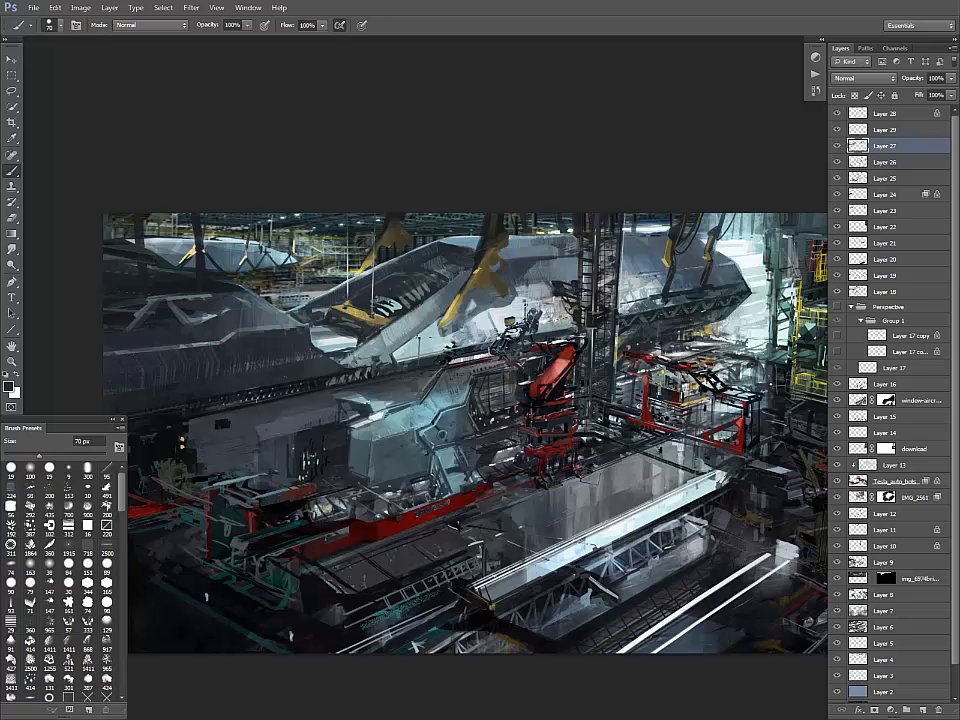
{"action": "key", "text": "l"}
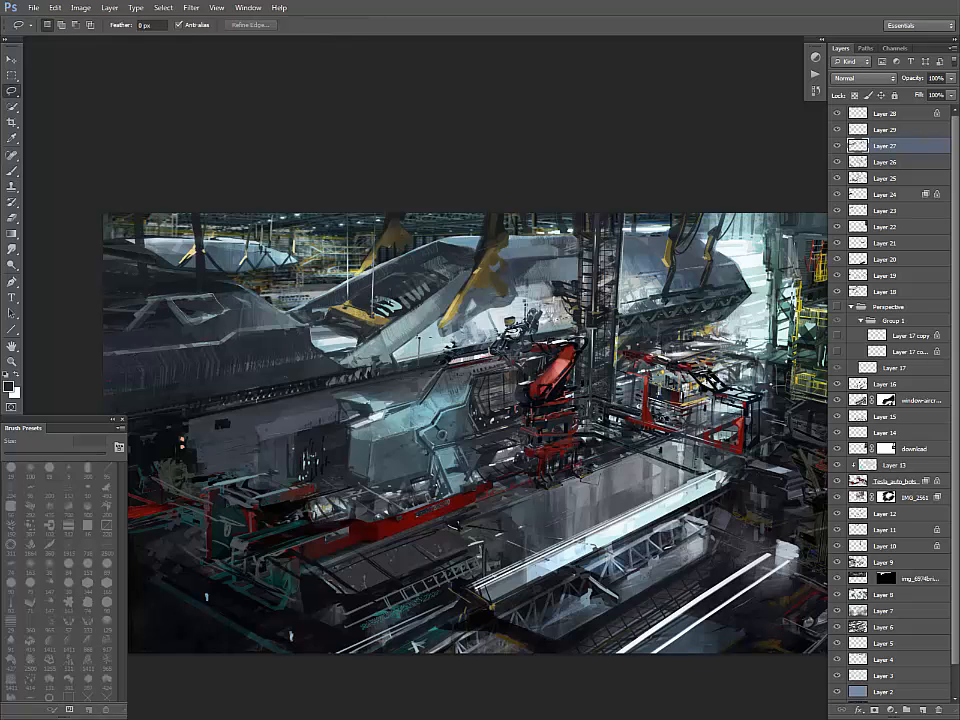
{"action": "key", "text": "b"}
{"action": "key", "text": "l"}
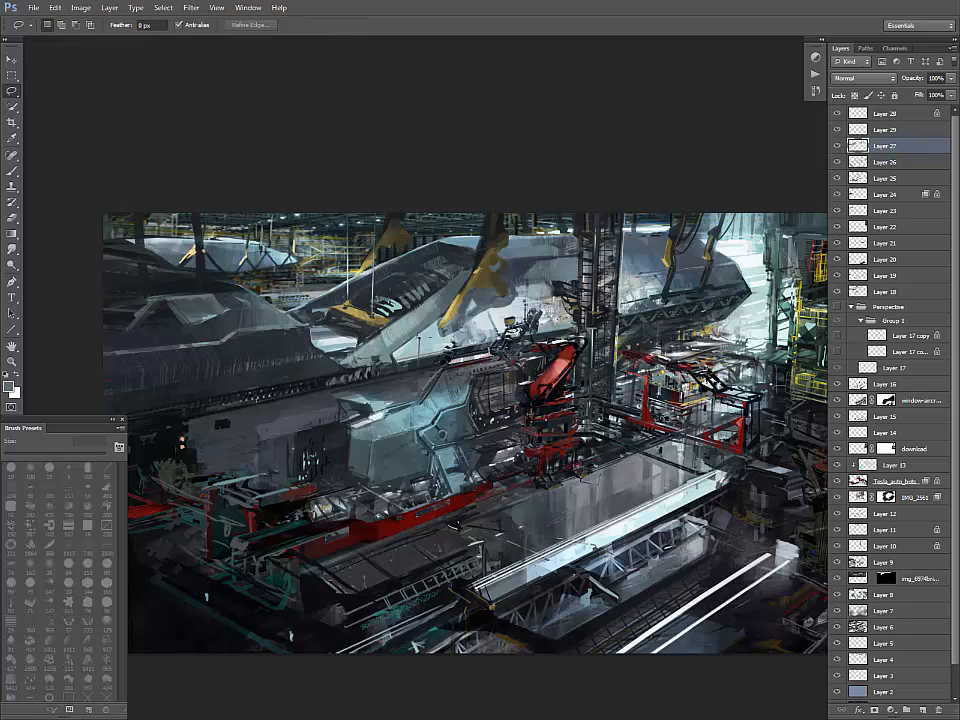
{"action": "mouse_move", "coordinate": [181, 291]}
{"action": "left_mouse_down"}
{"action": "mouse_move", "coordinate": [210, 285]}
{"action": "mouse_move", "coordinate": [184, 290]}
{"action": "left_mouse_up"}
{"action": "key", "text": "b"}
{"action": "left_click", "coordinate": [352, 313], "text": "alt"}
{"action": "left_click", "coordinate": [476, 272], "text": "alt"}
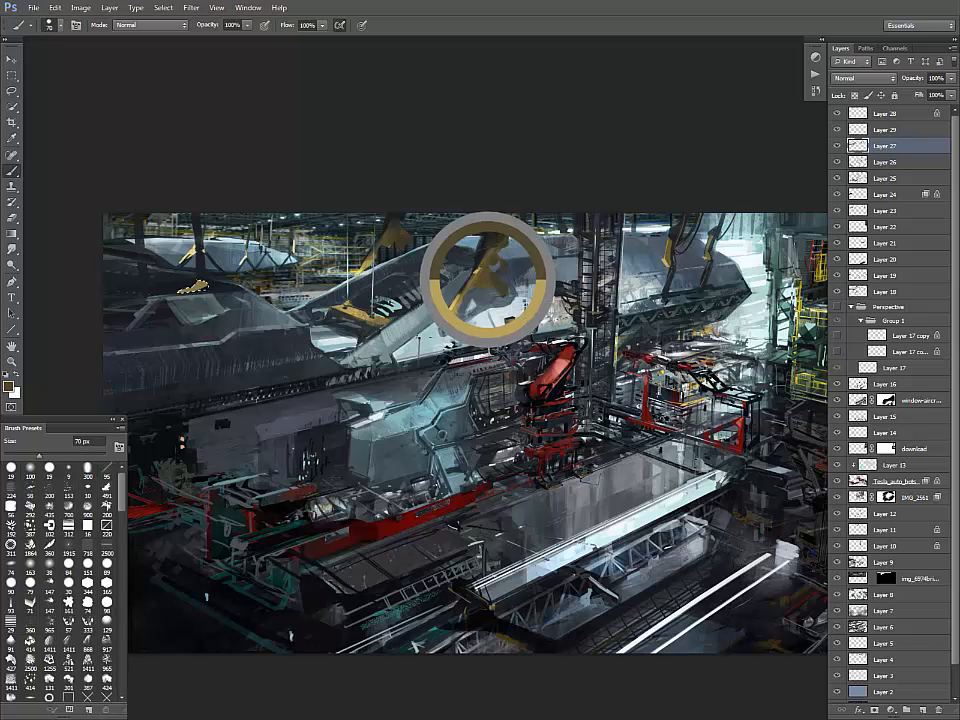
{"action": "key", "text": "l"}
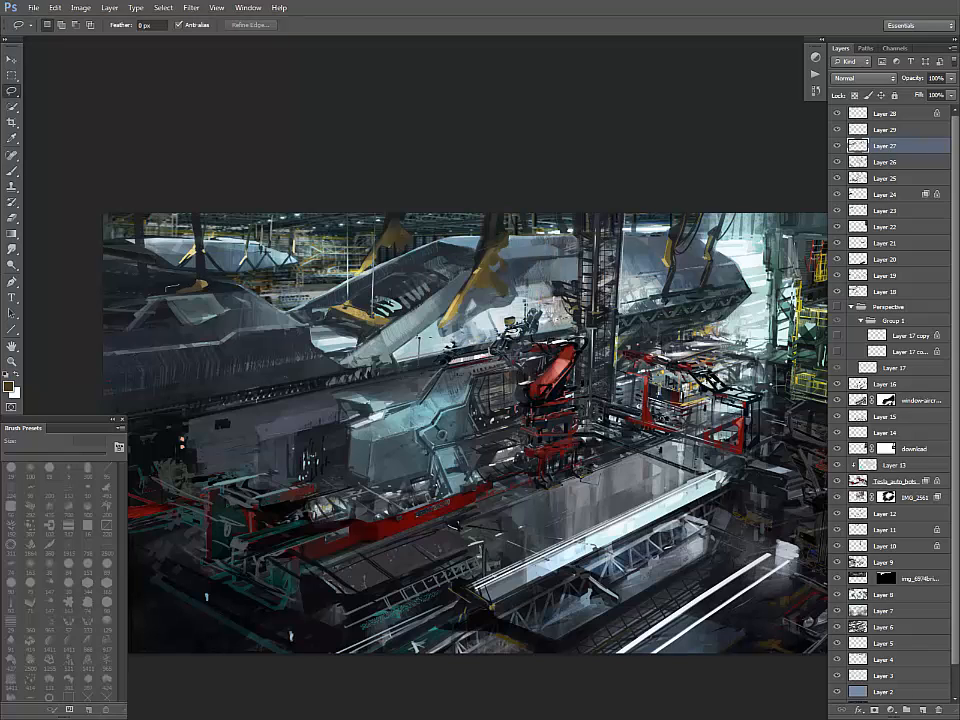
{"action": "key", "text": "b"}
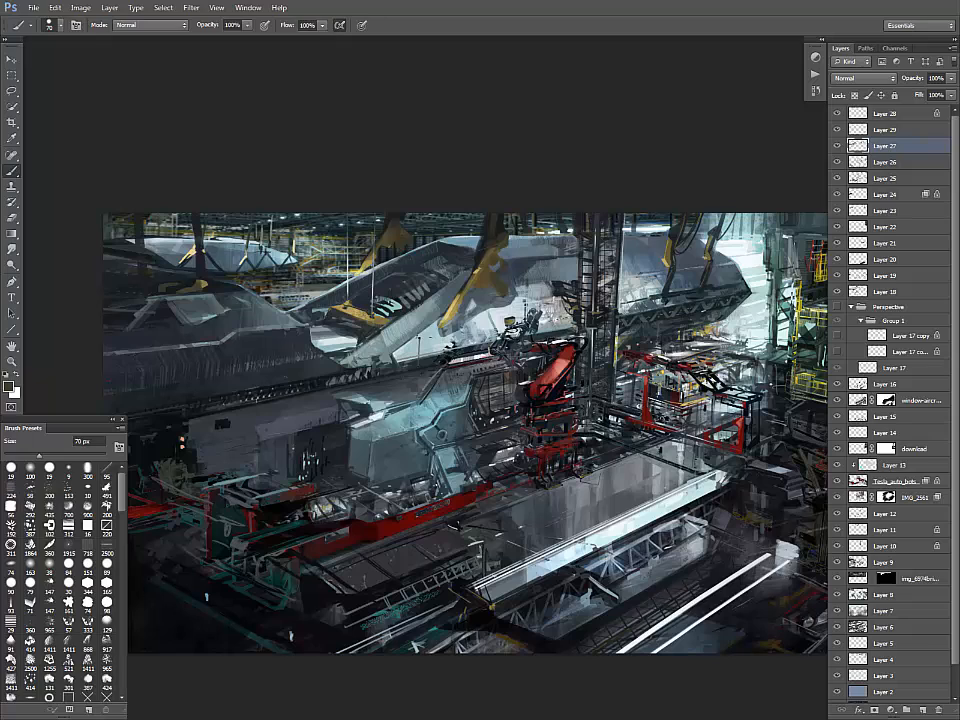
- Build up the small yellow clamp on the left ship with lassoed shapes and fine 6 px accents in sampled tones
{"action": "key", "text": "l"}
{"action": "key", "text": "b"}
{"action": "key", "text": "l"}
{"action": "key", "text": "b"}
{"action": "left_click", "coordinate": [200, 268], "text": "alt"}
{"action": "left_click", "coordinate": [475, 266], "text": "alt"}
{"action": "left_click", "coordinate": [500, 300], "text": "alt"}
{"action": "key", "text": "bracketleft"}
{"action": "key", "text": "bracketleft"}
{"action": "key", "text": "bracketleft"}
{"action": "key", "text": "bracketleft"}
{"action": "key", "text": "bracketleft"}
{"action": "key", "text": "bracketleft"}
{"action": "key", "text": "bracketleft"}
{"action": "key", "text": "bracketleft"}
{"action": "key", "text": "bracketleft"}
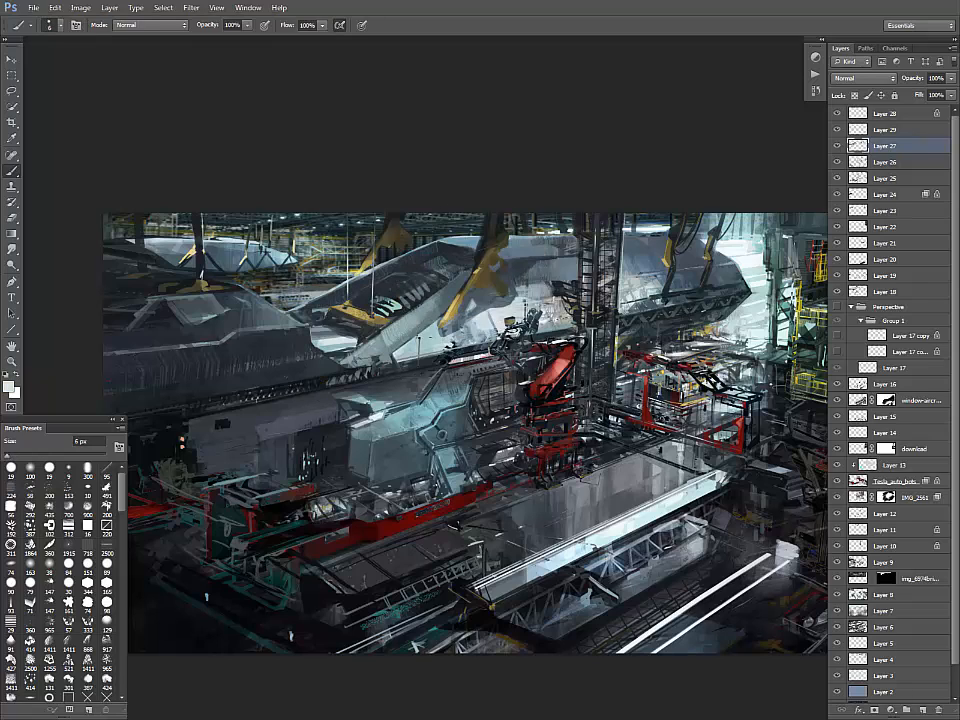
{"action": "left_click", "coordinate": [453, 305], "text": "alt"}
{"action": "left_click", "coordinate": [199, 259], "text": "alt"}
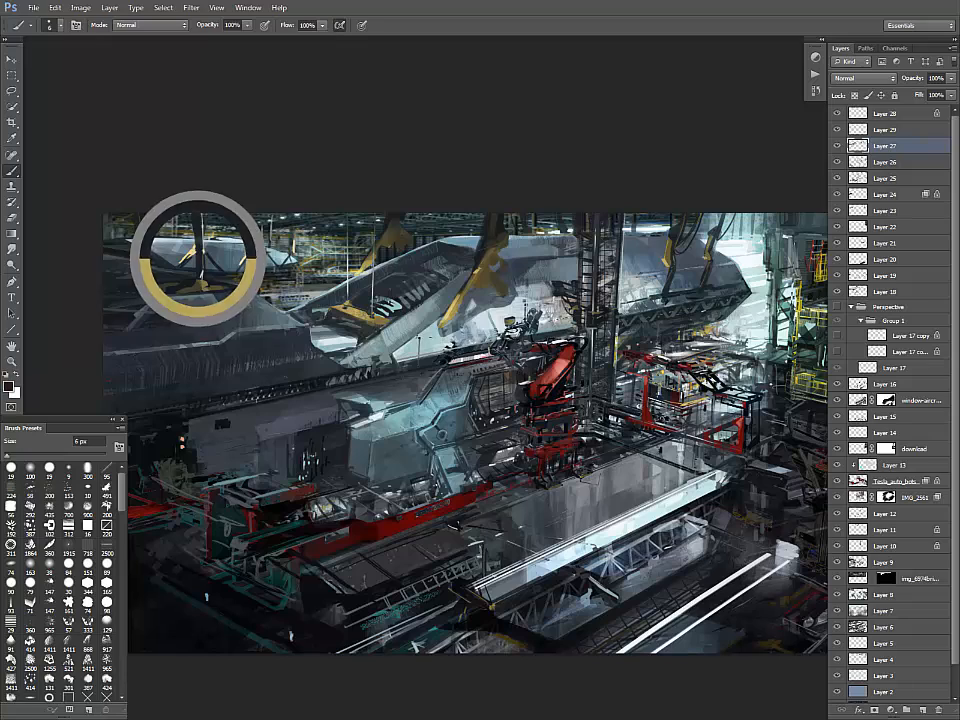
- Lasso narrow vertical struts above the left ship, paint them with a sampled dark tone at 60 px, and deselect them
{"action": "key", "text": "l"}
{"action": "left_click_drag", "start_coordinate": [194, 232], "coordinate": [203, 236]}
{"action": "mouse_move", "coordinate": [133, 236]}
{"action": "left_mouse_down"}
{"action": "mouse_move", "coordinate": [199, 270]}
{"action": "mouse_move", "coordinate": [200, 258]}
{"action": "mouse_move", "coordinate": [140, 260]}
{"action": "left_mouse_up"}
{"action": "key", "text": "b"}
{"action": "key", "text": "bracketright"}
{"action": "key", "text": "bracketright"}
{"action": "key", "text": "bracketright"}
{"action": "key", "text": "bracketright"}
{"action": "key", "text": "bracketright"}
{"action": "key", "text": "bracketright"}
{"action": "key", "text": "bracketright"}
{"action": "key", "text": "bracketright"}
{"action": "key", "text": "bracketright"}
{"action": "left_click", "coordinate": [198, 228], "text": "alt"}
{"action": "key", "text": "ctrl+d"}
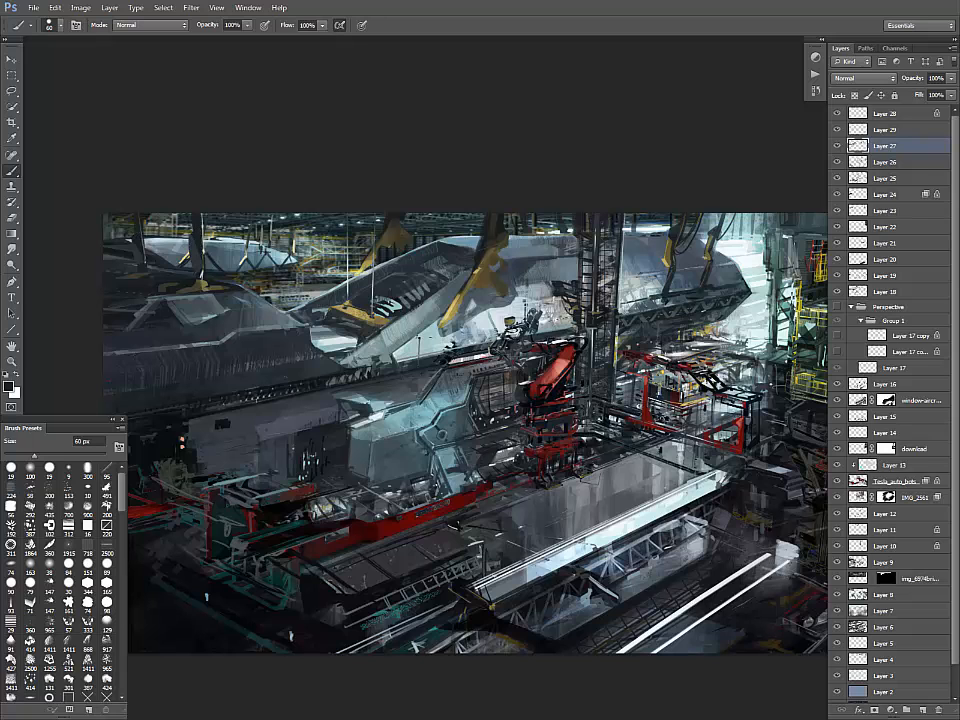
- Lasso areas of the lower-left foreground and paint them with a sampled near-black tone at 60 px
{"action": "left_click_drag", "start_coordinate": [455, 525], "coordinate": [499, 485]}
{"action": "key", "text": "ctrl+minus"}
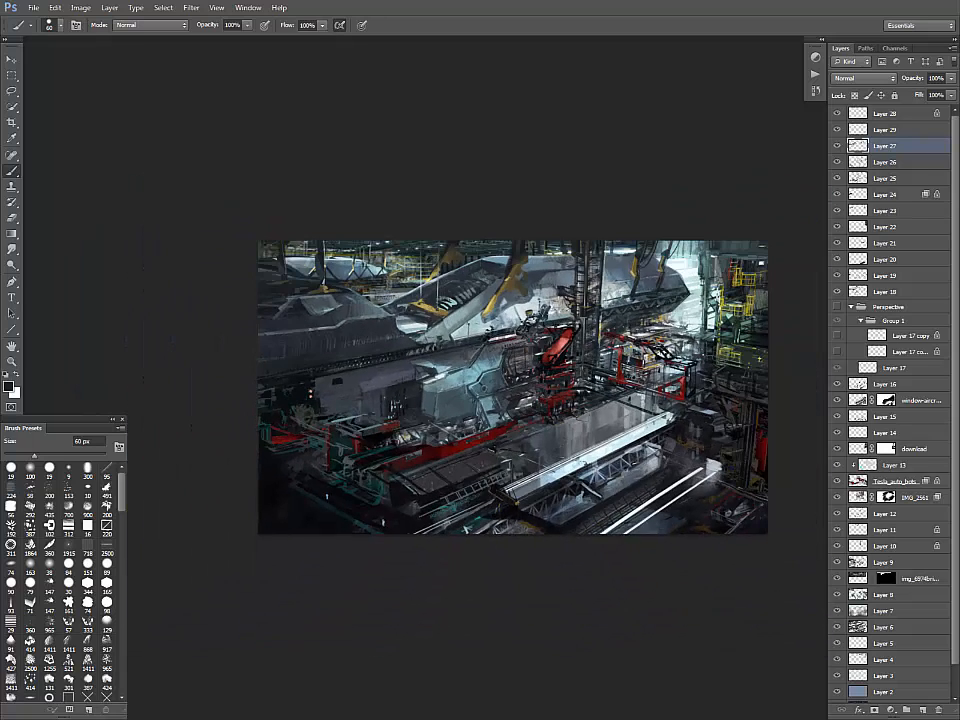
{"action": "key", "text": "l"}
{"action": "left_click_drag", "start_coordinate": [400, 440], "coordinate": [381, 427]}
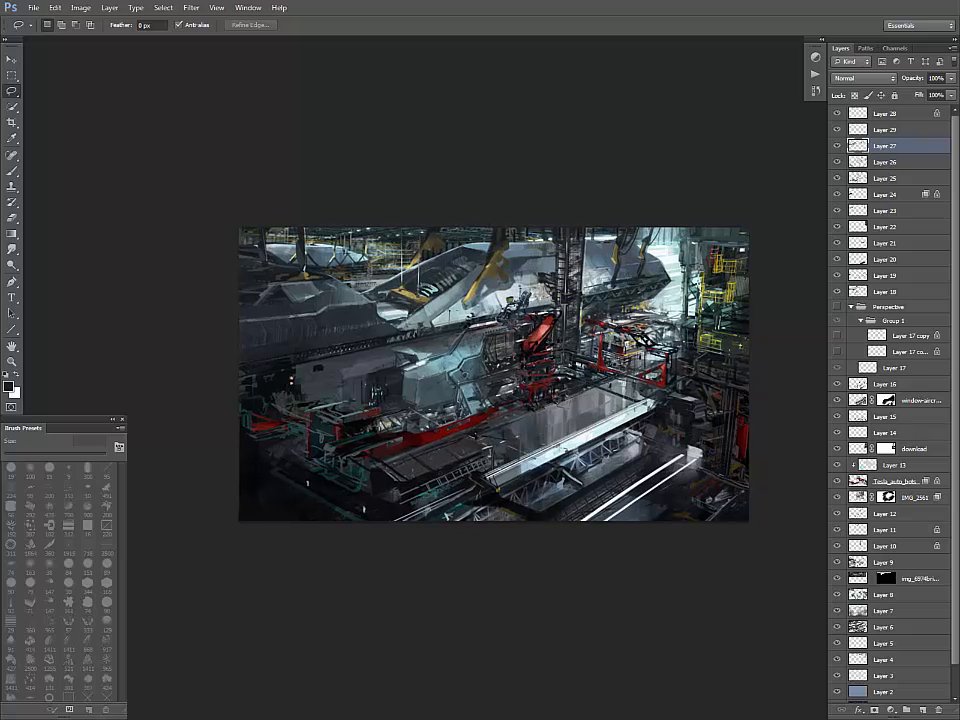
{"action": "left_click_drag", "start_coordinate": [310, 460], "coordinate": [352, 473]}
{"action": "key", "text": "ctrl+d"}
{"action": "mouse_move", "coordinate": [239, 474]}
{"action": "left_mouse_down"}
{"action": "mouse_move", "coordinate": [340, 522]}
{"action": "mouse_move", "coordinate": [239, 522]}
{"action": "left_mouse_up"}
{"action": "key", "text": "b"}
{"action": "left_click", "coordinate": [345, 512], "text": "alt"}
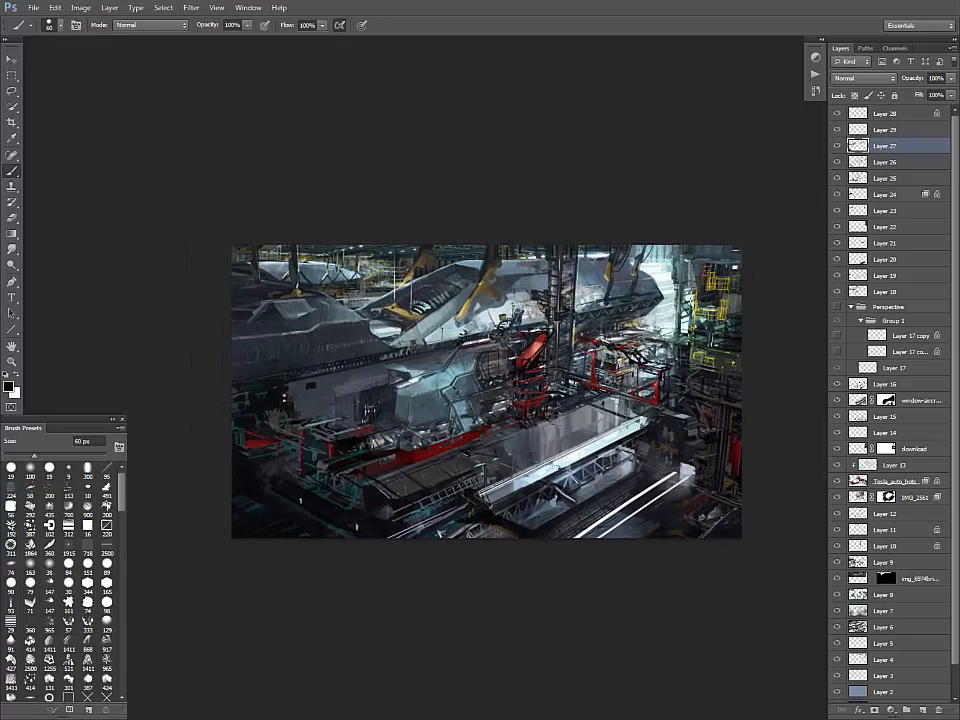
- Lasso shapes around the platform's lower truss and paint them with sampled gray and black at 60 px
{"action": "key", "text": "l"}
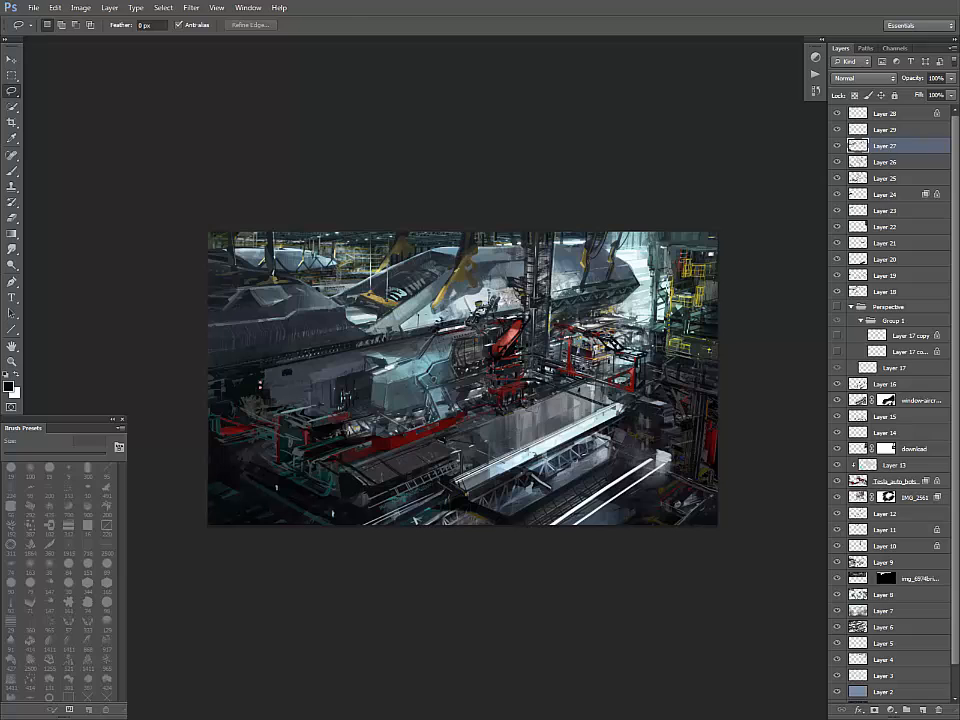
{"action": "key", "text": "b"}
{"action": "left_click", "coordinate": [455, 506], "text": "alt"}
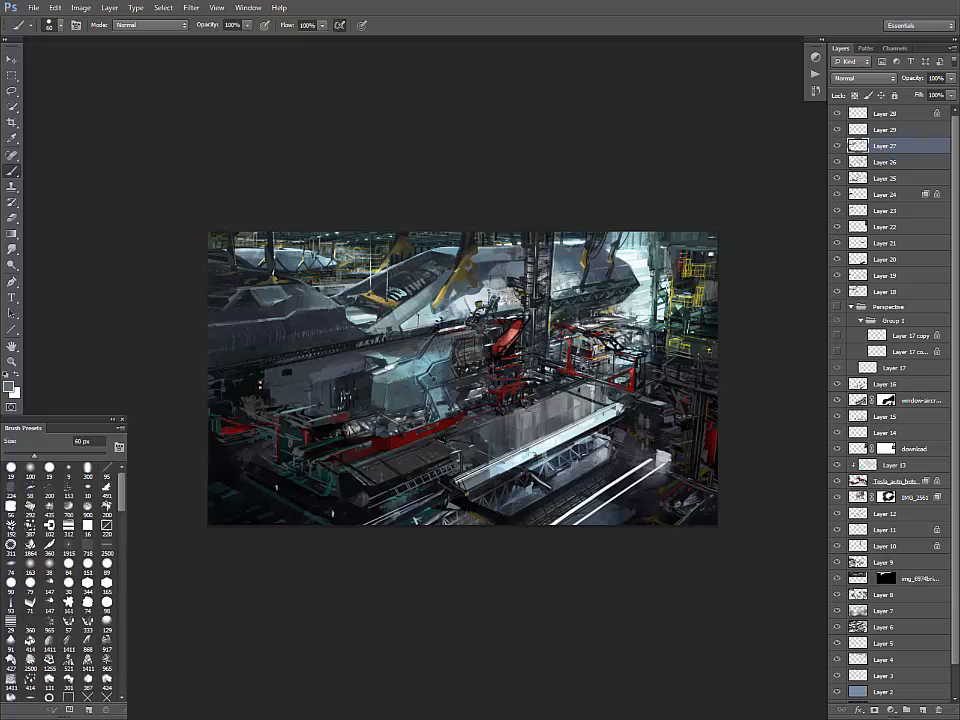
{"action": "key", "text": "l"}
{"action": "key", "text": "b"}
{"action": "key", "text": "l"}
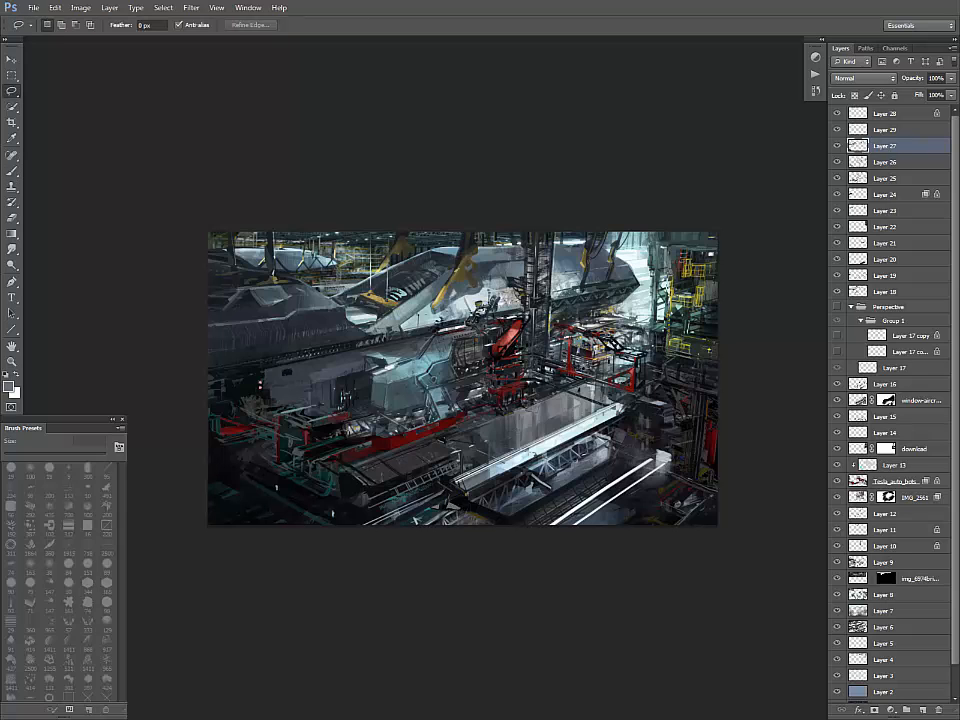
{"action": "key", "text": "b"}
{"action": "key", "text": "d"}
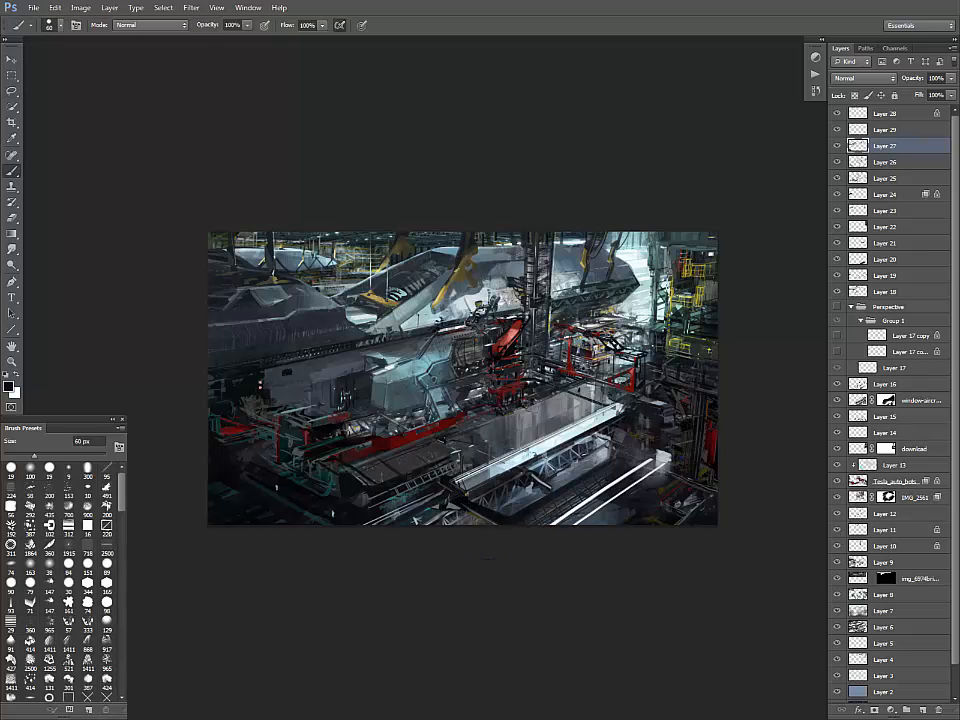
- Reduce the brush to 15 px and add fine details around the teal ship using tones sampled from it
{"action": "left_click", "coordinate": [397, 369], "text": "alt"}
{"action": "key", "text": "bracketleft"}
{"action": "key", "text": "bracketleft"}
{"action": "key", "text": "bracketleft"}
{"action": "key", "text": "bracketleft"}
{"action": "key", "text": "bracketleft"}
{"action": "key", "text": "bracketleft"}
{"action": "key", "text": "bracketleft"}
{"action": "key", "text": "bracketleft"}
{"action": "left_click", "coordinate": [396, 368], "text": "alt"}
{"action": "left_click", "coordinate": [400, 367], "text": "alt"}
{"action": "left_click", "coordinate": [508, 380], "text": "alt"}
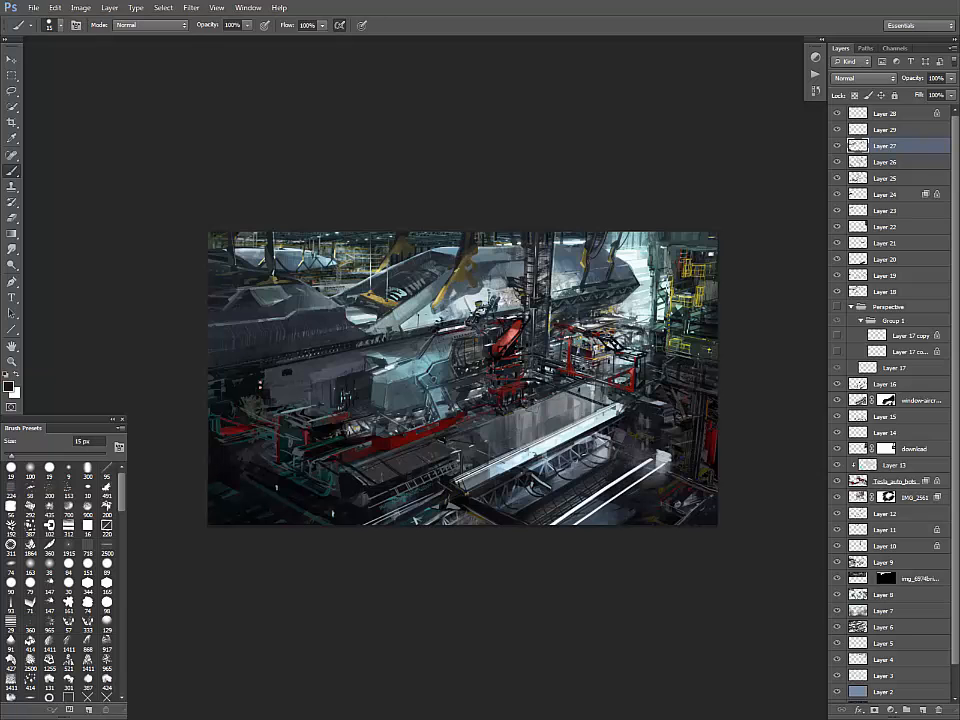
- Refine the edges of the large ship's nose against the bright background with sampled pale and dark tones at 15 px
{"action": "left_click_drag", "start_coordinate": [616, 379], "coordinate": [578, 401]}
{"action": "left_click", "coordinate": [578, 401], "text": "alt"}
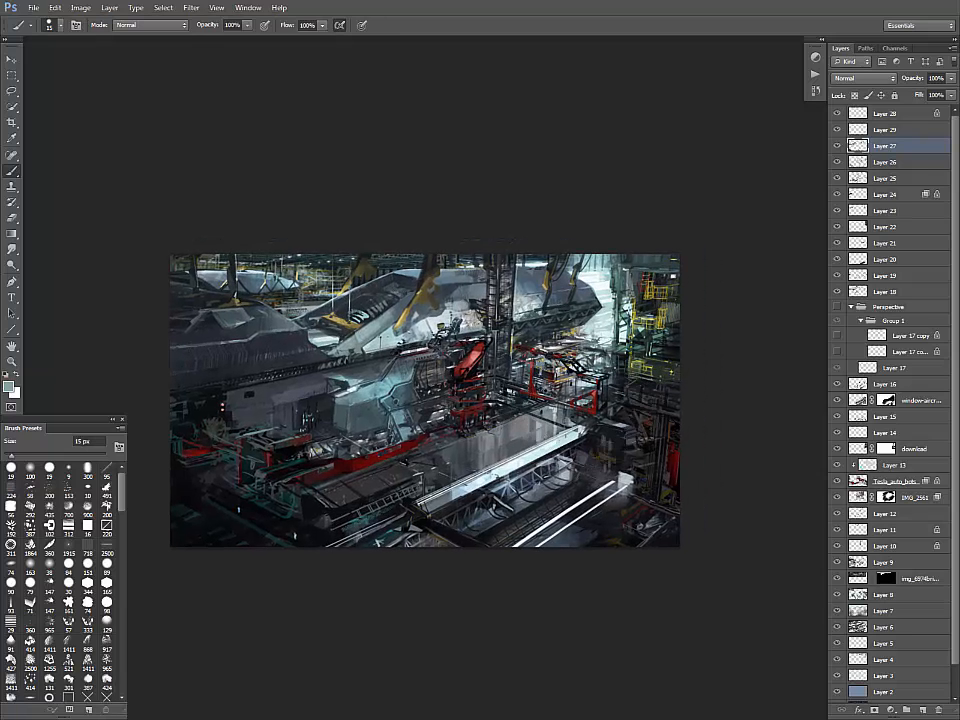
{"action": "left_click_drag", "start_coordinate": [605, 303], "coordinate": [667, 337]}
{"action": "left_click", "coordinate": [667, 337], "text": "alt"}
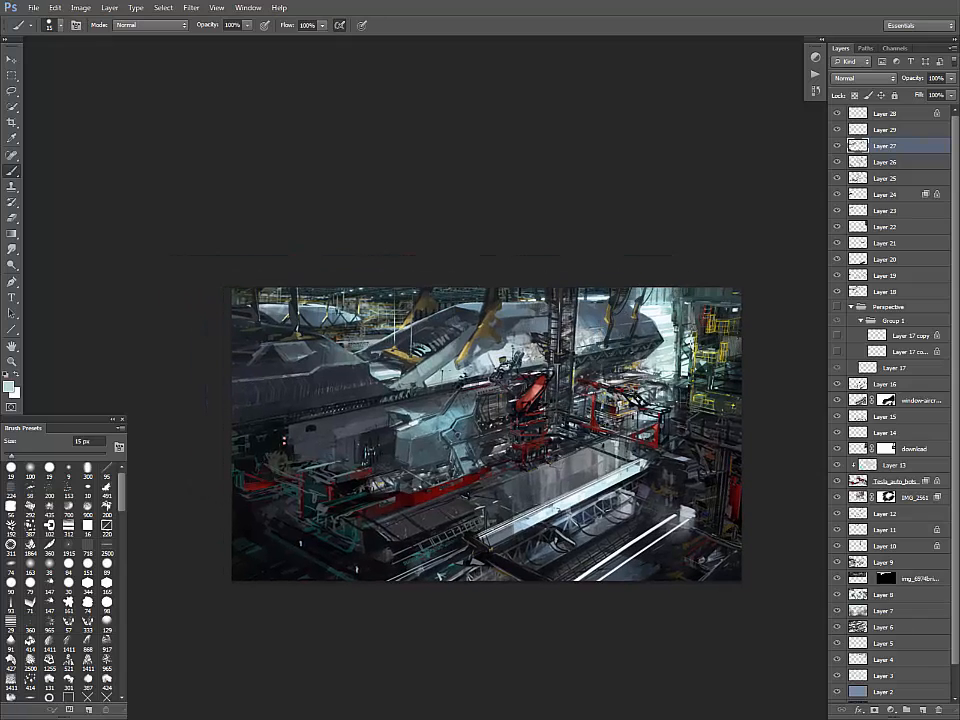
{"action": "left_click", "coordinate": [664, 346], "text": "alt"}
{"action": "left_click", "coordinate": [654, 332], "text": "alt"}
{"action": "left_click", "coordinate": [649, 347], "text": "alt"}
{"action": "mouse_move", "coordinate": [664, 343]}
{"action": "left_mouse_down"}
{"action": "mouse_move", "coordinate": [657, 347]}
{"action": "mouse_move", "coordinate": [676, 332]}
{"action": "left_mouse_up"}
{"action": "left_click", "coordinate": [676, 332], "text": "alt"}
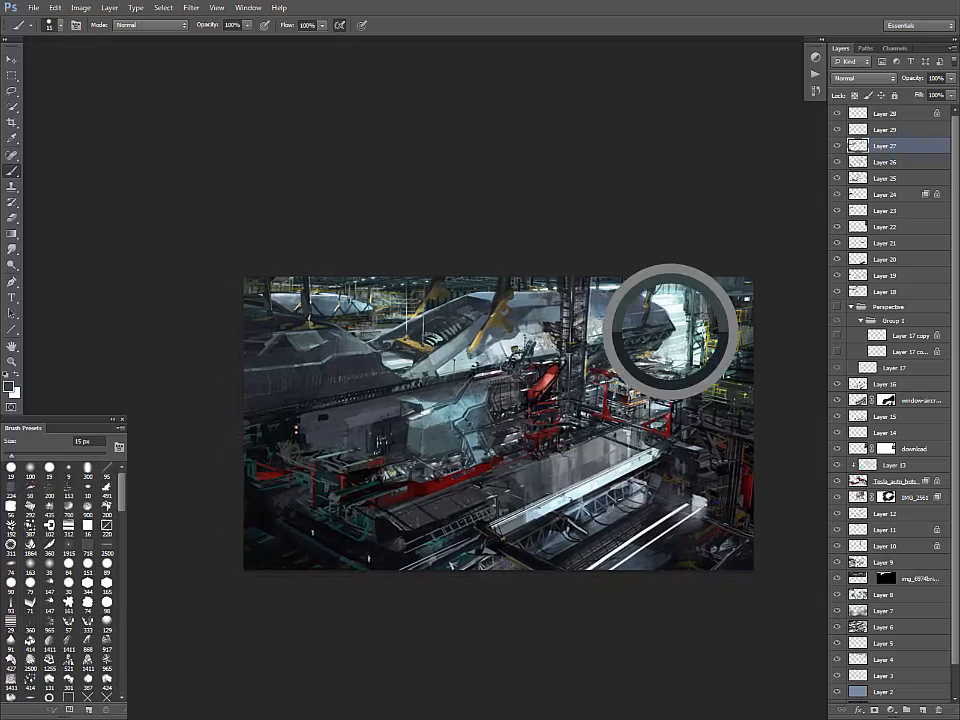
{"action": "key", "text": "l"}
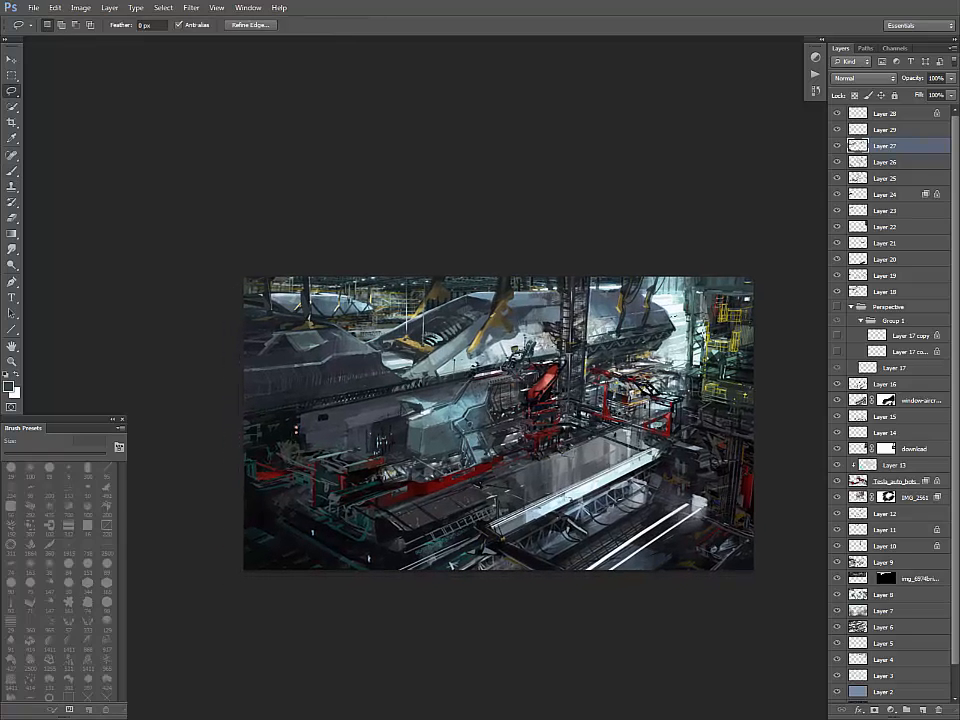
- Paint sampled tones inside small lassoed patches on the dark platform at the lower left of the hangar, on Layer 27
{"action": "key", "text": "b"}
{"action": "left_click_drag", "start_coordinate": [684, 330], "coordinate": [634, 304]}
{"action": "left_click", "coordinate": [626, 326], "text": "alt"}
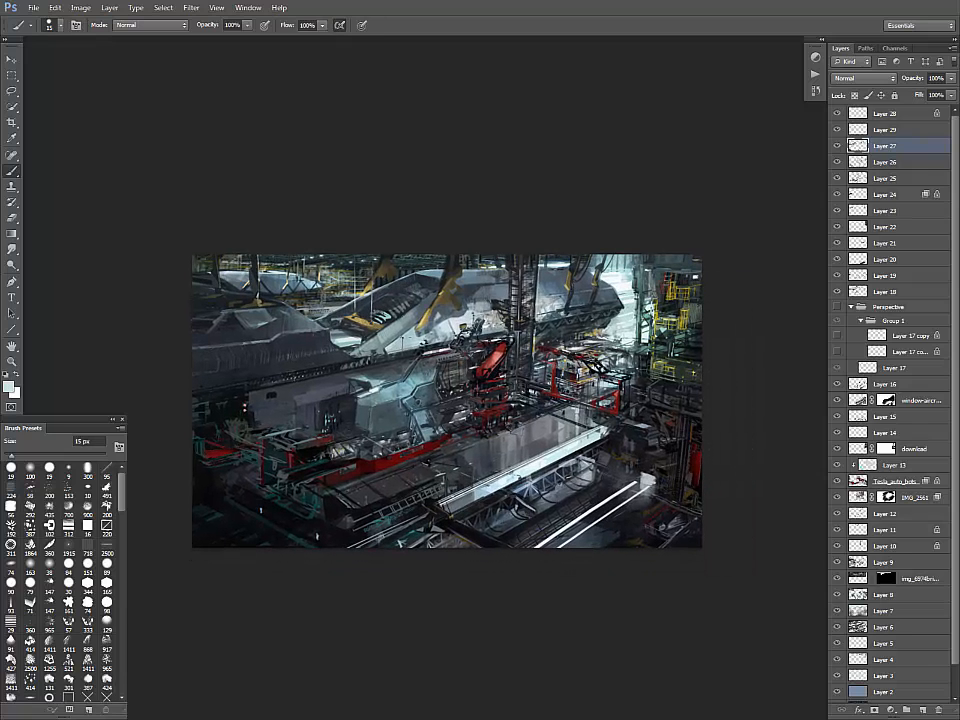
{"action": "key", "text": "l"}
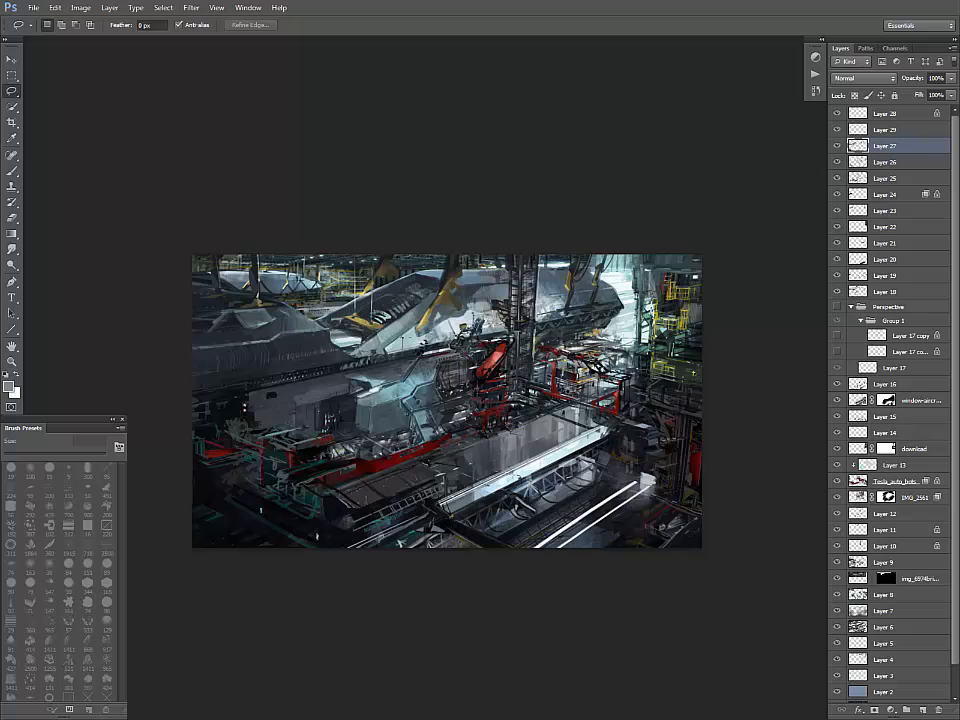
{"action": "key", "text": "b"}
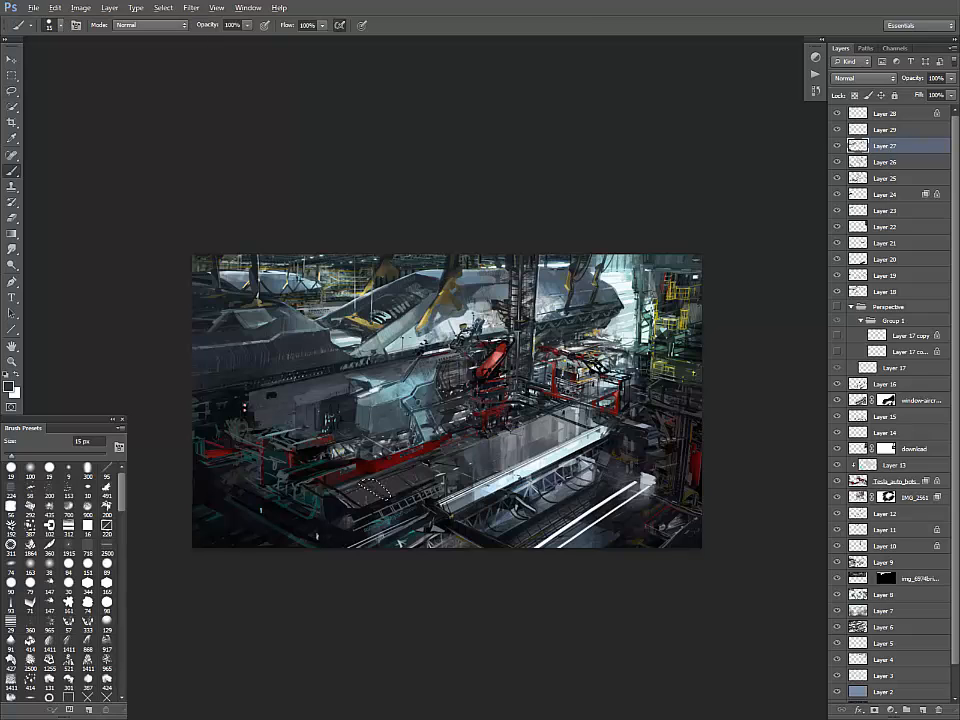
{"action": "key", "text": "ctrl+d"}
{"action": "key", "text": "l"}
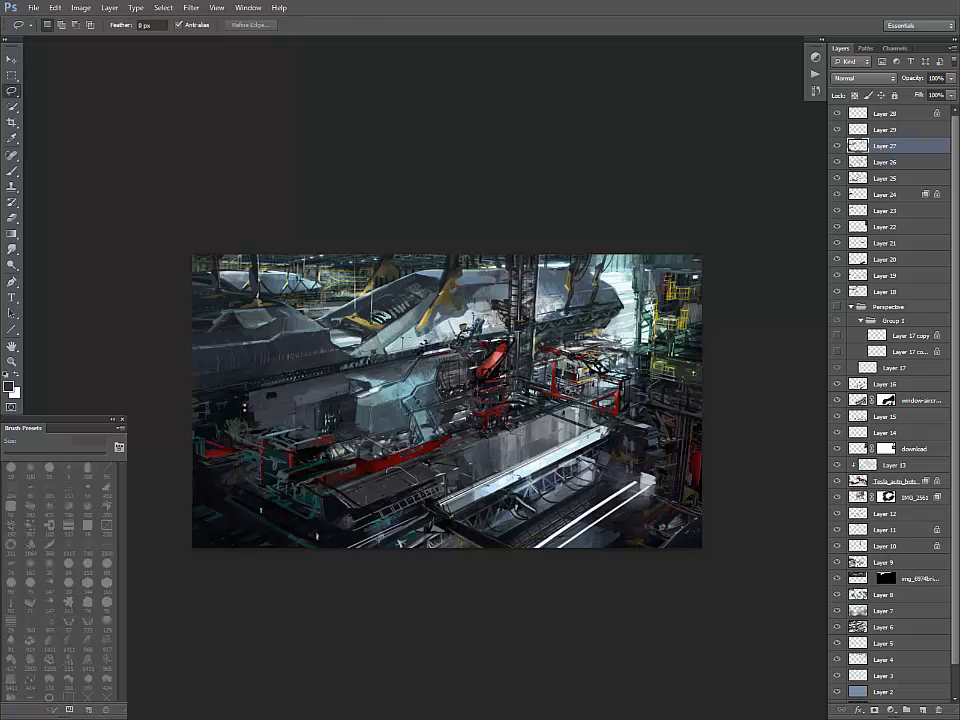
{"action": "key", "text": "b"}
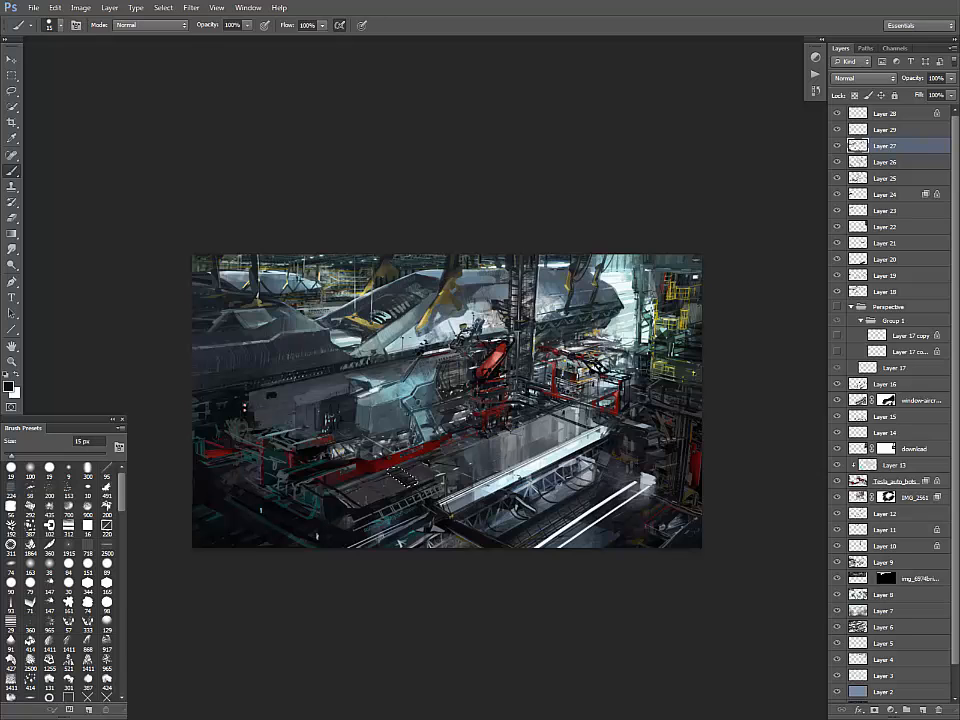
- Choose the 16 px square brush and add a new layer at the top of the layer stack
{"action": "left_click", "coordinate": [88, 524]}
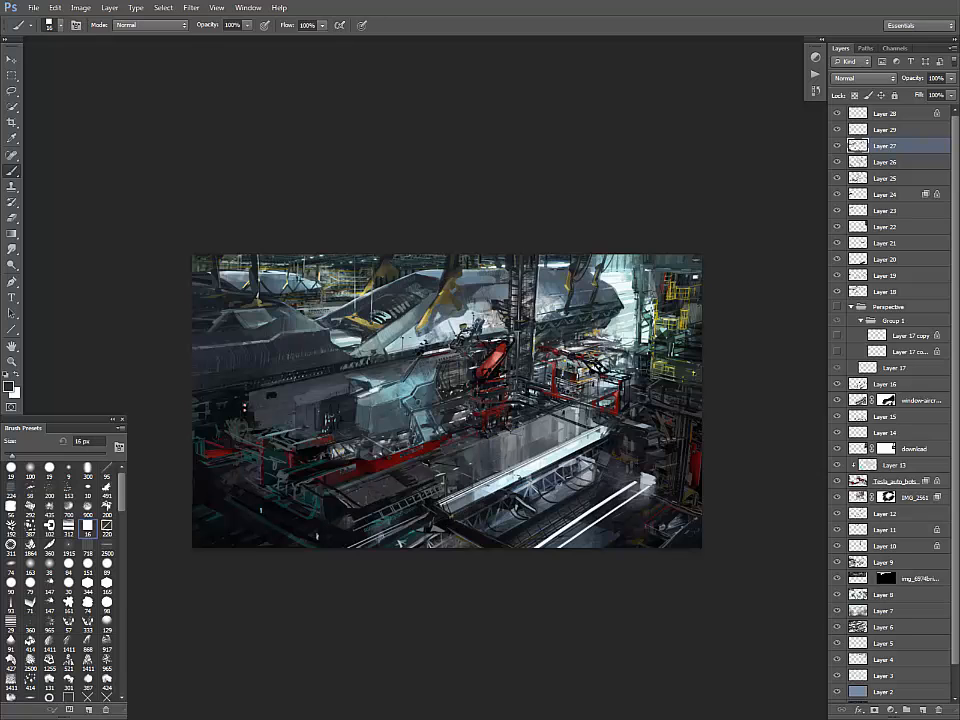
{"action": "key", "text": "ctrl+plus"}
{"action": "key", "text": "ctrl+plus"}
{"action": "key", "text": "ctrl+plus"}
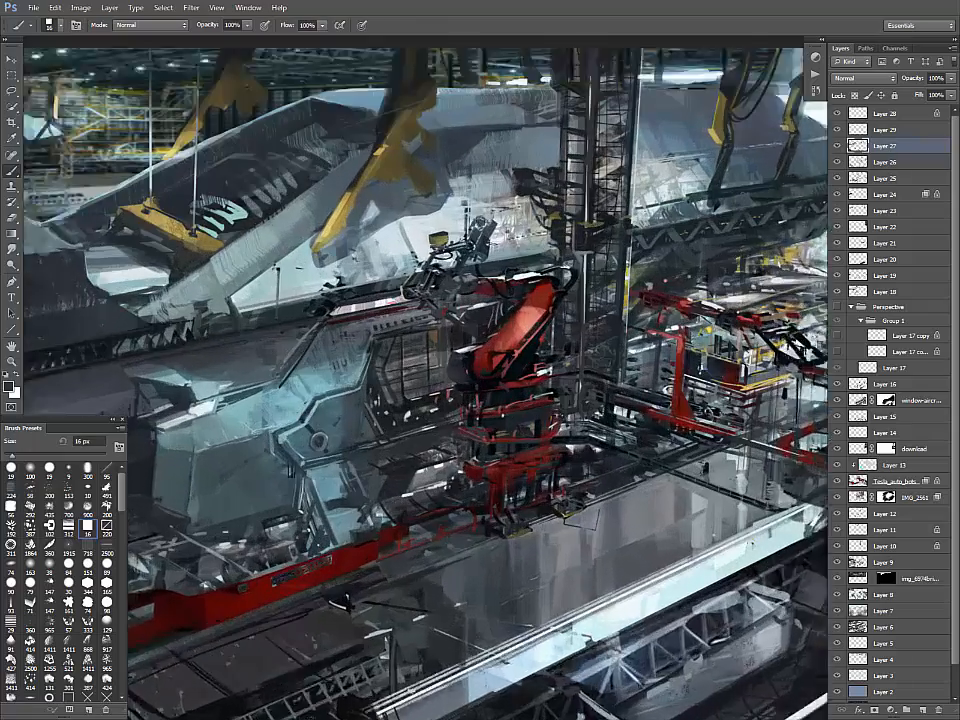
{"action": "left_click_drag", "start_coordinate": [478, 380], "coordinate": [290, 588]}
{"action": "key", "text": "ctrl+alt+shift+n"}
{"action": "key", "text": "ctrl+shift+bracketright"}
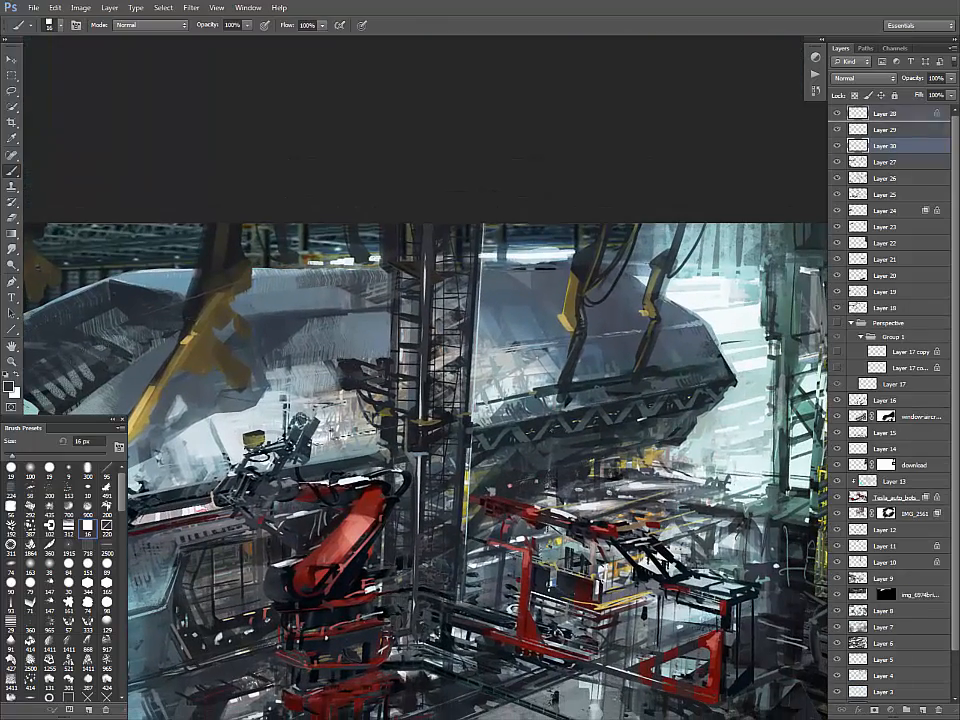
- Paint light grey vertical rails along both sides of the central tower with the square brush at 25 px
{"action": "key", "text": "bracketright"}
{"action": "key", "text": "bracketright"}
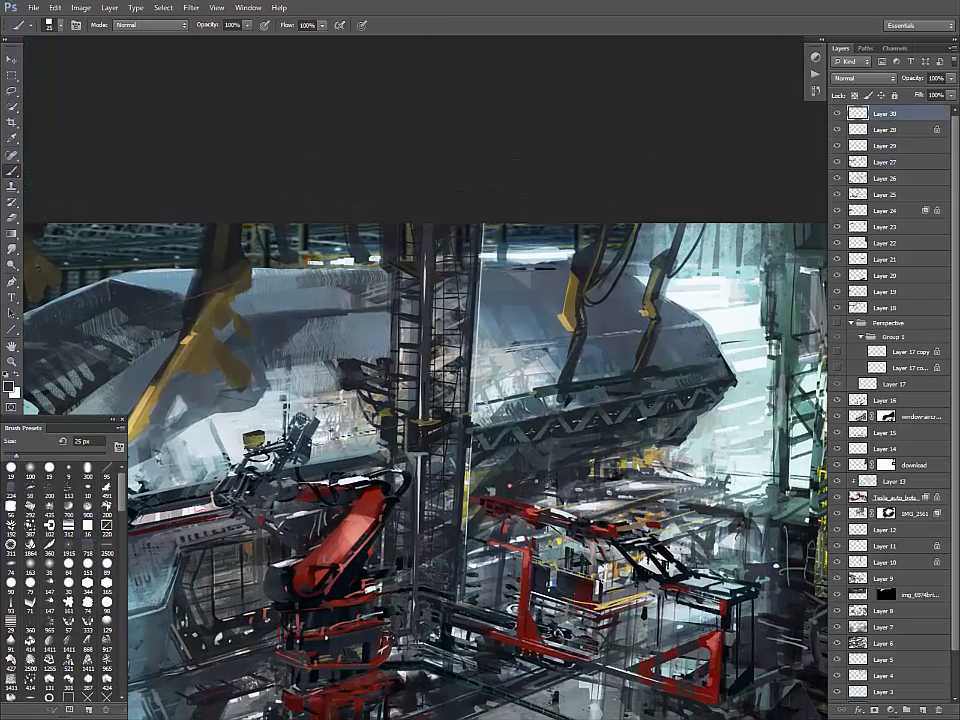
{"action": "left_click", "coordinate": [425, 280], "text": "alt"}
{"action": "left_click_drag", "start_coordinate": [432, 224], "coordinate": [429, 363]}
{"action": "left_click_drag", "start_coordinate": [433, 224], "coordinate": [425, 418]}
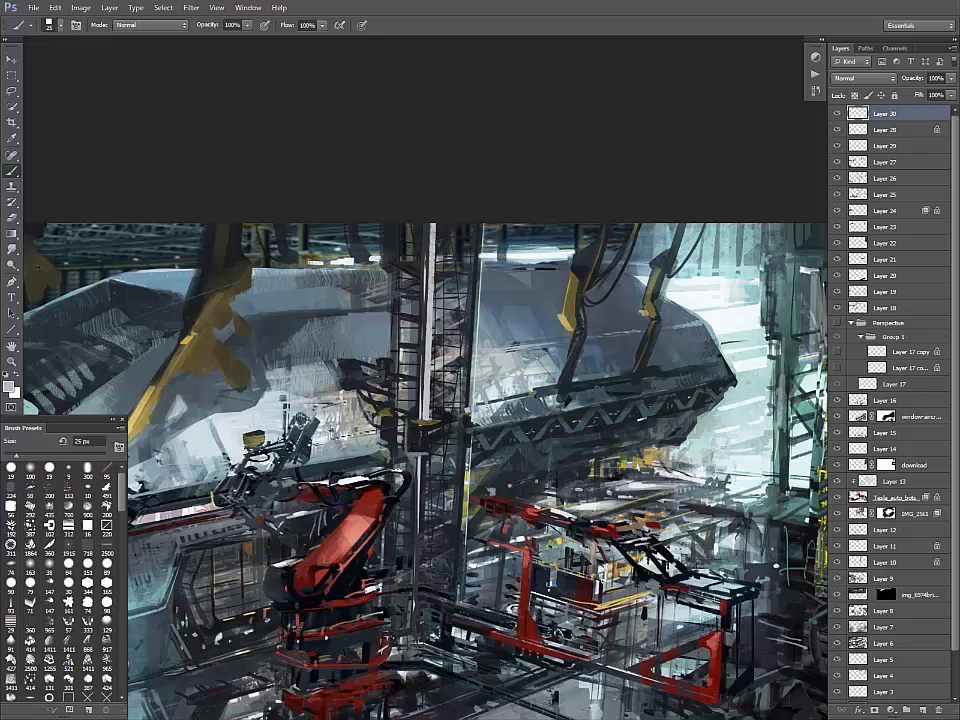
{"action": "left_click_drag", "start_coordinate": [480, 224], "coordinate": [468, 406]}
{"action": "mouse_move", "coordinate": [424, 456]}
{"action": "left_mouse_down"}
{"action": "mouse_move", "coordinate": [418, 572]}
{"action": "mouse_move", "coordinate": [457, 568]}
{"action": "mouse_move", "coordinate": [469, 429]}
{"action": "mouse_move", "coordinate": [460, 560]}
{"action": "left_mouse_up"}
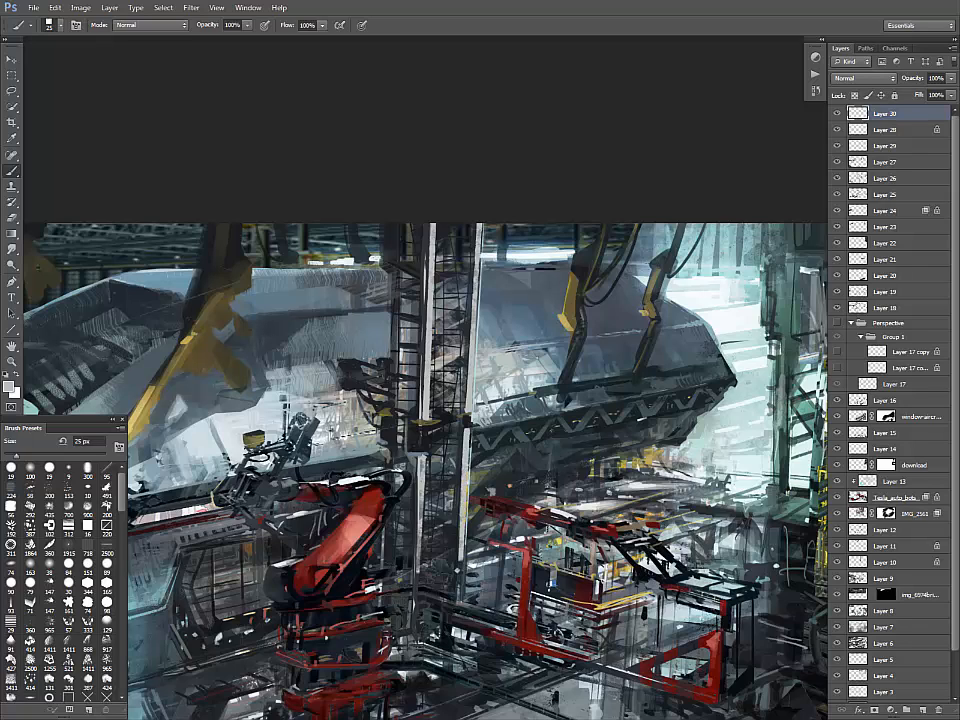
- Paint light grey horizontal rungs between the tower's rails from top to lower section, using a brush of about 10 px
{"action": "key", "text": "bracketleft"}
{"action": "key", "text": "bracketleft"}
{"action": "key", "text": "bracketleft"}
{"action": "mouse_move", "coordinate": [429, 418]}
{"action": "left_mouse_down"}
{"action": "mouse_move", "coordinate": [466, 409]}
{"action": "mouse_move", "coordinate": [476, 242]}
{"action": "left_mouse_up"}
{"action": "key", "text": "bracketright"}
{"action": "mouse_move", "coordinate": [437, 280]}
{"action": "left_mouse_down"}
{"action": "mouse_move", "coordinate": [466, 277]}
{"action": "mouse_move", "coordinate": [472, 308]}
{"action": "left_mouse_up"}
{"action": "left_click_drag", "start_coordinate": [433, 347], "coordinate": [471, 340]}
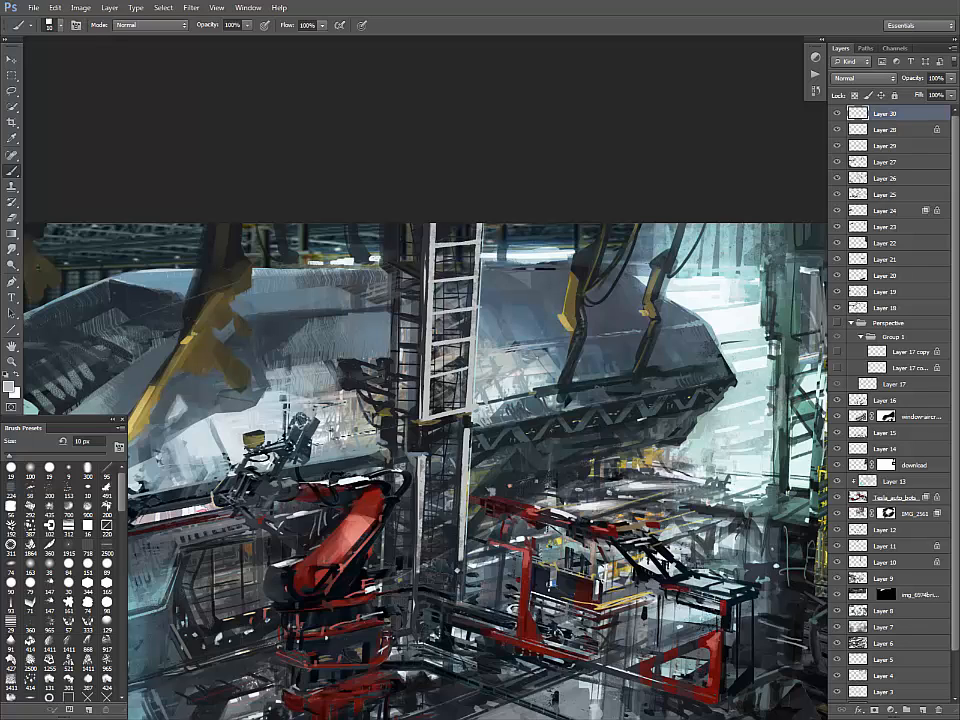
{"action": "mouse_move", "coordinate": [430, 379]}
{"action": "left_mouse_down"}
{"action": "mouse_move", "coordinate": [468, 371]}
{"action": "mouse_move", "coordinate": [456, 376]}
{"action": "mouse_move", "coordinate": [466, 401]}
{"action": "left_mouse_up"}
{"action": "left_click_drag", "start_coordinate": [430, 410], "coordinate": [466, 401]}
{"action": "left_click_drag", "start_coordinate": [425, 451], "coordinate": [463, 443]}
{"action": "left_click_drag", "start_coordinate": [425, 486], "coordinate": [461, 475]}
{"action": "mouse_move", "coordinate": [425, 482]}
{"action": "left_mouse_down"}
{"action": "mouse_move", "coordinate": [463, 472]}
{"action": "mouse_move", "coordinate": [463, 451]}
{"action": "mouse_move", "coordinate": [463, 471]}
{"action": "left_mouse_up"}
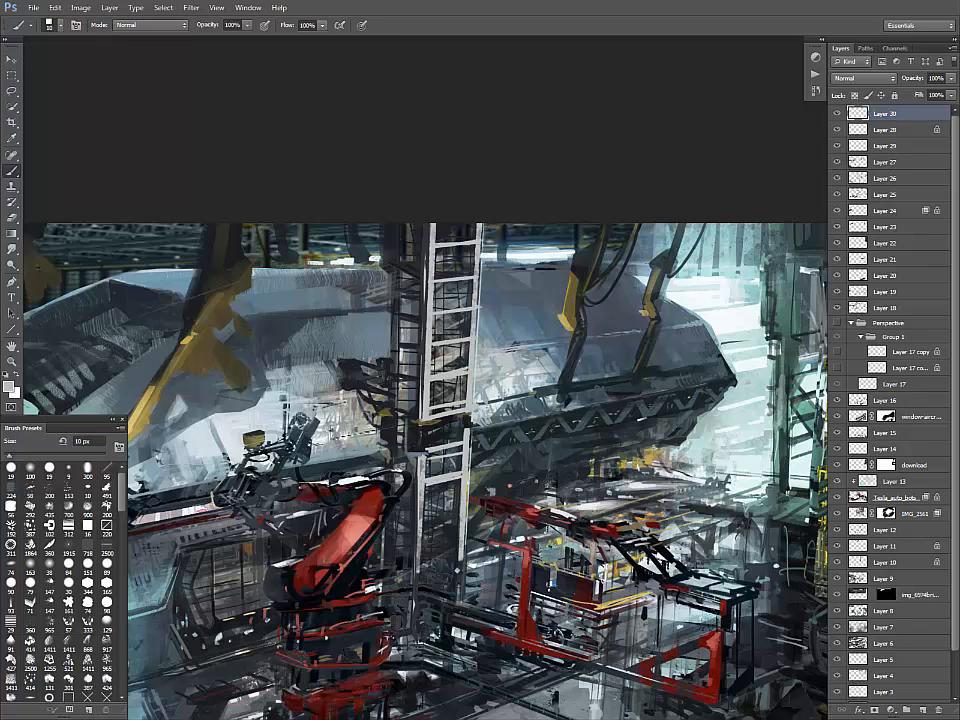
- Add diagonal braces between the tower's rungs with the square brush at 9 px
{"action": "key", "text": "["}
{"action": "left_click_drag", "start_coordinate": [437, 272], "coordinate": [468, 249]}
{"action": "left_click_drag", "start_coordinate": [436, 308], "coordinate": [467, 285]}
{"action": "left_click_drag", "start_coordinate": [433, 339], "coordinate": [467, 313]}
{"action": "left_click_drag", "start_coordinate": [439, 364], "coordinate": [467, 346]}
{"action": "left_click_drag", "start_coordinate": [432, 403], "coordinate": [464, 378]}
{"action": "left_click_drag", "start_coordinate": [427, 475], "coordinate": [453, 455]}
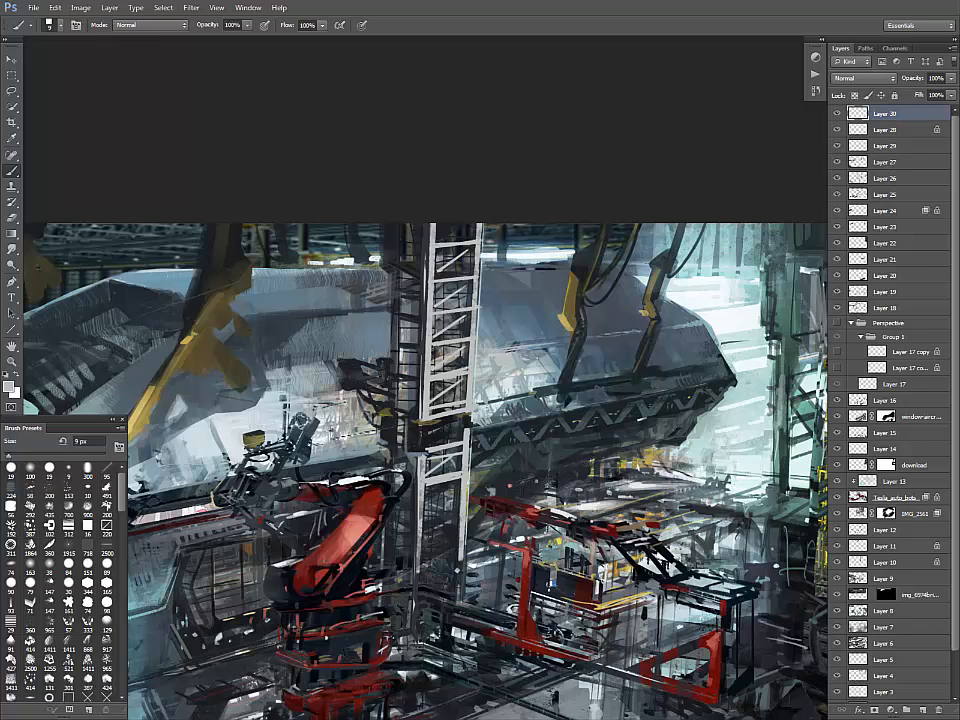
- Paint an inner vertical strut along the upper and middle tower with the square brush at 15 px
{"action": "key", "text": "]"}
{"action": "key", "text": "]"}
{"action": "left_click_drag", "start_coordinate": [442, 247], "coordinate": [439, 338]}
{"action": "left_click_drag", "start_coordinate": [436, 418], "coordinate": [435, 447]}
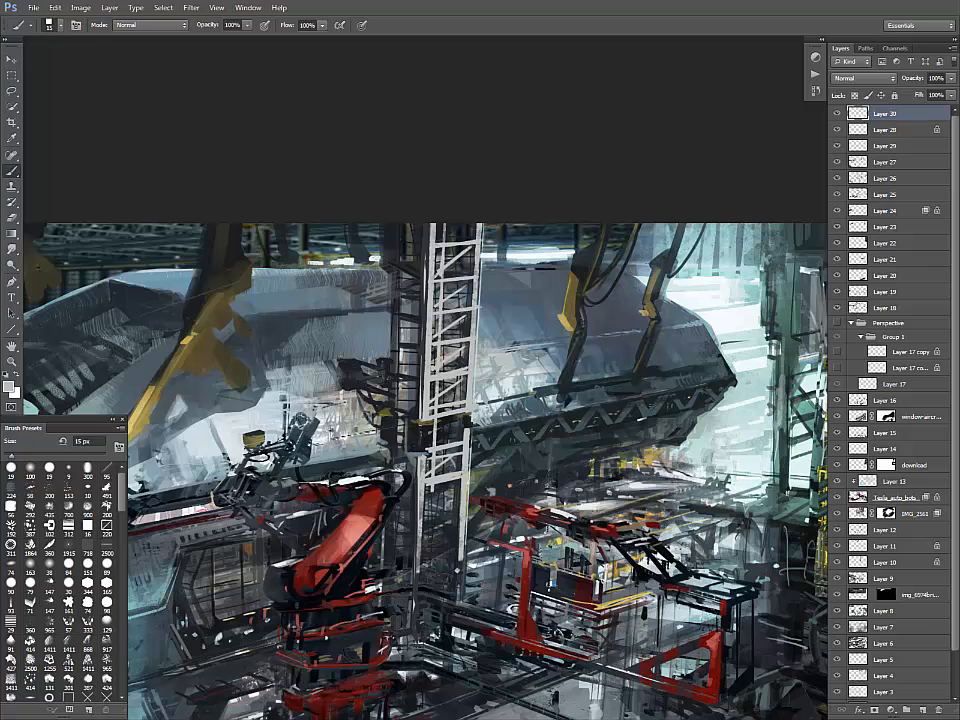
- Paint a cross-braced lattice down the full length of the tower with the 220 preset brush at a reduced size
{"action": "left_click", "coordinate": [107, 527]}
{"action": "key", "text": "["}
{"action": "key", "text": "["}
{"action": "key", "text": "["}
{"action": "mouse_move", "coordinate": [457, 236]}
{"action": "left_mouse_down"}
{"action": "mouse_move", "coordinate": [458, 485]}
{"action": "mouse_move", "coordinate": [444, 488]}
{"action": "mouse_move", "coordinate": [457, 234]}
{"action": "left_mouse_up"}
{"action": "key", "text": "ctrl+z"}
{"action": "key", "text": "["}
{"action": "key", "text": "["}
{"action": "left_click_drag", "start_coordinate": [459, 230], "coordinate": [438, 573]}
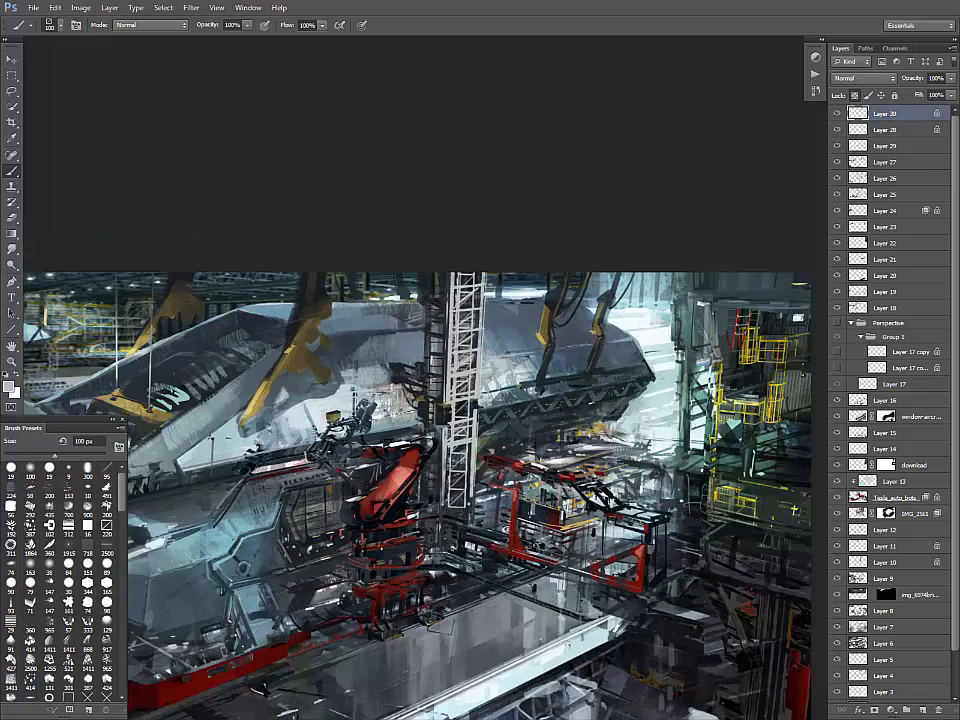
- Fill the tower lattice on Layer 30 with a near-black colour, keeping its transparent pixels locked
{"action": "left_click", "coordinate": [88, 564]}
{"action": "key", "text": "x"}
{"action": "key", "text": "alt+BackSpace"}
{"action": "left_click", "coordinate": [428, 340], "text": "alt"}
{"action": "left_click_drag", "start_coordinate": [459, 352], "coordinate": [459, 394]}
{"action": "left_click_drag", "start_coordinate": [471, 350], "coordinate": [471, 392]}
{"action": "key", "text": "ctrl+alt+z"}
{"action": "key", "text": "ctrl+alt+z"}
- Clone lighter tones from the hull beside the tower onto its lattice with the Clone Stamp at 200 px
{"action": "left_click", "coordinate": [30, 469]}
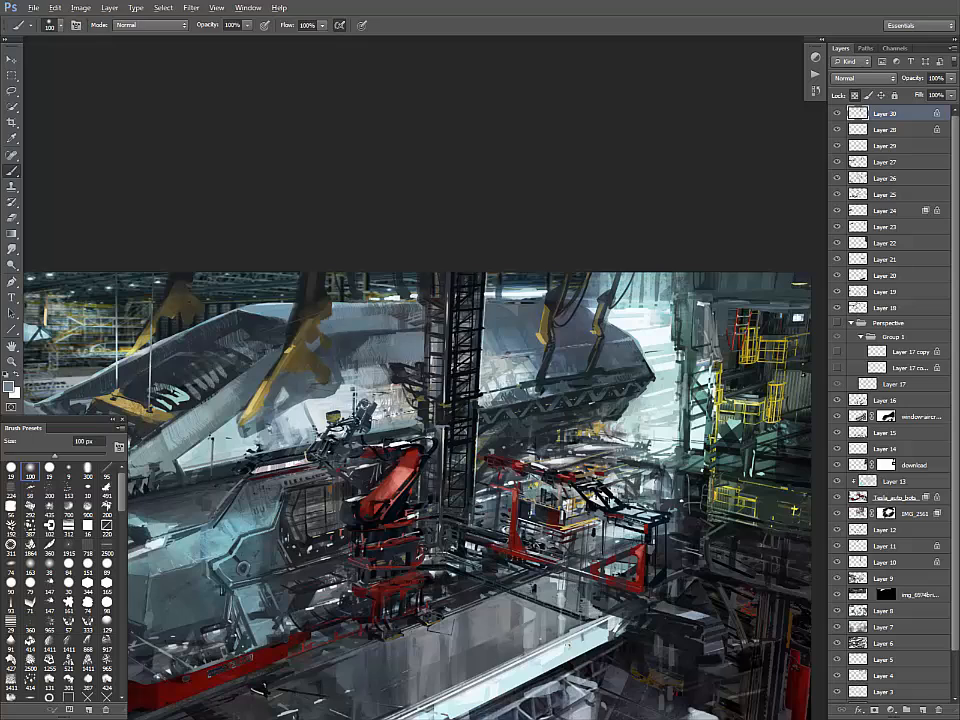
{"action": "key", "text": "s"}
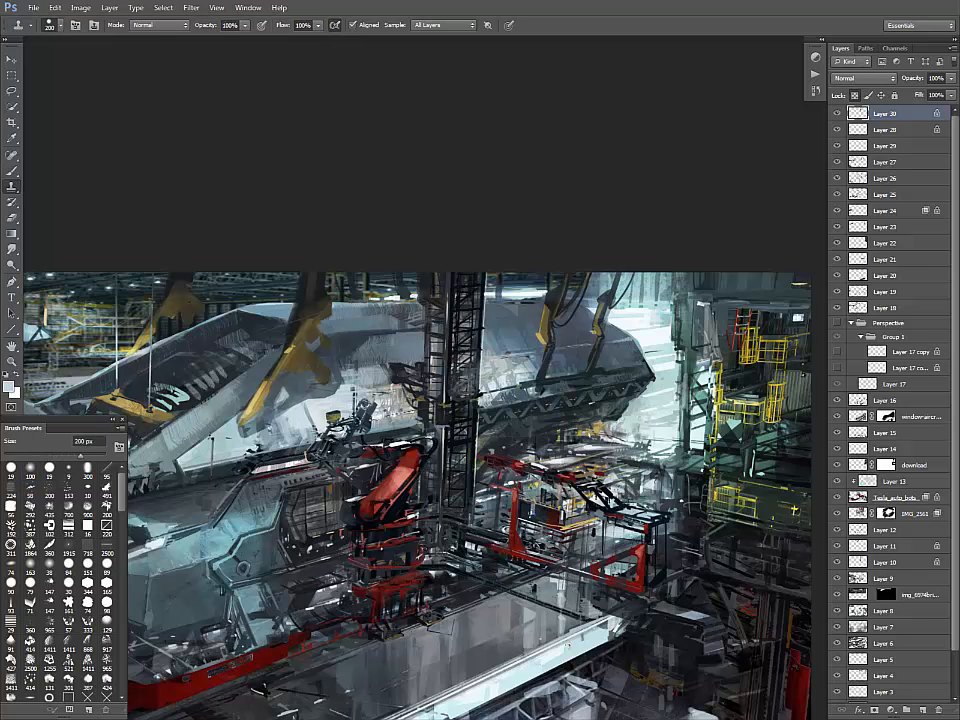
{"action": "left_click", "coordinate": [492, 379], "text": "alt"}
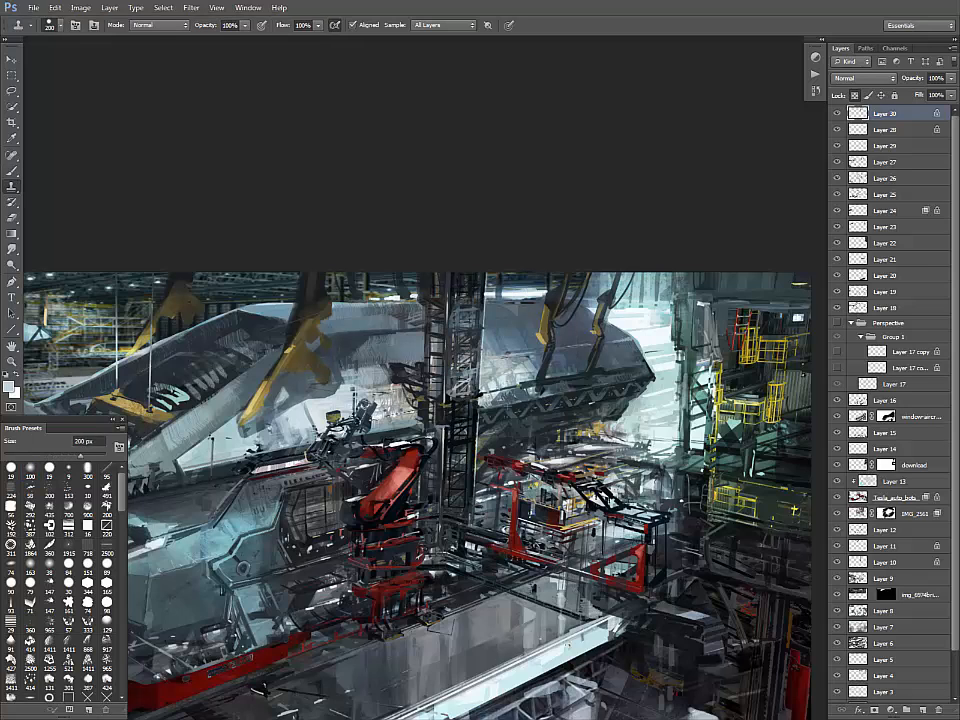
{"action": "left_click_drag", "start_coordinate": [464, 310], "coordinate": [460, 472]}
{"action": "key", "text": "b"}
{"action": "left_click", "coordinate": [505, 362], "text": "alt"}
{"action": "key", "text": "bracketright"}
{"action": "key", "text": "bracketright"}
{"action": "key", "text": "bracketright"}
{"action": "key", "text": "bracketright"}
{"action": "key", "text": "bracketright"}
{"action": "key", "text": "bracketright"}
{"action": "key", "text": "bracketright"}
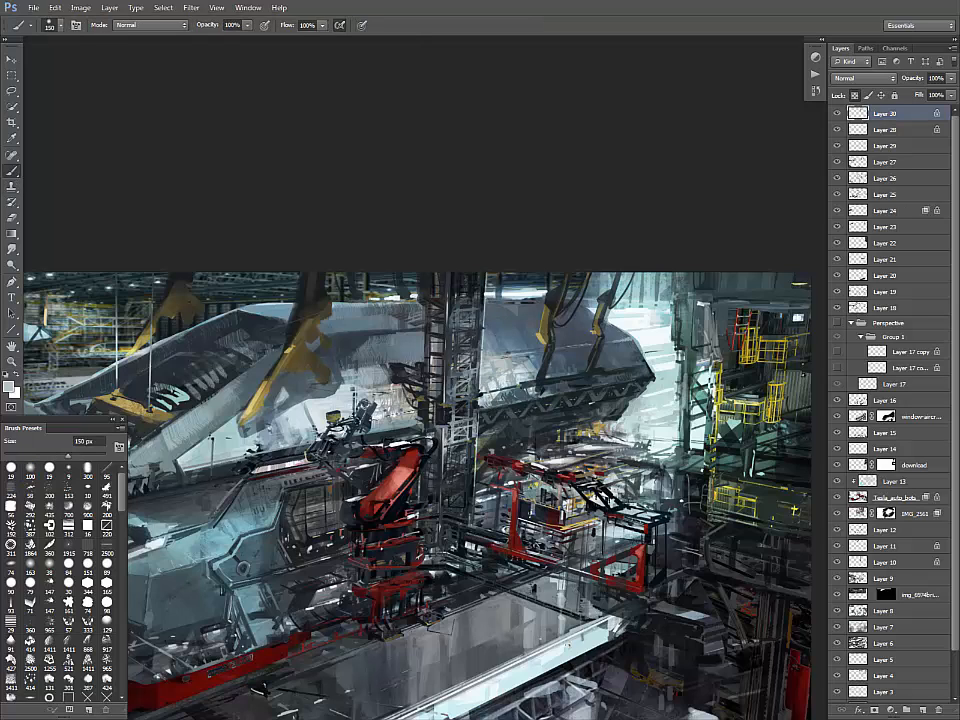
{"action": "left_click_drag", "start_coordinate": [465, 318], "coordinate": [463, 390]}
{"action": "key", "text": "ctrl+z"}
- Darken the middle and lower tower lattice with a sampled dark tone, using the 79 preset brush at 175 px
{"action": "left_click", "coordinate": [87, 565]}
{"action": "left_click", "coordinate": [30, 585]}
{"action": "left_click_drag", "start_coordinate": [466, 320], "coordinate": [461, 413]}
{"action": "key", "text": "ctrl+z"}
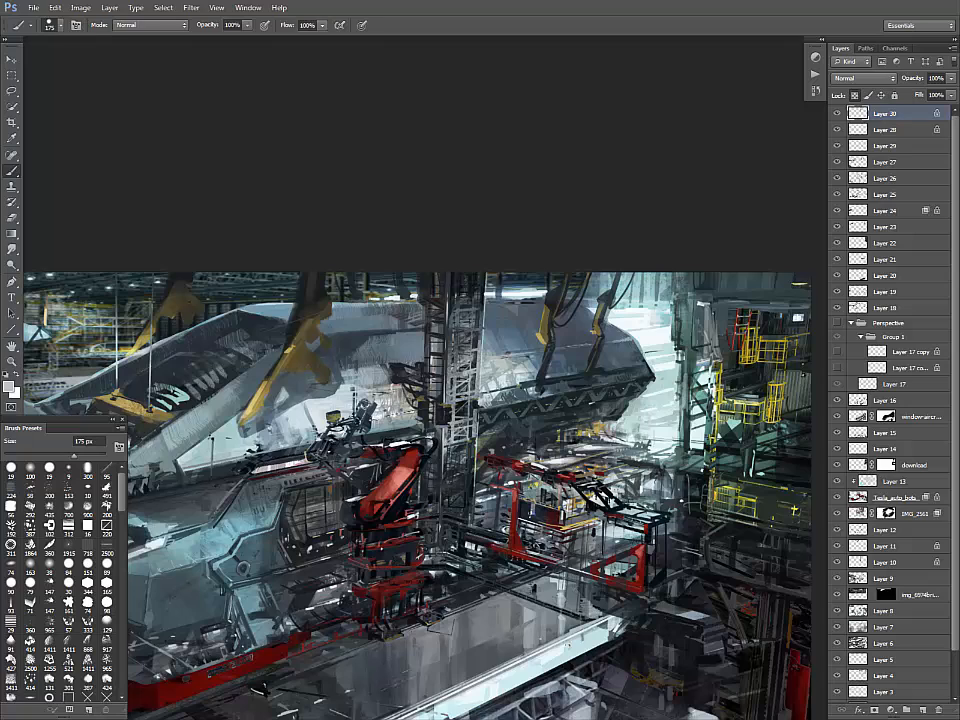
{"action": "key", "text": "bracketright"}
{"action": "key", "text": "bracketright"}
{"action": "key", "text": "bracketright"}
{"action": "key", "text": "bracketright"}
{"action": "key", "text": "bracketright"}
{"action": "left_click", "coordinate": [551, 298], "text": "alt"}
{"action": "left_click_drag", "start_coordinate": [459, 395], "coordinate": [461, 495]}
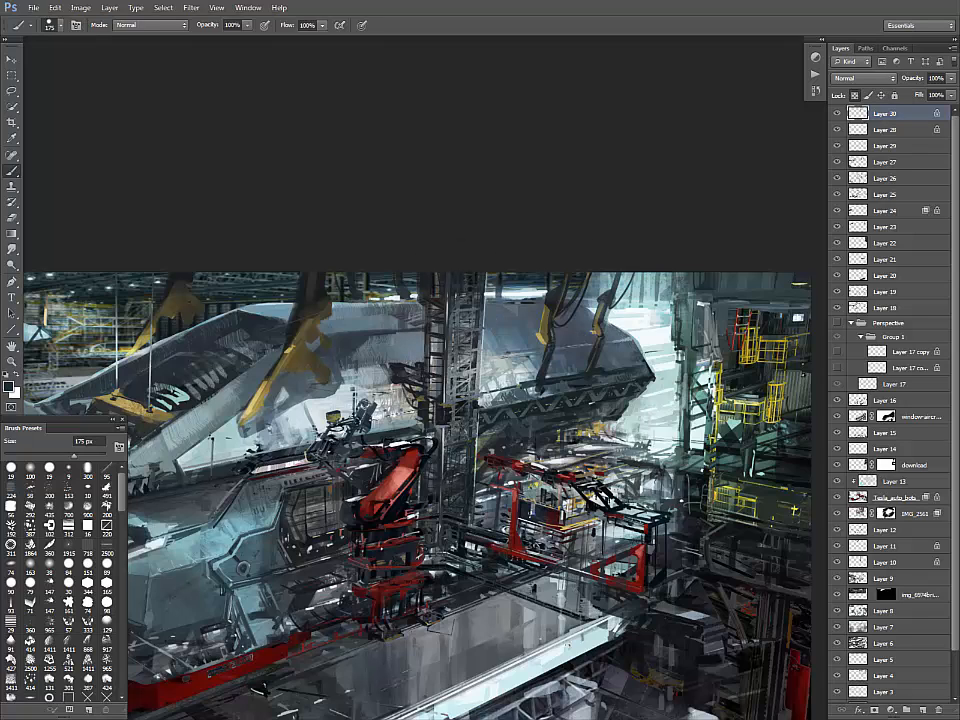
- Paint sampled blue-grey tones over the lower section of the tower lattice
{"action": "left_click", "coordinate": [462, 425], "text": "alt"}
{"action": "left_click", "coordinate": [458, 440], "text": "alt"}
{"action": "left_click_drag", "start_coordinate": [457, 448], "coordinate": [458, 498]}
{"action": "left_click_drag", "start_coordinate": [466, 418], "coordinate": [467, 492]}
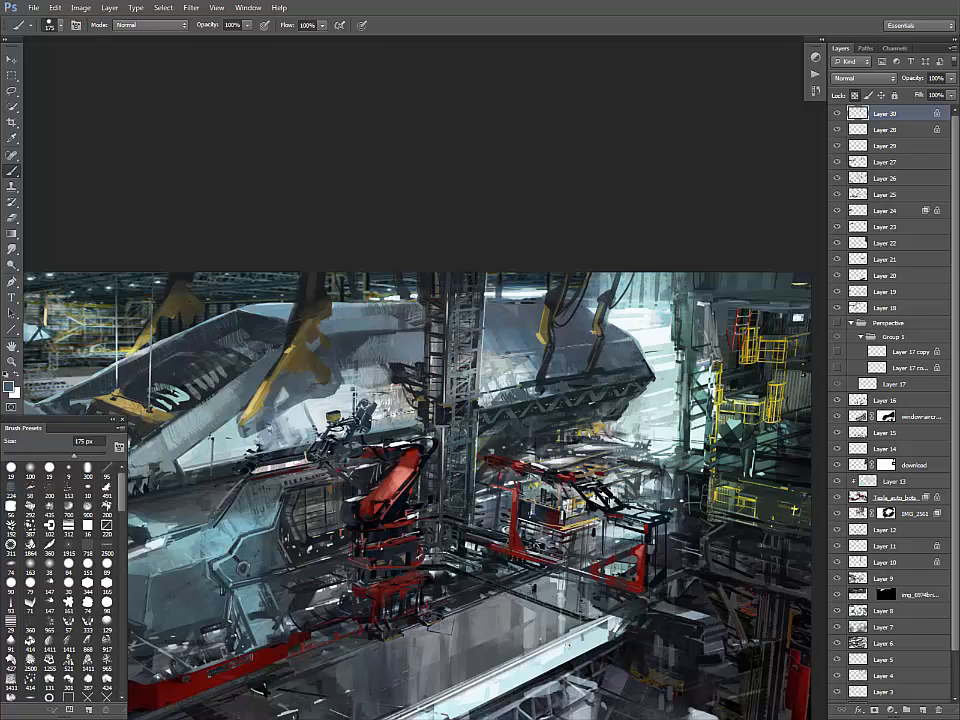
- Paint a near-black band across the tower just above its middle joint with a 90 px brush
{"action": "left_click", "coordinate": [461, 540], "text": "alt"}
{"action": "left_click", "coordinate": [461, 548], "text": "alt"}
{"action": "key", "text": "bracketleft"}
{"action": "key", "text": "bracketleft"}
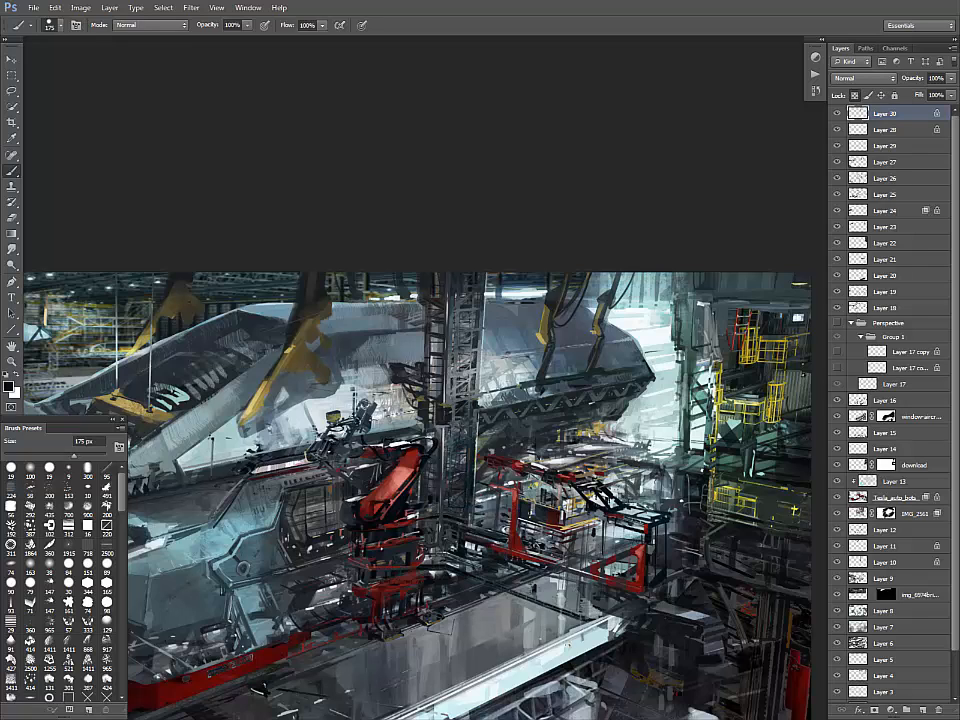
{"action": "left_click_drag", "start_coordinate": [446, 397], "coordinate": [480, 393]}
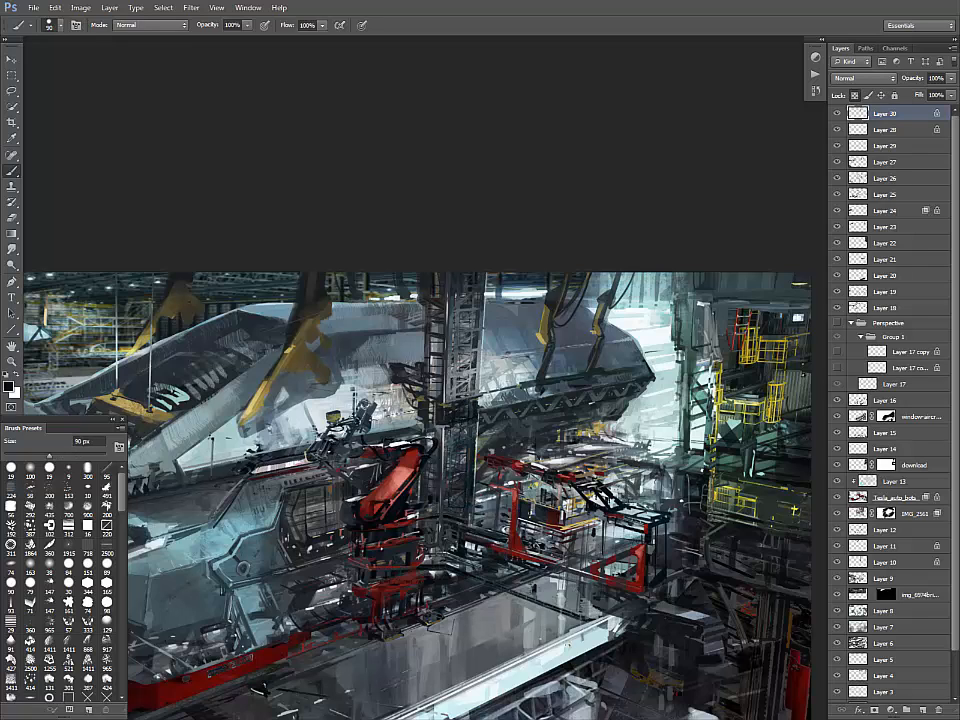
{"action": "left_click", "coordinate": [377, 287], "text": "alt"}
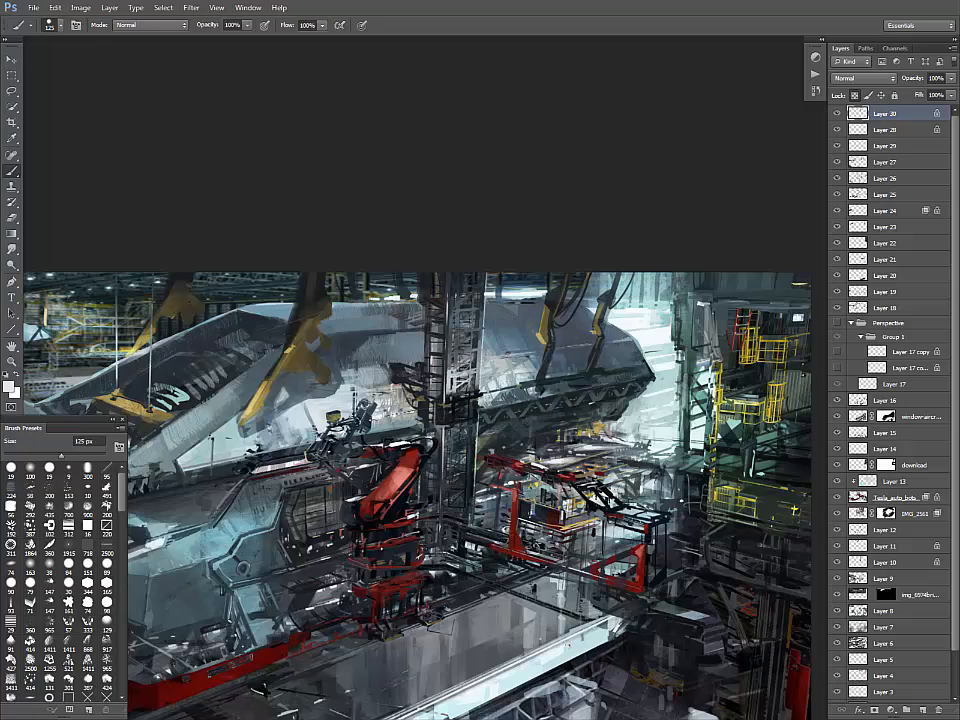
{"action": "mouse_move", "coordinate": [462, 354]}
{"action": "left_mouse_down"}
{"action": "mouse_move", "coordinate": [472, 332]}
{"action": "mouse_move", "coordinate": [462, 402]}
{"action": "left_mouse_up"}
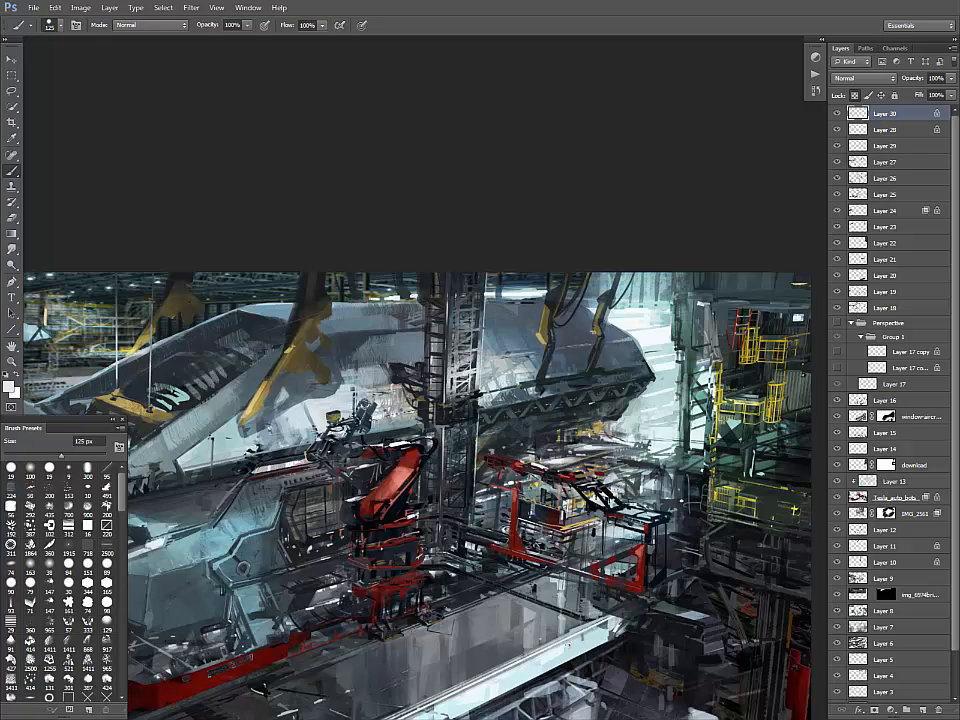
{"action": "key", "text": "ctrl+z"}
- Refine the tower's middle joint with sampled dark tones, using the square brush at 30 px
{"action": "left_click", "coordinate": [88, 527]}
{"action": "key", "text": "bracketright"}
{"action": "key", "text": "bracketright"}
{"action": "key", "text": "bracketright"}
{"action": "left_click", "coordinate": [446, 385], "text": "alt"}
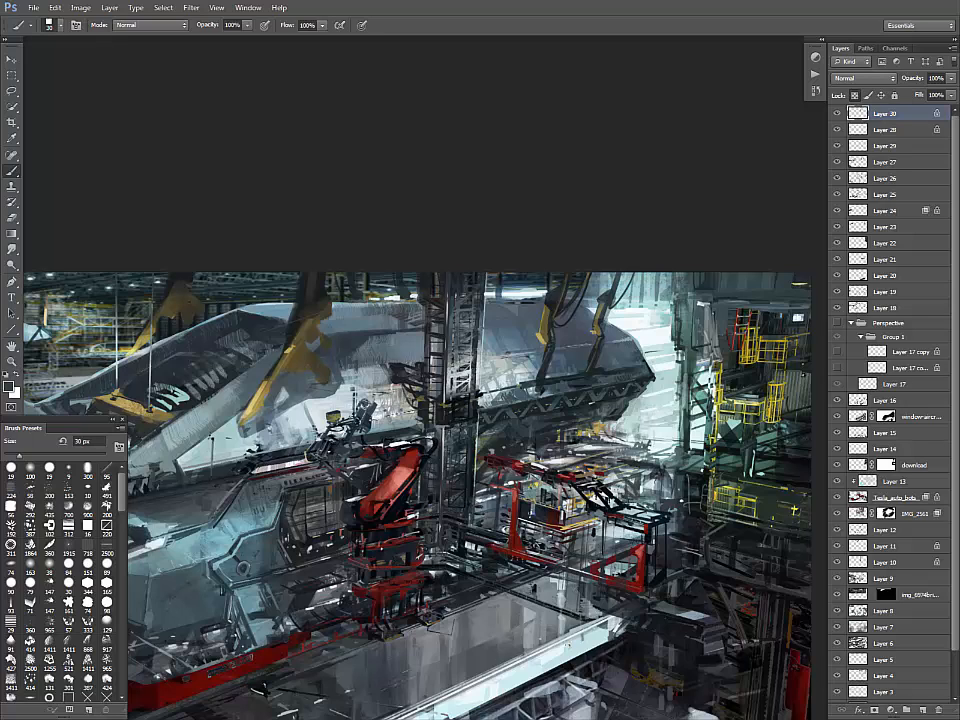
{"action": "left_click", "coordinate": [461, 403], "text": "alt"}
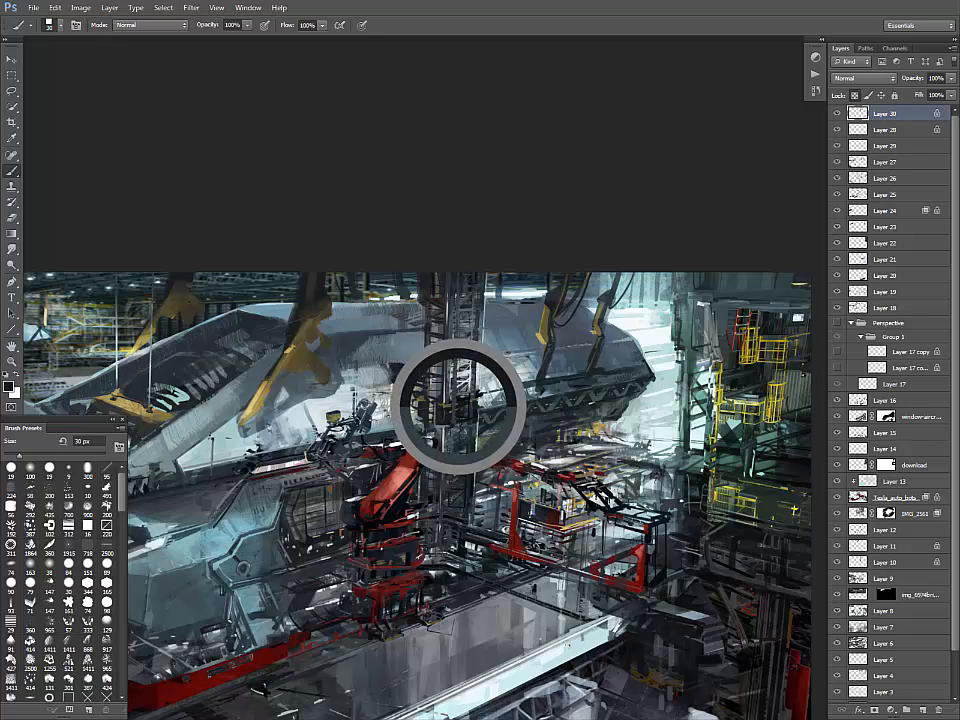
{"action": "left_click", "coordinate": [462, 395], "text": "alt"}
{"action": "mouse_move", "coordinate": [452, 406]}
{"action": "left_mouse_down"}
{"action": "mouse_move", "coordinate": [452, 422]}
{"action": "mouse_move", "coordinate": [462, 407]}
{"action": "left_mouse_up"}
{"action": "left_click", "coordinate": [484, 396], "text": "alt"}
{"action": "left_click", "coordinate": [510, 392], "text": "alt"}
{"action": "left_click_drag", "start_coordinate": [476, 412], "coordinate": [453, 420]}
- Tint the tower lattice below the middle joint with a sampled blue-grey, using the square brush at 200 px
{"action": "left_click", "coordinate": [335, 311], "text": "alt"}
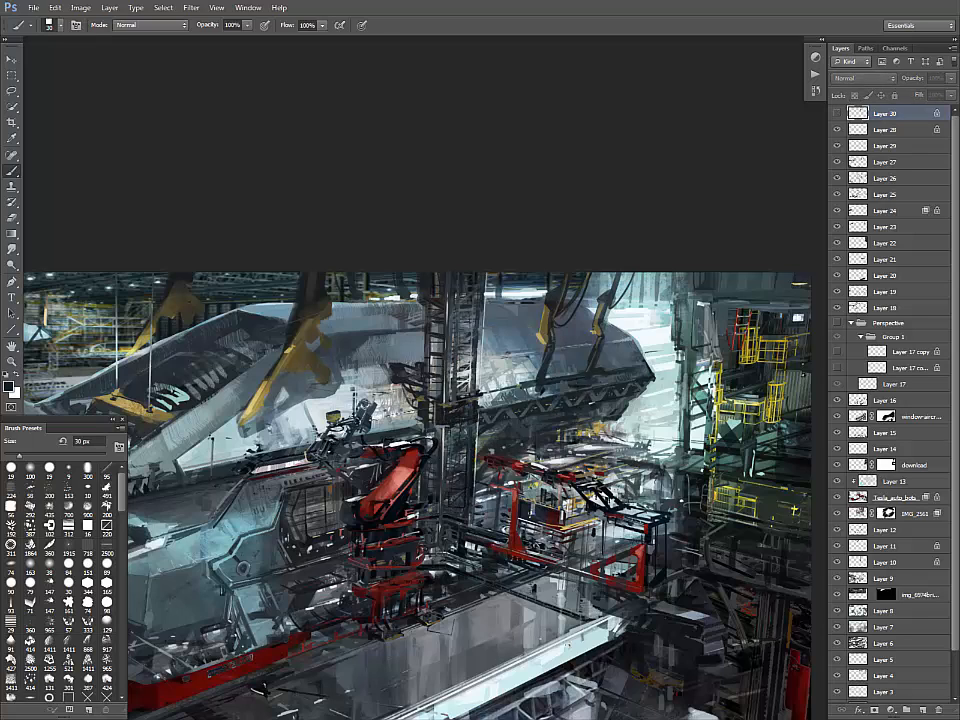
{"action": "left_click", "coordinate": [512, 345], "text": "alt"}
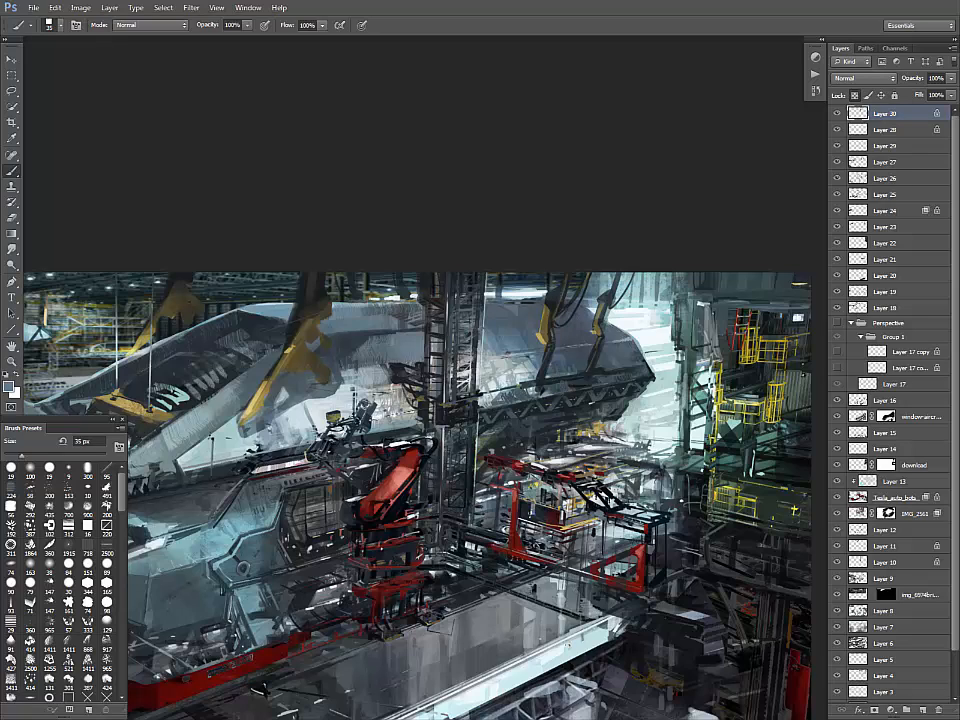
{"action": "key", "text": "bracketright"}
{"action": "key", "text": "bracketright"}
{"action": "key", "text": "bracketright"}
{"action": "key", "text": "bracketright"}
{"action": "key", "text": "bracketright"}
{"action": "key", "text": "bracketright"}
{"action": "key", "text": "bracketright"}
{"action": "key", "text": "bracketright"}
{"action": "key", "text": "bracketright"}
{"action": "key", "text": "bracketright"}
{"action": "key", "text": "bracketright"}
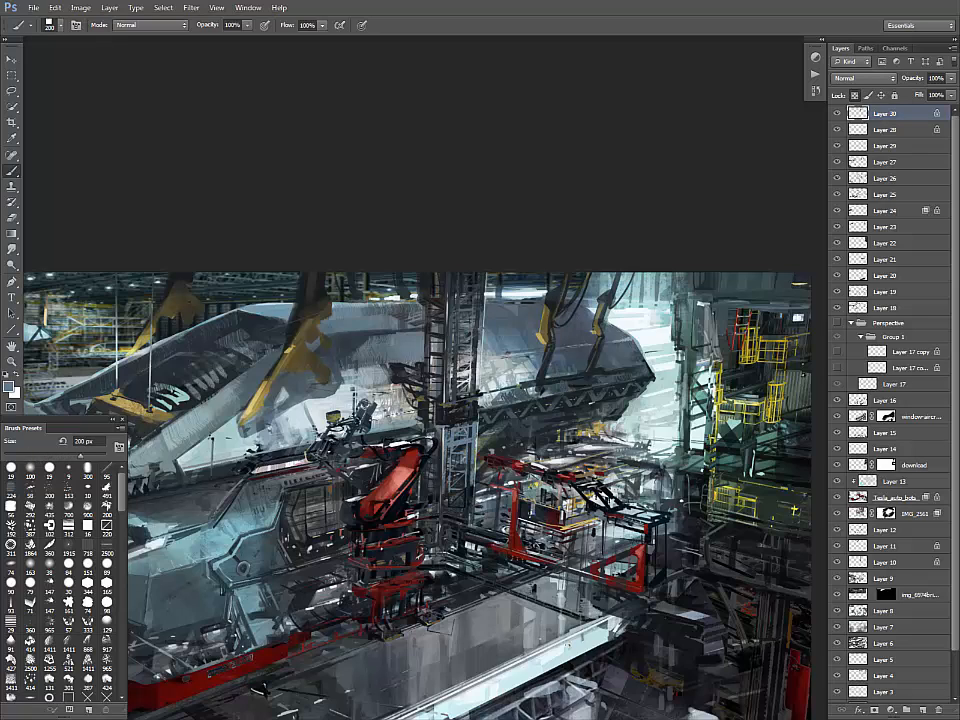
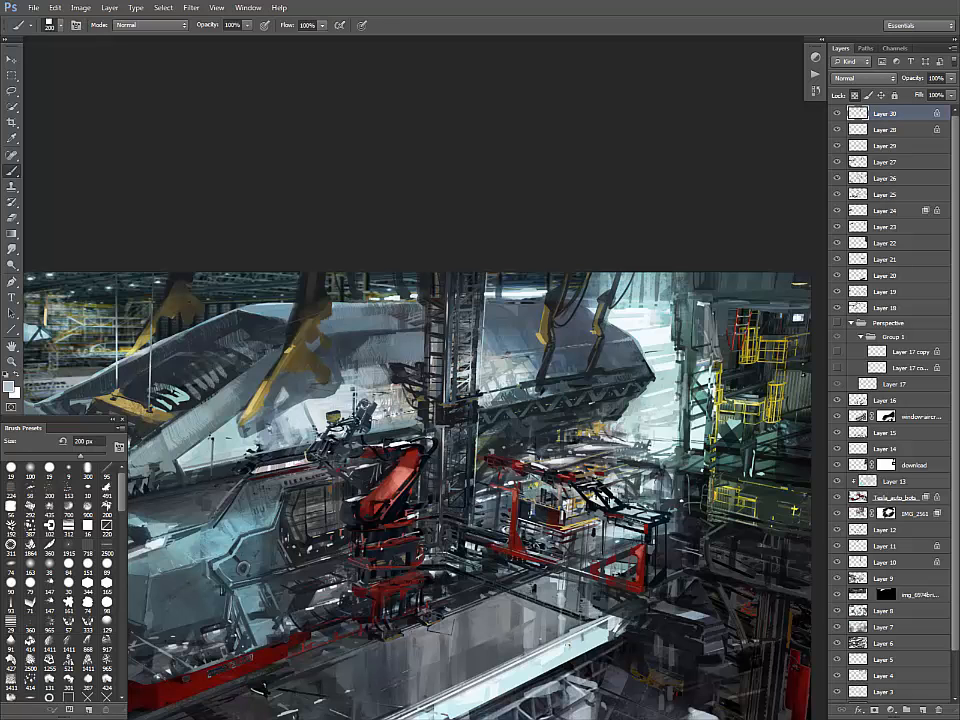
- Add a new layer above Layer 30 and choose the 89 px preset brush
{"action": "key", "text": "ctrl+minus"}
{"action": "key", "text": "ctrl+minus"}
{"action": "key", "text": "ctrl+plus"}
{"action": "left_click_drag", "start_coordinate": [670, 387], "coordinate": [634, 481]}
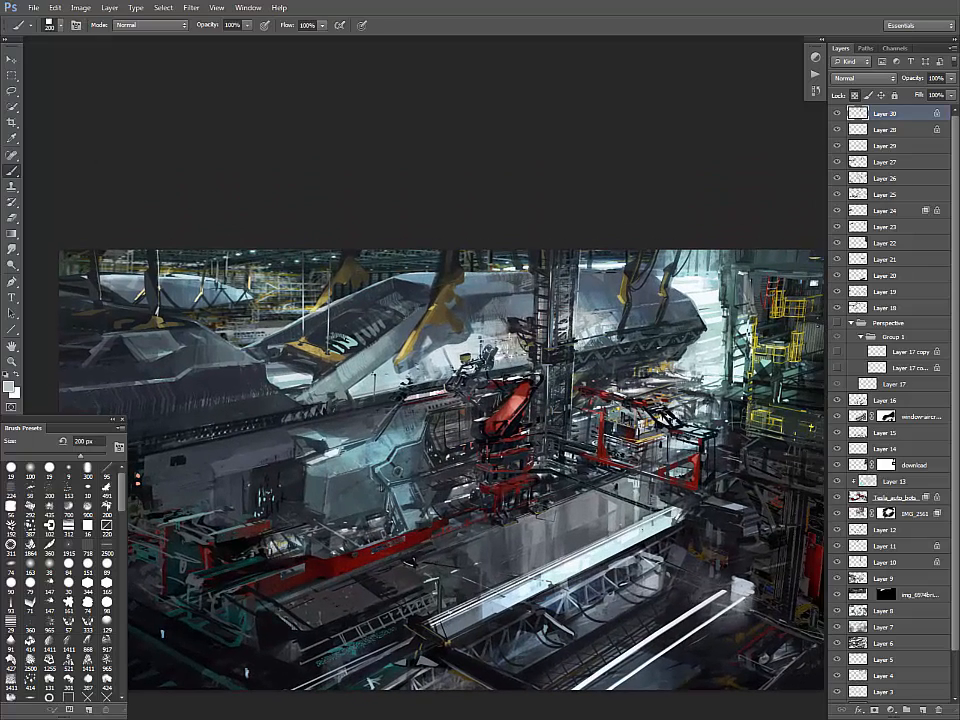
{"action": "key", "text": "ctrl+shift+alt+n"}
{"action": "left_click", "coordinate": [88, 526]}
{"action": "left_click", "coordinate": [69, 507]}
{"action": "left_click", "coordinate": [107, 565]}
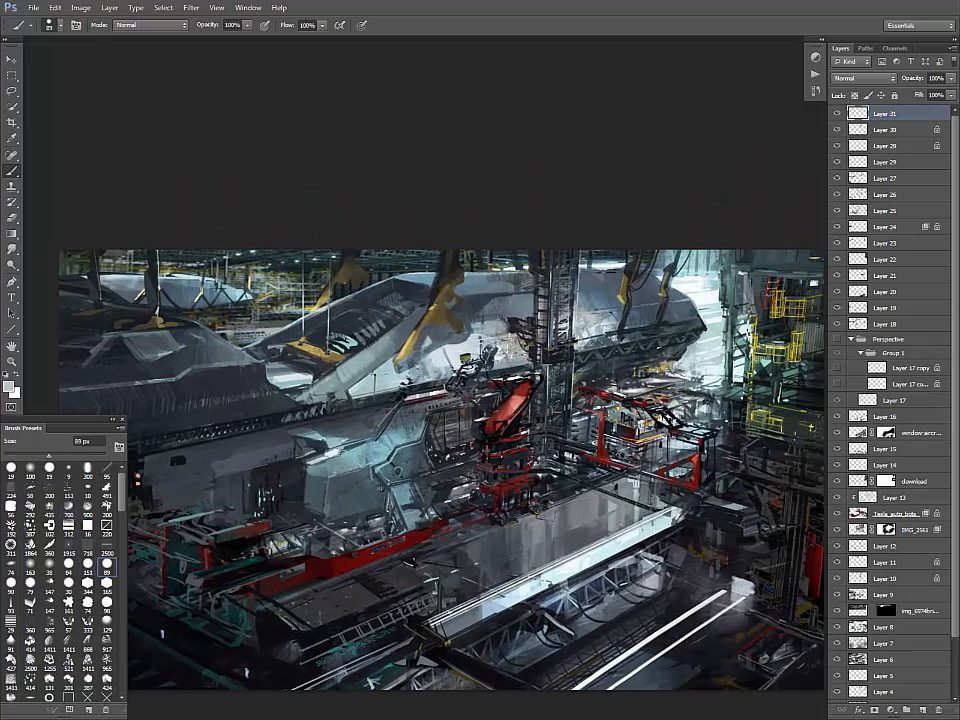
- Paint a short fine stroke on the tower just below its middle joint with a sampled tone, using the round brush at 7 px
{"action": "left_click", "coordinate": [230, 580], "text": "alt"}
{"action": "left_click", "coordinate": [550, 360], "text": "alt"}
{"action": "key", "text": "bracketleft"}
{"action": "key", "text": "bracketleft"}
{"action": "key", "text": "bracketleft"}
{"action": "key", "text": "bracketleft"}
{"action": "key", "text": "bracketleft"}
{"action": "key", "text": "bracketleft"}
{"action": "key", "text": "bracketleft"}
{"action": "key", "text": "bracketleft"}
{"action": "key", "text": "bracketleft"}
{"action": "key", "text": "bracketleft"}
{"action": "key", "text": "bracketleft"}
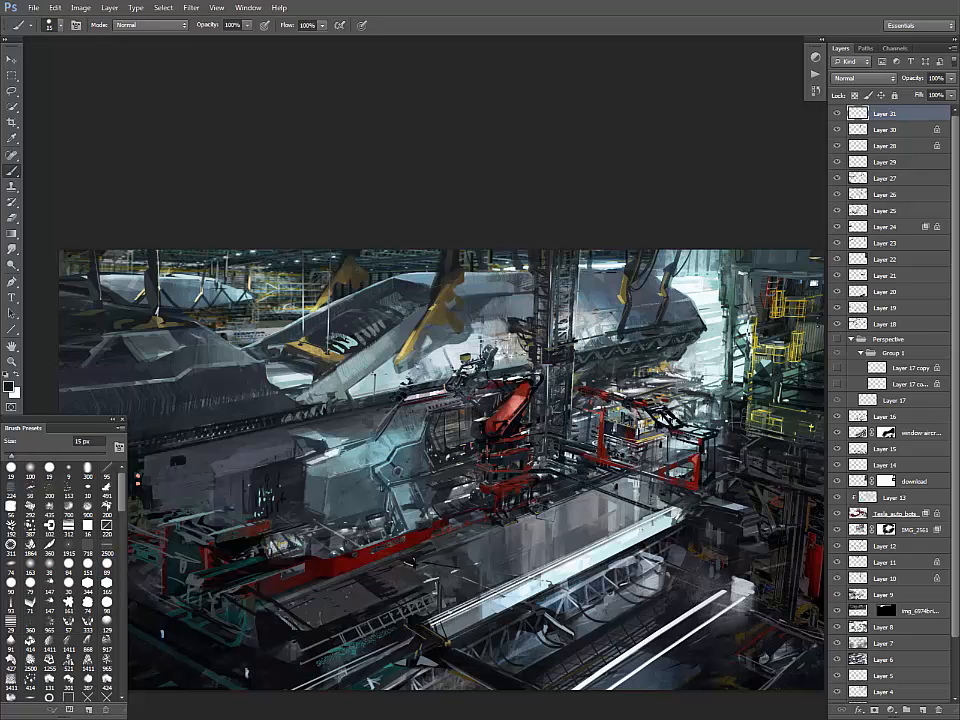
{"action": "key", "text": "bracketleft"}
{"action": "key", "text": "bracketleft"}
{"action": "key", "text": "bracketleft"}
{"action": "key", "text": "bracketleft"}
{"action": "mouse_move", "coordinate": [548, 368]}
{"action": "left_mouse_down"}
{"action": "mouse_move", "coordinate": [548, 405]}
{"action": "mouse_move", "coordinate": [545, 392]}
{"action": "left_mouse_up"}
{"action": "left_click", "coordinate": [552, 350], "text": "alt"}
{"action": "mouse_move", "coordinate": [552, 312]}
{"action": "left_mouse_down"}
{"action": "mouse_move", "coordinate": [552, 345]}
{"action": "mouse_move", "coordinate": [572, 335]}
{"action": "mouse_move", "coordinate": [572, 378]}
{"action": "mouse_move", "coordinate": [550, 392]}
{"action": "mouse_move", "coordinate": [549, 410]}
{"action": "left_mouse_up"}
{"action": "key", "text": "ctrl+z"}
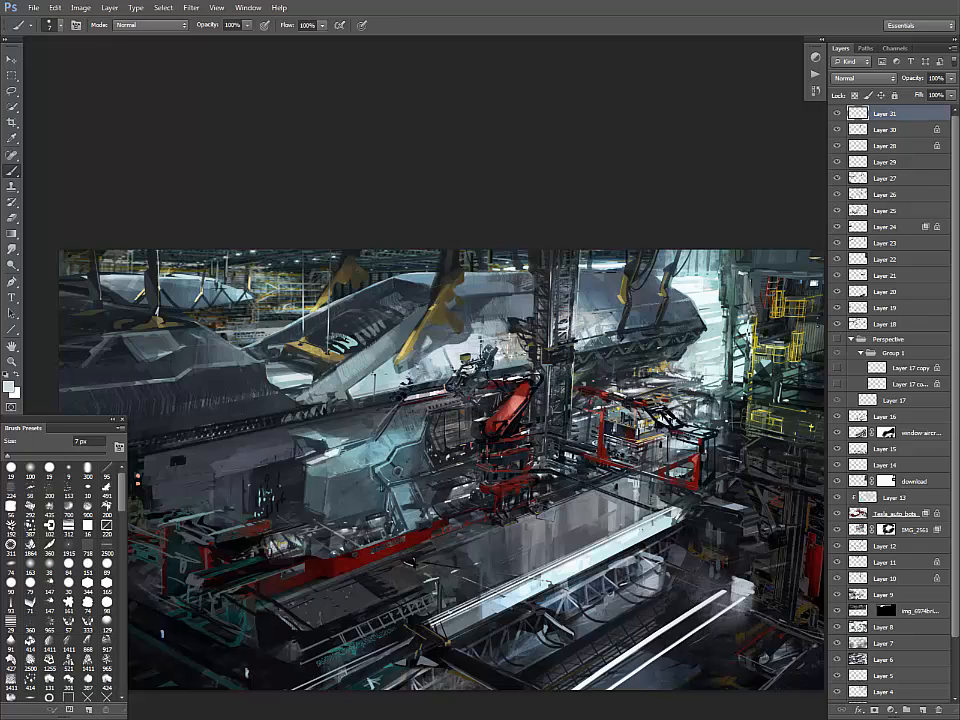
- Add red accents to the small robotic arm beside the tower with sampled colours and the round brush at 15 px
{"action": "left_click", "coordinate": [621, 299], "text": "alt"}
{"action": "key", "text": "bracketright"}
{"action": "key", "text": "bracketright"}
{"action": "key", "text": "bracketright"}
{"action": "key", "text": "bracketright"}
{"action": "key", "text": "d"}
{"action": "left_click", "coordinate": [565, 357], "text": "alt"}
{"action": "left_click", "coordinate": [375, 270], "text": "alt"}
{"action": "left_click", "coordinate": [500, 405], "text": "alt"}
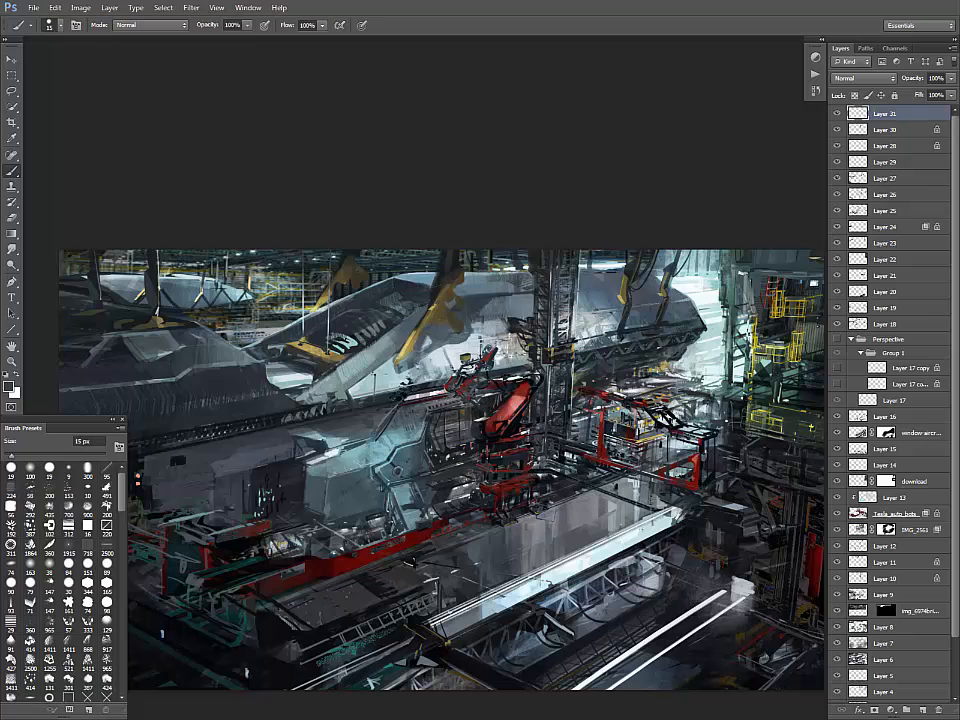
- Paint a sampled dark red block against the tower's left side at the middle joint with the 15 px brush
{"action": "right_click", "coordinate": [453, 384]}
{"action": "left_click", "coordinate": [452, 382], "text": "alt"}
{"action": "left_click_drag", "start_coordinate": [449, 378], "coordinate": [457, 391]}
{"action": "left_click_drag", "start_coordinate": [410, 562], "coordinate": [378, 564]}
{"action": "left_click", "coordinate": [489, 391], "text": "alt"}
{"action": "left_click_drag", "start_coordinate": [465, 426], "coordinate": [455, 436]}
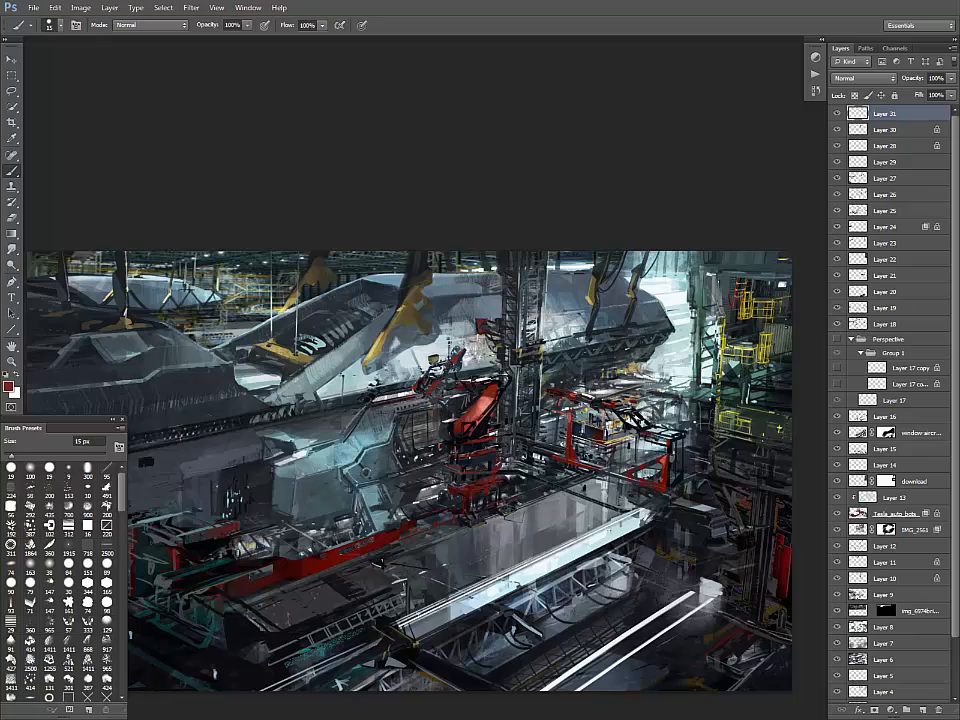
- Paste the sparks image as a new layer, set its blend mode to Screen, and move it toward the robotic arms
{"action": "scroll", "coordinate": [482, 378], "scroll_direction": "down", "scroll_amount": 1}
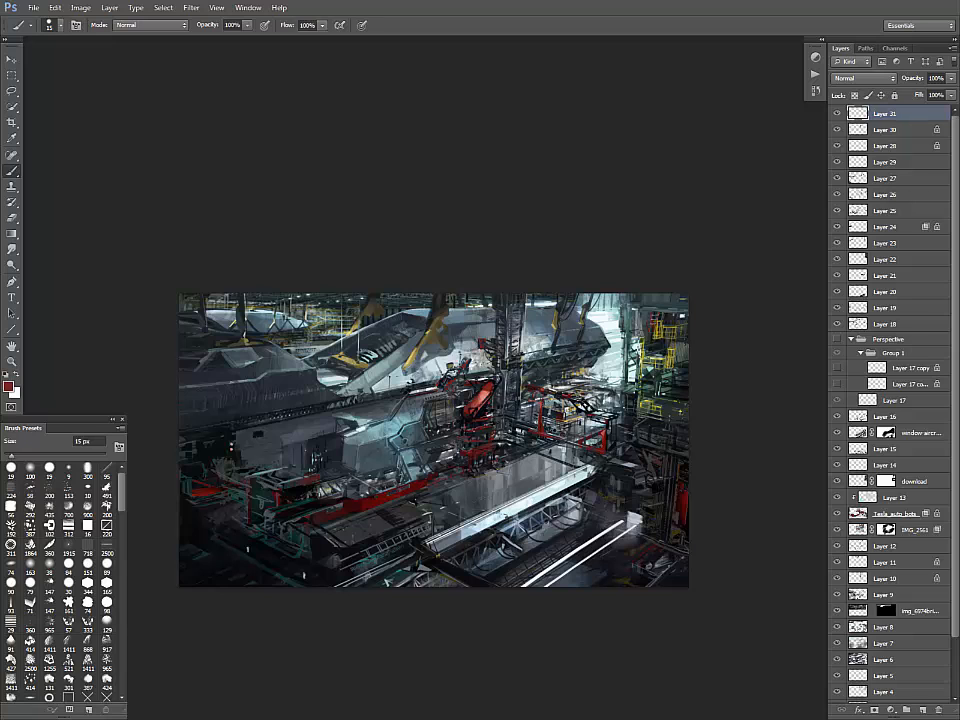
{"action": "key", "text": "ctrl+v"}
{"action": "left_click", "coordinate": [863, 78]}
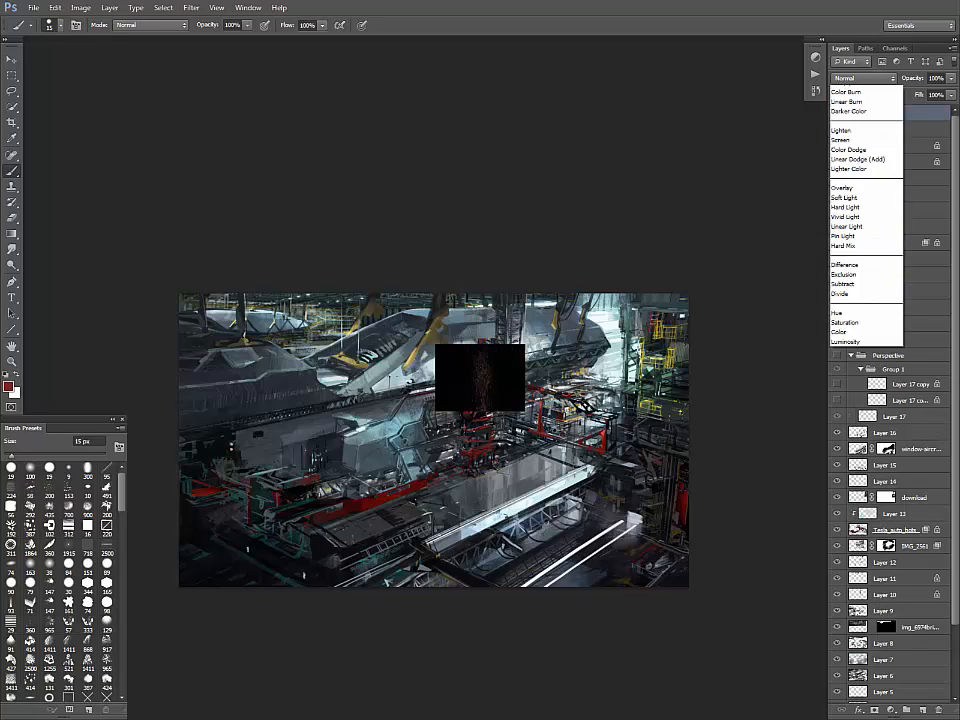
{"action": "left_click", "coordinate": [843, 139]}
{"action": "key", "text": "v"}
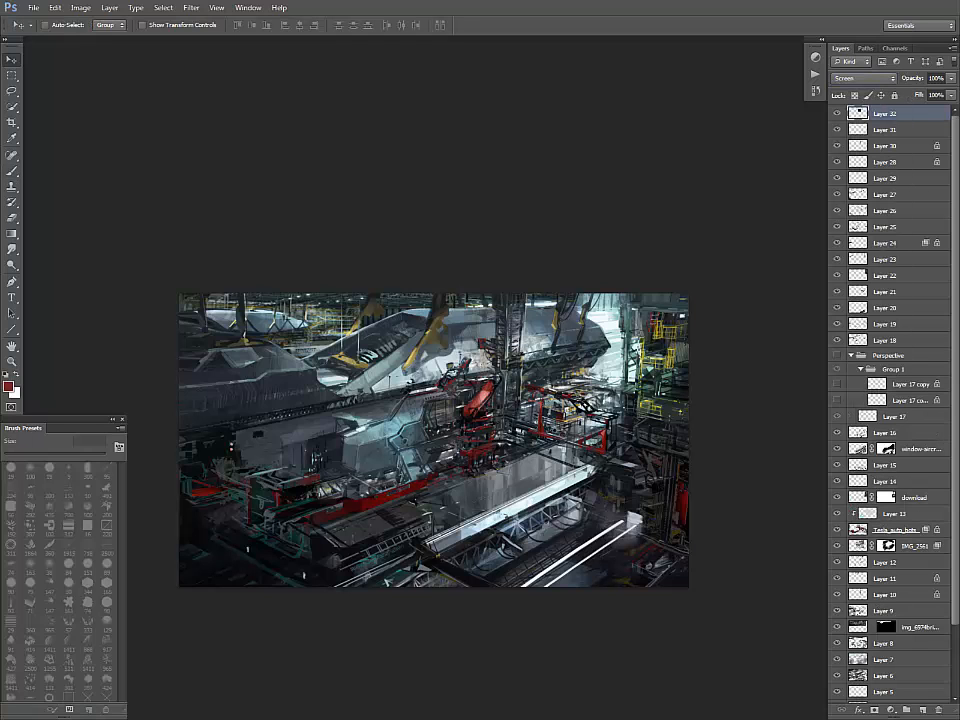
{"action": "key", "text": "ctrl+plus"}
{"action": "key", "text": "ctrl+plus"}
{"action": "left_click_drag", "start_coordinate": [526, 512], "coordinate": [381, 409]}
- Brighten the sparks with a Curves adjustment, raising the black point and mapping input 90 to output 191
{"action": "left_click", "coordinate": [81, 8]}
{"action": "mouse_move", "coordinate": [105, 37]}
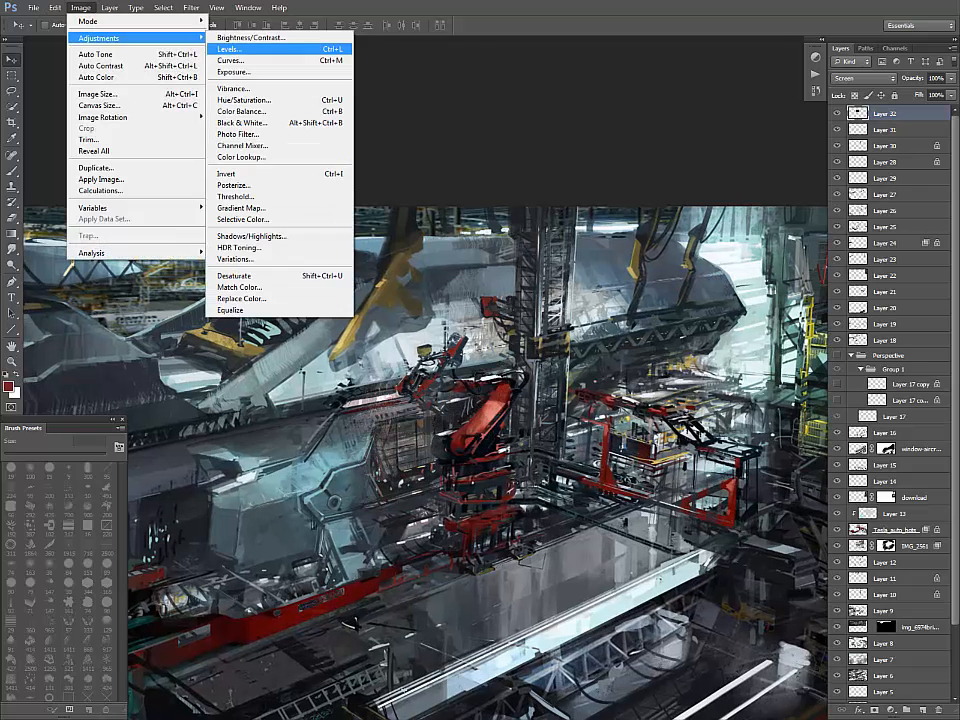
{"action": "left_click", "coordinate": [232, 60]}
{"action": "left_click_drag", "start_coordinate": [752, 501], "coordinate": [739, 444]}
{"action": "left_click_drag", "start_coordinate": [751, 448], "coordinate": [748, 446]}
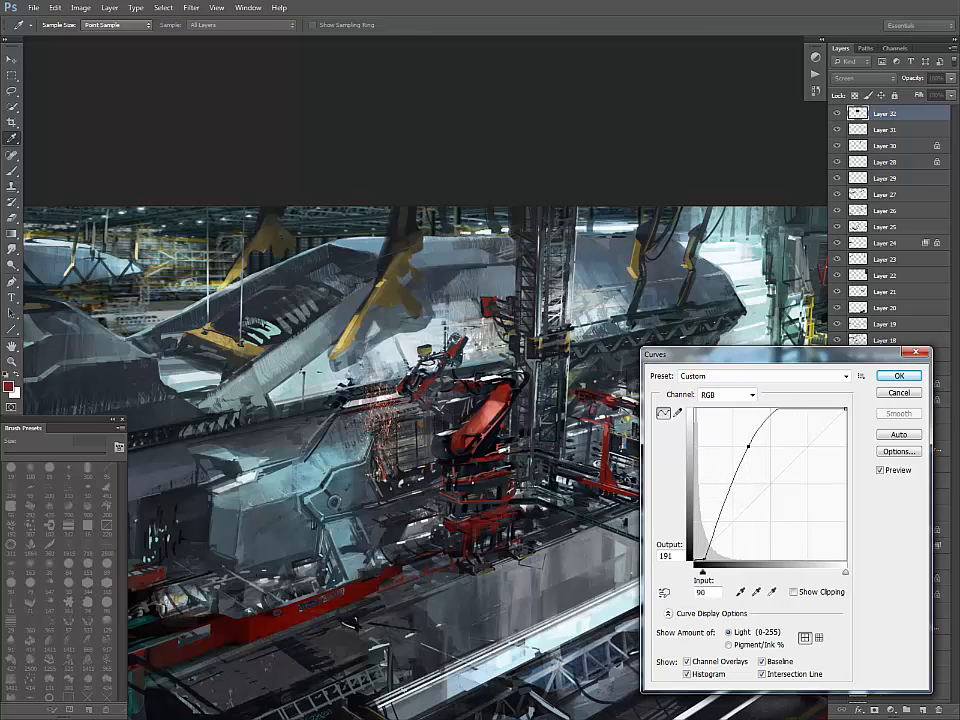
{"action": "left_click", "coordinate": [898, 376]}
- Move the sparks beside the large red robot arm, enlarge them, and compare the image with the layer off and on
{"action": "left_click_drag", "start_coordinate": [384, 440], "coordinate": [497, 388]}
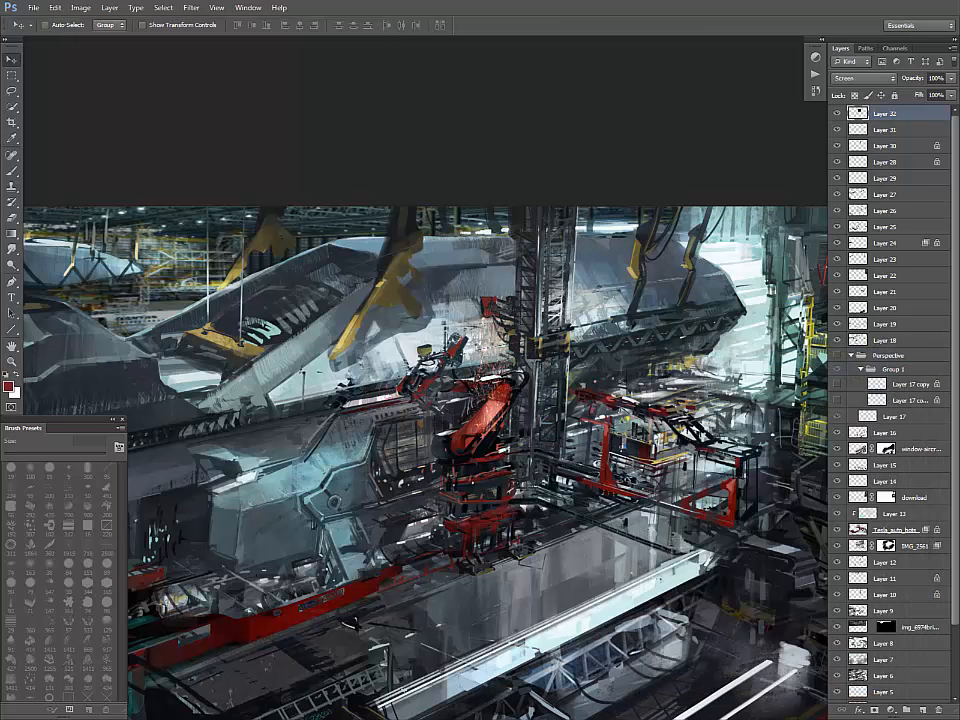
{"action": "key", "text": "ctrl+t"}
{"action": "left_click_drag", "start_coordinate": [343, 458], "coordinate": [263, 519]}
{"action": "left_click_drag", "start_coordinate": [385, 384], "coordinate": [421, 388]}
{"action": "key", "text": "Return"}
{"action": "left_click", "coordinate": [837, 114]}
{"action": "left_click", "coordinate": [837, 114]}
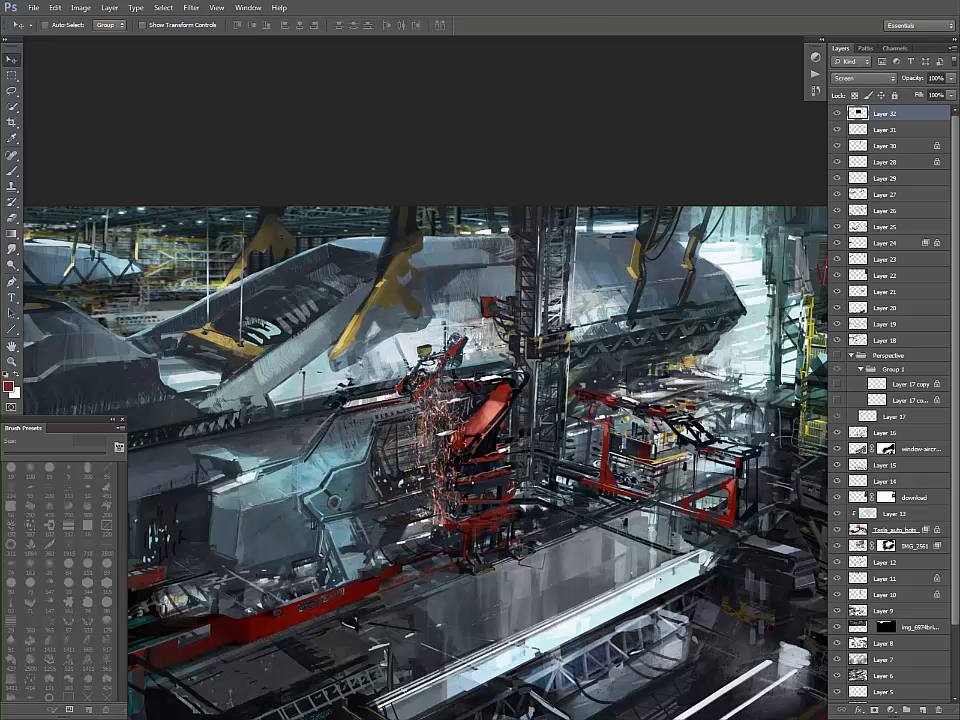
- Move Layer 32 below Layer 18 and add a layer mask to it
{"action": "left_click_drag", "start_coordinate": [885, 114], "coordinate": [885, 345]}
{"action": "left_click", "coordinate": [922, 710]}
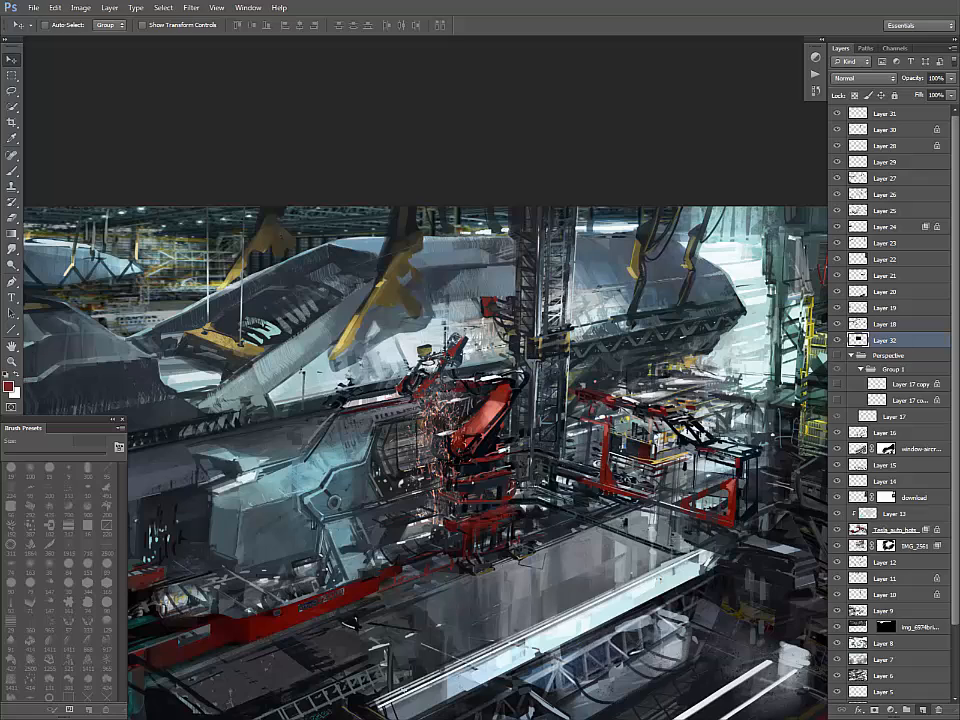
{"action": "key", "text": "ctrl+z"}
{"action": "left_click", "coordinate": [874, 710]}
- Mask out the sparks overlapping the red robot arm in black, using the square brush at up to 60 px
{"action": "key", "text": "b"}
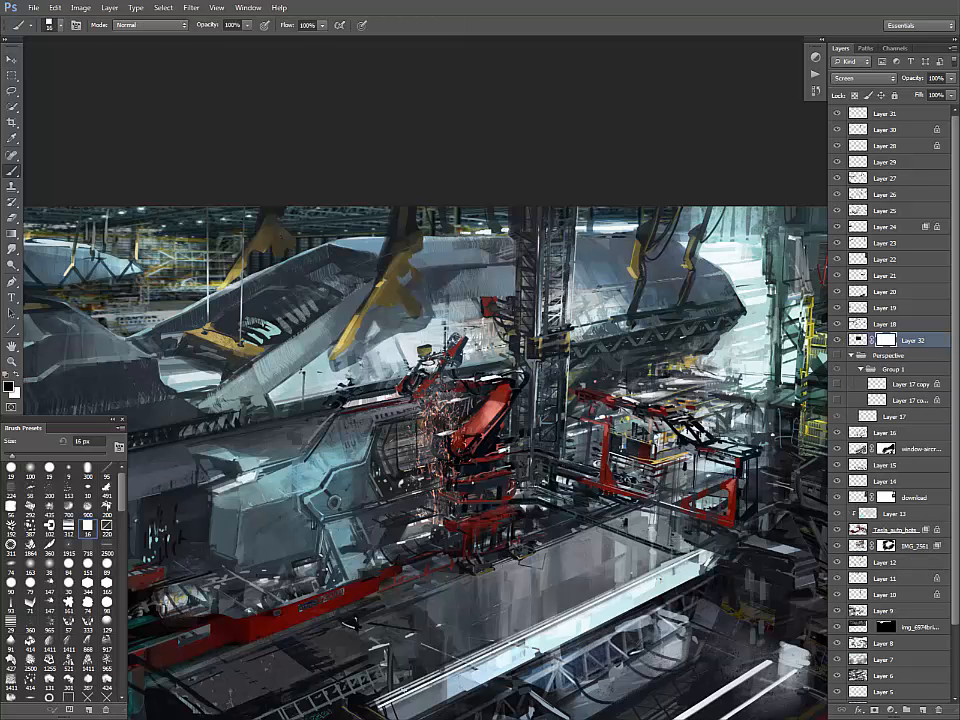
{"action": "key", "text": "bracketright"}
{"action": "key", "text": "bracketright"}
{"action": "key", "text": "bracketright"}
{"action": "mouse_move", "coordinate": [442, 359]}
{"action": "left_mouse_down"}
{"action": "mouse_move", "coordinate": [431, 361]}
{"action": "mouse_move", "coordinate": [441, 384]}
{"action": "left_mouse_up"}
{"action": "key", "text": "bracketright"}
{"action": "key", "text": "bracketright"}
{"action": "key", "text": "bracketright"}
{"action": "key", "text": "bracketright"}
{"action": "mouse_move", "coordinate": [460, 428]}
{"action": "left_mouse_down"}
{"action": "mouse_move", "coordinate": [436, 504]}
{"action": "mouse_move", "coordinate": [443, 438]}
{"action": "mouse_move", "coordinate": [432, 392]}
{"action": "left_mouse_up"}
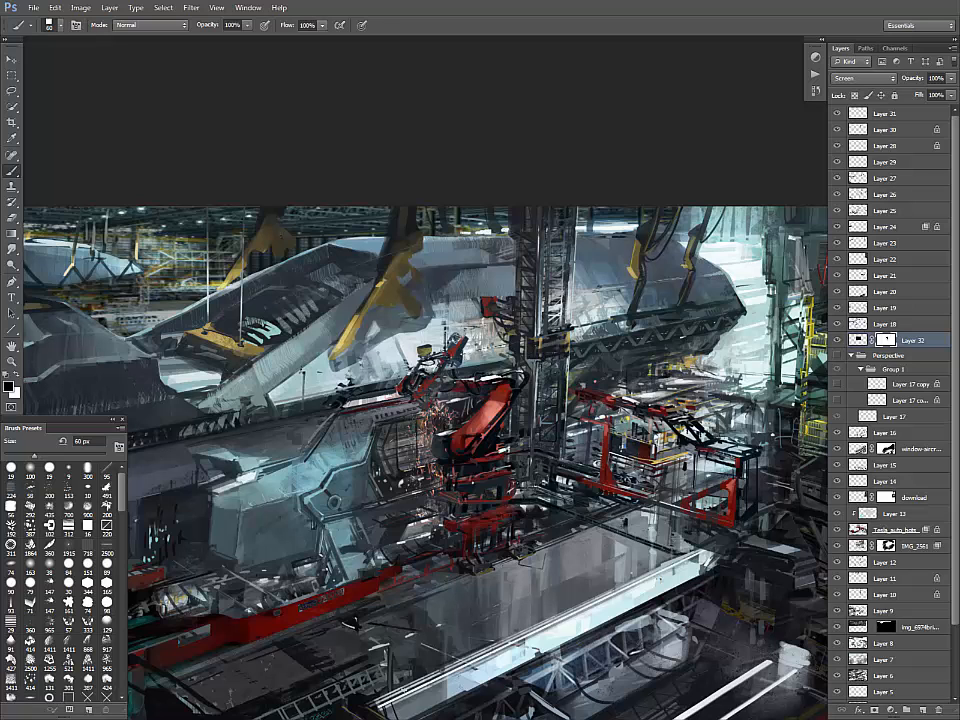
- Refine the sparks mask along the robot arm's left edge with the square brush at 20 px
{"action": "key", "text": "bracketleft"}
{"action": "key", "text": "bracketleft"}
{"action": "key", "text": "bracketleft"}
{"action": "key", "text": "bracketleft"}
{"action": "key", "text": "bracketleft"}
{"action": "key", "text": "bracketleft"}
{"action": "left_click_drag", "start_coordinate": [455, 400], "coordinate": [422, 441]}
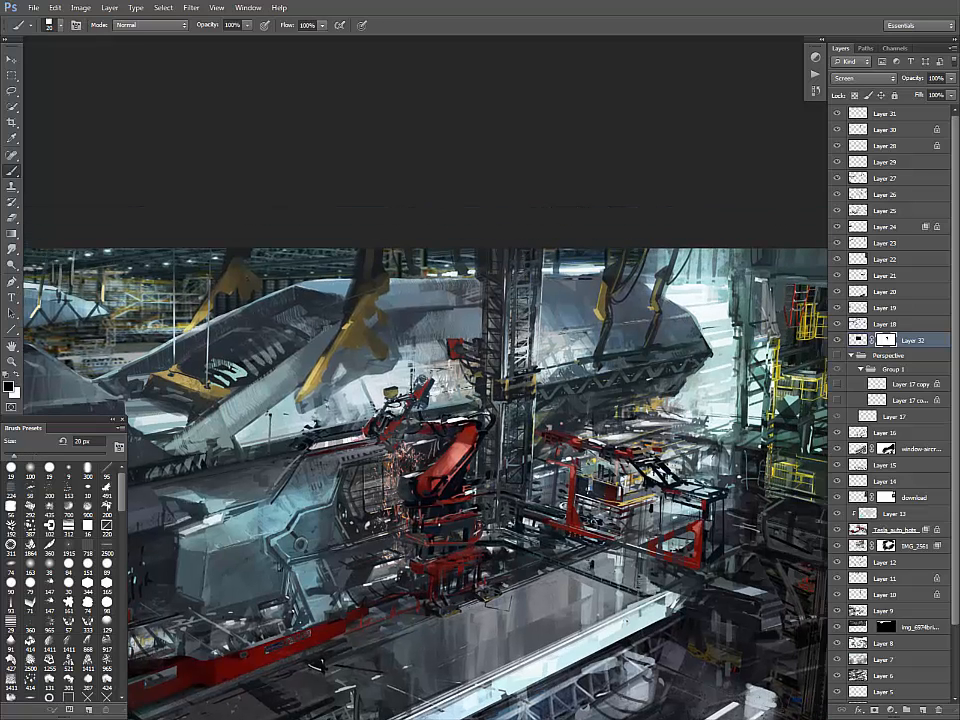
{"action": "key", "text": "ctrl+minus"}
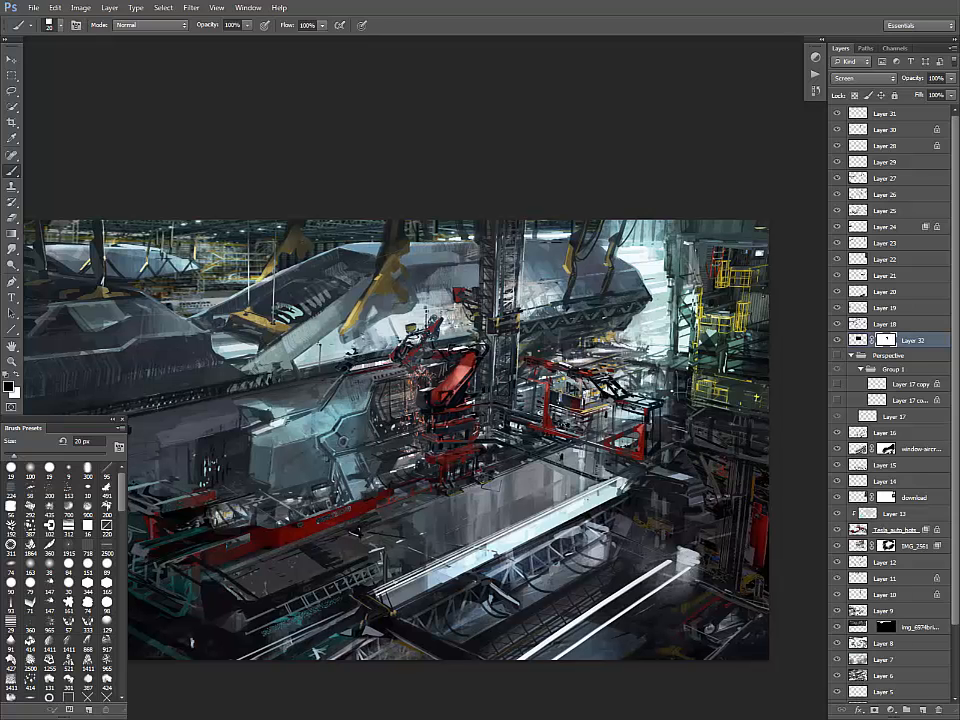
- Paste a second sparks image above Layer 31, fit its size, and set its blend mode to Screen
{"action": "mouse_move", "coordinate": [480, 400]}
{"action": "left_mouse_down"}
{"action": "mouse_move", "coordinate": [434, 392]}
{"action": "mouse_move", "coordinate": [478, 346]}
{"action": "mouse_move", "coordinate": [596, 272]}
{"action": "left_mouse_up"}
{"action": "left_click", "coordinate": [885, 114]}
{"action": "key", "text": "ctrl+v"}
{"action": "key", "text": "v"}
{"action": "key", "text": "ctrl+t"}
{"action": "key", "text": "Return"}
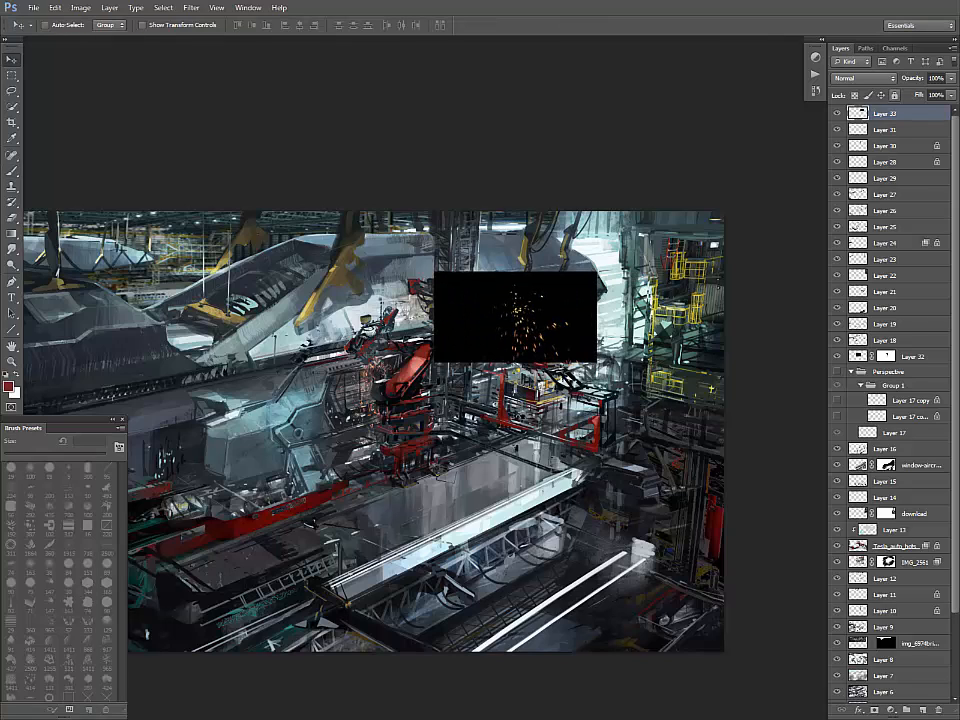
{"action": "left_click", "coordinate": [862, 78]}
{"action": "left_click", "coordinate": [850, 186]}
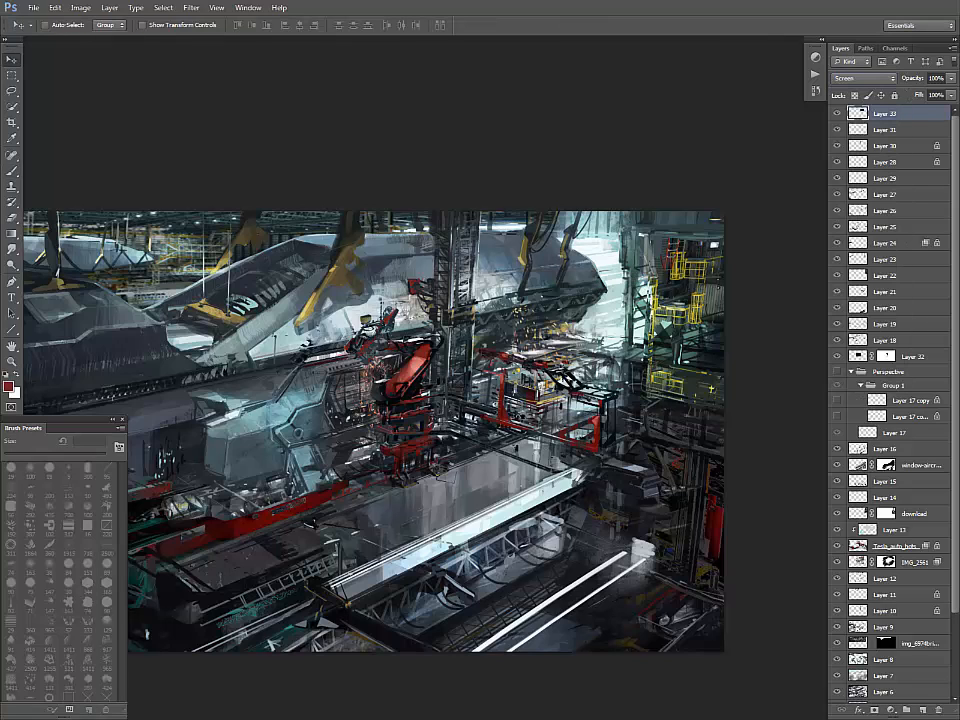
- Move the new sparks to the red block beside the tower and raise their contrast with Levels
{"action": "left_click_drag", "start_coordinate": [532, 340], "coordinate": [418, 304]}
{"action": "key", "text": "ctrl+l"}
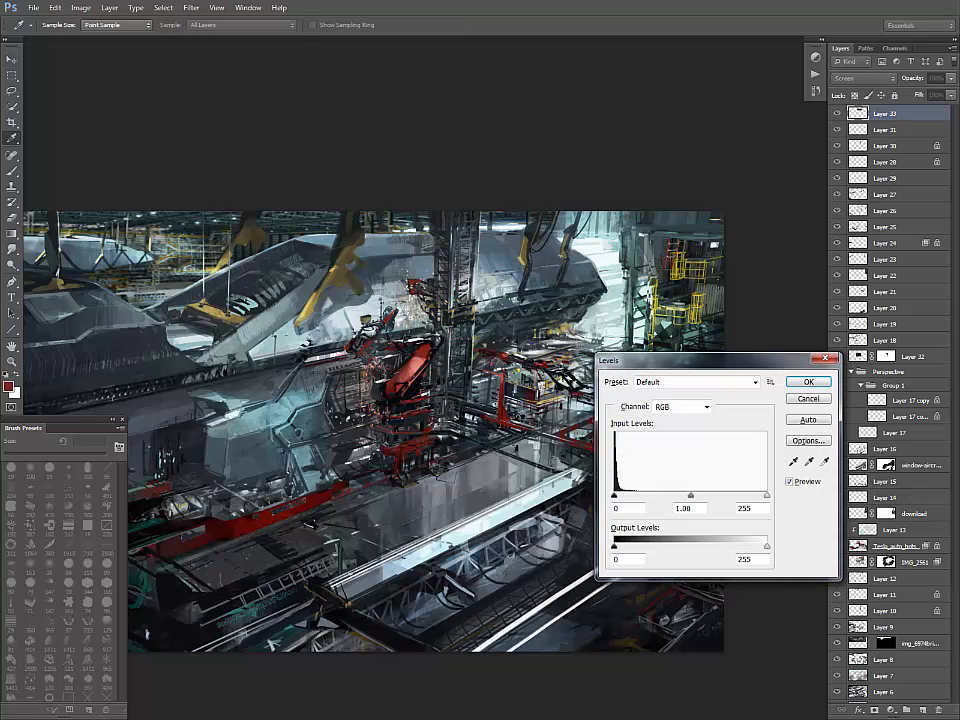
{"action": "left_click_drag", "start_coordinate": [614, 496], "coordinate": [623, 496]}
{"action": "left_click_drag", "start_coordinate": [767, 496], "coordinate": [724, 496]}
{"action": "left_click", "coordinate": [809, 382]}
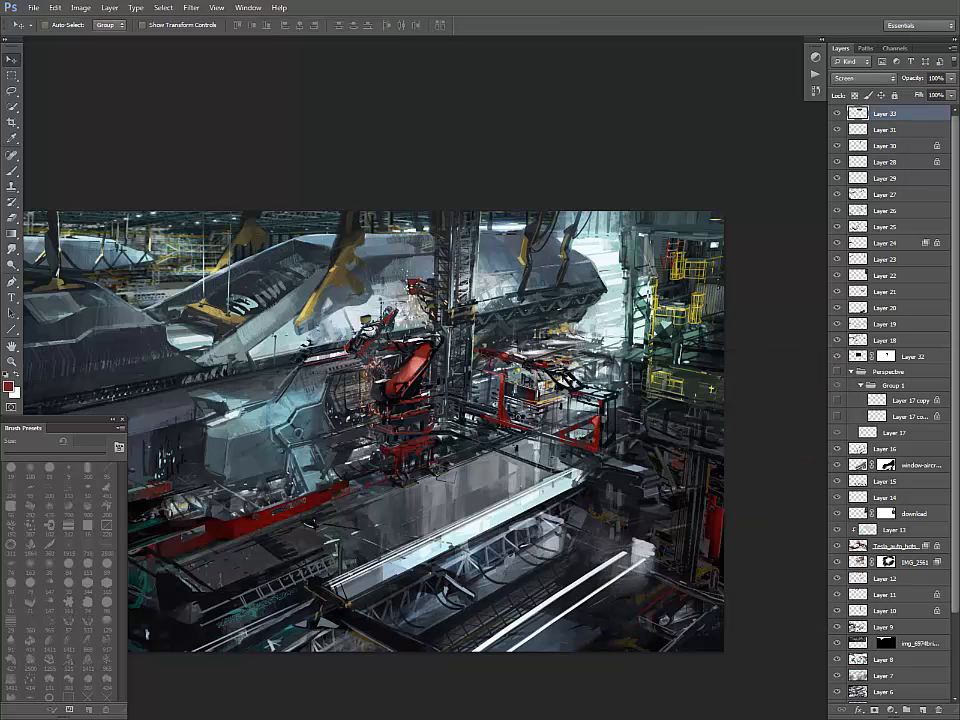
- Move the Layer 33 sparks onto the small robotic arm, scale them to about 64%, and try a hue shift
{"action": "left_click_drag", "start_coordinate": [422, 299], "coordinate": [457, 320]}
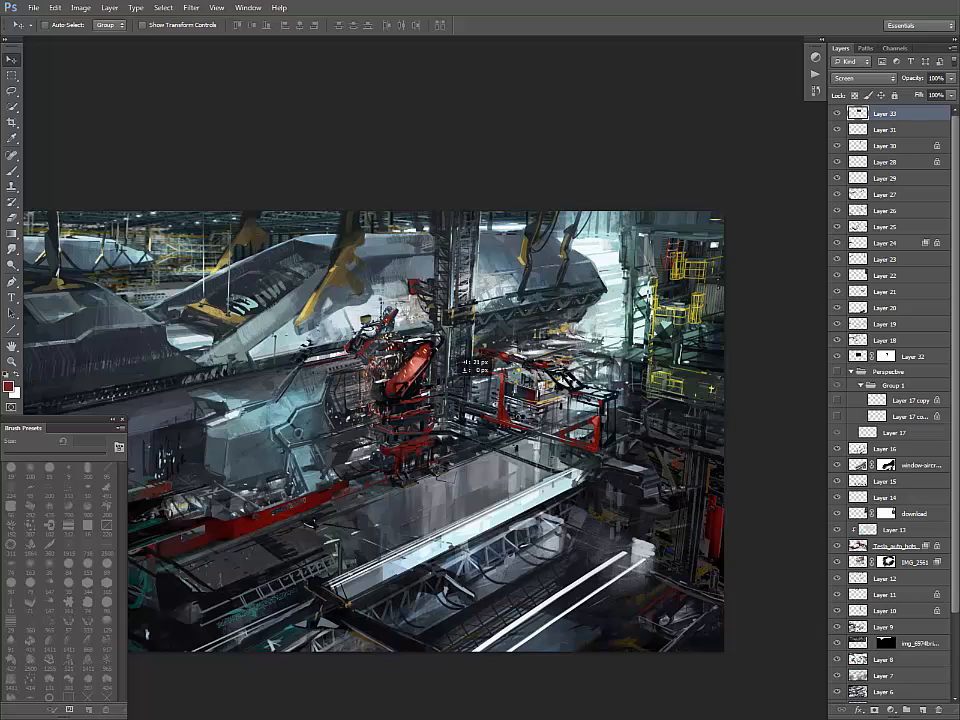
{"action": "key", "text": "ctrl+t"}
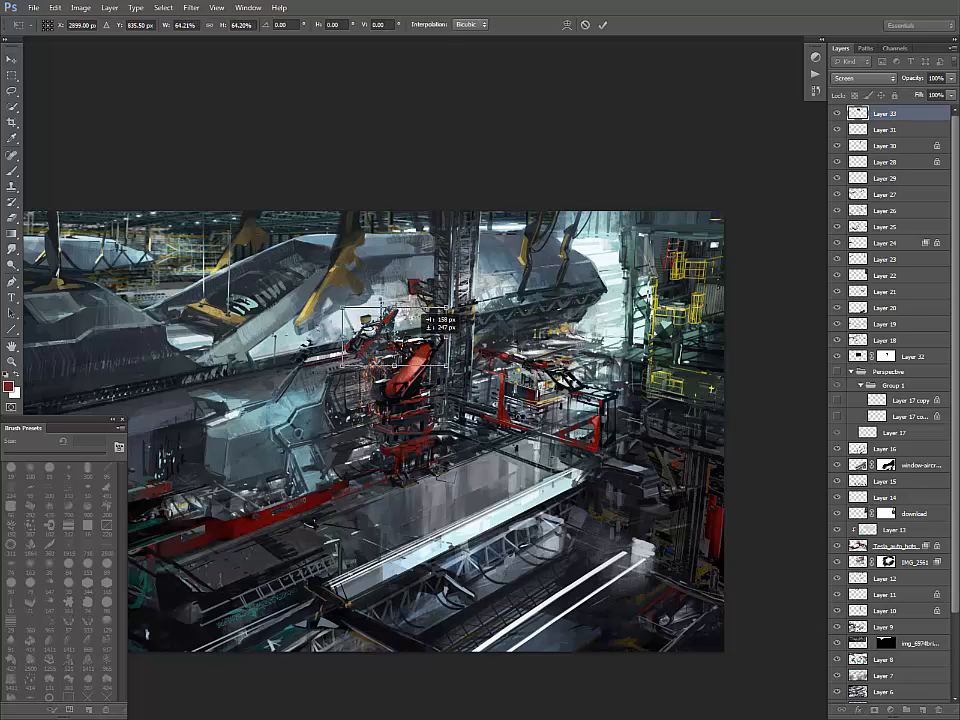
{"action": "key", "text": "Return"}
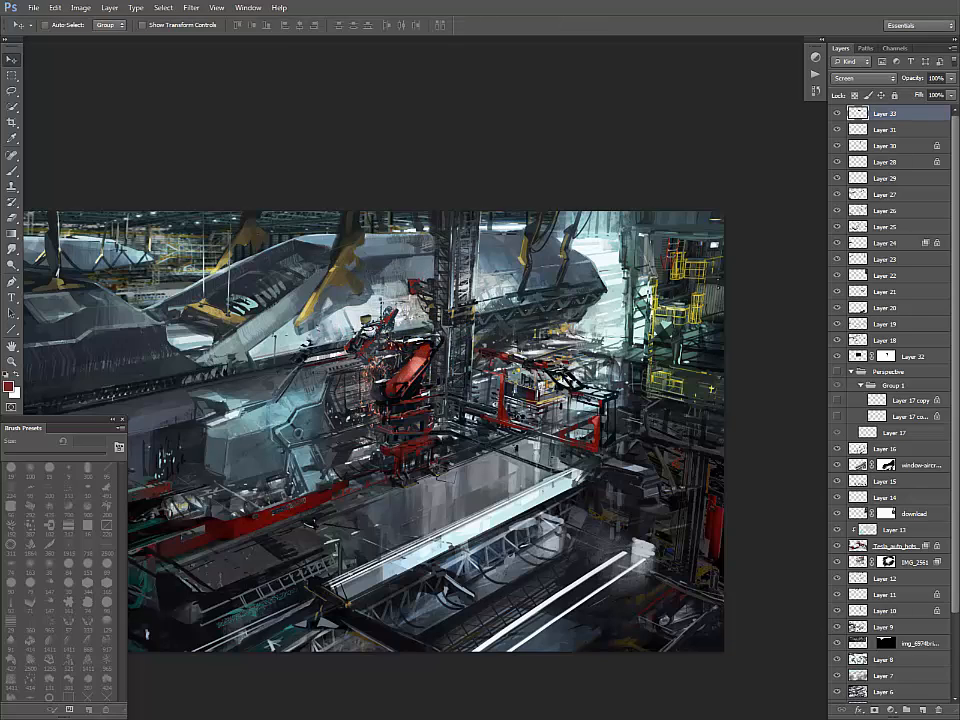
{"action": "key", "text": "ctrl+u"}
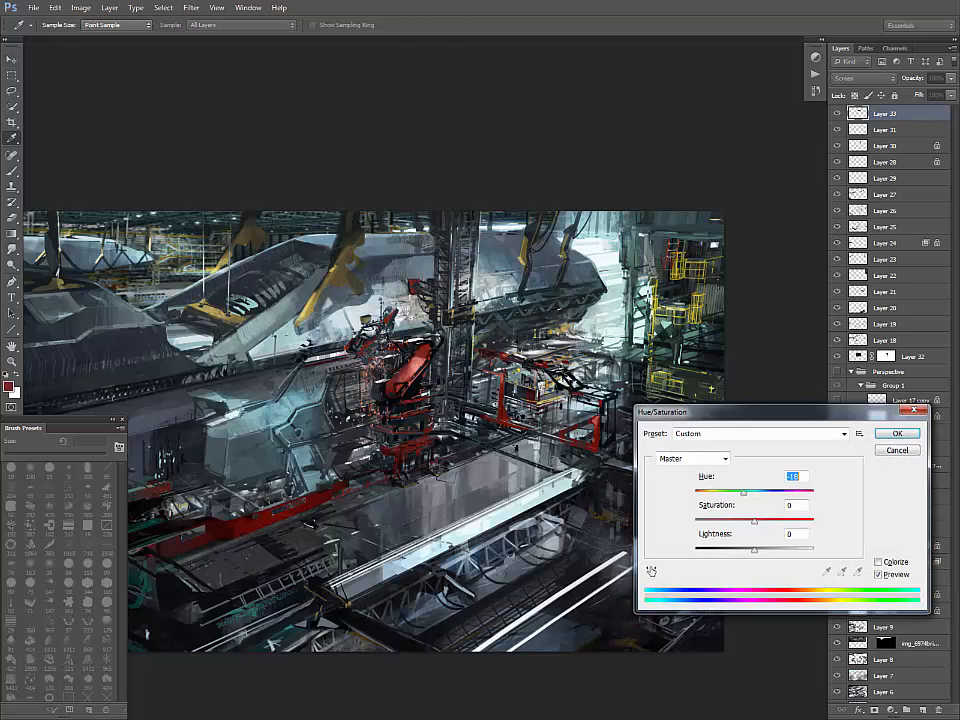
{"action": "key", "text": "Escape"}
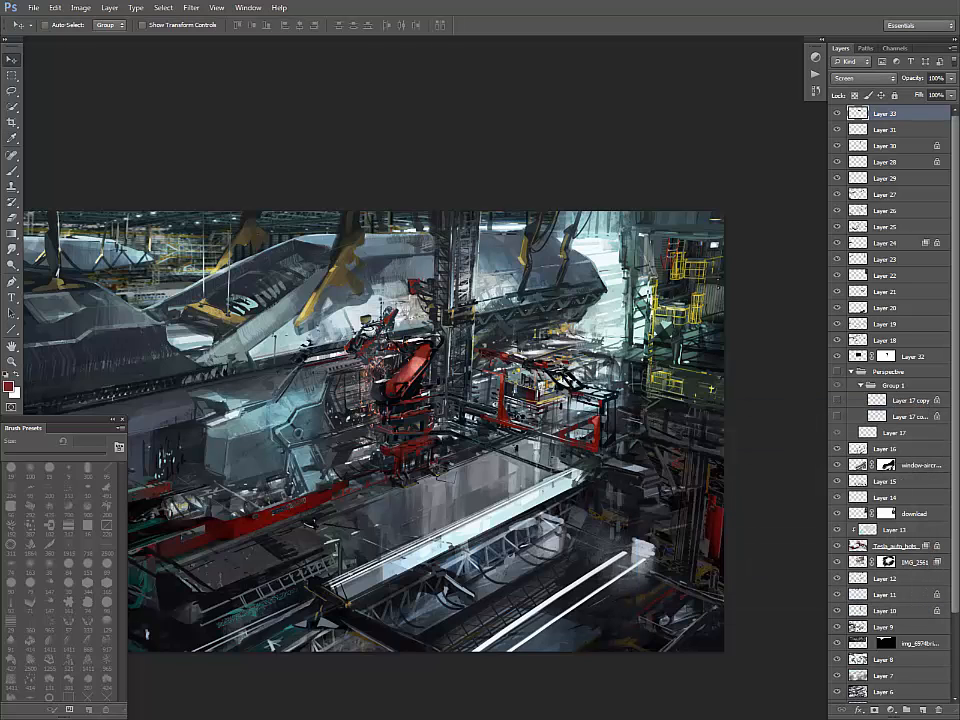
- Duplicate the Layer 33 sparks, place the copy by the red frame right of the tower, and scale it to about 65%
{"action": "left_click_drag", "start_coordinate": [450, 400], "coordinate": [550, 434]}
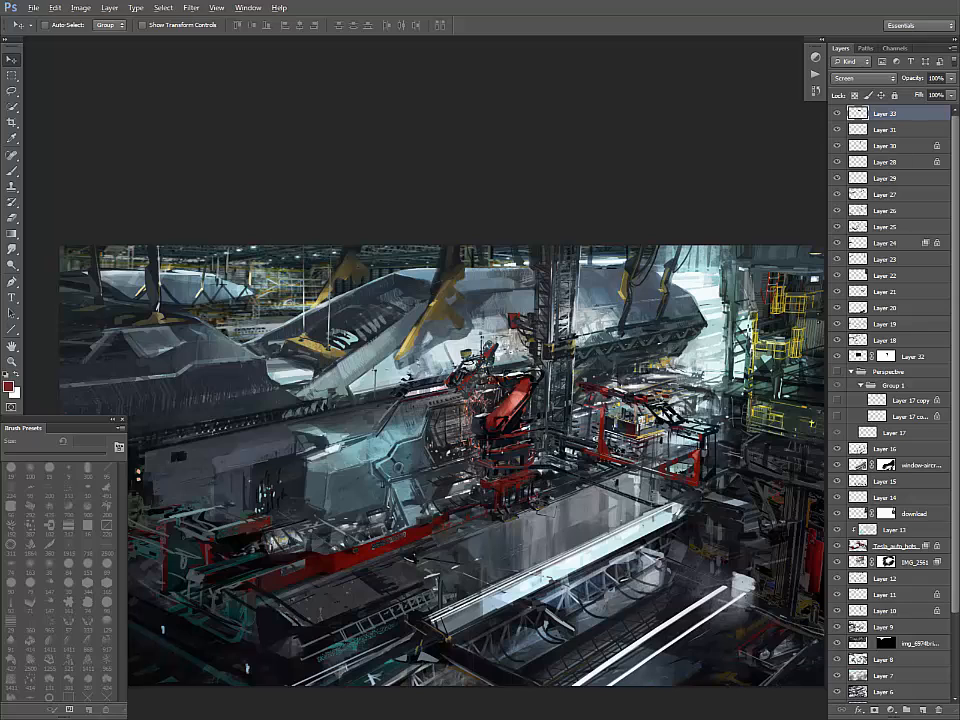
{"action": "left_click_drag", "start_coordinate": [612, 366], "coordinate": [627, 348]}
{"action": "left_click_drag", "start_coordinate": [648, 396], "coordinate": [610, 431]}
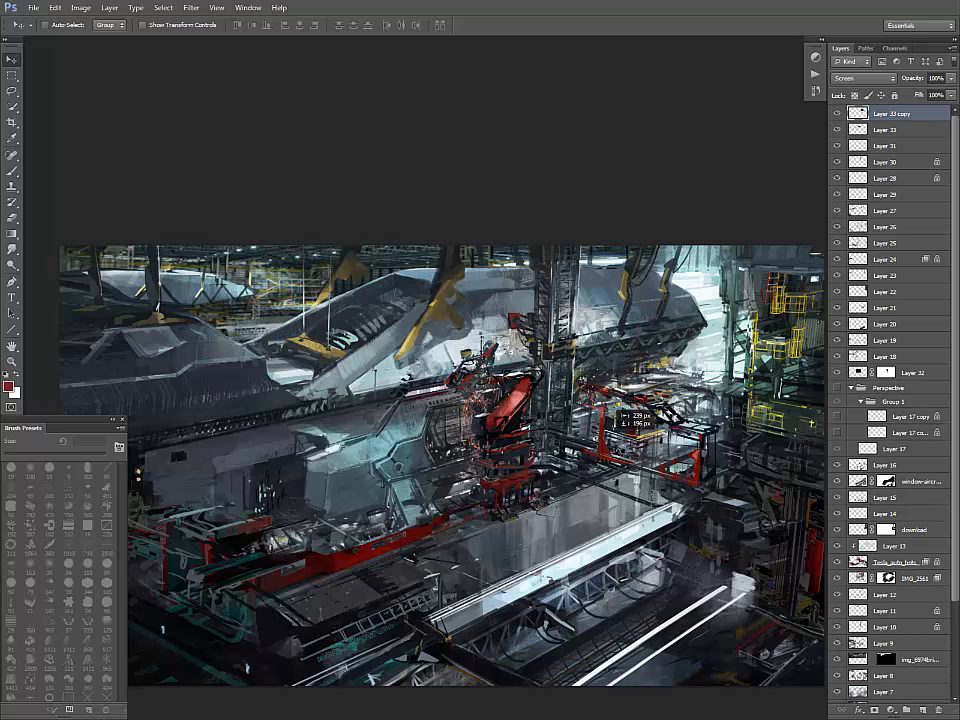
{"action": "key", "text": "ctrl+t"}
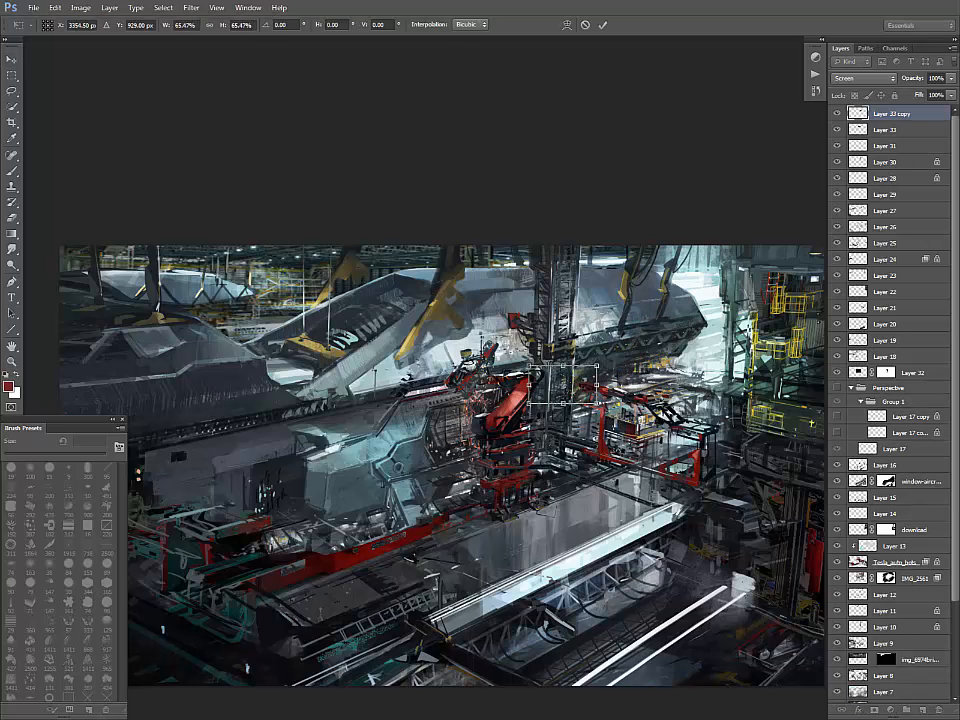
{"action": "key", "text": "Return"}
{"action": "left_click_drag", "start_coordinate": [442, 298], "coordinate": [539, 291]}
{"action": "key", "text": "ctrl+minus"}
{"action": "key", "text": "ctrl+minus"}
{"action": "key", "text": "ctrl+plus"}
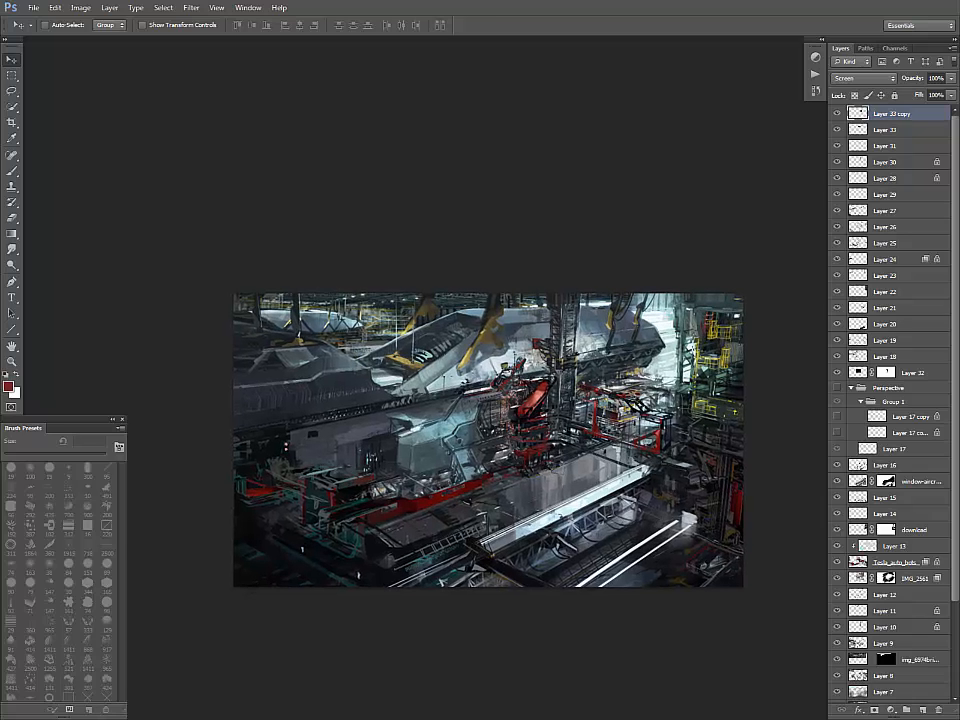
- Paste another sparks image, set it to Screen, and scale and place it over the red and green machinery at lower left
{"action": "key", "text": "ctrl+v"}
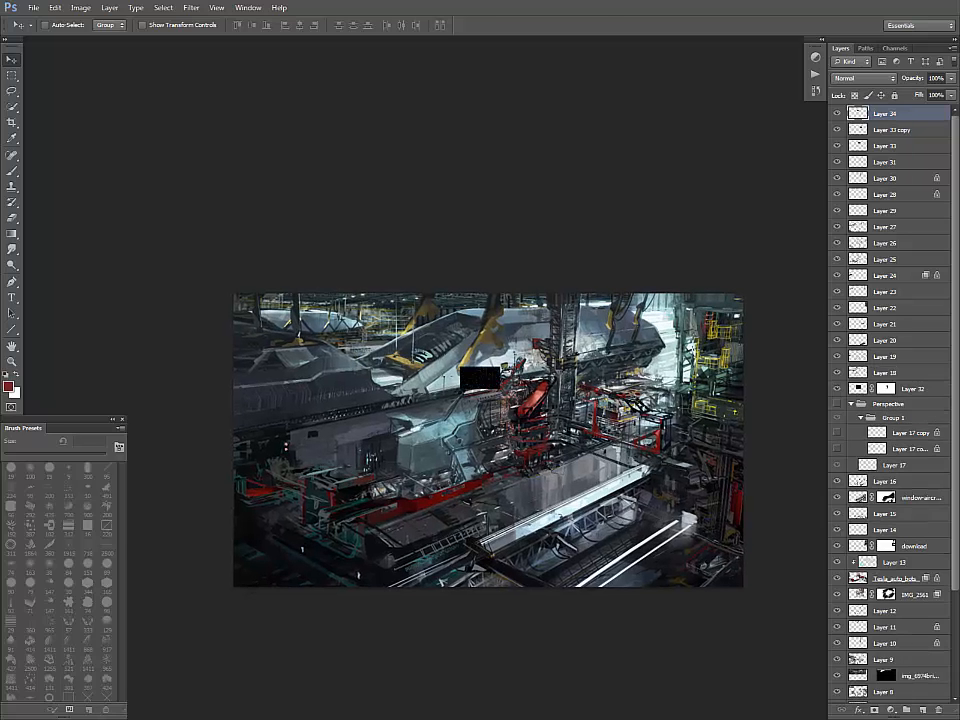
{"action": "key", "text": "ctrl+t"}
{"action": "left_click_drag", "start_coordinate": [500, 366], "coordinate": [360, 488]}
{"action": "key", "text": "Return"}
{"action": "left_click", "coordinate": [864, 78]}
{"action": "left_click", "coordinate": [842, 186]}
{"action": "key", "text": "ctrl+plus"}
{"action": "key", "text": "ctrl+t"}
{"action": "key", "text": "Return"}
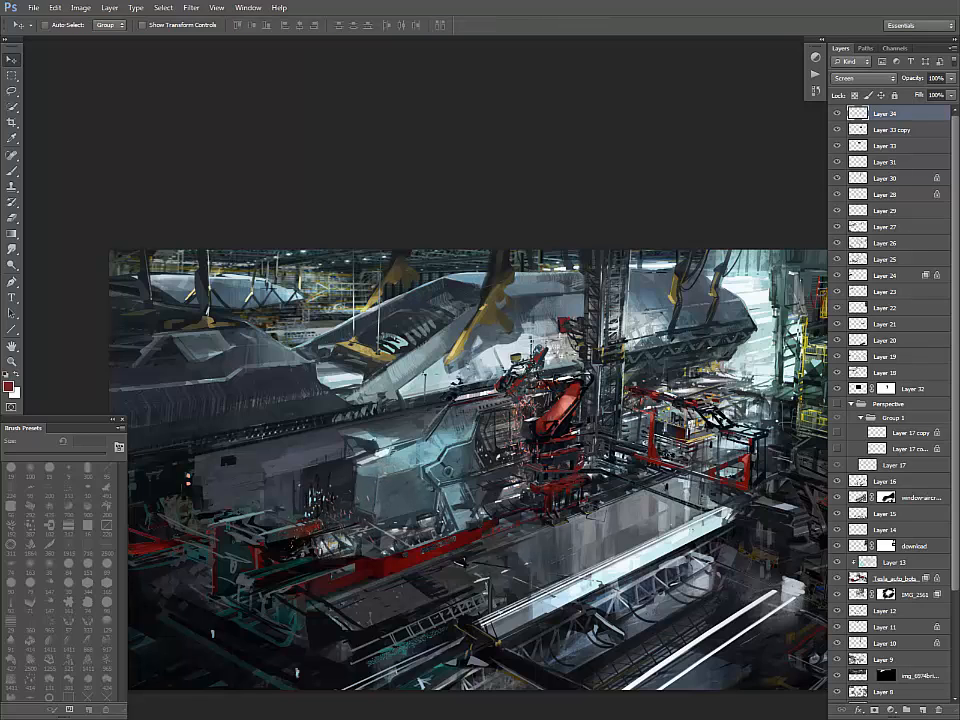
- Shift the hue of the Layer 34 sparks strongly with Hue/Saturation and ready the eraser at 100 px
{"action": "key", "text": "ctrl+u"}
{"action": "left_click_drag", "start_coordinate": [755, 492], "coordinate": [695, 492]}
{"action": "key", "text": "Return"}
{"action": "key", "text": "e"}
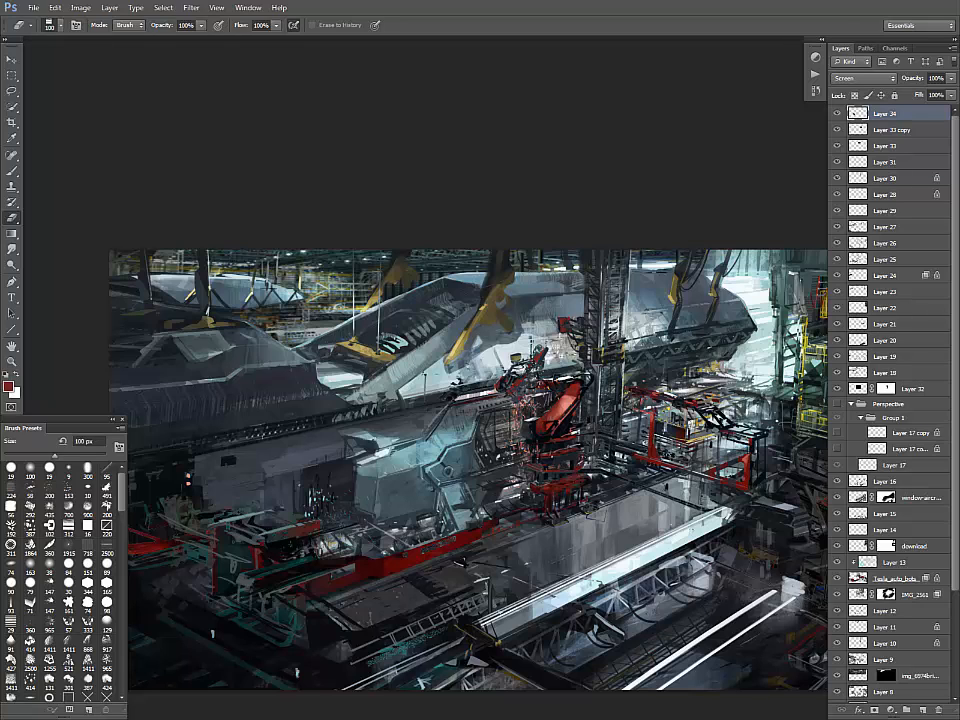
- Add a new layer and paint a black box shape on the white beam beside the grey platform with the 165 px brush
{"action": "key", "text": "ctrl+minus"}
{"action": "key", "text": "b"}
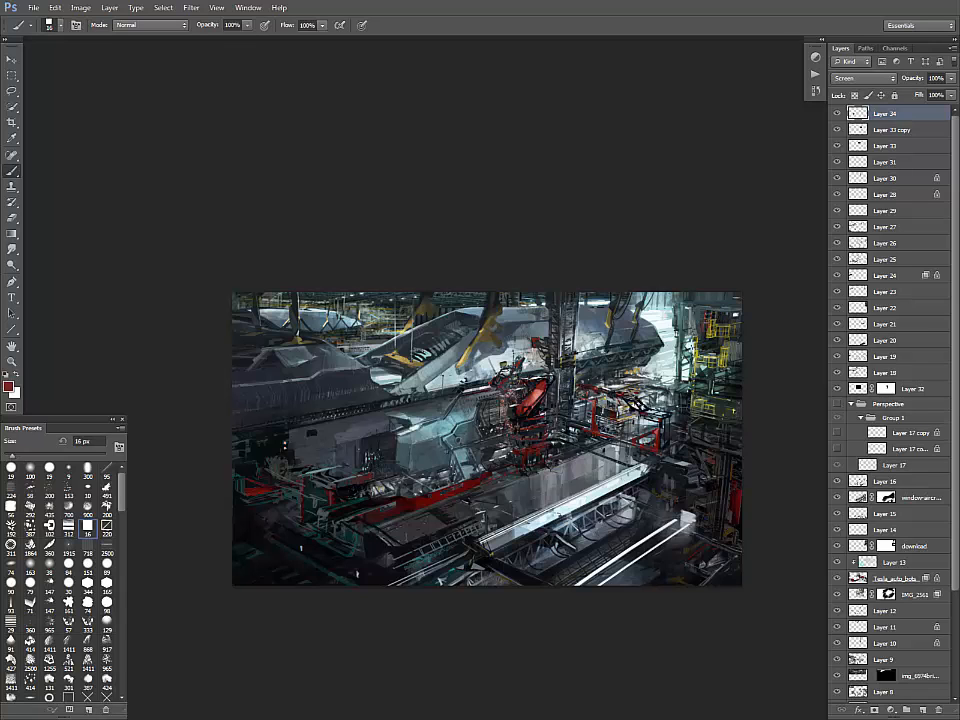
{"action": "key", "text": "l"}
{"action": "key", "text": "ctrl+plus"}
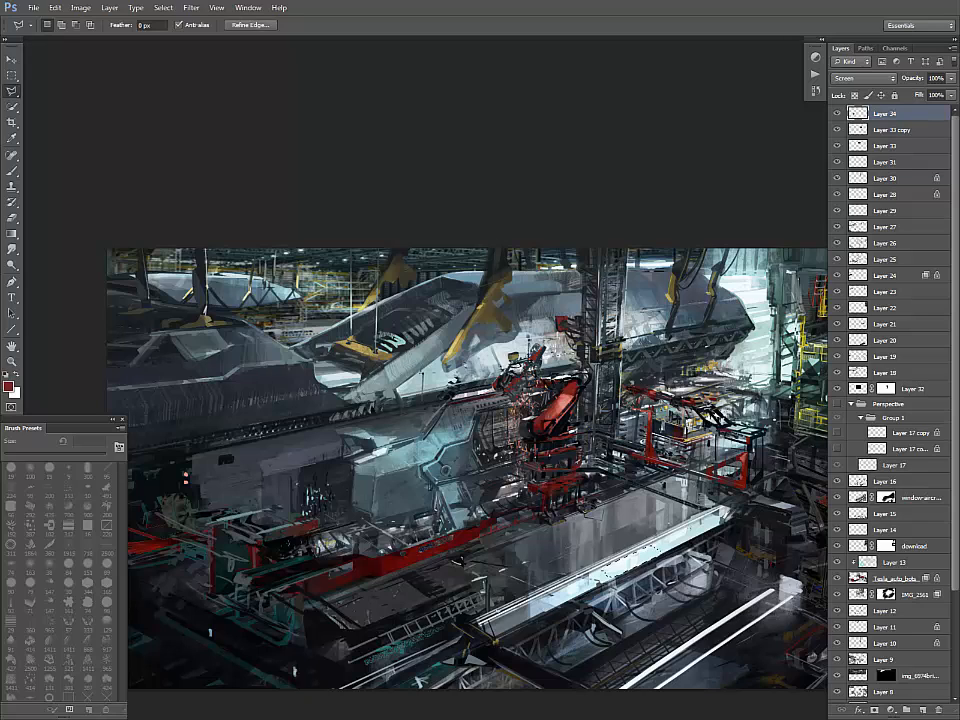
{"action": "key", "text": "b"}
{"action": "key", "text": "d"}
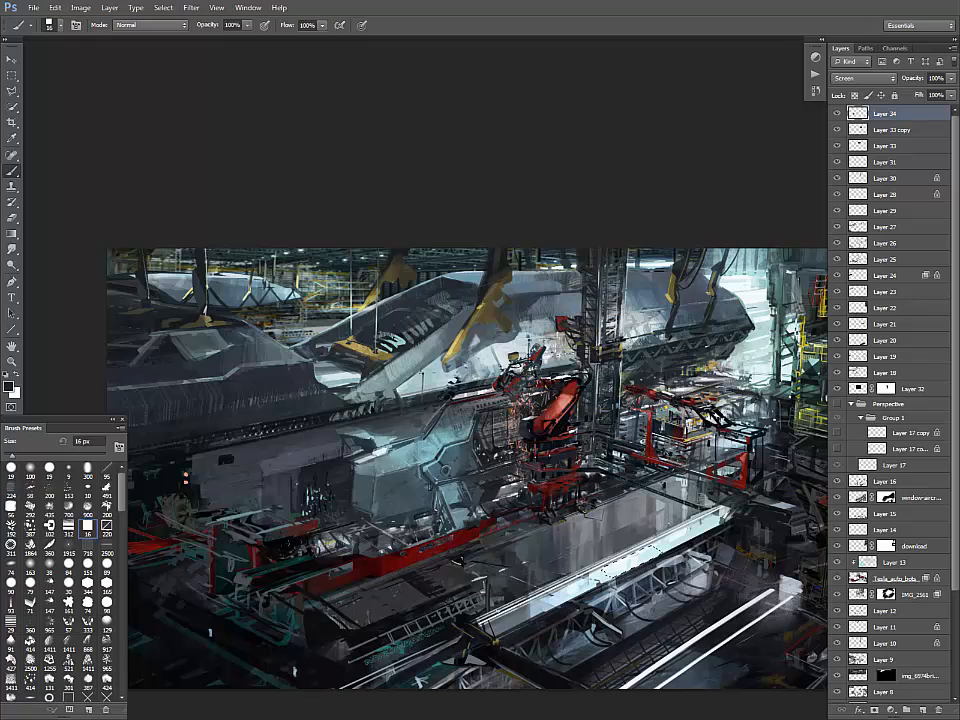
{"action": "left_click_drag", "start_coordinate": [121, 490], "coordinate": [121, 504]}
{"action": "left_click", "coordinate": [107, 504]}
{"action": "key", "text": "ctrl+shift+alt+n"}
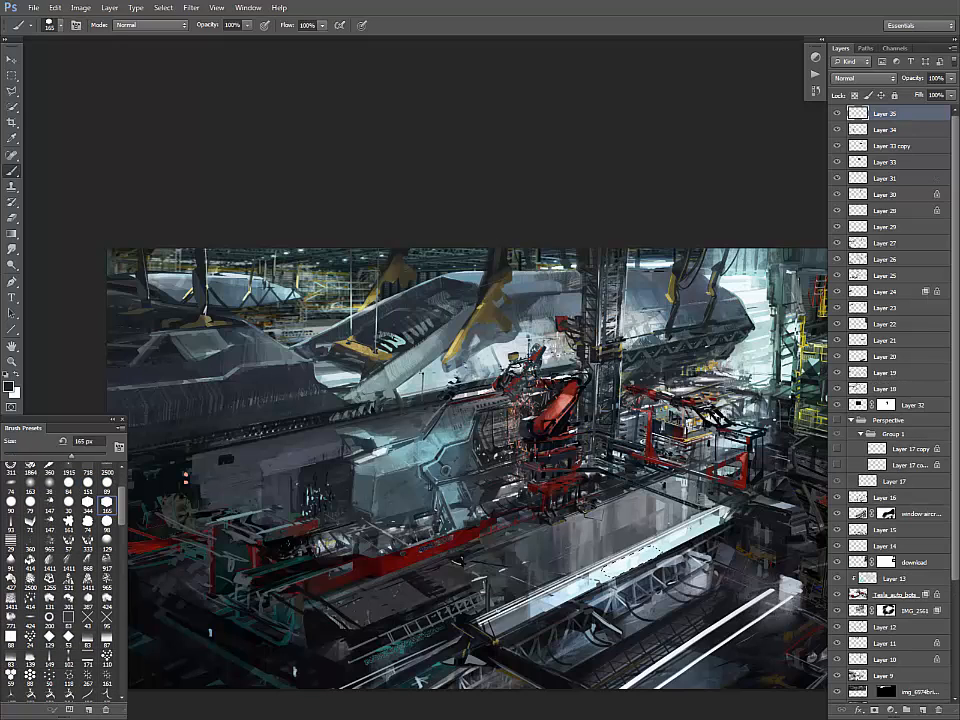
{"action": "left_click_drag", "start_coordinate": [611, 571], "coordinate": [656, 552]}
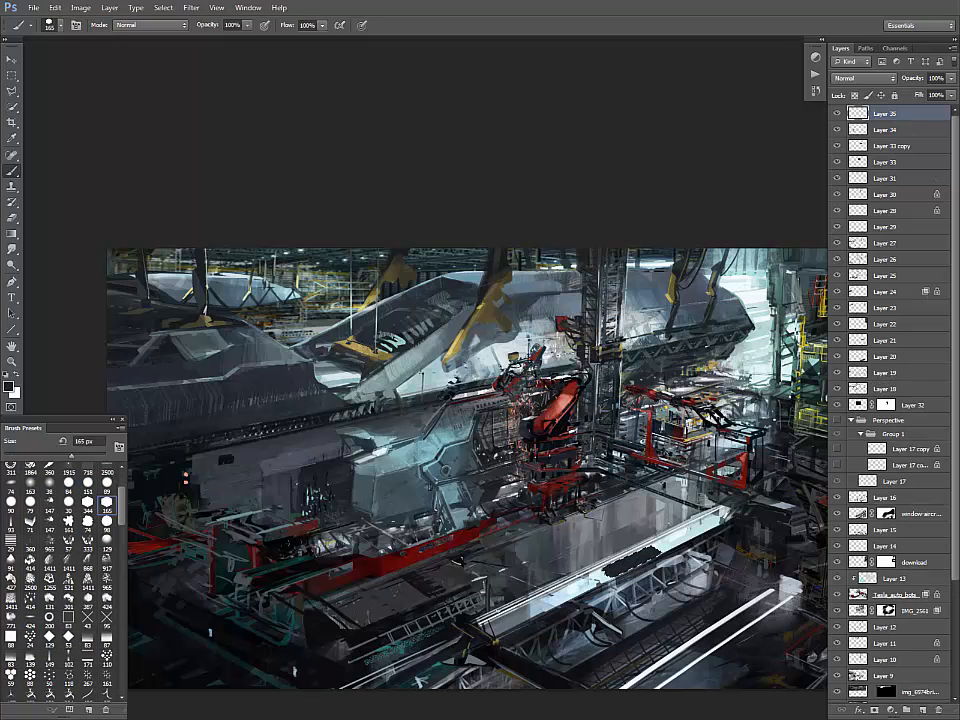
{"action": "key", "text": "l"}
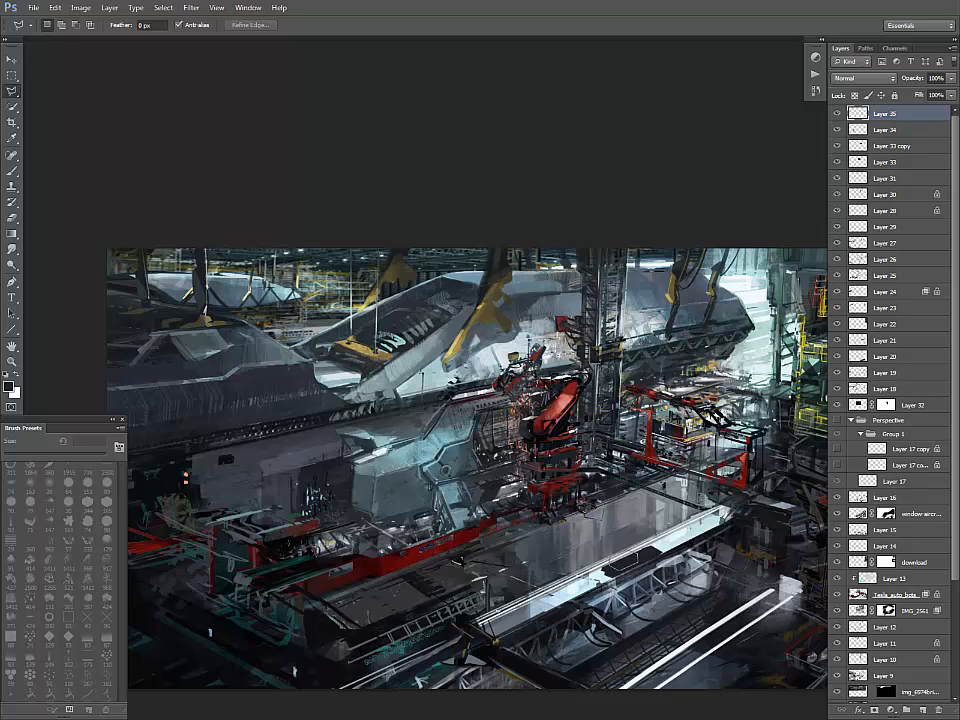
- Clone machinery texture onto the dark box with the 200 px Clone Stamp
{"action": "key", "text": "b"}
{"action": "left_click", "coordinate": [782, 553], "text": "alt"}
{"action": "key", "text": "s"}
{"action": "left_click", "coordinate": [782, 553], "text": "alt"}
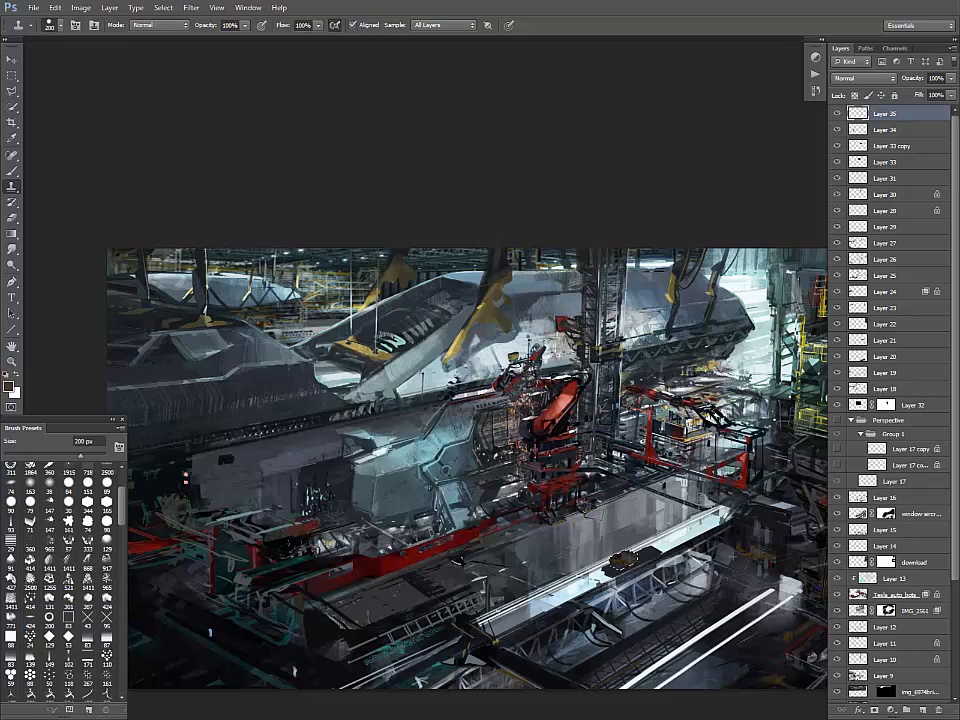
{"action": "key", "text": "l"}
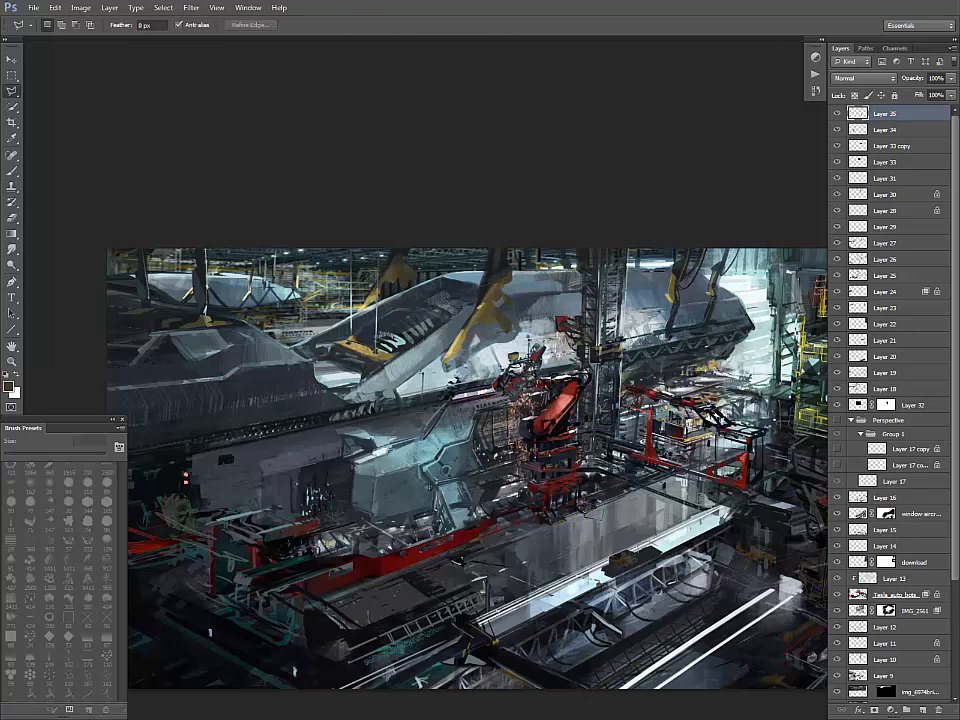
{"action": "key", "text": "b"}
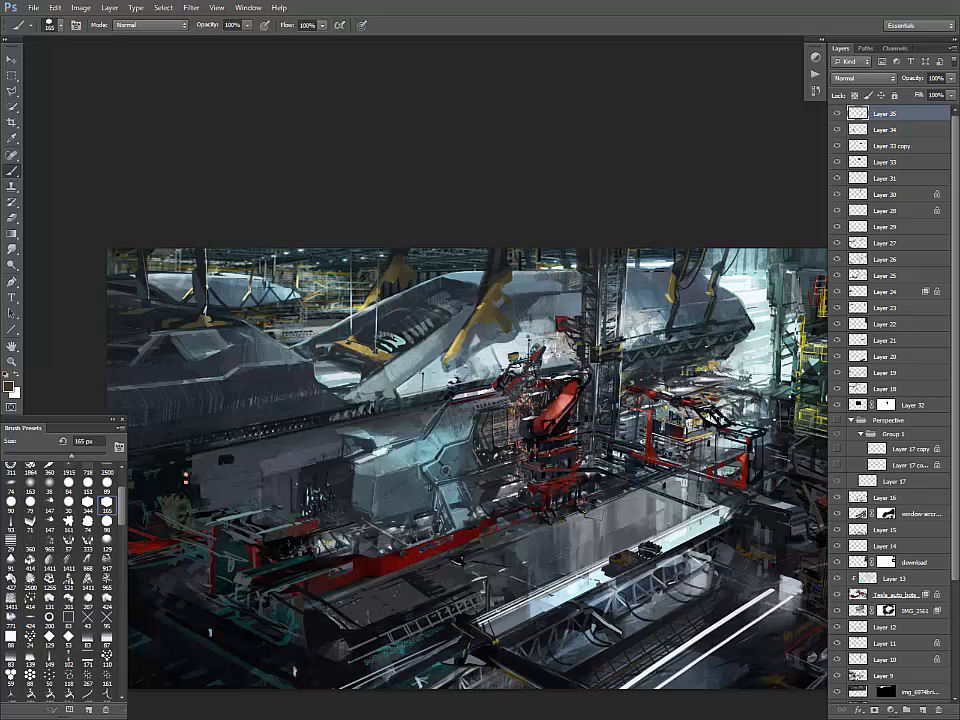
- Reduce the brush to 50 px and paint the faces of the dark box on the beam with sampled tones
{"action": "left_click", "coordinate": [655, 553], "text": "alt"}
{"action": "key", "text": "bracketleft"}
{"action": "key", "text": "bracketleft"}
{"action": "key", "text": "bracketleft"}
{"action": "key", "text": "bracketleft"}
{"action": "key", "text": "bracketleft"}
{"action": "key", "text": "bracketleft"}
{"action": "key", "text": "bracketleft"}
{"action": "key", "text": "bracketleft"}
{"action": "left_click", "coordinate": [655, 553], "text": "alt"}
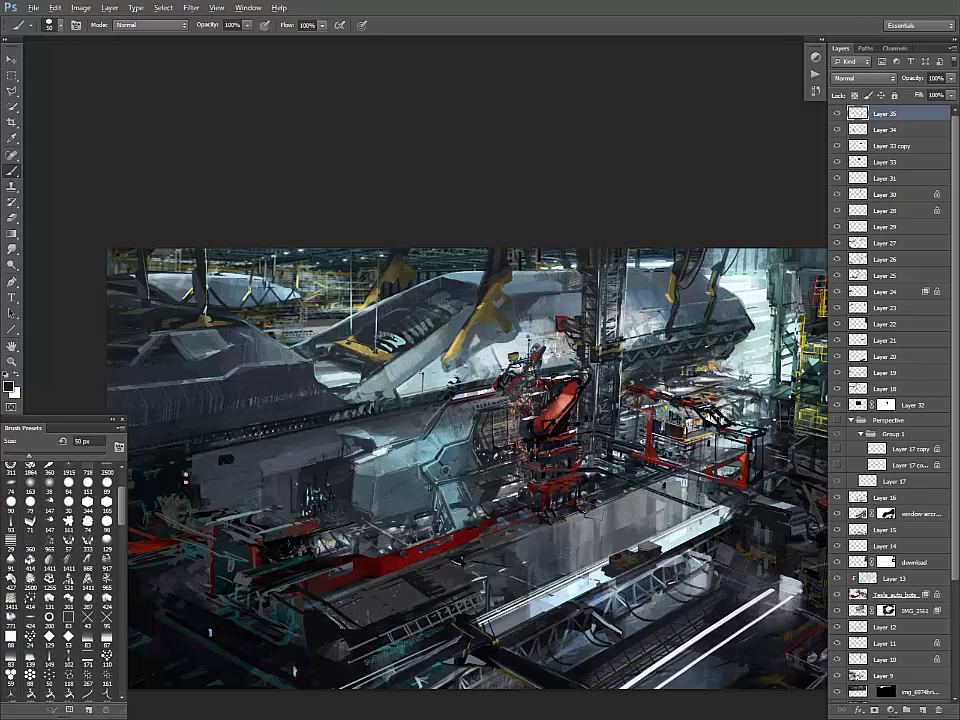
{"action": "key", "text": "l"}
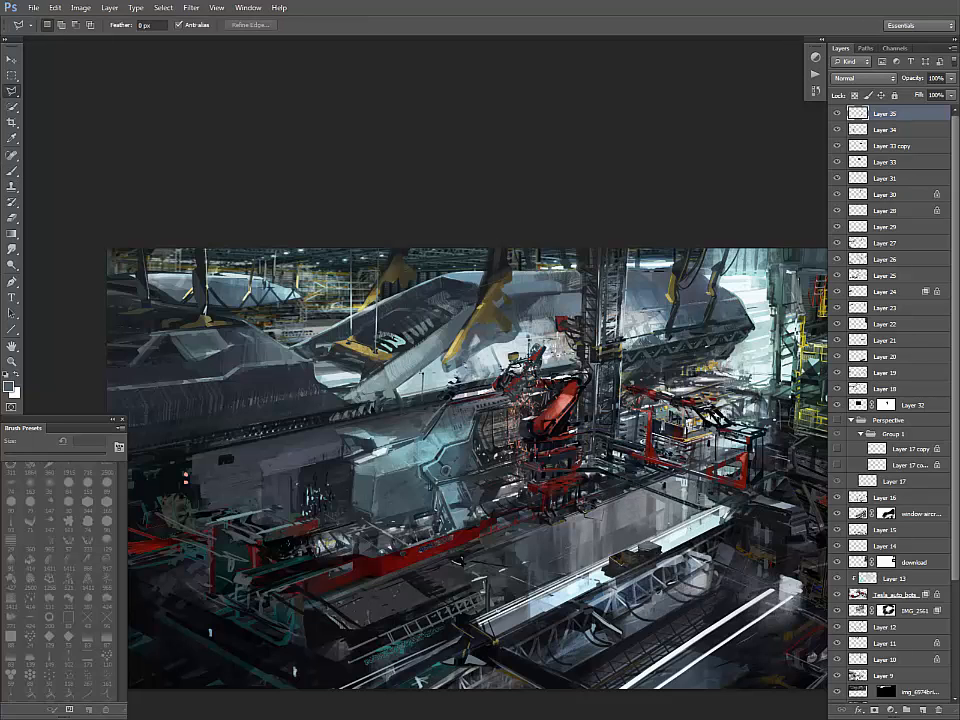
{"action": "key", "text": "b"}
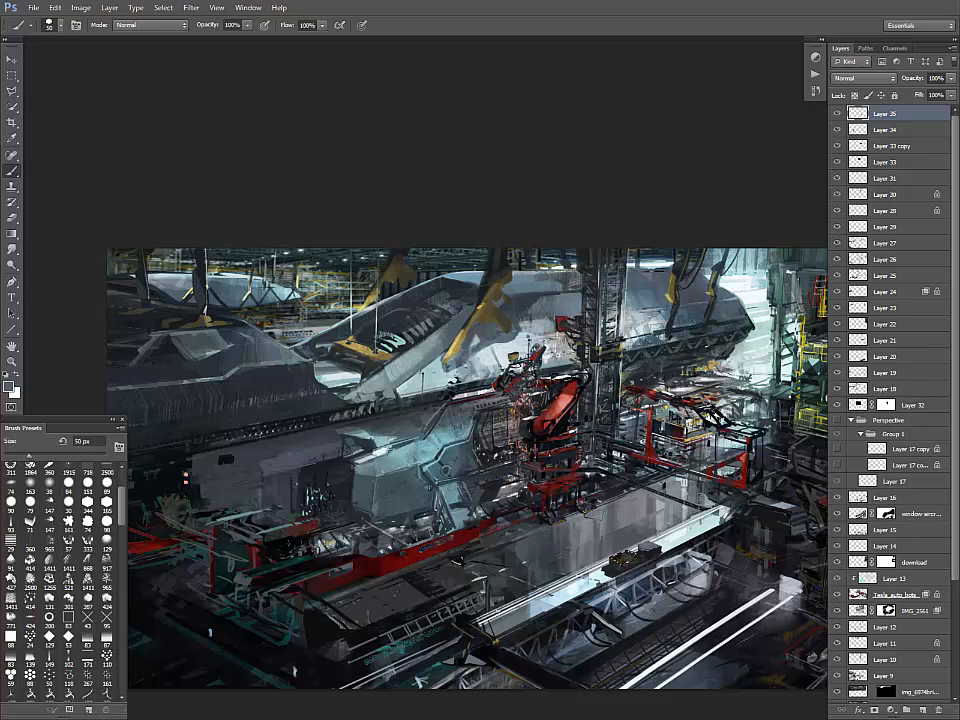
- Refine the box's edges with the small round brush reduced to 9 px, using sampled dark and grey colours
{"action": "scroll", "coordinate": [60, 540], "scroll_direction": "up", "scroll_amount": 3}
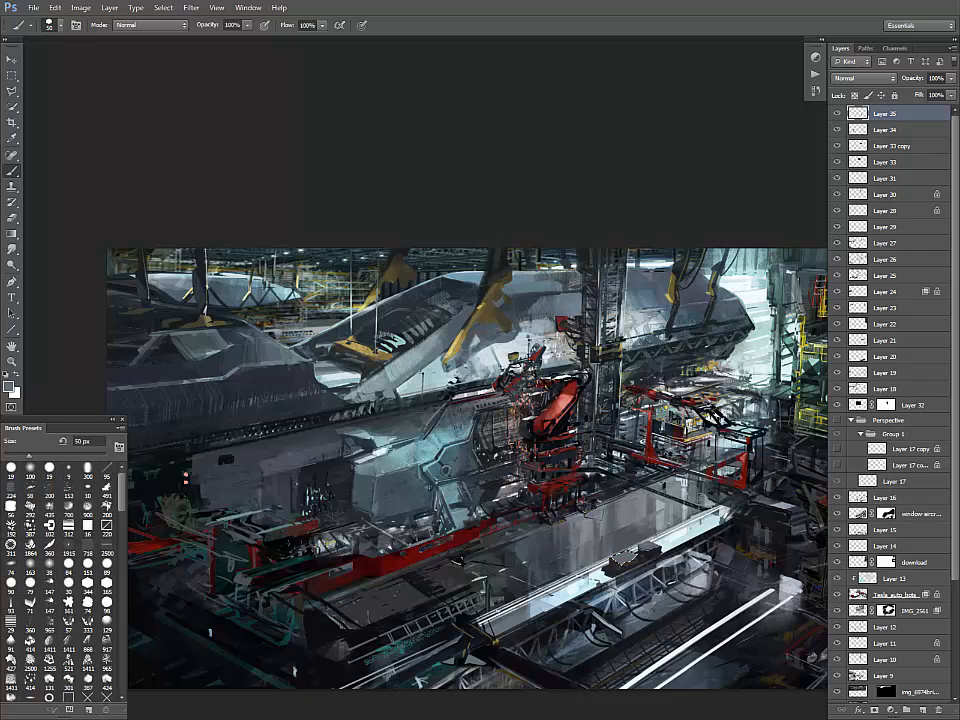
{"action": "left_click", "coordinate": [11, 469]}
{"action": "left_click", "coordinate": [655, 552], "text": "alt"}
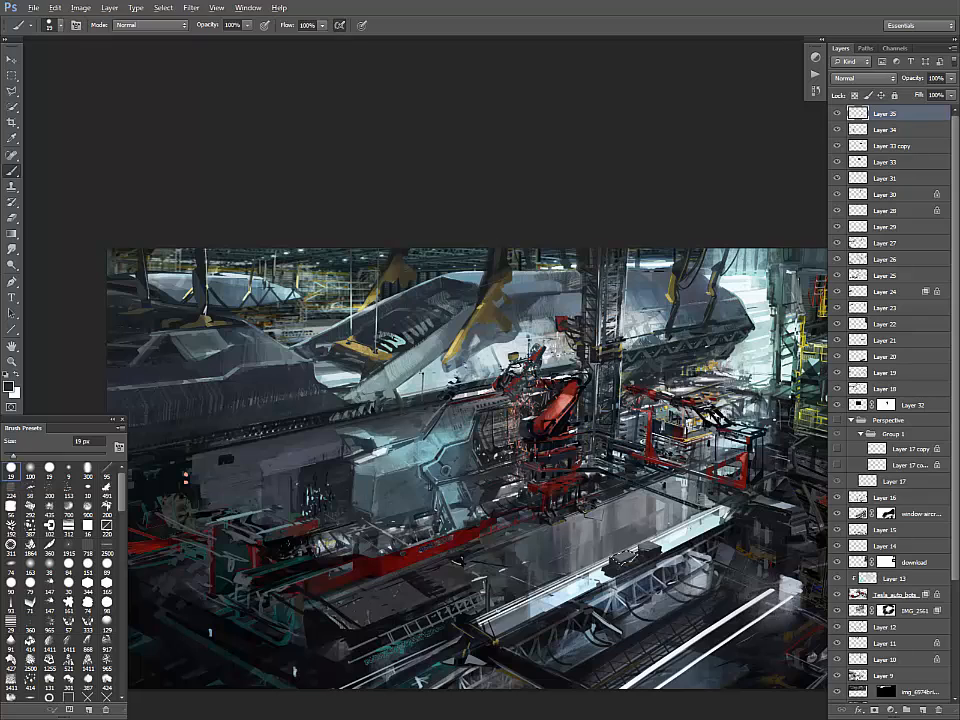
{"action": "key", "text": "bracketleft"}
{"action": "left_click", "coordinate": [465, 420], "text": "alt"}
{"action": "left_click", "coordinate": [612, 571], "text": "alt"}
{"action": "left_click_drag", "start_coordinate": [598, 572], "coordinate": [614, 579]}
{"action": "key", "text": "ctrl+z"}
{"action": "left_click", "coordinate": [653, 536], "text": "alt"}
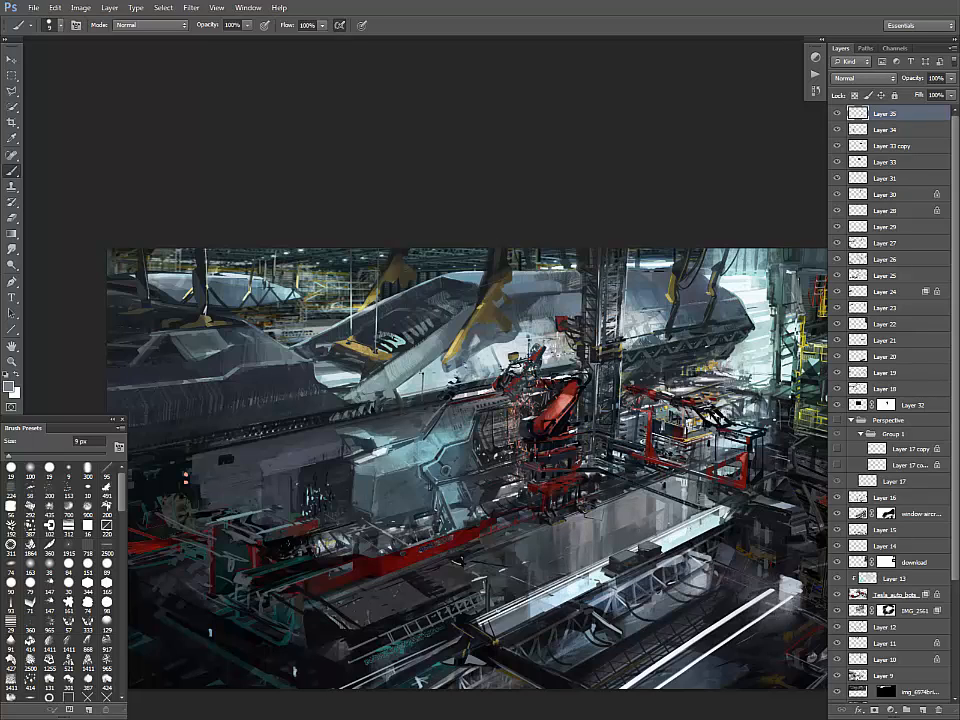
- Rough in a second small object on the grey platform beside the dark box, using a sampled platform colour
{"action": "key", "text": "l"}
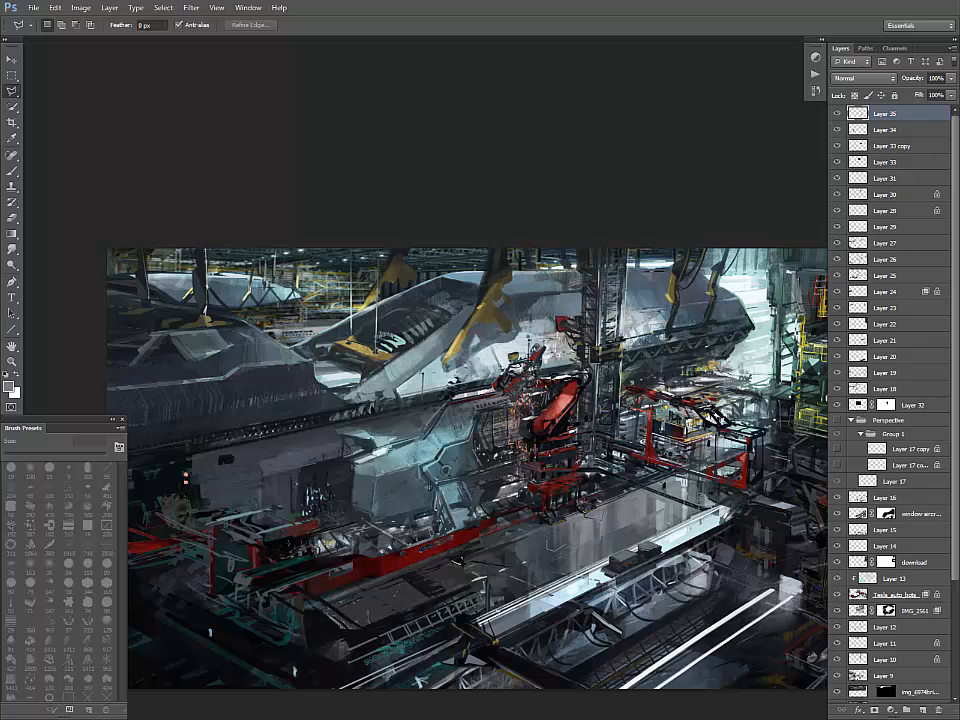
{"action": "key", "text": "b"}
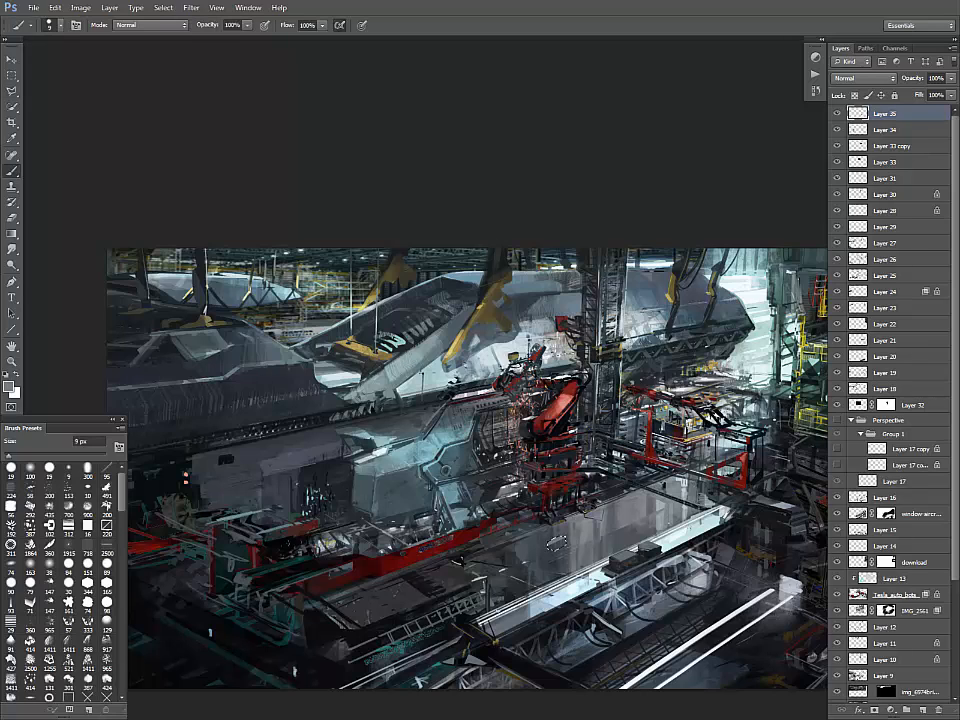
{"action": "key", "text": "bracketright"}
{"action": "key", "text": "bracketright"}
{"action": "key", "text": "bracketright"}
{"action": "key", "text": "bracketright"}
{"action": "left_click", "coordinate": [557, 540], "text": "alt"}
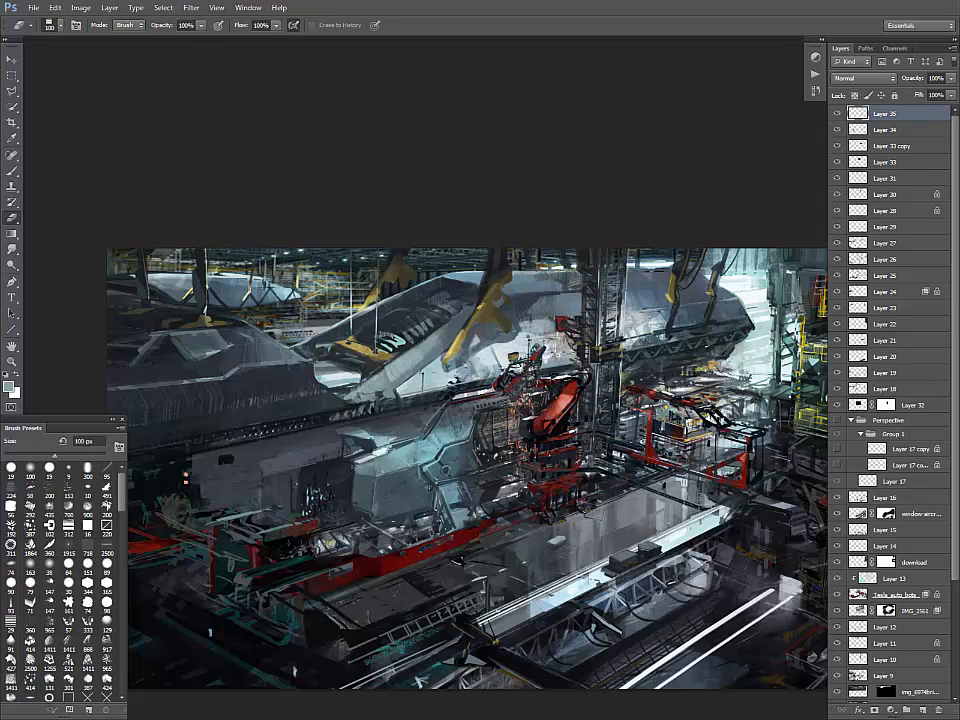
- Touch up the small object and surrounding platform surface with a 25 px and smaller brush in sampled colours
{"action": "left_click", "coordinate": [461, 428], "text": "alt"}
{"action": "key", "text": "bracketleft"}
{"action": "key", "text": "bracketleft"}
{"action": "key", "text": "bracketleft"}
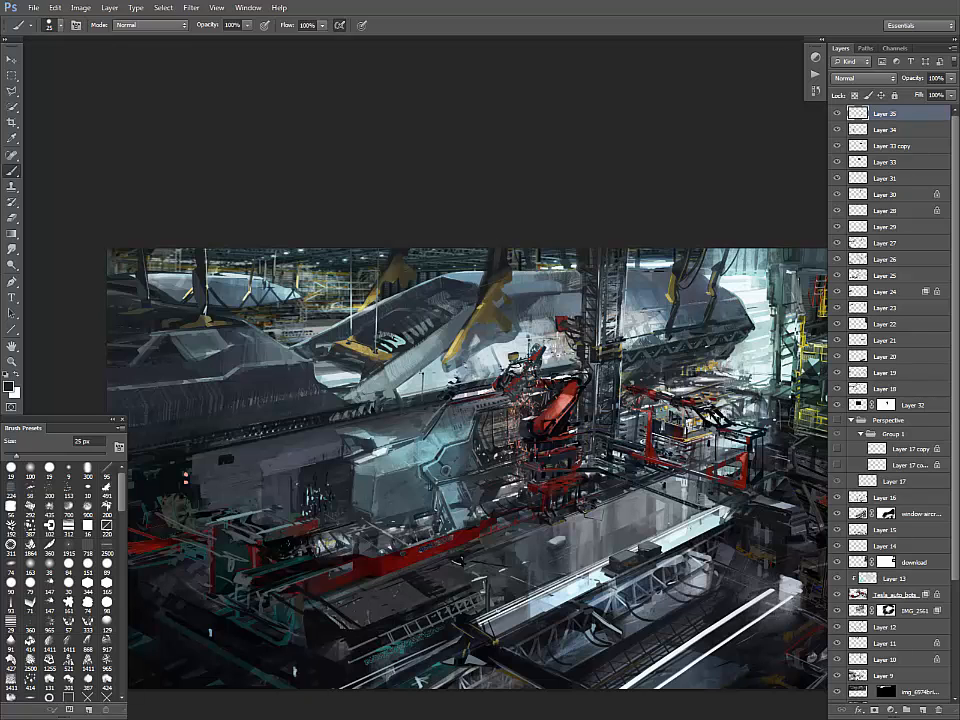
{"action": "left_click_drag", "start_coordinate": [593, 514], "coordinate": [567, 523]}
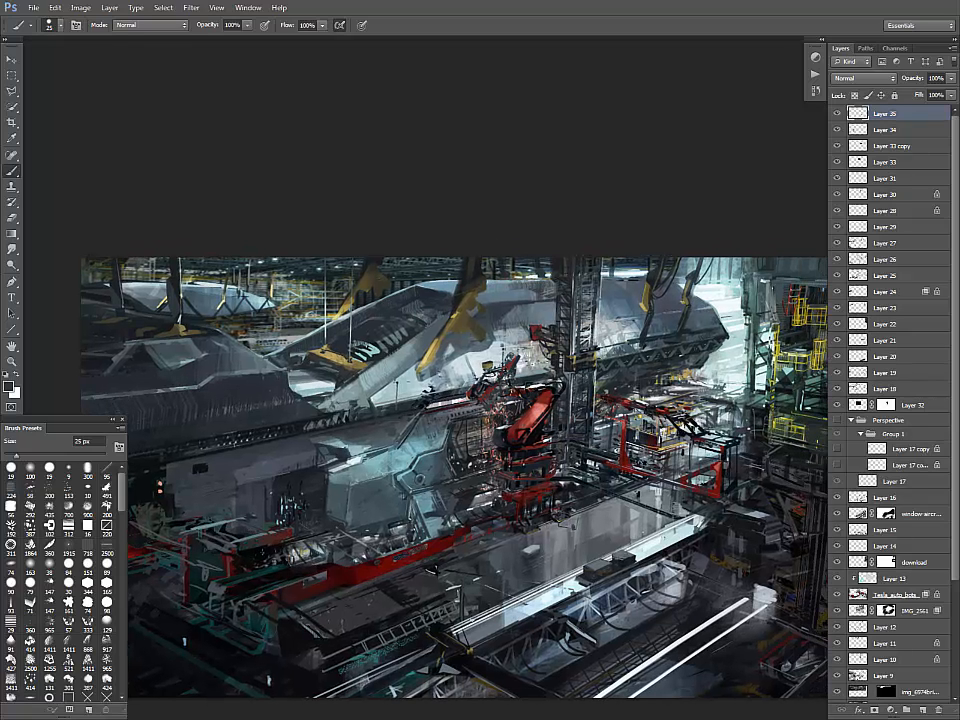
{"action": "left_click", "coordinate": [620, 505], "text": "alt"}
{"action": "key", "text": "bracketleft"}
{"action": "key", "text": "bracketleft"}
{"action": "left_click", "coordinate": [561, 518], "text": "alt"}
{"action": "left_click", "coordinate": [589, 575], "text": "alt"}
{"action": "left_click_drag", "start_coordinate": [573, 529], "coordinate": [584, 529]}
{"action": "key", "text": "bracketleft"}
{"action": "key", "text": "bracketleft"}
- Paint fine details on the hull ledge and platform with an 8 px brush, sampling the nearby hull tones
{"action": "key", "text": "bracketright"}
{"action": "key", "text": "bracketright"}
{"action": "key", "text": "bracketright"}
{"action": "left_click", "coordinate": [496, 336], "text": "alt"}
{"action": "key", "text": "bracketleft"}
{"action": "key", "text": "bracketleft"}
{"action": "key", "text": "bracketleft"}
{"action": "left_click", "coordinate": [442, 391], "text": "alt"}
{"action": "left_click", "coordinate": [466, 320], "text": "alt"}
{"action": "left_click", "coordinate": [446, 388], "text": "alt"}
{"action": "left_click", "coordinate": [442, 393], "text": "alt"}
{"action": "left_click", "coordinate": [440, 390], "text": "alt"}
{"action": "left_click", "coordinate": [633, 517], "text": "alt"}
{"action": "key", "text": "ctrl+minus"}
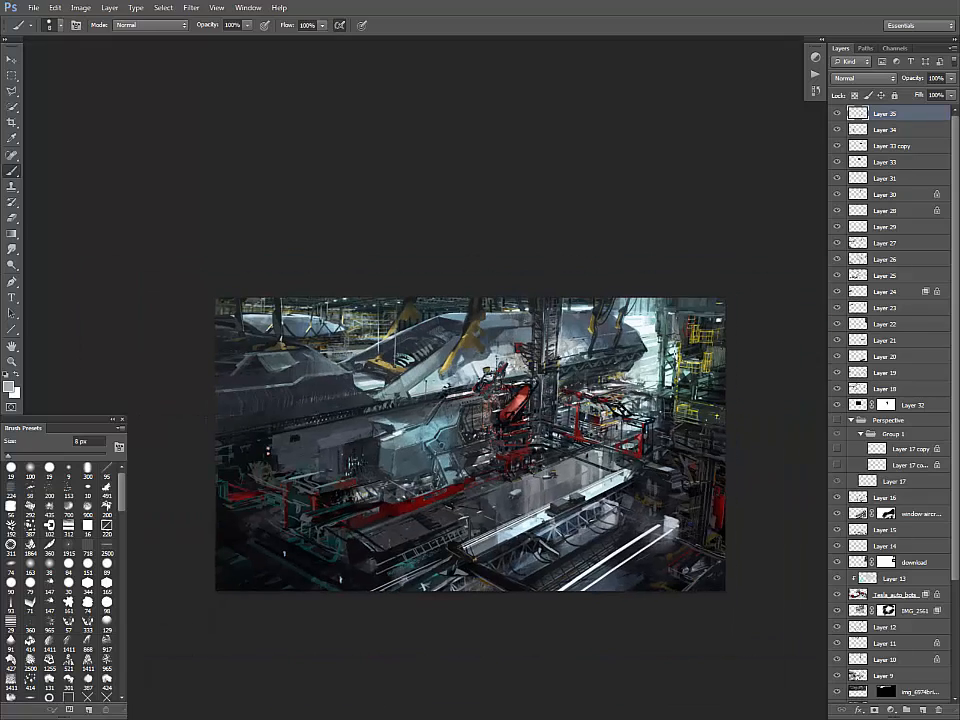
- Add small 8 px accents between the cyan wall and the red robotic arm's base with sampled colours
{"action": "key", "text": "ctrl+plus"}
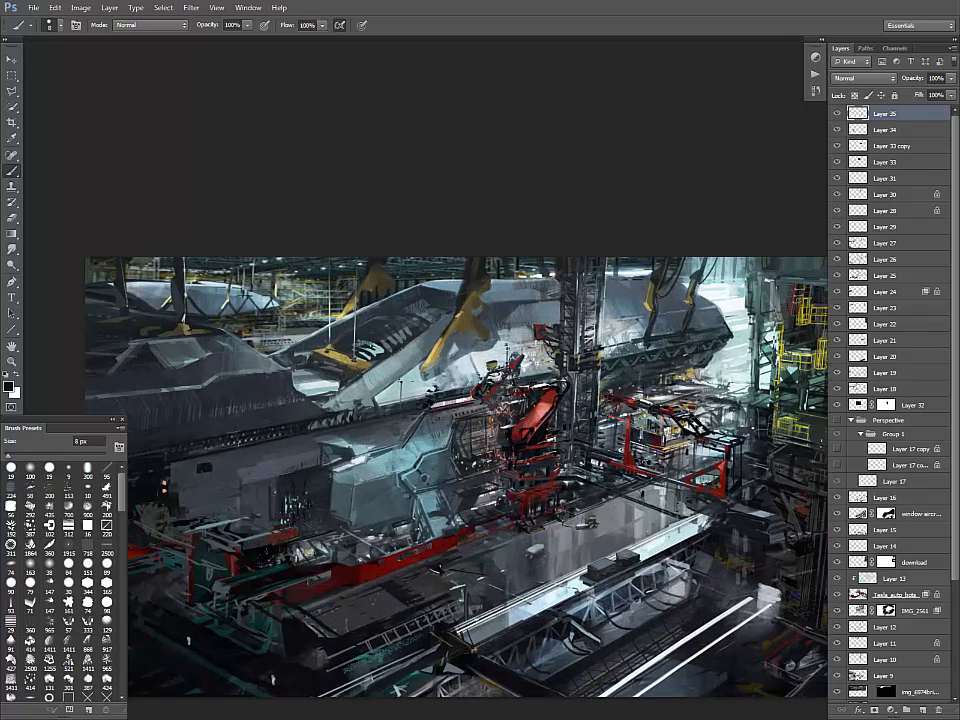
{"action": "left_click_drag", "start_coordinate": [456, 478], "coordinate": [454, 476]}
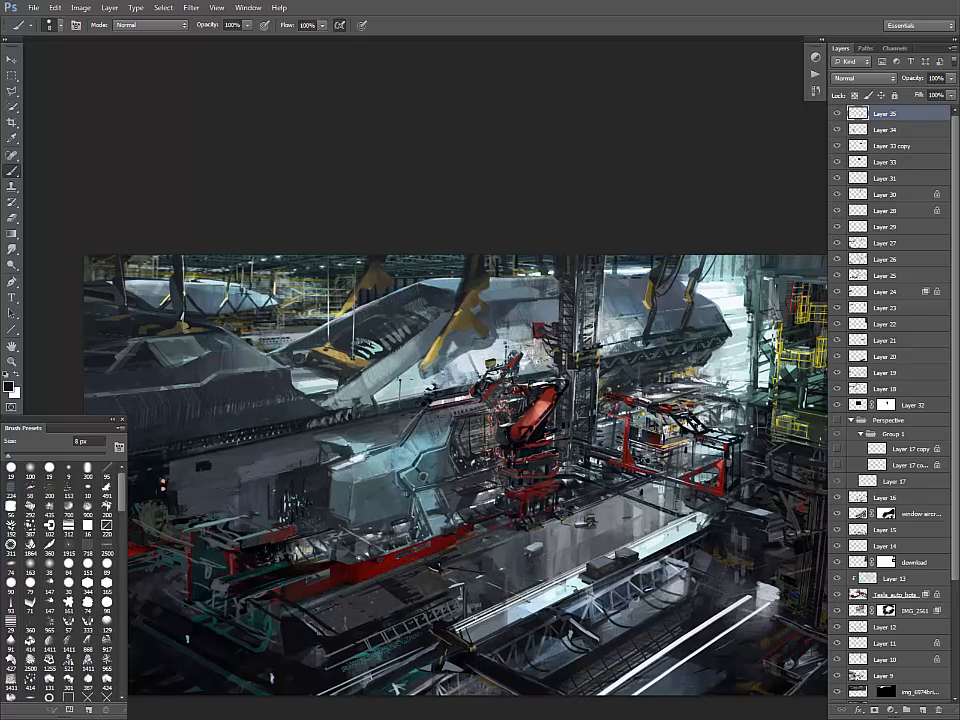
{"action": "left_click", "coordinate": [208, 466], "text": "alt"}
{"action": "left_click_drag", "start_coordinate": [433, 516], "coordinate": [507, 488]}
{"action": "left_click", "coordinate": [507, 488], "text": "alt"}
{"action": "left_click_drag", "start_coordinate": [501, 483], "coordinate": [522, 483]}
{"action": "left_click", "coordinate": [514, 487], "text": "alt"}
{"action": "left_click", "coordinate": [550, 479], "text": "alt"}
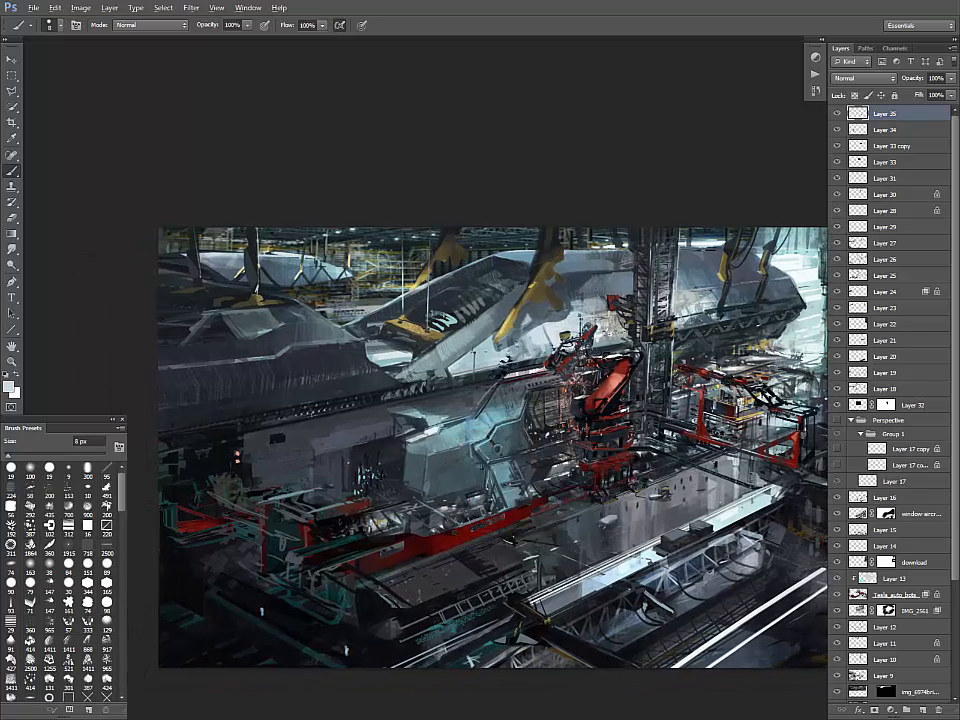
{"action": "left_click", "coordinate": [565, 390], "text": "alt"}
{"action": "left_click_drag", "start_coordinate": [610, 400], "coordinate": [585, 412]}
{"action": "key", "text": "ctrl+minus"}
{"action": "key", "text": "ctrl+plus"}
{"action": "left_click_drag", "start_coordinate": [482, 412], "coordinate": [609, 413]}
- Set the Clone Stamp to 40 px, return to the 8 px brush and add dark red accents to the machinery
{"action": "key", "text": "s"}
{"action": "key", "text": "bracketleft"}
{"action": "key", "text": "bracketleft"}
{"action": "key", "text": "bracketleft"}
{"action": "key", "text": "bracketleft"}
{"action": "key", "text": "bracketleft"}
{"action": "key", "text": "bracketleft"}
{"action": "key", "text": "bracketleft"}
{"action": "key", "text": "bracketleft"}
{"action": "key", "text": "bracketleft"}
{"action": "key", "text": "bracketleft"}
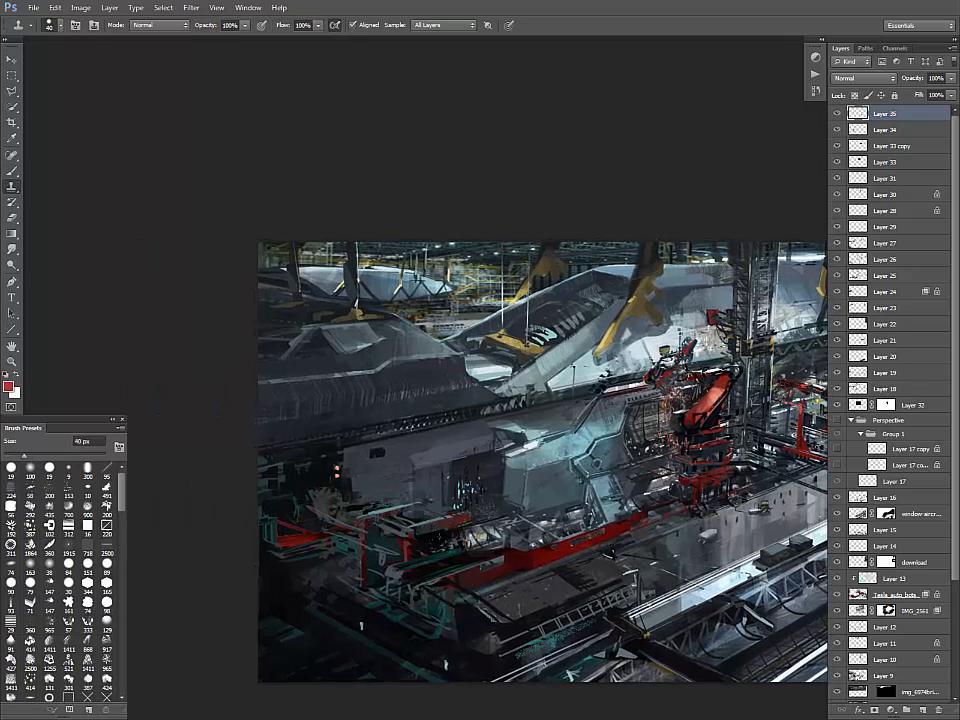
{"action": "key", "text": "b"}
{"action": "key", "text": "ctrl+minus"}
{"action": "key", "text": "ctrl+minus"}
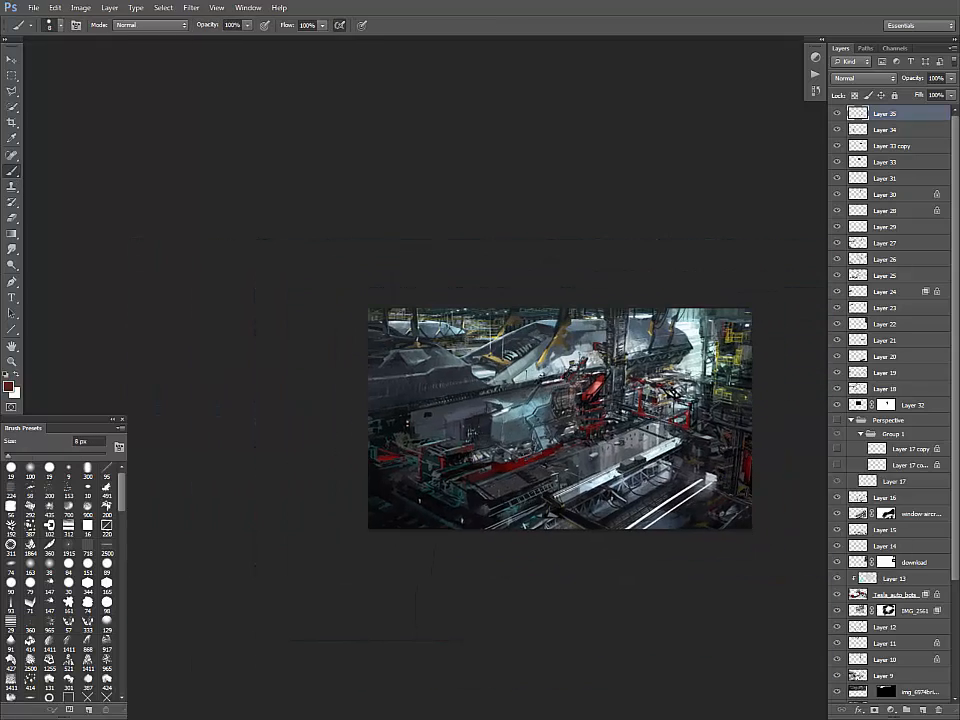
{"action": "key", "text": "ctrl+plus"}
{"action": "left_click_drag", "start_coordinate": [640, 402], "coordinate": [544, 423]}
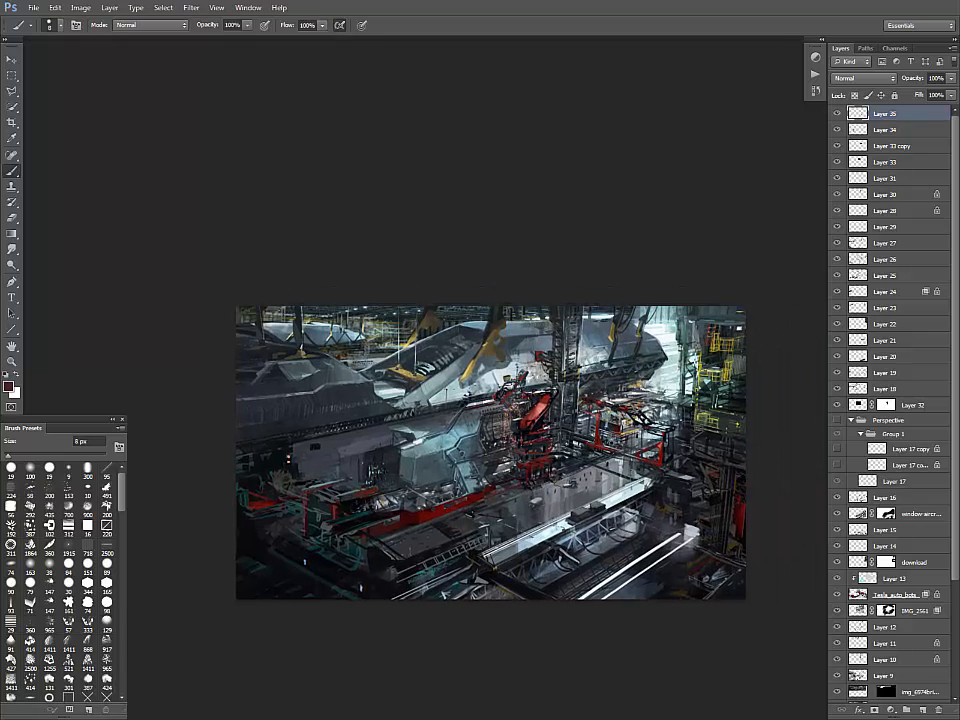
- Enlarge the soft brush to 500 px and darken the lower-left machinery with a sampled near-black
{"action": "left_click", "coordinate": [498, 575], "text": "alt"}
{"action": "key", "text": "bracketright"}
{"action": "key", "text": "bracketright"}
{"action": "key", "text": "bracketright"}
{"action": "key", "text": "bracketright"}
{"action": "key", "text": "bracketright"}
{"action": "key", "text": "bracketright"}
{"action": "key", "text": "bracketright"}
{"action": "key", "text": "bracketright"}
{"action": "key", "text": "bracketright"}
{"action": "key", "text": "bracketright"}
{"action": "key", "text": "bracketright"}
{"action": "left_click_drag", "start_coordinate": [399, 597], "coordinate": [421, 587]}
{"action": "key", "text": "bracketright"}
{"action": "key", "text": "bracketright"}
{"action": "key", "text": "bracketright"}
{"action": "key", "text": "bracketright"}
{"action": "key", "text": "bracketright"}
{"action": "key", "text": "bracketright"}
{"action": "key", "text": "bracketright"}
{"action": "key", "text": "bracketright"}
{"action": "left_click_drag", "start_coordinate": [276, 466], "coordinate": [345, 508]}
{"action": "left_click_drag", "start_coordinate": [338, 412], "coordinate": [290, 410]}
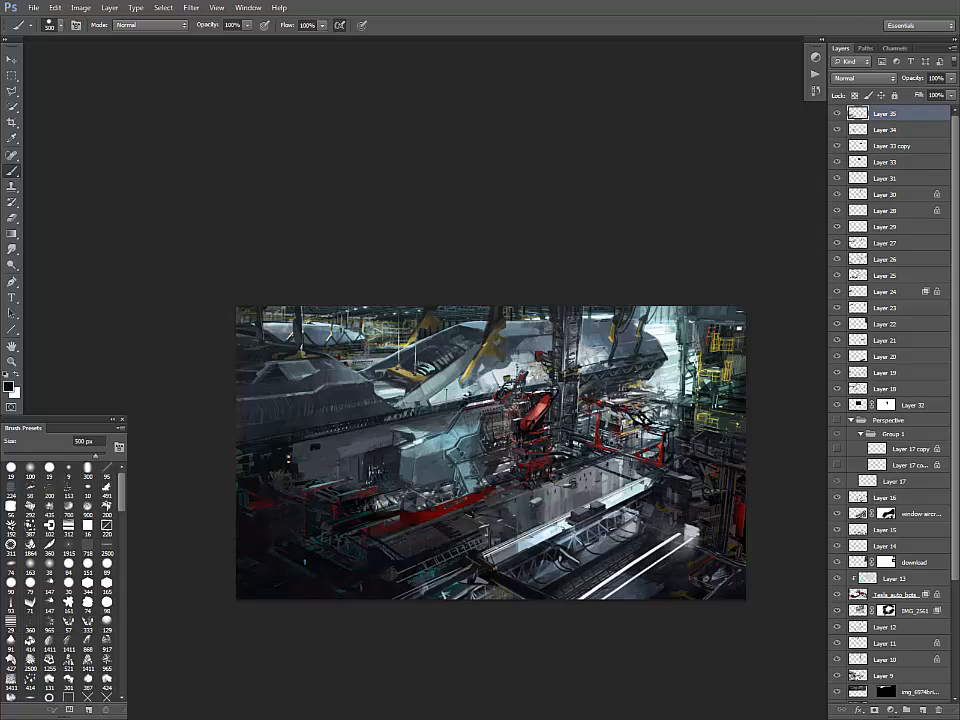
- Deepen the shadows over the painting's lower-left corner with the 500 px soft dark brush
{"action": "key", "text": "bracketleft"}
{"action": "key", "text": "bracketleft"}
{"action": "key", "text": "bracketleft"}
{"action": "key", "text": "bracketleft"}
{"action": "key", "text": "bracketleft"}
{"action": "key", "text": "bracketleft"}
{"action": "key", "text": "bracketleft"}
{"action": "key", "text": "bracketleft"}
{"action": "key", "text": "bracketright"}
{"action": "key", "text": "bracketright"}
{"action": "key", "text": "bracketright"}
{"action": "key", "text": "bracketright"}
{"action": "key", "text": "bracketright"}
{"action": "key", "text": "bracketright"}
{"action": "key", "text": "bracketright"}
{"action": "key", "text": "bracketright"}
{"action": "left_click_drag", "start_coordinate": [268, 505], "coordinate": [325, 570]}
{"action": "left_click_drag", "start_coordinate": [290, 410], "coordinate": [211, 418]}
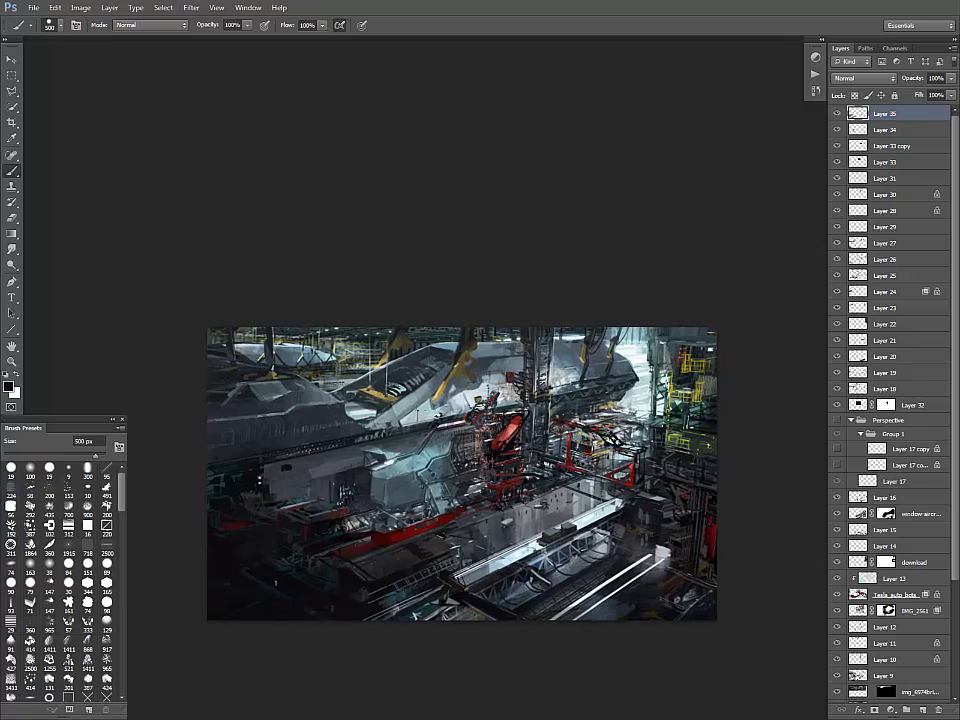
- Reduce the brush to 25 px and add a muted green sampled beside the yellow scaffolding
{"action": "key", "text": "bracketleft"}
{"action": "key", "text": "bracketleft"}
{"action": "key", "text": "bracketleft"}
{"action": "key", "text": "bracketleft"}
{"action": "key", "text": "bracketleft"}
{"action": "key", "text": "bracketleft"}
{"action": "key", "text": "bracketleft"}
{"action": "key", "text": "bracketleft"}
{"action": "key", "text": "bracketleft"}
{"action": "key", "text": "bracketleft"}
{"action": "key", "text": "bracketleft"}
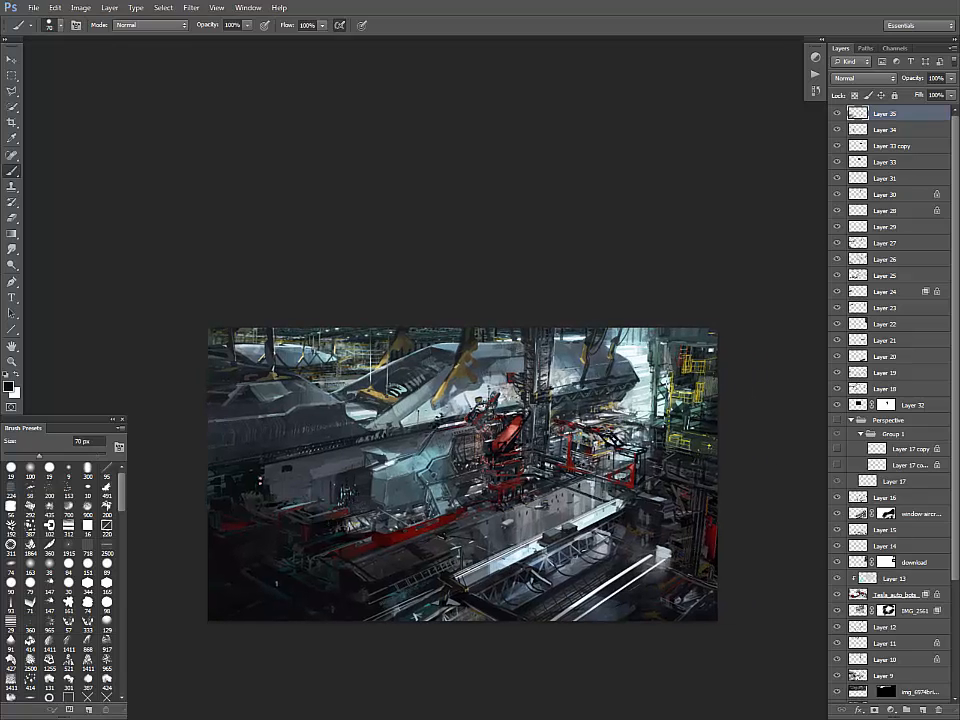
{"action": "key", "text": "bracketleft"}
{"action": "key", "text": "bracketleft"}
{"action": "key", "text": "bracketleft"}
{"action": "key", "text": "bracketleft"}
{"action": "key", "text": "bracketleft"}
{"action": "left_click", "coordinate": [690, 422], "text": "alt"}
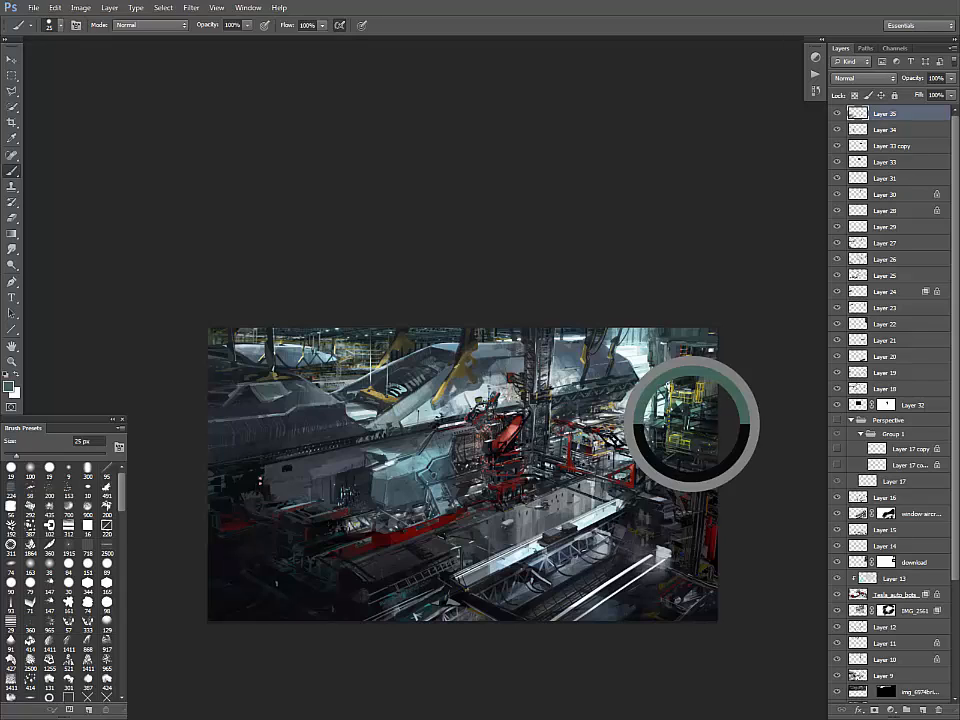
{"action": "key", "text": "d"}
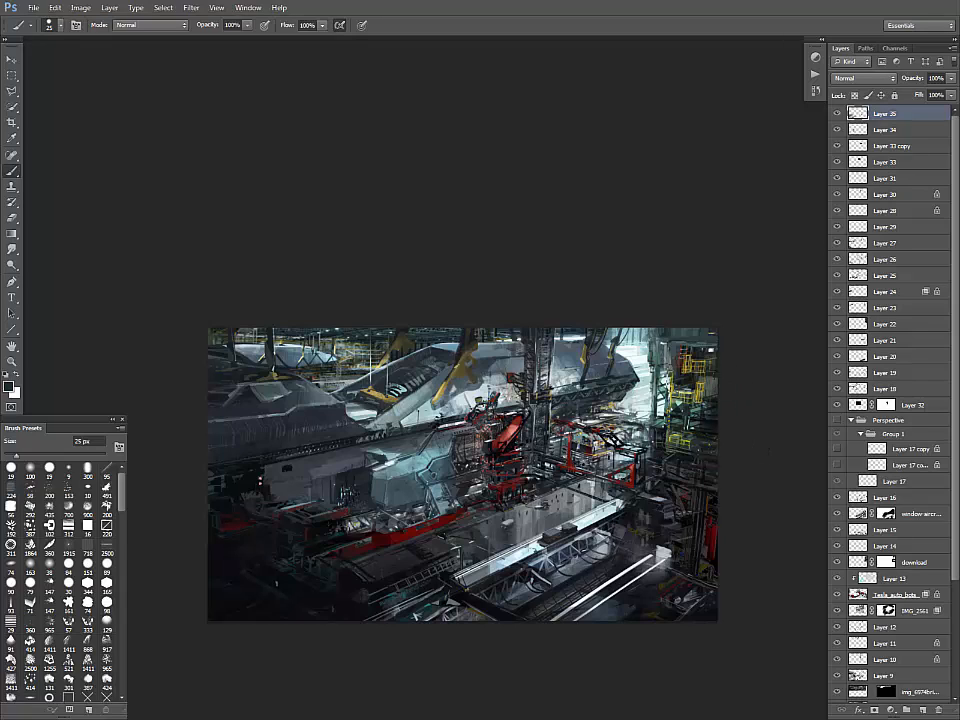
- Paint small touches around the yellow scaffolding with dark and grey-green tones sampled nearby
{"action": "left_click", "coordinate": [680, 426], "text": "alt"}
{"action": "left_click", "coordinate": [680, 426], "text": "alt"}
{"action": "left_click", "coordinate": [680, 426], "text": "alt"}
{"action": "key", "text": "d"}
{"action": "left_click_drag", "start_coordinate": [640, 410], "coordinate": [688, 418]}
{"action": "left_click", "coordinate": [702, 400], "text": "alt"}
{"action": "left_click", "coordinate": [702, 420], "text": "alt"}
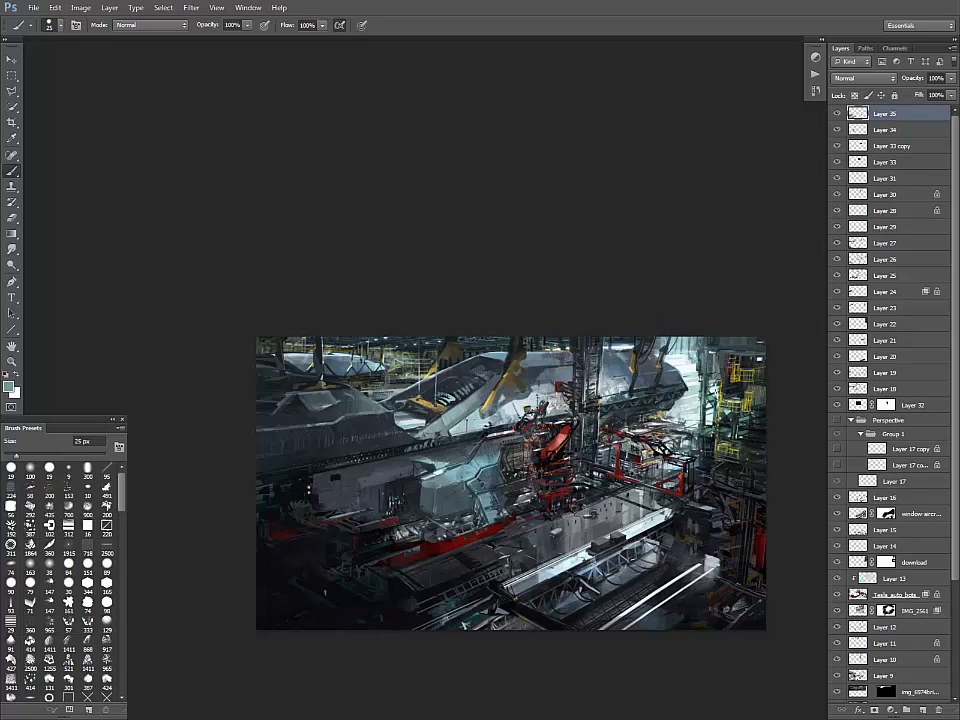
- Add small blue-grey and warm yellow touches to the hangar structures with colours sampled from the painting
{"action": "left_click", "coordinate": [612, 352], "text": "alt"}
{"action": "left_click", "coordinate": [668, 448], "text": "alt"}
{"action": "left_click_drag", "start_coordinate": [640, 450], "coordinate": [698, 450]}
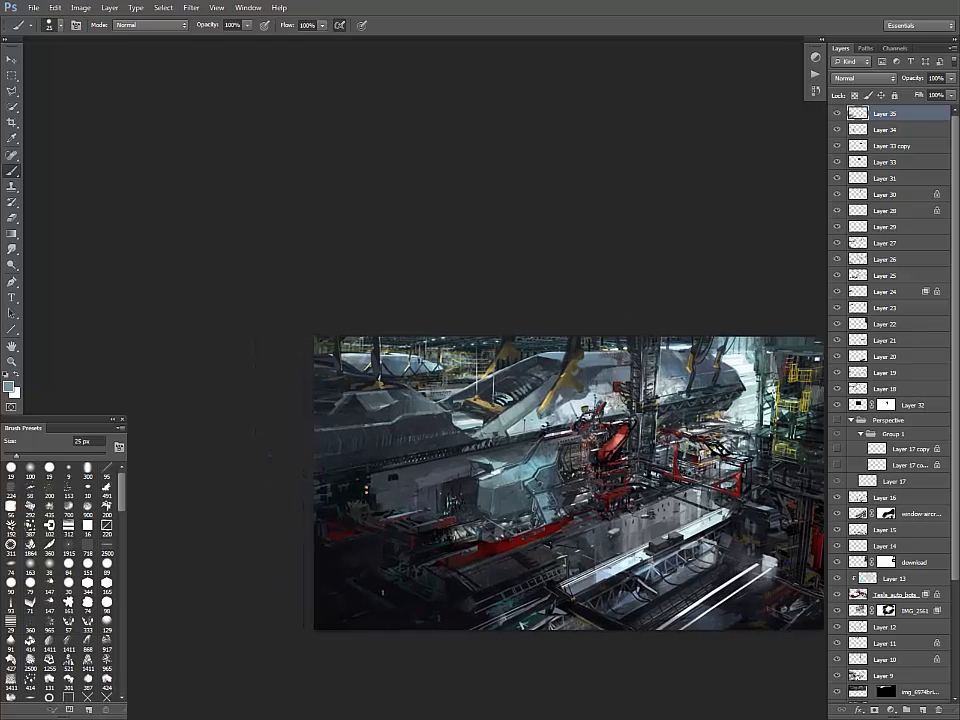
{"action": "left_click", "coordinate": [690, 450], "text": "alt"}
{"action": "left_click", "coordinate": [365, 380], "text": "alt"}
{"action": "left_click_drag", "start_coordinate": [360, 380], "coordinate": [478, 399]}
{"action": "left_click", "coordinate": [590, 423], "text": "alt"}
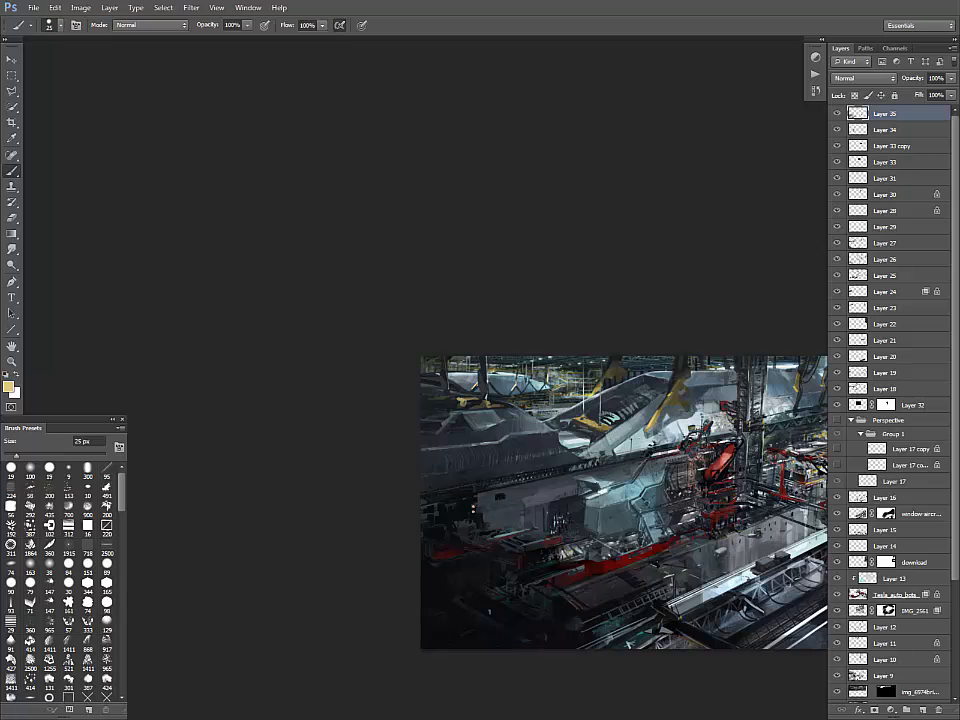
- Refine the hull and overhead structures with sampled yellow and dark grey tones at 25 px
{"action": "left_click", "coordinate": [466, 401], "text": "alt"}
{"action": "left_click_drag", "start_coordinate": [457, 399], "coordinate": [471, 399]}
{"action": "left_click", "coordinate": [474, 400], "text": "alt"}
{"action": "left_click_drag", "start_coordinate": [458, 399], "coordinate": [428, 401]}
{"action": "left_click", "coordinate": [444, 405], "text": "alt"}
{"action": "mouse_move", "coordinate": [428, 401]}
{"action": "left_mouse_down"}
{"action": "mouse_move", "coordinate": [460, 398]}
{"action": "mouse_move", "coordinate": [367, 362]}
{"action": "mouse_move", "coordinate": [401, 377]}
{"action": "mouse_move", "coordinate": [371, 385]}
{"action": "left_mouse_up"}
{"action": "left_click", "coordinate": [455, 396], "text": "alt"}
{"action": "key", "text": "d"}
{"action": "left_click", "coordinate": [390, 370], "text": "alt"}
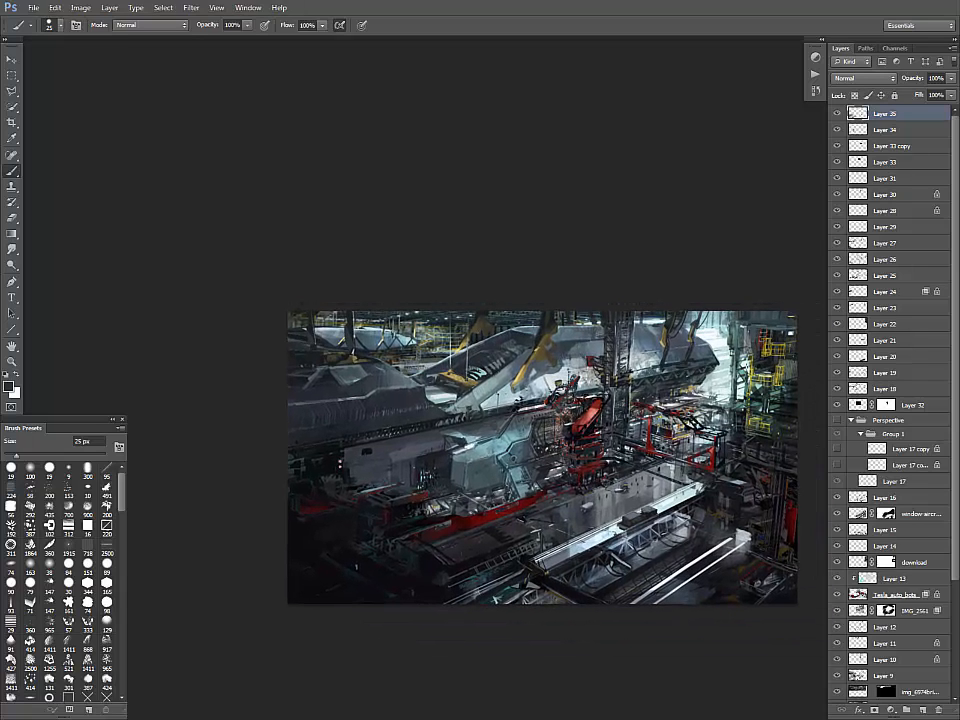
- Touch up the middle-ground machinery with sampled dark red and grey-cyan strokes
{"action": "left_click", "coordinate": [461, 404], "text": "alt"}
{"action": "left_click", "coordinate": [459, 433], "text": "alt"}
{"action": "mouse_move", "coordinate": [457, 434]}
{"action": "left_mouse_down"}
{"action": "mouse_move", "coordinate": [467, 434]}
{"action": "mouse_move", "coordinate": [449, 435]}
{"action": "left_mouse_up"}
{"action": "left_click", "coordinate": [450, 427], "text": "alt"}
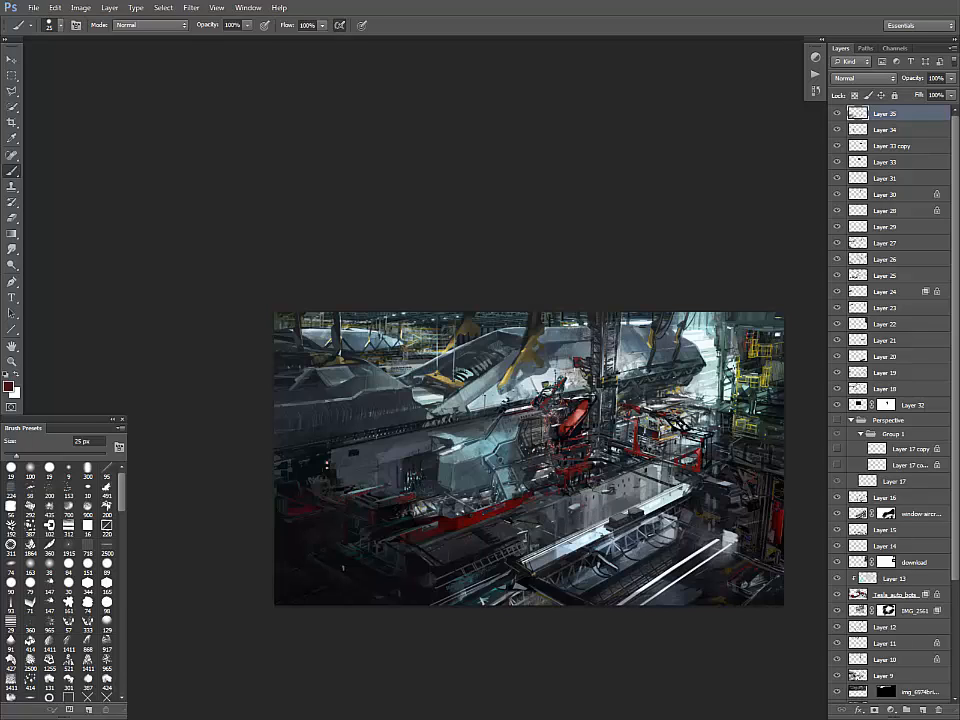
{"action": "left_click", "coordinate": [600, 492], "text": "alt"}
{"action": "left_click", "coordinate": [600, 492], "text": "alt"}
{"action": "mouse_move", "coordinate": [560, 460]}
{"action": "left_mouse_down"}
{"action": "mouse_move", "coordinate": [543, 456]}
{"action": "mouse_move", "coordinate": [572, 440]}
{"action": "left_mouse_up"}
{"action": "left_click", "coordinate": [391, 352], "text": "alt"}
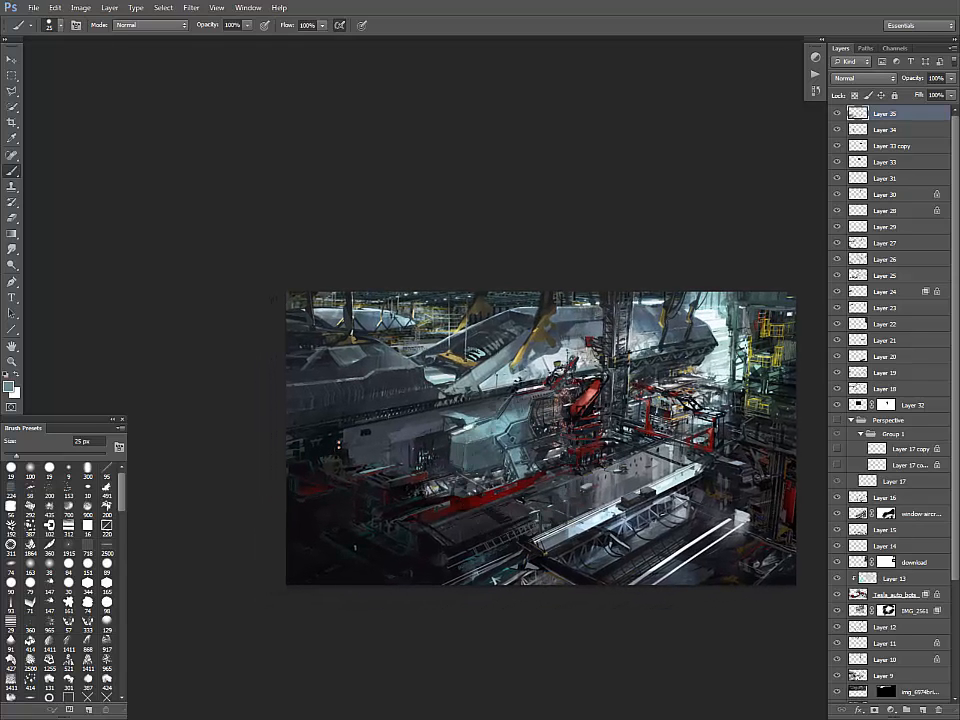
- Lasso a small panel on the dark deck below the red beam, paint inside it at 25 px and deselect
{"action": "key", "text": "l"}
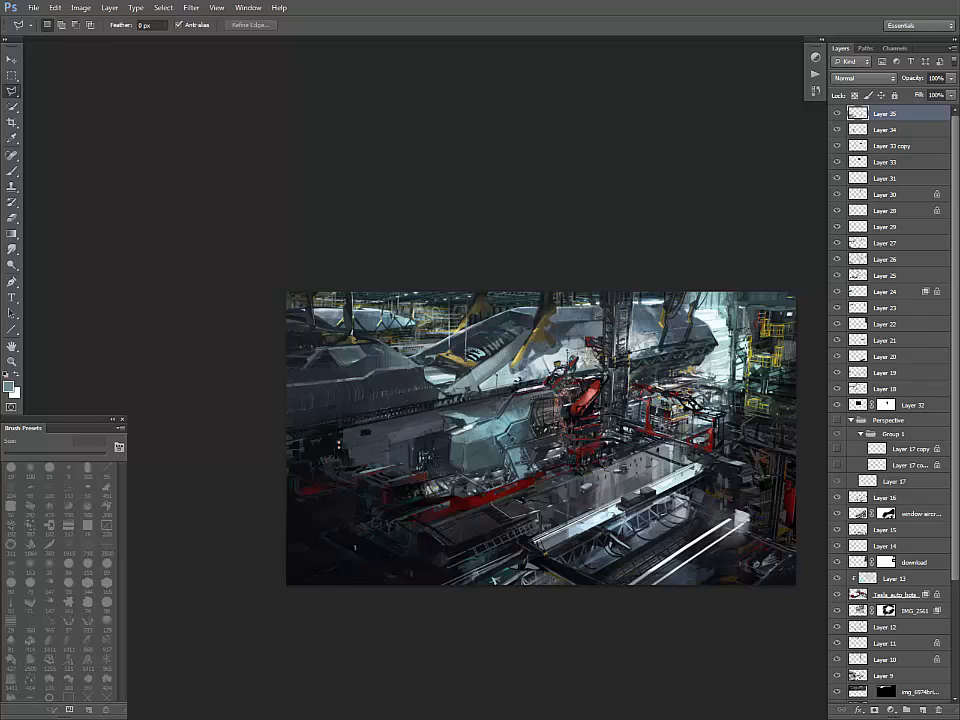
{"action": "key", "text": "b"}
{"action": "key", "text": "d"}
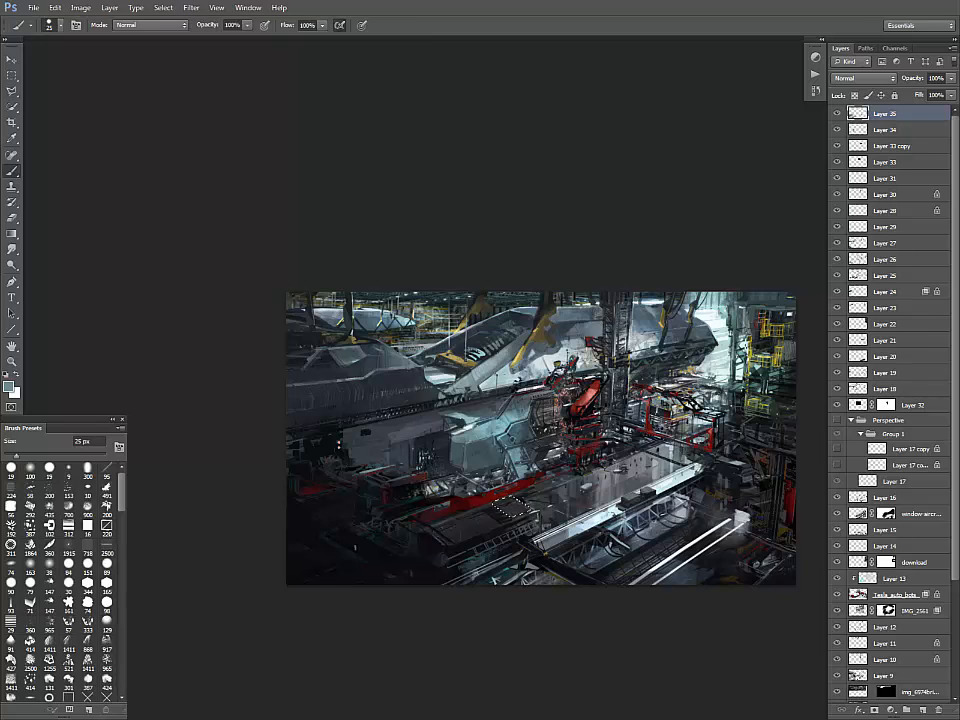
{"action": "left_click", "coordinate": [522, 472], "text": "alt"}
{"action": "key", "text": "d"}
- Reduce the brush to 9 px and add fine details to the deck panel with a sampled grey
{"action": "left_click", "coordinate": [384, 380], "text": "alt"}
{"action": "key", "text": "bracketleft"}
{"action": "key", "text": "bracketleft"}
{"action": "key", "text": "bracketleft"}
{"action": "key", "text": "bracketleft"}
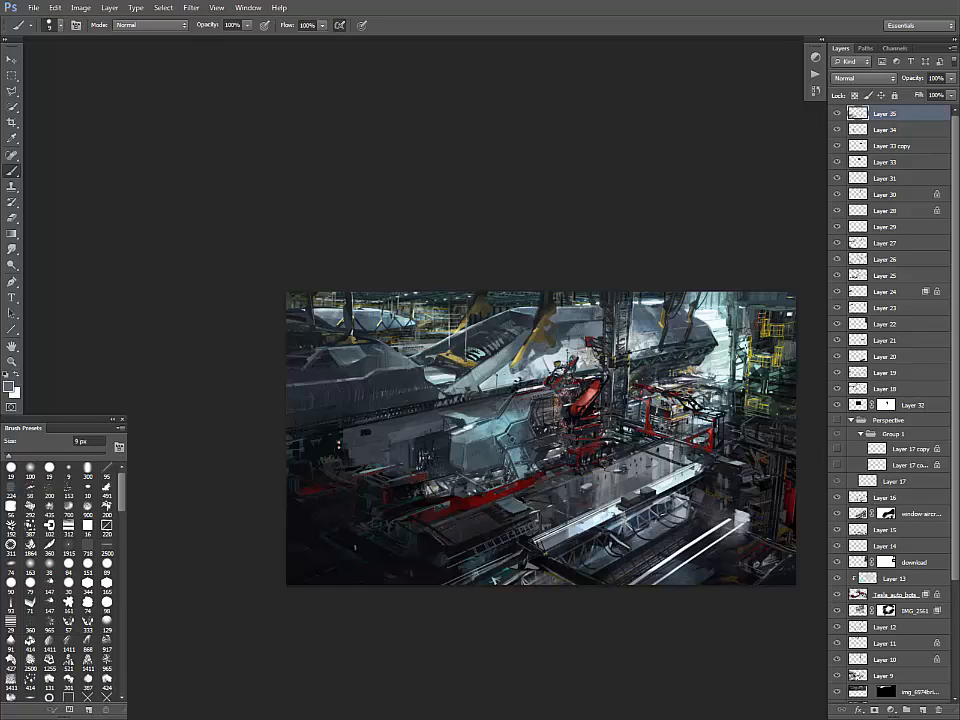
- Lasso a second panel on the deck below the red beam, paint it with the 10 px brush and deselect
{"action": "key", "text": "l"}
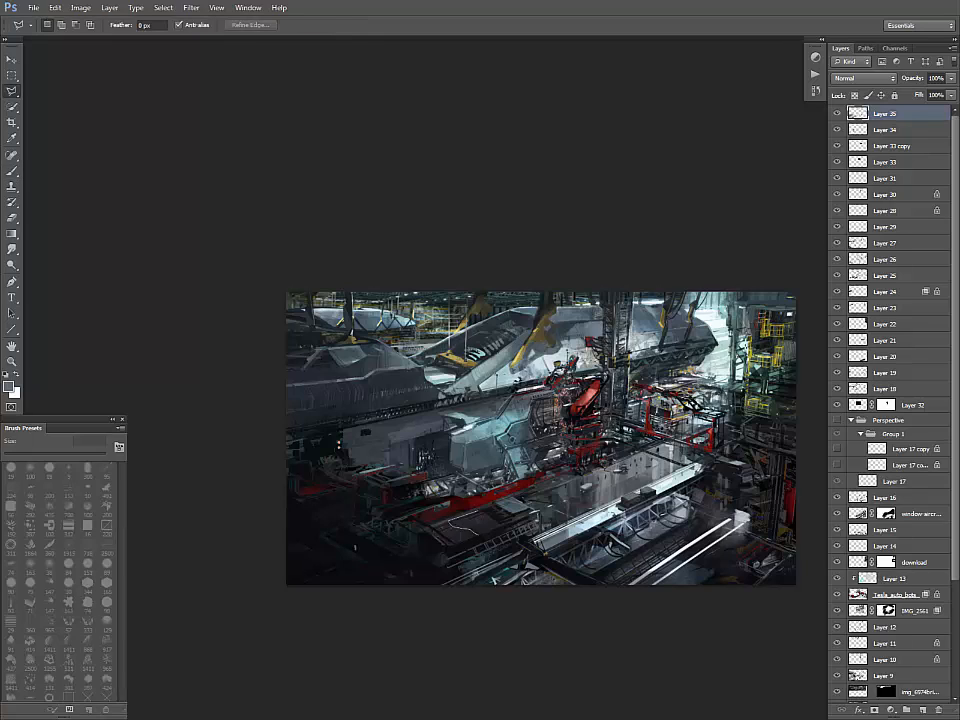
{"action": "key", "text": "b"}
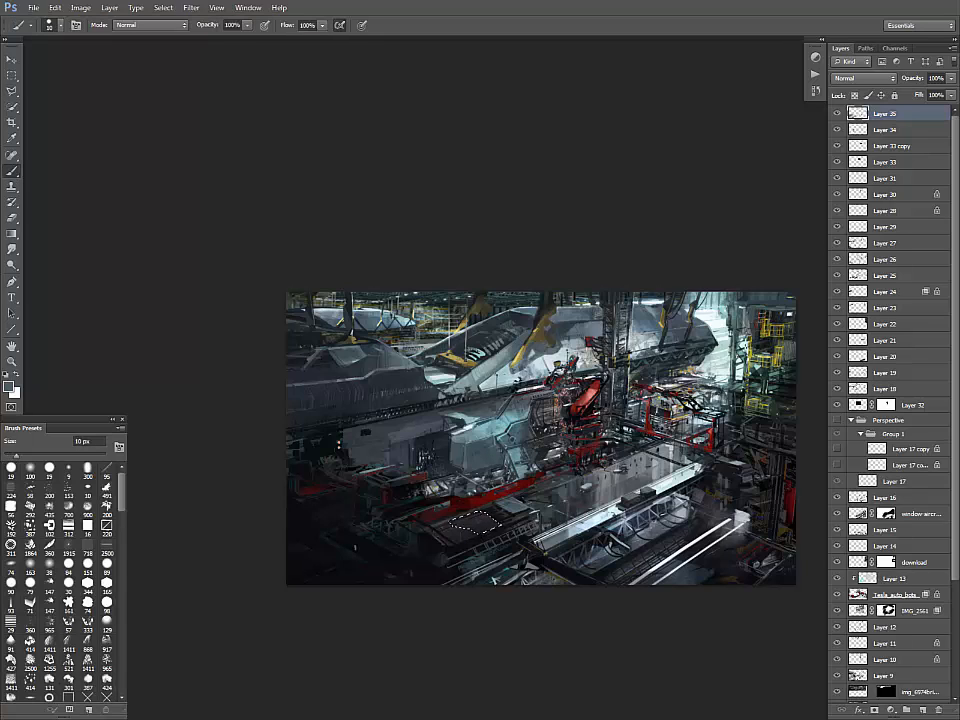
{"action": "key", "text": "s"}
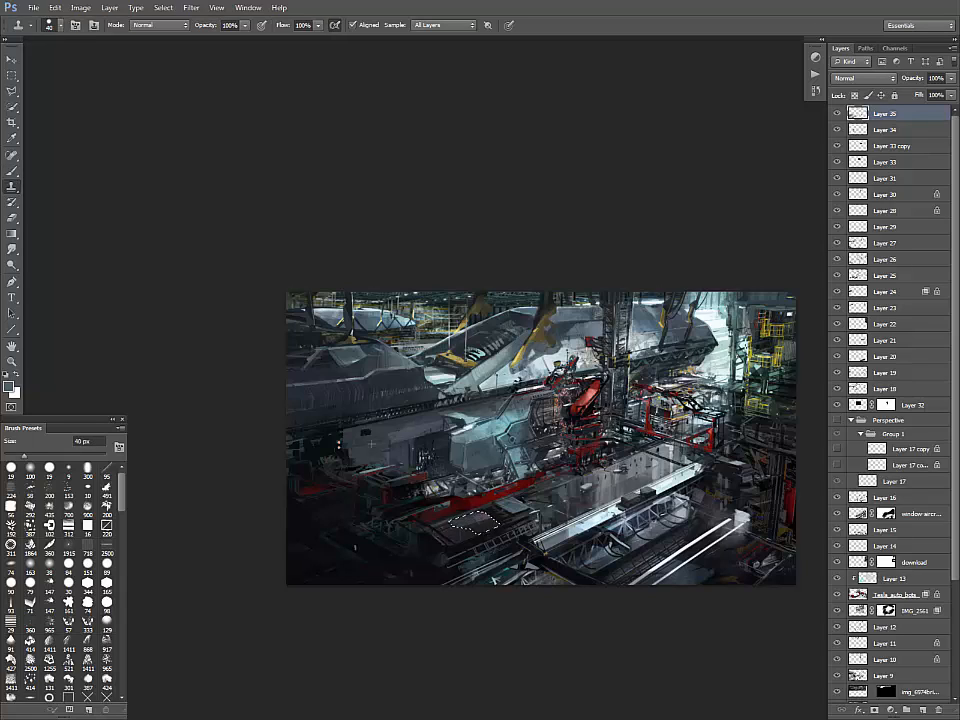
{"action": "key", "text": "ctrl+d"}
{"action": "key", "text": "b"}
- Set the brush to 125 px and shade around the new deck panels with a sampled near-black
{"action": "left_click", "coordinate": [500, 519], "text": "alt"}
{"action": "key", "text": "bracketleft"}
{"action": "key", "text": "bracketleft"}
{"action": "key", "text": "bracketleft"}
{"action": "key", "text": "bracketleft"}
{"action": "key", "text": "bracketleft"}
{"action": "key", "text": "bracketleft"}
{"action": "key", "text": "bracketleft"}
{"action": "key", "text": "bracketleft"}
{"action": "key", "text": "bracketleft"}
{"action": "key", "text": "bracketleft"}
{"action": "key", "text": "bracketleft"}
{"action": "key", "text": "bracketleft"}
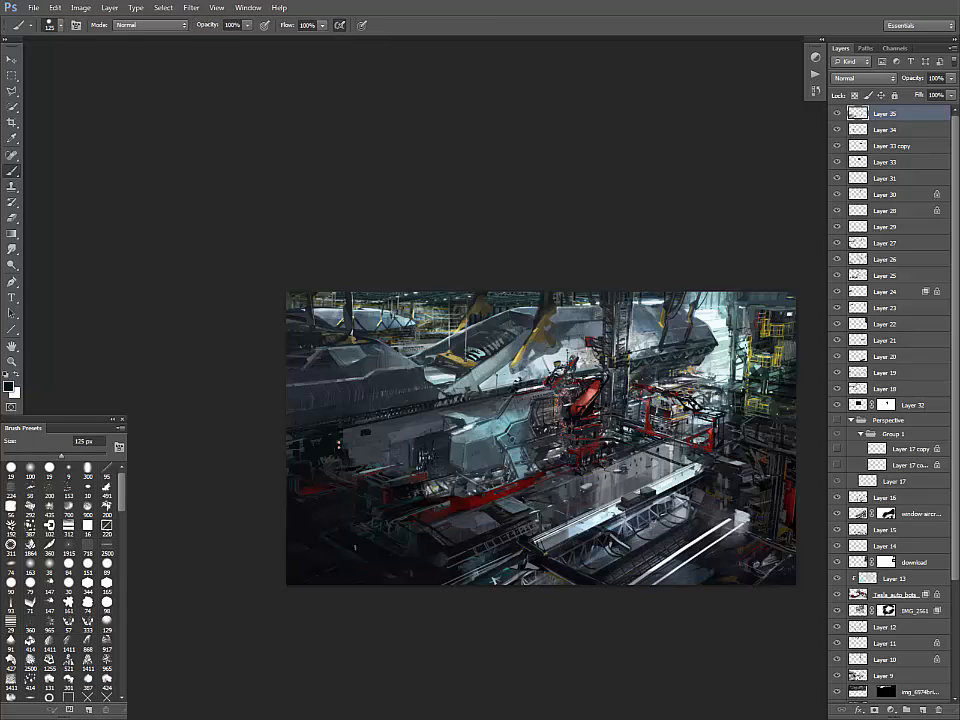
{"action": "mouse_move", "coordinate": [480, 532]}
{"action": "left_mouse_down"}
{"action": "mouse_move", "coordinate": [496, 537]}
{"action": "mouse_move", "coordinate": [477, 535]}
{"action": "left_mouse_up"}
- Reduce the brush to 8 px and detail the deck panels with sampled pale cyan and grey accents
{"action": "left_click", "coordinate": [354, 316], "text": "alt"}
{"action": "key", "text": "bracketleft"}
{"action": "key", "text": "bracketleft"}
{"action": "key", "text": "bracketleft"}
{"action": "key", "text": "bracketleft"}
{"action": "key", "text": "bracketleft"}
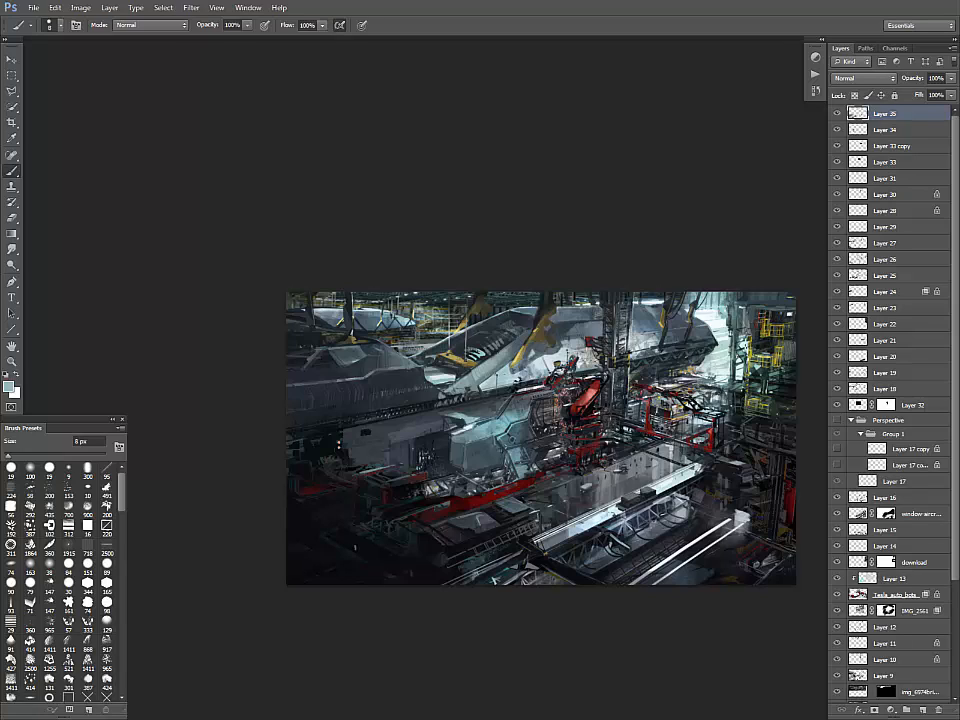
{"action": "left_click", "coordinate": [372, 338], "text": "alt"}
{"action": "left_click", "coordinate": [368, 345], "text": "alt"}
{"action": "left_click", "coordinate": [459, 506], "text": "alt"}
{"action": "left_click_drag", "start_coordinate": [520, 440], "coordinate": [511, 441]}
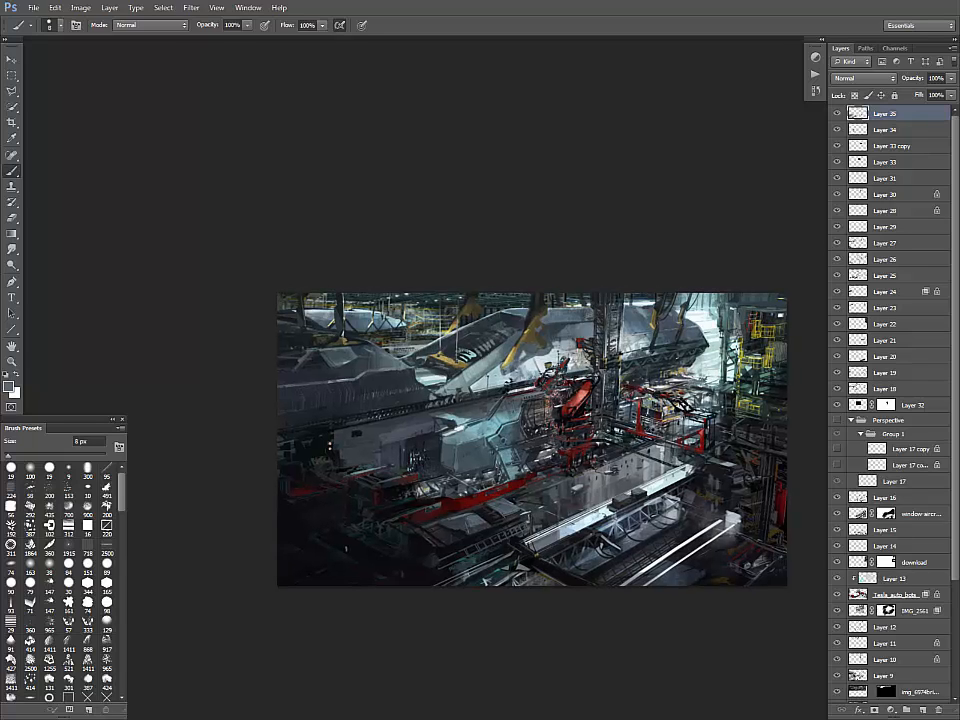
{"action": "left_click", "coordinate": [374, 380], "text": "alt"}
{"action": "left_click", "coordinate": [347, 393], "text": "alt"}
- Clone red machinery into the painting's lower-left corner with the Clone Stamp at 100 px, then return to the brush
{"action": "key", "text": "s"}
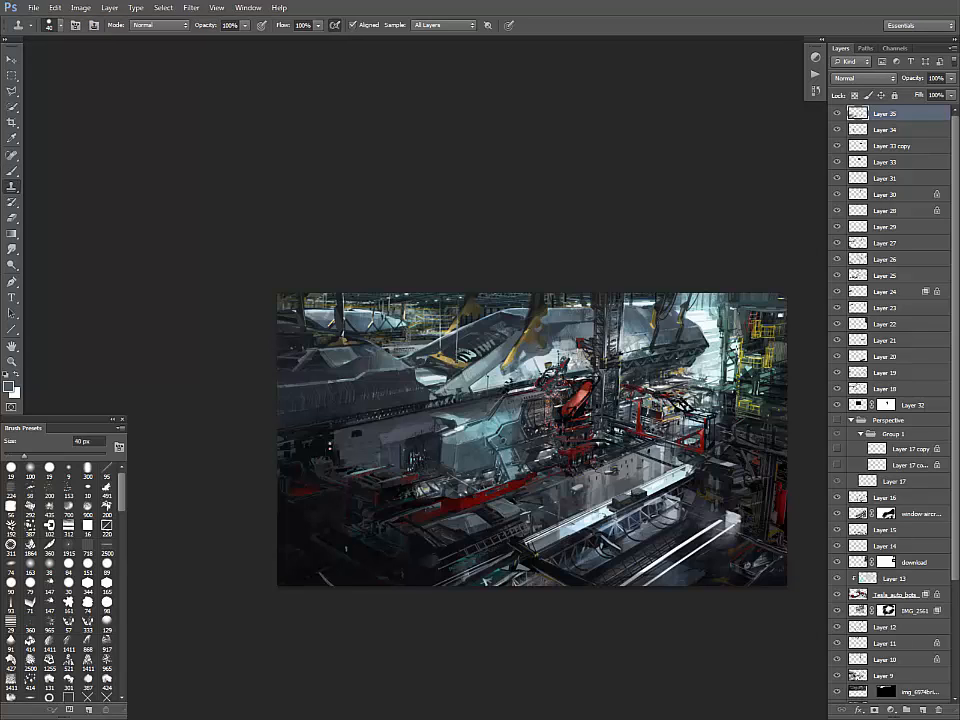
{"action": "key", "text": "bracketright"}
{"action": "left_click_drag", "start_coordinate": [287, 546], "coordinate": [312, 570]}
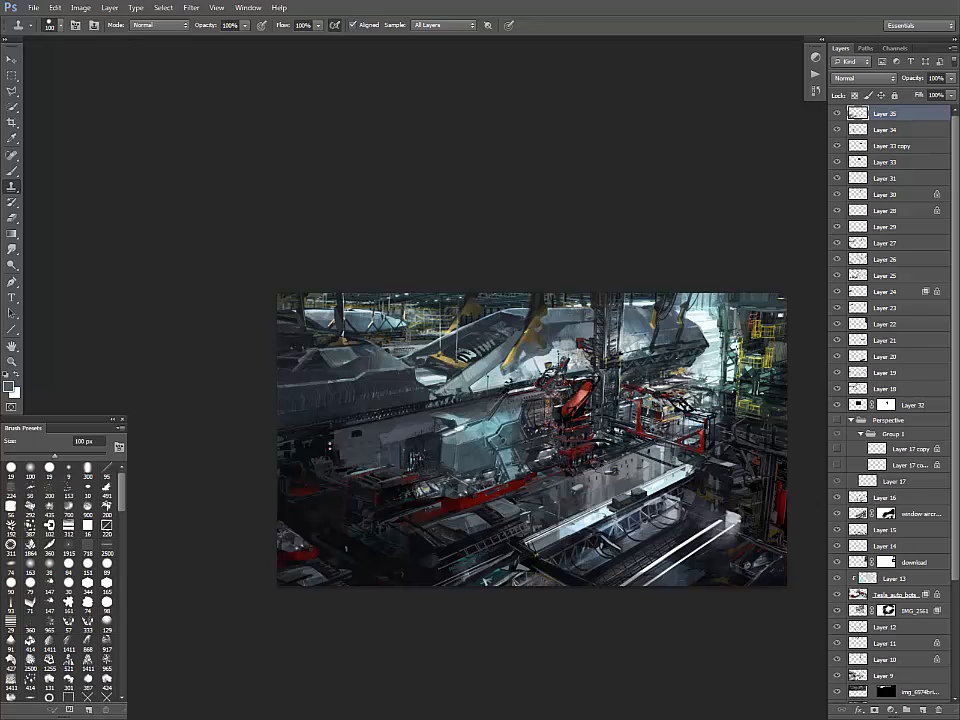
{"action": "key", "text": "b"}
{"action": "key", "text": "d"}
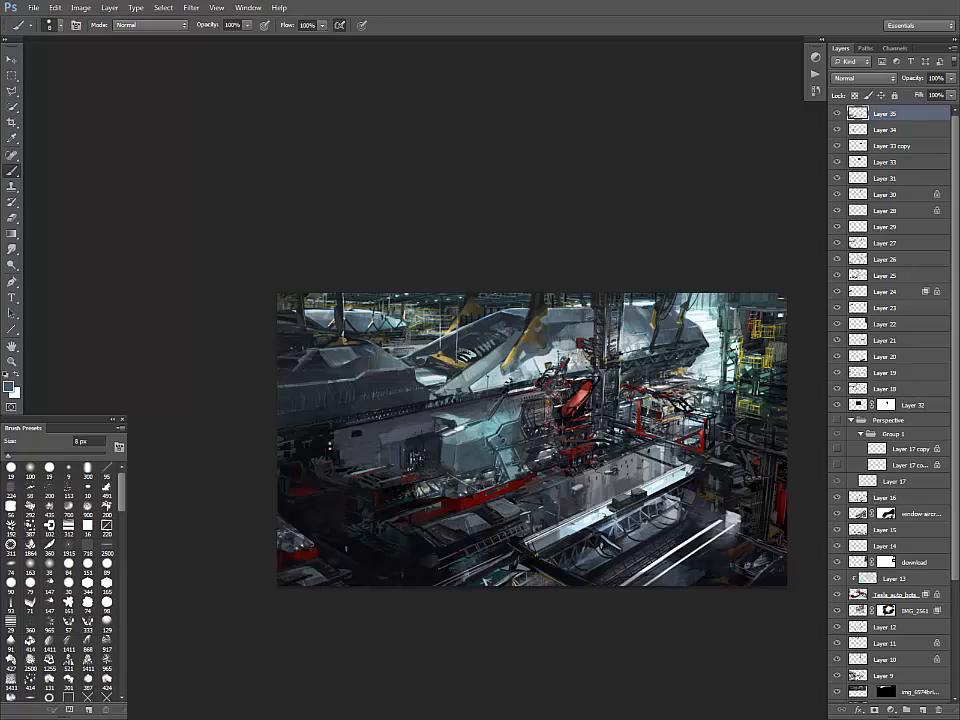
- Try a larger brush stroke across the cloned red machinery and undo it
{"action": "key", "text": "bracketright"}
{"action": "key", "text": "bracketright"}
{"action": "key", "text": "bracketright"}
{"action": "key", "text": "bracketright"}
{"action": "key", "text": "bracketright"}
{"action": "key", "text": "bracketright"}
{"action": "left_click_drag", "start_coordinate": [312, 543], "coordinate": [281, 543]}
{"action": "key", "text": "ctrl+z"}
- Set the black brush to 30 px, darken the cloned red machinery, and enlarge the brush for the shadows beside it
{"action": "key", "text": "bracketleft"}
{"action": "key", "text": "bracketleft"}
{"action": "key", "text": "bracketleft"}
{"action": "key", "text": "bracketleft"}
{"action": "key", "text": "bracketleft"}
{"action": "key", "text": "bracketright"}
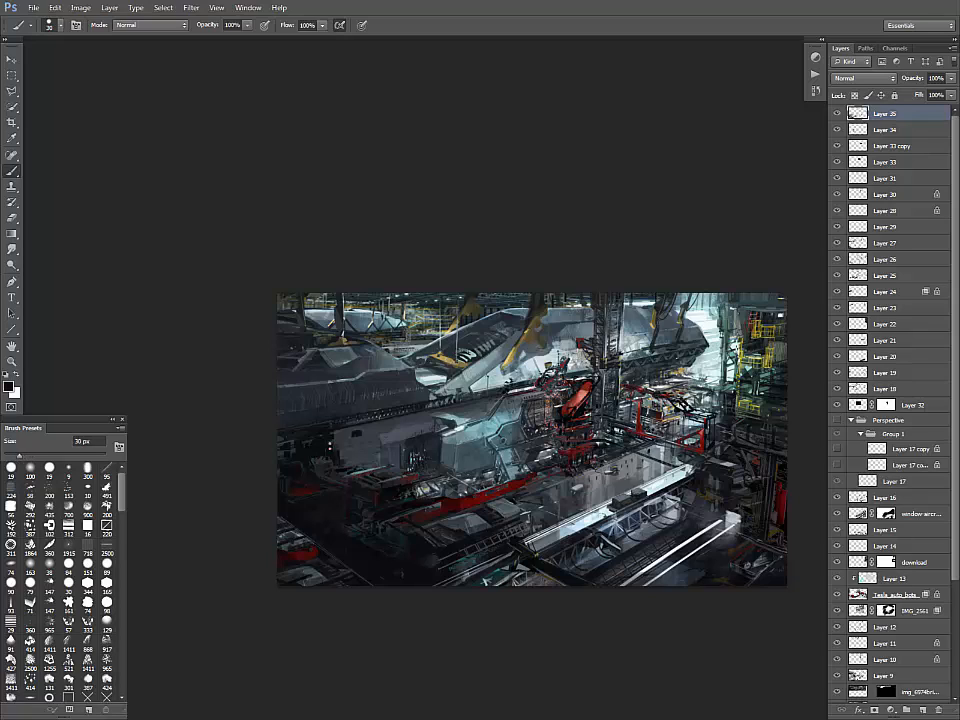
{"action": "key", "text": "bracketright"}
{"action": "key", "text": "bracketright"}
{"action": "key", "text": "bracketright"}
{"action": "key", "text": "bracketright"}
{"action": "key", "text": "bracketright"}
{"action": "mouse_move", "coordinate": [366, 547]}
{"action": "left_mouse_down"}
{"action": "mouse_move", "coordinate": [403, 581]}
{"action": "mouse_move", "coordinate": [349, 540]}
{"action": "left_mouse_up"}
- Reduce the brush to 15 px and paint thin blue-grey struts and dark accents across the lower-left machinery
{"action": "left_click", "coordinate": [418, 568], "text": "alt"}
{"action": "left_click", "coordinate": [432, 522], "text": "alt"}
{"action": "key", "text": "bracketleft"}
{"action": "key", "text": "bracketleft"}
{"action": "key", "text": "bracketleft"}
{"action": "key", "text": "bracketleft"}
{"action": "key", "text": "bracketleft"}
{"action": "key", "text": "bracketleft"}
{"action": "key", "text": "bracketleft"}
{"action": "key", "text": "bracketleft"}
{"action": "key", "text": "bracketleft"}
{"action": "key", "text": "bracketleft"}
{"action": "left_click_drag", "start_coordinate": [305, 524], "coordinate": [358, 562]}
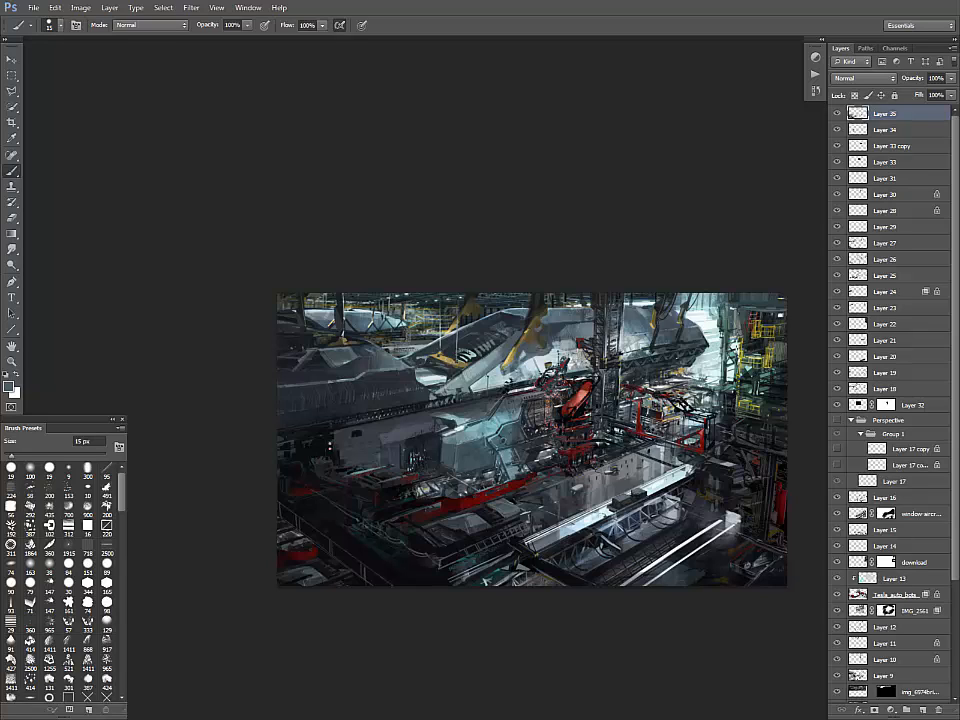
{"action": "left_click", "coordinate": [337, 422], "text": "alt"}
{"action": "mouse_move", "coordinate": [530, 440]}
{"action": "left_mouse_down"}
{"action": "mouse_move", "coordinate": [455, 446]}
{"action": "mouse_move", "coordinate": [398, 469]}
{"action": "mouse_move", "coordinate": [447, 478]}
{"action": "mouse_move", "coordinate": [528, 468]}
{"action": "left_mouse_up"}
{"action": "left_click", "coordinate": [528, 468], "text": "alt"}
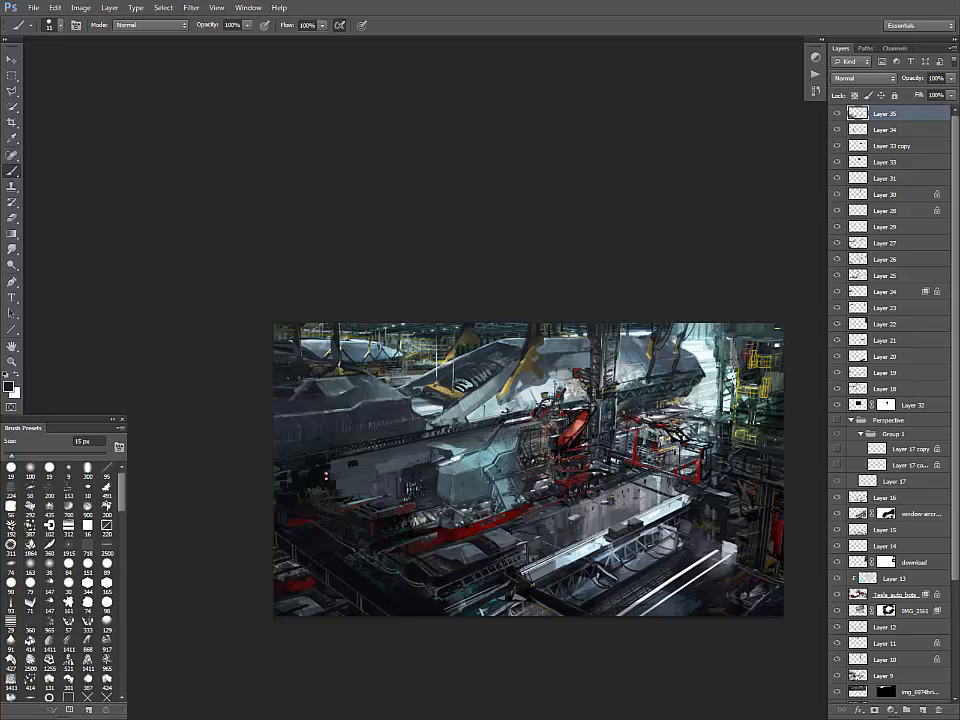
- Try a dark curved stroke on the cyan wall with a larger brush and undo it
{"action": "left_click", "coordinate": [484, 549], "text": "alt"}
{"action": "key", "text": "bracketright"}
{"action": "key", "text": "bracketright"}
{"action": "key", "text": "bracketright"}
{"action": "mouse_move", "coordinate": [477, 493]}
{"action": "left_mouse_down"}
{"action": "mouse_move", "coordinate": [446, 507]}
{"action": "mouse_move", "coordinate": [466, 506]}
{"action": "left_mouse_up"}
{"action": "key", "text": "ctrl+z"}
- Try painting a curve across the cyan wall with transparent pixels locked and colours sampled nearby
{"action": "left_click", "coordinate": [855, 95]}
{"action": "left_click", "coordinate": [690, 576], "text": "alt"}
{"action": "key", "text": "bracketleft"}
{"action": "key", "text": "bracketleft"}
{"action": "key", "text": "bracketleft"}
{"action": "key", "text": "bracketright"}
{"action": "key", "text": "bracketright"}
{"action": "key", "text": "bracketright"}
{"action": "left_click_drag", "start_coordinate": [488, 495], "coordinate": [470, 507]}
{"action": "left_click", "coordinate": [474, 501], "text": "alt"}
{"action": "left_click", "coordinate": [478, 487], "text": "alt"}
{"action": "left_click", "coordinate": [411, 535], "text": "alt"}
- Create a new layer, paint a dark curved cable on the cyan wall at 30 px, and lock the layer's transparent pixels
{"action": "key", "text": "ctrl+shift+alt+n"}
{"action": "mouse_move", "coordinate": [488, 477]}
{"action": "left_mouse_down"}
{"action": "mouse_move", "coordinate": [450, 506]}
{"action": "mouse_move", "coordinate": [484, 476]}
{"action": "left_mouse_up"}
{"action": "key", "text": "ctrl+z"}
{"action": "key", "text": "ctrl+z"}
{"action": "key", "text": "ctrl+z"}
{"action": "key", "text": "slash"}
- Shade the curved cable on the cyan wall with sampled grey and black tones
{"action": "left_click", "coordinate": [463, 484], "text": "alt"}
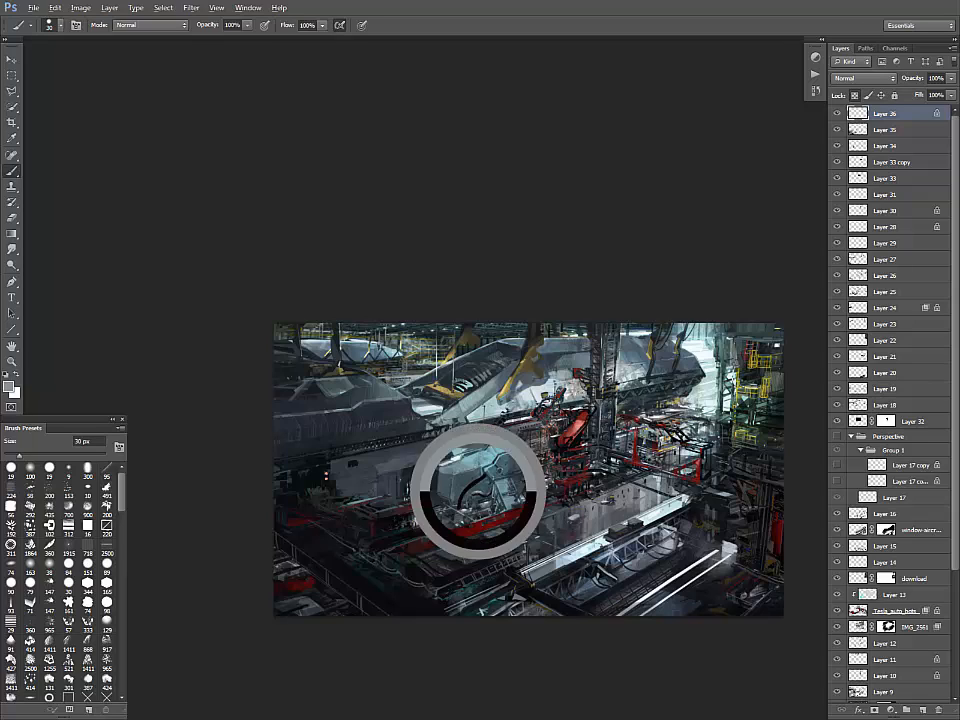
{"action": "mouse_move", "coordinate": [465, 490]}
{"action": "left_mouse_down"}
{"action": "mouse_move", "coordinate": [484, 474]}
{"action": "mouse_move", "coordinate": [457, 508]}
{"action": "left_mouse_up"}
{"action": "left_click", "coordinate": [478, 477], "text": "alt"}
{"action": "left_click", "coordinate": [461, 476], "text": "alt"}
{"action": "left_click", "coordinate": [454, 488], "text": "alt"}
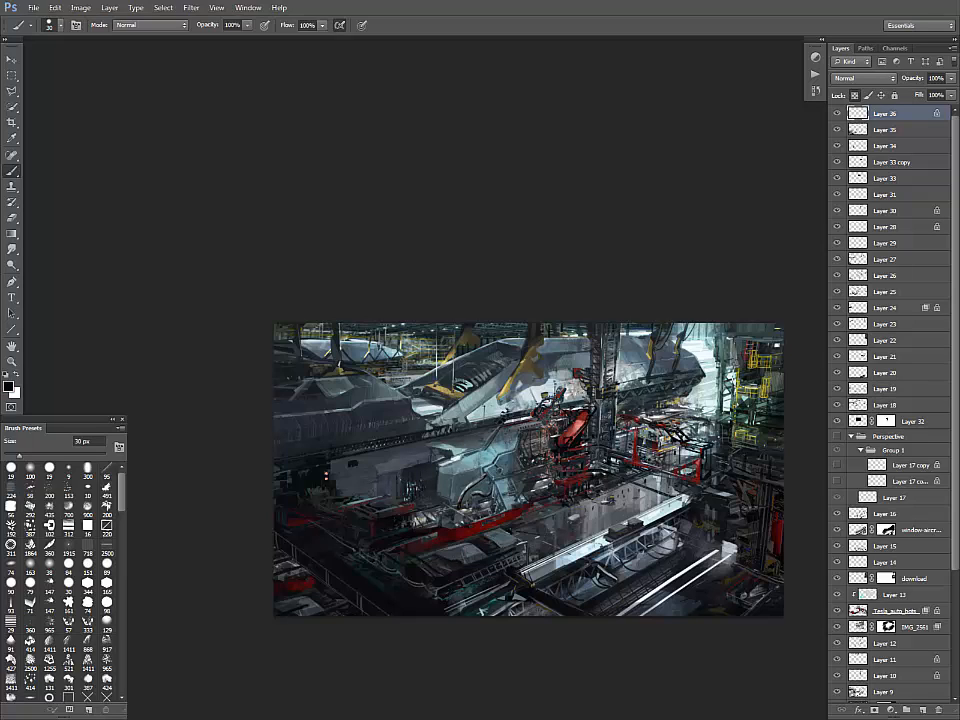
- Create a new layer and paint fine dark details beside the cyan wall with a 10 px brush, using black and sampled tones
{"action": "left_click", "coordinate": [350, 496], "text": "alt"}
{"action": "left_click_drag", "start_coordinate": [350, 496], "coordinate": [348, 487]}
{"action": "left_click", "coordinate": [923, 710]}
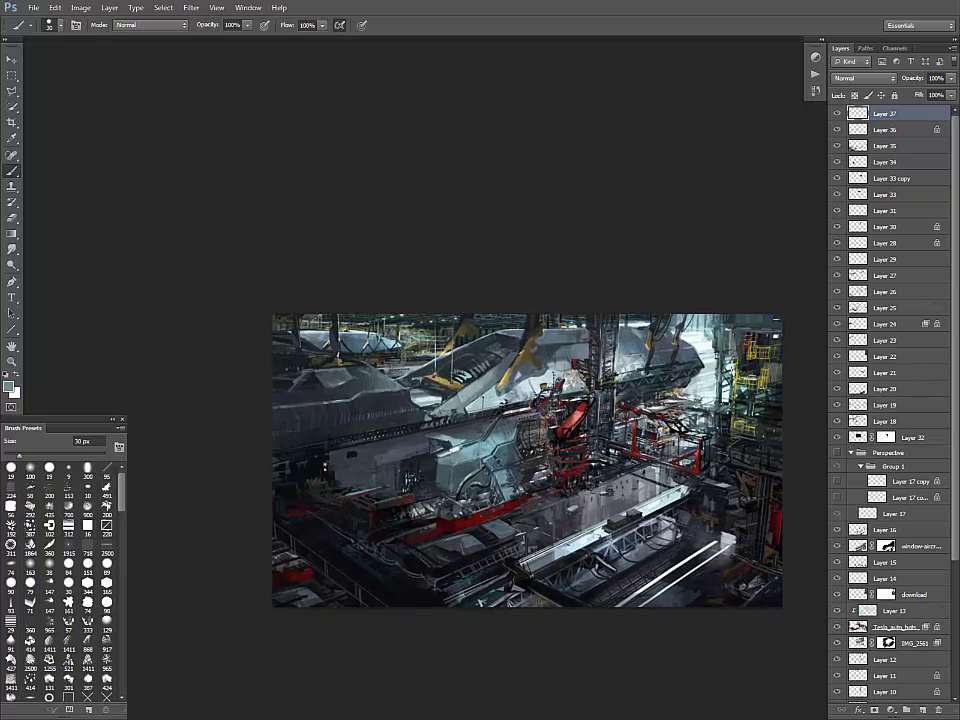
{"action": "key", "text": "bracketleft"}
{"action": "key", "text": "bracketleft"}
{"action": "key", "text": "bracketleft"}
{"action": "key", "text": "bracketleft"}
{"action": "key", "text": "d"}
{"action": "left_click", "coordinate": [336, 484], "text": "alt"}
{"action": "key", "text": "d"}
{"action": "key", "text": "d"}
{"action": "left_click", "coordinate": [325, 464], "text": "alt"}
{"action": "left_click_drag", "start_coordinate": [400, 420], "coordinate": [497, 437]}
{"action": "left_click", "coordinate": [508, 439], "text": "alt"}
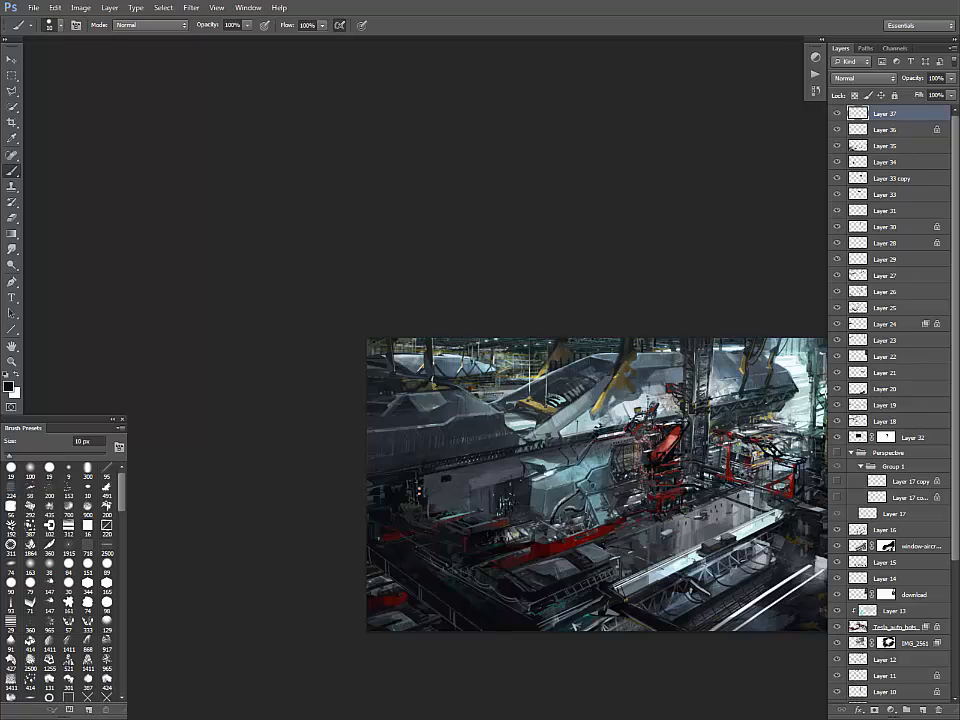
- Paint light blue-grey accents on the cyan wall's lower panels with colours sampled from the hull and wall
{"action": "left_click", "coordinate": [424, 366], "text": "alt"}
{"action": "left_click", "coordinate": [593, 437], "text": "alt"}
{"action": "left_click_drag", "start_coordinate": [593, 437], "coordinate": [491, 416]}
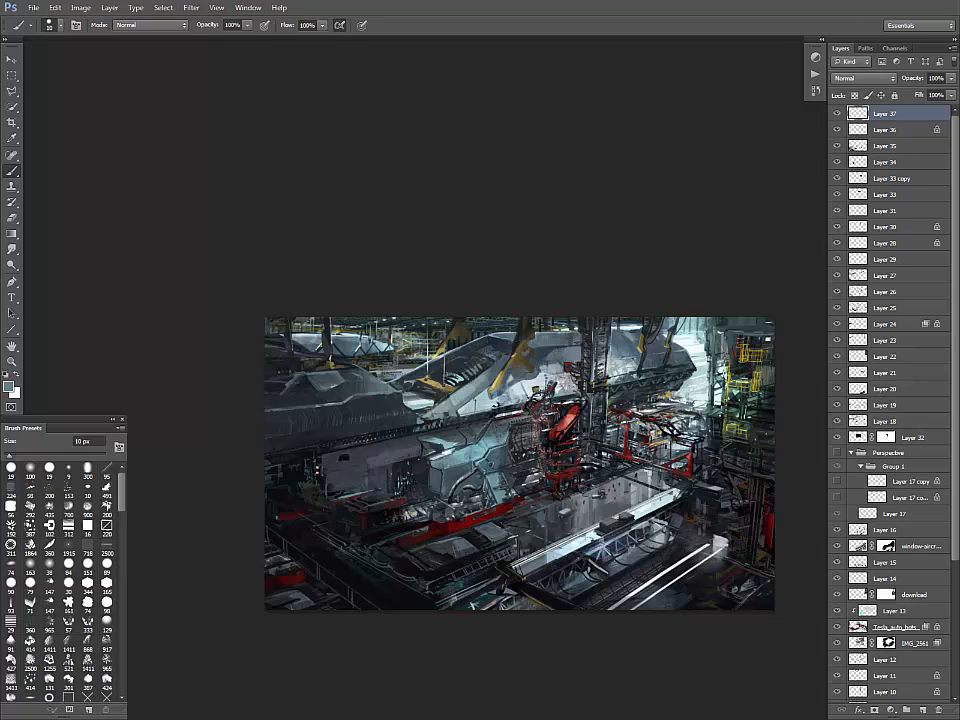
{"action": "left_click", "coordinate": [334, 349], "text": "alt"}
{"action": "mouse_move", "coordinate": [430, 492]}
{"action": "left_mouse_down"}
{"action": "mouse_move", "coordinate": [441, 495]}
{"action": "mouse_move", "coordinate": [430, 472]}
{"action": "mouse_move", "coordinate": [436, 483]}
{"action": "left_mouse_up"}
{"action": "left_click", "coordinate": [436, 493], "text": "alt"}
{"action": "left_click", "coordinate": [439, 454], "text": "alt"}
{"action": "left_click", "coordinate": [488, 429], "text": "alt"}
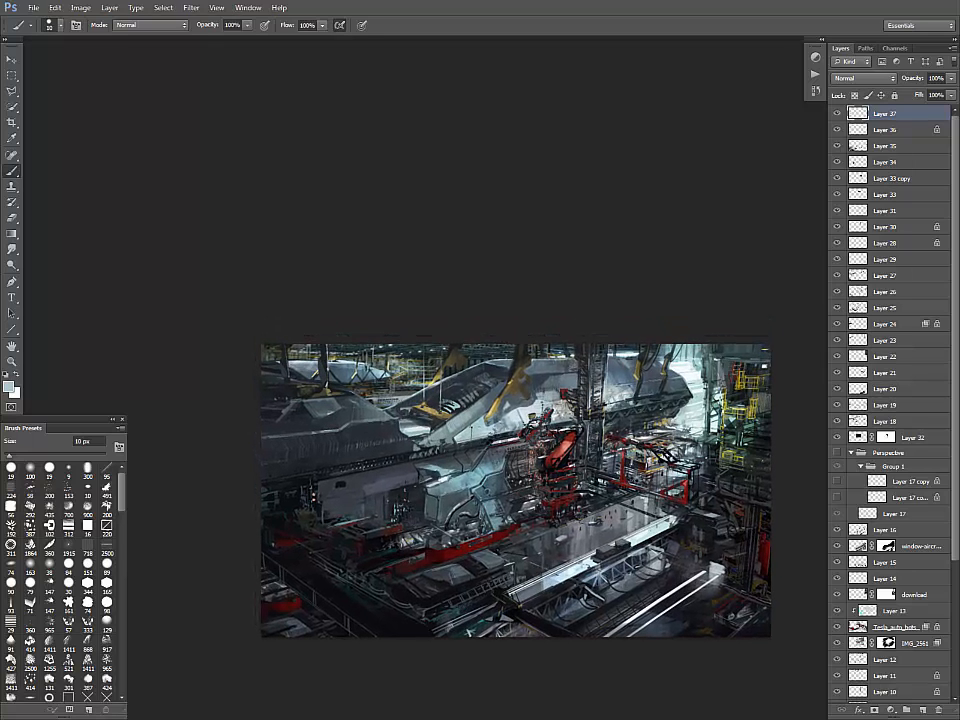
- Refine the cyan wall's panel edges with alternating dark and pale strokes sampled from the surrounding hull
{"action": "left_click", "coordinate": [450, 432], "text": "alt"}
{"action": "mouse_move", "coordinate": [450, 434]}
{"action": "left_mouse_down"}
{"action": "mouse_move", "coordinate": [355, 436]}
{"action": "mouse_move", "coordinate": [460, 446]}
{"action": "left_mouse_up"}
{"action": "left_click", "coordinate": [380, 432], "text": "alt"}
{"action": "left_click", "coordinate": [450, 440], "text": "alt"}
{"action": "left_click", "coordinate": [448, 444], "text": "alt"}
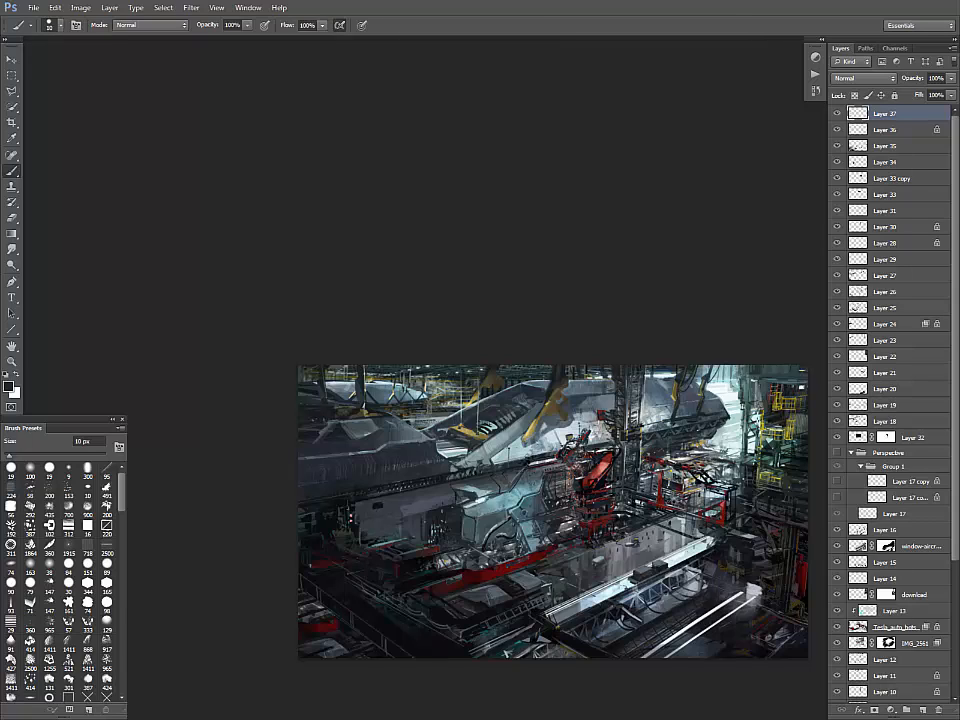
{"action": "left_click_drag", "start_coordinate": [444, 457], "coordinate": [466, 454]}
{"action": "left_click_drag", "start_coordinate": [480, 455], "coordinate": [563, 463]}
{"action": "left_click", "coordinate": [580, 495], "text": "alt"}
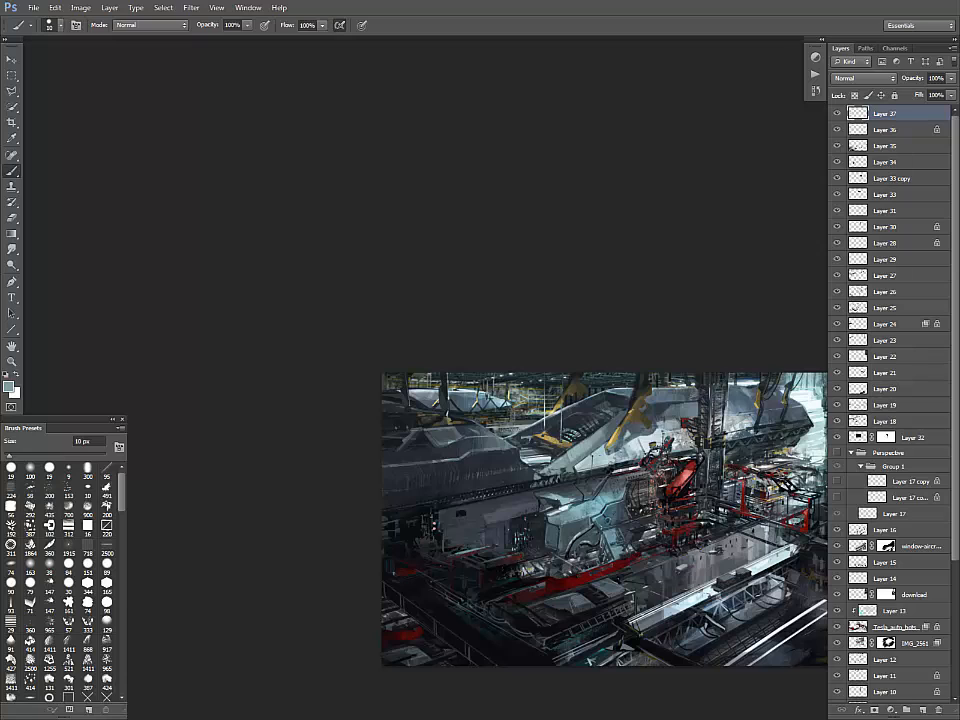
{"action": "mouse_move", "coordinate": [468, 449]}
{"action": "left_mouse_down"}
{"action": "mouse_move", "coordinate": [499, 453]}
{"action": "mouse_move", "coordinate": [481, 439]}
{"action": "left_mouse_up"}
{"action": "left_click", "coordinate": [460, 425], "text": "alt"}
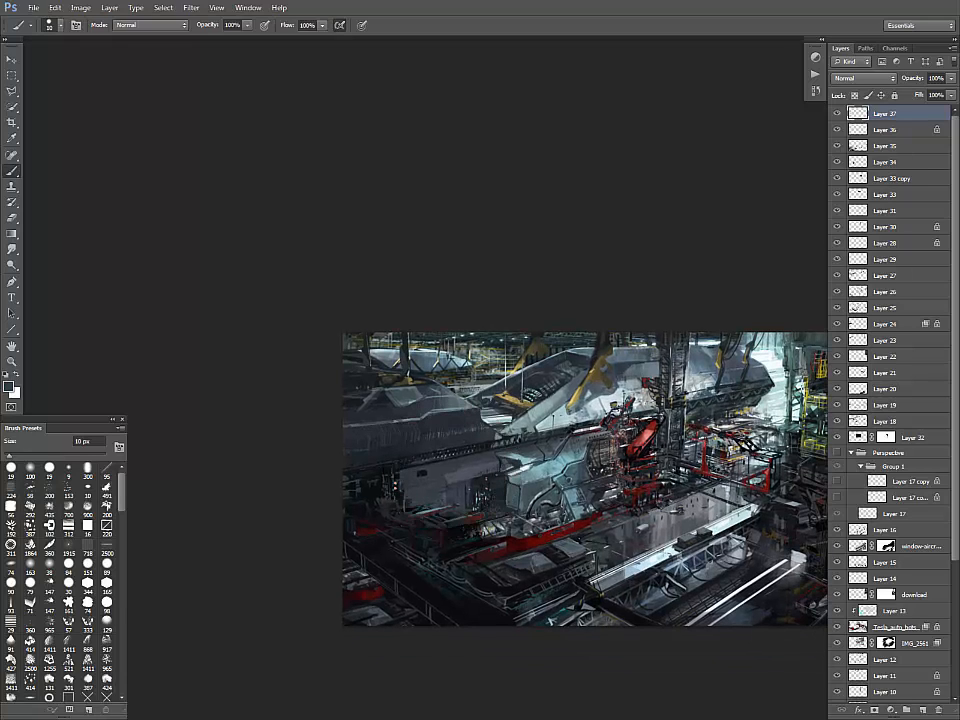
- Paint black shadow strokes around the curved cables at the cyan wall's base with a 30 px brush
{"action": "key", "text": "d"}
{"action": "key", "text": "bracketright"}
{"action": "key", "text": "bracketright"}
{"action": "key", "text": "bracketright"}
{"action": "key", "text": "bracketright"}
{"action": "mouse_move", "coordinate": [534, 494]}
{"action": "left_mouse_down"}
{"action": "mouse_move", "coordinate": [549, 509]}
{"action": "mouse_move", "coordinate": [502, 477]}
{"action": "left_mouse_up"}
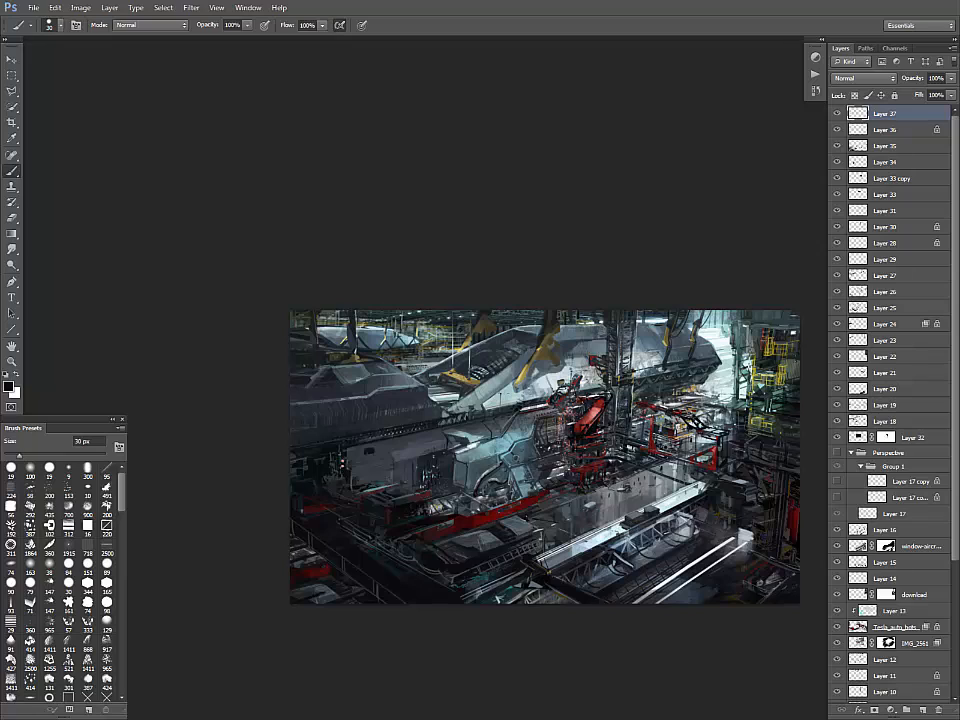
{"action": "left_click_drag", "start_coordinate": [490, 480], "coordinate": [491, 485]}
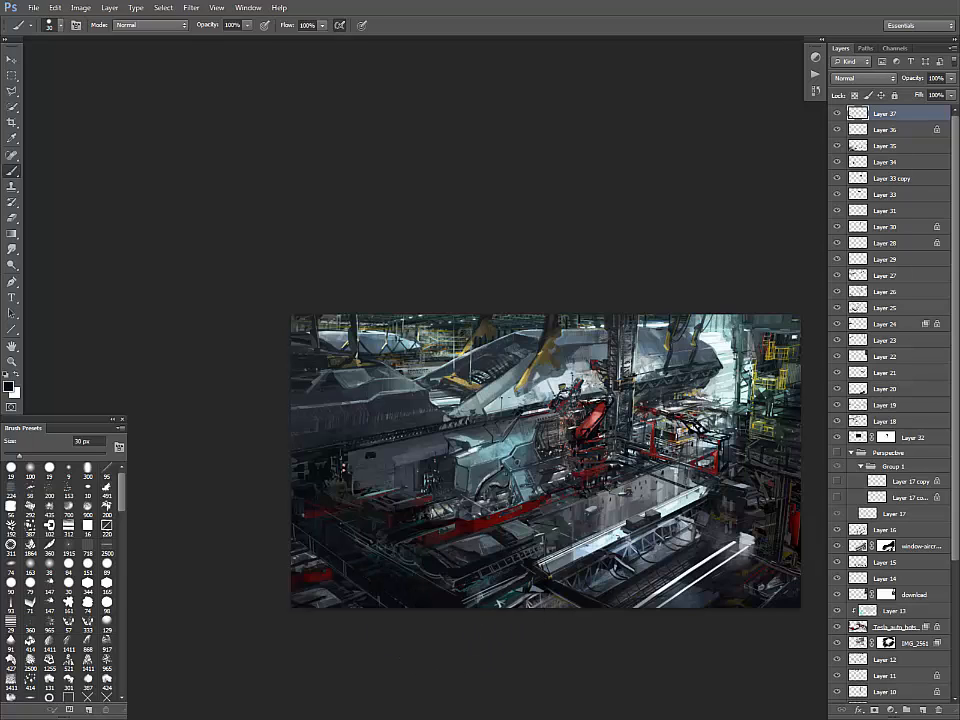
- Merge the cable detail layer into the layer beneath it and create a new empty layer
{"action": "key", "text": "l"}
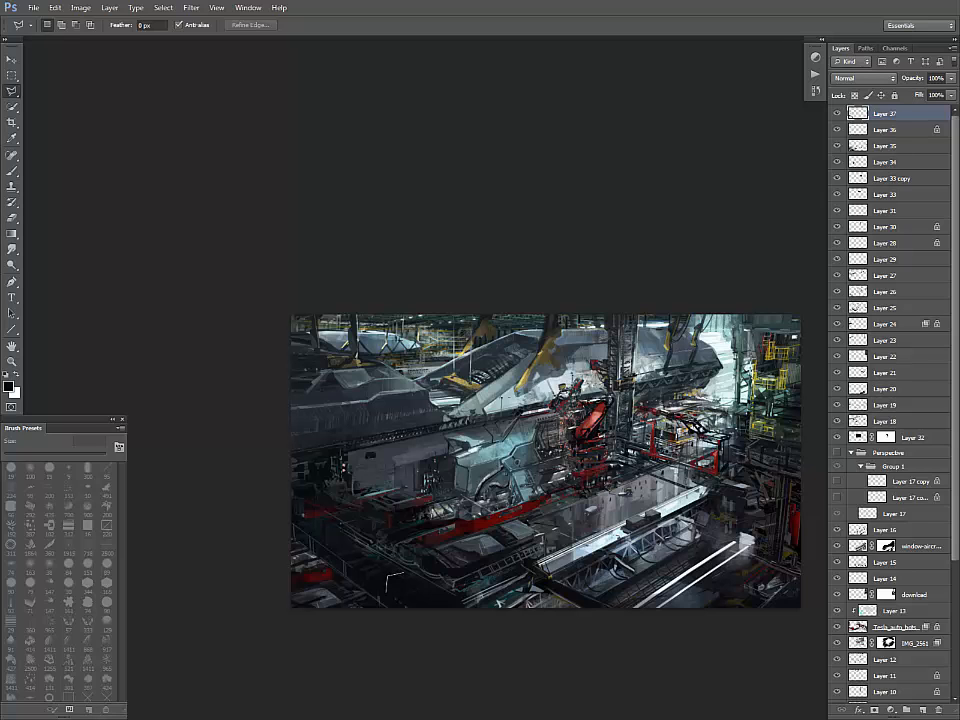
{"action": "key", "text": "ctrl+e"}
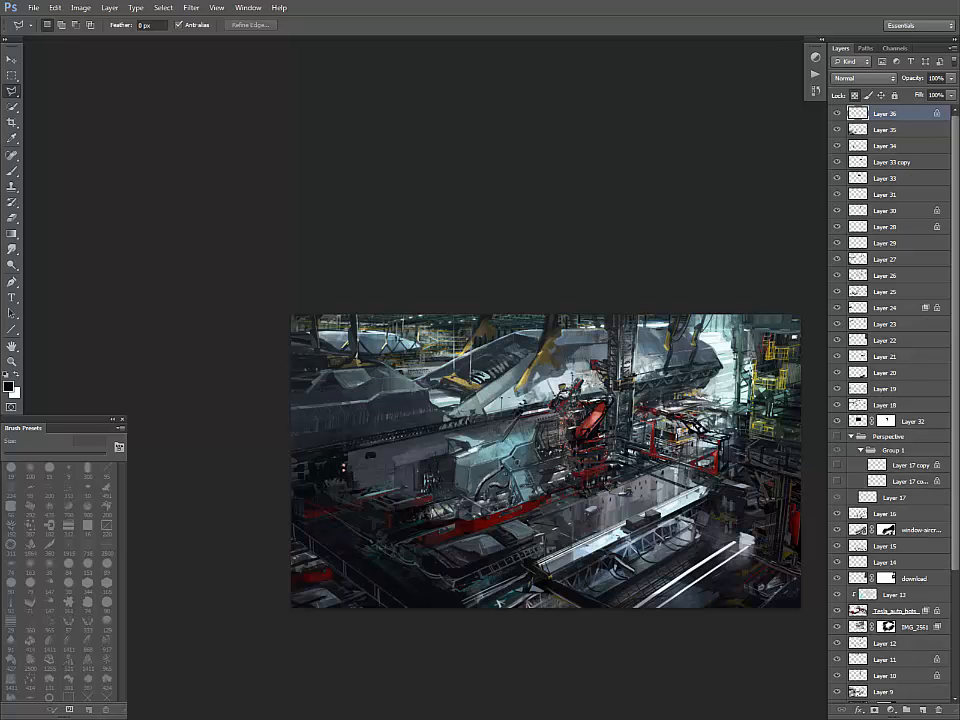
{"action": "key", "text": "ctrl+alt+shift+n"}
{"action": "left_click_drag", "start_coordinate": [546, 440], "coordinate": [465, 459]}
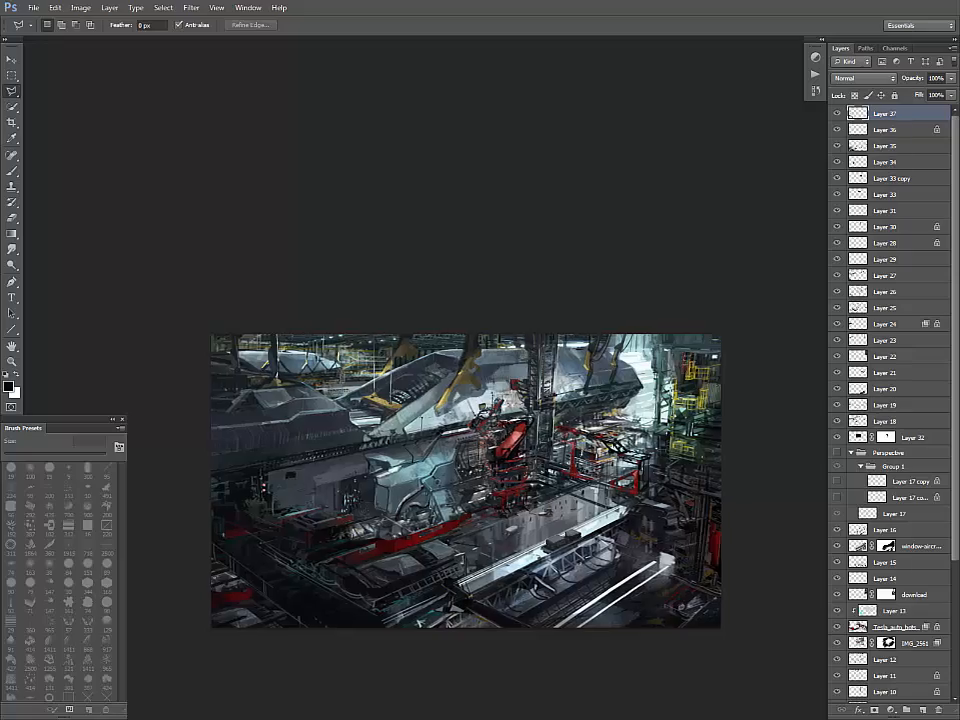
- Paint small dark details on the grey deck with the hard square brush reduced to 6 px
{"action": "key", "text": "ctrl+plus"}
{"action": "key", "text": "ctrl+plus"}
{"action": "key", "text": "b"}
{"action": "scroll", "coordinate": [87, 525], "scroll_direction": "down", "scroll_amount": 1}
{"action": "left_click", "coordinate": [87, 474]}
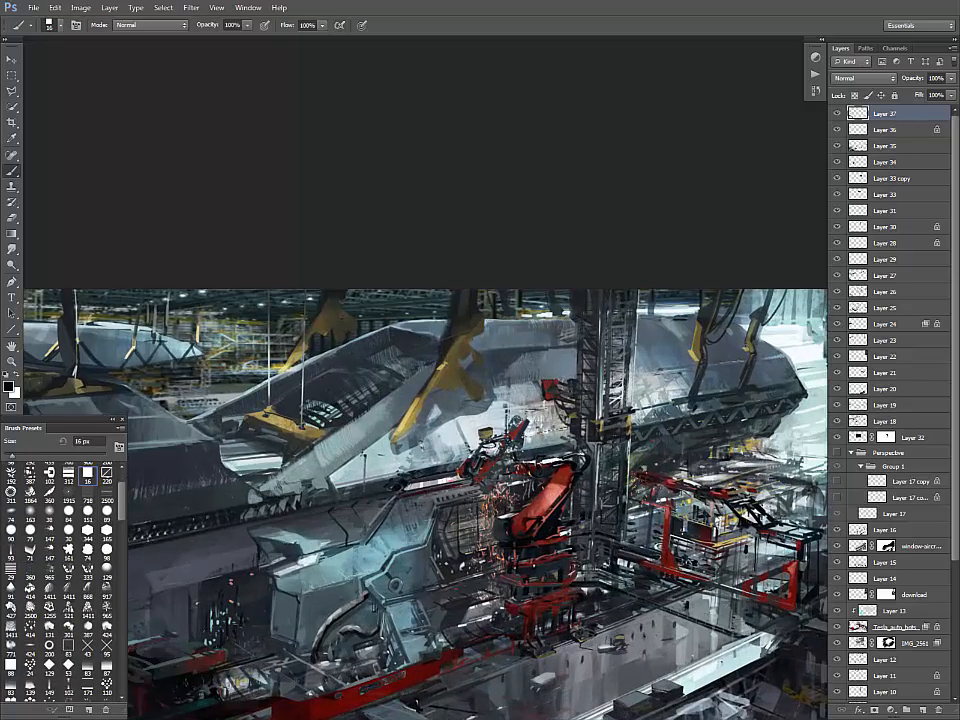
{"action": "mouse_move", "coordinate": [440, 560]}
{"action": "left_mouse_down"}
{"action": "mouse_move", "coordinate": [426, 358]}
{"action": "mouse_move", "coordinate": [414, 357]}
{"action": "left_mouse_up"}
{"action": "left_click", "coordinate": [649, 494], "text": "alt"}
{"action": "key", "text": "["}
{"action": "key", "text": "["}
{"action": "key", "text": "["}
{"action": "key", "text": "["}
{"action": "key", "text": "["}
{"action": "key", "text": "["}
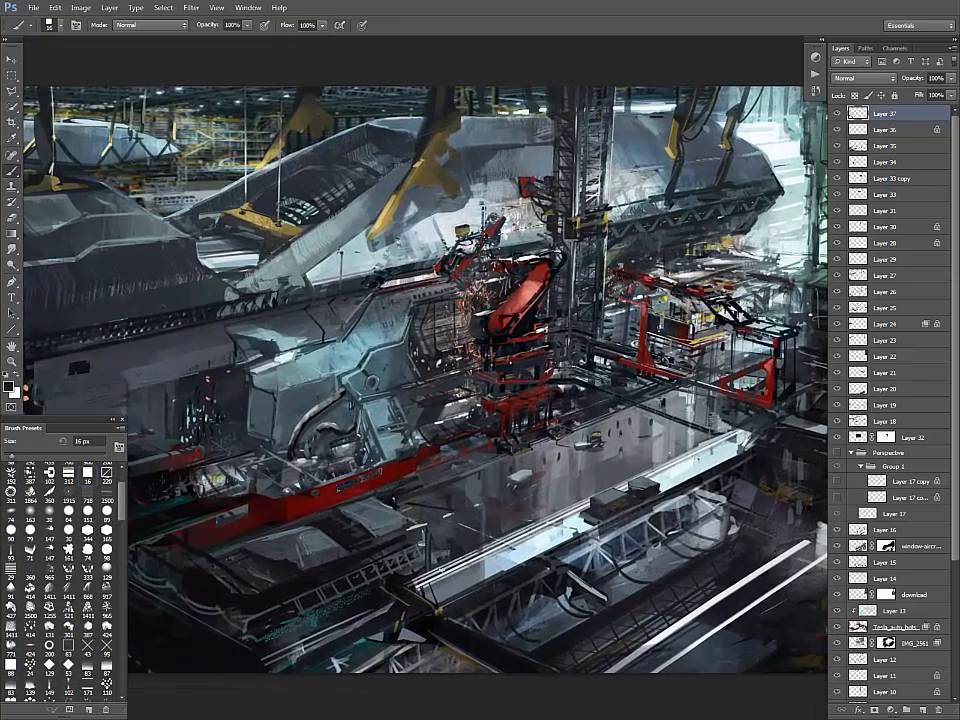
{"action": "left_click_drag", "start_coordinate": [547, 446], "coordinate": [560, 441]}
{"action": "key", "text": "]"}
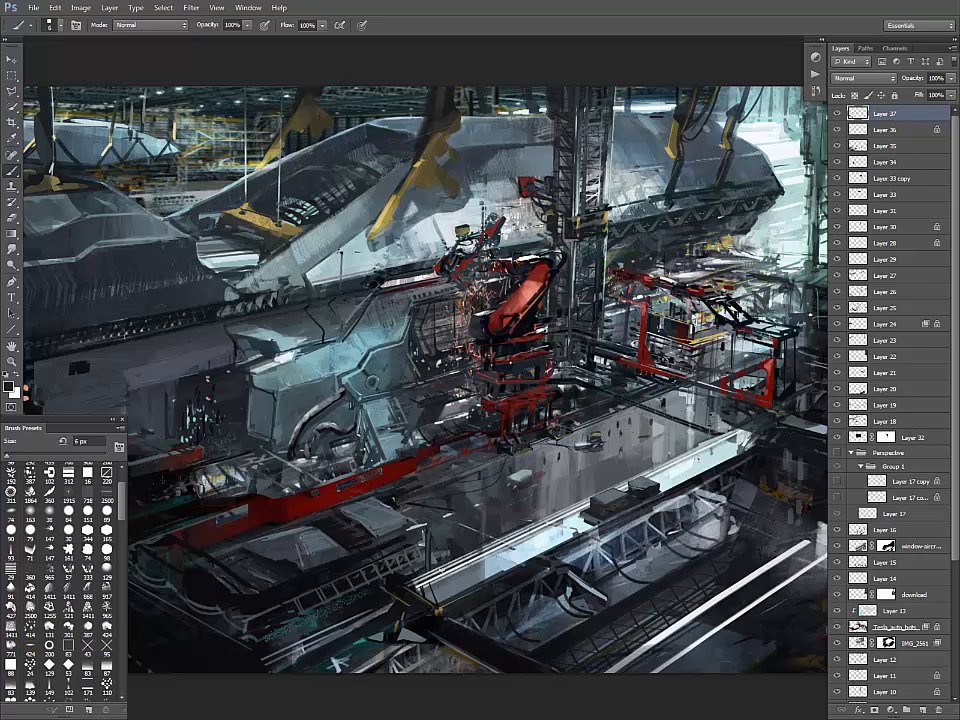
- Draw thin light marking lines along the grey deck with the 6 px brush and sampled tones
{"action": "left_click_drag", "start_coordinate": [697, 460], "coordinate": [638, 456]}
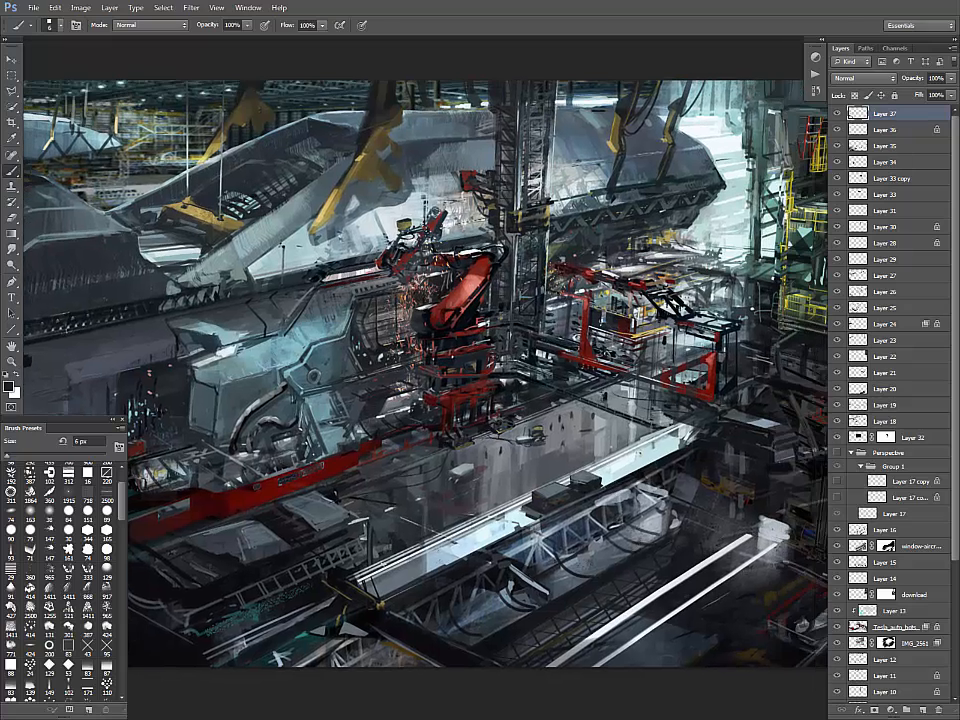
{"action": "left_click", "coordinate": [638, 456], "text": "alt"}
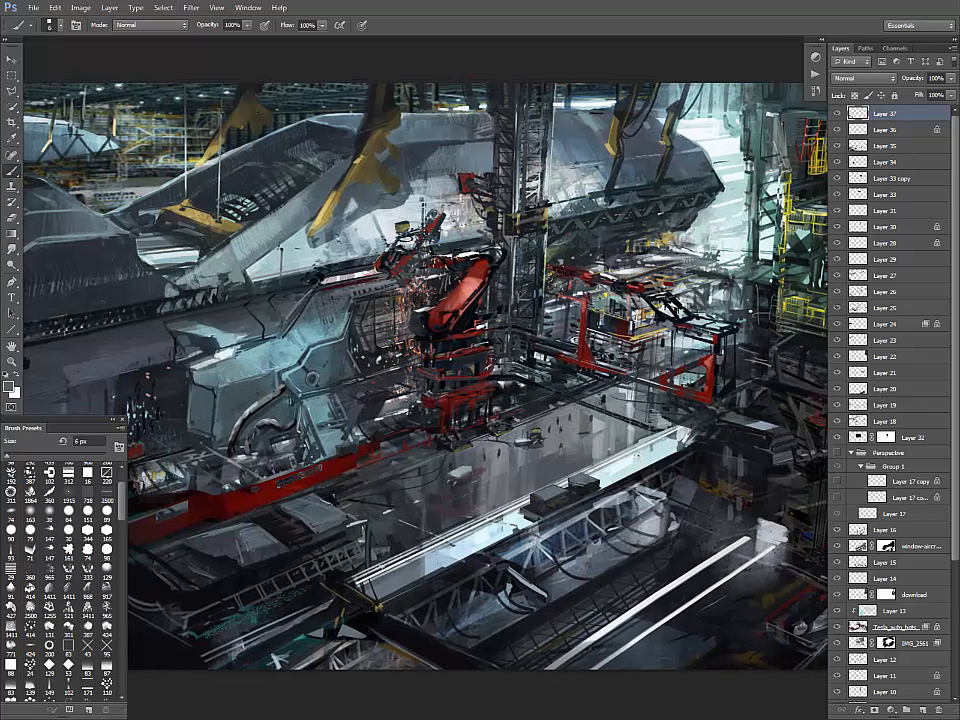
{"action": "left_click", "coordinate": [638, 456], "text": "alt"}
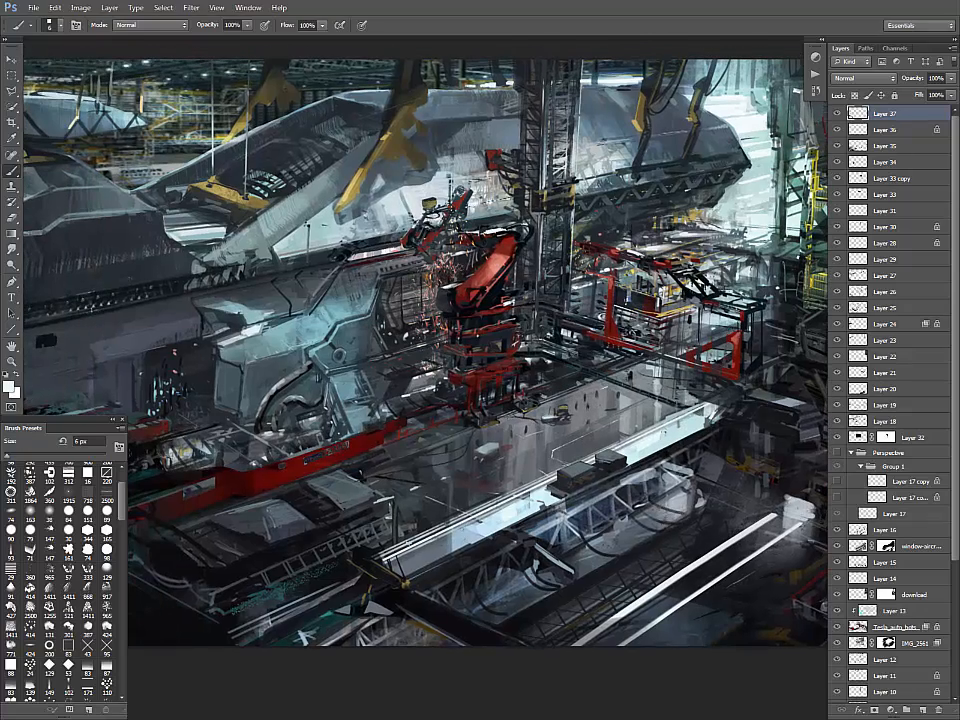
{"action": "left_click", "coordinate": [612, 391], "text": "alt"}
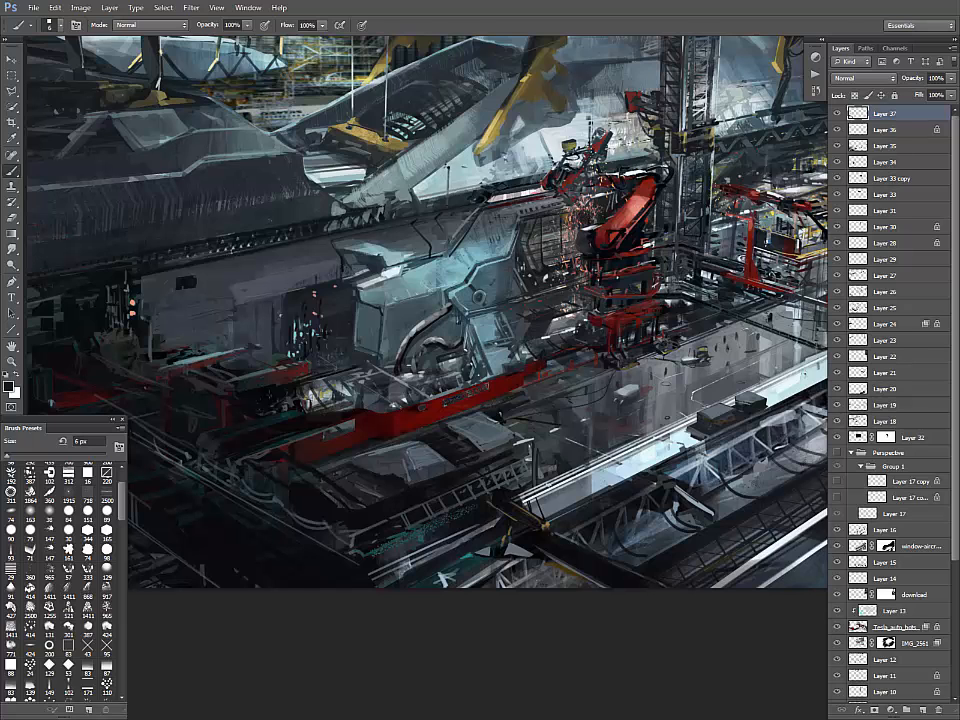
{"action": "left_click", "coordinate": [571, 377], "text": "alt"}
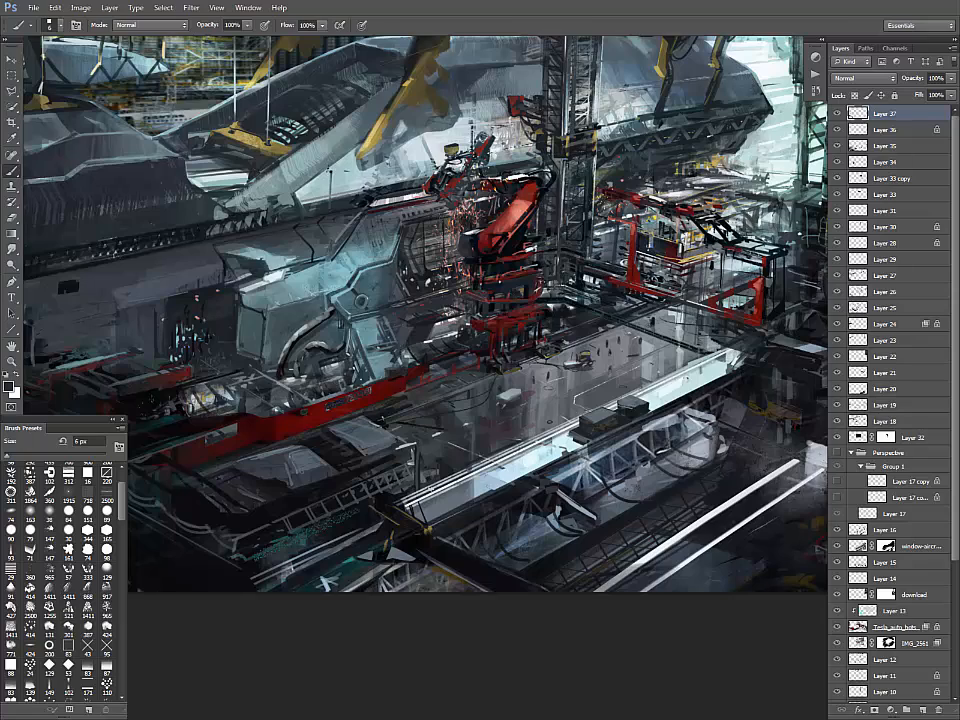
{"action": "left_click", "coordinate": [496, 279], "text": "alt"}
{"action": "left_click_drag", "start_coordinate": [560, 330], "coordinate": [538, 340]}
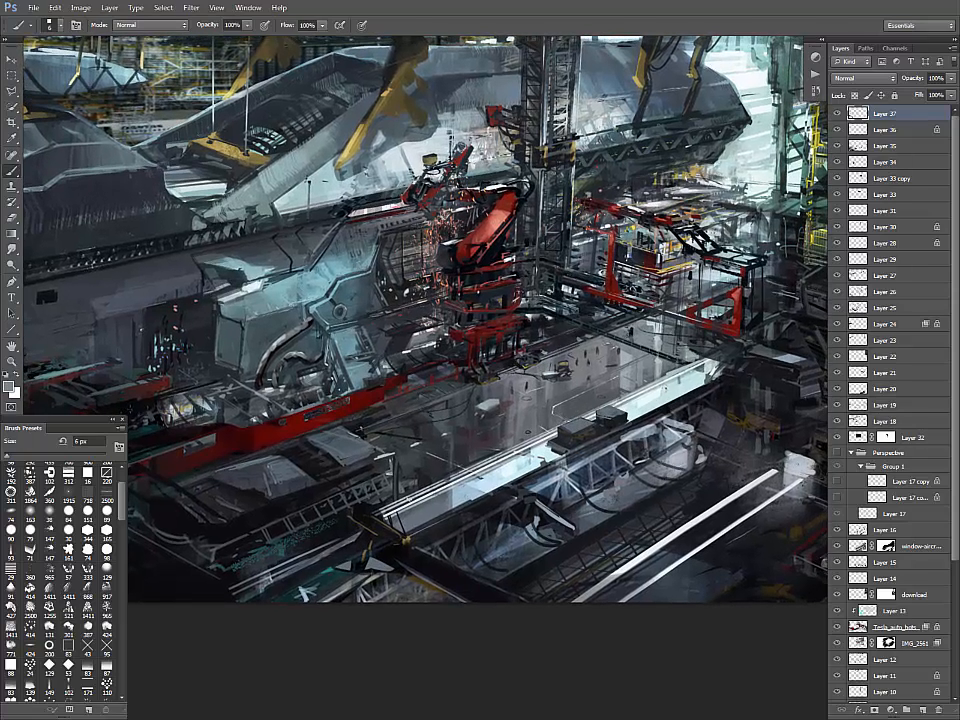
- Paint fine strokes on the deck between the red beam and the bright walkway with sampled grey tones
{"action": "left_click", "coordinate": [665, 388], "text": "alt"}
{"action": "left_click", "coordinate": [433, 429], "text": "alt"}
{"action": "left_click", "coordinate": [426, 443], "text": "alt"}
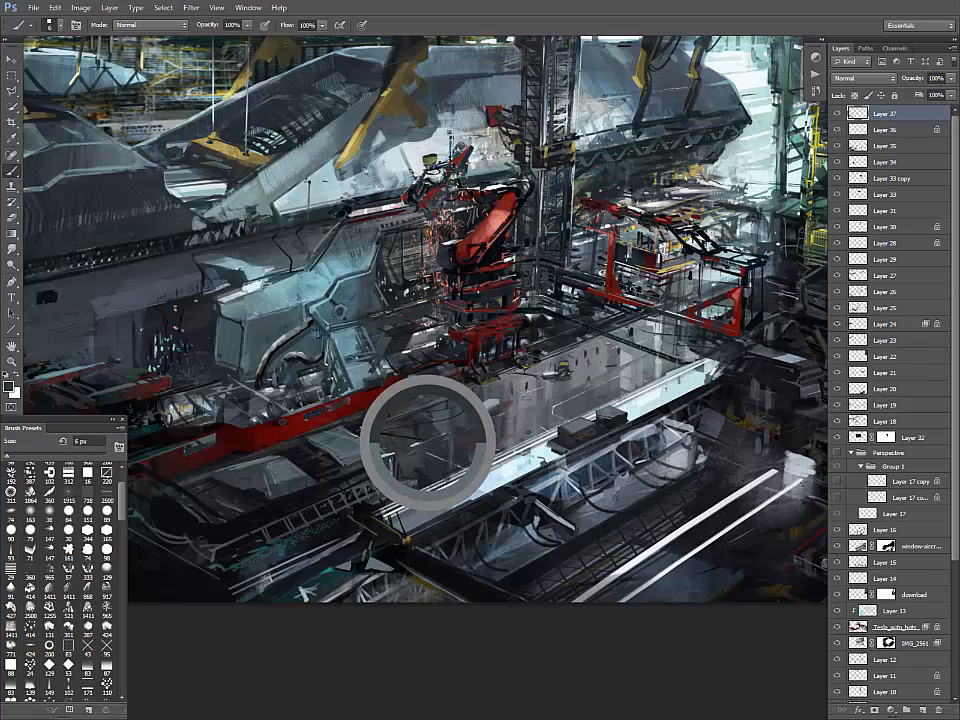
{"action": "mouse_move", "coordinate": [428, 442]}
{"action": "left_mouse_down"}
{"action": "mouse_move", "coordinate": [413, 446]}
{"action": "mouse_move", "coordinate": [401, 432]}
{"action": "mouse_move", "coordinate": [436, 466]}
{"action": "mouse_move", "coordinate": [439, 428]}
{"action": "left_mouse_up"}
{"action": "left_click", "coordinate": [450, 462], "text": "alt"}
{"action": "left_click", "coordinate": [452, 473], "text": "alt"}
- Paint a thin railing with dark posts along the bright walkway's edge using an 8 px brush
{"action": "key", "text": "bracketright"}
{"action": "key", "text": "bracketright"}
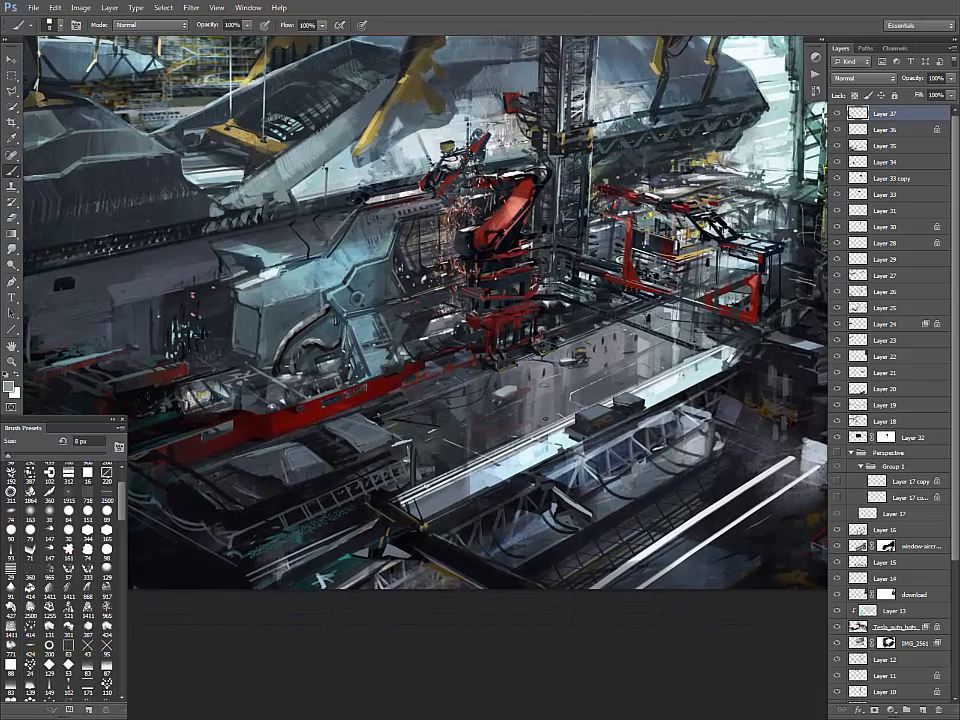
{"action": "key", "text": "d"}
{"action": "left_click_drag", "start_coordinate": [545, 418], "coordinate": [531, 448]}
{"action": "left_click", "coordinate": [547, 525], "text": "alt"}
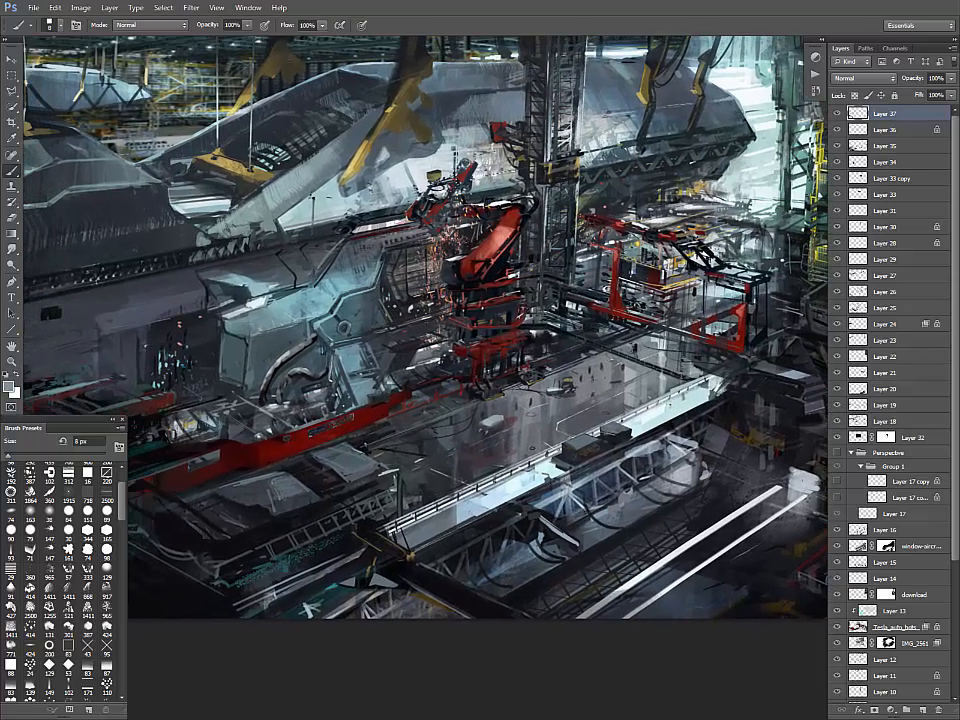
- Pick out the top planes of the dark machine at the deck's right end with sampled grey-blue strokes
{"action": "left_click_drag", "start_coordinate": [640, 400], "coordinate": [476, 451]}
{"action": "left_click", "coordinate": [647, 440], "text": "alt"}
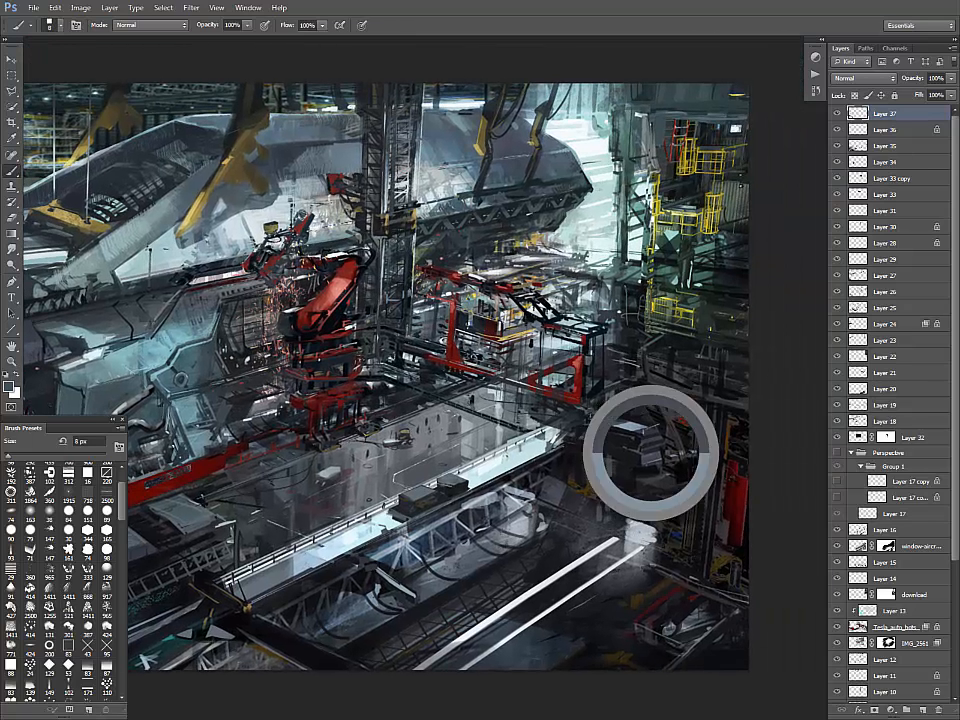
{"action": "left_click", "coordinate": [645, 430], "text": "alt"}
{"action": "left_click_drag", "start_coordinate": [625, 425], "coordinate": [642, 429]}
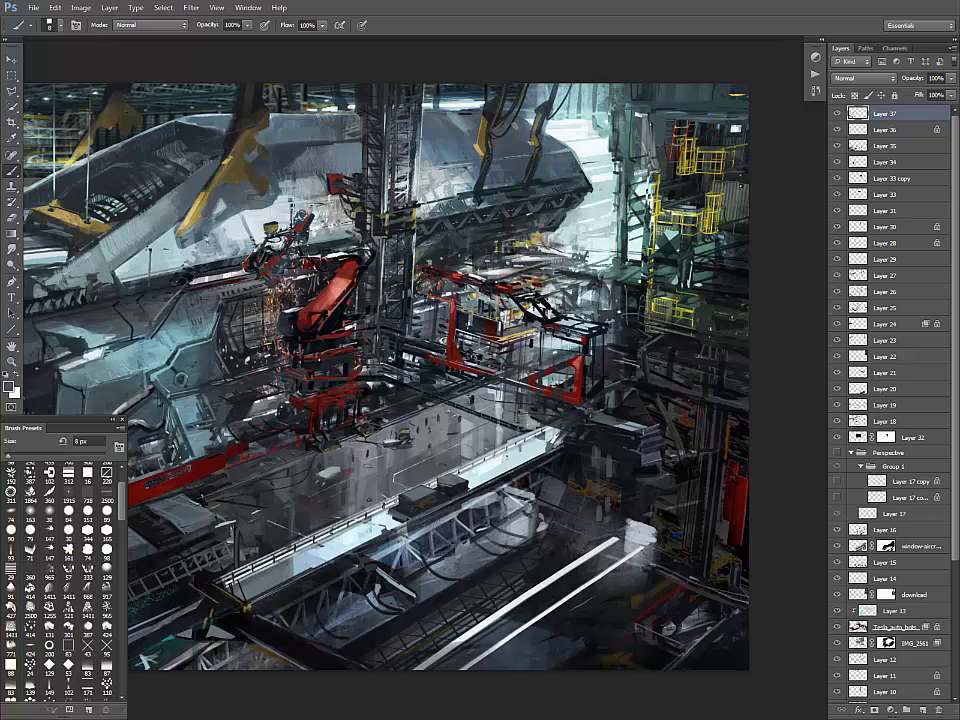
{"action": "left_click_drag", "start_coordinate": [469, 323], "coordinate": [490, 329]}
{"action": "left_click", "coordinate": [635, 376], "text": "alt"}
- Shade the sides of the dark machine at the deck's right end with black and dark grey tones
{"action": "mouse_move", "coordinate": [519, 351]}
{"action": "left_mouse_down"}
{"action": "mouse_move", "coordinate": [427, 334]}
{"action": "mouse_move", "coordinate": [417, 348]}
{"action": "mouse_move", "coordinate": [422, 339]}
{"action": "mouse_move", "coordinate": [384, 327]}
{"action": "left_mouse_up"}
{"action": "left_click", "coordinate": [424, 333], "text": "alt"}
{"action": "left_click", "coordinate": [424, 340], "text": "alt"}
{"action": "mouse_move", "coordinate": [377, 327]}
{"action": "left_mouse_down"}
{"action": "mouse_move", "coordinate": [393, 333]}
{"action": "mouse_move", "coordinate": [387, 345]}
{"action": "mouse_move", "coordinate": [376, 339]}
{"action": "left_mouse_up"}
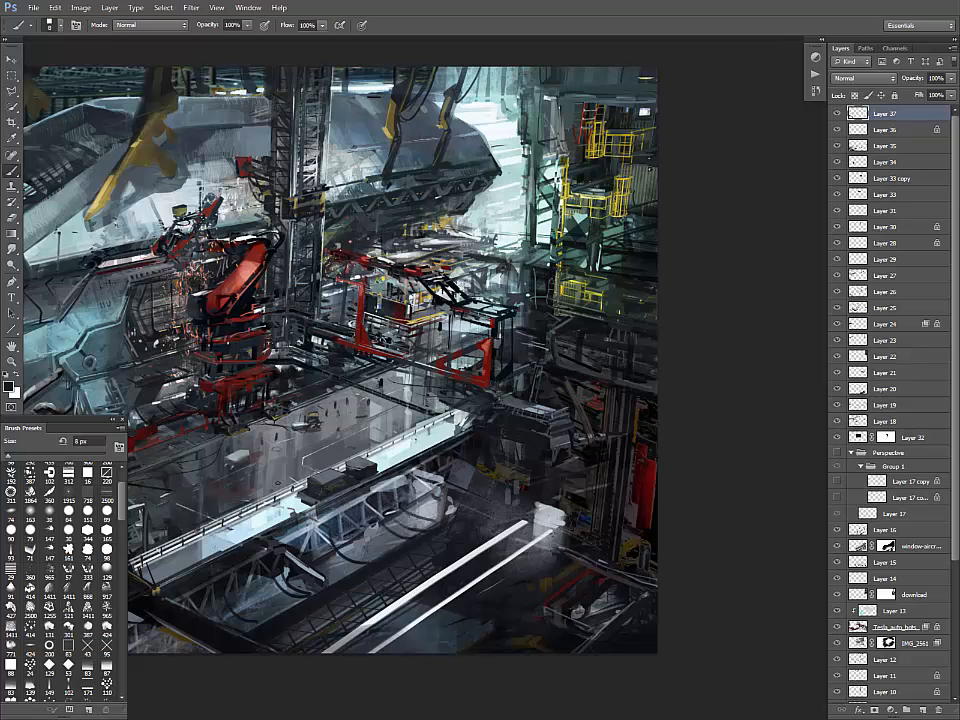
{"action": "left_click", "coordinate": [518, 449], "text": "alt"}
{"action": "left_click", "coordinate": [555, 443], "text": "alt"}
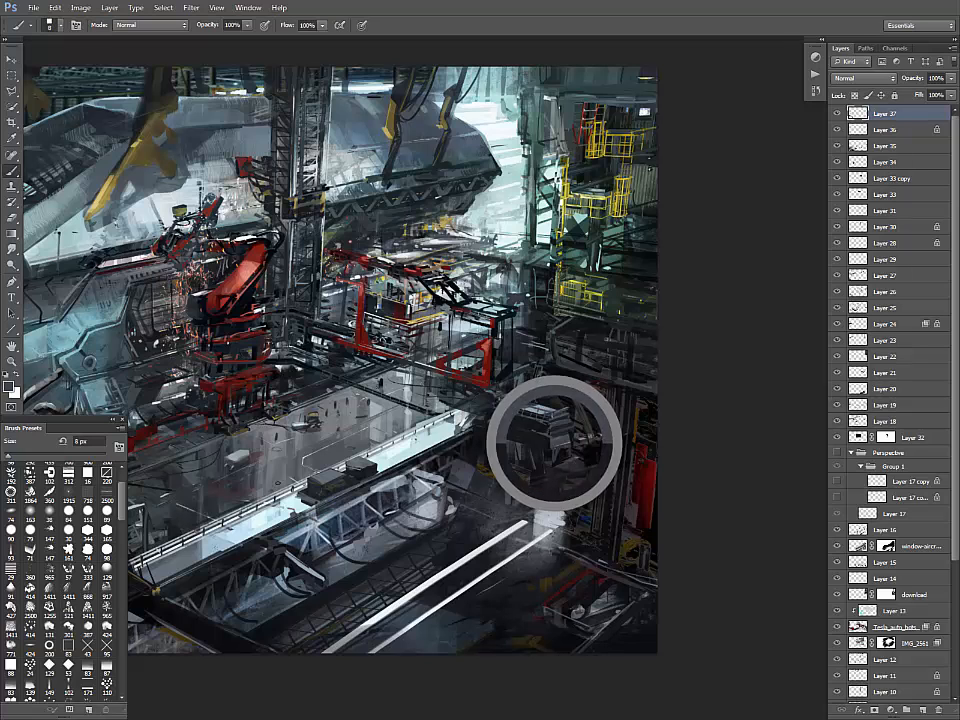
- Darken the left end of the red beam with a 35 px brush and a sampled dark red-black
{"action": "left_click_drag", "start_coordinate": [330, 360], "coordinate": [634, 377]}
{"action": "key", "text": "ctrl+minus"}
{"action": "key", "text": "ctrl+plus"}
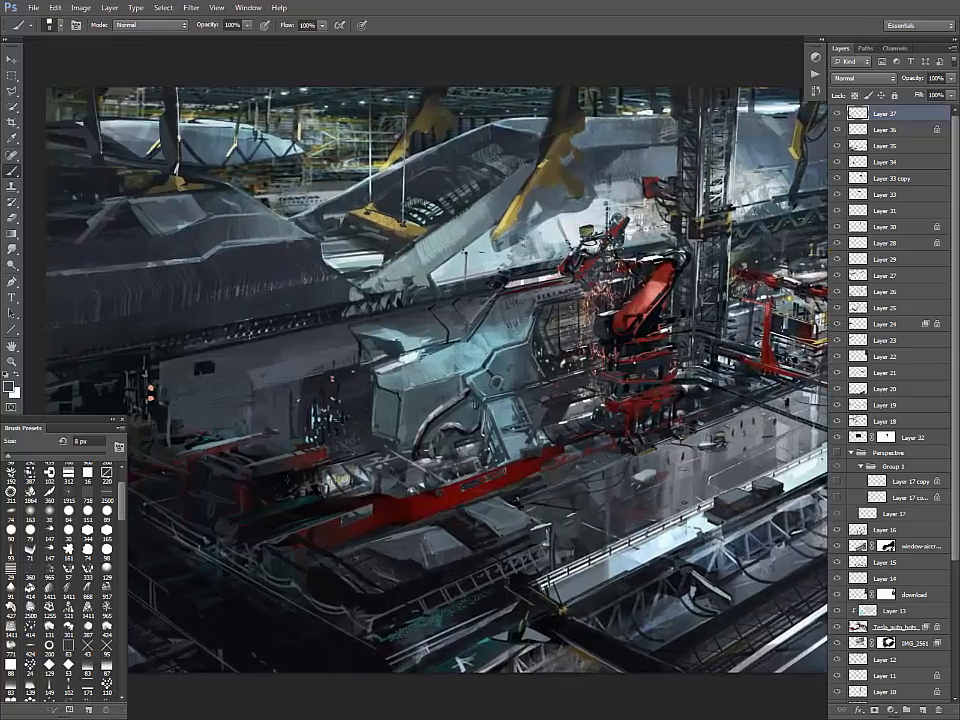
{"action": "key", "text": "ctrl+minus"}
{"action": "key", "text": "ctrl+plus"}
{"action": "left_click_drag", "start_coordinate": [400, 380], "coordinate": [540, 327]}
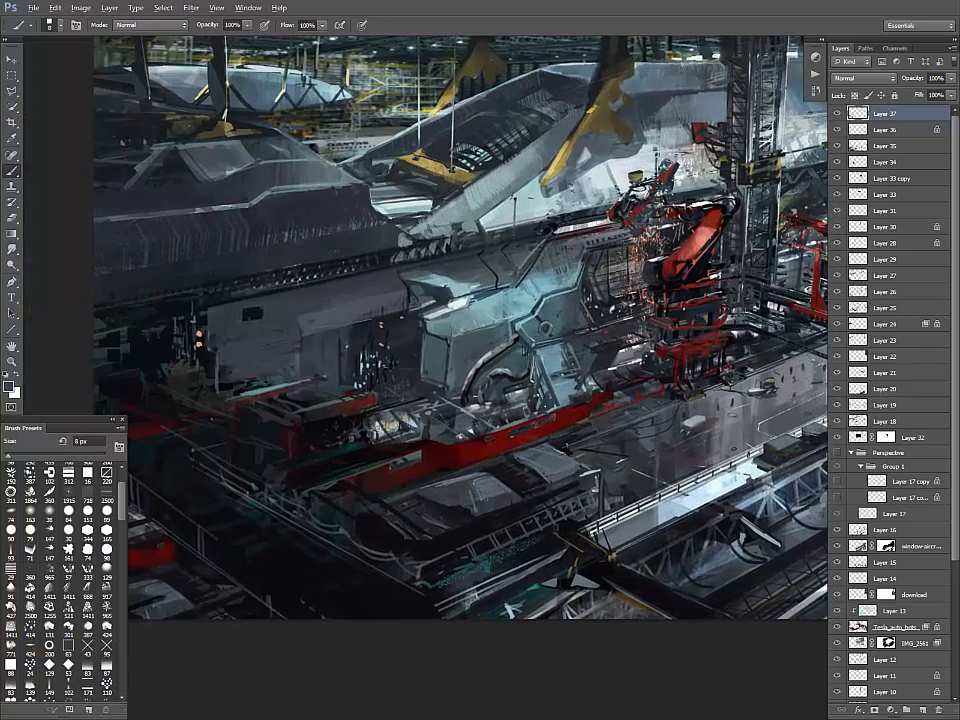
{"action": "key", "text": "bracketright"}
{"action": "key", "text": "bracketright"}
{"action": "key", "text": "bracketright"}
{"action": "key", "text": "bracketright"}
{"action": "key", "text": "bracketright"}
{"action": "key", "text": "bracketright"}
{"action": "key", "text": "bracketright"}
{"action": "left_click_drag", "start_coordinate": [380, 450], "coordinate": [463, 442]}
{"action": "left_click", "coordinate": [463, 467], "text": "alt"}
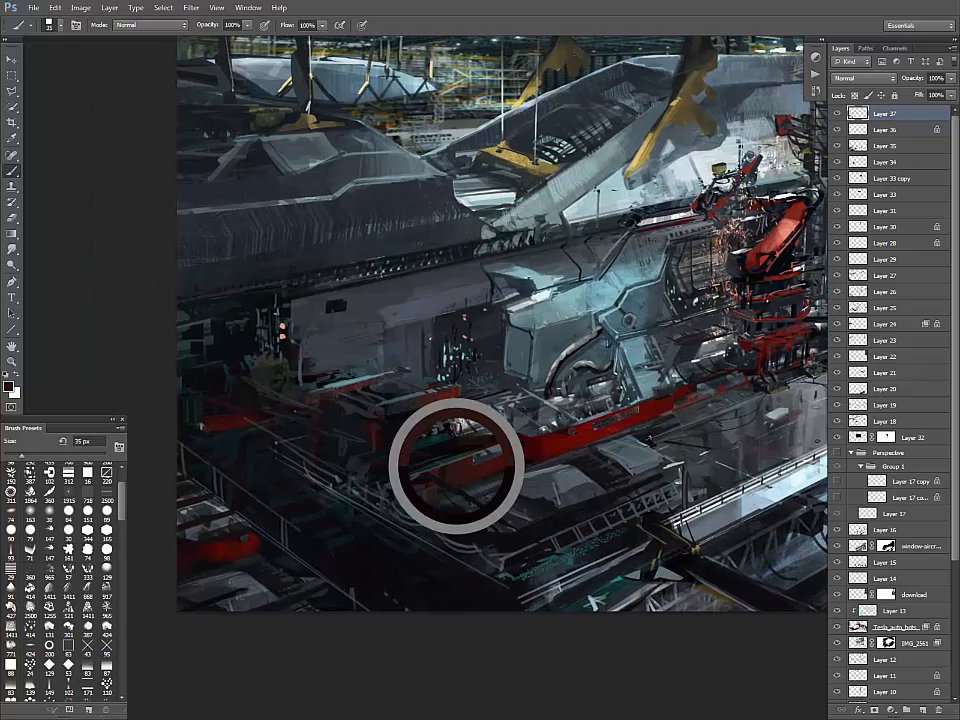
- Shade the machinery around the red beam's left end with sampled dark tones using a 15 px brush
{"action": "key", "text": "bracketleft"}
{"action": "key", "text": "bracketleft"}
{"action": "key", "text": "bracketleft"}
{"action": "key", "text": "bracketleft"}
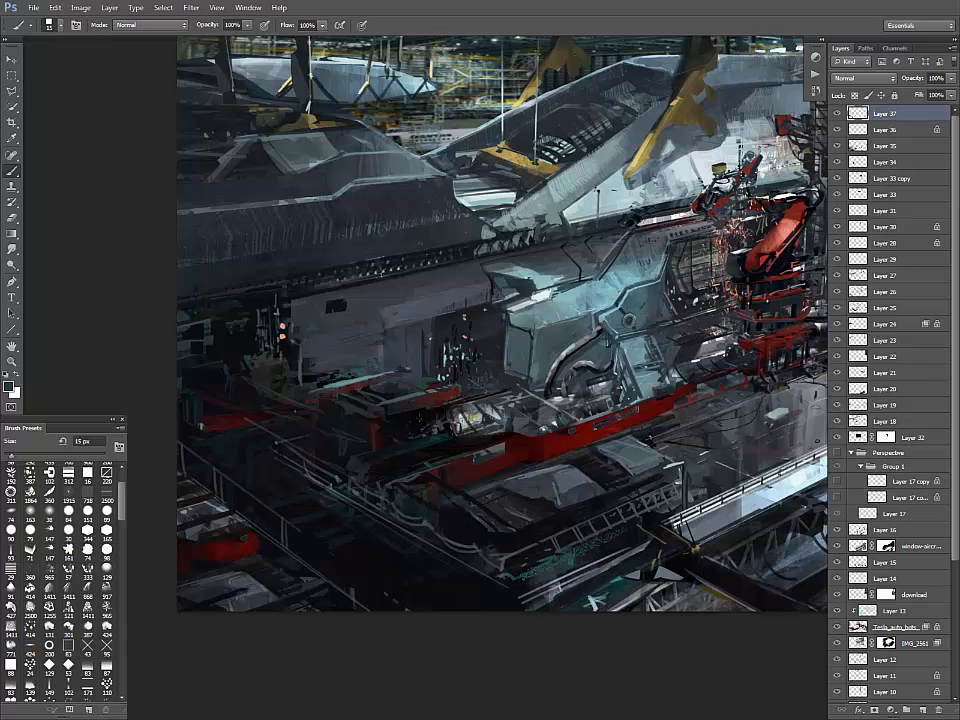
{"action": "left_click_drag", "start_coordinate": [320, 349], "coordinate": [358, 360]}
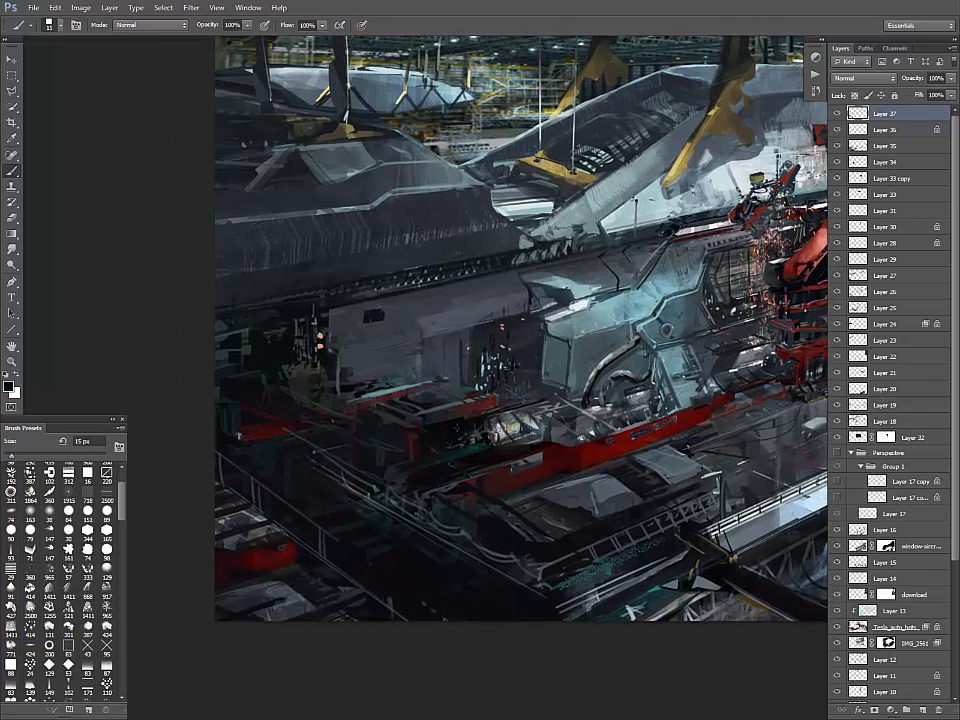
{"action": "left_click", "coordinate": [478, 424], "text": "alt"}
{"action": "left_click_drag", "start_coordinate": [476, 422], "coordinate": [456, 427]}
{"action": "left_click", "coordinate": [476, 430], "text": "alt"}
{"action": "left_click", "coordinate": [468, 430], "text": "alt"}
{"action": "left_click", "coordinate": [545, 406], "text": "alt"}
{"action": "mouse_move", "coordinate": [539, 404]}
{"action": "left_mouse_down"}
{"action": "mouse_move", "coordinate": [562, 398]}
{"action": "mouse_move", "coordinate": [526, 438]}
{"action": "left_mouse_up"}
{"action": "left_click", "coordinate": [556, 408], "text": "alt"}
- Try a long stroke from the grey wall down to the red beam in a sampled colour and undo it
{"action": "left_click", "coordinate": [510, 348], "text": "alt"}
{"action": "mouse_move", "coordinate": [507, 351]}
{"action": "left_mouse_down"}
{"action": "mouse_move", "coordinate": [441, 374]}
{"action": "mouse_move", "coordinate": [438, 415]}
{"action": "mouse_move", "coordinate": [447, 366]}
{"action": "mouse_move", "coordinate": [431, 407]}
{"action": "mouse_move", "coordinate": [503, 406]}
{"action": "mouse_move", "coordinate": [468, 431]}
{"action": "mouse_move", "coordinate": [530, 453]}
{"action": "left_mouse_up"}
{"action": "key", "text": "ctrl+z"}
- Paint over the cluttered area below the grey wall and red scaffold with repeatedly sampled dark tones
{"action": "left_click", "coordinate": [446, 385], "text": "alt"}
{"action": "left_click", "coordinate": [443, 366], "text": "alt"}
{"action": "left_click", "coordinate": [445, 372], "text": "alt"}
{"action": "left_click", "coordinate": [505, 424], "text": "alt"}
{"action": "left_click", "coordinate": [490, 430], "text": "alt"}
{"action": "left_click", "coordinate": [512, 452], "text": "alt"}
{"action": "left_click", "coordinate": [502, 449], "text": "alt"}
{"action": "left_click", "coordinate": [498, 443], "text": "alt"}
{"action": "left_click_drag", "start_coordinate": [473, 446], "coordinate": [506, 441]}
- Blend dark strokes into the red scaffold and its shadowed surroundings, and check the whole illustration
{"action": "mouse_move", "coordinate": [437, 431]}
{"action": "left_mouse_down"}
{"action": "mouse_move", "coordinate": [476, 421]}
{"action": "mouse_move", "coordinate": [424, 433]}
{"action": "mouse_move", "coordinate": [506, 443]}
{"action": "left_mouse_up"}
{"action": "left_click", "coordinate": [455, 428], "text": "alt"}
{"action": "left_click", "coordinate": [451, 424], "text": "alt"}
{"action": "left_click", "coordinate": [441, 431], "text": "alt"}
{"action": "left_click", "coordinate": [492, 441], "text": "alt"}
{"action": "left_click", "coordinate": [500, 441], "text": "alt"}
{"action": "left_click_drag", "start_coordinate": [469, 450], "coordinate": [491, 445]}
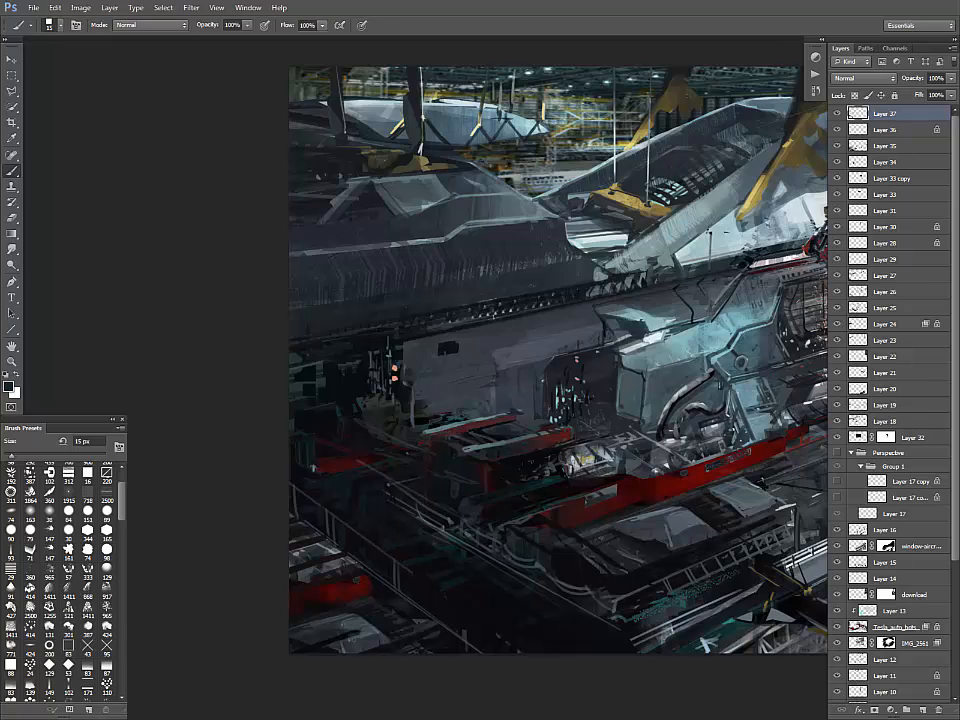
{"action": "left_click", "coordinate": [424, 415], "text": "alt"}
{"action": "left_click_drag", "start_coordinate": [450, 460], "coordinate": [451, 487]}
{"action": "key", "text": "ctrl+0"}
{"action": "key", "text": "ctrl+minus"}
{"action": "key", "text": "ctrl+plus"}
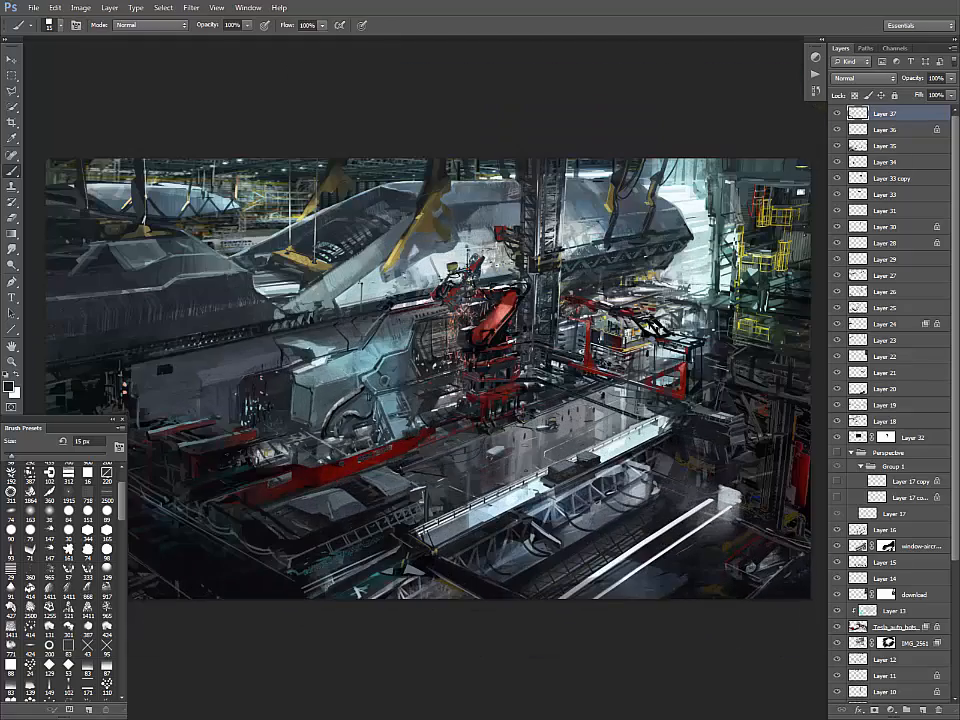
- Touch up the grey deck wall above the bright walkway with sampled tones using a 15 px brush
{"action": "left_click_drag", "start_coordinate": [430, 400], "coordinate": [553, 380]}
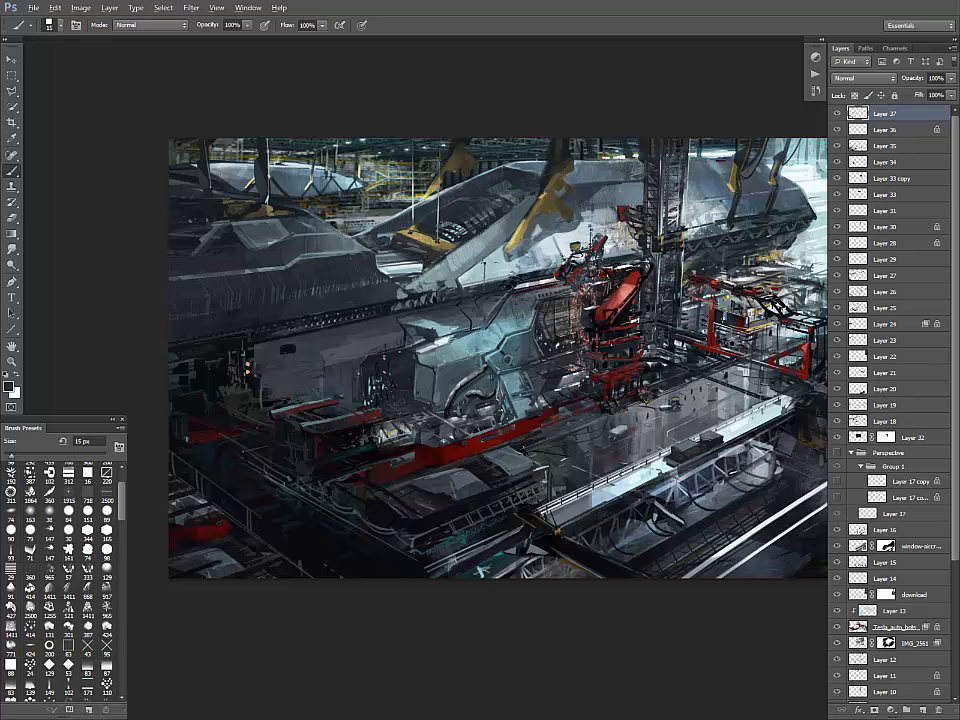
{"action": "left_click_drag", "start_coordinate": [580, 370], "coordinate": [383, 407]}
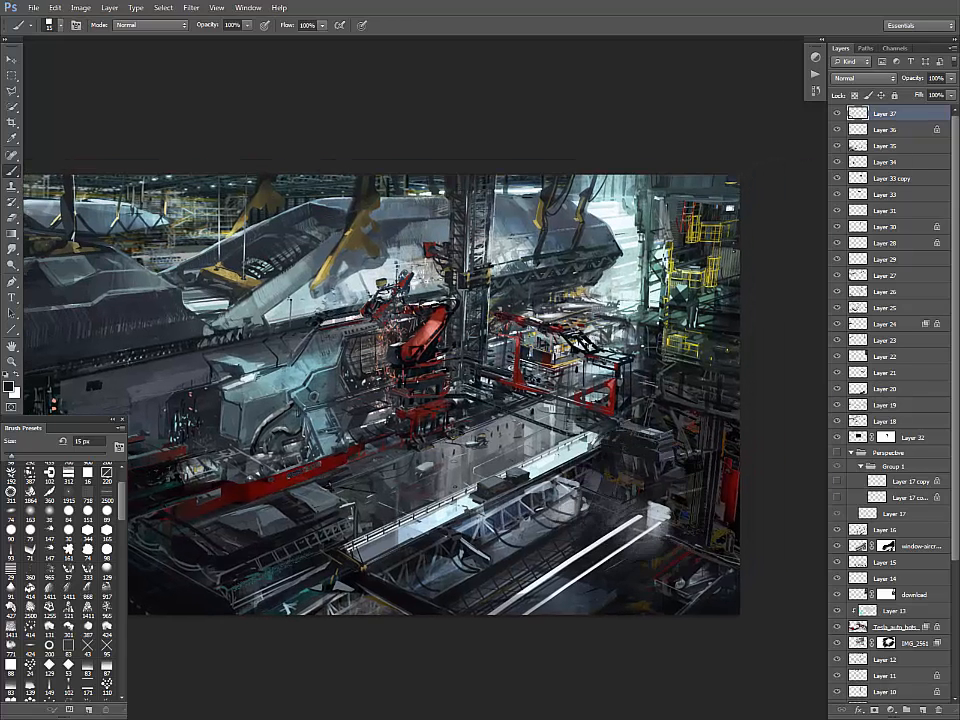
{"action": "left_click_drag", "start_coordinate": [567, 476], "coordinate": [577, 483]}
{"action": "left_click", "coordinate": [573, 473], "text": "alt"}
{"action": "left_click", "coordinate": [544, 488], "text": "alt"}
{"action": "mouse_move", "coordinate": [486, 515]}
{"action": "left_mouse_down"}
{"action": "mouse_move", "coordinate": [618, 539]}
{"action": "mouse_move", "coordinate": [596, 546]}
{"action": "left_mouse_up"}
- Touch up the gap between the teal machine and the red scaffold with sampled tones and reduce the brush to 8 px
{"action": "mouse_move", "coordinate": [462, 430]}
{"action": "left_mouse_down"}
{"action": "mouse_move", "coordinate": [458, 461]}
{"action": "mouse_move", "coordinate": [462, 441]}
{"action": "left_mouse_up"}
{"action": "left_click", "coordinate": [465, 440], "text": "alt"}
{"action": "left_click", "coordinate": [465, 438], "text": "alt"}
{"action": "key", "text": "bracketleft"}
{"action": "key", "text": "bracketleft"}
{"action": "key", "text": "bracketleft"}
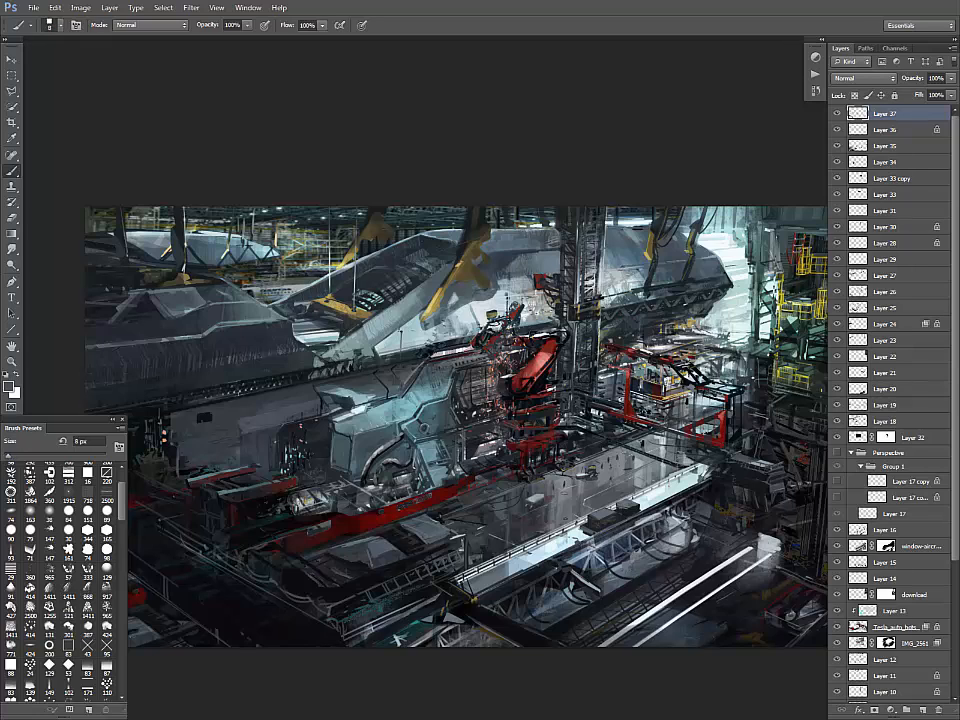
{"action": "left_click", "coordinate": [472, 449], "text": "alt"}
- Refine the hull's lower edge and the structures around the central tower's base with sampled tones at 8 px
{"action": "left_click", "coordinate": [350, 340], "text": "alt"}
{"action": "mouse_move", "coordinate": [343, 335]}
{"action": "left_mouse_down"}
{"action": "mouse_move", "coordinate": [334, 365]}
{"action": "mouse_move", "coordinate": [345, 368]}
{"action": "mouse_move", "coordinate": [337, 360]}
{"action": "left_mouse_up"}
{"action": "left_click", "coordinate": [347, 366], "text": "alt"}
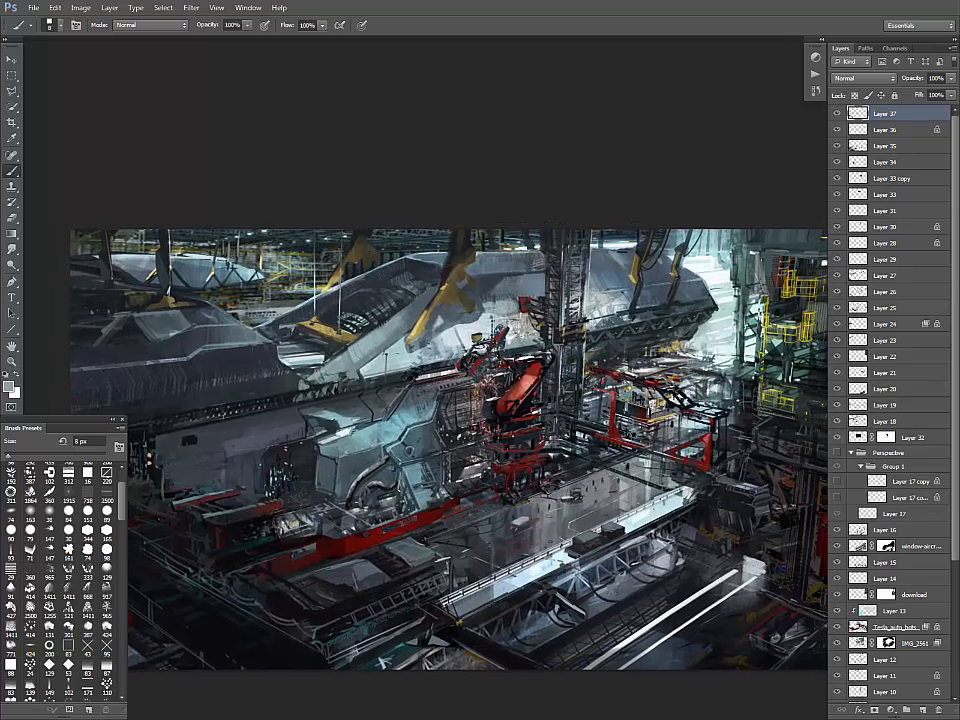
{"action": "left_click", "coordinate": [608, 418], "text": "alt"}
{"action": "left_click", "coordinate": [577, 430], "text": "alt"}
{"action": "mouse_move", "coordinate": [575, 424]}
{"action": "left_mouse_down"}
{"action": "mouse_move", "coordinate": [575, 443]}
{"action": "mouse_move", "coordinate": [644, 437]}
{"action": "left_mouse_up"}
{"action": "left_click", "coordinate": [648, 391], "text": "alt"}
{"action": "mouse_move", "coordinate": [648, 391]}
{"action": "left_mouse_down"}
{"action": "mouse_move", "coordinate": [668, 375]}
{"action": "mouse_move", "coordinate": [658, 374]}
{"action": "left_mouse_up"}
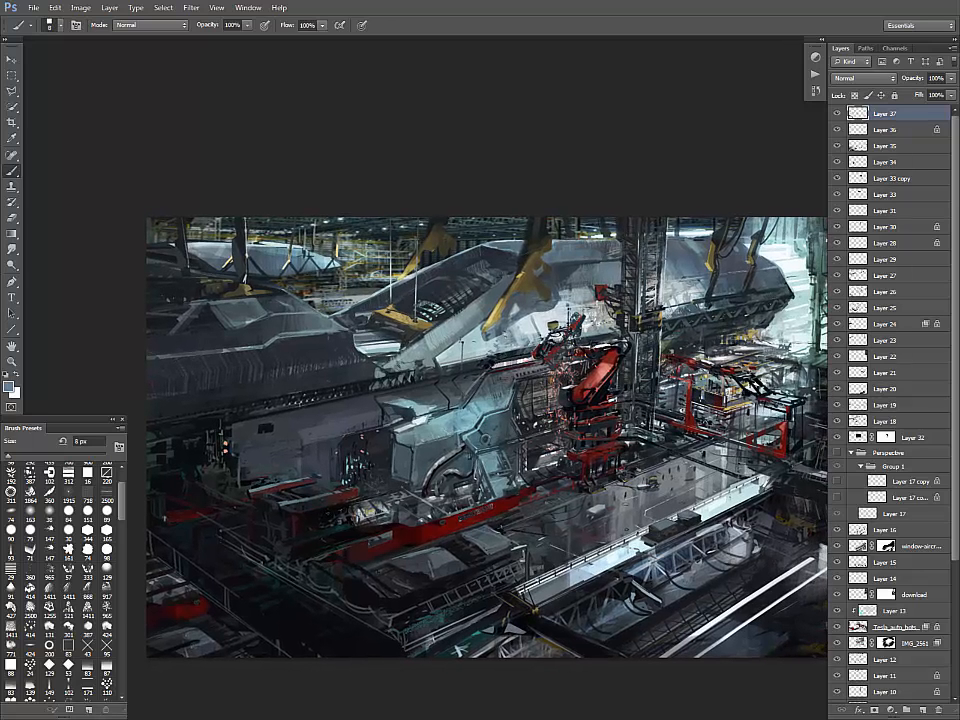
- Select the grey wall's upper panel with the Polygonal Lasso, and set up the angled 164 px brush preset with the default colours
{"action": "key", "text": "l"}
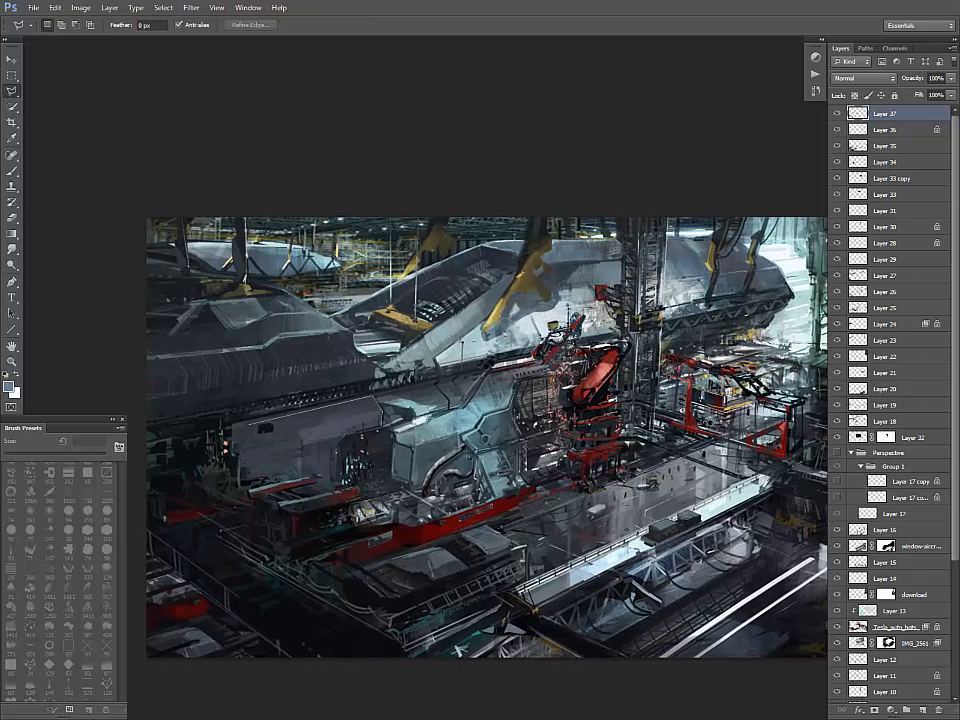
{"action": "left_click", "coordinate": [237, 457]}
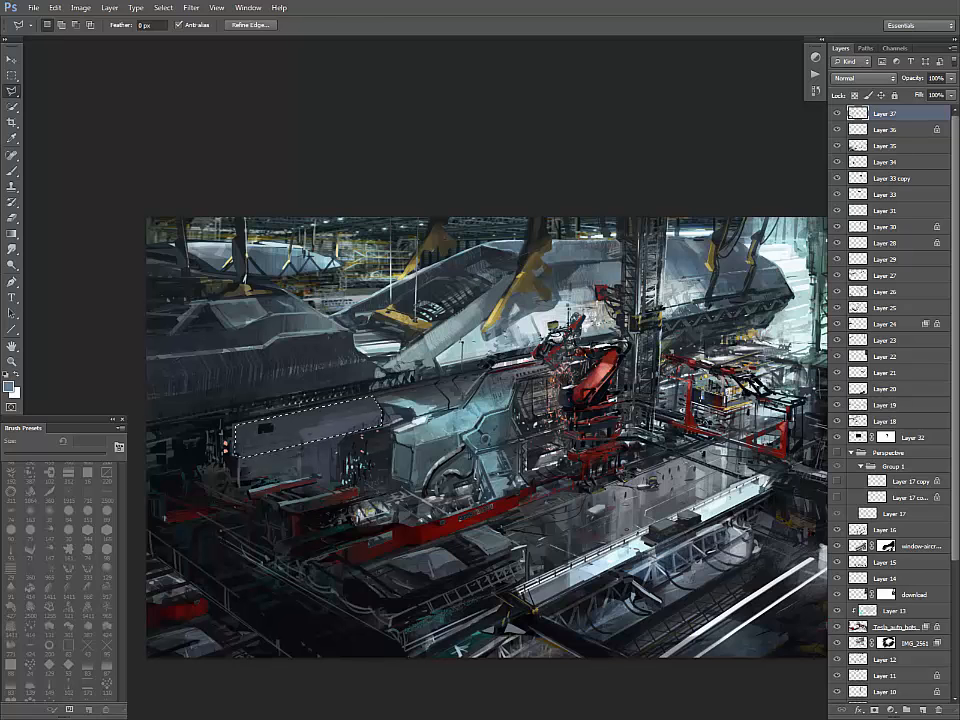
{"action": "key", "text": "b"}
{"action": "scroll", "coordinate": [60, 580], "scroll_direction": "down", "scroll_amount": 4}
{"action": "scroll", "coordinate": [65, 580], "scroll_direction": "down", "scroll_amount": 1}
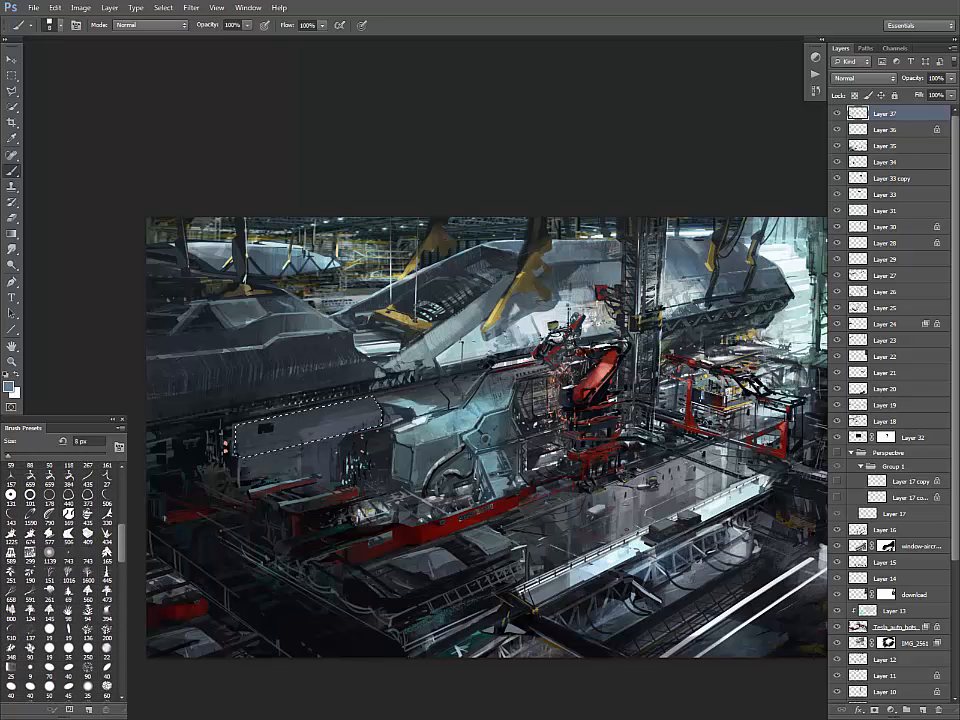
{"action": "left_click", "coordinate": [107, 496]}
{"action": "scroll", "coordinate": [65, 580], "scroll_direction": "down", "scroll_amount": 1}
{"action": "key", "text": "F5"}
{"action": "scroll", "coordinate": [65, 580], "scroll_direction": "down", "scroll_amount": 2}
{"action": "scroll", "coordinate": [60, 580], "scroll_direction": "down", "scroll_amount": 5}
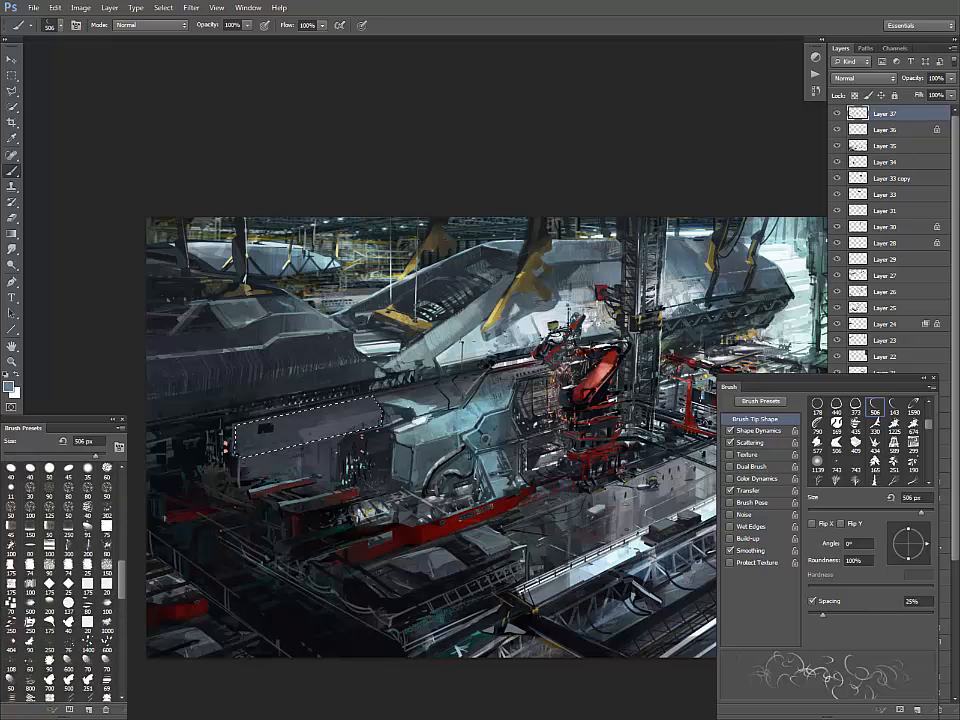
{"action": "left_click", "coordinate": [30, 601]}
{"action": "key", "text": "F5"}
{"action": "key", "text": "d"}
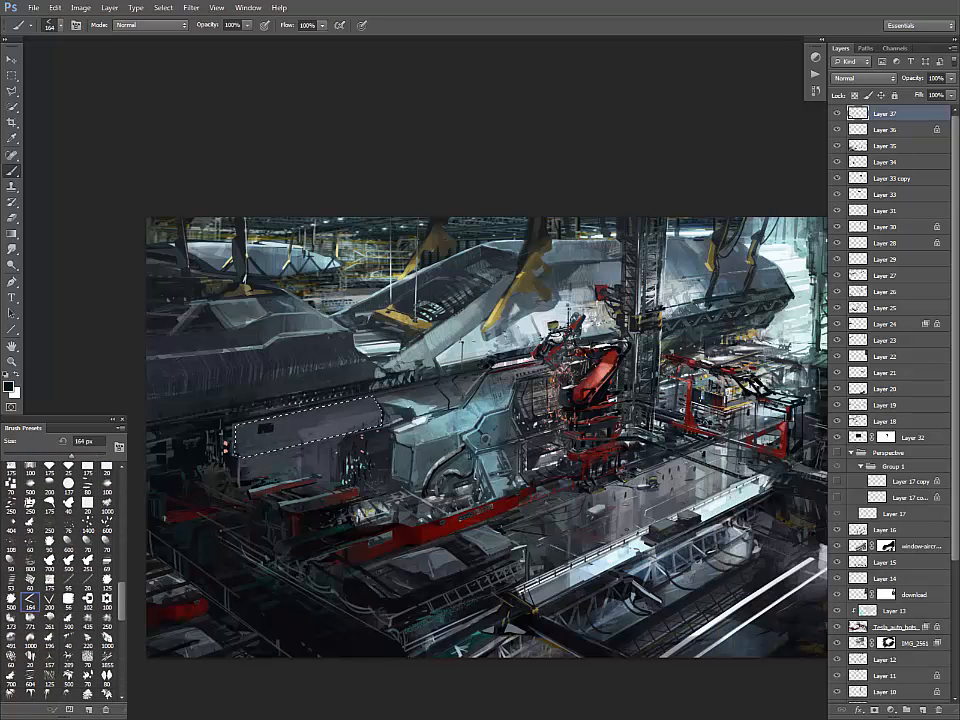
- Try a 600 px dark stroke of the angled brush across the selected wall panel
{"action": "key", "text": "bracketright"}
{"action": "key", "text": "bracketright"}
{"action": "key", "text": "bracketright"}
{"action": "key", "text": "bracketright"}
{"action": "key", "text": "bracketright"}
{"action": "key", "text": "bracketright"}
{"action": "key", "text": "bracketright"}
{"action": "key", "text": "bracketright"}
{"action": "key", "text": "bracketright"}
{"action": "key", "text": "bracketright"}
{"action": "left_click_drag", "start_coordinate": [242, 440], "coordinate": [376, 415]}
{"action": "key", "text": "ctrl+d"}
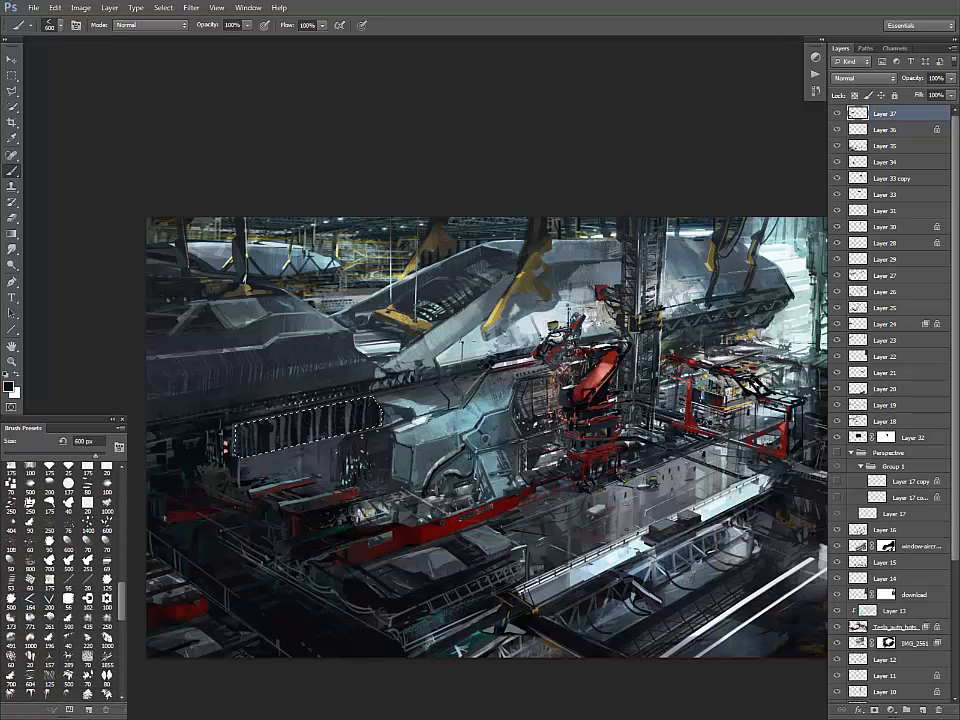
- Paint fine dark ribbing across the selected wall panel with the angled brush at 200 px and clear the selection
{"action": "key", "text": "bracketleft"}
{"action": "key", "text": "bracketleft"}
{"action": "key", "text": "bracketleft"}
{"action": "key", "text": "bracketleft"}
{"action": "key", "text": "bracketleft"}
{"action": "key", "text": "bracketleft"}
{"action": "key", "text": "bracketleft"}
{"action": "key", "text": "ctrl+shift+d"}
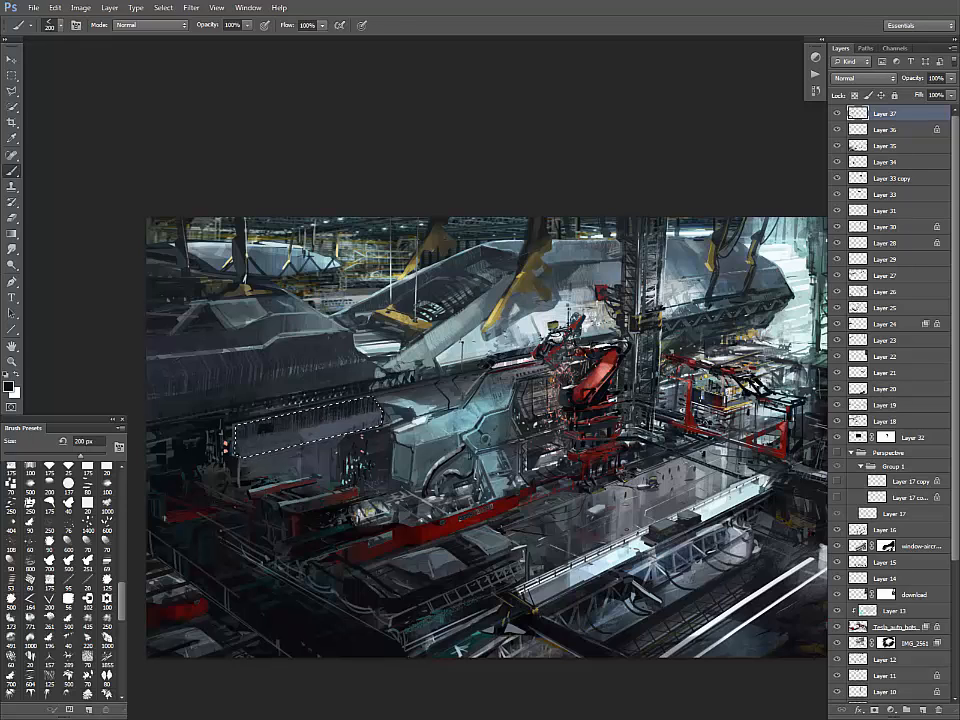
{"action": "mouse_move", "coordinate": [242, 440]}
{"action": "left_mouse_down"}
{"action": "mouse_move", "coordinate": [374, 412]}
{"action": "mouse_move", "coordinate": [308, 424]}
{"action": "left_mouse_up"}
{"action": "left_click", "coordinate": [387, 412], "text": "alt"}
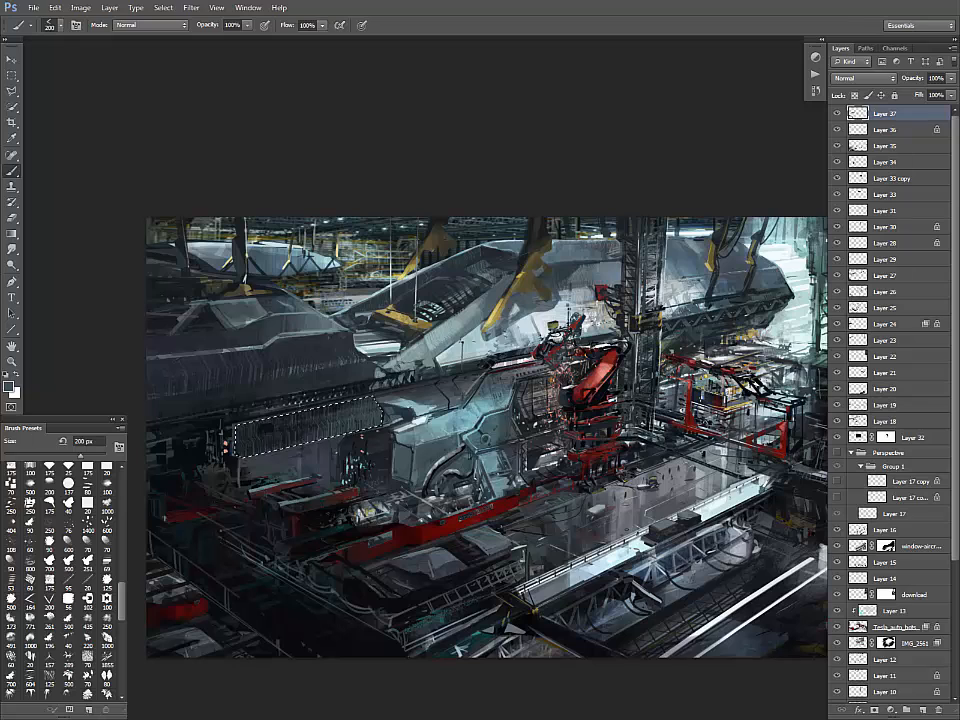
{"action": "key", "text": "d"}
{"action": "key", "text": "ctrl+d"}
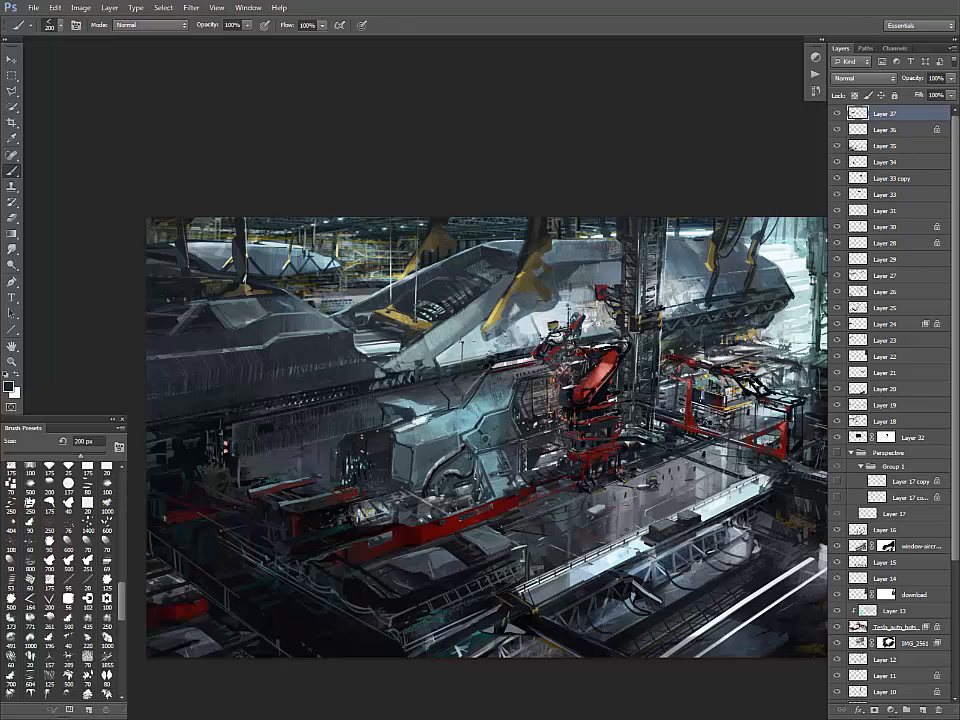
- Switch to the square 16 px brush preset and paint sampled tones on the ribbed panel's right end, undoing the trial strokes
{"action": "left_click_drag", "start_coordinate": [122, 601], "coordinate": [122, 491]}
{"action": "left_click", "coordinate": [88, 526]}
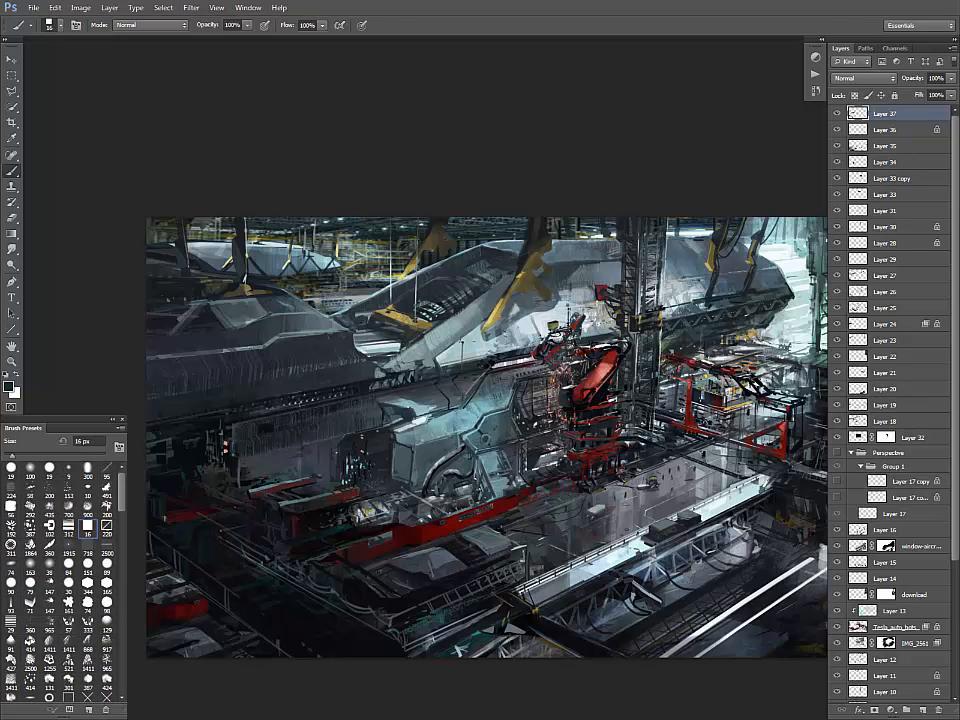
{"action": "left_click", "coordinate": [360, 422], "text": "alt"}
{"action": "left_click_drag", "start_coordinate": [356, 422], "coordinate": [368, 416]}
{"action": "key", "text": "ctrl+z"}
{"action": "key", "text": "["}
{"action": "key", "text": "bracketright"}
{"action": "key", "text": "bracketright"}
{"action": "key", "text": "bracketright"}
{"action": "left_click_drag", "start_coordinate": [358, 421], "coordinate": [359, 443]}
{"action": "key", "text": "ctrl+z"}
{"action": "left_click_drag", "start_coordinate": [359, 398], "coordinate": [362, 433]}
- Add finer vertical details to the ribbed panel's right end and sample a dark tone, reducing the brush to 8 px
{"action": "key", "text": "bracketleft"}
{"action": "key", "text": "bracketleft"}
{"action": "key", "text": "bracketleft"}
{"action": "left_click_drag", "start_coordinate": [364, 409], "coordinate": [364, 429]}
{"action": "left_click", "coordinate": [344, 441], "text": "alt"}
{"action": "key", "text": "bracketleft"}
{"action": "key", "text": "bracketleft"}
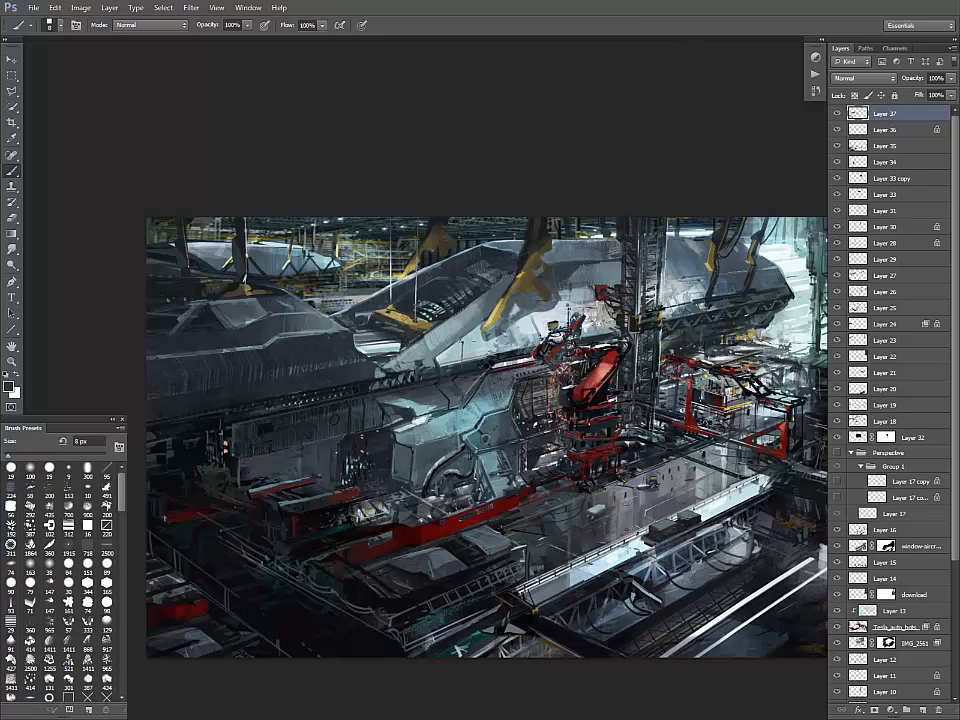
- Shade the area below the ribbed wall panel with sampled dark tones using 8 px and 10 px brushes
{"action": "left_click", "coordinate": [340, 438], "text": "alt"}
{"action": "mouse_move", "coordinate": [342, 446]}
{"action": "left_mouse_down"}
{"action": "mouse_move", "coordinate": [322, 431]}
{"action": "mouse_move", "coordinate": [315, 463]}
{"action": "left_mouse_up"}
{"action": "left_click", "coordinate": [322, 434], "text": "alt"}
{"action": "key", "text": "bracketright"}
{"action": "key", "text": "bracketright"}
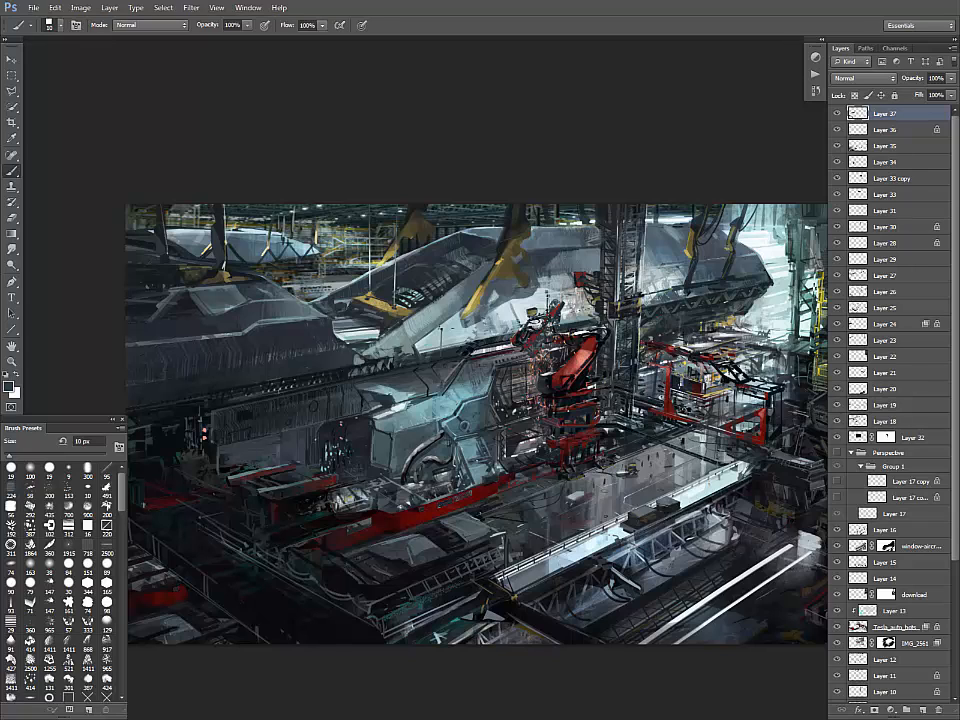
{"action": "left_click", "coordinate": [309, 457], "text": "alt"}
{"action": "left_click", "coordinate": [208, 336], "text": "alt"}
- Darken the ribbed panel's upper edge with black strokes from an enlarged brush, finishing the details at 15 px and 8 px
{"action": "left_click_drag", "start_coordinate": [400, 400], "coordinate": [533, 407]}
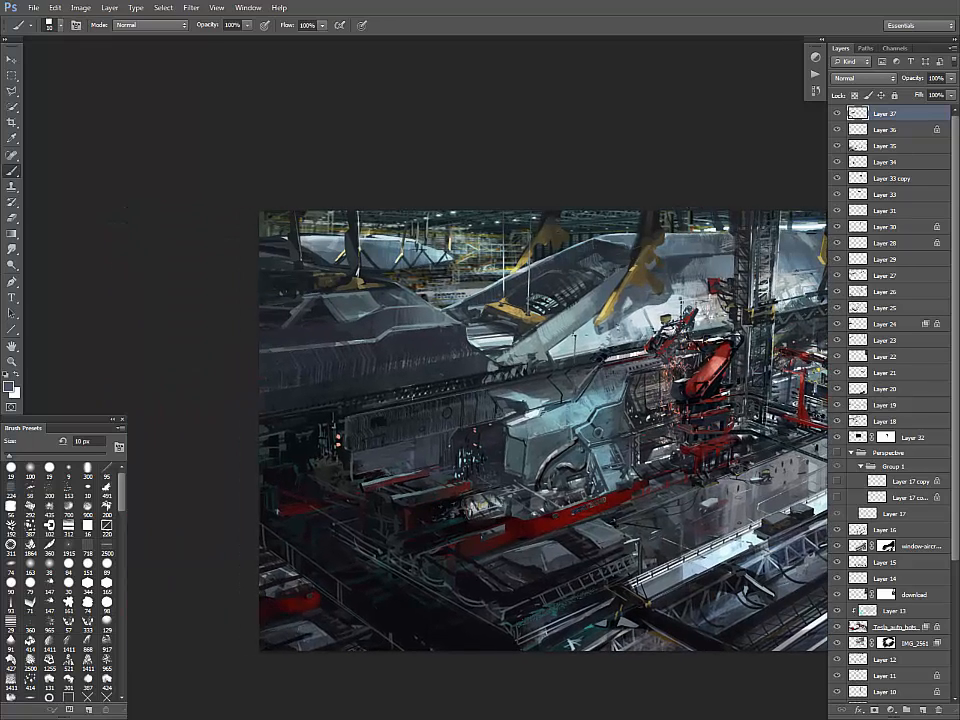
{"action": "key", "text": "d"}
{"action": "key", "text": "]"}
{"action": "key", "text": "]"}
{"action": "key", "text": "]"}
{"action": "left_click_drag", "start_coordinate": [364, 411], "coordinate": [480, 394]}
{"action": "key", "text": "bracketleft"}
{"action": "key", "text": "bracketleft"}
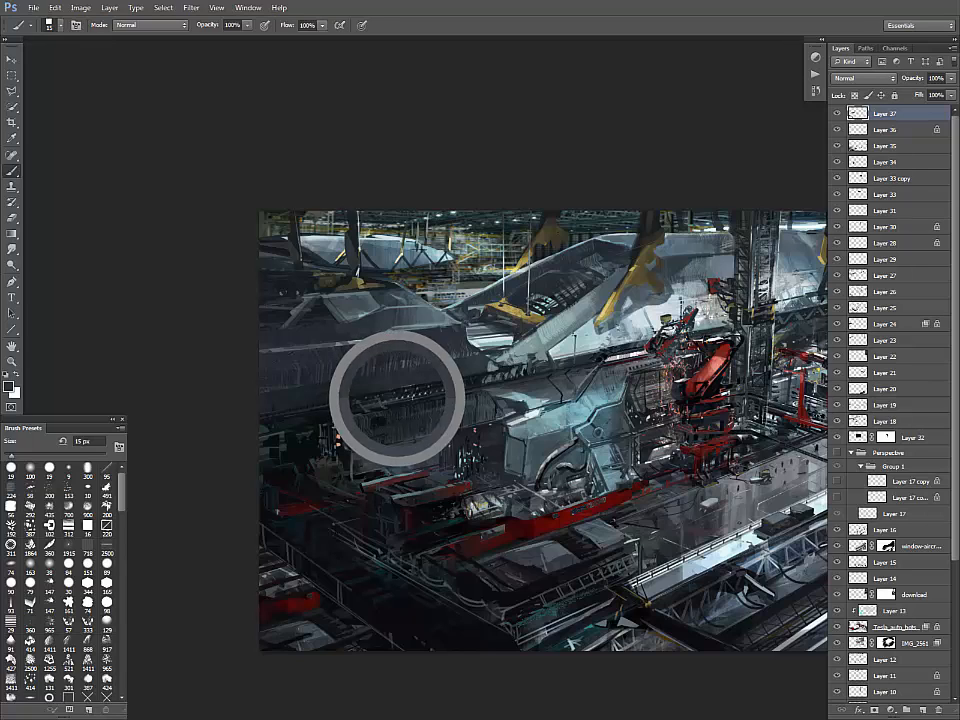
{"action": "key", "text": "bracketleft"}
{"action": "key", "text": "bracketleft"}
{"action": "key", "text": "bracketleft"}
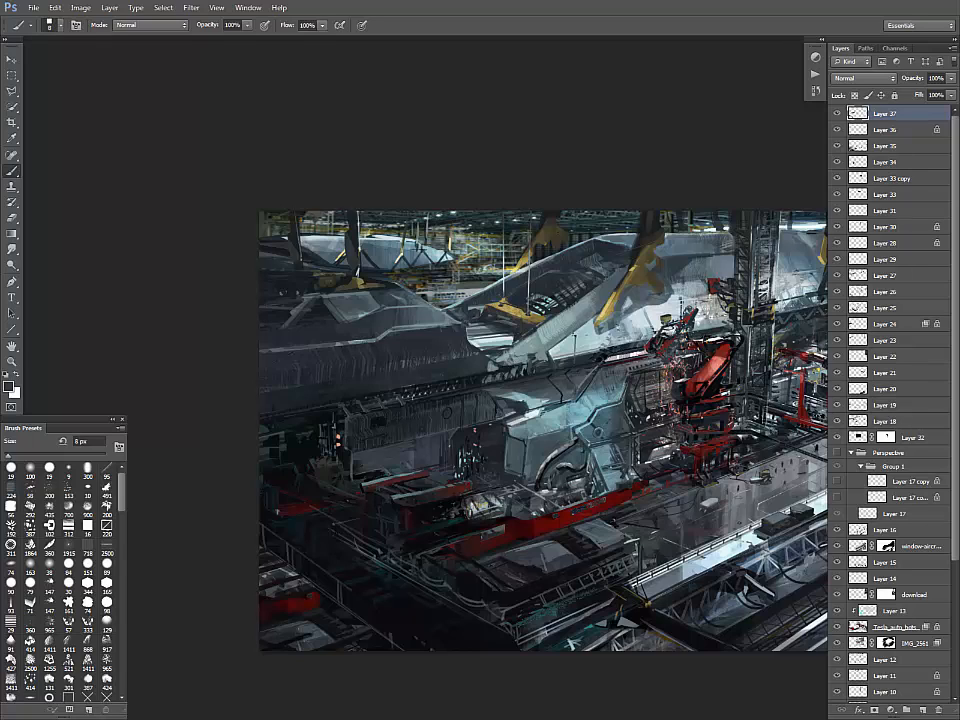
- Refine the ribbed wall's left end and the dark machinery beside it with repeatedly sampled tones at 8 px
{"action": "left_click", "coordinate": [447, 412], "text": "alt"}
{"action": "left_click_drag", "start_coordinate": [560, 420], "coordinate": [478, 391]}
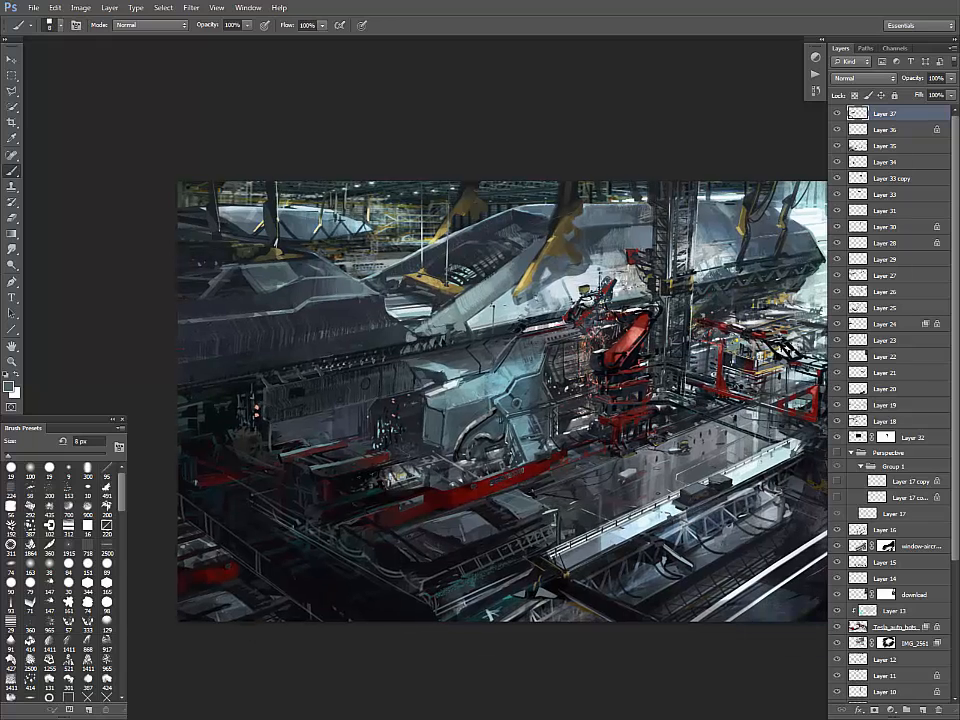
{"action": "left_click_drag", "start_coordinate": [400, 420], "coordinate": [433, 415]}
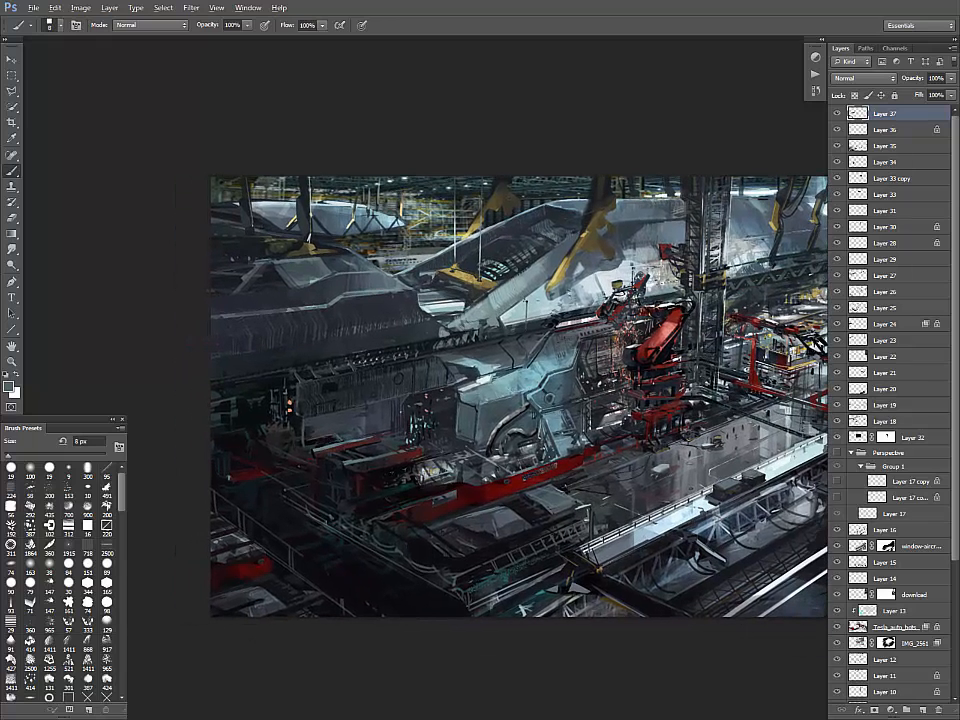
{"action": "left_click", "coordinate": [306, 428], "text": "alt"}
{"action": "left_click_drag", "start_coordinate": [302, 421], "coordinate": [302, 447]}
{"action": "left_click", "coordinate": [480, 405], "text": "alt"}
{"action": "left_click", "coordinate": [237, 411], "text": "alt"}
{"action": "left_click", "coordinate": [261, 421], "text": "alt"}
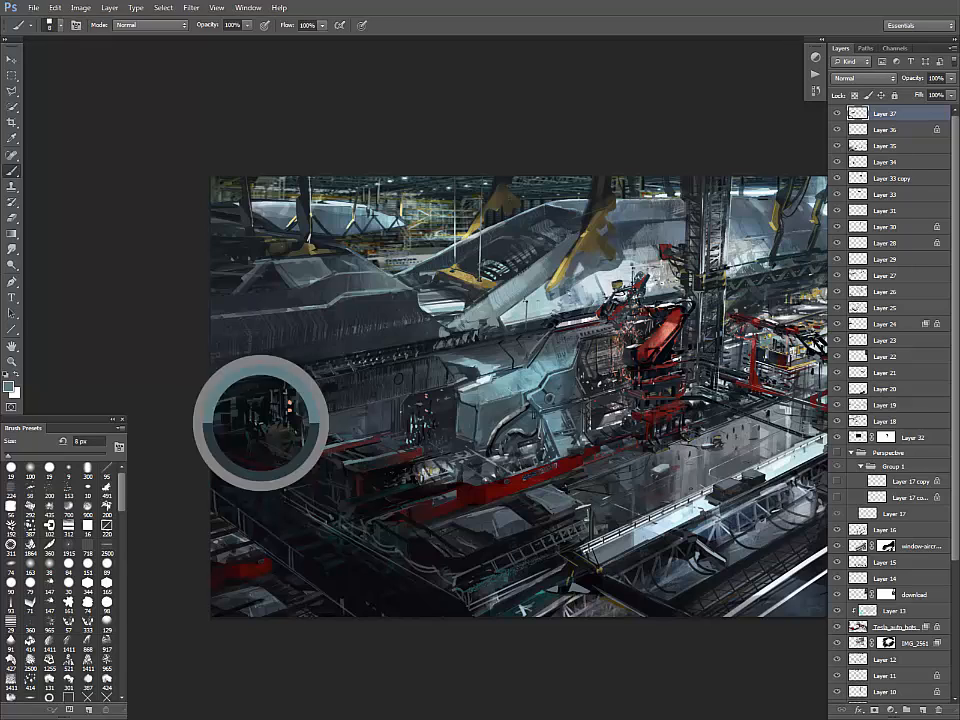
{"action": "left_click", "coordinate": [398, 379], "text": "alt"}
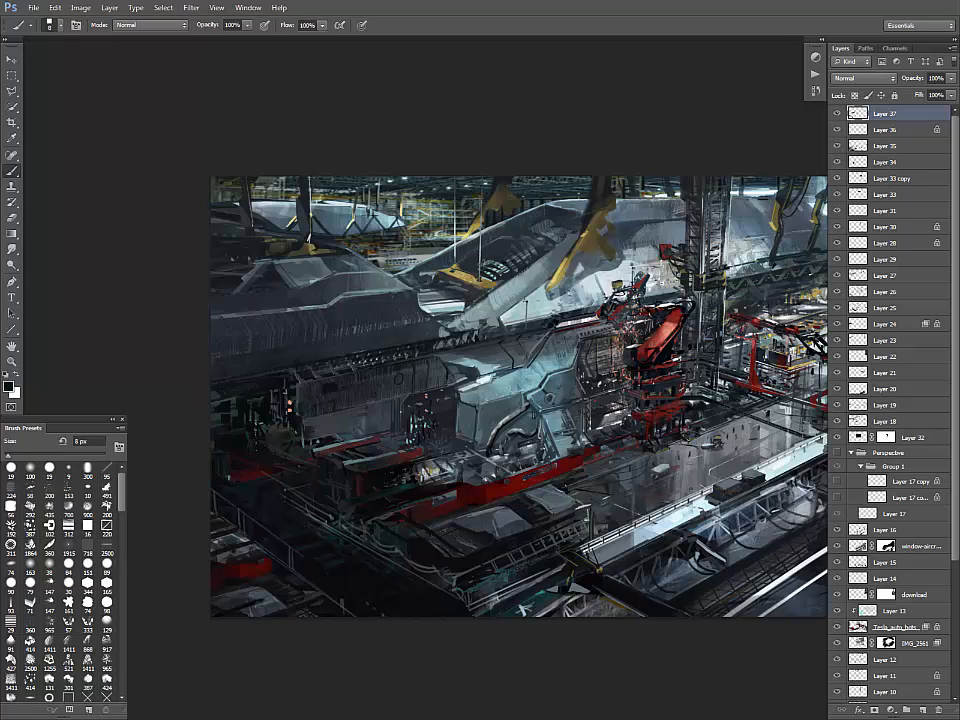
{"action": "mouse_move", "coordinate": [280, 438]}
{"action": "left_mouse_down"}
{"action": "mouse_move", "coordinate": [171, 450]}
{"action": "mouse_move", "coordinate": [323, 462]}
{"action": "left_mouse_up"}
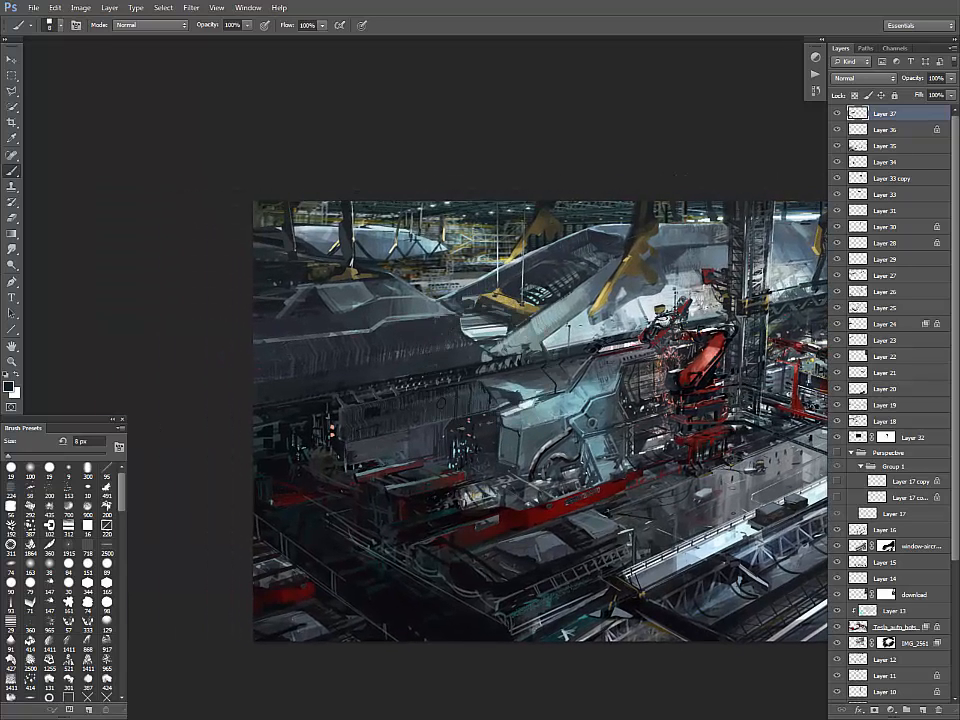
- Paint dark framing into the gap between the ribbed wall and the teal machine using a 20 px brush and sampled tones
{"action": "key", "text": "bracketright"}
{"action": "key", "text": "bracketright"}
{"action": "key", "text": "bracketright"}
{"action": "left_click_drag", "start_coordinate": [494, 405], "coordinate": [474, 371]}
{"action": "left_click", "coordinate": [445, 421], "text": "alt"}
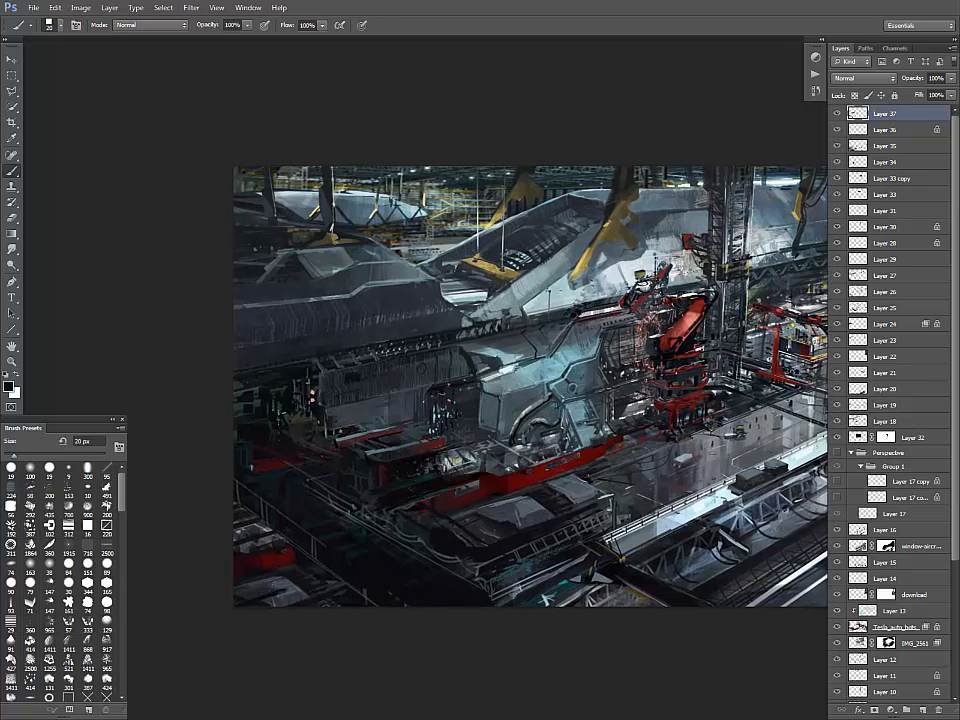
{"action": "left_click", "coordinate": [463, 398], "text": "alt"}
{"action": "left_click", "coordinate": [438, 387], "text": "alt"}
{"action": "mouse_move", "coordinate": [421, 368]}
{"action": "left_mouse_down"}
{"action": "mouse_move", "coordinate": [494, 377]}
{"action": "mouse_move", "coordinate": [399, 365]}
{"action": "mouse_move", "coordinate": [324, 389]}
{"action": "left_mouse_up"}
- Rework the teal machine's lower left edge with repeatedly sampled tones using a 10 px brush
{"action": "key", "text": "bracketleft"}
{"action": "key", "text": "bracketleft"}
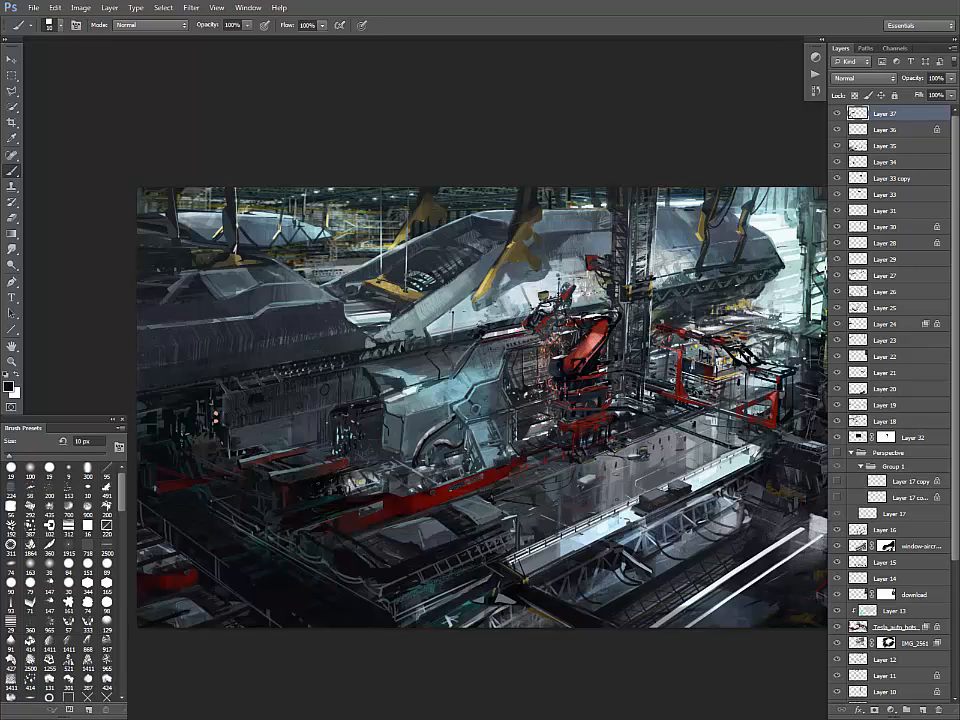
{"action": "left_click", "coordinate": [391, 433], "text": "alt"}
{"action": "left_click", "coordinate": [394, 429], "text": "alt"}
{"action": "left_click", "coordinate": [396, 437], "text": "alt"}
{"action": "left_click_drag", "start_coordinate": [390, 430], "coordinate": [391, 436]}
{"action": "left_click", "coordinate": [394, 437], "text": "alt"}
{"action": "left_click", "coordinate": [394, 437], "text": "alt"}
{"action": "left_click", "coordinate": [394, 437], "text": "alt"}
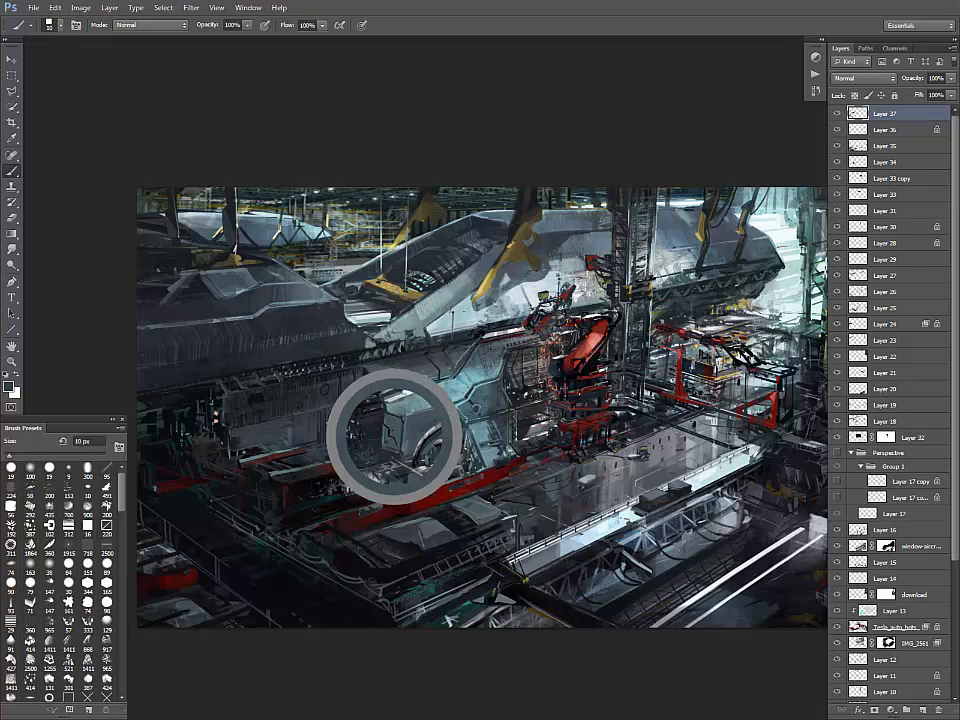
- Blend the teal machine's left side into the dark recess beside it with sampled shadow tones
{"action": "left_click", "coordinate": [383, 432], "text": "alt"}
{"action": "left_click_drag", "start_coordinate": [382, 424], "coordinate": [383, 446]}
{"action": "left_click", "coordinate": [382, 432], "text": "alt"}
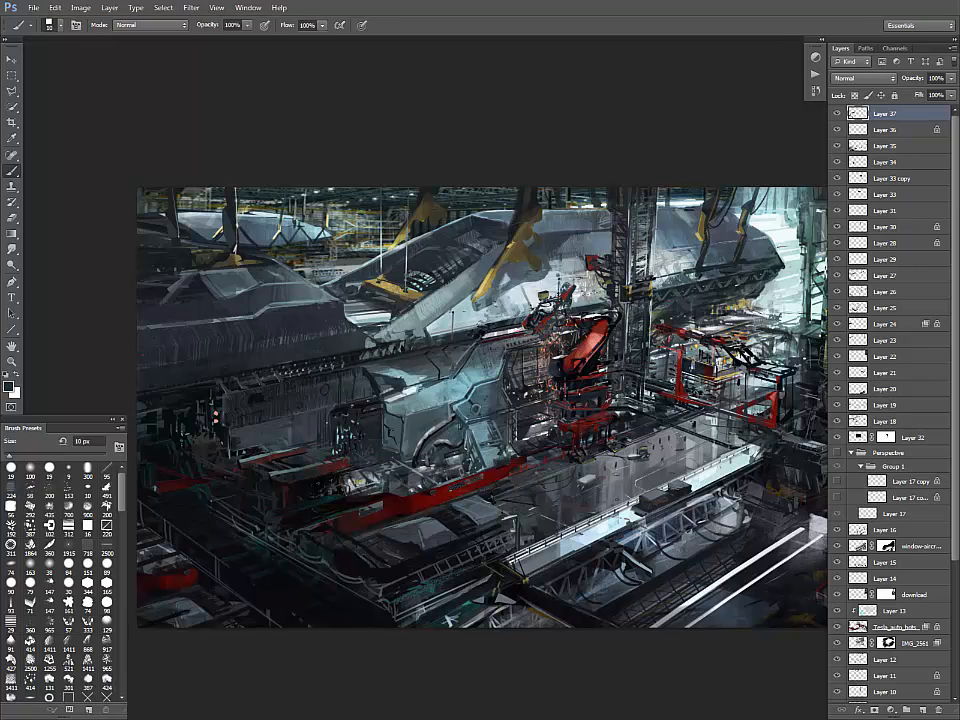
{"action": "left_click", "coordinate": [390, 410], "text": "alt"}
{"action": "left_click", "coordinate": [390, 444], "text": "alt"}
{"action": "left_click", "coordinate": [380, 446], "text": "alt"}
{"action": "left_click_drag", "start_coordinate": [390, 444], "coordinate": [355, 429]}
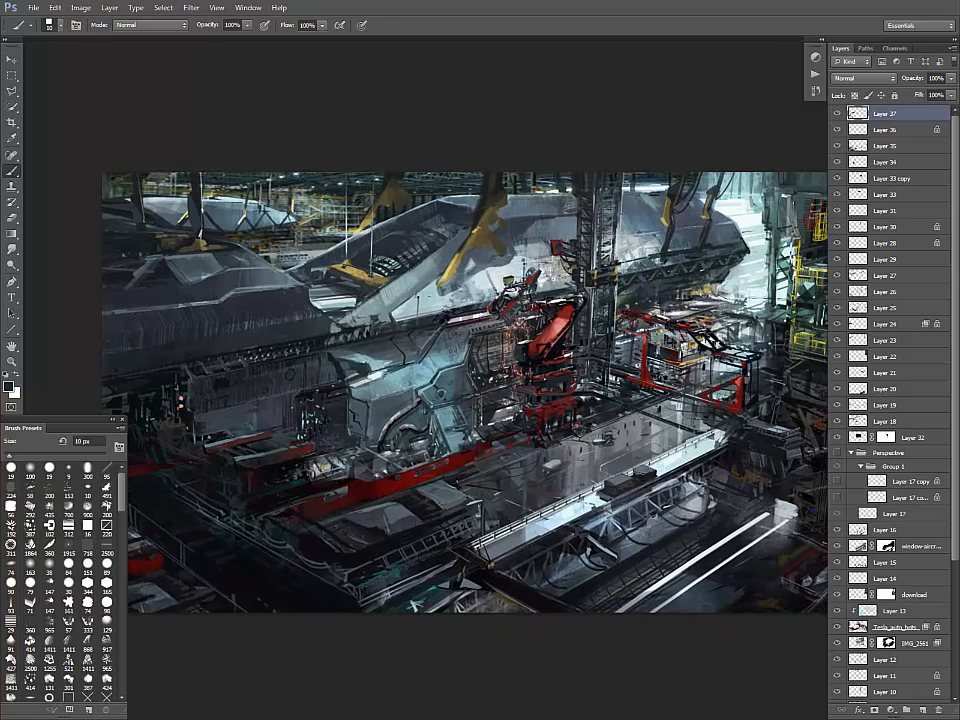
- Check the whole illustration, and refine the upper ridge of the left ship's hull with sampled greys at 10 px
{"action": "key", "text": "ctrl+minus"}
{"action": "key", "text": "ctrl+minus"}
{"action": "key", "text": "ctrl+plus"}
{"action": "key", "text": "ctrl+plus"}
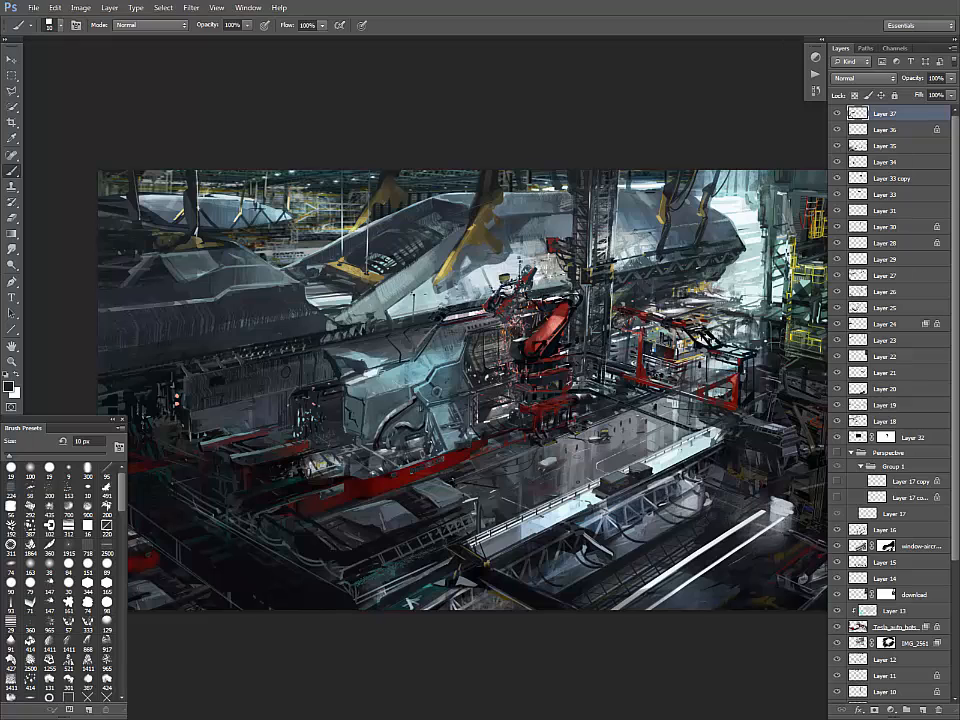
{"action": "left_click_drag", "start_coordinate": [296, 308], "coordinate": [279, 297]}
{"action": "left_click", "coordinate": [288, 310], "text": "alt"}
{"action": "left_click", "coordinate": [278, 302], "text": "alt"}
{"action": "left_click", "coordinate": [270, 288], "text": "alt"}
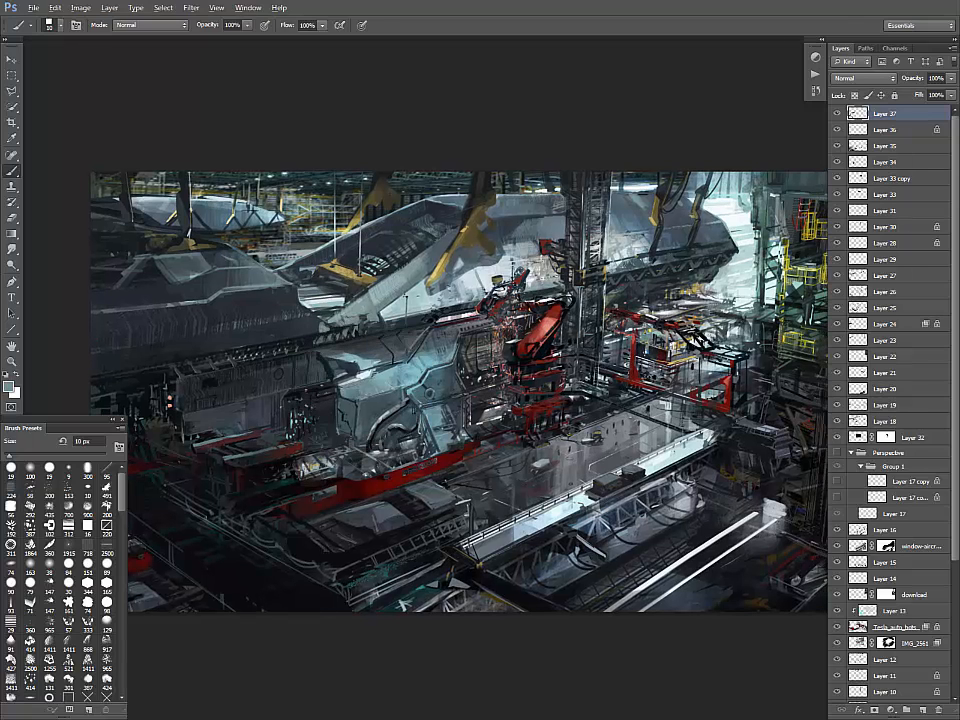
{"action": "left_click", "coordinate": [262, 284], "text": "alt"}
{"action": "left_click_drag", "start_coordinate": [262, 285], "coordinate": [255, 287]}
{"action": "left_click", "coordinate": [262, 285], "text": "alt"}
{"action": "left_click", "coordinate": [278, 283], "text": "alt"}
- Touch up the teal machine's top edge and the left ship's nose with sampled tones, and review the whole illustration
{"action": "left_click", "coordinate": [380, 369], "text": "alt"}
{"action": "mouse_move", "coordinate": [394, 365]}
{"action": "left_mouse_down"}
{"action": "mouse_move", "coordinate": [377, 371]}
{"action": "mouse_move", "coordinate": [388, 367]}
{"action": "left_mouse_up"}
{"action": "left_click", "coordinate": [390, 367], "text": "alt"}
{"action": "left_click", "coordinate": [294, 270], "text": "alt"}
{"action": "left_click_drag", "start_coordinate": [309, 272], "coordinate": [282, 271]}
{"action": "key", "text": "ctrl+minus"}
{"action": "key", "text": "ctrl+minus"}
{"action": "key", "text": "ctrl+plus"}
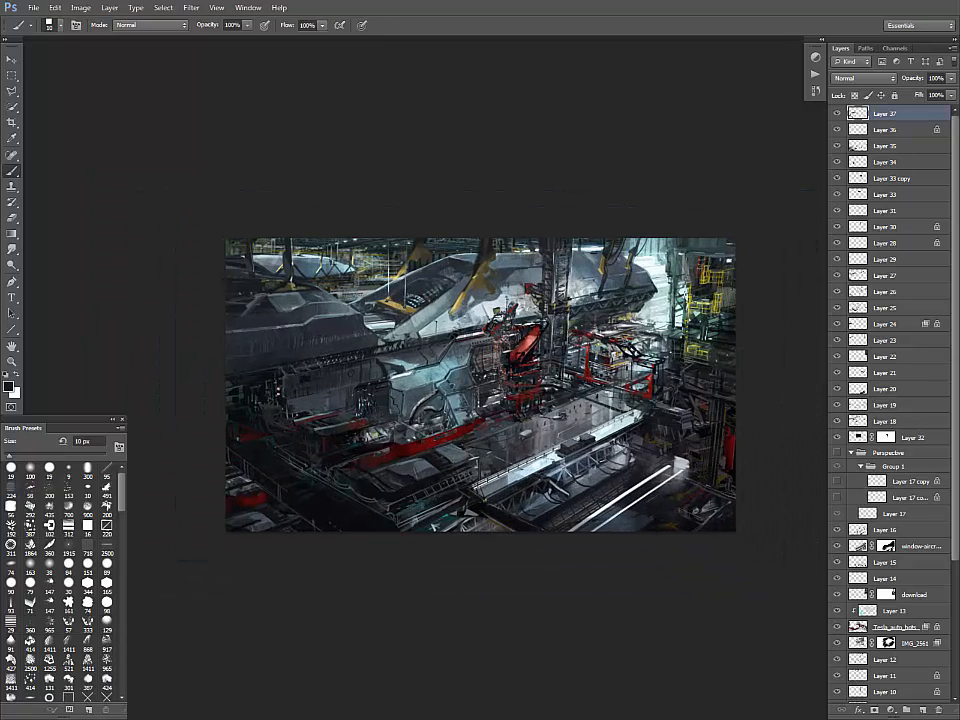
{"action": "key", "text": "f"}
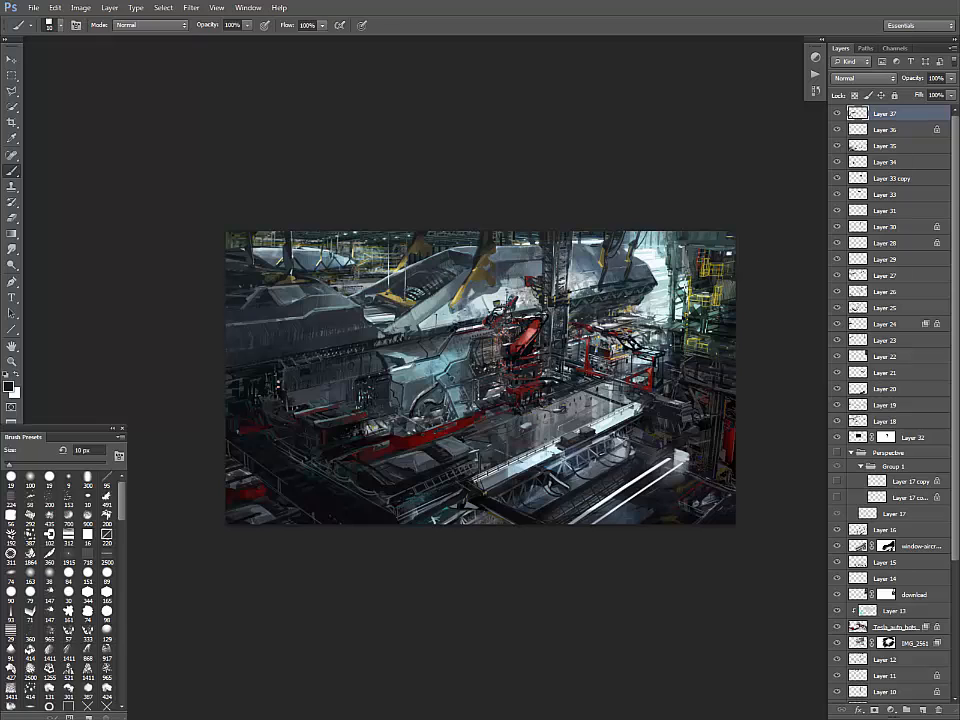
- Set the foreground colour to a bright light blue, 72dffa
{"action": "left_click", "coordinate": [8, 386]}
{"action": "left_click", "coordinate": [499, 540]}
{"action": "left_click_drag", "start_coordinate": [620, 564], "coordinate": [620, 570]}
{"action": "left_click", "coordinate": [527, 502]}
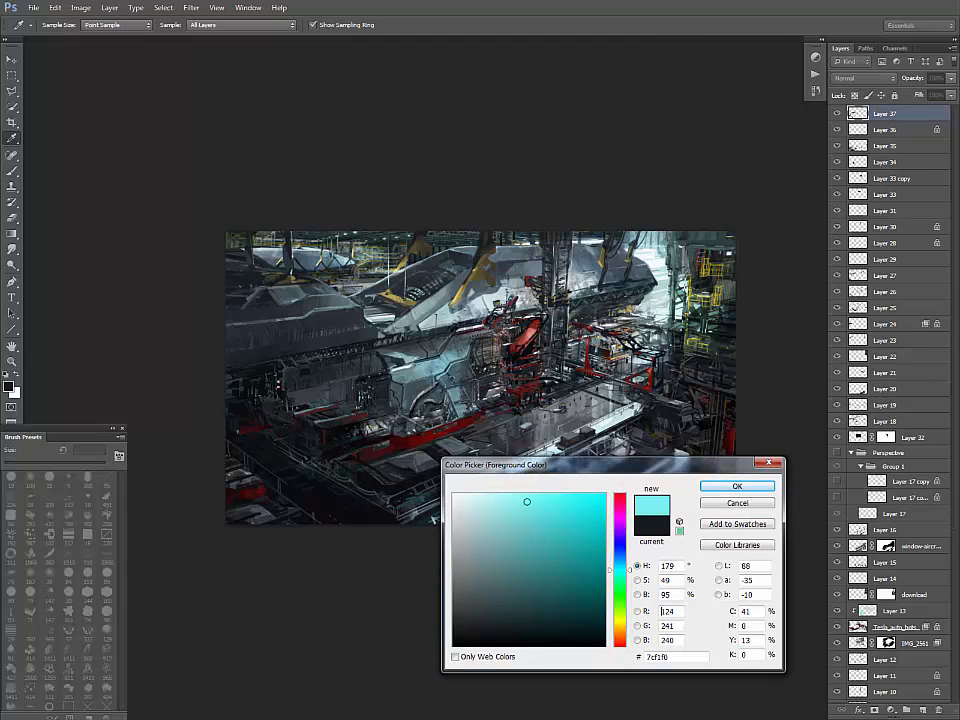
{"action": "left_click", "coordinate": [540, 502]}
{"action": "left_click", "coordinate": [620, 565]}
{"action": "left_click", "coordinate": [548, 502]}
{"action": "left_click", "coordinate": [536, 497]}
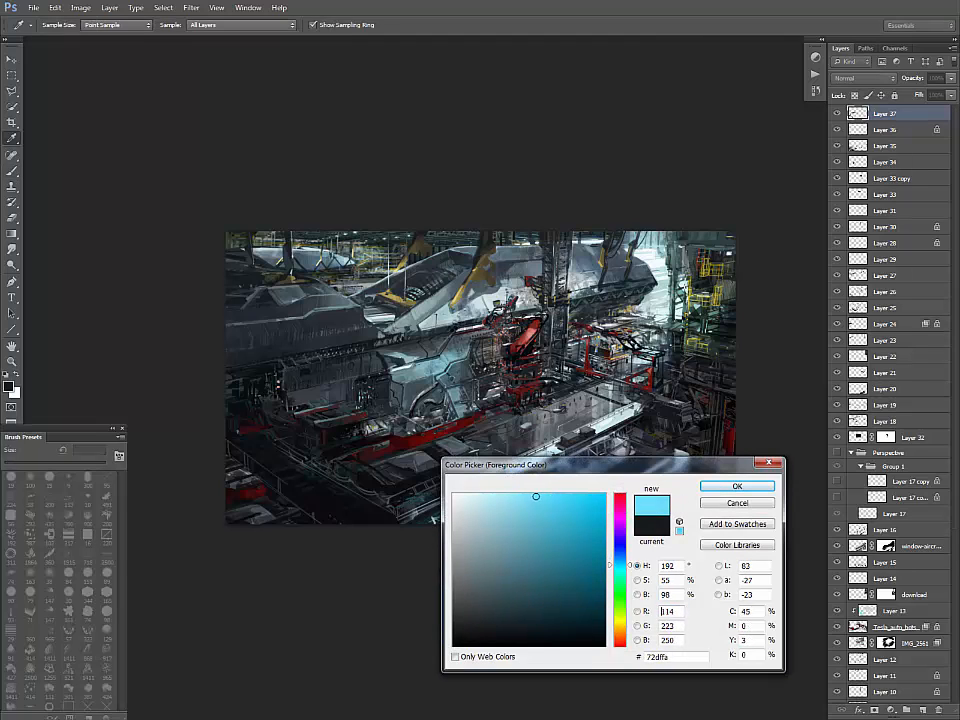
{"action": "left_click", "coordinate": [737, 486]}
- Paint a small round fitting on the teal machine's panel with light blue and sampled tones, undoing the last stray marks
{"action": "key", "text": "ctrl+plus"}
{"action": "key", "text": "ctrl+plus"}
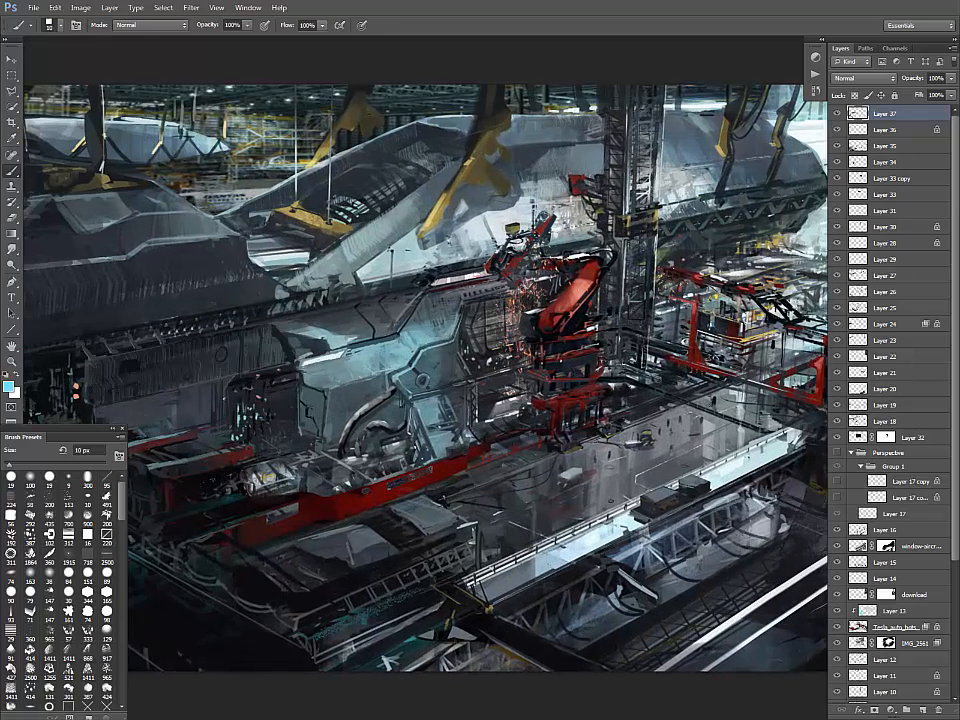
{"action": "left_click_drag", "start_coordinate": [421, 378], "coordinate": [426, 378]}
{"action": "left_click", "coordinate": [423, 381], "text": "alt"}
{"action": "left_click", "coordinate": [423, 378], "text": "alt"}
{"action": "left_click", "coordinate": [414, 370], "text": "alt"}
{"action": "left_click", "coordinate": [318, 289], "text": "alt"}
{"action": "key", "text": "ctrl+alt+z"}
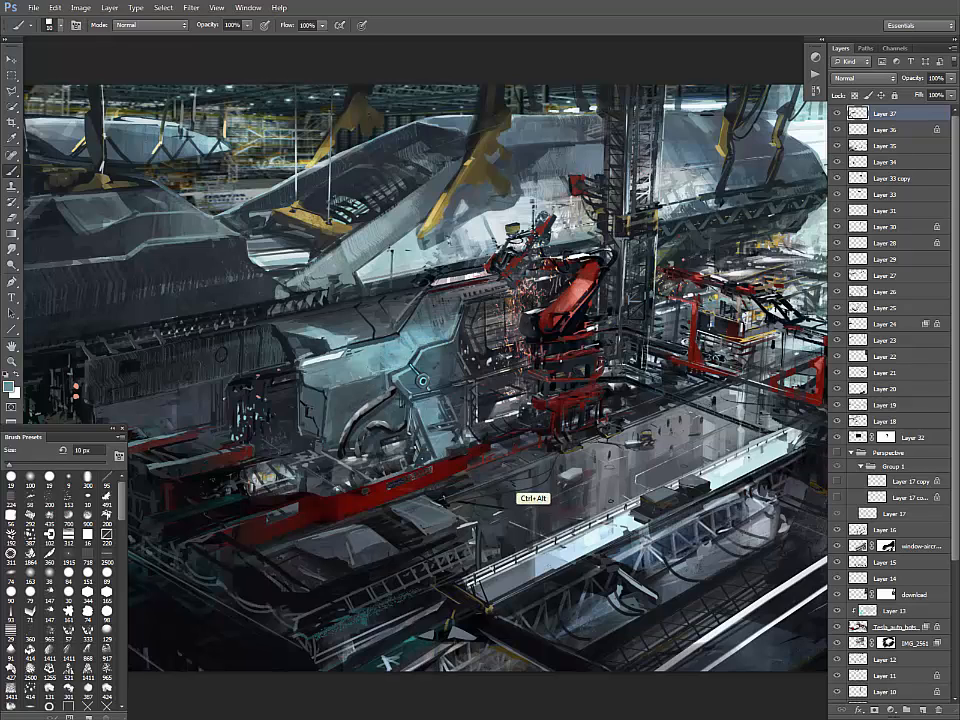
- Add dark sampled accents around the teal machine's round fitting with the 10 px brush
{"action": "left_click", "coordinate": [508, 492], "text": "alt"}
{"action": "key", "text": "ctrl+minus"}
{"action": "key", "text": "ctrl+minus"}
{"action": "key", "text": "ctrl+plus"}
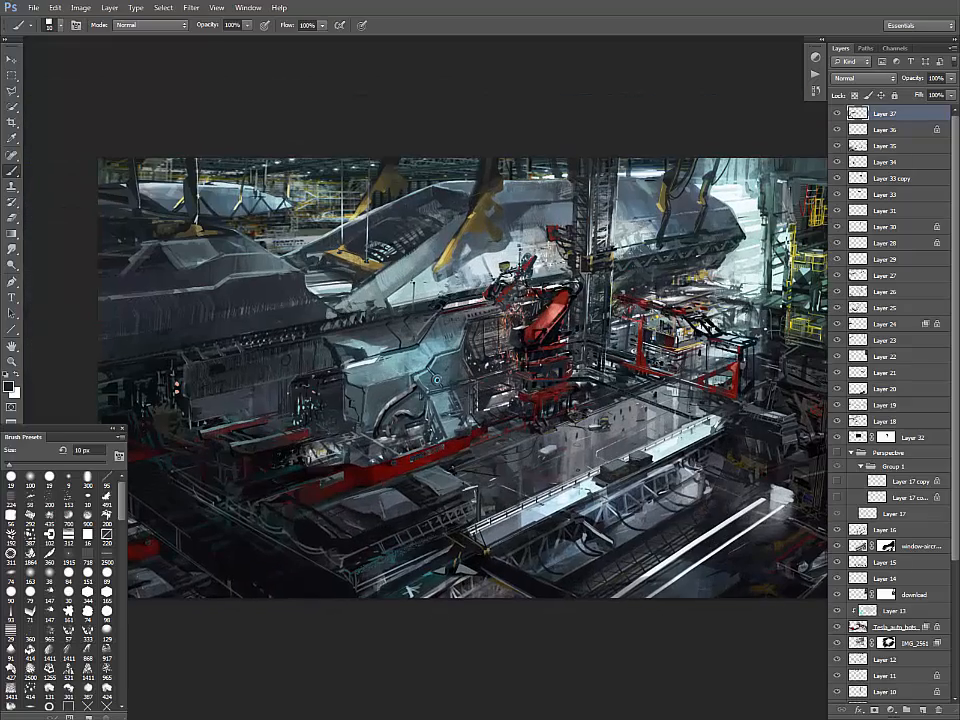
{"action": "left_click_drag", "start_coordinate": [437, 380], "coordinate": [432, 407]}
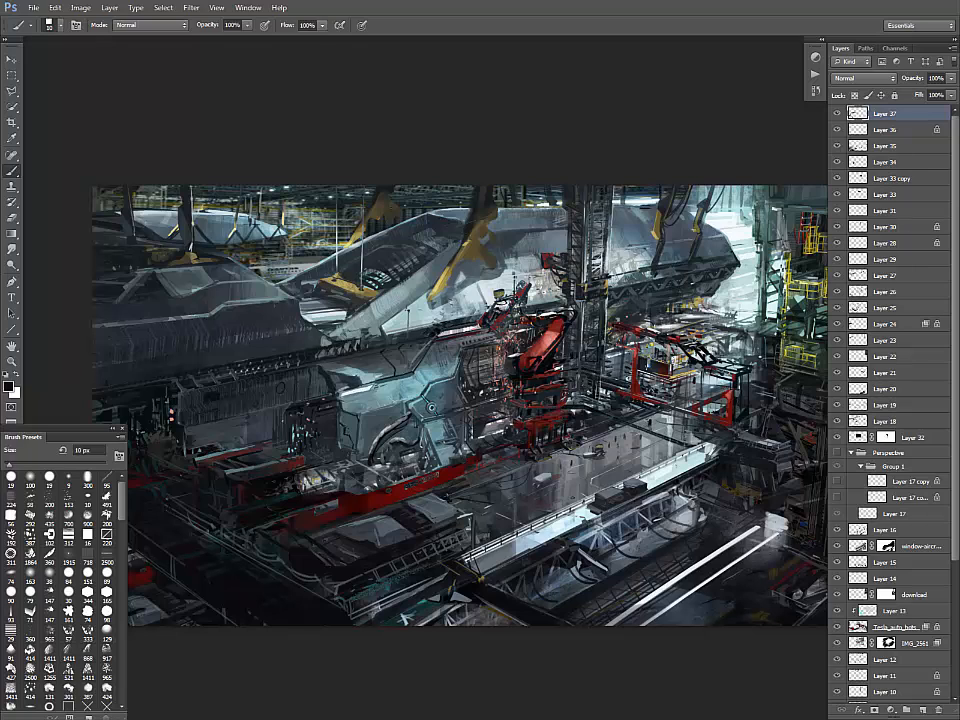
{"action": "left_click_drag", "start_coordinate": [432, 407], "coordinate": [417, 416]}
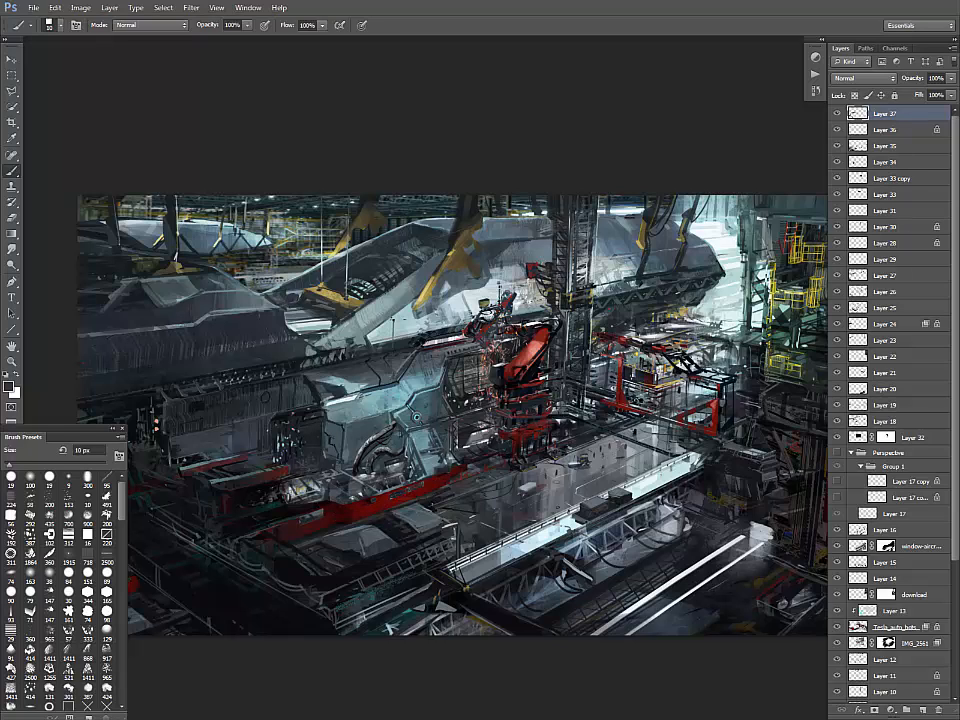
- Refine the teal machine's upper edge and side panels with sampled teal and dark tones
{"action": "mouse_move", "coordinate": [396, 404]}
{"action": "left_mouse_down"}
{"action": "mouse_move", "coordinate": [452, 424]}
{"action": "mouse_move", "coordinate": [452, 406]}
{"action": "left_mouse_up"}
{"action": "left_click", "coordinate": [429, 416], "text": "alt"}
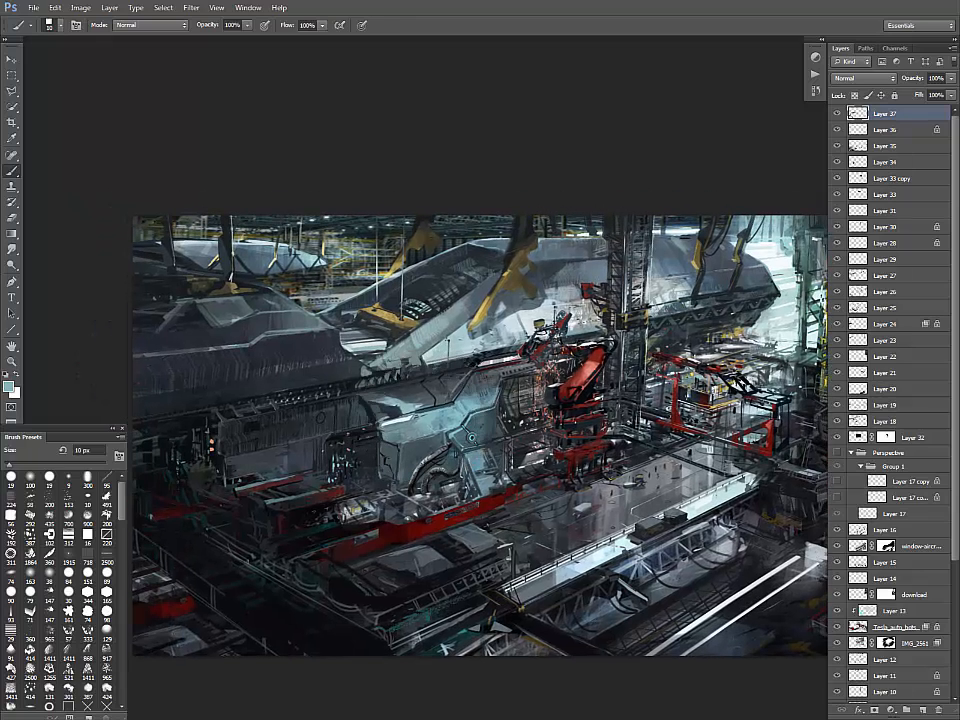
{"action": "left_click", "coordinate": [486, 391], "text": "alt"}
{"action": "left_click_drag", "start_coordinate": [472, 437], "coordinate": [503, 406]}
{"action": "left_click", "coordinate": [432, 440], "text": "alt"}
{"action": "left_click", "coordinate": [503, 406], "text": "alt"}
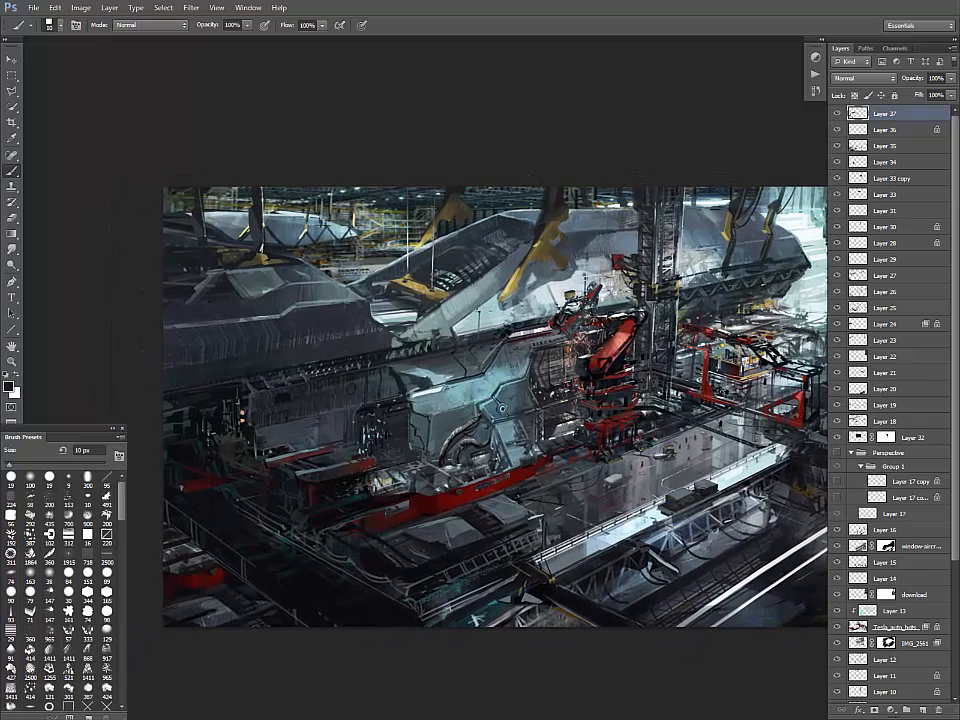
{"action": "left_click", "coordinate": [502, 408], "text": "alt"}
- Touch up the large red robotic arm with a sampled light red tone
{"action": "left_click_drag", "start_coordinate": [608, 342], "coordinate": [506, 369]}
{"action": "left_click", "coordinate": [507, 369], "text": "alt"}
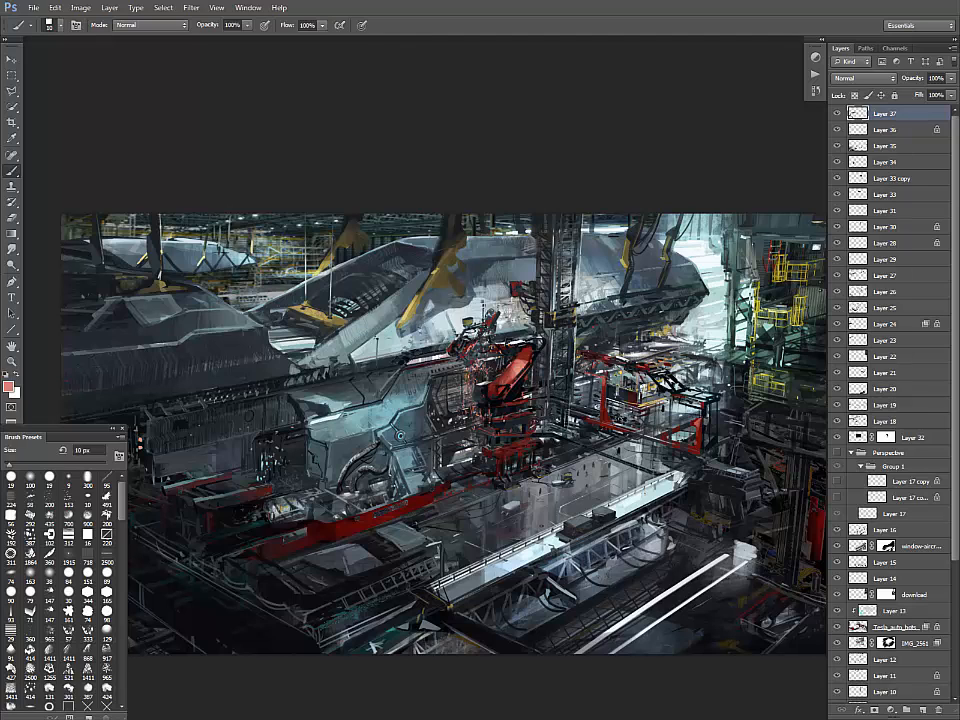
{"action": "left_click_drag", "start_coordinate": [400, 436], "coordinate": [367, 449]}
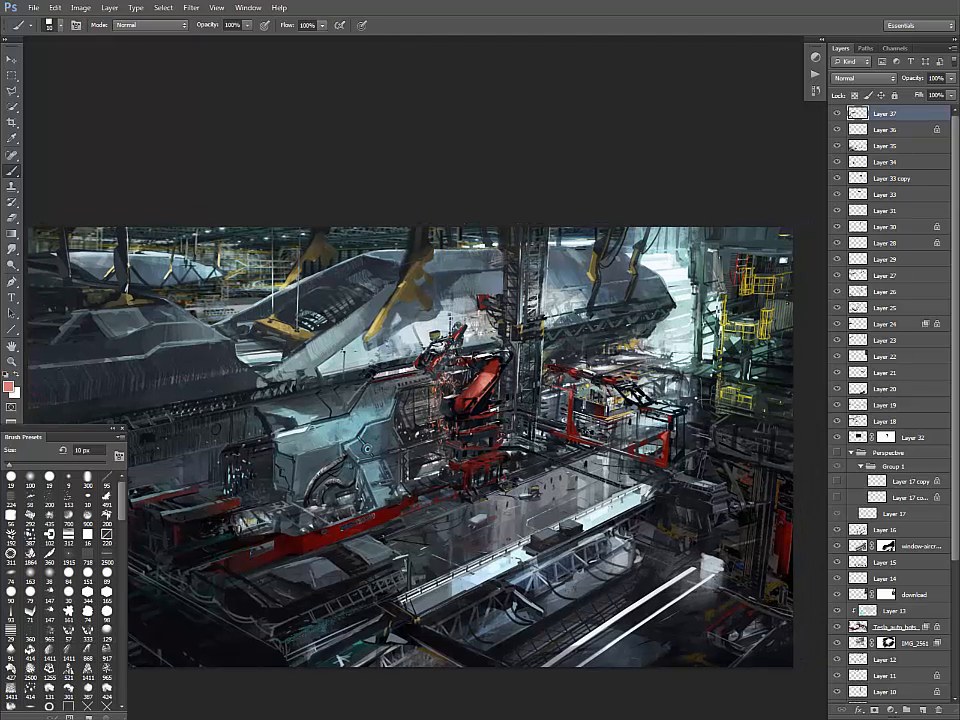
{"action": "left_click_drag", "start_coordinate": [589, 275], "coordinate": [533, 320]}
- Try sampled yellow-brown strokes along the central yellow clamp arm and undo the latest ones
{"action": "left_click", "coordinate": [534, 321], "text": "alt"}
{"action": "key", "text": "ctrl+z"}
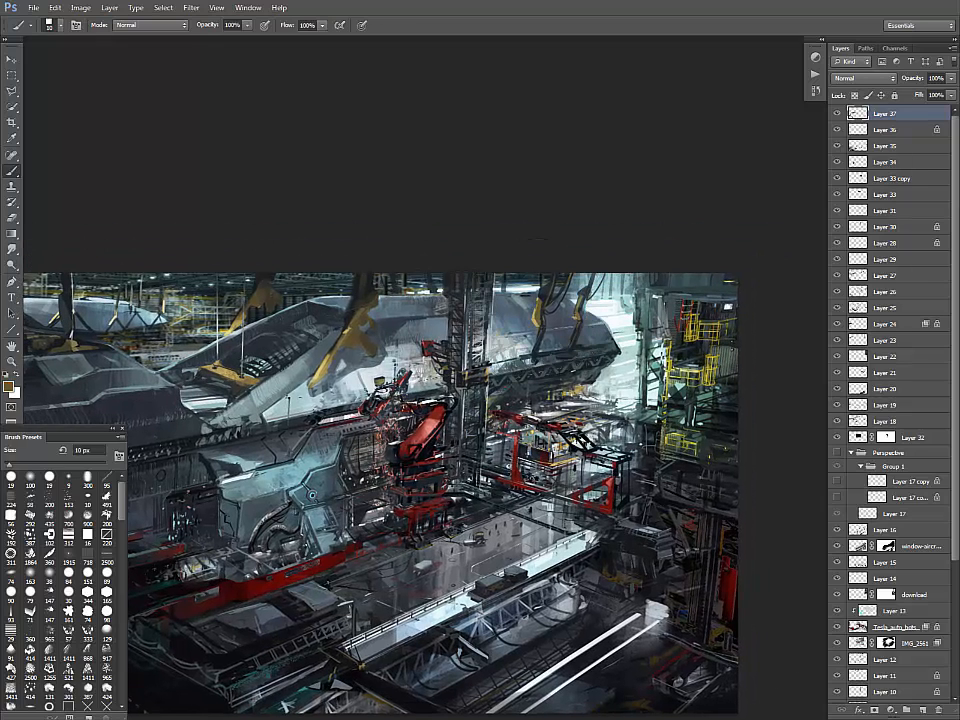
{"action": "left_click", "coordinate": [343, 337], "text": "alt"}
{"action": "left_click_drag", "start_coordinate": [340, 340], "coordinate": [325, 374]}
{"action": "left_click", "coordinate": [342, 345], "text": "alt"}
{"action": "left_click", "coordinate": [344, 345], "text": "alt"}
{"action": "left_click_drag", "start_coordinate": [346, 348], "coordinate": [337, 356]}
{"action": "key", "text": "ctrl+alt+z"}
{"action": "key", "text": "ctrl+alt+z"}
- Reshape the central yellow clamp arm's hooked end and upper stem with sampled yellow, grey and dark tones
{"action": "left_click", "coordinate": [334, 340], "text": "alt"}
{"action": "left_click", "coordinate": [345, 342], "text": "alt"}
{"action": "left_click", "coordinate": [352, 345], "text": "alt"}
{"action": "left_click", "coordinate": [348, 343], "text": "alt"}
{"action": "left_click", "coordinate": [367, 301], "text": "alt"}
{"action": "left_click", "coordinate": [366, 308], "text": "alt"}
{"action": "left_click_drag", "start_coordinate": [368, 325], "coordinate": [374, 331]}
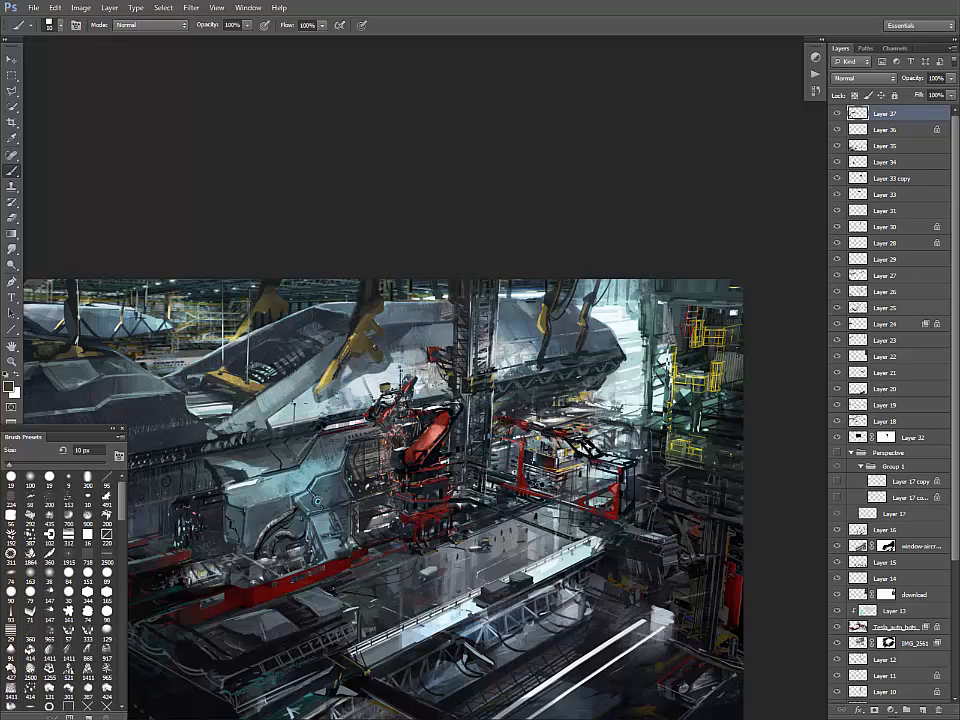
- Paint hanging supports and thin cables from the ceiling around the yellow clamps, using sampled dark and light tones
{"action": "left_click", "coordinate": [376, 295], "text": "alt"}
{"action": "left_click", "coordinate": [370, 289], "text": "alt"}
{"action": "left_click_drag", "start_coordinate": [357, 280], "coordinate": [354, 311]}
{"action": "mouse_move", "coordinate": [265, 286]}
{"action": "left_mouse_down"}
{"action": "mouse_move", "coordinate": [272, 307]}
{"action": "mouse_move", "coordinate": [253, 292]}
{"action": "left_mouse_up"}
{"action": "left_click", "coordinate": [225, 316], "text": "alt"}
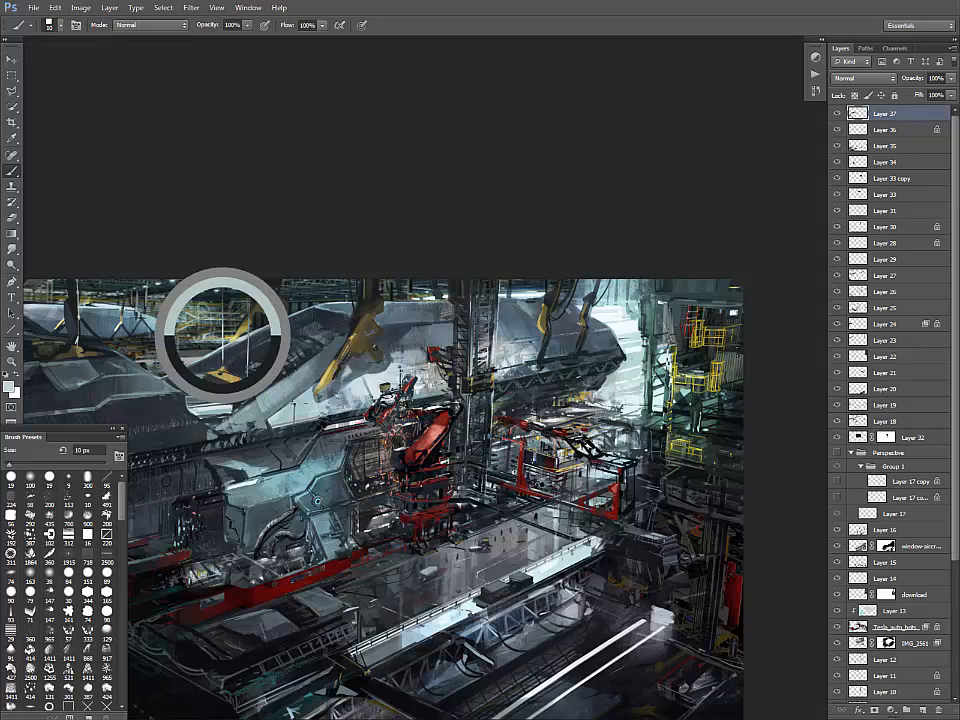
{"action": "left_click_drag", "start_coordinate": [350, 290], "coordinate": [347, 324]}
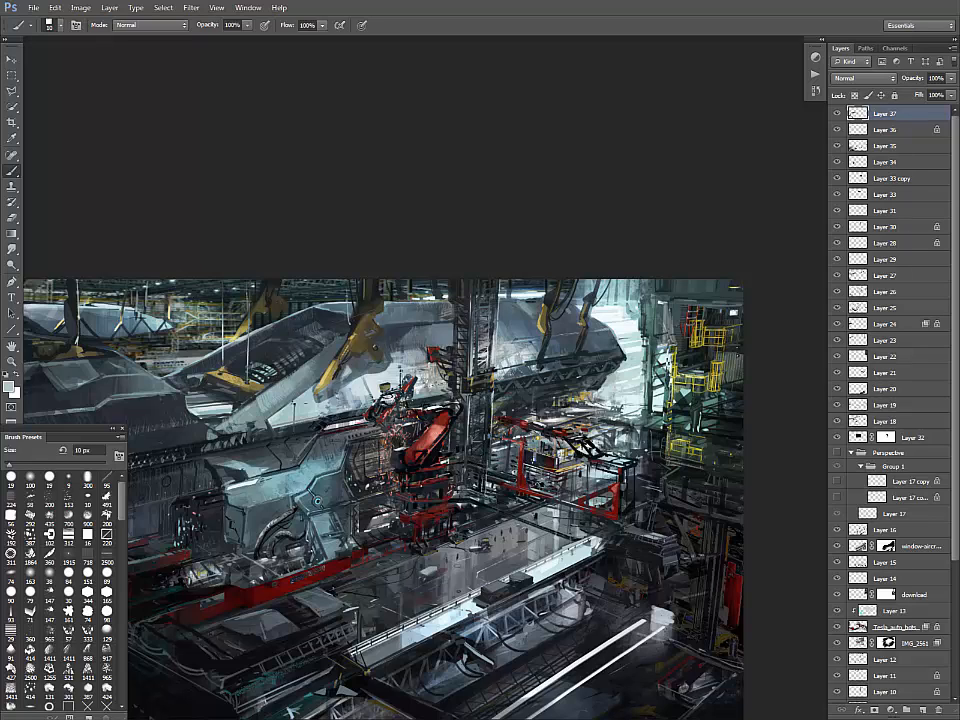
- Add further hanging cables along the ceiling above the large ship, and refine the yellow clamps near its rear with sampled tones
{"action": "left_click_drag", "start_coordinate": [439, 280], "coordinate": [436, 302]}
{"action": "left_click_drag", "start_coordinate": [418, 283], "coordinate": [417, 297]}
{"action": "left_click_drag", "start_coordinate": [529, 280], "coordinate": [535, 303]}
{"action": "key", "text": "ctrl+z"}
{"action": "left_click", "coordinate": [532, 295], "text": "alt"}
{"action": "left_click_drag", "start_coordinate": [594, 280], "coordinate": [586, 297]}
{"action": "left_click", "coordinate": [589, 297], "text": "alt"}
{"action": "left_click", "coordinate": [545, 312], "text": "alt"}
{"action": "mouse_move", "coordinate": [551, 298]}
{"action": "left_mouse_down"}
{"action": "mouse_move", "coordinate": [545, 304]}
{"action": "mouse_move", "coordinate": [630, 173]}
{"action": "mouse_move", "coordinate": [682, 219]}
{"action": "left_mouse_up"}
{"action": "left_click", "coordinate": [554, 300], "text": "alt"}
{"action": "left_click_drag", "start_coordinate": [273, 221], "coordinate": [255, 216]}
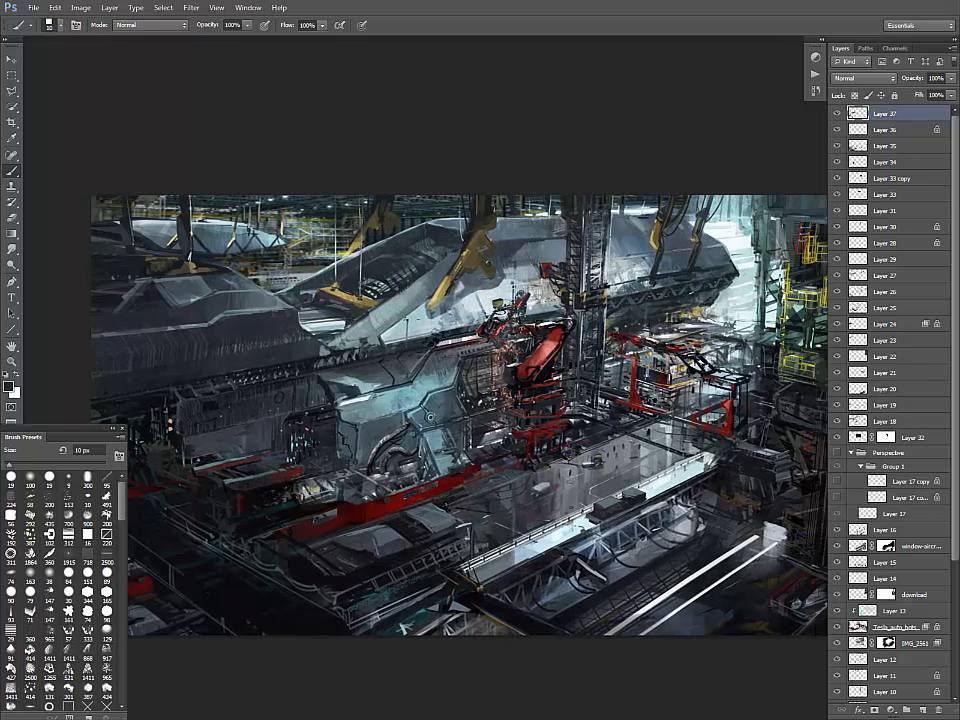
- Set the foreground colour to pale teal 95e5d7 and detail the dark opening in the central ship's hull
{"action": "left_click", "coordinate": [380, 284], "text": "alt"}
{"action": "left_click", "coordinate": [8, 386]}
{"action": "left_click", "coordinate": [508, 515]}
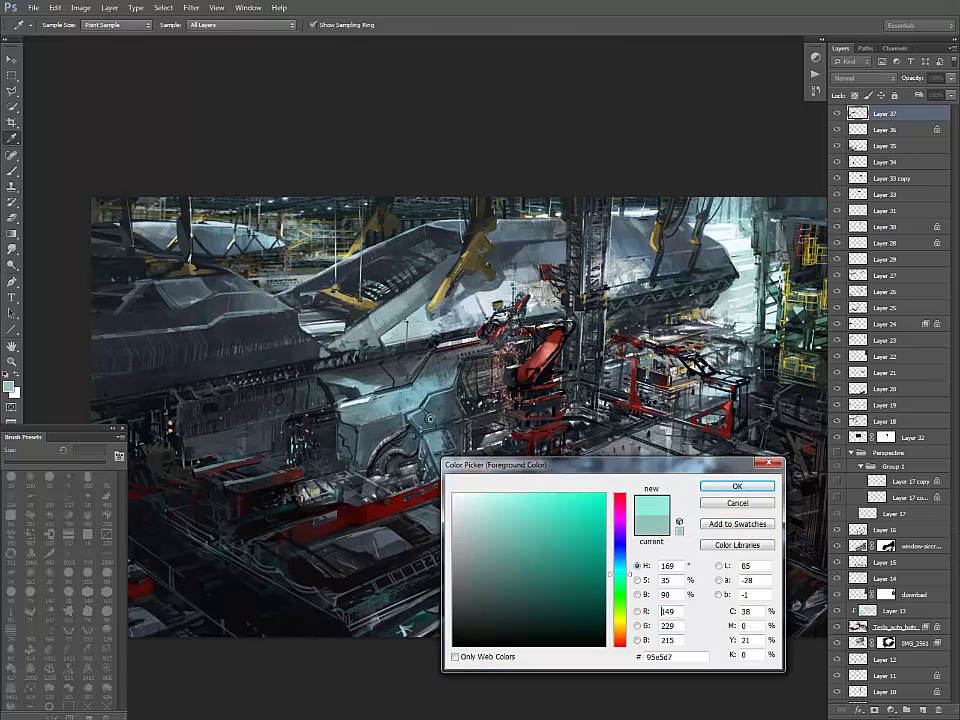
{"action": "left_click", "coordinate": [738, 486]}
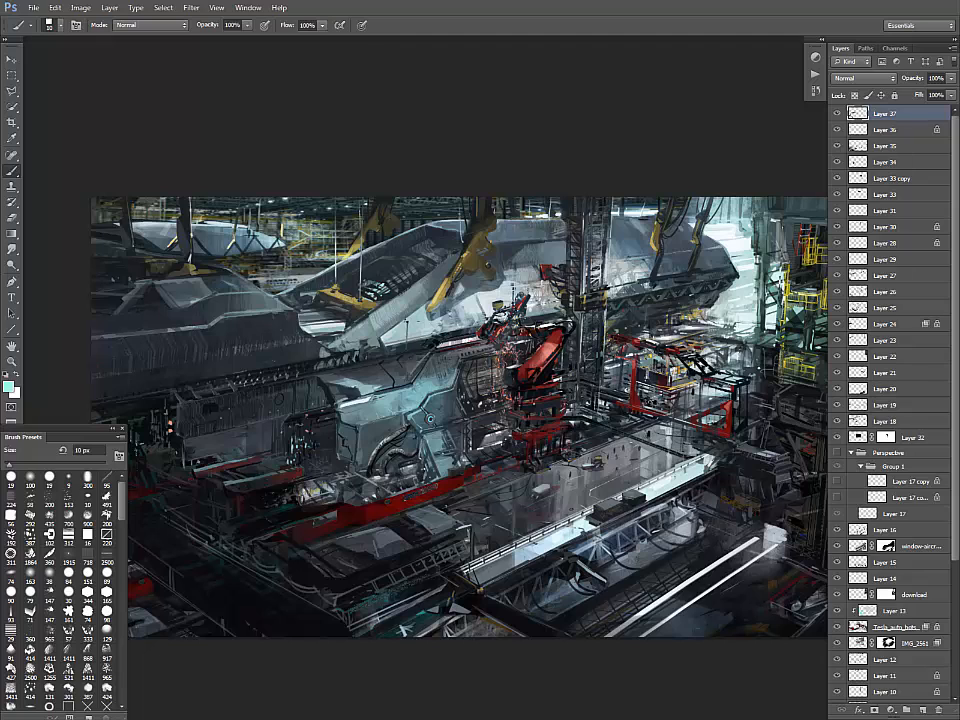
{"action": "left_click", "coordinate": [409, 269], "text": "alt"}
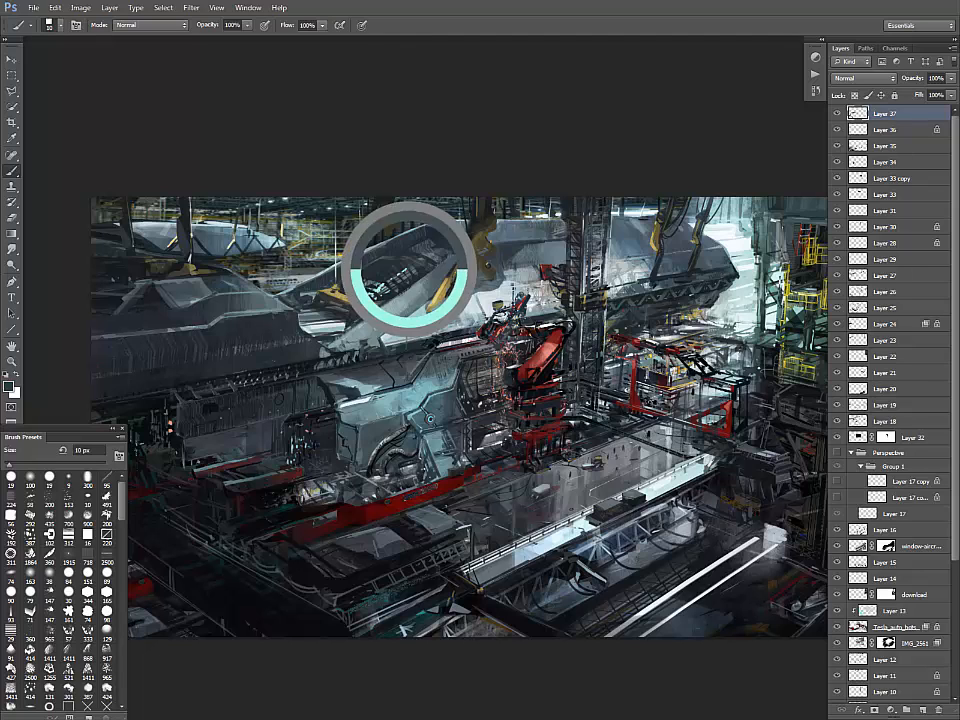
{"action": "mouse_move", "coordinate": [480, 330]}
{"action": "left_mouse_down"}
{"action": "mouse_move", "coordinate": [376, 304]}
{"action": "mouse_move", "coordinate": [517, 234]}
{"action": "left_mouse_up"}
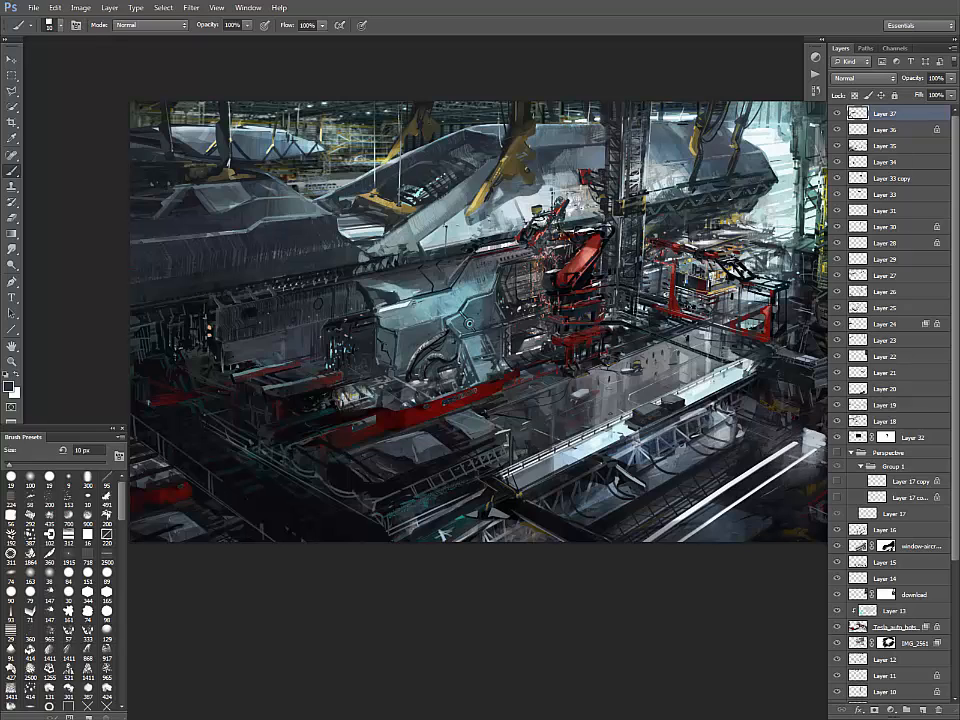
- Rework the lower-left foreground framework with sampled dark and grey tones on Layer 37
{"action": "left_click", "coordinate": [855, 96]}
{"action": "left_click", "coordinate": [425, 325], "text": "alt"}
{"action": "left_click", "coordinate": [313, 390], "text": "alt"}
{"action": "left_click", "coordinate": [212, 403], "text": "alt"}
{"action": "left_click", "coordinate": [322, 392], "text": "alt"}
{"action": "left_click_drag", "start_coordinate": [196, 460], "coordinate": [217, 475]}
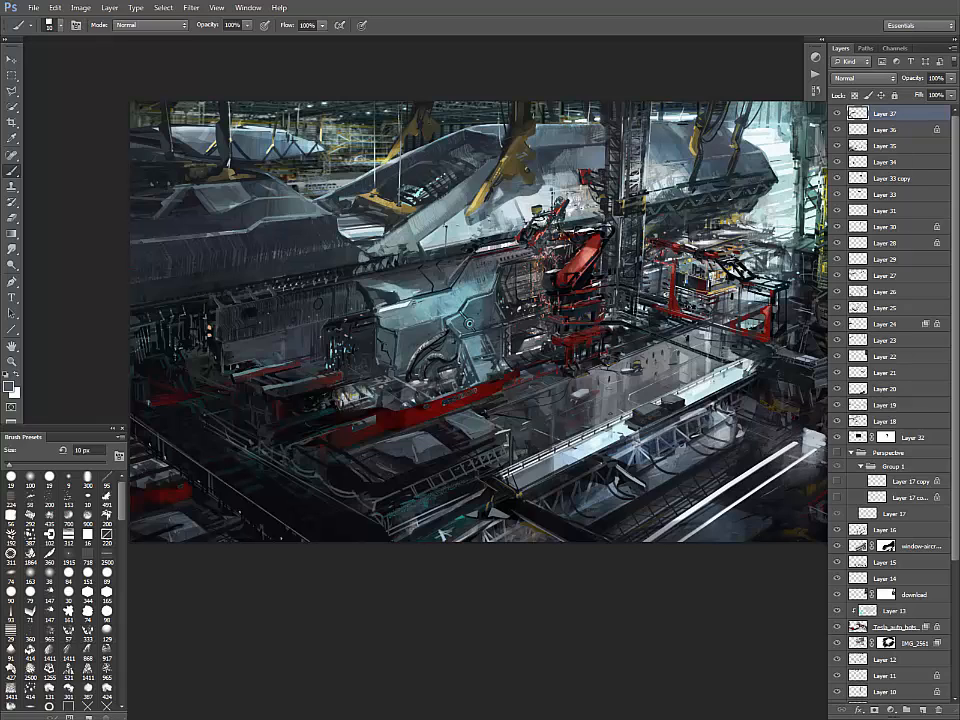
- Touch up the foreground beams near the teal-speckled truss with sampled tones
{"action": "left_click", "coordinate": [112, 316], "text": "alt"}
{"action": "left_click", "coordinate": [396, 345], "text": "alt"}
{"action": "left_click", "coordinate": [268, 400], "text": "alt"}
{"action": "left_click", "coordinate": [372, 533], "text": "alt"}
{"action": "left_click_drag", "start_coordinate": [366, 532], "coordinate": [378, 539]}
{"action": "left_click", "coordinate": [372, 535], "text": "alt"}
{"action": "left_click", "coordinate": [440, 505], "text": "alt"}
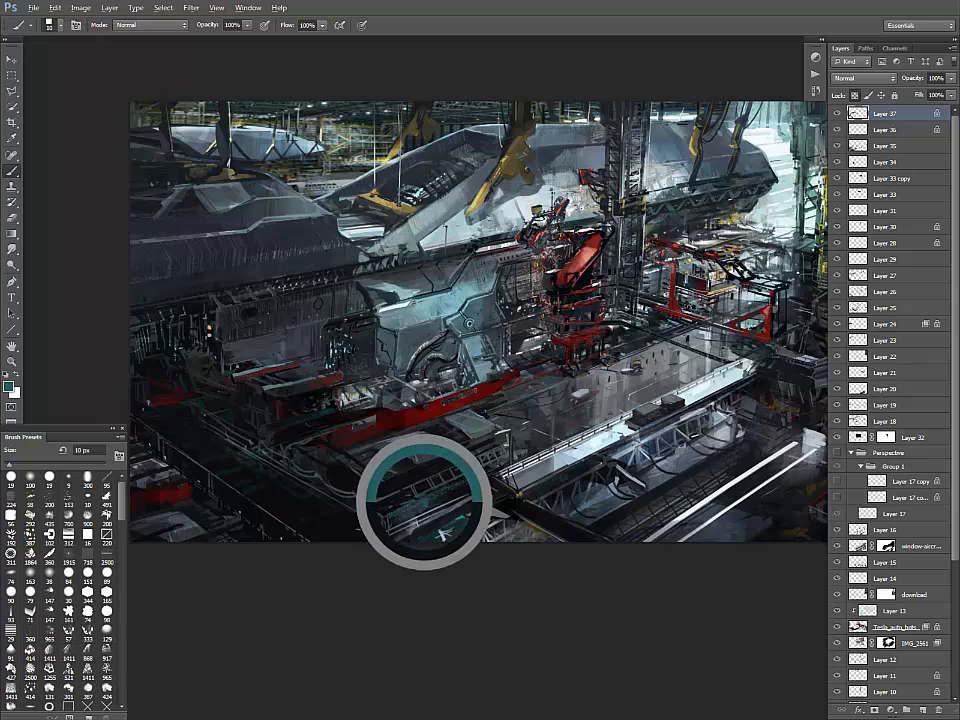
- Switch to the 19 px round brush, enlarge it to 25 px and sample a dark tone from the lower-left framework
{"action": "left_click", "coordinate": [11, 478]}
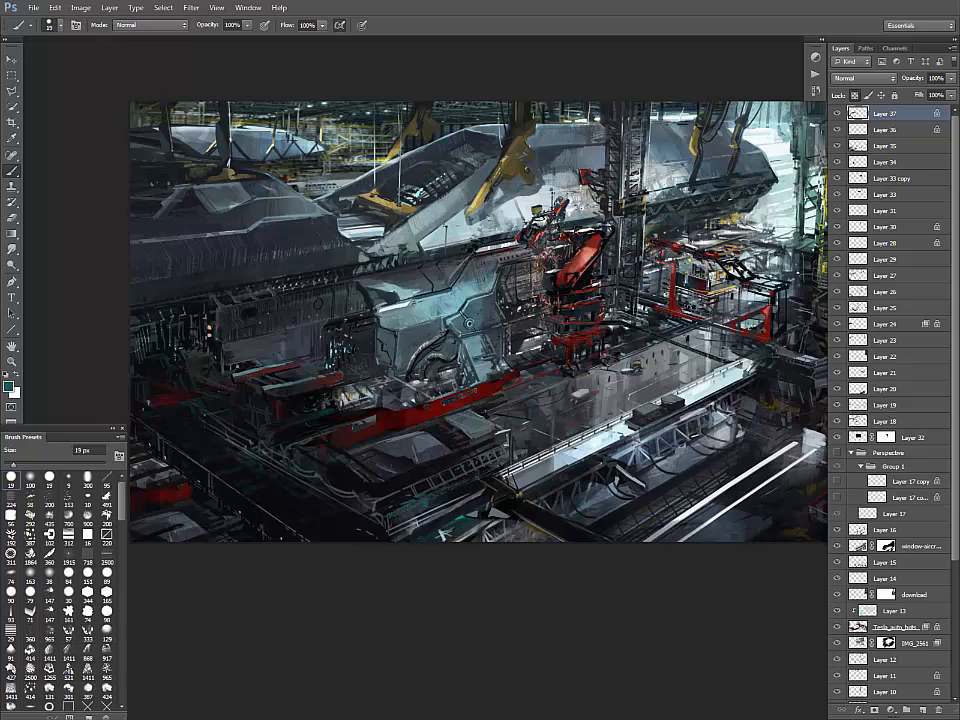
{"action": "key", "text": "bracketleft"}
{"action": "key", "text": "bracketright"}
{"action": "key", "text": "bracketright"}
{"action": "key", "text": "bracketright"}
{"action": "left_click", "coordinate": [189, 428], "text": "alt"}
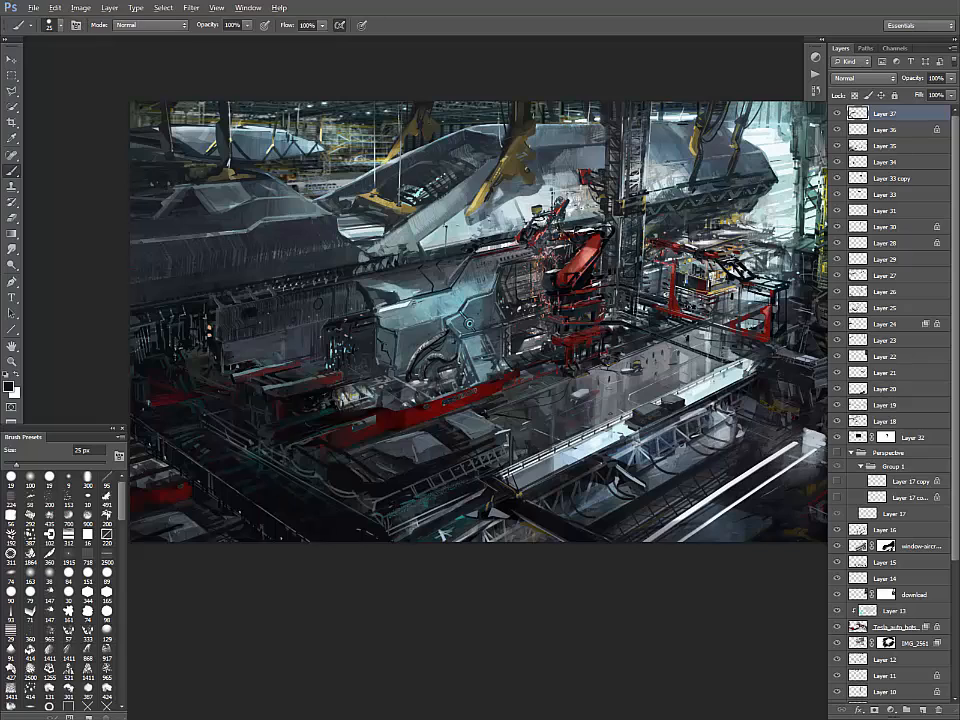
- Adjust the round brush size and dab sampled dark tones over the lower-left foreground platform
{"action": "left_click", "coordinate": [250, 425], "text": "alt"}
{"action": "key", "text": "bracketleft"}
{"action": "key", "text": "bracketleft"}
{"action": "key", "text": "bracketleft"}
{"action": "key", "text": "bracketleft"}
{"action": "key", "text": "bracketright"}
{"action": "key", "text": "bracketright"}
{"action": "key", "text": "bracketright"}
{"action": "left_click_drag", "start_coordinate": [276, 537], "coordinate": [274, 537]}
{"action": "left_click", "coordinate": [274, 526], "text": "alt"}
{"action": "left_click", "coordinate": [271, 533]}
- Darken the area beside the lower-left railing with sampled tones using a 20 px round brush
{"action": "left_click", "coordinate": [317, 331], "text": "alt"}
{"action": "key", "text": "bracketleft"}
{"action": "key", "text": "bracketright"}
{"action": "key", "text": "bracketright"}
{"action": "left_click_drag", "start_coordinate": [198, 450], "coordinate": [219, 446]}
{"action": "left_click", "coordinate": [212, 450], "text": "alt"}
- Lasso a small rounded shape above the lower-left railing and fill it with a sampled grey-blue on a new layer
{"action": "key", "text": "l"}
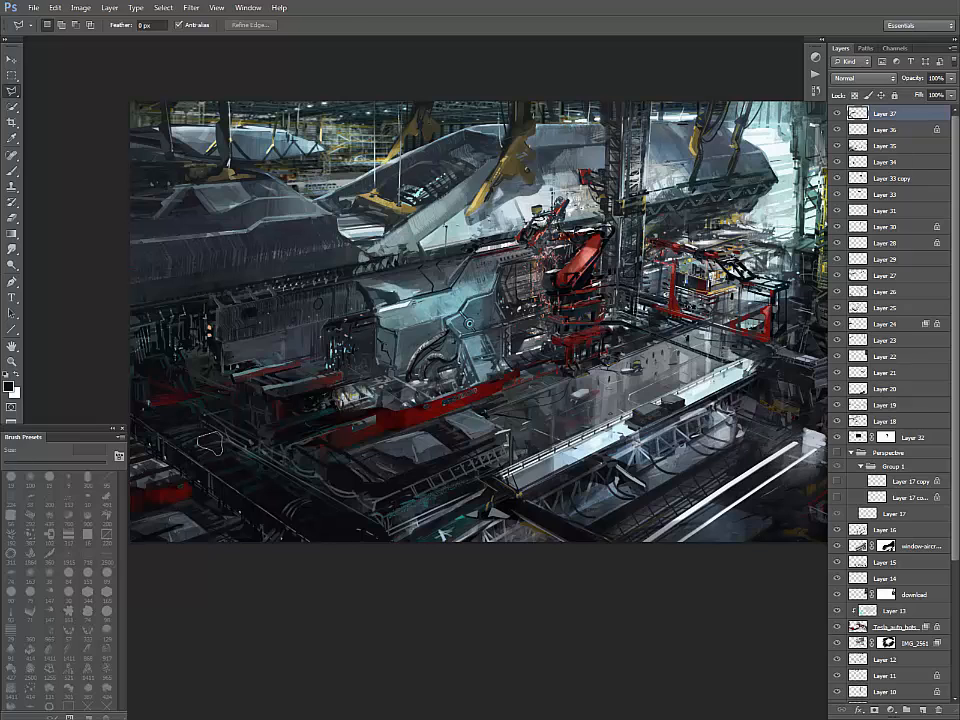
{"action": "key", "text": "b"}
{"action": "left_click", "coordinate": [396, 318], "text": "alt"}
{"action": "left_click", "coordinate": [396, 424], "text": "alt"}
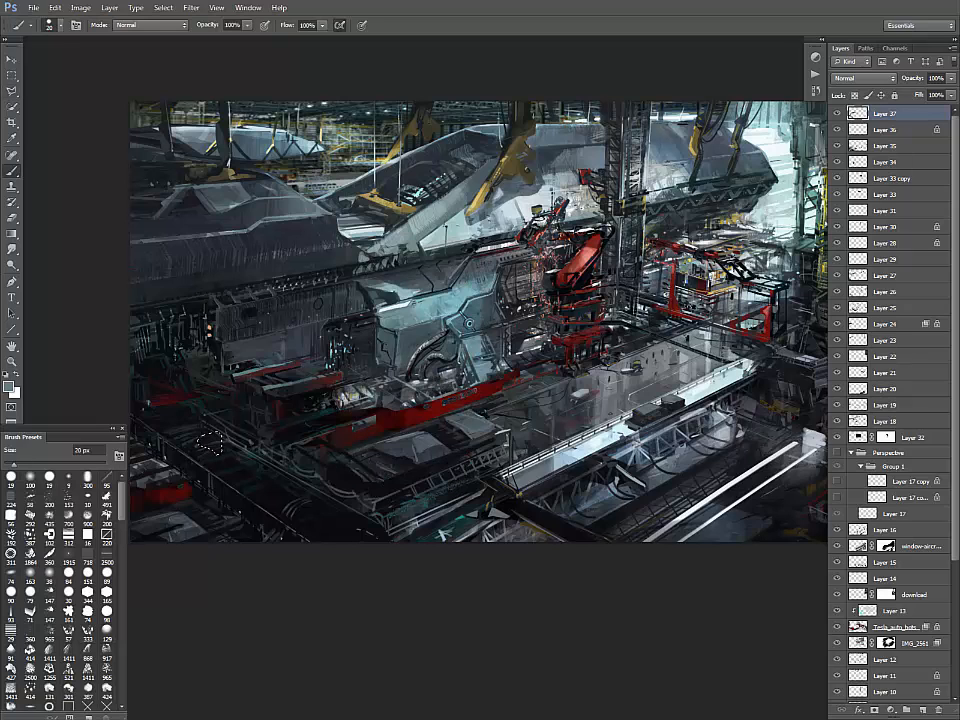
{"action": "key", "text": "ctrl+shift+alt+n"}
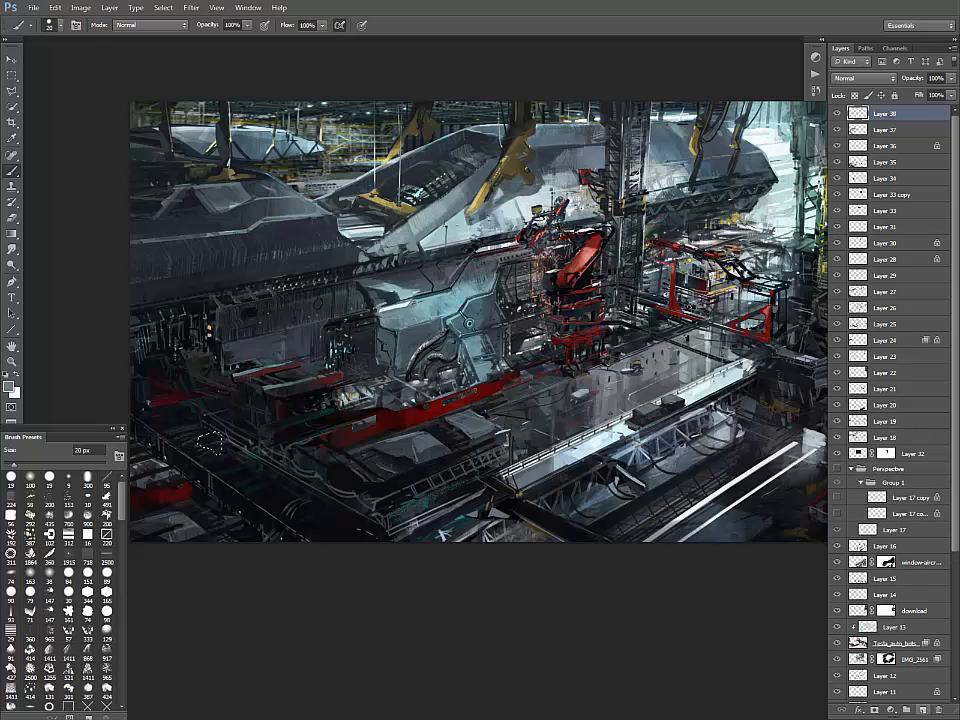
{"action": "key", "text": "alt+BackSpace"}
{"action": "key", "text": "ctrl+d"}
- Shade the small grey-blue shape with sampled light and dark tones using a 30 px round brush
{"action": "left_click", "coordinate": [402, 284], "text": "alt"}
{"action": "key", "text": "bracketright"}
{"action": "key", "text": "bracketright"}
{"action": "key", "text": "bracketright"}
{"action": "key", "text": "bracketright"}
{"action": "key", "text": "bracketright"}
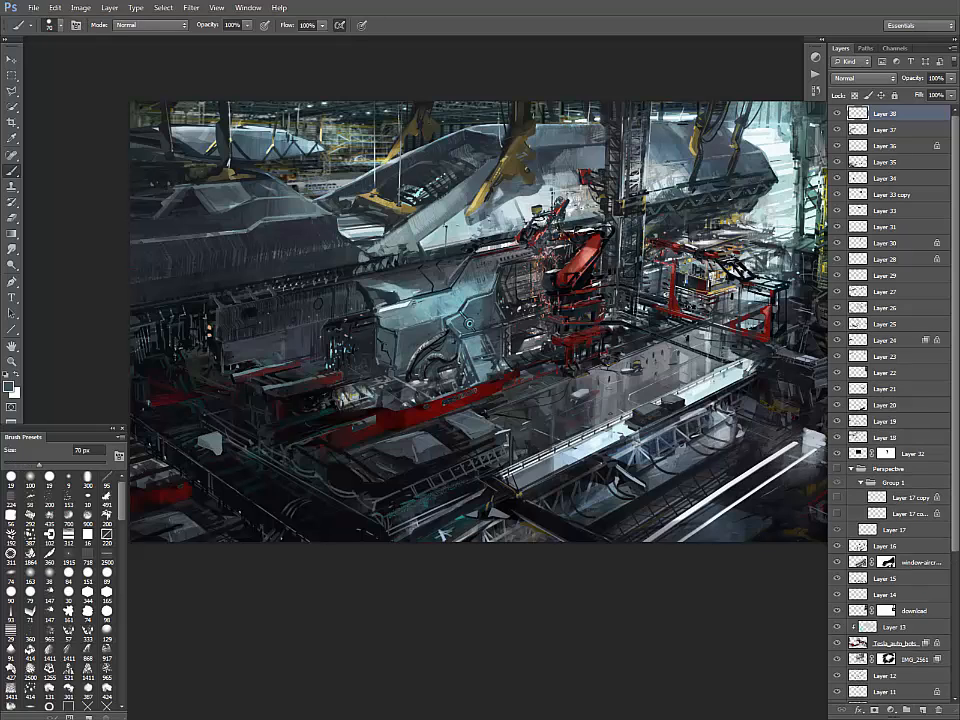
{"action": "left_click", "coordinate": [564, 459], "text": "alt"}
{"action": "key", "text": "bracketleft"}
{"action": "key", "text": "bracketleft"}
{"action": "key", "text": "bracketleft"}
{"action": "key", "text": "bracketleft"}
{"action": "key", "text": "bracketleft"}
{"action": "key", "text": "bracketleft"}
{"action": "key", "text": "bracketright"}
{"action": "key", "text": "bracketright"}
{"action": "left_click", "coordinate": [455, 300], "text": "alt"}
{"action": "mouse_move", "coordinate": [207, 437]}
{"action": "left_mouse_down"}
{"action": "mouse_move", "coordinate": [220, 435]}
{"action": "mouse_move", "coordinate": [219, 453]}
{"action": "mouse_move", "coordinate": [207, 448]}
{"action": "left_mouse_up"}
{"action": "left_click", "coordinate": [226, 436], "text": "alt"}
{"action": "left_click", "coordinate": [209, 441], "text": "alt"}
{"action": "left_click", "coordinate": [222, 441], "text": "alt"}
{"action": "left_click", "coordinate": [224, 451], "text": "alt"}
- Lasso small areas below and beside the pale shape and paint them with a sampled grey-teal
{"action": "key", "text": "l"}
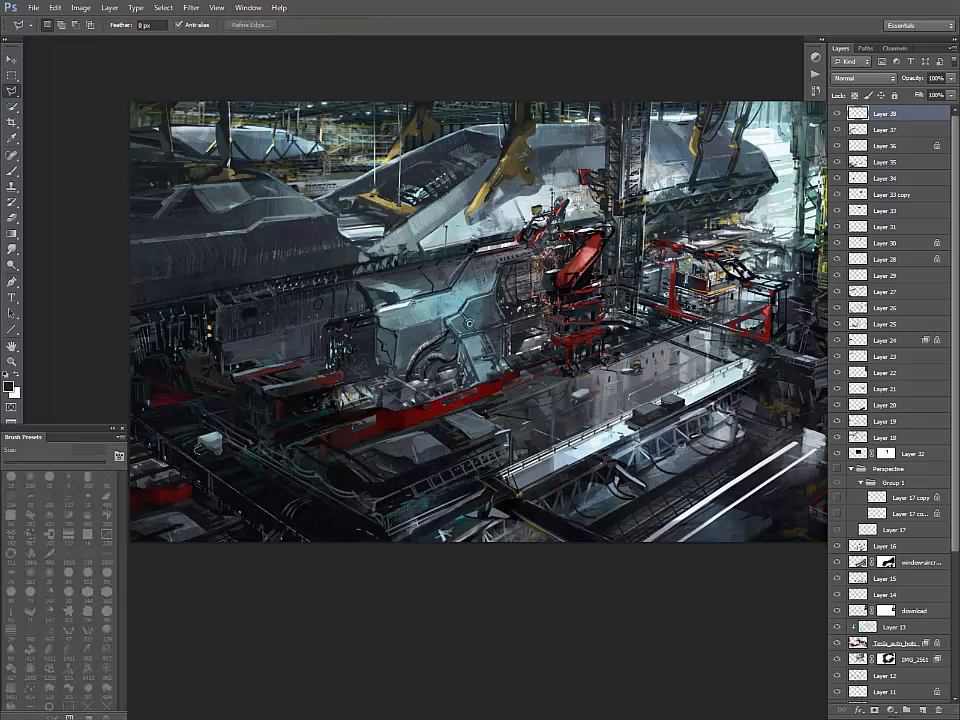
{"action": "left_click_drag", "start_coordinate": [204, 449], "coordinate": [224, 453]}
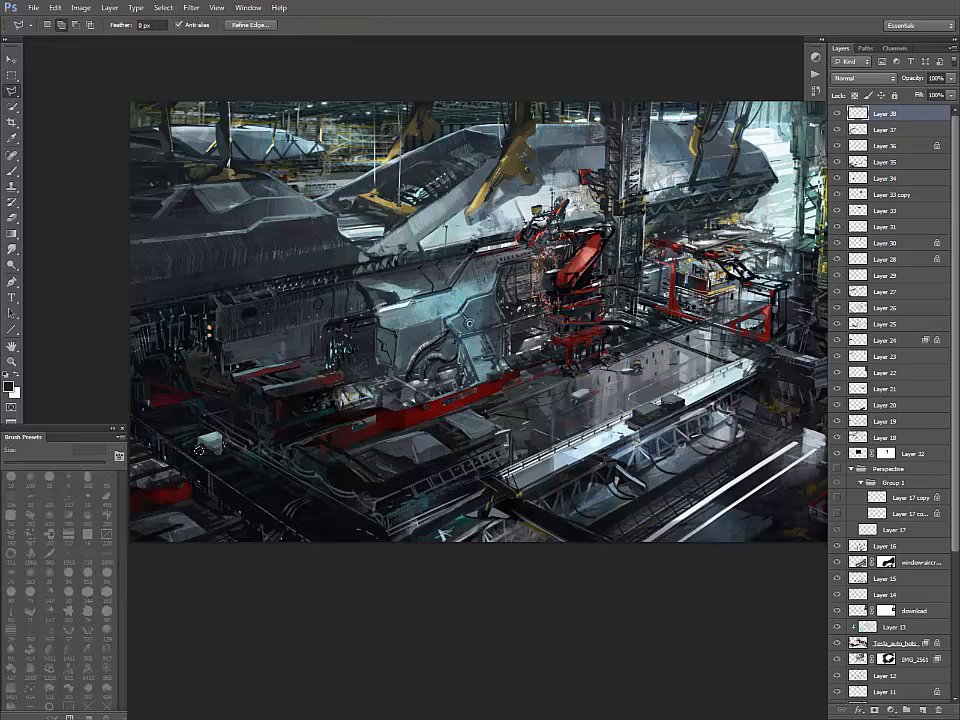
{"action": "key", "text": "b"}
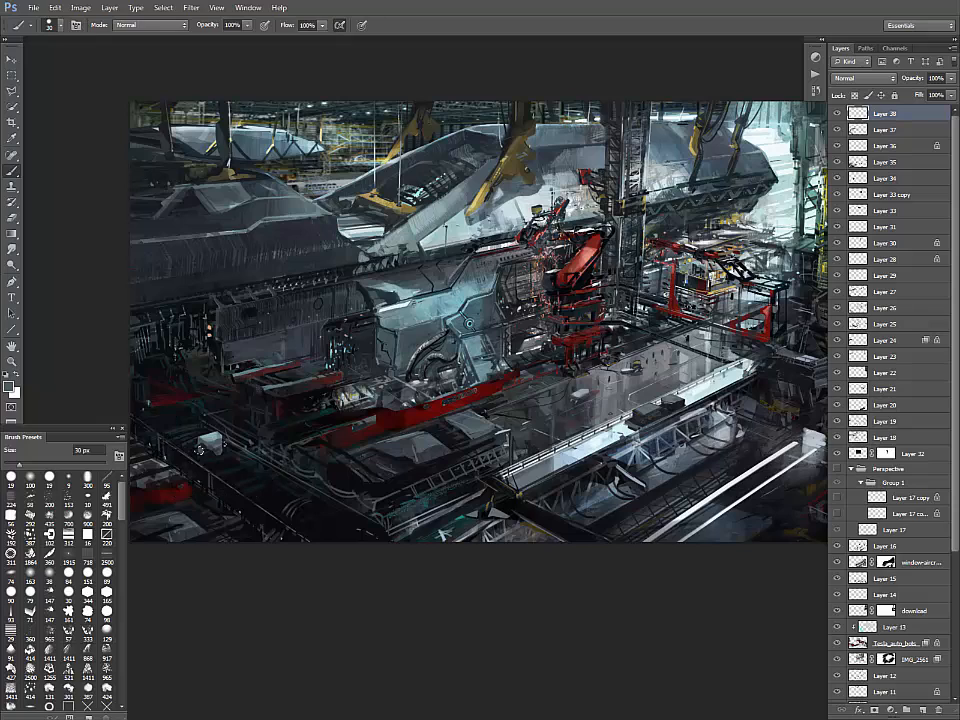
- Lasso small patches below the pale shape, paint them with sampled tones using the 30 px brush, and deselect
{"action": "key", "text": "l"}
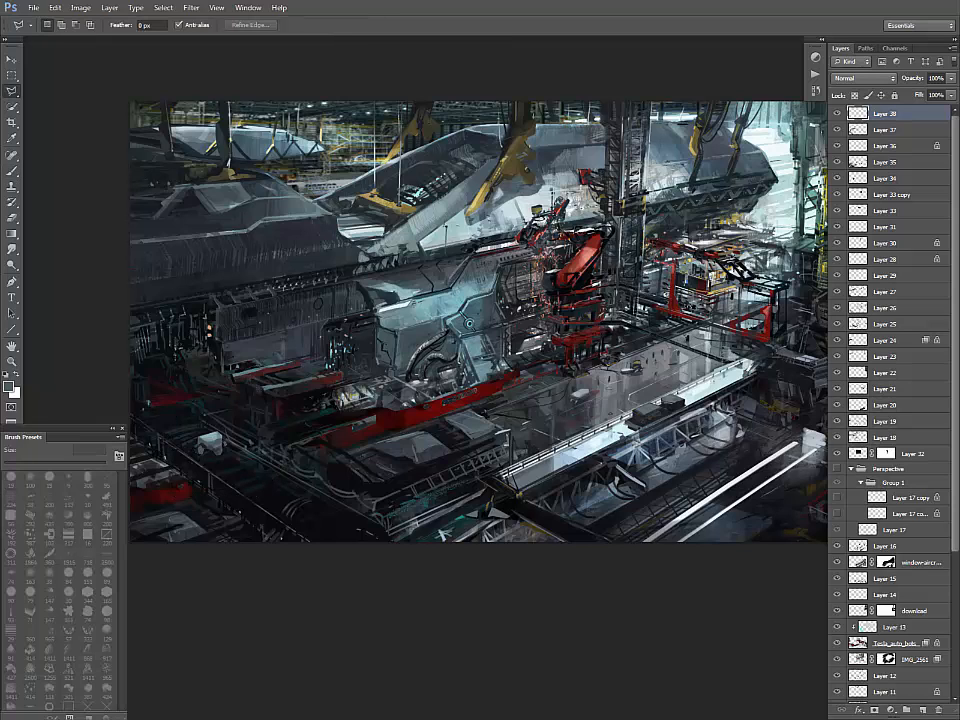
{"action": "left_click", "coordinate": [156, 344]}
{"action": "key", "text": "b"}
{"action": "key", "text": "ctrl+plus"}
{"action": "key", "text": "ctrl+plus"}
{"action": "left_click_drag", "start_coordinate": [240, 440], "coordinate": [658, 344]}
{"action": "left_click", "coordinate": [360, 407], "text": "alt"}
{"action": "left_click_drag", "start_coordinate": [347, 447], "coordinate": [338, 470]}
{"action": "left_click", "coordinate": [356, 447], "text": "alt"}
{"action": "left_click", "coordinate": [354, 450], "text": "alt"}
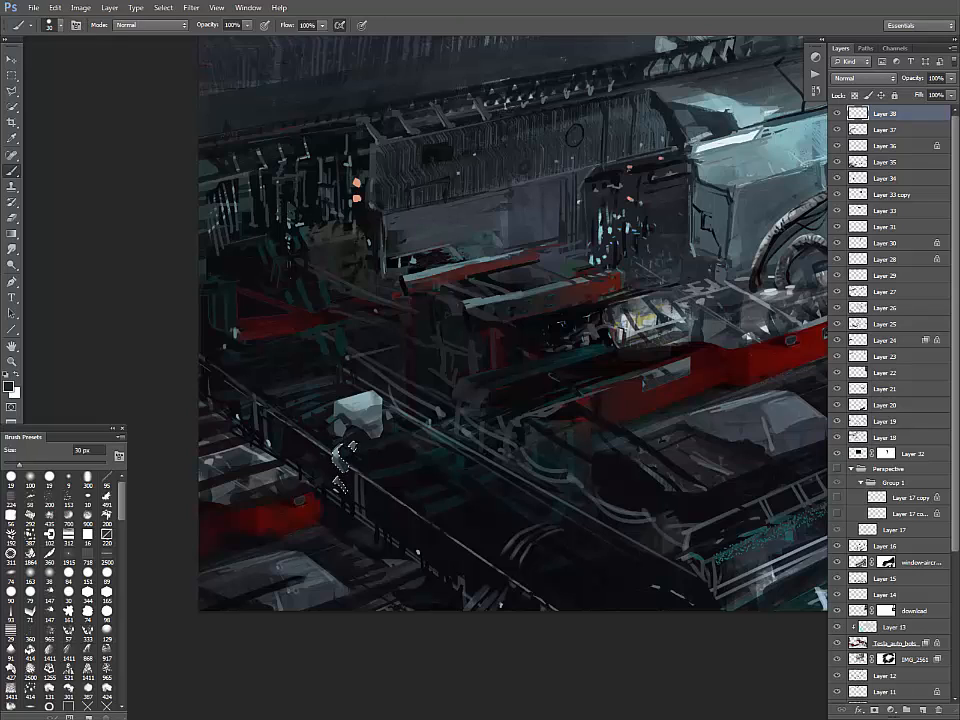
{"action": "key", "text": "ctrl+d"}
- Lasso small patches beside and below the pale robot above the lower-left railing and paint them near-black
{"action": "key", "text": "l"}
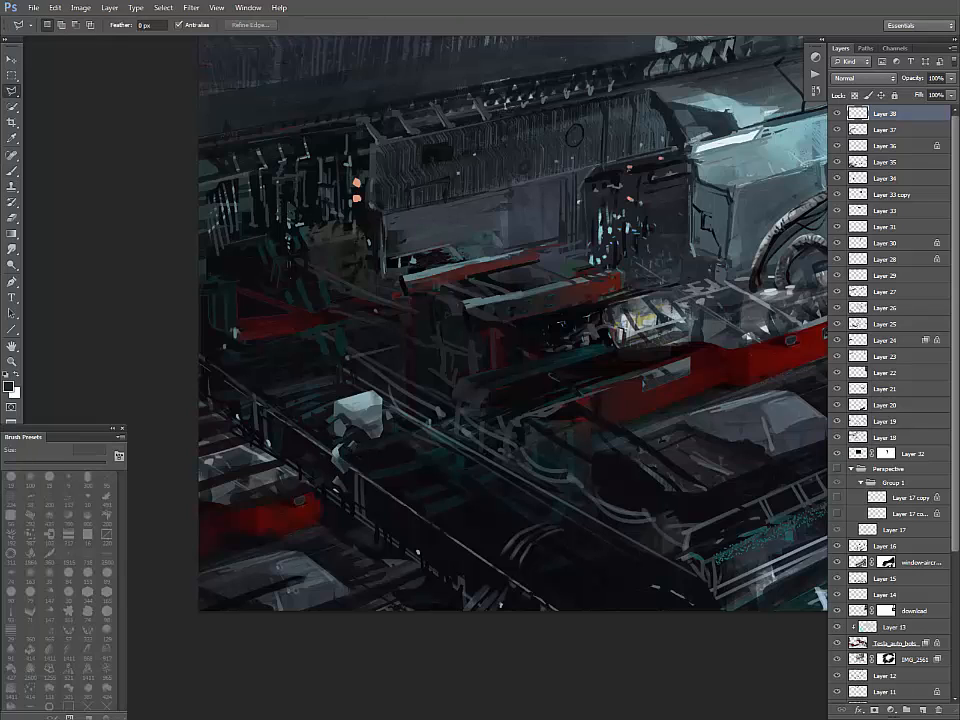
{"action": "mouse_move", "coordinate": [388, 434]}
{"action": "left_mouse_down"}
{"action": "mouse_move", "coordinate": [390, 461]}
{"action": "mouse_move", "coordinate": [398, 457]}
{"action": "mouse_move", "coordinate": [389, 482]}
{"action": "left_mouse_up"}
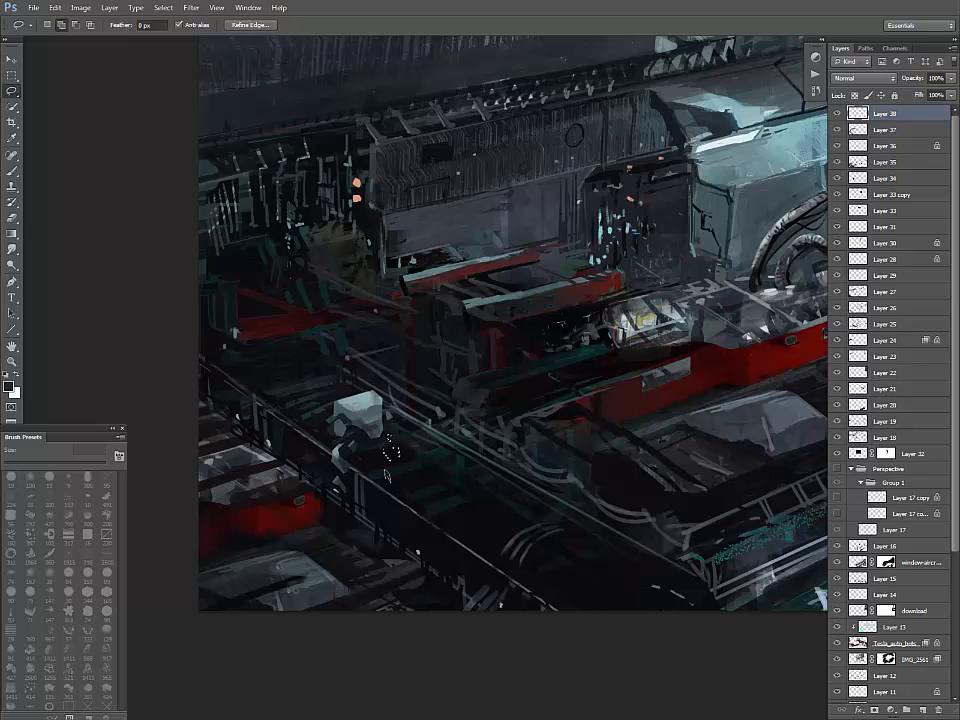
{"action": "key", "text": "b"}
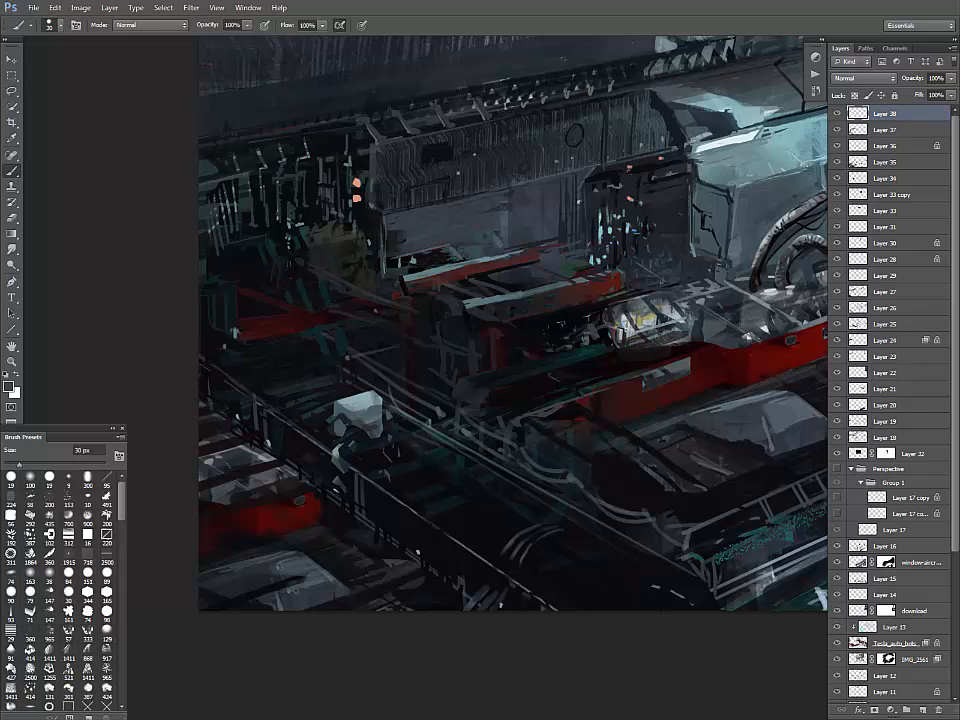
- Paint fine limb and joint details around the pale robot with a hard square brush at 8 px, using sampled dark tones
{"action": "left_click", "coordinate": [88, 536]}
{"action": "left_click", "coordinate": [388, 468], "text": "alt"}
{"action": "key", "text": "bracketleft"}
{"action": "key", "text": "bracketleft"}
{"action": "key", "text": "bracketleft"}
{"action": "key", "text": "bracketleft"}
{"action": "left_click", "coordinate": [358, 408], "text": "alt"}
{"action": "left_click", "coordinate": [266, 324], "text": "alt"}
{"action": "left_click_drag", "start_coordinate": [289, 330], "coordinate": [287, 340]}
{"action": "left_click_drag", "start_coordinate": [388, 436], "coordinate": [393, 429]}
{"action": "left_click_drag", "start_coordinate": [332, 423], "coordinate": [346, 429]}
{"action": "left_click", "coordinate": [342, 420], "text": "alt"}
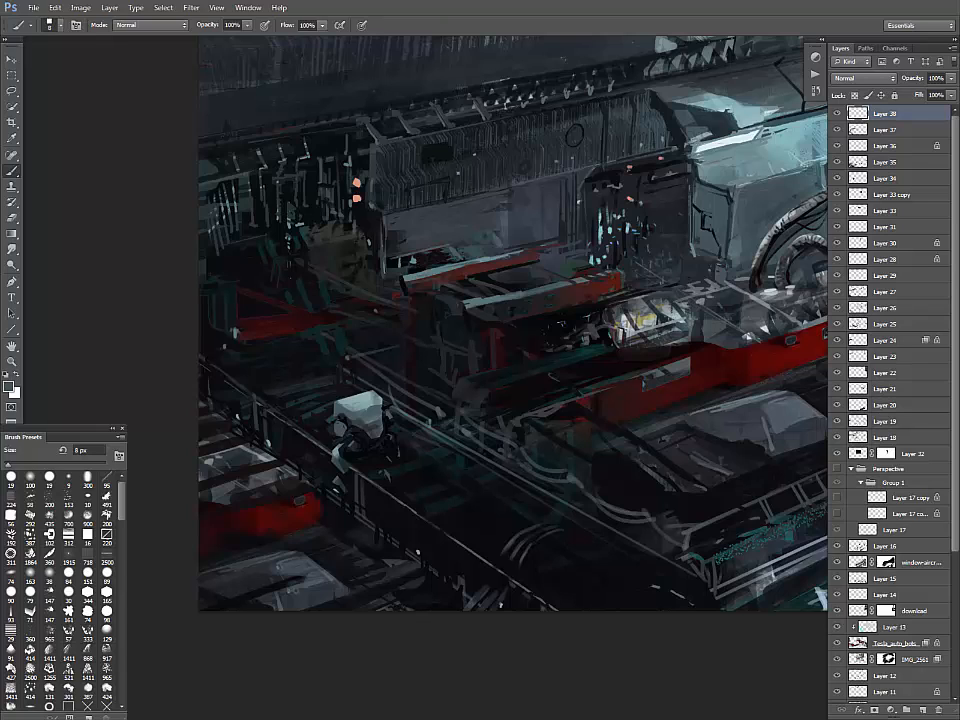
- Paint a small number marking on the robot's pale front face with sampled grey-blue tones
{"action": "left_click", "coordinate": [342, 420], "text": "alt"}
{"action": "left_click", "coordinate": [368, 405], "text": "alt"}
{"action": "left_click", "coordinate": [346, 396], "text": "alt"}
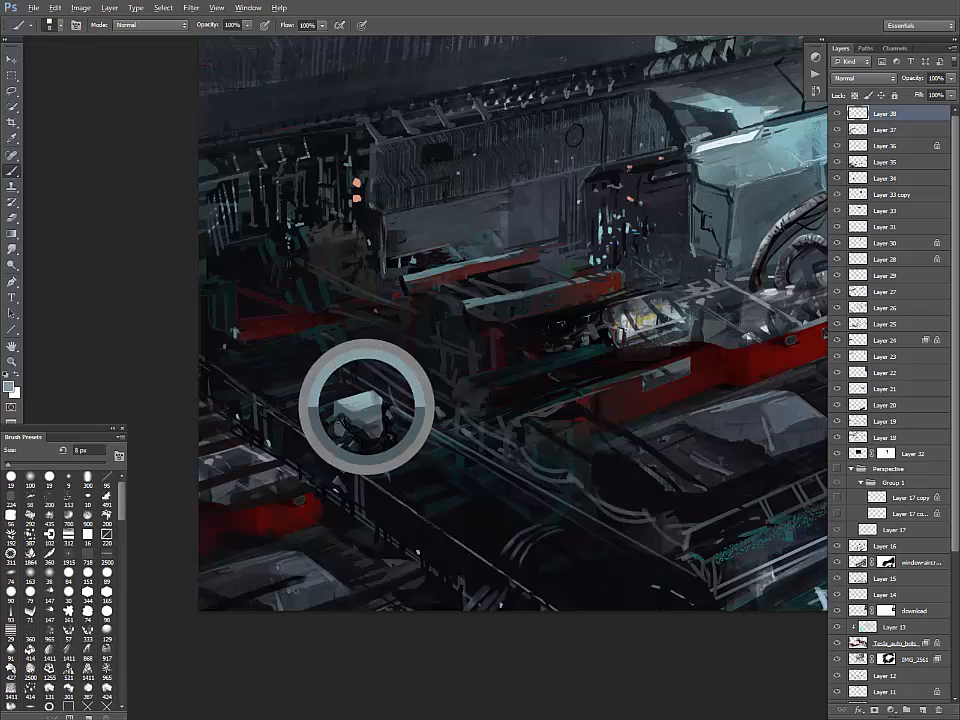
{"action": "left_click", "coordinate": [265, 458], "text": "alt"}
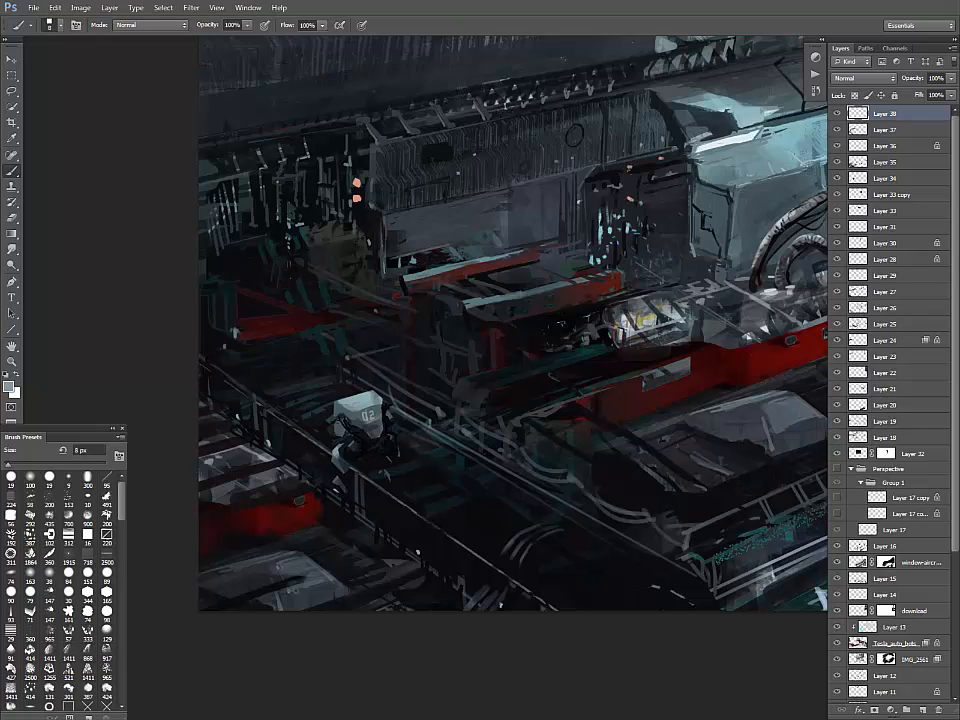
{"action": "left_click", "coordinate": [365, 408], "text": "alt"}
{"action": "left_click_drag", "start_coordinate": [363, 411], "coordinate": [368, 411]}
- Add small yellow accents along the robot head's edge and touch up its lower parts with sampled tones
{"action": "left_click", "coordinate": [647, 320], "text": "alt"}
{"action": "left_click", "coordinate": [262, 310], "text": "alt"}
{"action": "left_click", "coordinate": [640, 316], "text": "alt"}
{"action": "left_click", "coordinate": [256, 341], "text": "alt"}
{"action": "left_click", "coordinate": [343, 455], "text": "alt"}
{"action": "left_click", "coordinate": [350, 456], "text": "alt"}
{"action": "left_click", "coordinate": [345, 466], "text": "alt"}
{"action": "key", "text": "ctrl+minus"}
{"action": "key", "text": "ctrl+minus"}
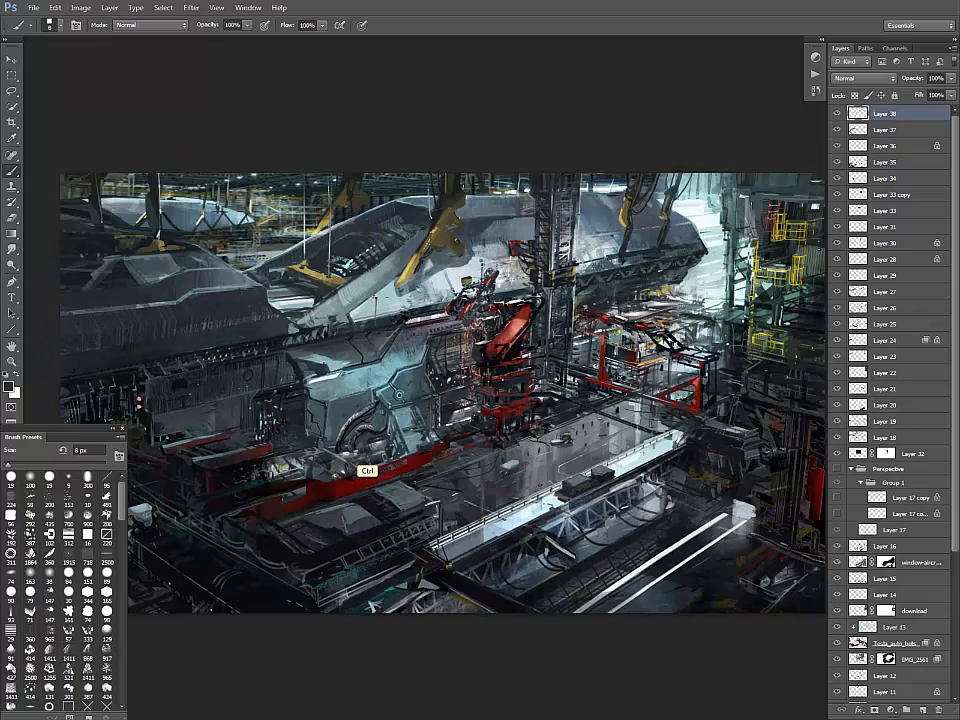
{"action": "left_click_drag", "start_coordinate": [352, 456], "coordinate": [496, 425]}
{"action": "key", "text": "v"}
{"action": "mouse_move", "coordinate": [292, 485]}
{"action": "left_mouse_down"}
{"action": "mouse_move", "coordinate": [312, 483]}
{"action": "mouse_move", "coordinate": [306, 498]}
{"action": "mouse_move", "coordinate": [326, 519]}
{"action": "mouse_move", "coordinate": [321, 507]}
{"action": "left_mouse_up"}
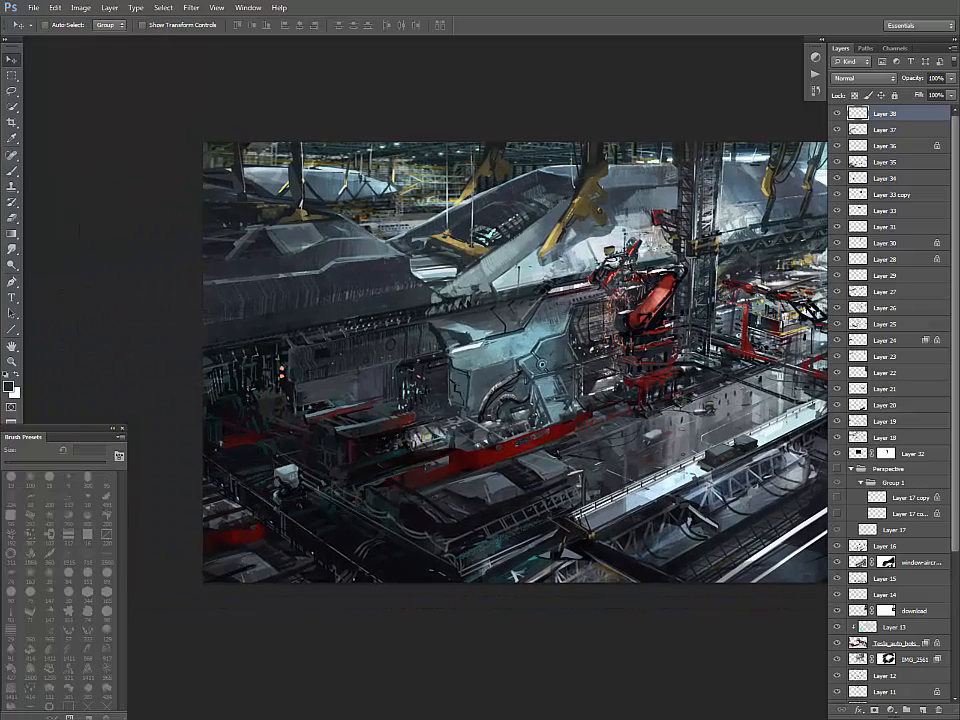
{"action": "key", "text": "b"}
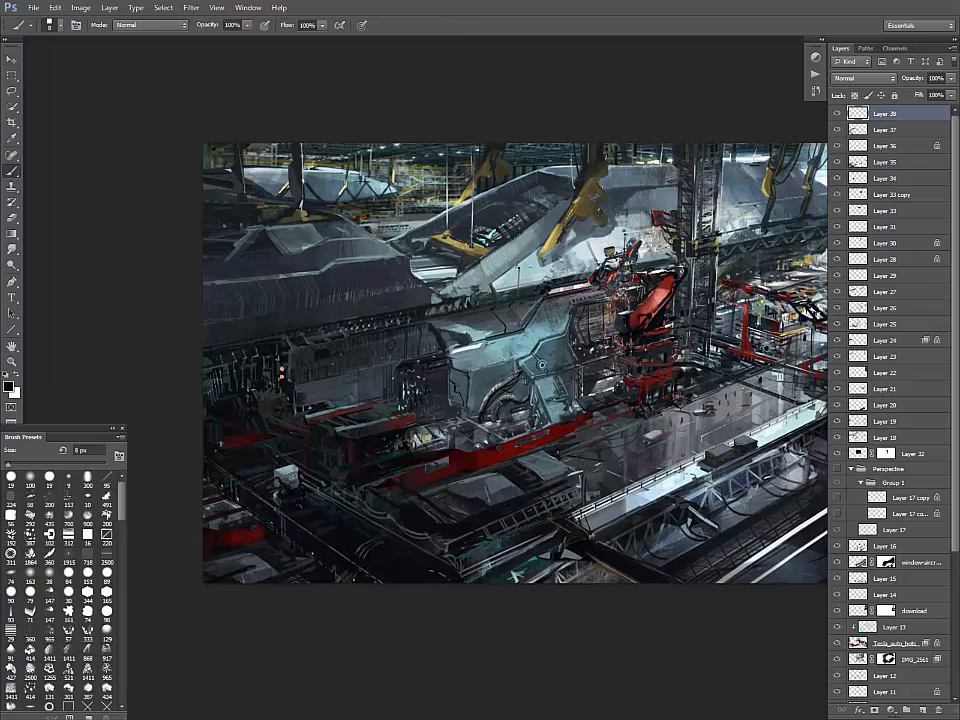
- Lasso a small patch just below the lower-left robot and paint it with a dark tone
{"action": "key", "text": "ctrl+plus"}
{"action": "key", "text": "ctrl+plus"}
{"action": "left_click_drag", "start_coordinate": [310, 440], "coordinate": [609, 379]}
{"action": "key", "text": "l"}
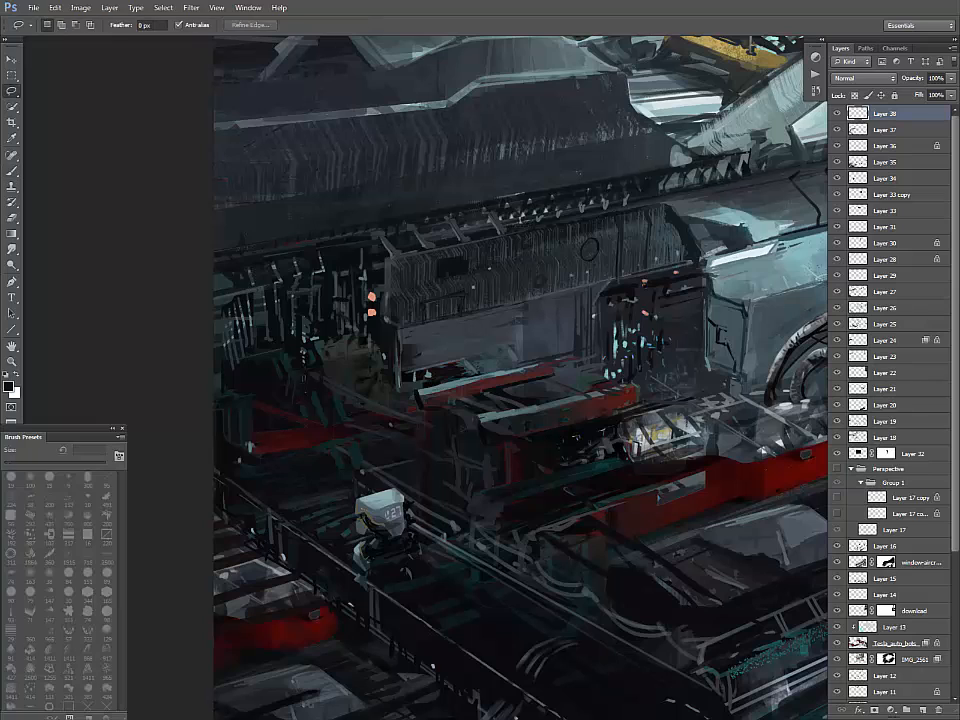
{"action": "key", "text": "b"}
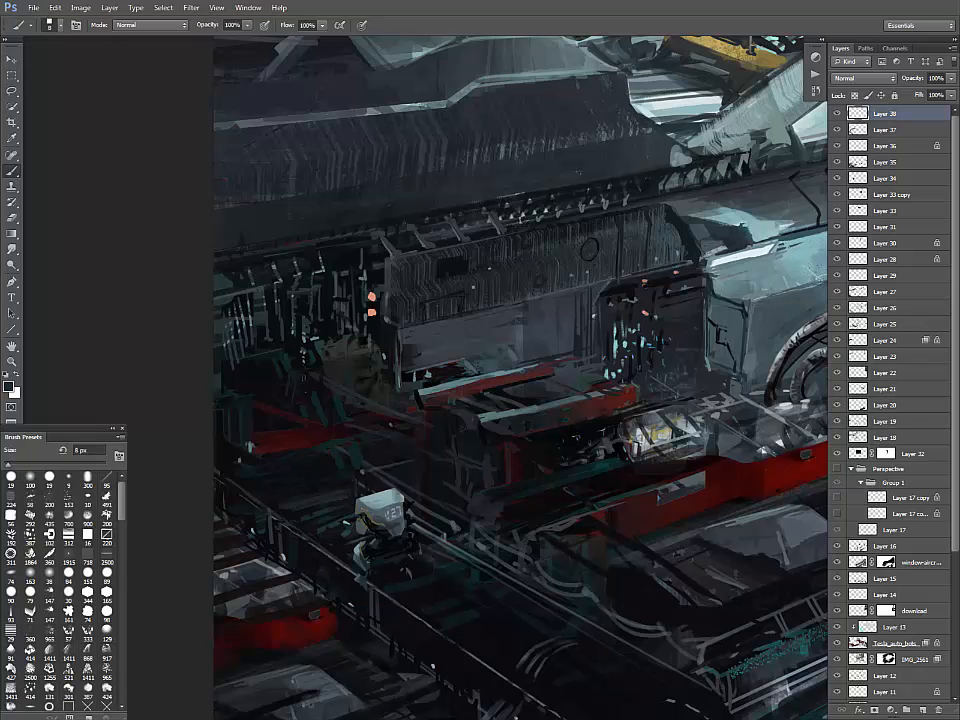
{"action": "key", "text": "ctrl+0"}
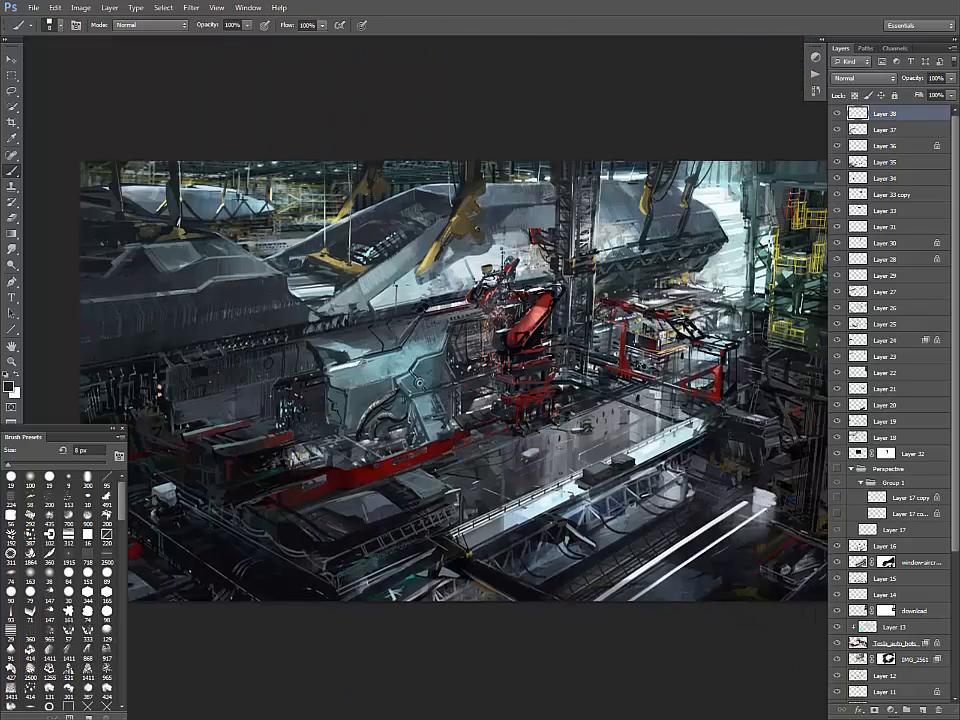
{"action": "mouse_move", "coordinate": [470, 320]}
{"action": "left_mouse_down"}
{"action": "mouse_move", "coordinate": [588, 320]}
{"action": "mouse_move", "coordinate": [572, 328]}
{"action": "left_mouse_up"}
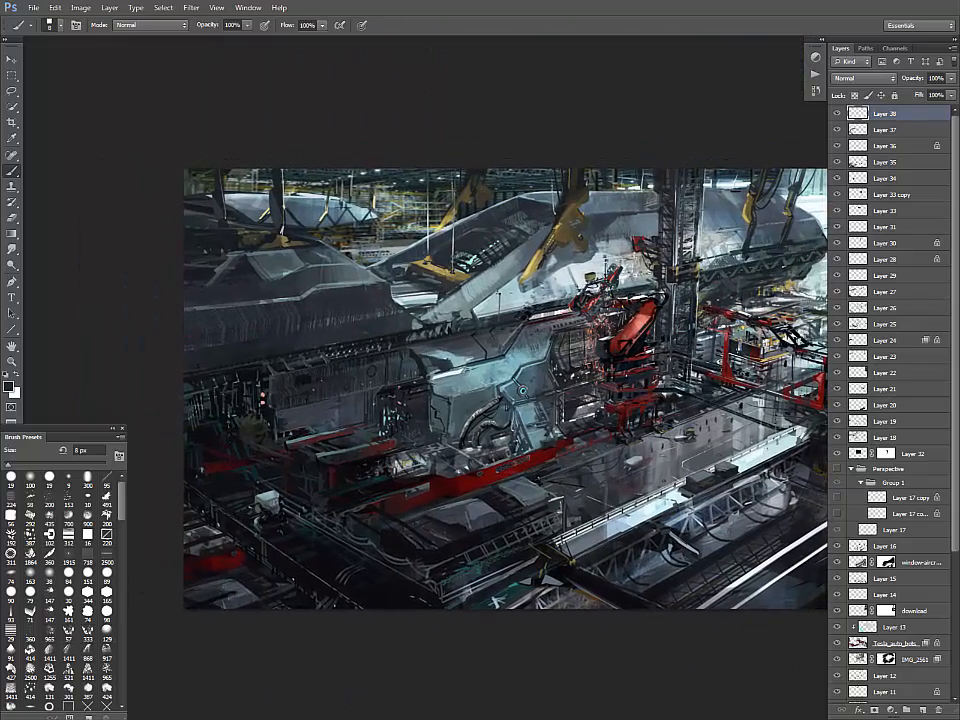
- Duplicate the small robot, place the copy near the end of the red platform and flip it horizontally
{"action": "key", "text": "v"}
{"action": "mouse_move", "coordinate": [291, 513]}
{"action": "left_mouse_down"}
{"action": "mouse_move", "coordinate": [227, 439]}
{"action": "mouse_move", "coordinate": [239, 475]}
{"action": "mouse_move", "coordinate": [366, 570]}
{"action": "mouse_move", "coordinate": [234, 464]}
{"action": "mouse_move", "coordinate": [580, 452]}
{"action": "mouse_move", "coordinate": [605, 462]}
{"action": "mouse_move", "coordinate": [531, 458]}
{"action": "left_mouse_up"}
{"action": "key", "text": "ctrl+t"}
{"action": "key", "text": "Return"}
{"action": "key", "text": "ctrl+t"}
{"action": "right_click", "coordinate": [206, 454]}
{"action": "left_click", "coordinate": [253, 634]}
{"action": "key", "text": "Return"}
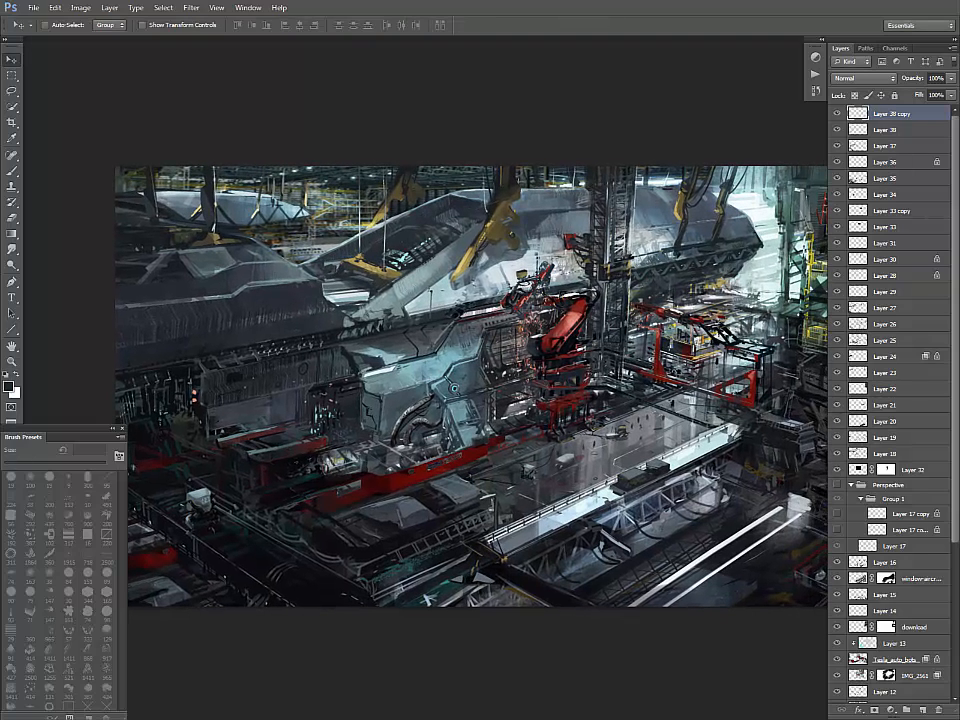
- Flip the robot copy again, shift it onto the hangar floor and scale it down to about 80%
{"action": "key", "text": "ctrl+t"}
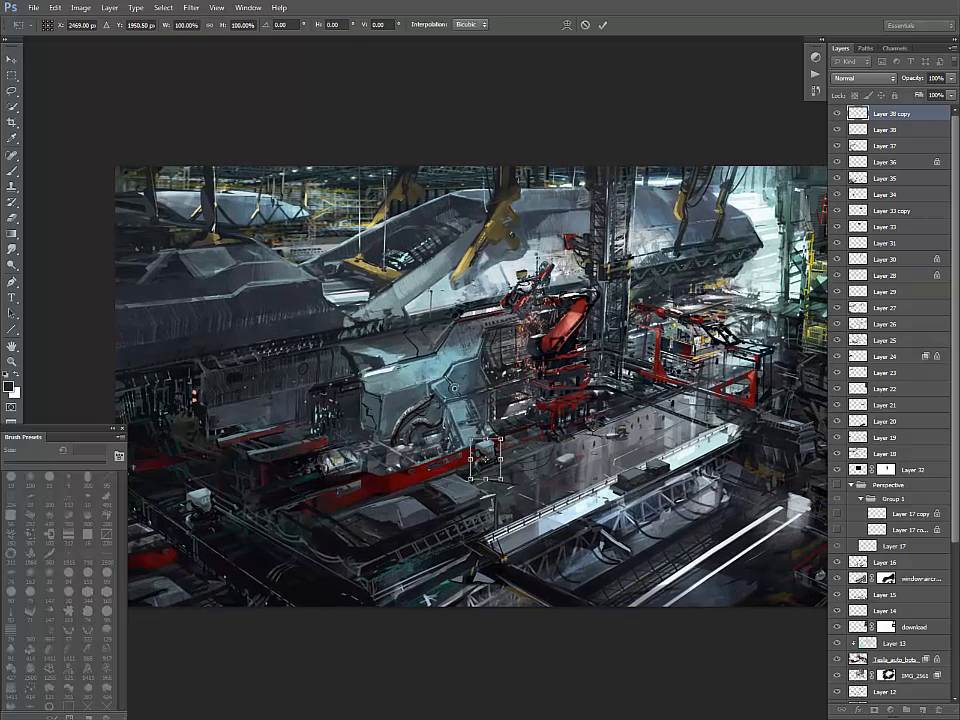
{"action": "right_click", "coordinate": [484, 450]}
{"action": "left_click", "coordinate": [530, 634]}
{"action": "key", "text": "Return"}
{"action": "left_click_drag", "start_coordinate": [487, 462], "coordinate": [538, 456]}
{"action": "key", "text": "ctrl+t"}
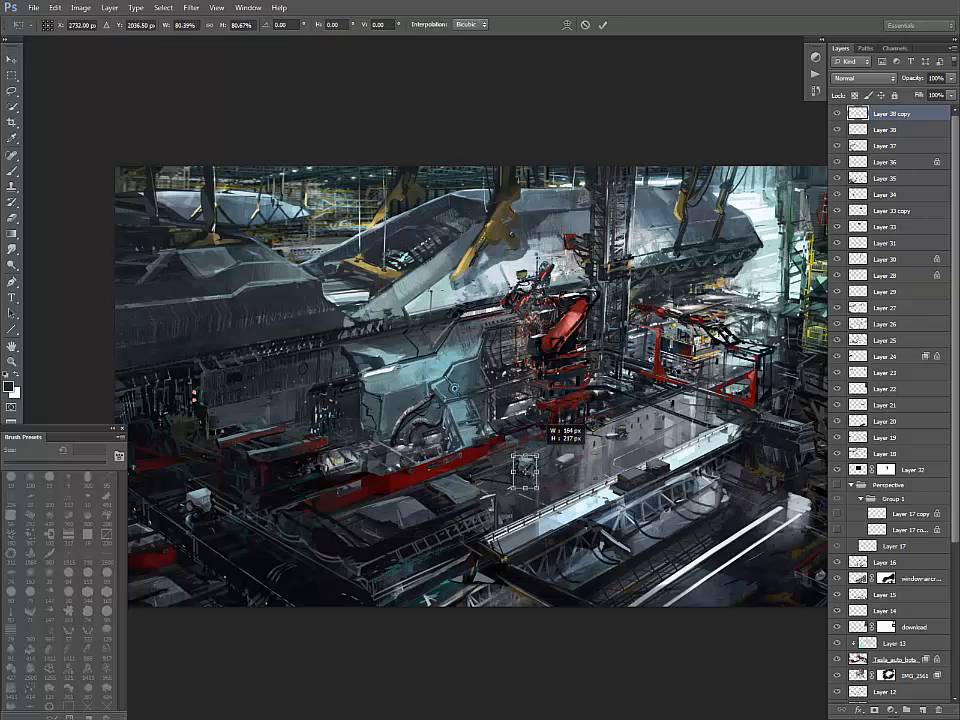
{"action": "key", "text": "Return"}
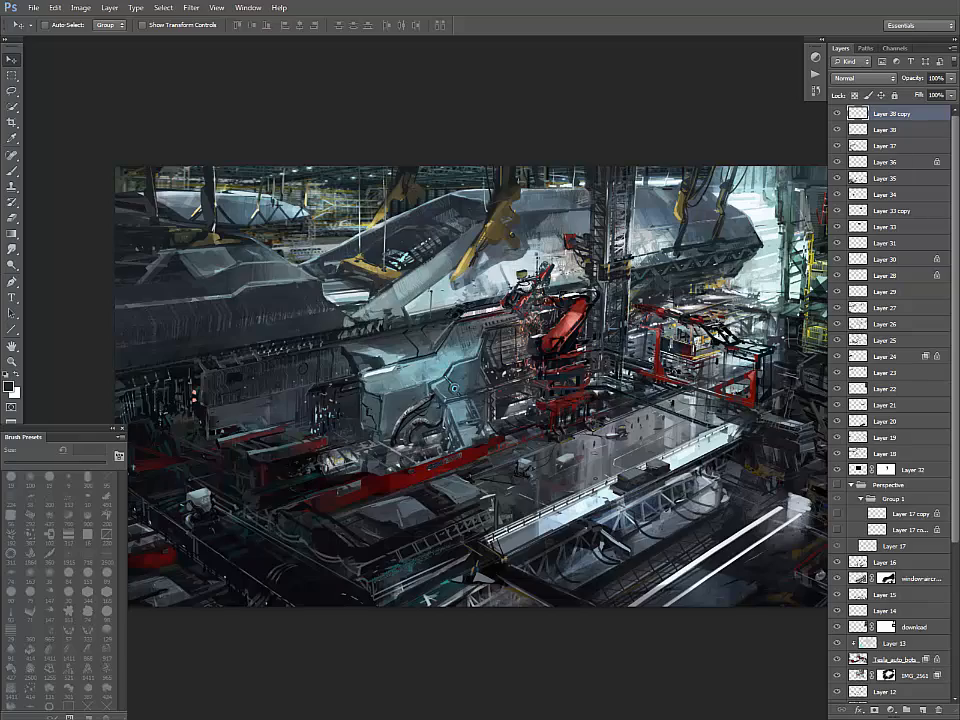
- Darken and refine the copied robot's head and legs with a round brush at about 9 to 10 px, using sampled tones
{"action": "key", "text": "ctrl+plus"}
{"action": "key", "text": "ctrl+plus"}
{"action": "left_click_drag", "start_coordinate": [712, 578], "coordinate": [689, 534]}
{"action": "key", "text": "b"}
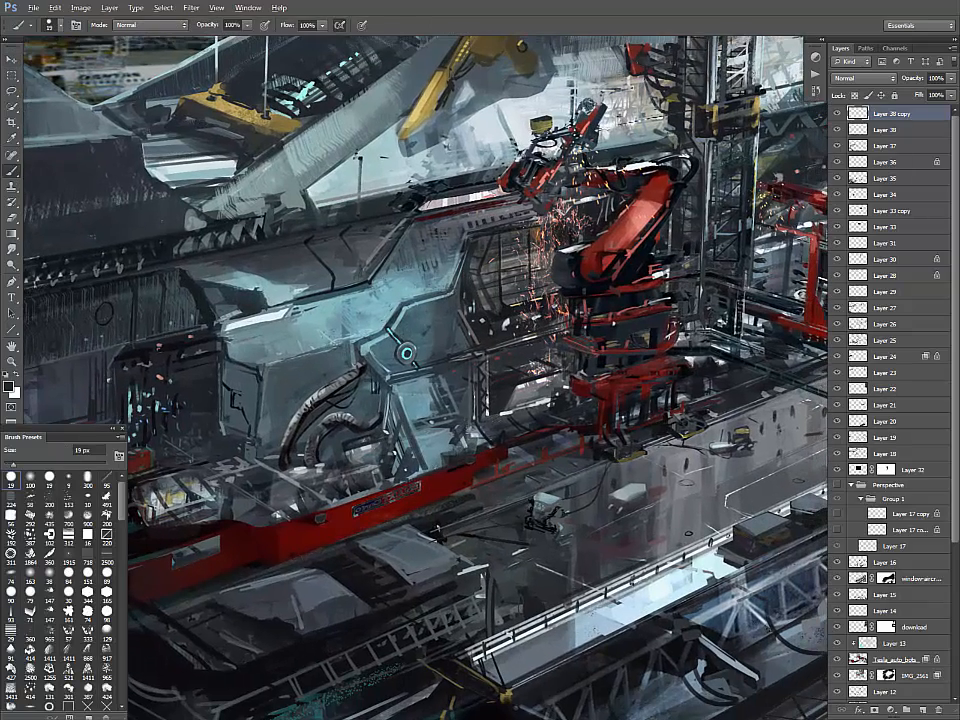
{"action": "key", "text": "bracketleft"}
{"action": "key", "text": "bracketleft"}
{"action": "key", "text": "bracketleft"}
{"action": "key", "text": "bracketleft"}
{"action": "key", "text": "bracketright"}
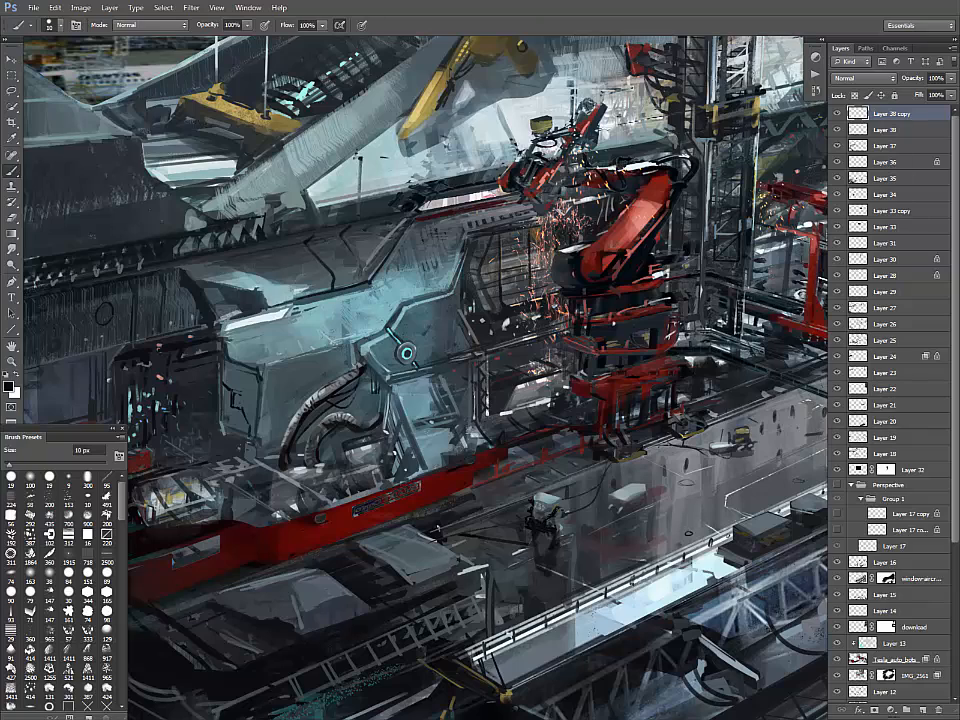
{"action": "key", "text": "bracketleft"}
{"action": "left_click", "coordinate": [408, 374], "text": "alt"}
{"action": "left_click", "coordinate": [421, 386], "text": "alt"}
- Lasso a small rounded head above the copied robot, paint it dark and add a light grey-blue side sampled from the robot
{"action": "key", "text": "l"}
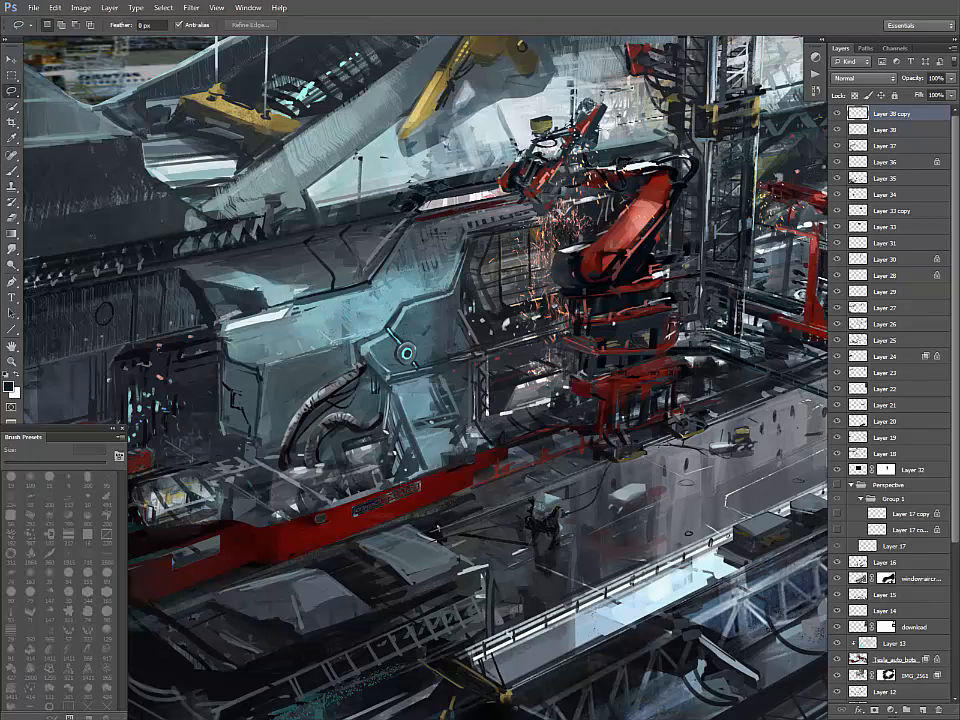
{"action": "key", "text": "b"}
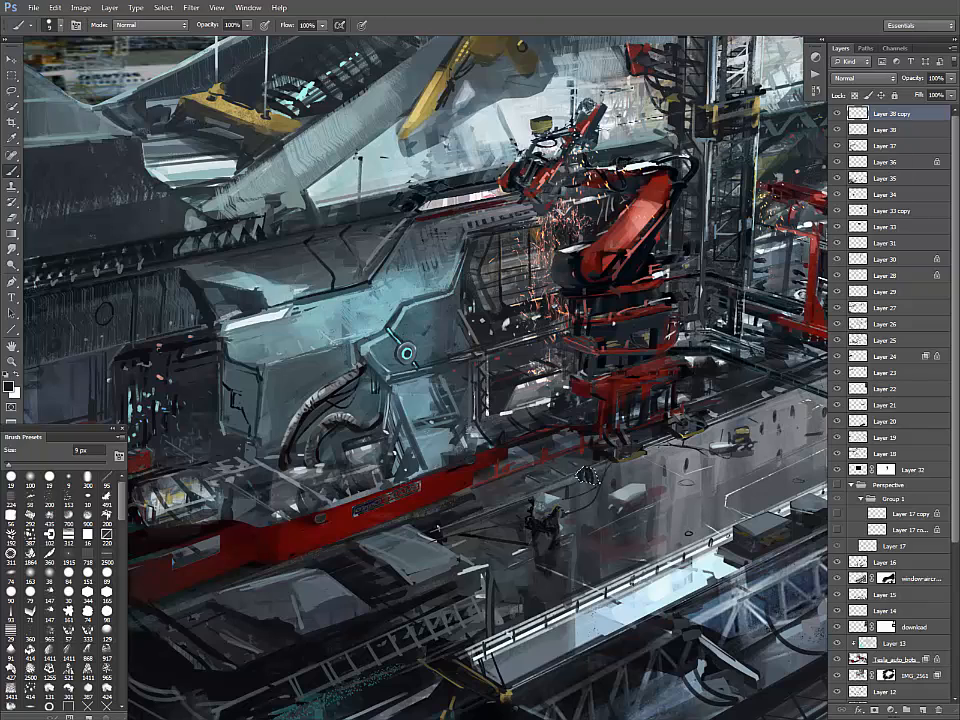
{"action": "key", "text": "l"}
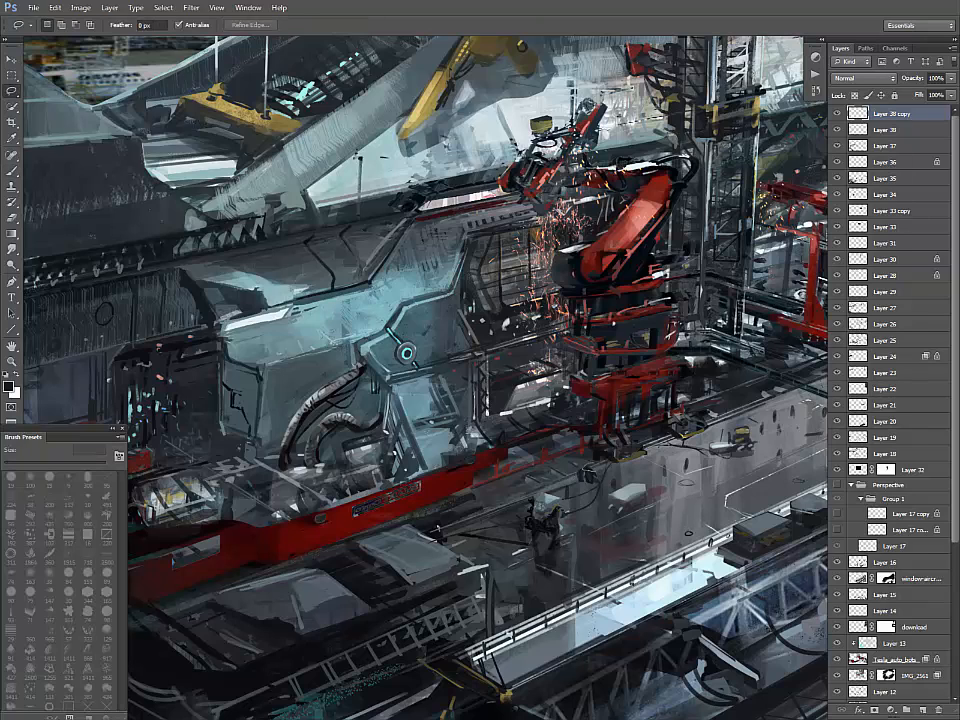
{"action": "key", "text": "b"}
{"action": "left_click", "coordinate": [553, 497], "text": "alt"}
{"action": "left_click", "coordinate": [553, 497], "text": "alt"}
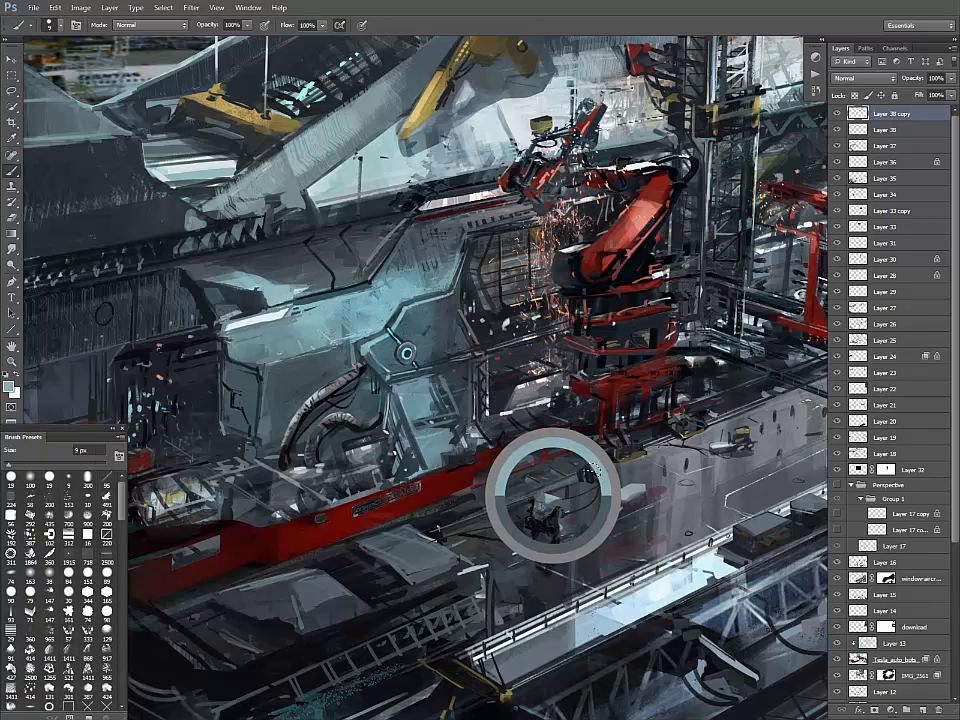
- Lasso small body parts beneath the new robot head and paint them with sampled light and dark tones
{"action": "key", "text": "l"}
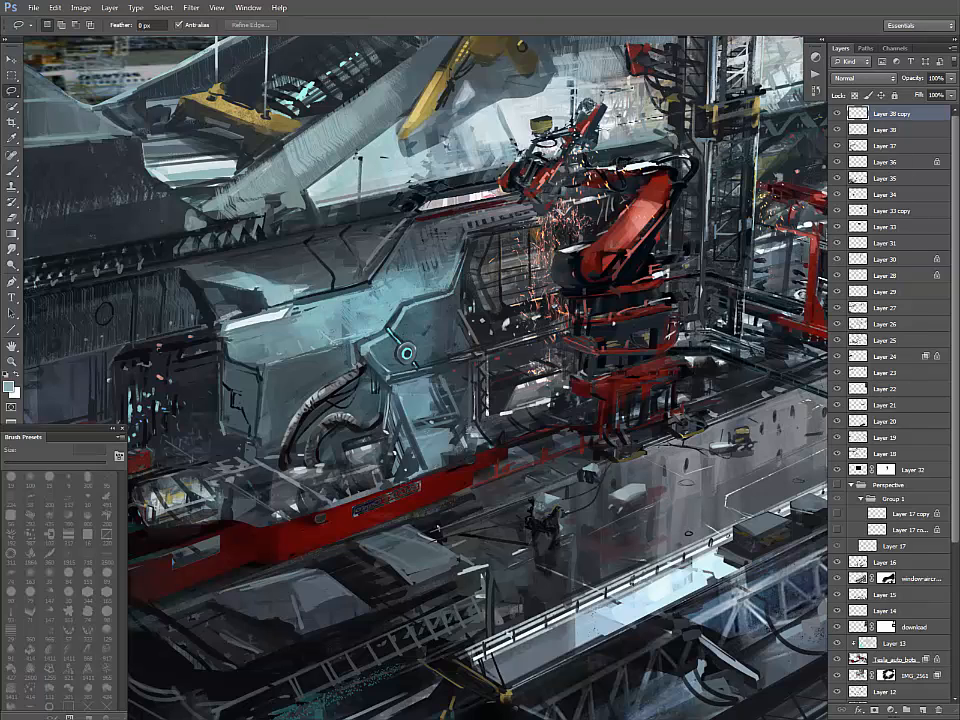
{"action": "left_click_drag", "start_coordinate": [578, 489], "coordinate": [597, 487]}
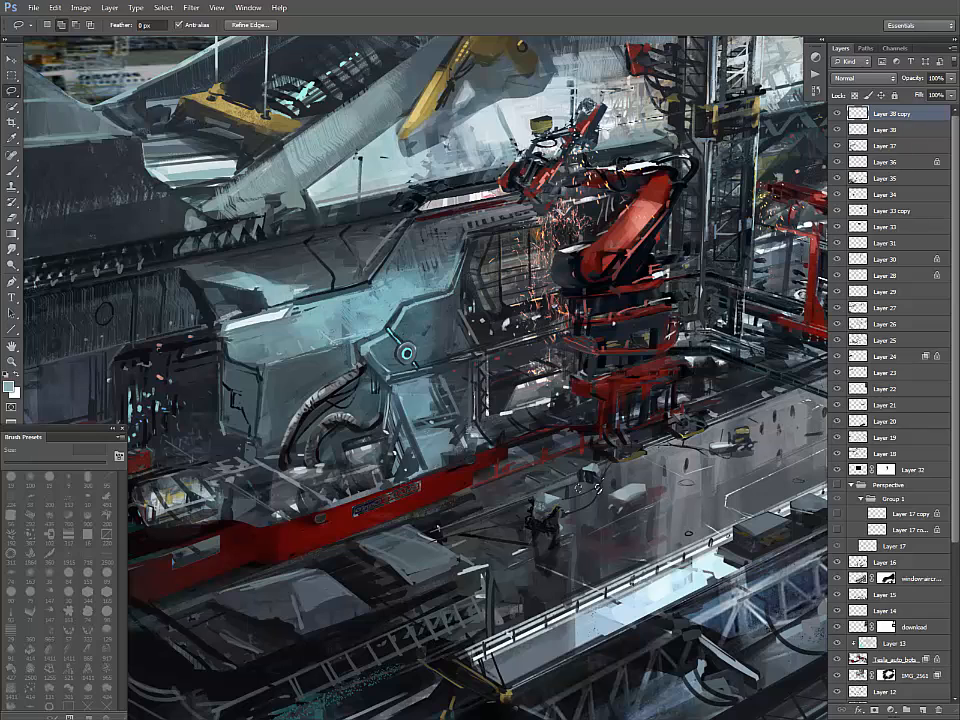
{"action": "key", "text": "b"}
{"action": "left_click", "coordinate": [590, 468], "text": "alt"}
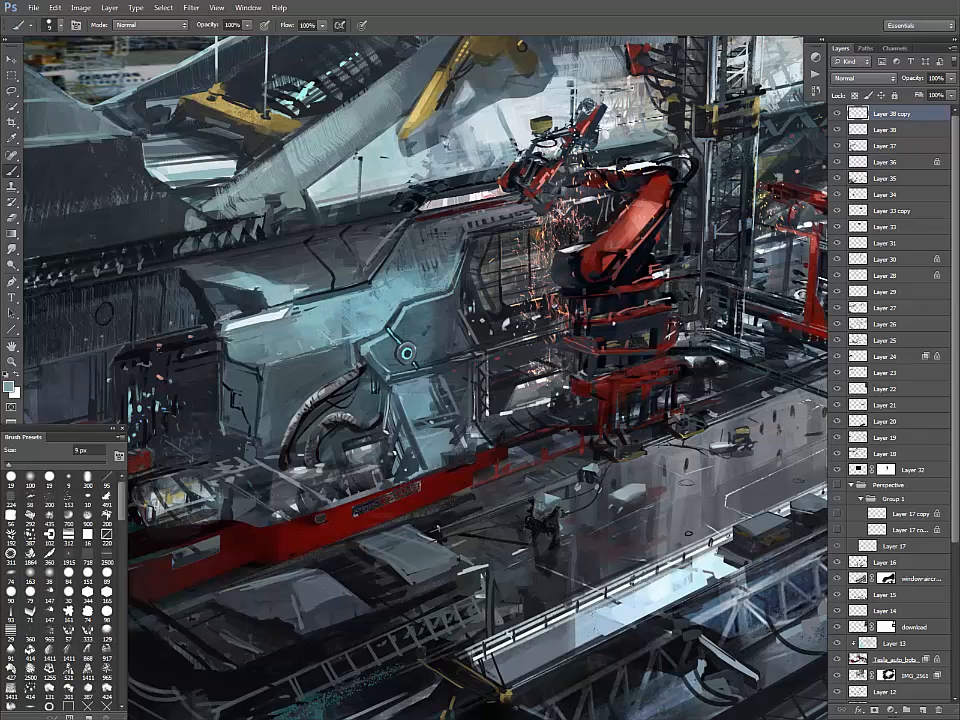
{"action": "key", "text": "l"}
{"action": "key", "text": "b"}
{"action": "left_click", "coordinate": [590, 480], "text": "alt"}
- Lasso small leg shapes below the second floor robot, paint them near-black and deselect
{"action": "key", "text": "l"}
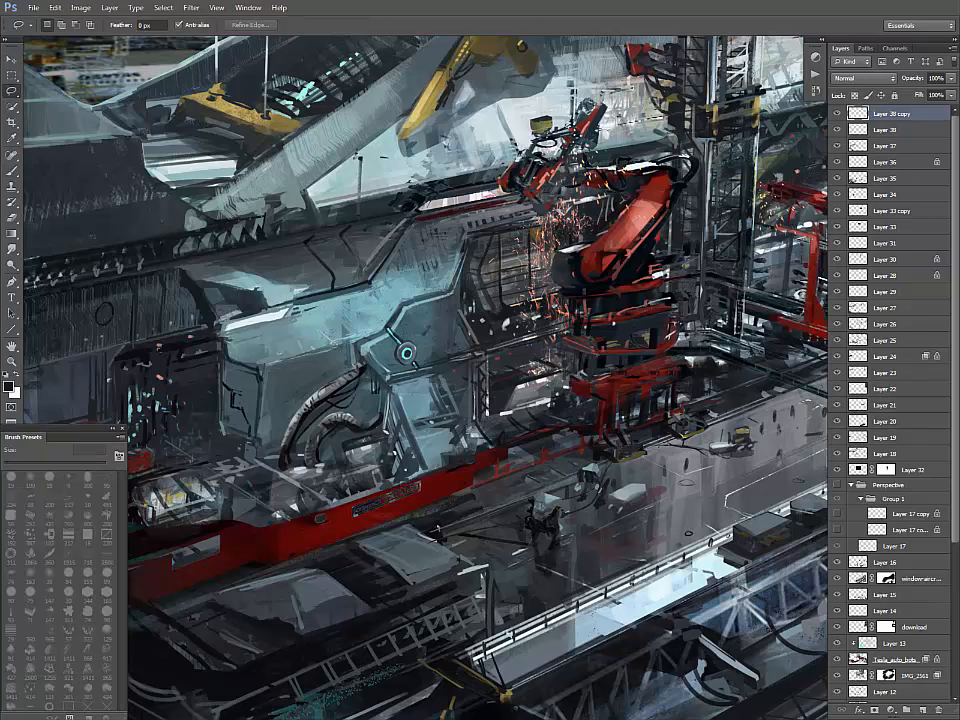
{"action": "left_click_drag", "start_coordinate": [603, 496], "coordinate": [606, 507]}
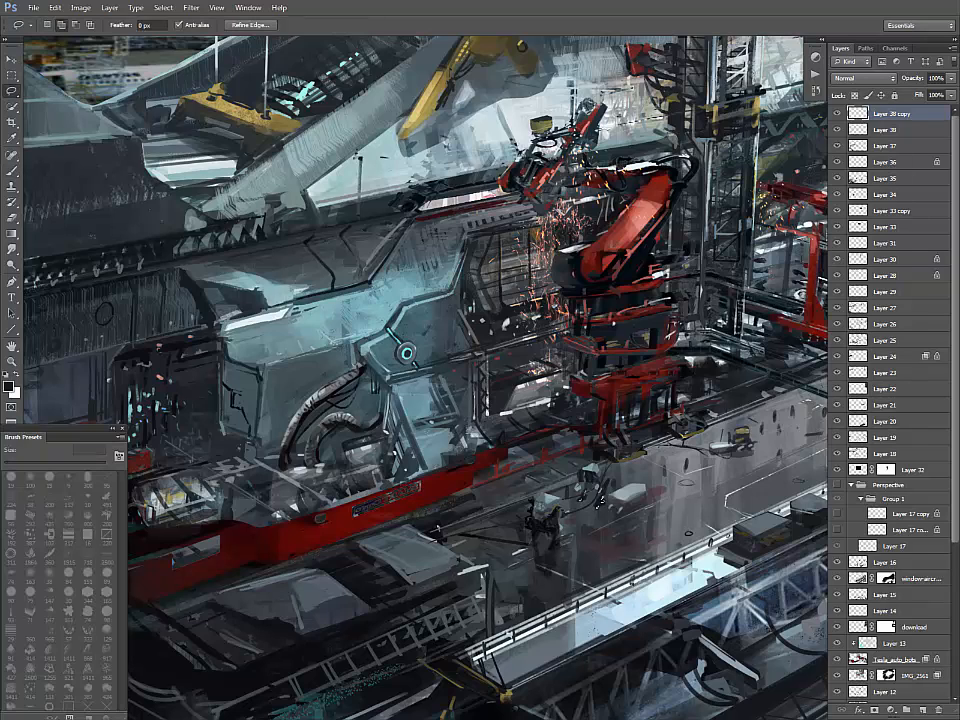
{"action": "key", "text": "b"}
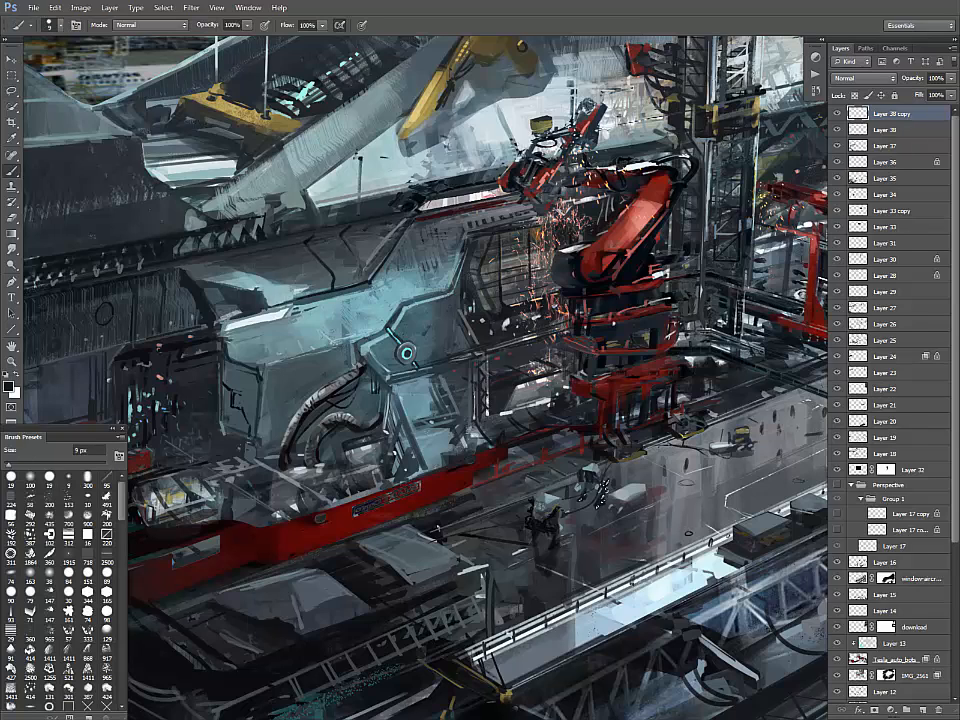
{"action": "key", "text": "ctrl+d"}
- Add fine details to the second floor robot with the round brush at 6 px, using black and sampled tones
{"action": "left_click", "coordinate": [596, 478], "text": "alt"}
{"action": "key", "text": "bracketleft"}
{"action": "key", "text": "bracketleft"}
{"action": "key", "text": "bracketleft"}
{"action": "key", "text": "d"}
{"action": "left_click", "coordinate": [441, 352], "text": "alt"}
{"action": "key", "text": "ctrl+minus"}
{"action": "key", "text": "ctrl+minus"}
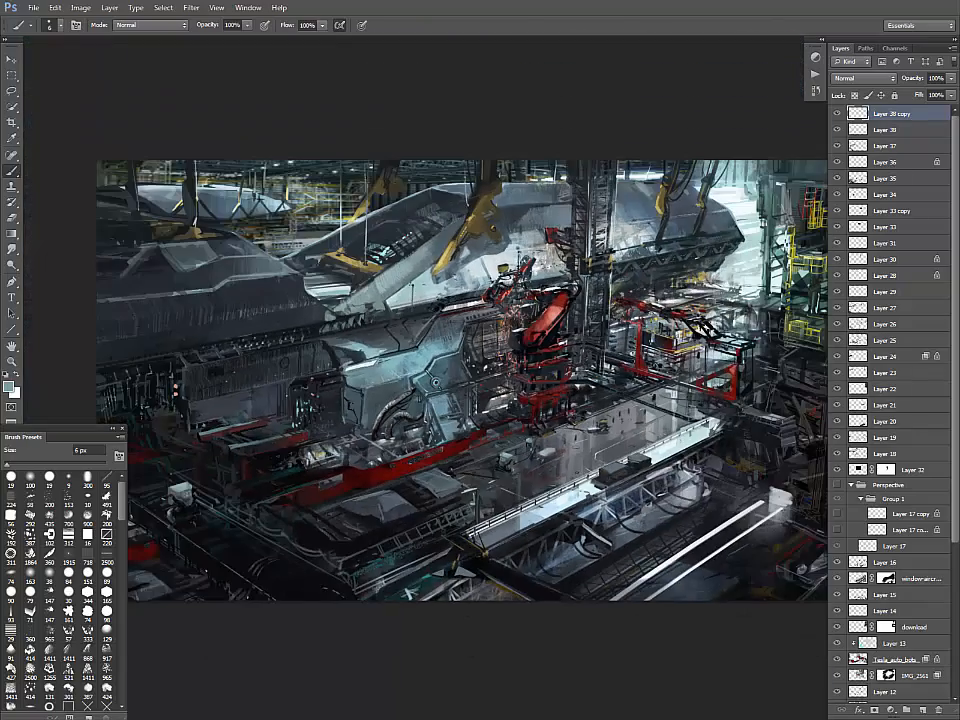
{"action": "left_click_drag", "start_coordinate": [437, 381], "coordinate": [531, 373]}
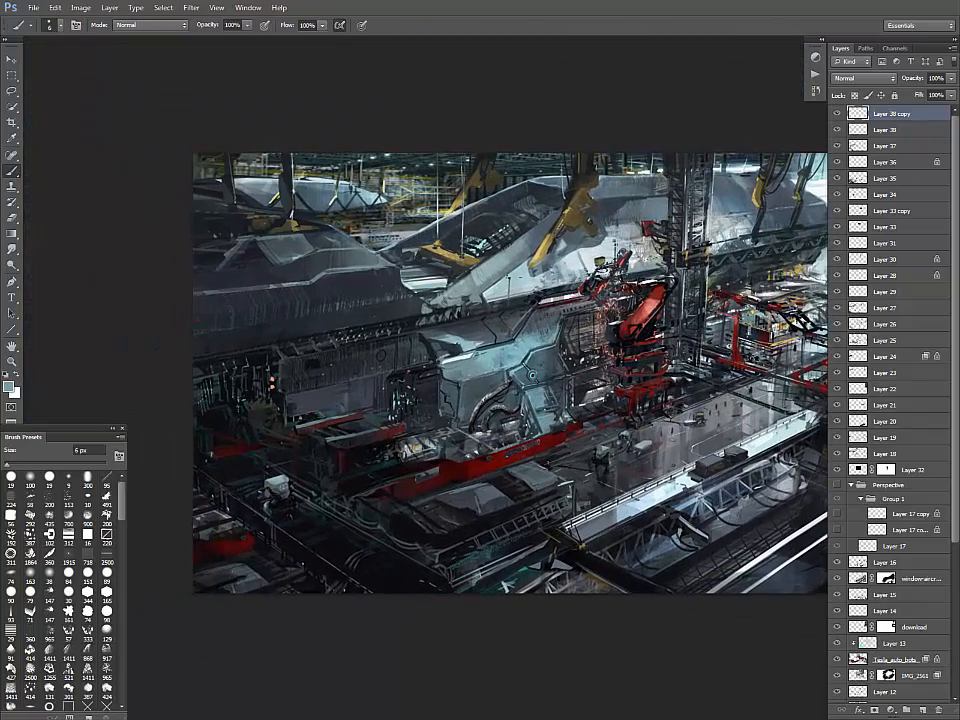
{"action": "left_click", "coordinate": [257, 473], "text": "alt"}
{"action": "left_click_drag", "start_coordinate": [530, 375], "coordinate": [508, 364]}
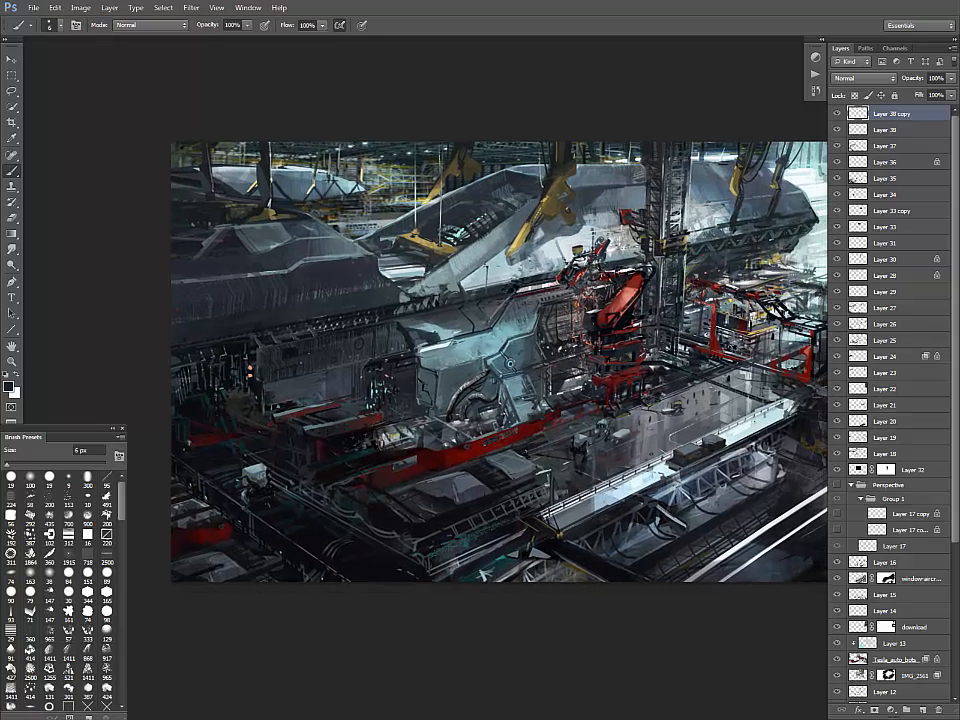
{"action": "left_click", "coordinate": [509, 364], "text": "alt"}
{"action": "mouse_move", "coordinate": [510, 364]}
{"action": "left_mouse_down"}
{"action": "mouse_move", "coordinate": [536, 370]}
{"action": "mouse_move", "coordinate": [459, 352]}
{"action": "mouse_move", "coordinate": [541, 361]}
{"action": "left_mouse_up"}
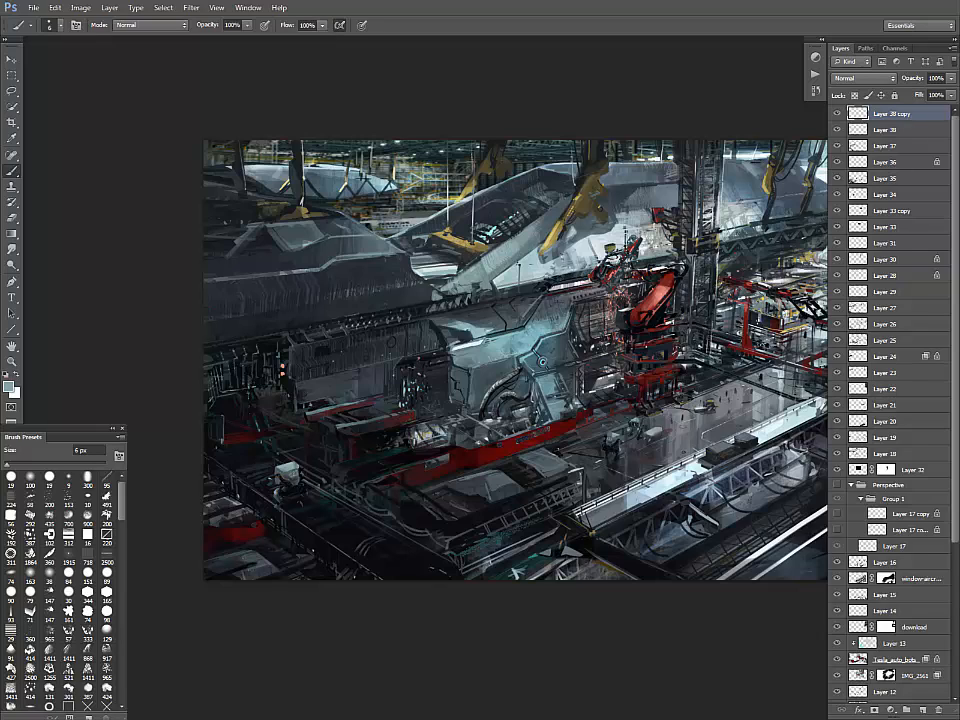
- On a new layer, lasso a small patch beside the foreground robot's head and paint it with a sampled dark tone at 50 px
{"action": "key", "text": "d"}
{"action": "left_click", "coordinate": [922, 710]}
{"action": "left_click", "coordinate": [500, 358], "text": "alt"}
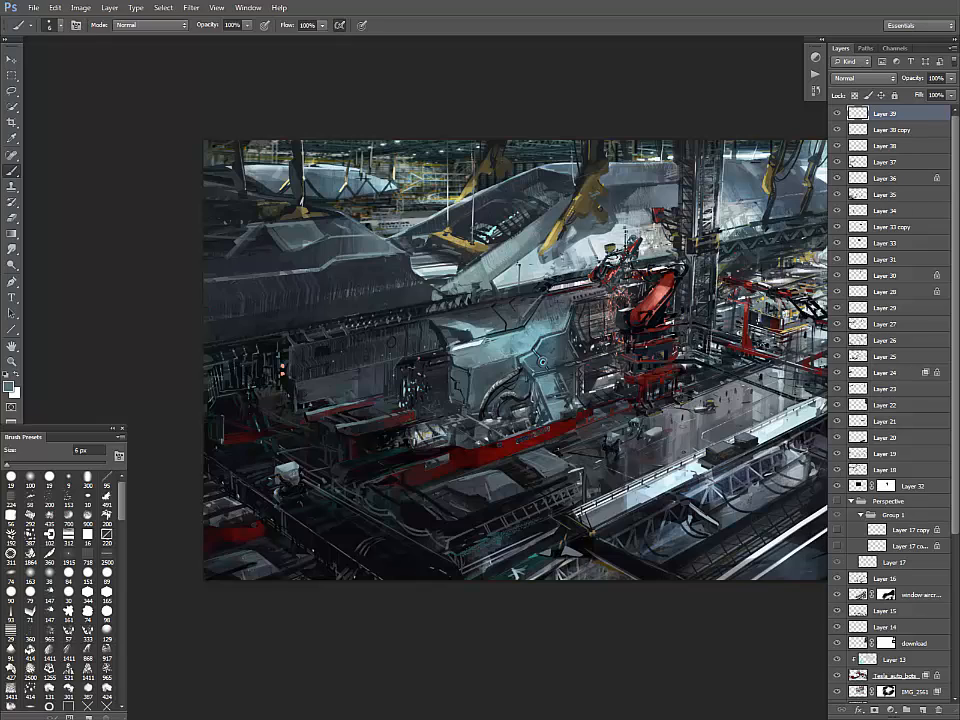
{"action": "key", "text": "d"}
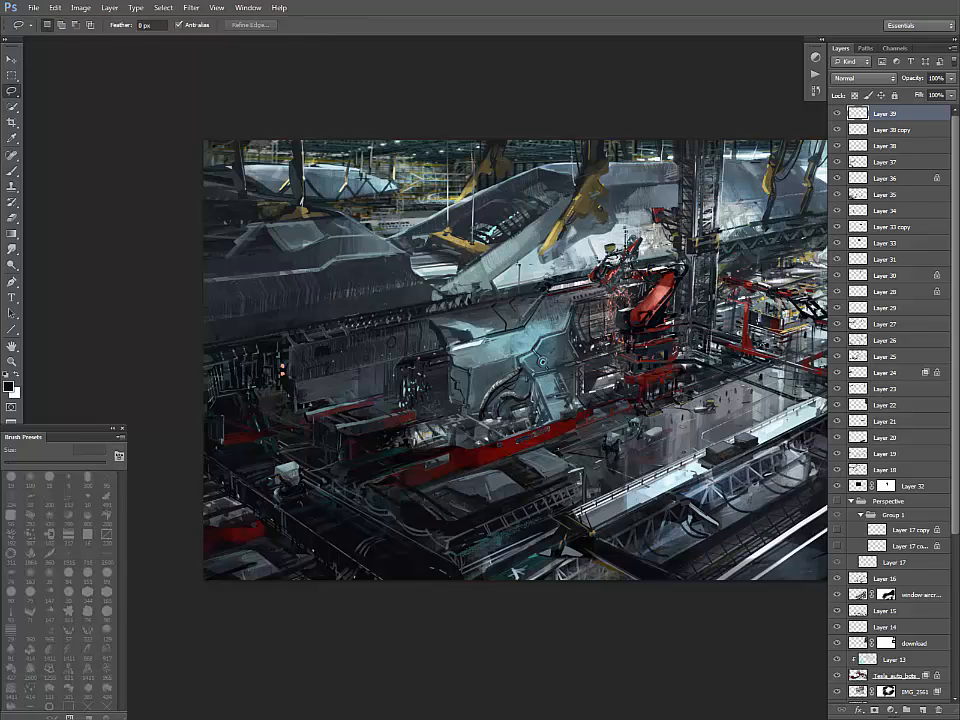
{"action": "key", "text": "bracketright"}
{"action": "key", "text": "bracketright"}
{"action": "key", "text": "bracketright"}
{"action": "key", "text": "bracketright"}
{"action": "key", "text": "bracketright"}
{"action": "key", "text": "bracketright"}
{"action": "key", "text": "bracketright"}
{"action": "key", "text": "bracketright"}
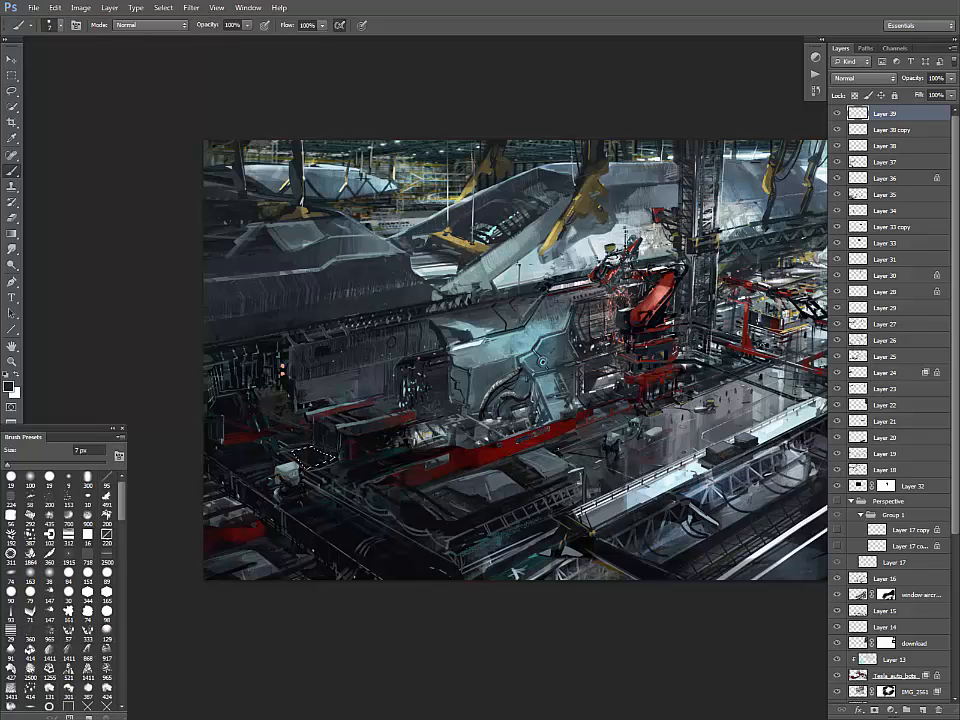
{"action": "left_click", "coordinate": [346, 426], "text": "alt"}
{"action": "key", "text": "ctrl+d"}
{"action": "key", "text": "d"}
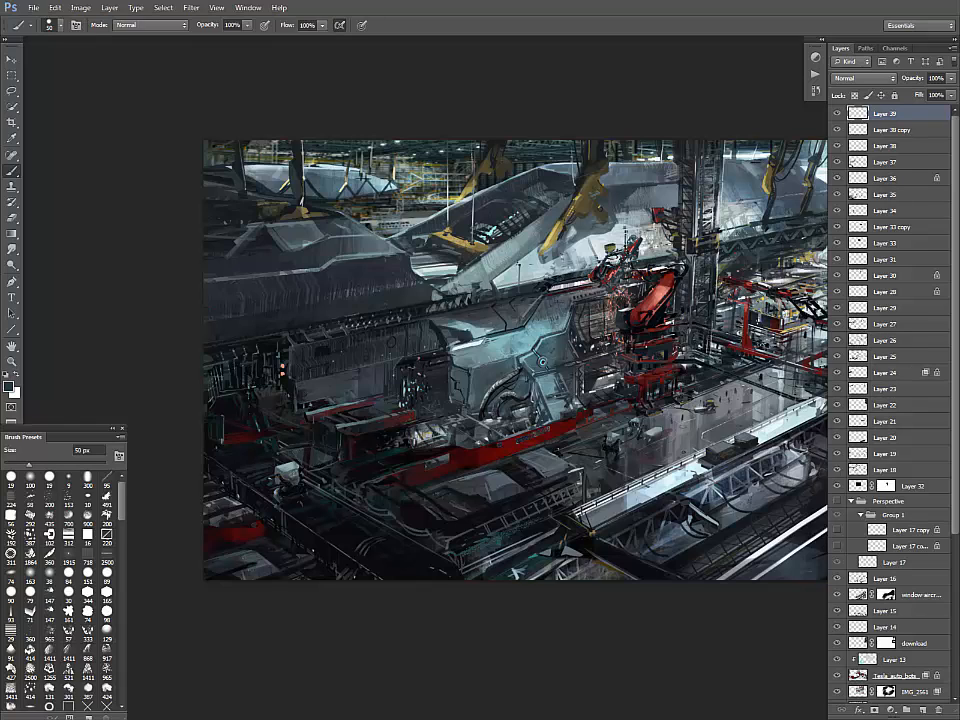
- Lasso an area just below the foreground robot and paint it dark with the round brush at 50 px
{"action": "key", "text": "l"}
{"action": "mouse_move", "coordinate": [286, 509]}
{"action": "left_mouse_down"}
{"action": "mouse_move", "coordinate": [301, 516]}
{"action": "mouse_move", "coordinate": [318, 491]}
{"action": "mouse_move", "coordinate": [318, 551]}
{"action": "left_mouse_up"}
{"action": "key", "text": "b"}
{"action": "mouse_move", "coordinate": [306, 502]}
{"action": "left_mouse_down"}
{"action": "mouse_move", "coordinate": [327, 523]}
{"action": "mouse_move", "coordinate": [314, 547]}
{"action": "mouse_move", "coordinate": [334, 546]}
{"action": "mouse_move", "coordinate": [324, 508]}
{"action": "left_mouse_up"}
- Sample a light grey-blue and add small details beside the foreground robot with the brush reduced to 15 px
{"action": "left_click", "coordinate": [344, 537], "text": "alt"}
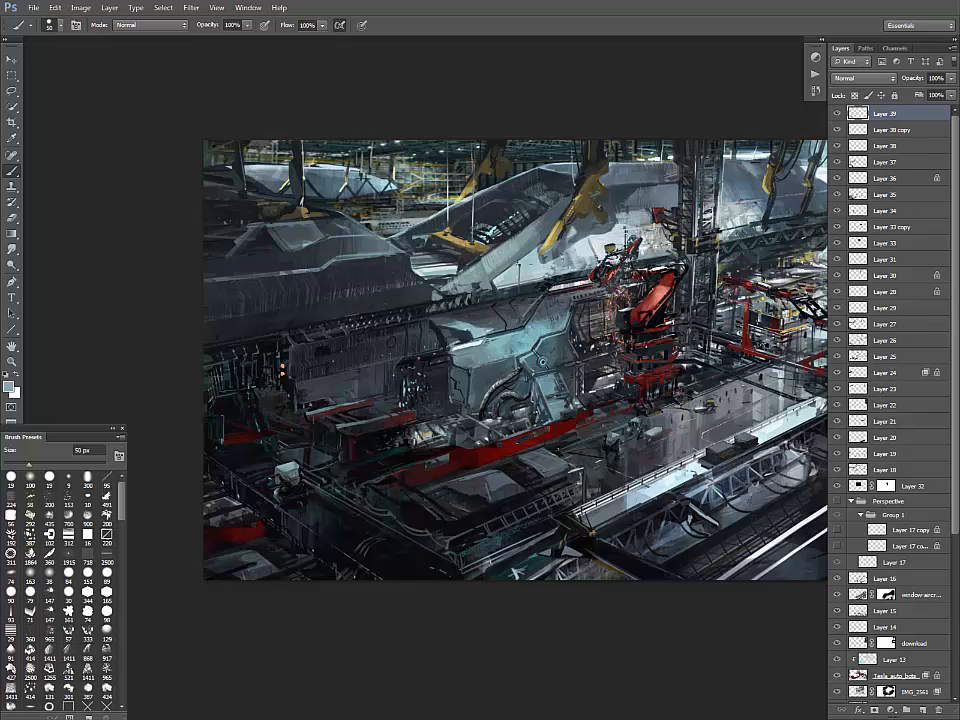
{"action": "key", "text": "bracketleft"}
{"action": "key", "text": "bracketleft"}
{"action": "key", "text": "bracketleft"}
{"action": "key", "text": "bracketleft"}
{"action": "key", "text": "bracketleft"}
{"action": "key", "text": "bracketleft"}
{"action": "key", "text": "bracketleft"}
- Lasso a tall shape on the far side of the foreground robot, paint it with a sampled tone at 50 px and deselect
{"action": "key", "text": "l"}
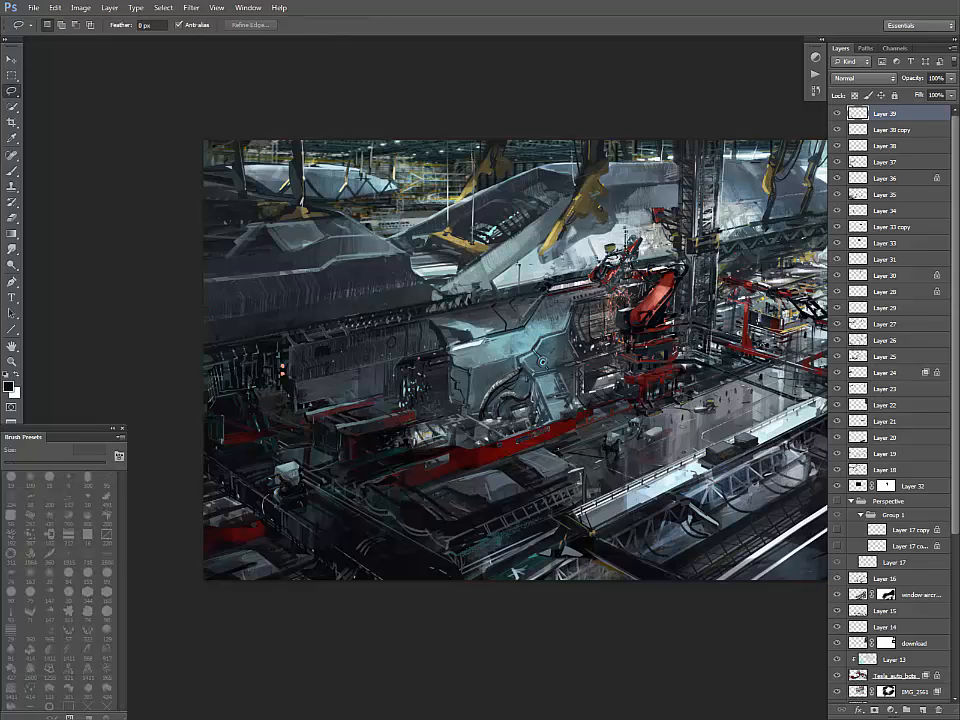
{"action": "key", "text": "b"}
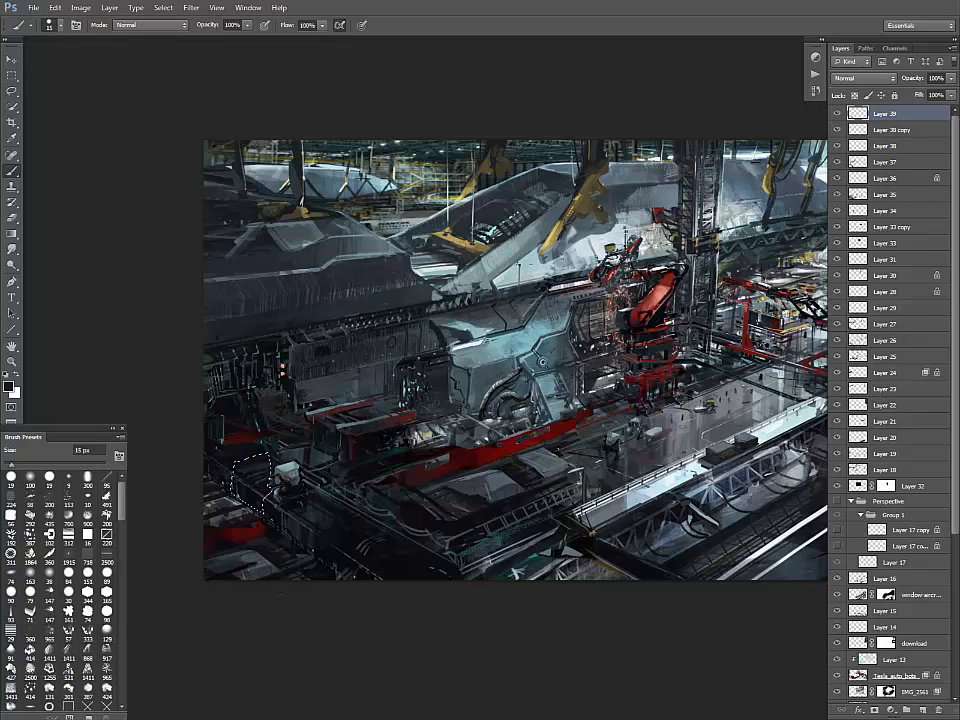
{"action": "left_click", "coordinate": [297, 454], "text": "alt"}
{"action": "key", "text": "bracketright"}
{"action": "key", "text": "bracketright"}
{"action": "key", "text": "bracketright"}
{"action": "key", "text": "bracketright"}
{"action": "key", "text": "bracketright"}
{"action": "key", "text": "bracketright"}
{"action": "key", "text": "bracketright"}
{"action": "left_click_drag", "start_coordinate": [259, 460], "coordinate": [257, 492]}
{"action": "key", "text": "ctrl+d"}
{"action": "left_click", "coordinate": [257, 450], "text": "alt"}
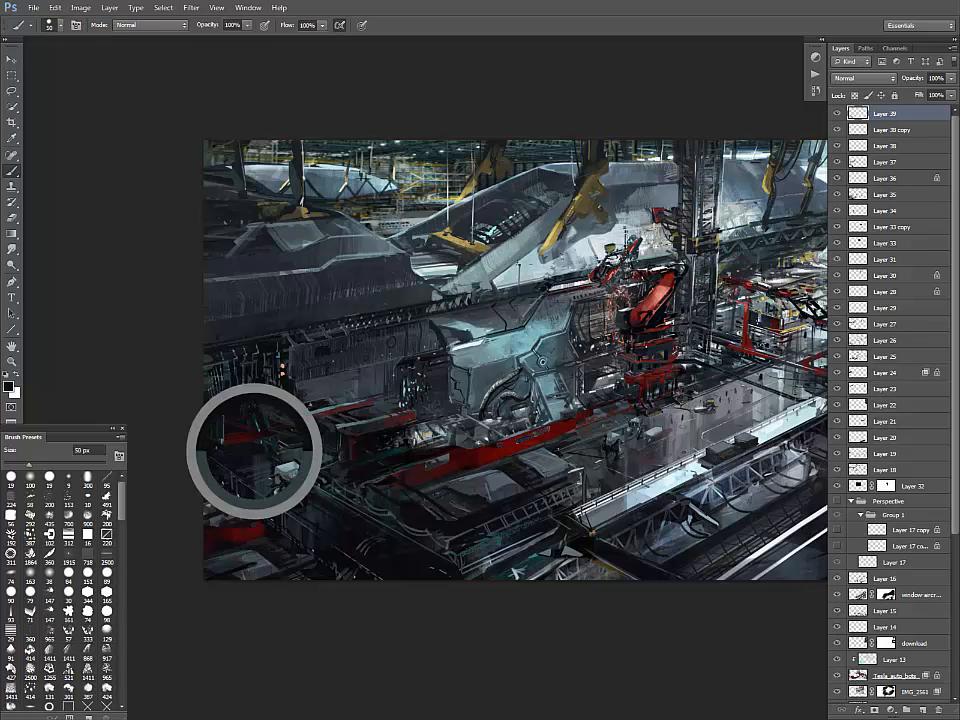
- Select a wedge at the canvas's lower edge with the Polygonal Lasso, brush vertical strokes in a sampled dark tone and deselect
{"action": "key", "text": "s"}
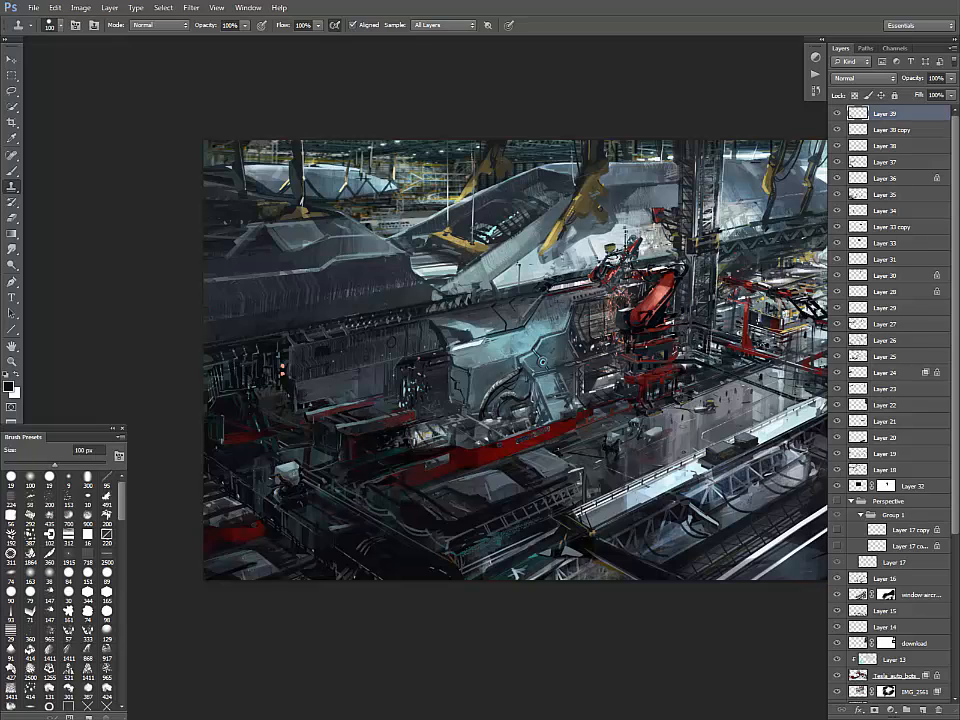
{"action": "key", "text": "b"}
{"action": "key", "text": "l"}
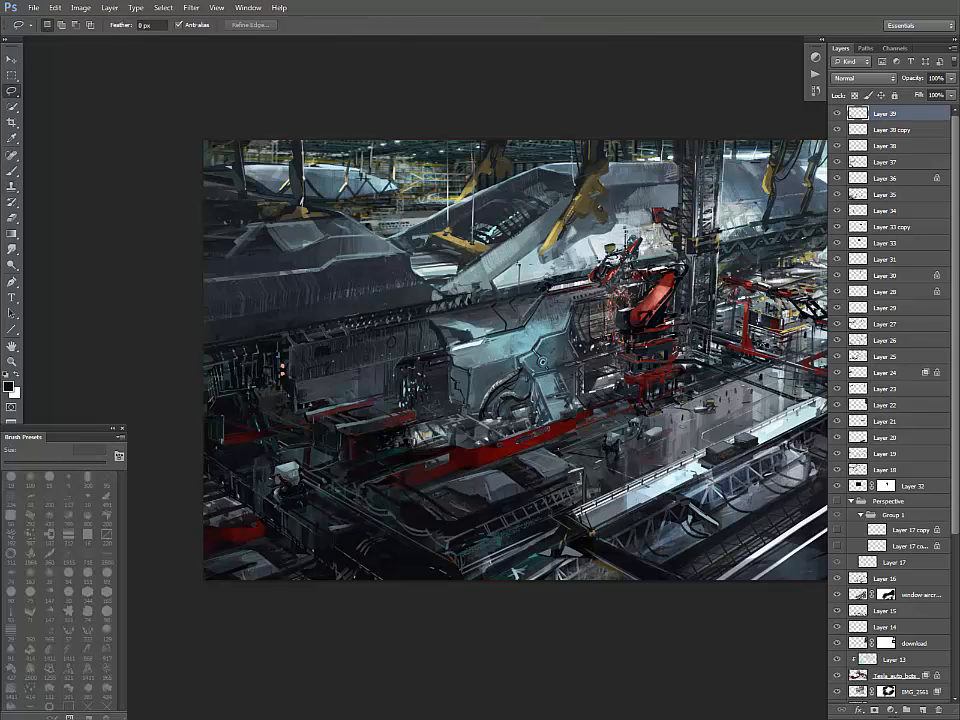
{"action": "key", "text": "shift+l"}
{"action": "left_click", "coordinate": [468, 583]}
{"action": "left_click", "coordinate": [400, 547]}
{"action": "left_click", "coordinate": [400, 585]}
{"action": "double_click", "coordinate": [468, 592]}
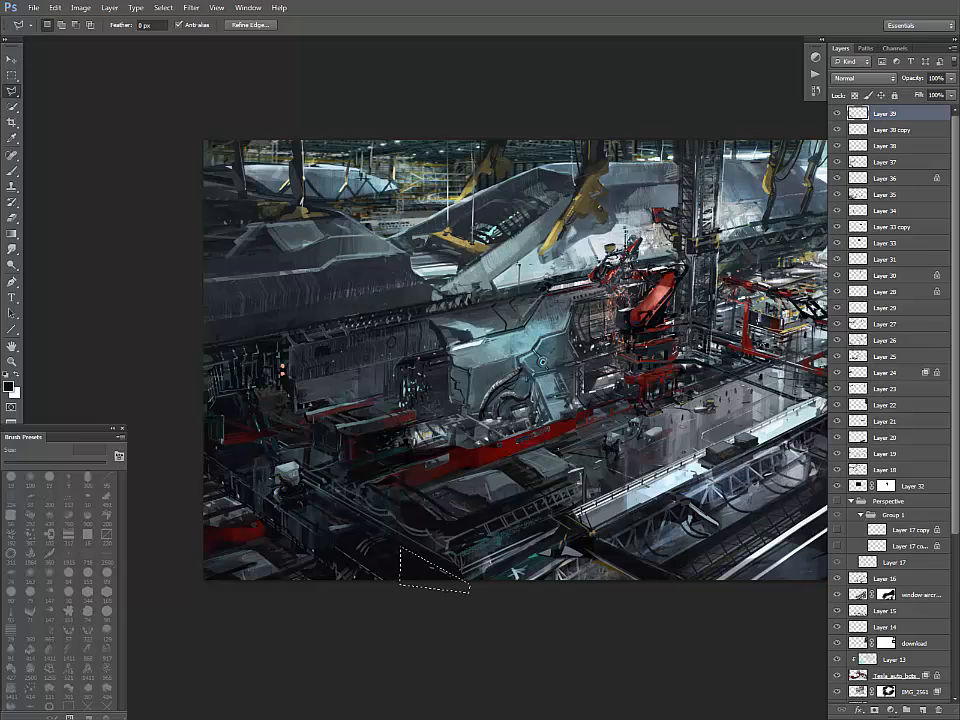
{"action": "key", "text": "b"}
{"action": "left_click", "coordinate": [312, 515], "text": "alt"}
{"action": "mouse_move", "coordinate": [402, 550]}
{"action": "left_mouse_down"}
{"action": "mouse_move", "coordinate": [402, 580]}
{"action": "mouse_move", "coordinate": [411, 580]}
{"action": "left_mouse_up"}
{"action": "left_click_drag", "start_coordinate": [423, 560], "coordinate": [423, 580]}
{"action": "mouse_move", "coordinate": [431, 563]}
{"action": "left_mouse_down"}
{"action": "mouse_move", "coordinate": [431, 580]}
{"action": "mouse_move", "coordinate": [405, 582]}
{"action": "left_mouse_up"}
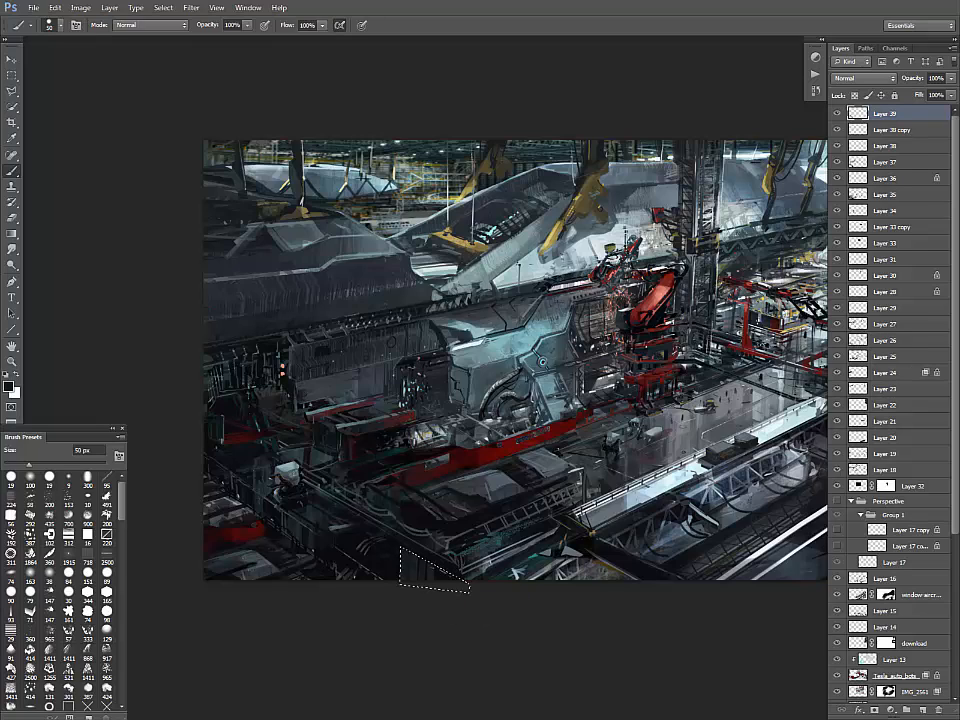
{"action": "key", "text": "ctrl+d"}
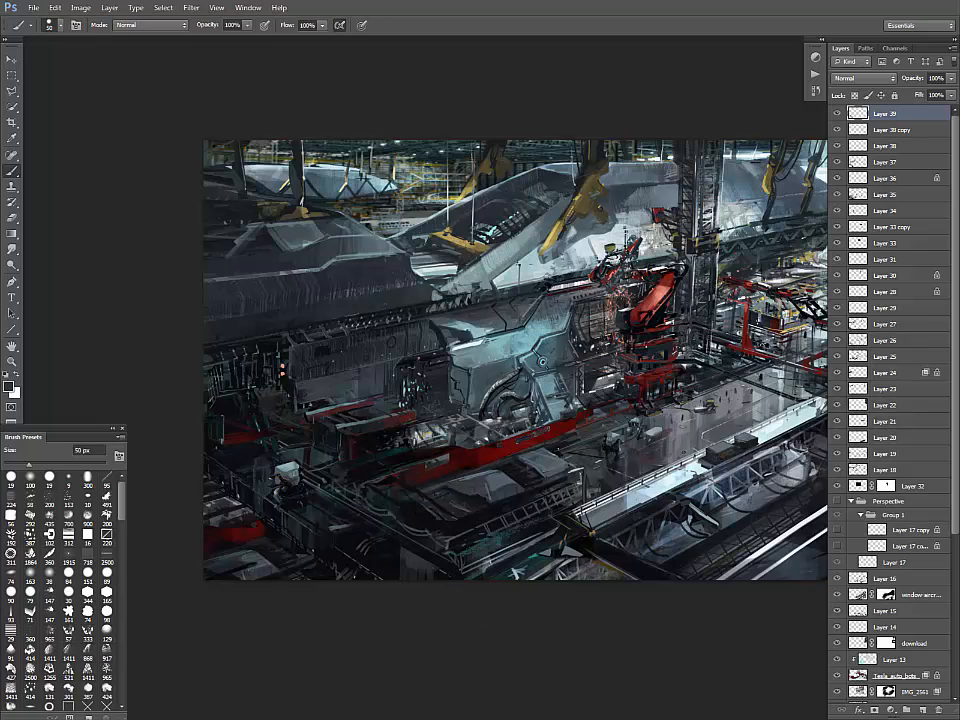
- Add fine railing and cable details around the lower-left walkways with sampled tones and the brush at 9 px
{"action": "mouse_move", "coordinate": [480, 380]}
{"action": "left_mouse_down"}
{"action": "mouse_move", "coordinate": [466, 416]}
{"action": "mouse_move", "coordinate": [396, 435]}
{"action": "mouse_move", "coordinate": [378, 425]}
{"action": "mouse_move", "coordinate": [445, 420]}
{"action": "left_mouse_up"}
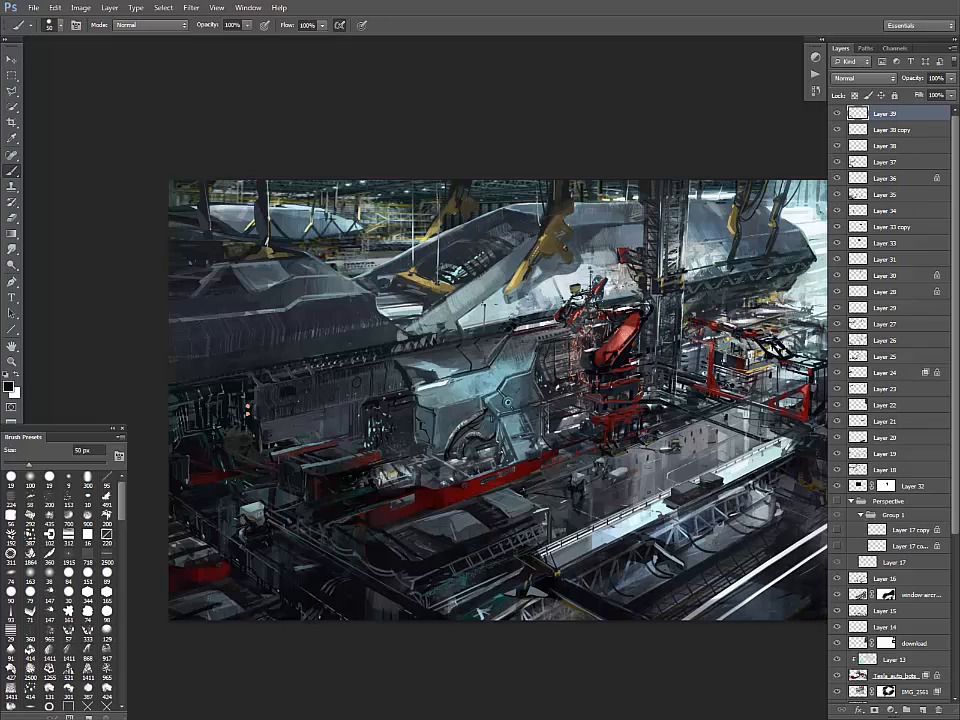
{"action": "left_click", "coordinate": [456, 600], "text": "alt"}
{"action": "key", "text": "bracketleft"}
{"action": "key", "text": "bracketleft"}
{"action": "key", "text": "bracketleft"}
{"action": "key", "text": "bracketleft"}
{"action": "key", "text": "bracketleft"}
{"action": "left_click", "coordinate": [282, 578], "text": "alt"}
{"action": "mouse_move", "coordinate": [278, 573]}
{"action": "left_mouse_down"}
{"action": "mouse_move", "coordinate": [320, 613]}
{"action": "mouse_move", "coordinate": [241, 545]}
{"action": "mouse_move", "coordinate": [254, 571]}
{"action": "left_mouse_up"}
{"action": "left_click_drag", "start_coordinate": [190, 420], "coordinate": [190, 429]}
{"action": "left_click_drag", "start_coordinate": [209, 529], "coordinate": [251, 557]}
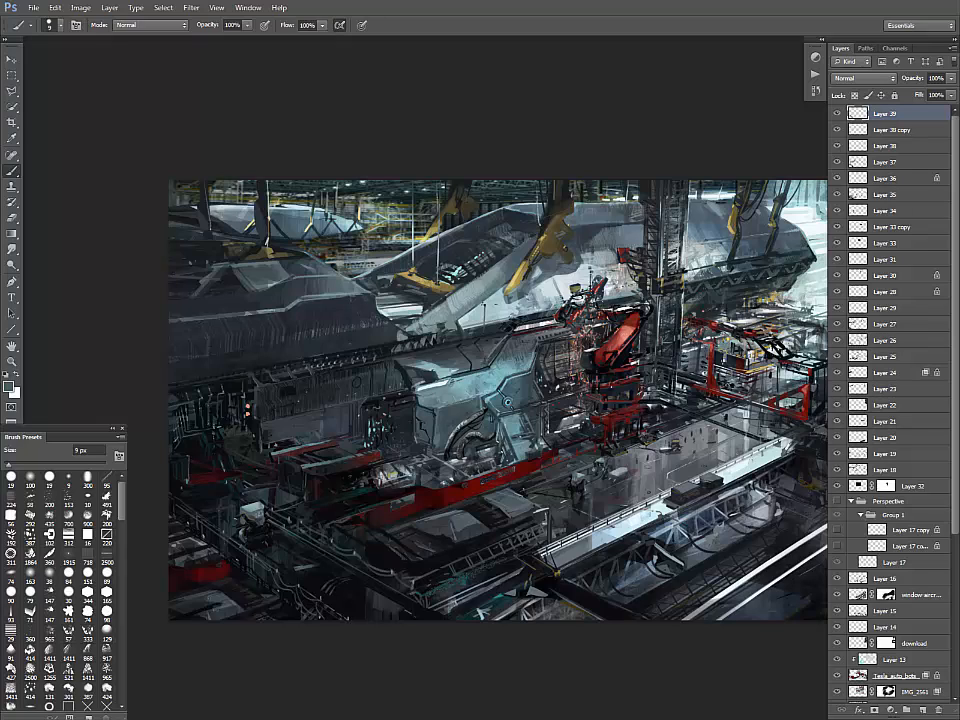
{"action": "left_click_drag", "start_coordinate": [323, 608], "coordinate": [339, 618]}
{"action": "left_click", "coordinate": [438, 603], "text": "alt"}
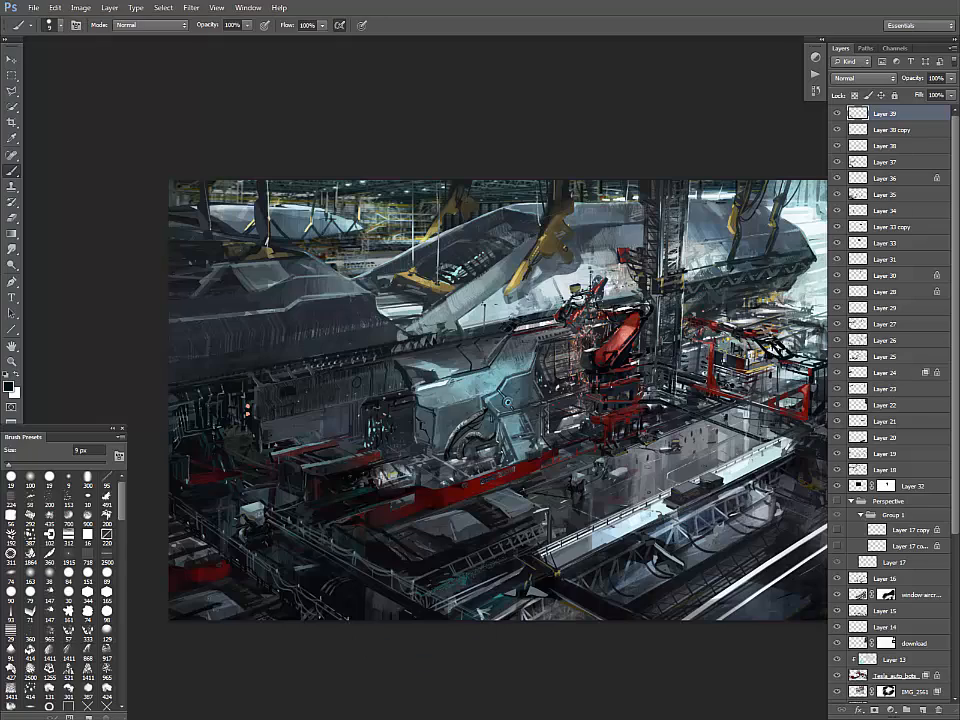
- Sample light tones from the bright runway and floor and add small highlights to the central platform at 9 px
{"action": "mouse_move", "coordinate": [436, 601]}
{"action": "left_mouse_down"}
{"action": "mouse_move", "coordinate": [450, 614]}
{"action": "mouse_move", "coordinate": [378, 617]}
{"action": "mouse_move", "coordinate": [332, 598]}
{"action": "left_mouse_up"}
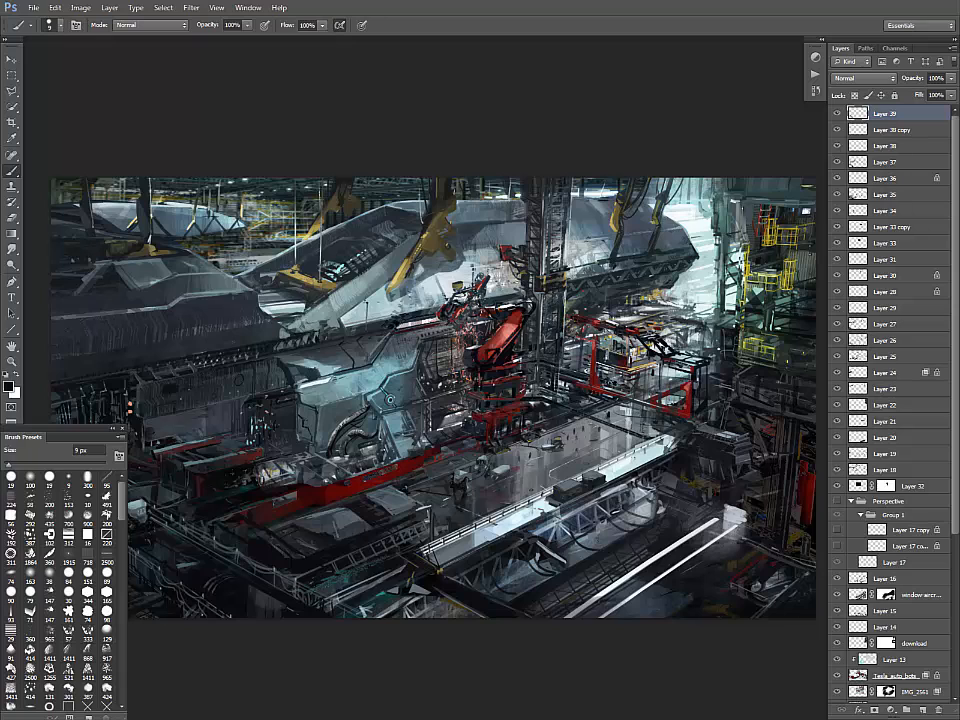
{"action": "left_click_drag", "start_coordinate": [400, 480], "coordinate": [397, 513]}
{"action": "left_click", "coordinate": [731, 548], "text": "alt"}
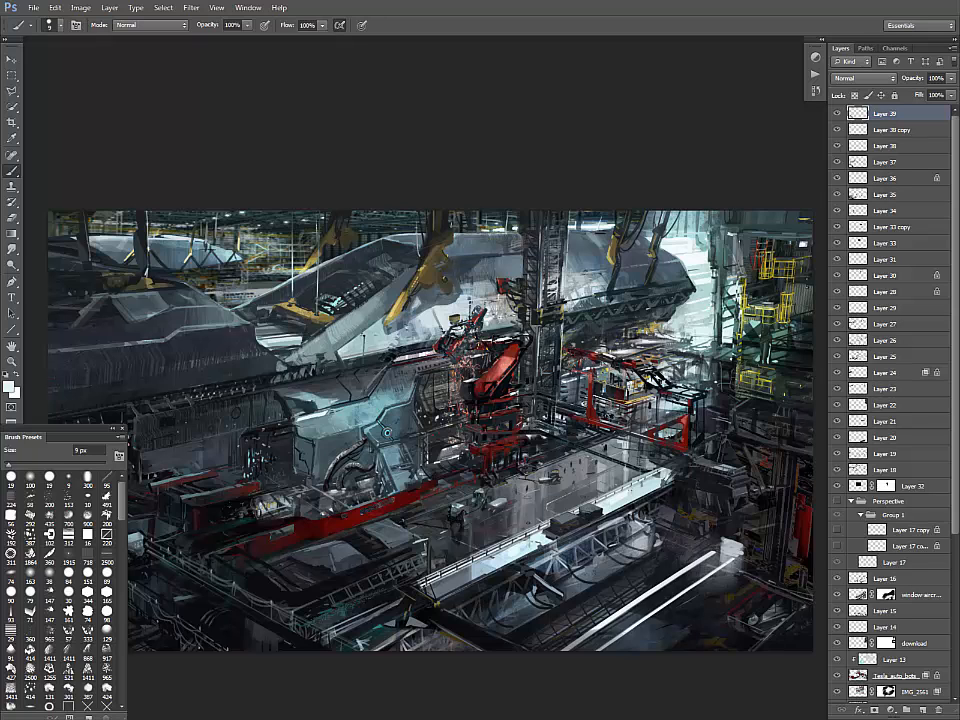
{"action": "left_click_drag", "start_coordinate": [633, 495], "coordinate": [563, 514]}
{"action": "left_click", "coordinate": [563, 514], "text": "alt"}
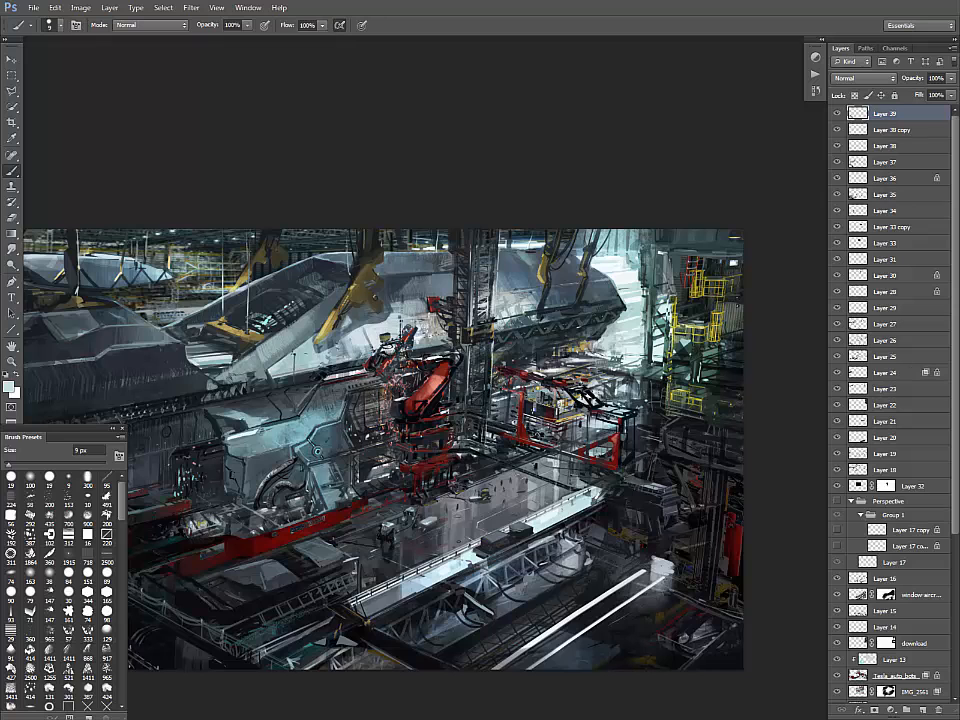
{"action": "left_click_drag", "start_coordinate": [400, 450], "coordinate": [501, 409]}
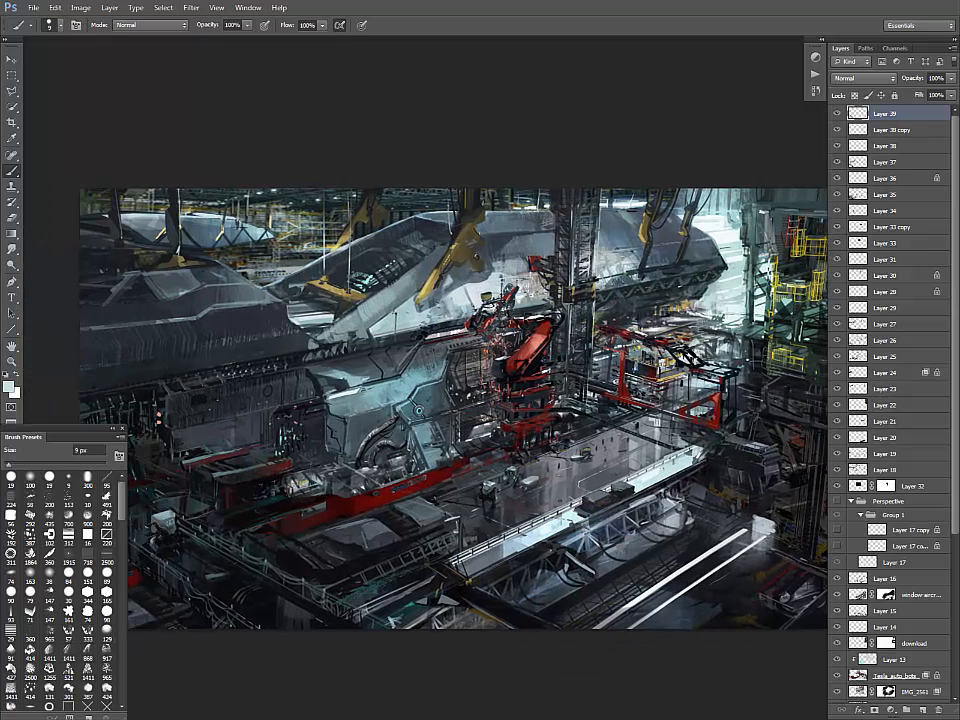
{"action": "left_click", "coordinate": [618, 488], "text": "alt"}
{"action": "scroll", "coordinate": [419, 411], "scroll_direction": "up", "scroll_amount": 1}
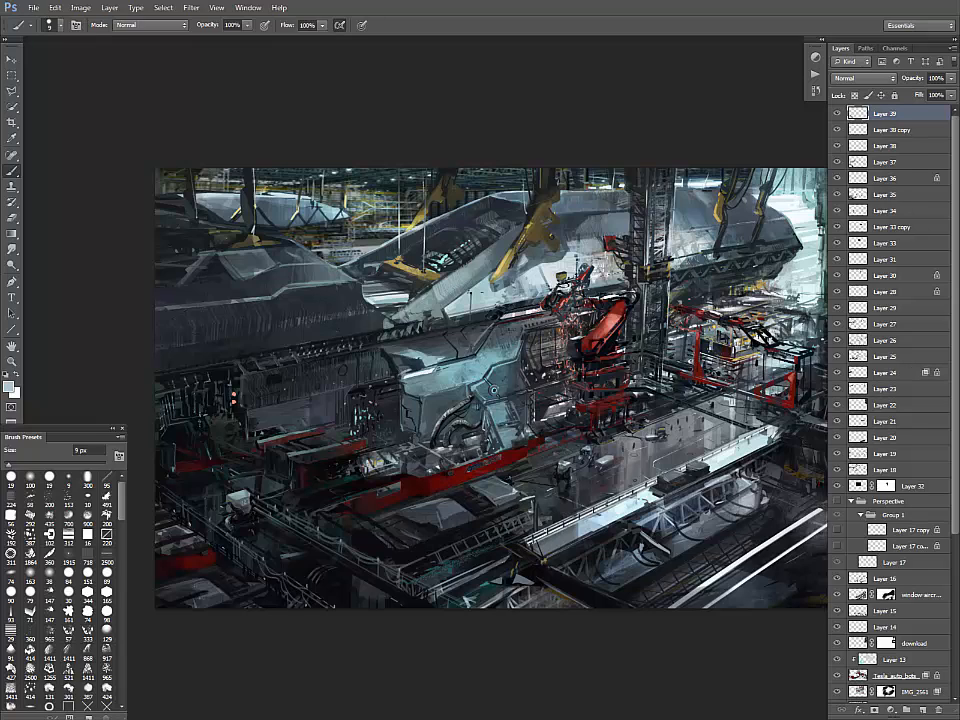
- Refine the foreground walkways and machinery with fine black and dark grey strokes at 9 px
{"action": "key", "text": "d"}
{"action": "left_click_drag", "start_coordinate": [374, 397], "coordinate": [433, 383]}
{"action": "left_click", "coordinate": [663, 478], "text": "alt"}
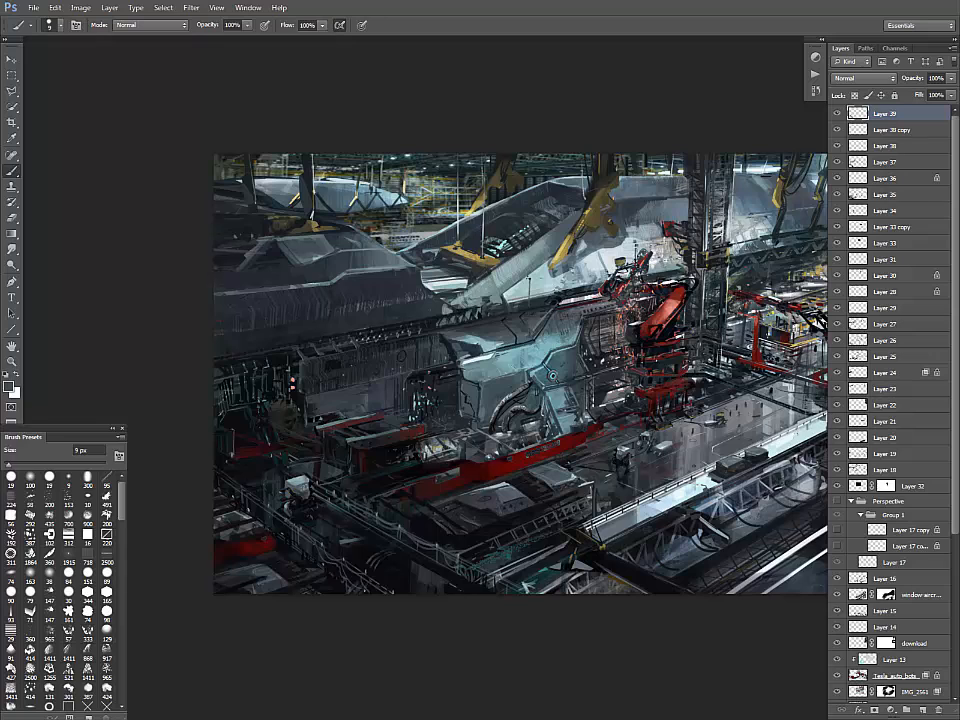
{"action": "key", "text": "d"}
{"action": "left_click_drag", "start_coordinate": [552, 375], "coordinate": [437, 411]}
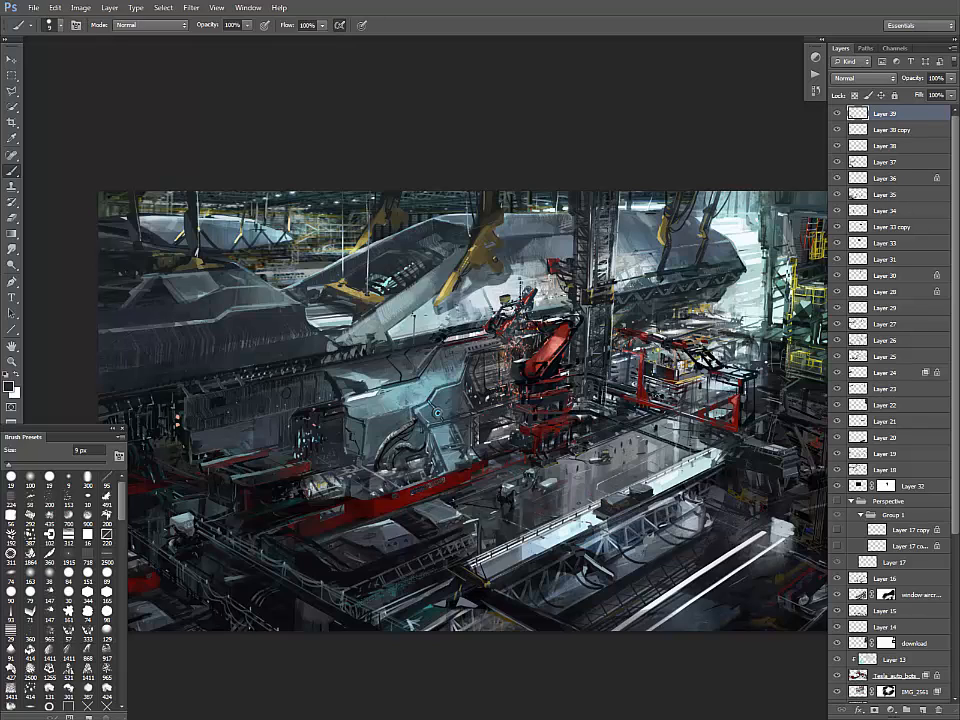
- Sample a near-white tone and dab small light specks along the left hull's lower edge with the brush at 8 px
{"action": "left_click", "coordinate": [362, 360], "text": "alt"}
{"action": "key", "text": "bracketleft"}
{"action": "left_click_drag", "start_coordinate": [420, 400], "coordinate": [578, 387]}
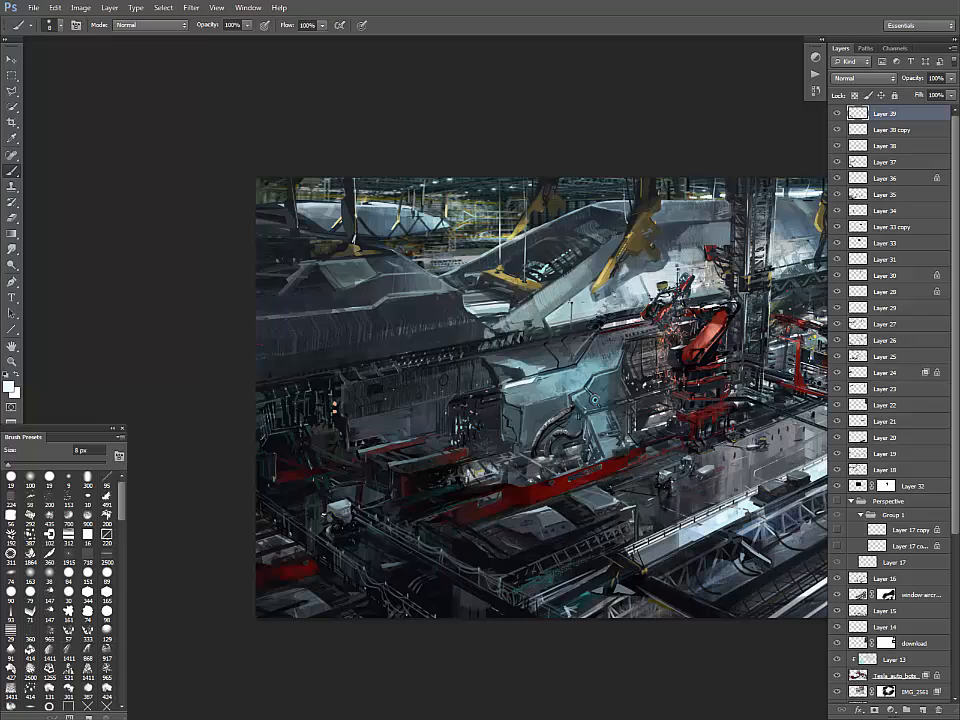
{"action": "mouse_move", "coordinate": [560, 400]}
{"action": "left_mouse_down"}
{"action": "mouse_move", "coordinate": [458, 396]}
{"action": "mouse_move", "coordinate": [553, 441]}
{"action": "left_mouse_up"}
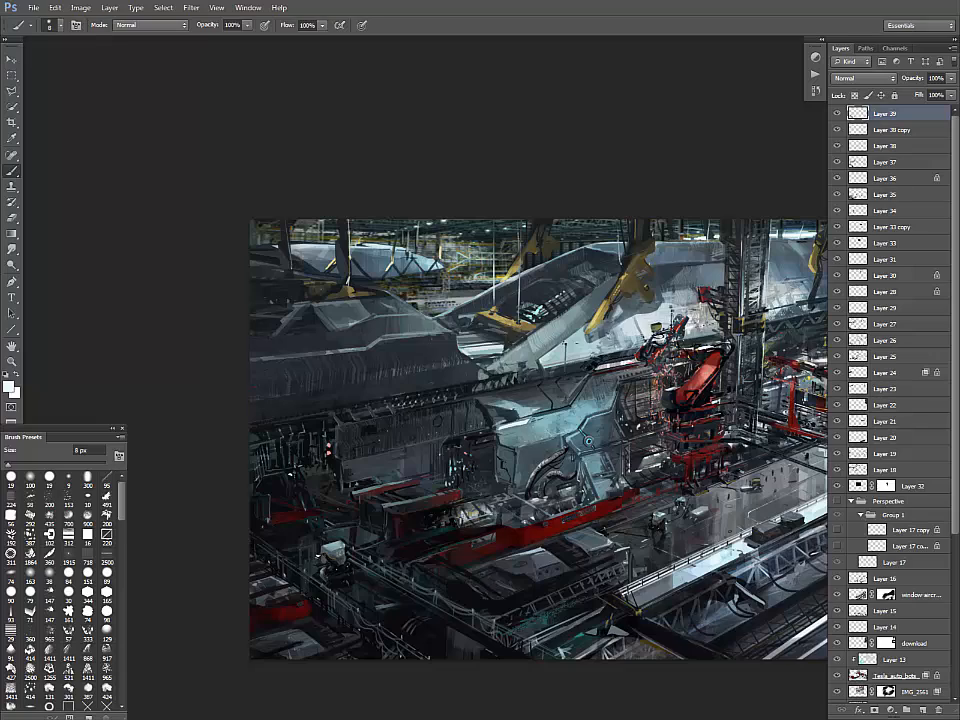
{"action": "mouse_move", "coordinate": [588, 440]}
{"action": "left_mouse_down"}
{"action": "mouse_move", "coordinate": [437, 466]}
{"action": "mouse_move", "coordinate": [492, 523]}
{"action": "mouse_move", "coordinate": [581, 465]}
{"action": "left_mouse_up"}
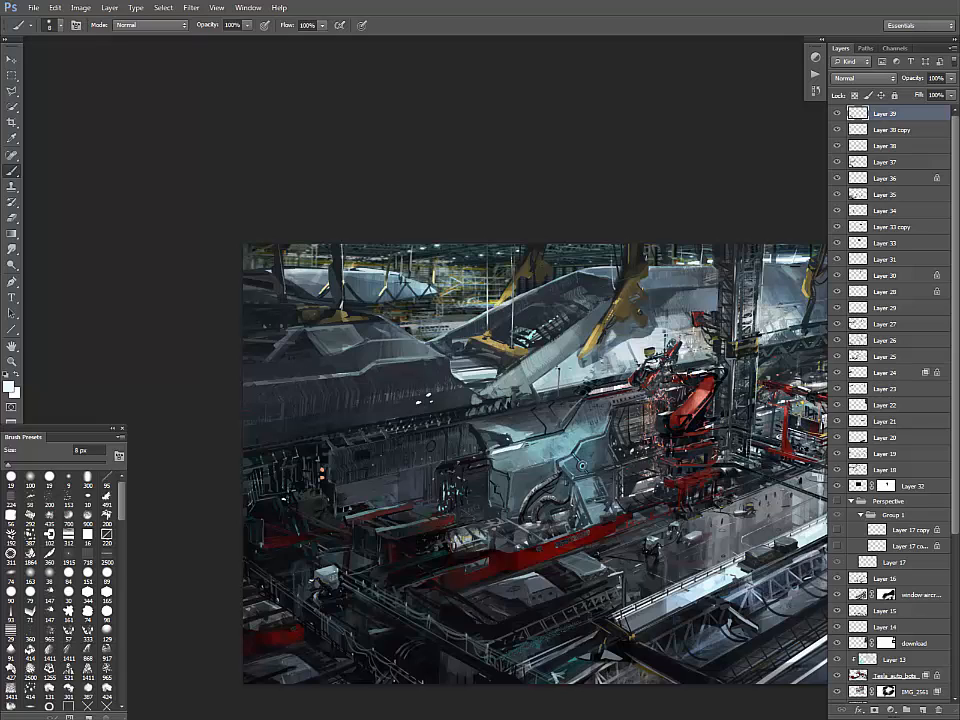
- Add more light specks in clusters along the left hull, erase the stray ones and add fine black lines around them
{"action": "left_click", "coordinate": [454, 410], "text": "alt"}
{"action": "key", "text": "x"}
{"action": "left_click_drag", "start_coordinate": [560, 450], "coordinate": [531, 454]}
{"action": "key", "text": "e"}
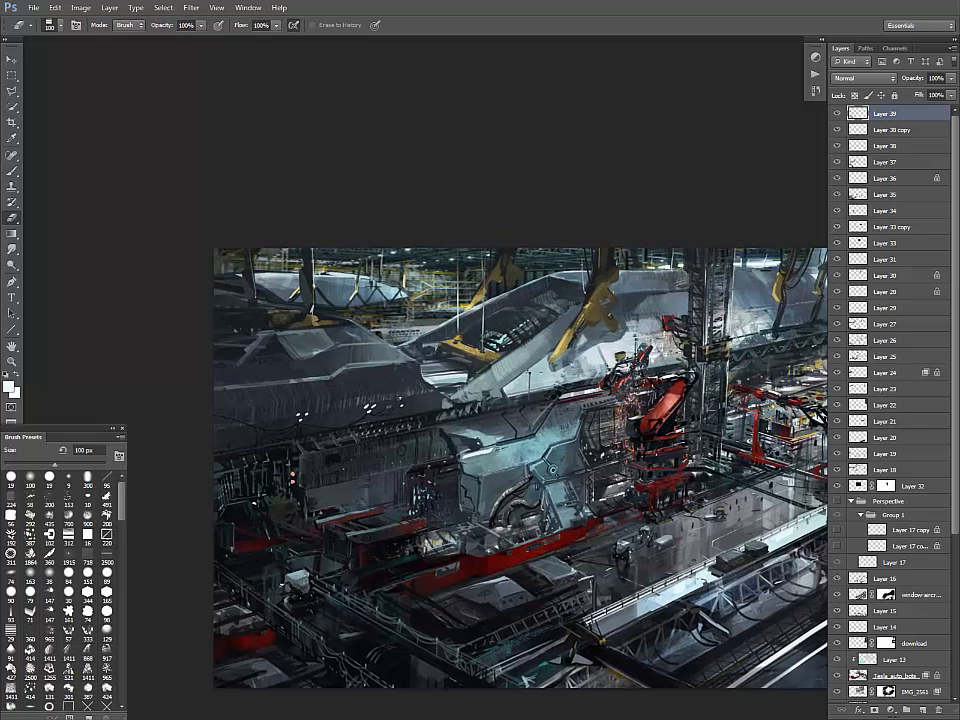
{"action": "key", "text": "b"}
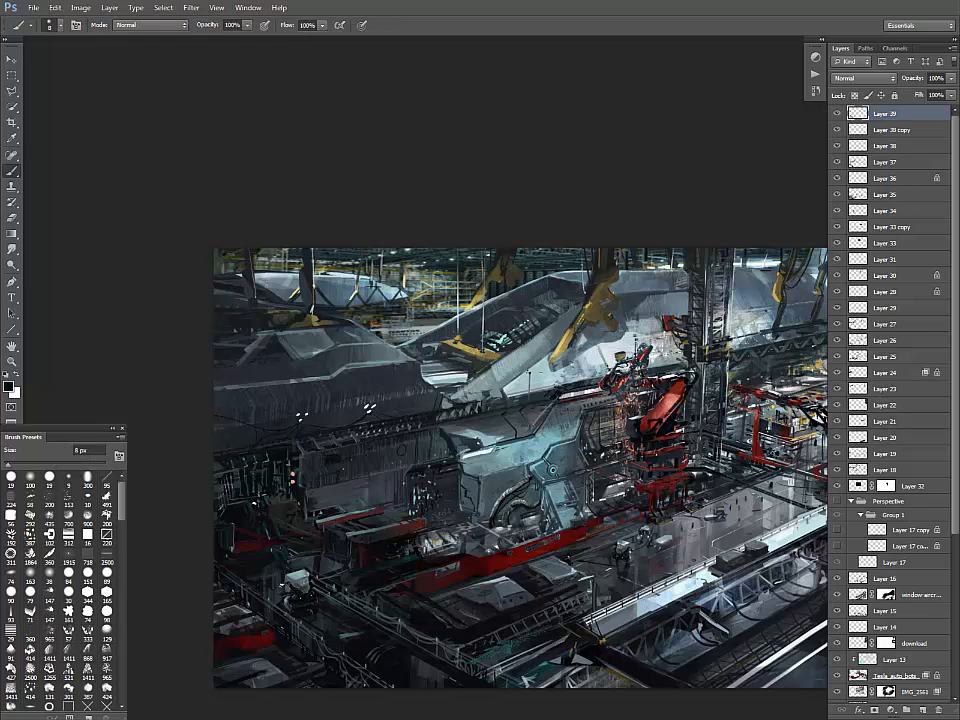
{"action": "mouse_move", "coordinate": [560, 440]}
{"action": "left_mouse_down"}
{"action": "mouse_move", "coordinate": [462, 467]}
{"action": "mouse_move", "coordinate": [453, 459]}
{"action": "mouse_move", "coordinate": [522, 430]}
{"action": "mouse_move", "coordinate": [534, 434]}
{"action": "mouse_move", "coordinate": [534, 464]}
{"action": "left_mouse_up"}
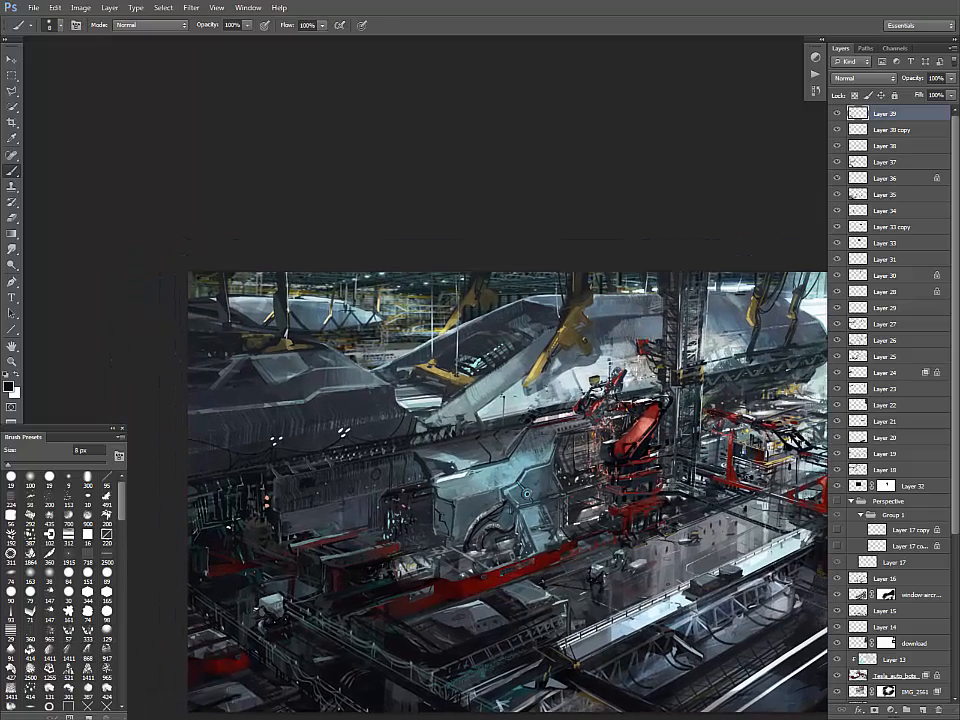
- Create a new layer in Overlay mode and choose a pale colour with the soft round brush
{"action": "left_click", "coordinate": [923, 710]}
{"action": "left_click", "coordinate": [864, 78]}
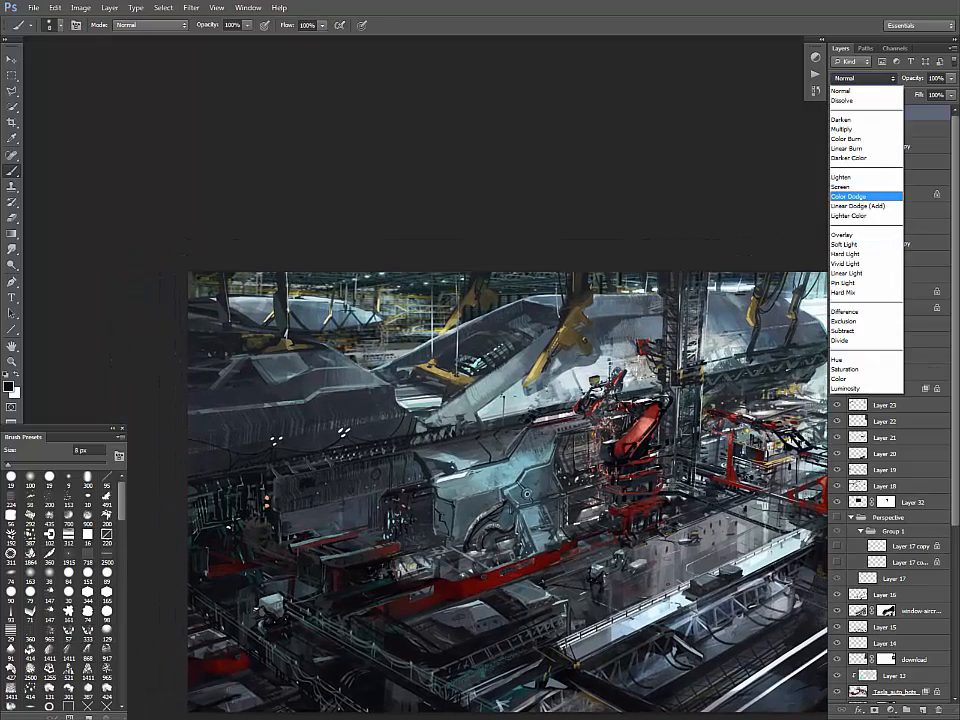
{"action": "left_click", "coordinate": [850, 235]}
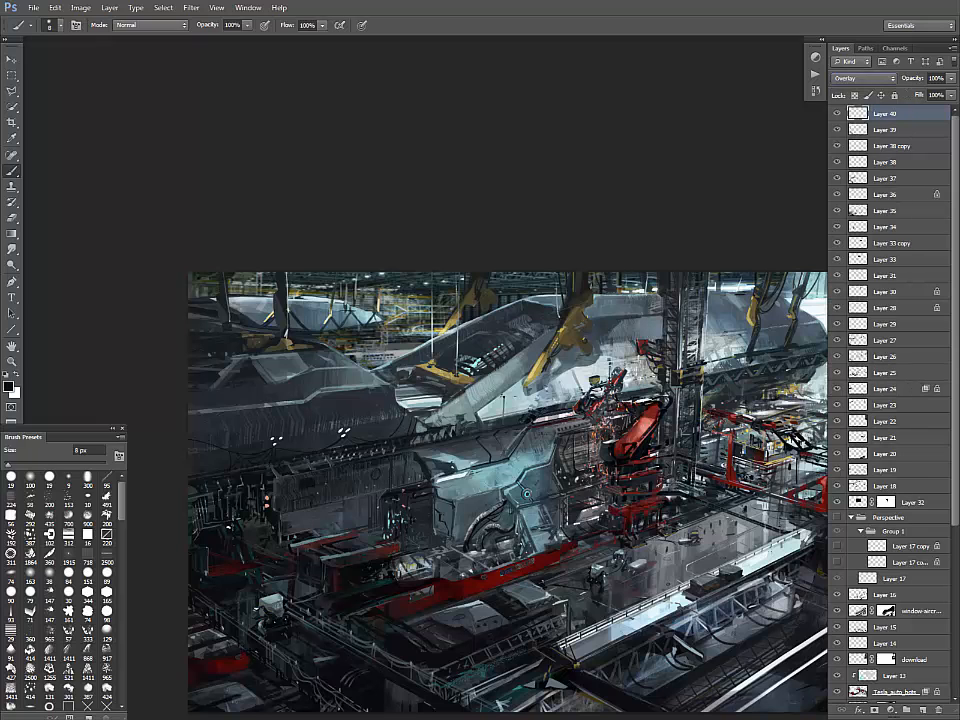
{"action": "left_click", "coordinate": [493, 465], "text": "alt"}
{"action": "left_click", "coordinate": [9, 385]}
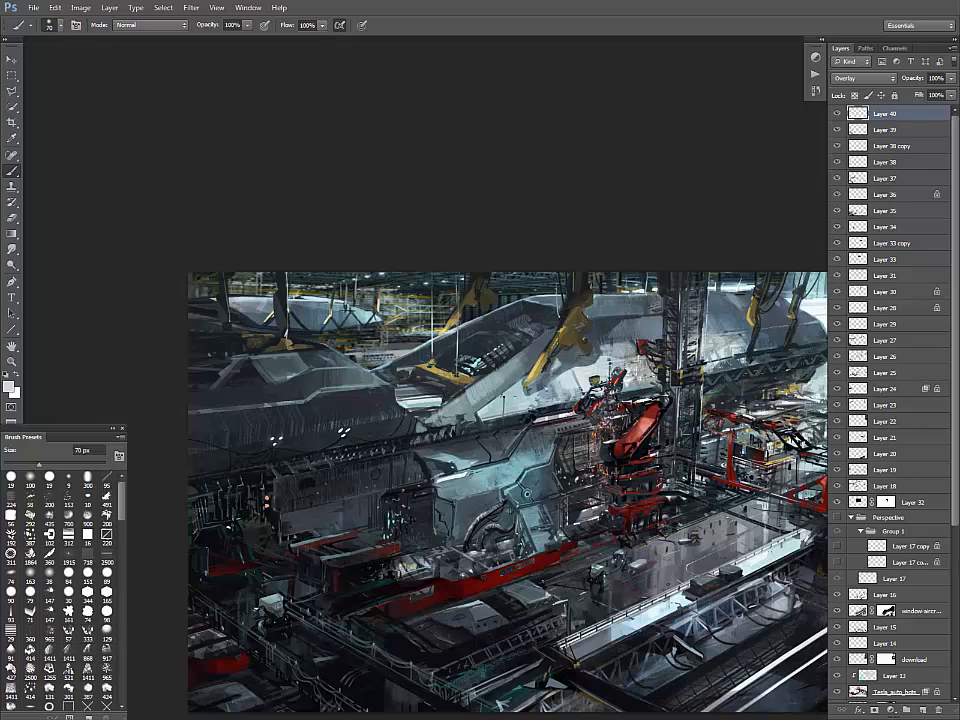
{"action": "left_click", "coordinate": [30, 479]}
- Dab a glow over the two small orange lights on the left wall, widening it with the soft brush at 200 px
{"action": "key", "text": "bracketleft"}
{"action": "key", "text": "bracketleft"}
{"action": "key", "text": "bracketleft"}
{"action": "left_click", "coordinate": [267, 498]}
{"action": "left_click", "coordinate": [266, 507]}
{"action": "key", "text": "bracketright"}
{"action": "key", "text": "bracketright"}
{"action": "key", "text": "bracketright"}
{"action": "key", "text": "bracketright"}
{"action": "key", "text": "bracketright"}
{"action": "key", "text": "bracketright"}
{"action": "key", "text": "bracketright"}
{"action": "left_click", "coordinate": [266, 503]}
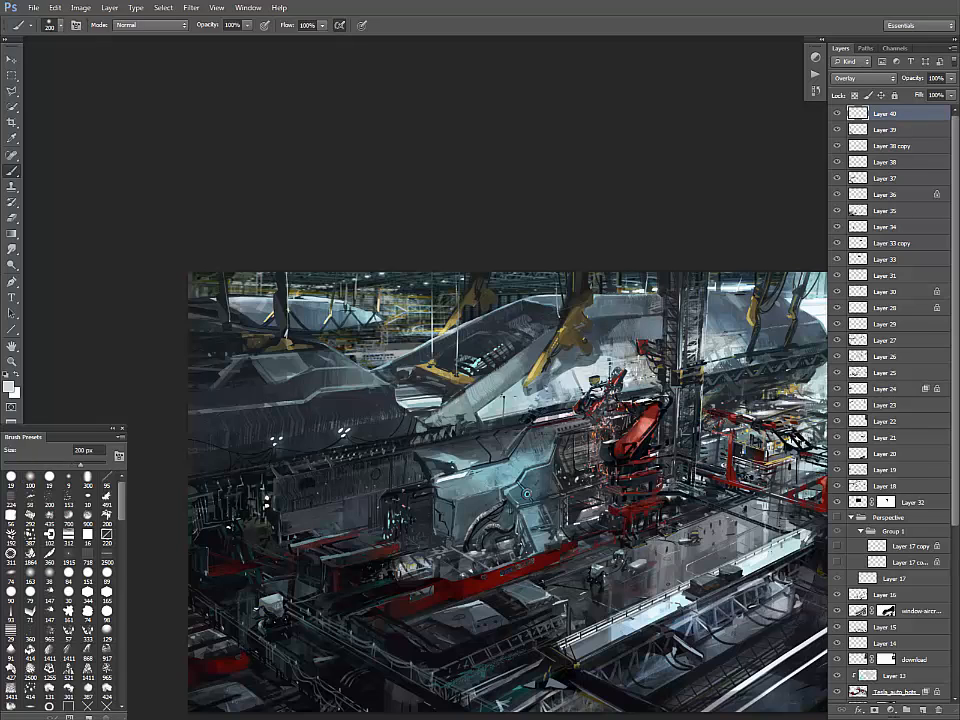
- Brighten the foreground robot's head with soft pale dabs on the Overlay layer, enlarging the brush to 80 px
{"action": "key", "text": "bracketleft"}
{"action": "key", "text": "bracketleft"}
{"action": "key", "text": "bracketleft"}
{"action": "key", "text": "bracketleft"}
{"action": "key", "text": "bracketleft"}
{"action": "key", "text": "bracketleft"}
{"action": "key", "text": "bracketleft"}
{"action": "key", "text": "bracketleft"}
{"action": "key", "text": "bracketleft"}
{"action": "key", "text": "bracketleft"}
{"action": "left_click", "coordinate": [280, 598]}
{"action": "key", "text": "bracketright"}
{"action": "key", "text": "bracketright"}
{"action": "key", "text": "bracketright"}
{"action": "key", "text": "bracketright"}
{"action": "left_click_drag", "start_coordinate": [280, 600], "coordinate": [282, 524]}
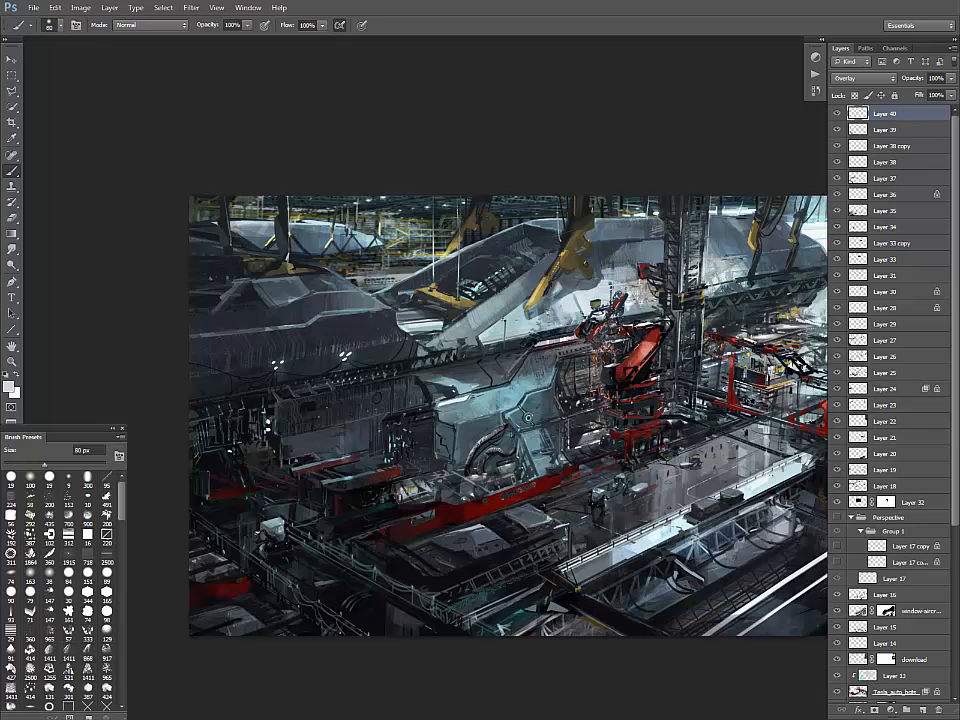
{"action": "key", "text": "bracketleft"}
{"action": "key", "text": "bracketleft"}
{"action": "key", "text": "bracketleft"}
{"action": "key", "text": "bracketleft"}
{"action": "key", "text": "bracketleft"}
{"action": "key", "text": "bracketleft"}
{"action": "key", "text": "bracketleft"}
{"action": "key", "text": "bracketleft"}
{"action": "key", "text": "bracketleft"}
{"action": "key", "text": "bracketleft"}
{"action": "key", "text": "bracketright"}
{"action": "key", "text": "bracketright"}
{"action": "key", "text": "bracketright"}
{"action": "key", "text": "bracketright"}
{"action": "key", "text": "bracketleft"}
{"action": "left_click_drag", "start_coordinate": [266, 415], "coordinate": [235, 439]}
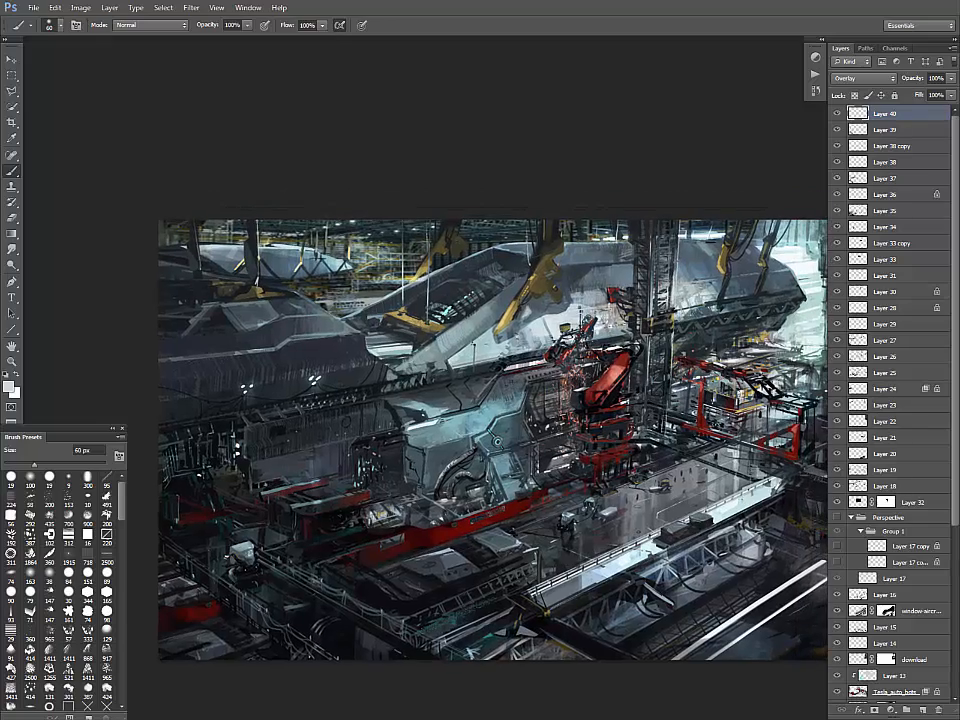
{"action": "mouse_move", "coordinate": [560, 420]}
{"action": "left_mouse_down"}
{"action": "mouse_move", "coordinate": [400, 449]}
{"action": "mouse_move", "coordinate": [401, 430]}
{"action": "left_mouse_up"}
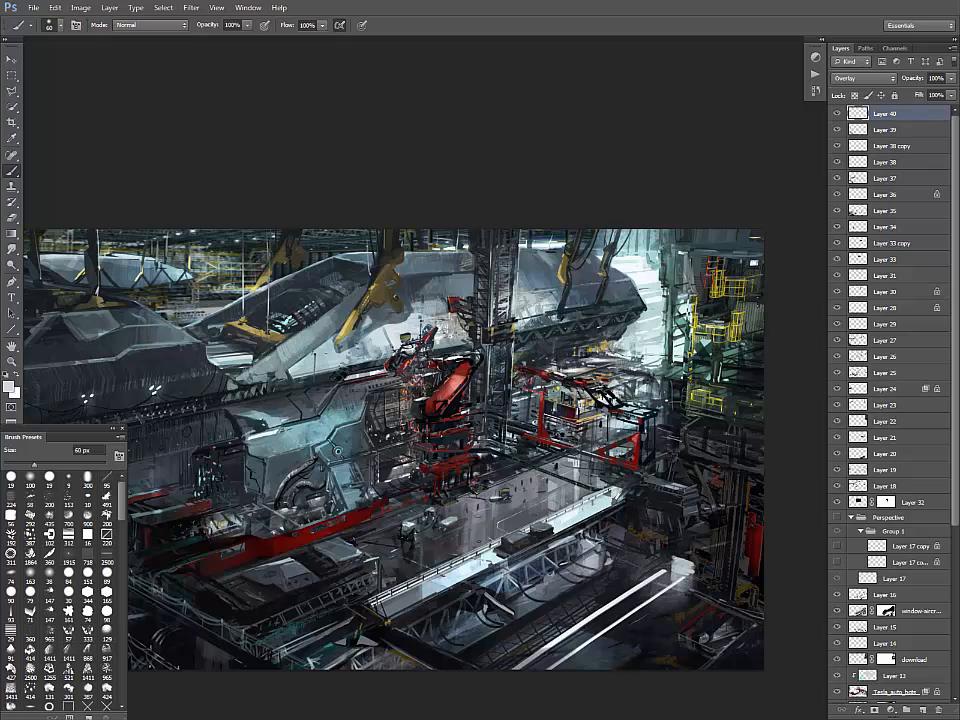
- Brighten the welding sparks beside the central red robot arm with soft pale 150 px strokes on the Overlay layer
{"action": "key", "text": "bracketleft"}
{"action": "key", "text": "bracketright"}
{"action": "key", "text": "bracketright"}
{"action": "key", "text": "bracketright"}
{"action": "key", "text": "bracketright"}
{"action": "key", "text": "bracketright"}
{"action": "key", "text": "bracketright"}
{"action": "key", "text": "bracketright"}
{"action": "key", "text": "bracketright"}
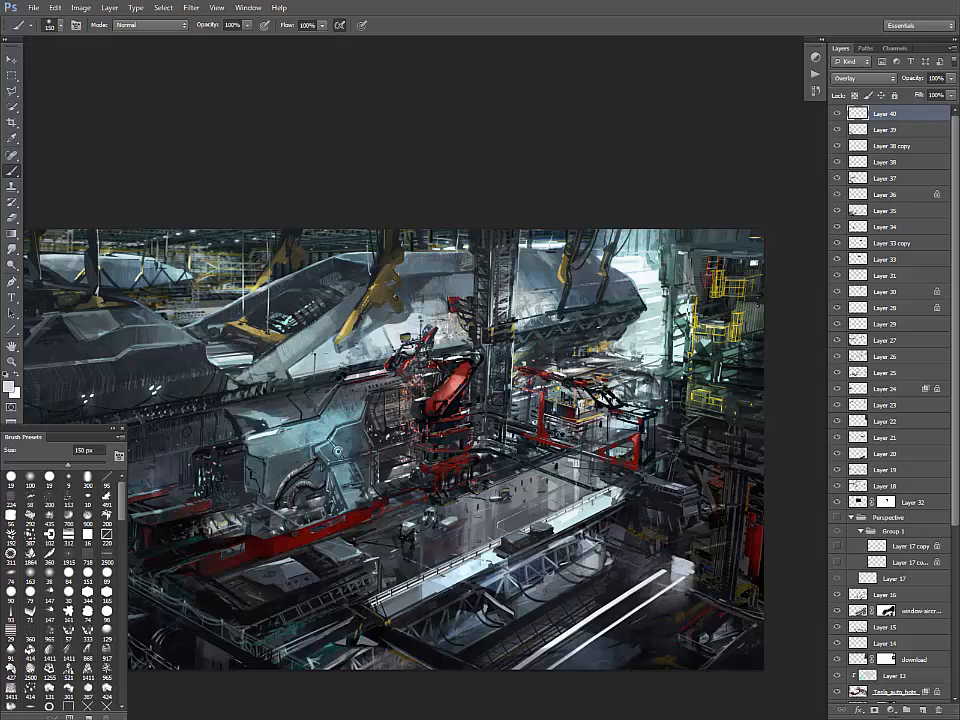
{"action": "left_click", "coordinate": [391, 381], "text": "alt"}
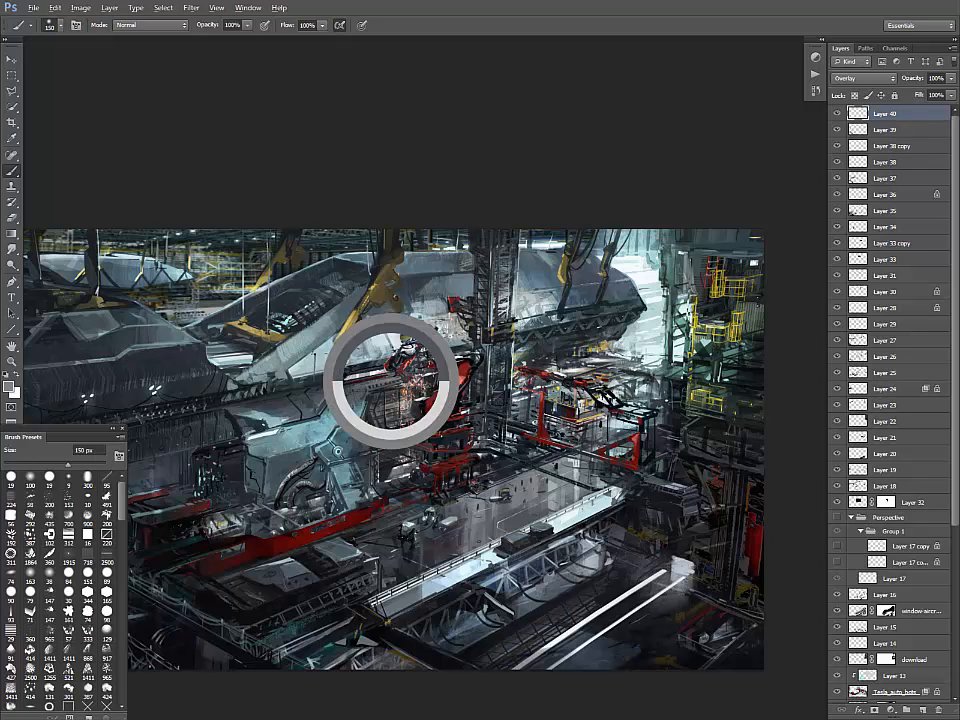
{"action": "left_click", "coordinate": [421, 398], "text": "alt"}
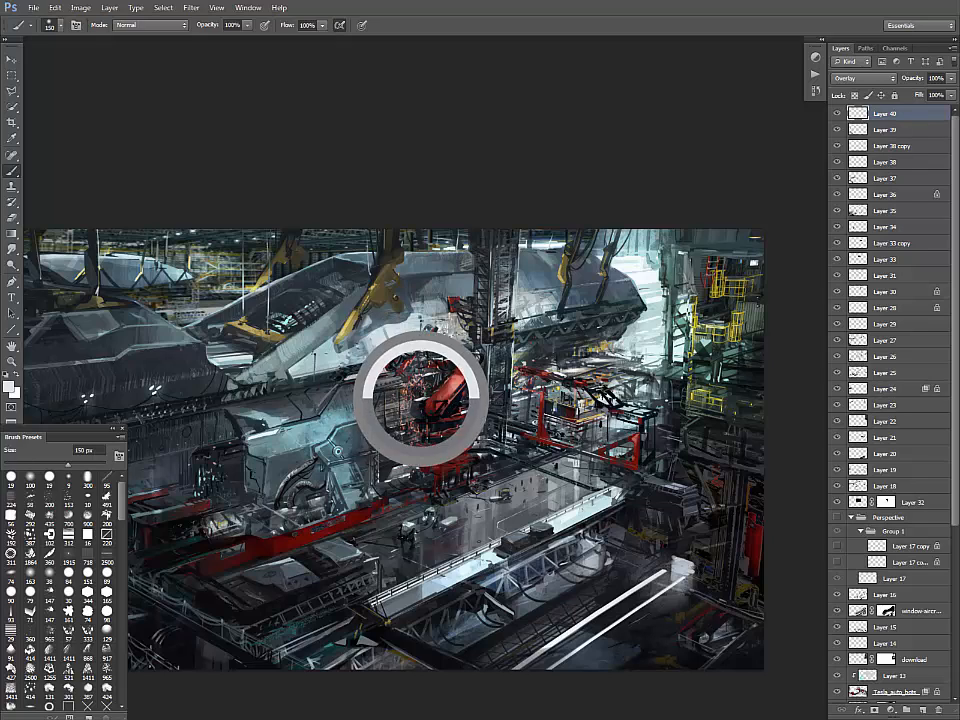
{"action": "mouse_move", "coordinate": [404, 376]}
{"action": "left_mouse_down"}
{"action": "mouse_move", "coordinate": [420, 404]}
{"action": "mouse_move", "coordinate": [412, 389]}
{"action": "left_mouse_up"}
{"action": "left_click_drag", "start_coordinate": [409, 355], "coordinate": [408, 396]}
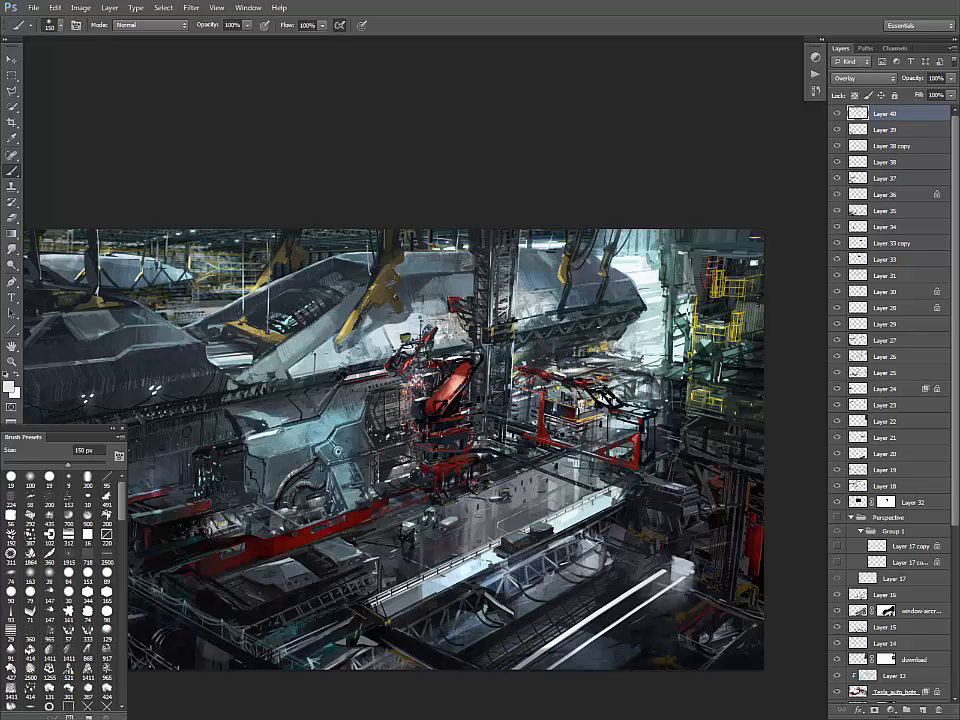
{"action": "left_click_drag", "start_coordinate": [640, 298], "coordinate": [588, 326]}
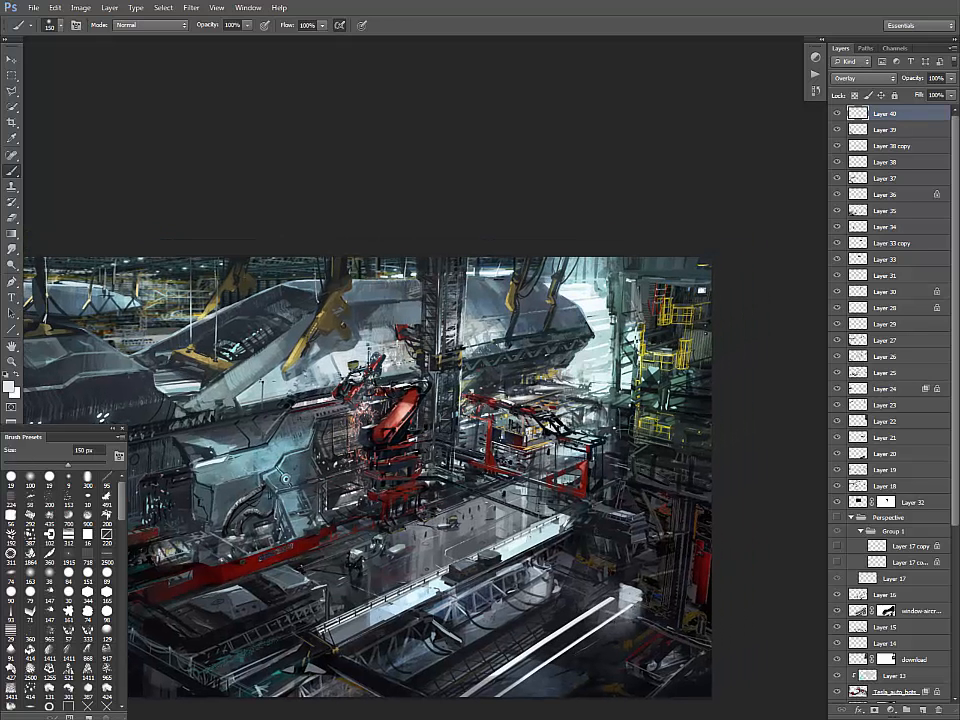
{"action": "left_click", "coordinate": [583, 315], "text": "alt"}
{"action": "left_click", "coordinate": [583, 315]}
{"action": "key", "text": "ctrl+z"}
- Choose a dark grey and shade the image's outer areas and lower-left foreground with the soft brush at 300 px
{"action": "left_click", "coordinate": [8, 386]}
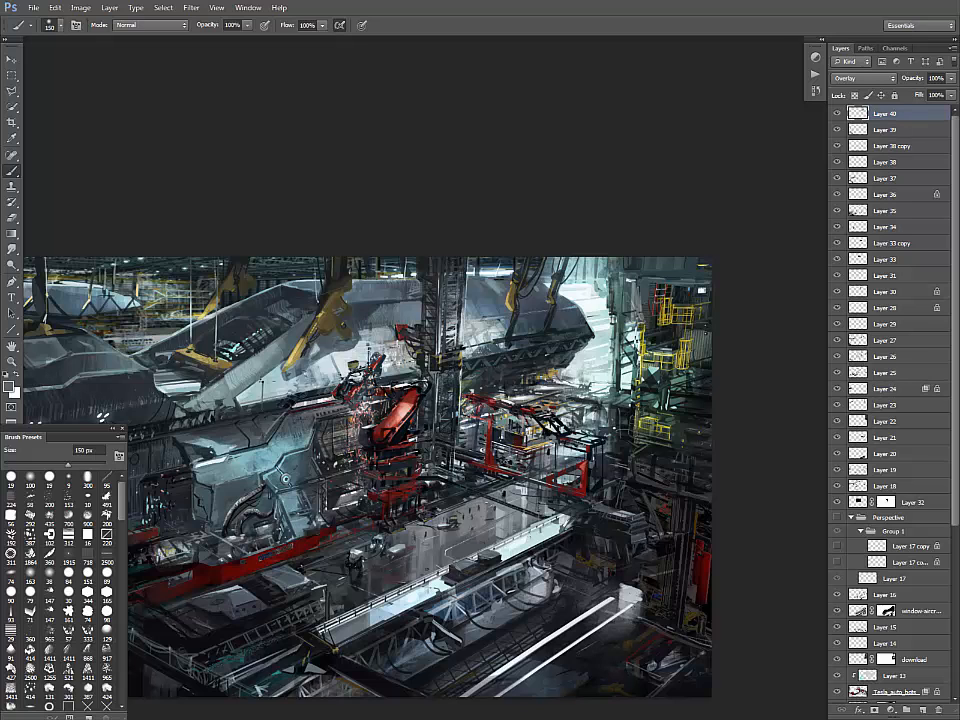
{"action": "key", "text": "bracketright"}
{"action": "key", "text": "bracketright"}
{"action": "key", "text": "bracketright"}
{"action": "left_click_drag", "start_coordinate": [523, 491], "coordinate": [462, 410]}
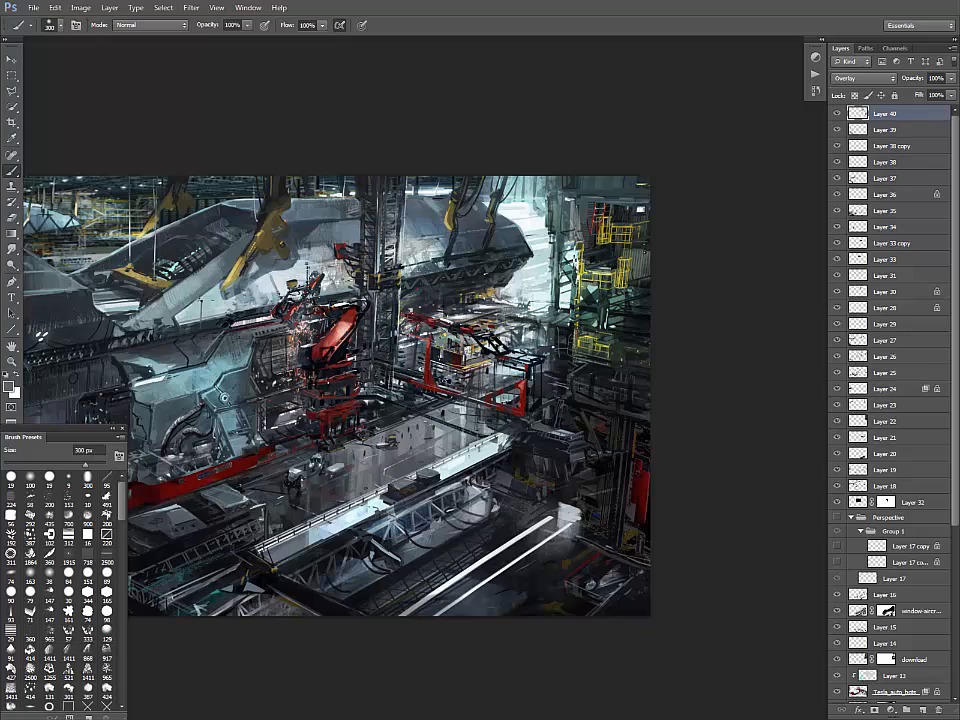
{"action": "mouse_move", "coordinate": [378, 386]}
{"action": "left_mouse_down"}
{"action": "mouse_move", "coordinate": [544, 420]}
{"action": "mouse_move", "coordinate": [650, 424]}
{"action": "left_mouse_up"}
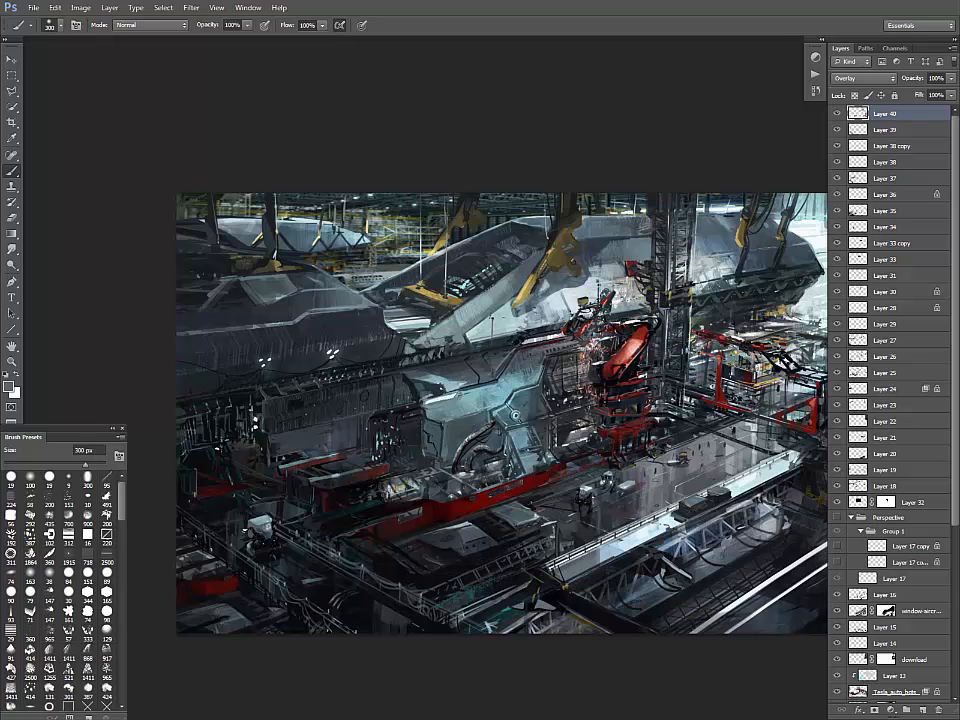
{"action": "left_click_drag", "start_coordinate": [400, 420], "coordinate": [452, 426]}
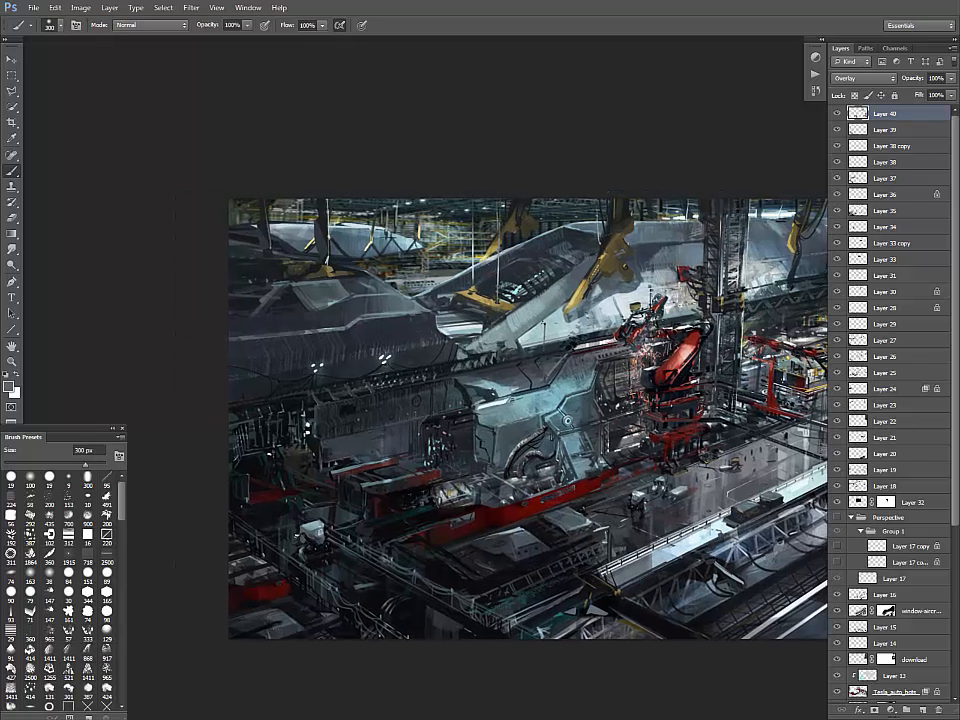
{"action": "mouse_move", "coordinate": [246, 560]}
{"action": "left_mouse_down"}
{"action": "mouse_move", "coordinate": [327, 610]}
{"action": "mouse_move", "coordinate": [391, 628]}
{"action": "left_mouse_up"}
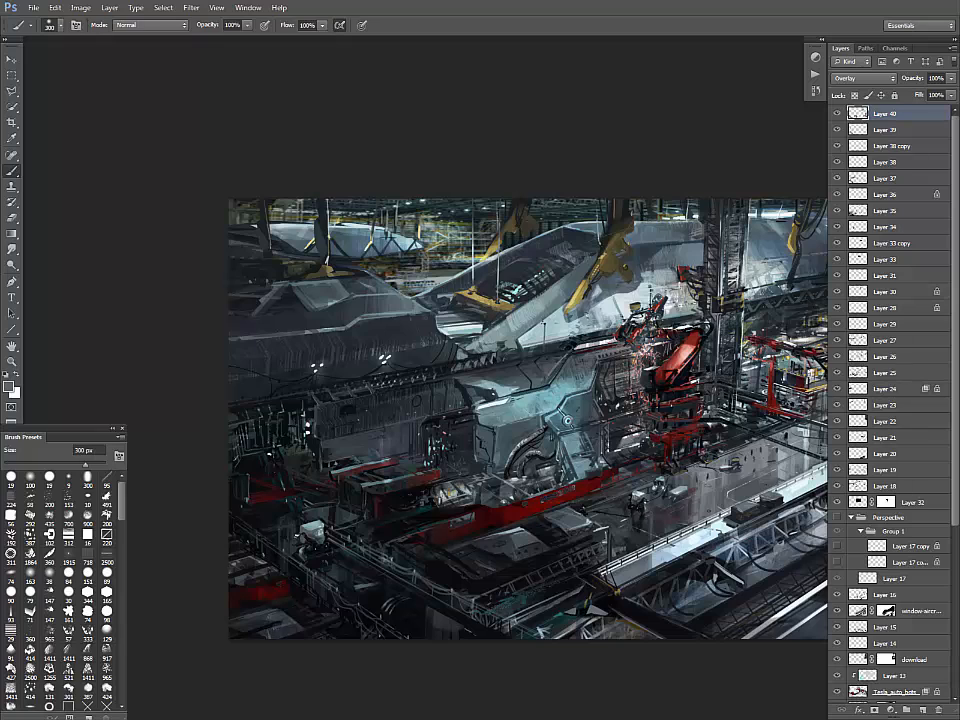
- Pick a darker grey and deepen the shadows along the left wall with the soft brush at 125 px
{"action": "left_click", "coordinate": [9, 386]}
{"action": "left_click", "coordinate": [454, 613]}
{"action": "left_click", "coordinate": [737, 486]}
{"action": "key", "text": "bracketleft"}
{"action": "key", "text": "bracketleft"}
{"action": "key", "text": "bracketleft"}
{"action": "key", "text": "bracketleft"}
{"action": "key", "text": "bracketleft"}
{"action": "left_click_drag", "start_coordinate": [270, 417], "coordinate": [286, 456]}
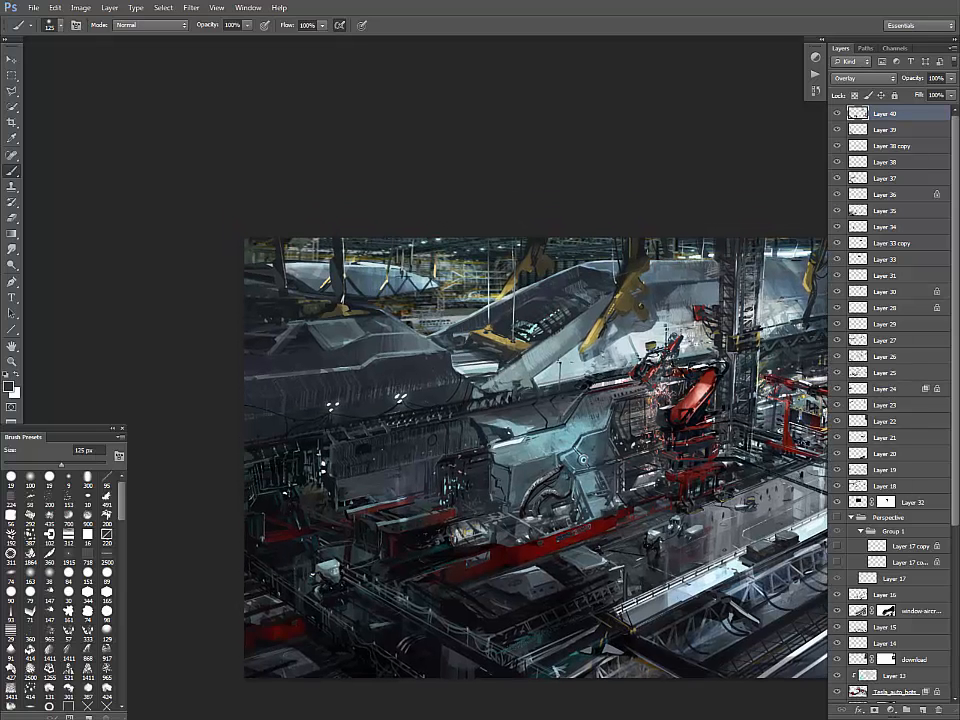
{"action": "left_click_drag", "start_coordinate": [424, 474], "coordinate": [373, 488]}
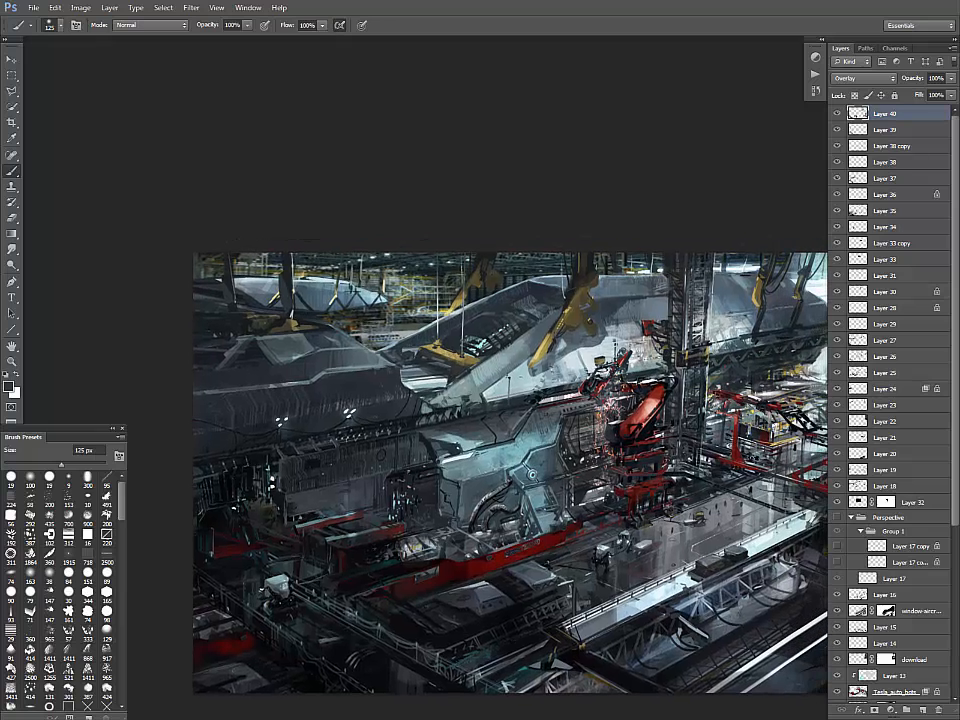
- Darken the left hull and the wall below it with broader soft strokes, using a 250 px brush
{"action": "key", "text": "bracketright"}
{"action": "key", "text": "bracketright"}
{"action": "key", "text": "bracketright"}
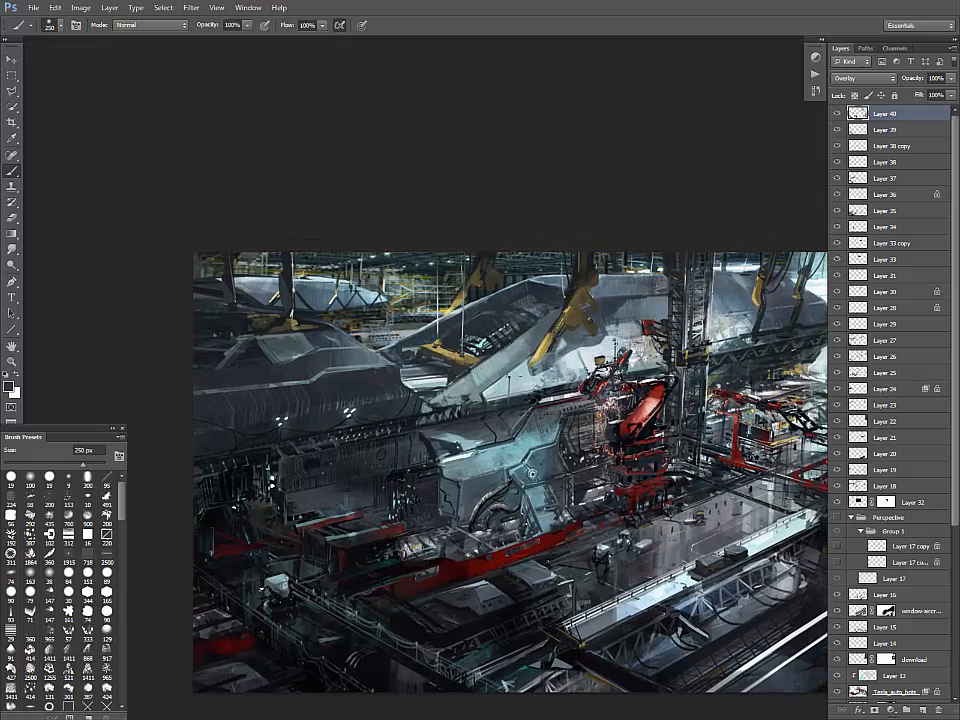
{"action": "key", "text": "bracketright"}
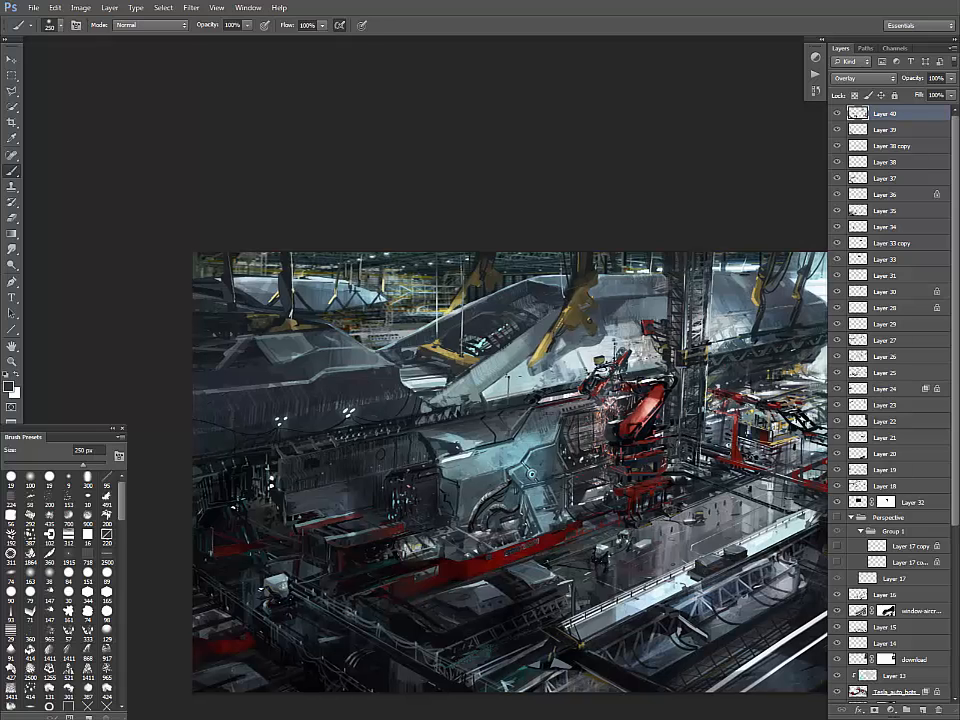
{"action": "left_click_drag", "start_coordinate": [323, 397], "coordinate": [299, 457]}
{"action": "key", "text": "bracketleft"}
{"action": "key", "text": "bracketleft"}
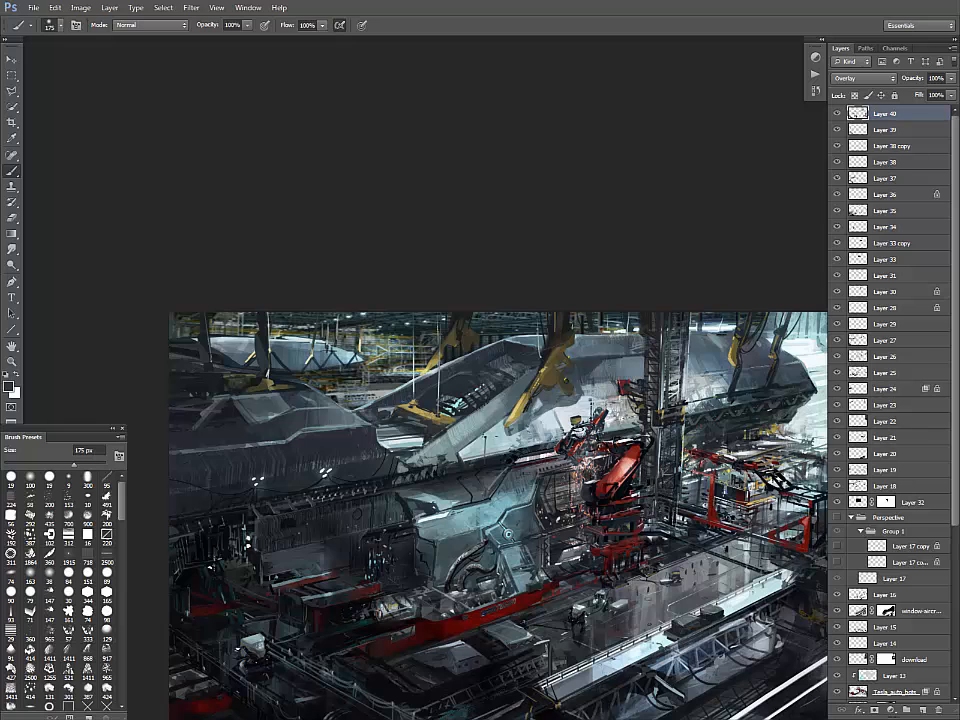
- Extend the soft dark shading over the upper-left hull and across the hangar with the brush at 300 px
{"action": "left_click_drag", "start_coordinate": [205, 304], "coordinate": [295, 370]}
{"action": "key", "text": "bracketright"}
{"action": "key", "text": "bracketright"}
{"action": "key", "text": "bracketright"}
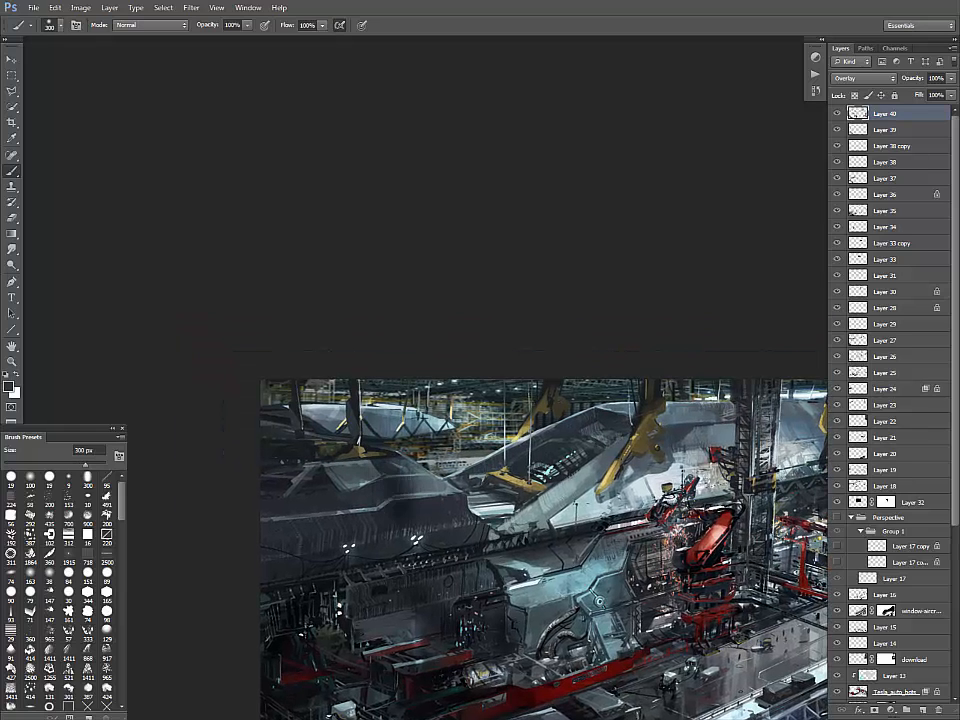
{"action": "left_click_drag", "start_coordinate": [560, 480], "coordinate": [447, 393]}
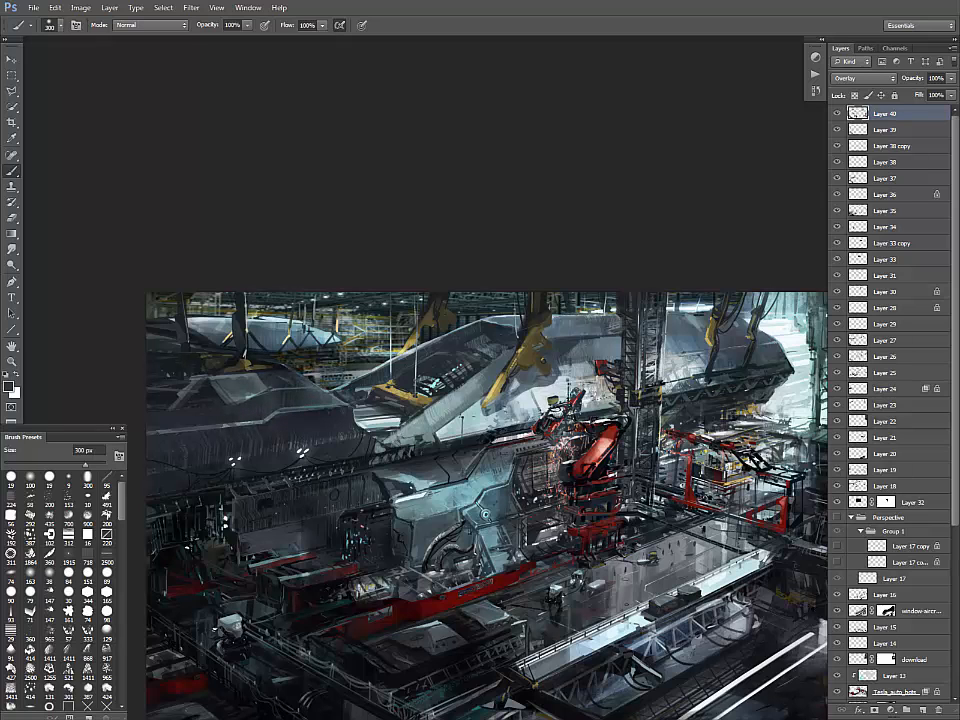
{"action": "left_click_drag", "start_coordinate": [350, 376], "coordinate": [171, 319]}
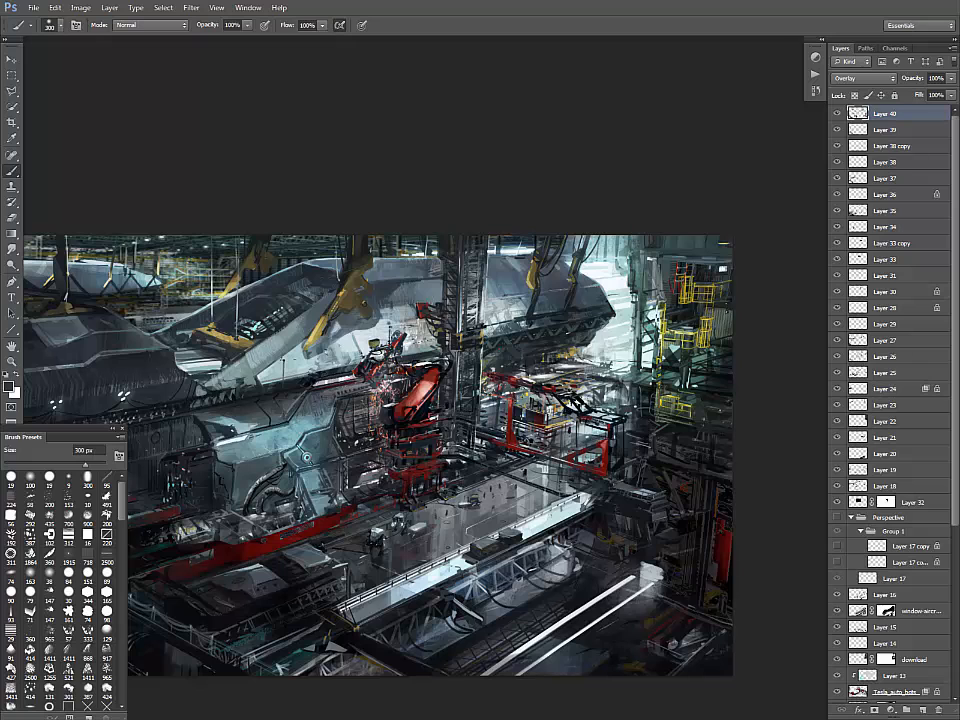
{"action": "left_click_drag", "start_coordinate": [341, 421], "coordinate": [421, 396]}
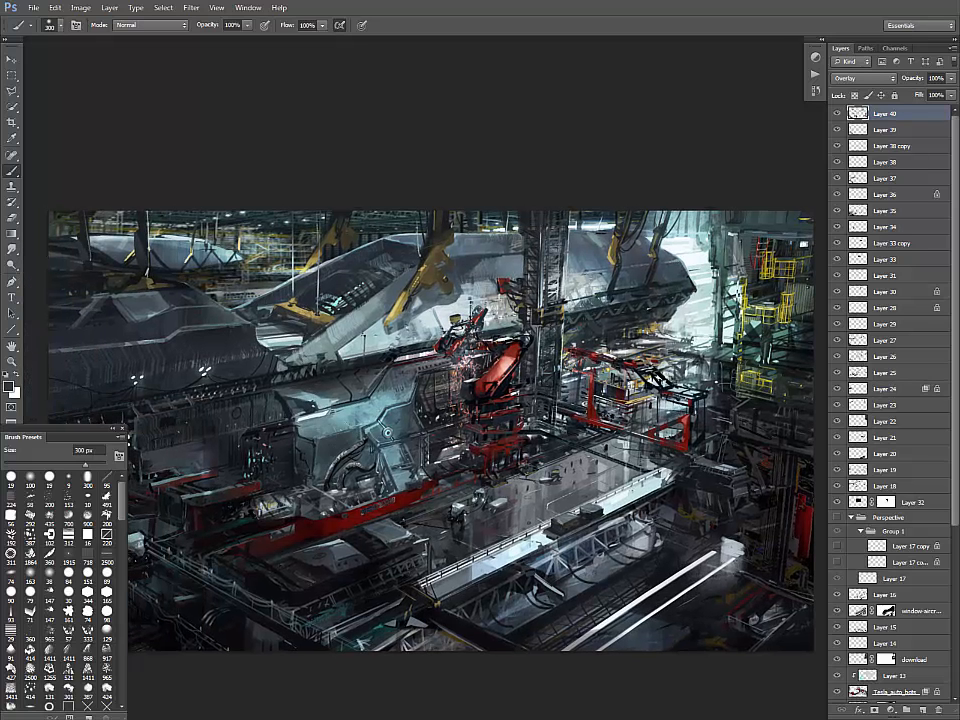
{"action": "mouse_move", "coordinate": [374, 460]}
{"action": "left_mouse_down"}
{"action": "mouse_move", "coordinate": [330, 500]}
{"action": "mouse_move", "coordinate": [300, 506]}
{"action": "mouse_move", "coordinate": [429, 473]}
{"action": "left_mouse_up"}
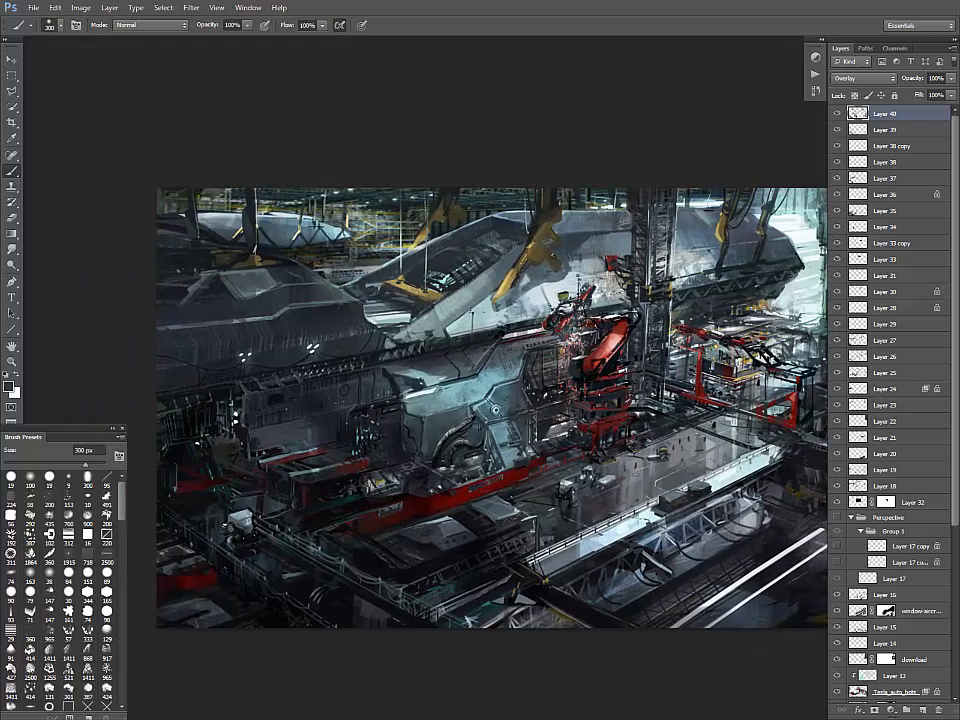
- Darken the machinery and scaffolding along the image's right side with soft 300 px strokes, undoing the unwanted ones
{"action": "mouse_move", "coordinate": [592, 390]}
{"action": "left_mouse_down"}
{"action": "mouse_move", "coordinate": [334, 412]}
{"action": "mouse_move", "coordinate": [330, 427]}
{"action": "mouse_move", "coordinate": [252, 486]}
{"action": "left_mouse_up"}
{"action": "left_click_drag", "start_coordinate": [370, 461], "coordinate": [314, 494]}
{"action": "key", "text": "ctrl+z"}
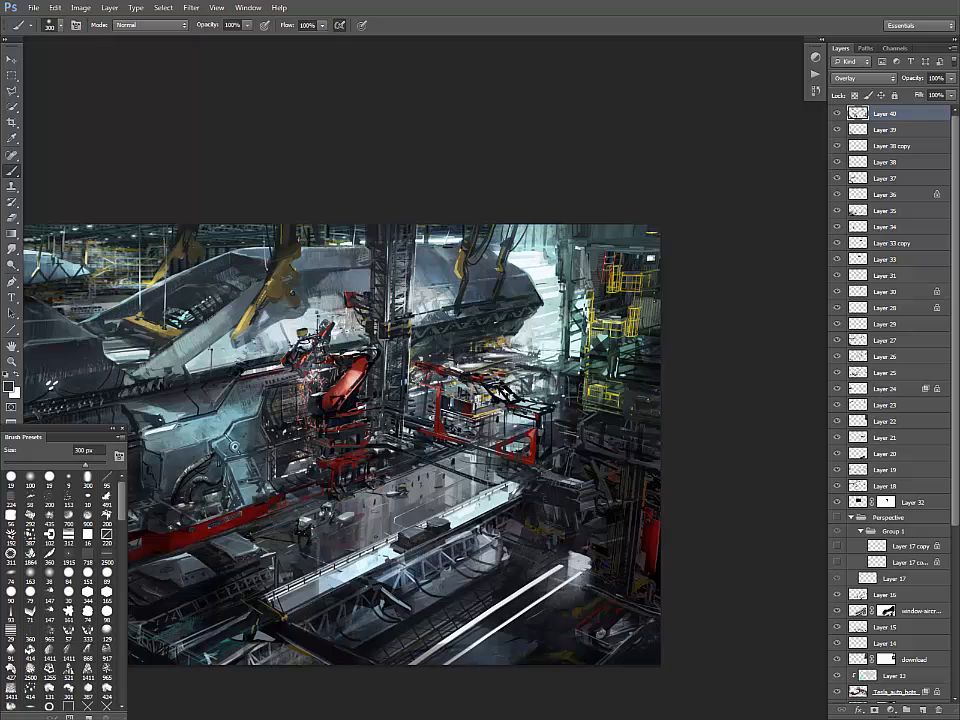
{"action": "left_click_drag", "start_coordinate": [450, 476], "coordinate": [474, 472]}
{"action": "left_click_drag", "start_coordinate": [540, 400], "coordinate": [572, 501]}
{"action": "left_click_drag", "start_coordinate": [664, 422], "coordinate": [645, 439]}
{"action": "left_click_drag", "start_coordinate": [652, 492], "coordinate": [622, 514]}
{"action": "key", "text": "ctrl+z"}
{"action": "left_click_drag", "start_coordinate": [632, 464], "coordinate": [612, 506]}
{"action": "mouse_move", "coordinate": [608, 338]}
{"action": "left_mouse_down"}
{"action": "mouse_move", "coordinate": [602, 352]}
{"action": "mouse_move", "coordinate": [674, 324]}
{"action": "left_mouse_up"}
{"action": "key", "text": "ctrl+z"}
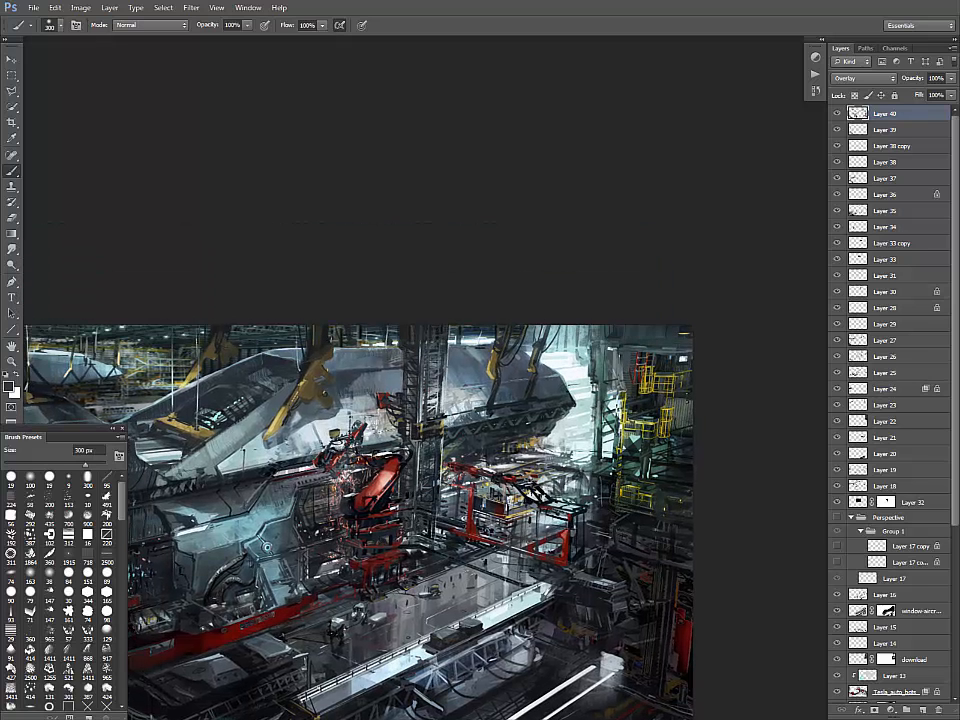
- Lower the Overlay layer's opacity to 75% and toggle its visibility to compare the whole image with and without it
{"action": "left_click_drag", "start_coordinate": [450, 440], "coordinate": [641, 415]}
{"action": "mouse_move", "coordinate": [200, 326]}
{"action": "left_mouse_down"}
{"action": "mouse_move", "coordinate": [180, 314]}
{"action": "mouse_move", "coordinate": [262, 312]}
{"action": "left_mouse_up"}
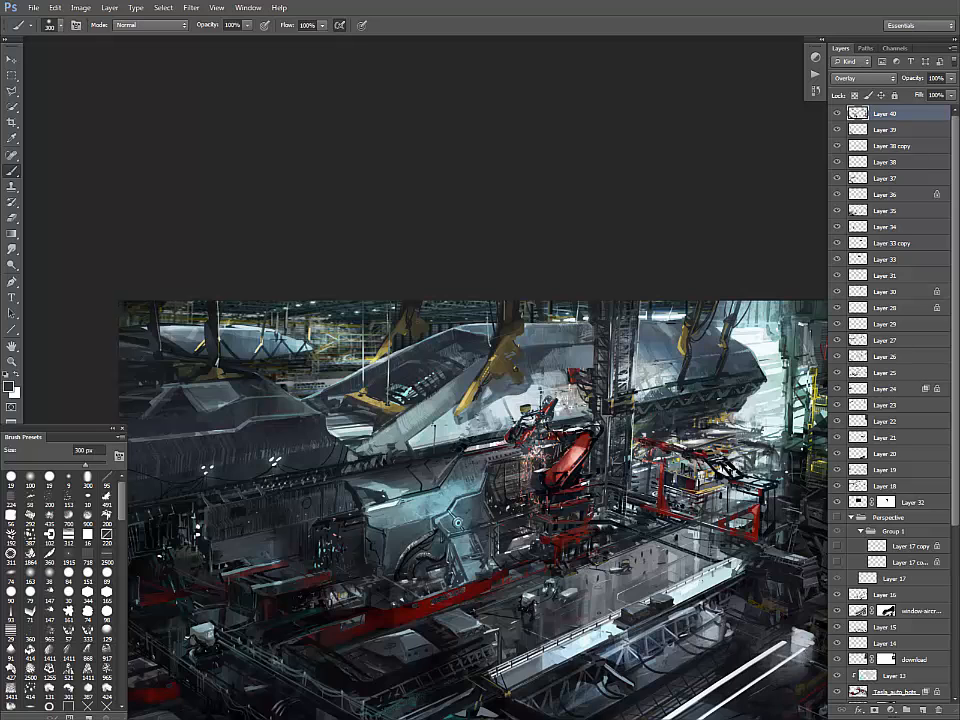
{"action": "key", "text": "ctrl+minus"}
{"action": "key", "text": "ctrl+minus"}
{"action": "key", "text": "ctrl+plus"}
{"action": "left_click", "coordinate": [951, 79]}
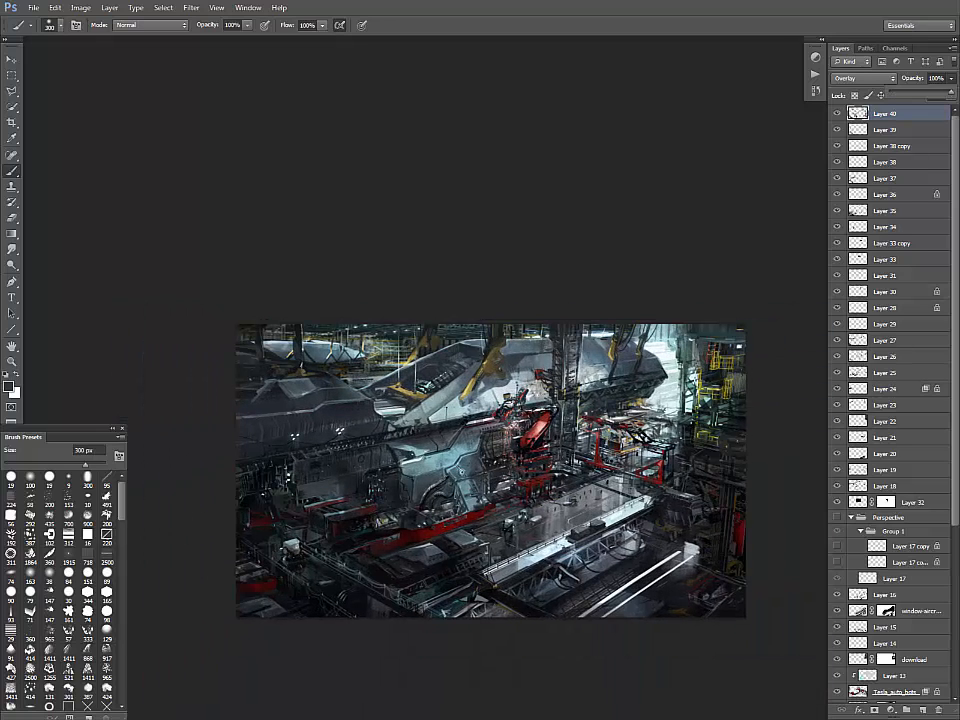
{"action": "left_click_drag", "start_coordinate": [951, 92], "coordinate": [935, 92]}
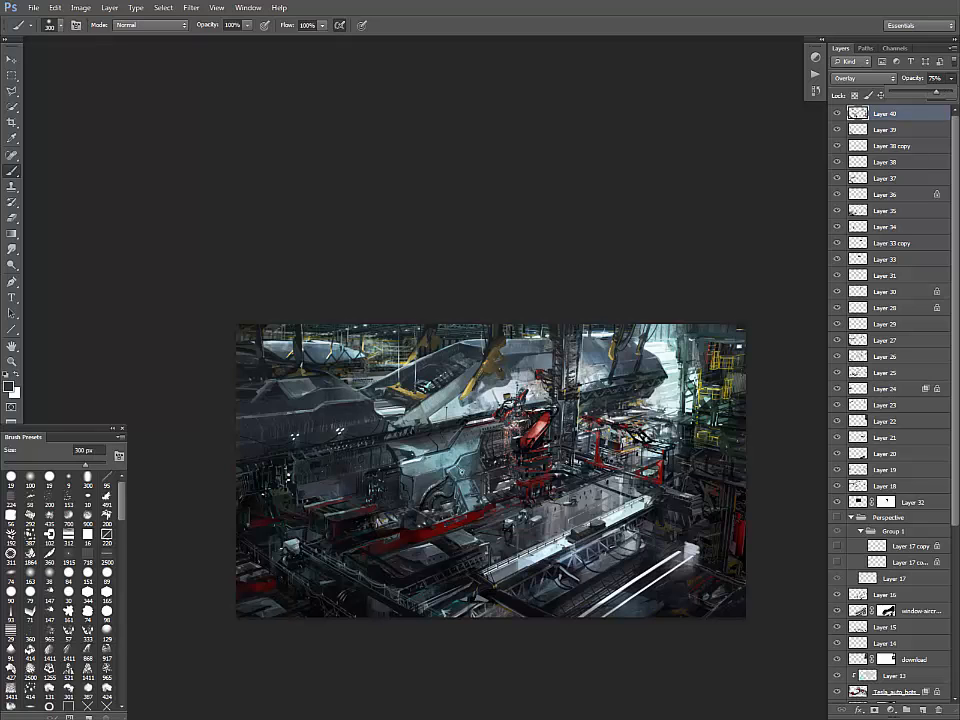
{"action": "left_click", "coordinate": [837, 113]}
{"action": "left_click", "coordinate": [837, 113]}
{"action": "left_click_drag", "start_coordinate": [600, 420], "coordinate": [557, 421]}
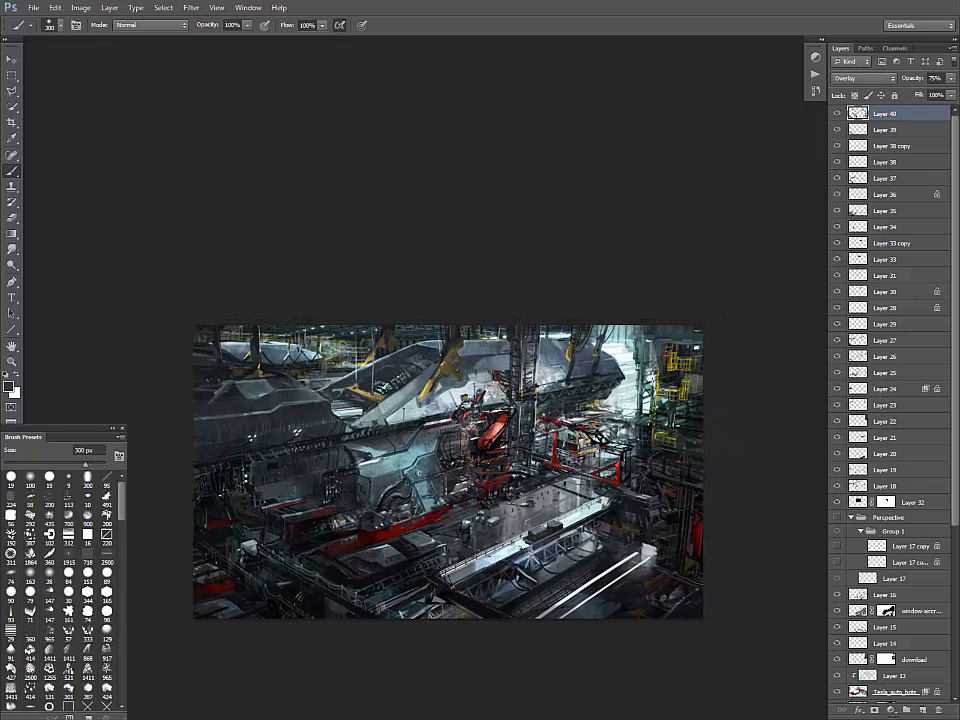
- Add a new layer in Color Dodge mode and set the brush colour to the grey-teal 7c9493
{"action": "left_click", "coordinate": [906, 709]}
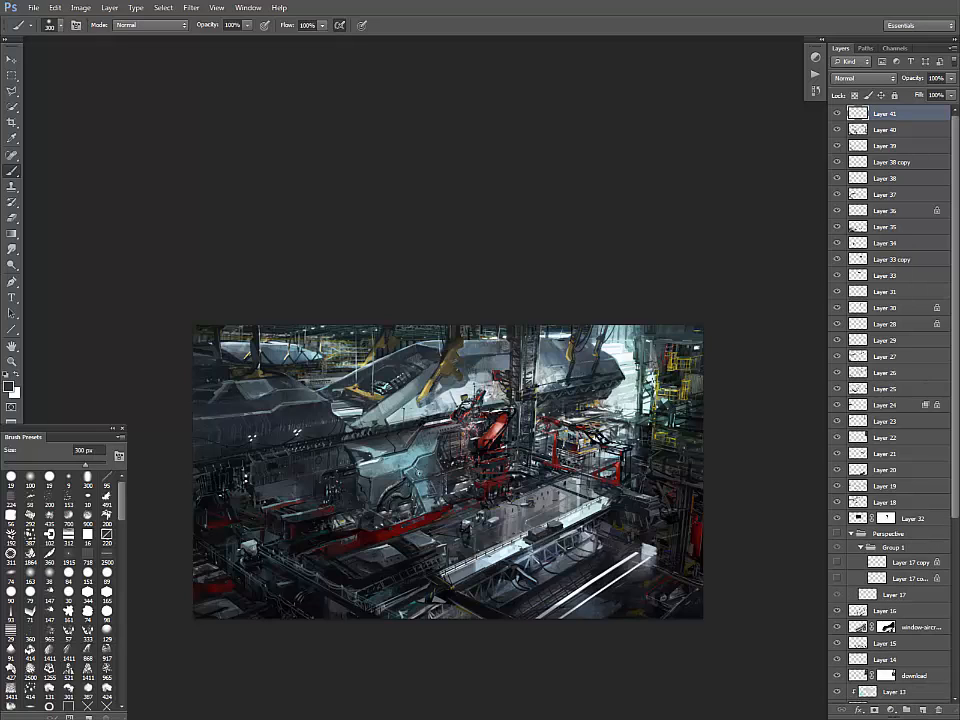
{"action": "left_click", "coordinate": [862, 78]}
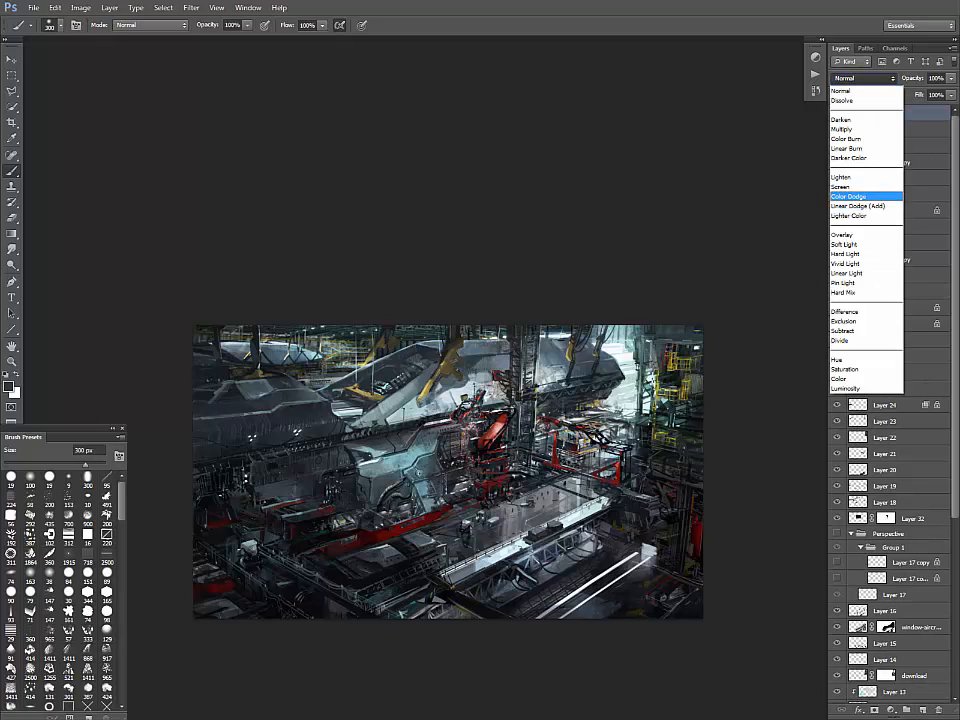
{"action": "left_click", "coordinate": [857, 195]}
{"action": "left_click", "coordinate": [8, 386]}
{"action": "left_click", "coordinate": [474, 556]}
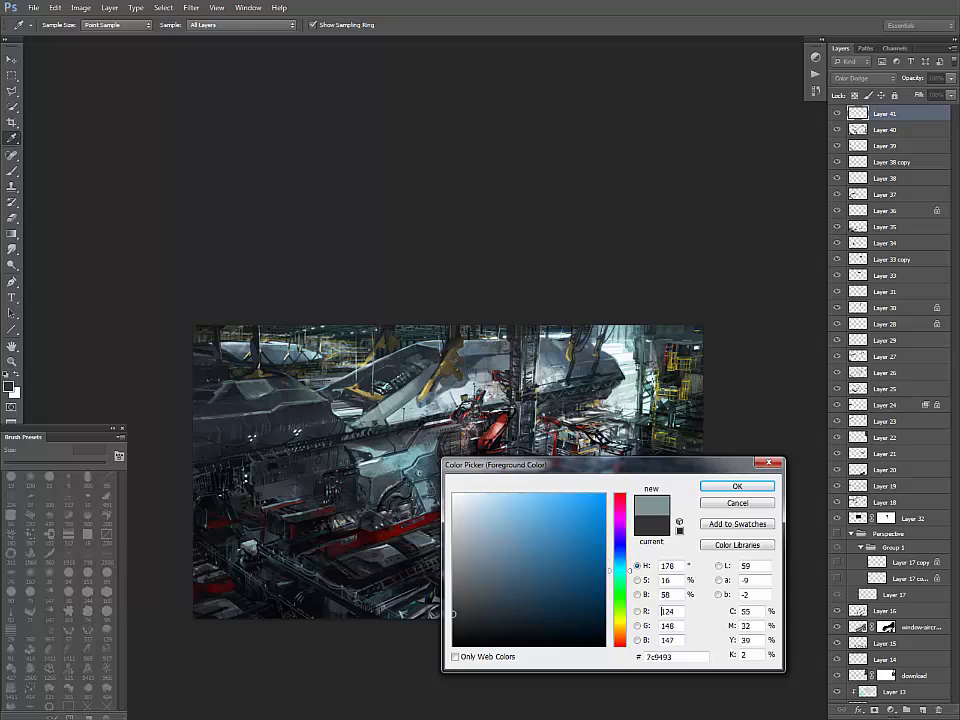
{"action": "left_click", "coordinate": [737, 486]}
- Brighten the small lights on the left hull with soft grey-teal glow at a 150 px brush size
{"action": "key", "text": "ctrl+plus"}
{"action": "left_click_drag", "start_coordinate": [440, 500], "coordinate": [587, 488]}
{"action": "key", "text": "bracketleft"}
{"action": "key", "text": "bracketleft"}
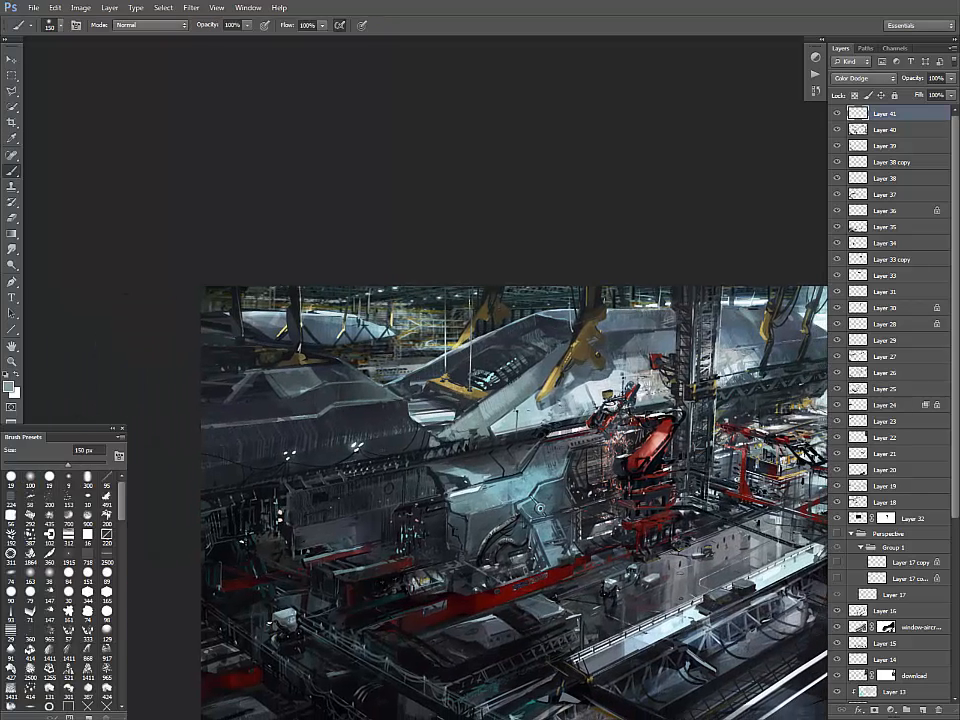
{"action": "key", "text": "bracketleft"}
{"action": "key", "text": "bracketleft"}
{"action": "key", "text": "bracketleft"}
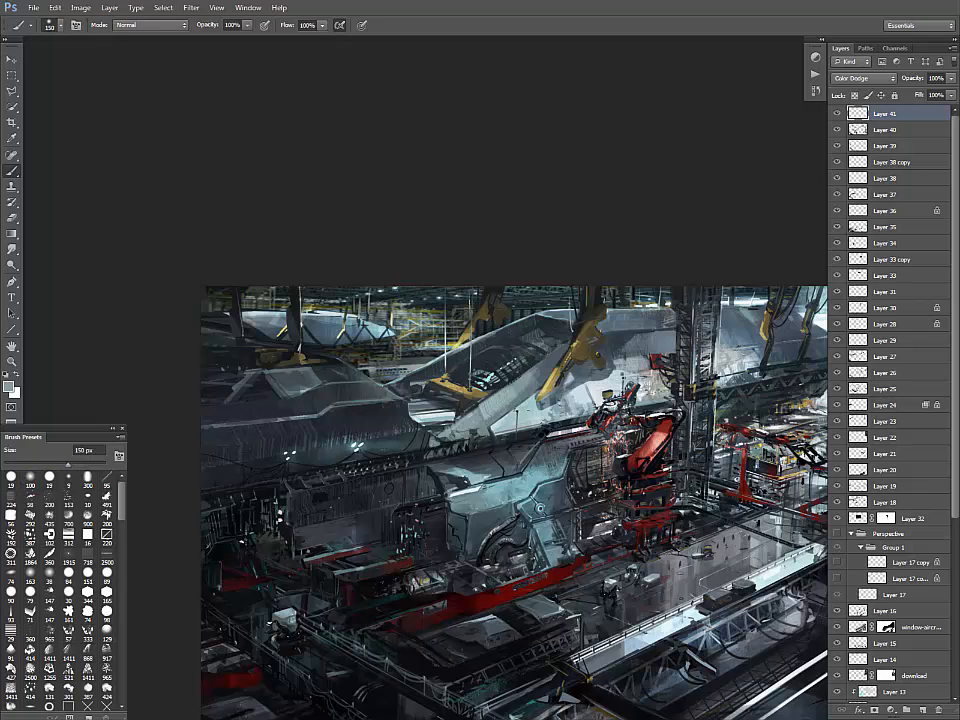
- Spread the grey-teal glow across the machinery wall below the left hull, enlarging the brush to 200 and 500 px
{"action": "key", "text": "bracketright"}
{"action": "key", "text": "bracketright"}
{"action": "key", "text": "bracketright"}
{"action": "key", "text": "bracketright"}
{"action": "key", "text": "bracketright"}
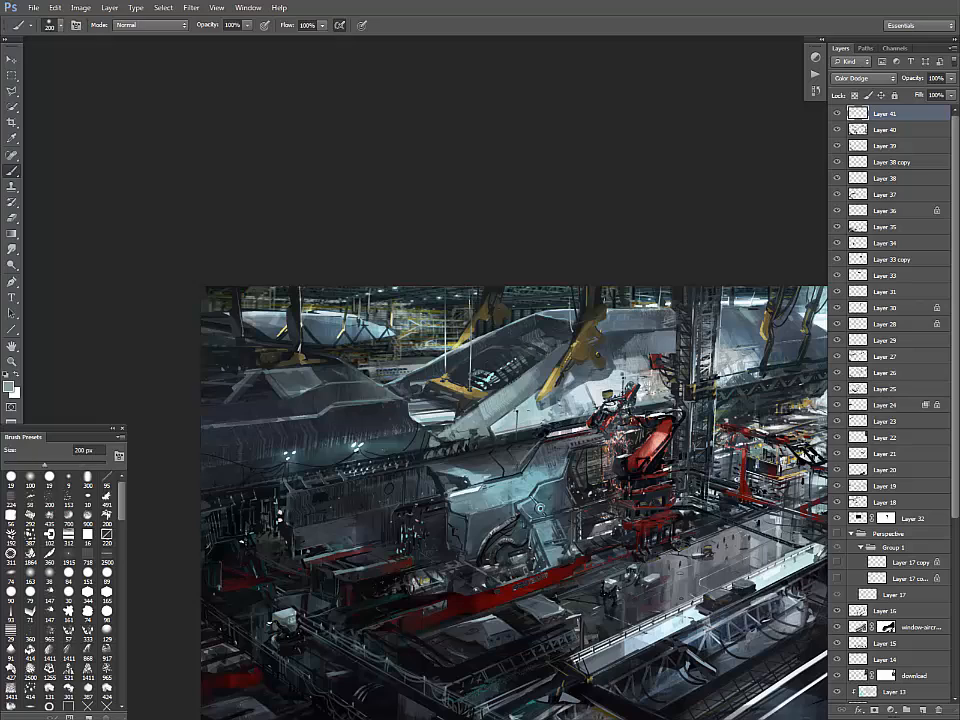
{"action": "key", "text": "bracketright"}
{"action": "key", "text": "bracketright"}
{"action": "key", "text": "bracketright"}
{"action": "key", "text": "bracketright"}
{"action": "key", "text": "bracketright"}
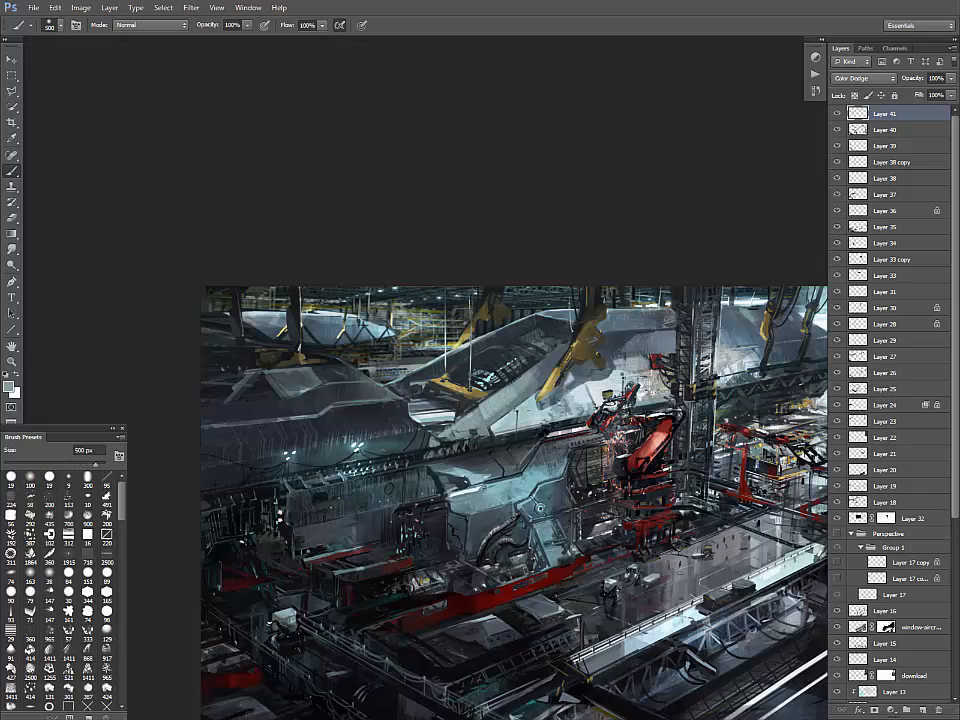
- Sample pale pink and light teal from the painting and reduce the brush to 60 px for smaller glows
{"action": "left_click", "coordinate": [279, 497], "text": "alt"}
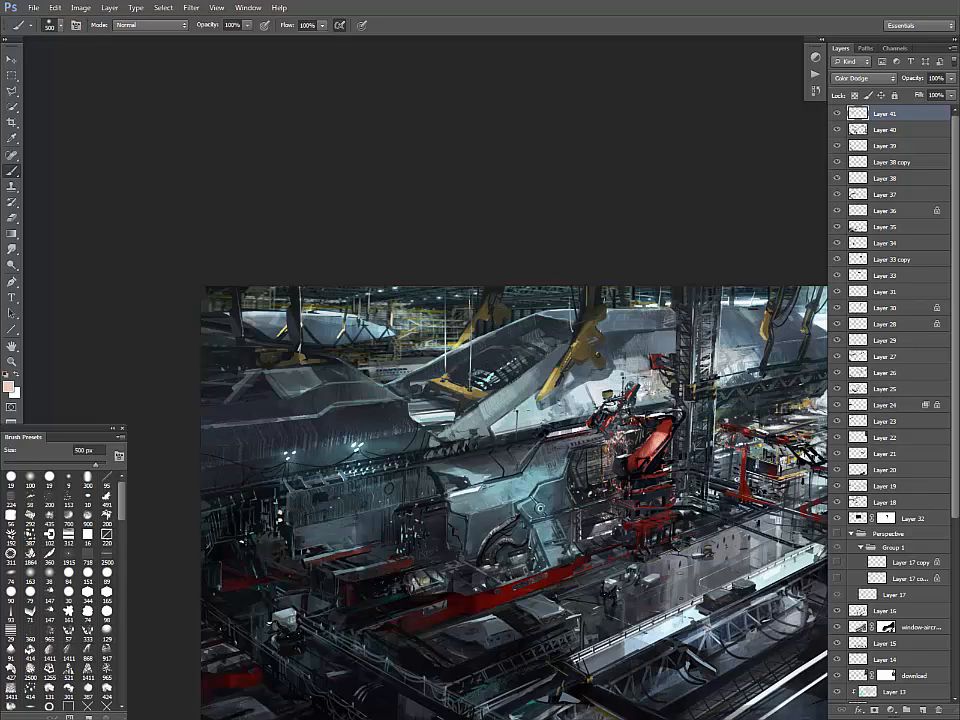
{"action": "key", "text": "bracketleft"}
{"action": "key", "text": "bracketleft"}
{"action": "key", "text": "bracketleft"}
{"action": "key", "text": "bracketleft"}
{"action": "key", "text": "bracketleft"}
{"action": "key", "text": "bracketleft"}
{"action": "key", "text": "bracketleft"}
{"action": "key", "text": "bracketleft"}
{"action": "key", "text": "bracketleft"}
{"action": "key", "text": "bracketleft"}
{"action": "key", "text": "bracketleft"}
{"action": "key", "text": "bracketleft"}
{"action": "left_click", "coordinate": [415, 535], "text": "alt"}
{"action": "key", "text": "ctrl+minus"}
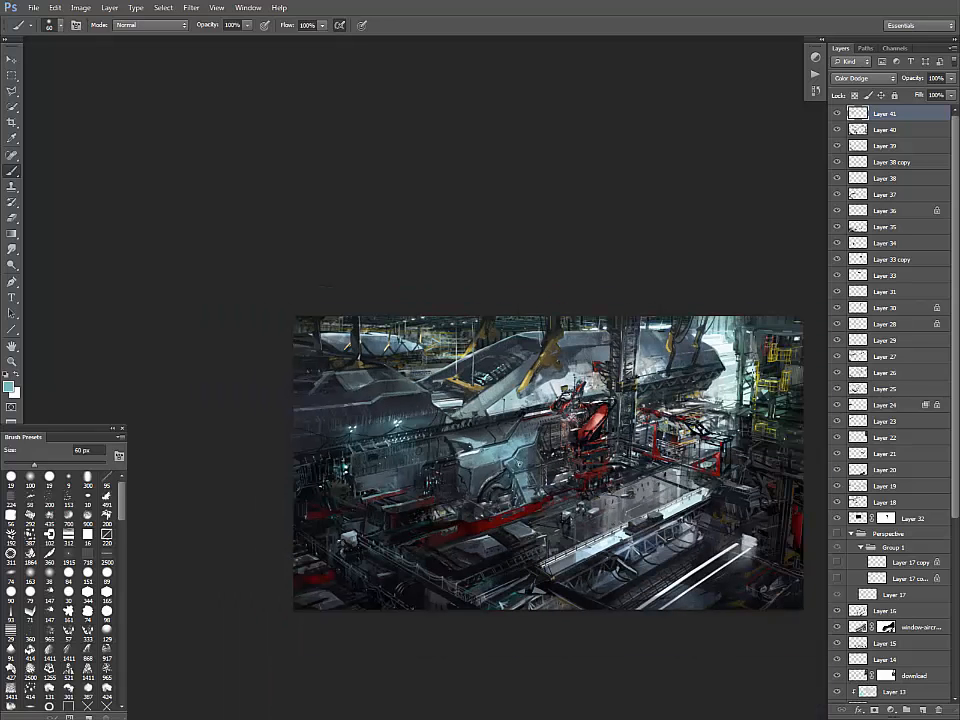
- Sample grey-teal, olive and dark teal tones from the painting for the glows, working with the brush at 40 to 60 px
{"action": "mouse_move", "coordinate": [519, 464]}
{"action": "left_mouse_down"}
{"action": "mouse_move", "coordinate": [452, 481]}
{"action": "mouse_move", "coordinate": [448, 505]}
{"action": "left_mouse_up"}
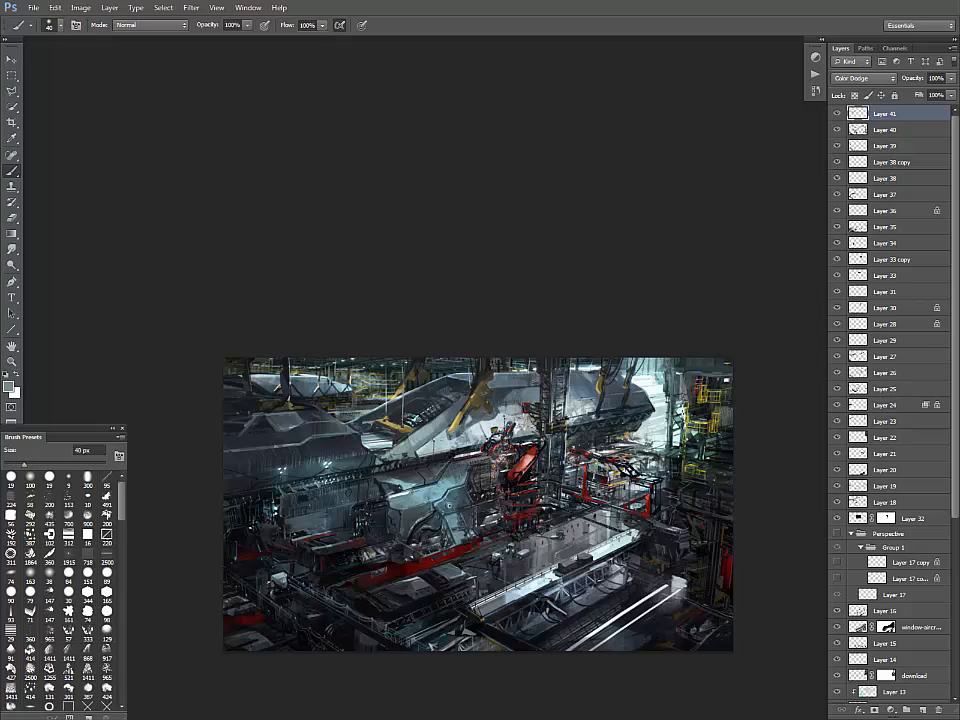
{"action": "key", "text": "bracketright"}
{"action": "left_click", "coordinate": [310, 283], "text": "alt"}
{"action": "left_click_drag", "start_coordinate": [456, 417], "coordinate": [408, 394]}
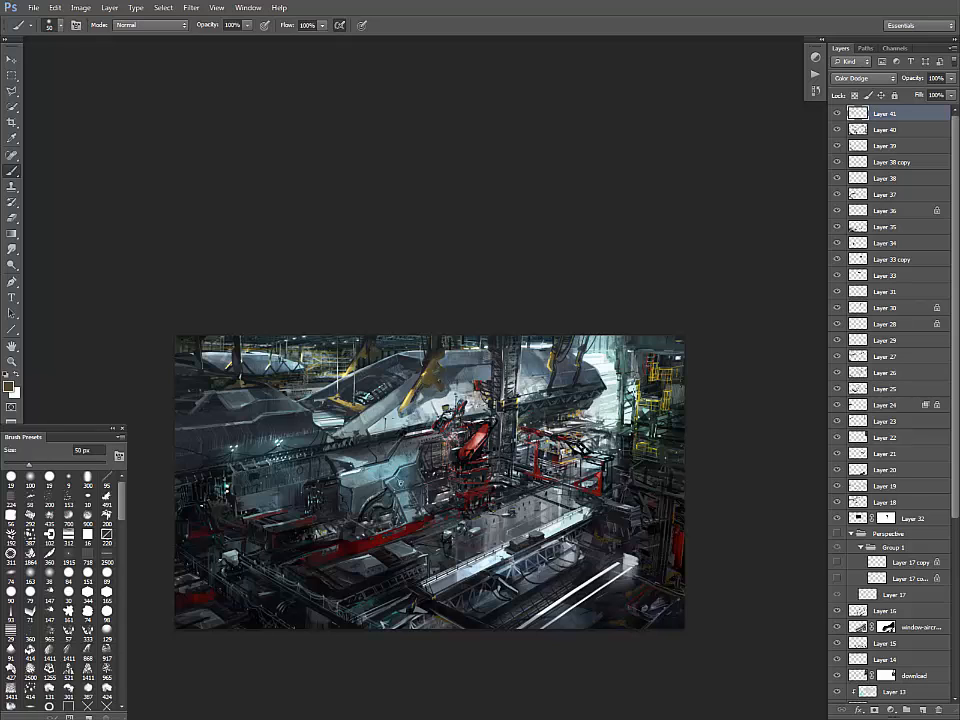
{"action": "left_click_drag", "start_coordinate": [411, 272], "coordinate": [369, 280]}
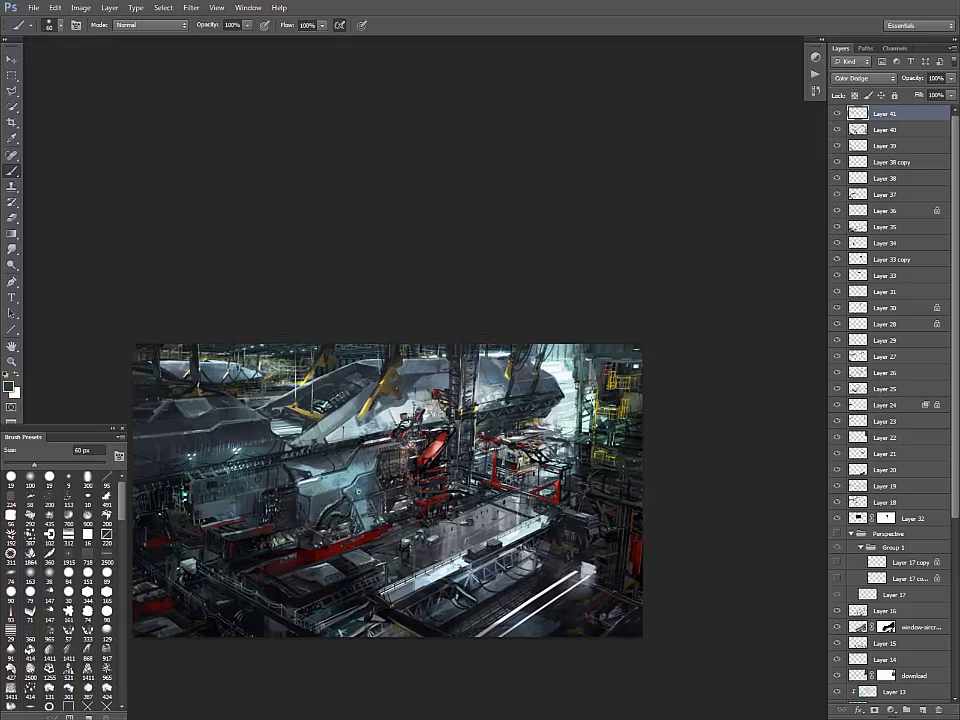
- Enlarge the brush to 250 px and add soft dark-teal glow over the red robot arm and the white light box at the lower right
{"action": "key", "text": "bracketright"}
{"action": "key", "text": "bracketright"}
{"action": "key", "text": "bracketright"}
{"action": "key", "text": "bracketright"}
{"action": "key", "text": "bracketright"}
{"action": "key", "text": "bracketright"}
{"action": "key", "text": "bracketright"}
{"action": "key", "text": "bracketright"}
{"action": "key", "text": "bracketright"}
{"action": "left_click_drag", "start_coordinate": [431, 438], "coordinate": [468, 412]}
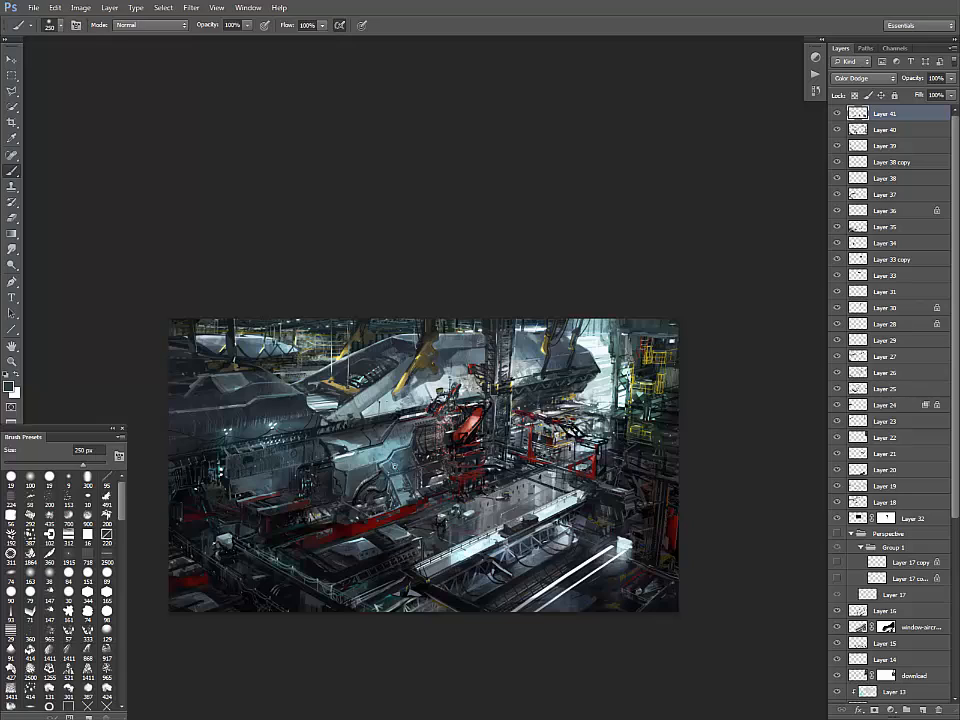
- Sample a blue-grey and brush glow over the lower-left scaffolding at 250 px, undoing the stroke on the left machinery wall
{"action": "left_click", "coordinate": [368, 537], "text": "alt"}
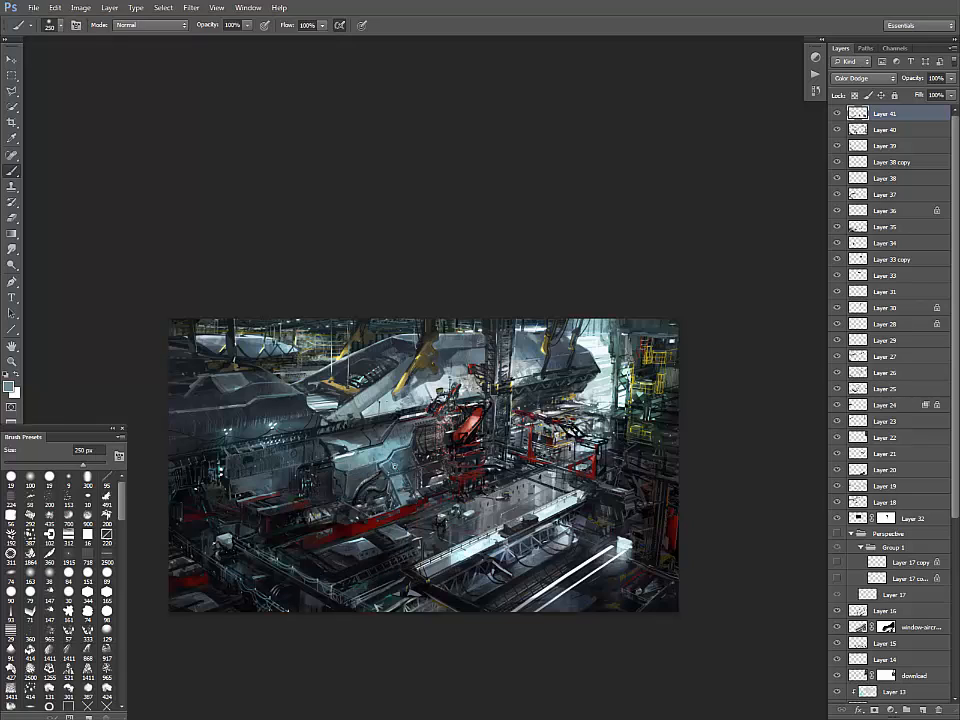
{"action": "mouse_move", "coordinate": [254, 448]}
{"action": "left_mouse_down"}
{"action": "mouse_move", "coordinate": [297, 448]}
{"action": "mouse_move", "coordinate": [278, 453]}
{"action": "left_mouse_up"}
{"action": "key", "text": "ctrl+z"}
{"action": "mouse_move", "coordinate": [340, 598]}
{"action": "left_mouse_down"}
{"action": "mouse_move", "coordinate": [394, 600]}
{"action": "mouse_move", "coordinate": [397, 590]}
{"action": "left_mouse_up"}
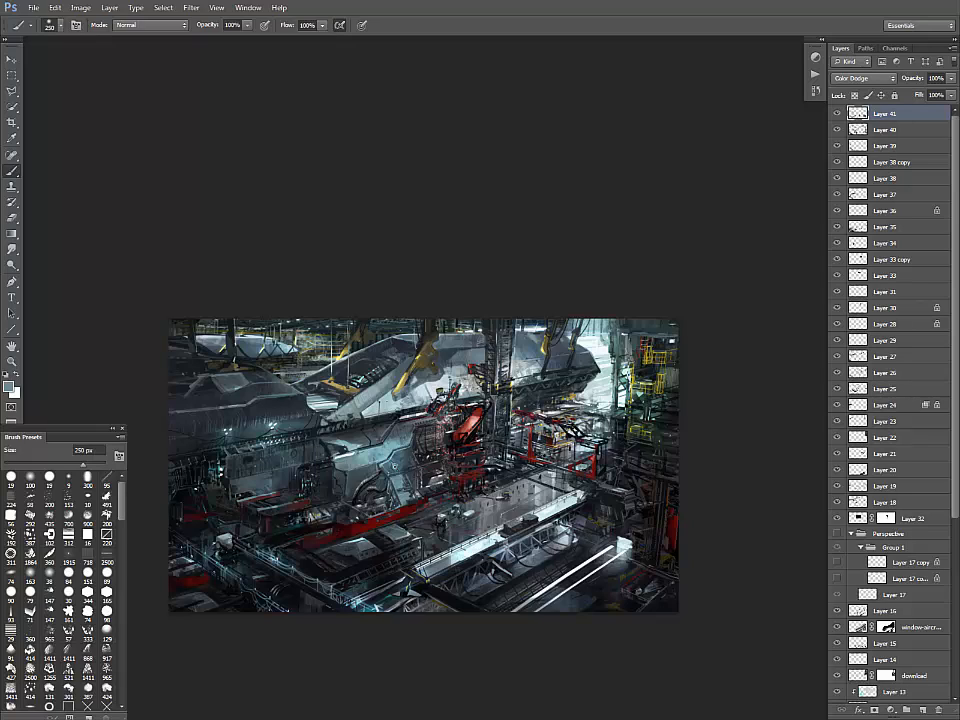
- Toggle the Color Dodge layer's visibility to compare the glow and lower the layer's opacity to 83%
{"action": "left_click", "coordinate": [837, 113]}
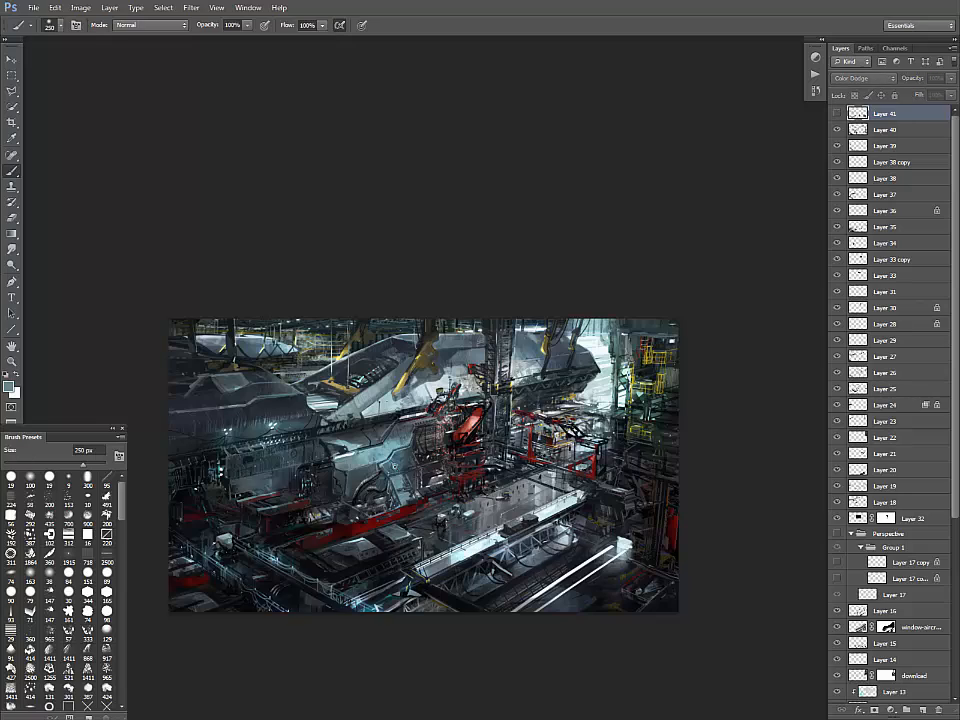
{"action": "left_click", "coordinate": [837, 113]}
{"action": "left_click", "coordinate": [951, 78]}
{"action": "mouse_move", "coordinate": [951, 92]}
{"action": "left_mouse_down"}
{"action": "mouse_move", "coordinate": [929, 92]}
{"action": "mouse_move", "coordinate": [940, 92]}
{"action": "left_mouse_up"}
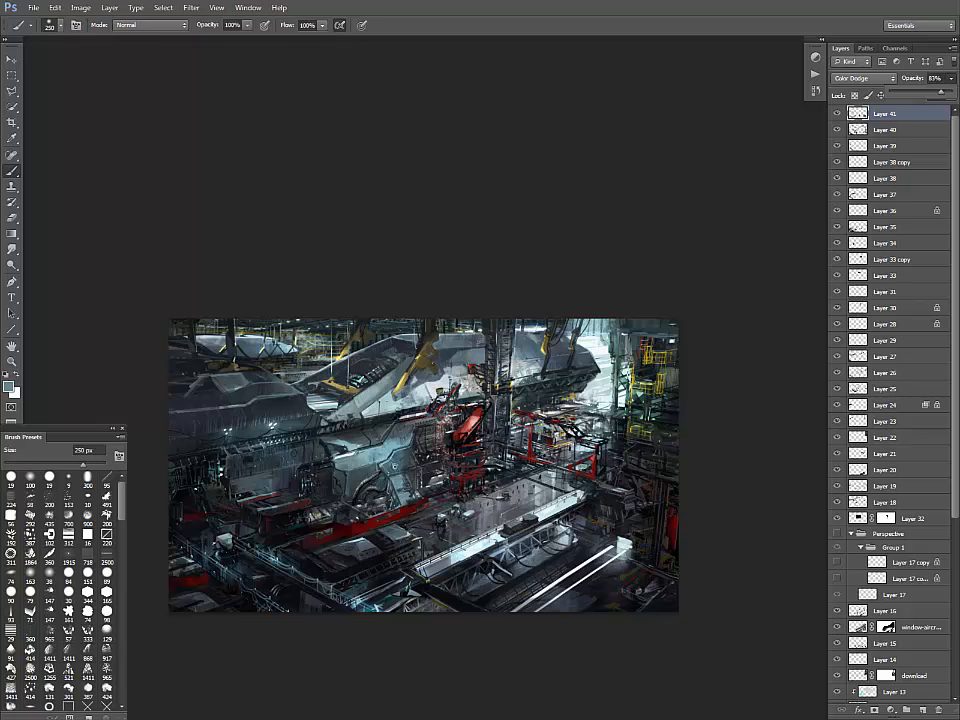